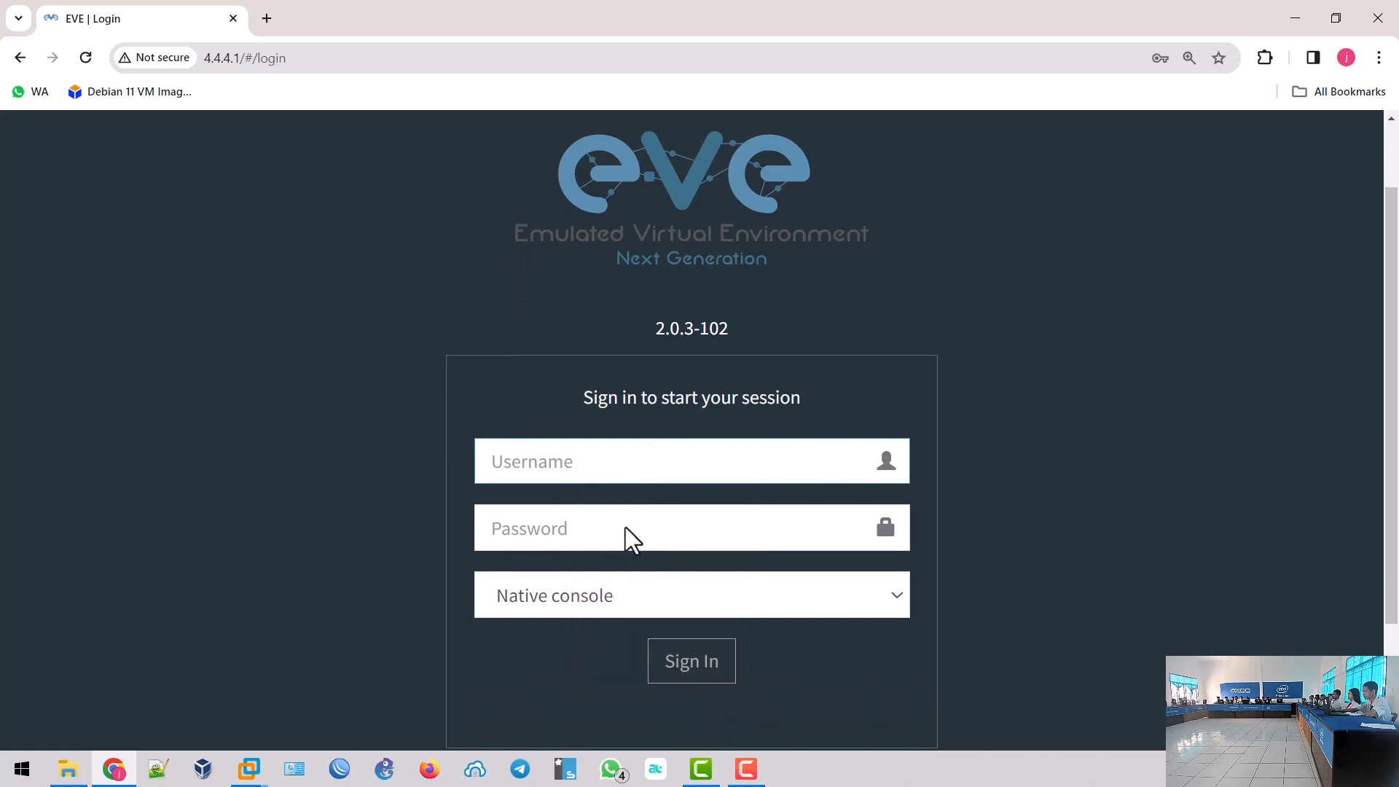
# - Sign in to EVE-NG using the browser's saved login credentials
pyautogui.click(634, 460)
pyautogui.click(638, 536)
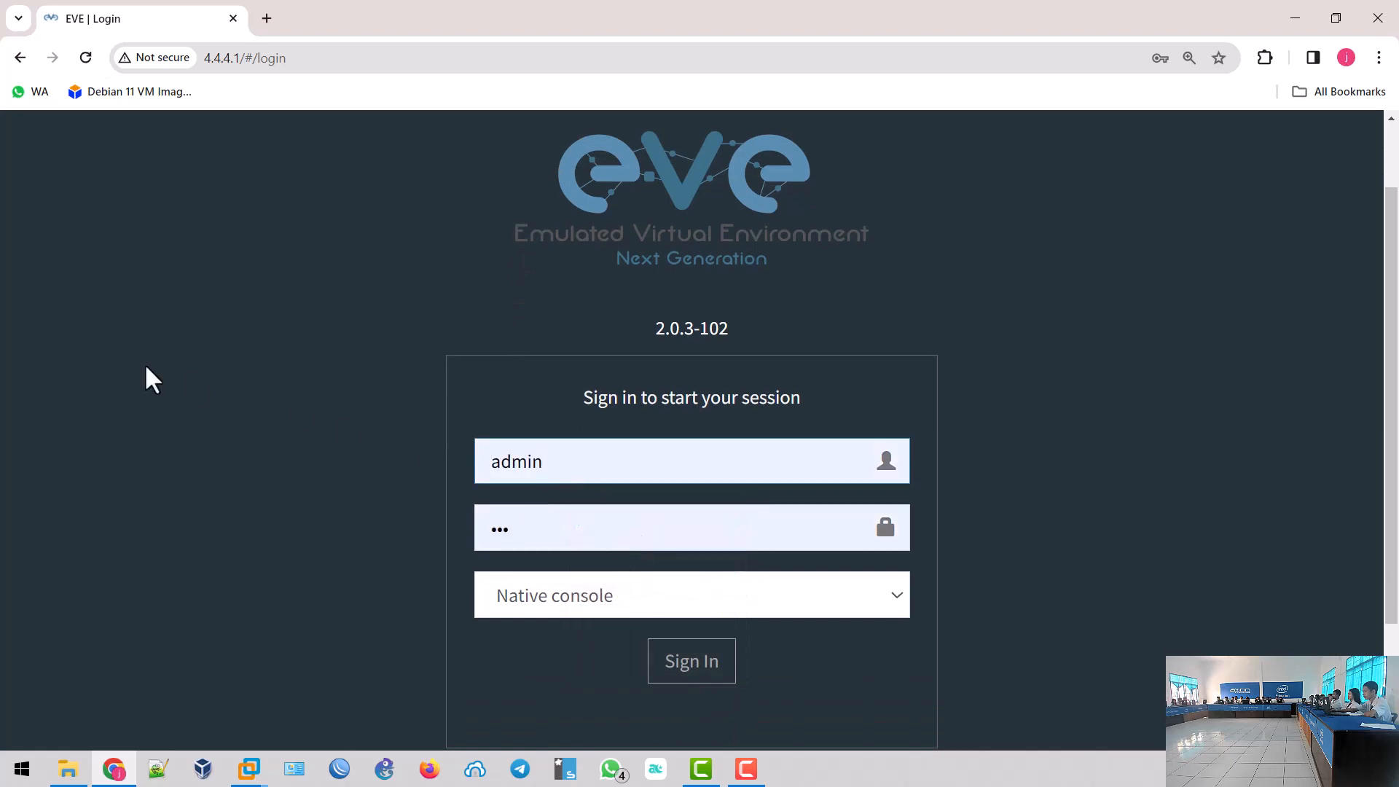
pyautogui.click(668, 659)
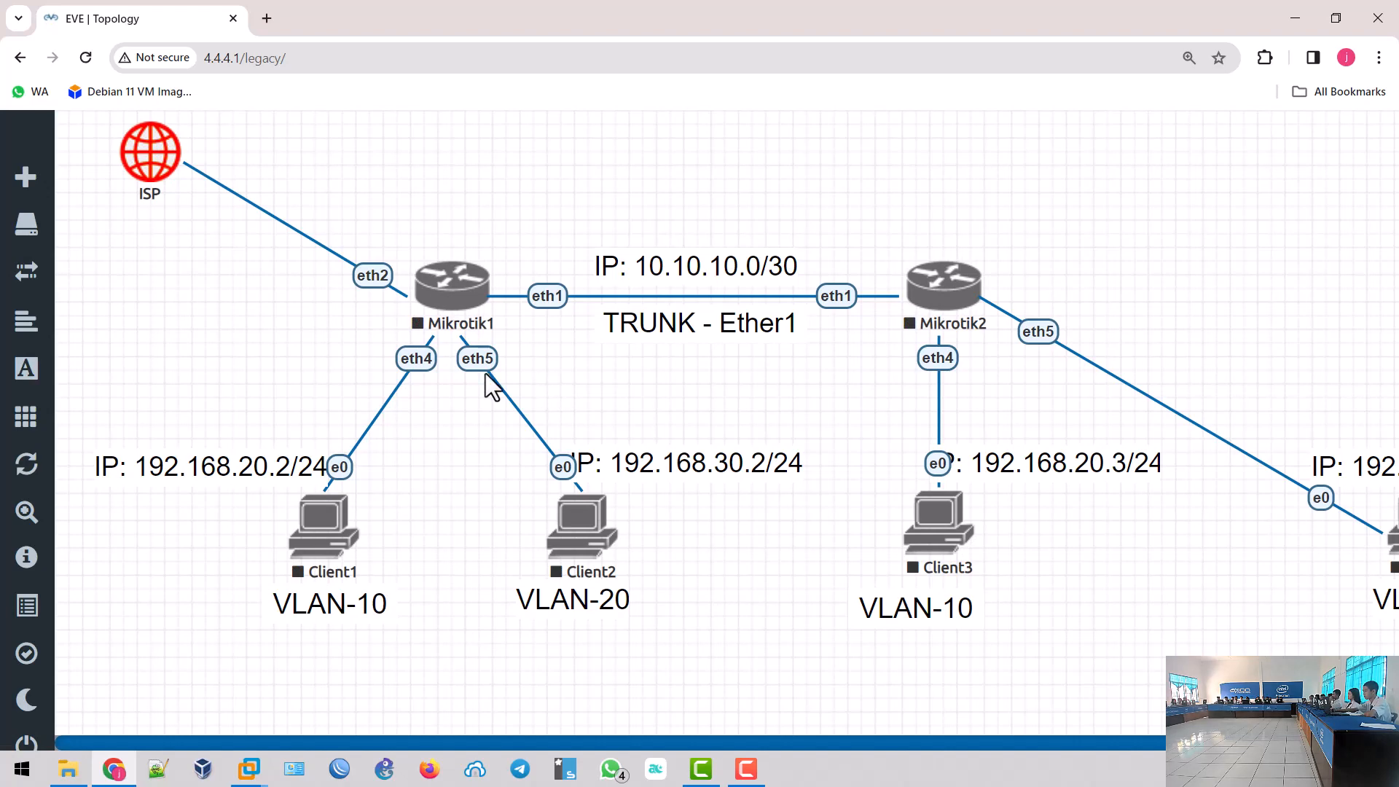
# - Reset the page zoom to 100% and close the open VLAN lab
pyautogui.moveTo(12, 679)
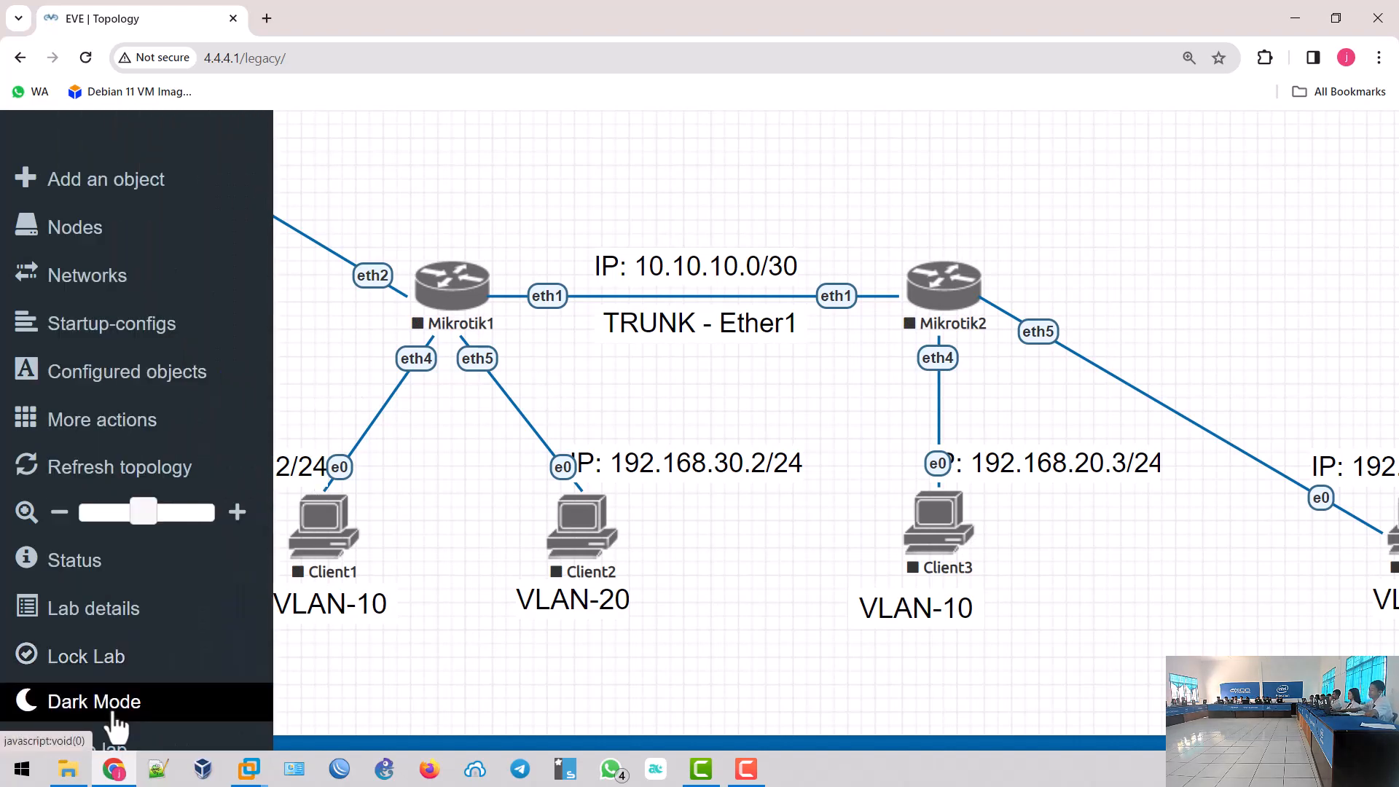
pyautogui.hotkey('ctrl', '0')
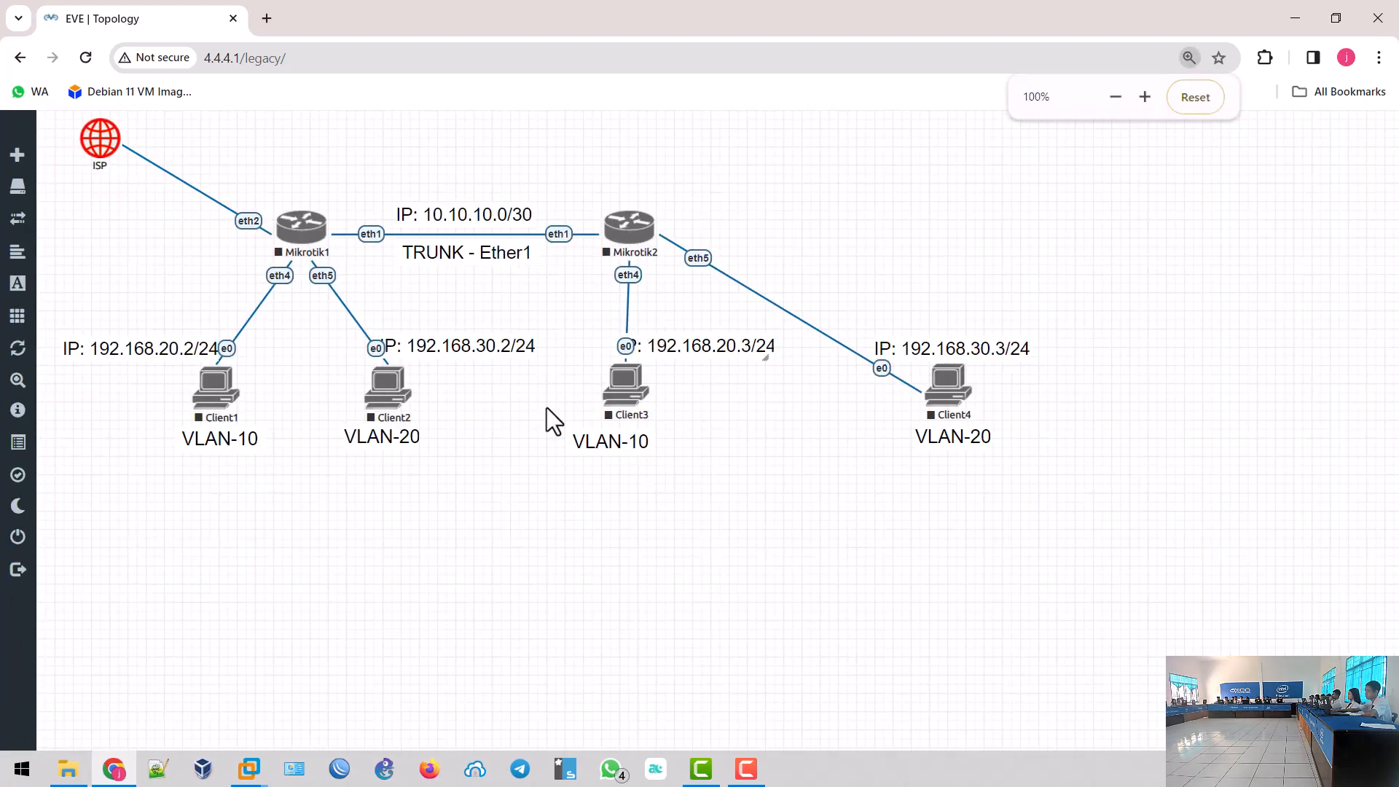
pyautogui.moveTo(7, 600)
pyautogui.click(52, 543)
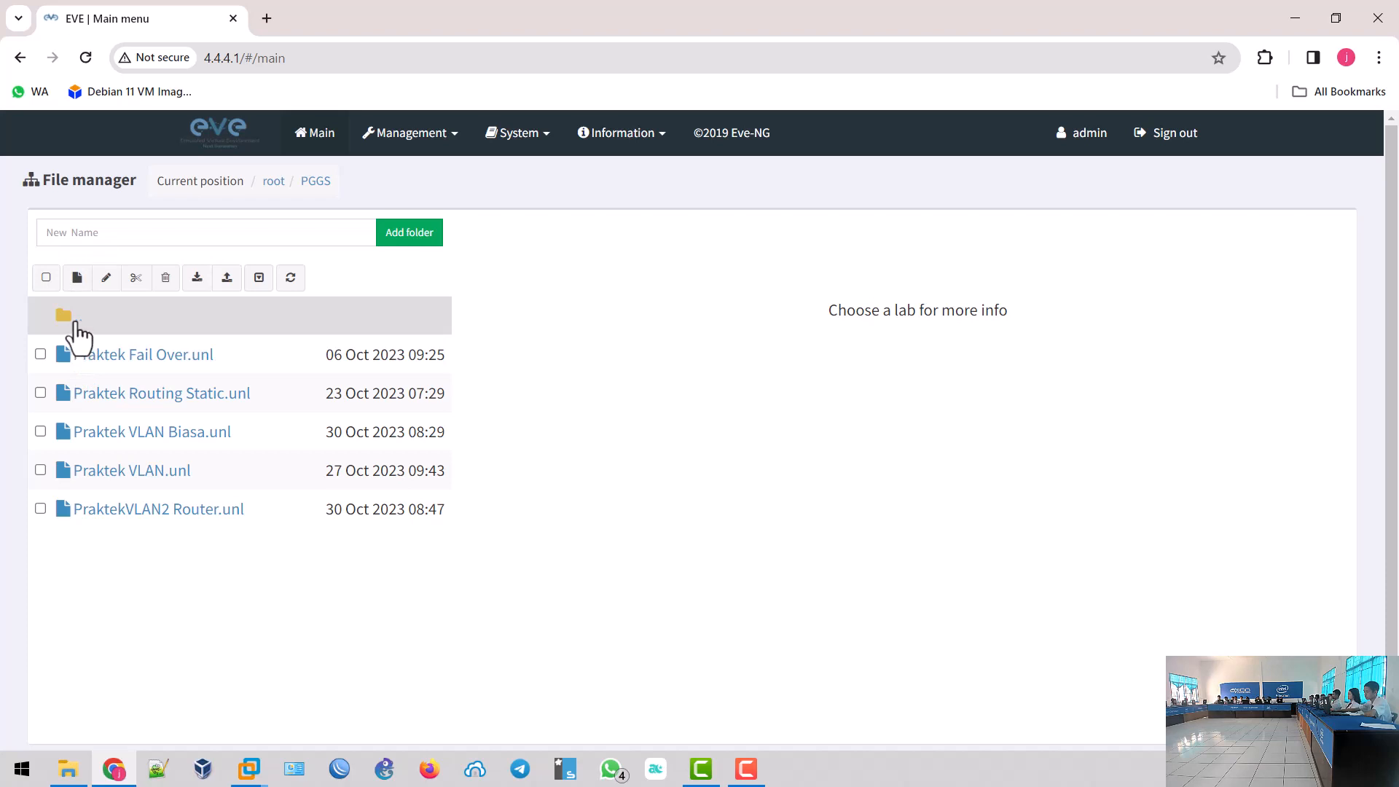
# - From the root folder, add and save a lab called 'Rangkuman Materi Server Hosting'
pyautogui.click(78, 328)
pyautogui.click(76, 278)
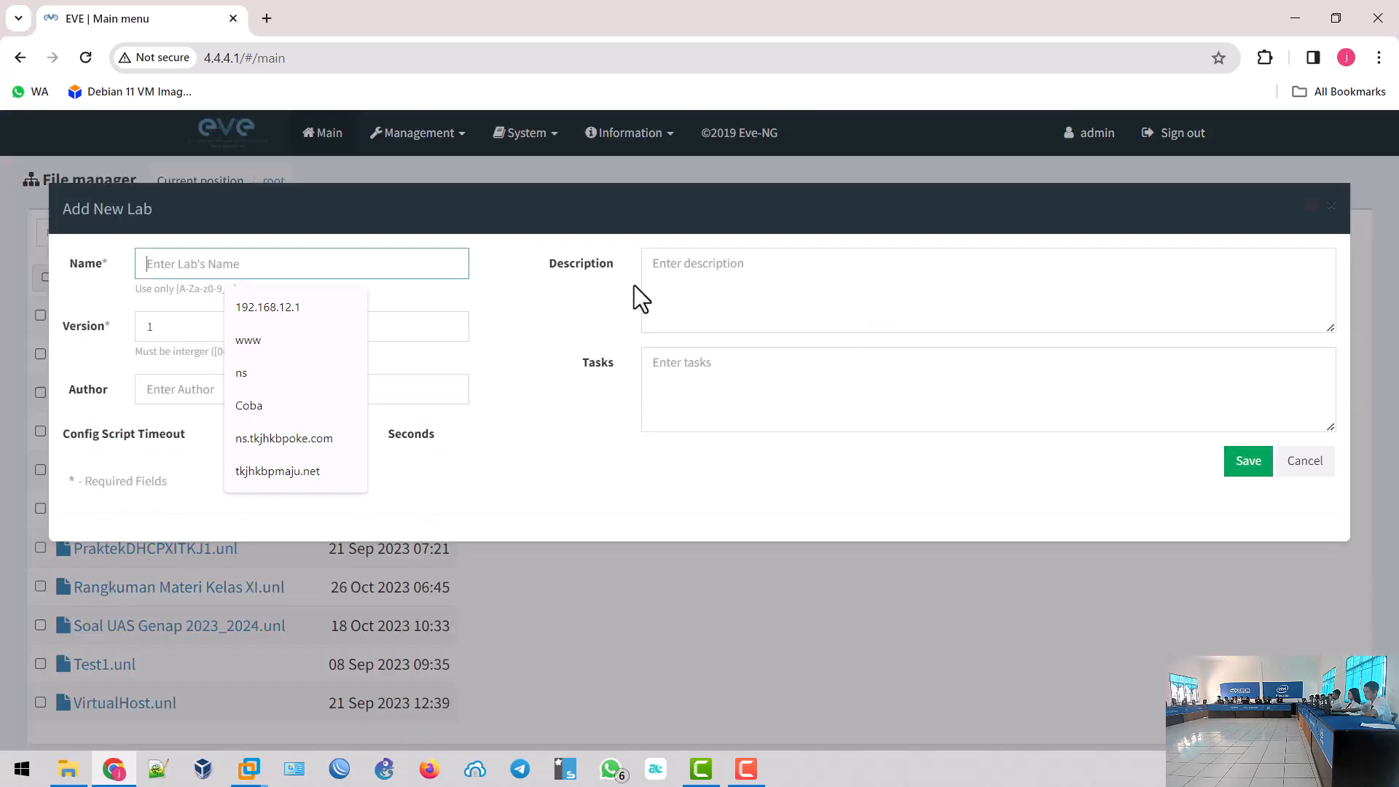
pyautogui.write('Rangku')
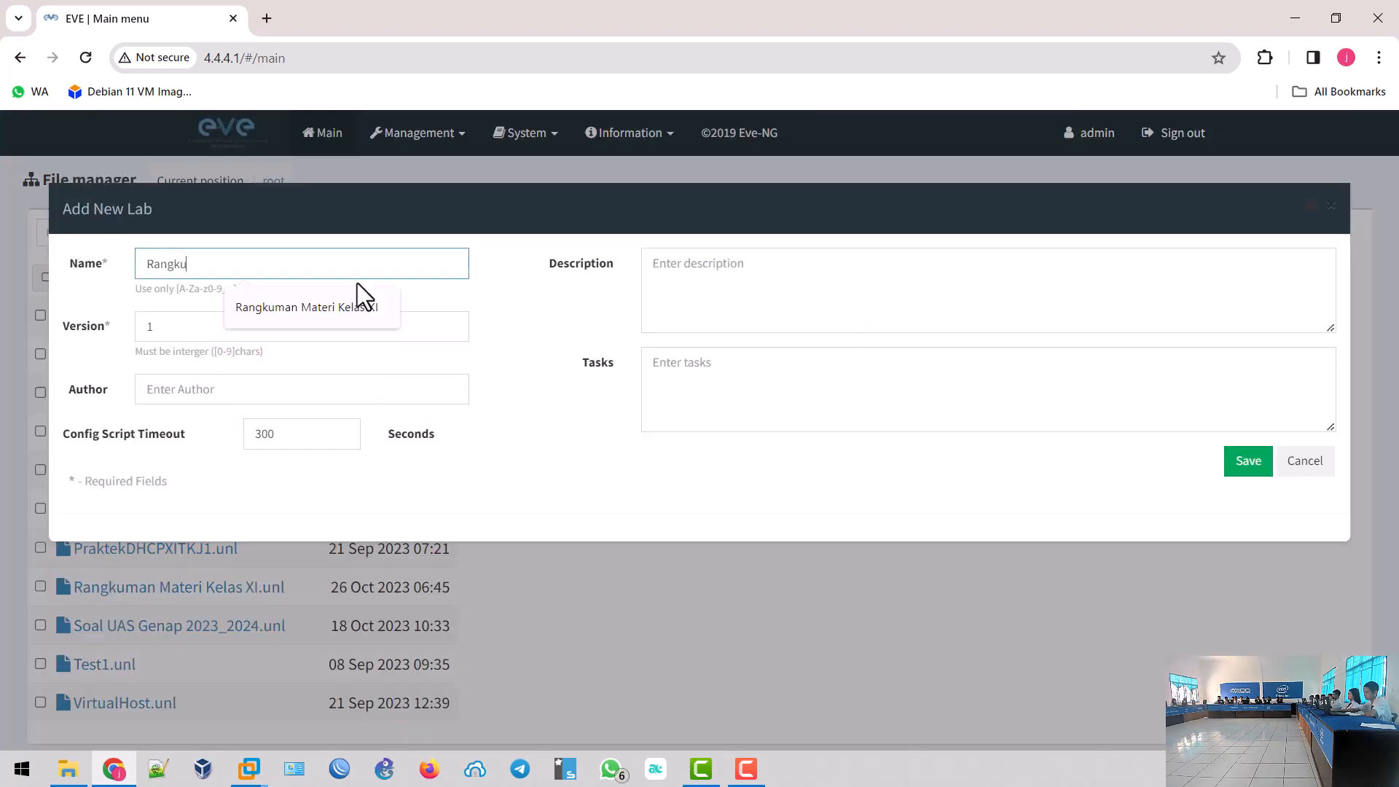
pyautogui.write('man Materi Server H')
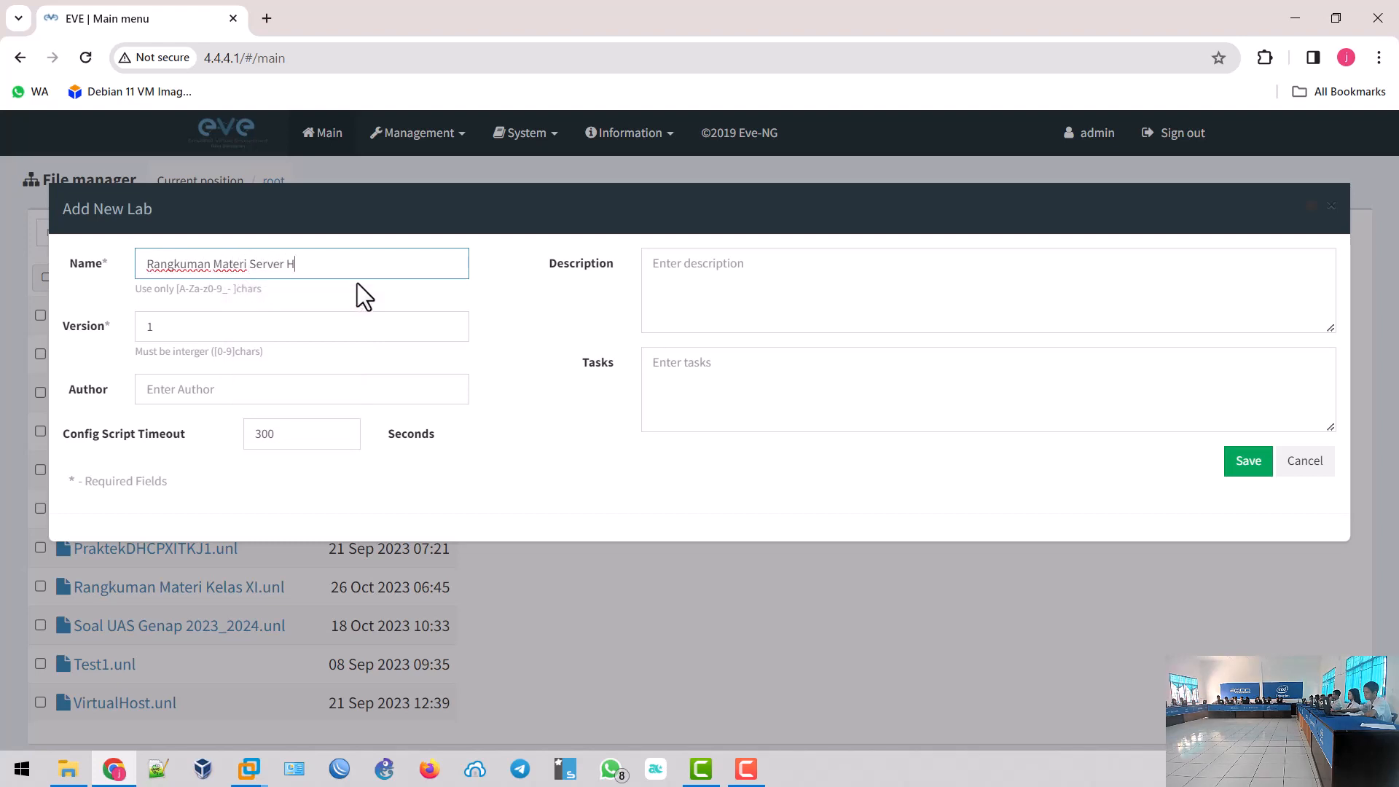
pyautogui.write('osting')
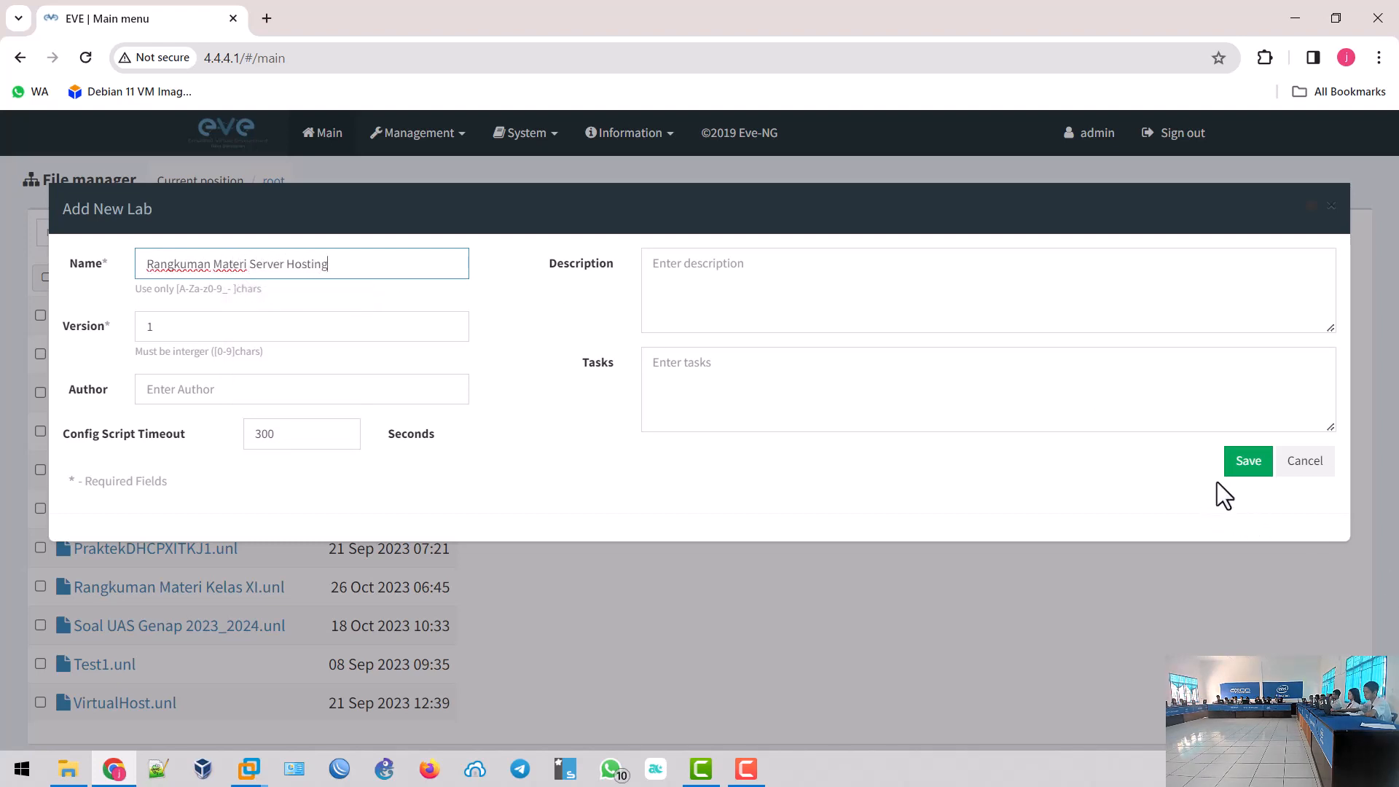
pyautogui.click(1250, 477)
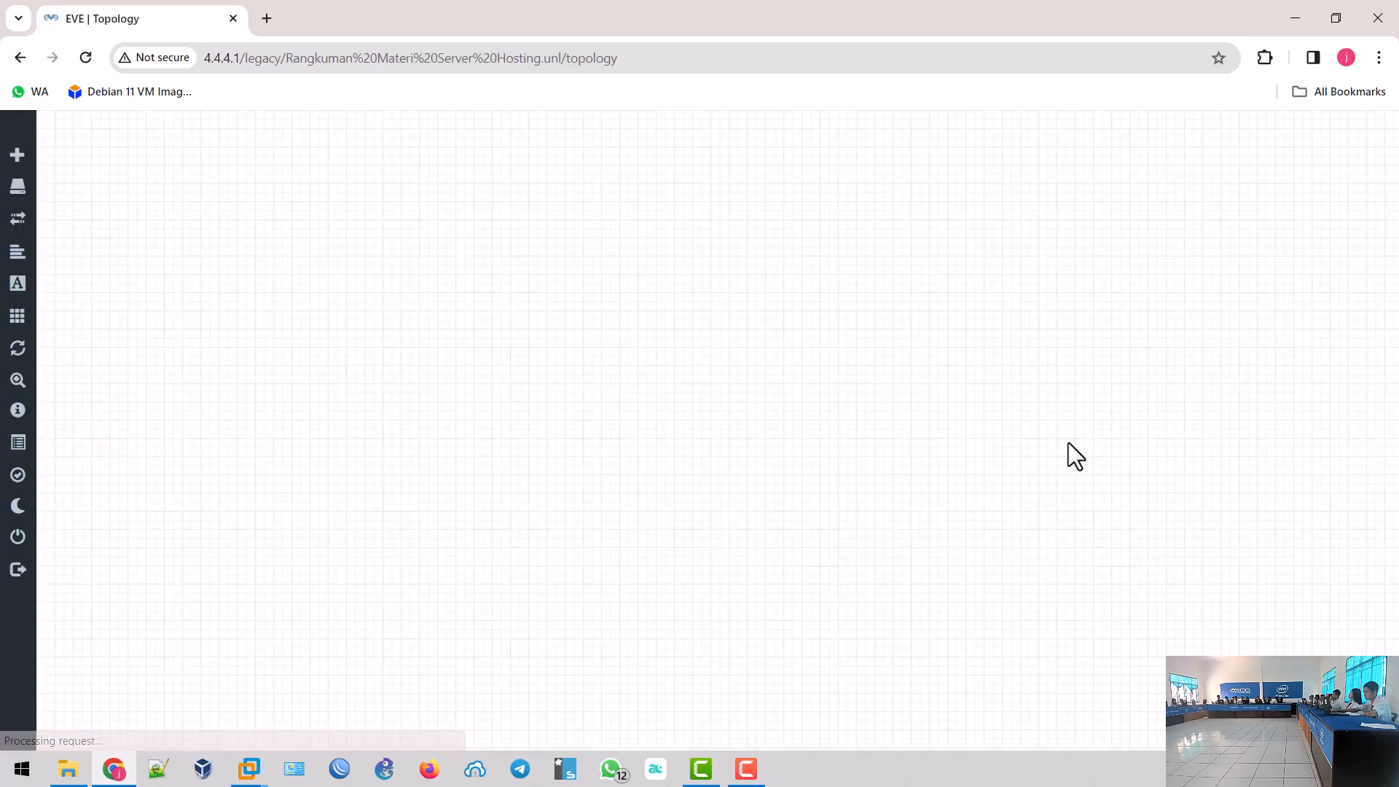
# - Add a Management(Cloud0) network named ISP and place it top-left
pyautogui.rightClick(421, 256)
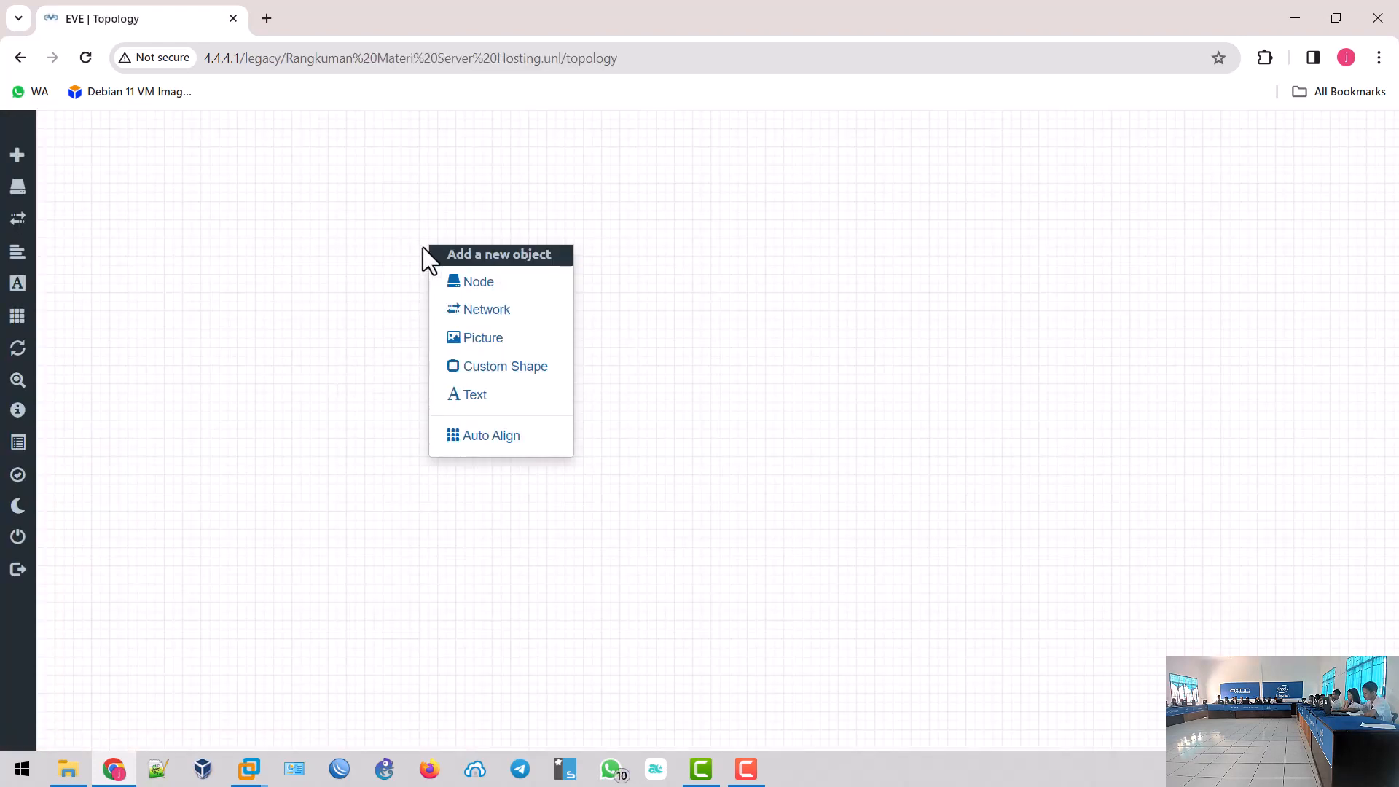
pyautogui.click(504, 312)
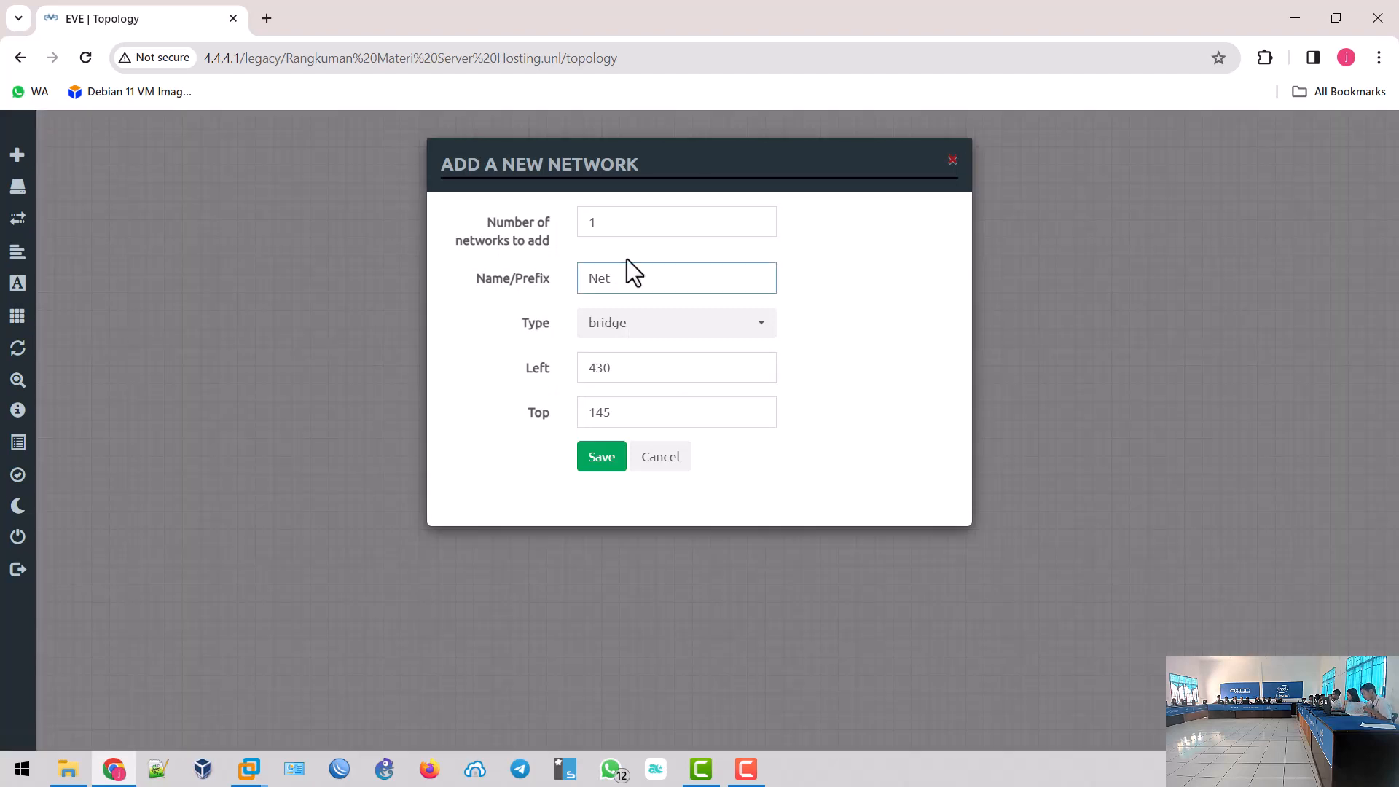
pyautogui.moveTo(670, 278); pyautogui.dragTo(505, 274)
pyautogui.write('ISP')
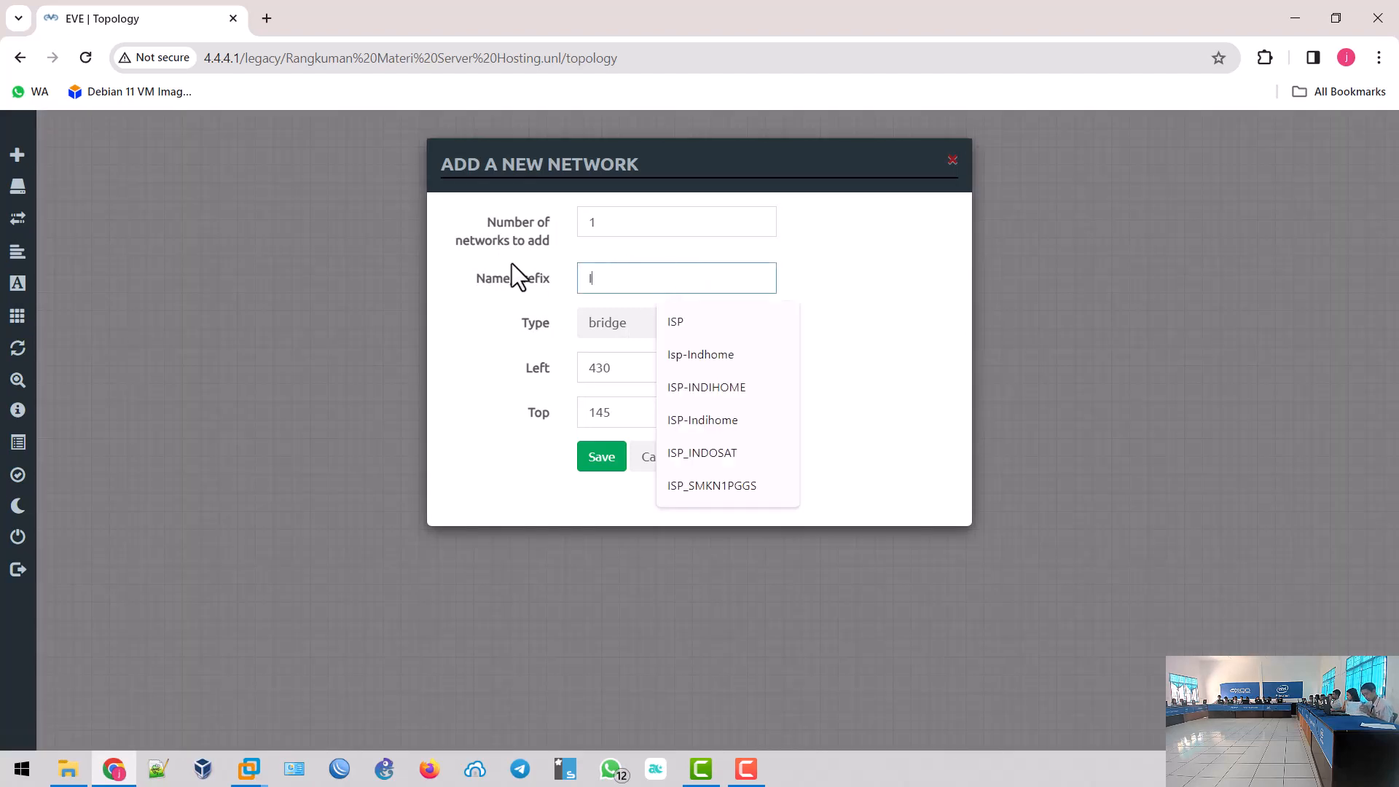
pyautogui.click(620, 336)
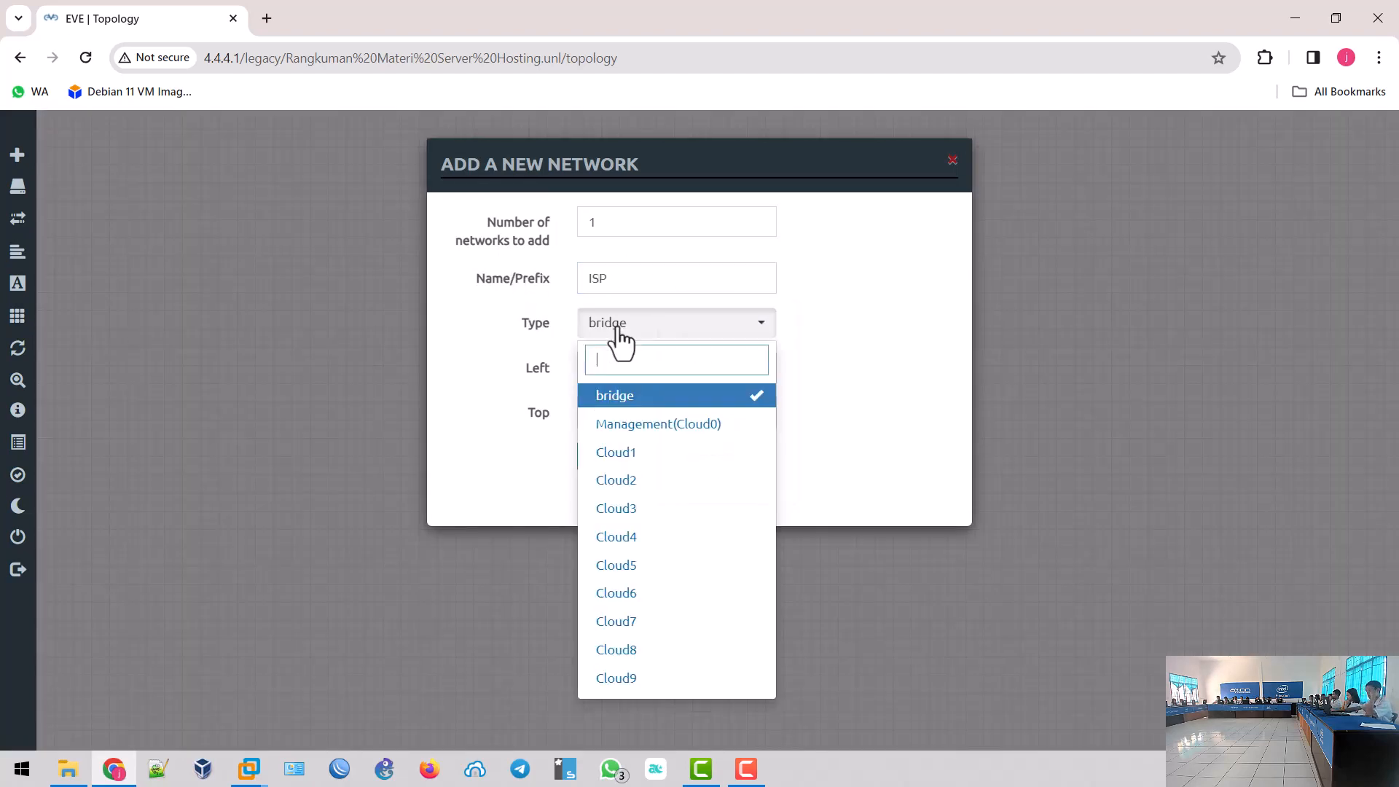
pyautogui.click(619, 337)
pyautogui.click(622, 339)
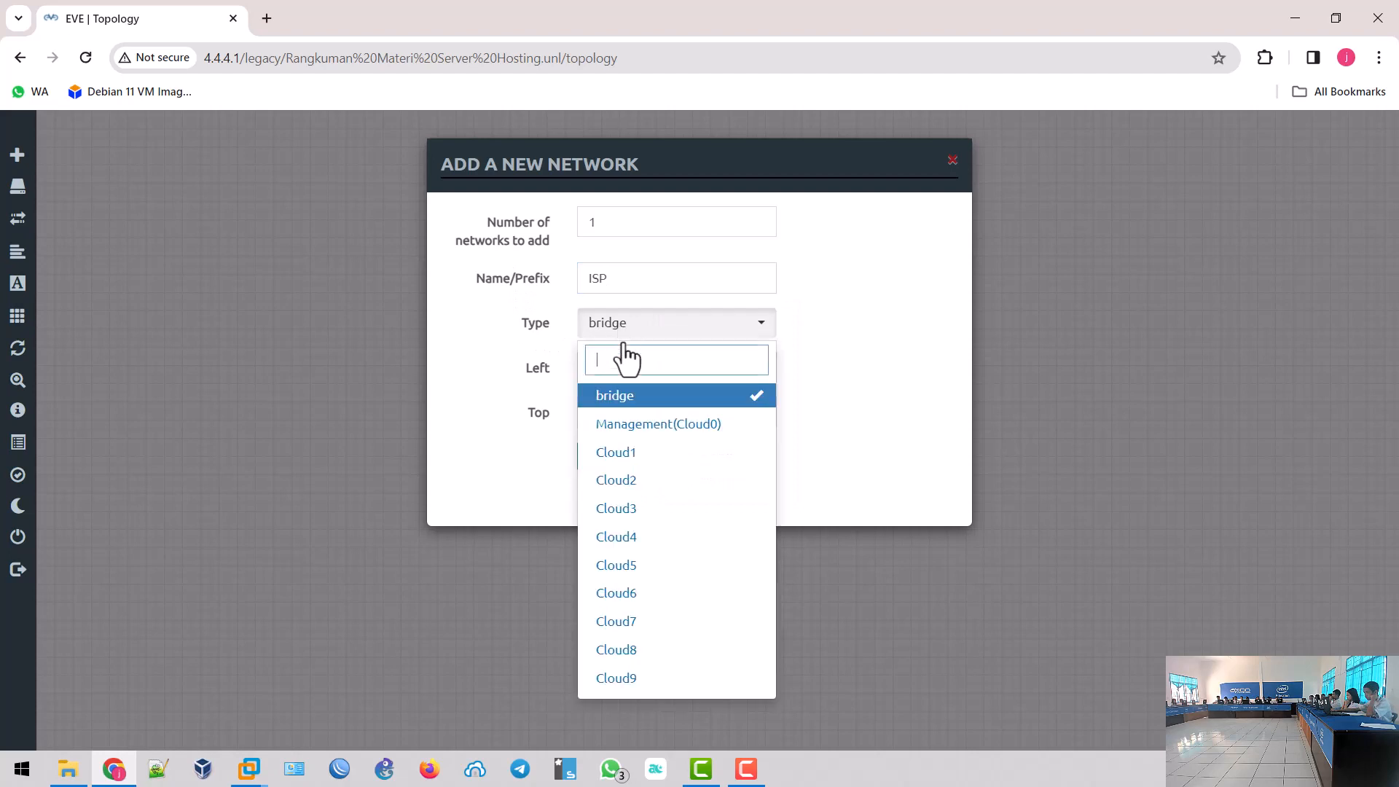
pyautogui.click(641, 424)
pyautogui.click(603, 458)
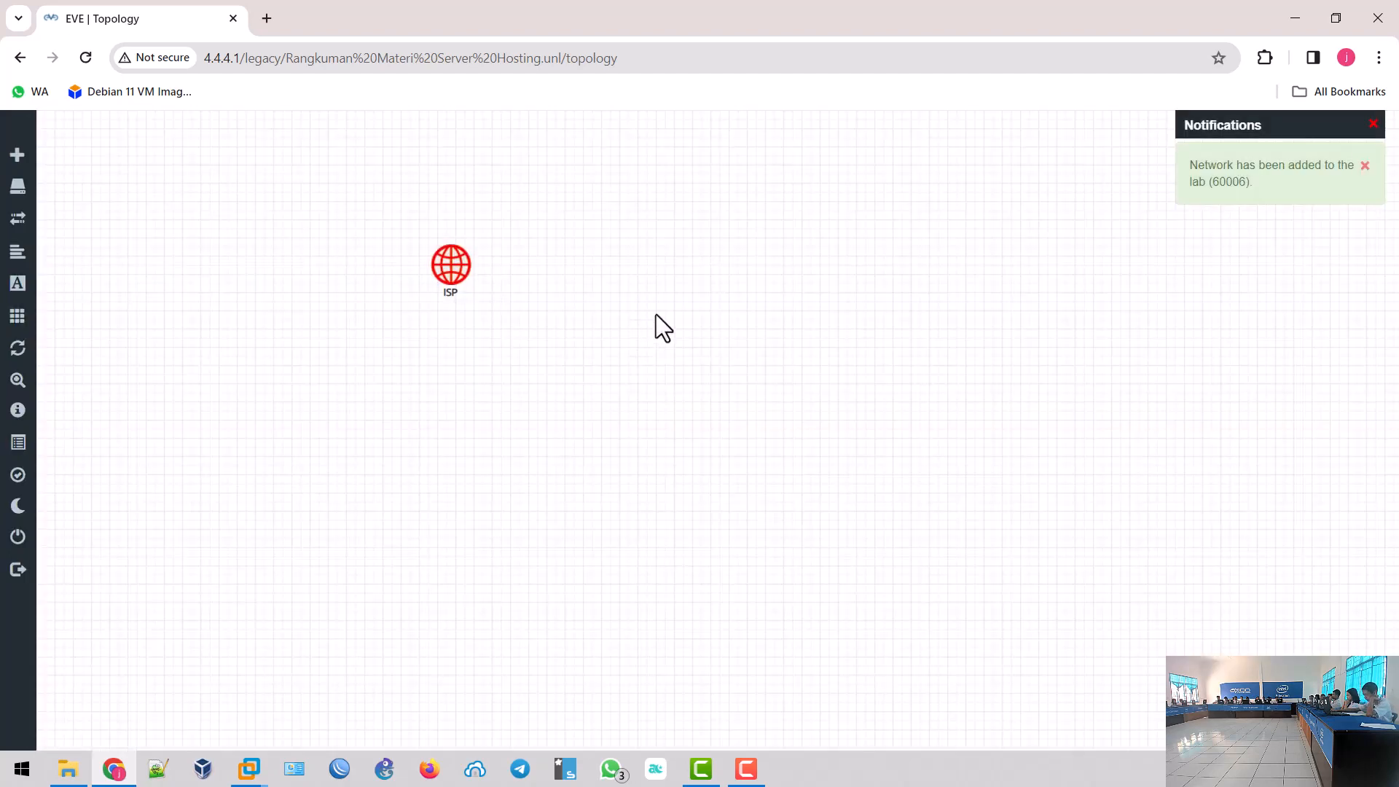
pyautogui.moveTo(445, 276); pyautogui.dragTo(120, 202)
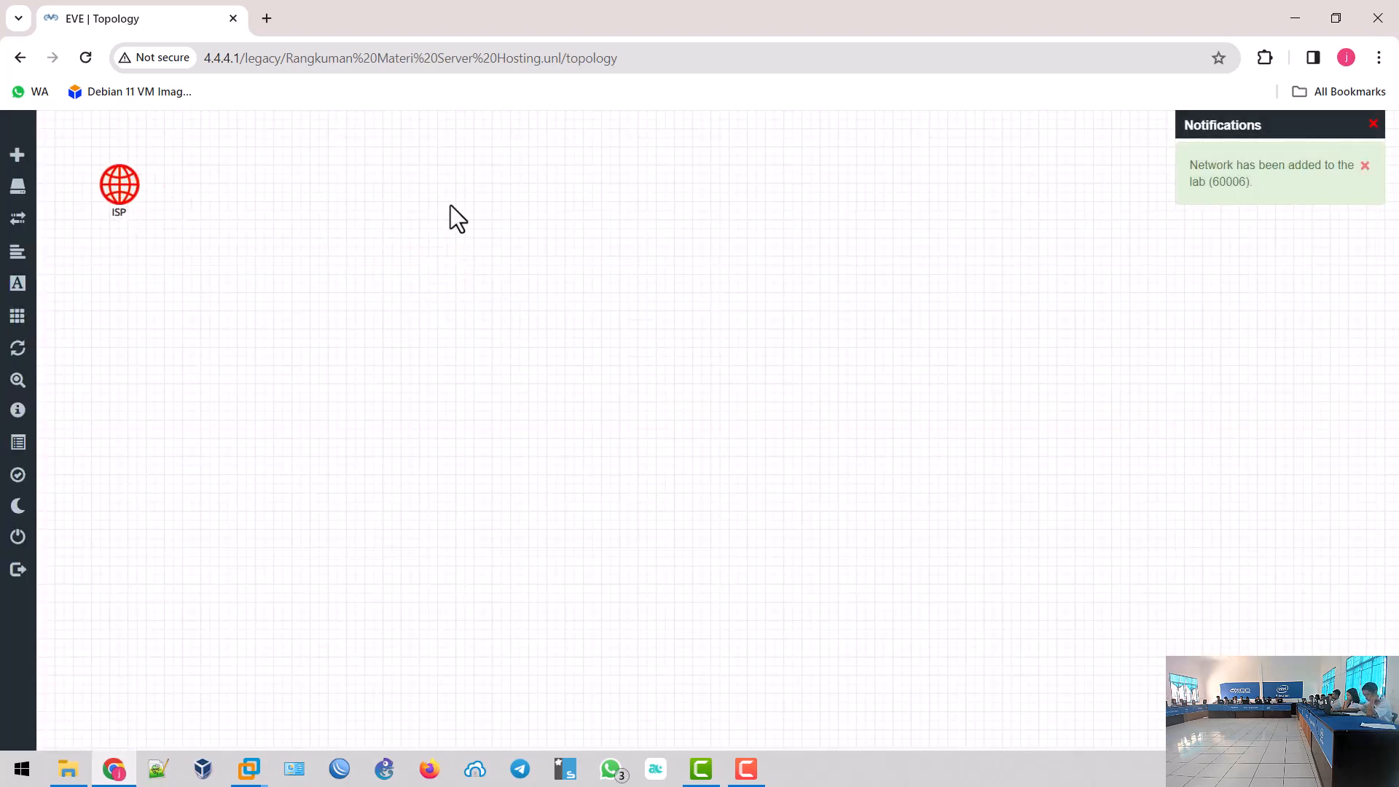
# - Start a MikroTik RouterOS node using the mikrotik-6 image with 5 Ethernet interfaces
pyautogui.rightClick(594, 211)
pyautogui.click(654, 247)
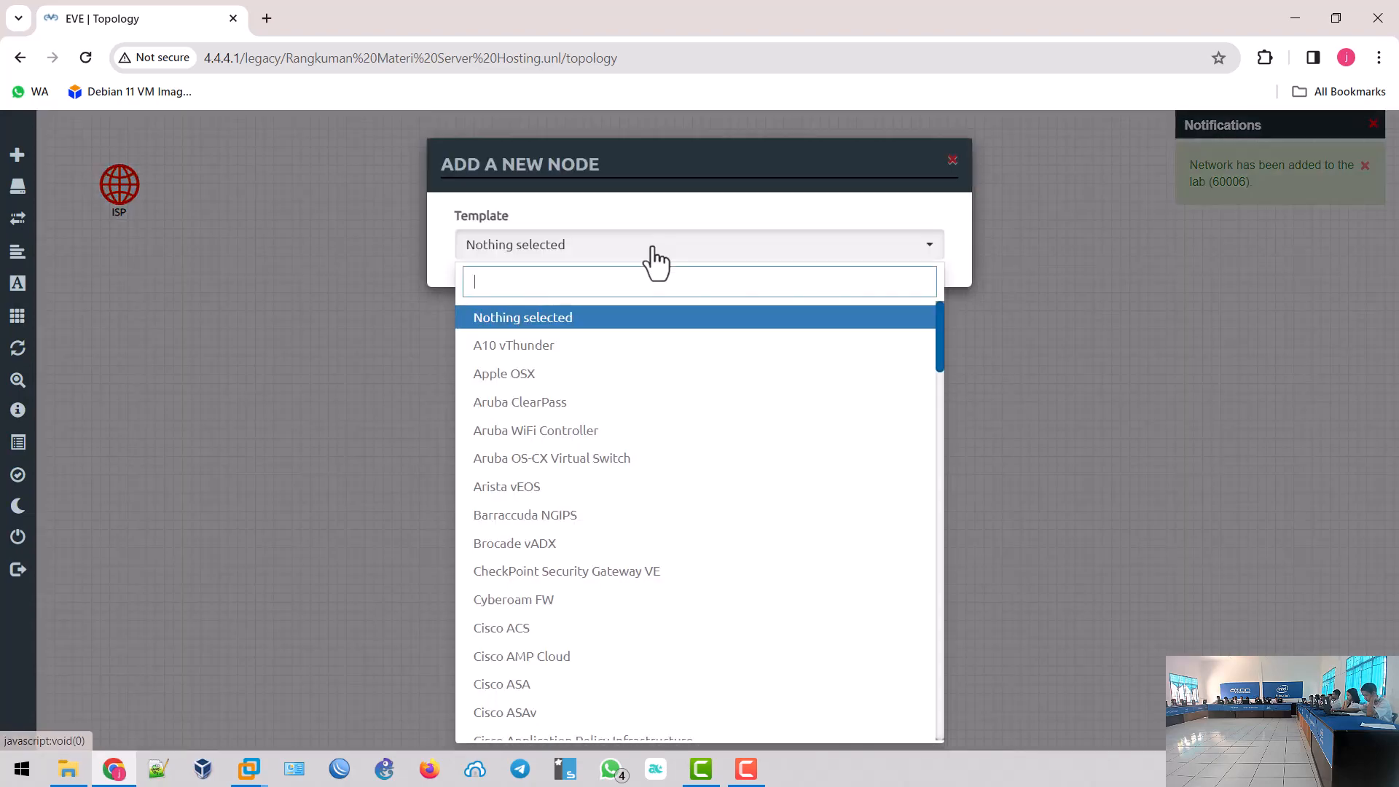
pyautogui.write('mik')
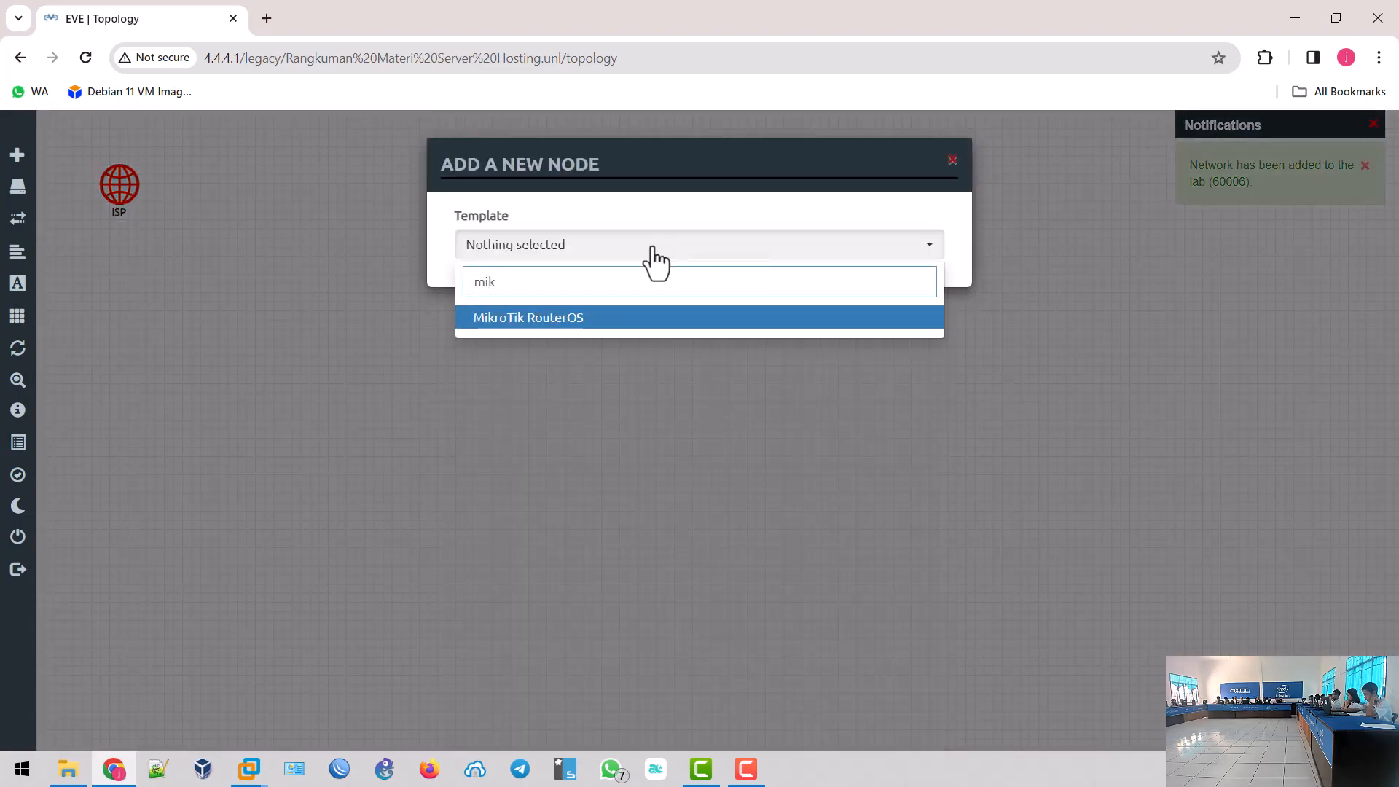
pyautogui.click(650, 319)
pyautogui.click(731, 335)
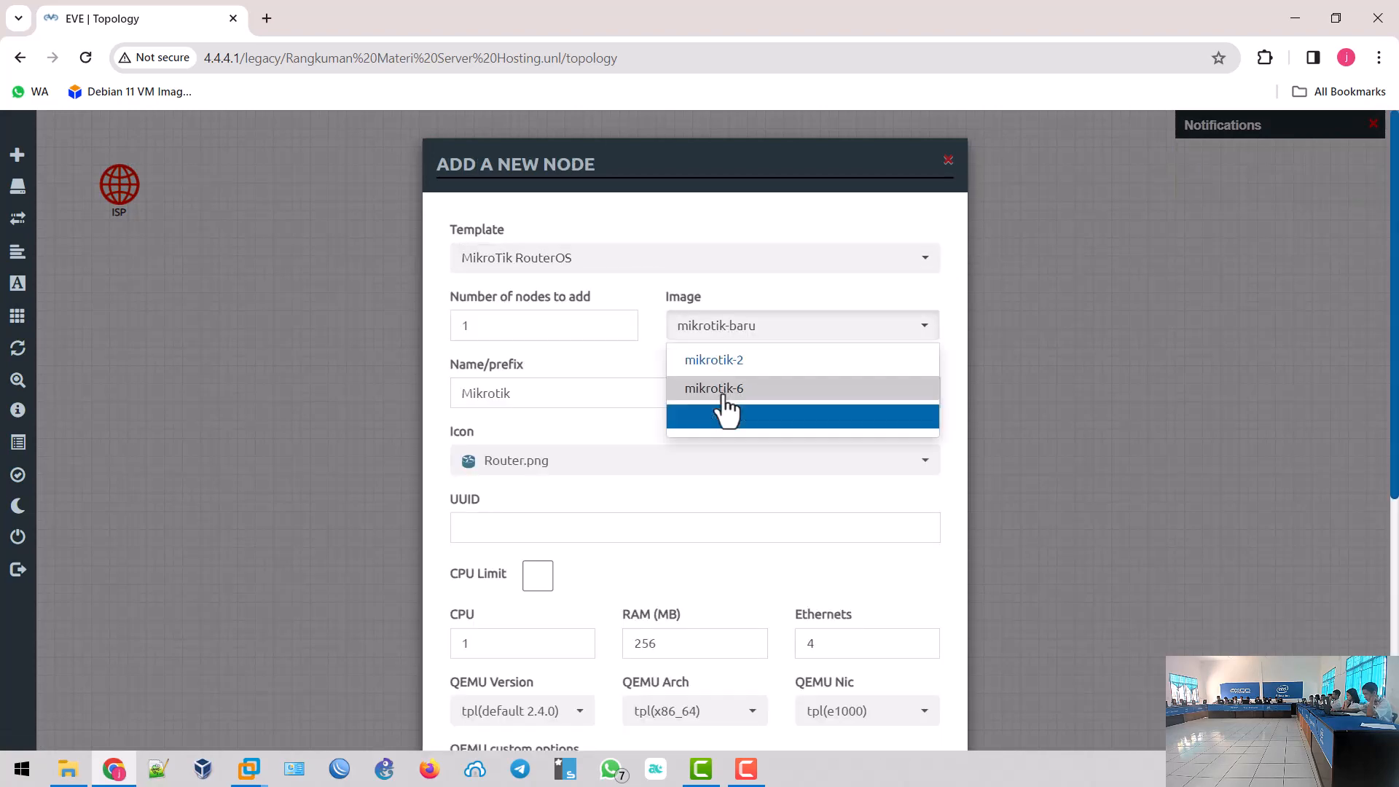
pyautogui.click(725, 405)
pyautogui.moveTo(878, 644); pyautogui.dragTo(754, 642)
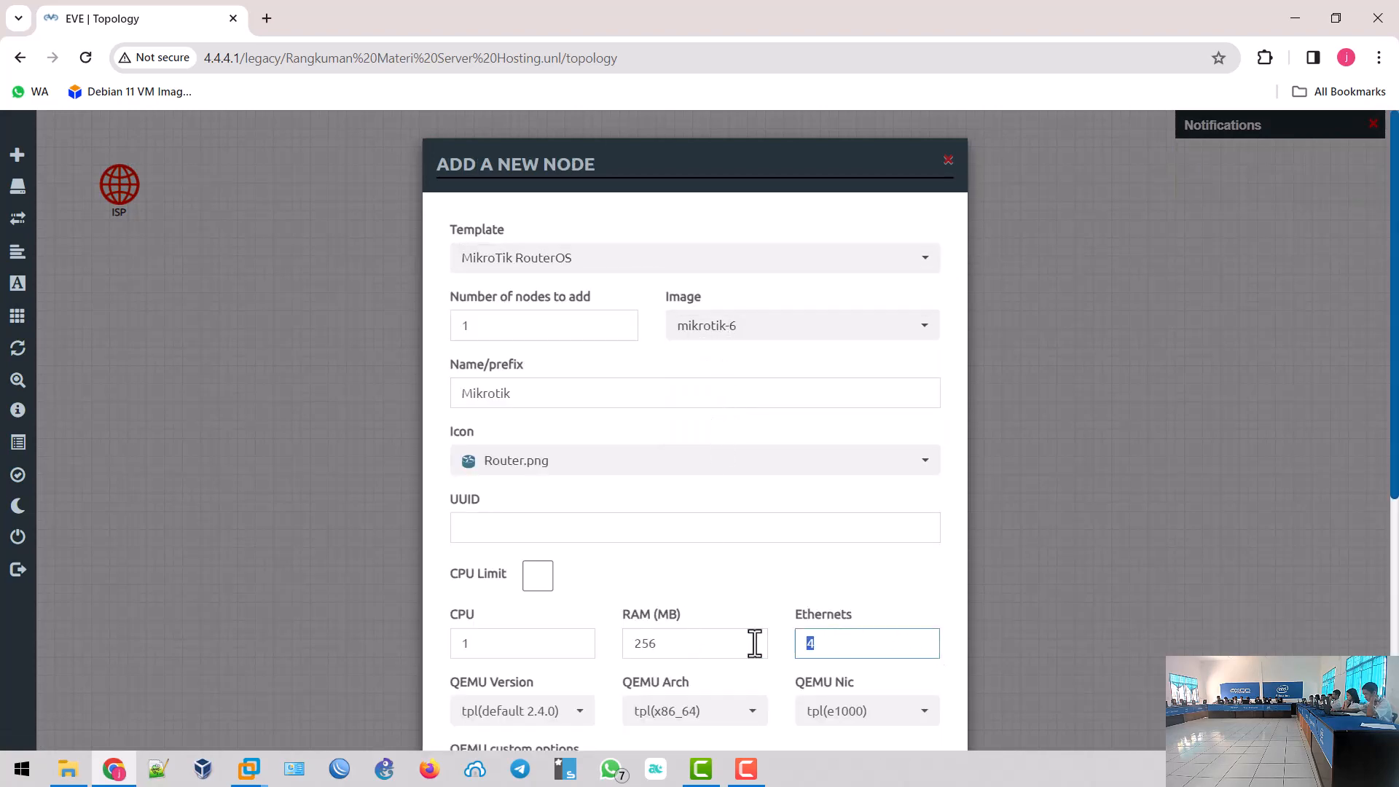
pyautogui.write('5')
# - Name the node Router-Mikrotik, save it, and place it beside the ISP cloud
pyautogui.moveTo(525, 393); pyautogui.dragTo(431, 380)
pyautogui.write('Router')
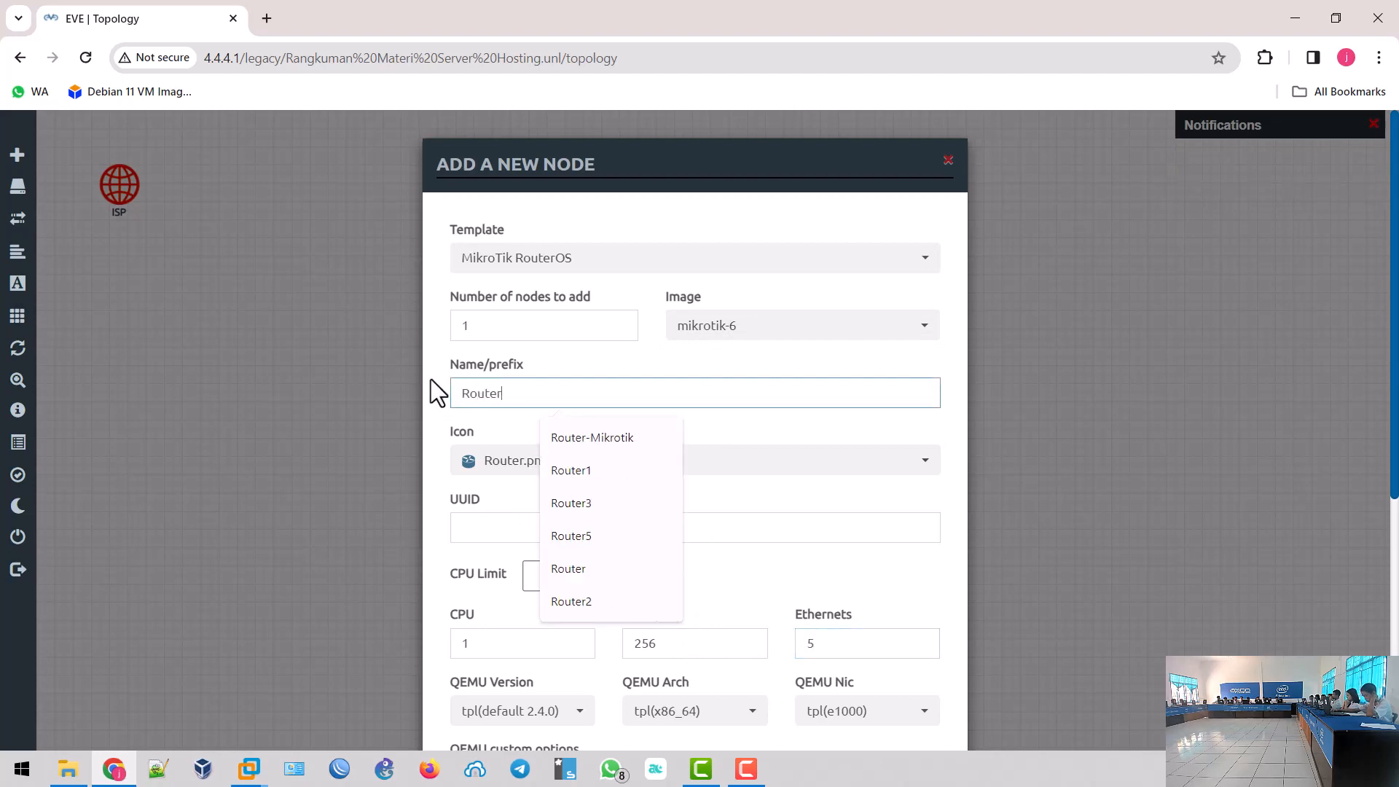
pyautogui.click(584, 437)
pyautogui.scroll(-6, 510, 430)
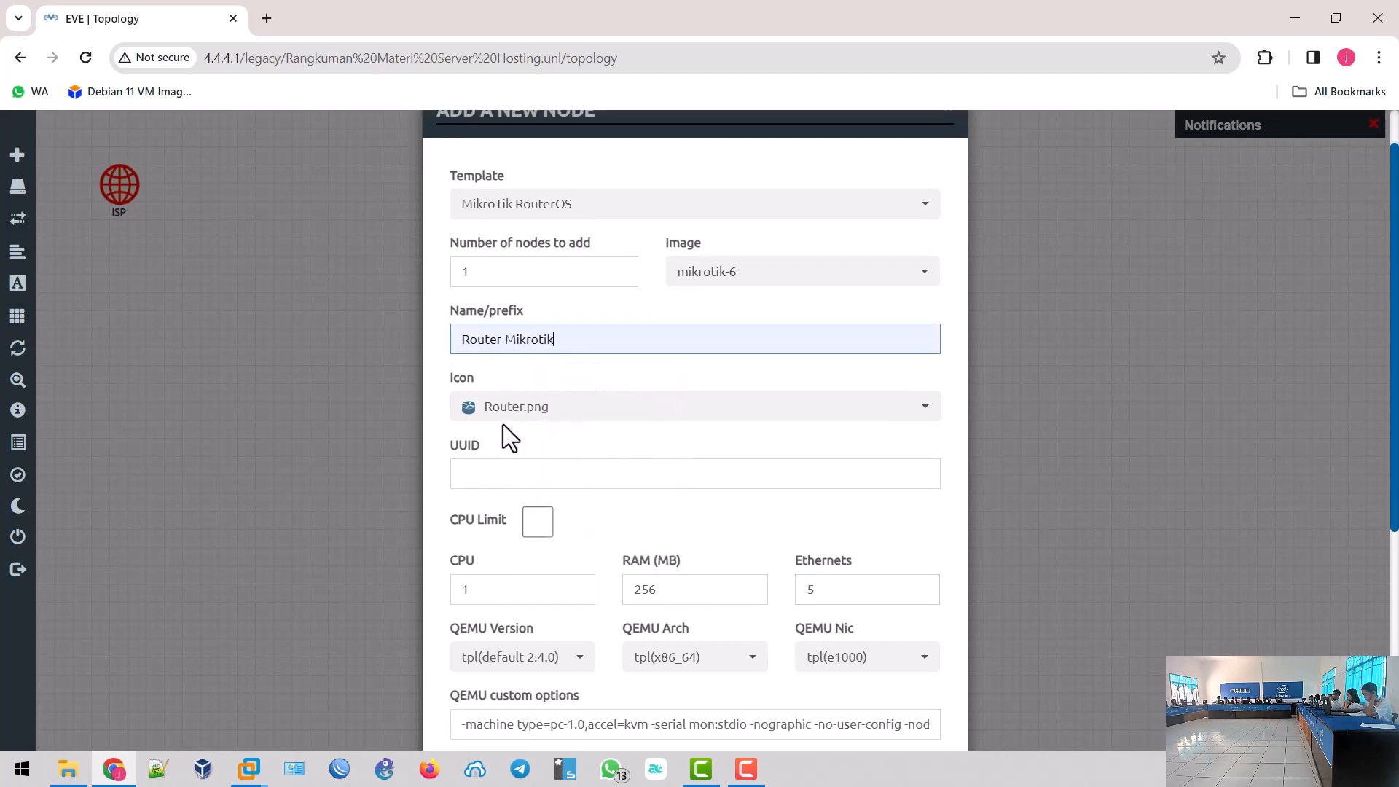
pyautogui.click(599, 694)
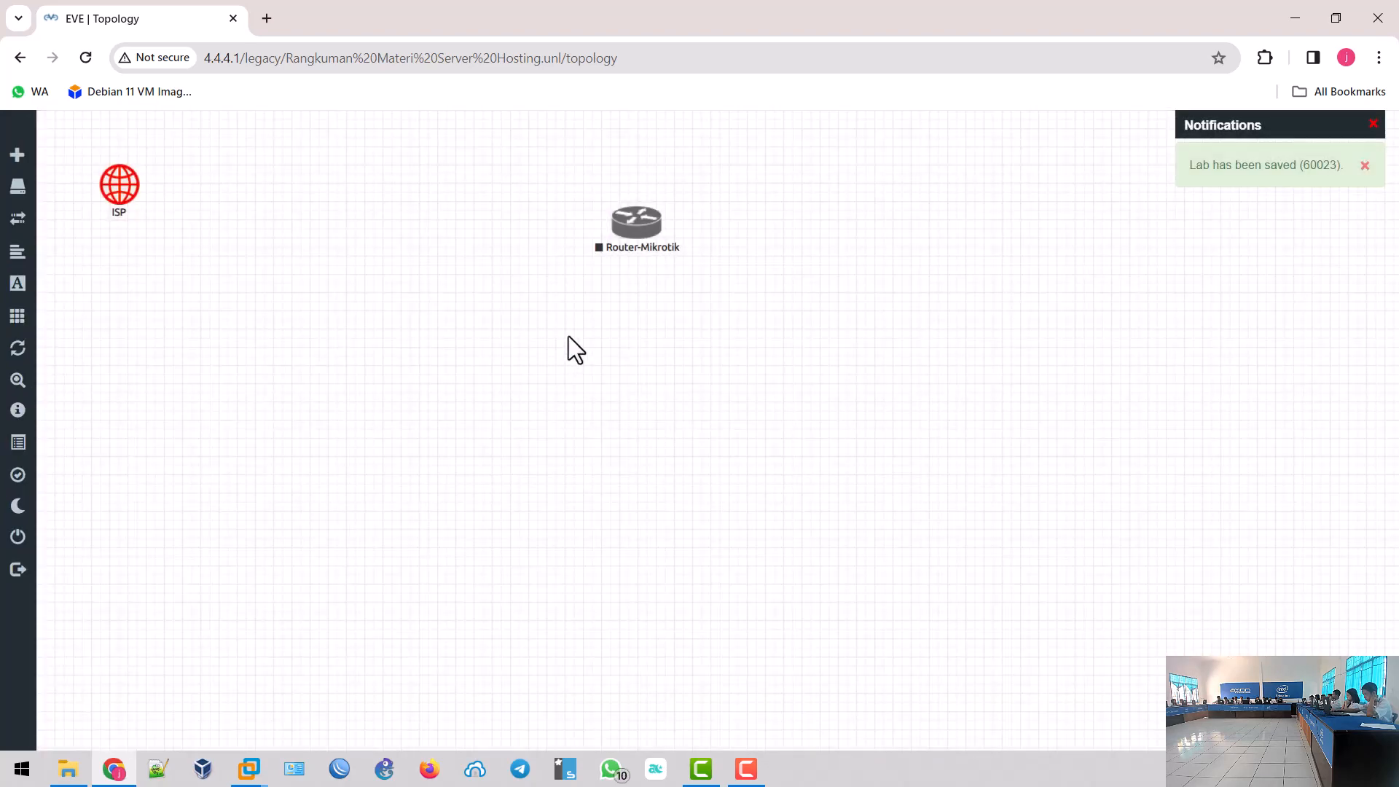
pyautogui.moveTo(647, 233); pyautogui.dragTo(402, 206)
# - Start a new Linux node using the linux-debian11 image
pyautogui.rightClick(647, 370)
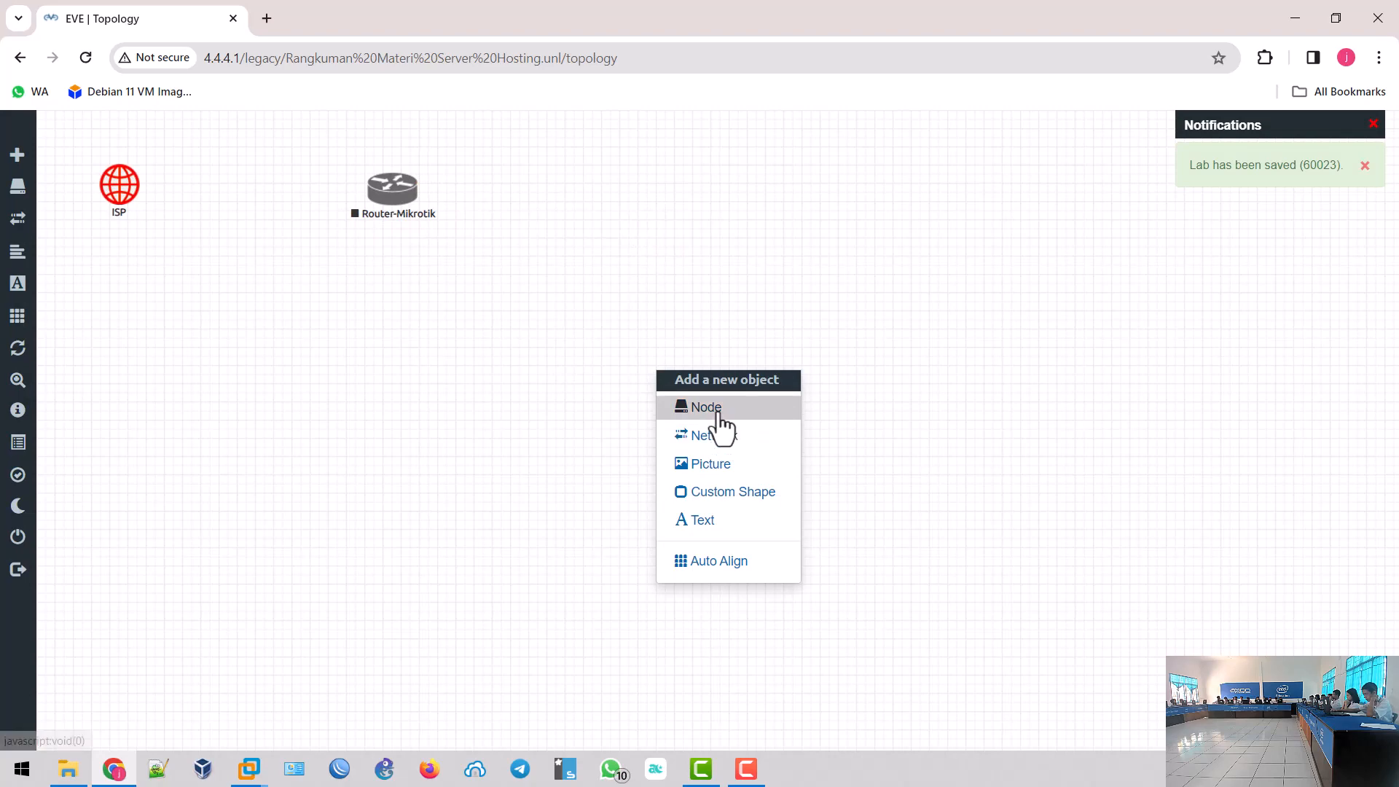
pyautogui.click(714, 408)
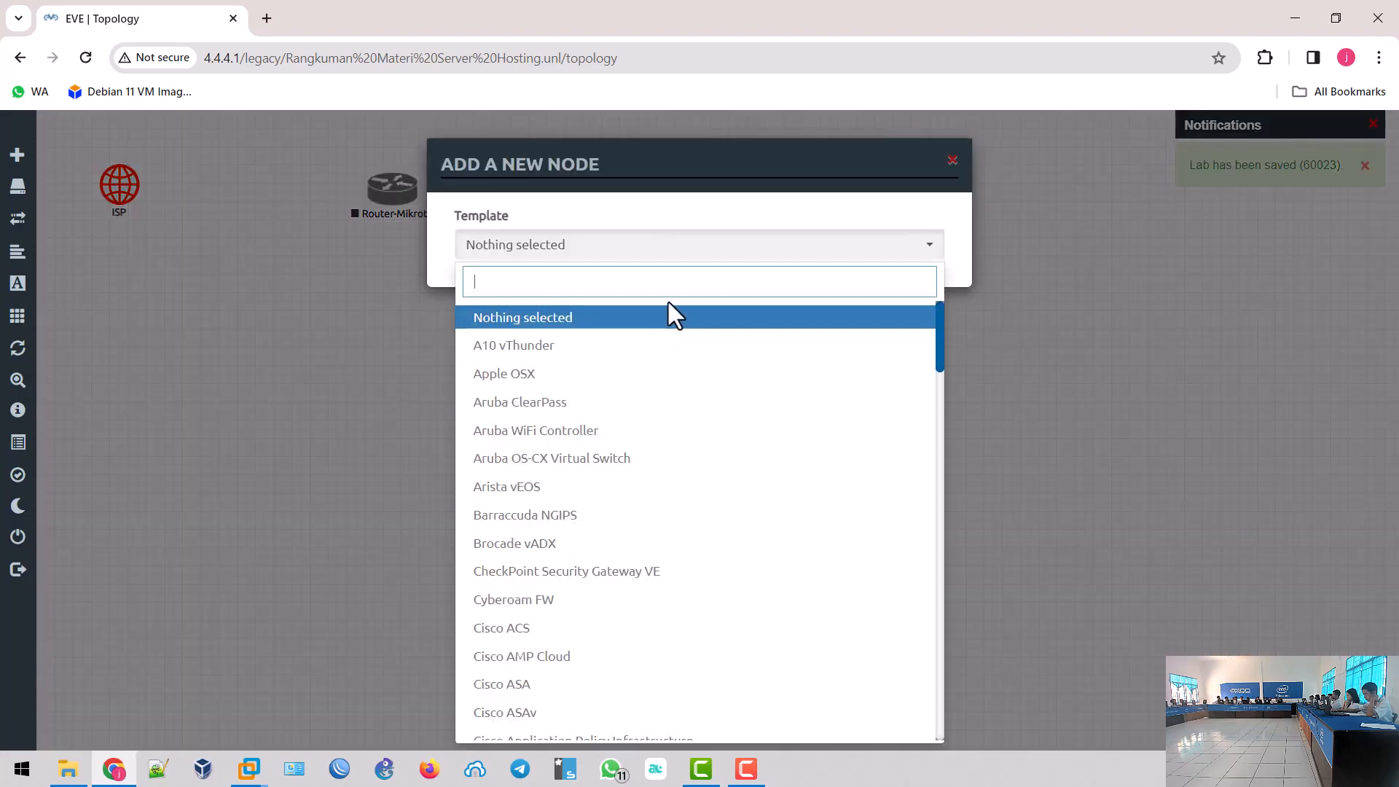
pyautogui.write('sel')
pyautogui.press('BackSpace')
pyautogui.press('BackSpace')
pyautogui.press('BackSpace')
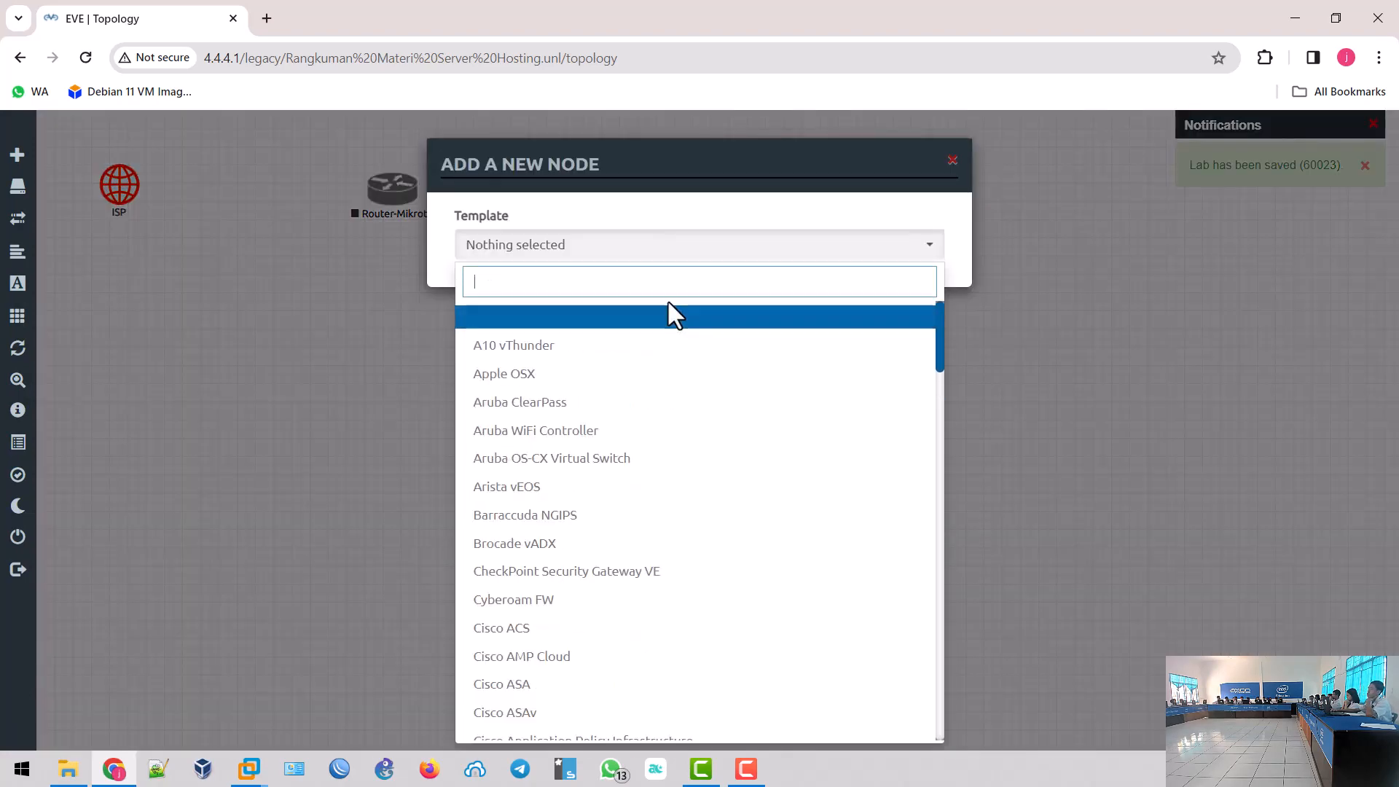
pyautogui.write('linu')
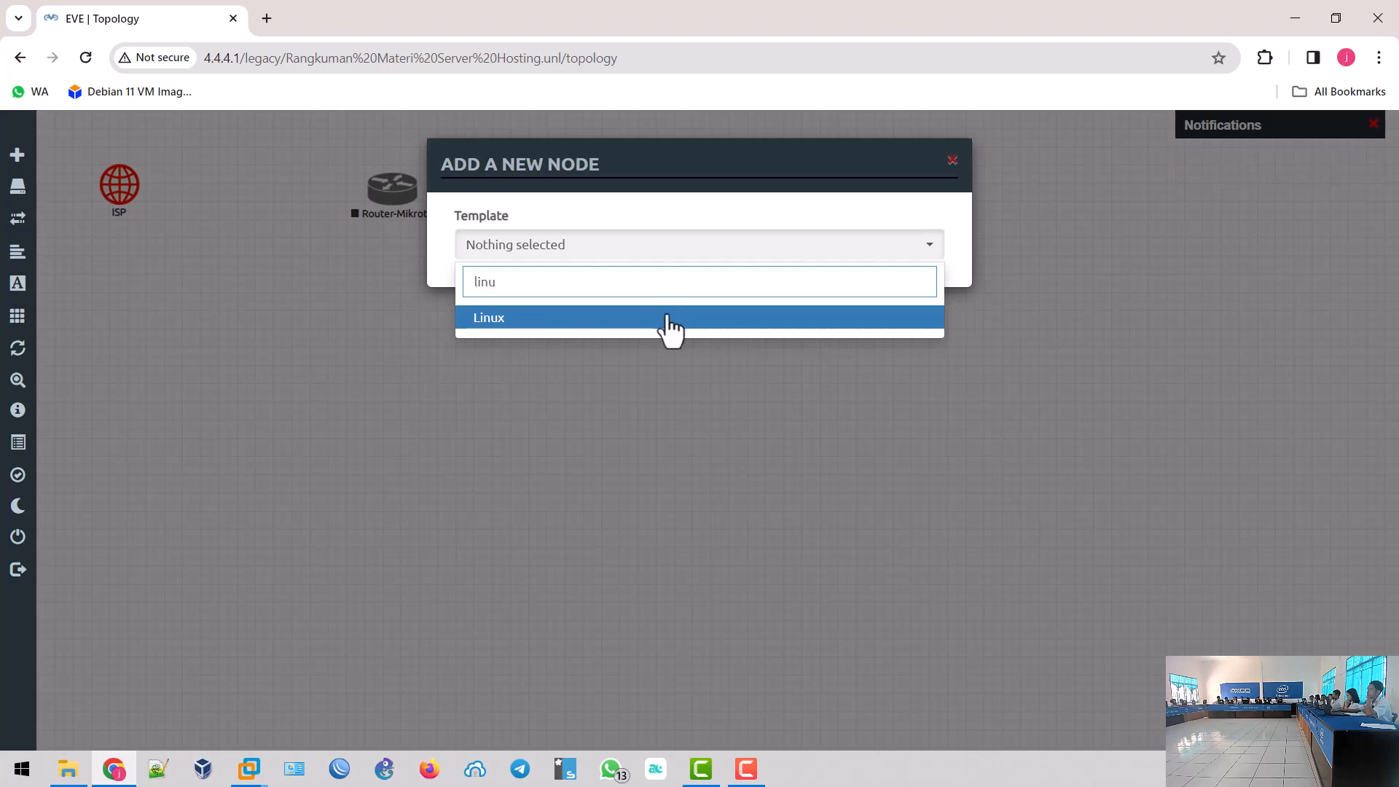
pyautogui.click(669, 320)
pyautogui.click(721, 326)
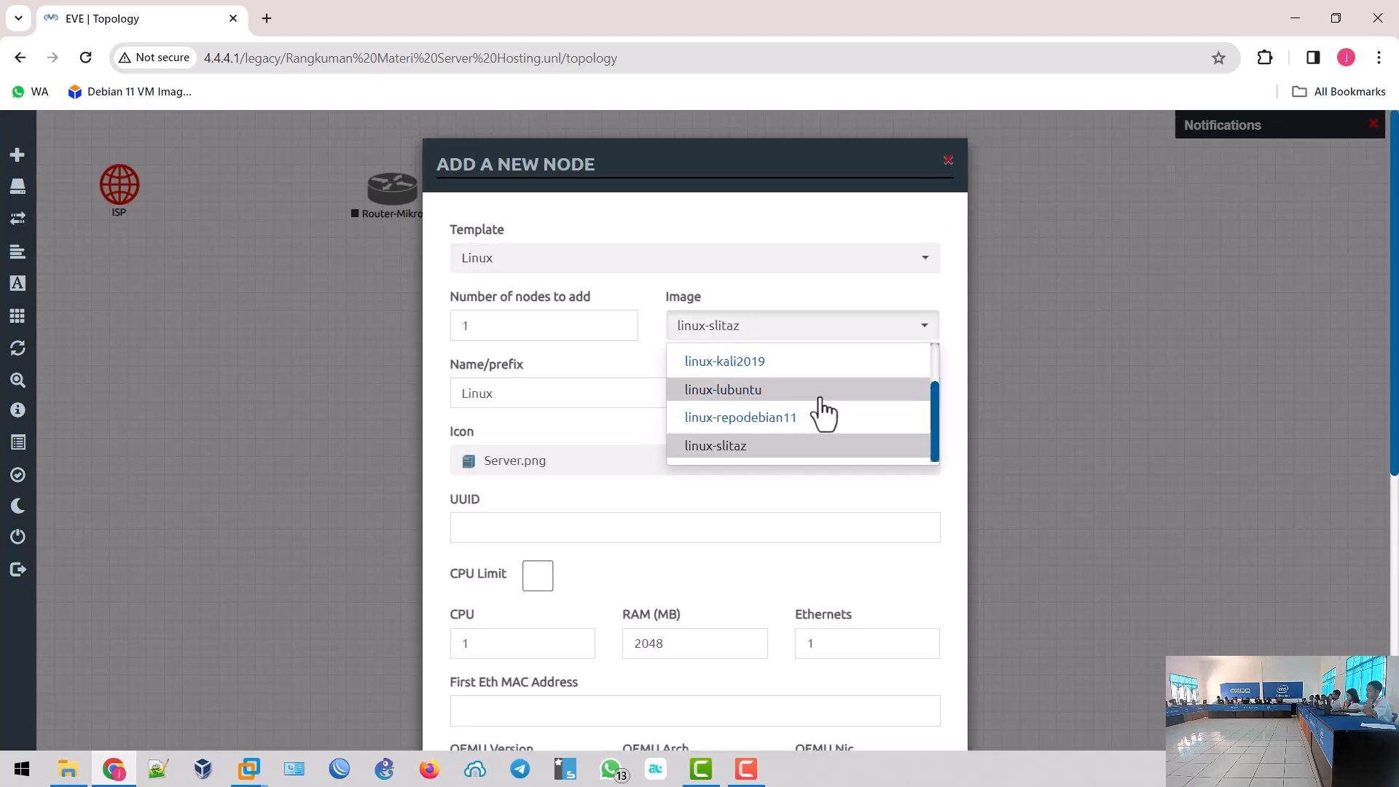
pyautogui.scroll(1, 823, 411)
pyautogui.click(758, 392)
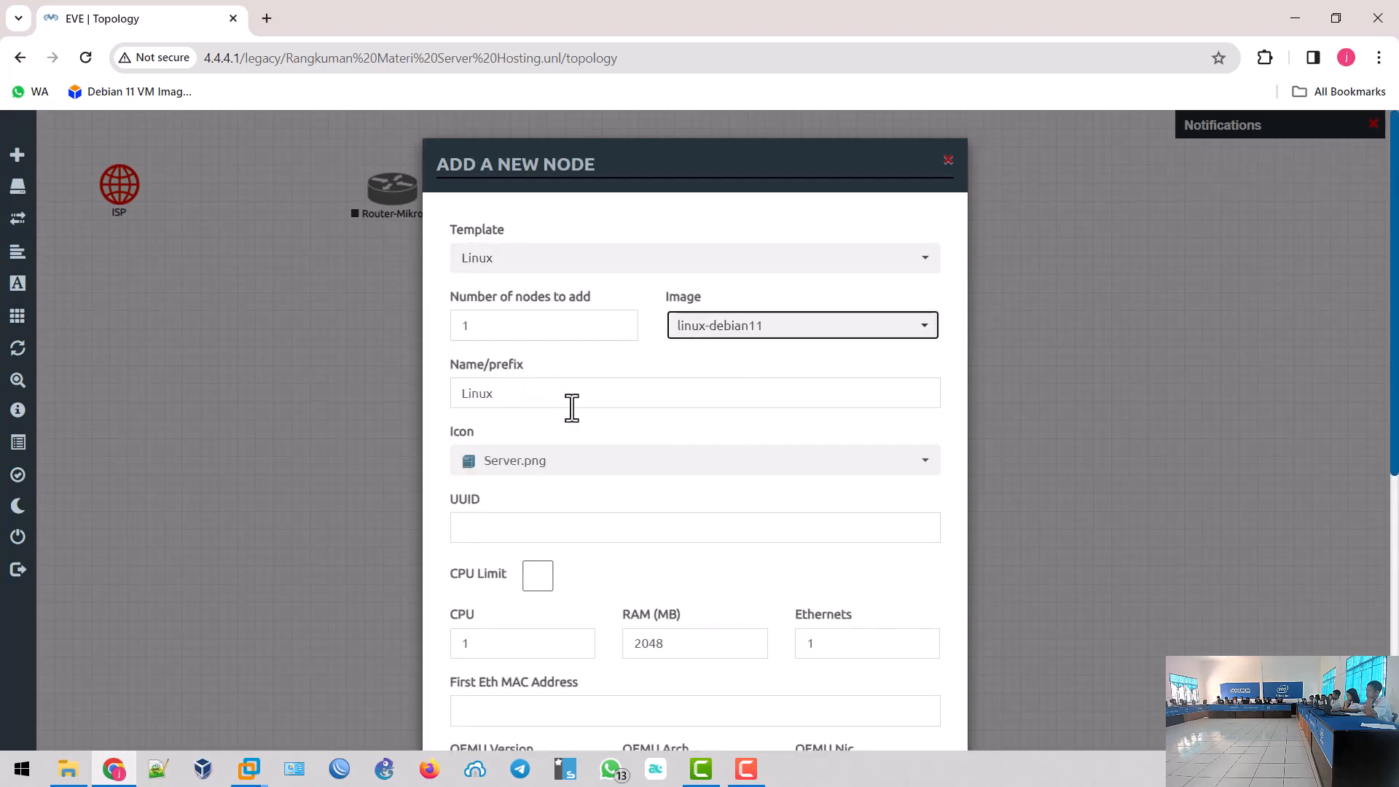
# - Give it 1024 MB RAM and 3 Ethernets, save, and place it below Router-Mikrotik
pyautogui.scroll(-1, 572, 408)
pyautogui.doubleClick(690, 556)
pyautogui.write('1')
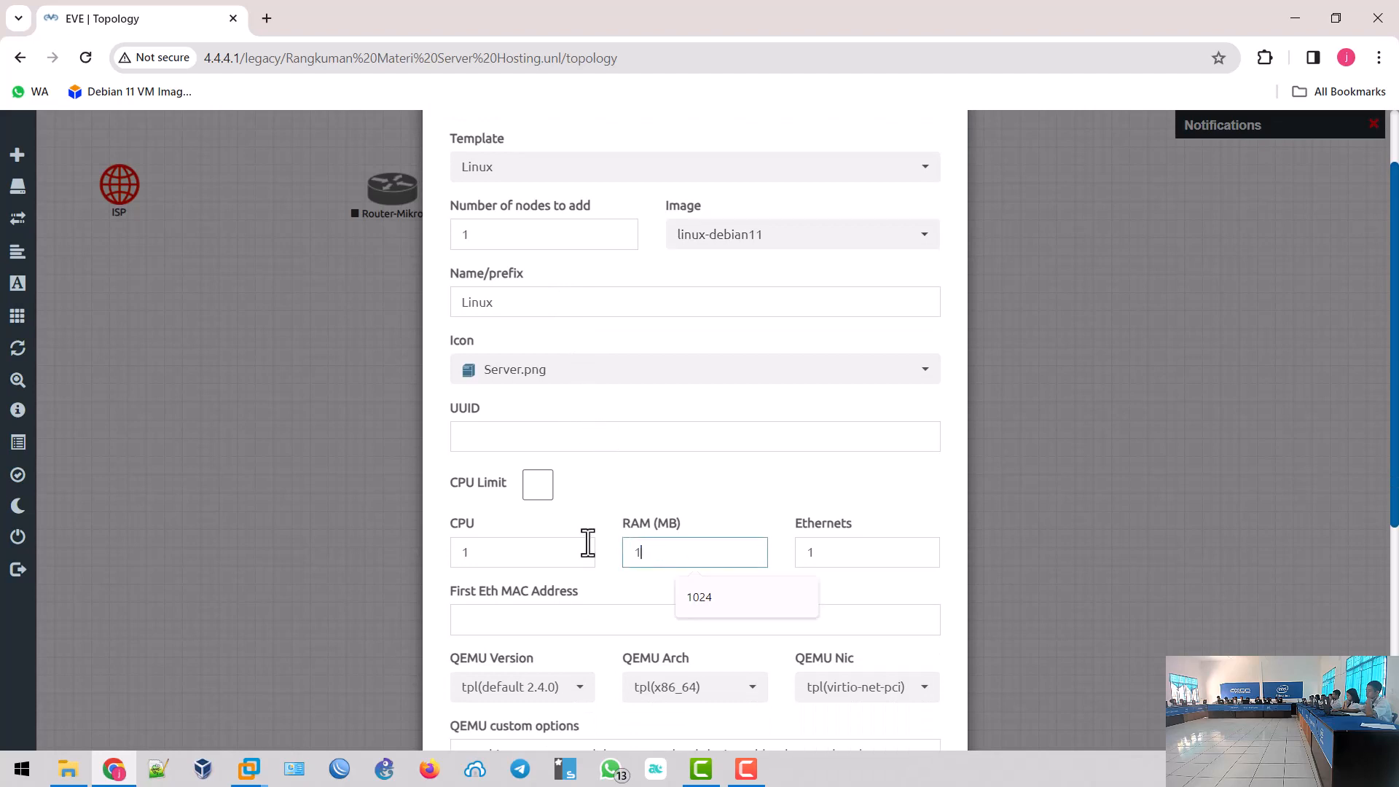
pyautogui.write('024')
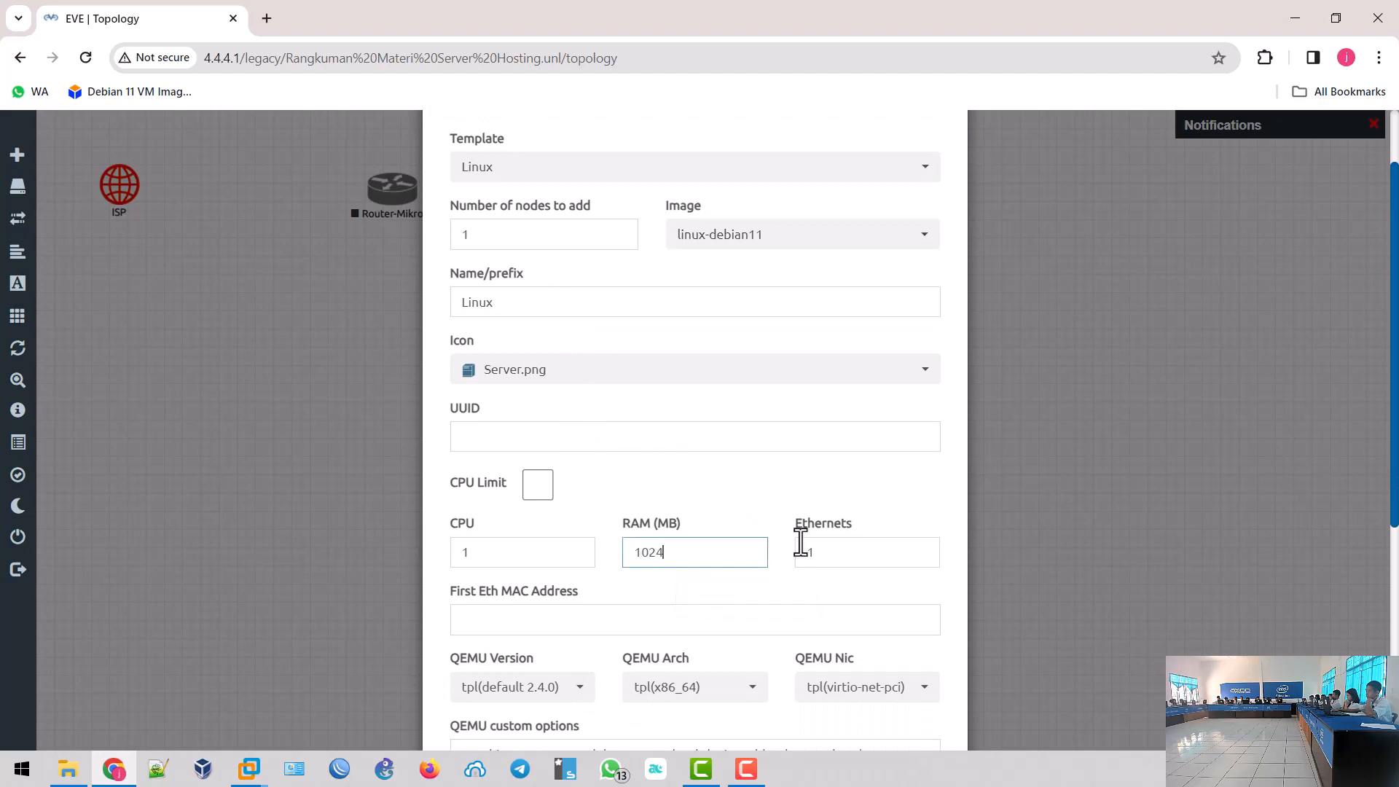
pyautogui.doubleClick(830, 558)
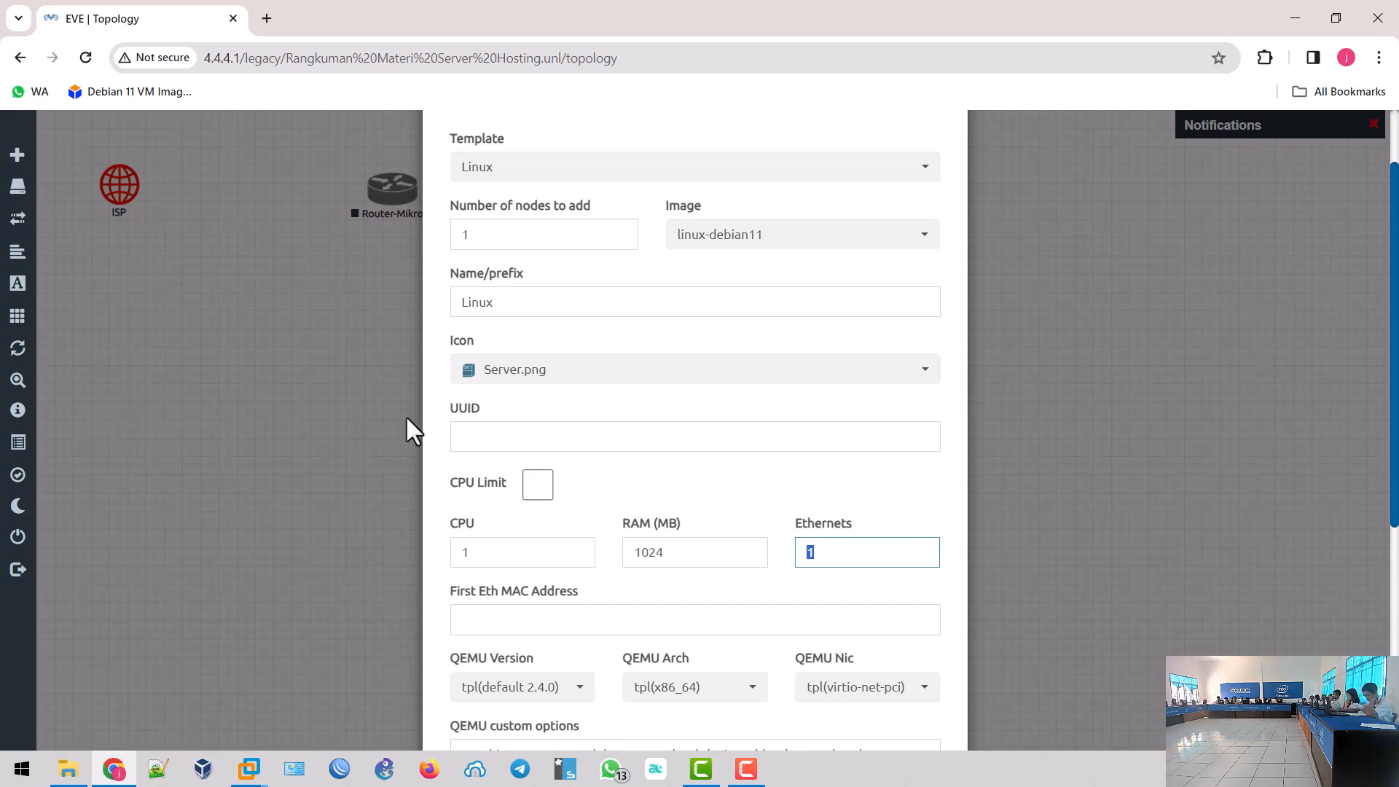
pyautogui.scroll(-5, 716, 535)
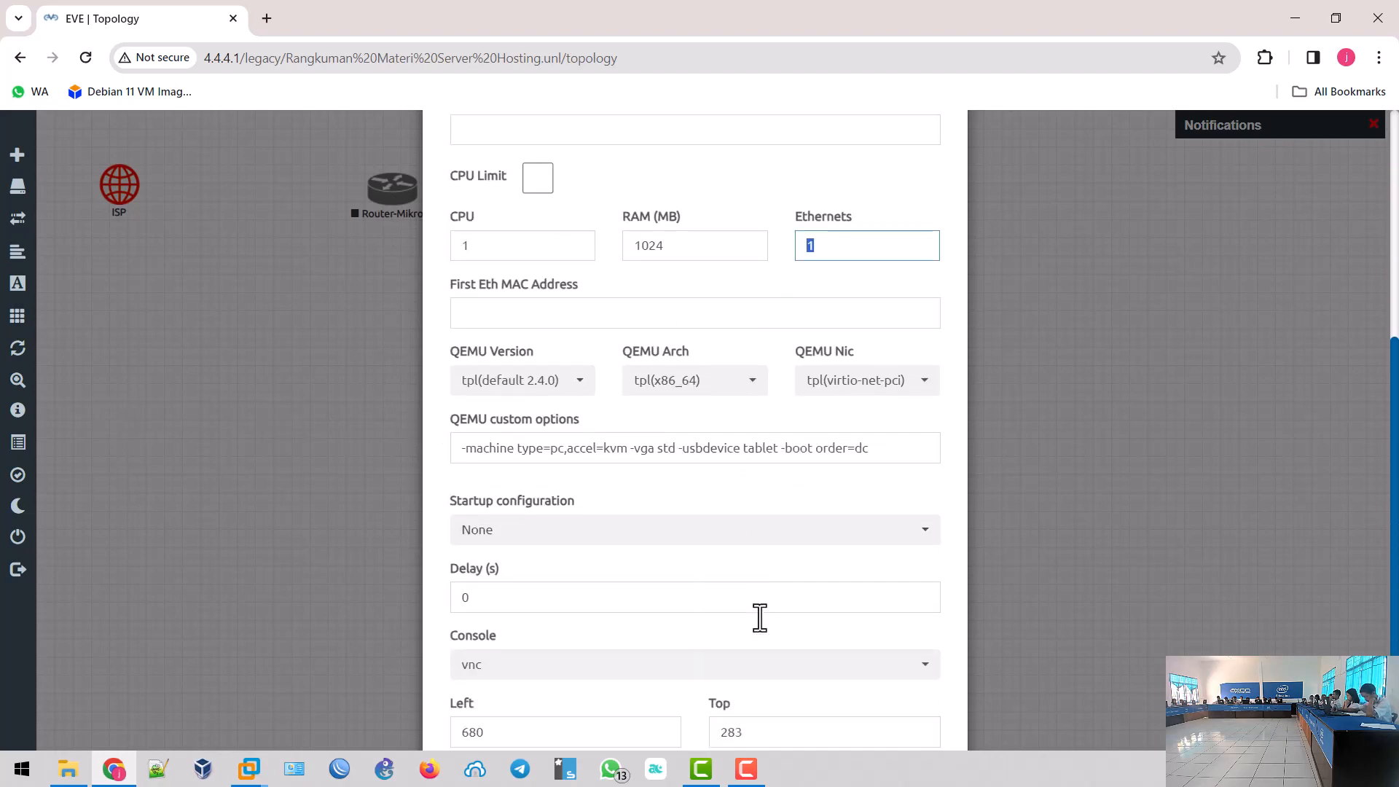
pyautogui.write('3')
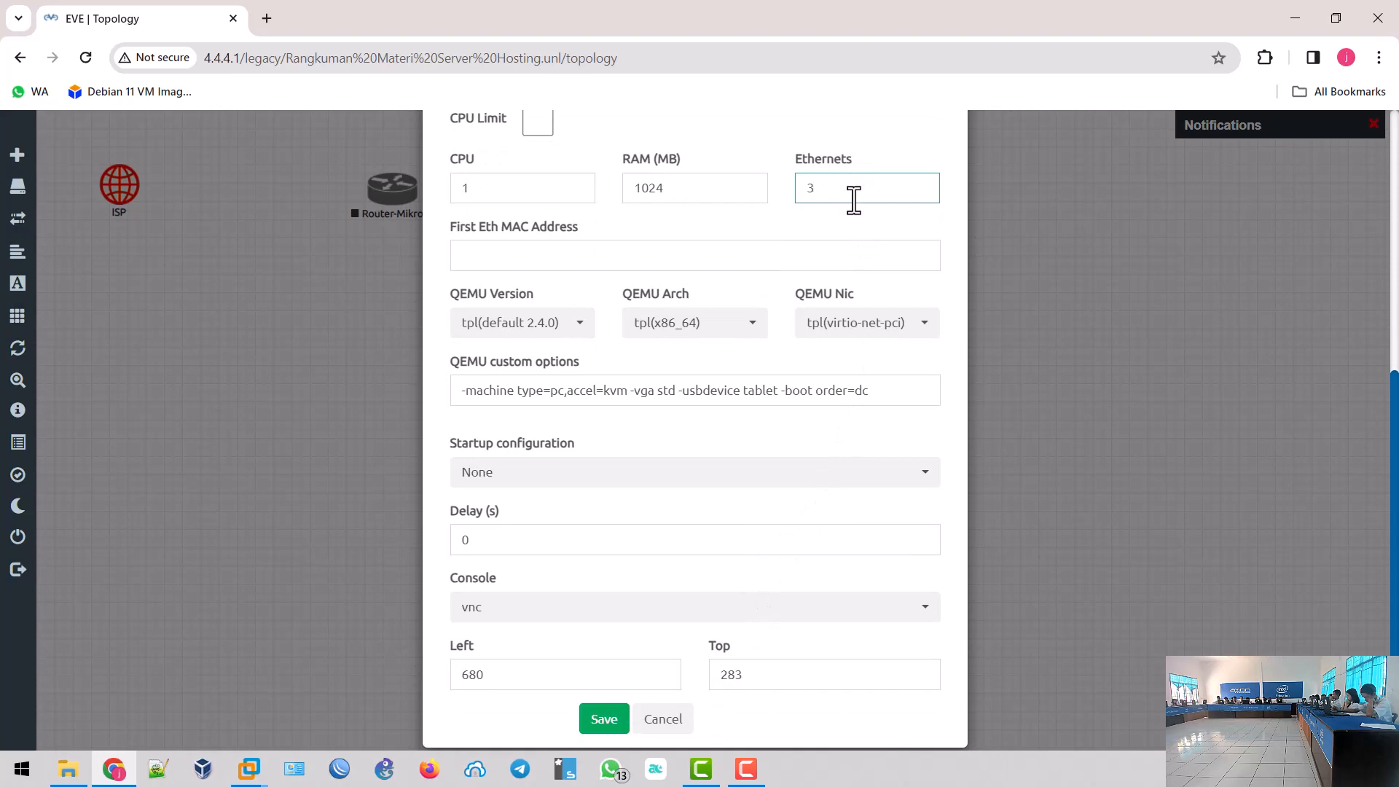
pyautogui.click(607, 717)
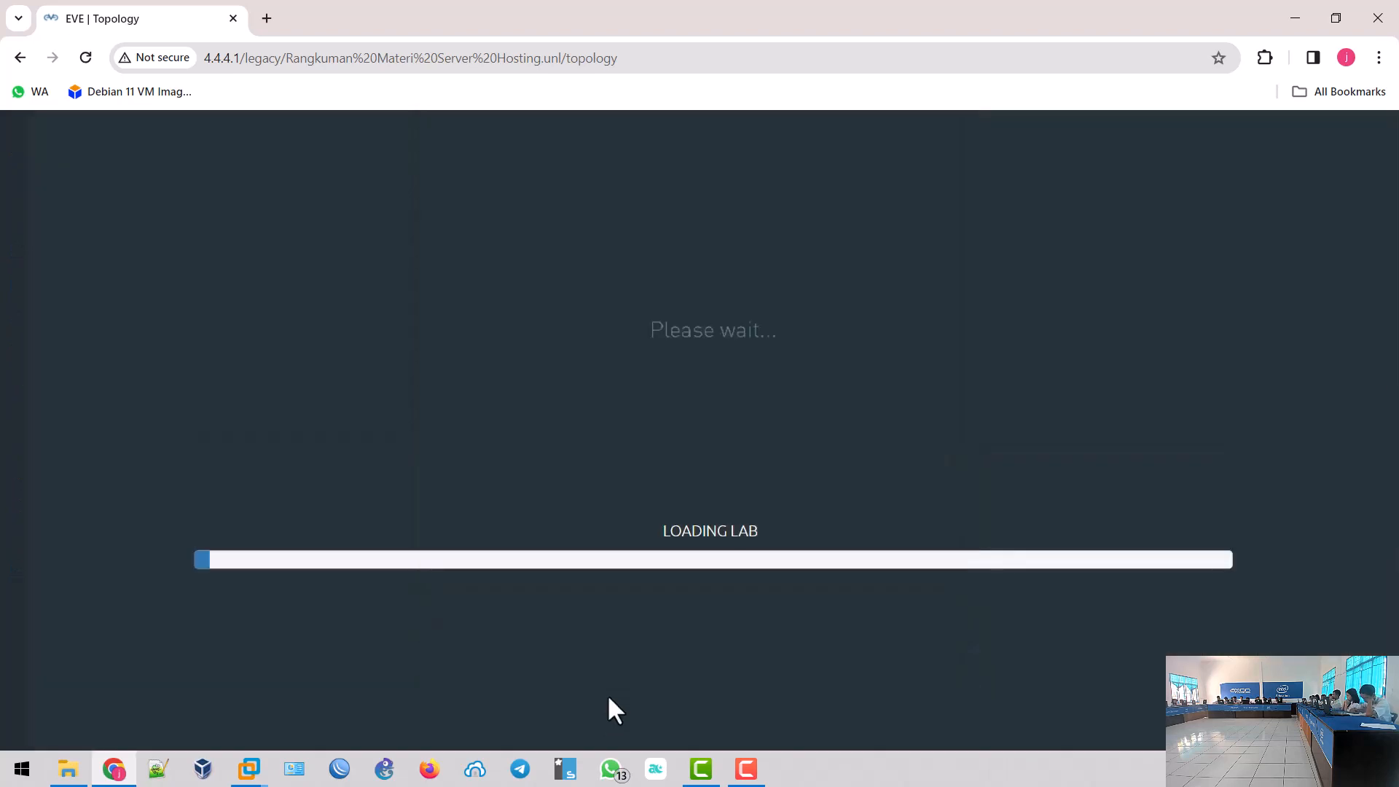
pyautogui.moveTo(676, 408); pyautogui.dragTo(407, 394)
pyautogui.rightClick(806, 351)
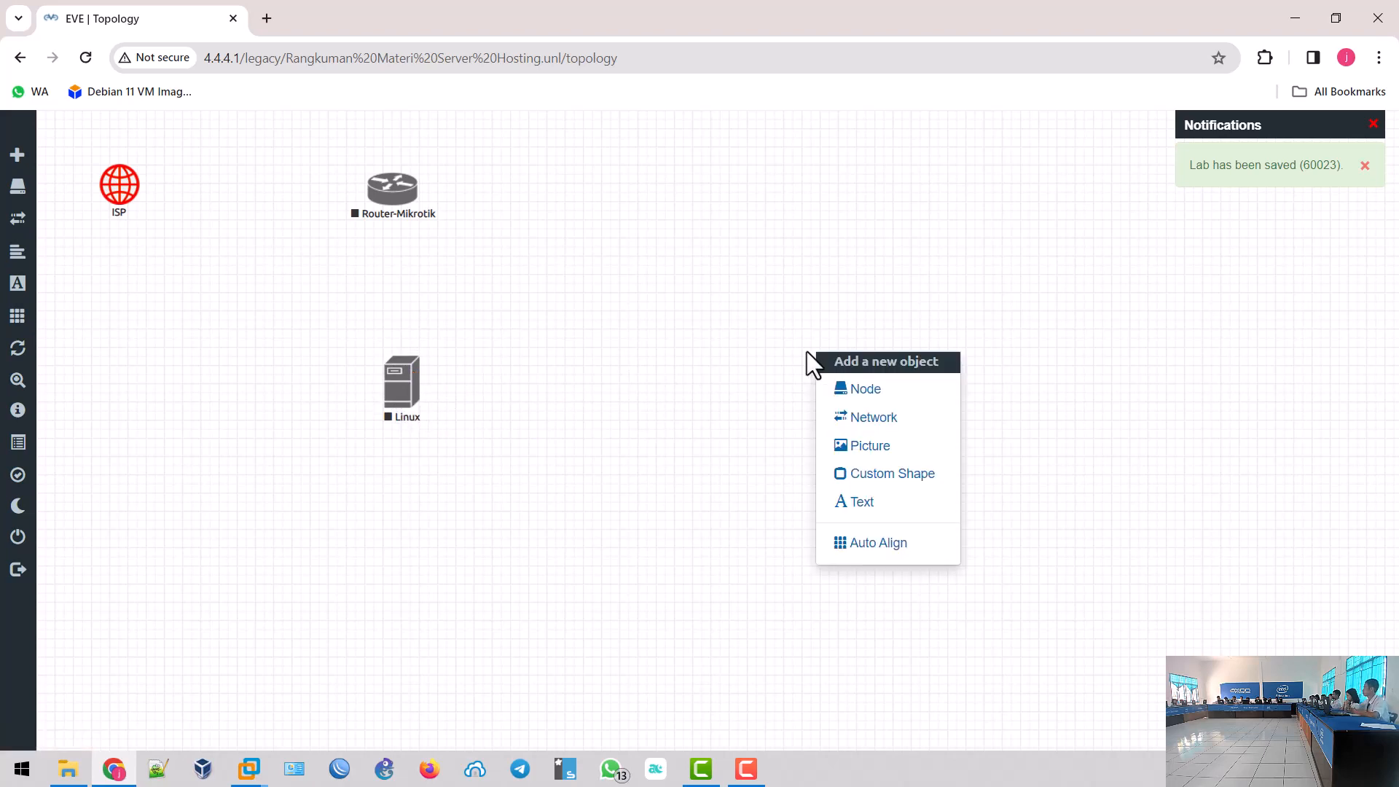
pyautogui.rightClick(406, 381)
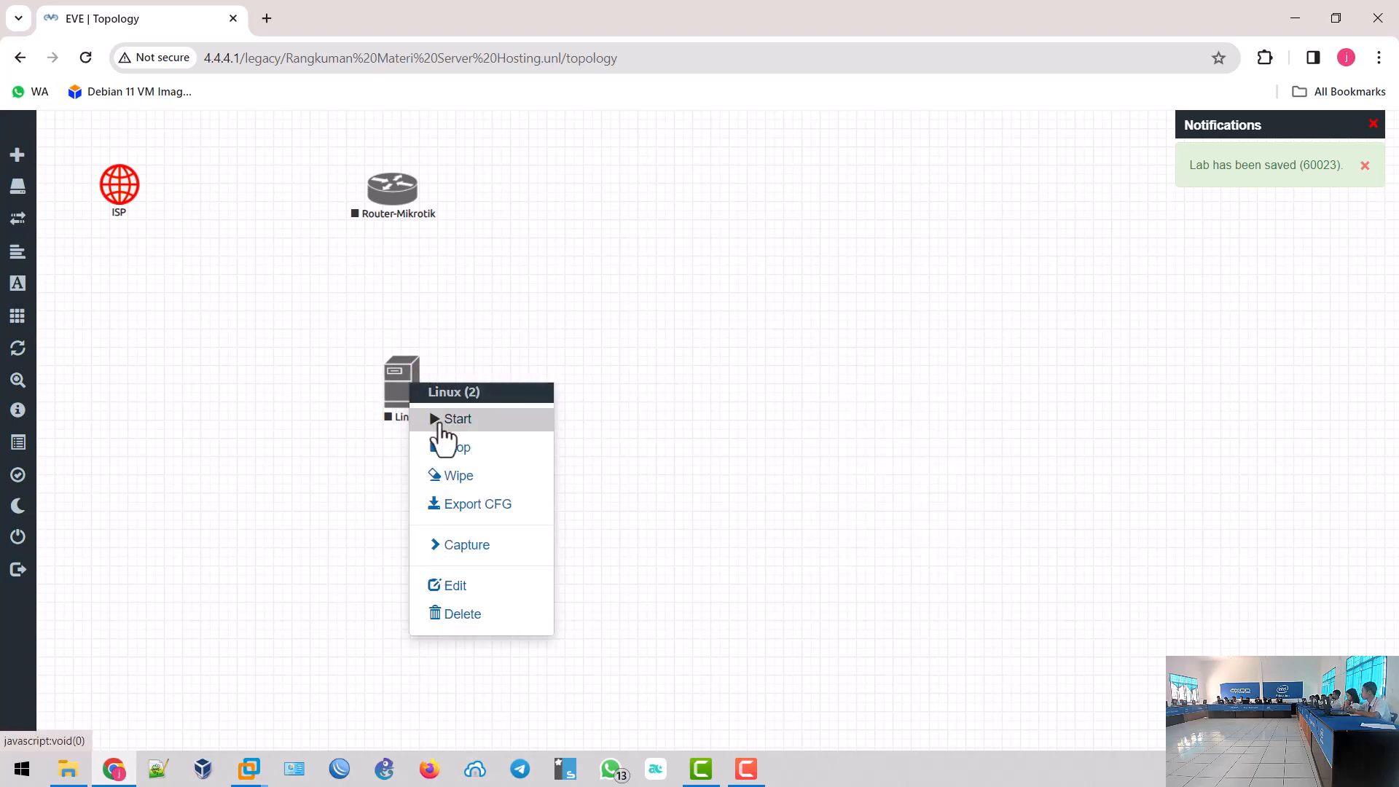
# - Edit the Linux node, change its name from Linux to ServerHosting, and save
pyautogui.rightClick(400, 391)
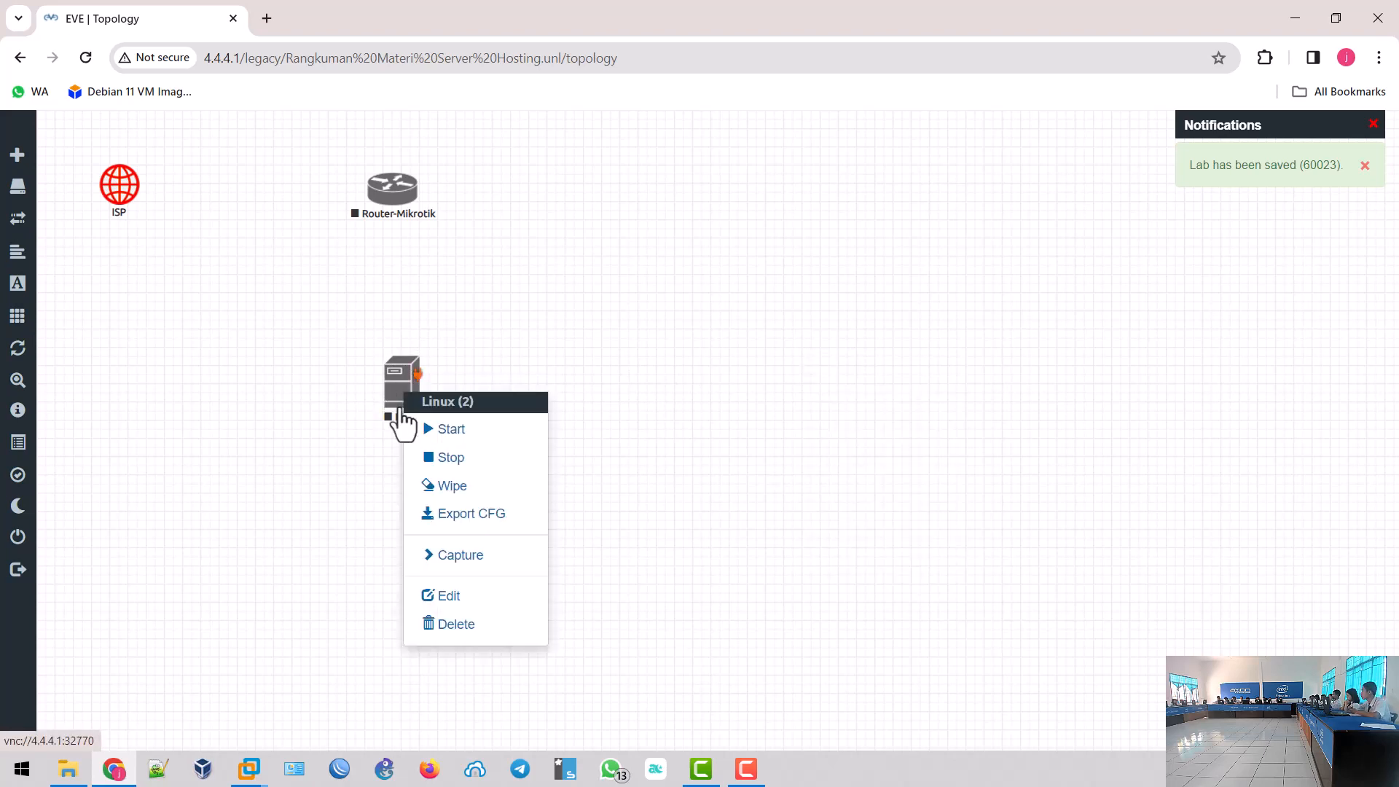
pyautogui.click(446, 595)
pyautogui.click(521, 462)
pyautogui.moveTo(521, 461); pyautogui.dragTo(445, 455)
pyautogui.write('ServerH')
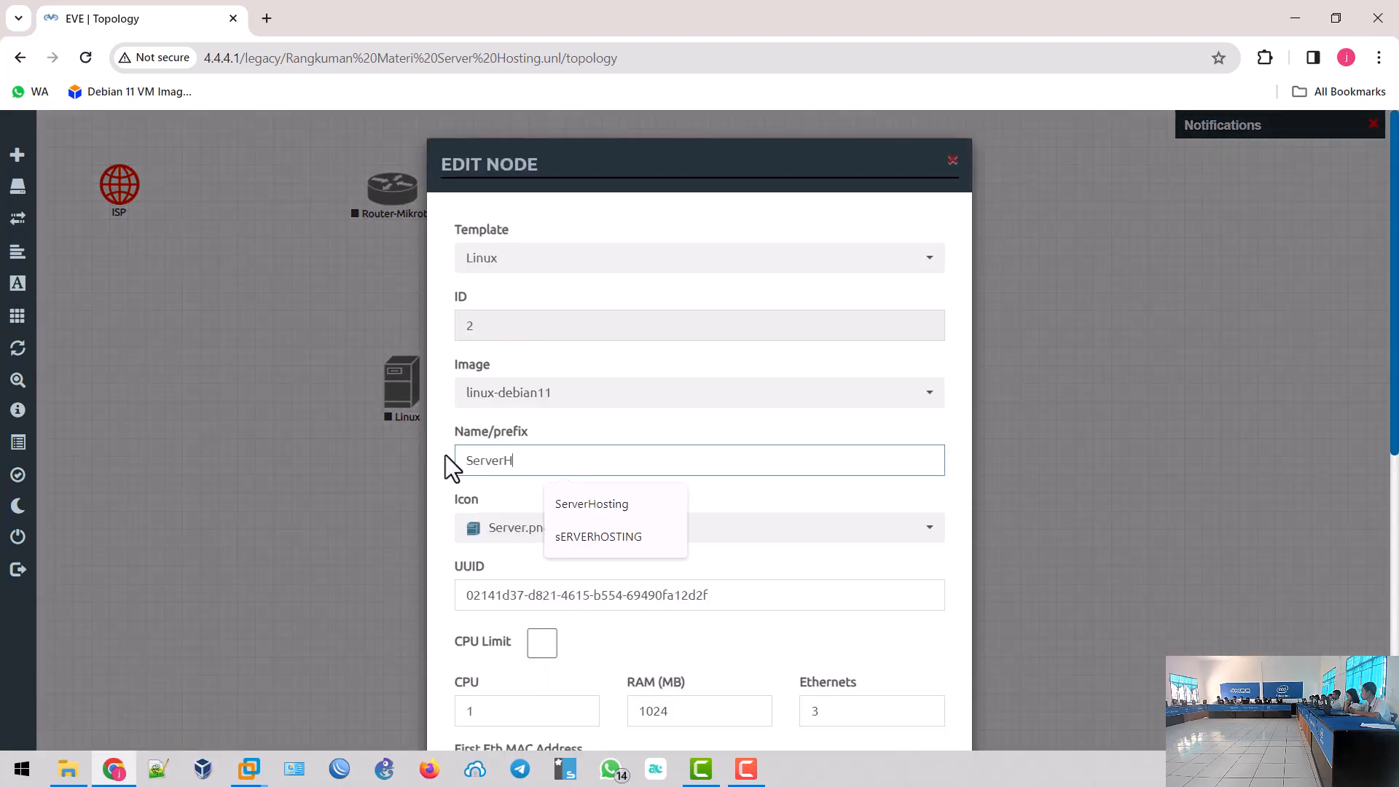
pyautogui.write('osting')
pyautogui.scroll(-8, 450, 495)
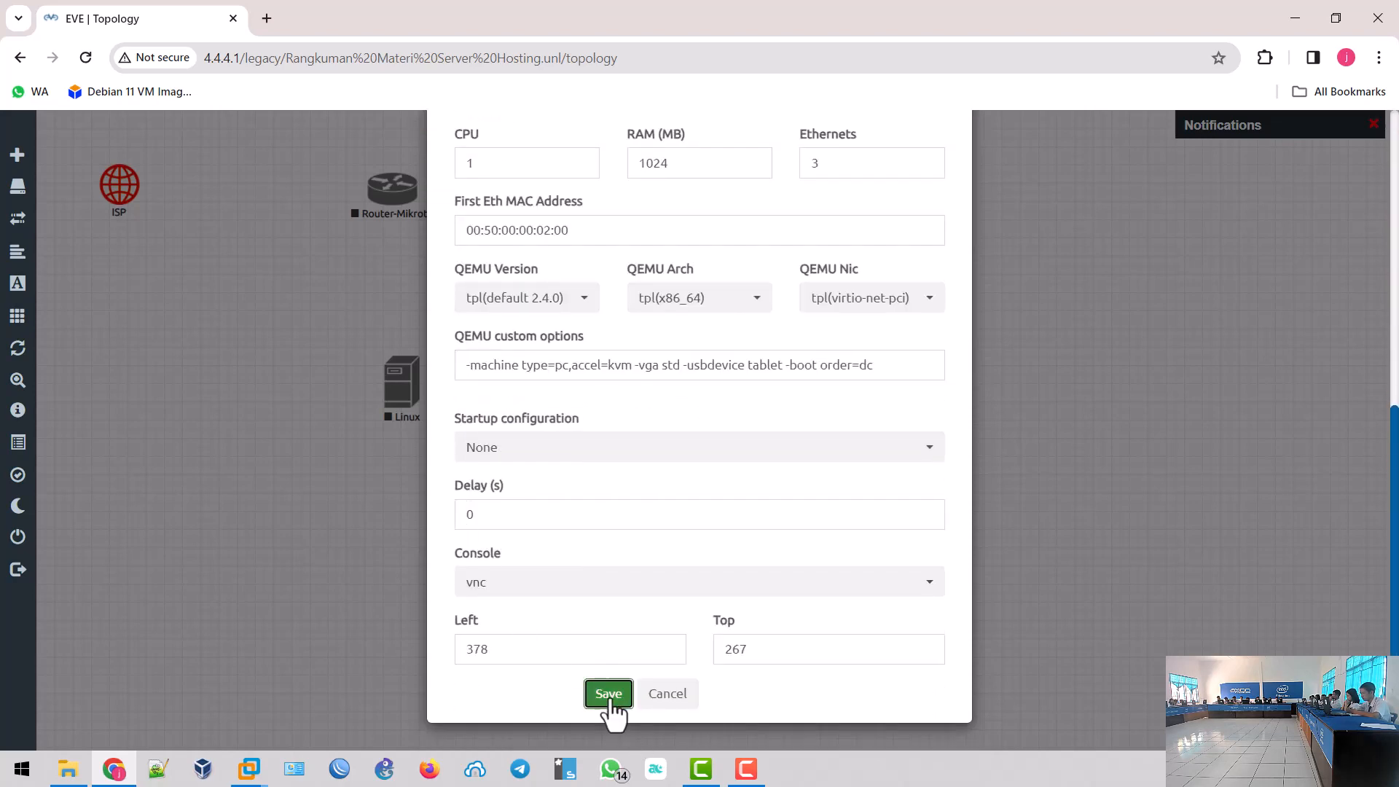
pyautogui.click(608, 696)
pyautogui.rightClick(871, 338)
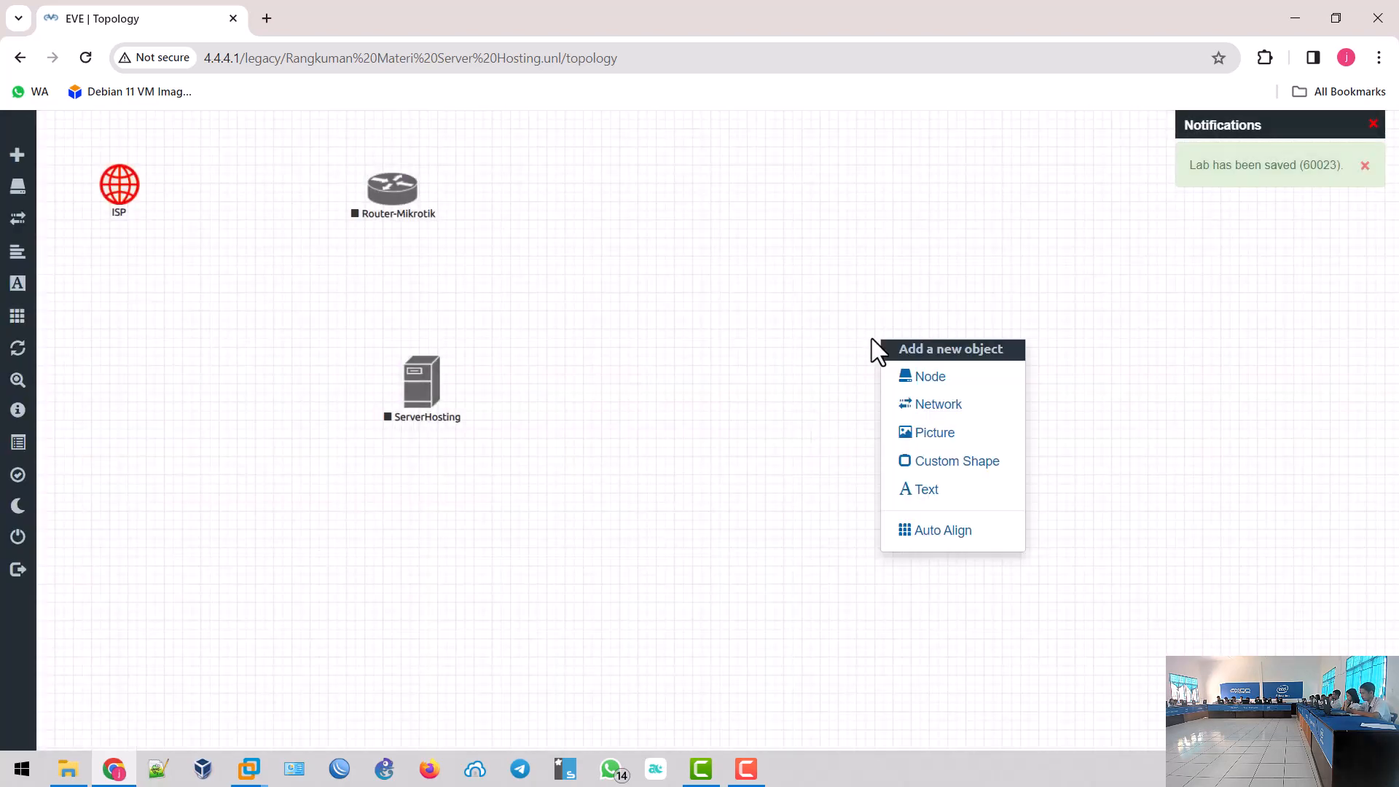
# - Start a Linux node with the linux-repodebian11 image named ServerRepositoryLokal
pyautogui.click(905, 380)
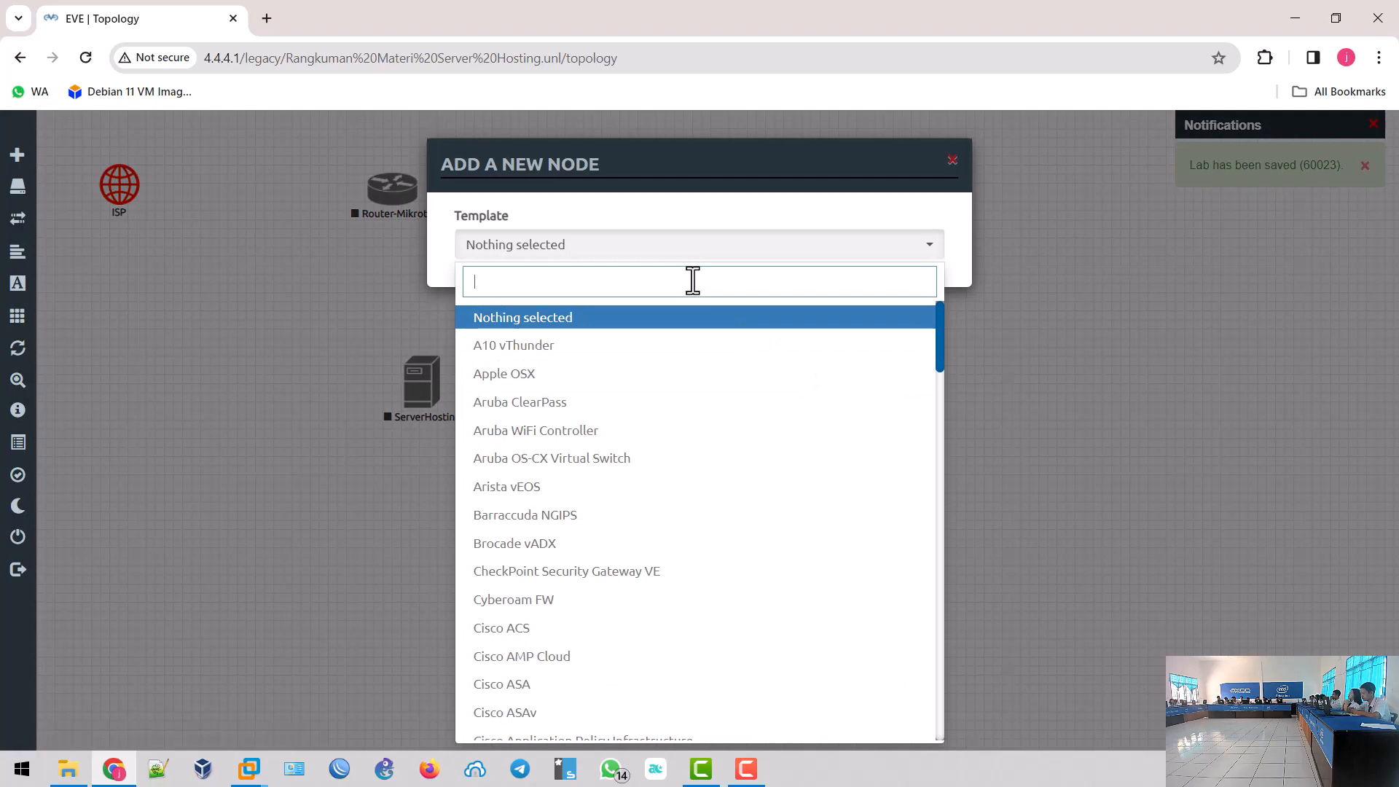
pyautogui.write('serv')
pyautogui.press('BackSpace')
pyautogui.press('BackSpace')
pyautogui.press('BackSpace')
pyautogui.press('BackSpace')
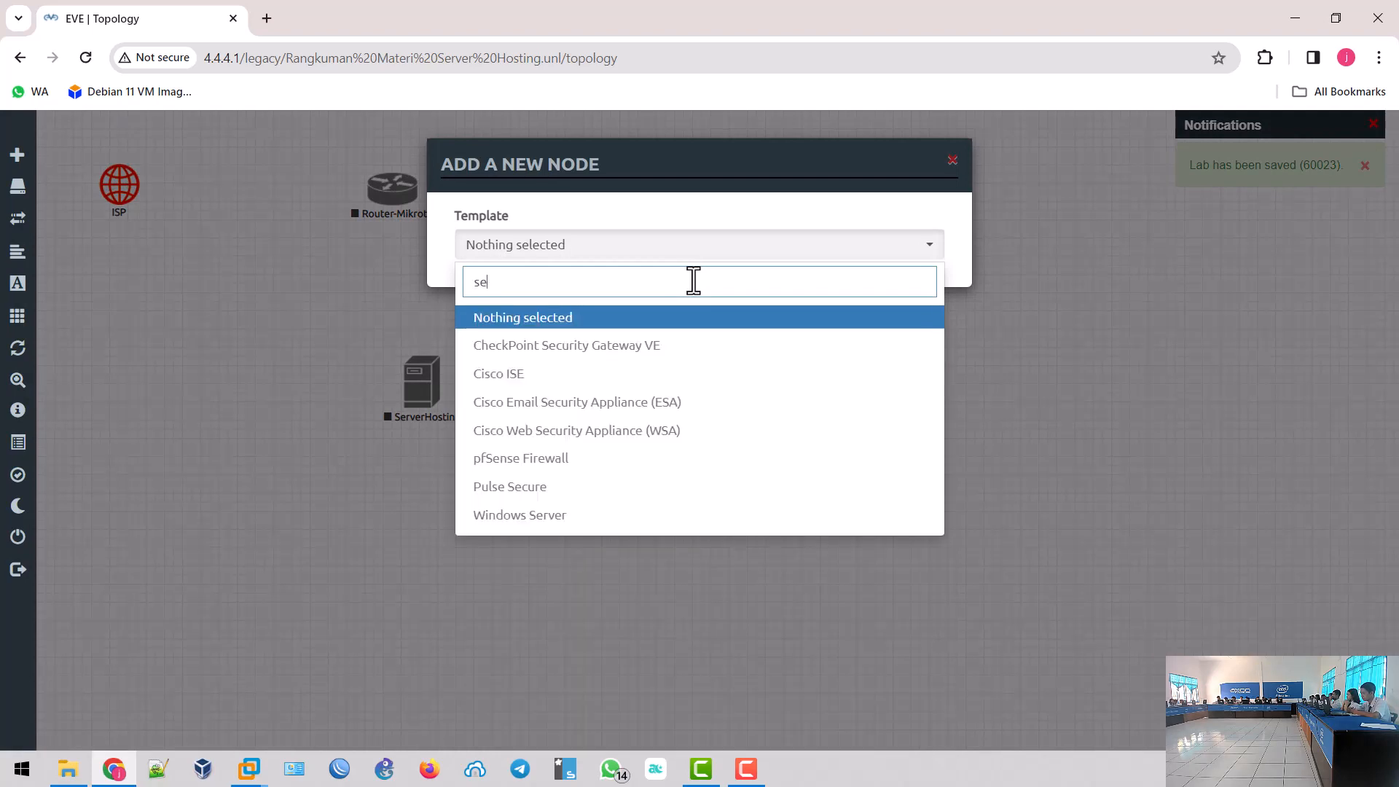
pyautogui.write('lin')
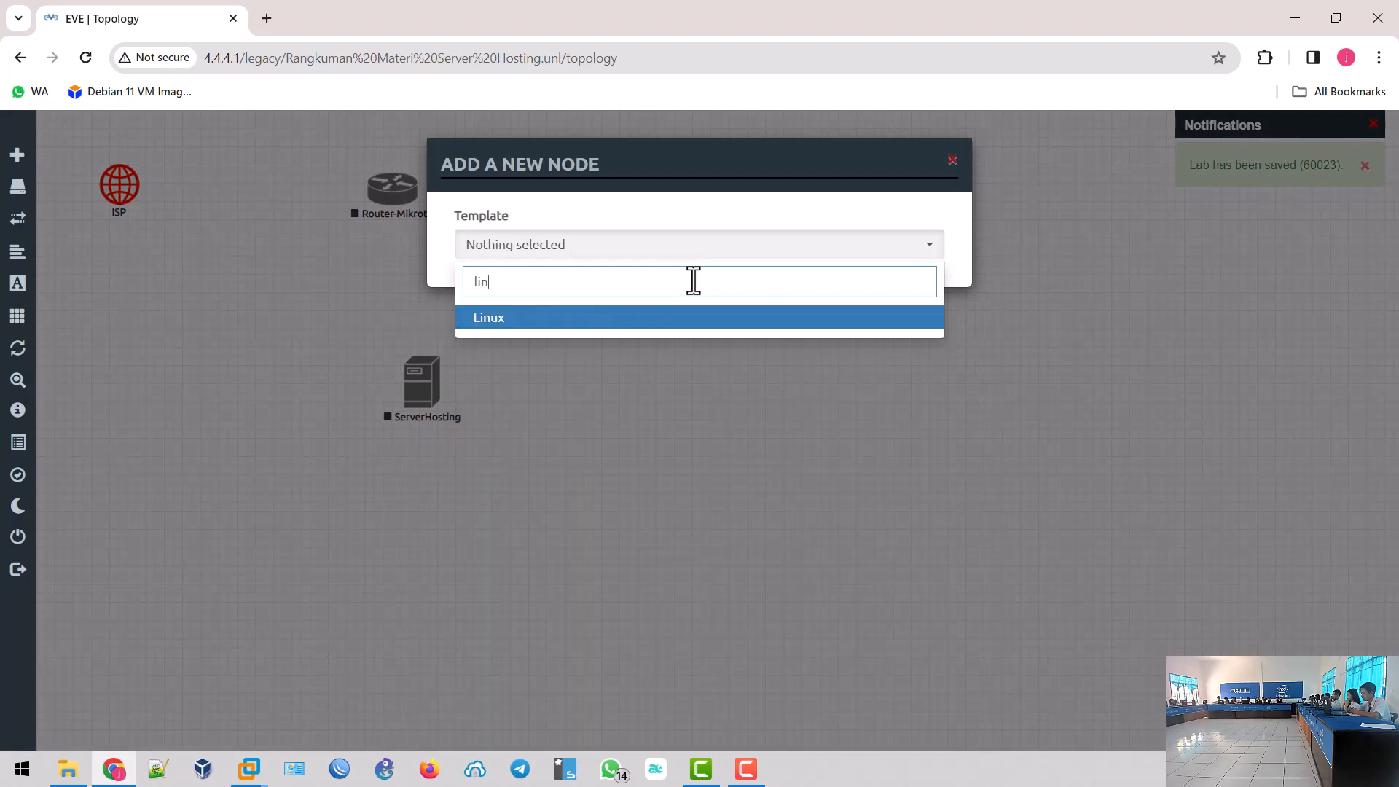
pyautogui.click(678, 321)
pyautogui.click(780, 334)
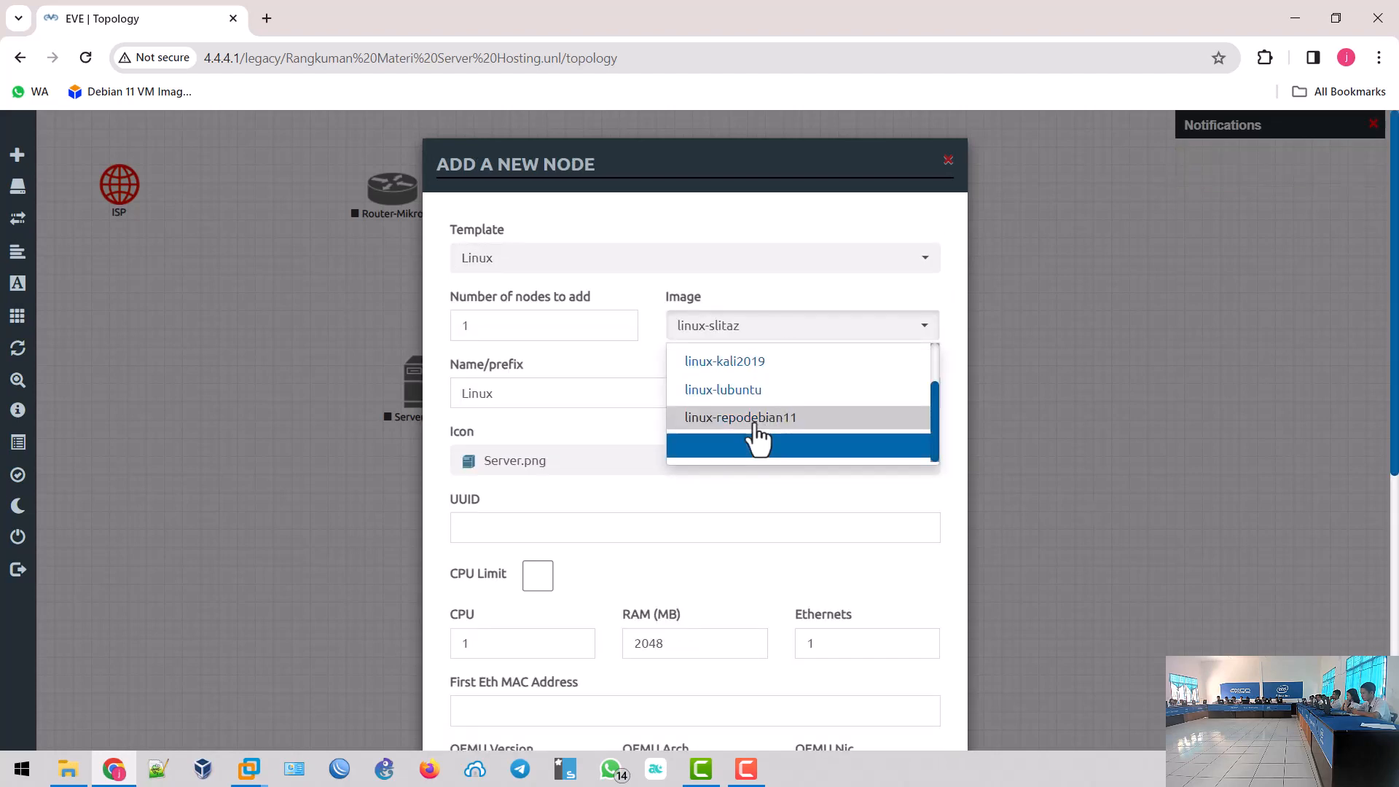
pyautogui.click(754, 426)
pyautogui.doubleClick(495, 400)
pyautogui.write('Rep')
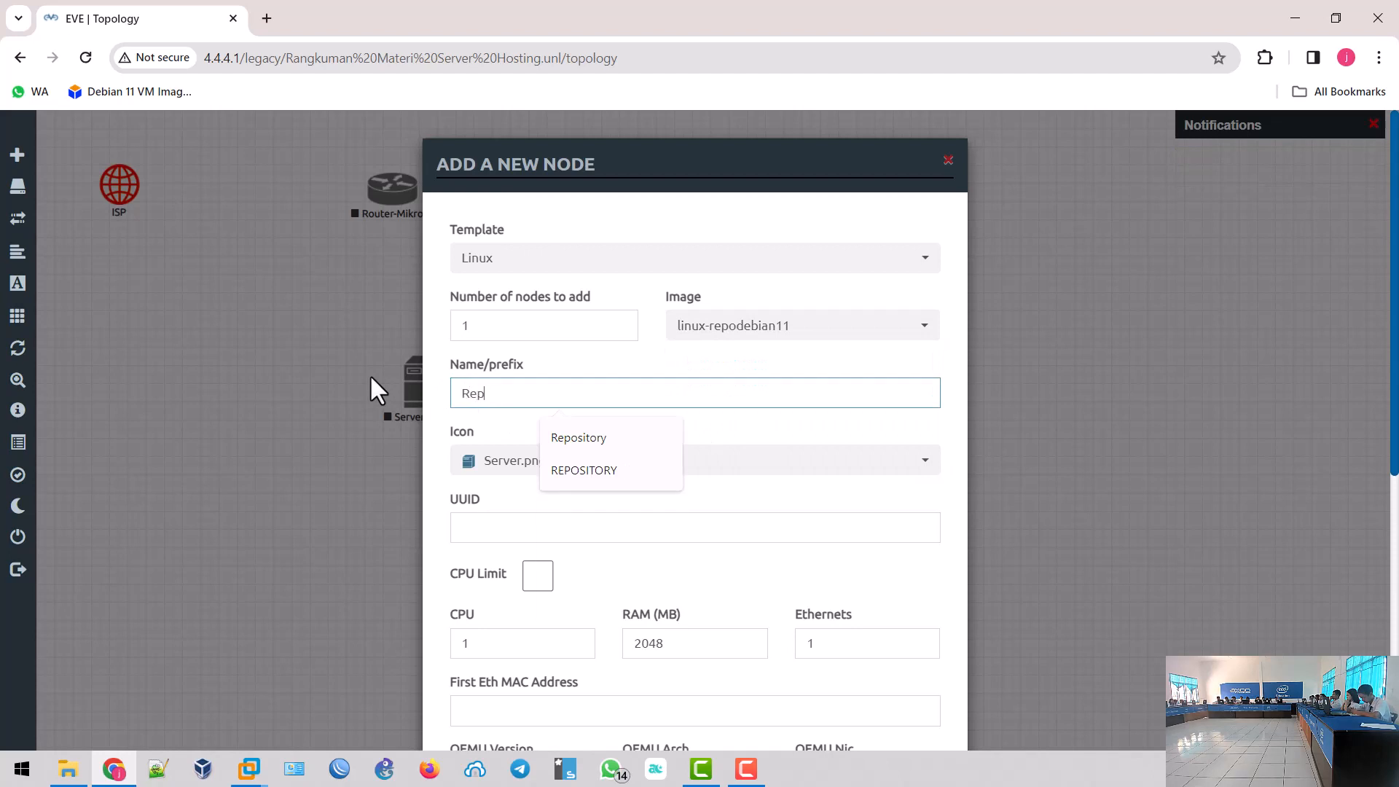
pyautogui.write('ositoryLokal')
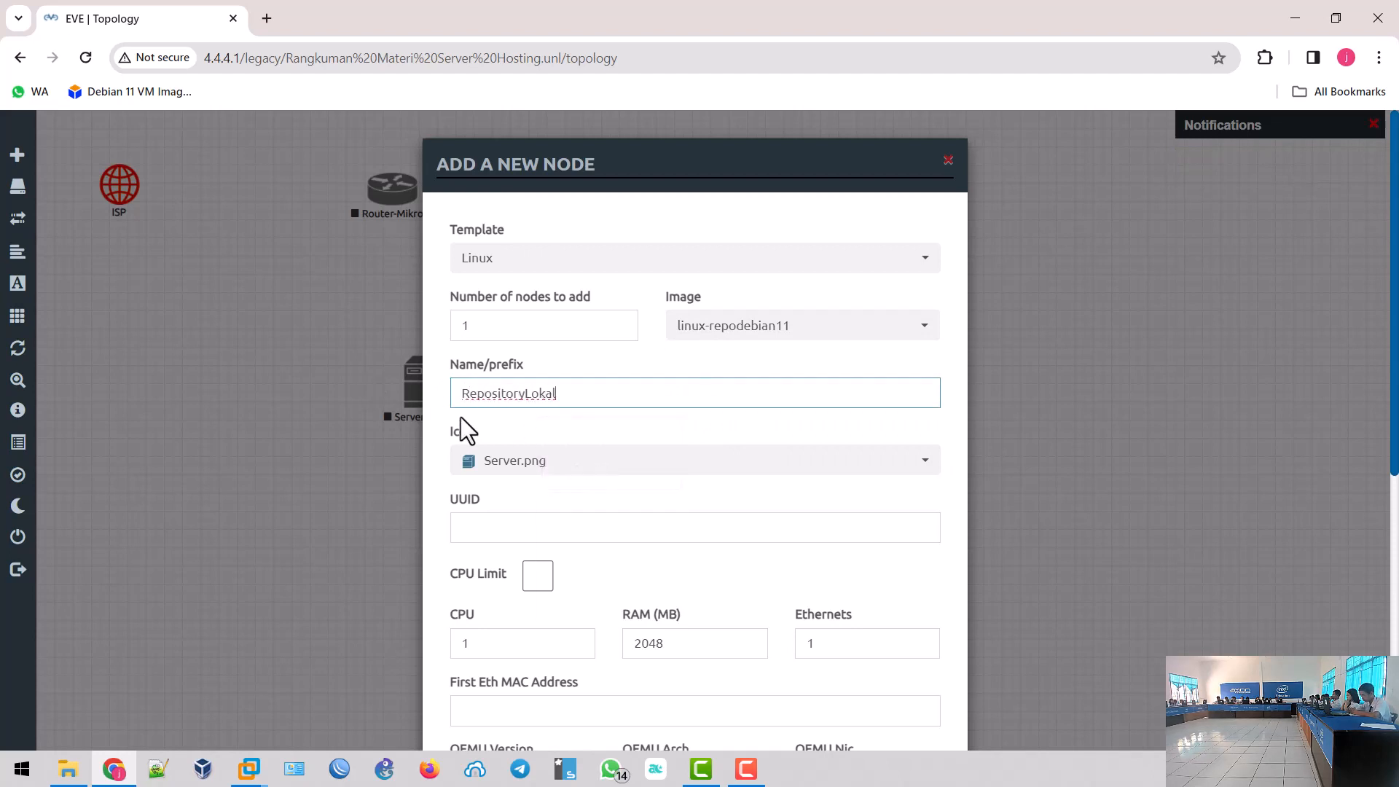
pyautogui.click(464, 397)
pyautogui.write('Server-')
pyautogui.press('BackSpace')
# - Set its RAM to 512 MB, save, and place it left of ServerHosting
pyautogui.scroll(-3, 588, 443)
pyautogui.moveTo(677, 469); pyautogui.dragTo(575, 457)
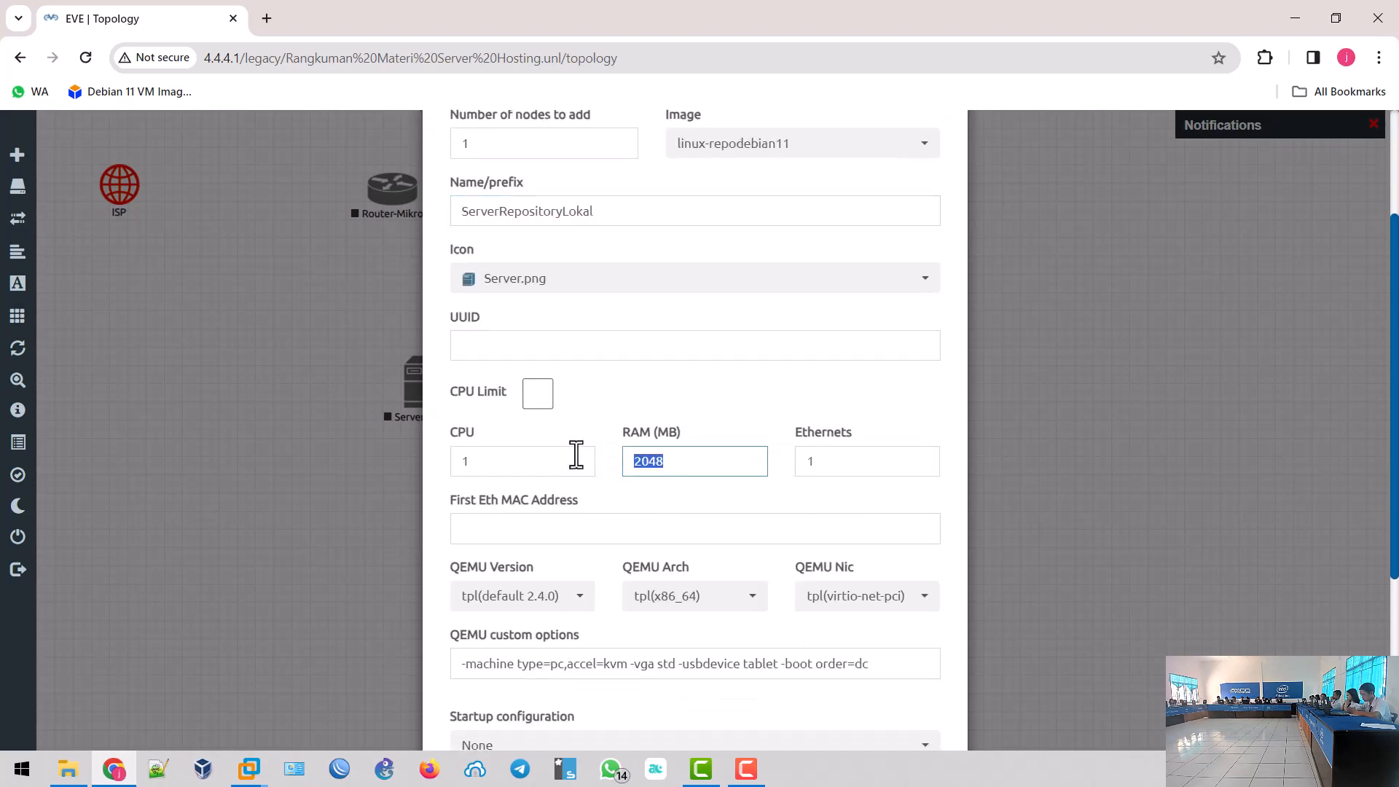
pyautogui.write('512')
pyautogui.scroll(-1, 669, 459)
pyautogui.scroll(-5, 669, 467)
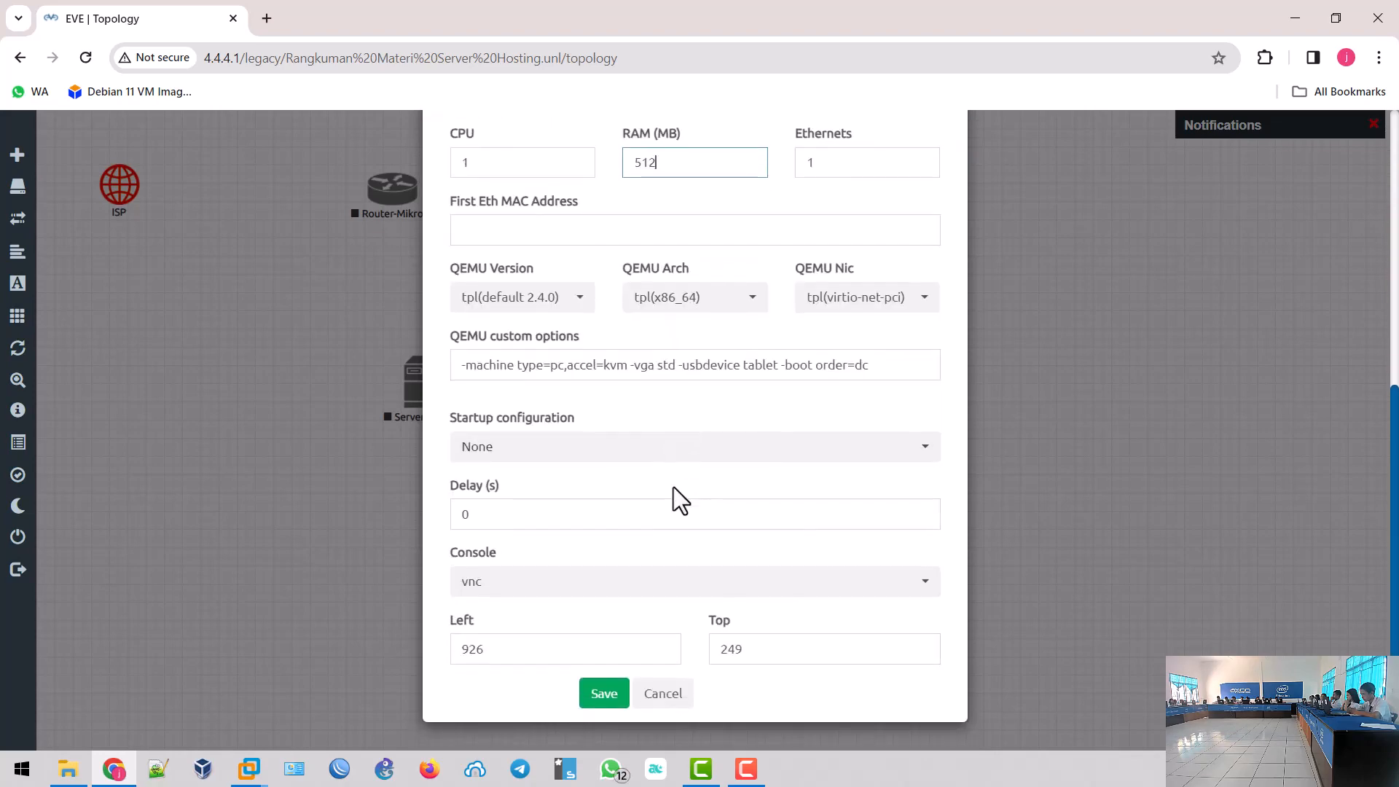
pyautogui.click(605, 696)
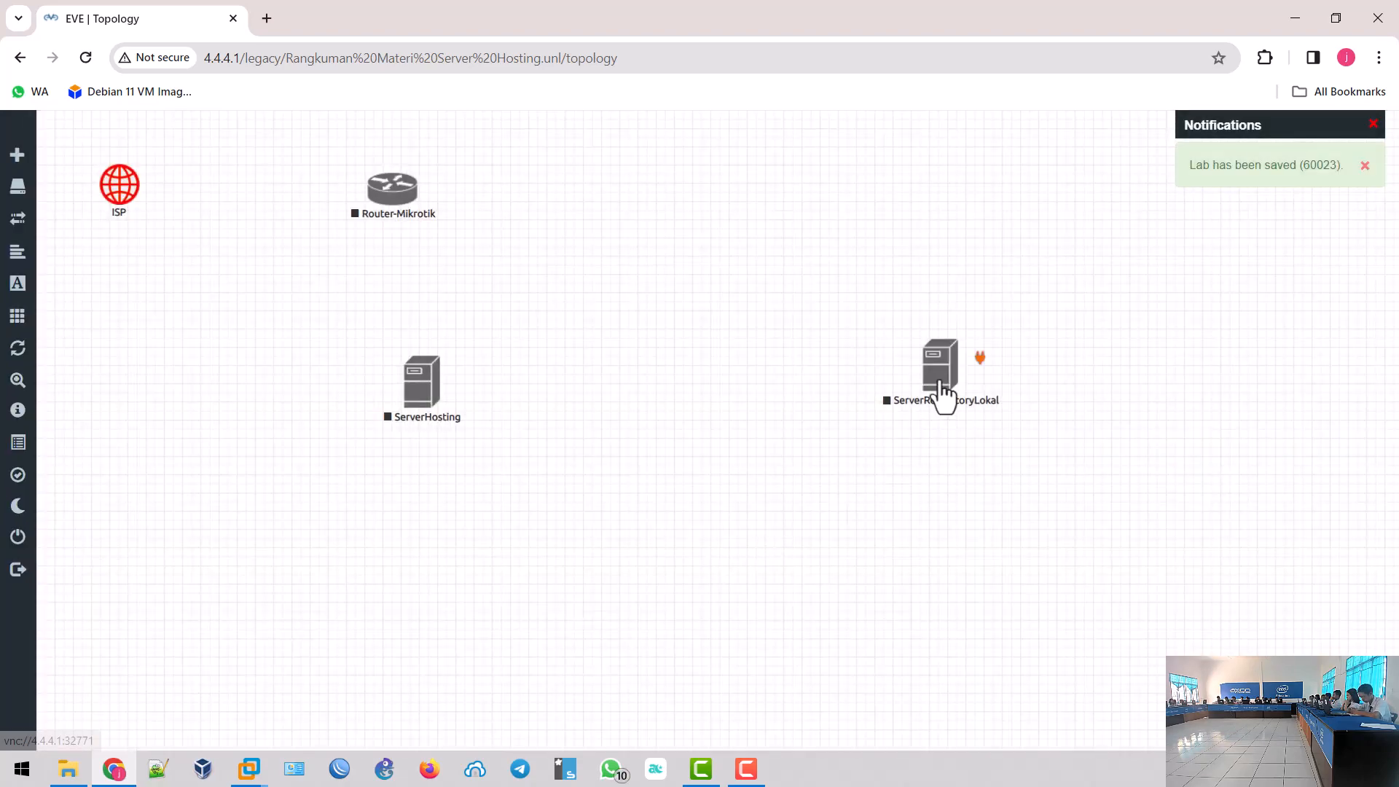
pyautogui.moveTo(942, 396); pyautogui.dragTo(154, 406)
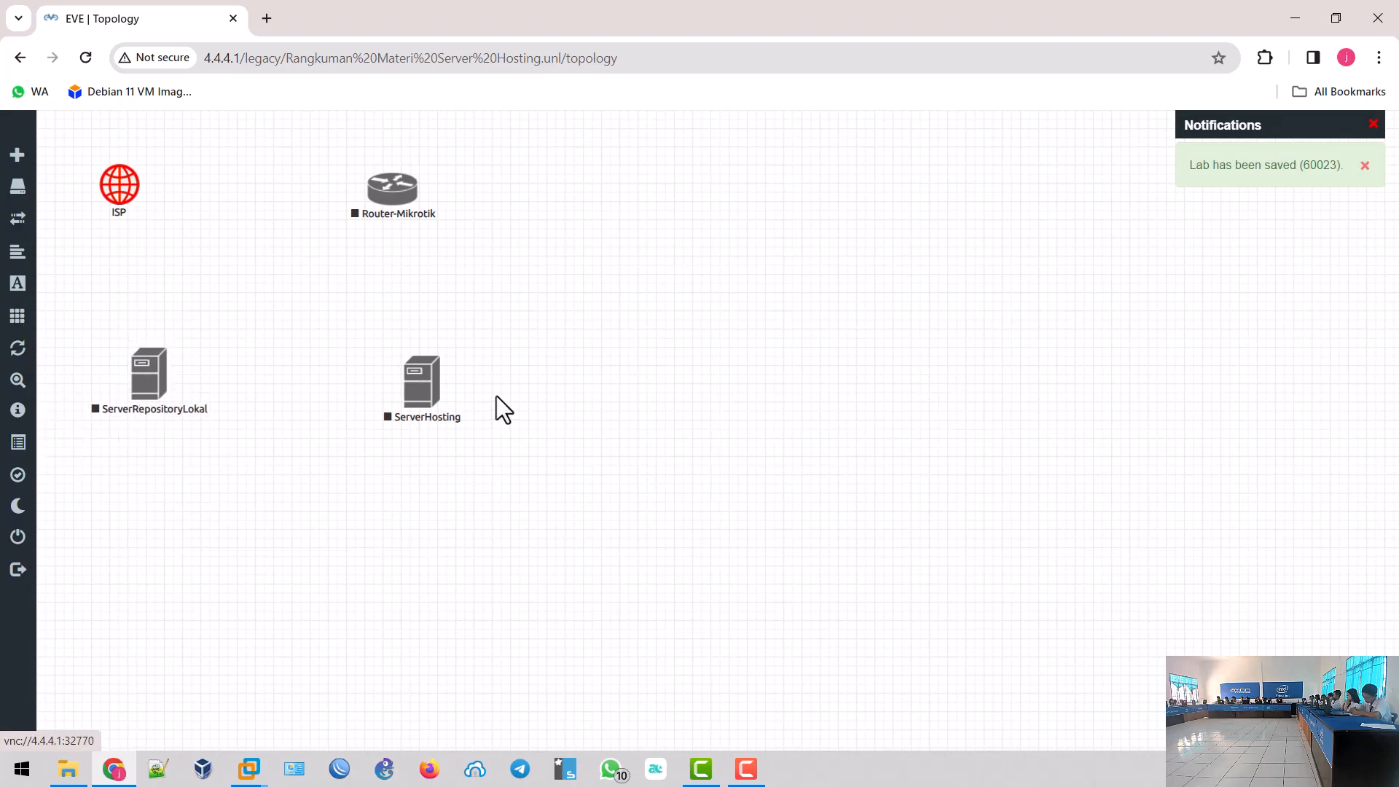
pyautogui.moveTo(430, 406); pyautogui.dragTo(412, 404)
# - Start a new Windows node using the win-7aero image
pyautogui.rightClick(715, 360)
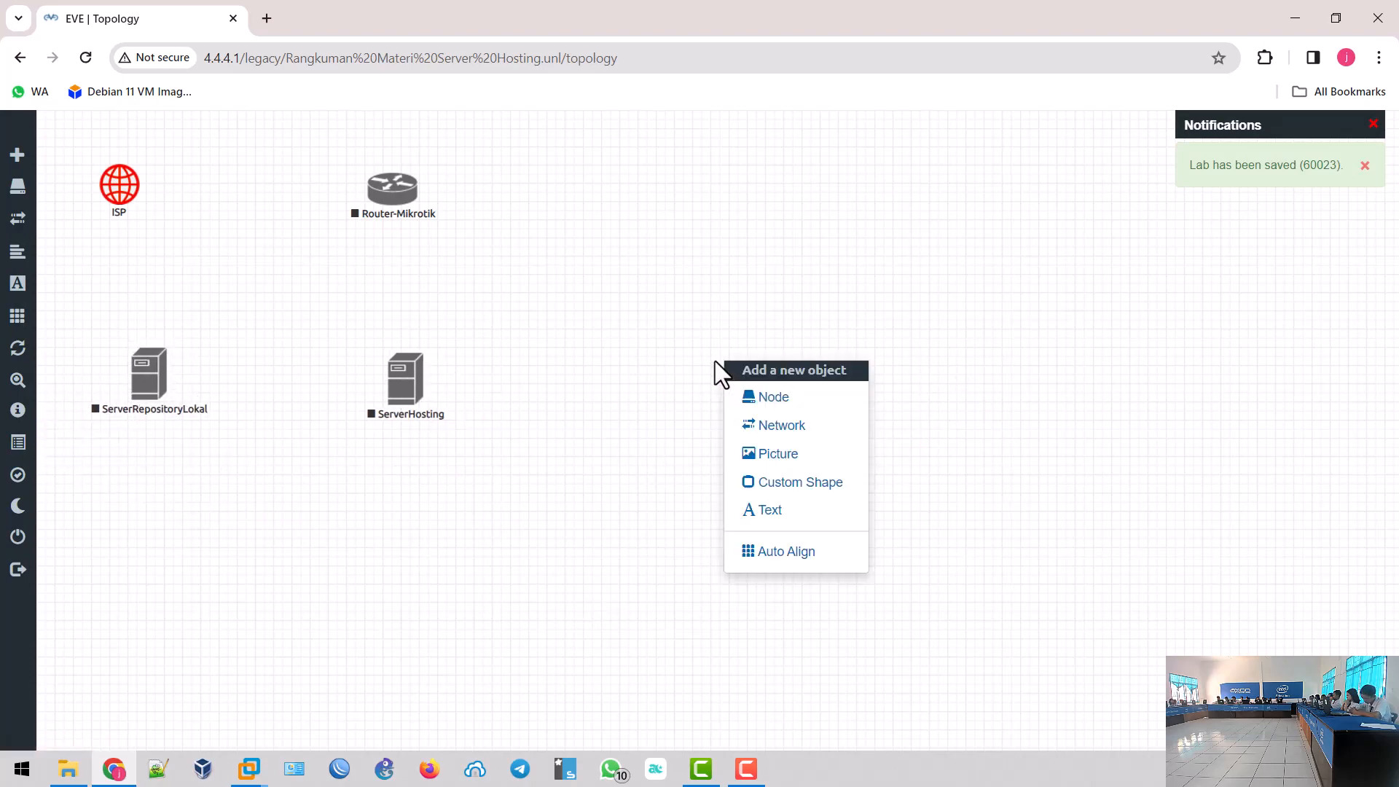
pyautogui.click(773, 398)
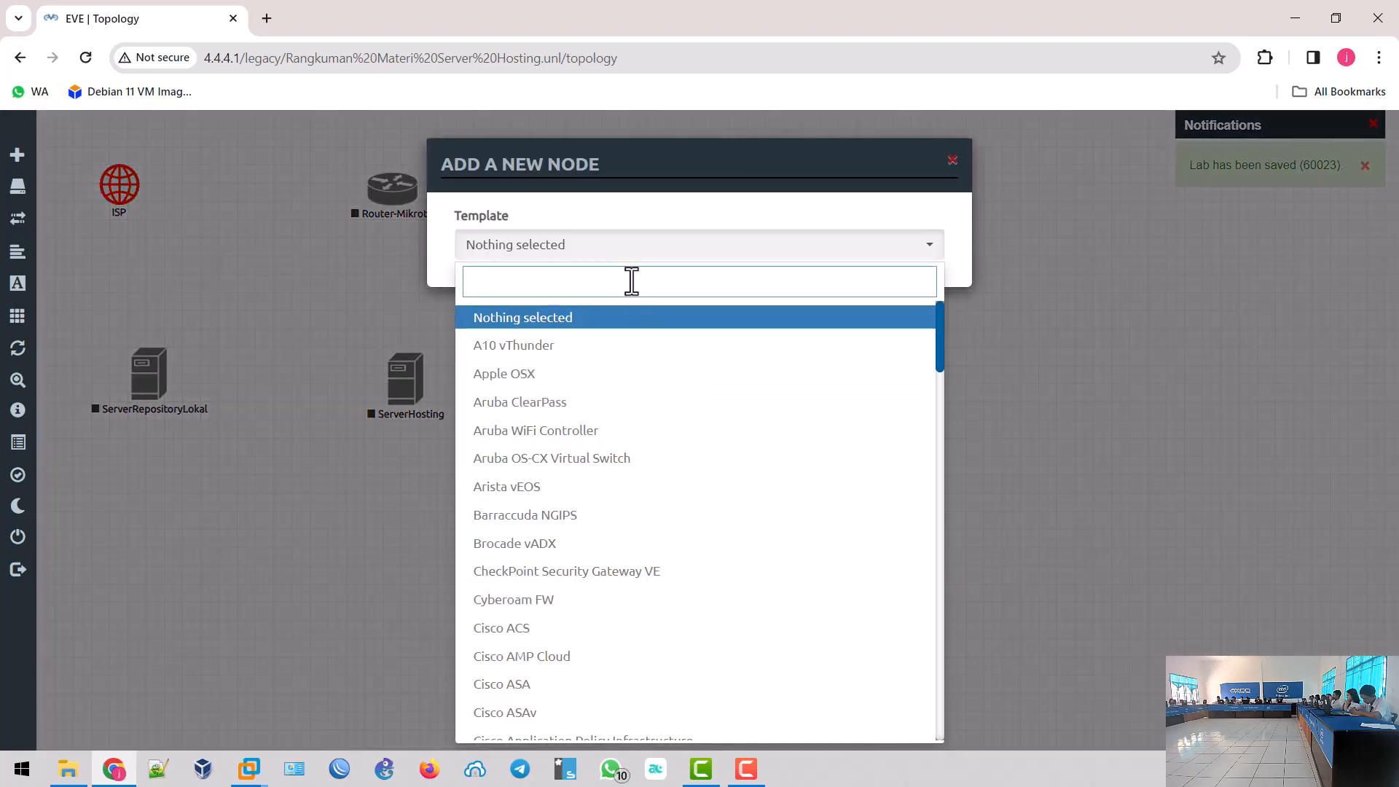
pyautogui.write('win')
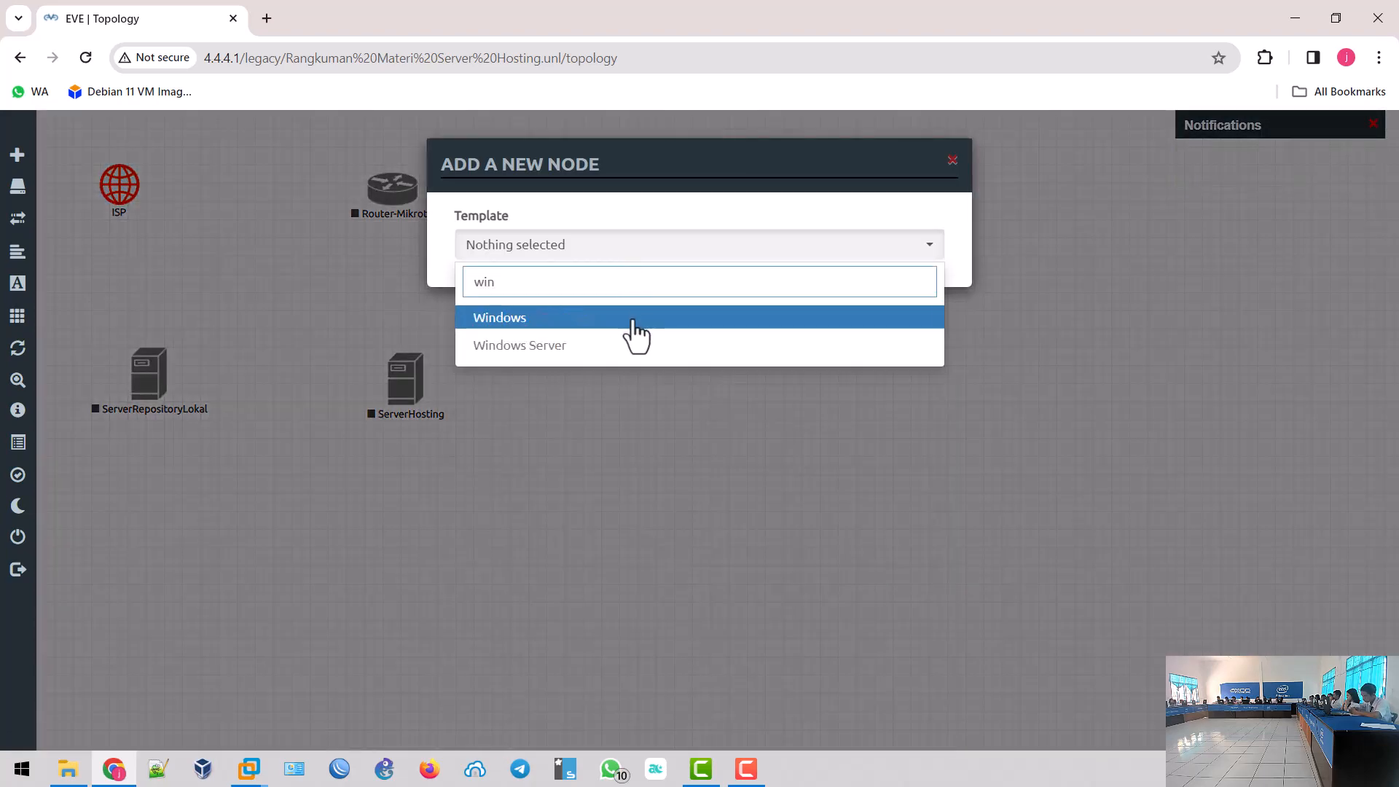
pyautogui.click(626, 319)
pyautogui.click(741, 327)
pyautogui.click(744, 366)
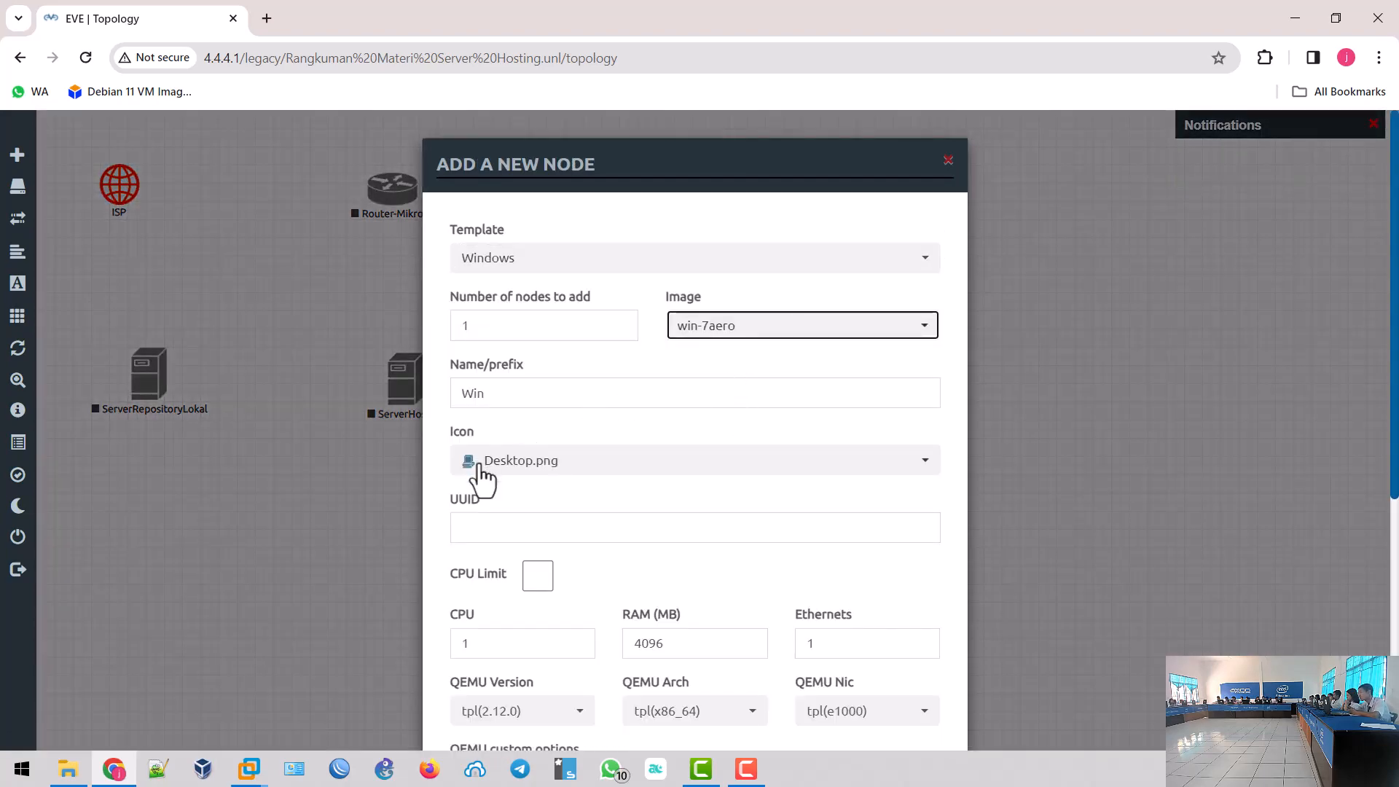
# - Name it Client, change RAM from 4096 to 1024 MB, and save
pyautogui.doubleClick(518, 394)
pyautogui.write('Client')
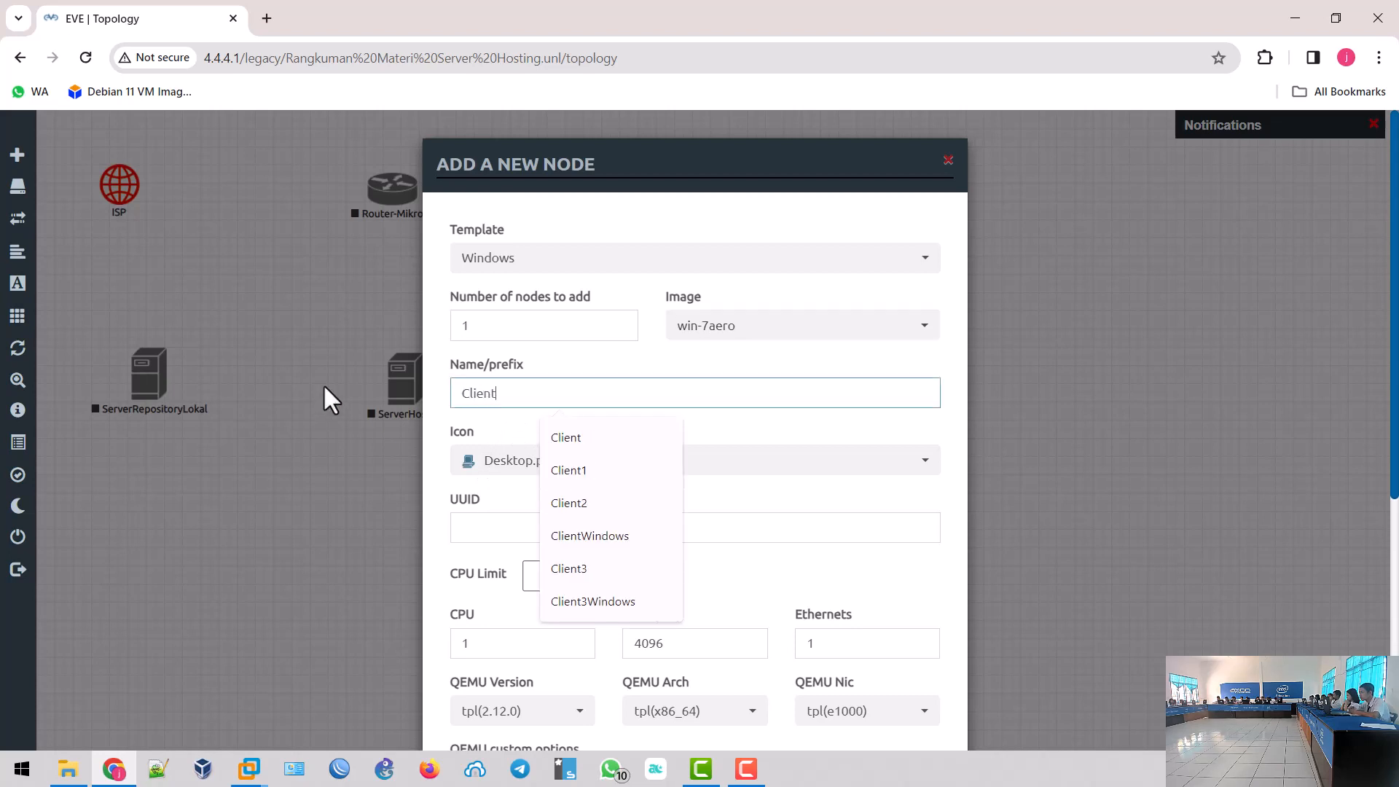
pyautogui.click(656, 371)
pyautogui.scroll(-2, 580, 533)
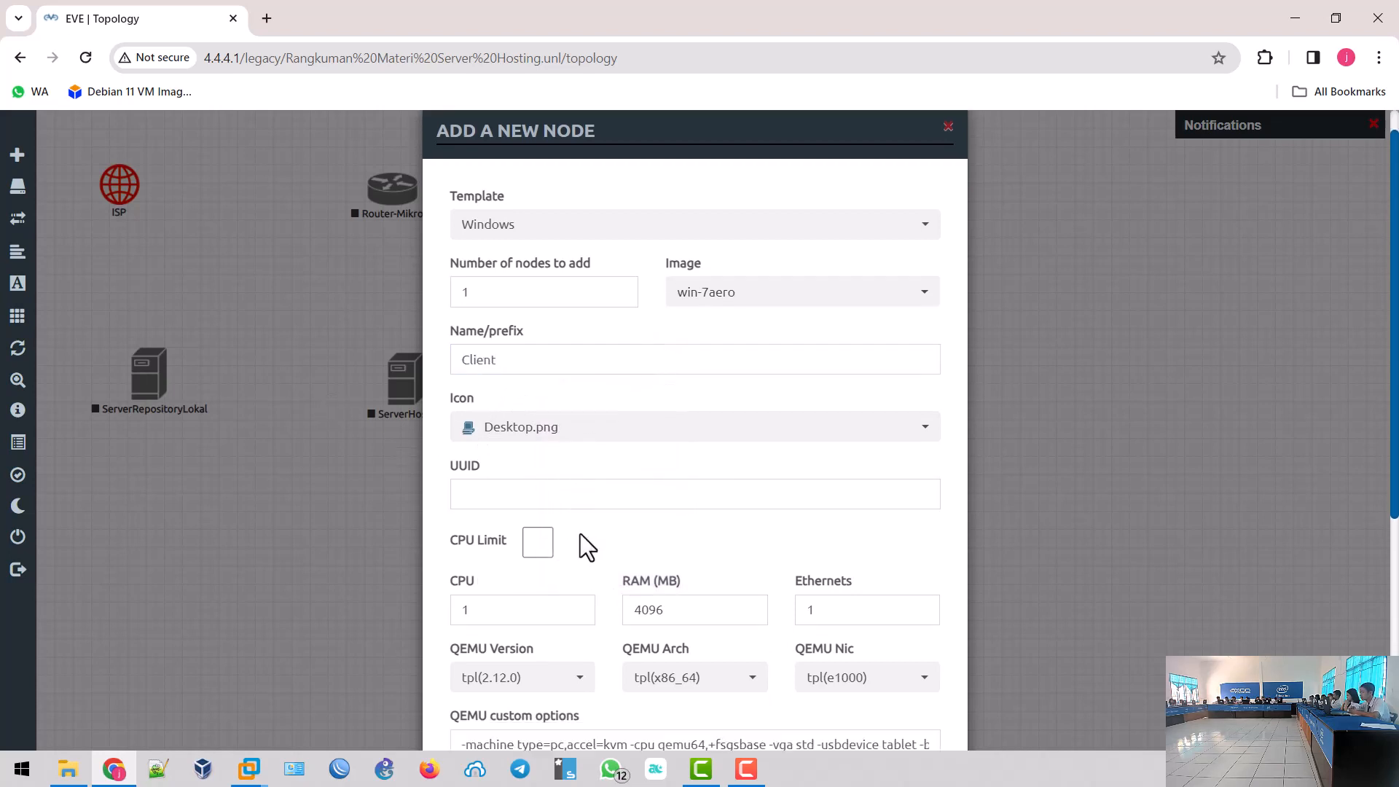
pyautogui.doubleClick(650, 462)
pyautogui.write('102')
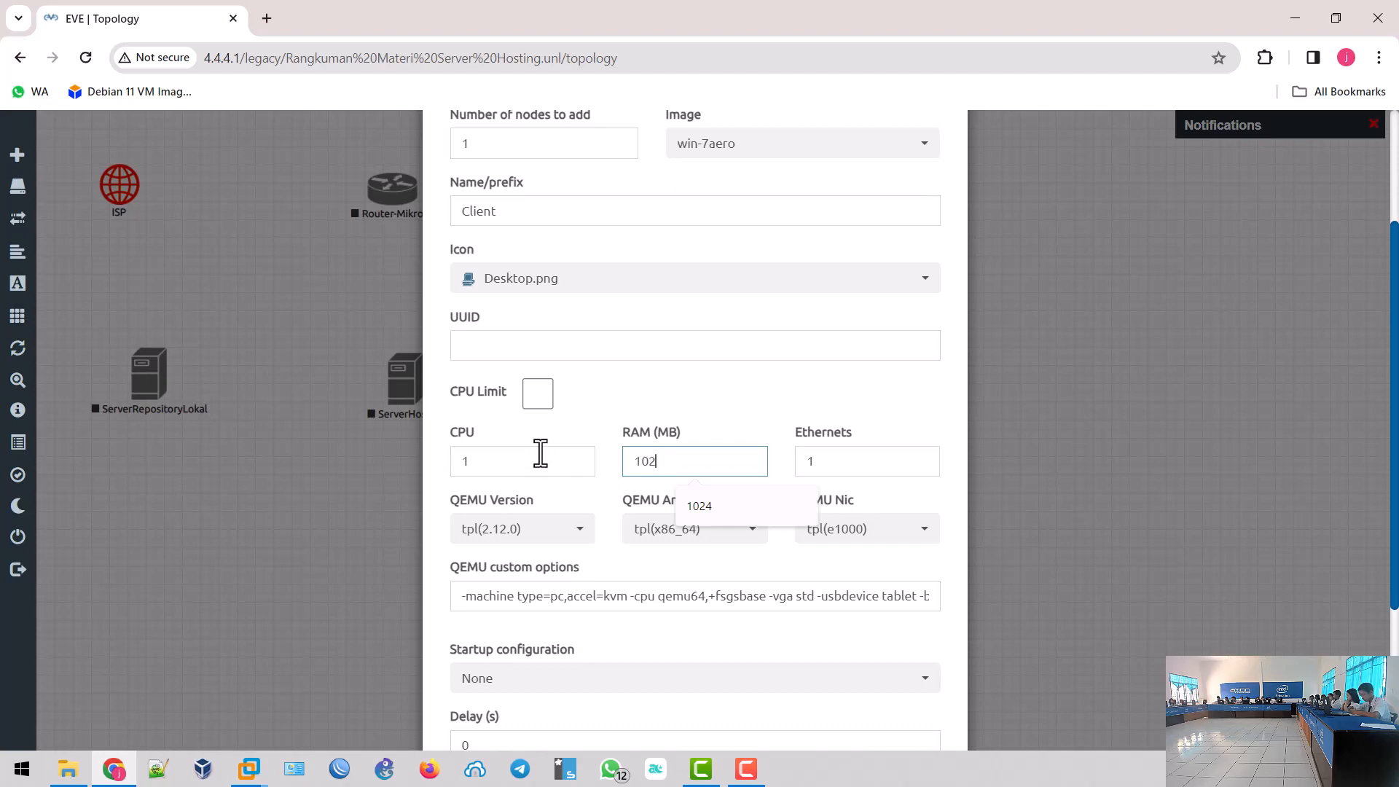
pyautogui.write('4')
pyautogui.scroll(-3, 542, 518)
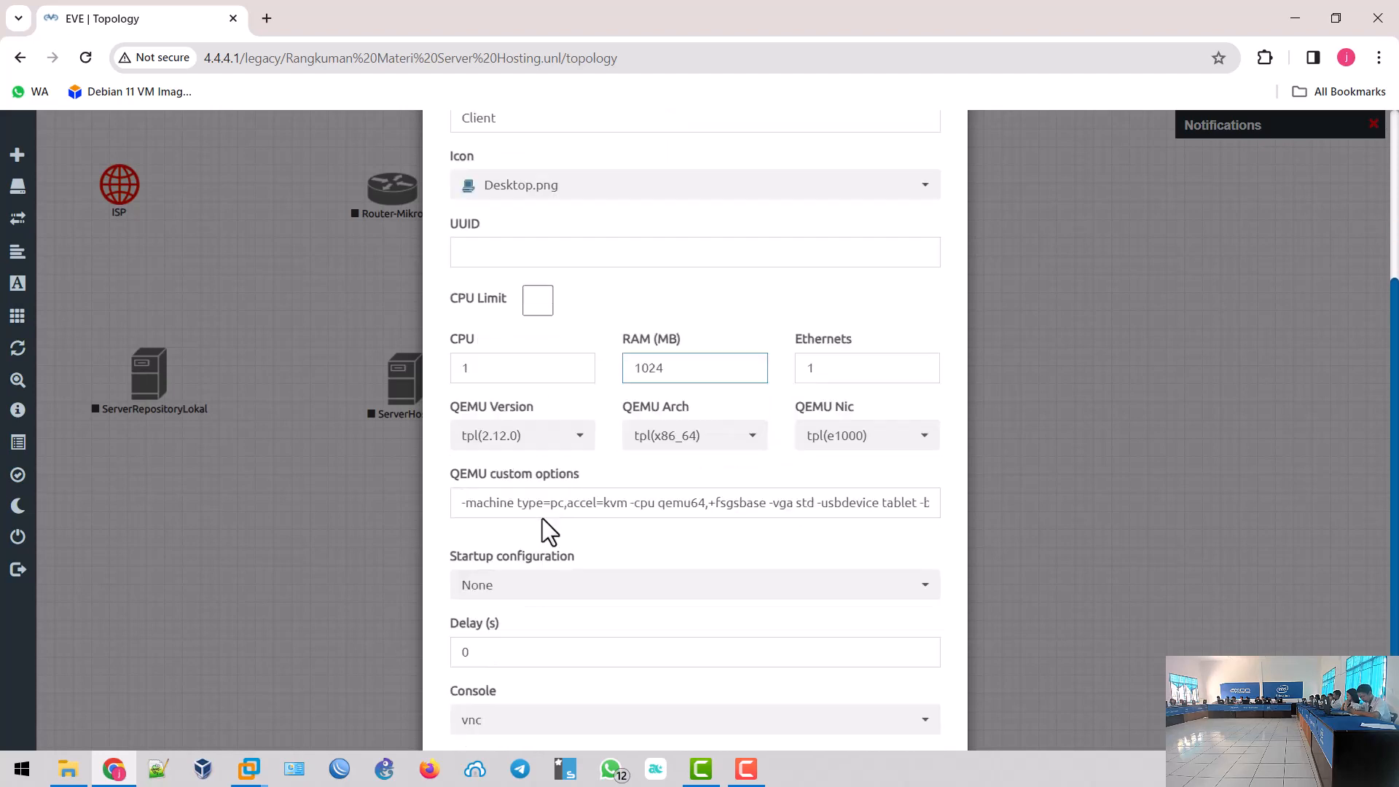
pyautogui.click(598, 695)
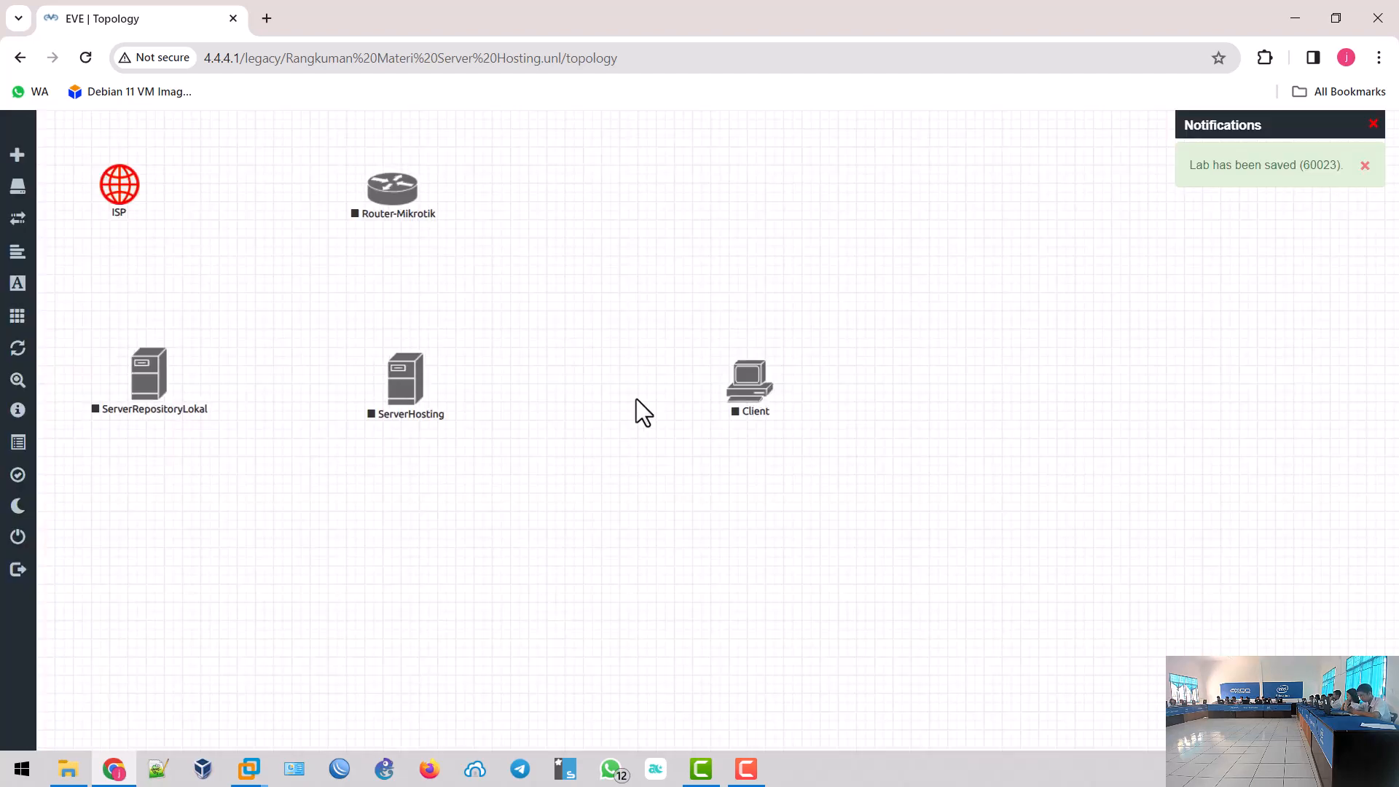
# - Draw a link from Router-Mikrotik to the ISP cloud using the router's eth2 interface
pyautogui.moveTo(426, 188); pyautogui.dragTo(131, 188)
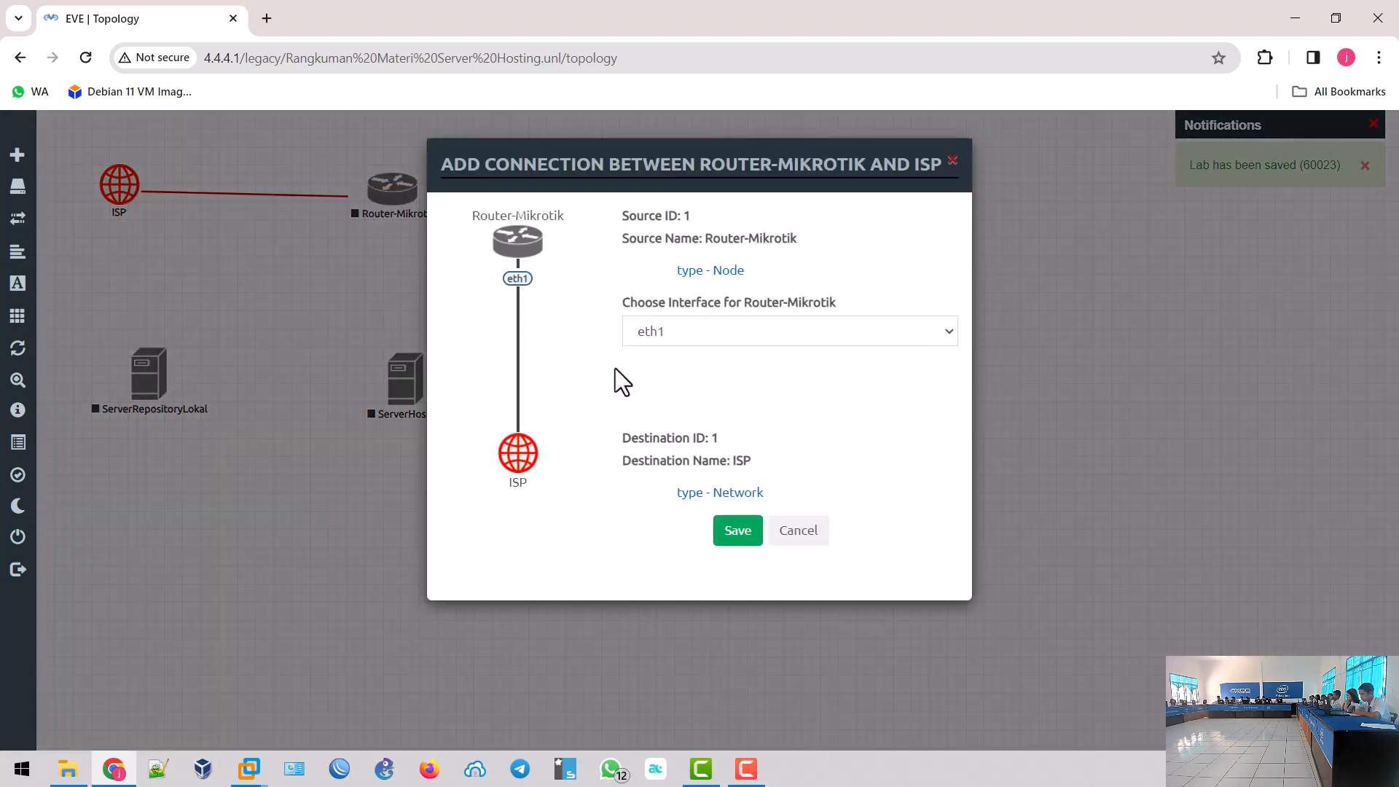
pyautogui.click(693, 334)
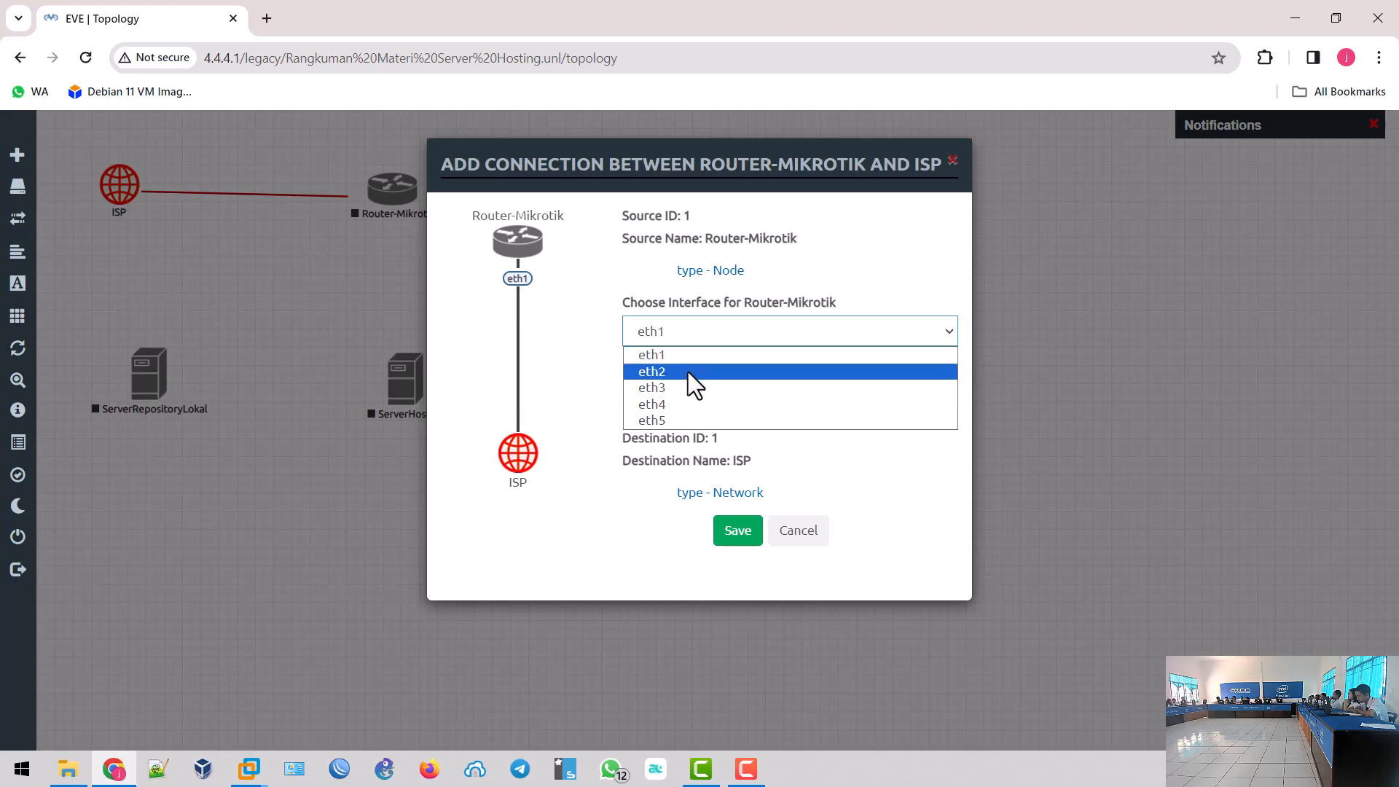
pyautogui.click(734, 532)
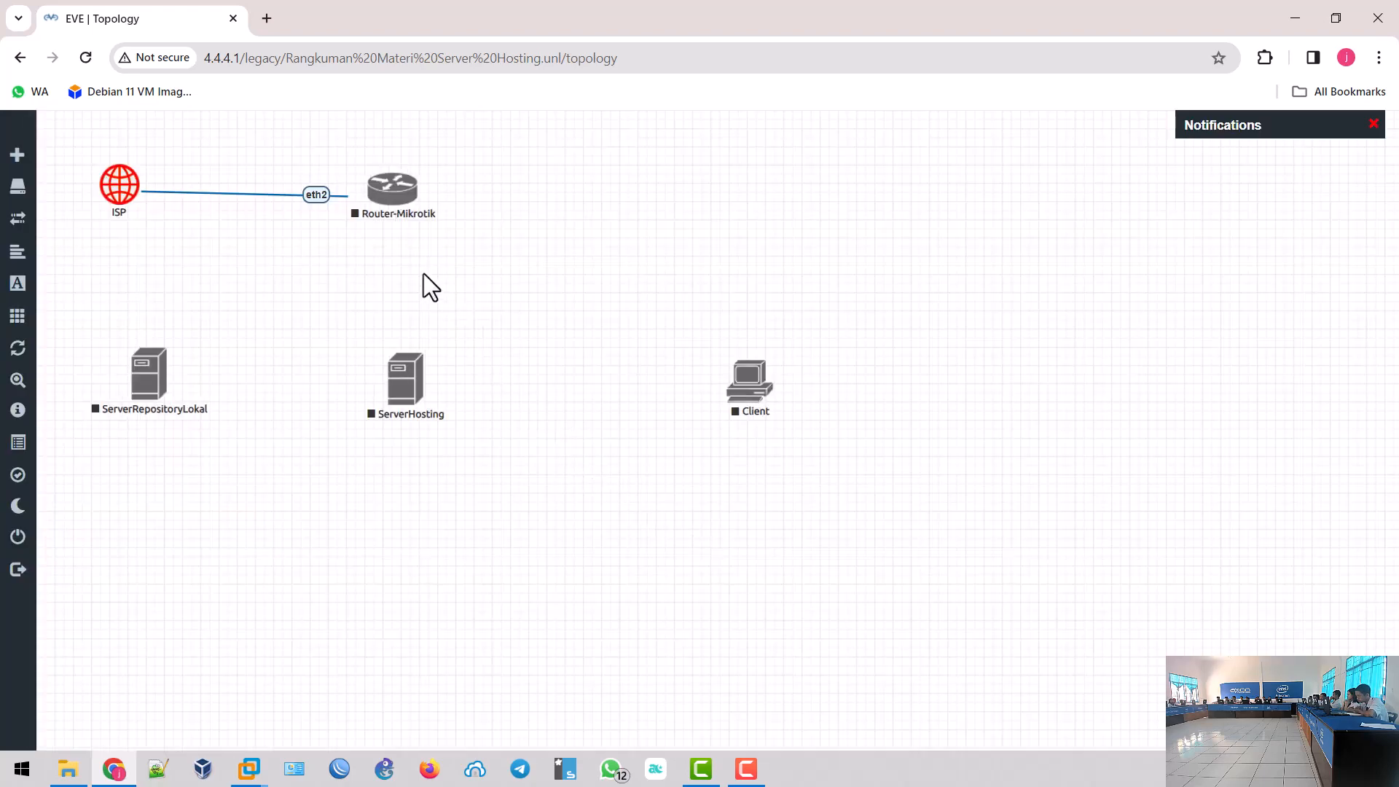
# - Link Router-Mikrotik eth1 to ServerHosting e2 and save the connection
pyautogui.moveTo(422, 191)
pyautogui.moveTo(423, 193); pyautogui.dragTo(415, 373)
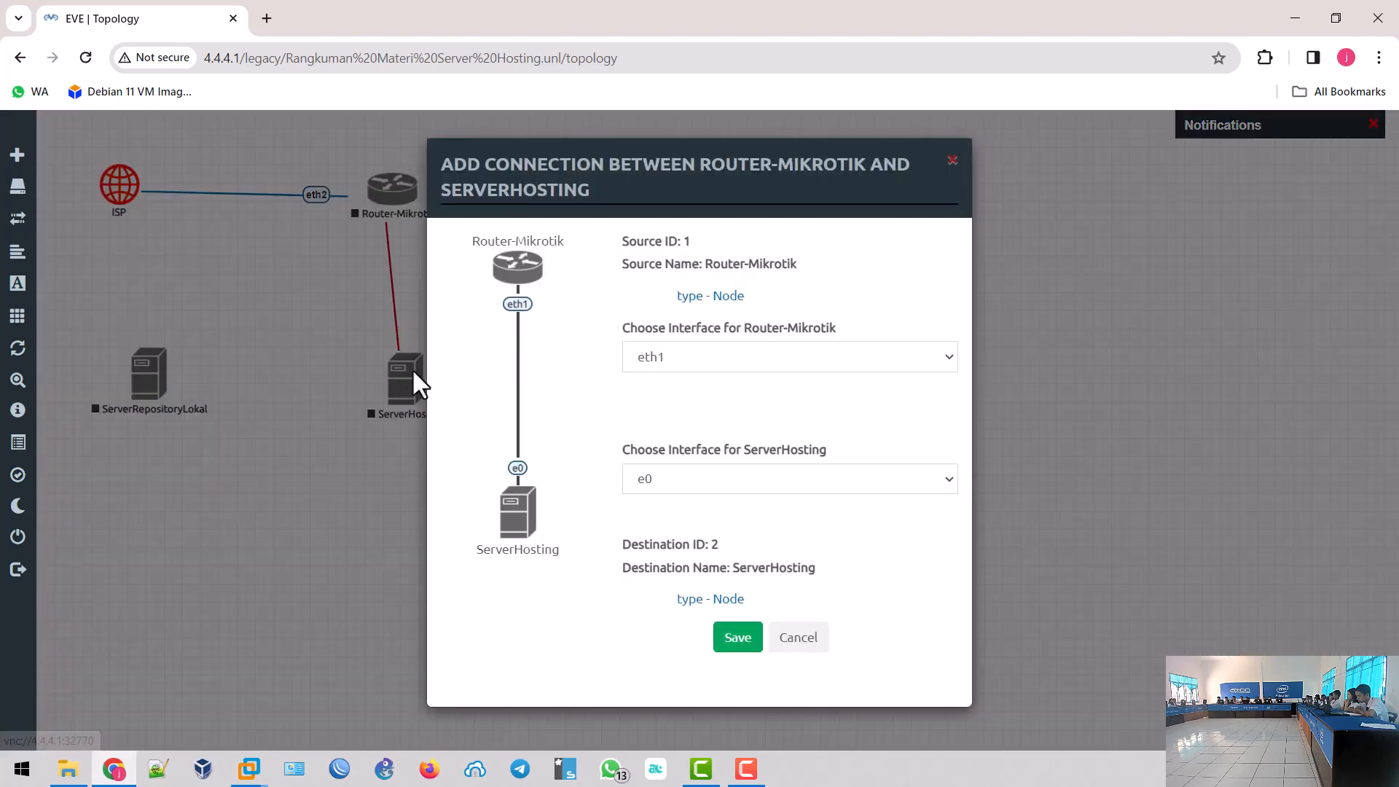
pyautogui.click(714, 482)
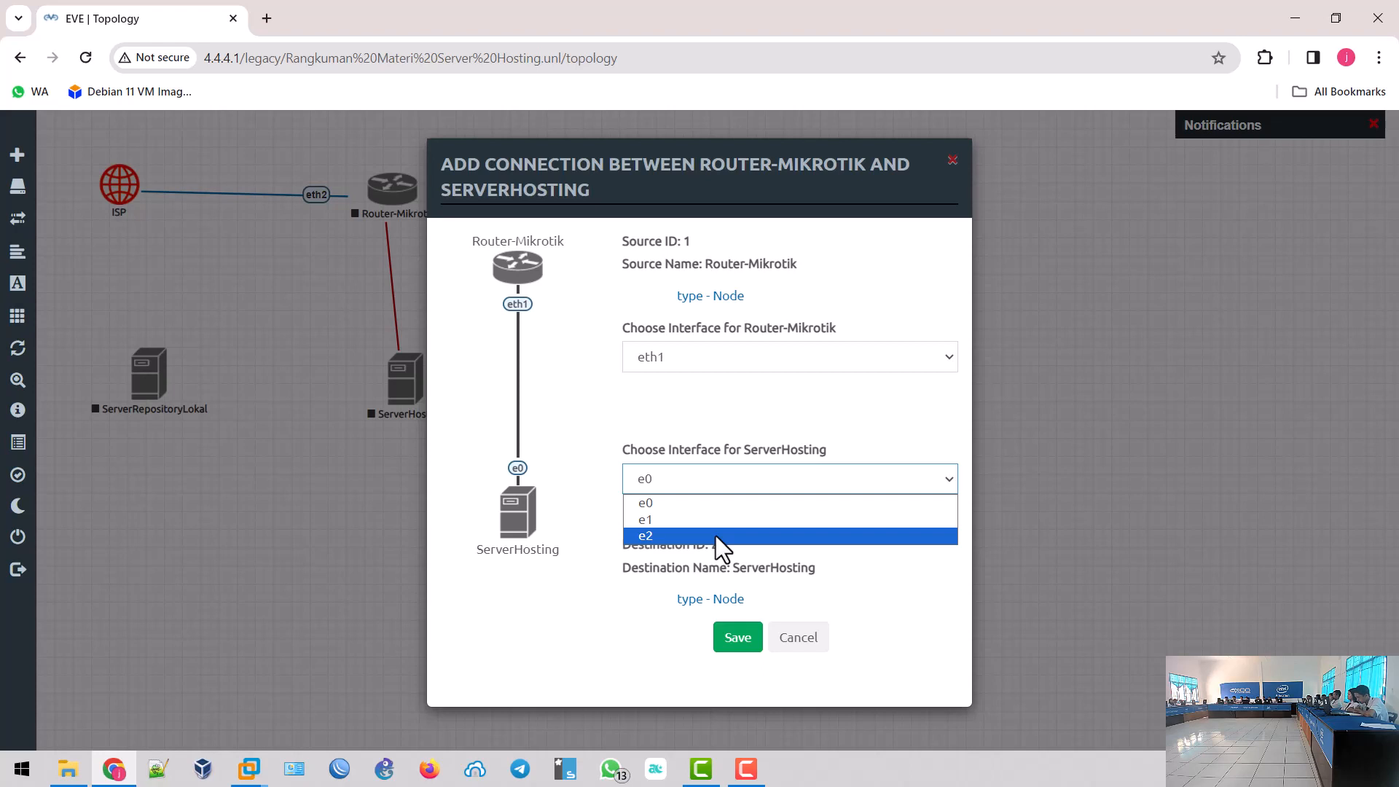
pyautogui.click(671, 539)
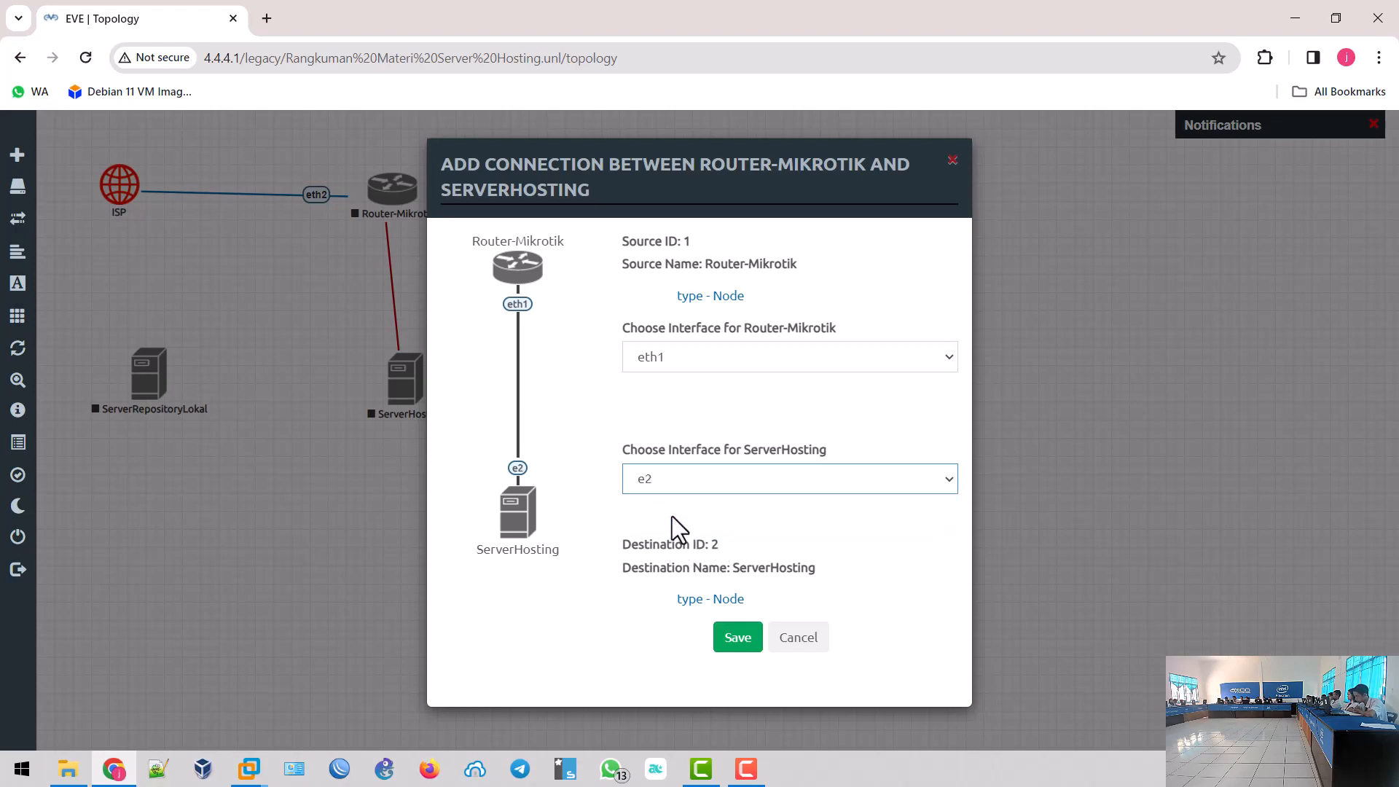
pyautogui.click(735, 640)
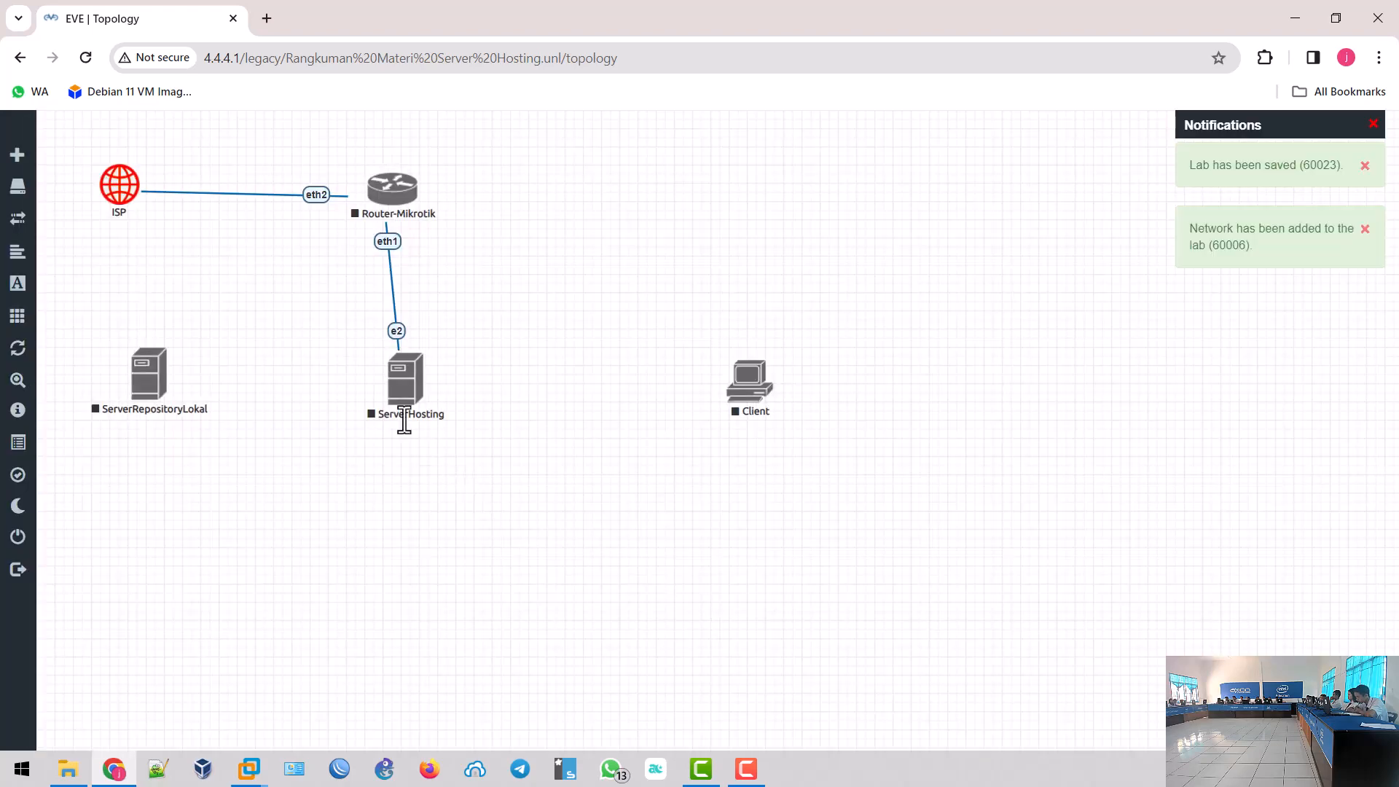
# - Connect ServerHosting e0 to ServerRepositoryLokal e0 and save the link
pyautogui.moveTo(429, 371); pyautogui.dragTo(152, 370)
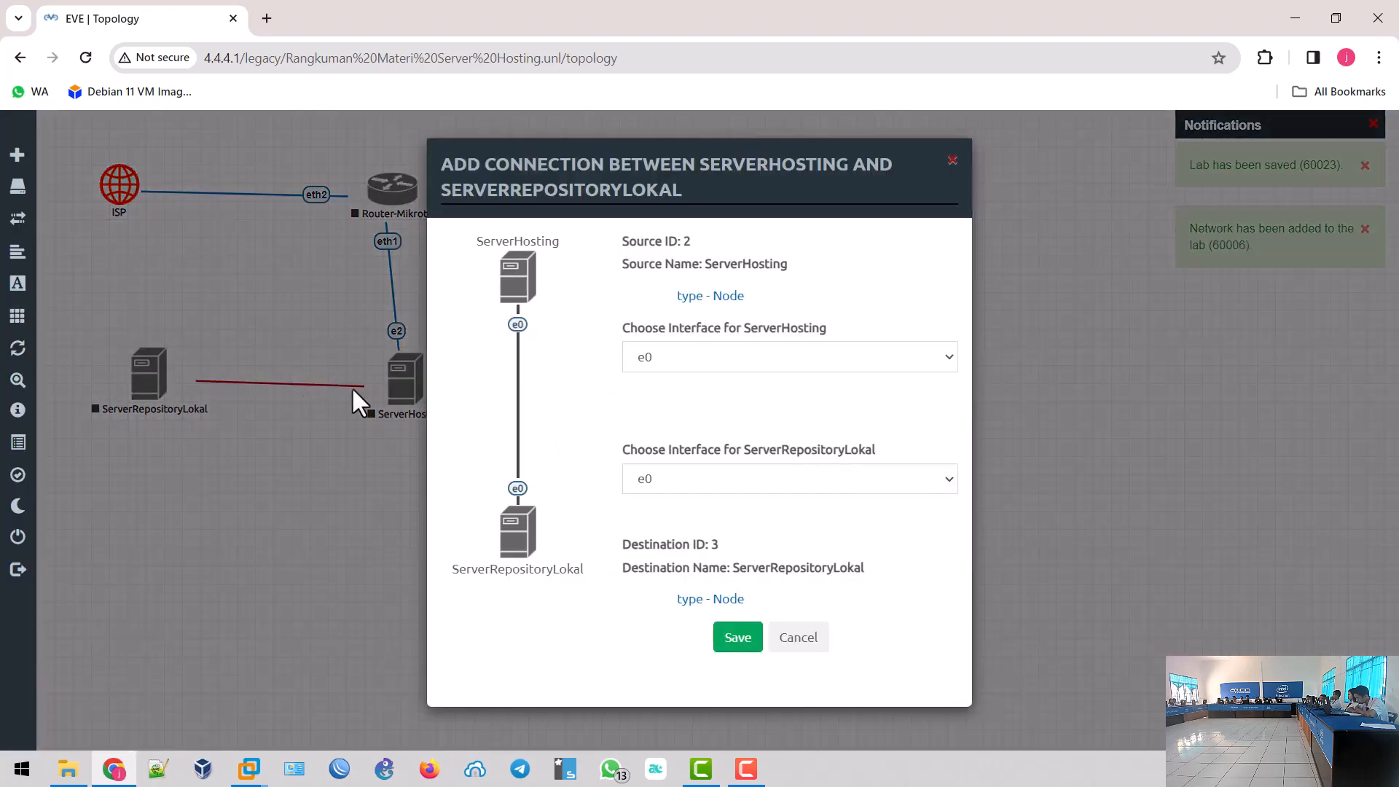
pyautogui.click(669, 479)
pyautogui.click(669, 494)
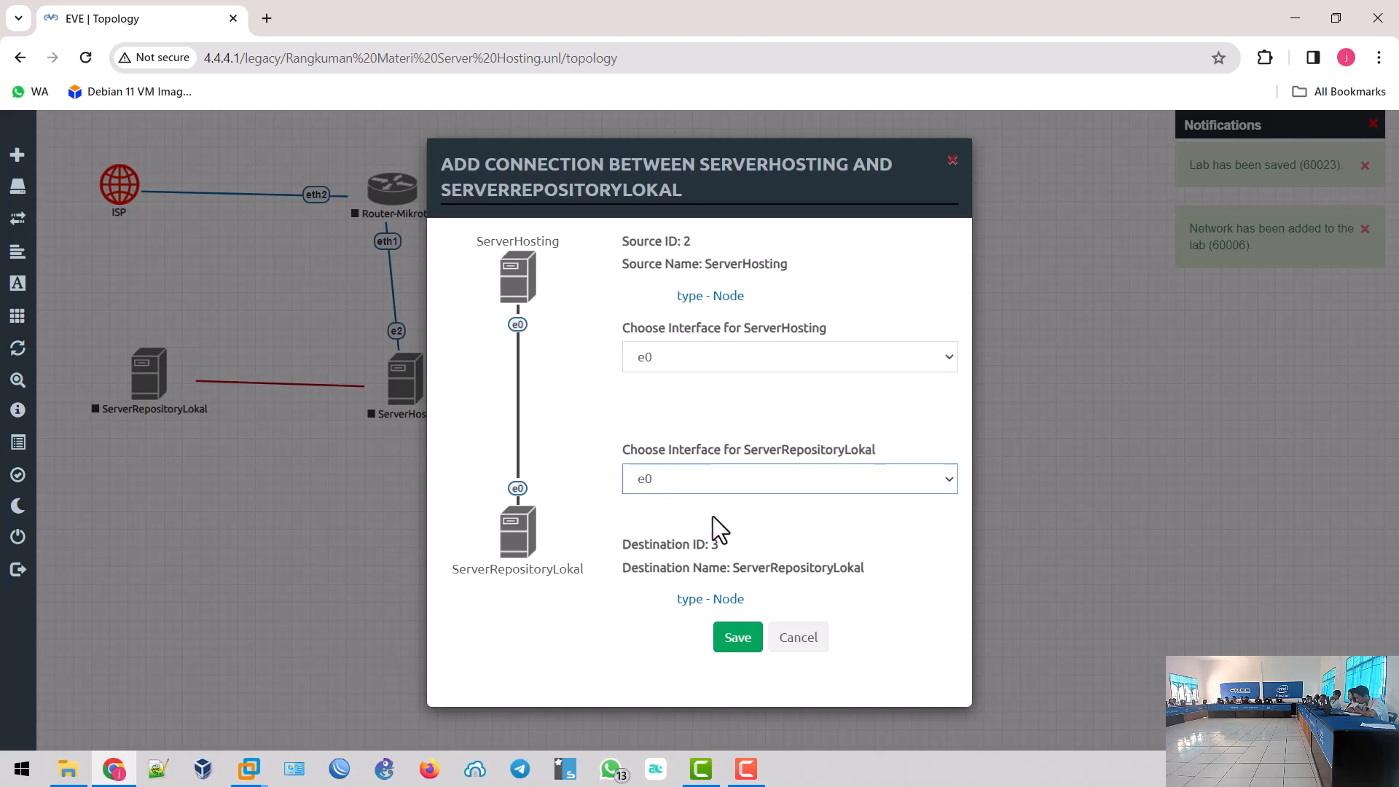
pyautogui.click(737, 641)
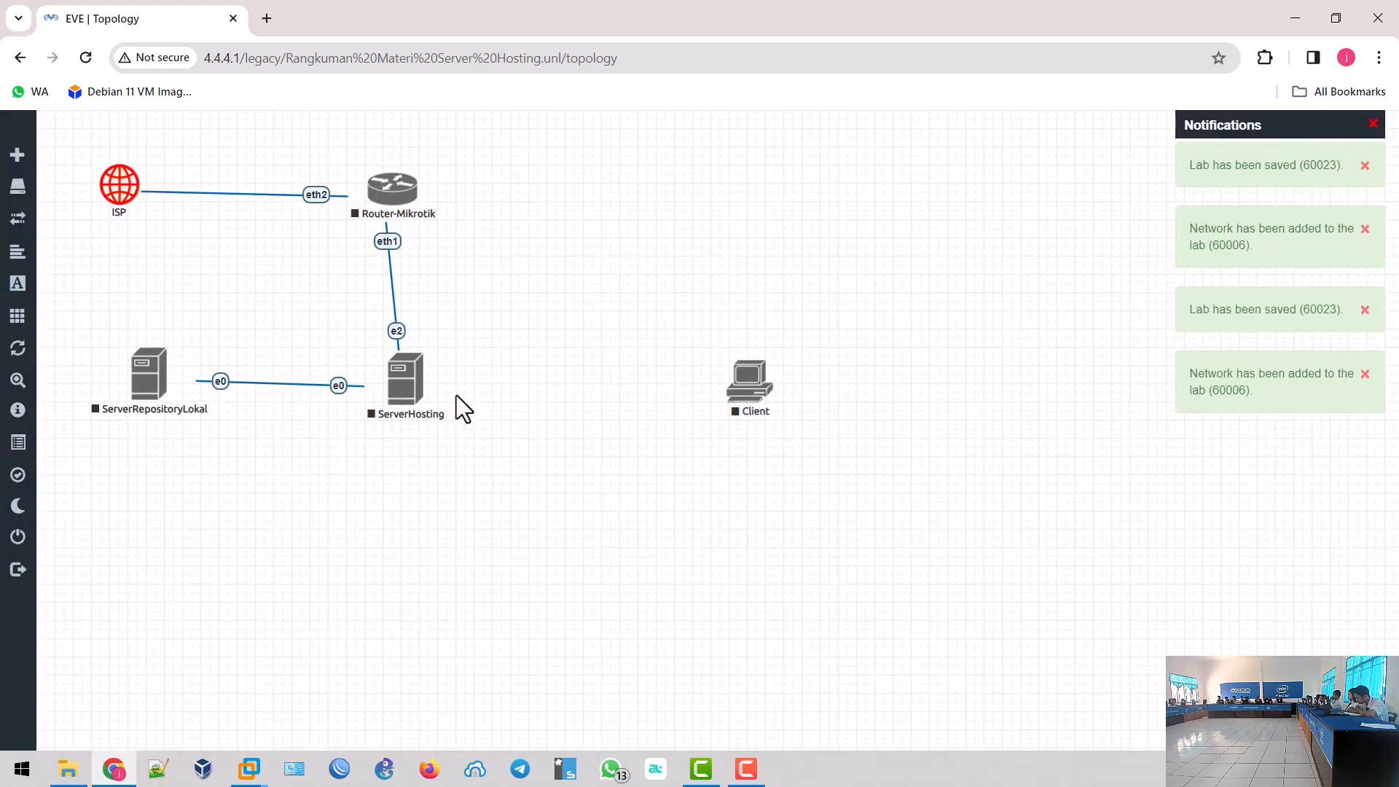
# - Connect ServerHosting e1 to Client e0, then shift Router-Mikrotik up and right
pyautogui.moveTo(434, 375); pyautogui.dragTo(744, 388)
pyautogui.click(702, 483)
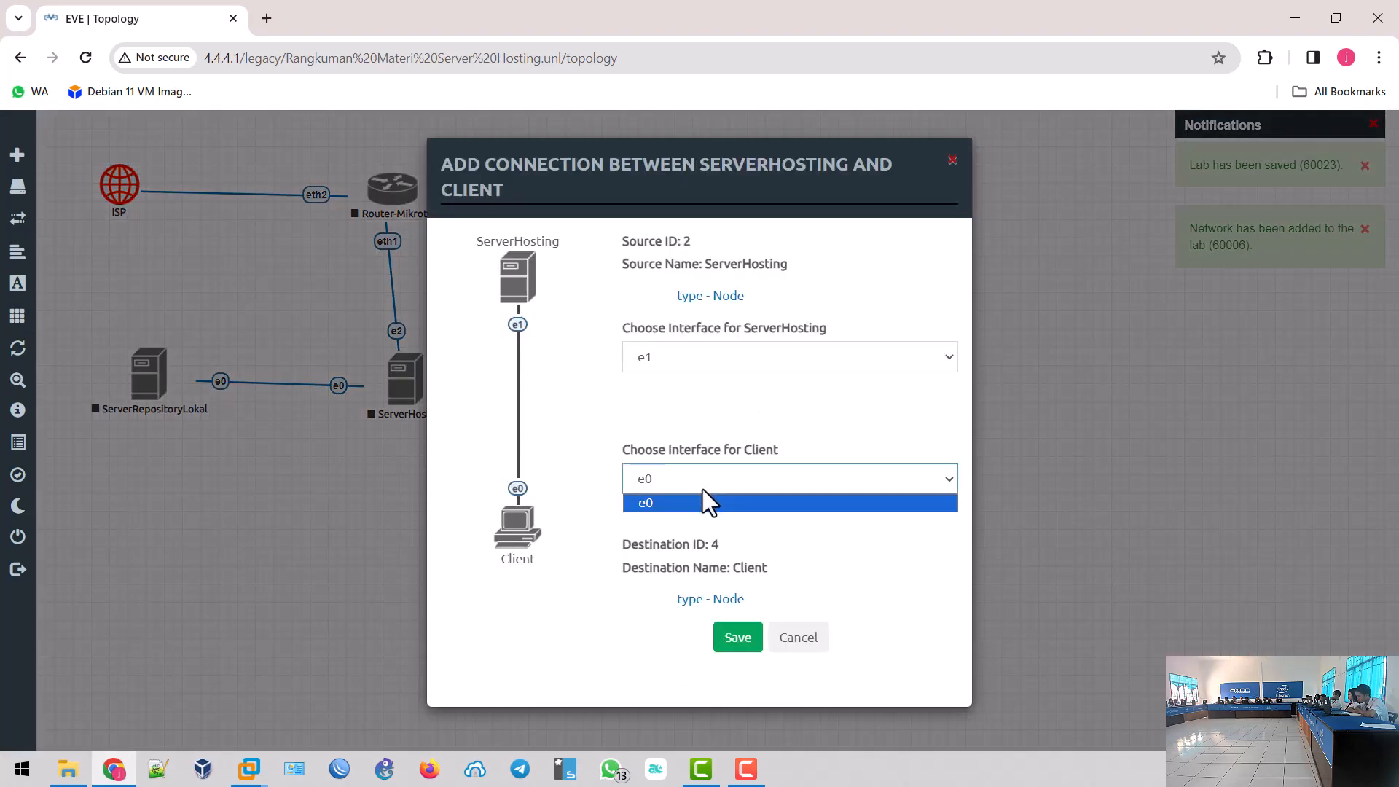
pyautogui.click(692, 487)
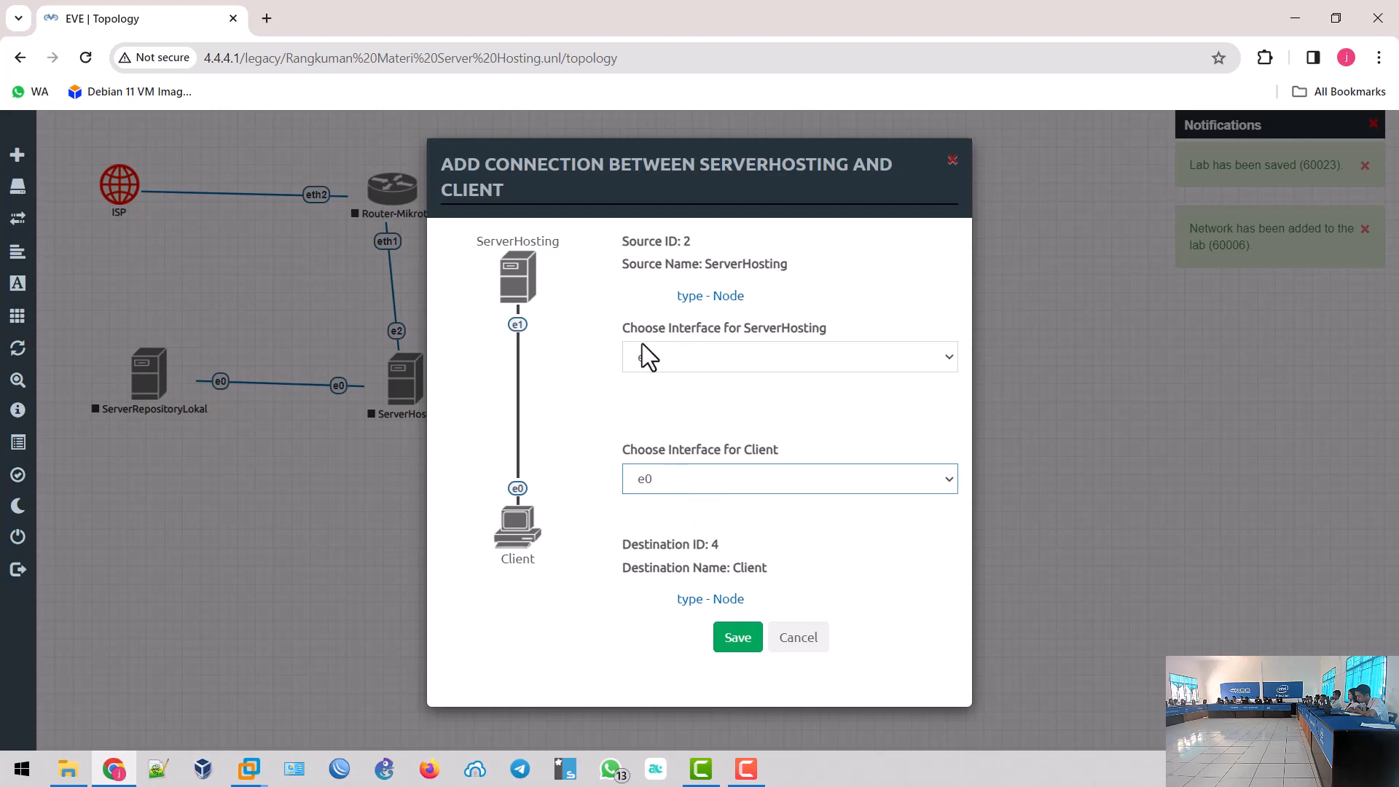
pyautogui.click(736, 645)
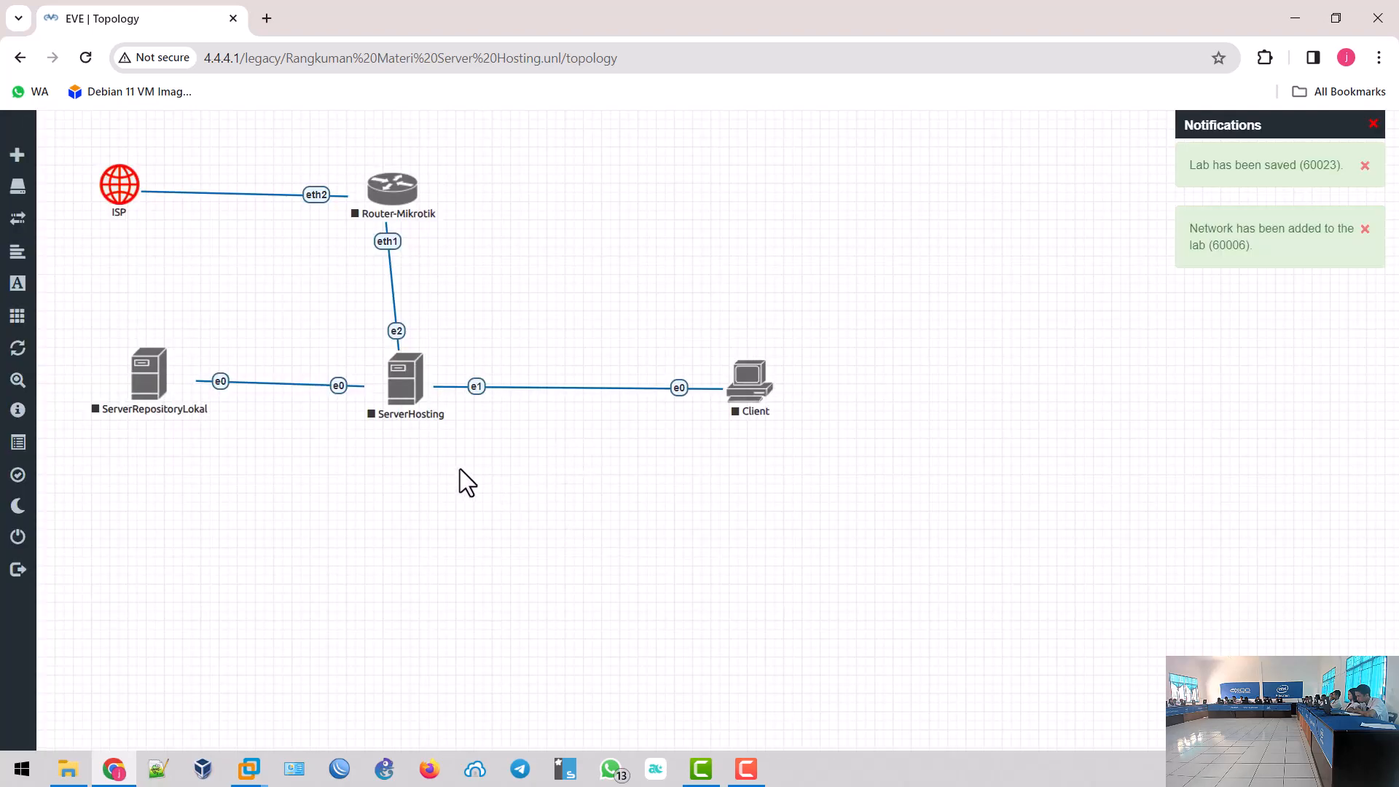
pyautogui.moveTo(397, 209); pyautogui.dragTo(417, 195)
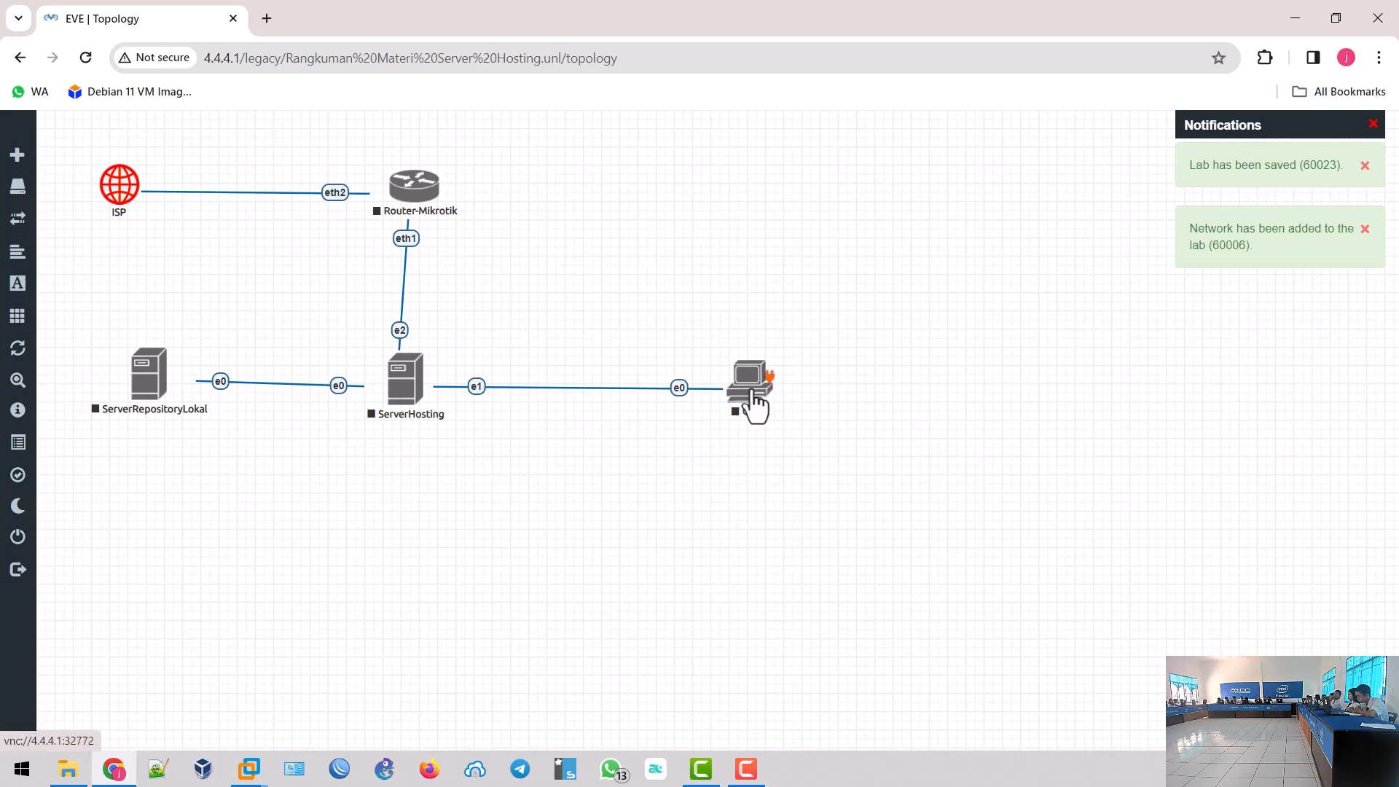
# - Search WhatsApp for 'tik', open the Guru TIK HKBP group and scroll back to the 9/2/2023 photos
pyautogui.click(611, 769)
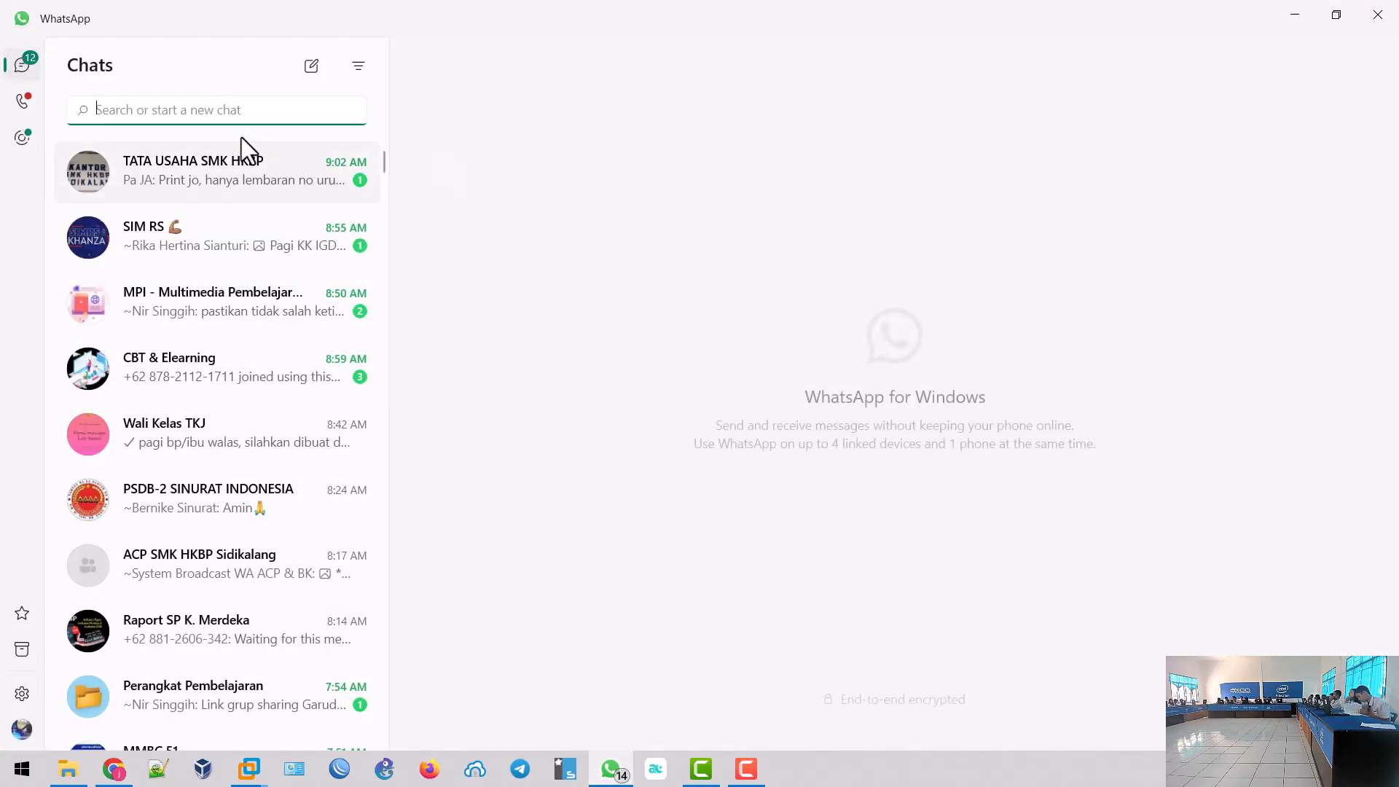
pyautogui.write('tik')
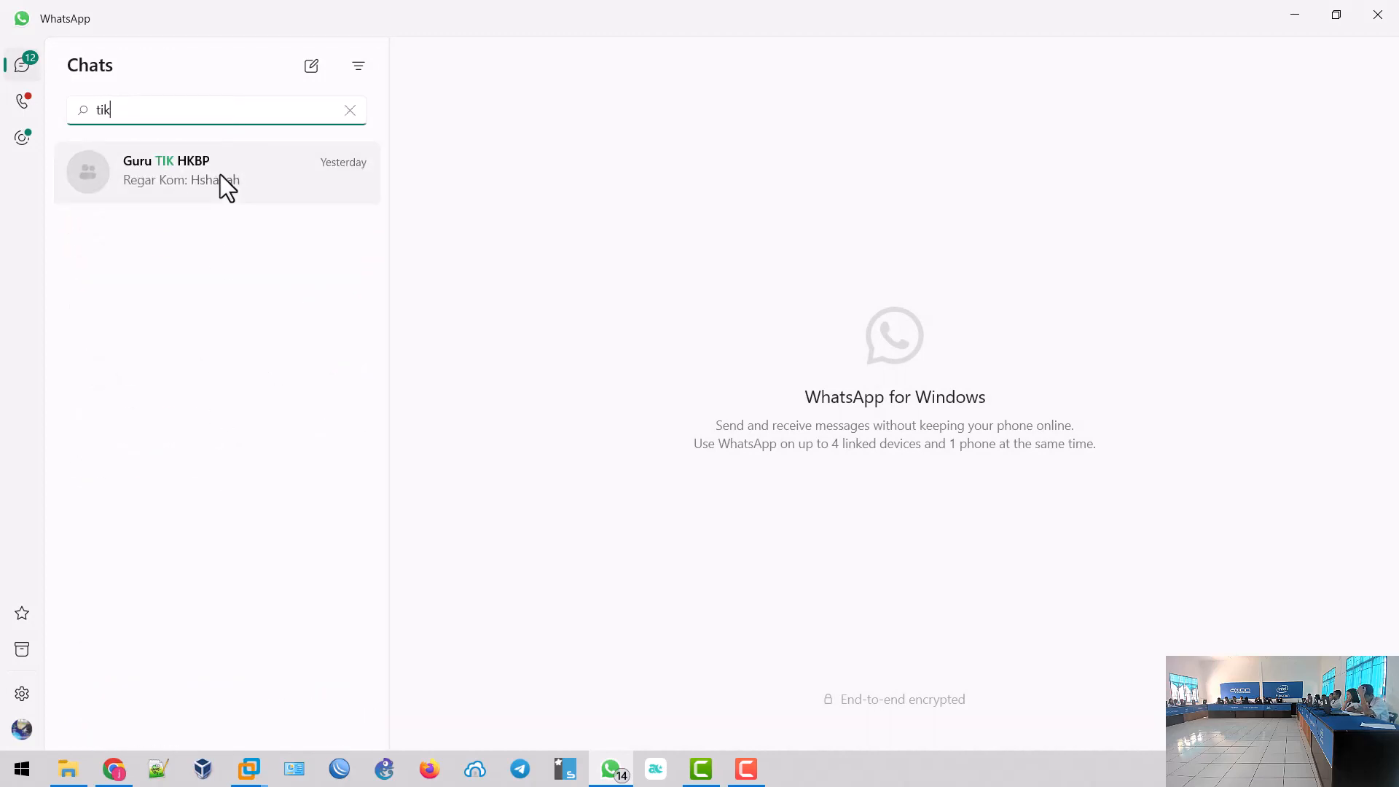
pyautogui.click(220, 176)
pyautogui.scroll(15, 980, 391)
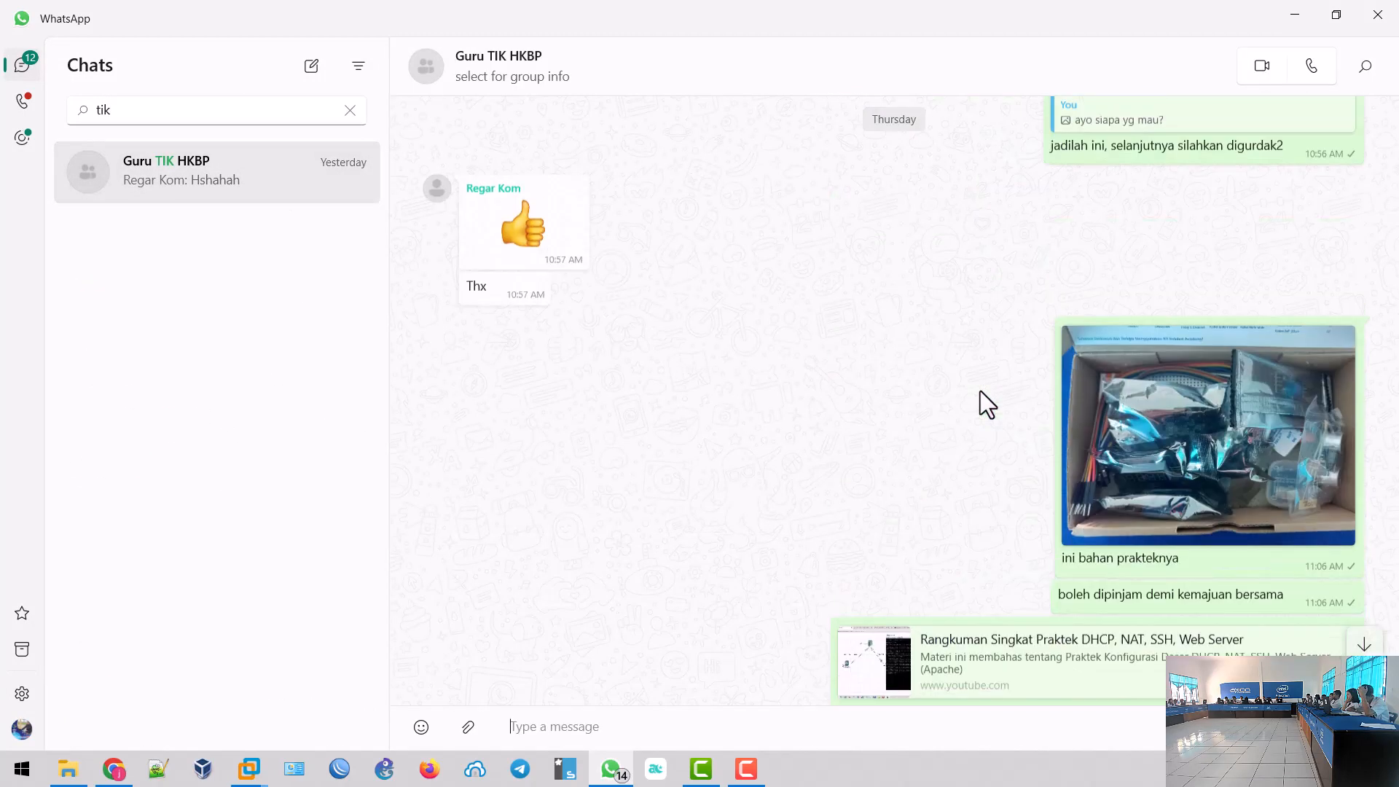
pyautogui.scroll(15, 981, 400)
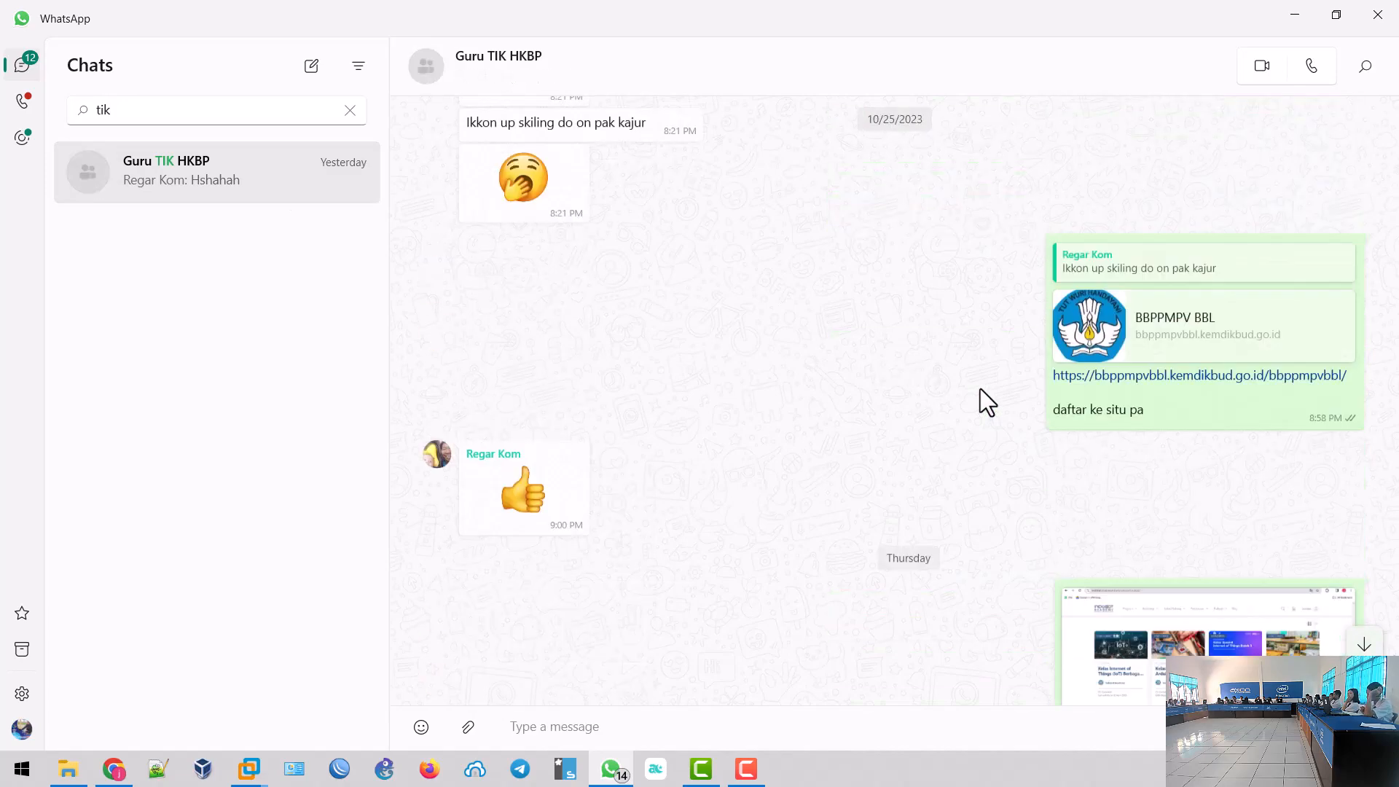
pyautogui.scroll(10, 1049, 373)
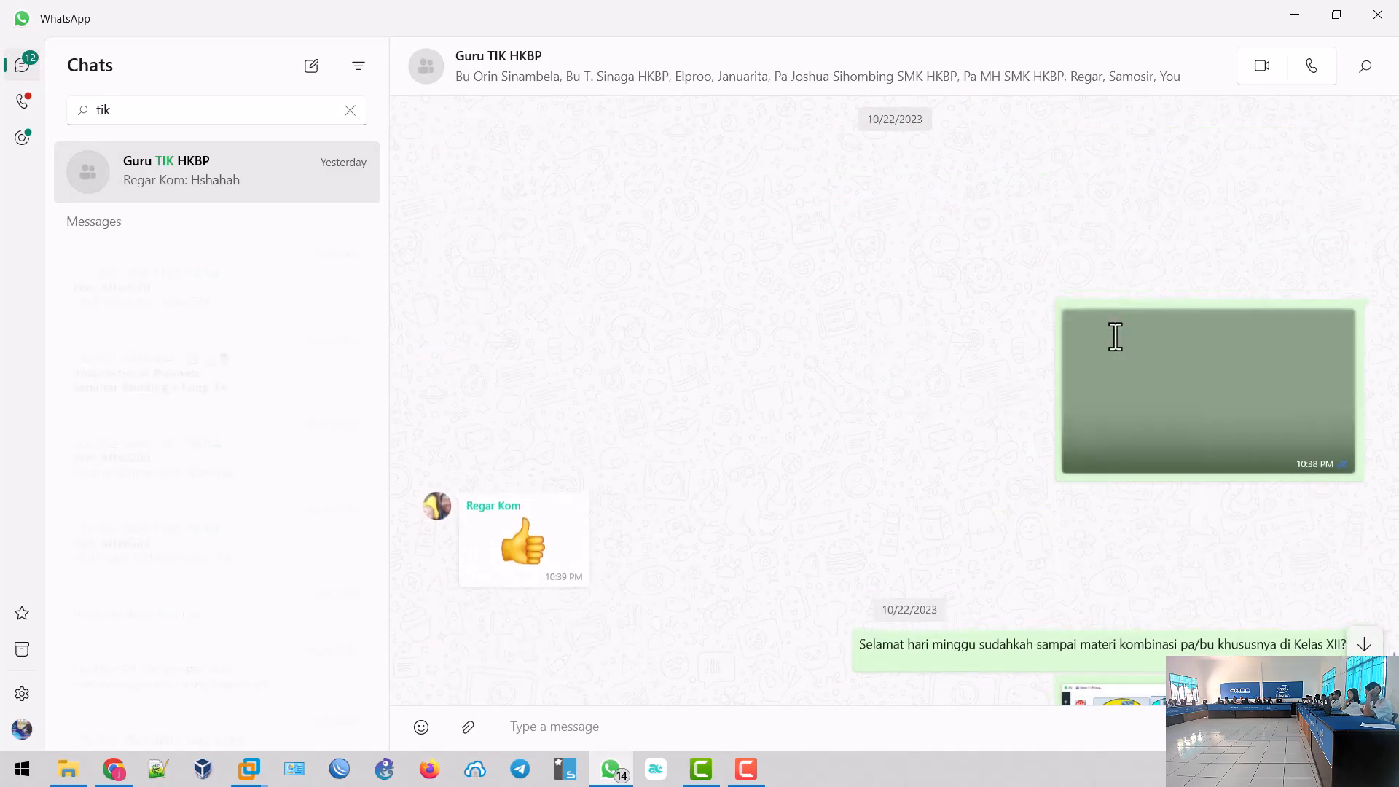
pyautogui.scroll(15, 1122, 382)
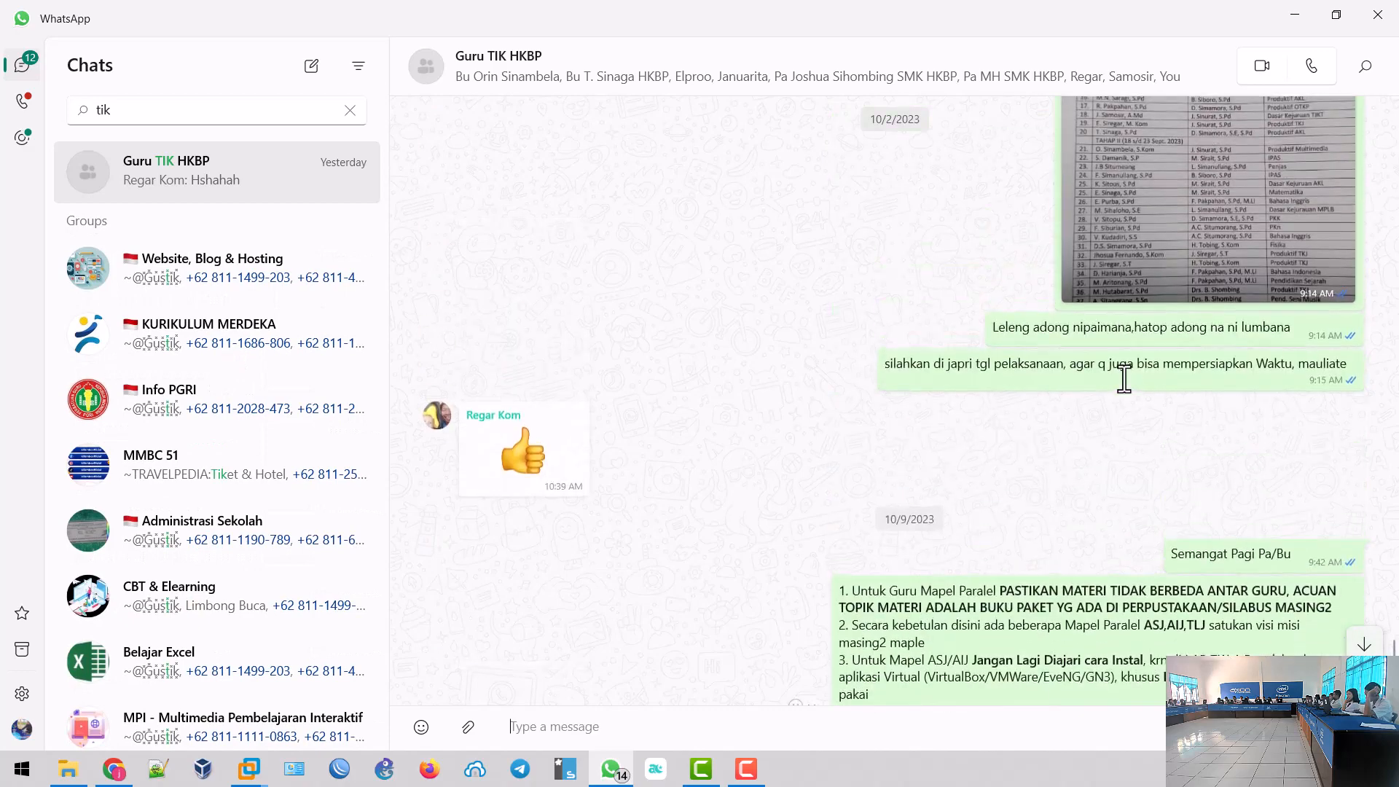
pyautogui.scroll(5, 1121, 377)
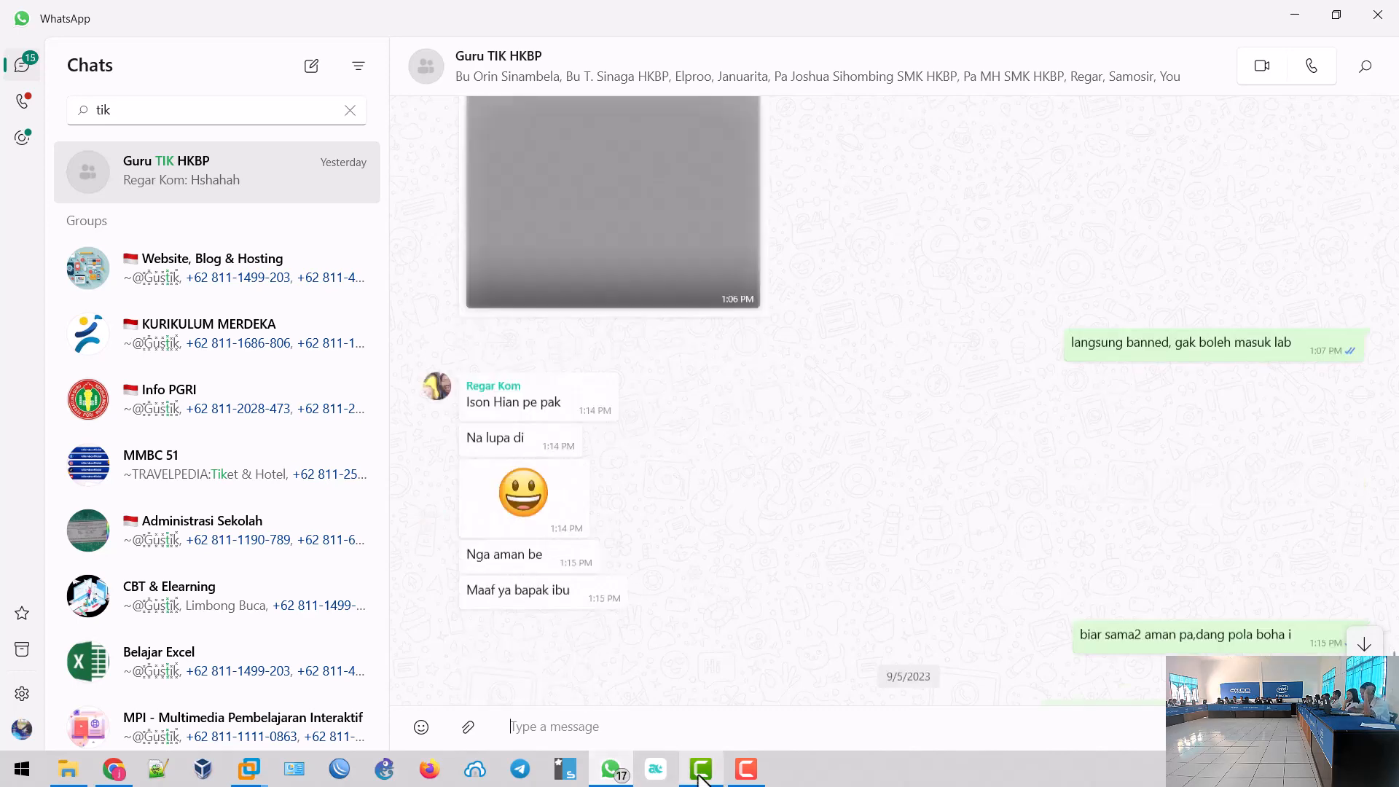
pyautogui.scroll(5, 962, 386)
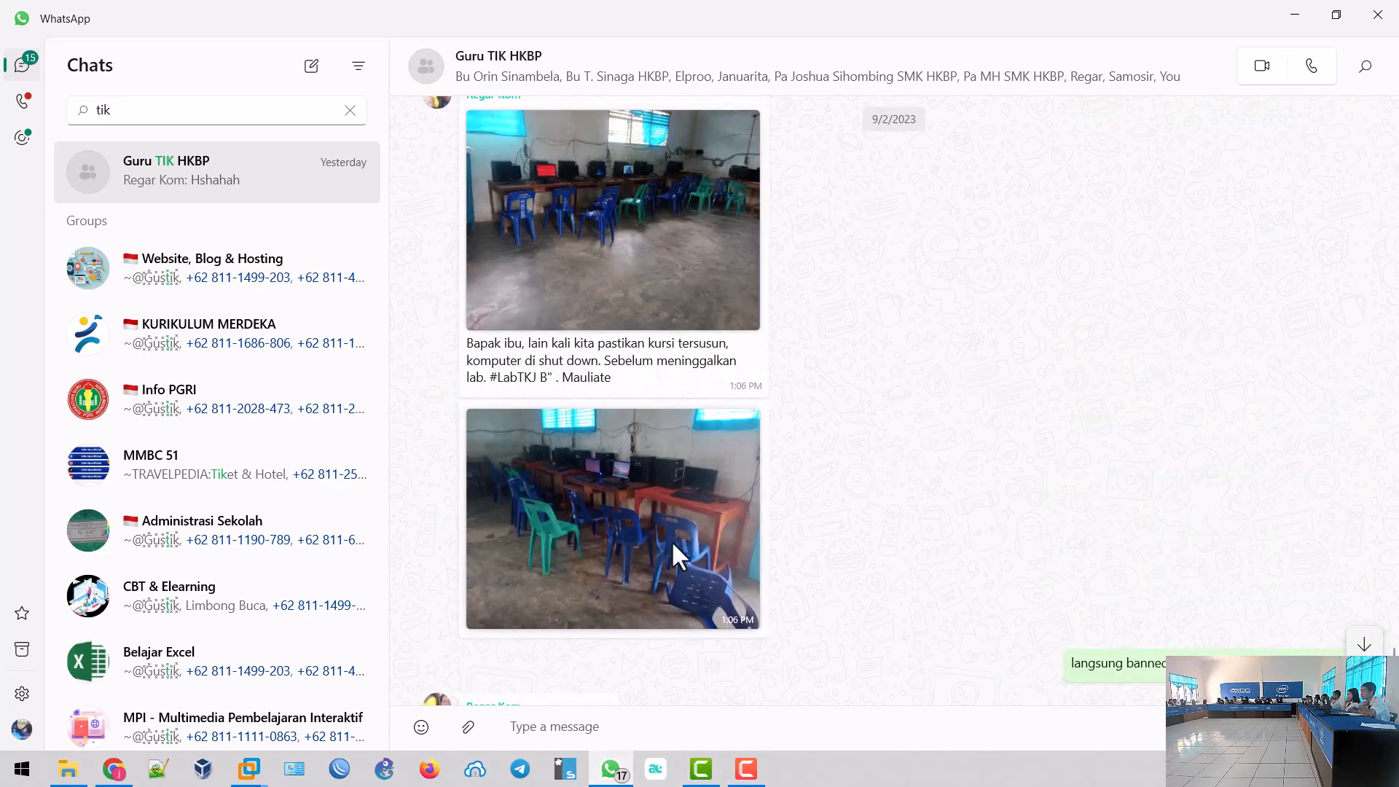
# - View a lab photo full-window and page through the shared images to the 2023/2024 exam topology screenshot
pyautogui.click(621, 549)
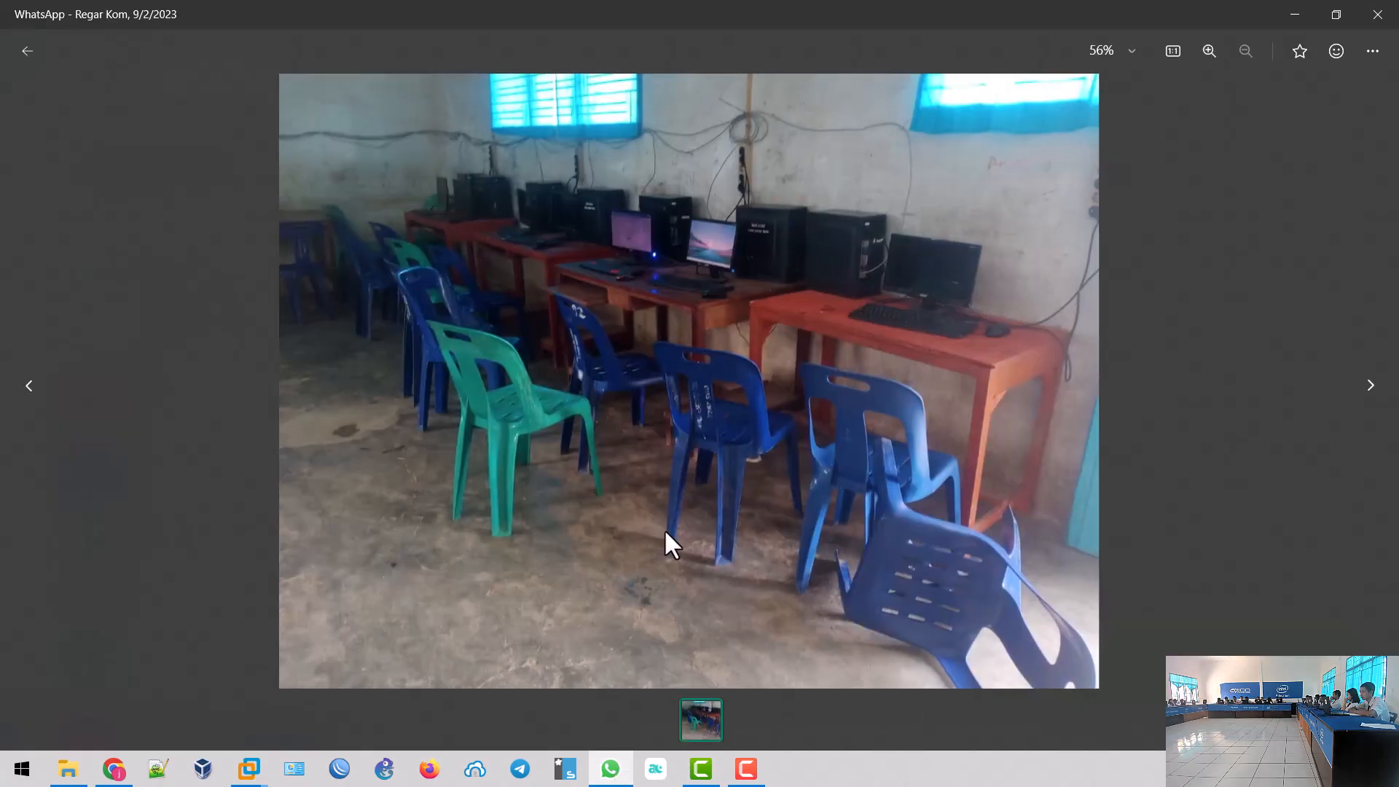
pyautogui.press('Right')
pyautogui.press('Right')
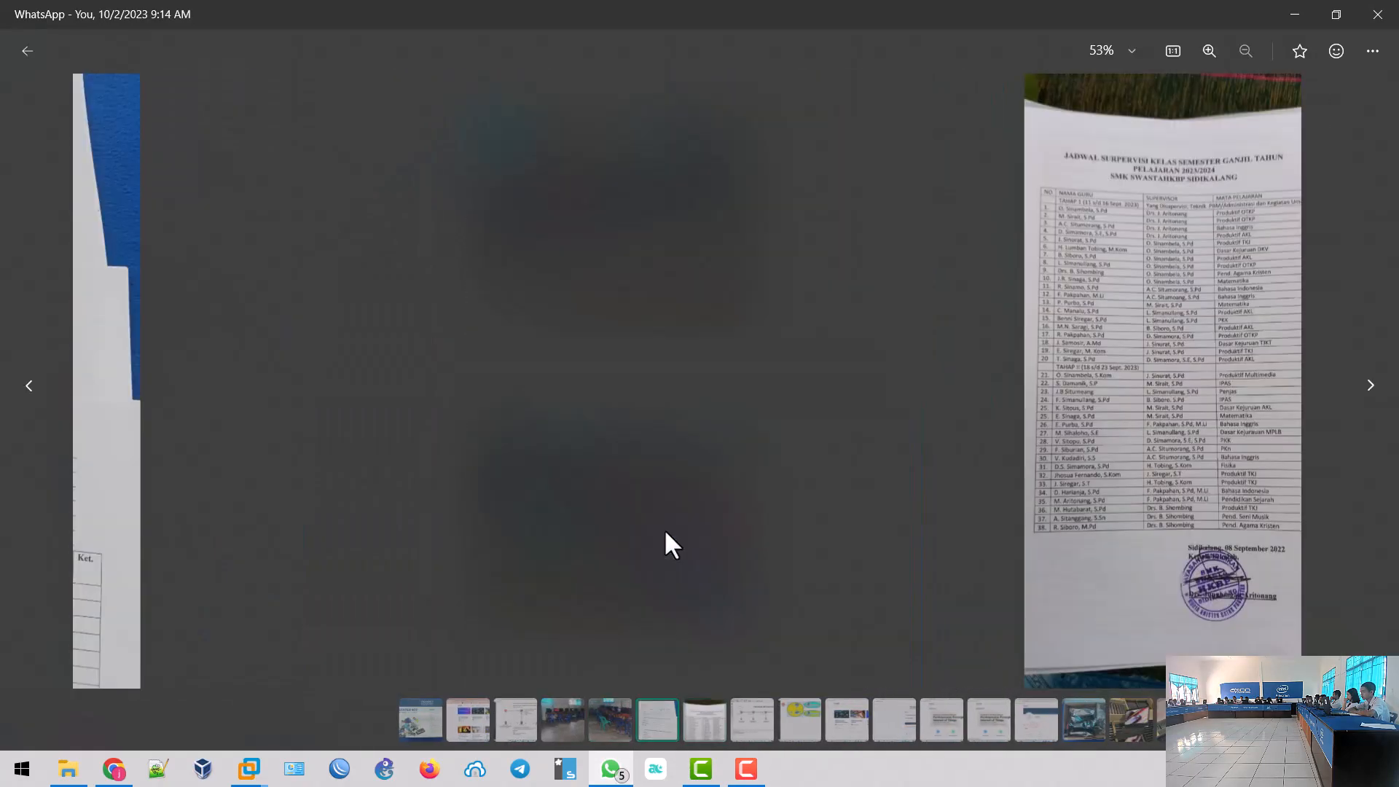
pyautogui.press('Right')
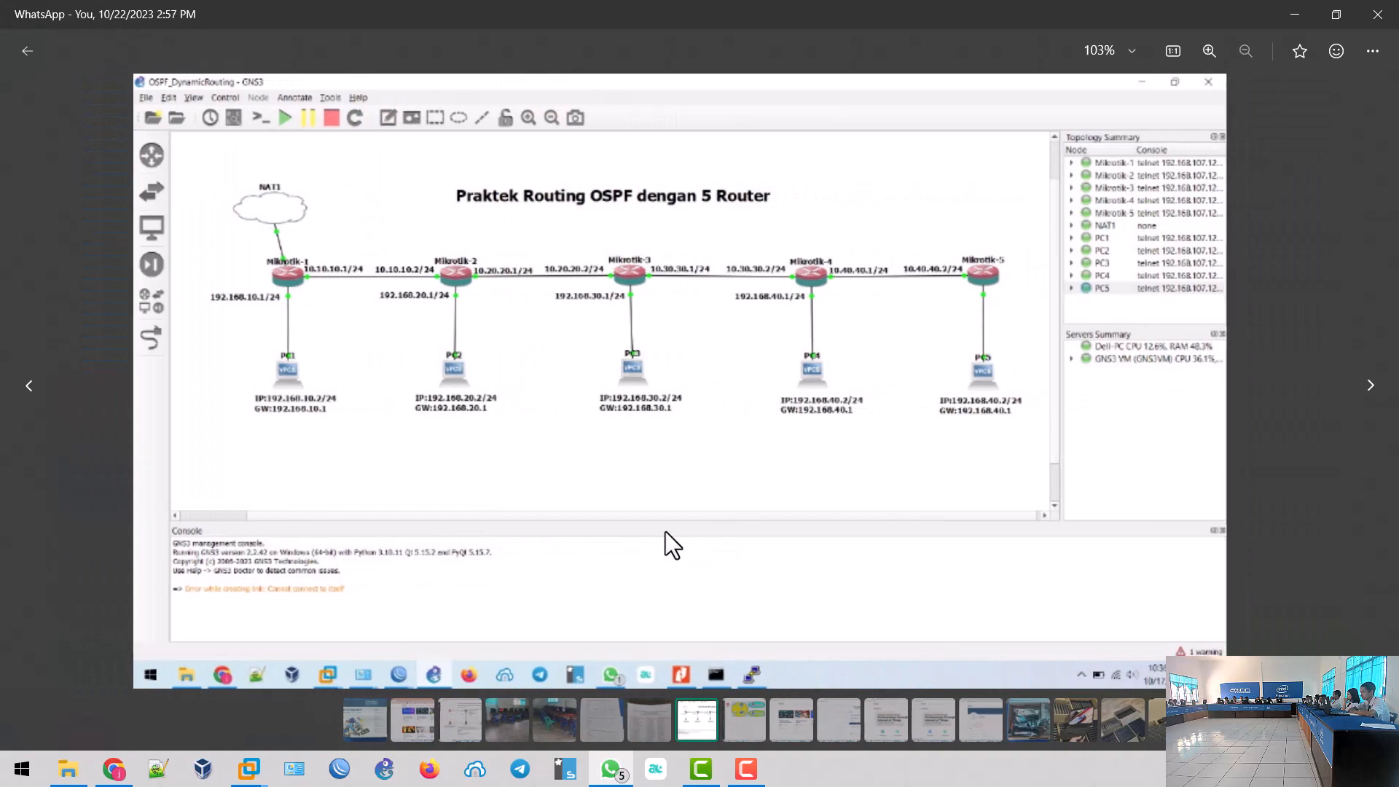
pyautogui.press('Right')
pyautogui.press('Right')
pyautogui.press('Left')
pyautogui.press('Left')
pyautogui.press('Left')
pyautogui.press('Left')
pyautogui.press('Left')
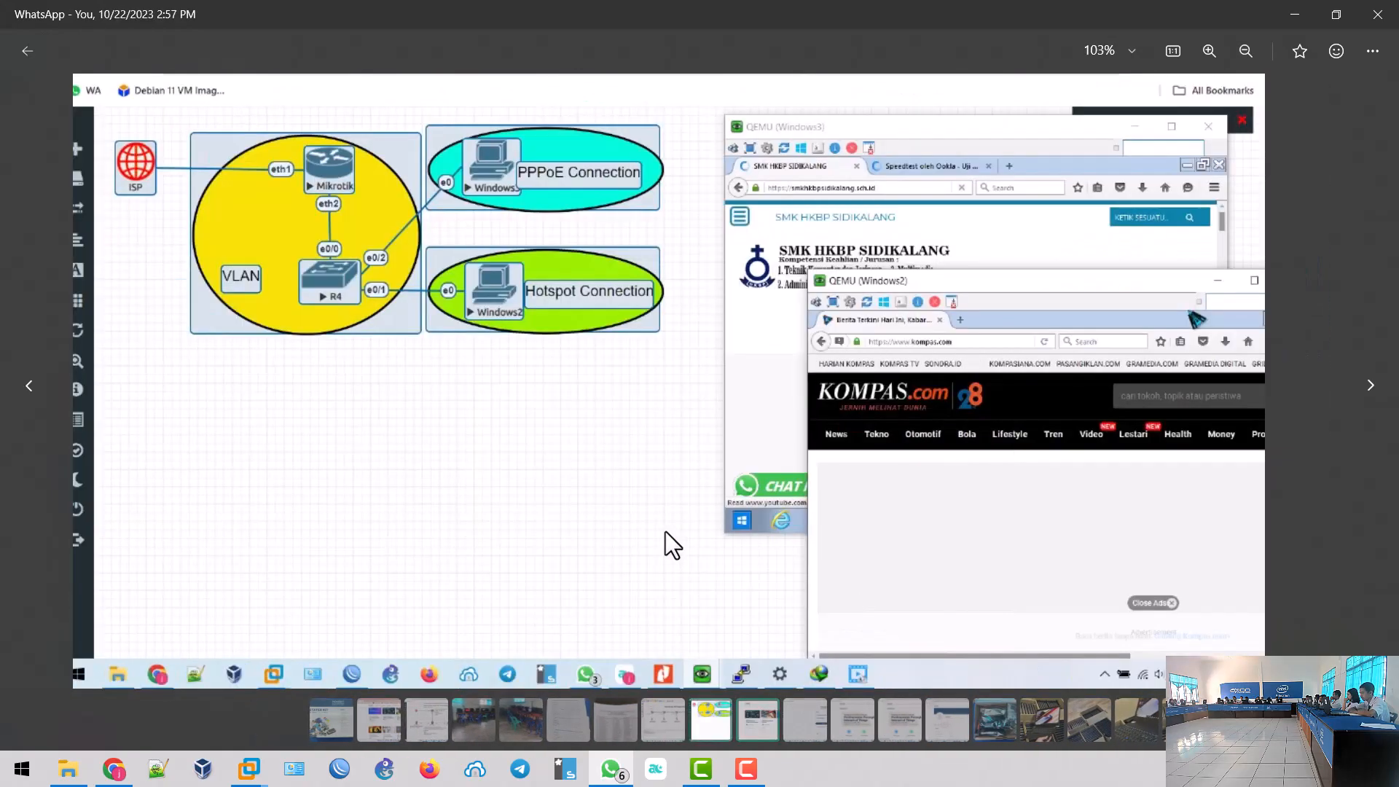
pyautogui.press('Left')
pyautogui.press('Left')
pyautogui.press('Left')
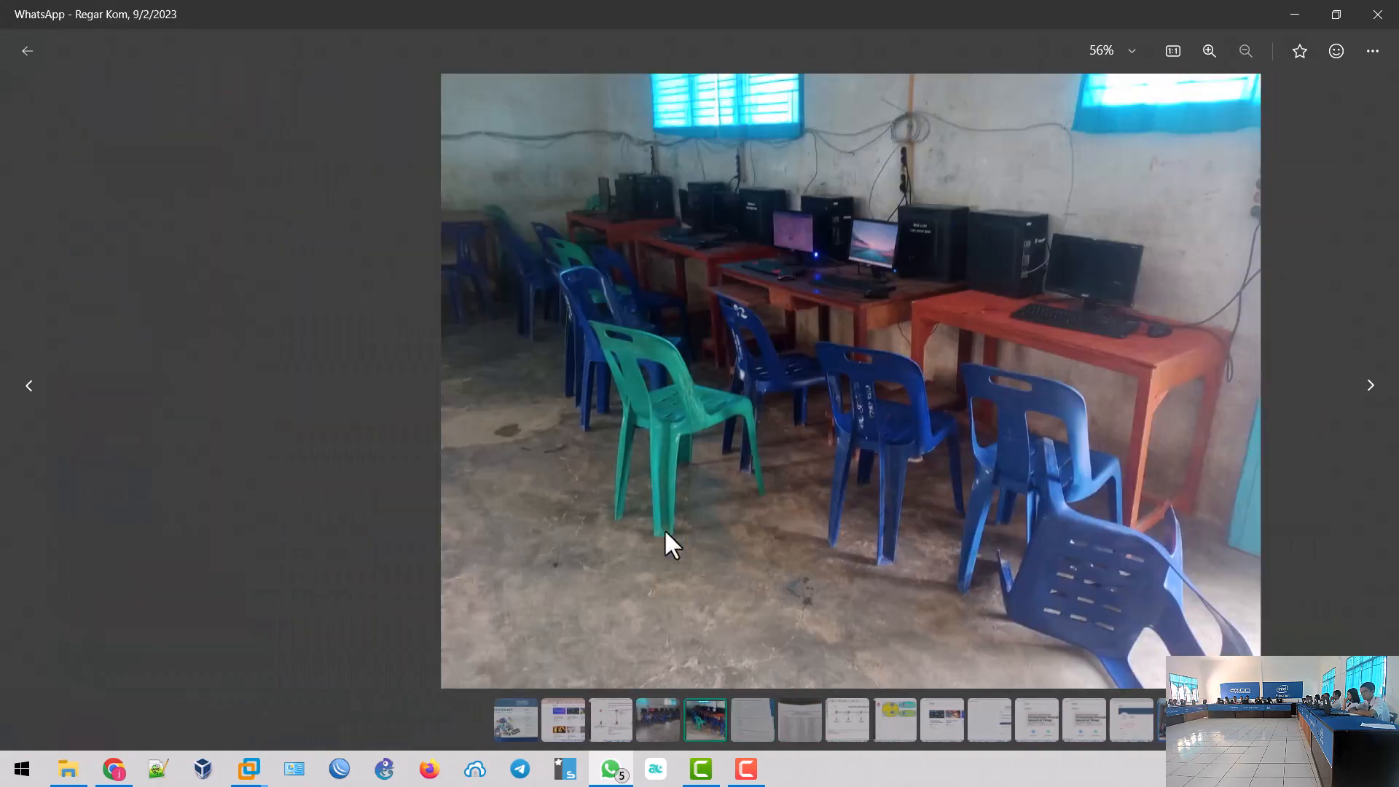
pyautogui.press('Left')
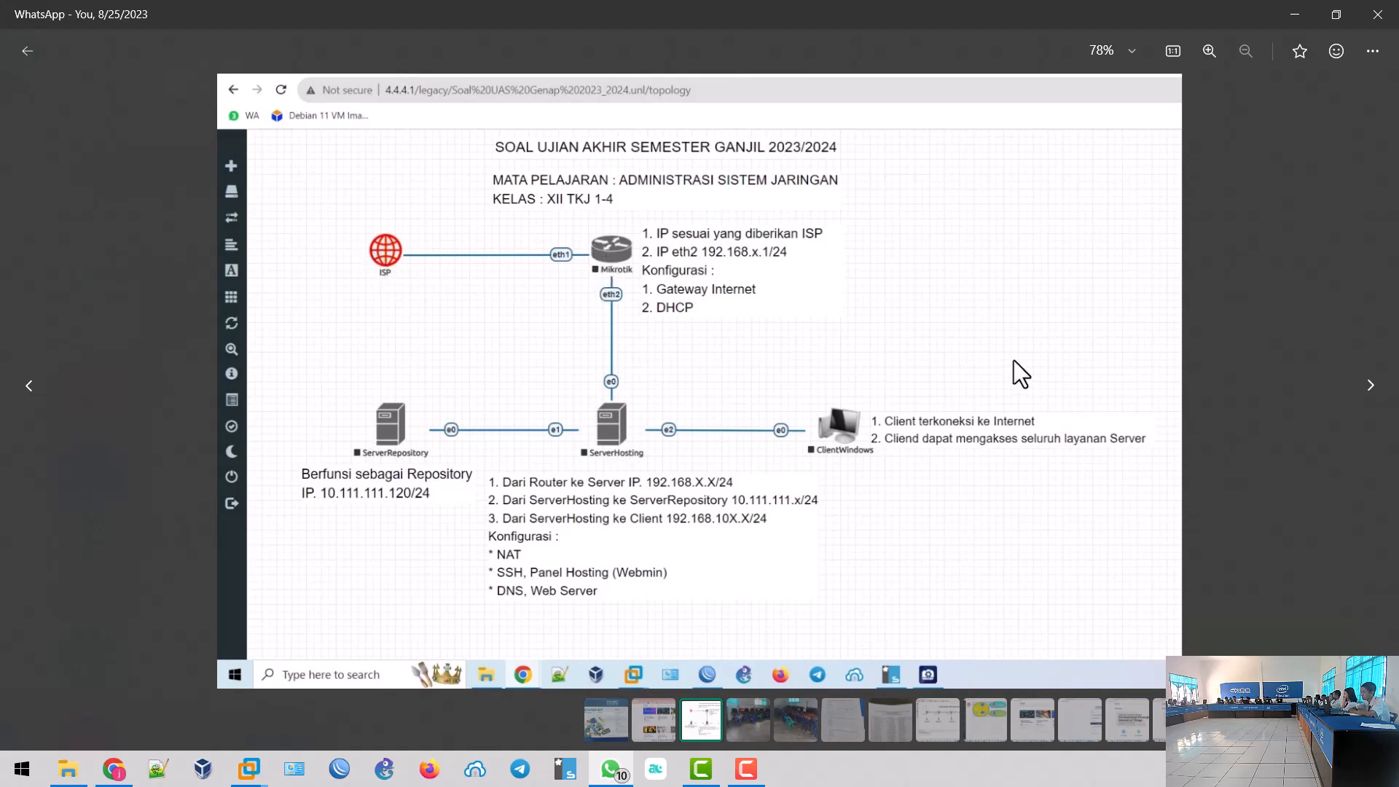
# - Start the Router-Mikrotik, ServerHosting and ServerRepositoryLokal nodes, then bring up the WinBox login window
pyautogui.click(1295, 16)
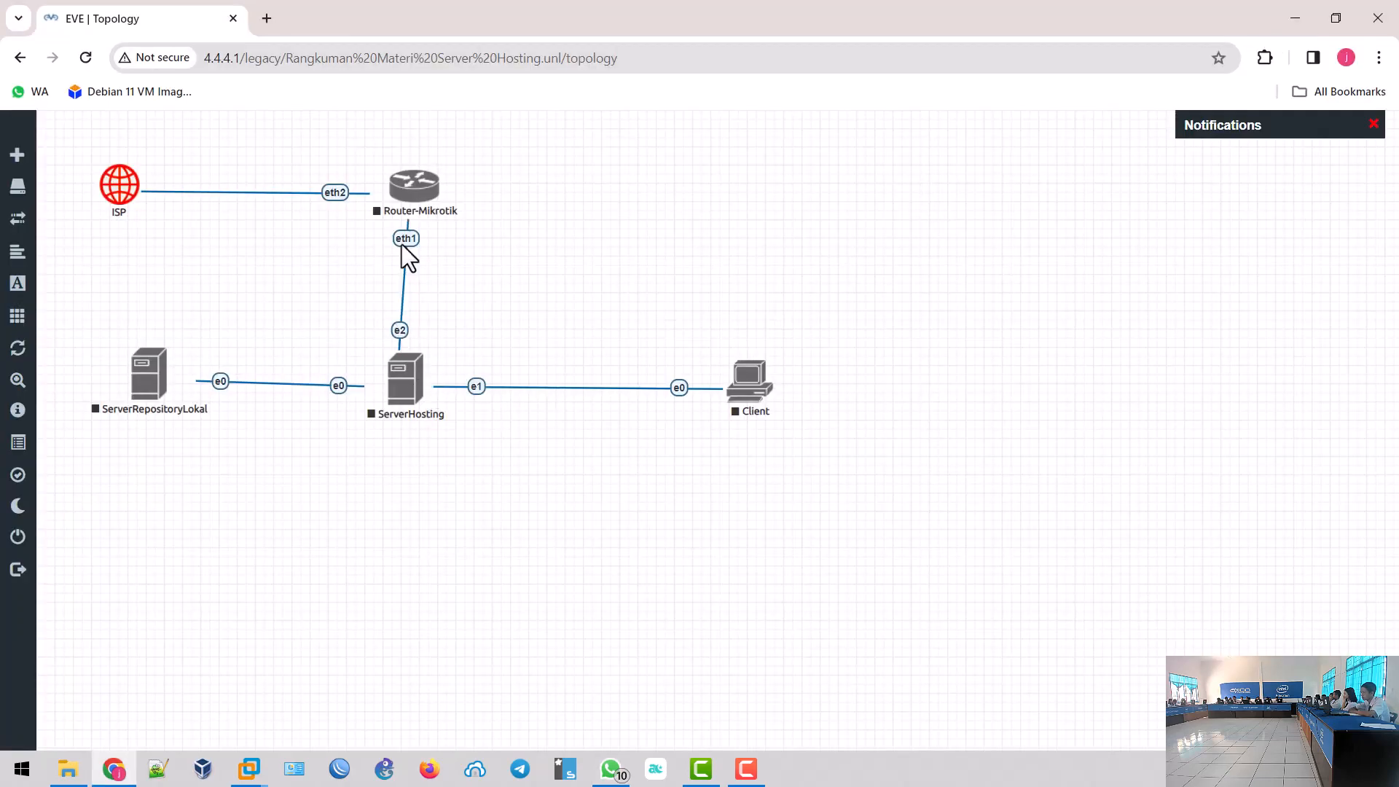
pyautogui.rightClick(419, 191)
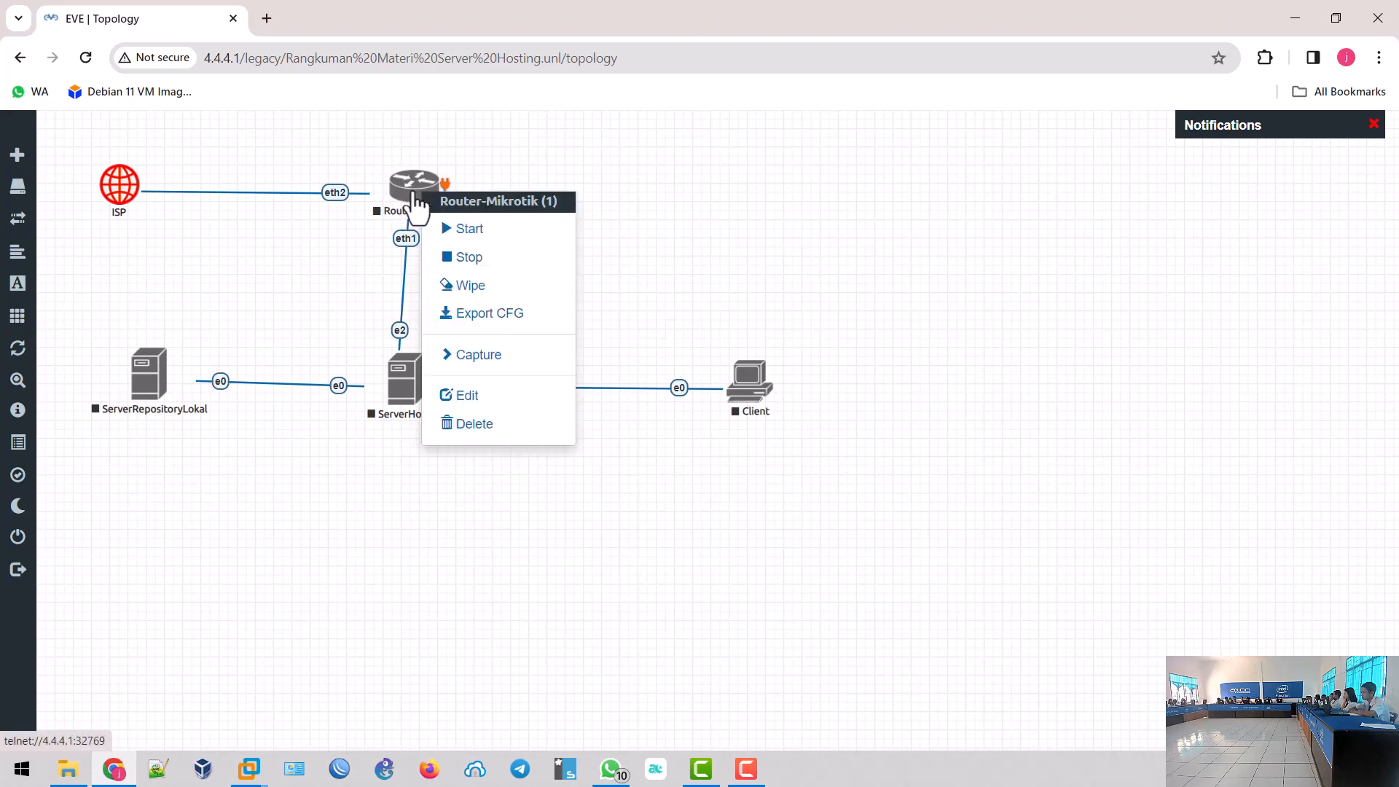
pyautogui.click(449, 232)
pyautogui.rightClick(408, 397)
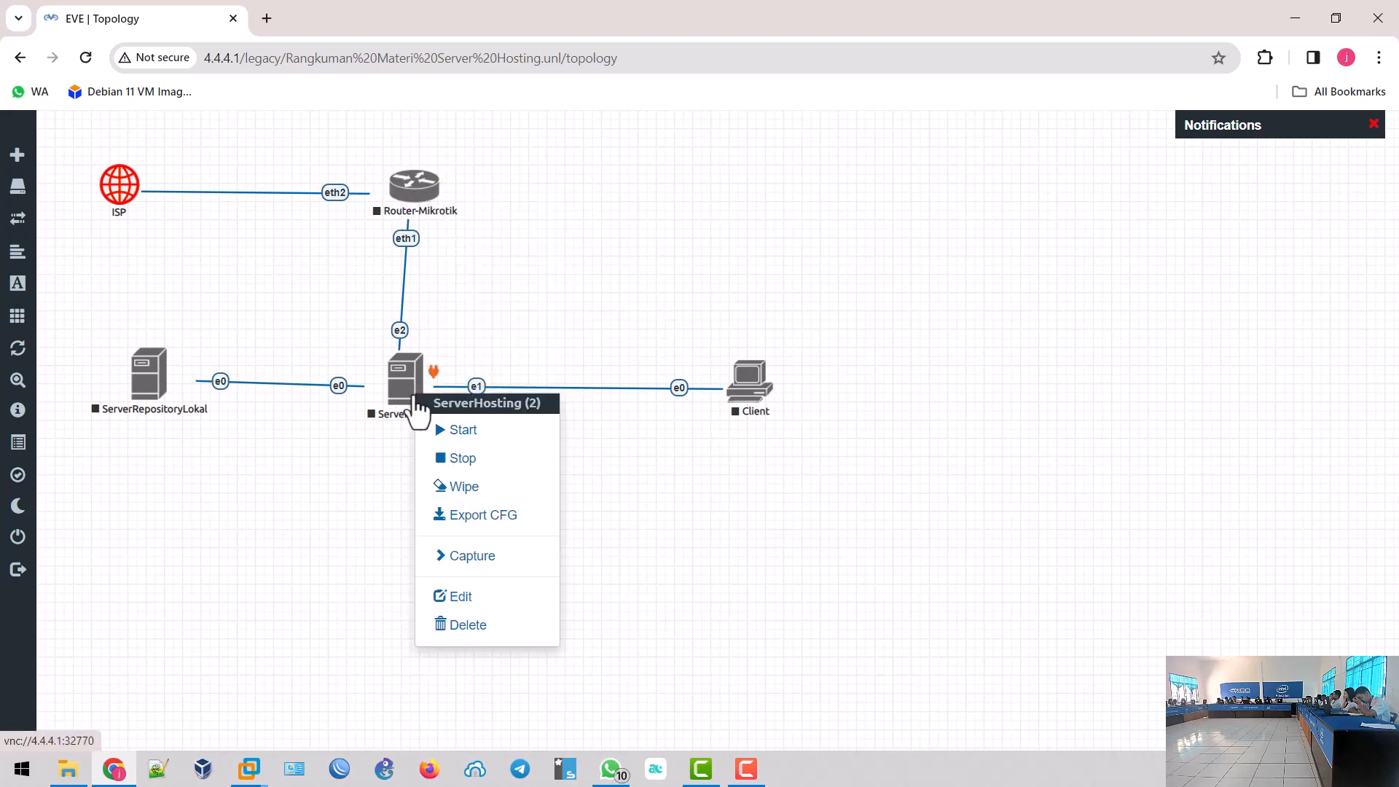
pyautogui.click(443, 431)
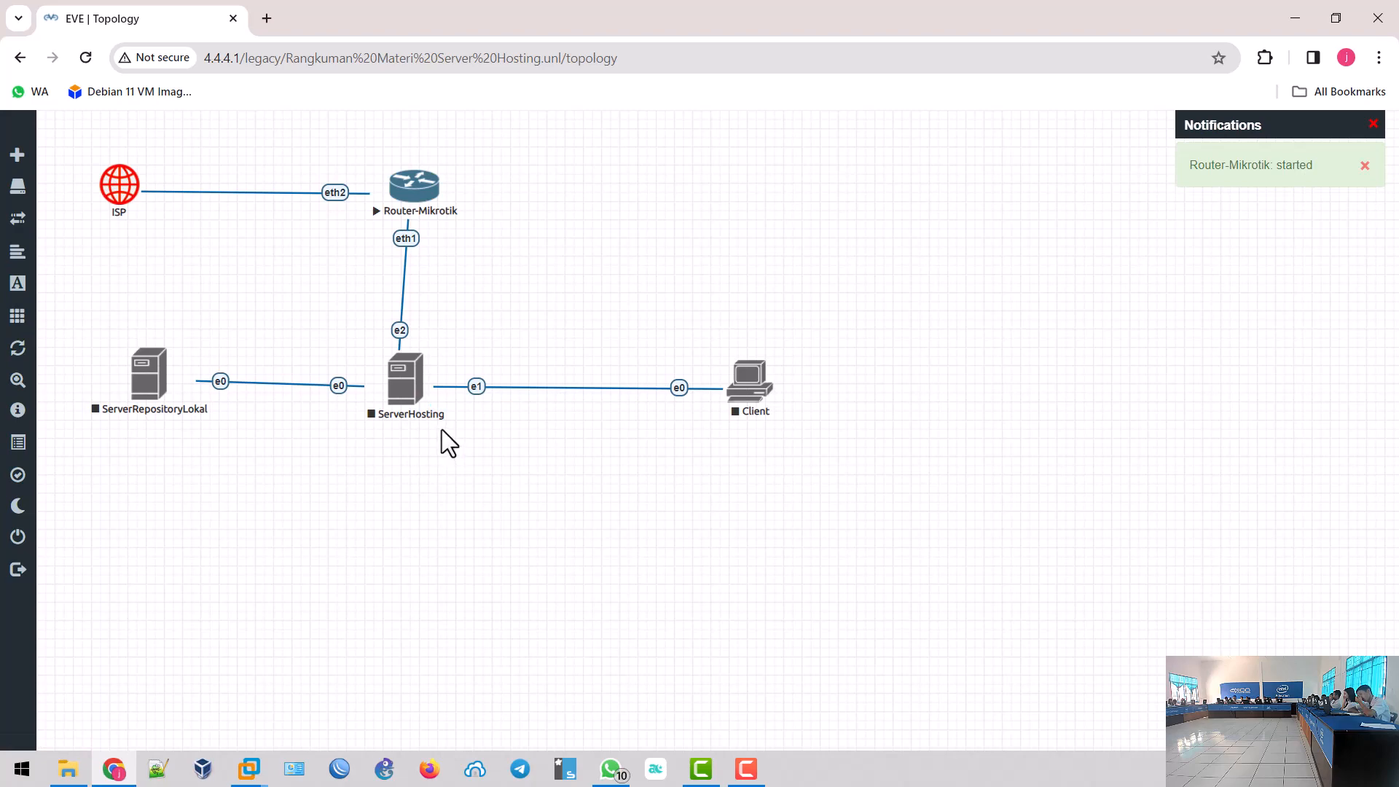
pyautogui.rightClick(145, 386)
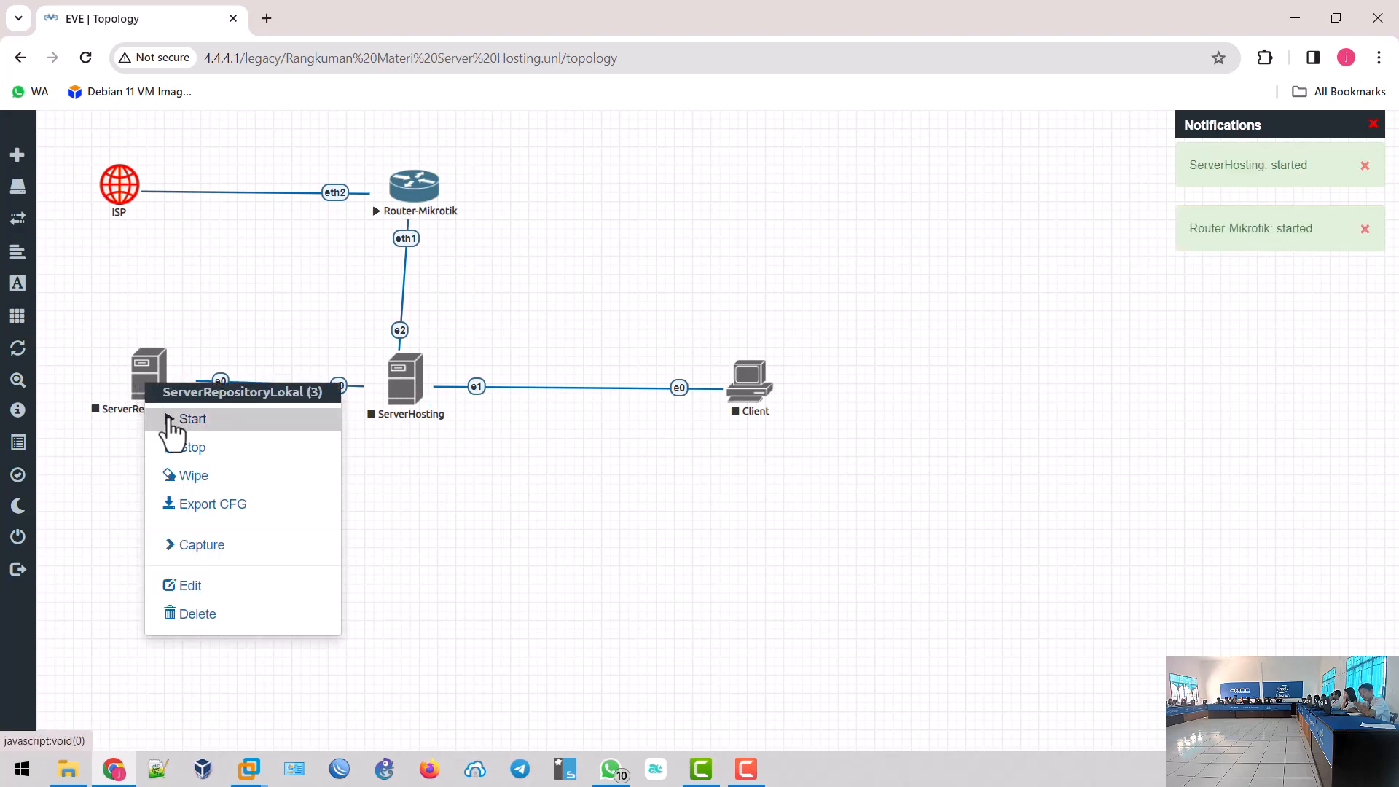
pyautogui.click(171, 421)
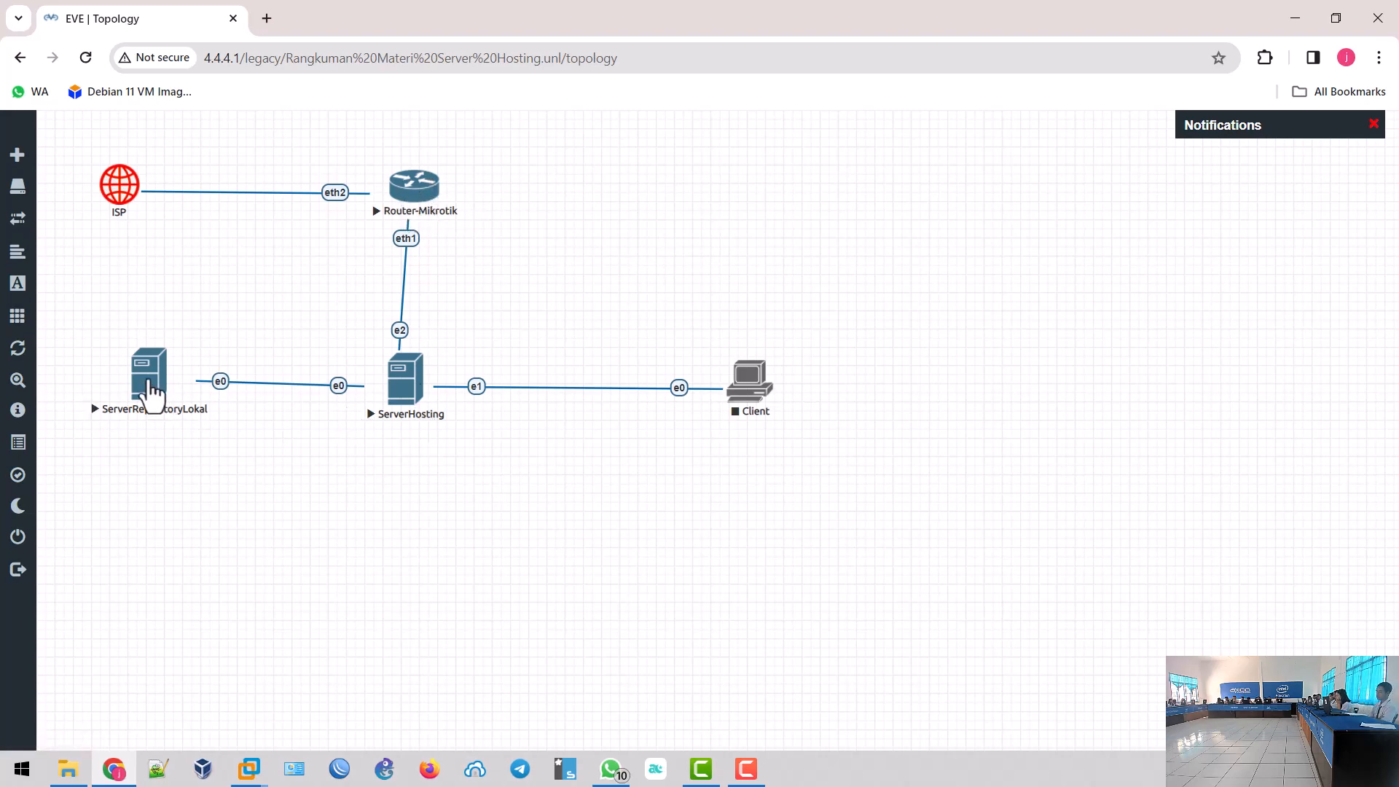
pyautogui.moveTo(151, 386); pyautogui.dragTo(158, 391)
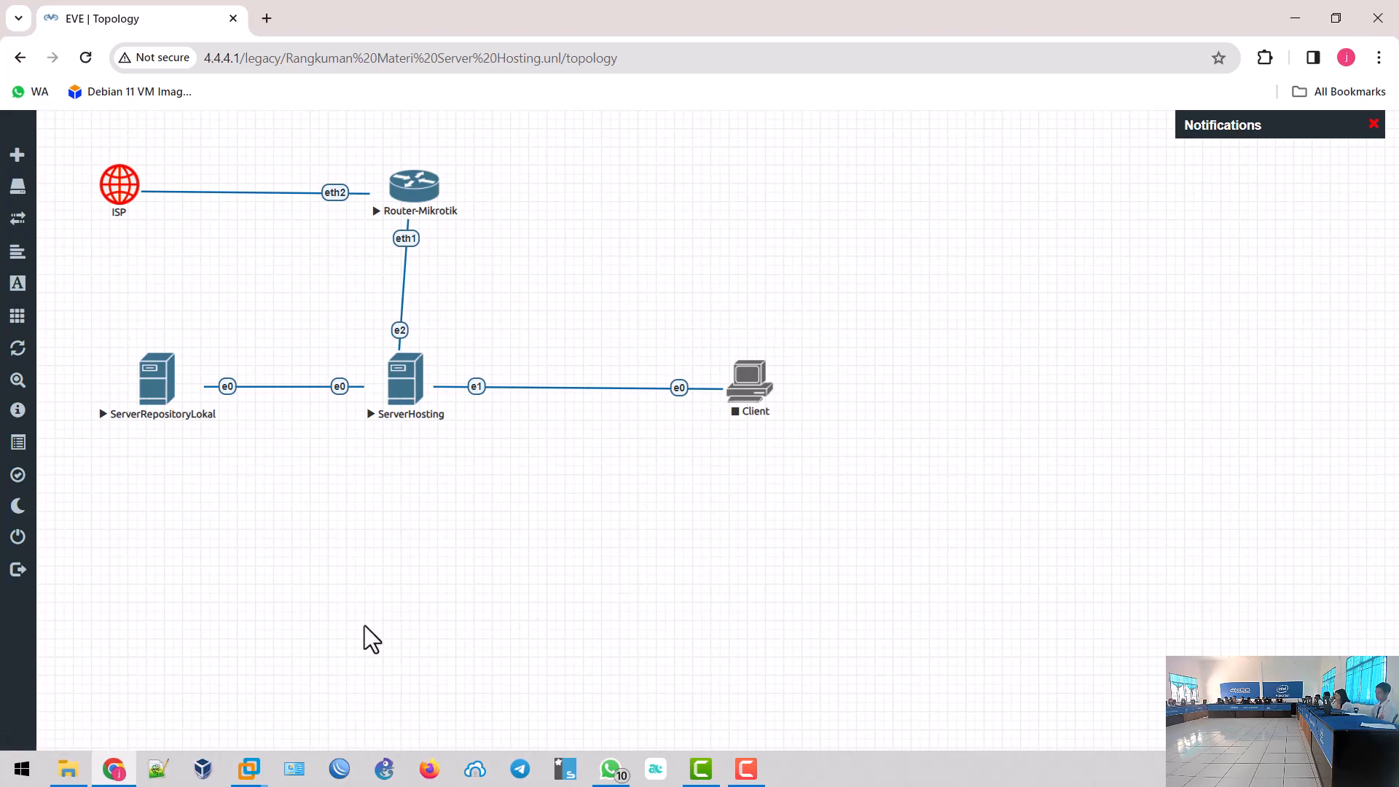
pyautogui.click(340, 772)
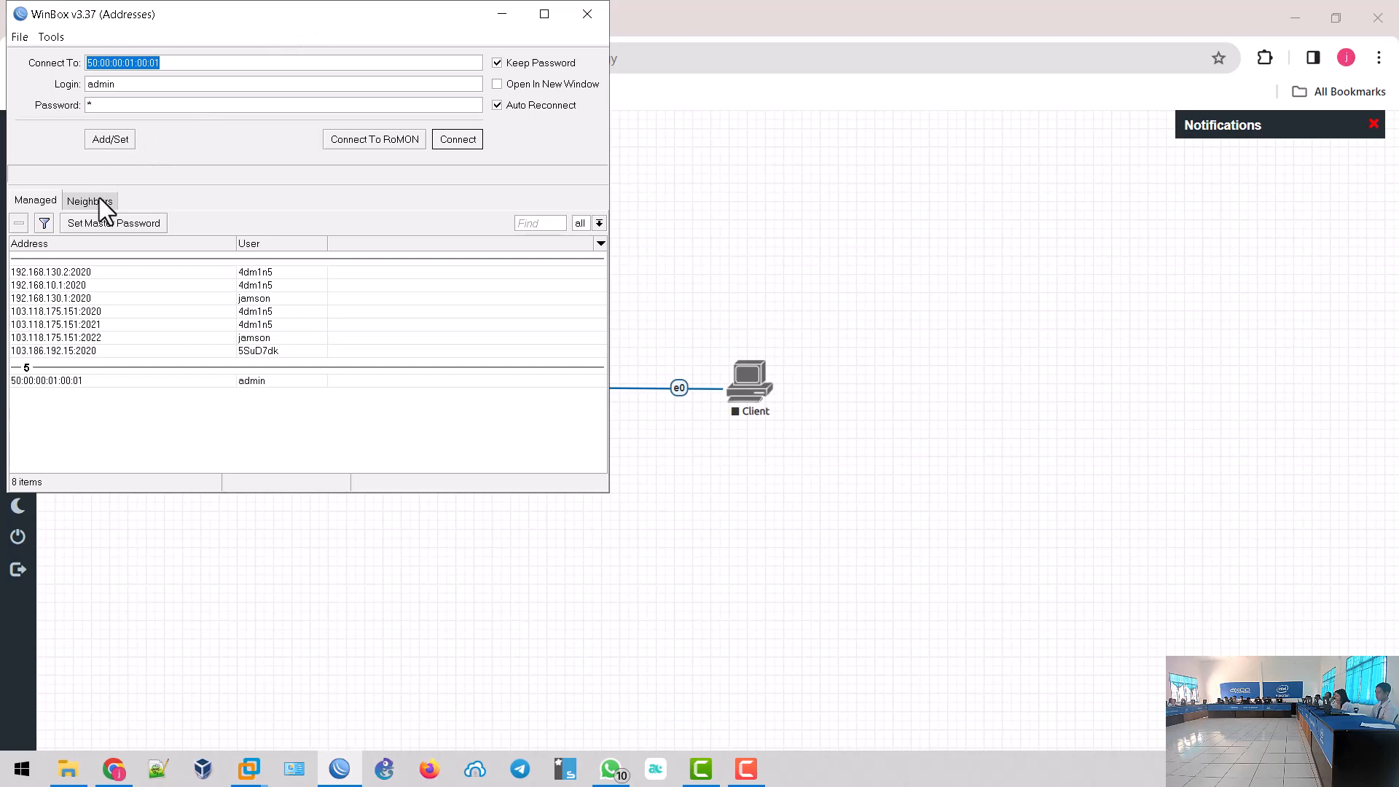
# - Connect to MikroTik router 50:00:00:01:00:01 from the Neighbors list with an empty password
pyautogui.click(99, 198)
pyautogui.moveTo(303, 14); pyautogui.dragTo(1089, 43)
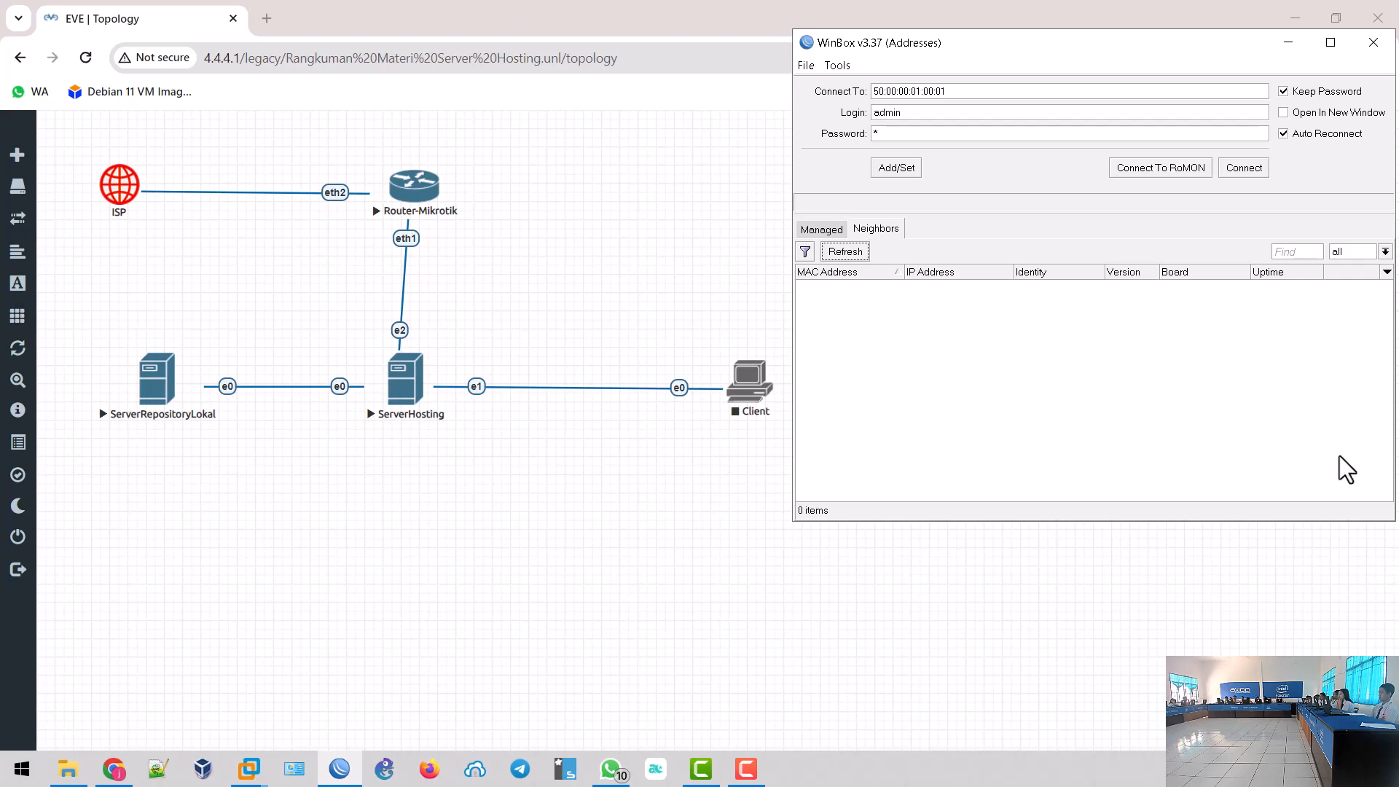
pyautogui.moveTo(1081, 49); pyautogui.dragTo(996, 58)
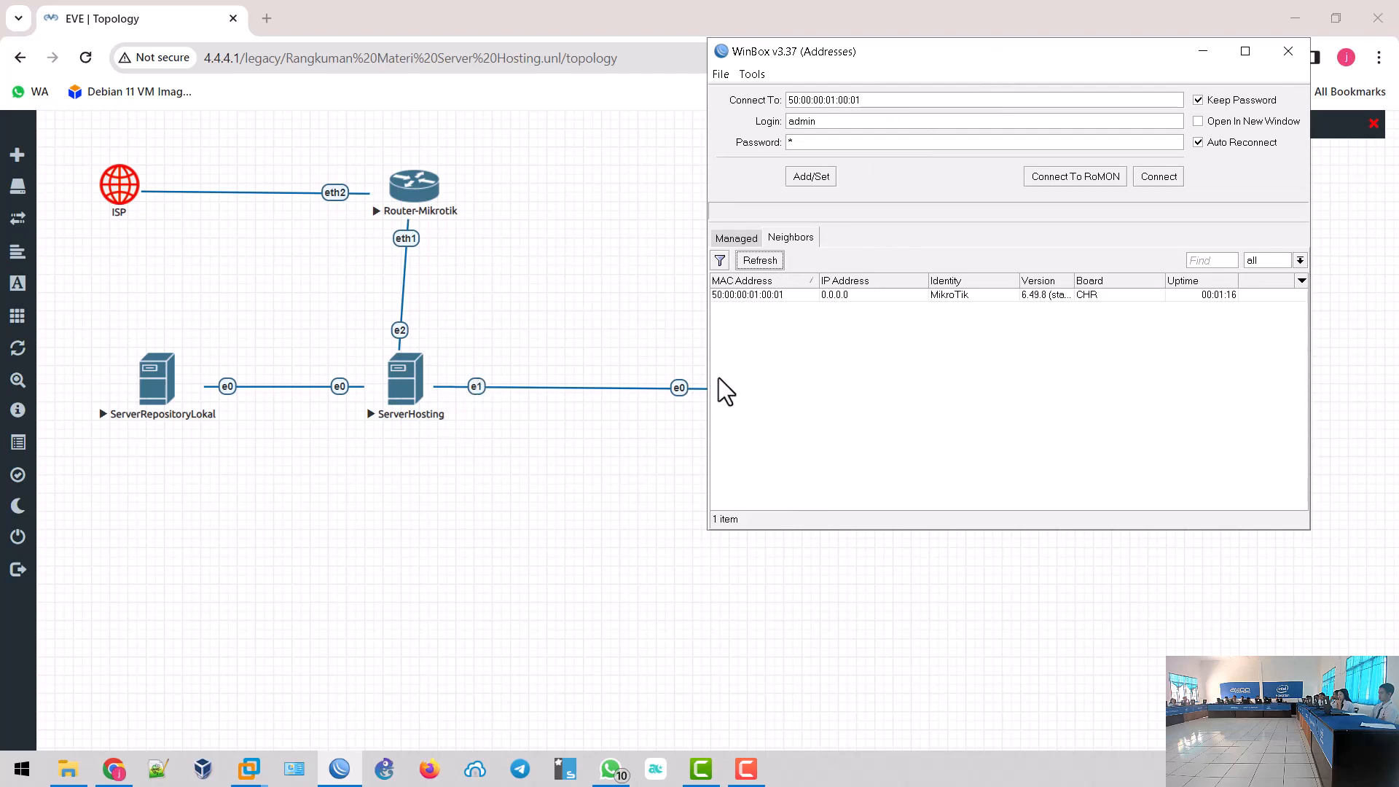
pyautogui.click(746, 294)
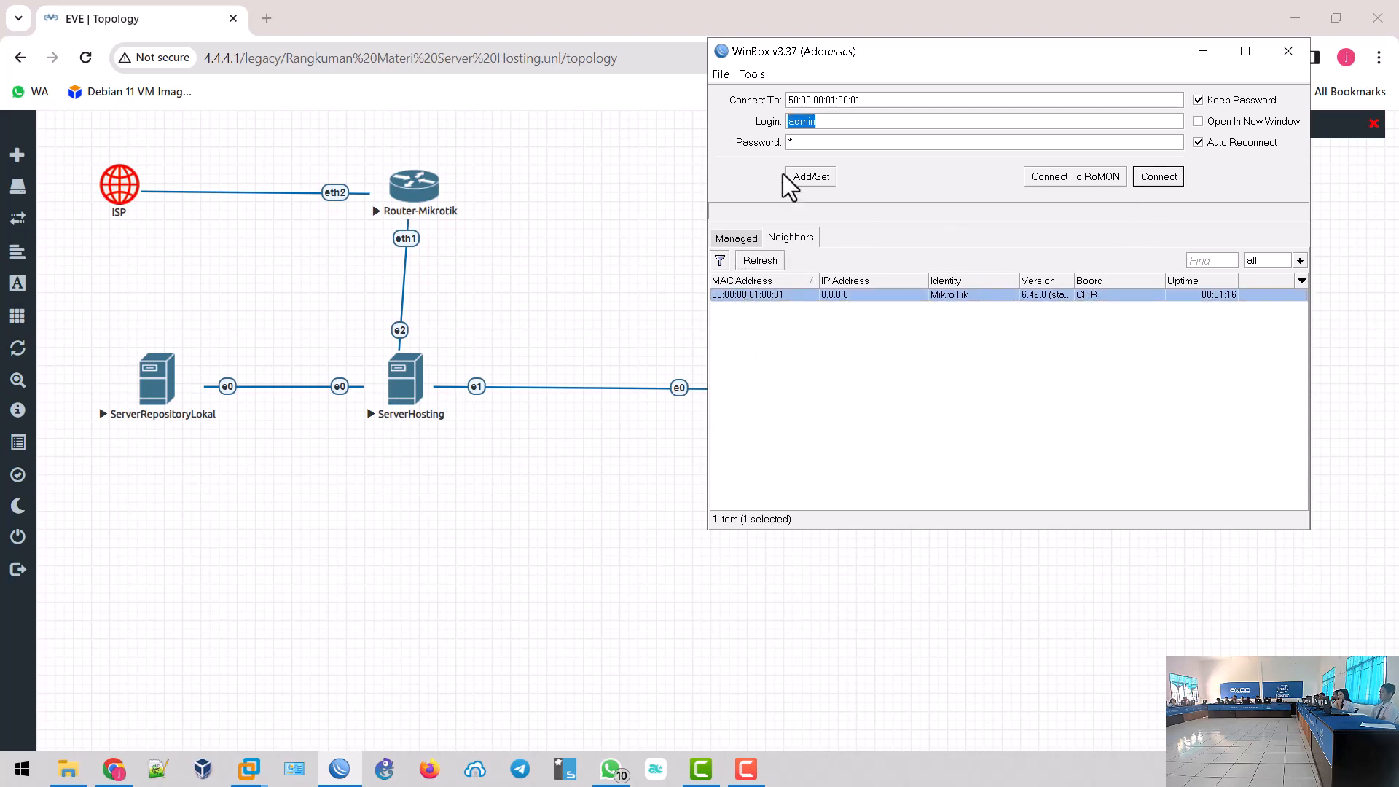
pyautogui.press('Tab')
pyautogui.press('BackSpace')
pyautogui.click(1172, 177)
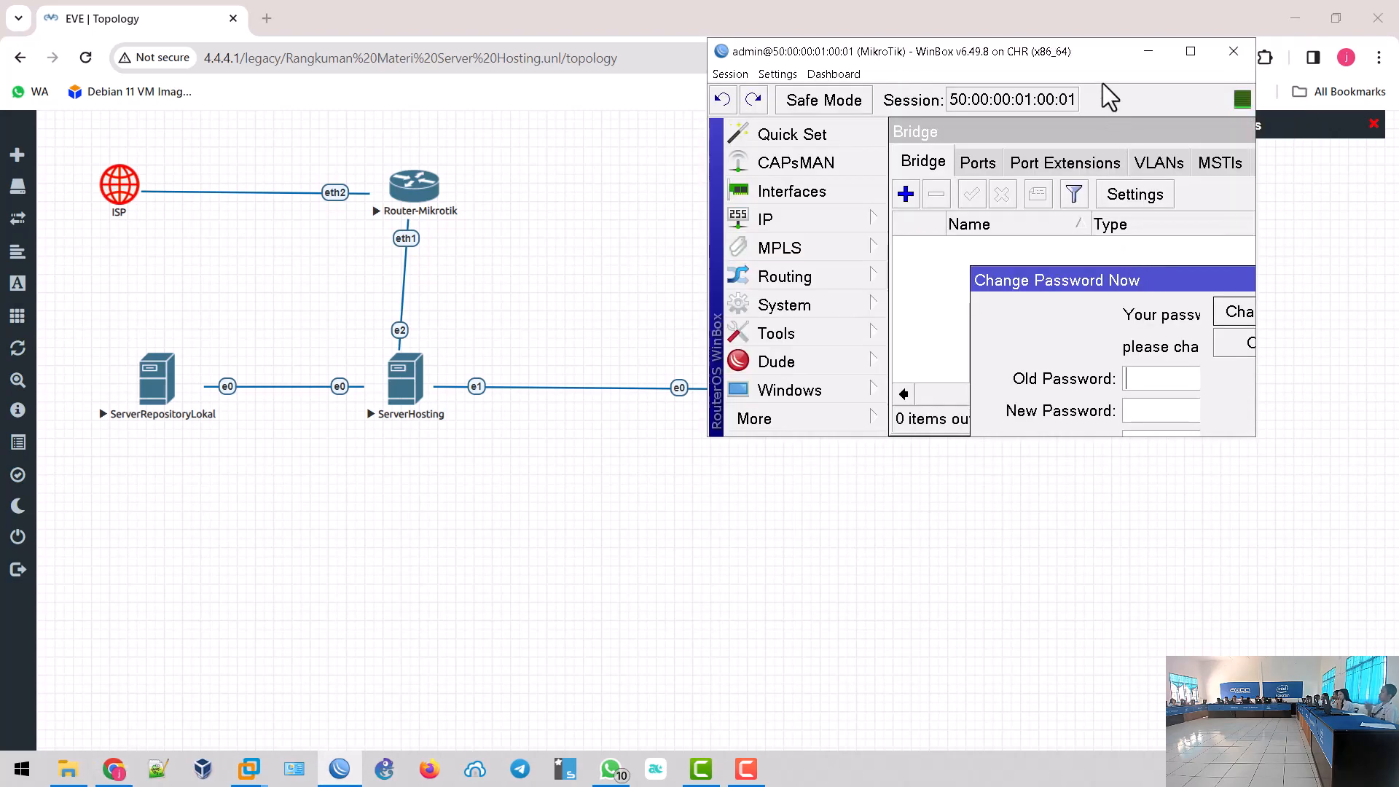
# - Maximize WinBox, skip the expired-password change and close the open Bridge and Address windows
pyautogui.click(1197, 59)
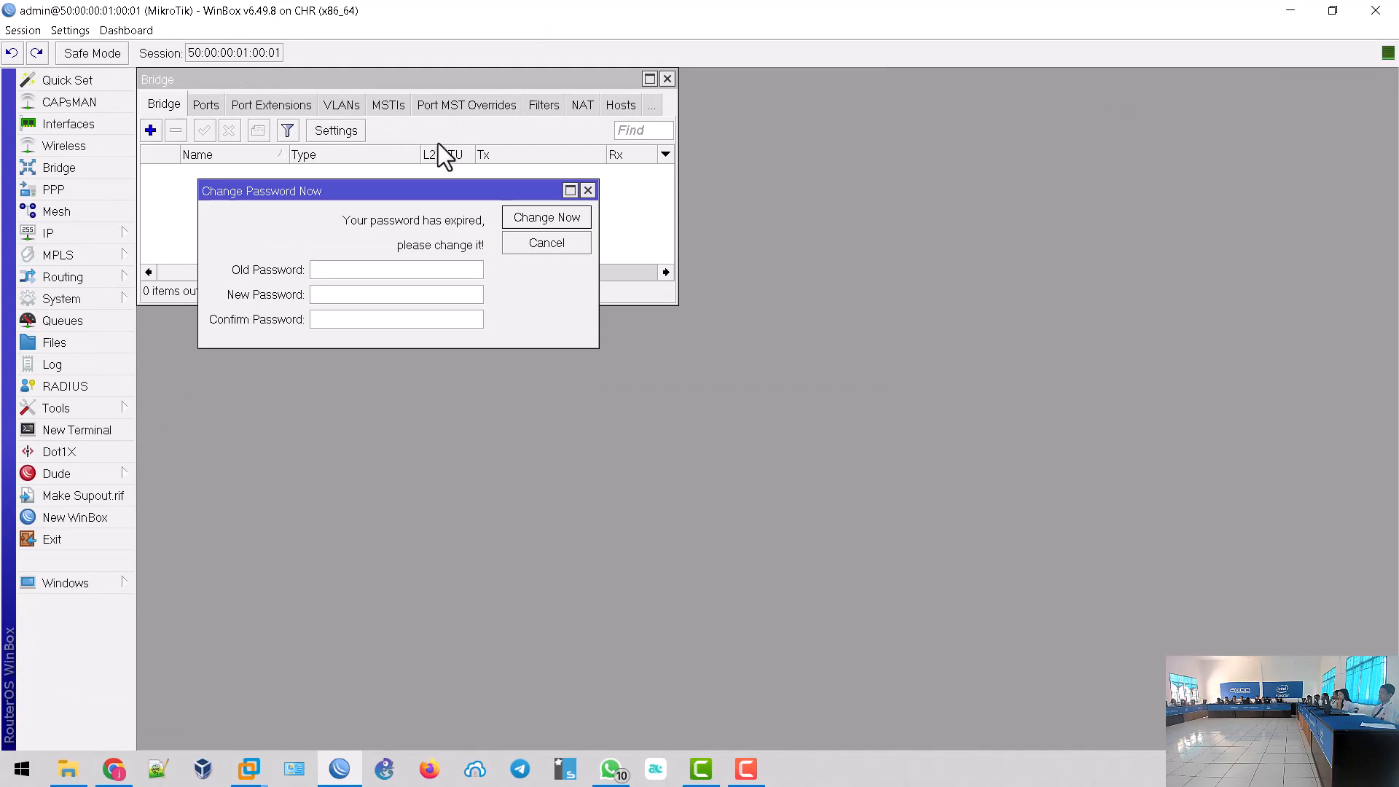
pyautogui.click(549, 248)
pyautogui.click(669, 83)
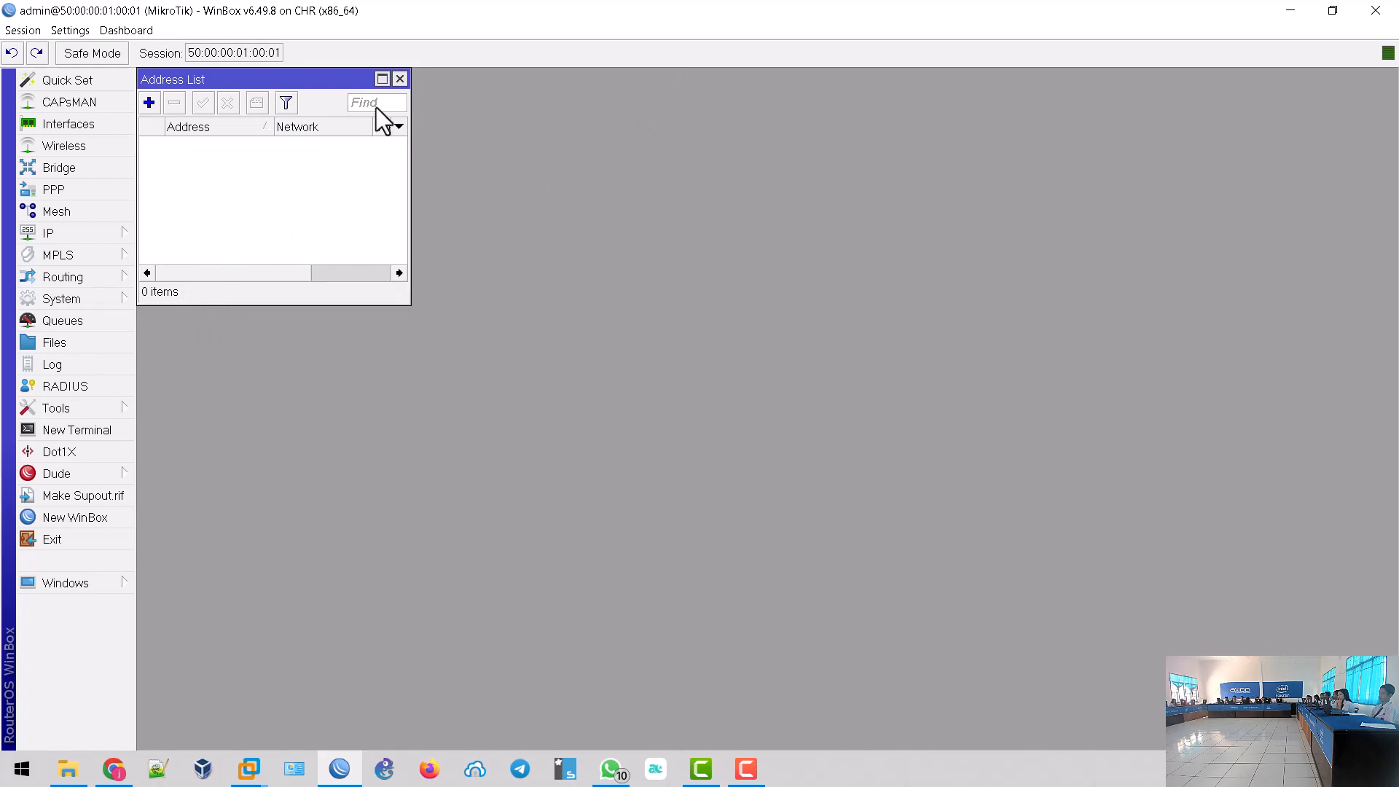
pyautogui.click(400, 78)
# - Open IP > Addresses, shrink the interface and enlarge the still-empty Address List
pyautogui.click(82, 238)
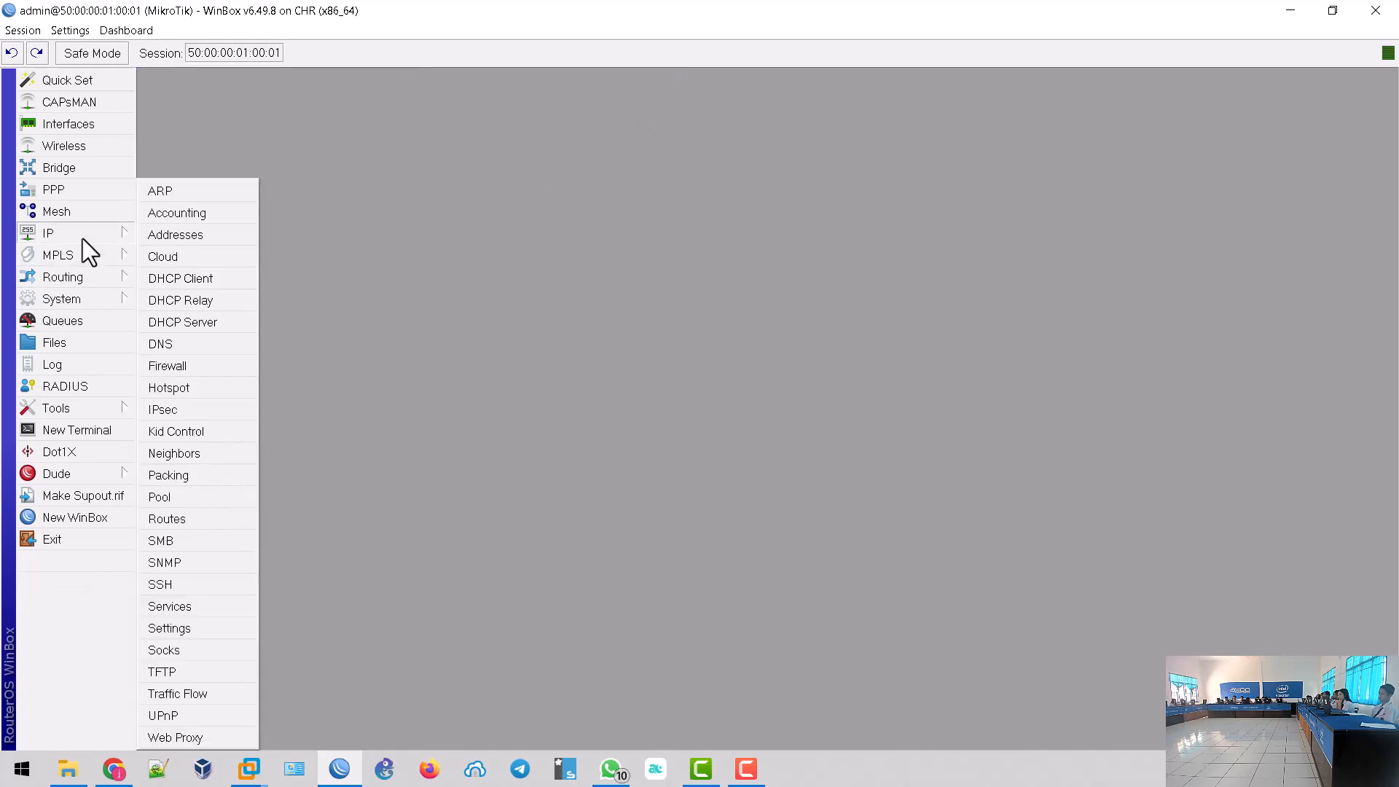
pyautogui.click(198, 236)
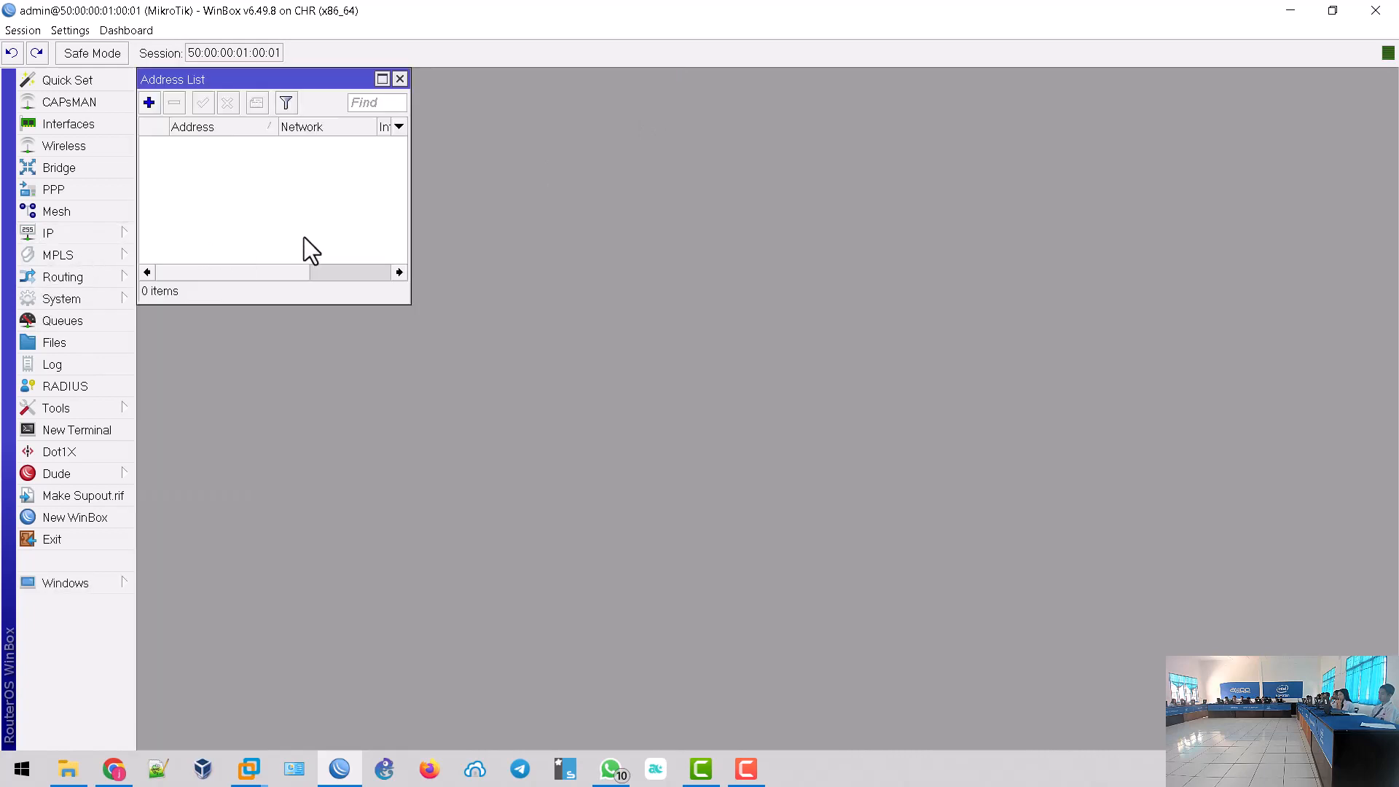
pyautogui.hotkey('ctrl', '-')
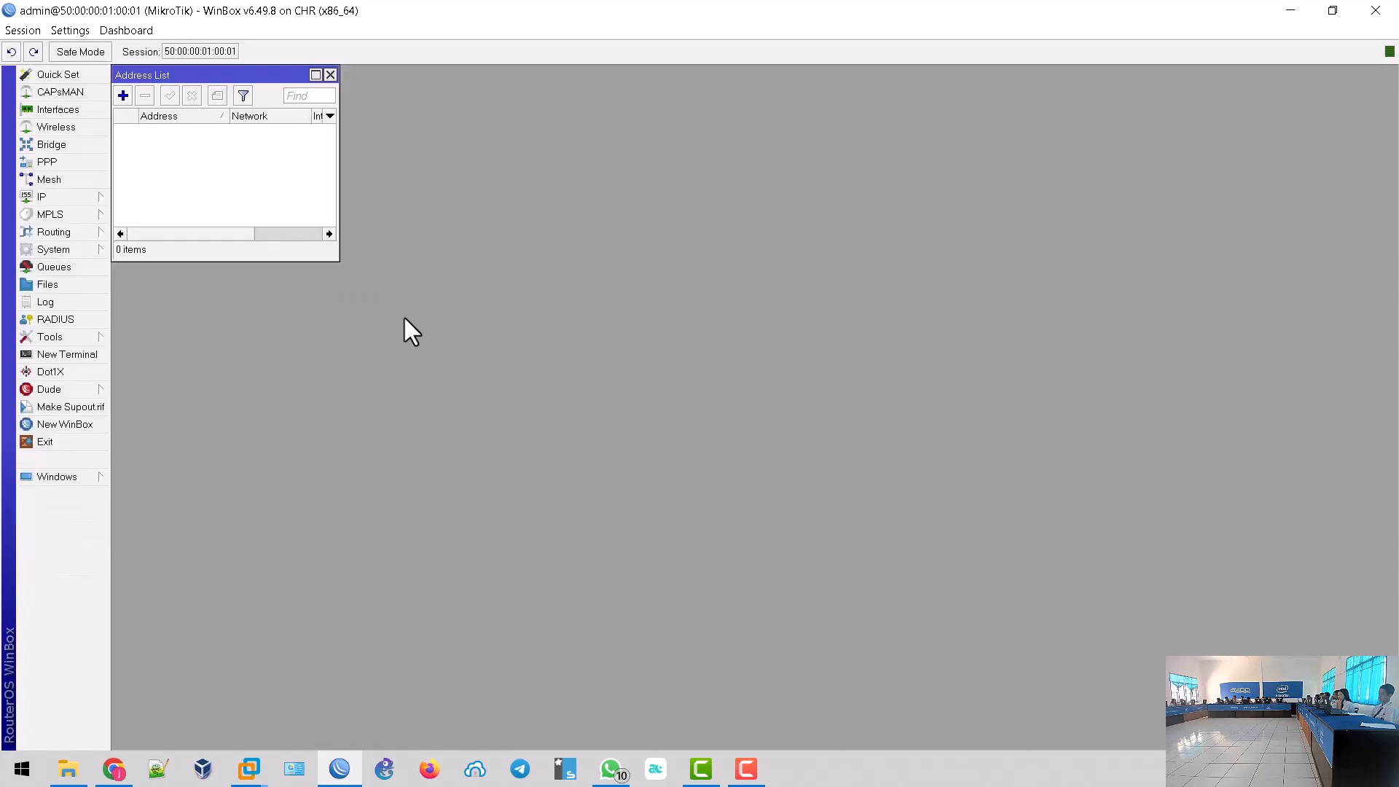
pyautogui.moveTo(335, 260); pyautogui.dragTo(674, 403)
pyautogui.moveTo(353, 81); pyautogui.dragTo(529, 161)
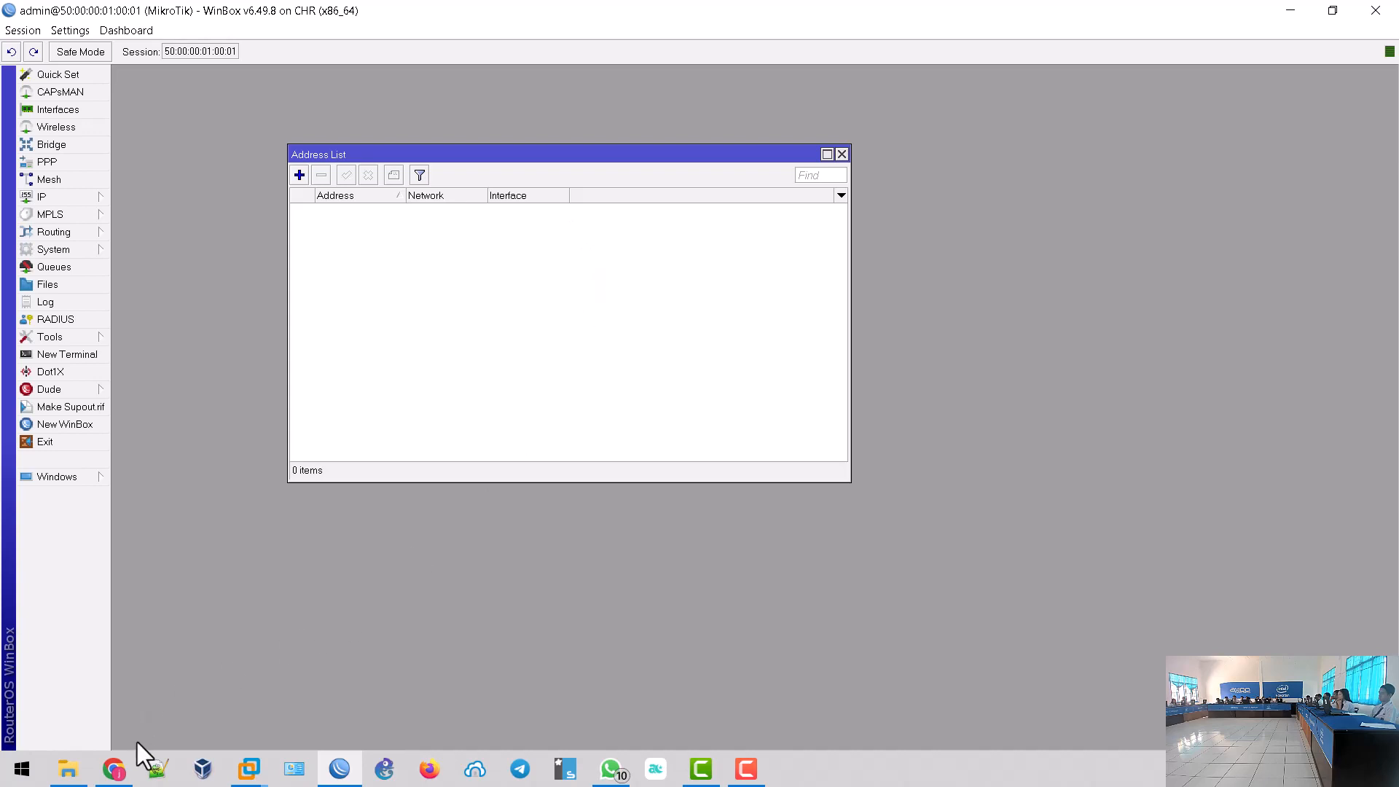
# - Glance at the EVE topology in the browser, then return to WinBox's IP menu
pyautogui.click(118, 769)
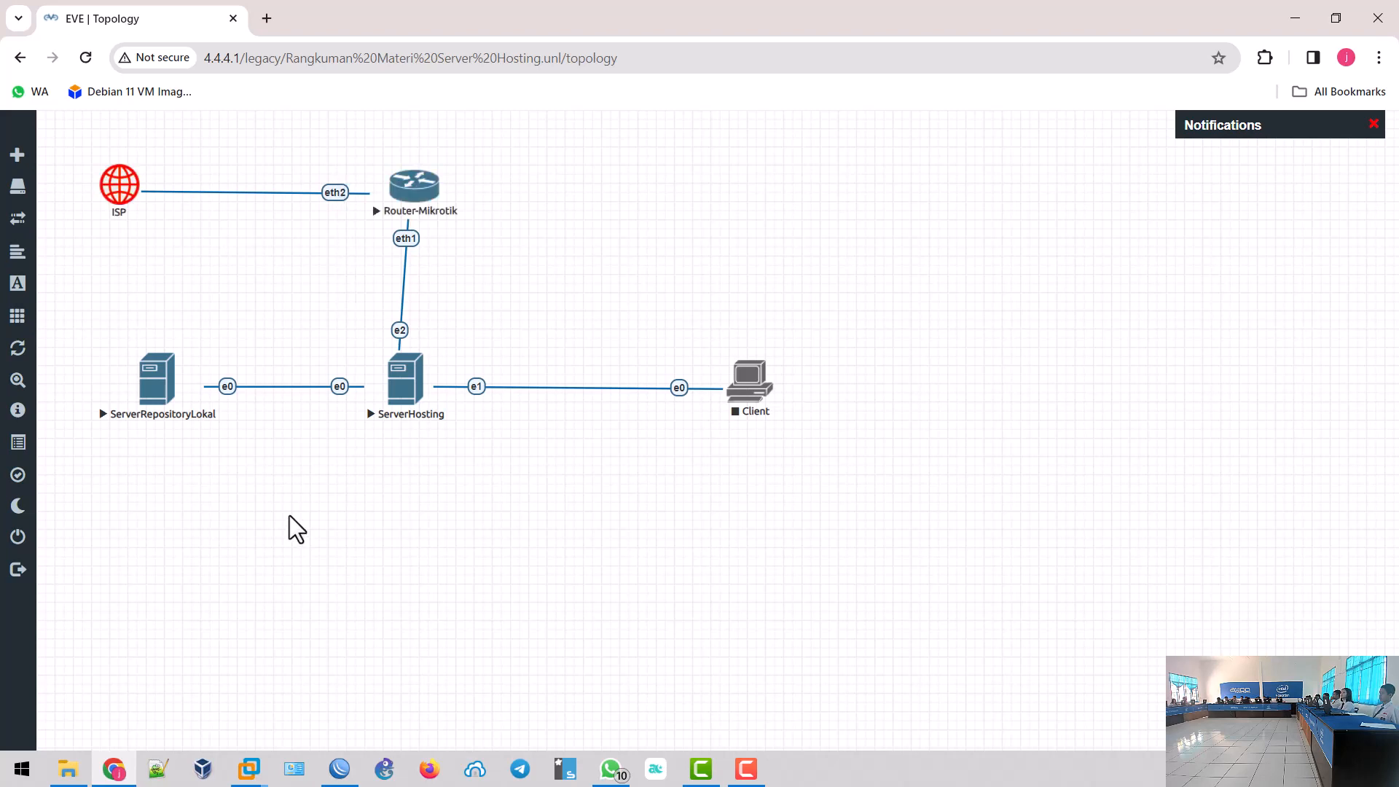
pyautogui.click(339, 769)
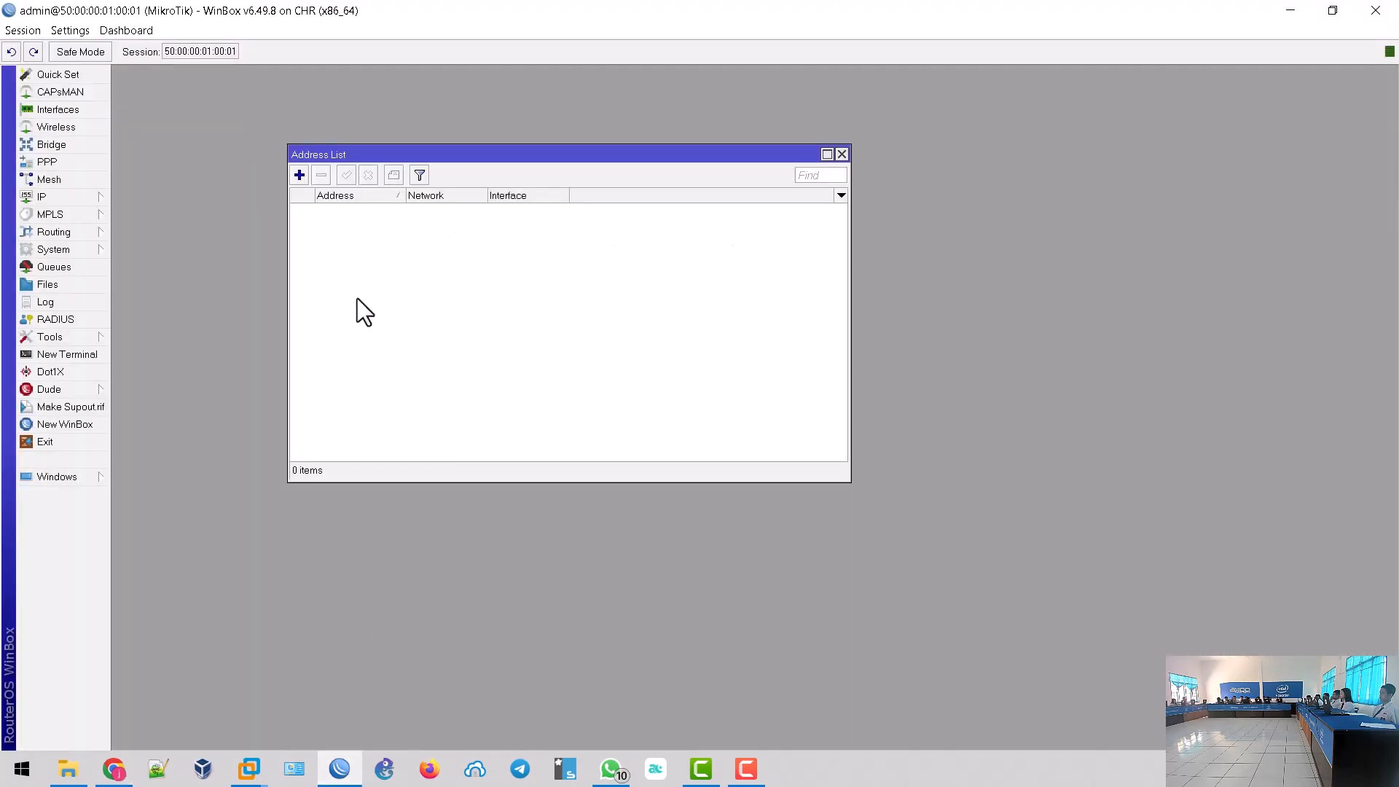
pyautogui.click(89, 200)
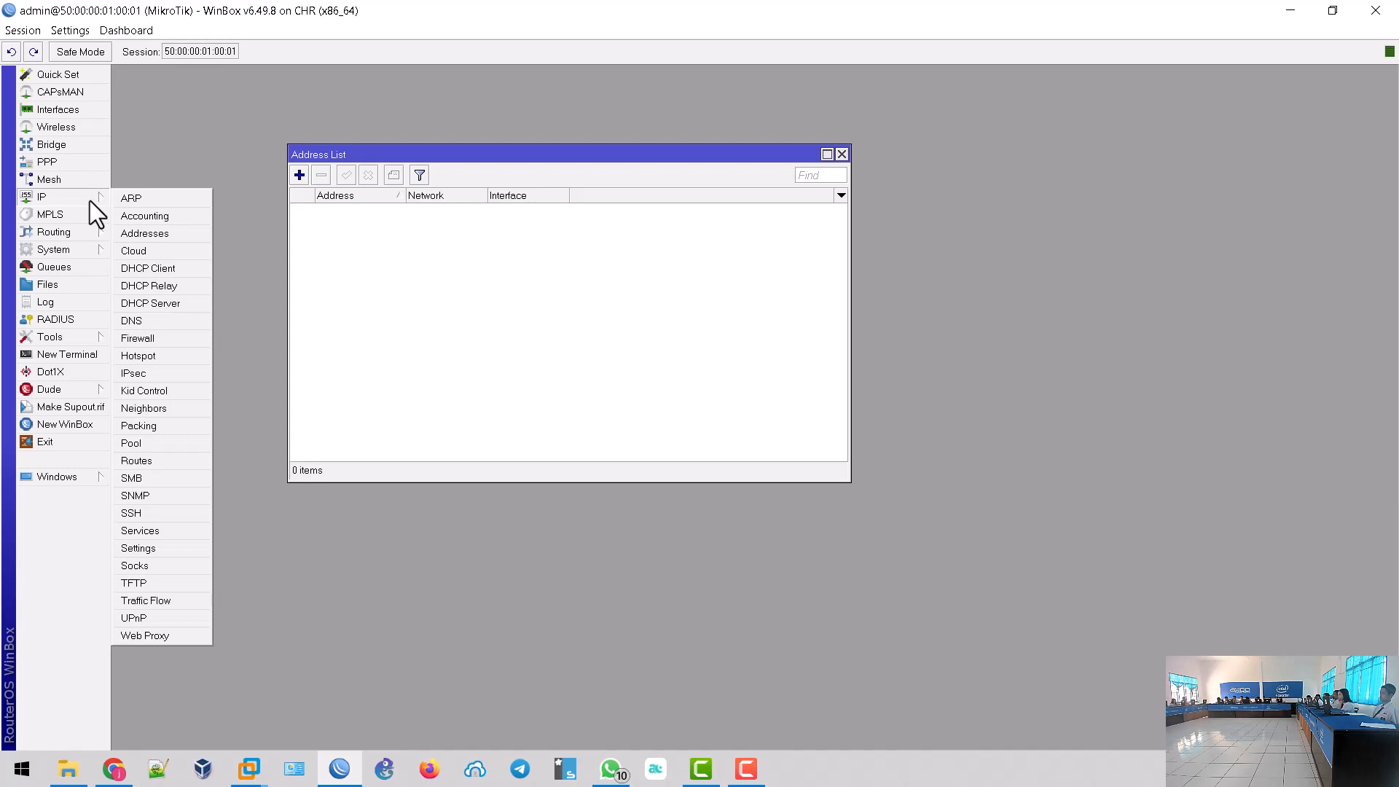
# - Move the DHCP client from ether1 to ether2 and save the change
pyautogui.click(152, 268)
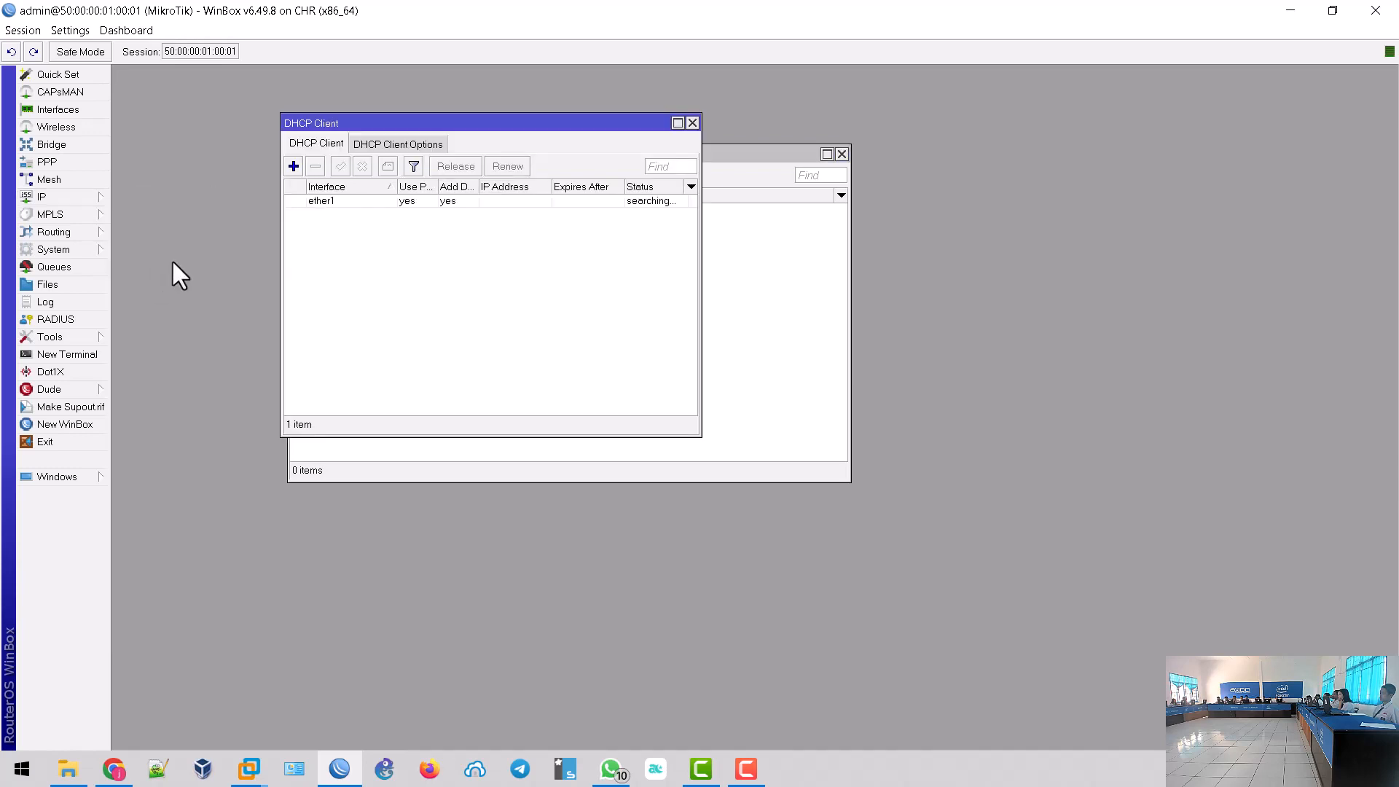
pyautogui.doubleClick(339, 204)
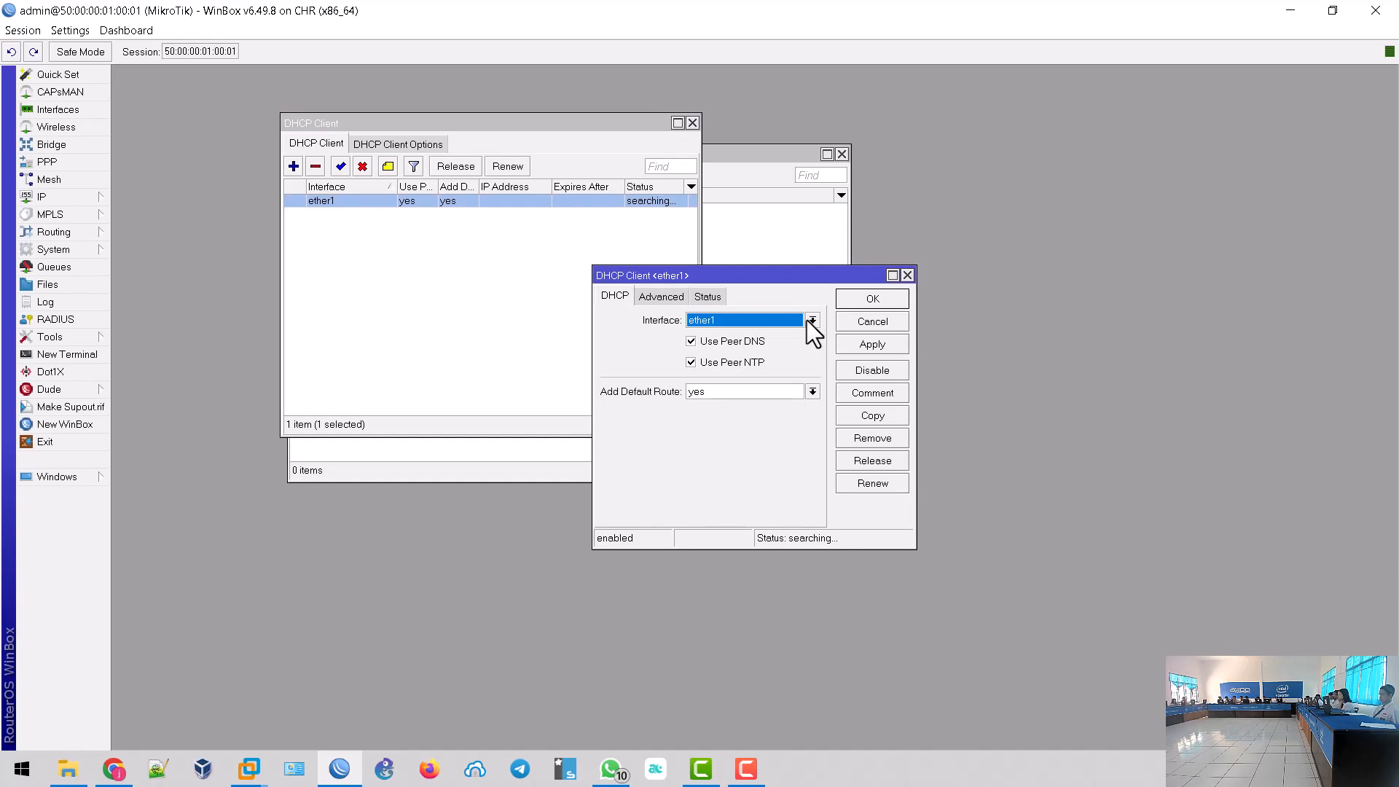
pyautogui.click(809, 321)
pyautogui.click(782, 348)
pyautogui.click(867, 346)
pyautogui.click(862, 300)
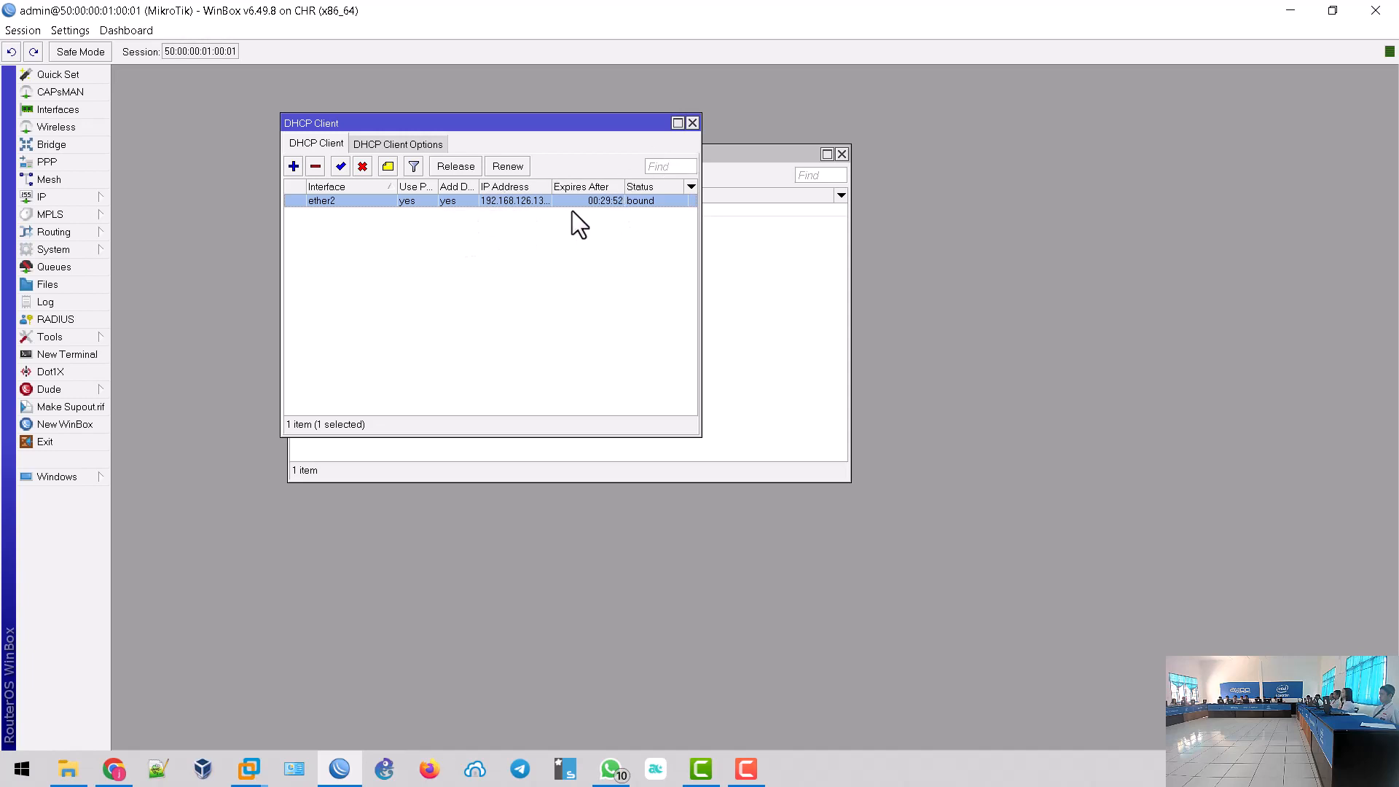
# - Check the Address List for the dynamic 192.168.126.x address, then switch to the browser
pyautogui.click(781, 261)
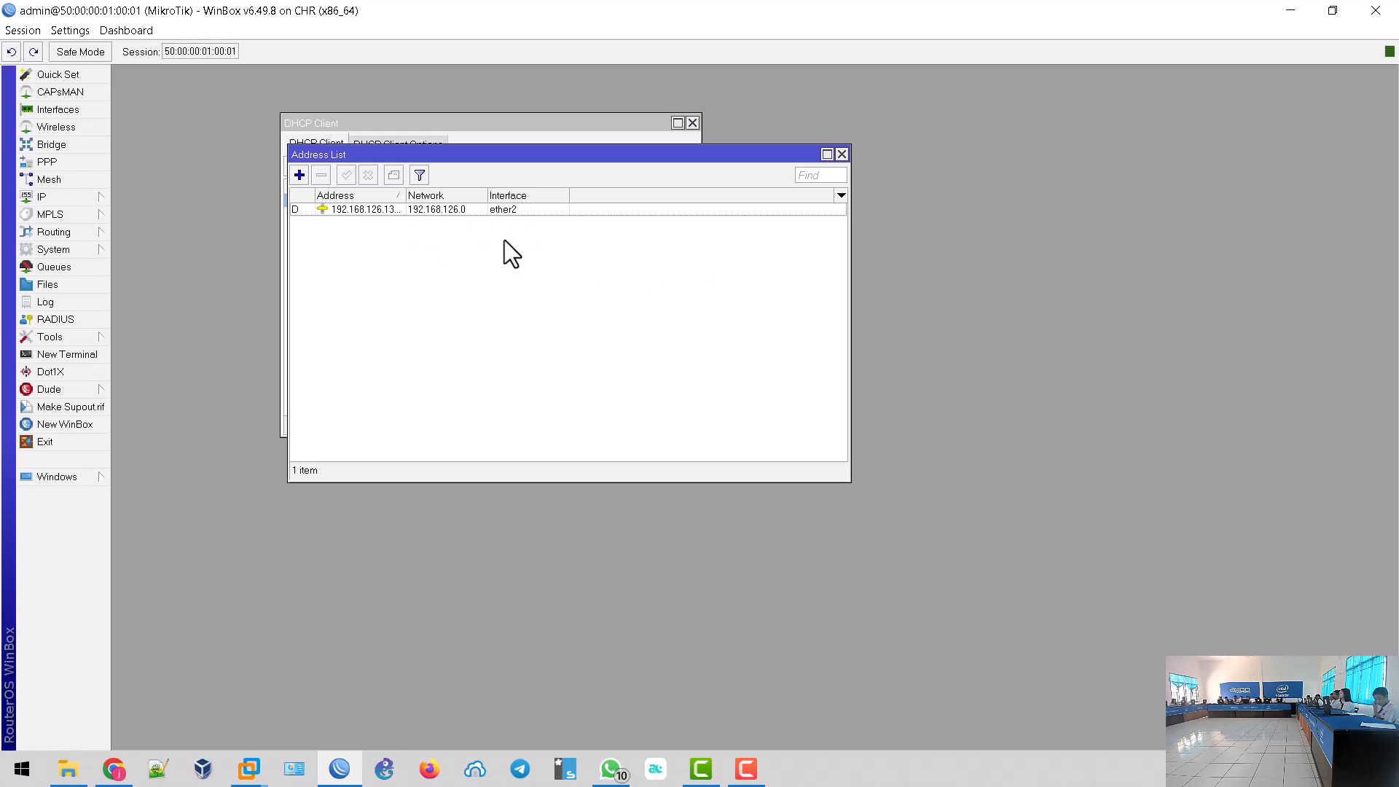
pyautogui.click(74, 199)
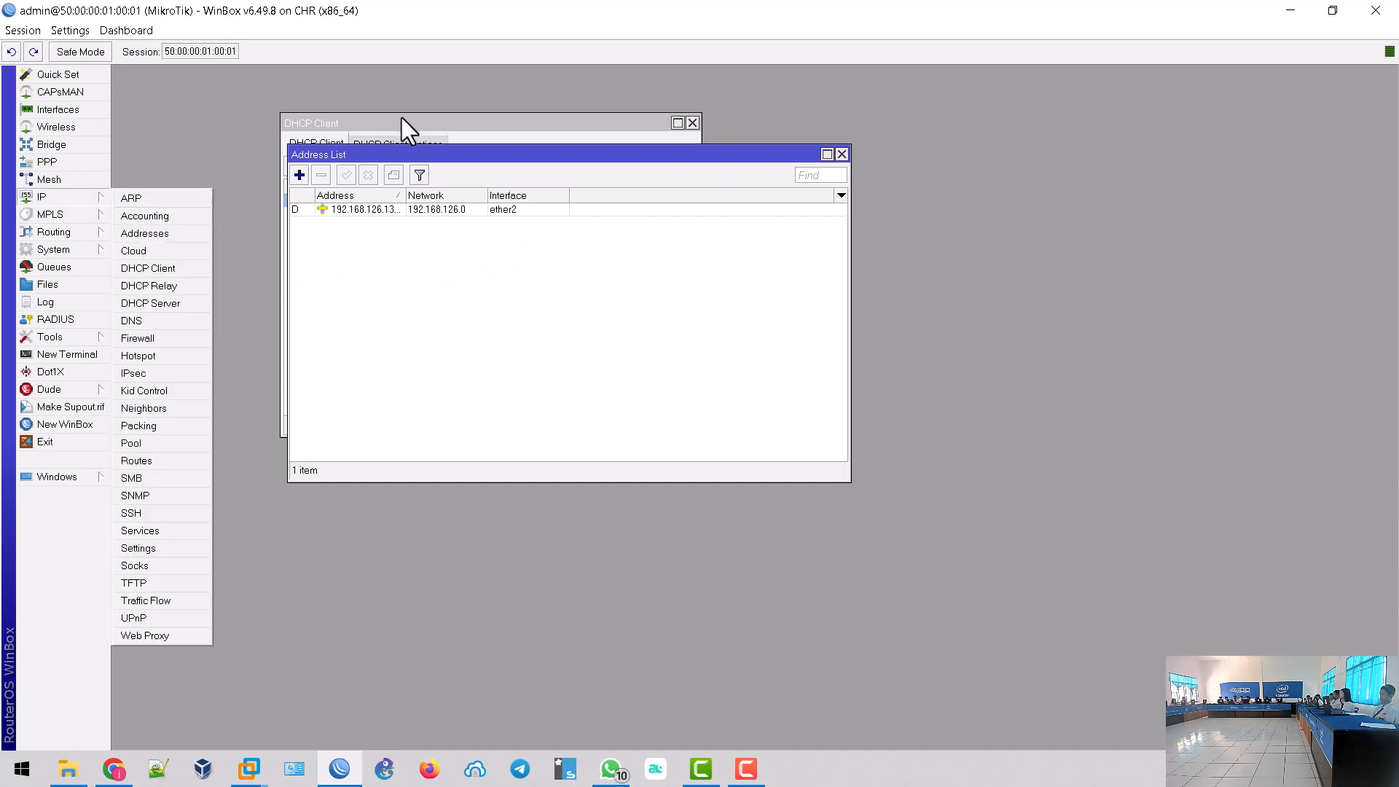
pyautogui.click(503, 155)
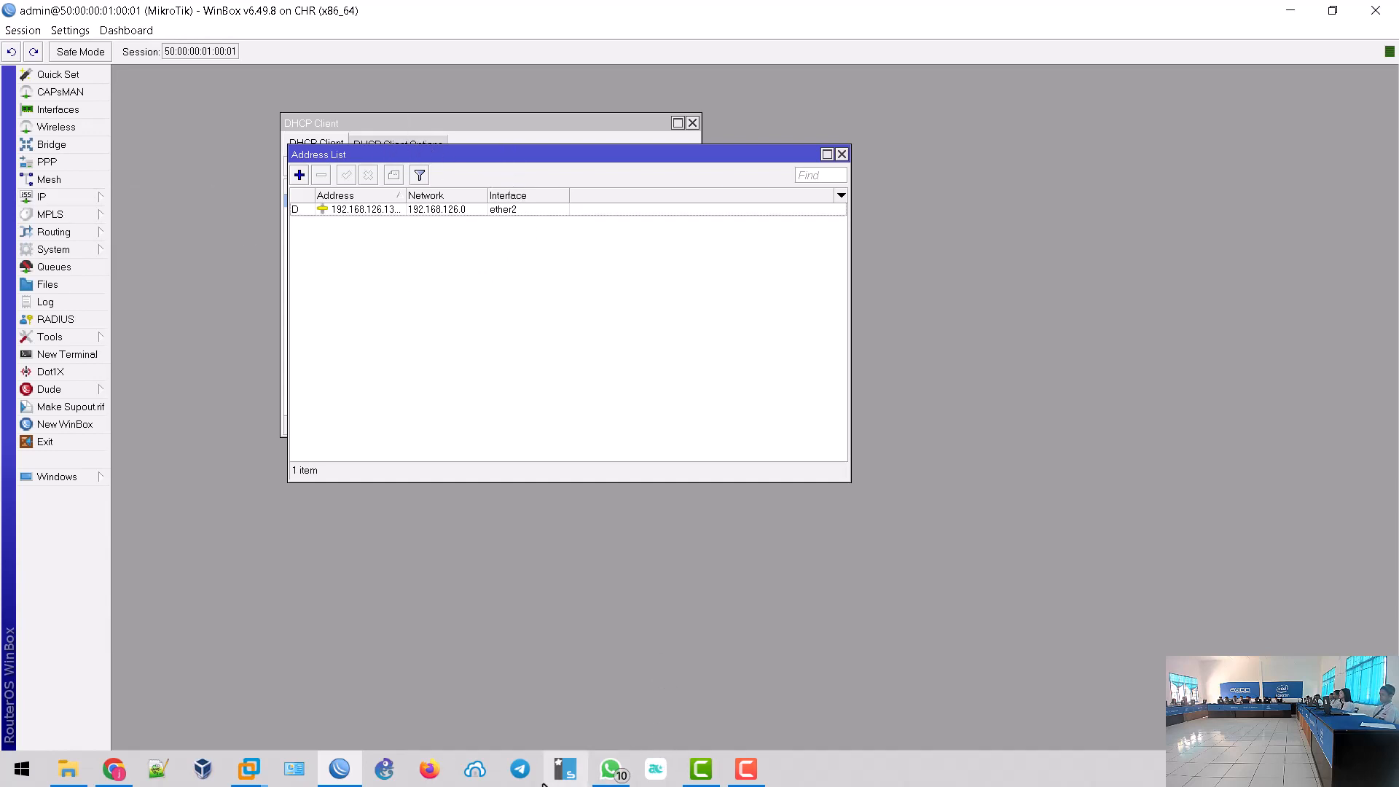
pyautogui.click(126, 769)
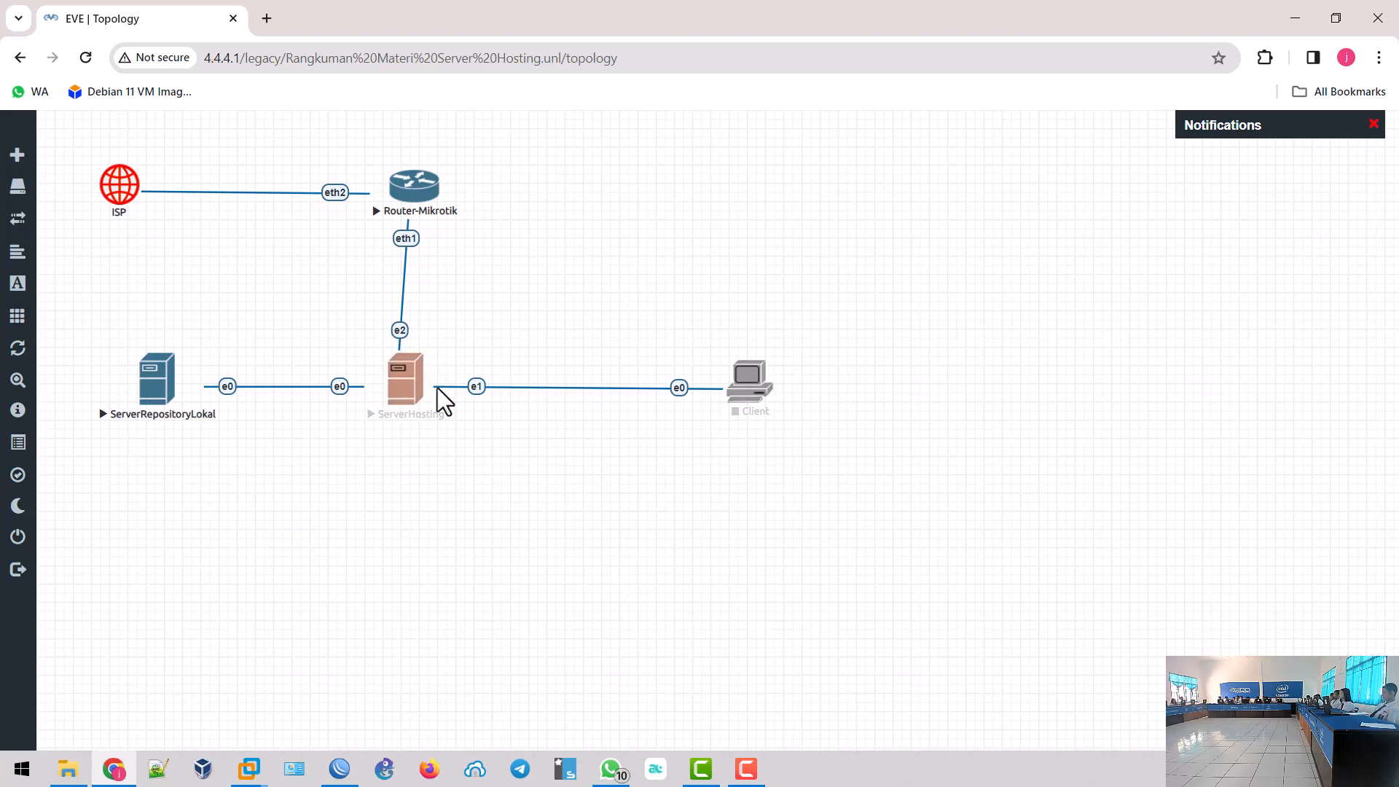
# - View the exam topology image in WhatsApp, then return to WinBox via the EVE page
pyautogui.click(612, 769)
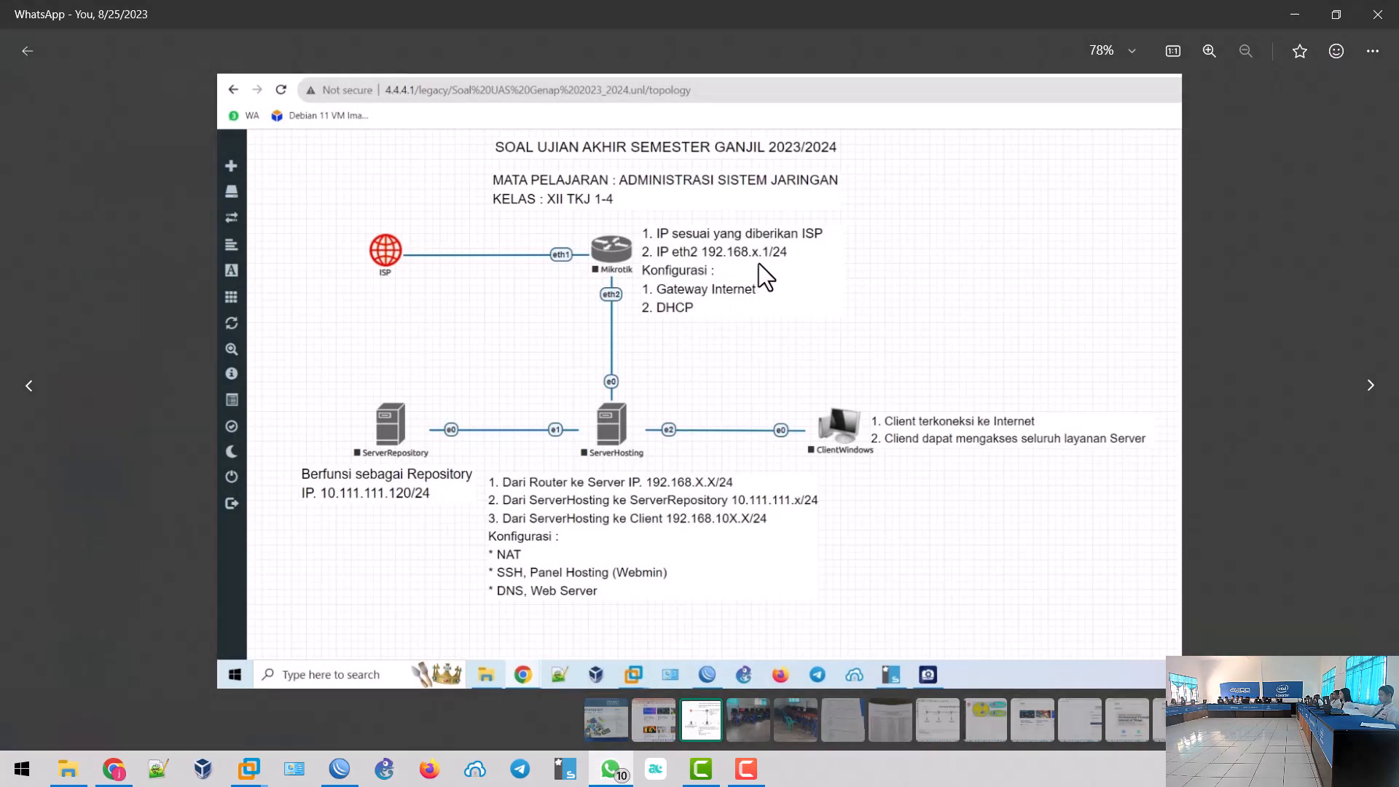
pyautogui.click(113, 768)
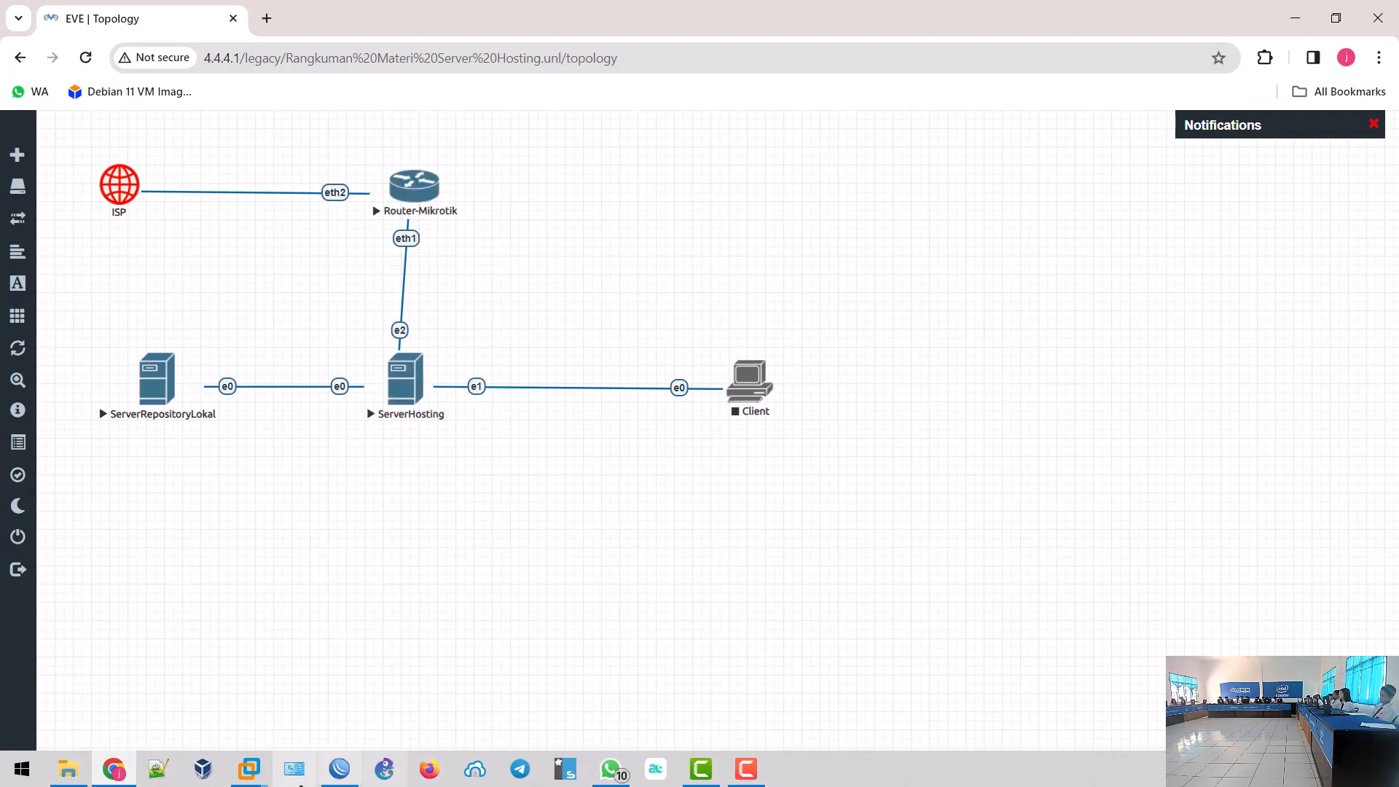
pyautogui.click(340, 768)
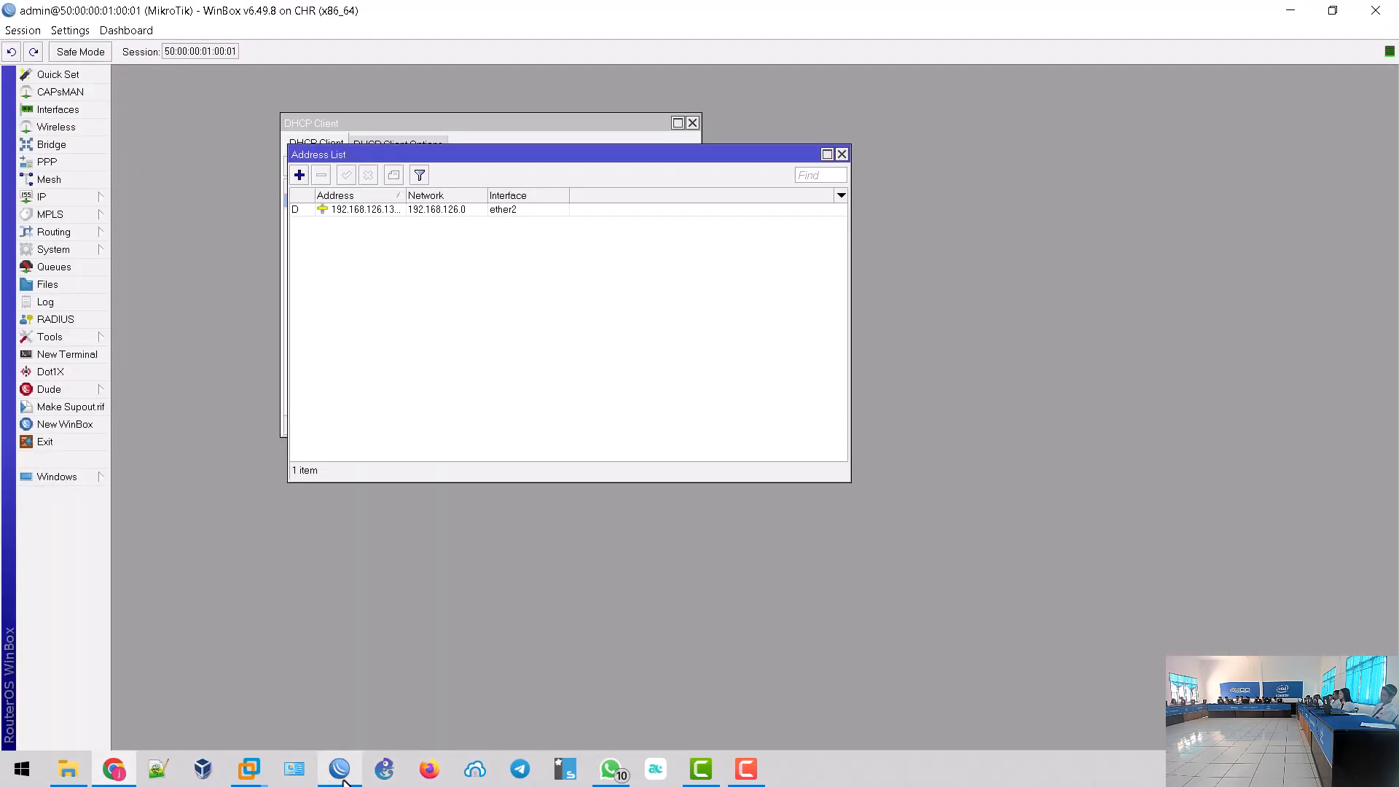
# - Add the static address 192.168.20.1/24 on ether1 to the Address List
pyautogui.click(298, 175)
pyautogui.write('192.16')
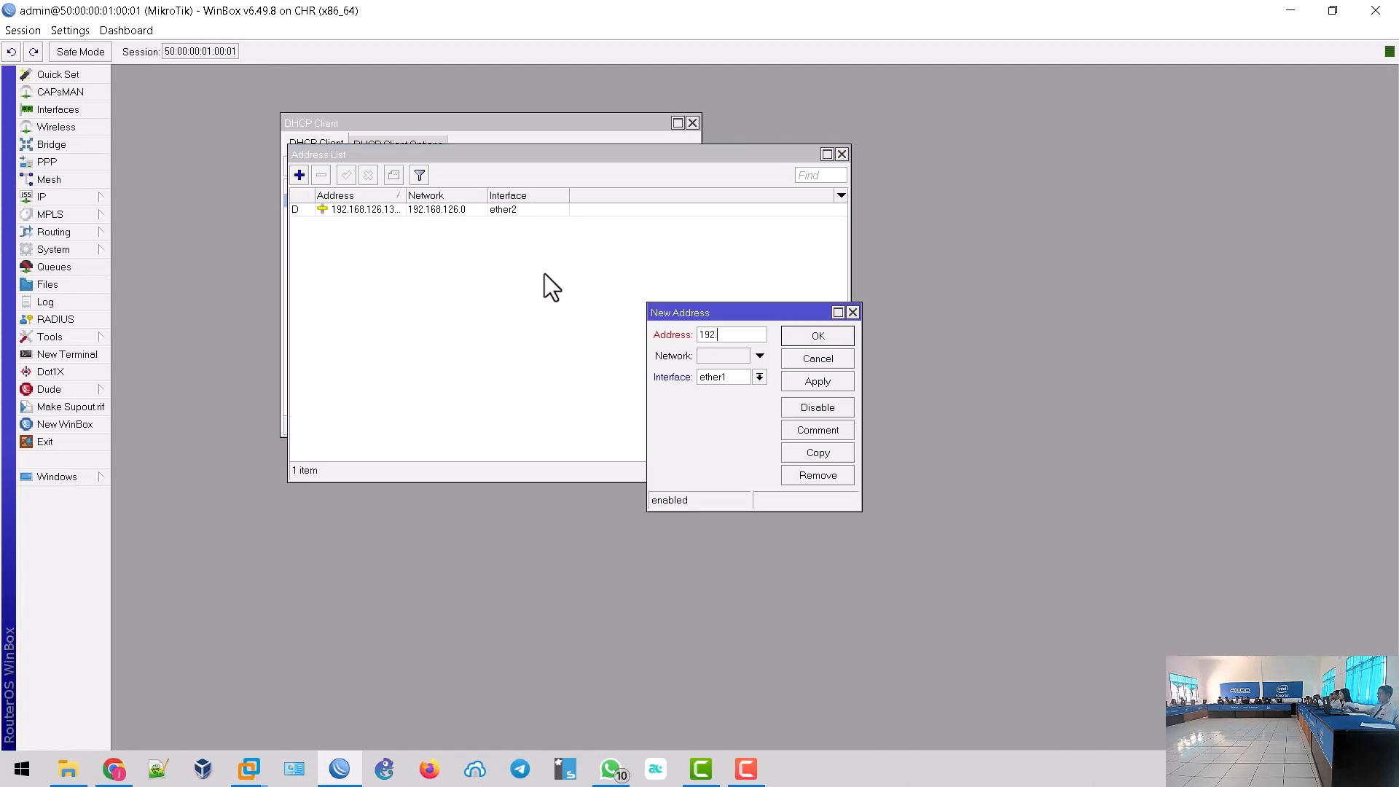
pyautogui.write('8.20.1')
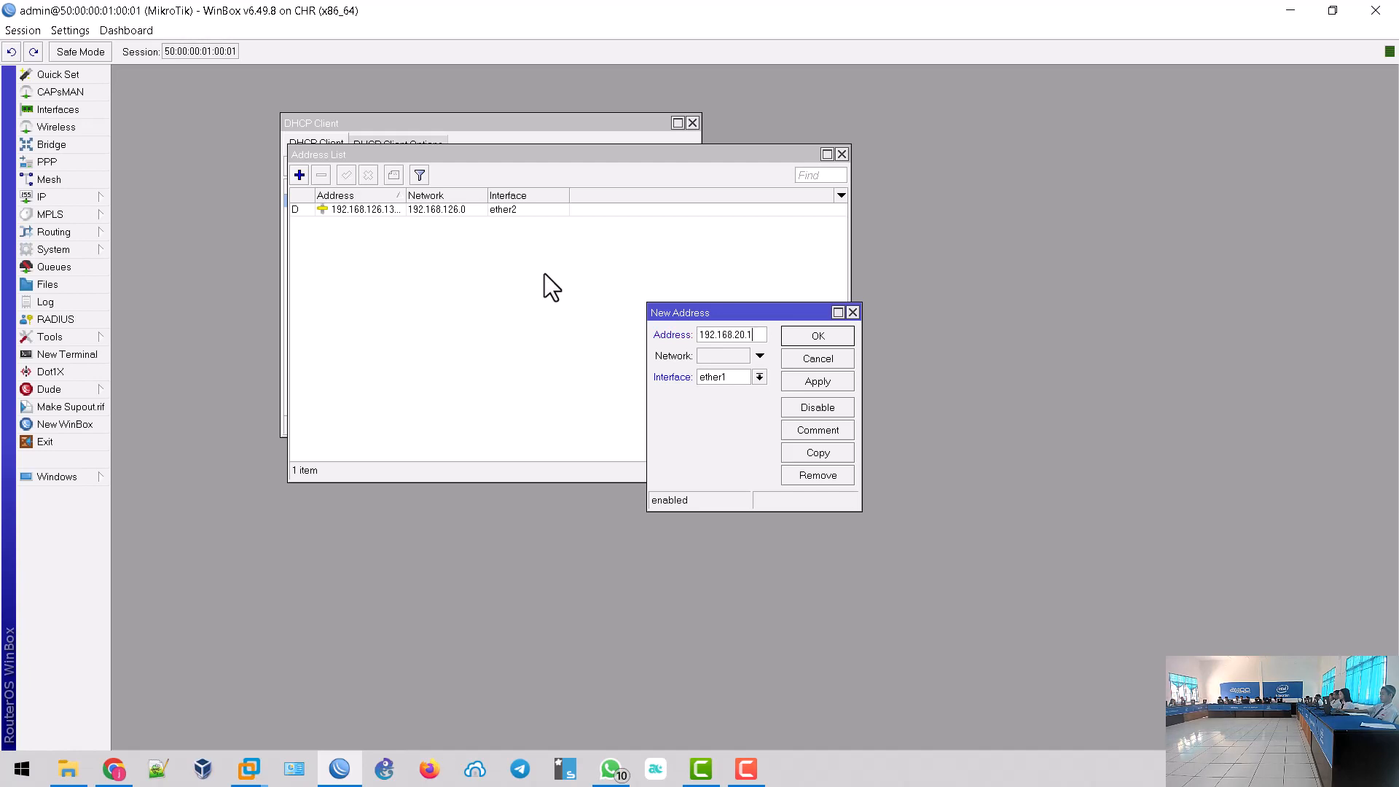
pyautogui.write('/24')
pyautogui.click(823, 382)
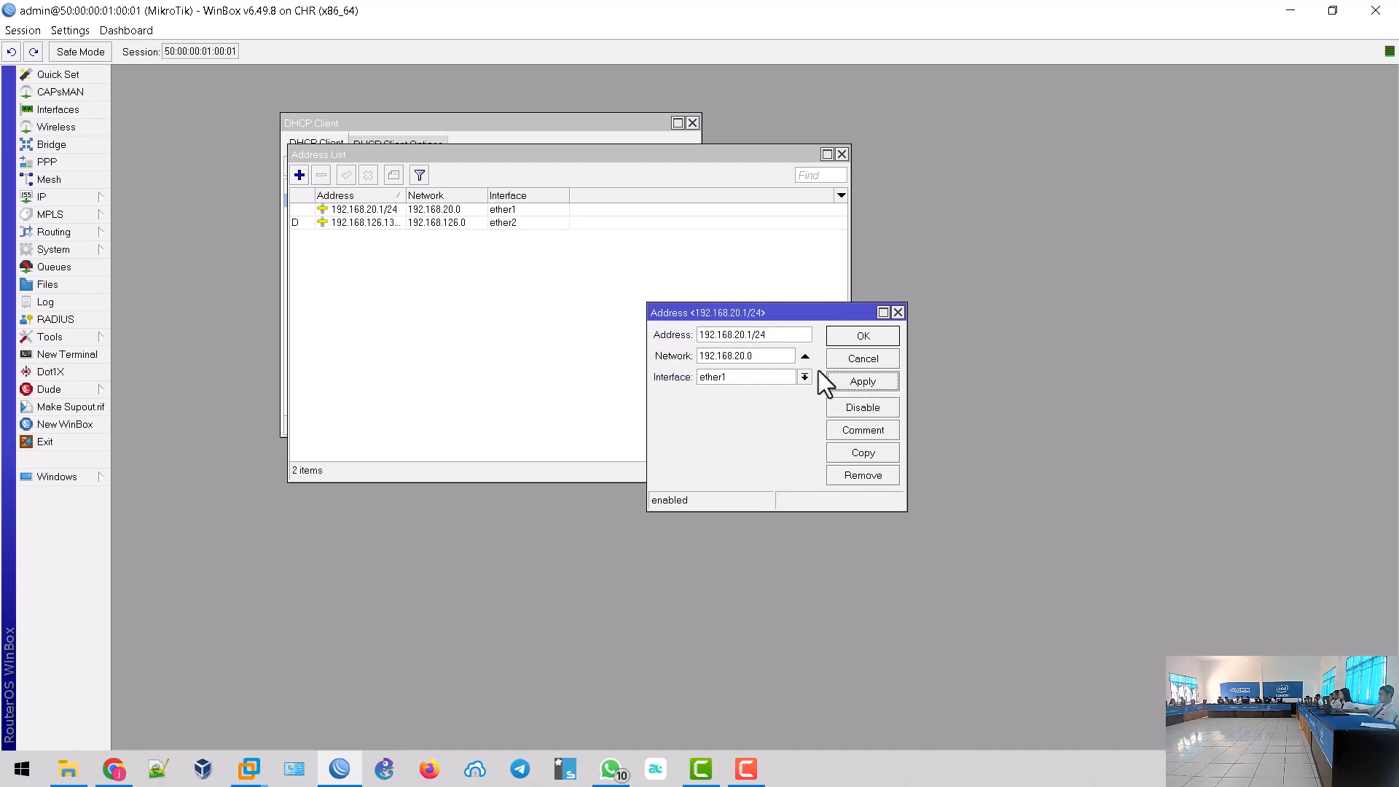
pyautogui.click(859, 338)
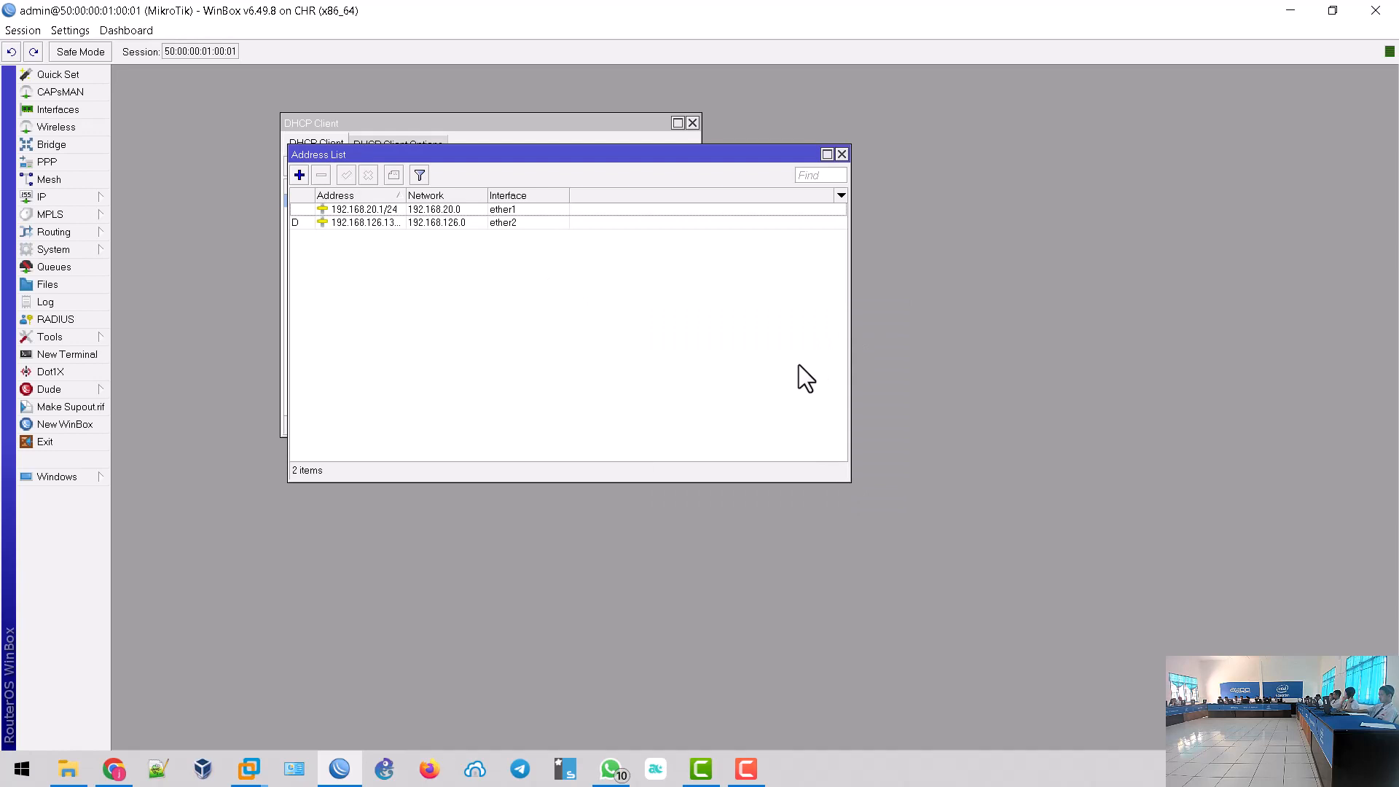
# - Open IP > Firewall on the NAT list and start a new NAT rule
pyautogui.click(90, 196)
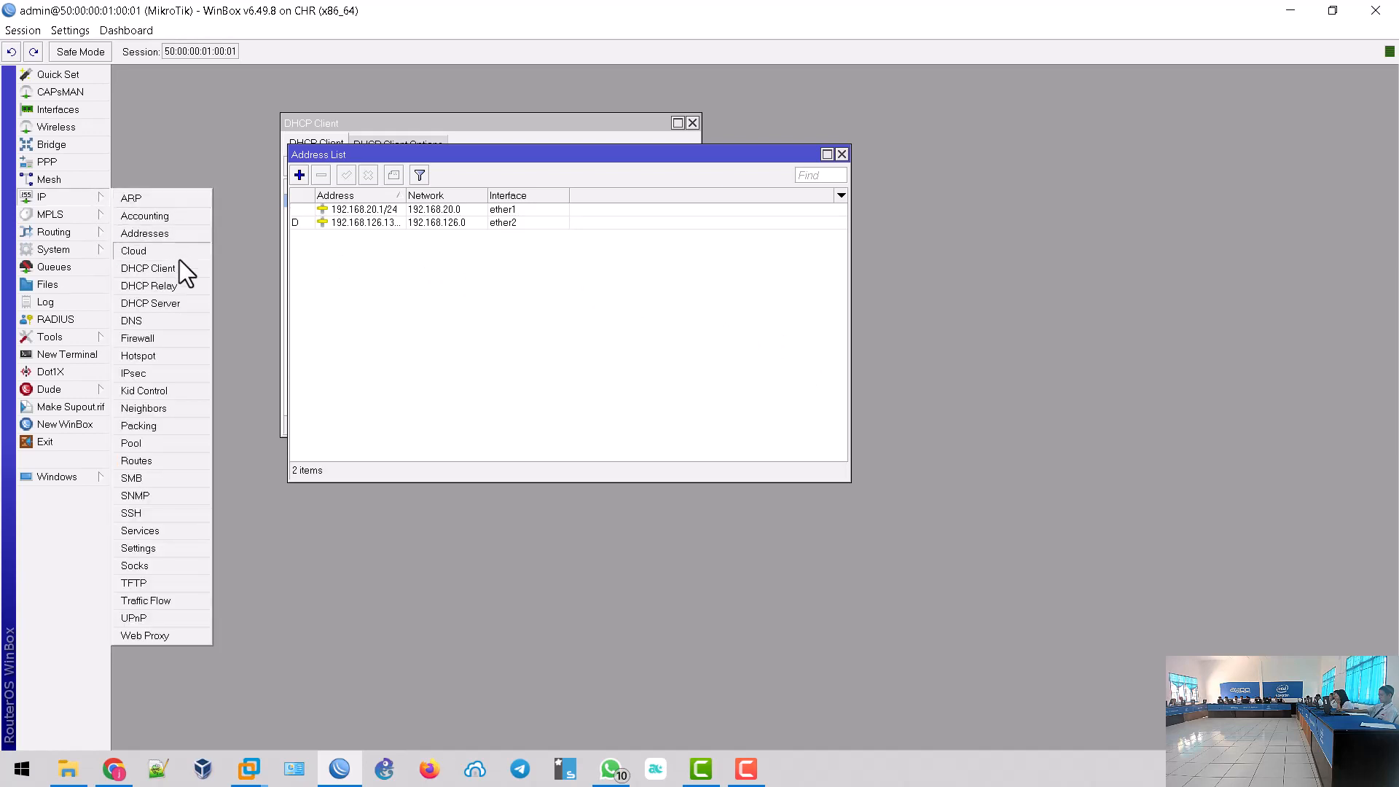
pyautogui.click(175, 339)
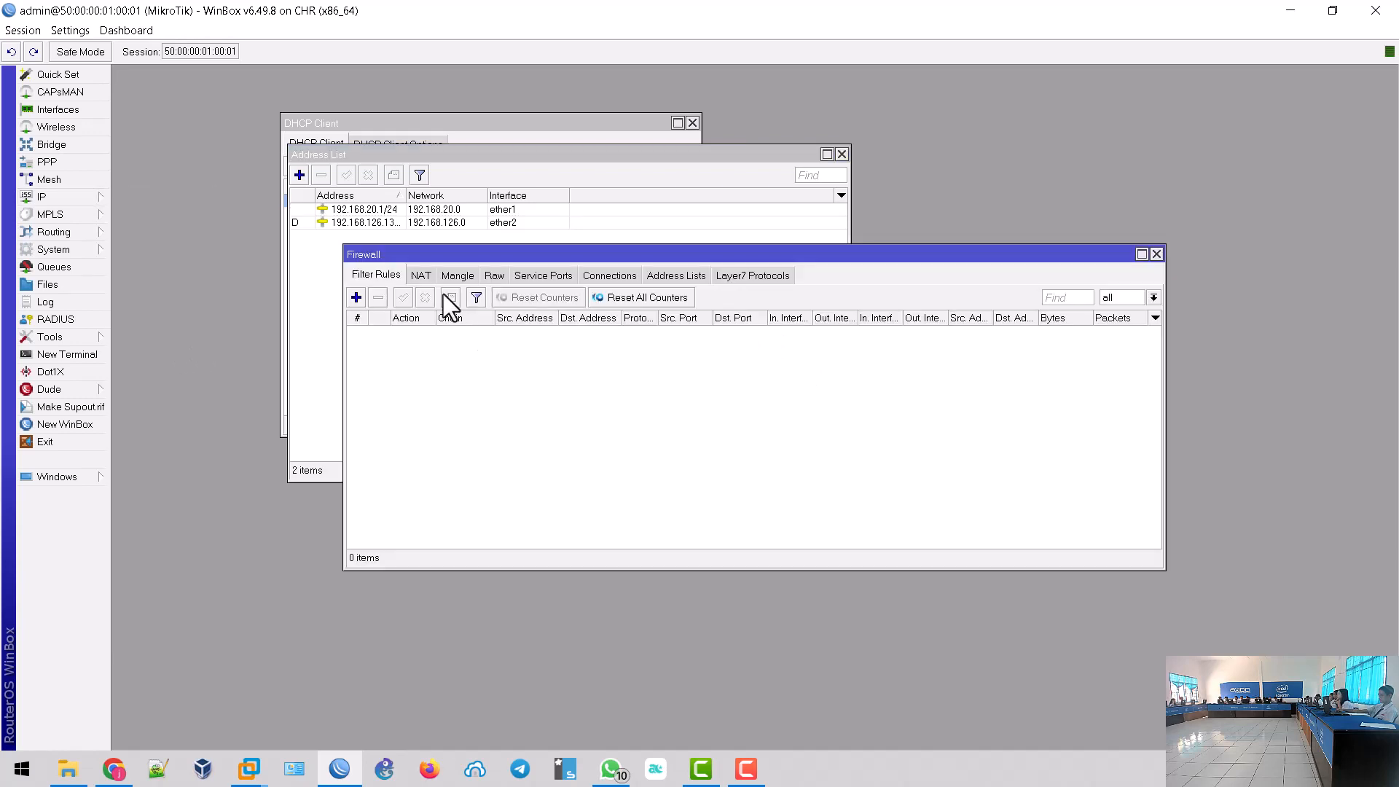
pyautogui.click(422, 277)
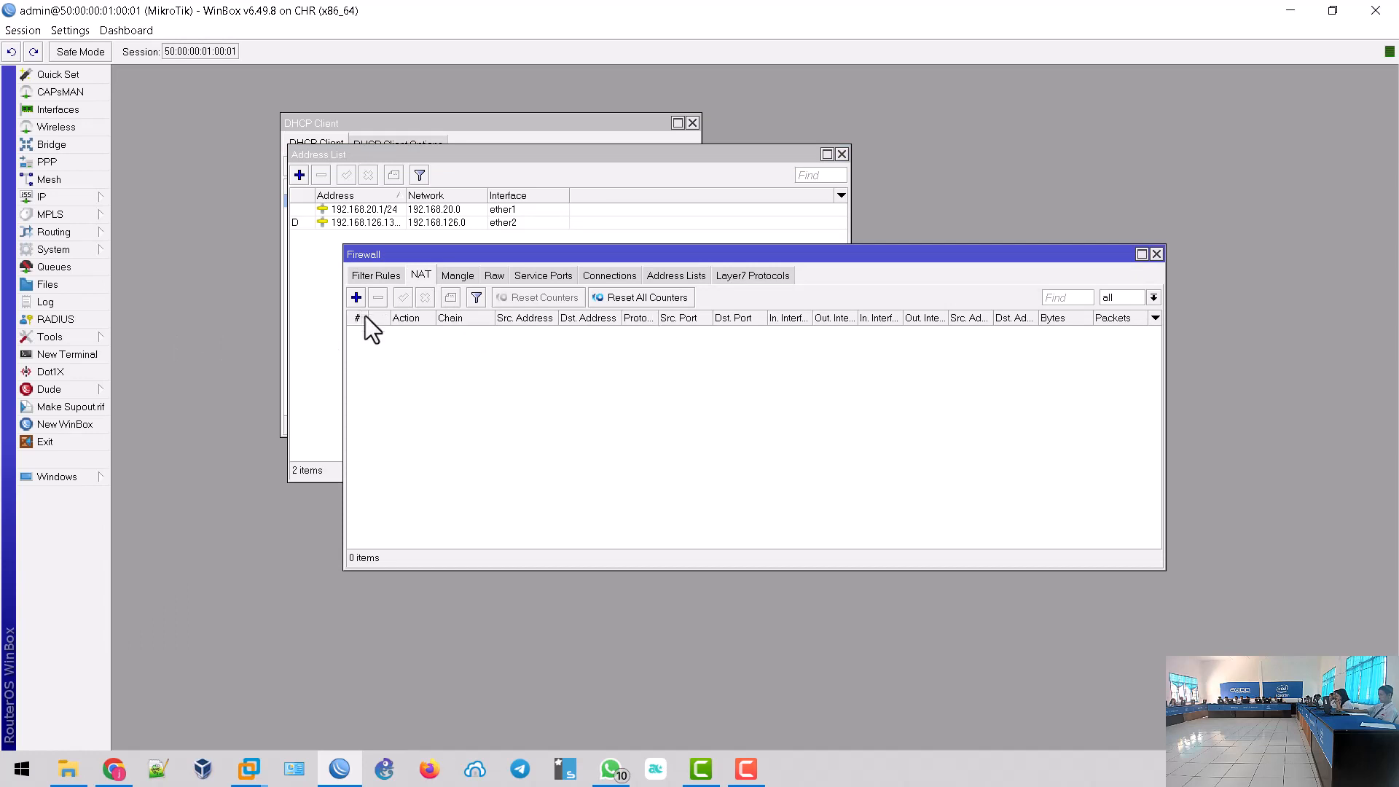
pyautogui.click(356, 299)
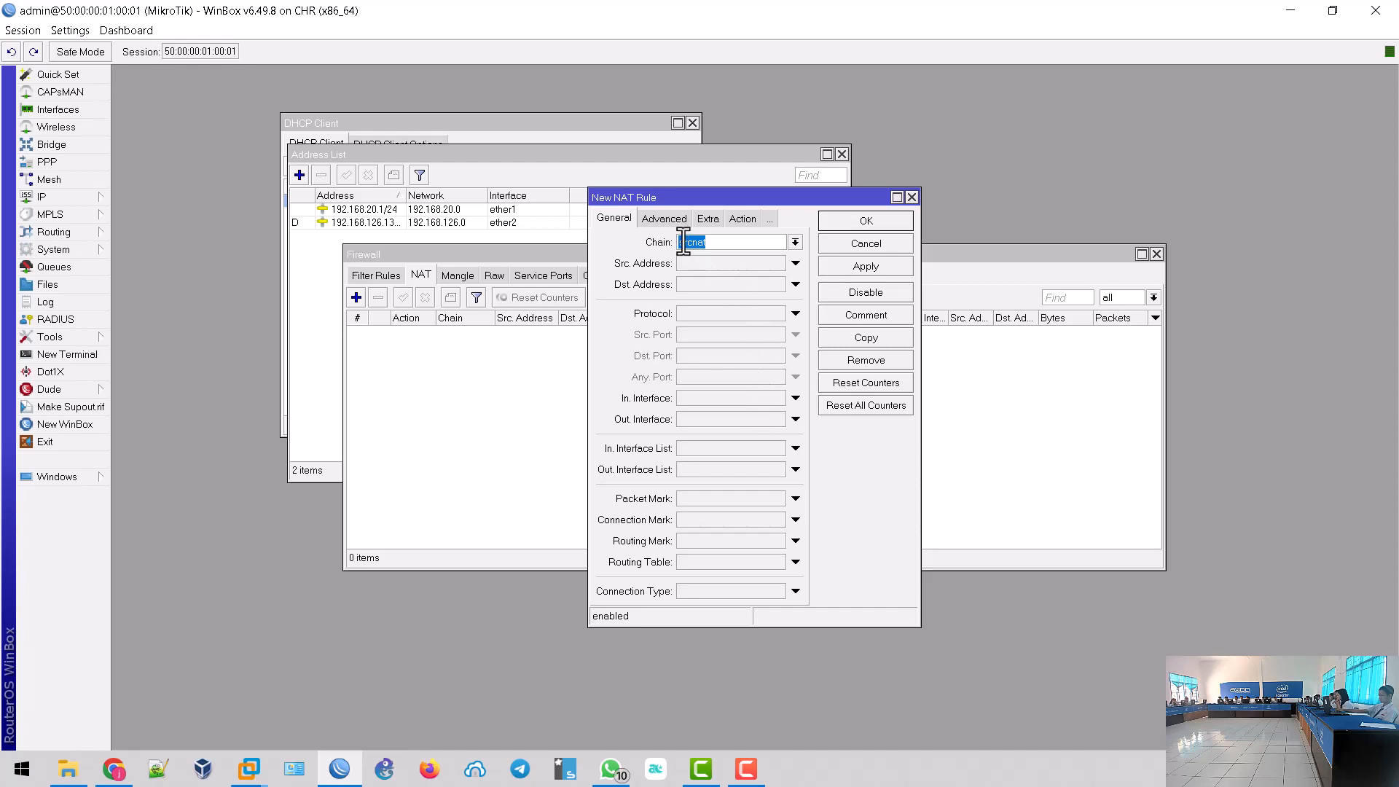
# - Give the srcnat rule out-interface ether2 and action masquerade, and save it
pyautogui.click(757, 421)
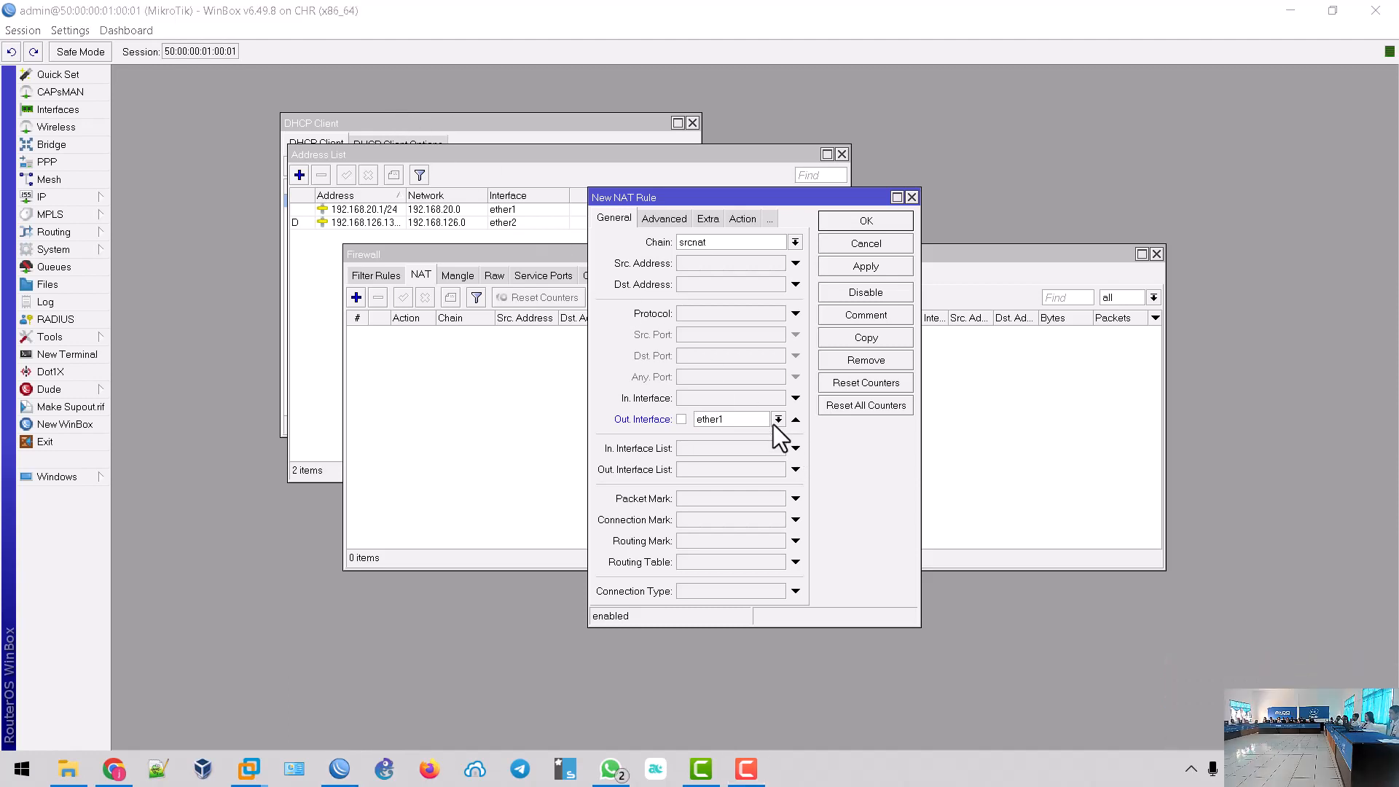
pyautogui.click(777, 421)
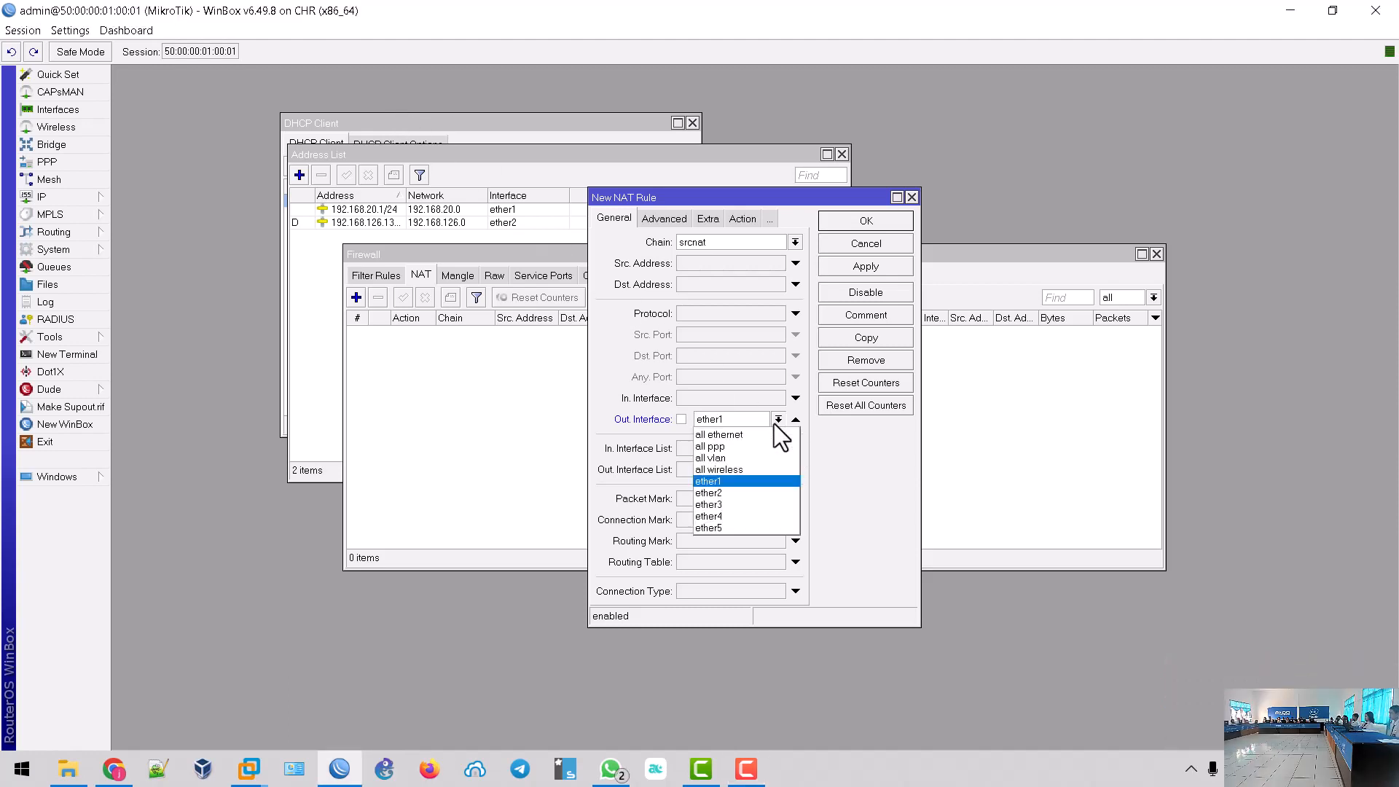
pyautogui.click(742, 492)
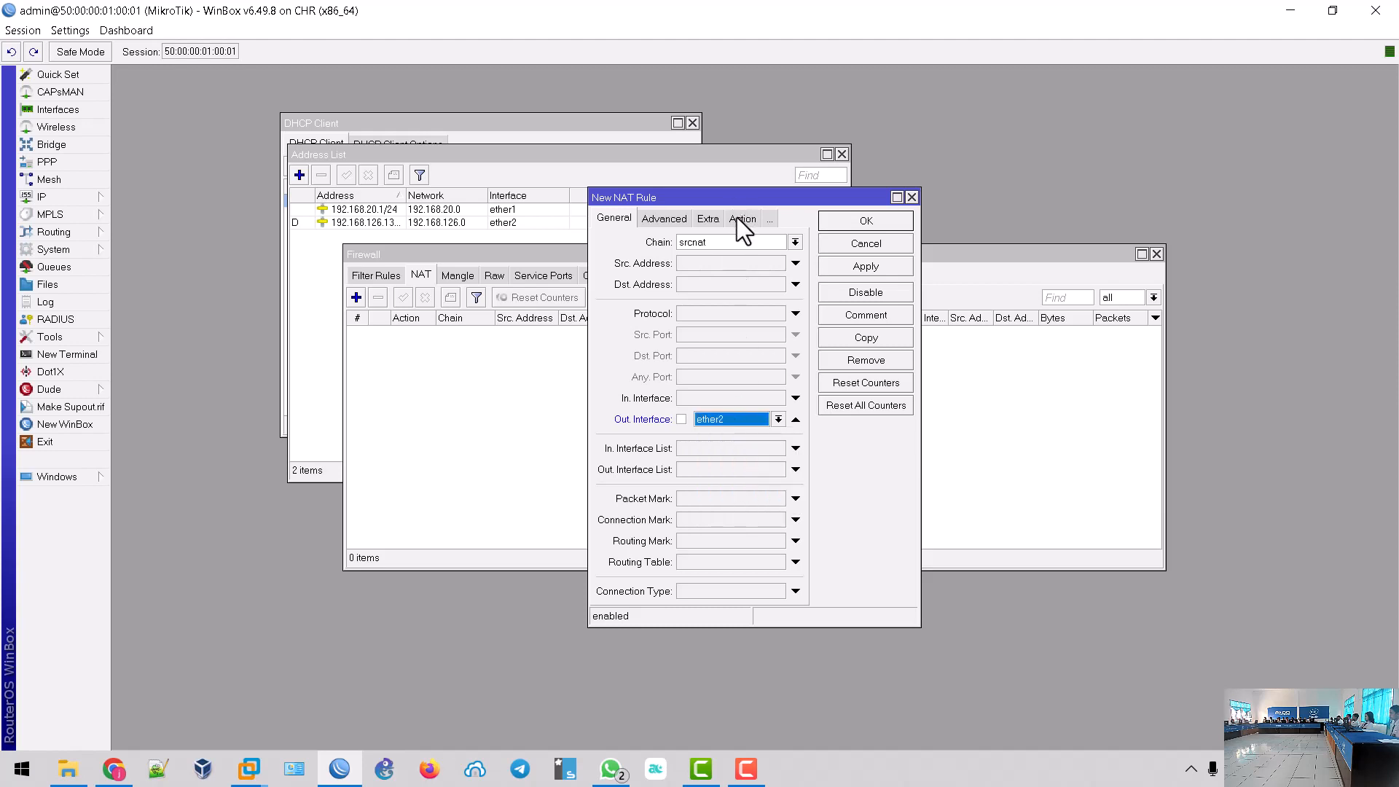
pyautogui.click(740, 219)
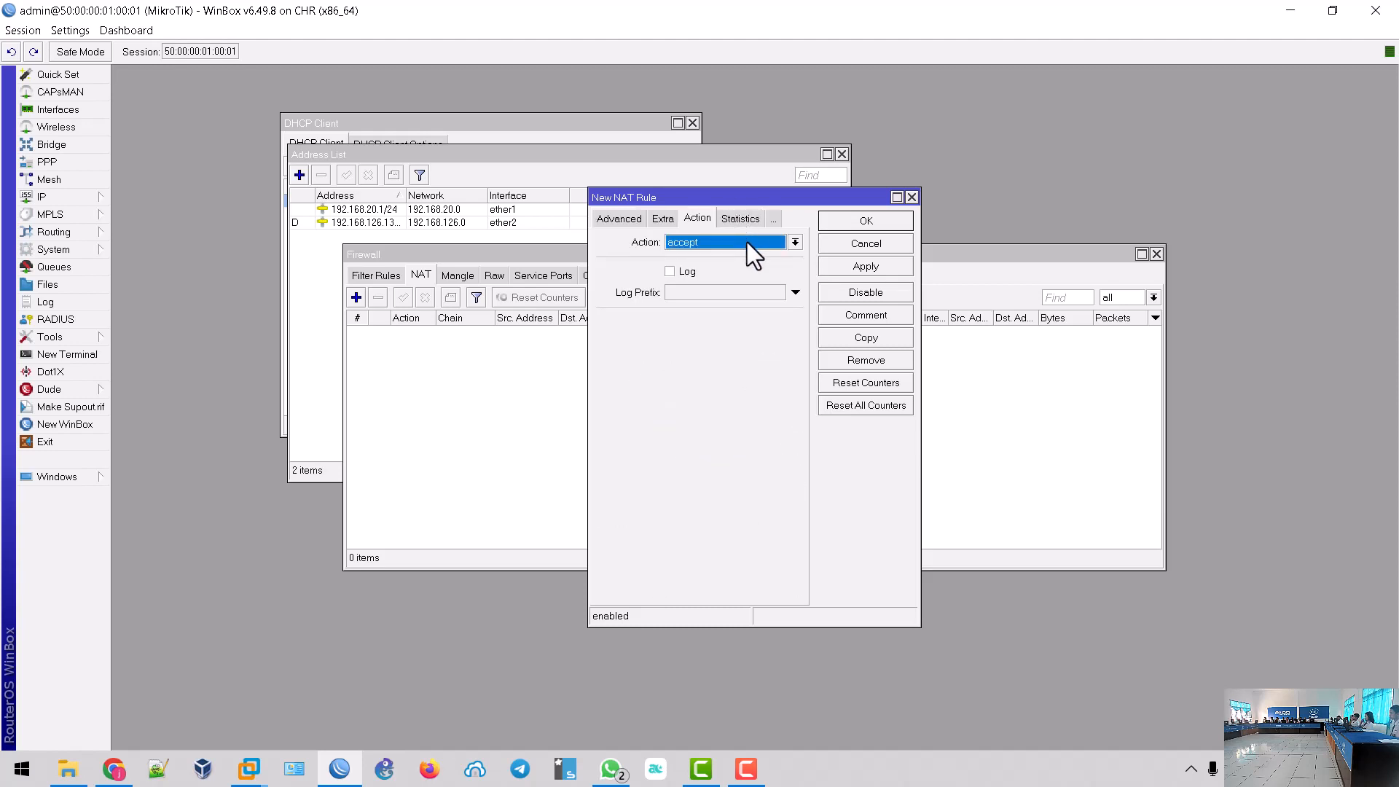
pyautogui.click(746, 242)
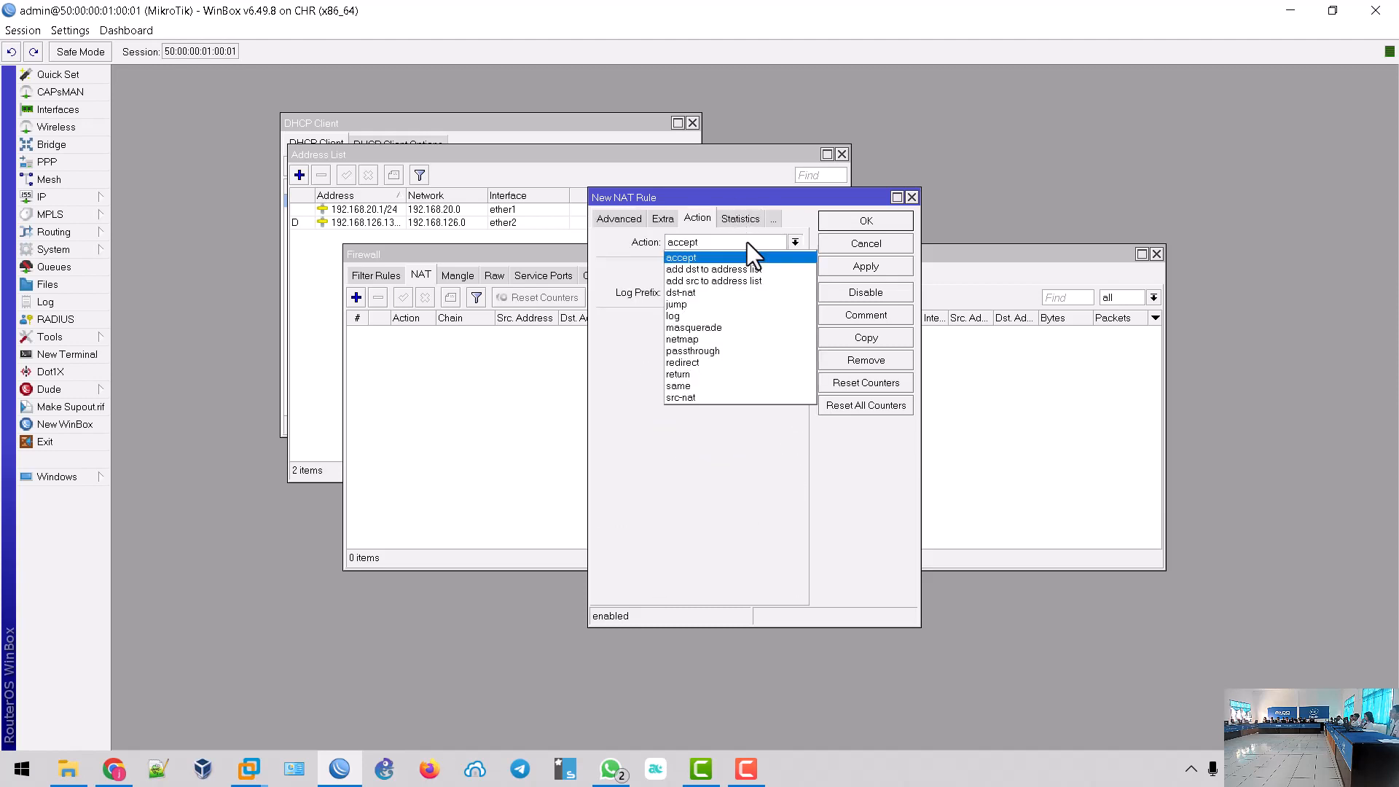
pyautogui.click(737, 329)
pyautogui.click(855, 267)
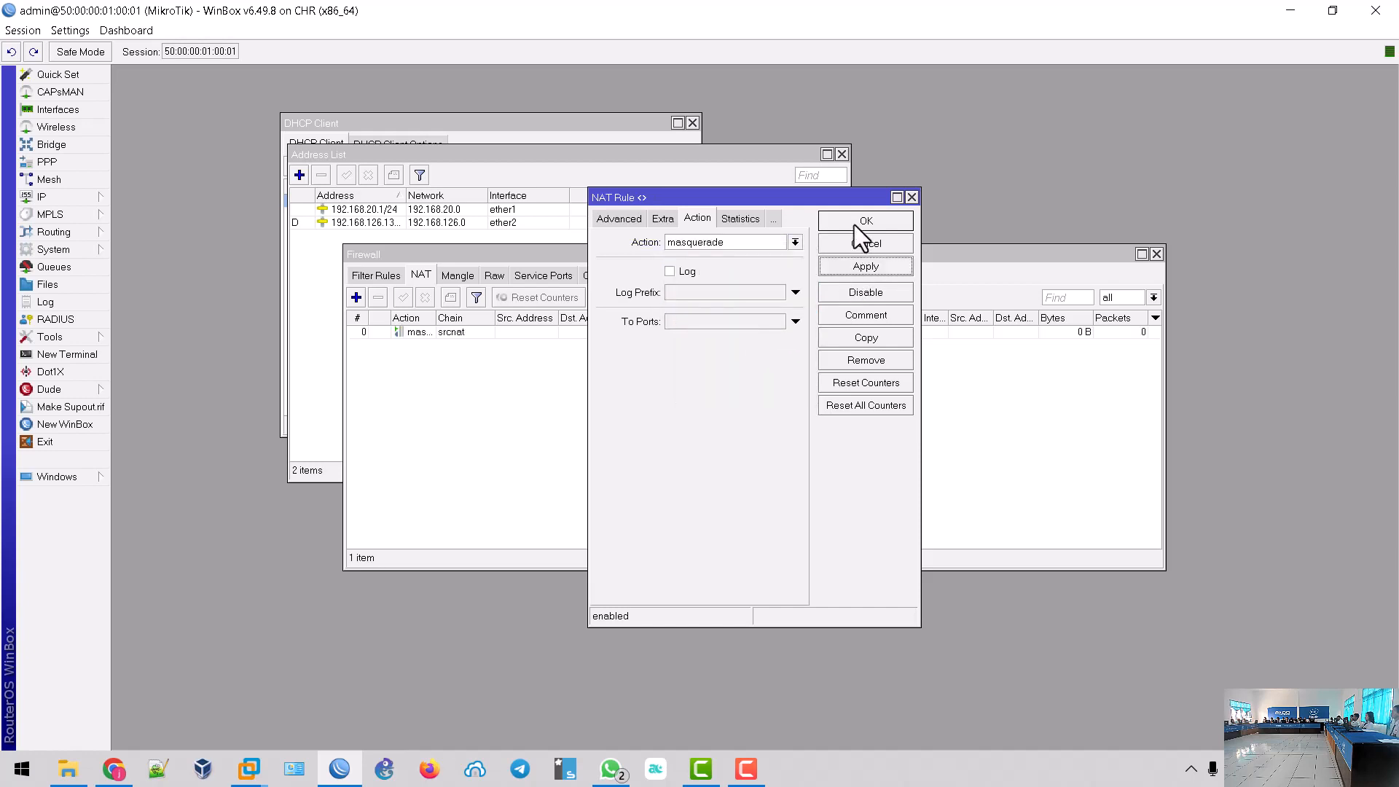
pyautogui.click(854, 224)
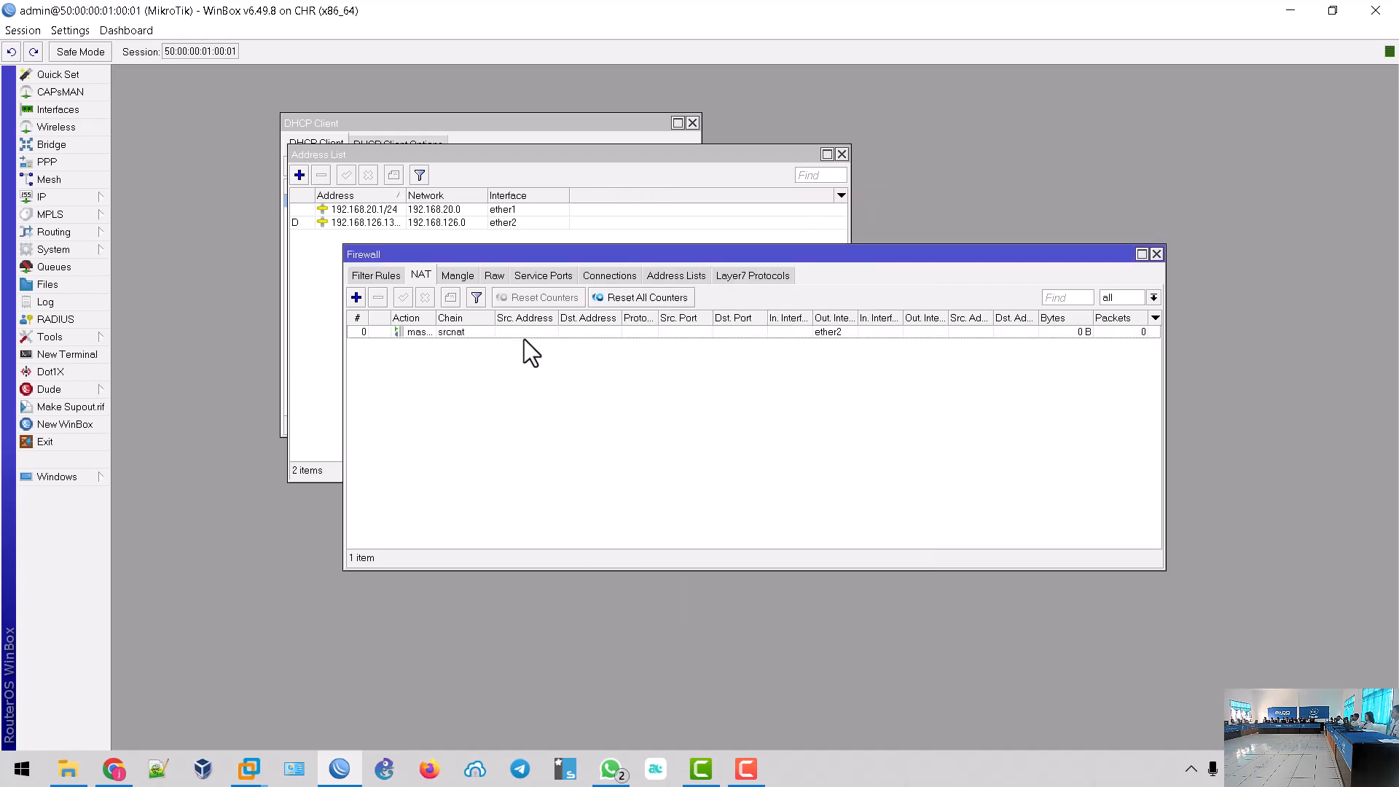
pyautogui.click(80, 199)
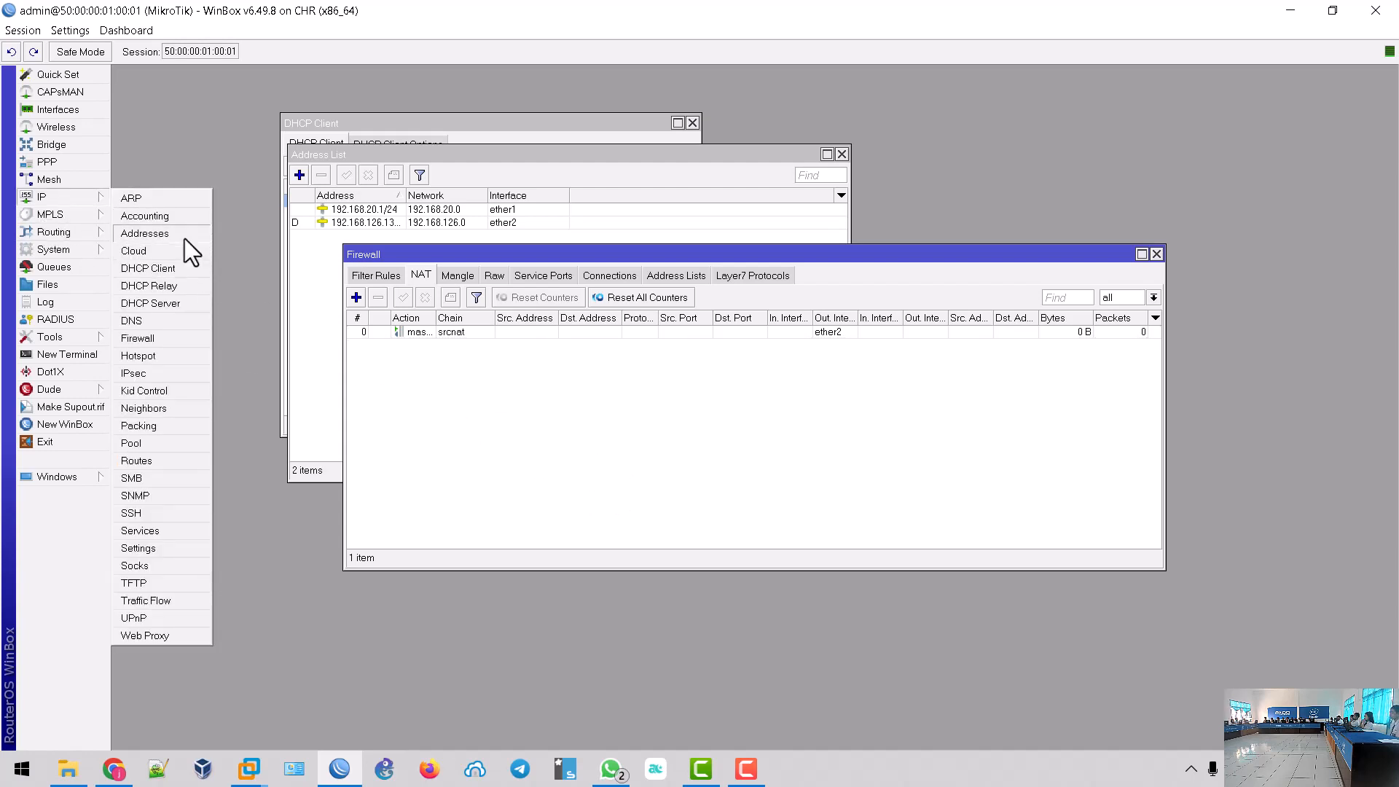
# - Open the empty DHCP Server list, consult the exam diagram in WhatsApp, then reopen the list
pyautogui.click(189, 303)
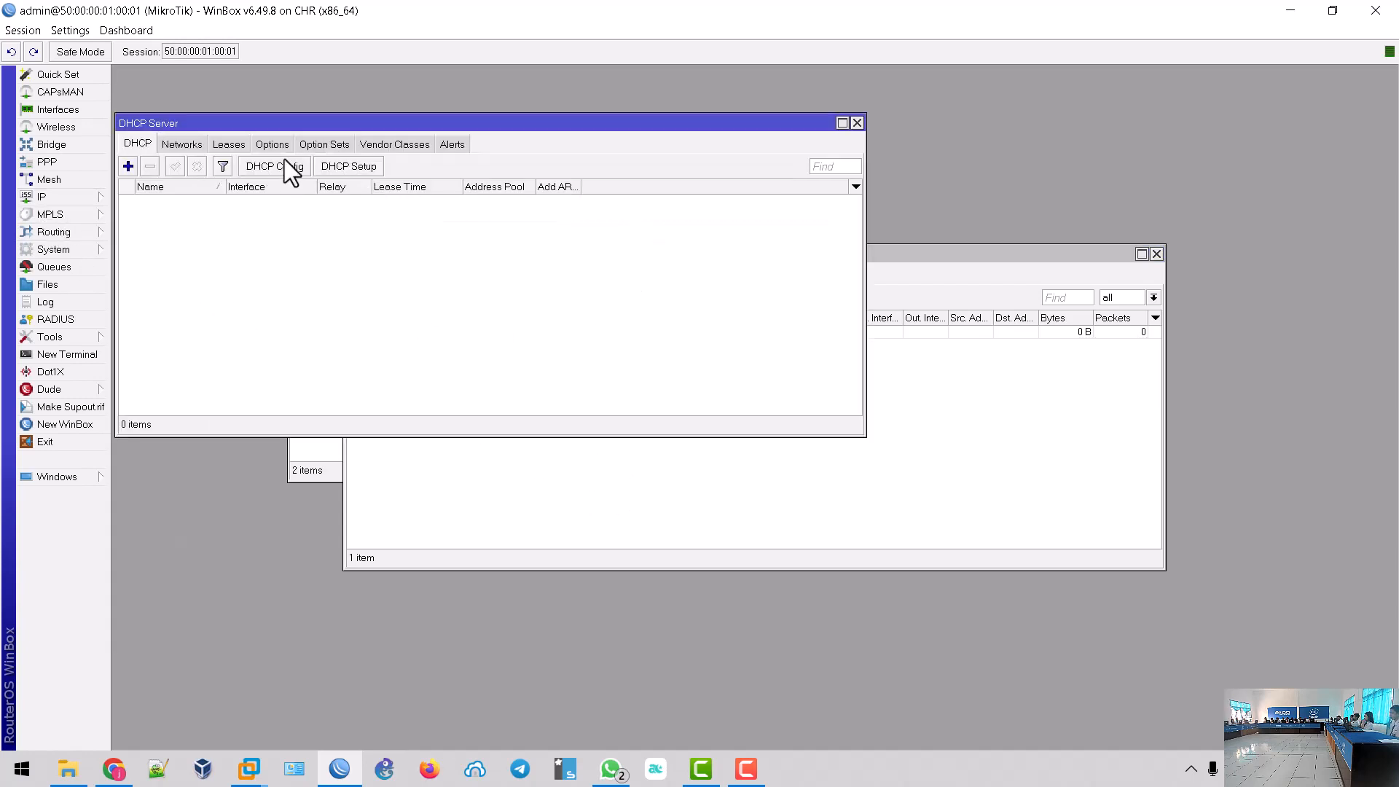
pyautogui.click(619, 775)
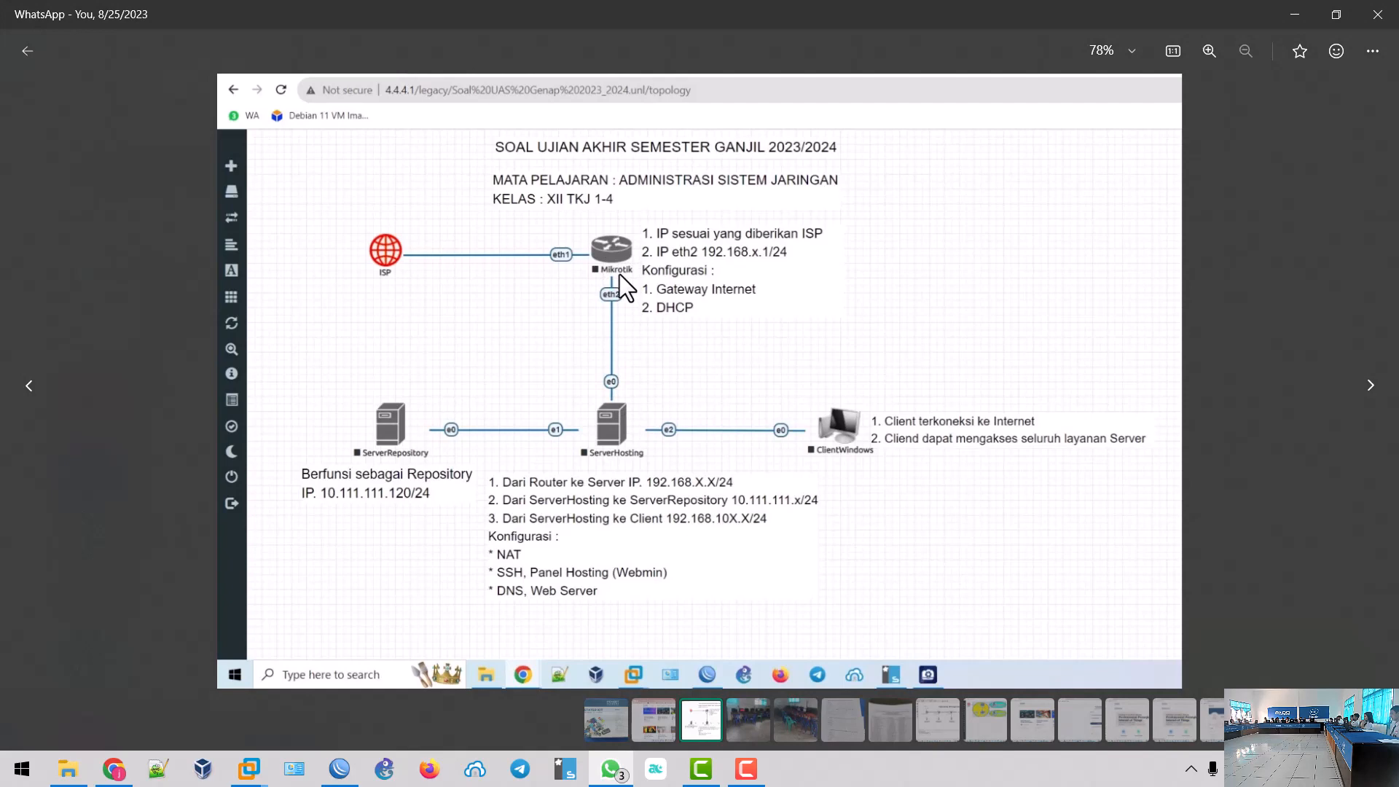
pyautogui.click(338, 769)
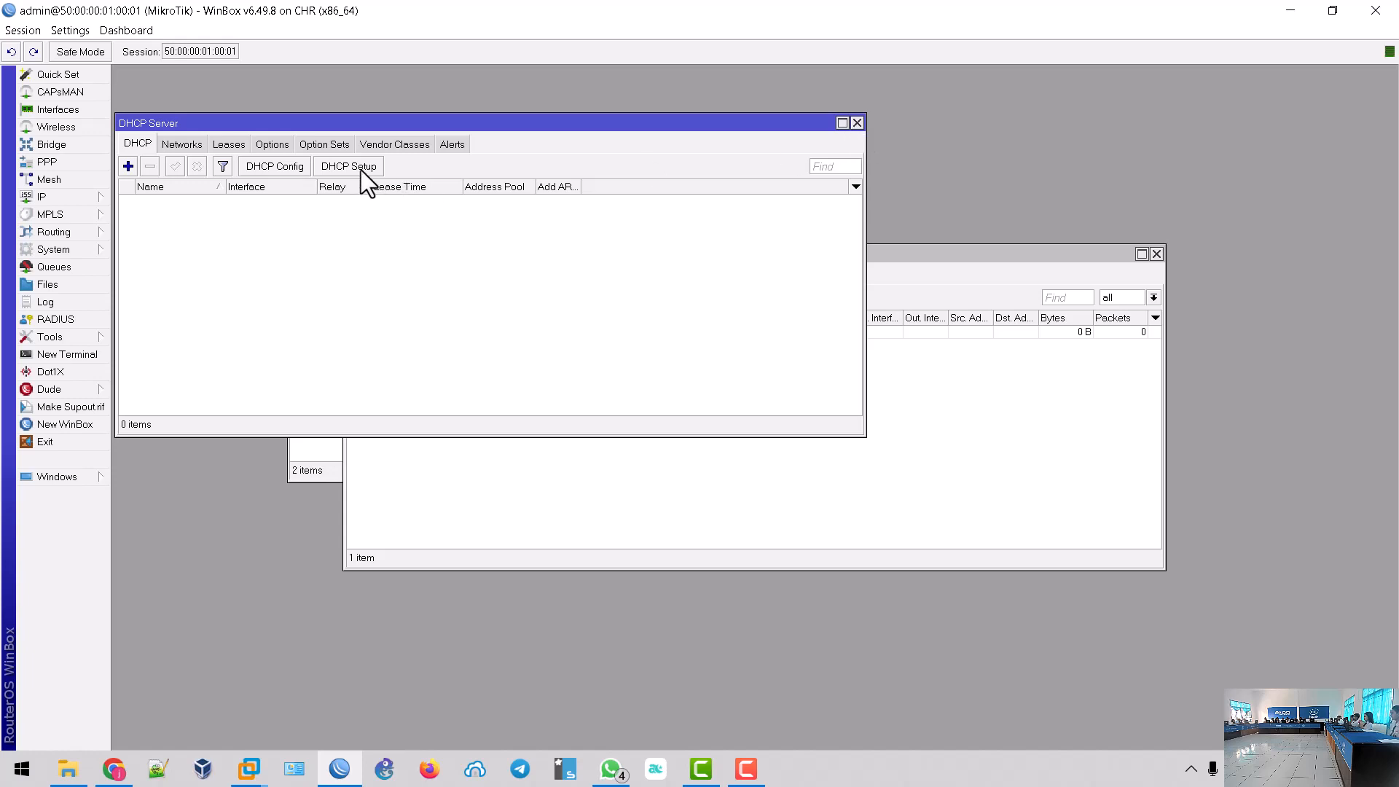
pyautogui.click(857, 123)
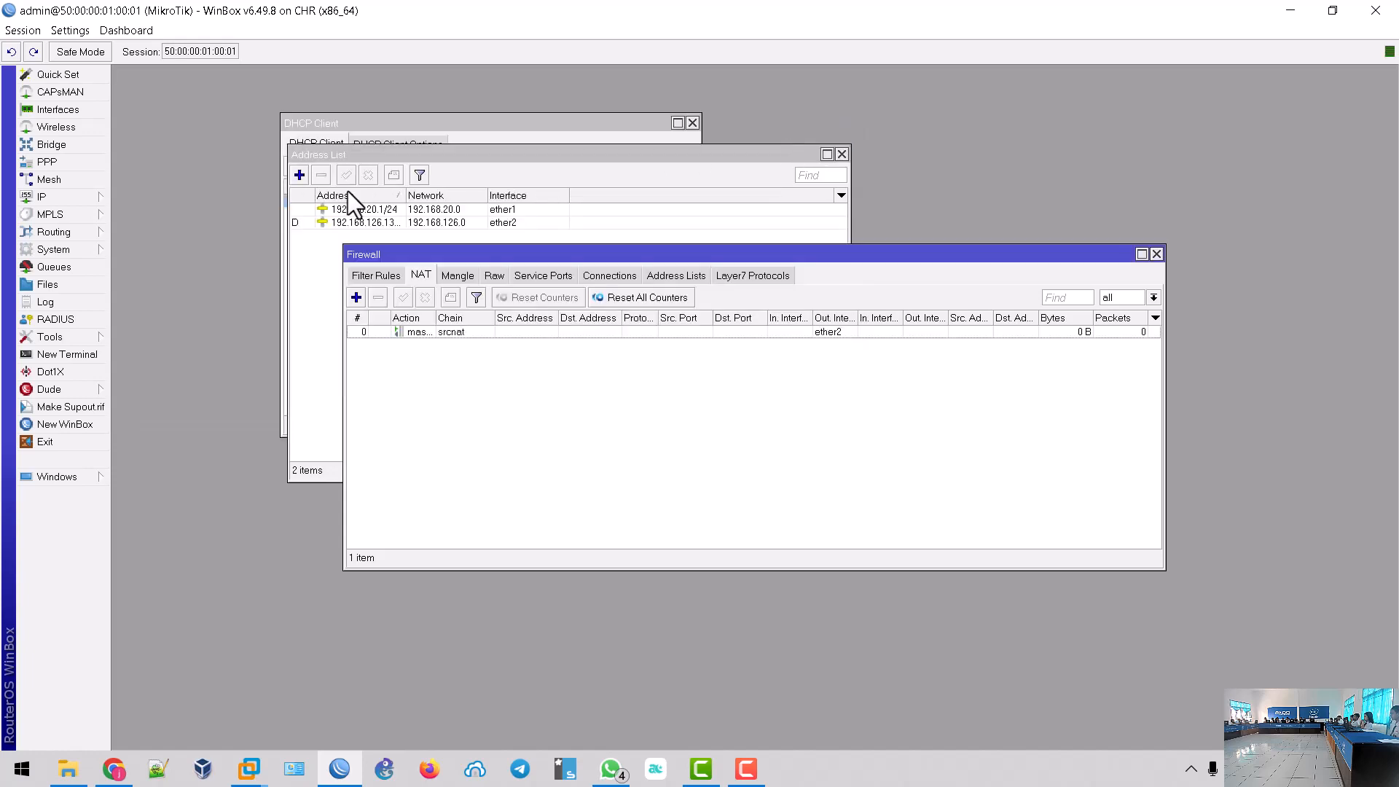
pyautogui.click(98, 200)
pyautogui.click(159, 303)
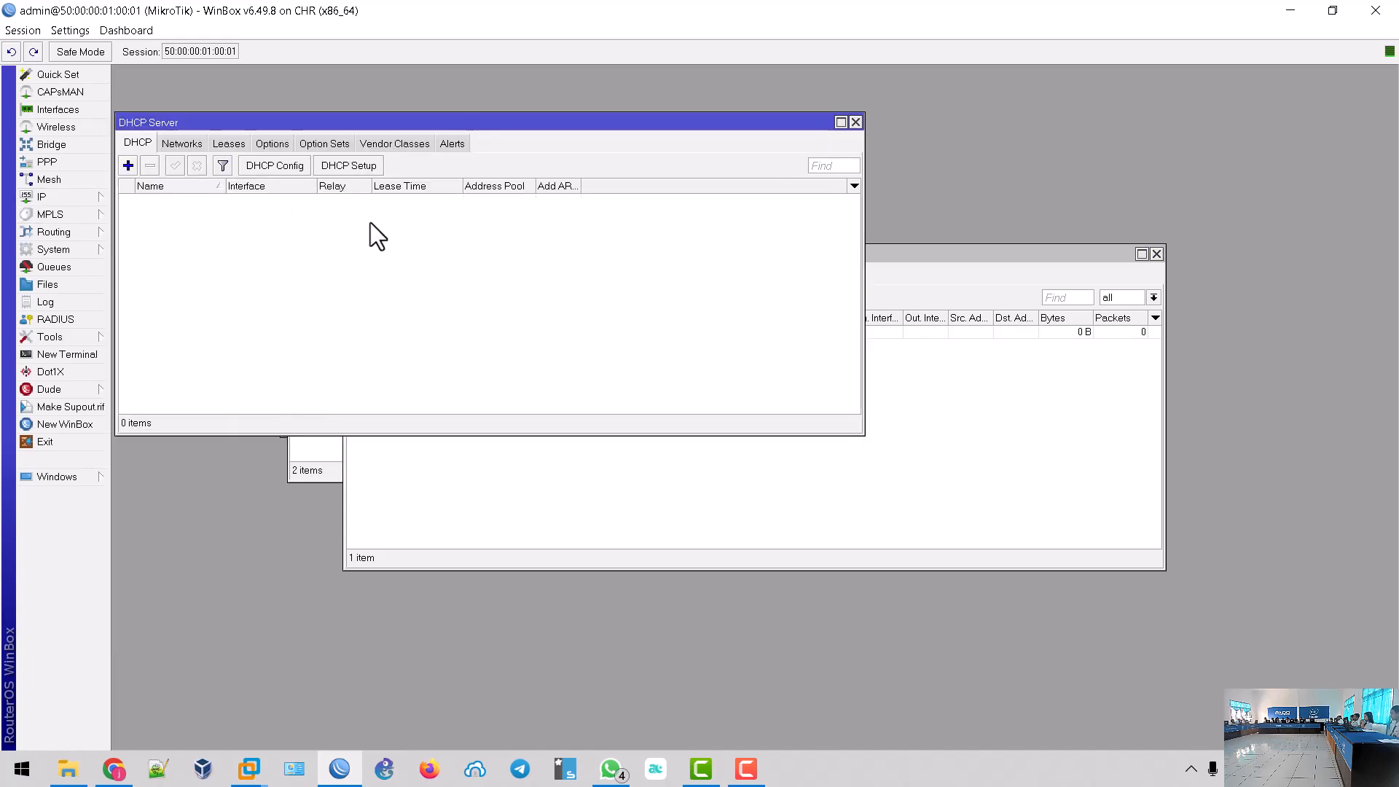
# - Run the DHCP Setup wizard on ether1, accepting 192.168.20.0/24, the suggested gateway, pool, DNS 192.168.126.2 and lease time
pyautogui.click(338, 168)
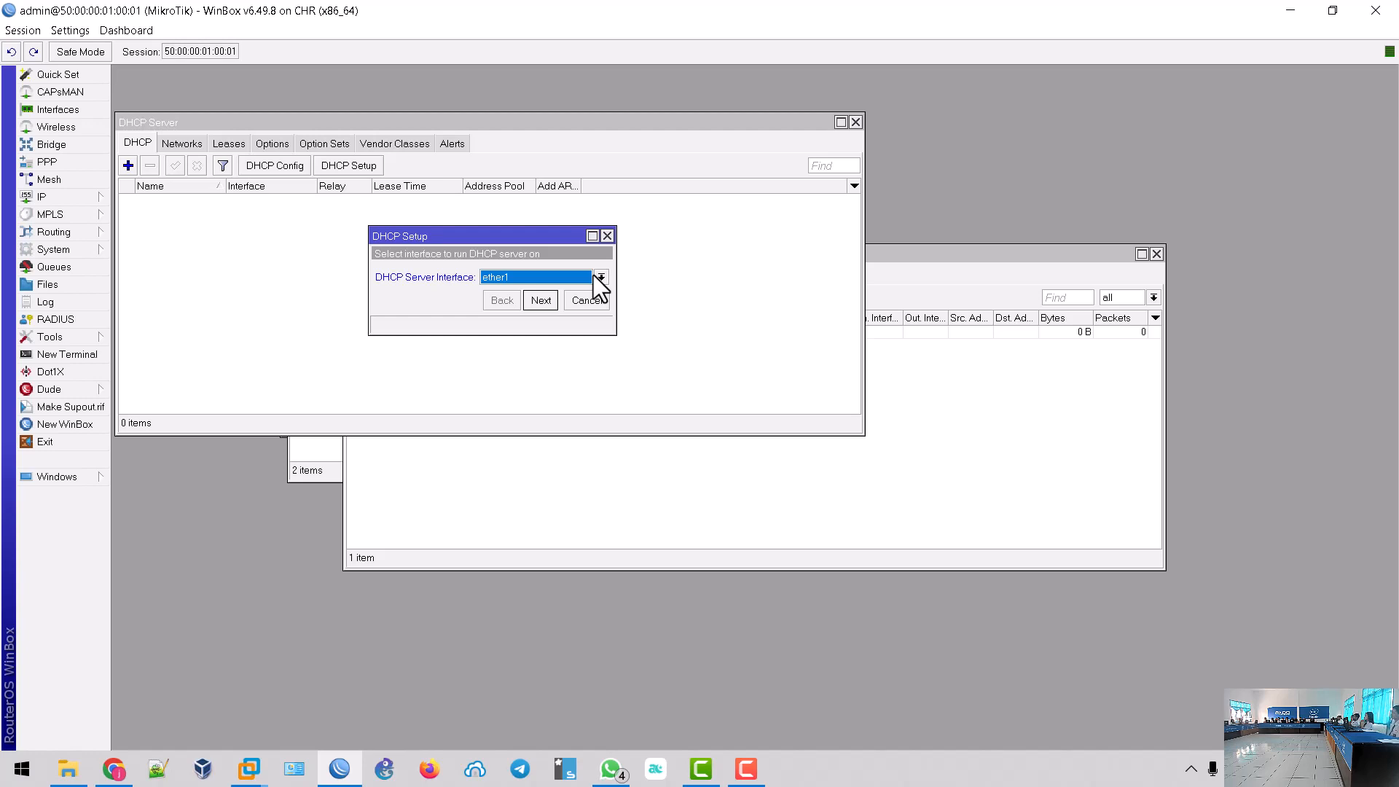
pyautogui.click(539, 302)
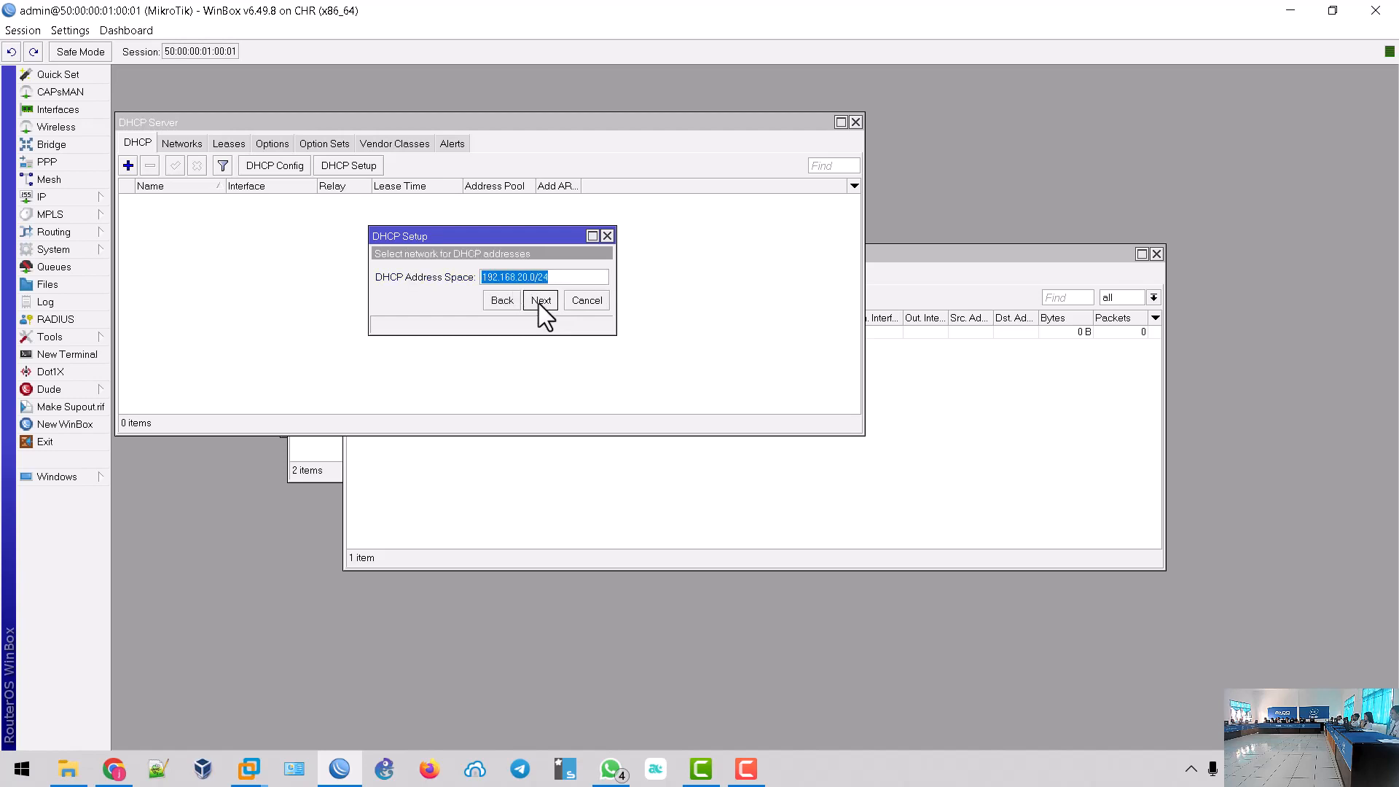
pyautogui.click(540, 301)
pyautogui.click(539, 301)
pyautogui.click(539, 301)
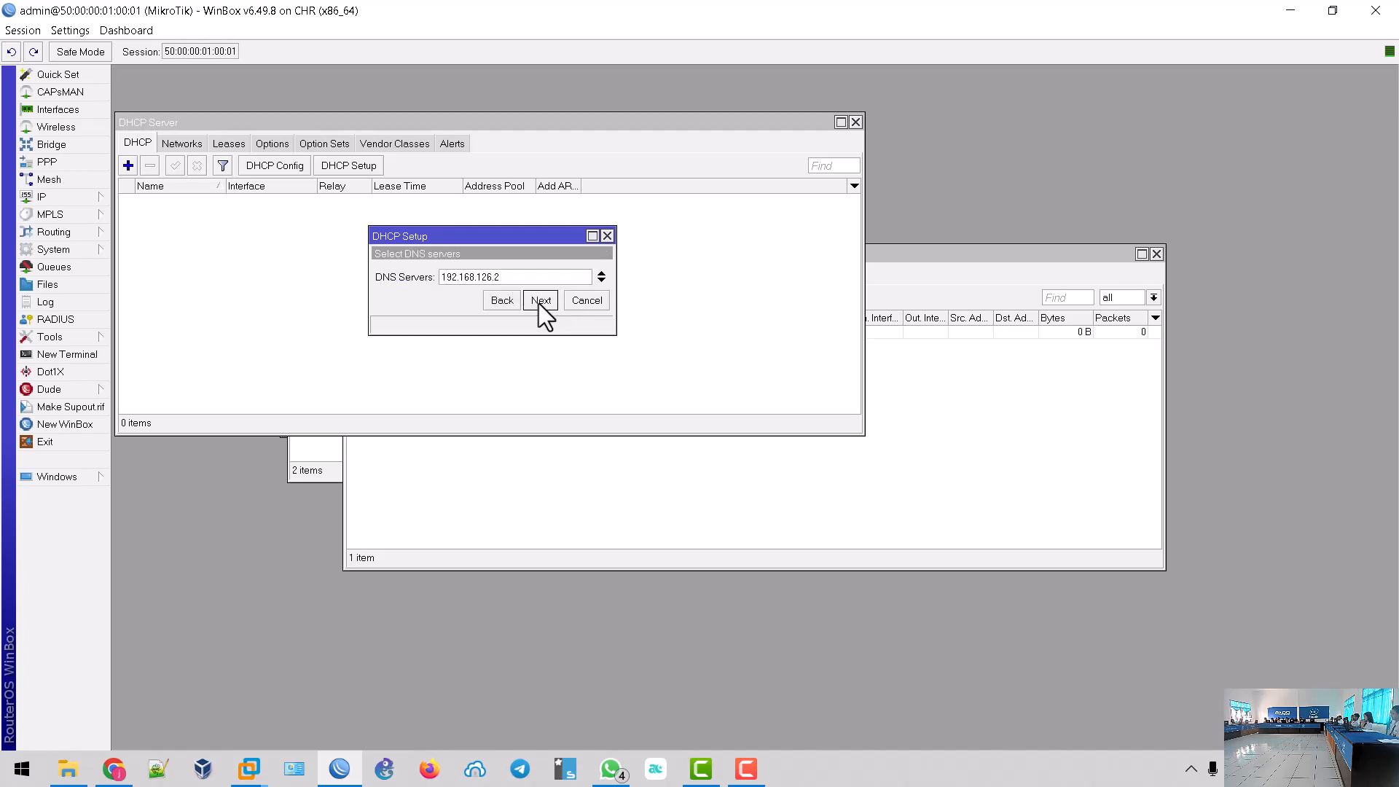
pyautogui.click(539, 301)
pyautogui.click(539, 301)
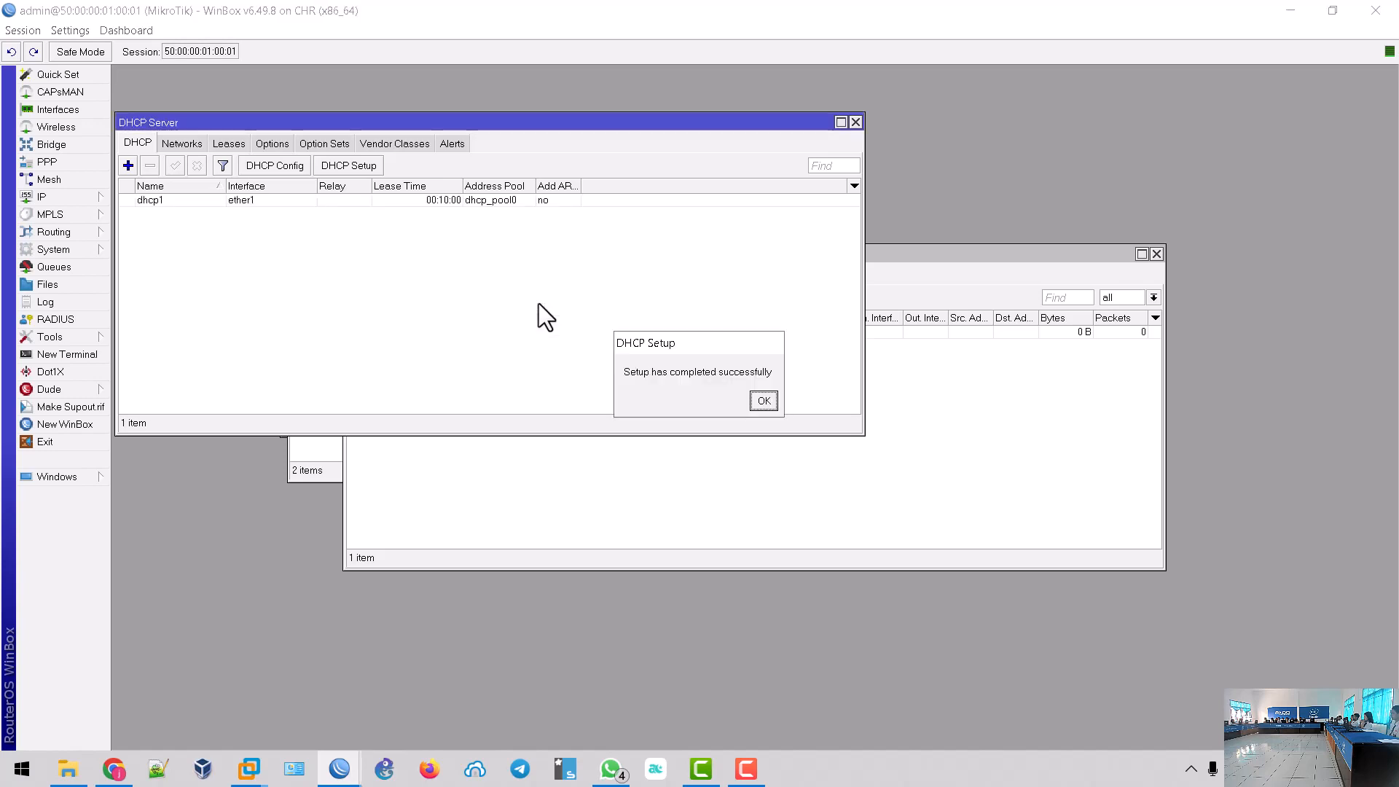
pyautogui.click(764, 400)
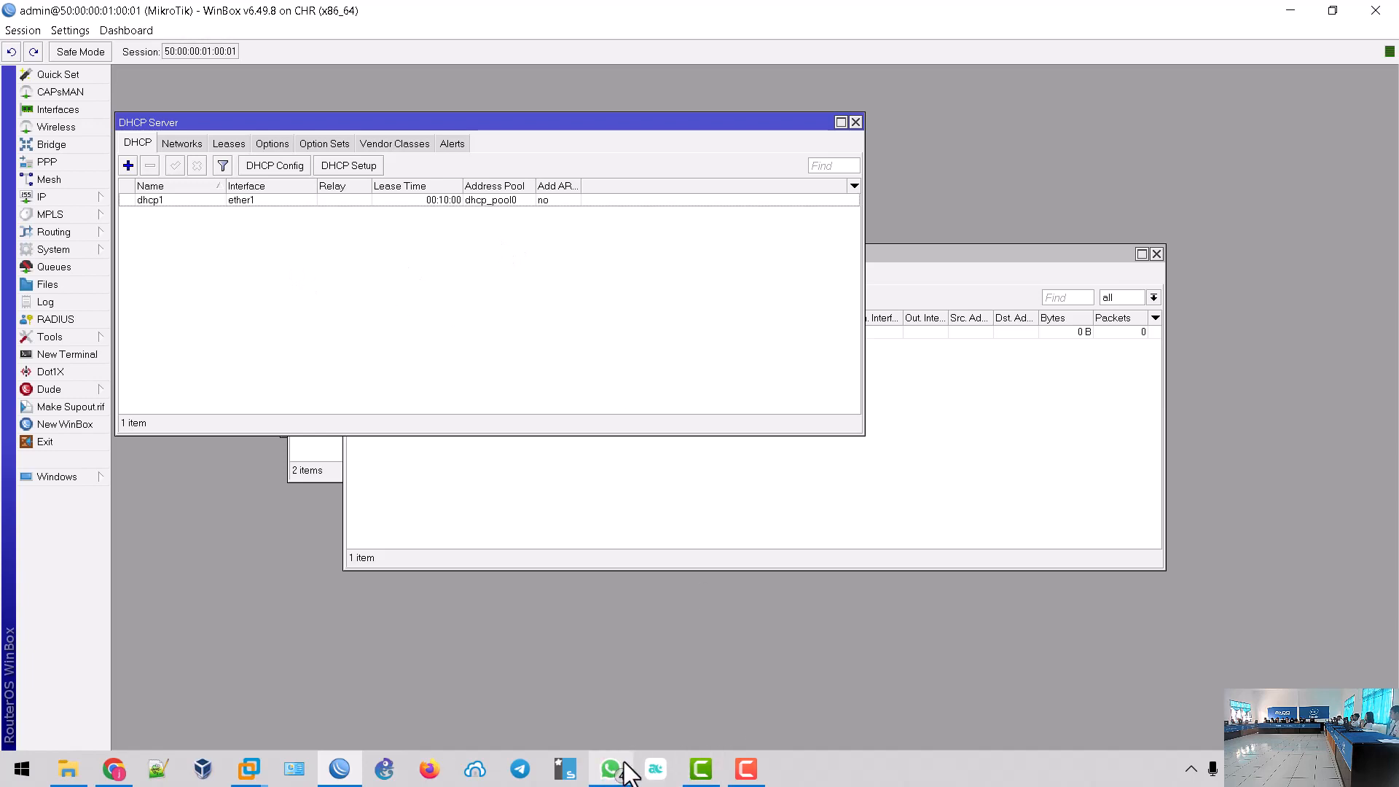
# - Launch the ServerHosting node's console from the EVE topology and log in as root
pyautogui.click(114, 774)
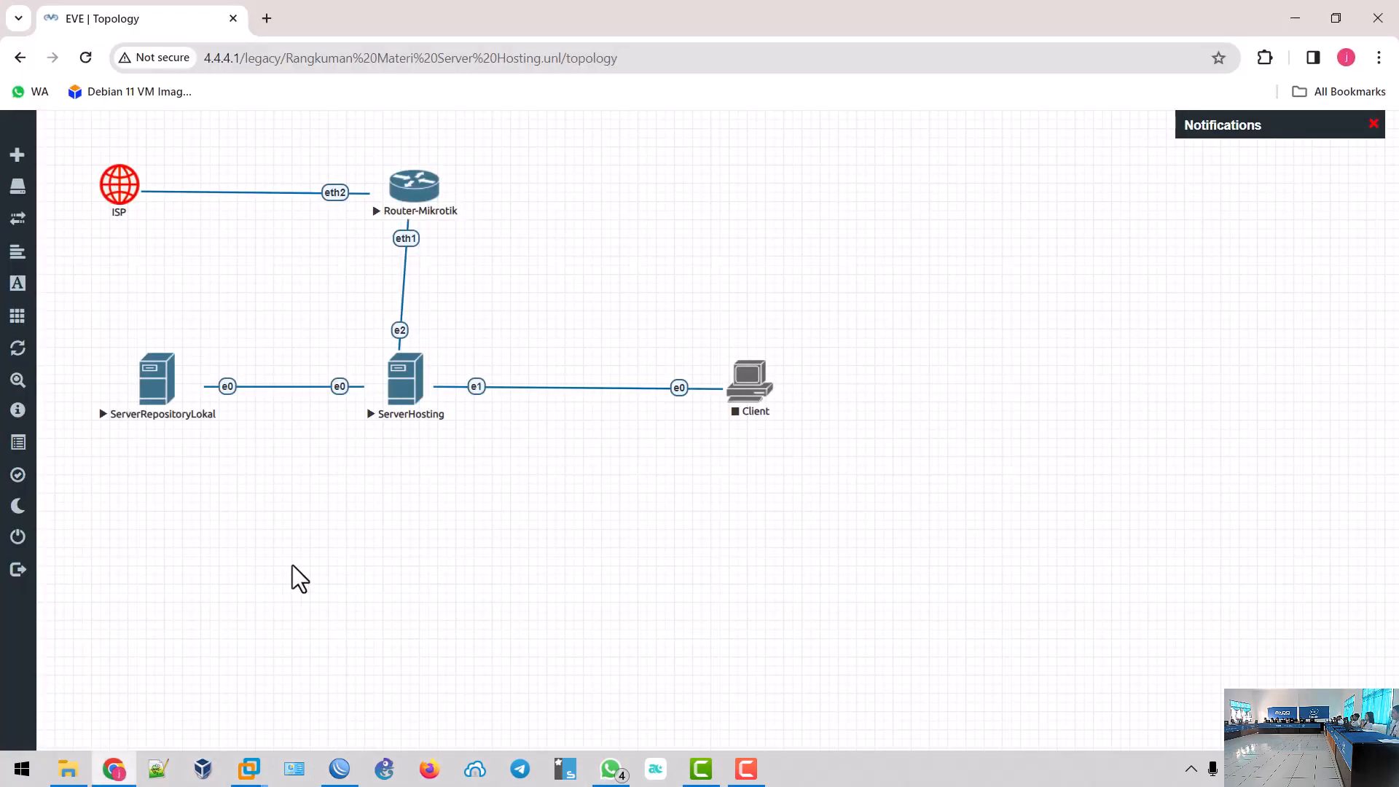
pyautogui.click(406, 393)
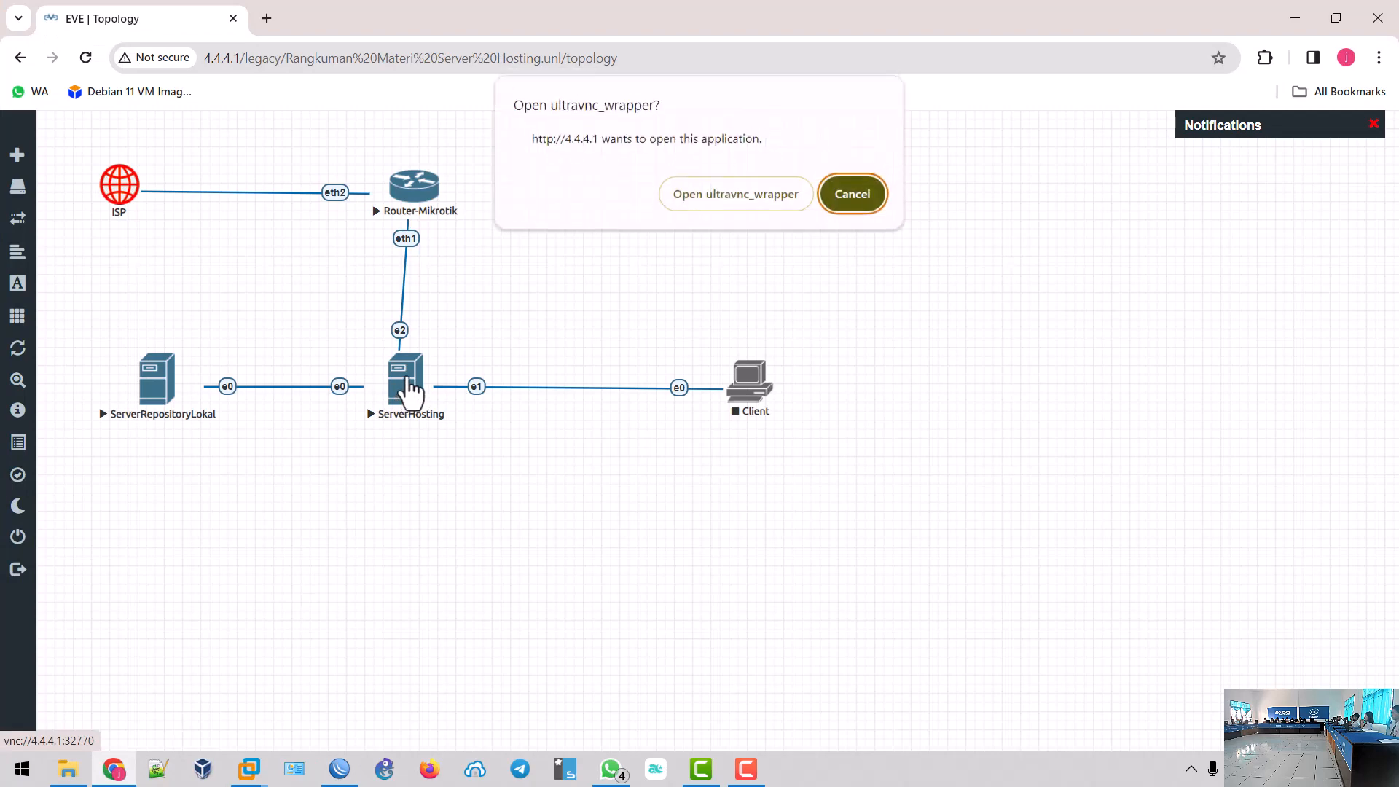
pyautogui.click(746, 203)
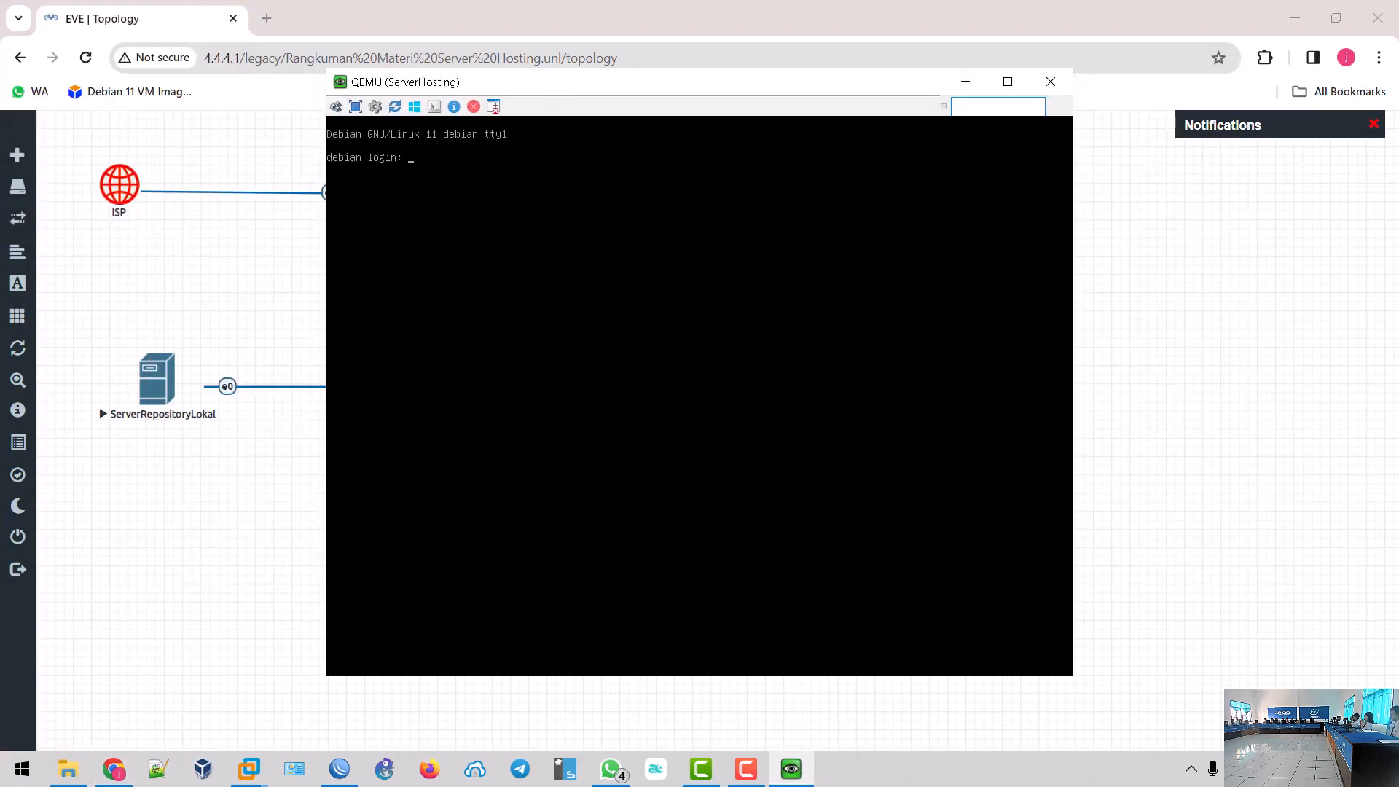
pyautogui.write('root')
pyautogui.press('Return')
pyautogui.press('Return')
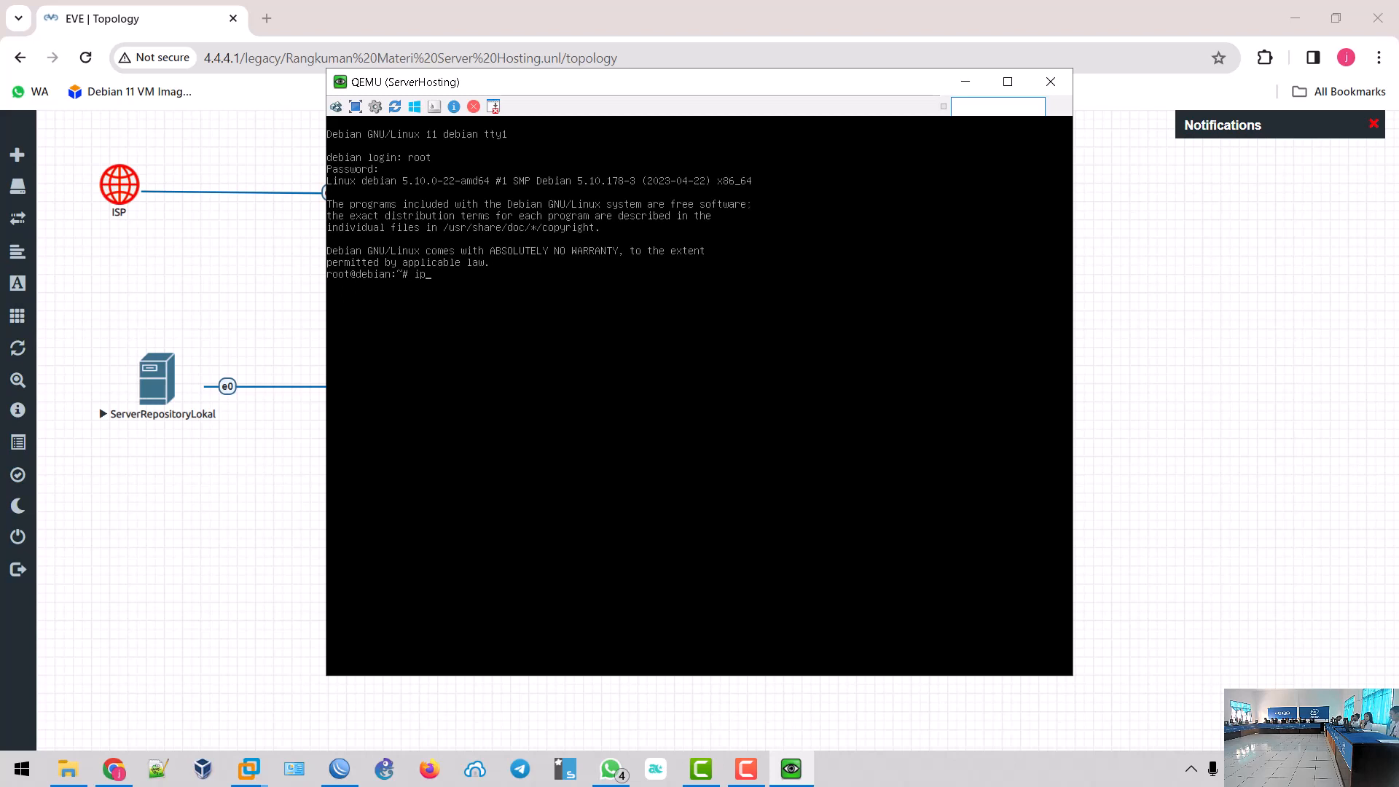
# - List the server's network interfaces with 'ip a' and move the console window right
pyautogui.write('a')
pyautogui.press('Return')
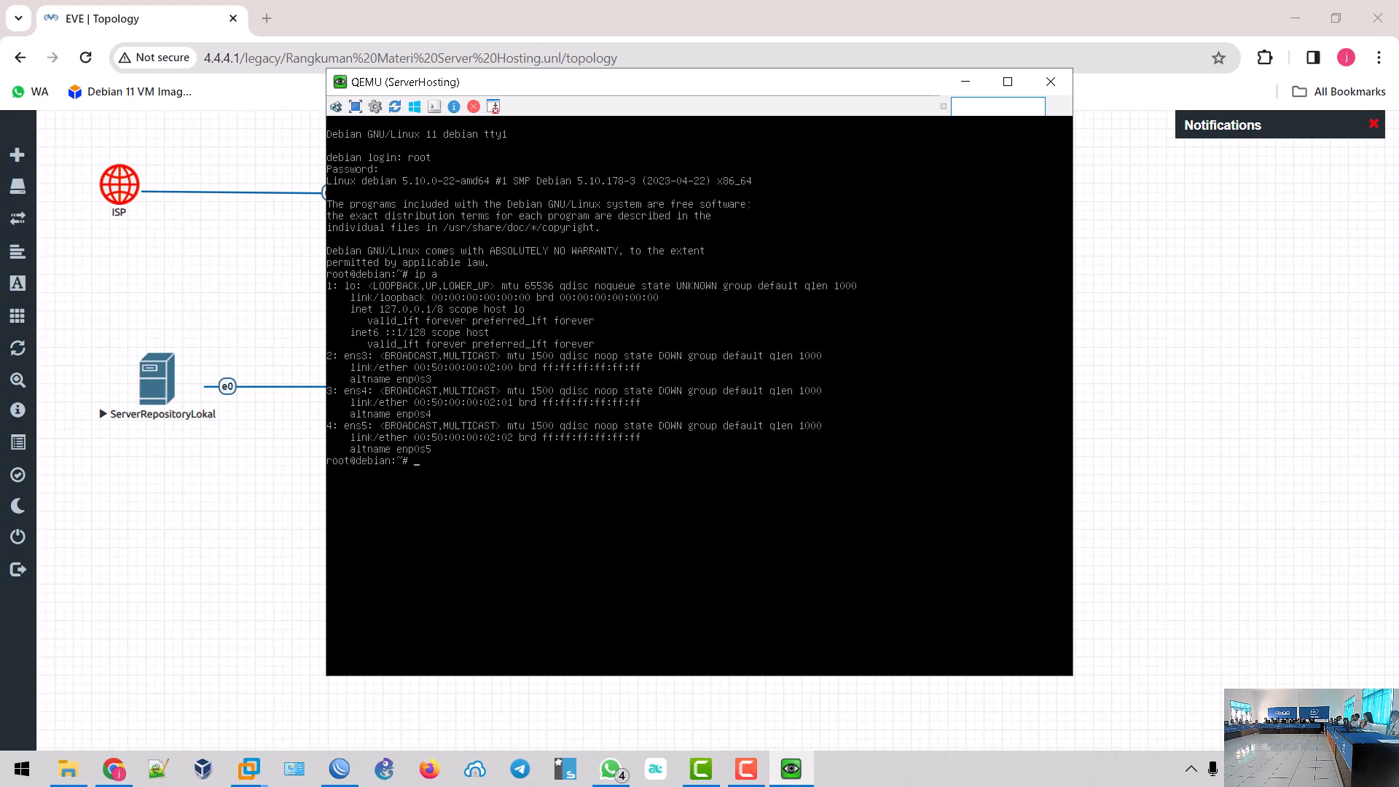
pyautogui.moveTo(650, 83); pyautogui.dragTo(931, 95)
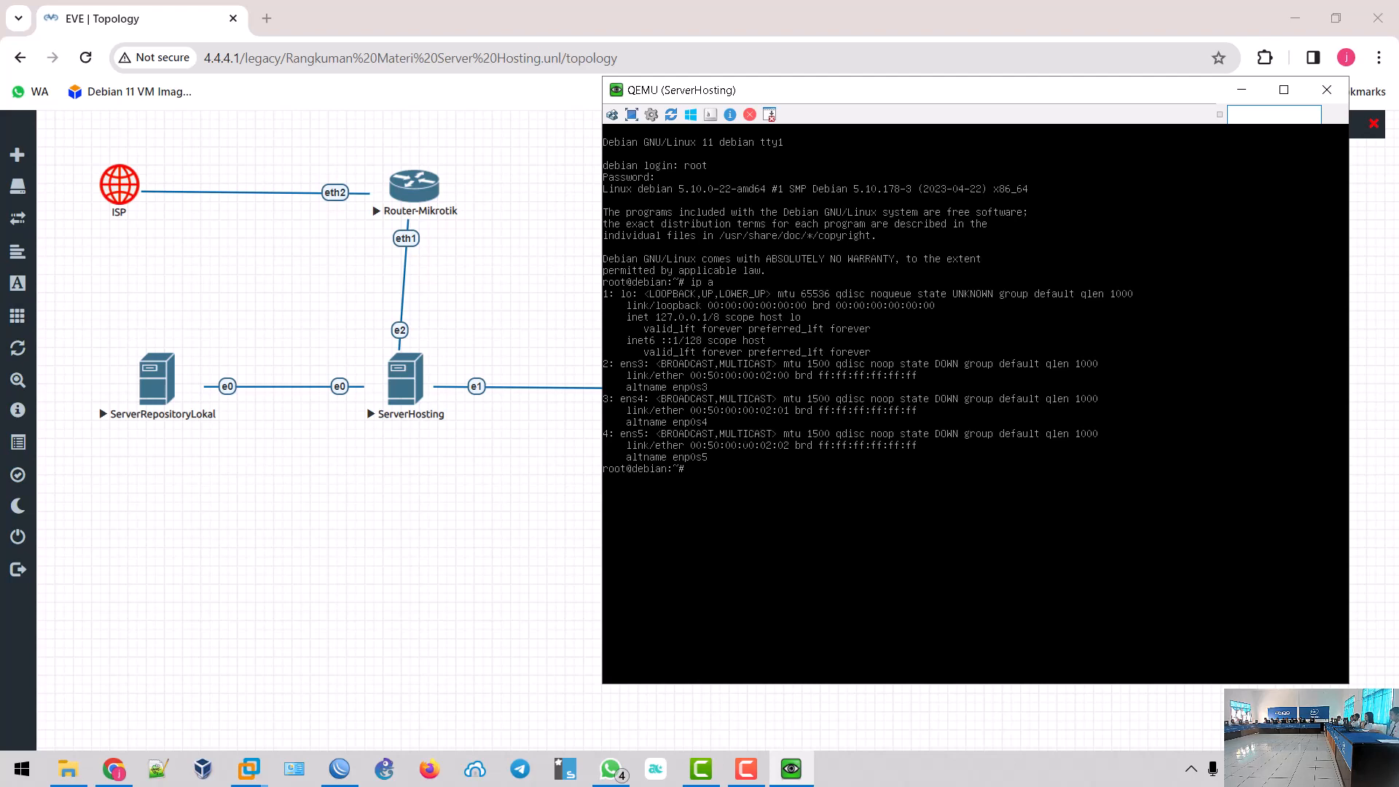
# - Open /etc/network/interfaces in nano and bring up the exam topology picture in WhatsApp
pyautogui.write('nano /etc/network/interfaces')
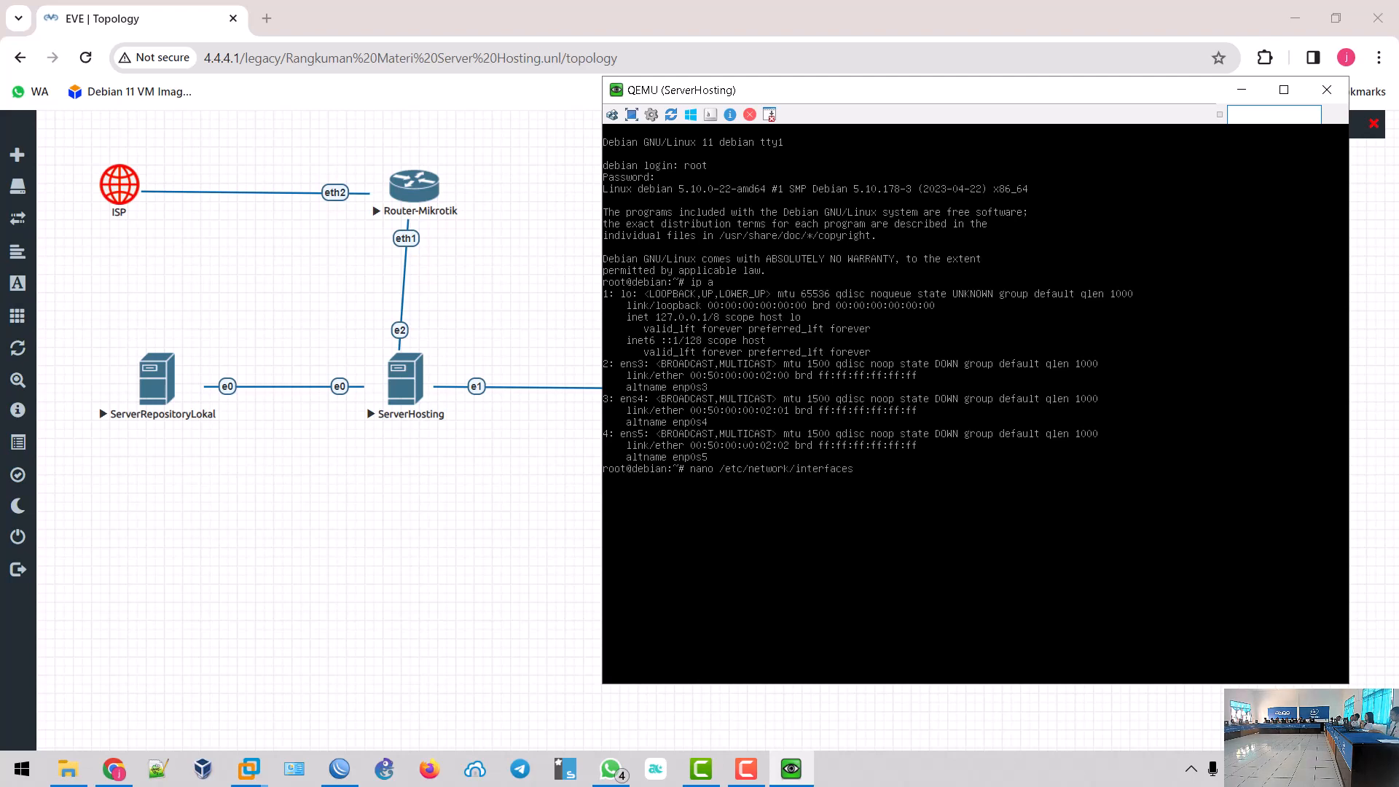
pyautogui.press('Return')
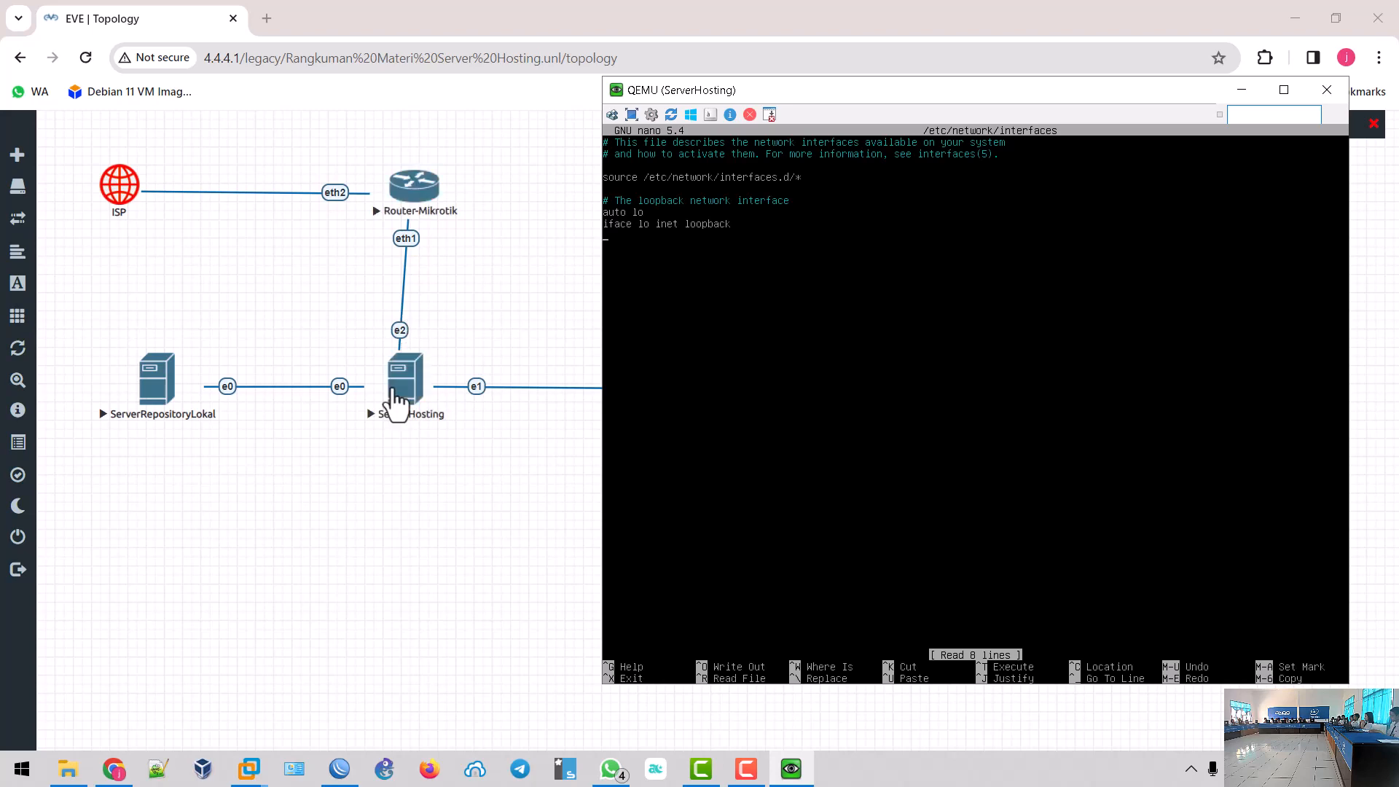
pyautogui.click(610, 773)
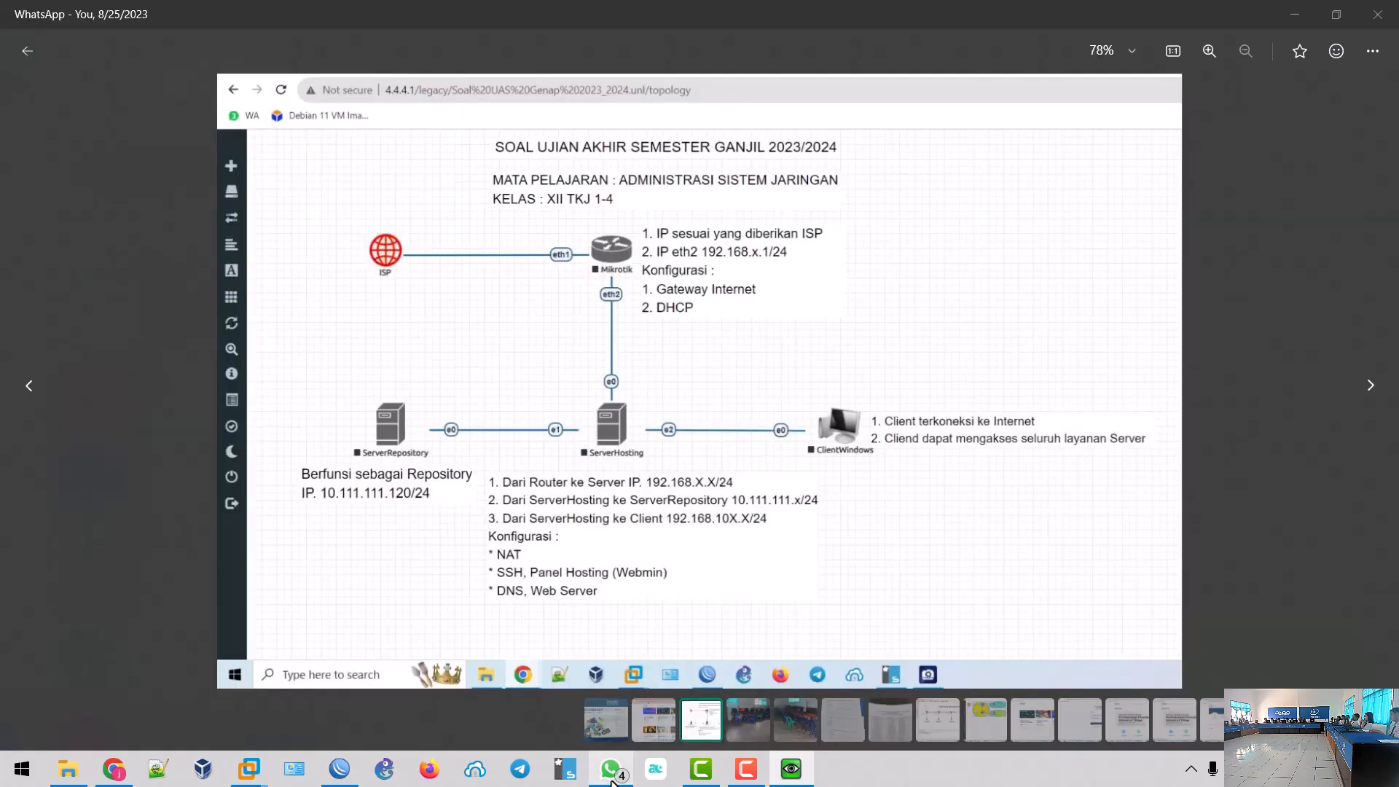
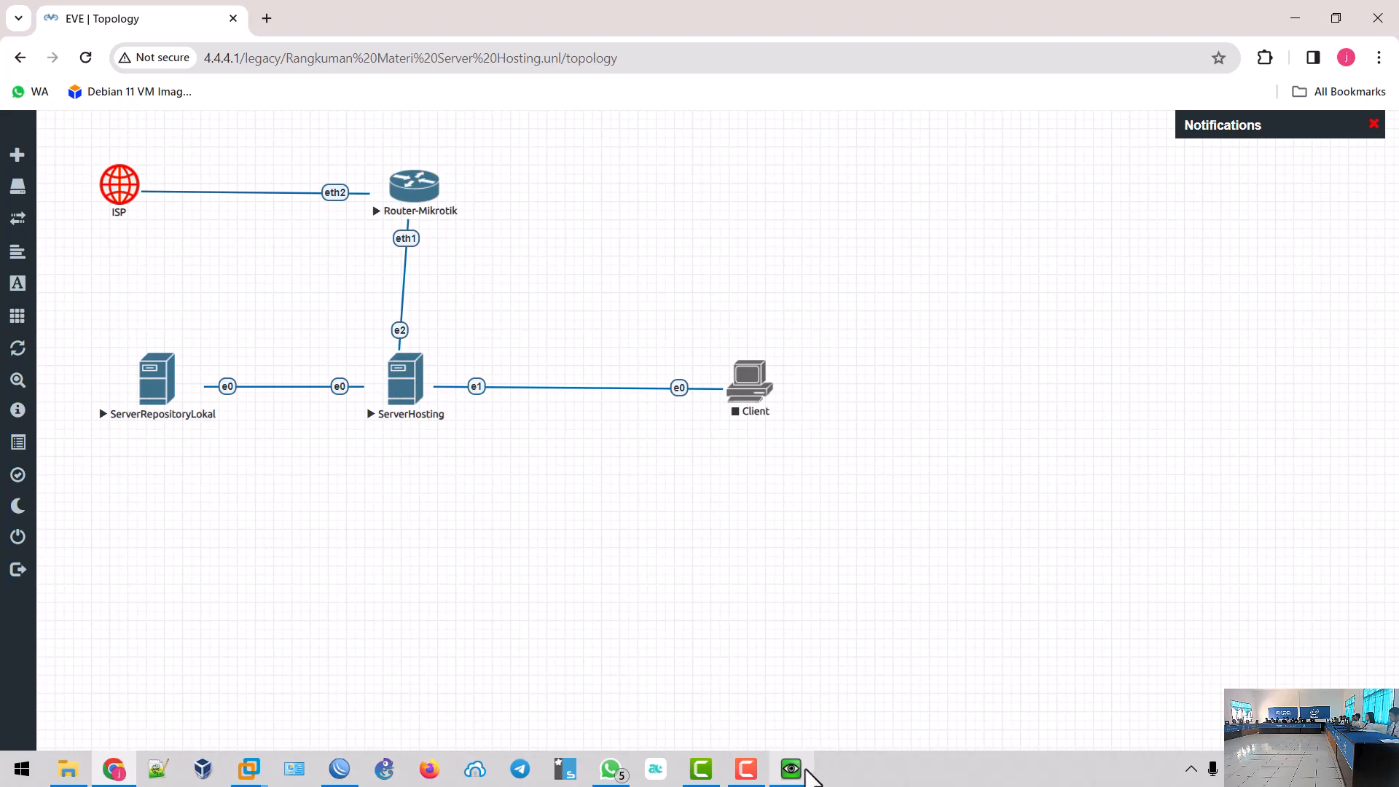
# - Add the comment 'Konfigurasi Penghubung Antara Server Hosting ke Router (Server Hosting Menerima IP dari Router)' and begin 'auto ens'
pyautogui.click(807, 770)
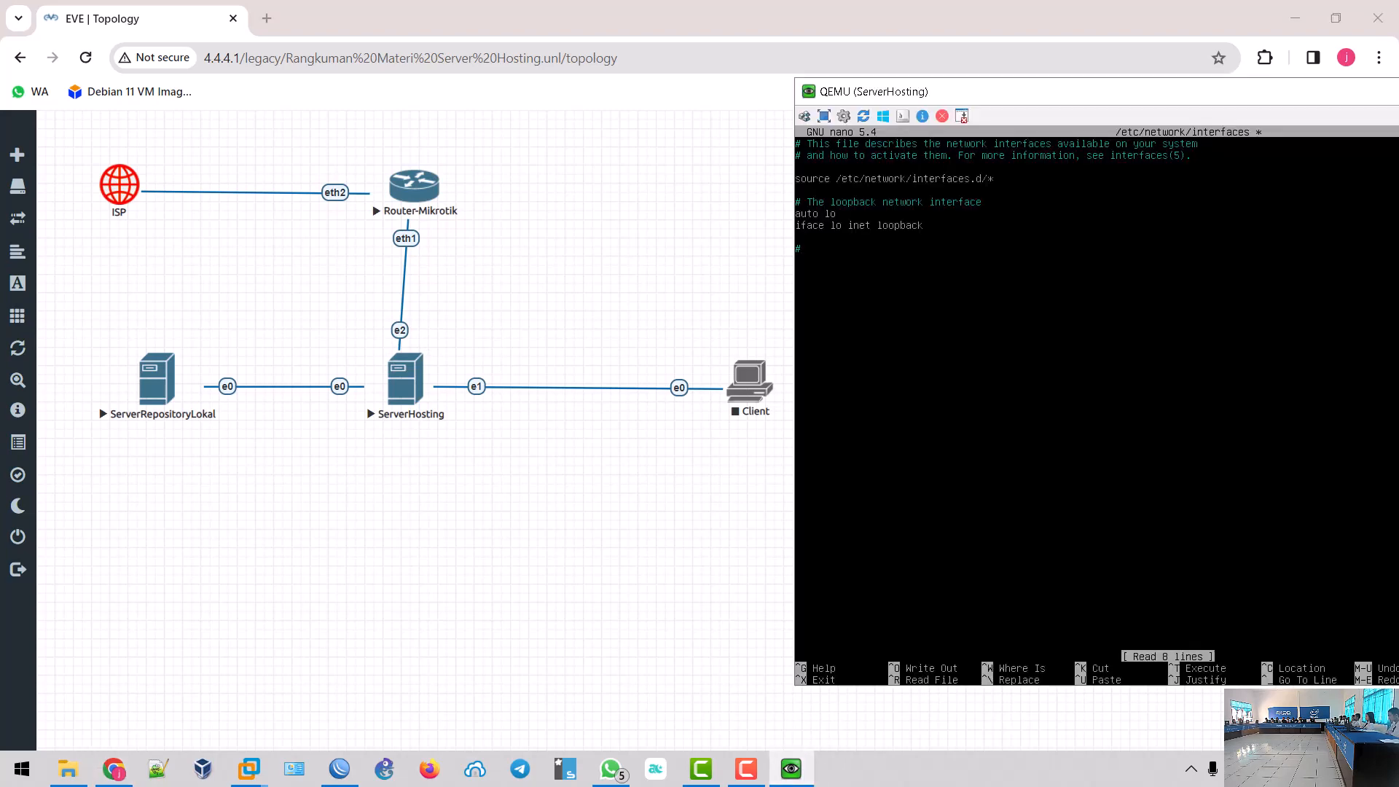
pyautogui.write('Konfig')
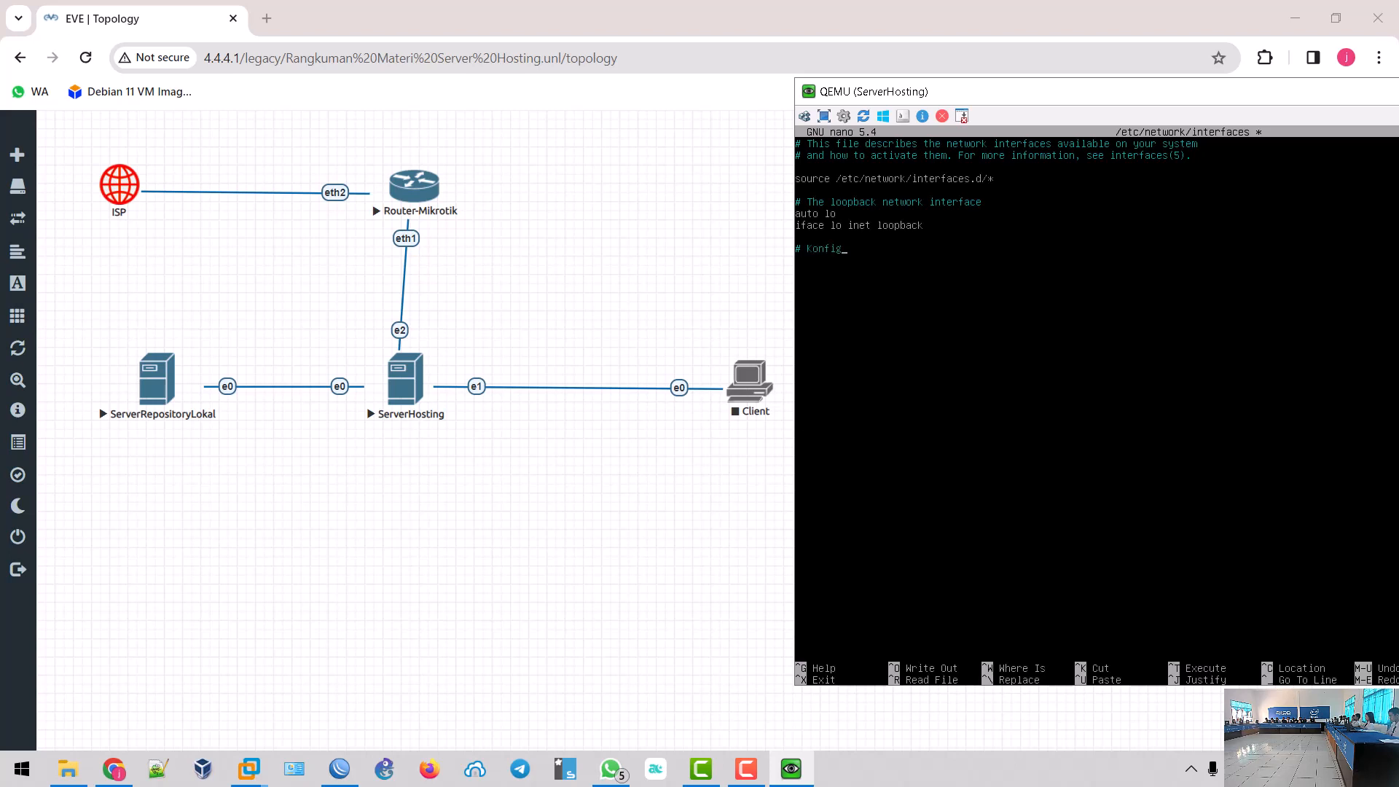
pyautogui.write('urasi Penghubunga Antara Server')
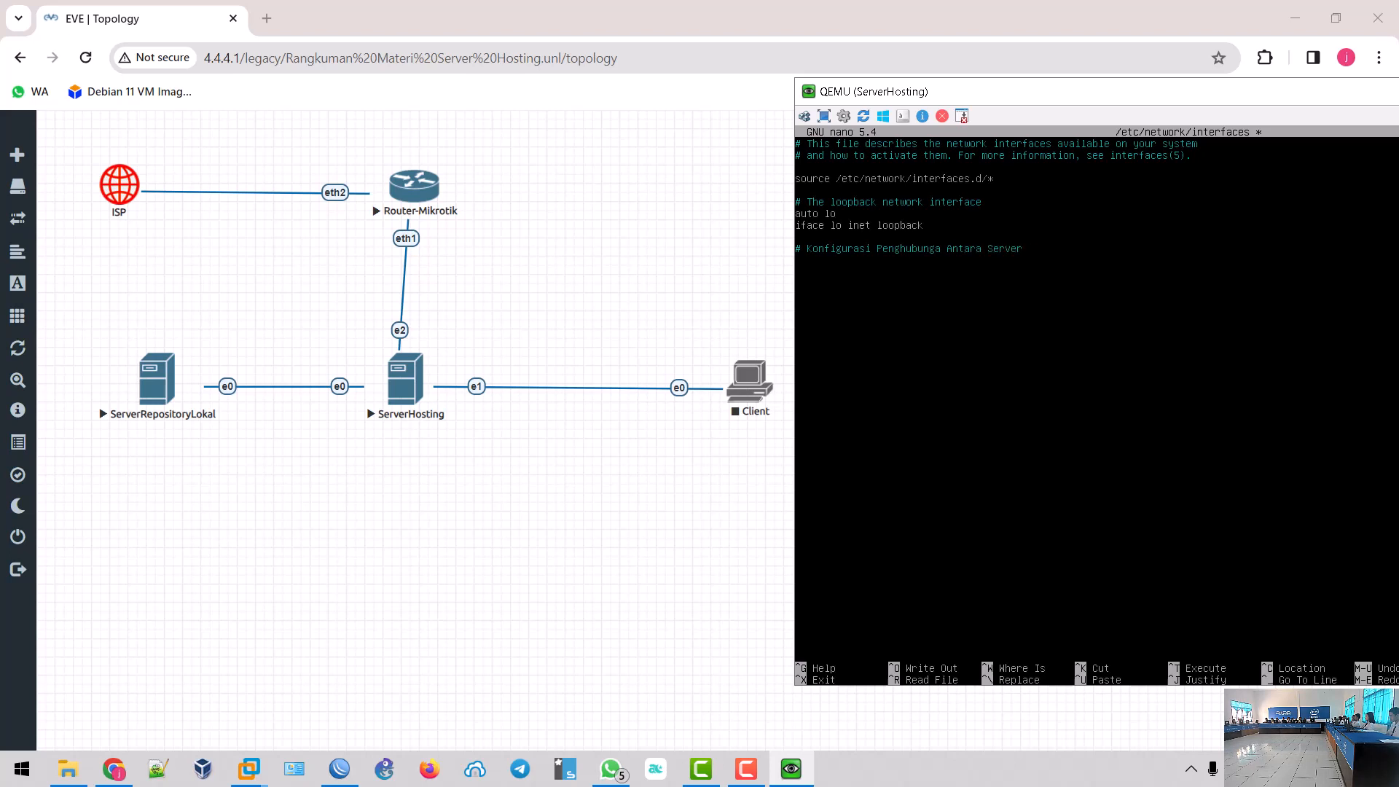
pyautogui.write(' Hosting ke ROute')
pyautogui.press('BackSpace')
pyautogui.press('BackSpace')
pyautogui.press('BackSpace')
pyautogui.write('outer (Server Hosting Menre')
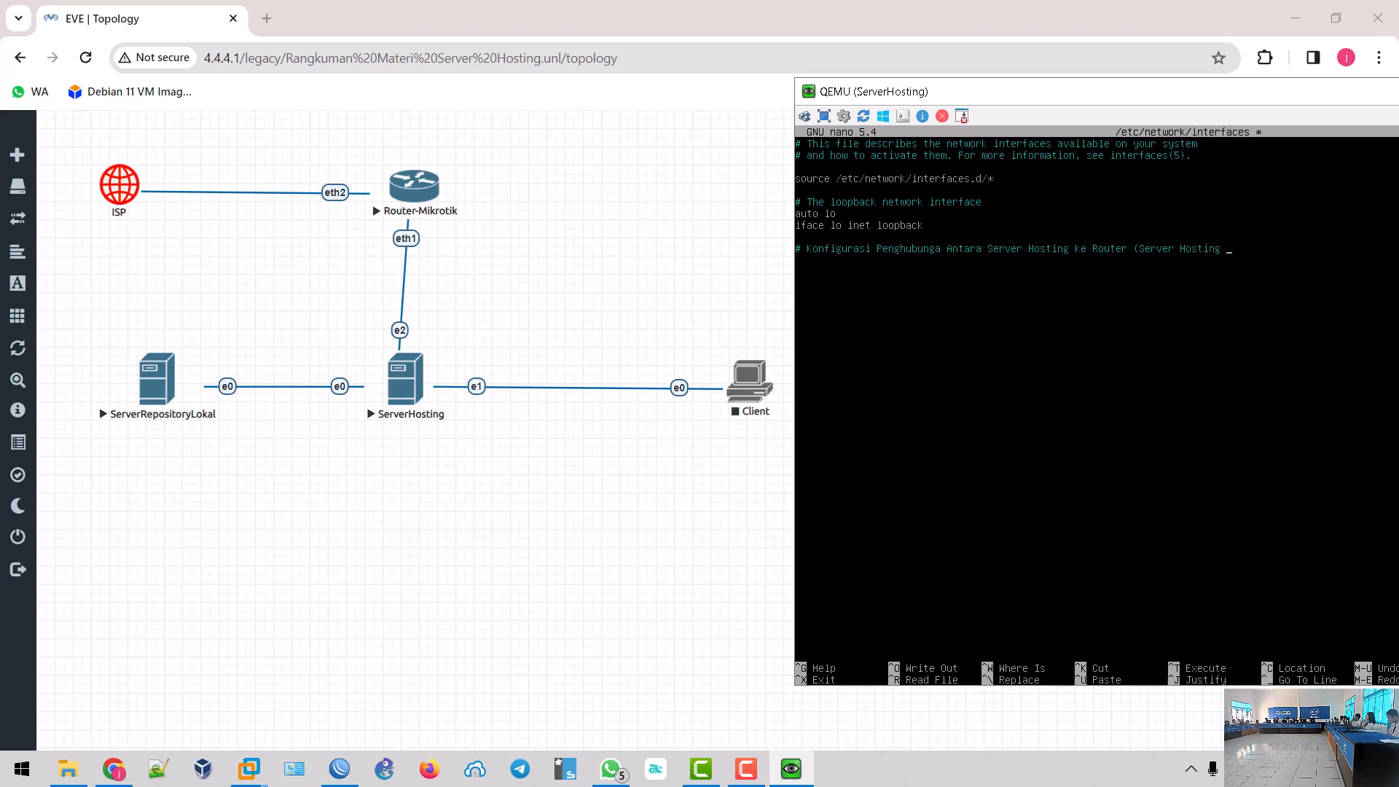
pyautogui.press('BackSpace')
pyautogui.press('BackSpace')
pyautogui.press('BackSpace')
pyautogui.press('BackSpace')
pyautogui.write('enerima IP dari RO')
pyautogui.press('BackSpace')
pyautogui.write('outer')
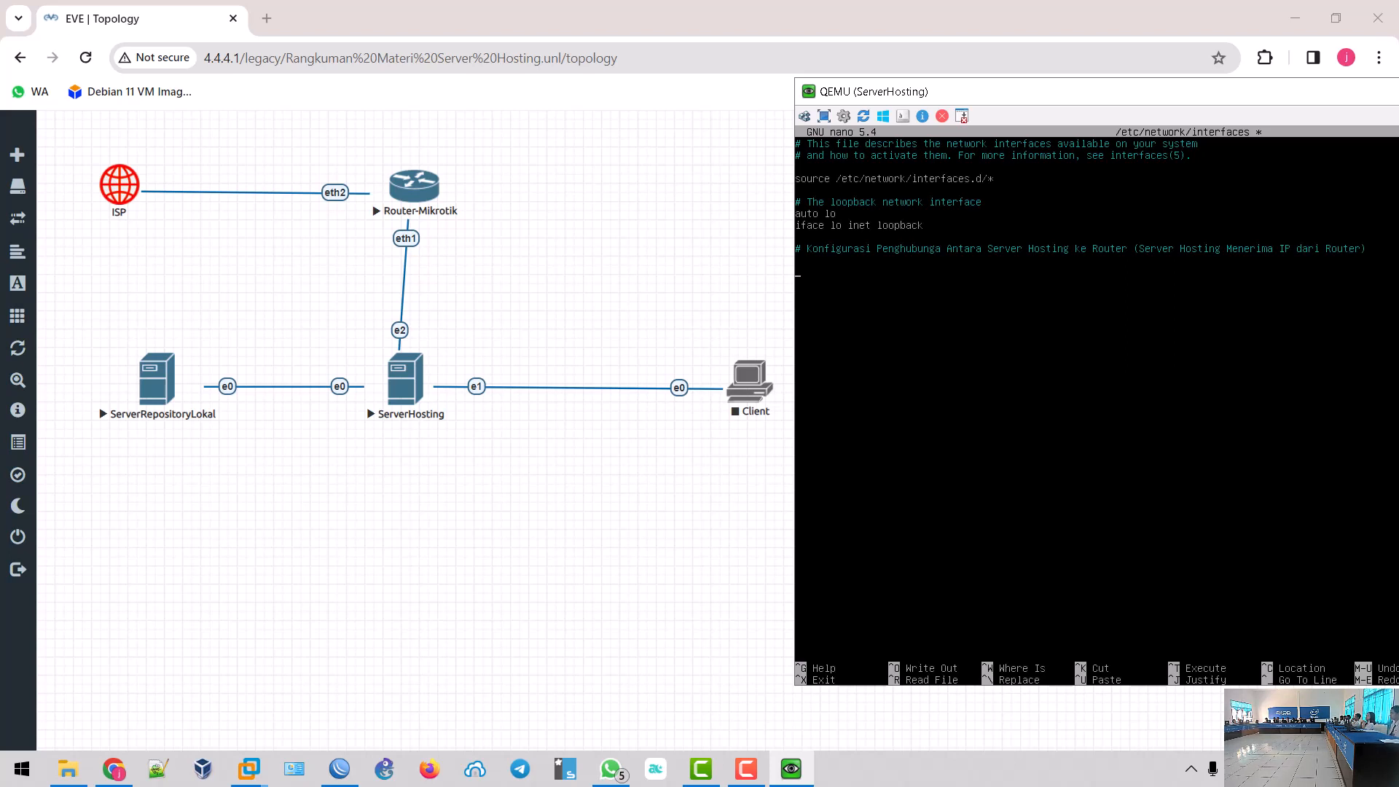
pyautogui.write('to ens')
# - Complete 'auto ens5', add 'iface ens5 inet dhcp', and start the next '# Konfigurasi' comment
pyautogui.write('5')
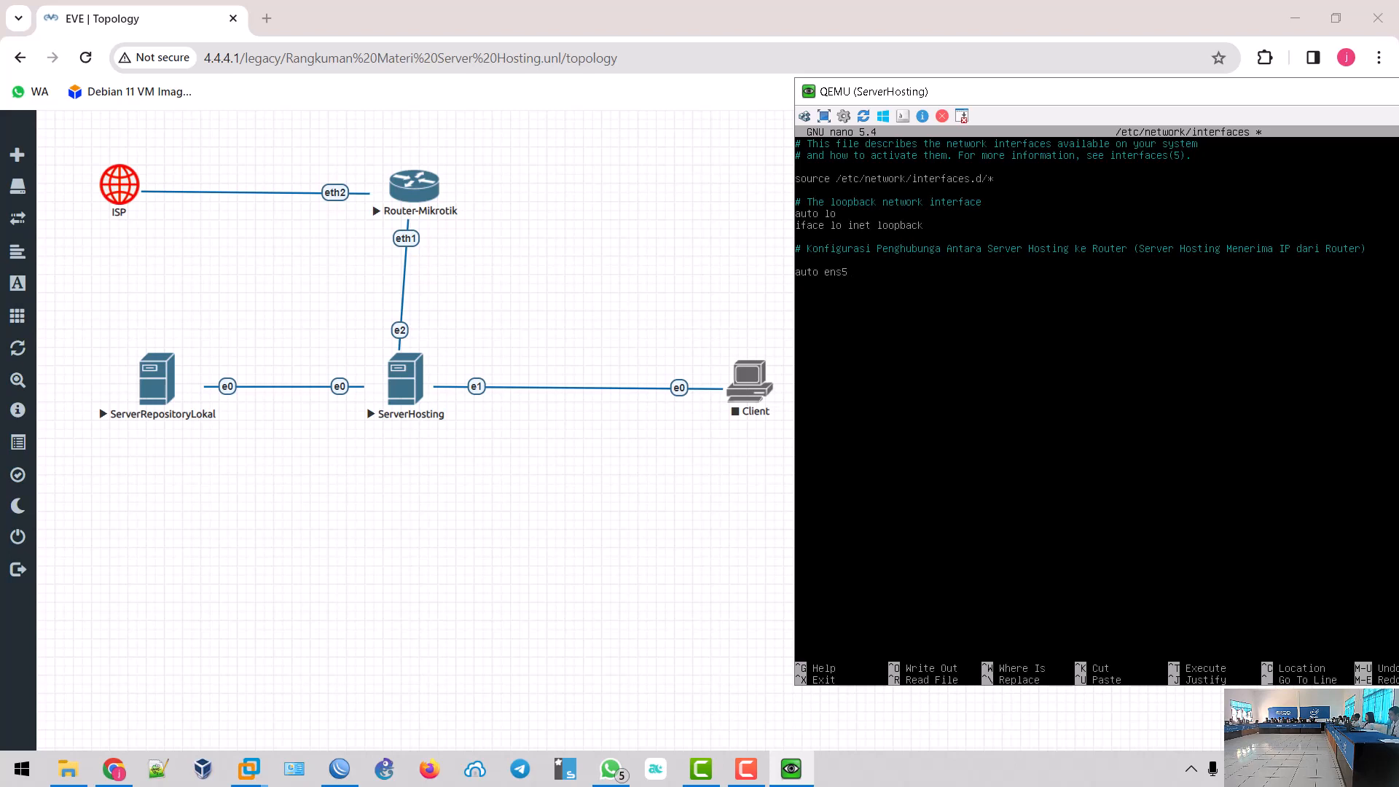
pyautogui.press('Return')
pyautogui.write('iface ens5 inet d')
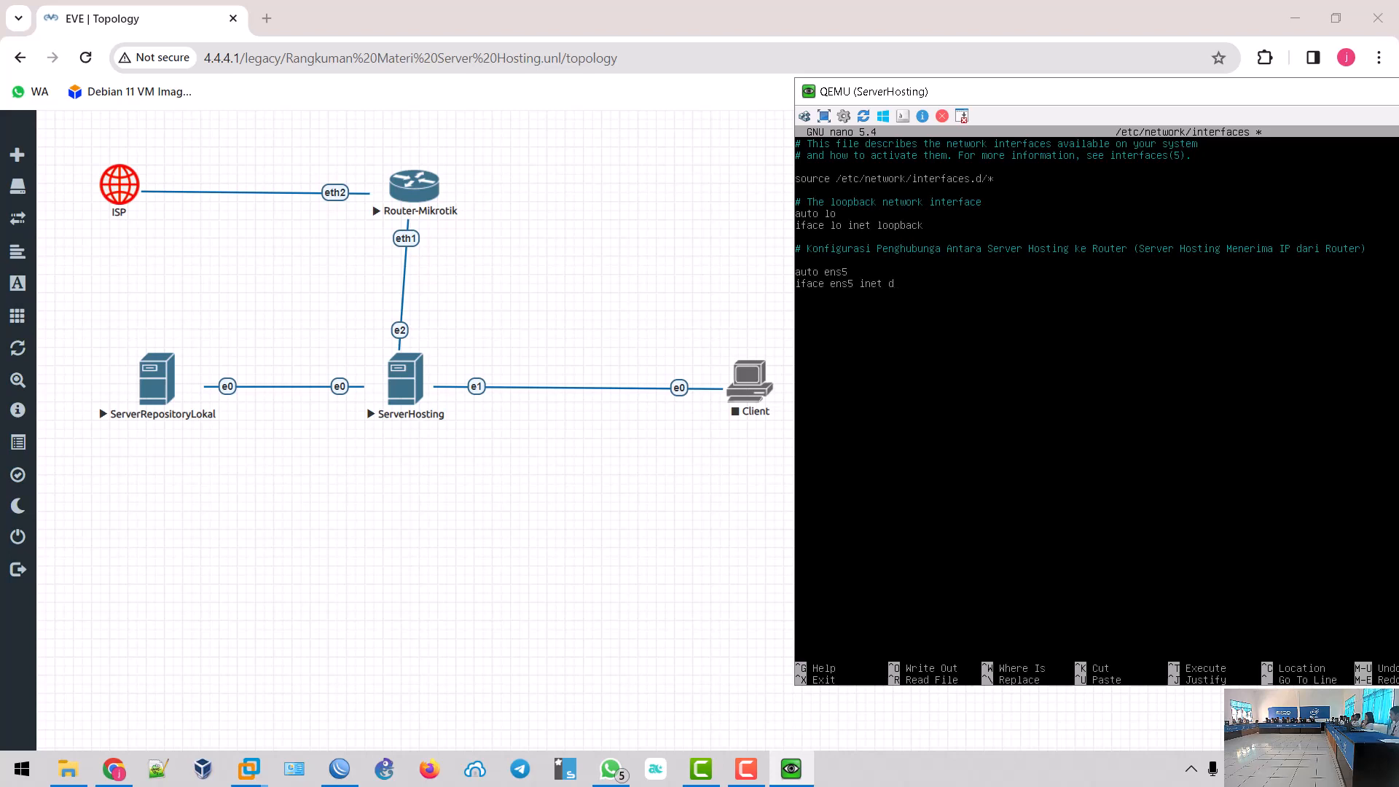
pyautogui.write('p')
pyautogui.write('#')
pyautogui.write(' Konf')
pyautogui.write('iguras')
pyautogui.write('i Peng')
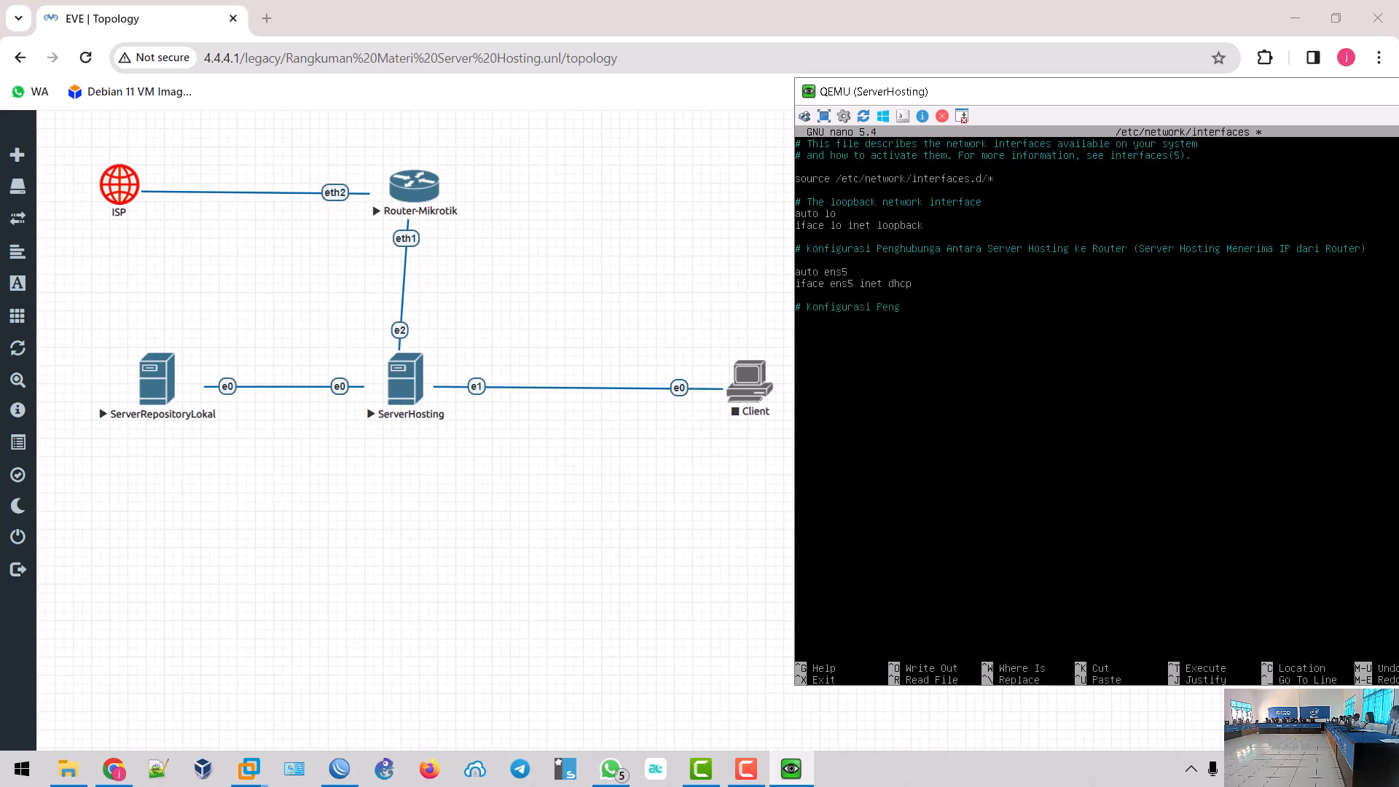
pyautogui.write('hubun')
# - Add a 'Server Hosting ke Server Repositori (IP Manual)' comment, 'auto ens3' and 'iface ens3 inet static', beginning its address
pyautogui.press('BackSpace')
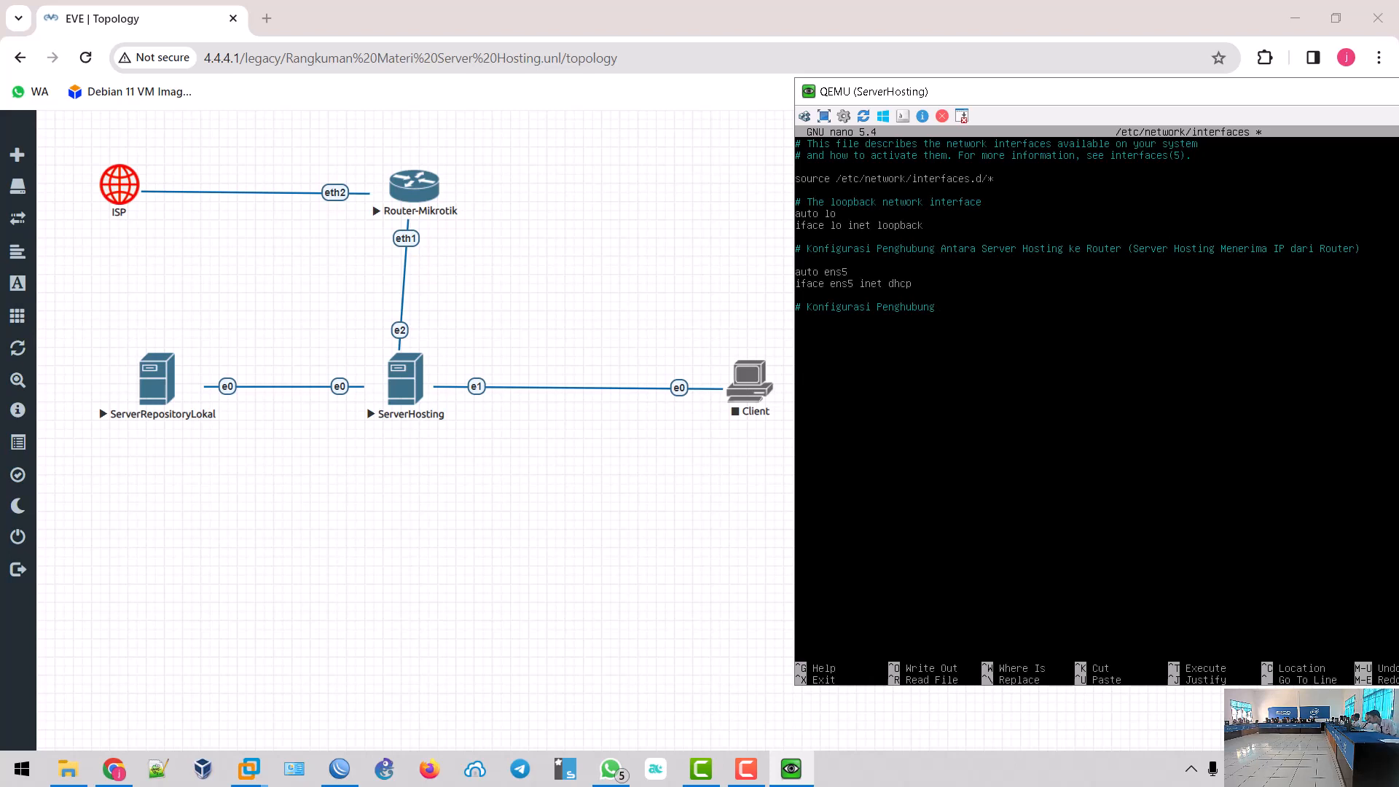
pyautogui.write('ntara Server Hsoting ke')
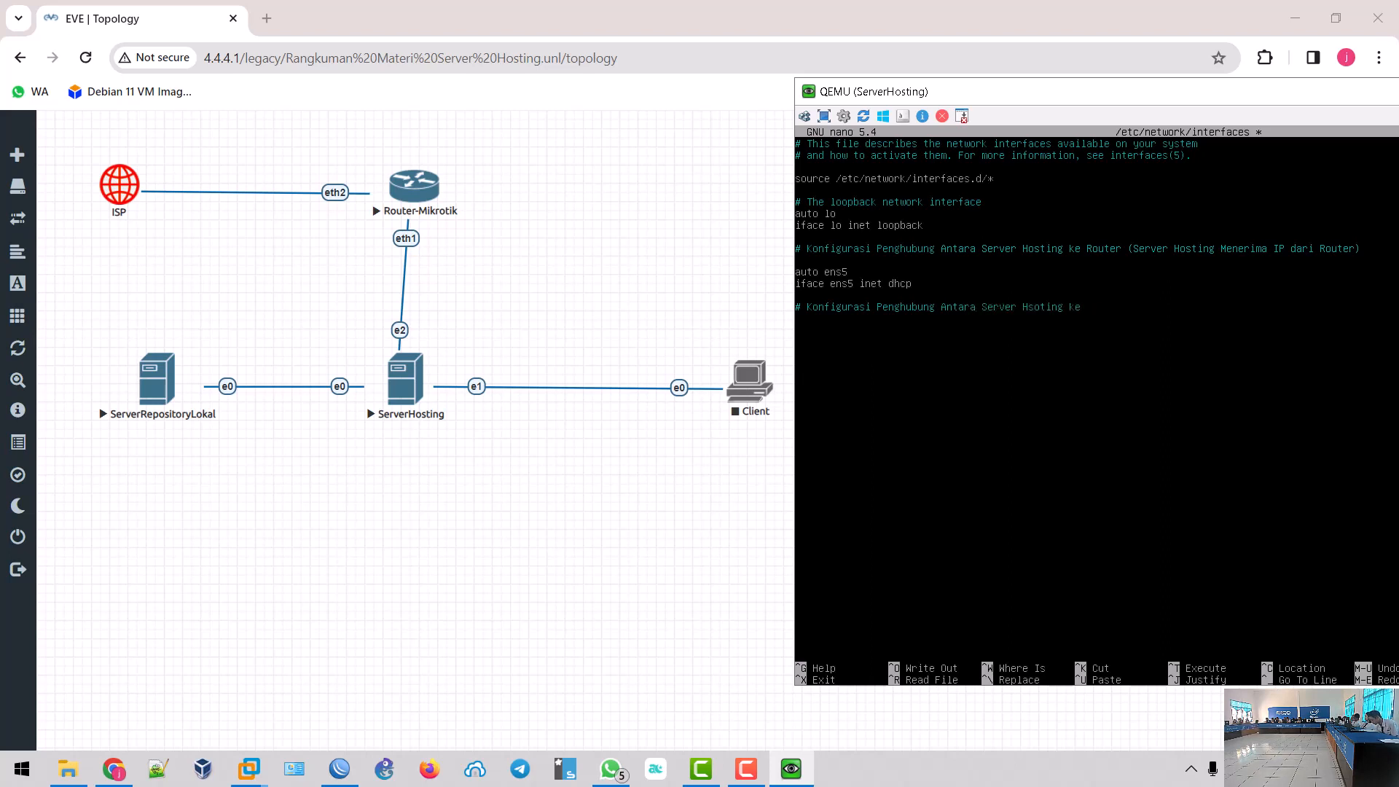
pyautogui.write(' Server Repositori (IP Manual)')
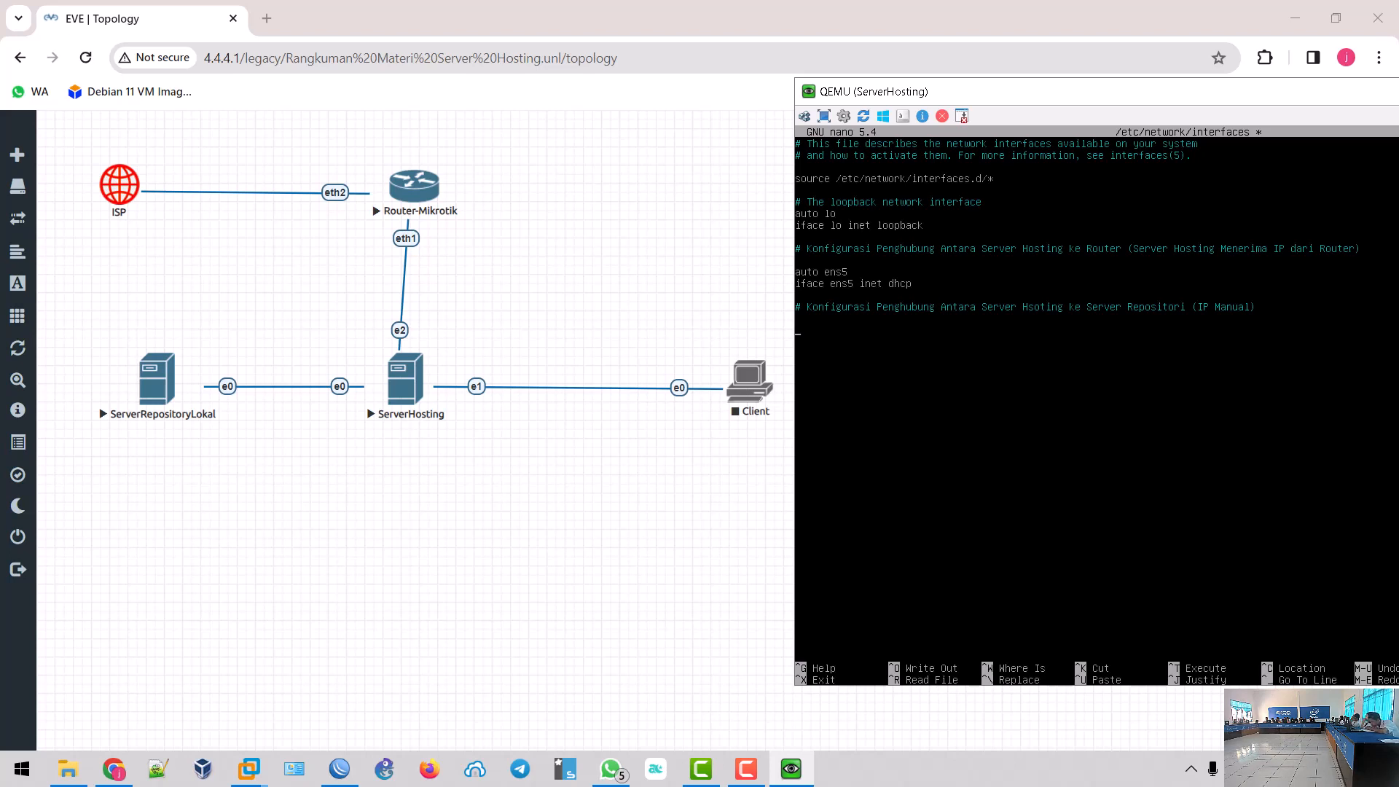
pyautogui.write('auto')
pyautogui.write(' ens')
pyautogui.write('3 ')
pyautogui.write('iface')
pyautogui.write(' ens')
pyautogui.write('3 ine')
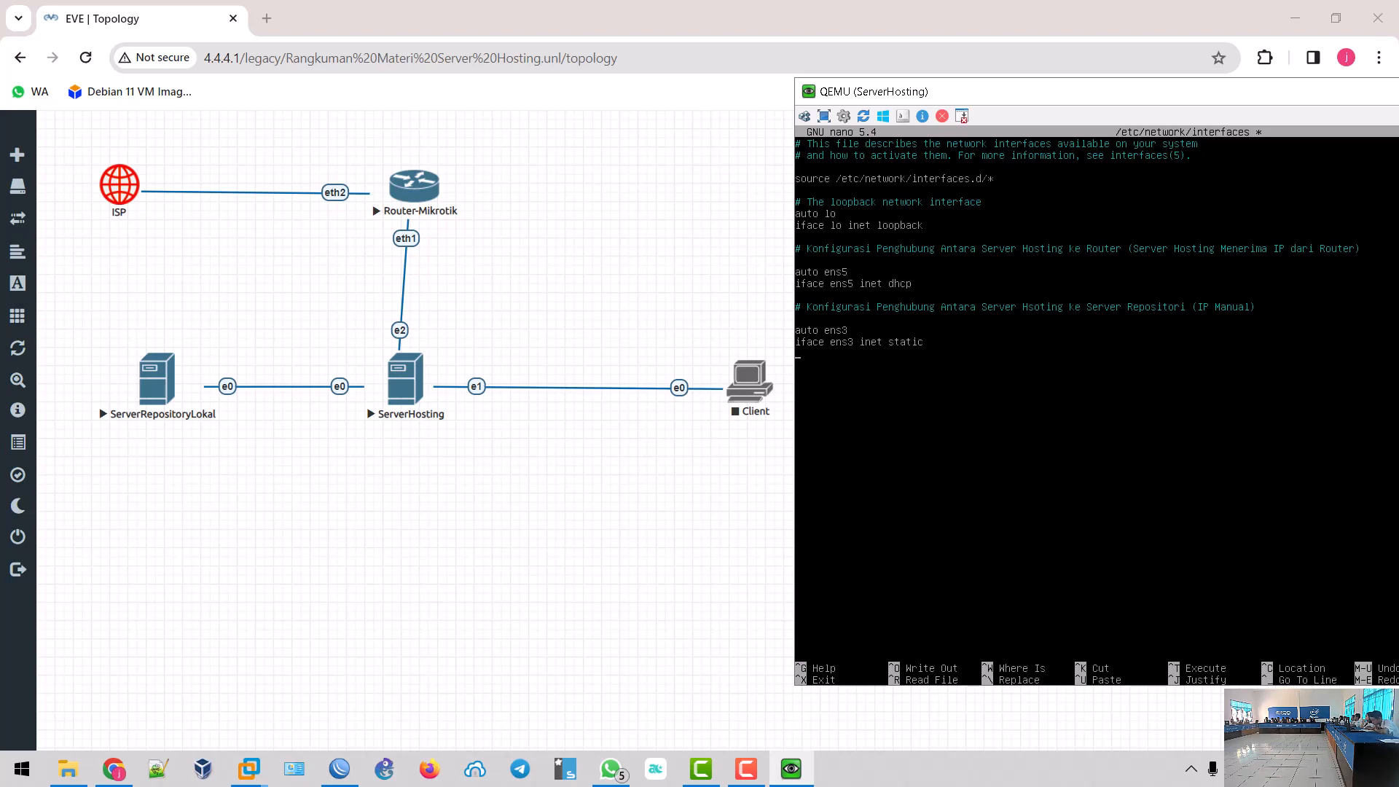
pyautogui.write('dress 1')
# - Check the WhatsApp exam topology for the 10.111.111.x/24 hosting-to-repository subnet
pyautogui.click(611, 769)
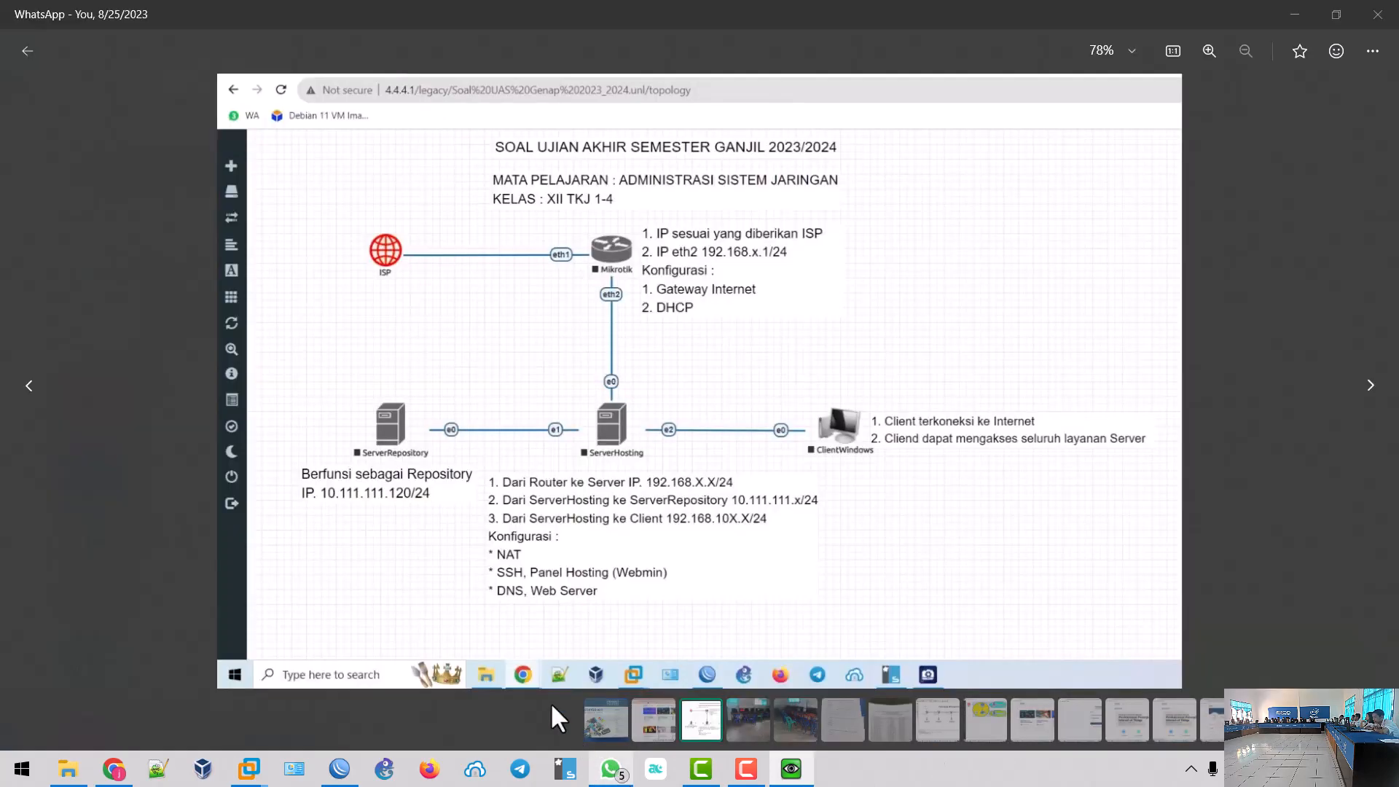
pyautogui.click(611, 769)
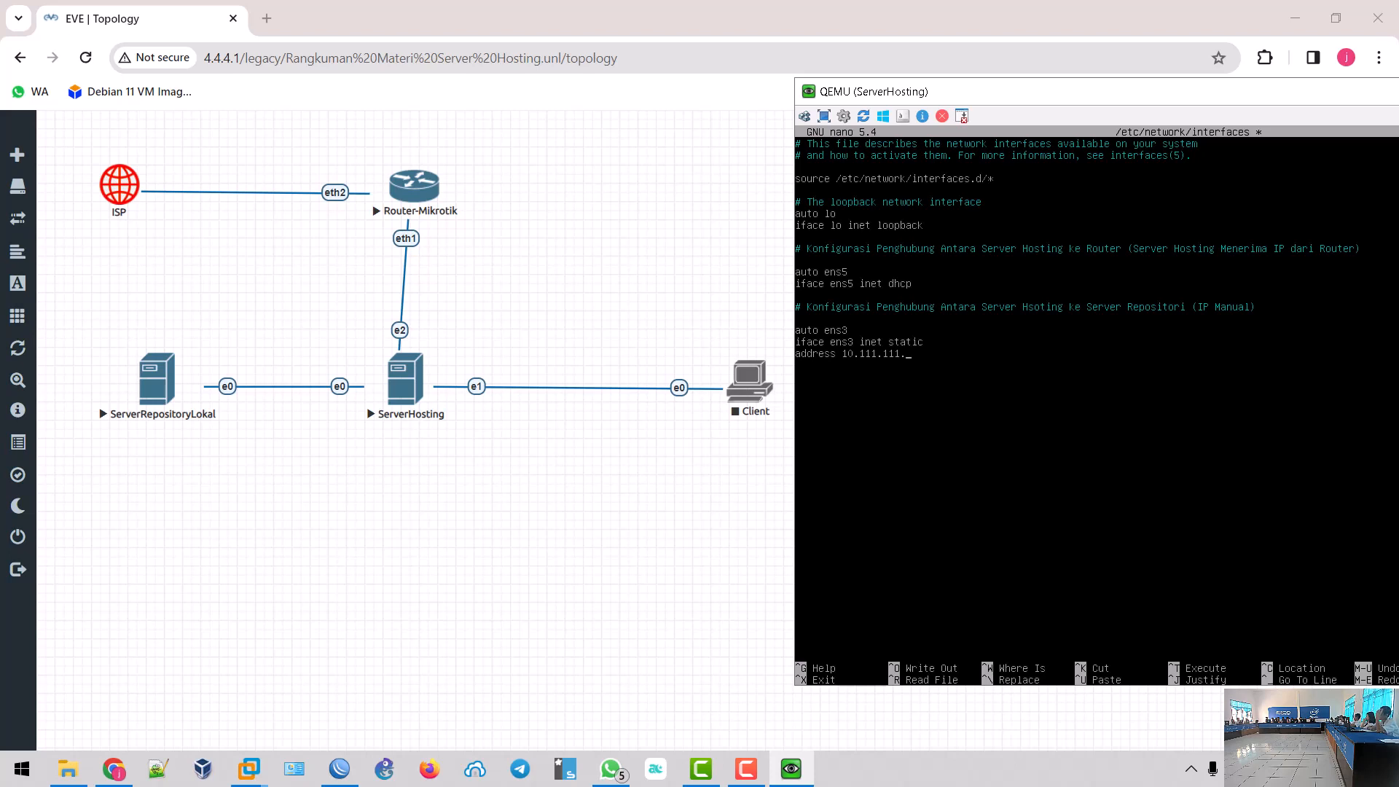
# - Finish ens3's address as 10.111.111.25/24 and dismiss the ESET NOD32 update notice
pyautogui.write('25/24')
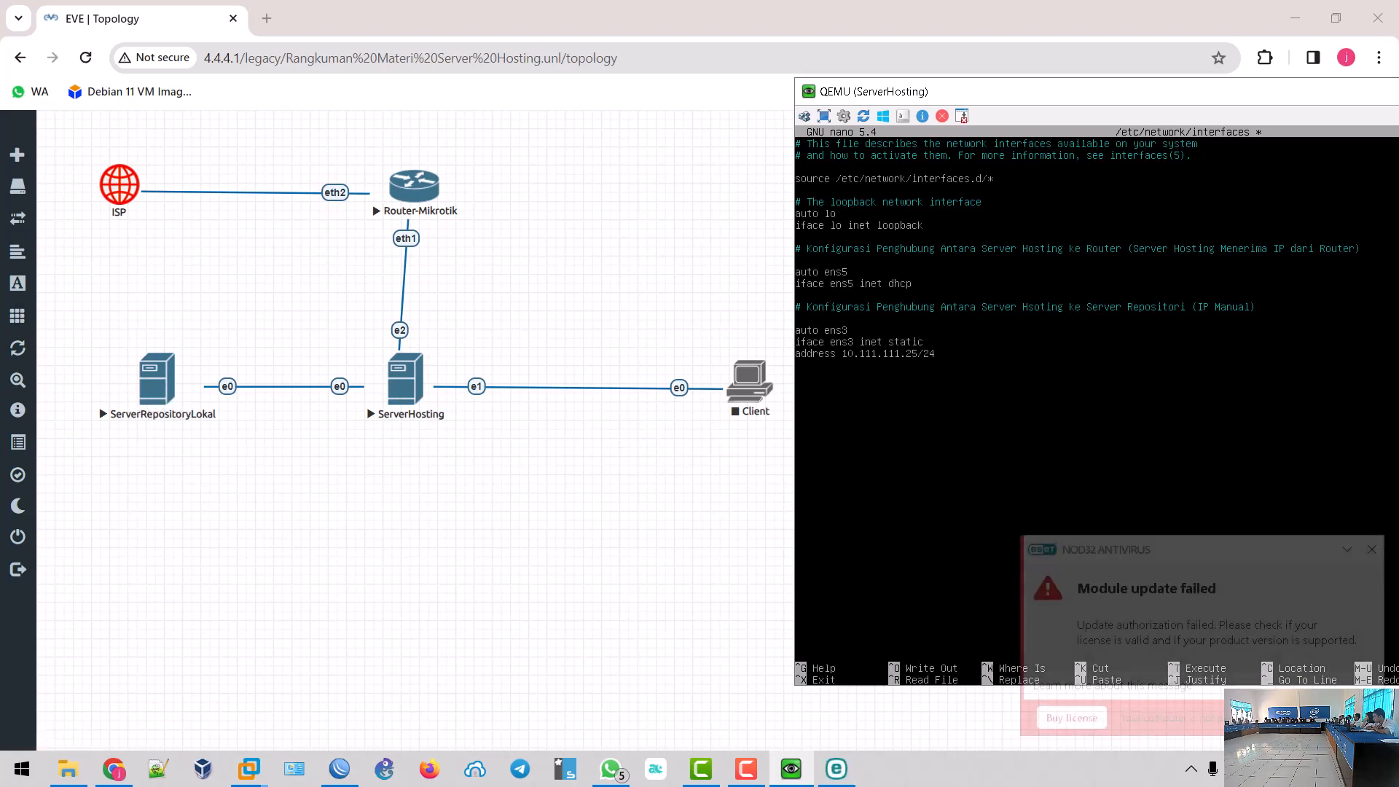
pyautogui.click(1371, 550)
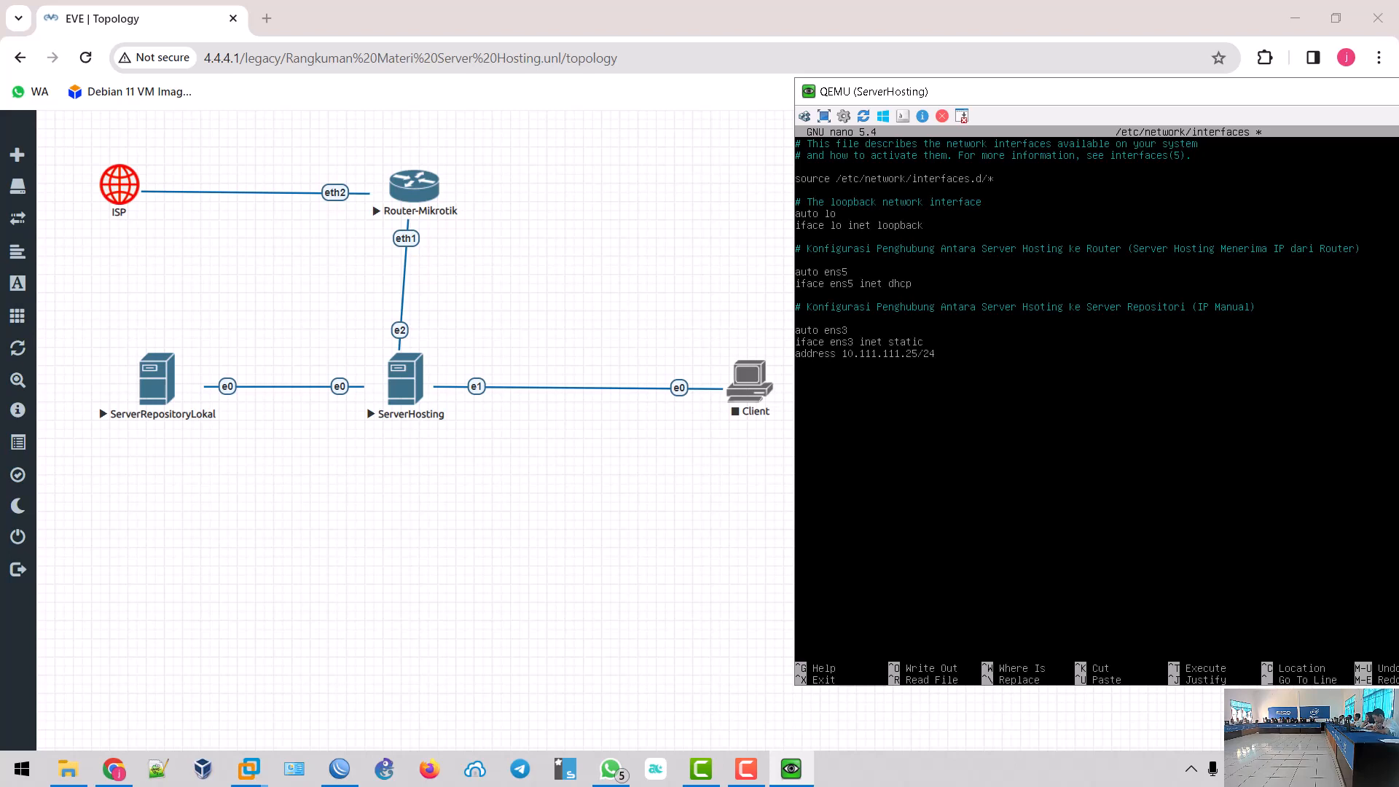
# - Add a 'Server Hosting ke Client (IP Manual)' comment, 'auto ens4' and 'iface ens4 inet static', starting its address line
pyautogui.write('Konfigurasi Peng')
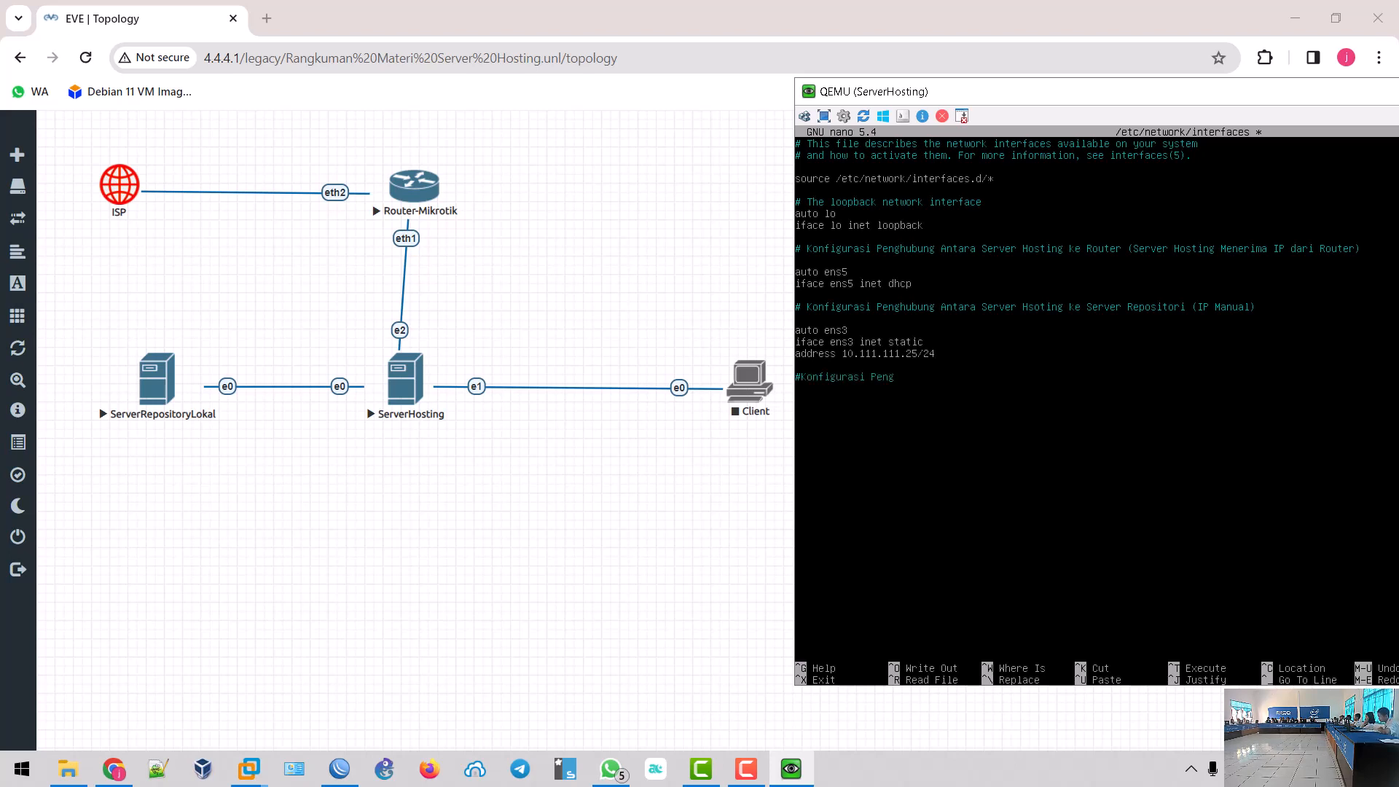
pyautogui.write('hubung Antara Server Hosting denga')
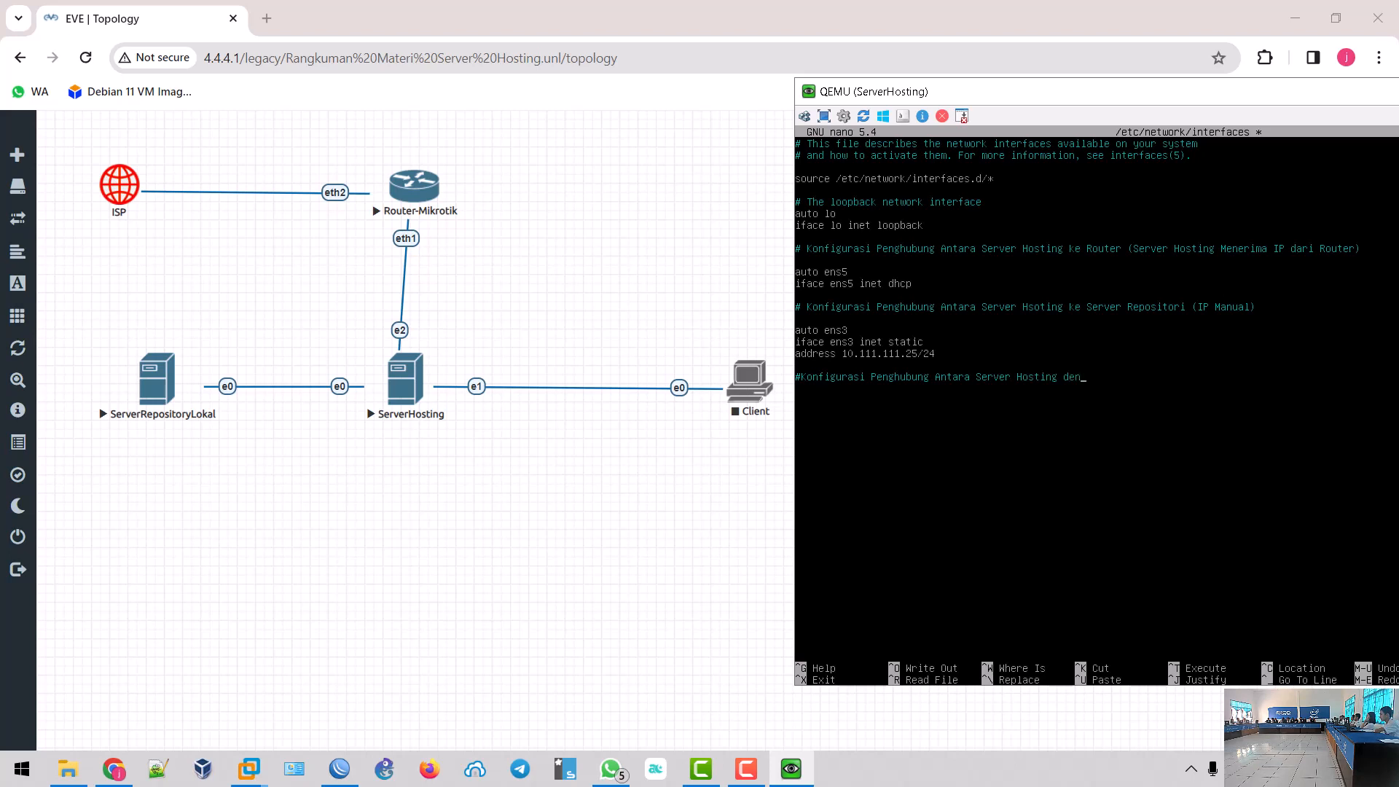
pyautogui.press('BackSpace')
pyautogui.press('BackSpace')
pyautogui.press('BackSpace')
pyautogui.press('BackSpace')
pyautogui.press('BackSpace')
pyautogui.write('ke Client (IP Manual)  ')
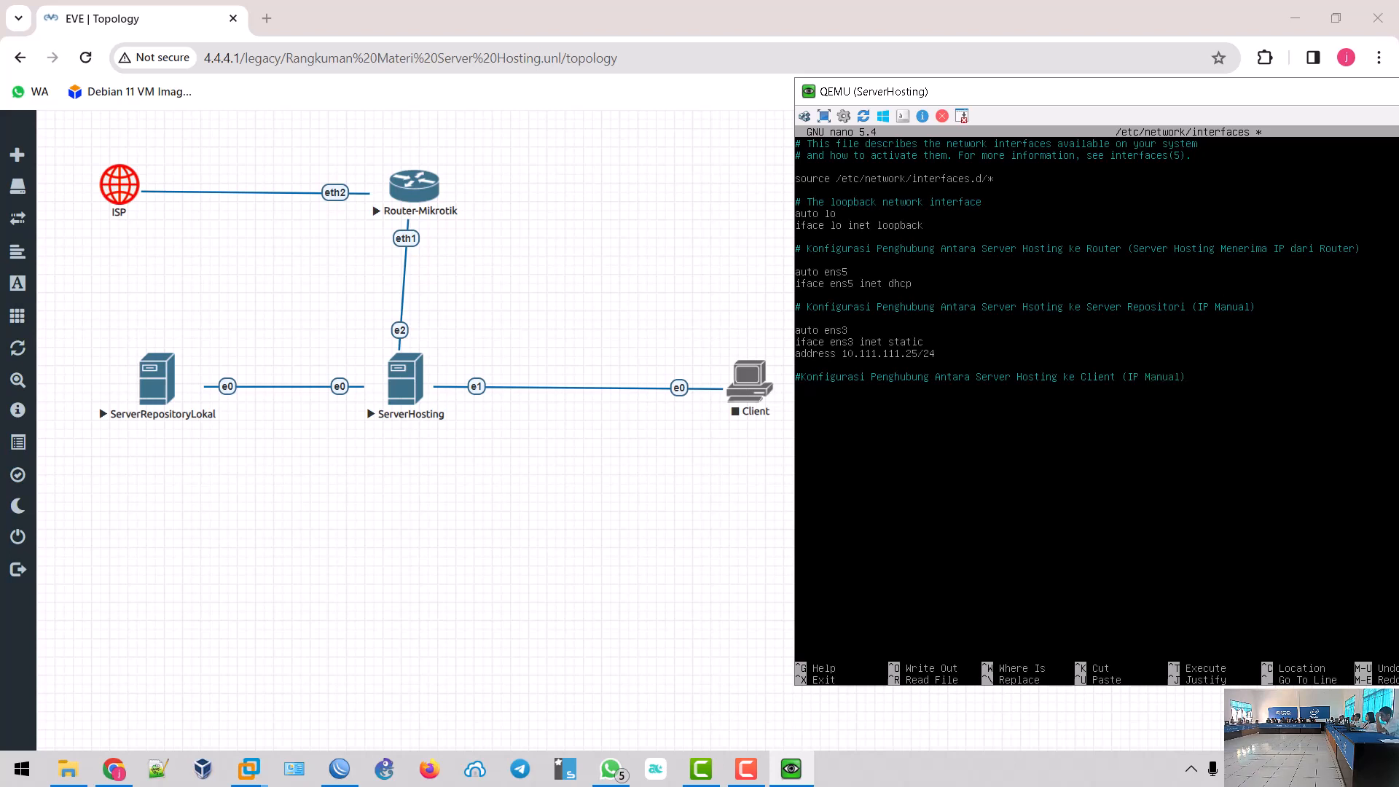
pyautogui.write('auto ens4')
pyautogui.press('Return')
pyautogui.write('iface')
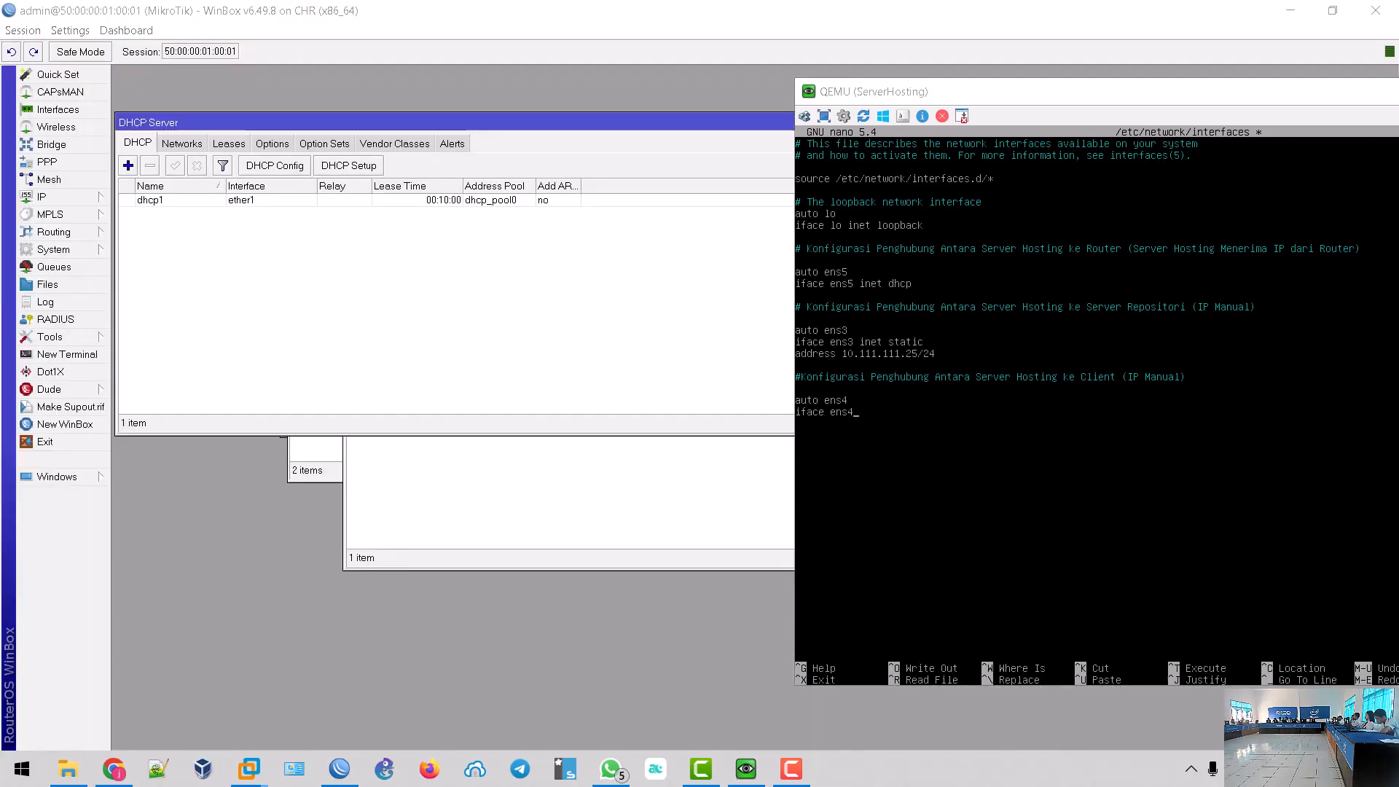
pyautogui.click(1042, 102)
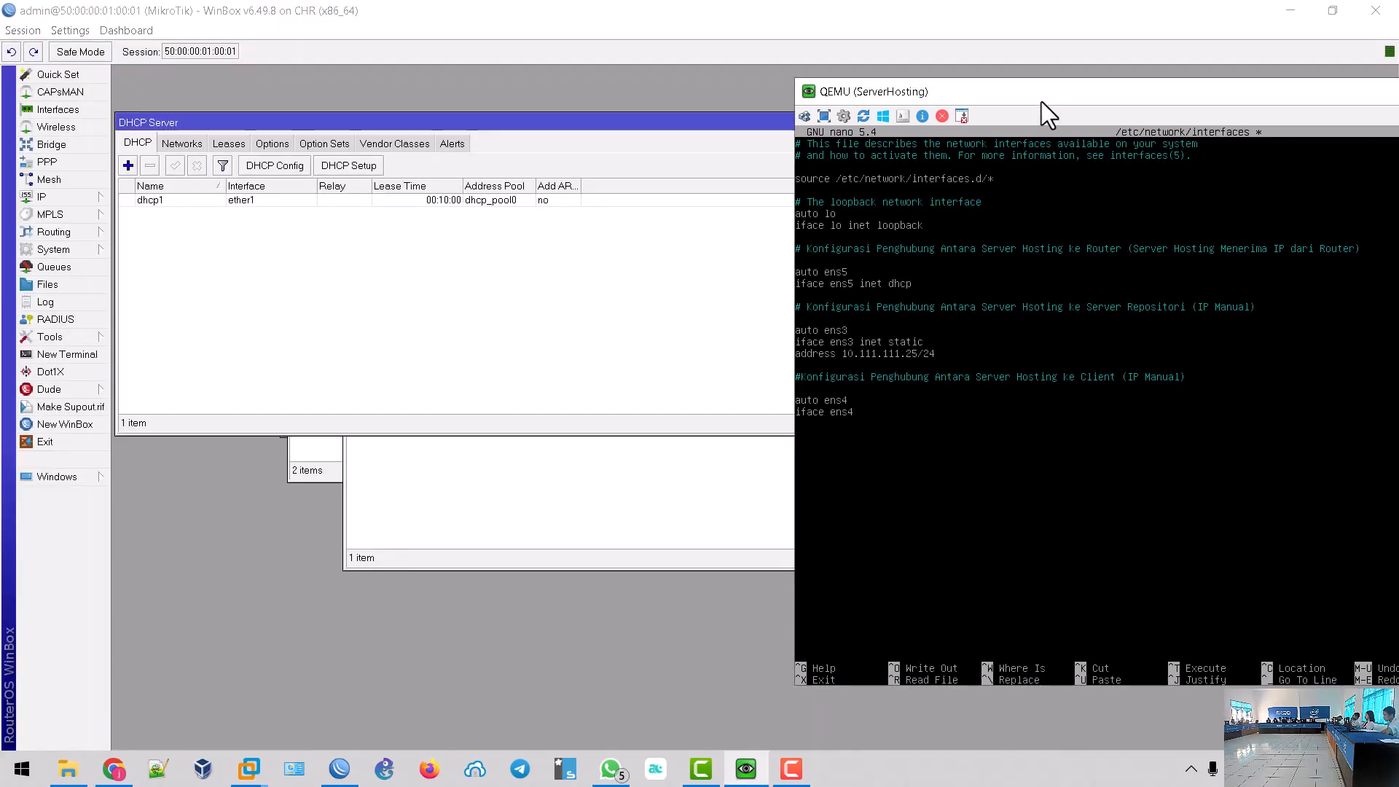
pyautogui.write('inet stat')
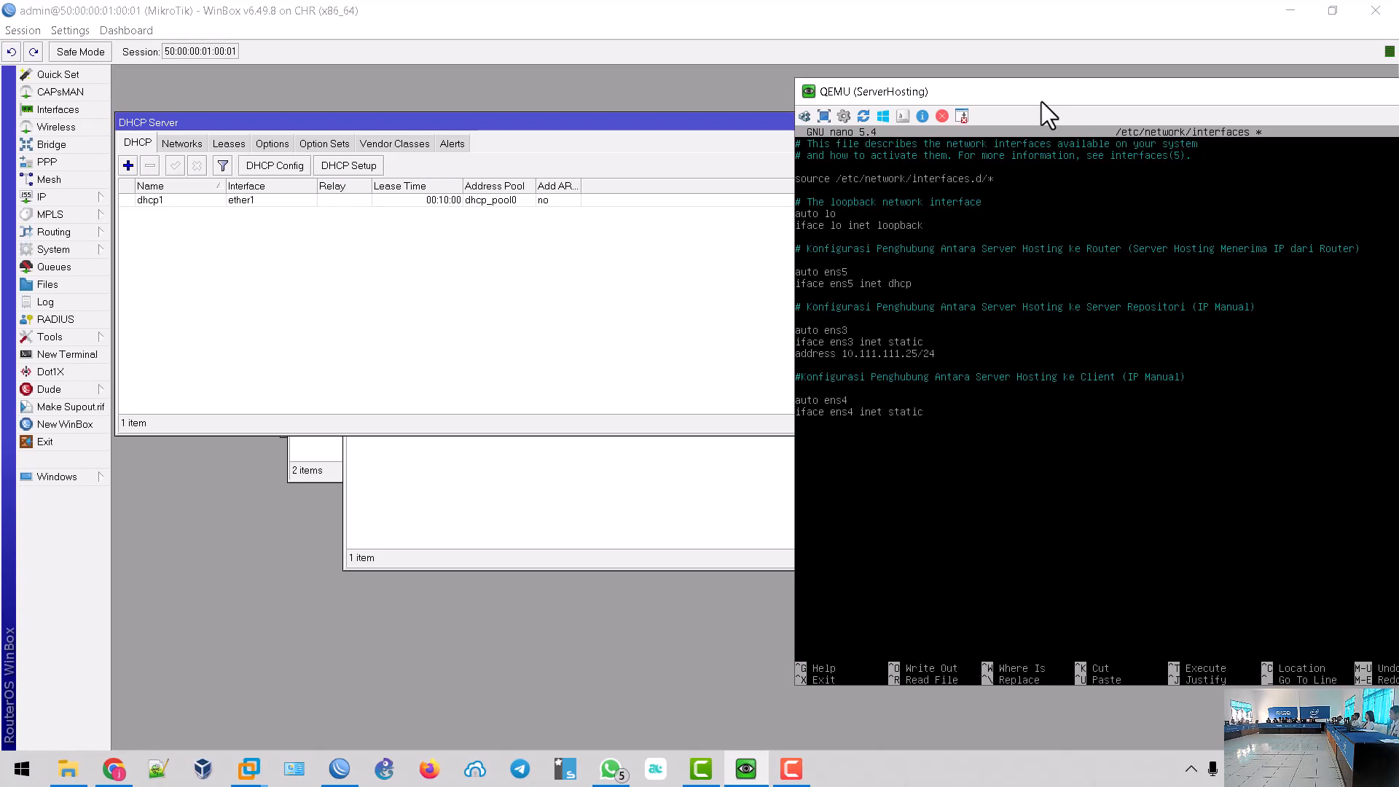
pyautogui.write('ic')
pyautogui.press('Return')
pyautogui.write('address')
pyautogui.click(611, 770)
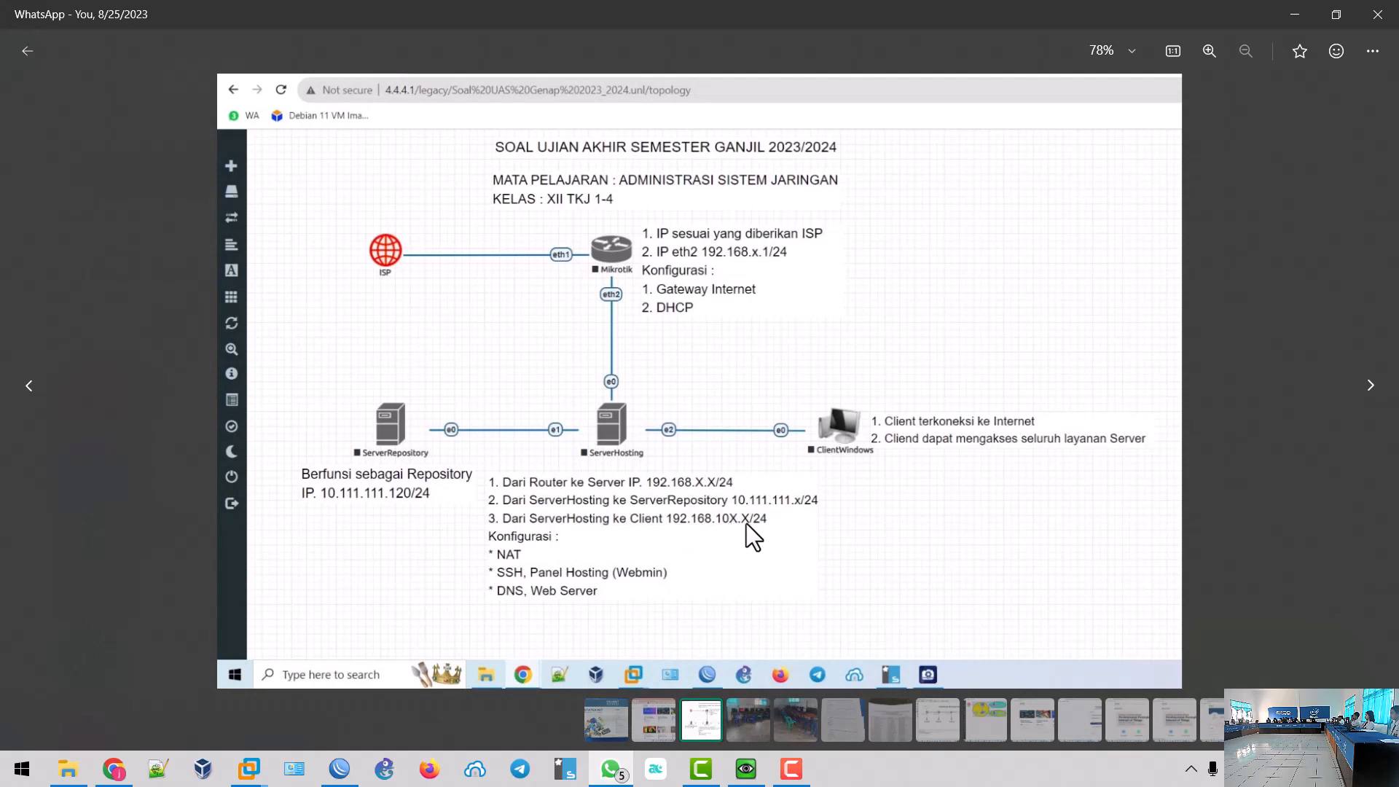
pyautogui.click(626, 772)
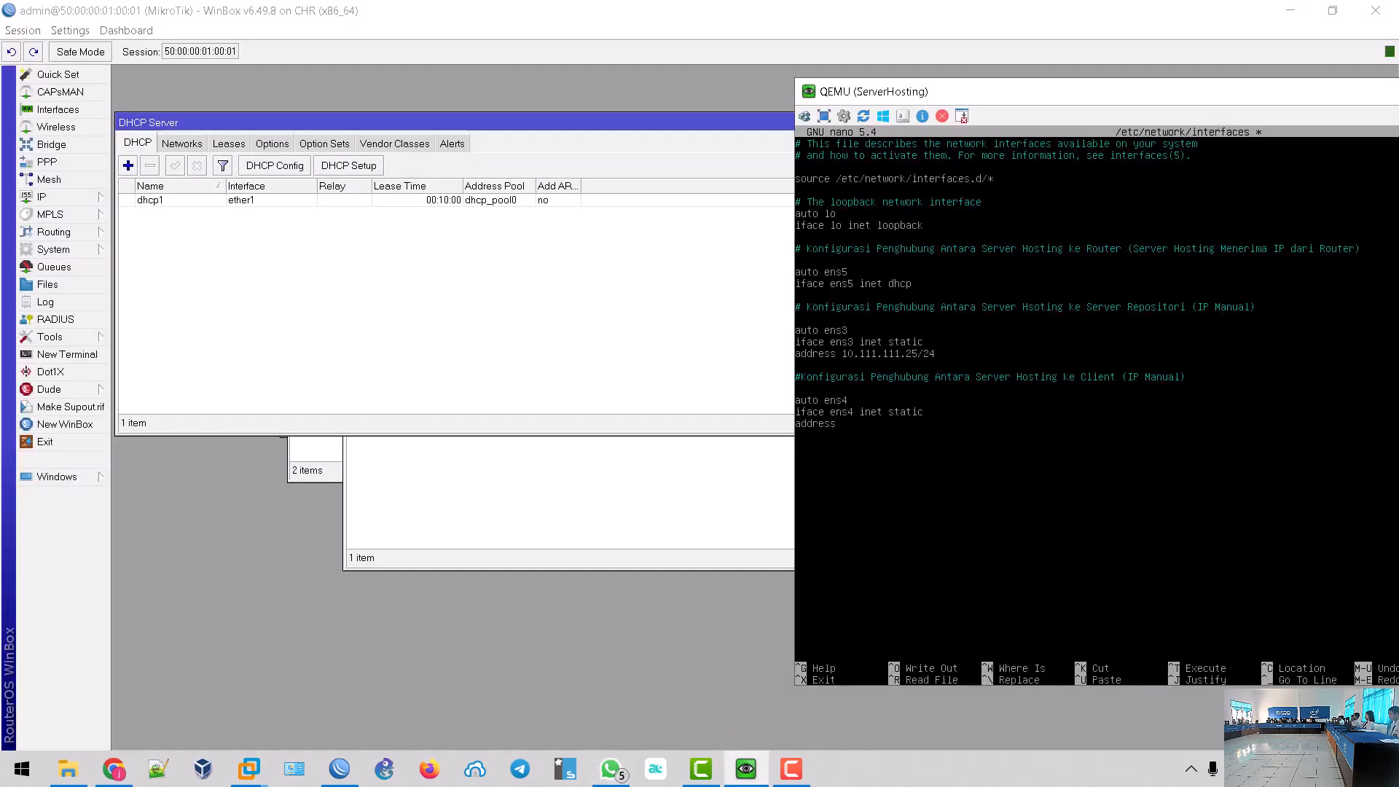
# - Give ens4 the address 192.168.10.1/24, save /etc/network/interfaces and exit nano
pyautogui.write('68.10.1/24')
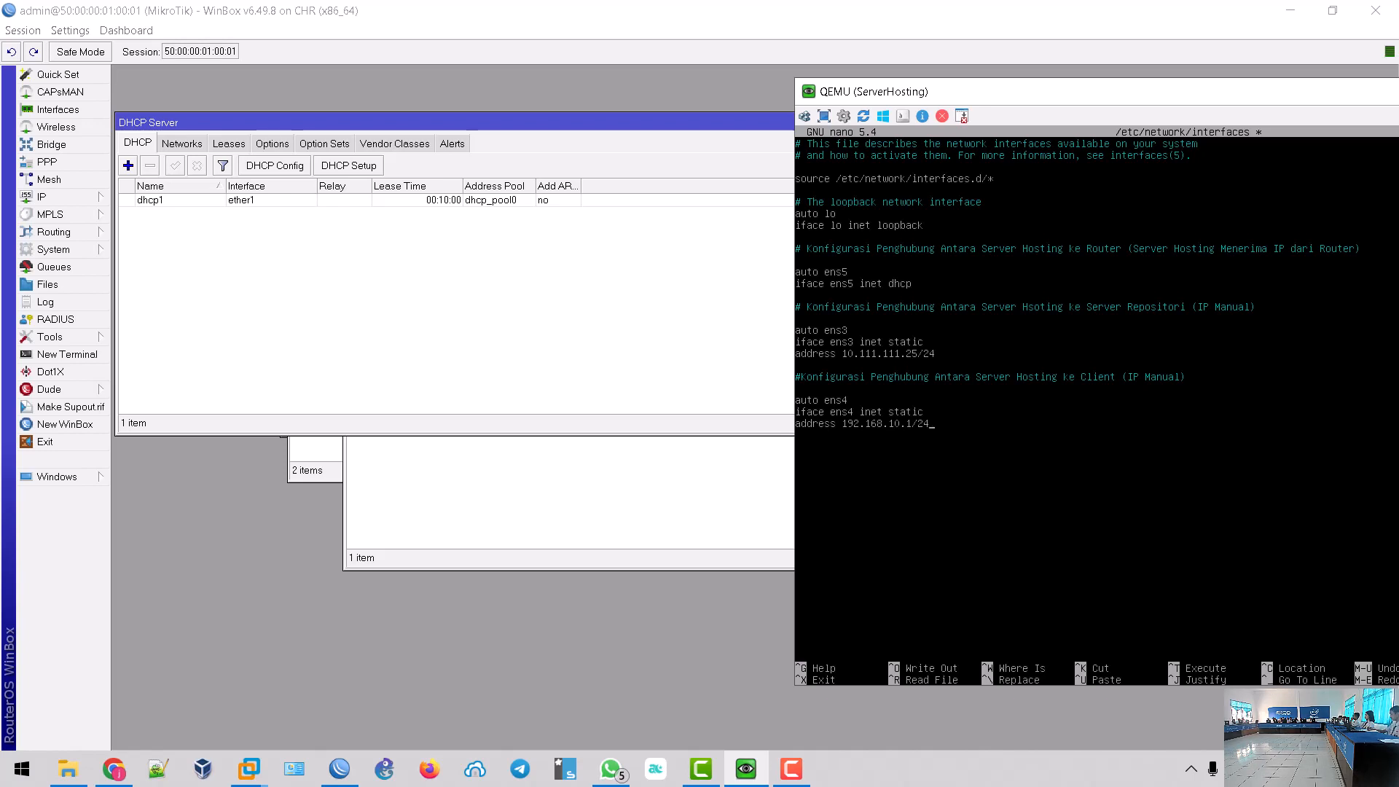
pyautogui.hotkey('ctrl', 'o')
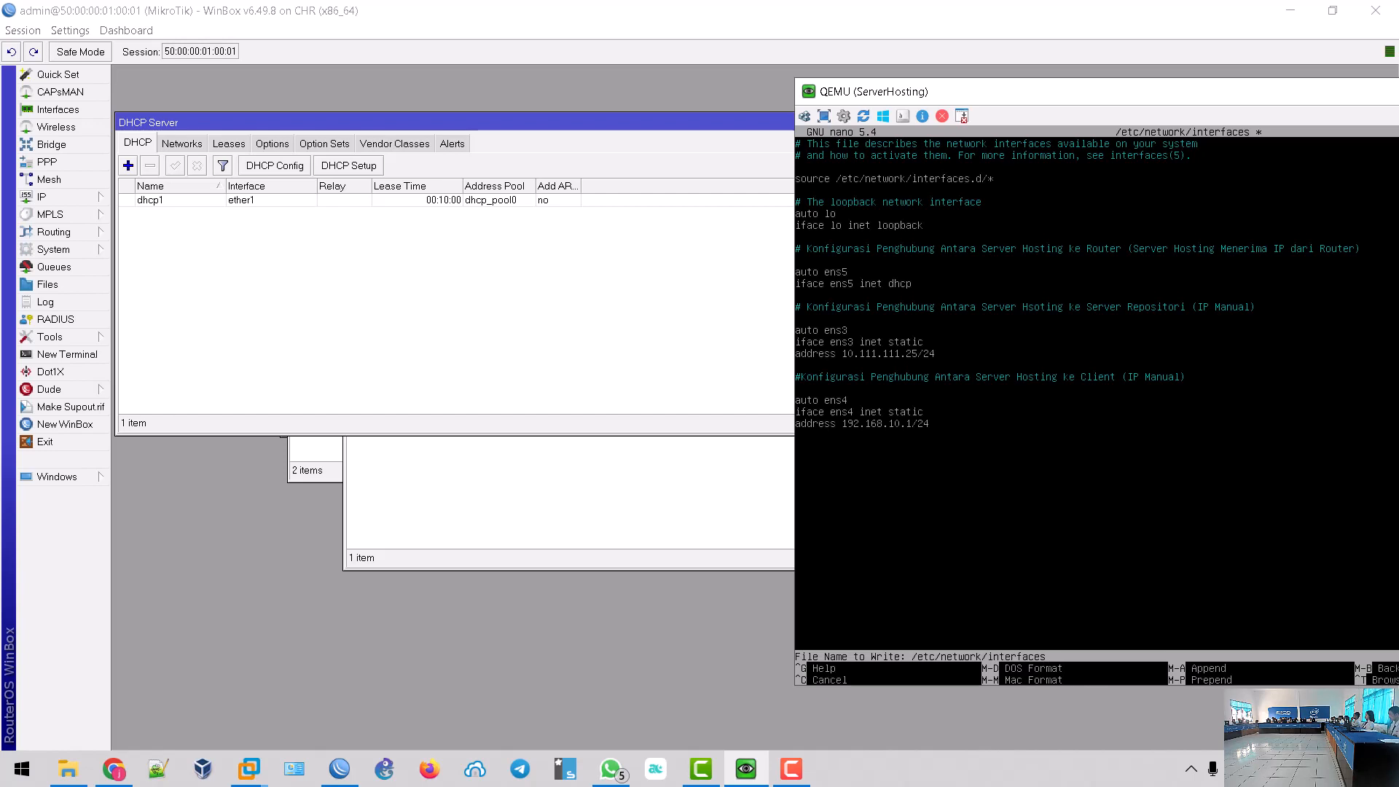
pyautogui.press('Return')
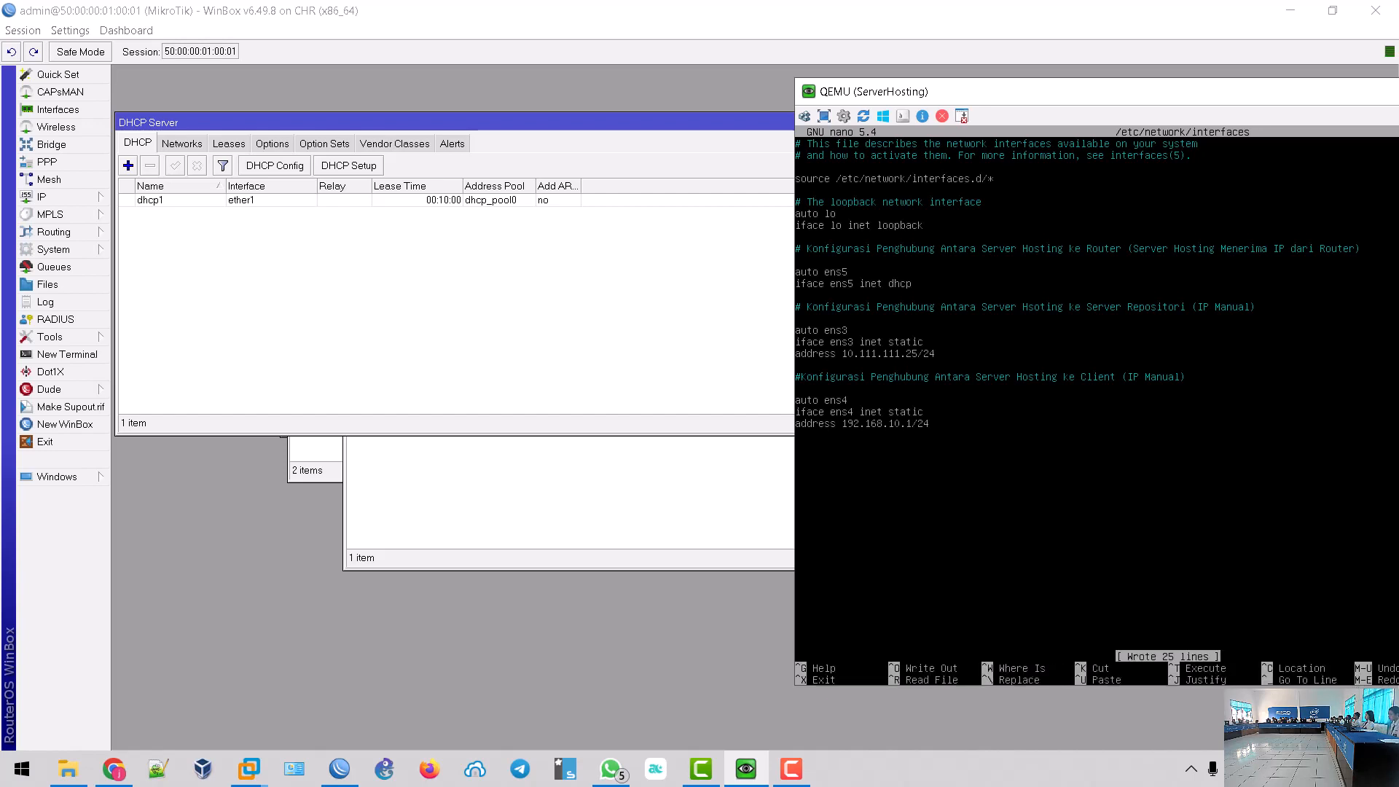
pyautogui.hotkey('ctrl', 'x')
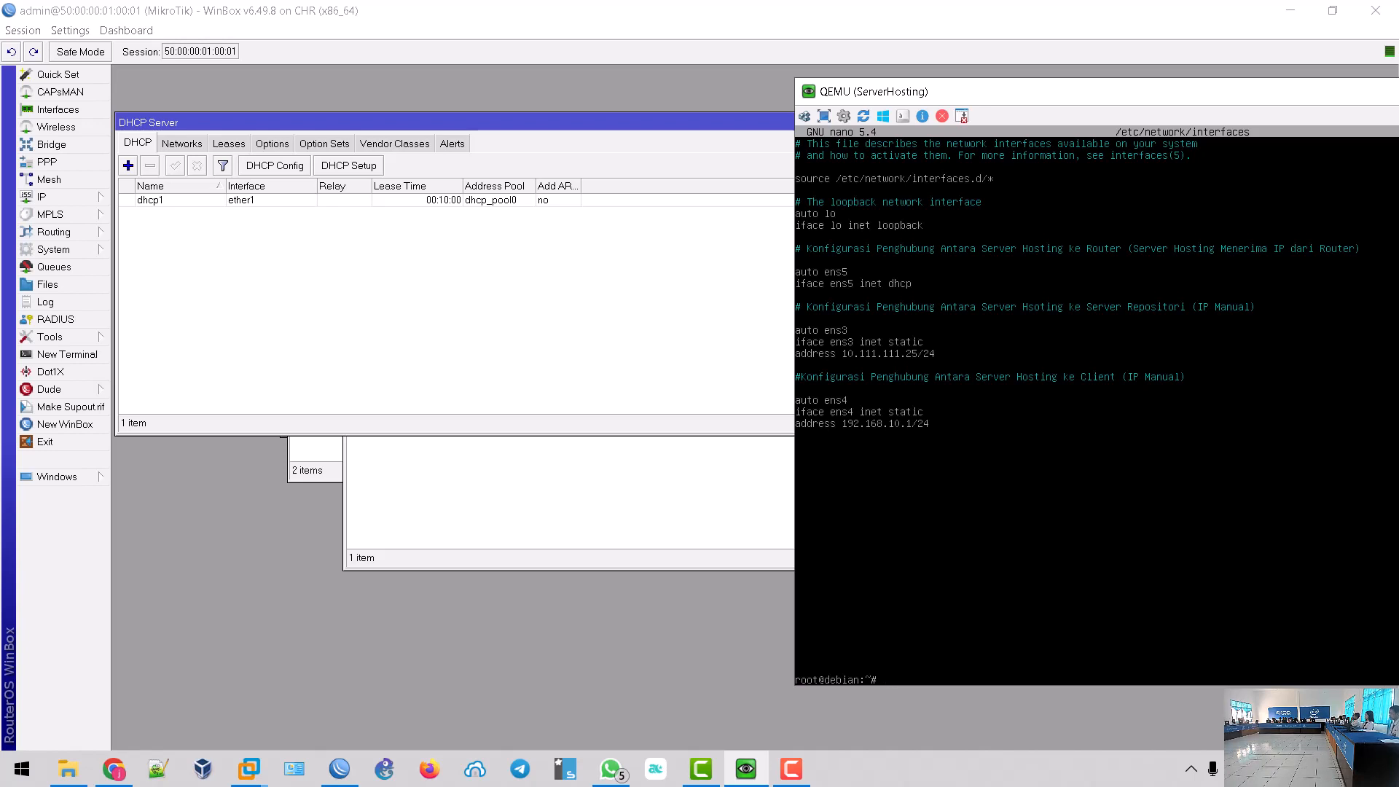
# - Restart networking with 'systemctl restart networking' and list the interface addresses with 'ip a'
pyautogui.write('systemctl restart networking')
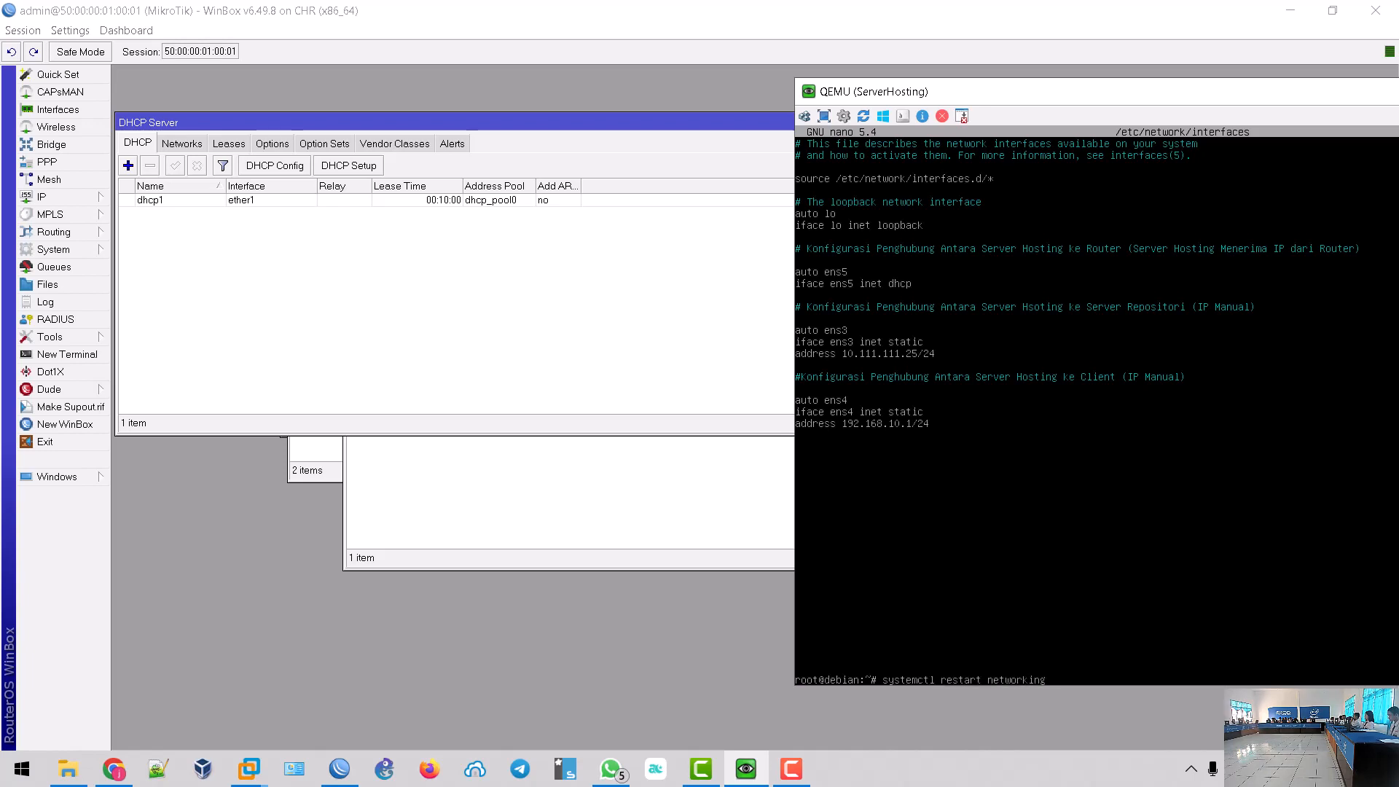
pyautogui.press('Return')
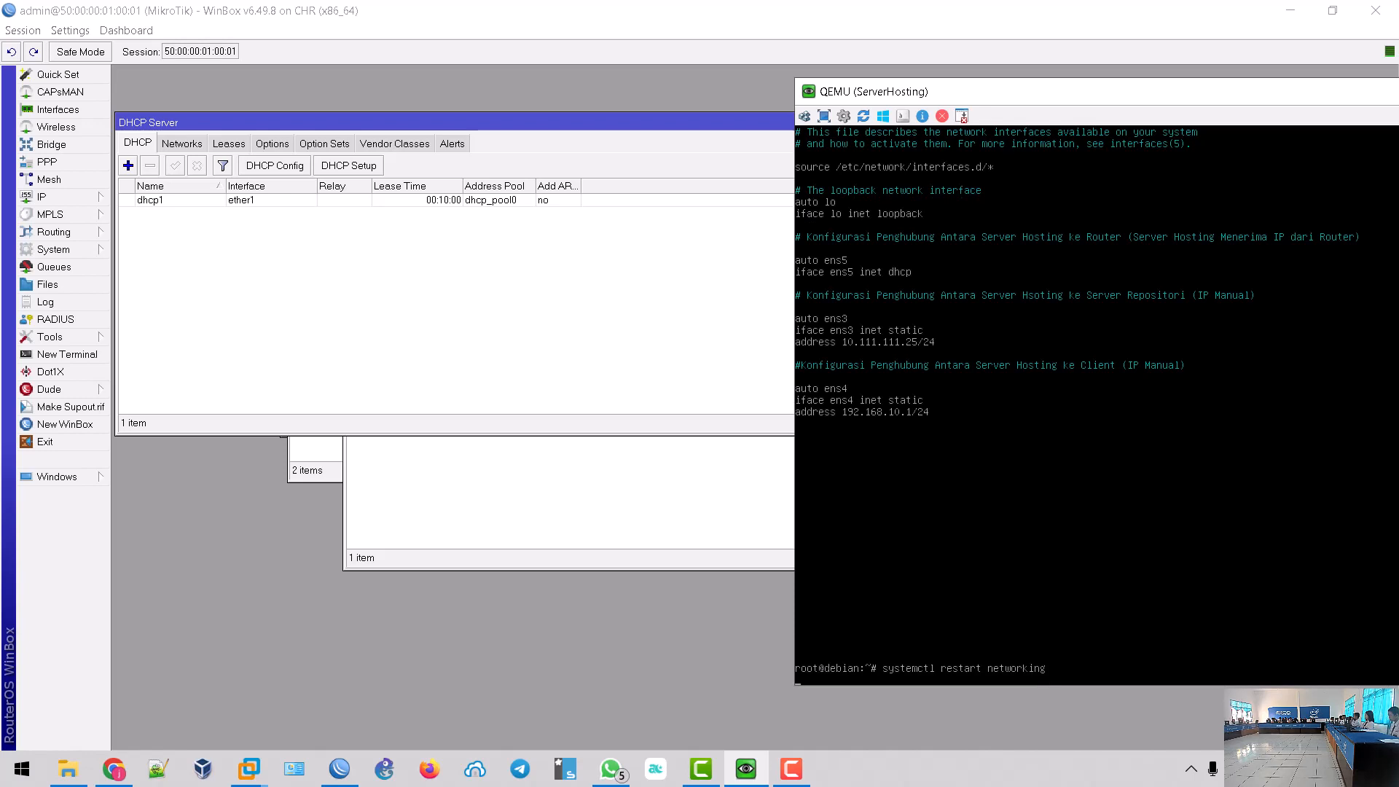
pyautogui.moveTo(1038, 94); pyautogui.dragTo(881, 83)
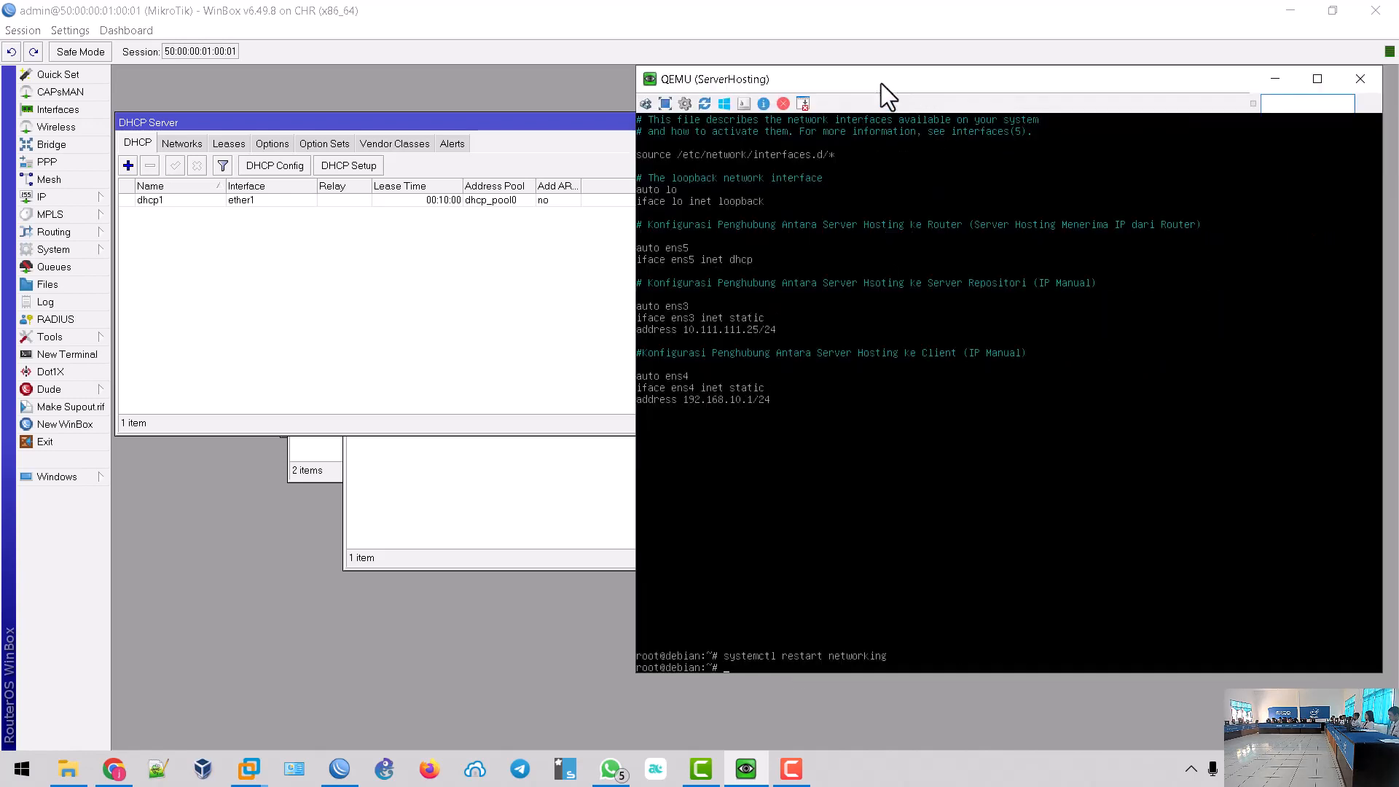
pyautogui.write('ip a')
pyautogui.press('Return')
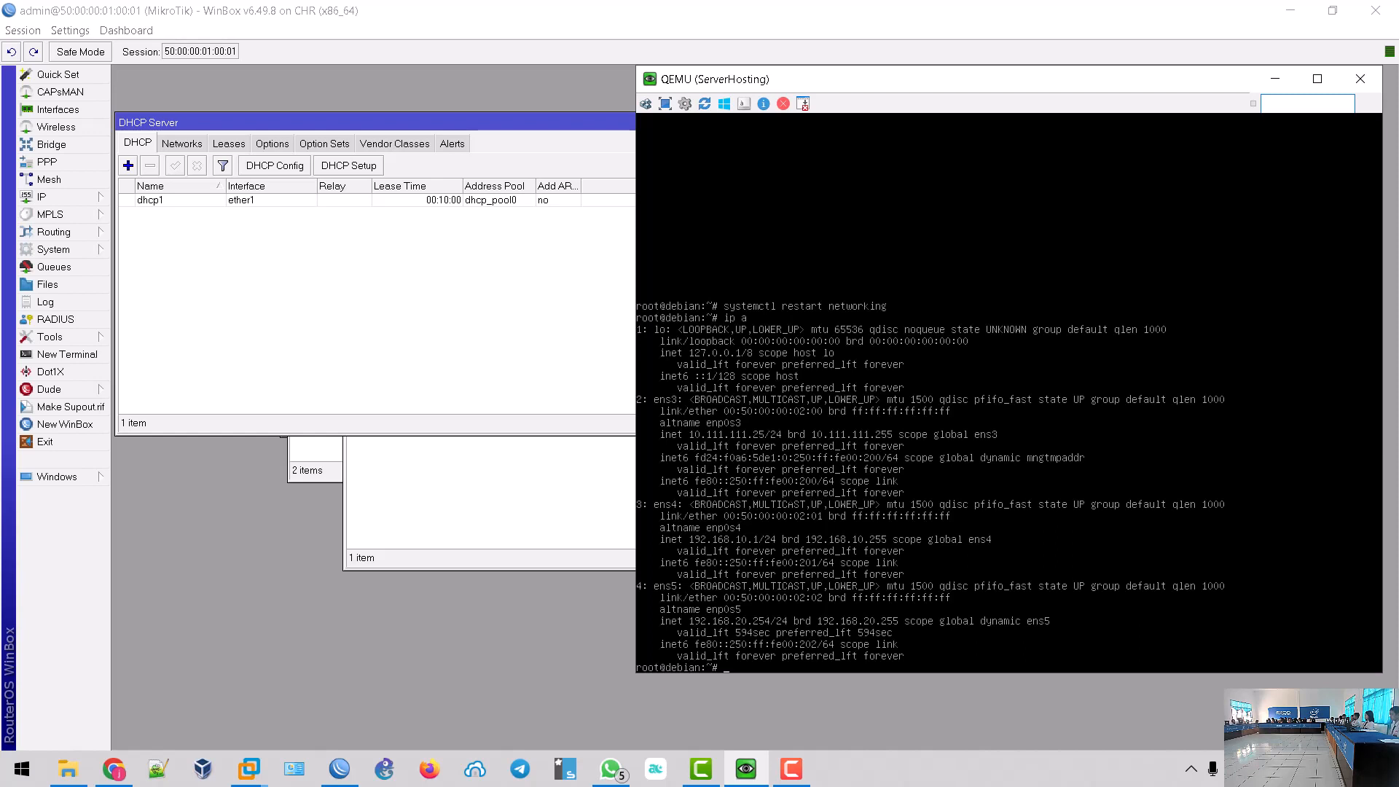
# - Ping 8.8.8.8 to confirm internet access, then stop it to see 0% loss
pyautogui.write('ing')
pyautogui.write('8.8.8.8')
pyautogui.press('Return')
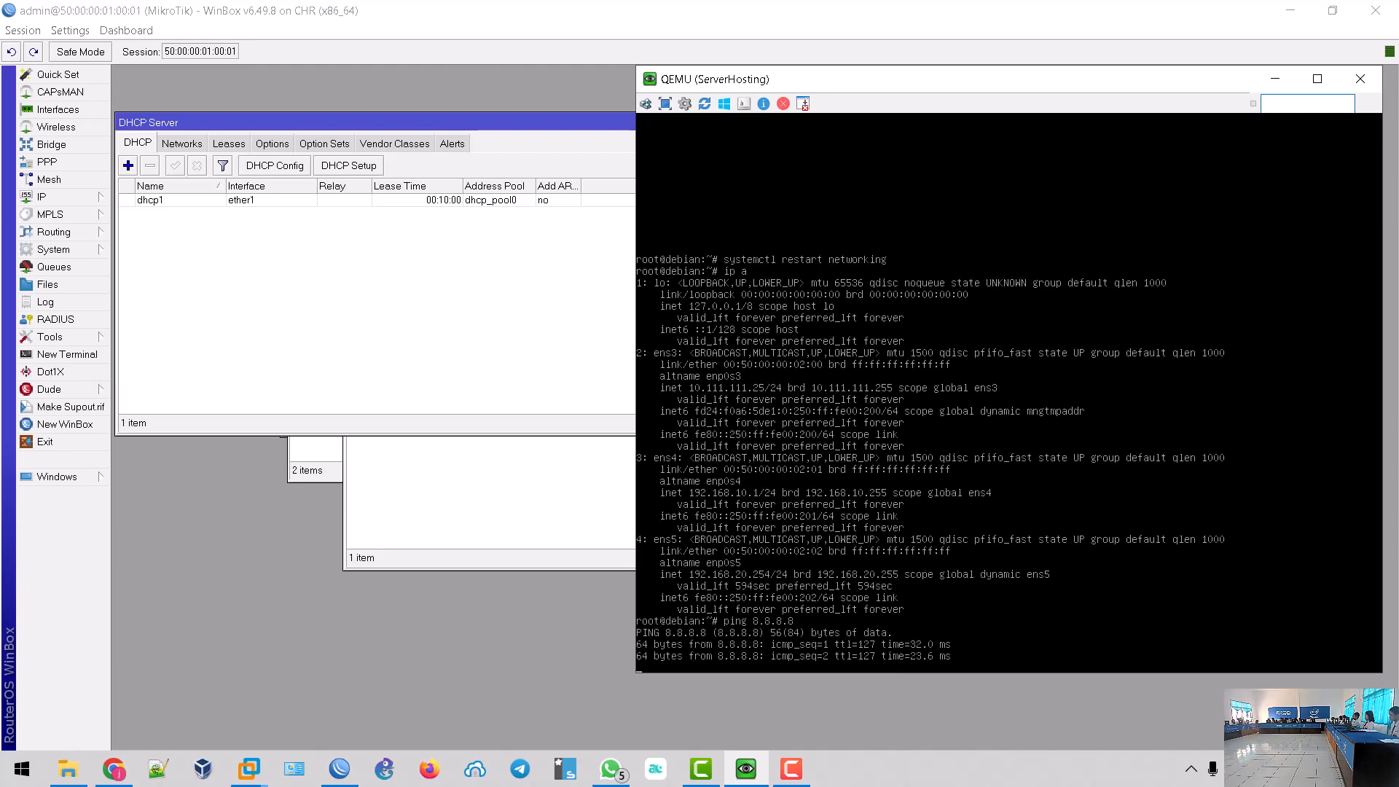
pyautogui.hotkey('ctrl', 'c')
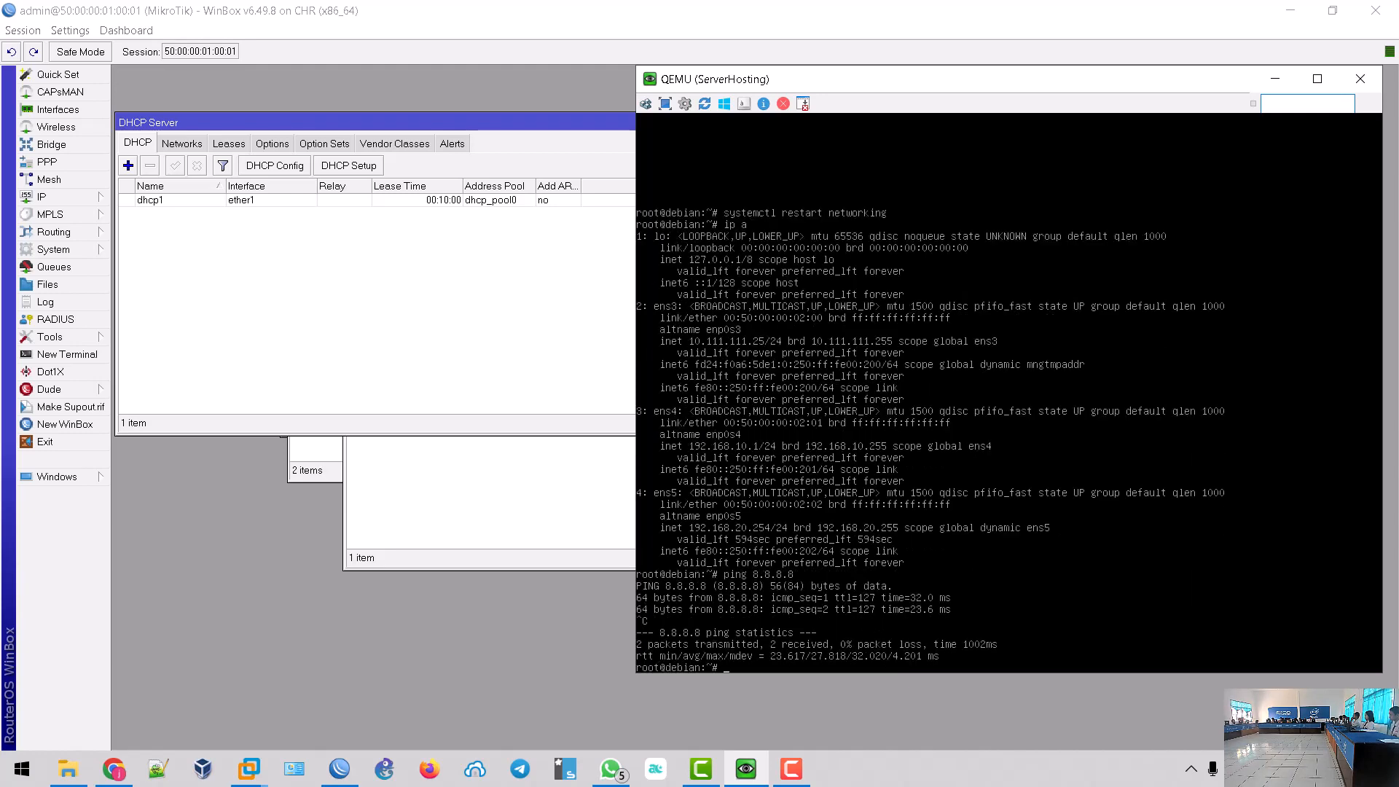
# - Show the EVE Topology page in Chrome, then put ServerHosting's console back in front
pyautogui.click(114, 770)
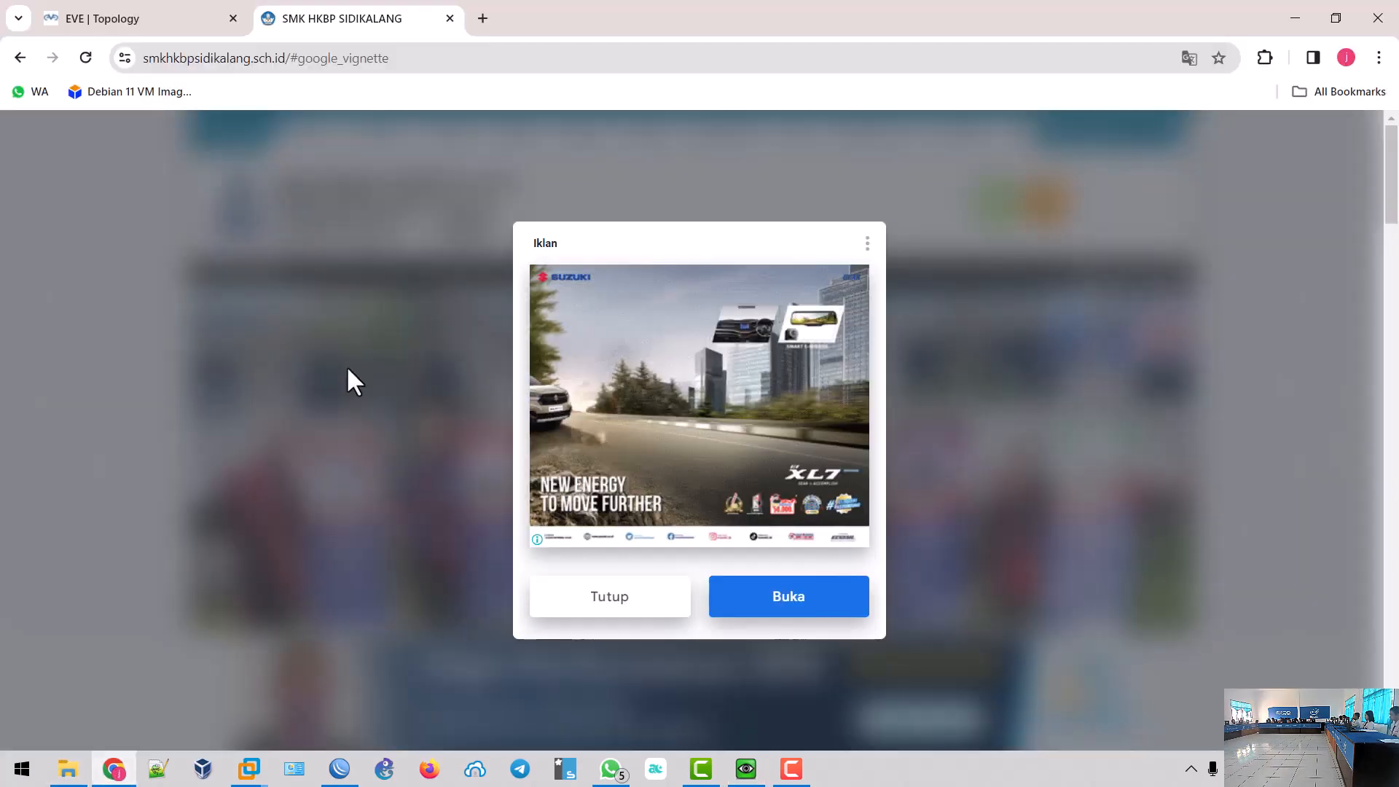
pyautogui.click(146, 19)
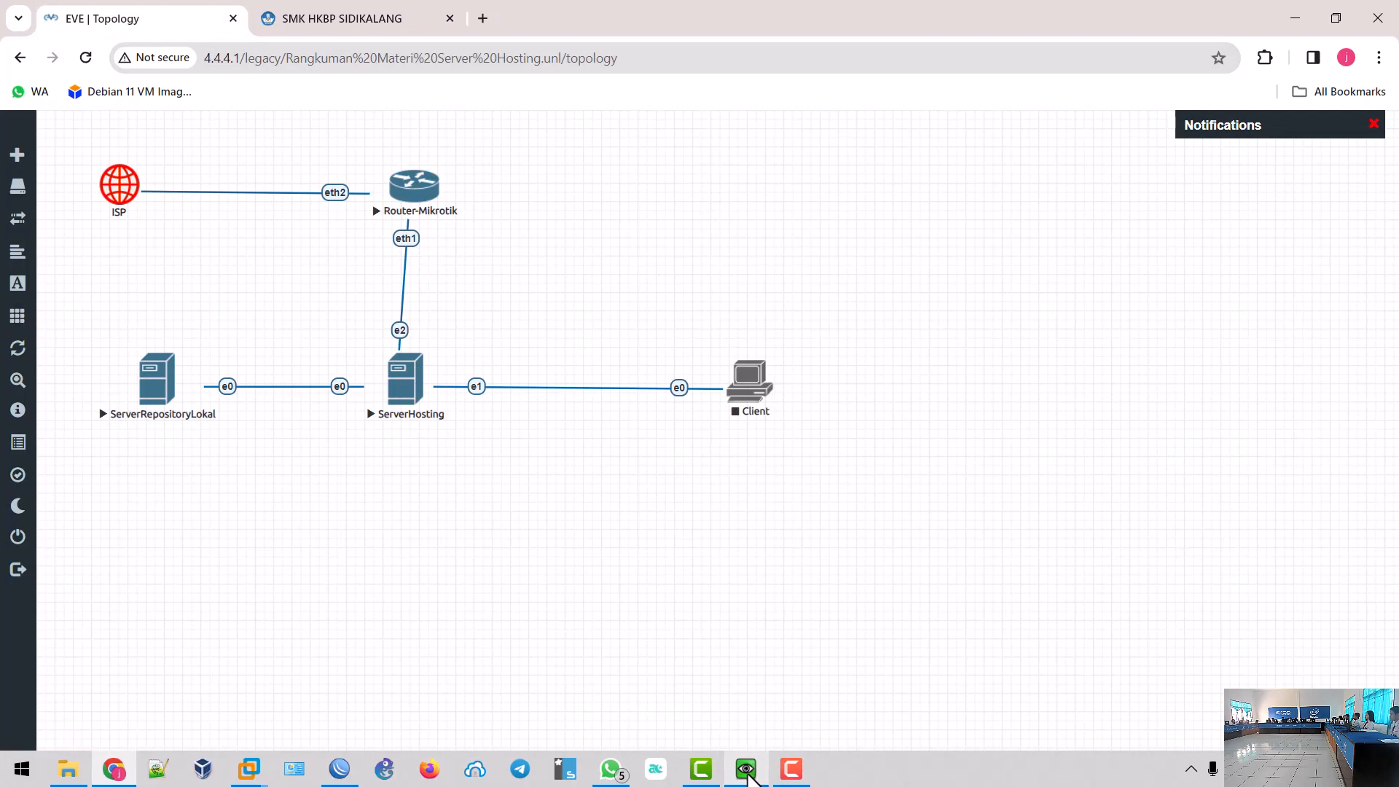
pyautogui.moveTo(748, 778)
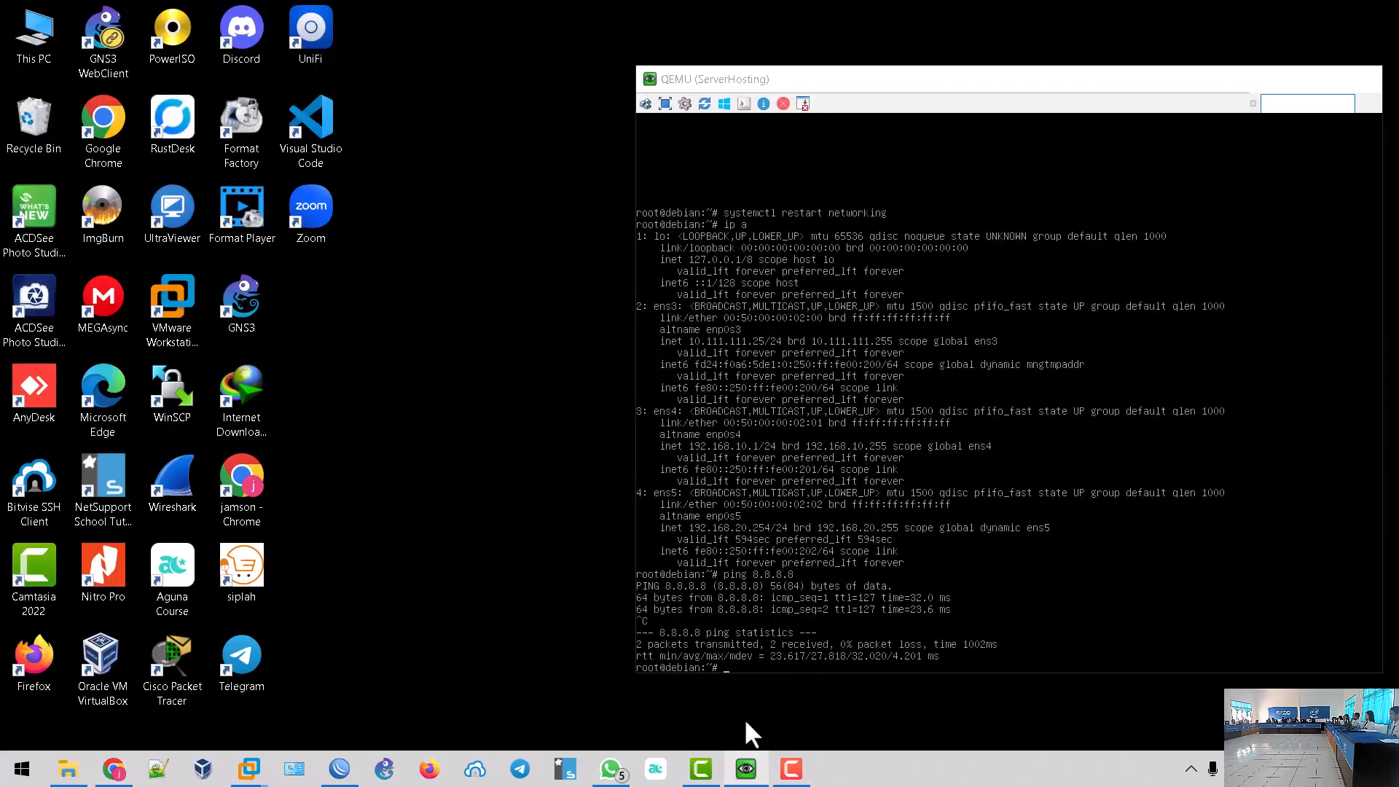
pyautogui.click(745, 719)
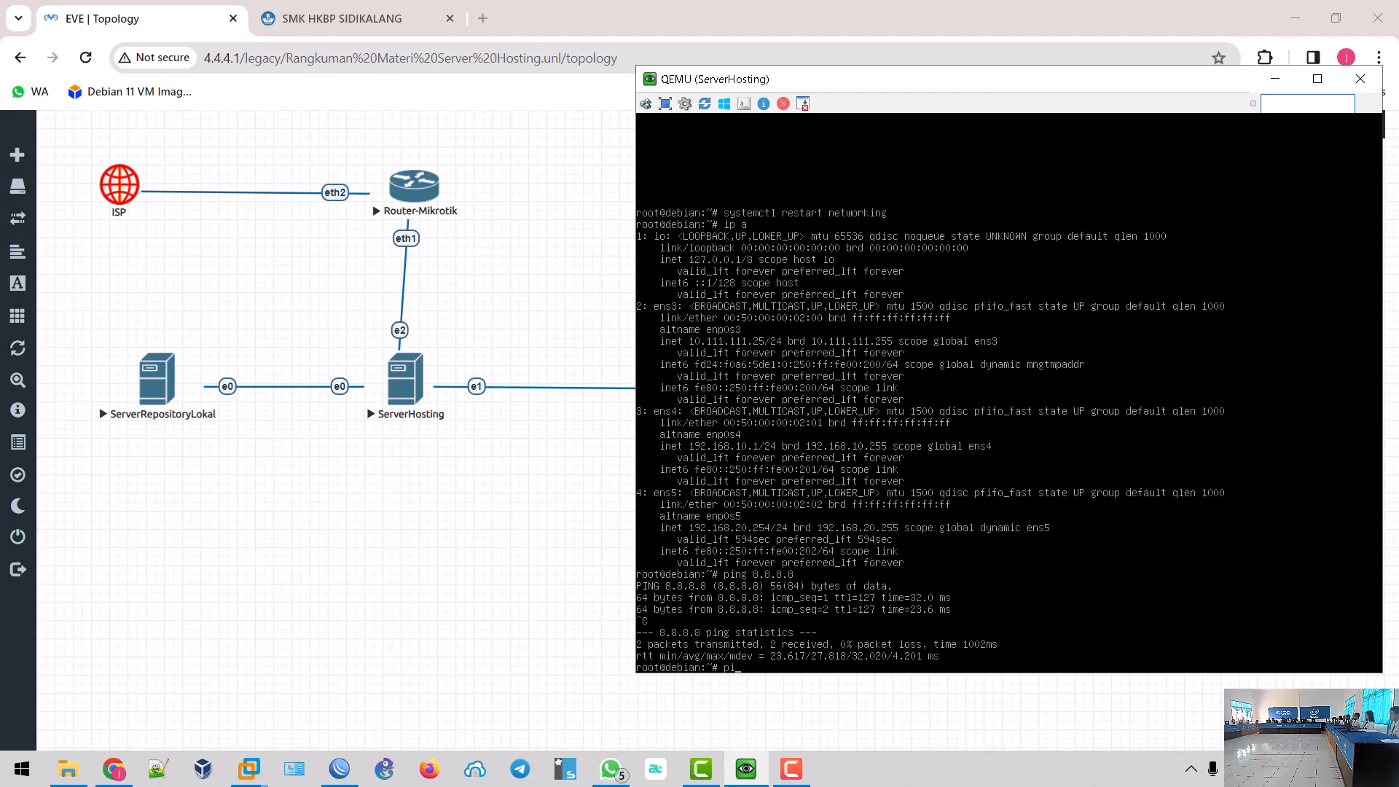
# - Ping the repository 10.111.111.120 successfully, then enter 'nano /etc/apt/sources.list'
pyautogui.write('ping 10.111.111.120')
pyautogui.press('Return')
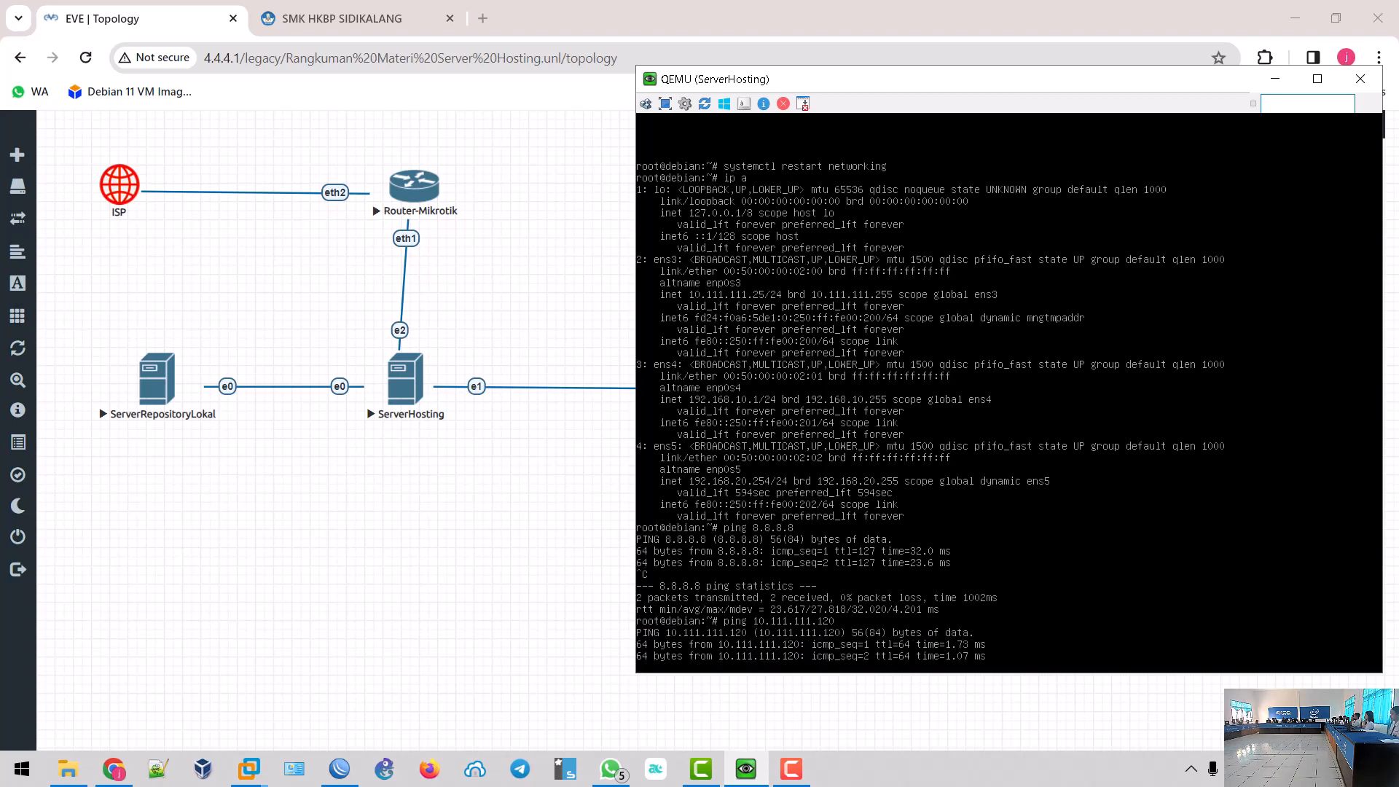
pyautogui.hotkey('ctrl', 'c')
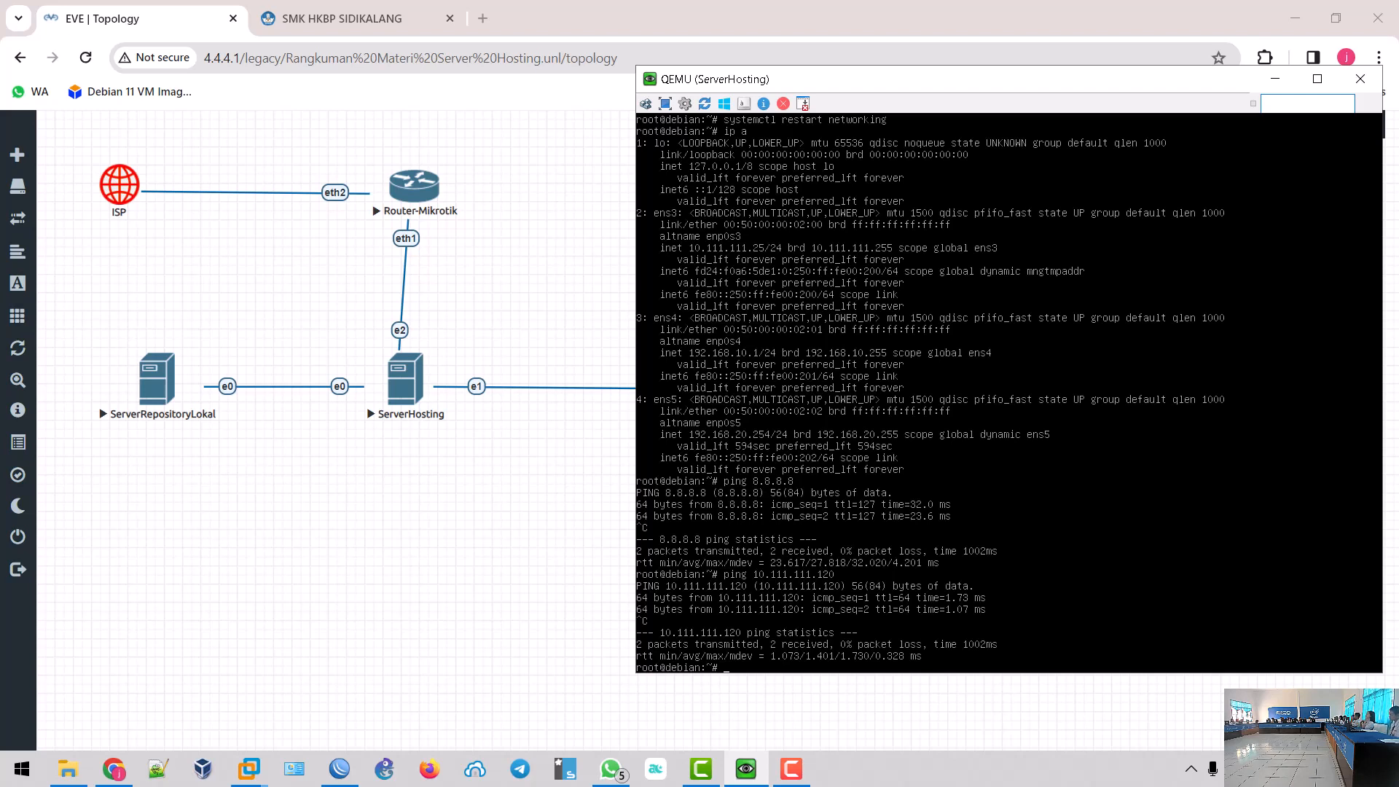
pyautogui.write('nano /e')
pyautogui.write('tc/apt/sources.lis')
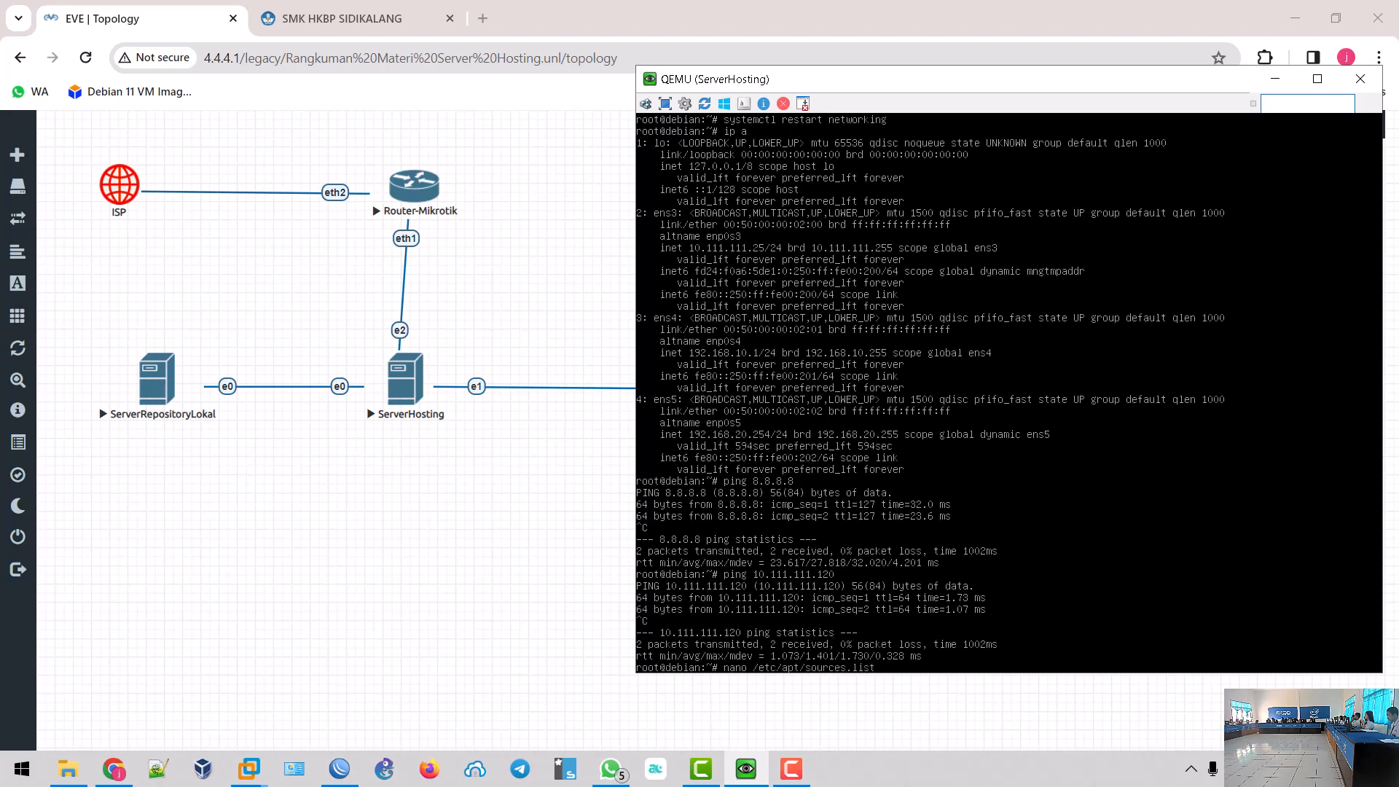
pyautogui.write('t')
pyautogui.press('Return')
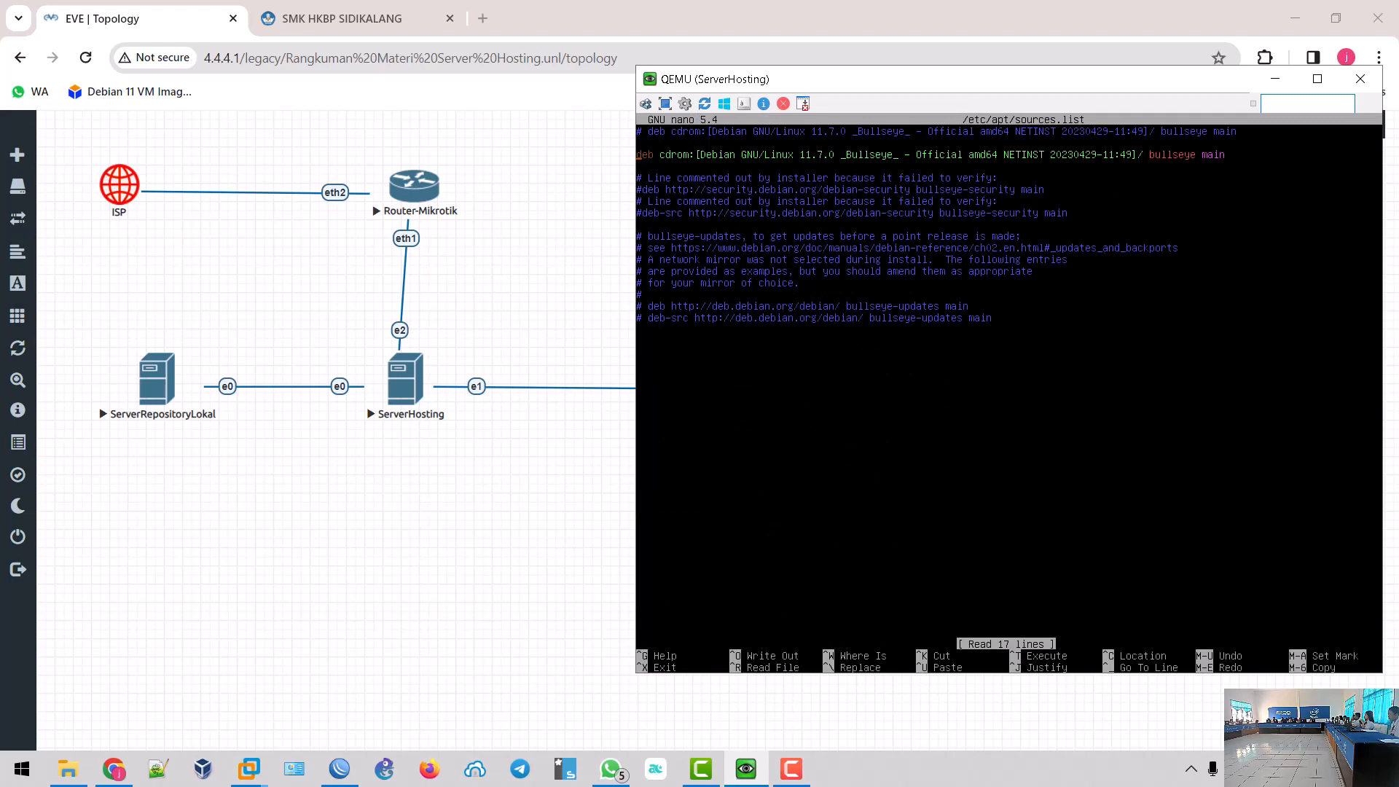
pyautogui.press('Down')
pyautogui.press('Down')
pyautogui.write('#')
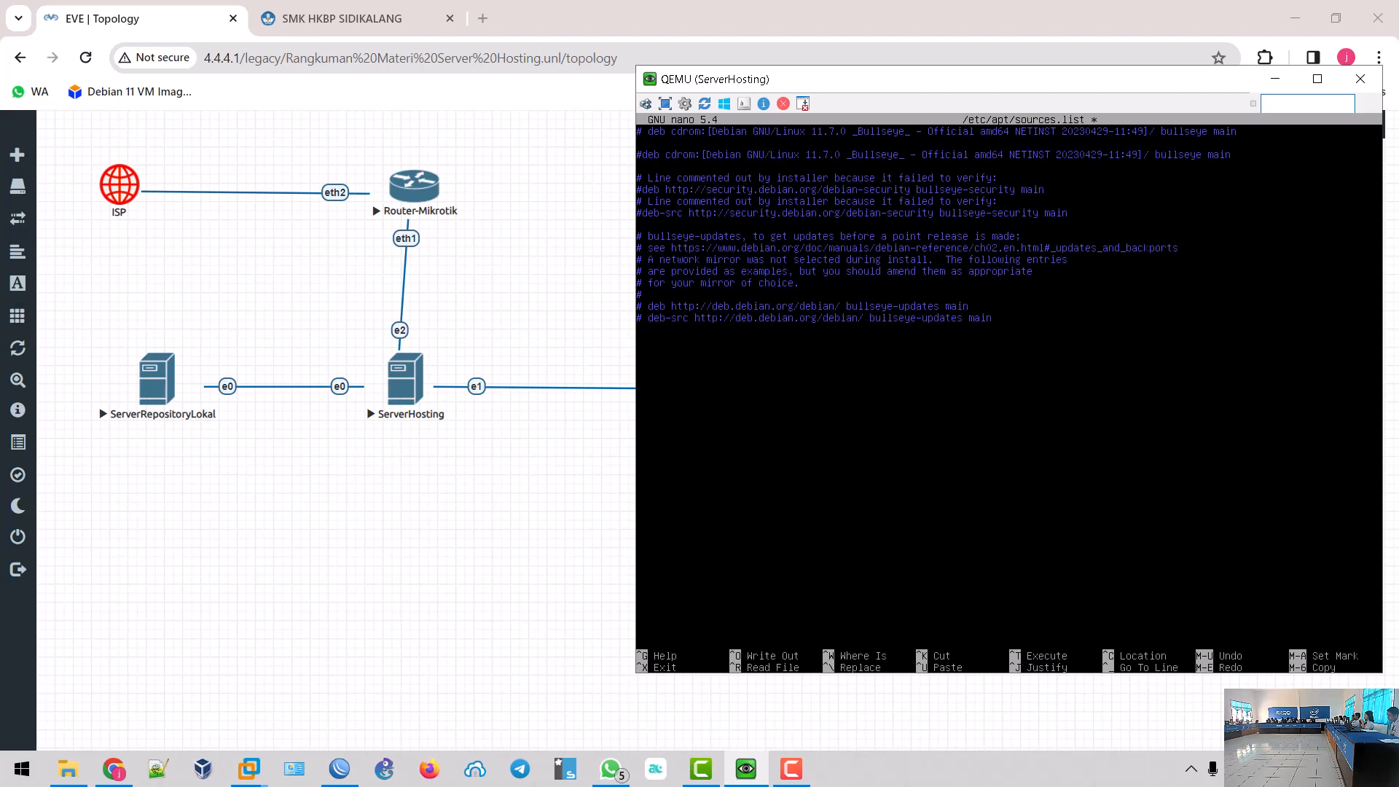
pyautogui.write('deb [tru')
pyautogui.write('sted')
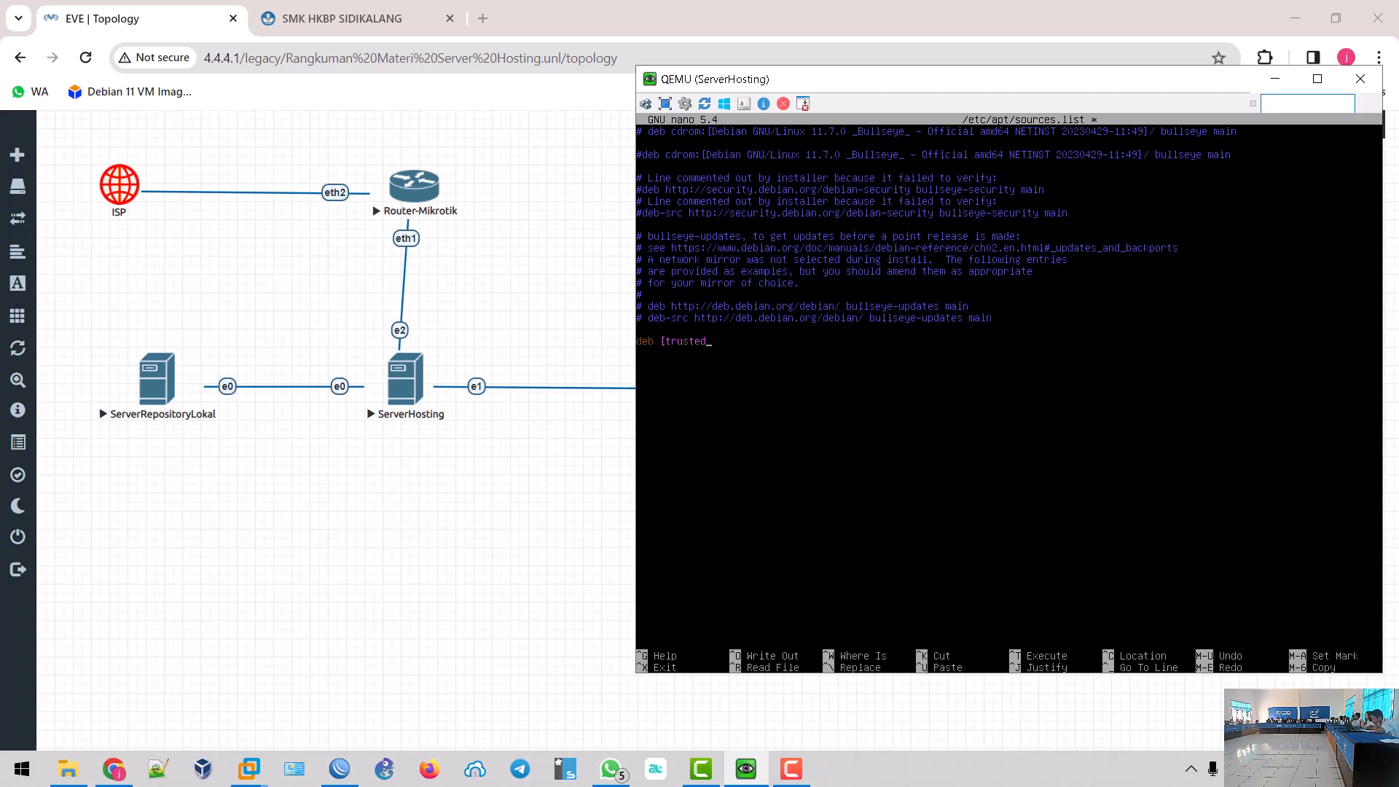
pyautogui.write('=yes] http://10')
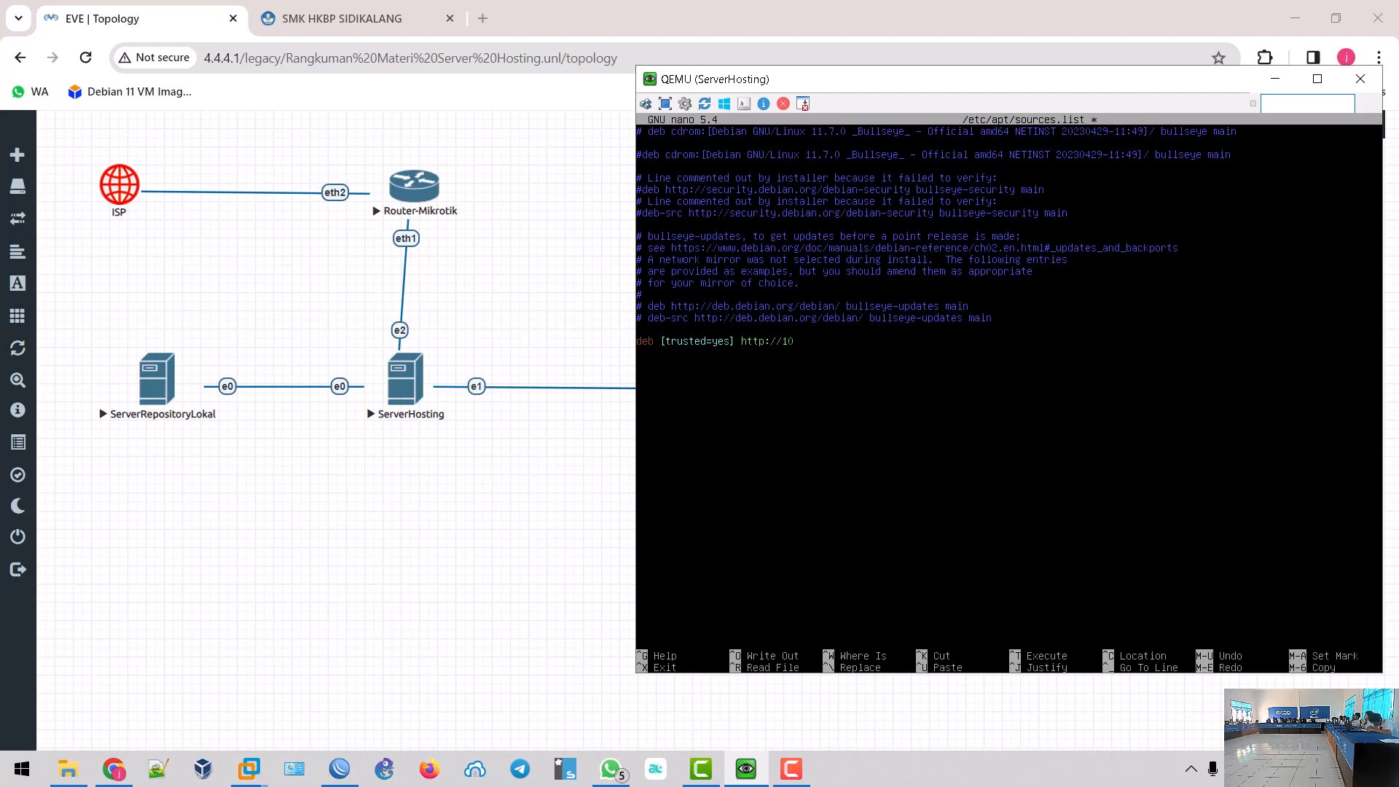
pyautogui.write('.111.111.120/ ./')
# - Save sources.list under the same name and enter the apt update command
pyautogui.hotkey('ctrl', 'x')
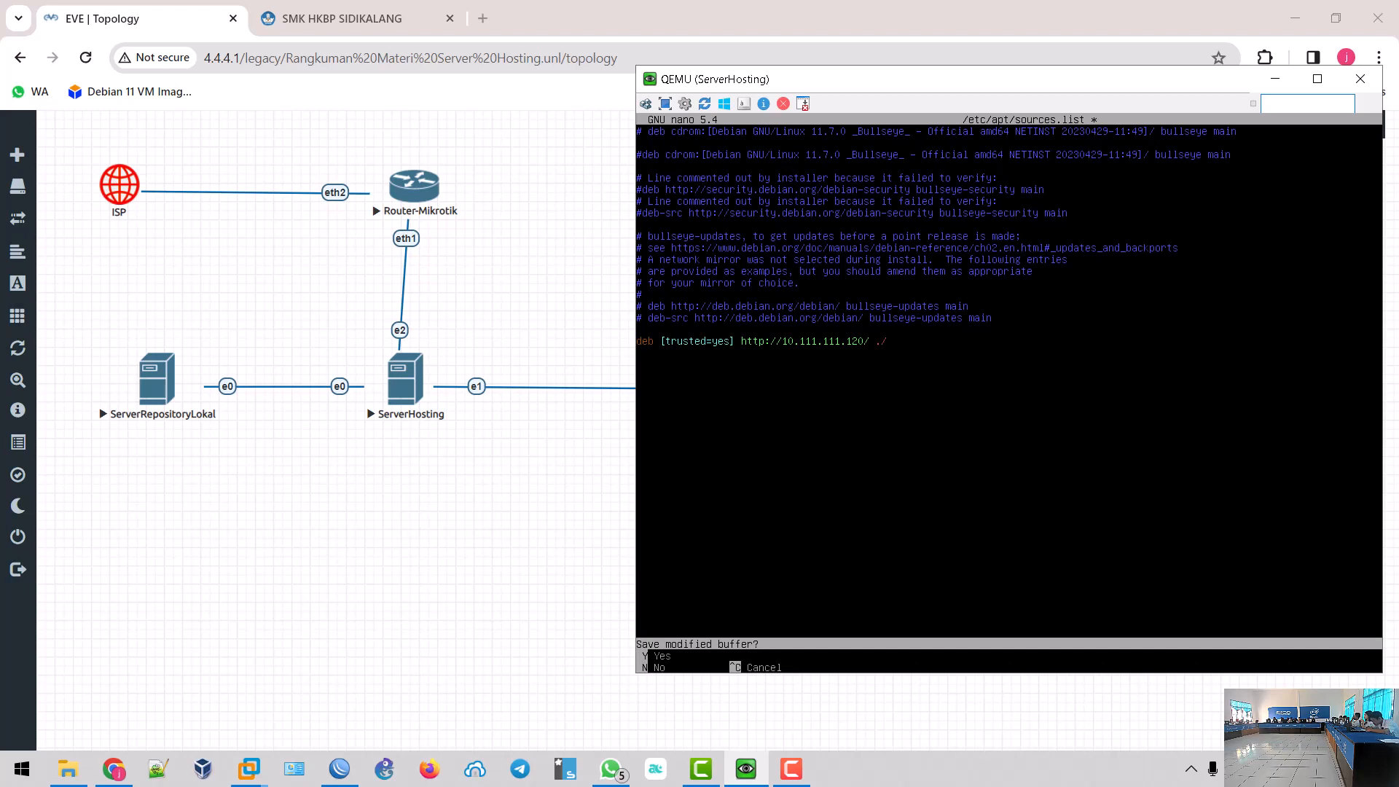
pyautogui.press('y')
pyautogui.press('Return')
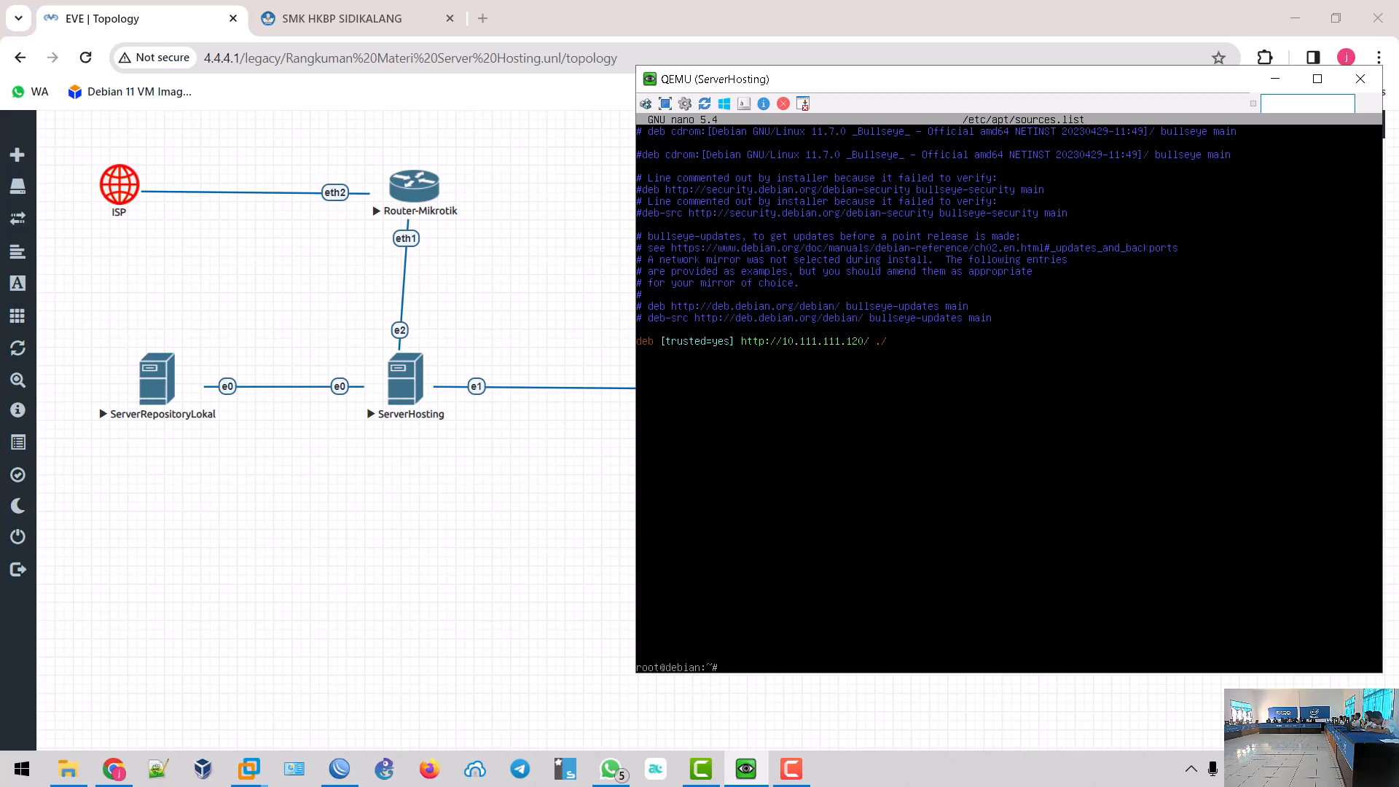
pyautogui.write('apt update')
# - Refresh ServerHosting's package lists, then upgrade installed packages with apt upgrade -y
pyautogui.press('Return')
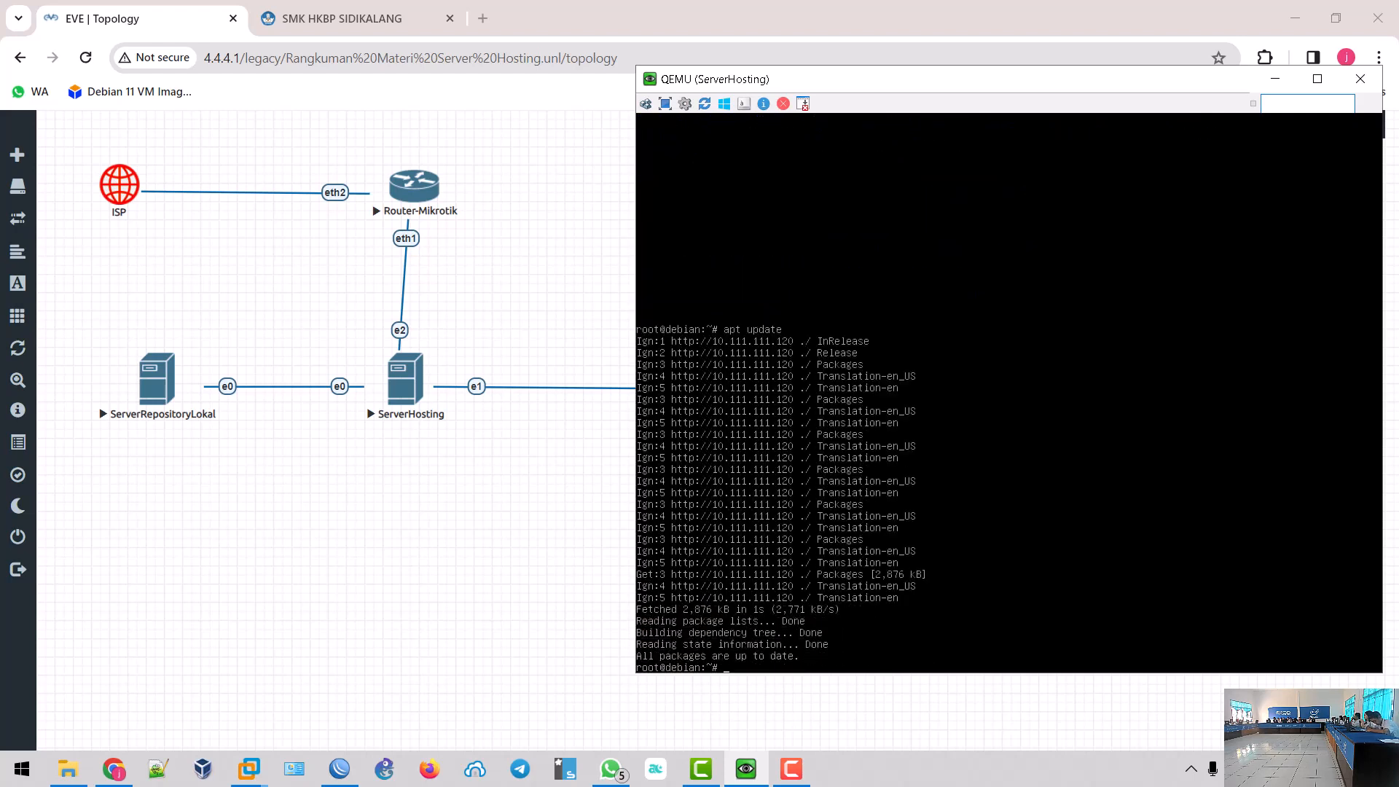
pyautogui.write('apt updgrade -y')
pyautogui.press('Return')
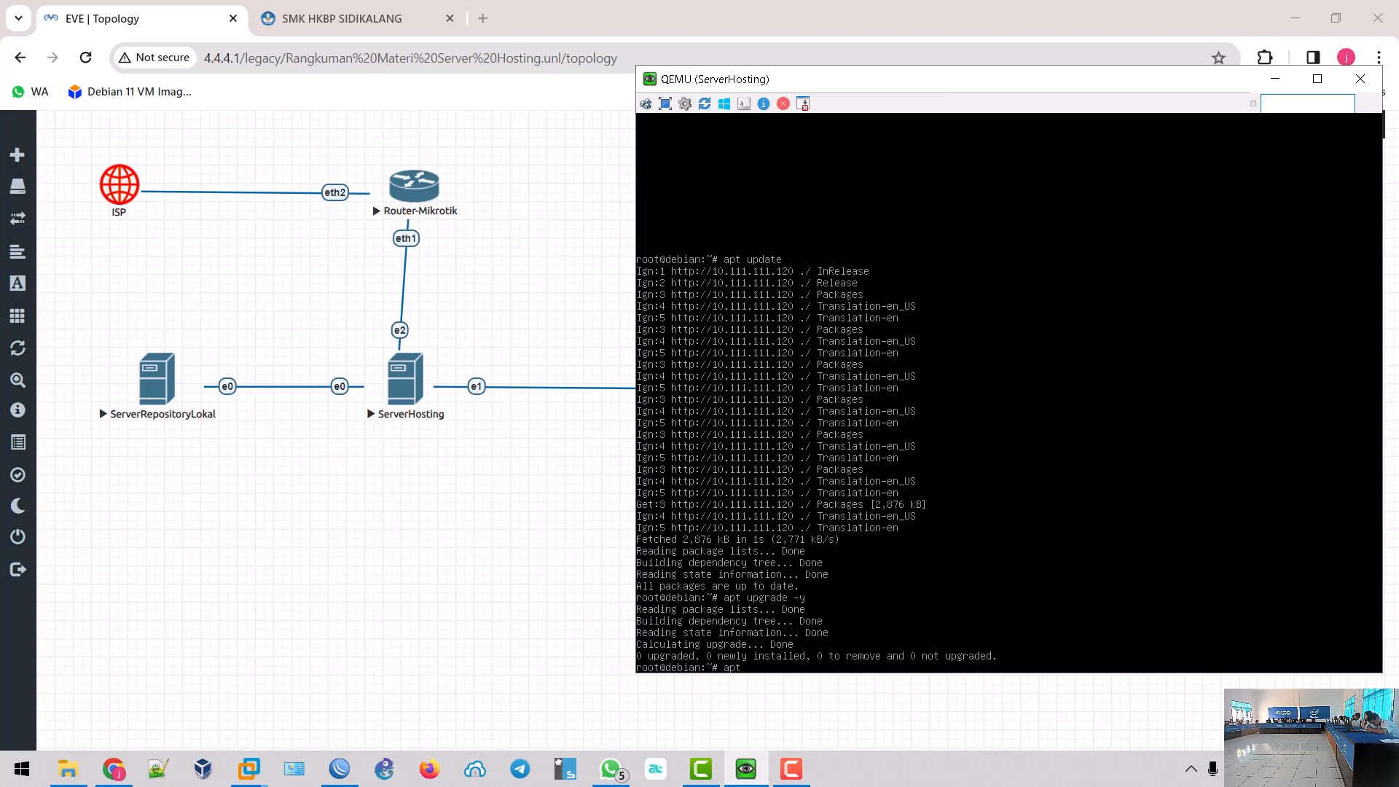
# - Install Webmin with 'apt install webmin -y'
pyautogui.write('instal')
pyautogui.write('l webmin -y')
pyautogui.press('Return')
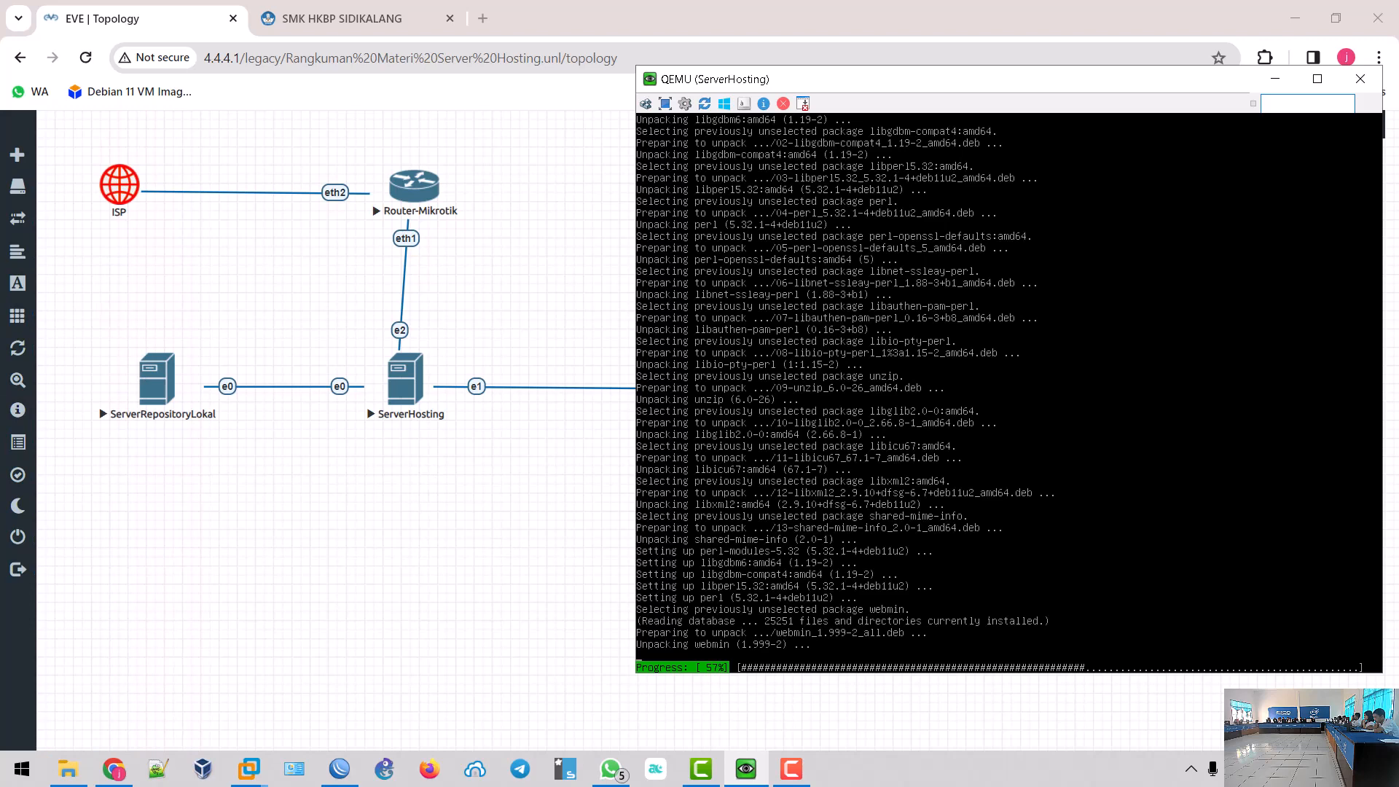
# - Start the Client node in the topology and launch its console viewer
pyautogui.click(539, 619)
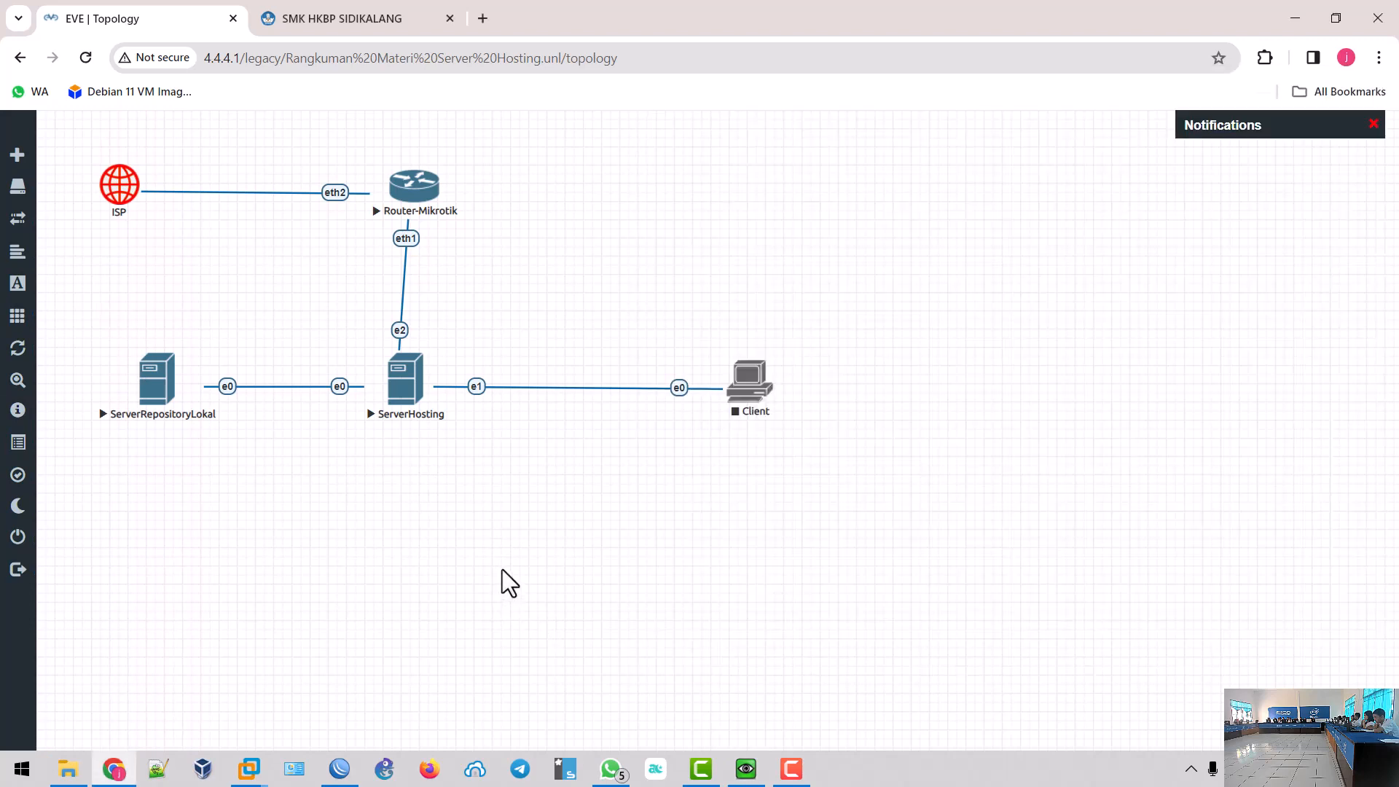
pyautogui.rightClick(754, 384)
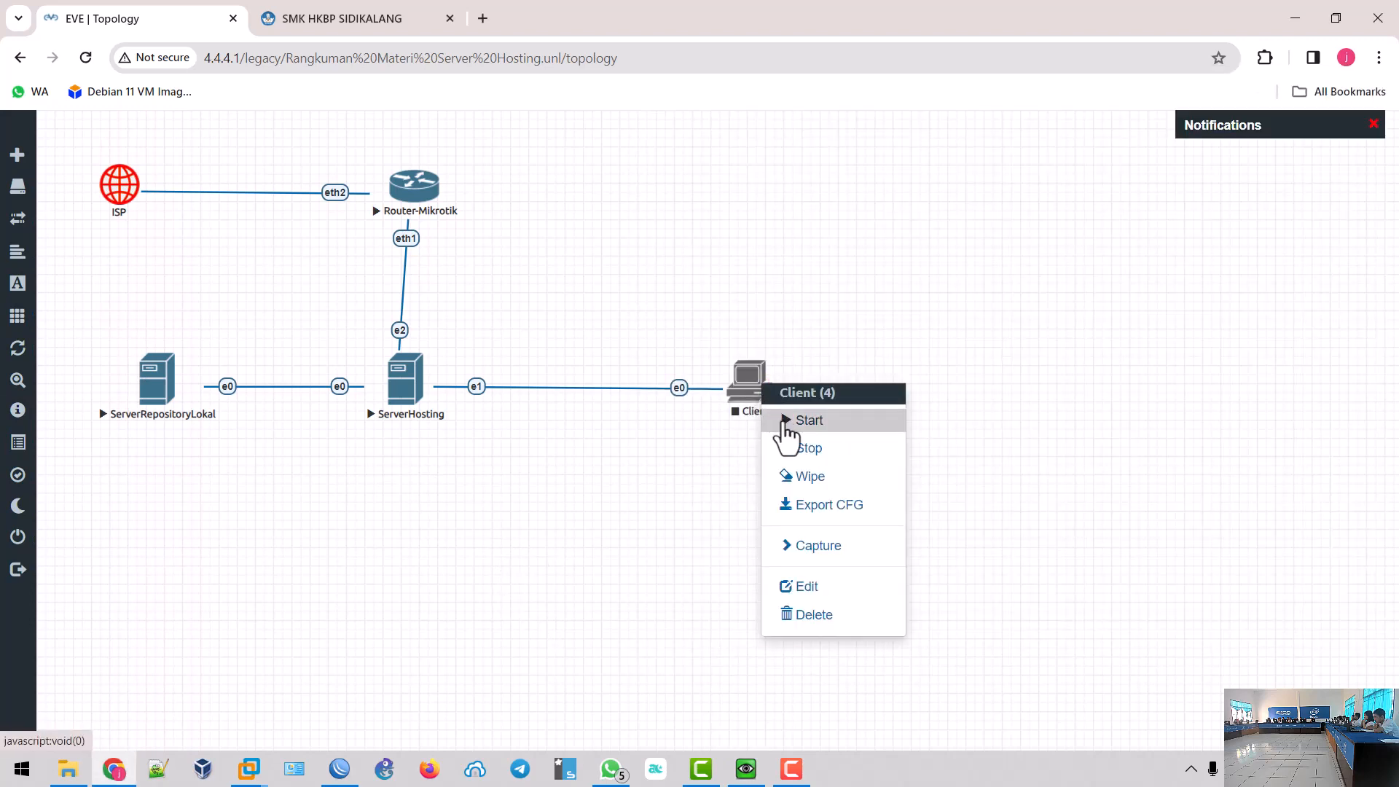
pyautogui.click(784, 423)
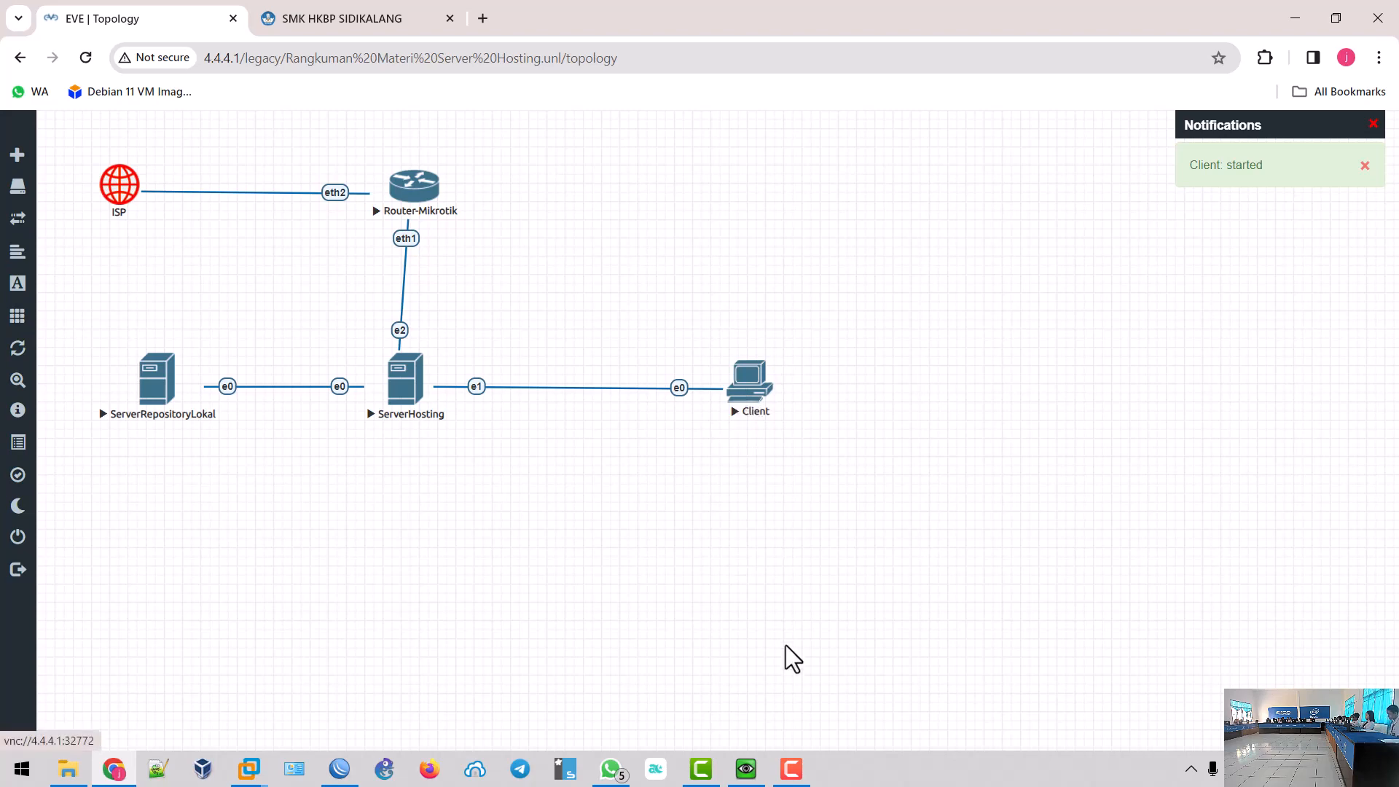
pyautogui.click(754, 399)
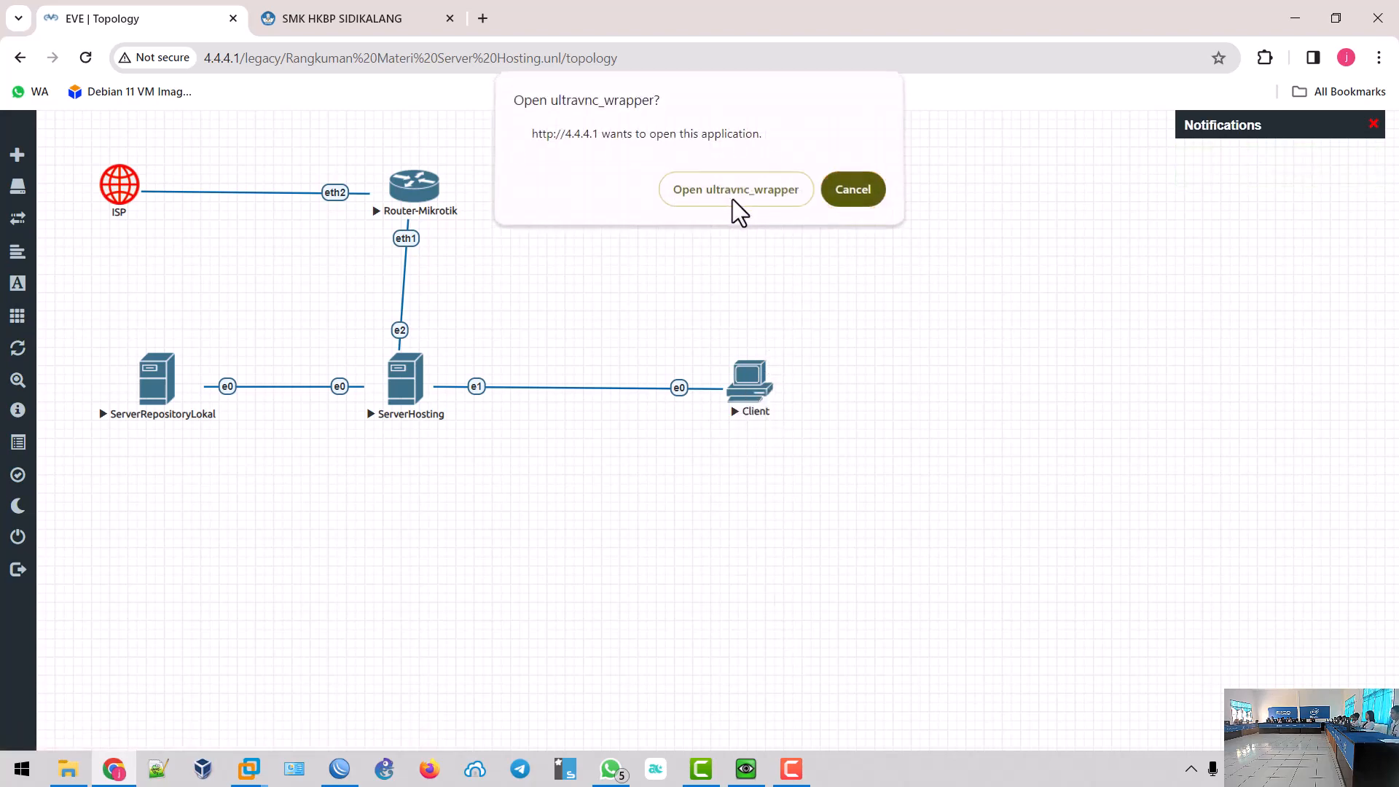
pyautogui.click(732, 198)
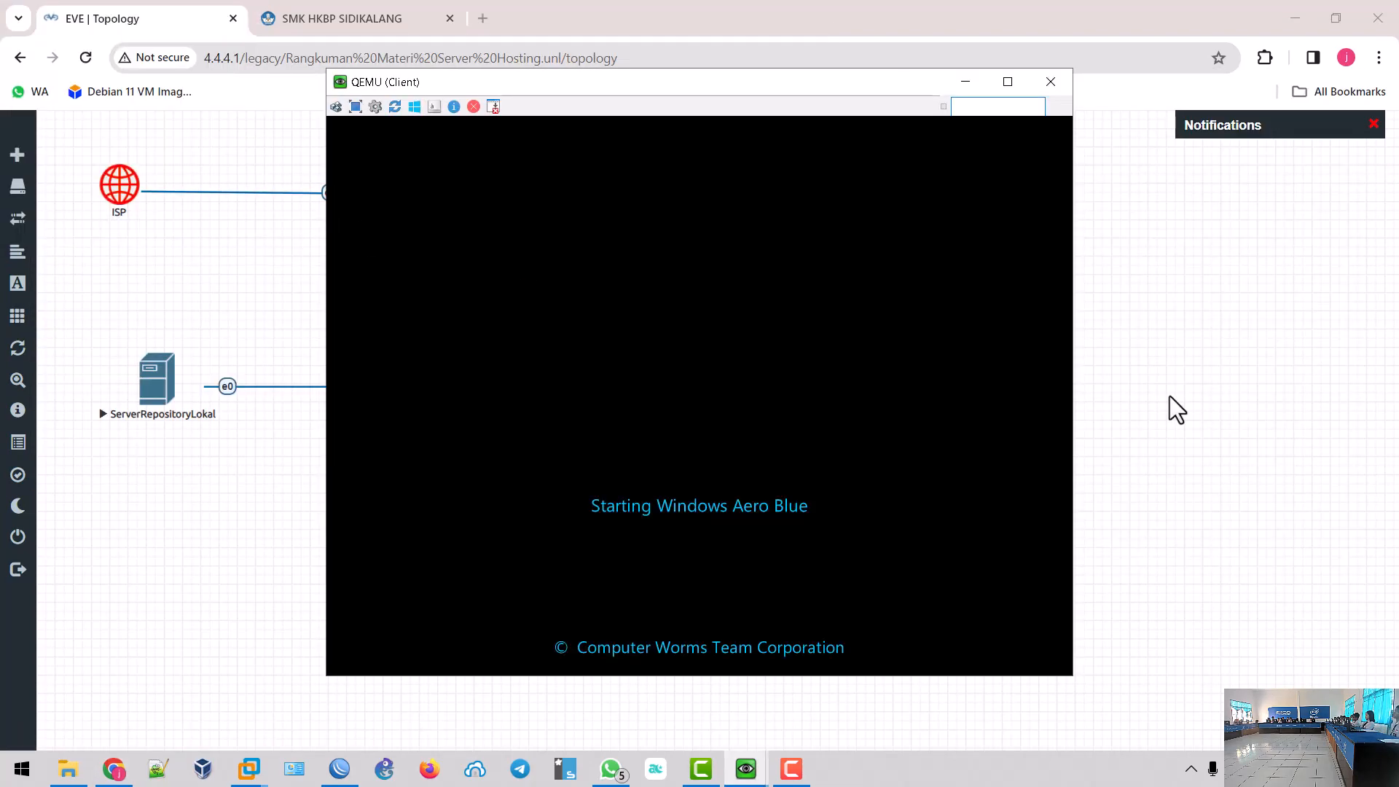
# - Return to the topology and show the exam topology image in WhatsApp
pyautogui.click(1182, 396)
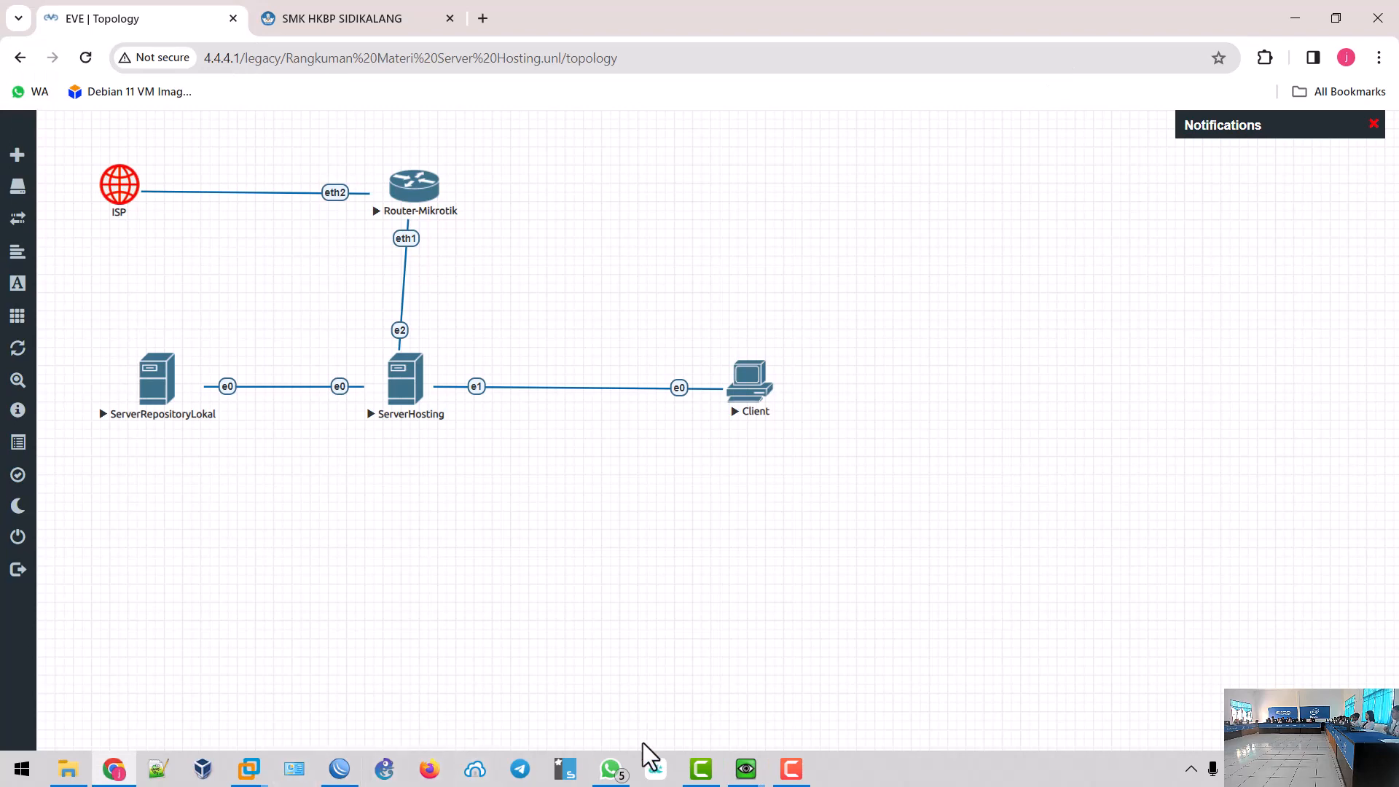
pyautogui.moveTo(617, 774)
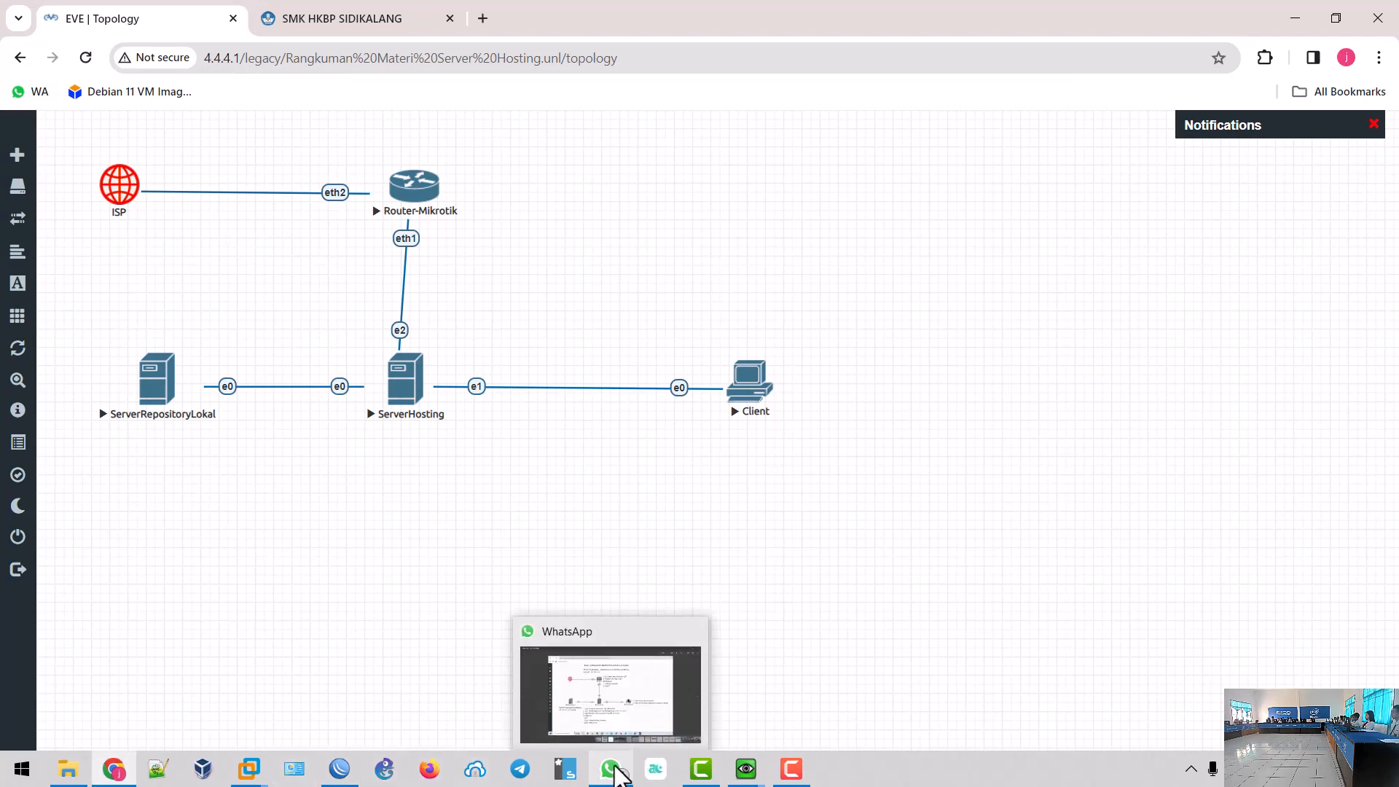
pyautogui.click(617, 772)
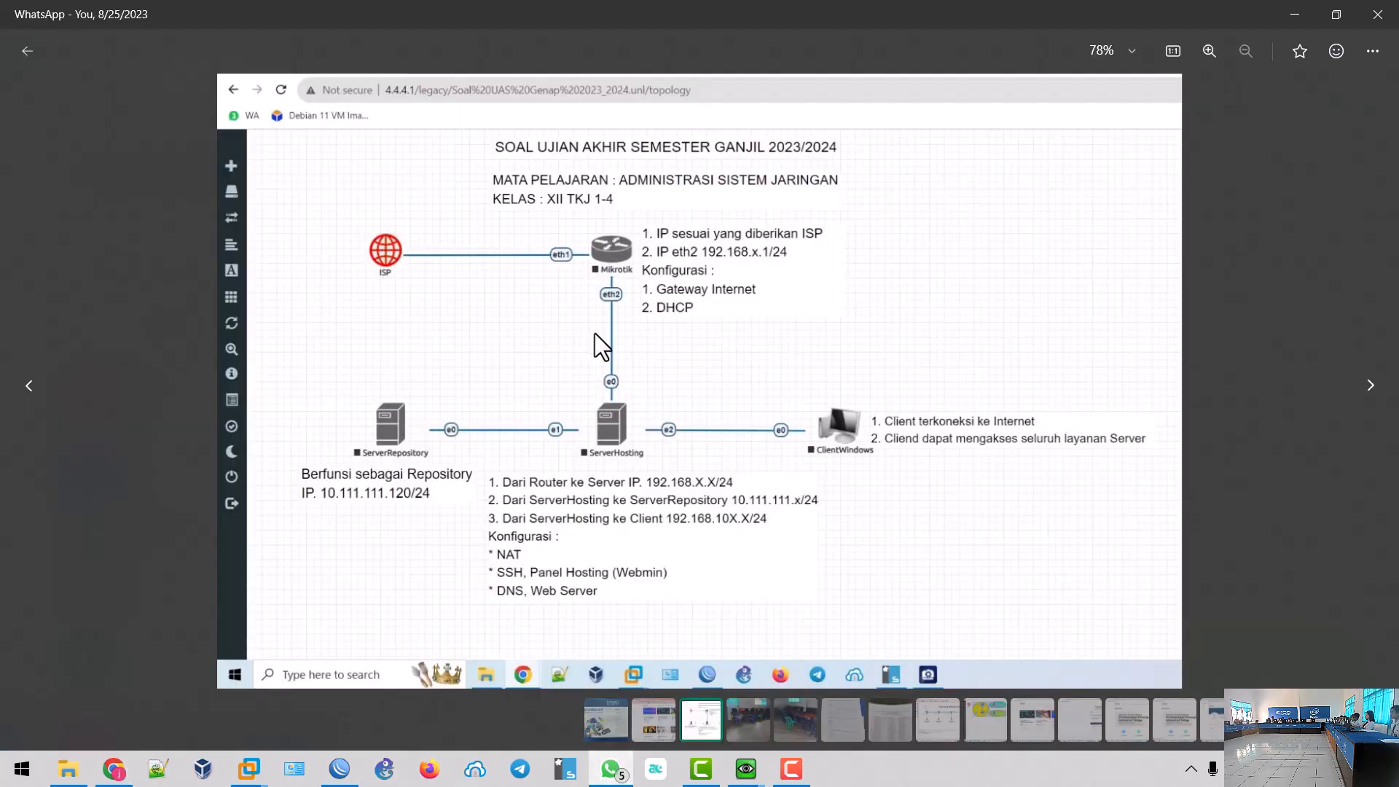
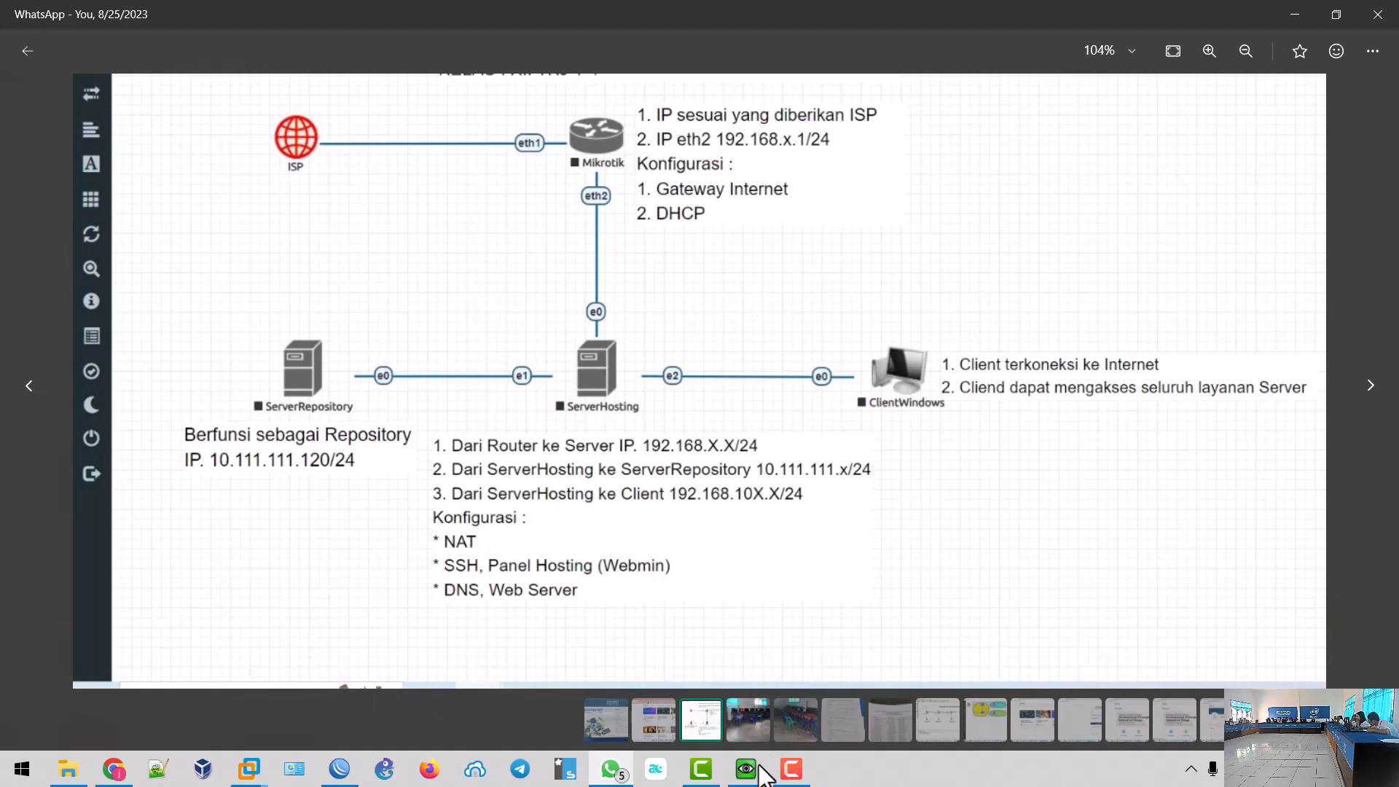
# - Switch between the ServerHosting and Client windows, leaving the Client desktop in front, and open its network icon menu
pyautogui.moveTo(745, 769)
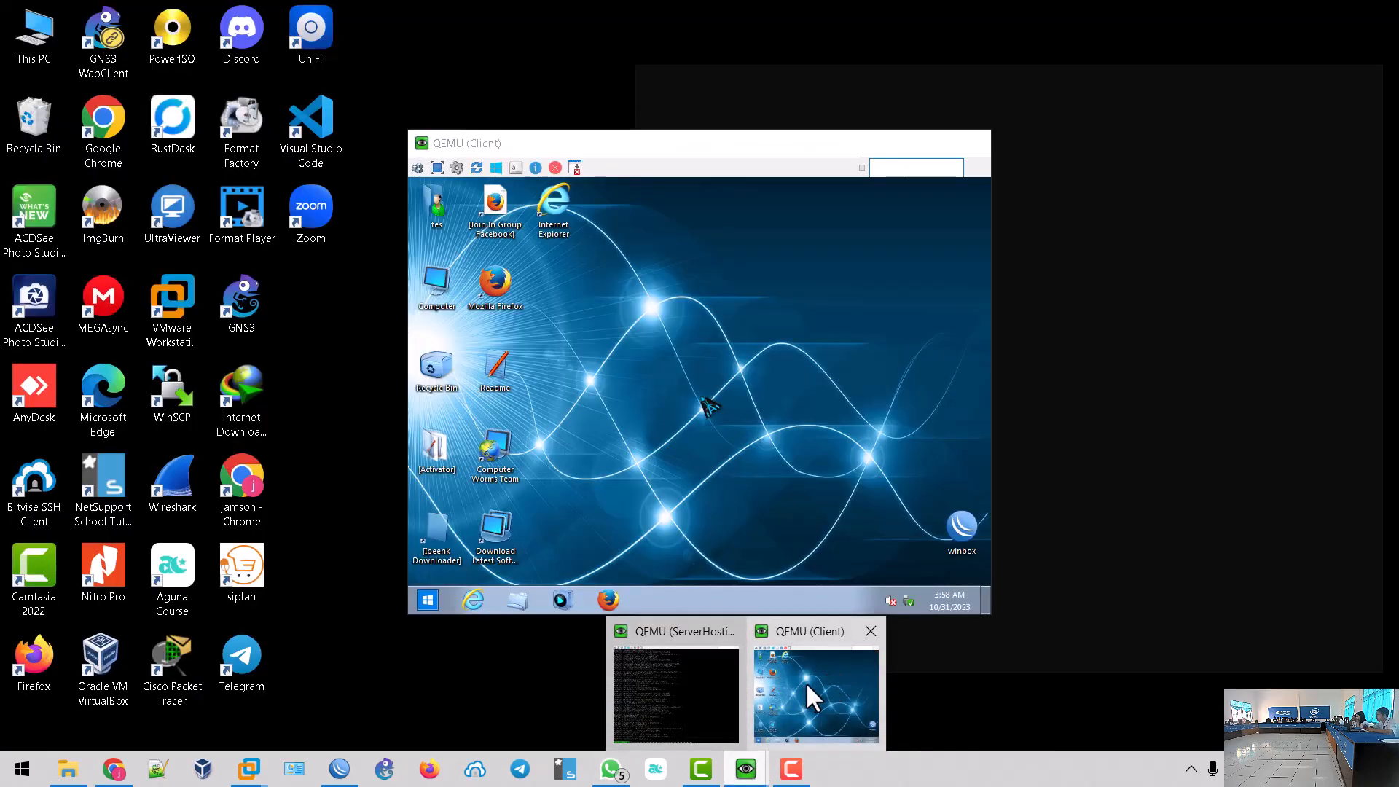
pyautogui.click(806, 680)
pyautogui.moveTo(745, 768)
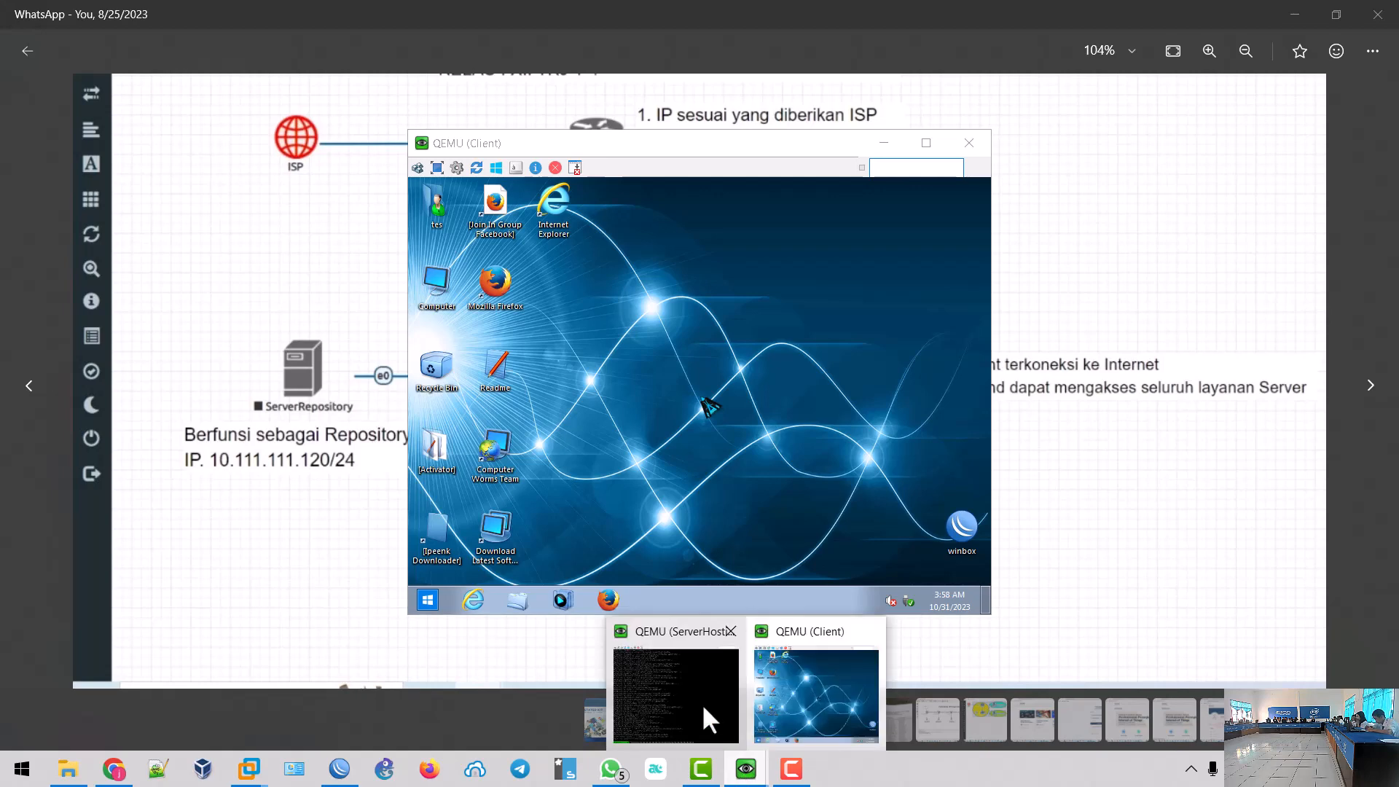
pyautogui.click(711, 718)
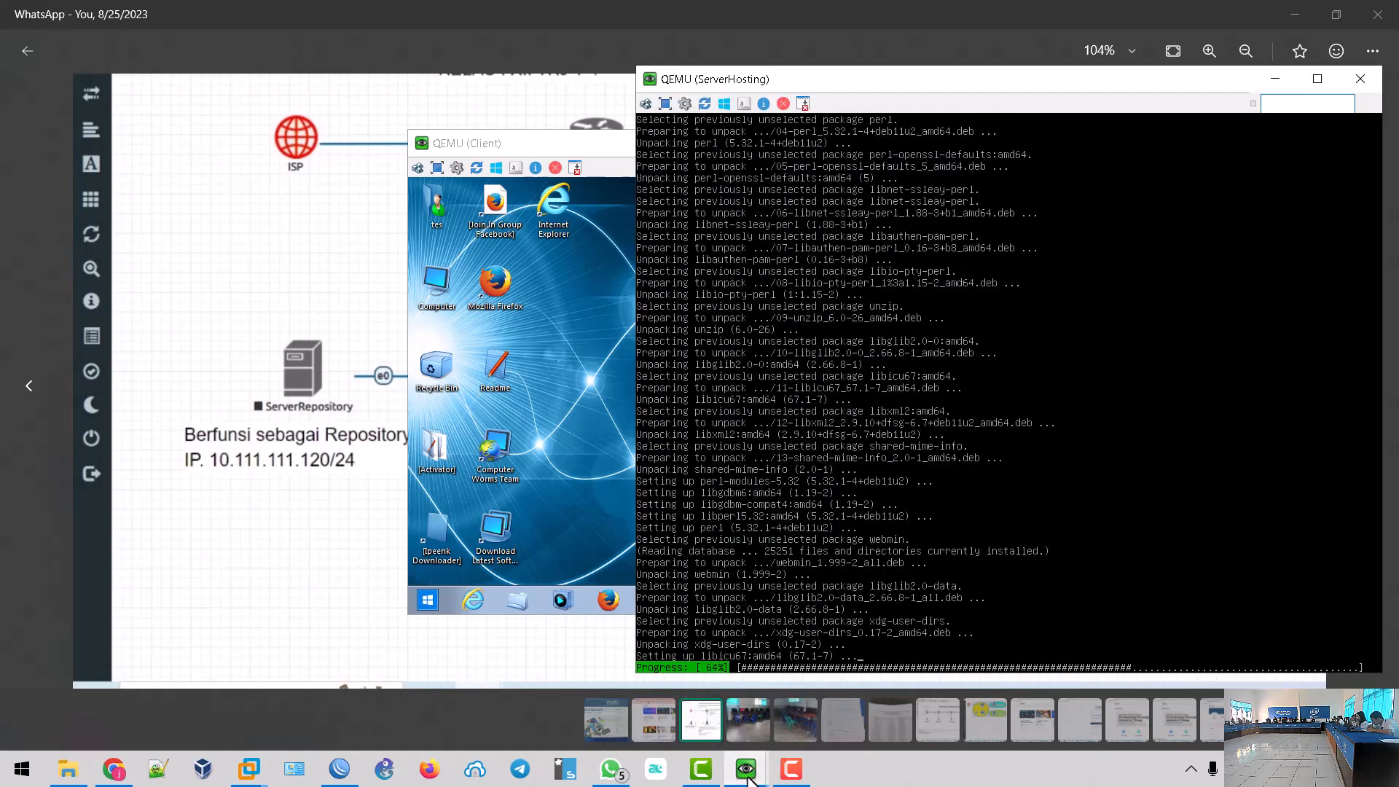
pyautogui.moveTo(758, 774)
pyautogui.click(826, 667)
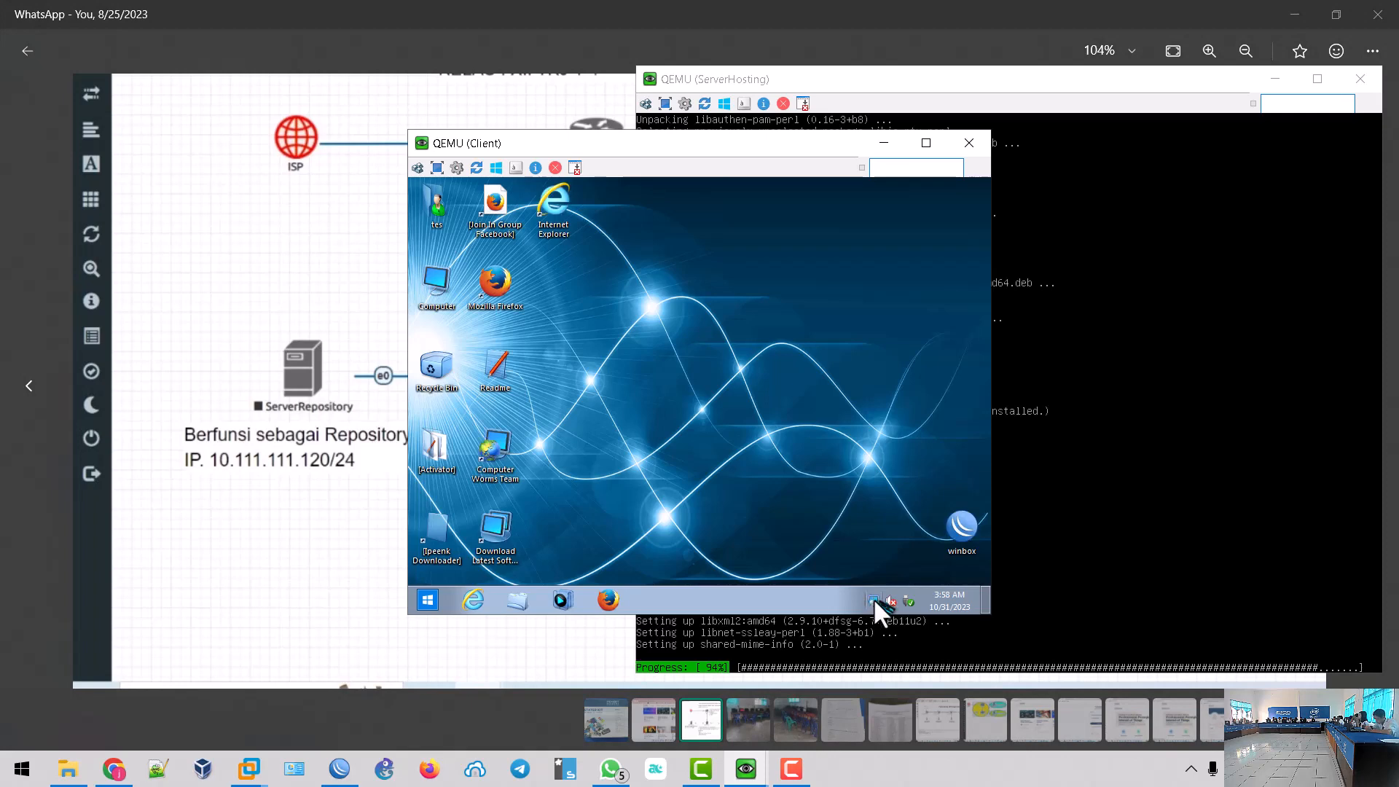
pyautogui.rightClick(873, 598)
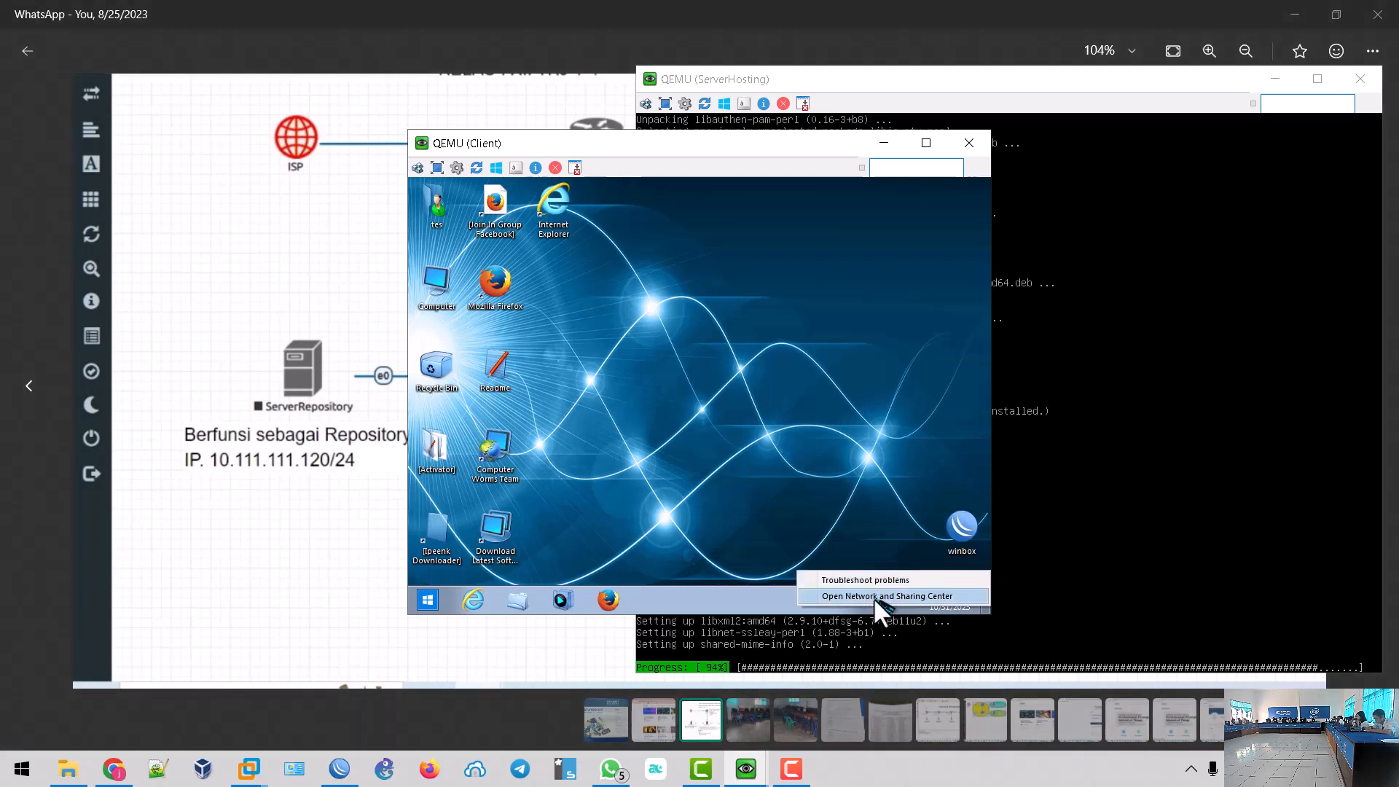
# - From Network and Sharing Center, open the Local Area Connection's Internet Protocol Version 4 (TCP/IPv4) properties
pyautogui.click(873, 596)
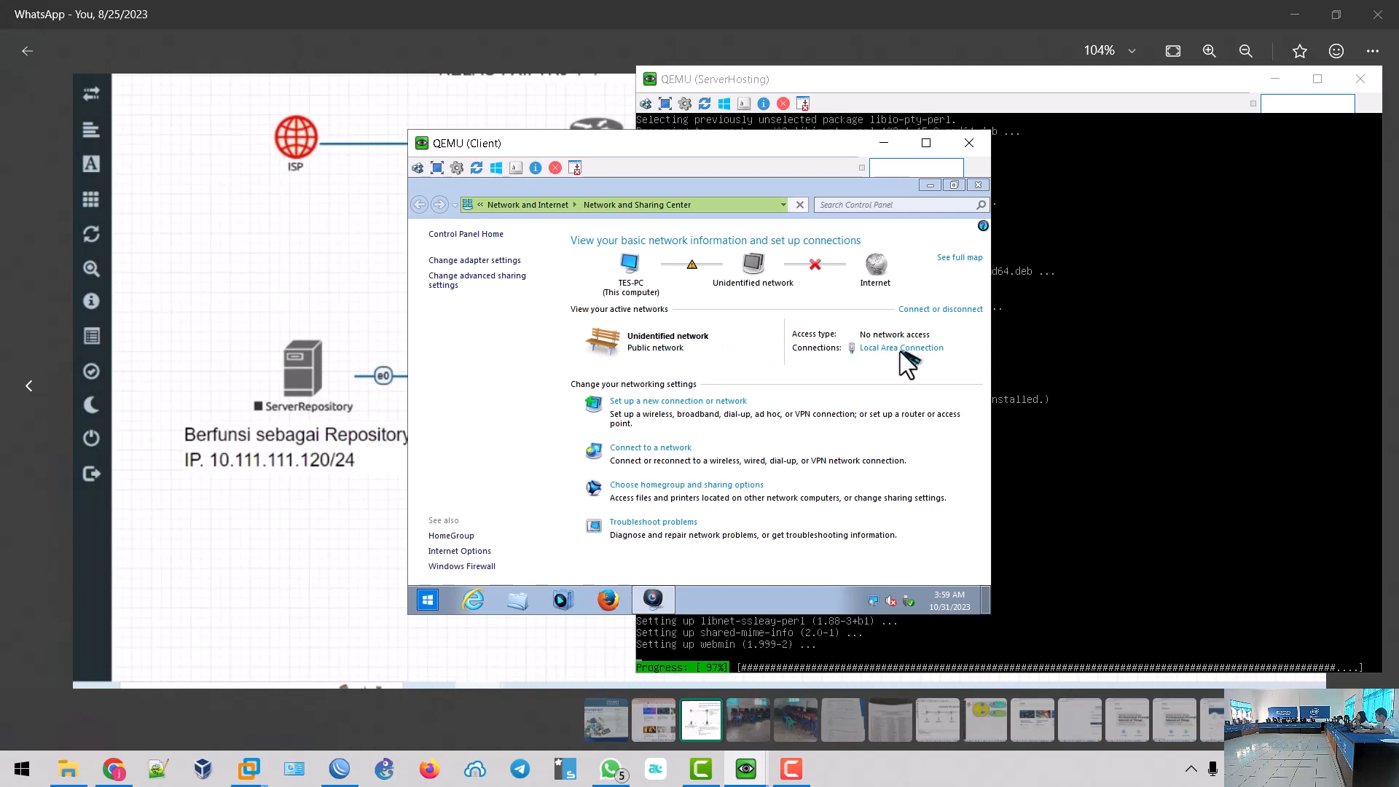
pyautogui.click(899, 348)
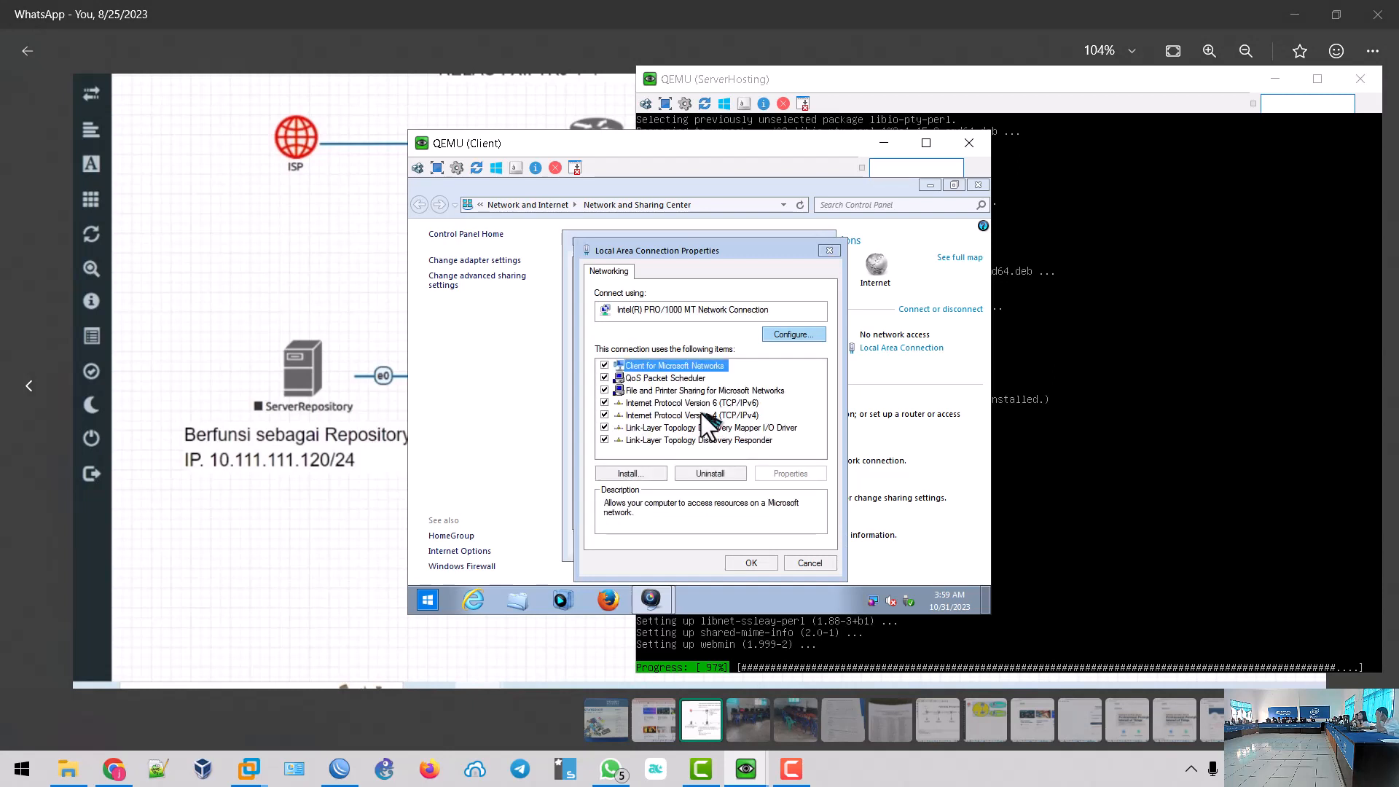
pyautogui.click(705, 415)
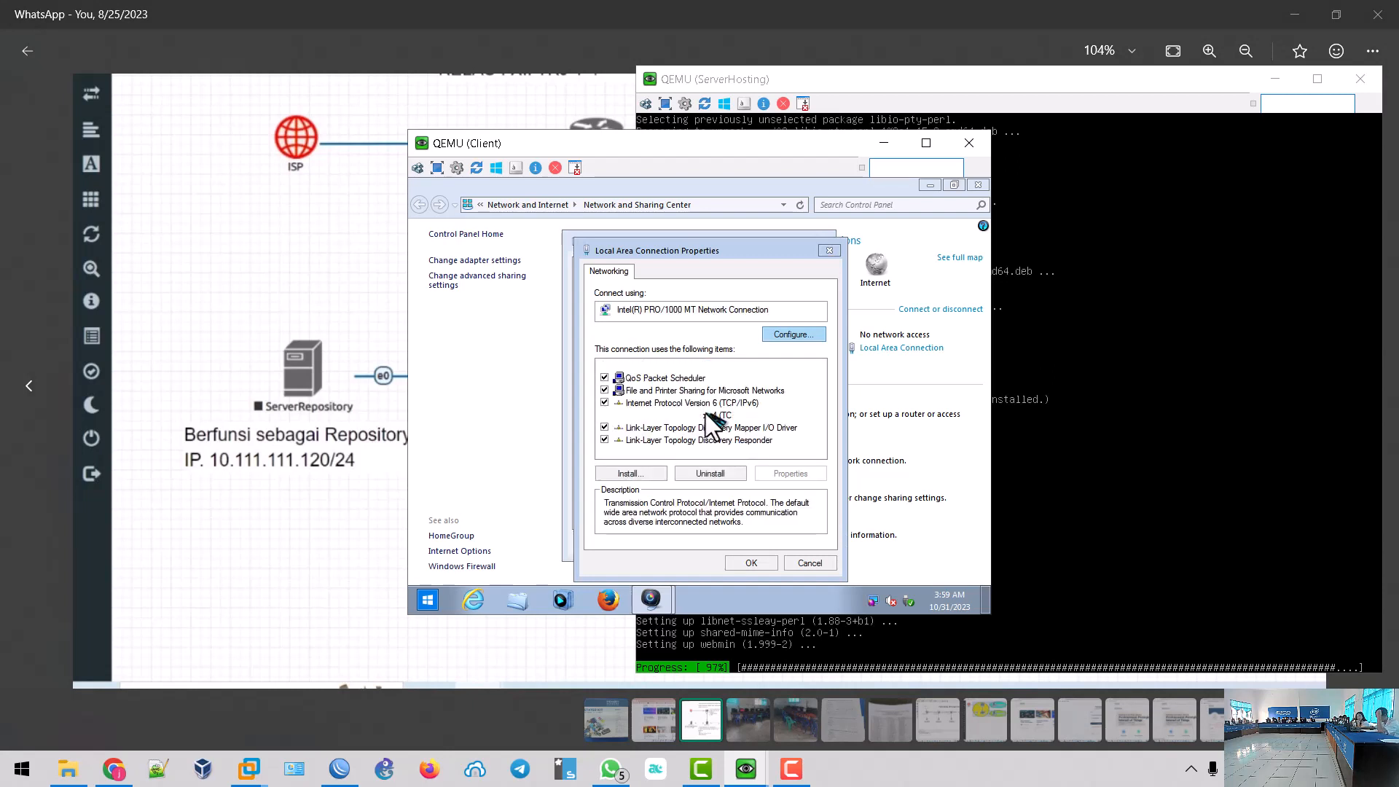
pyautogui.click(771, 474)
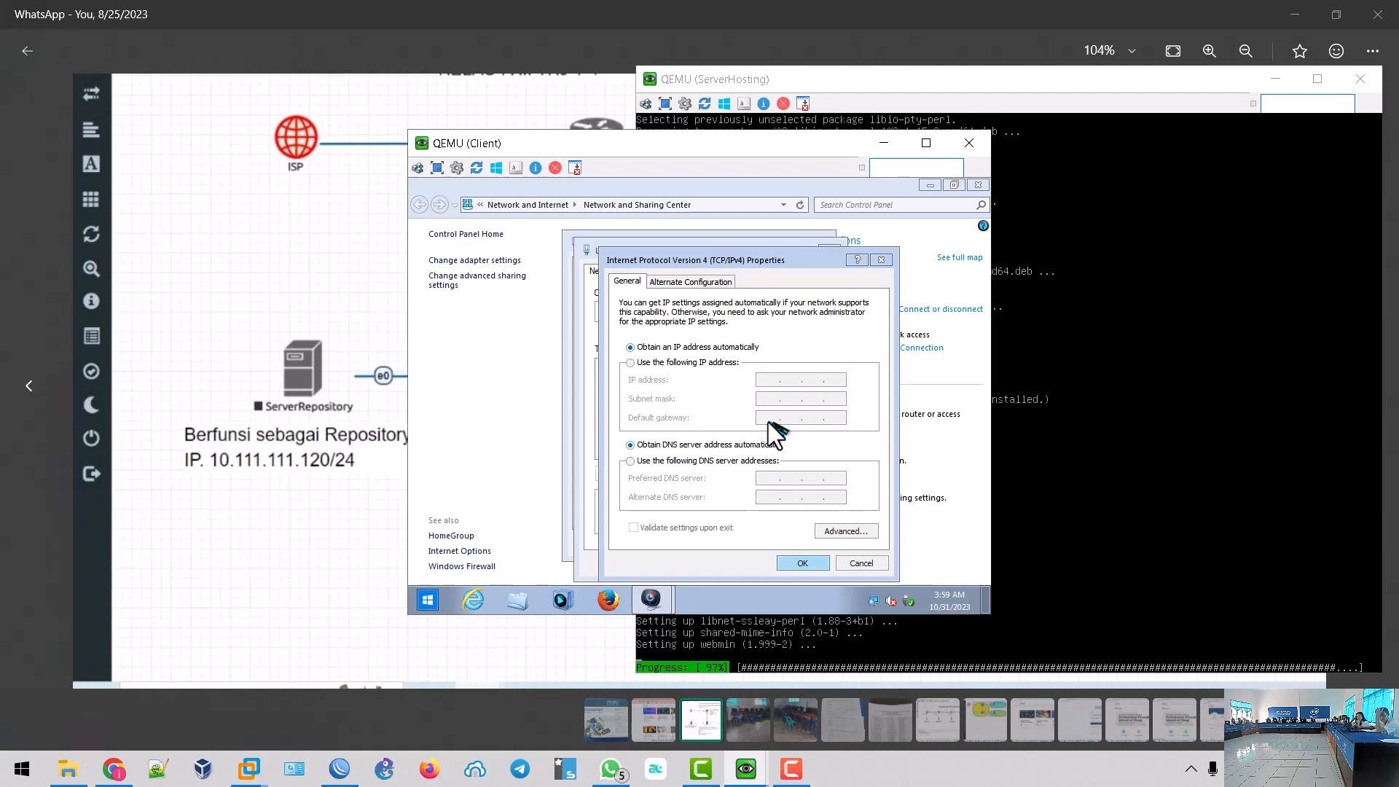
# - Set static IP 192.168.10.2/24, gateway and DNS 192.168.10.1, alternate DNS 8.8.8.8, and save
pyautogui.click(650, 361)
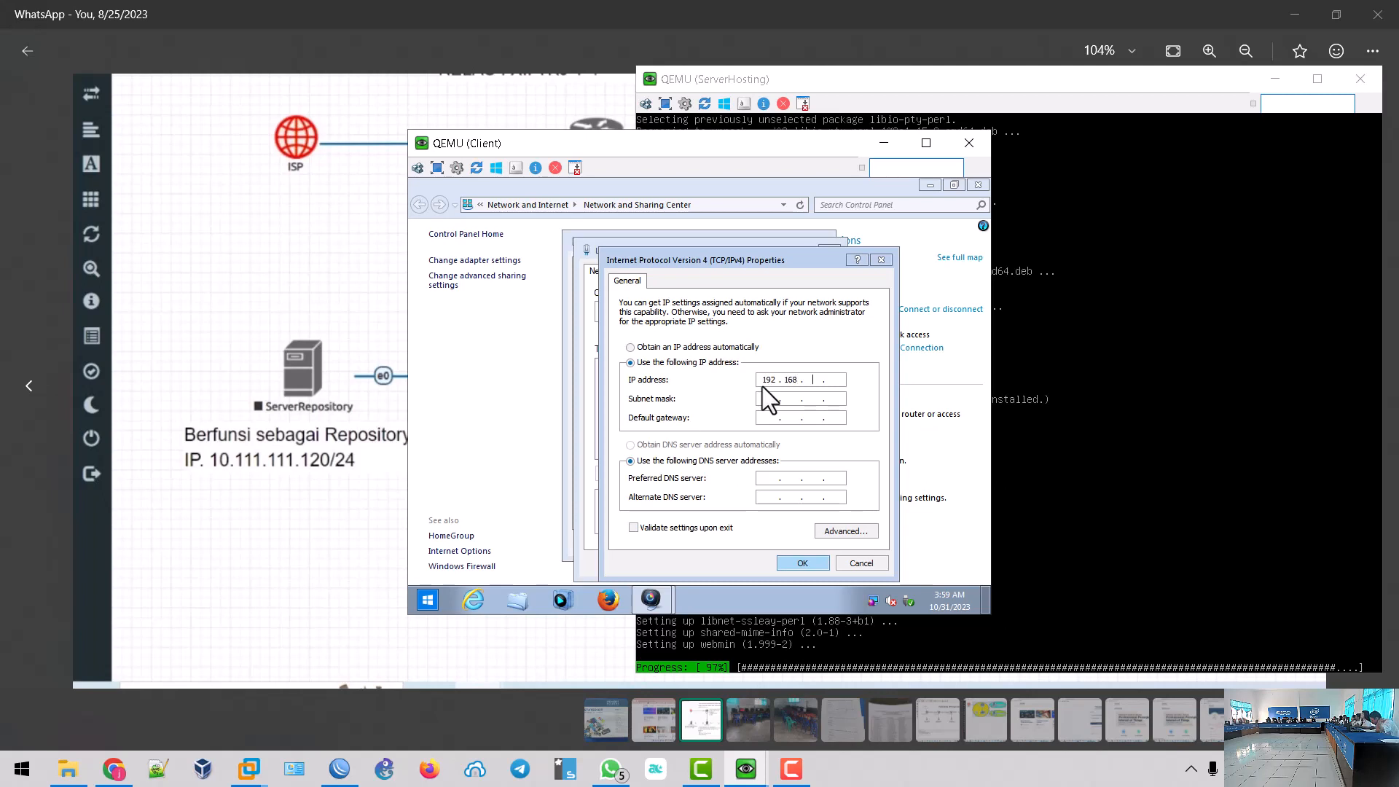
pyautogui.write('10')
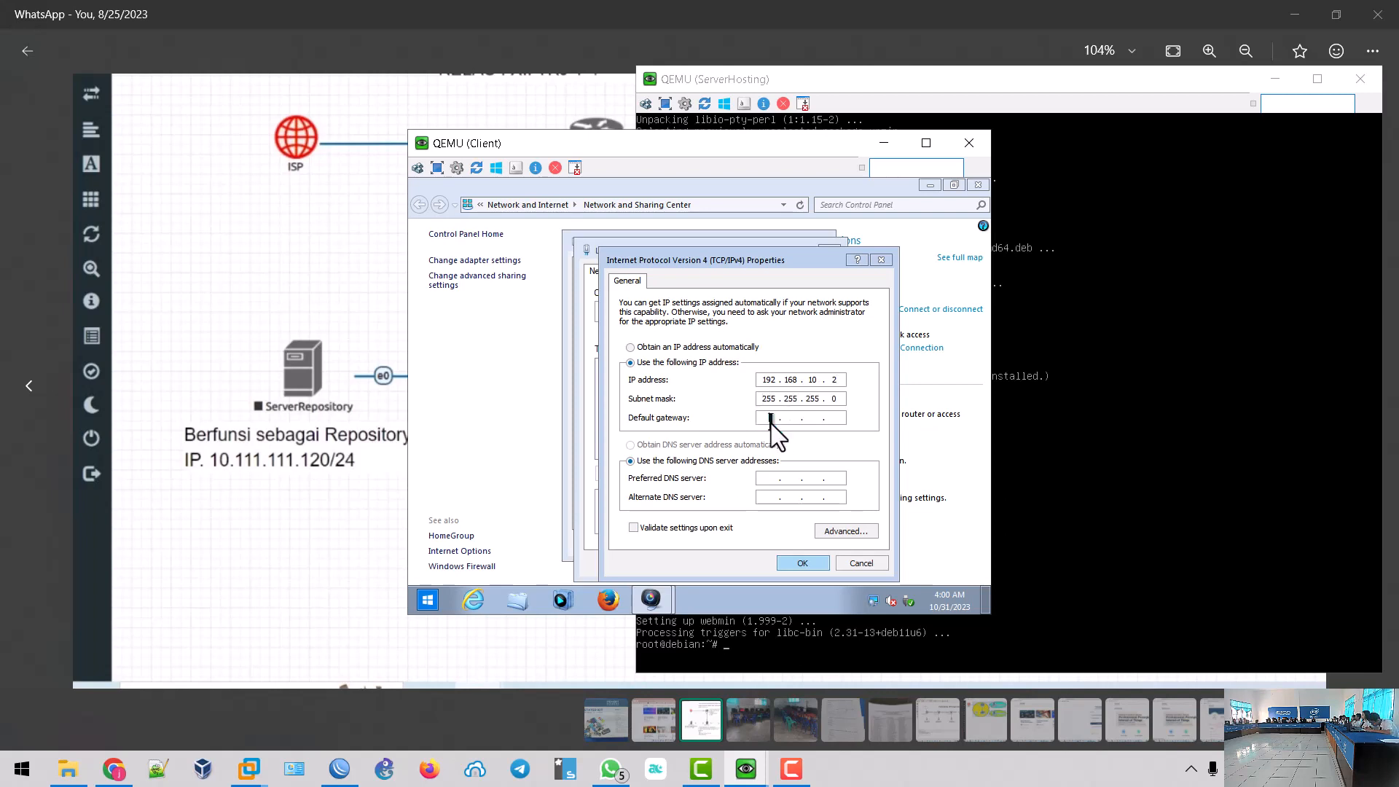
pyautogui.write('192 . 168 . 10 . 1')
pyautogui.click(769, 480)
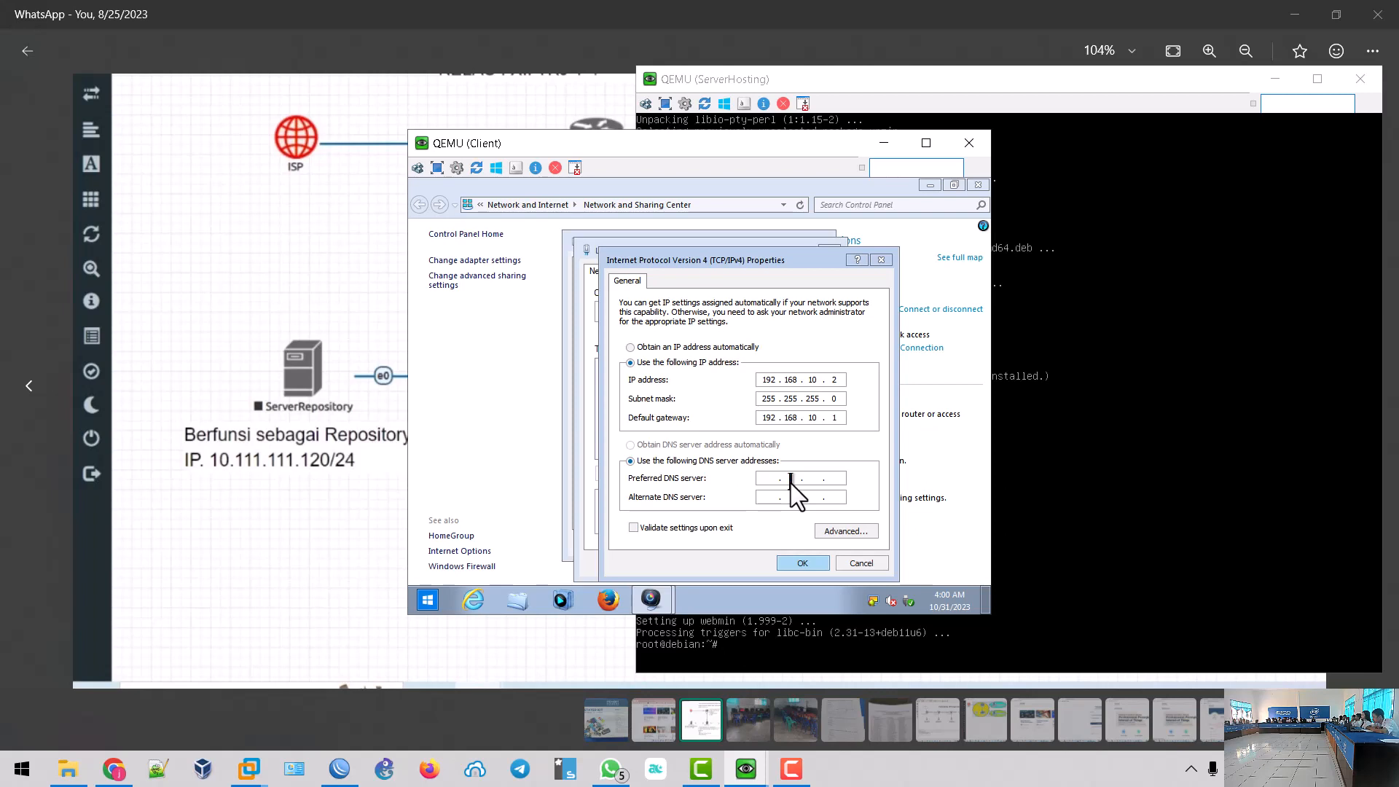
pyautogui.write('192 . ')
pyautogui.write('168')
pyautogui.write('8 . 8 . 8 . 8')
pyautogui.click(801, 564)
pyautogui.click(749, 564)
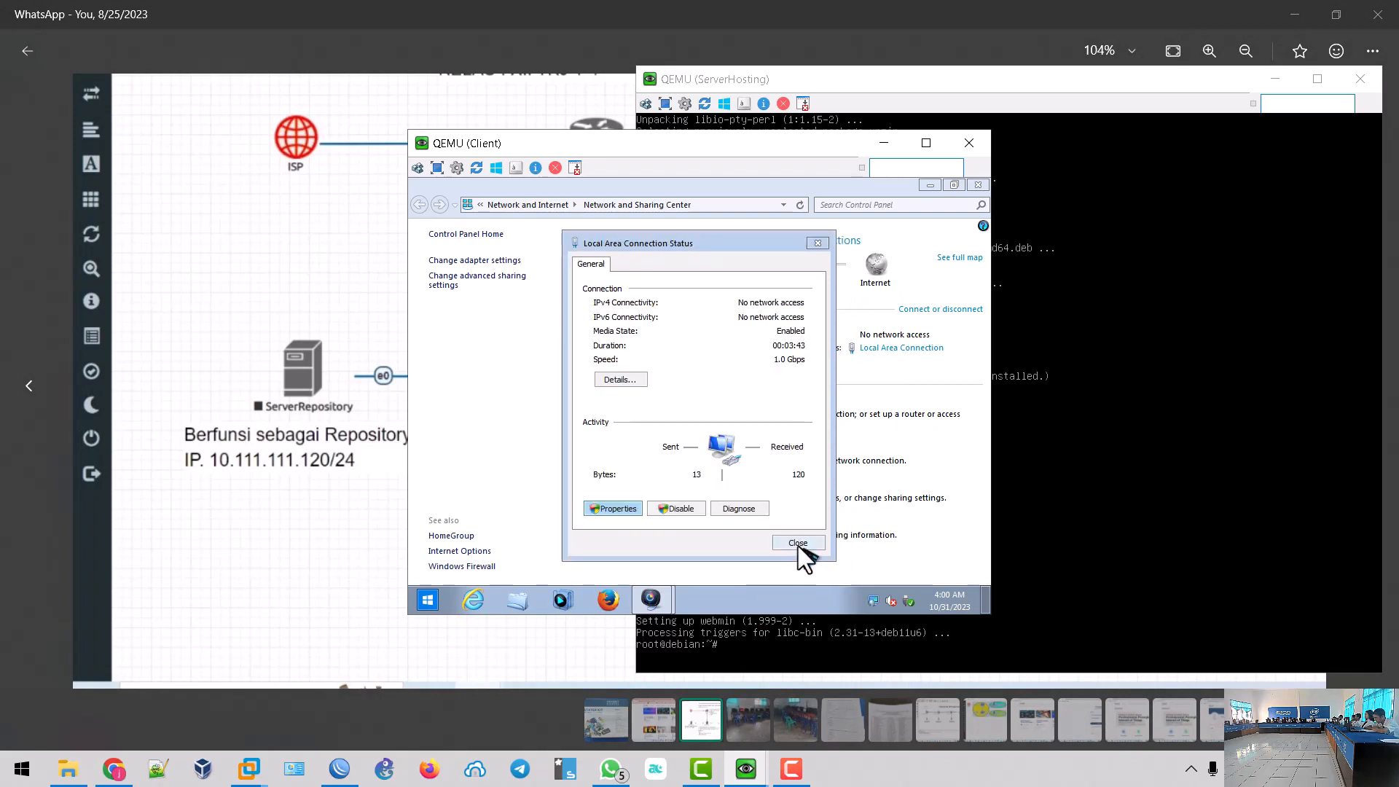
# - Ping the gateway 192.168.10.1 from a Client Command Prompt, getting four replies with 0% loss
pyautogui.click(798, 544)
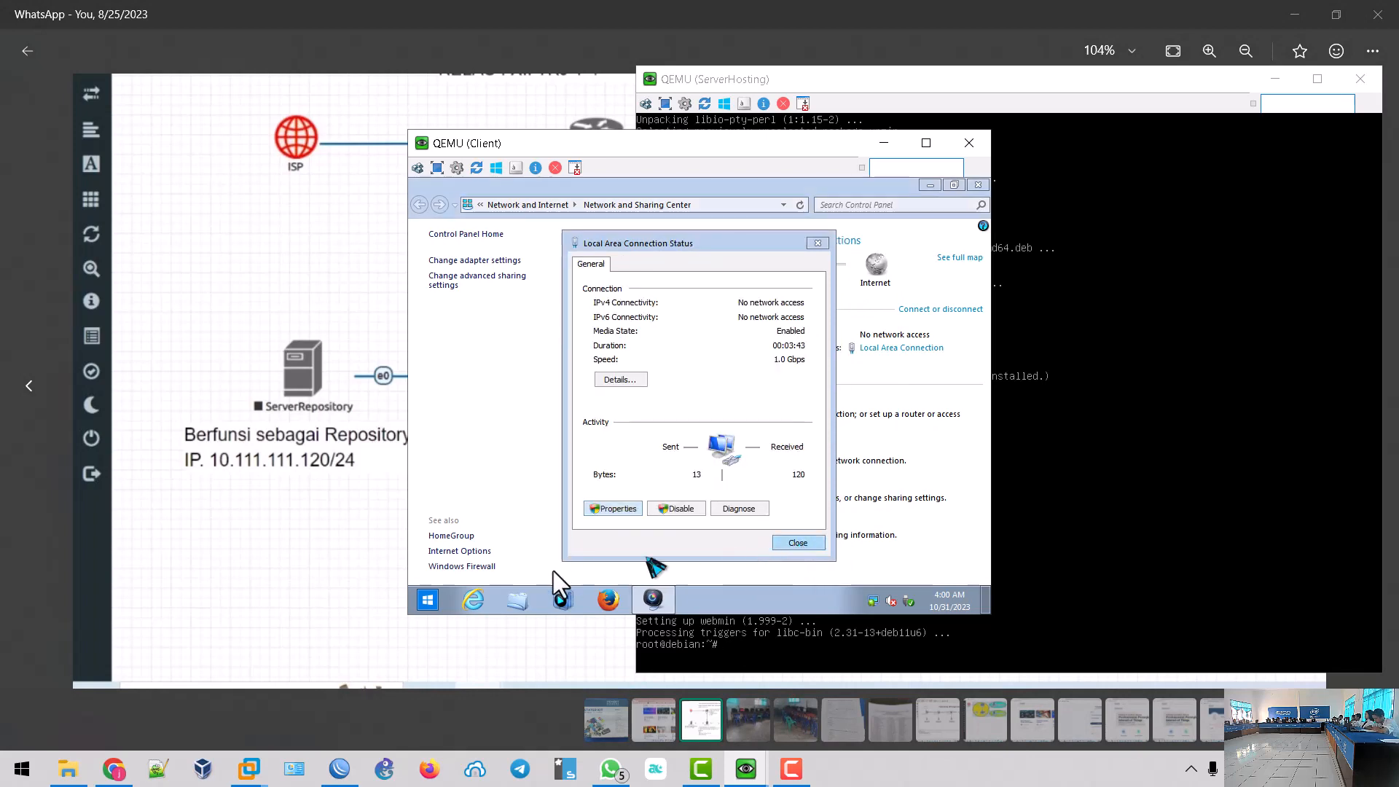
pyautogui.click(426, 599)
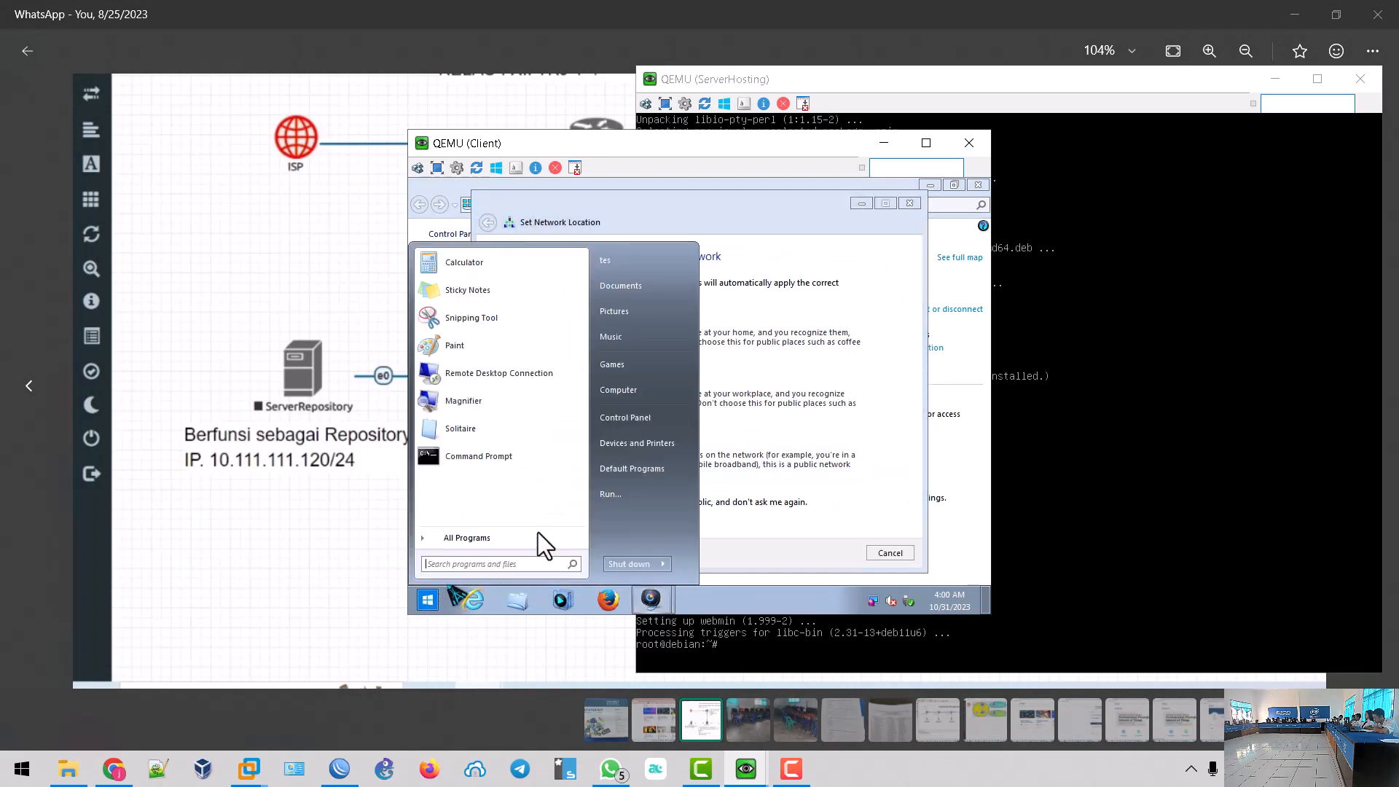
pyautogui.click(511, 459)
pyautogui.write('ping')
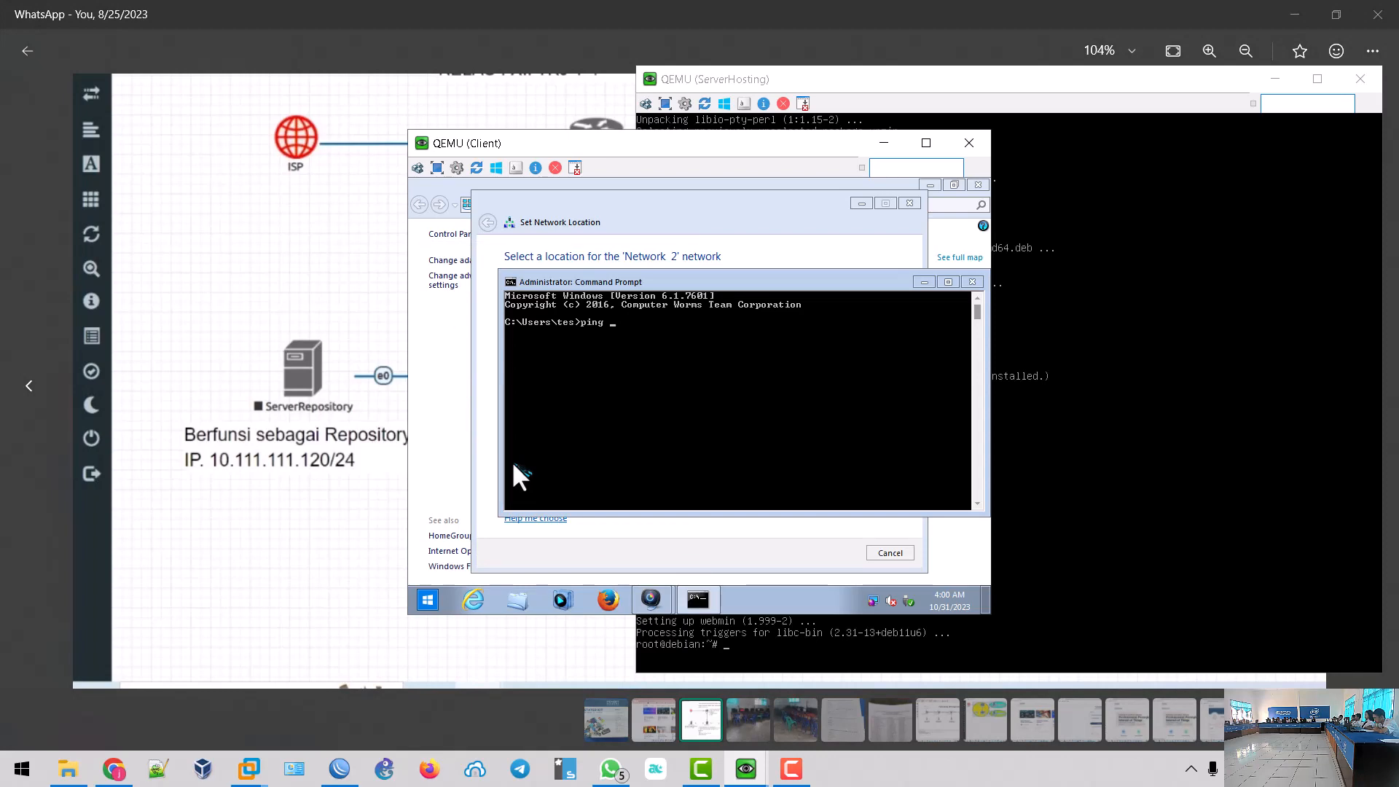
pyautogui.write('192.168.10.1')
pyautogui.press('Return')
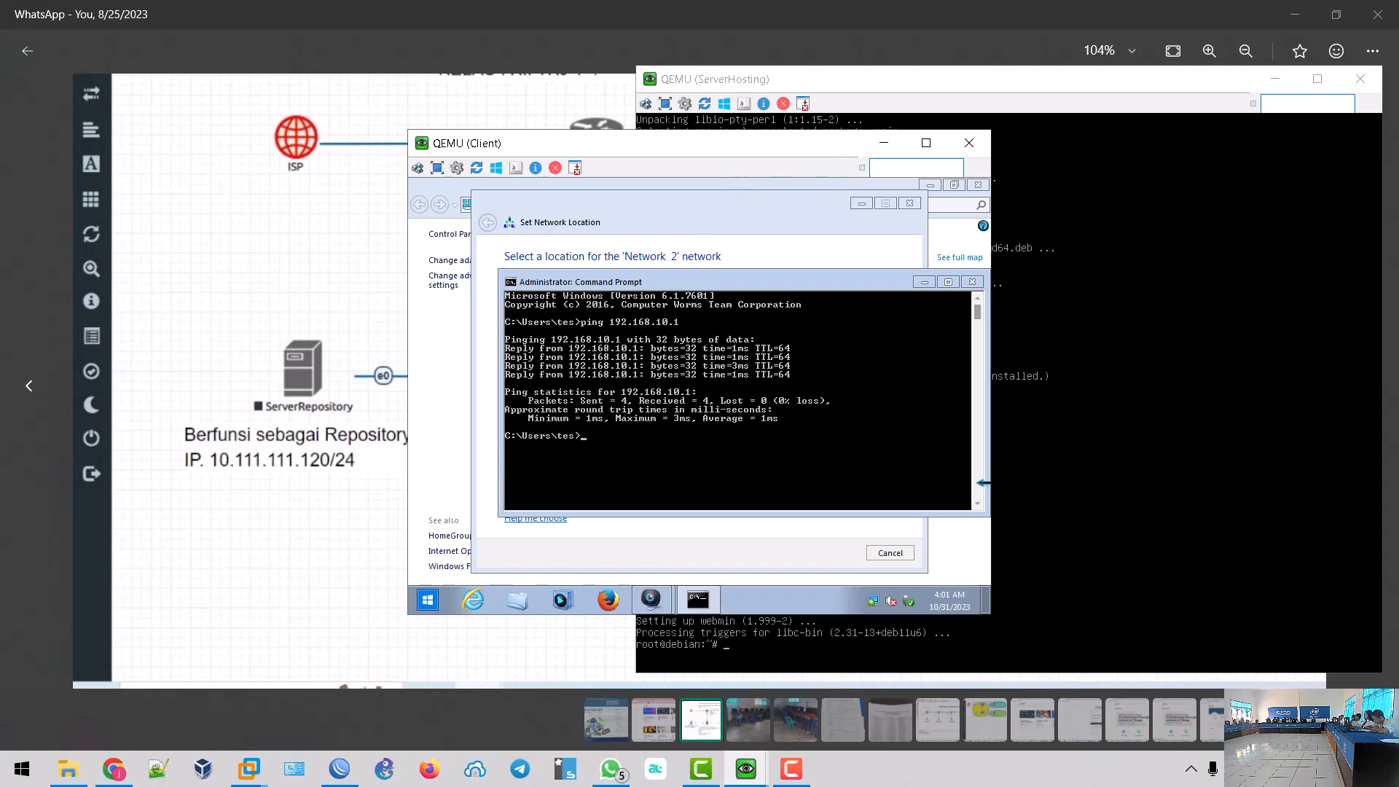
pyautogui.click(1059, 84)
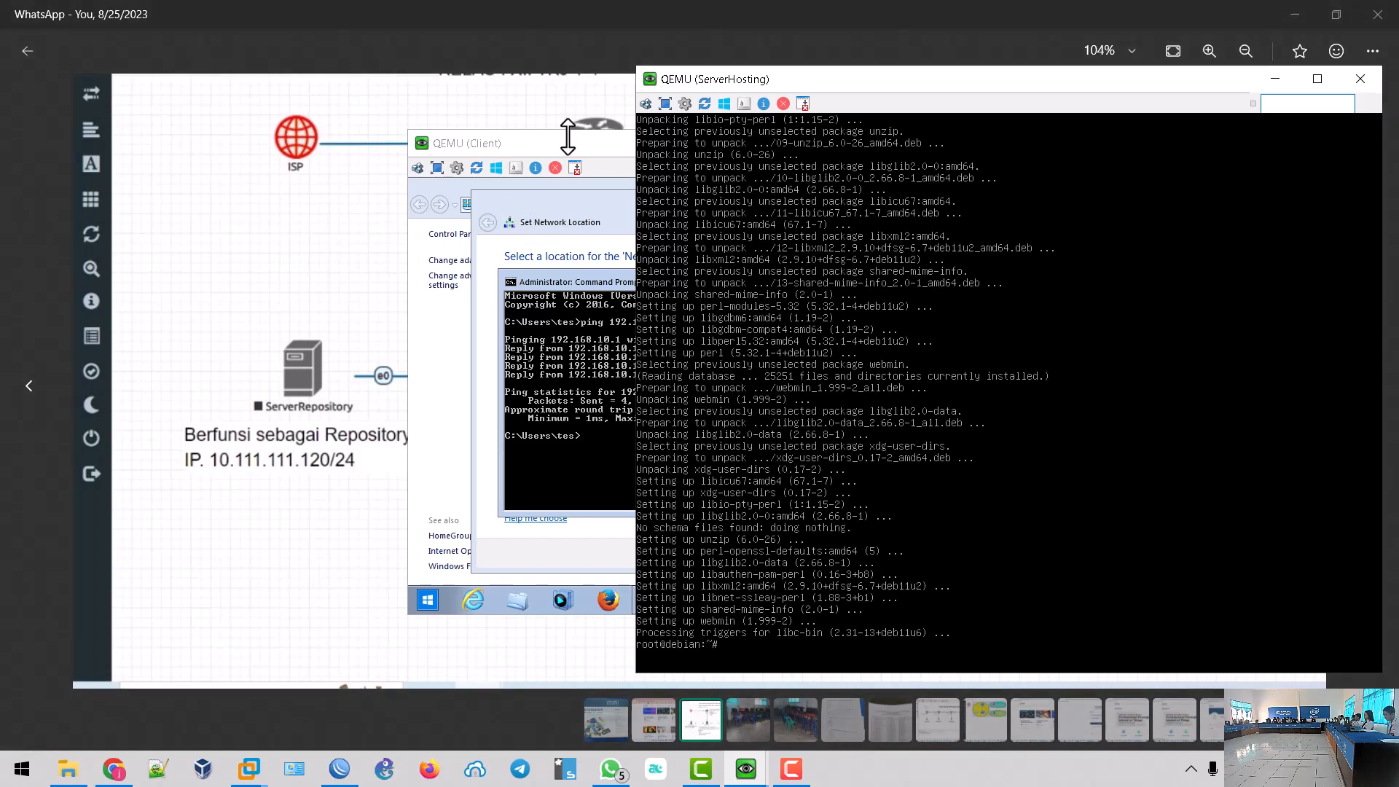
# - Set the Client's network location to Public network and close the confirmation
pyautogui.click(566, 142)
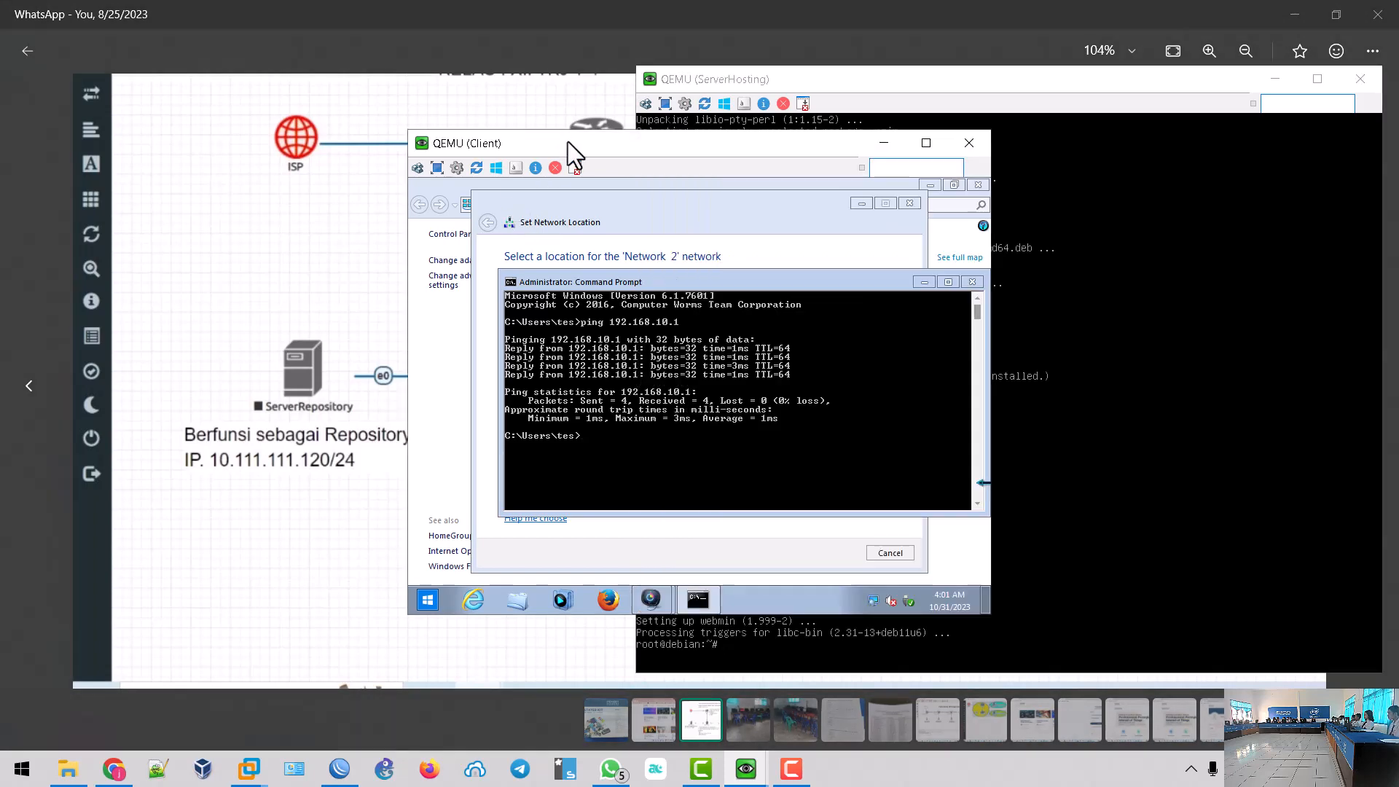
pyautogui.click(926, 282)
pyautogui.click(602, 479)
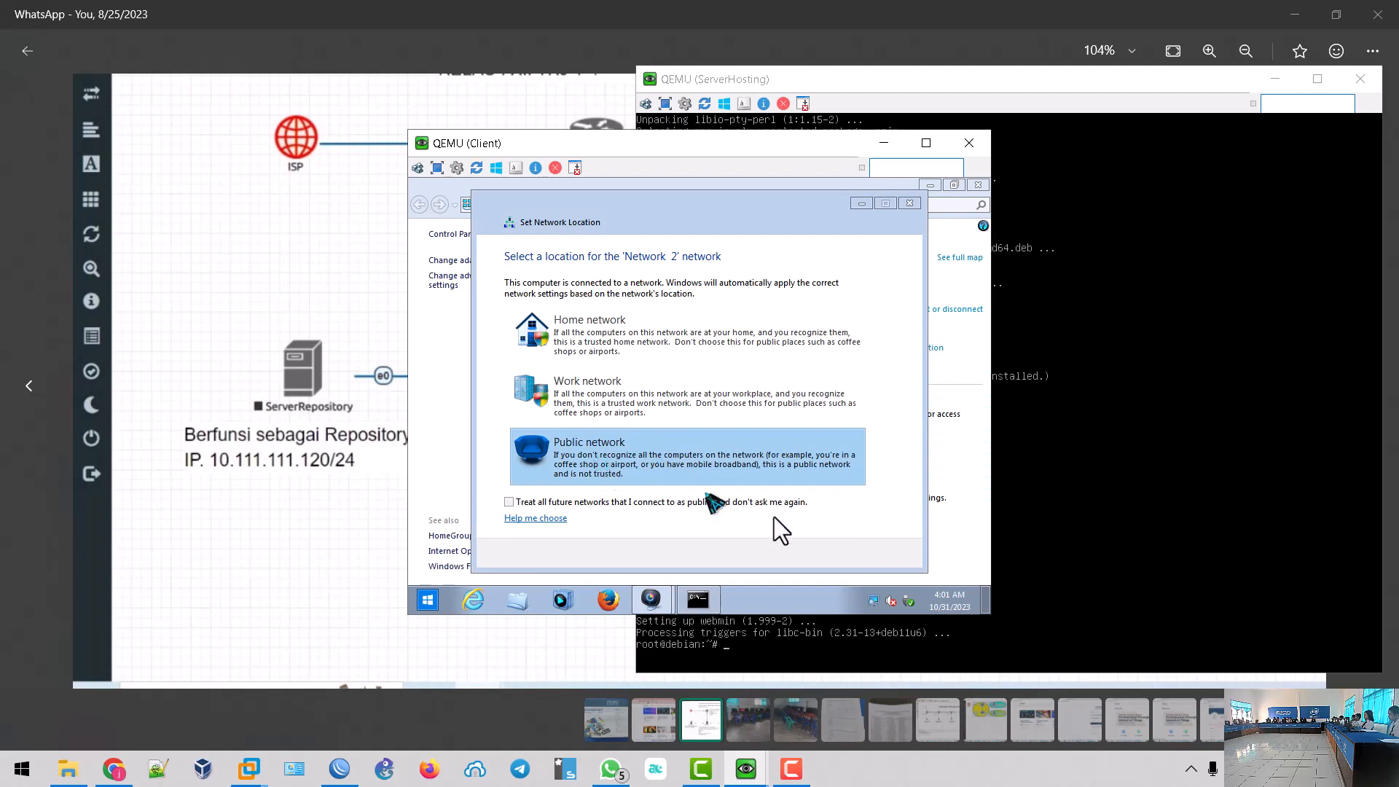
pyautogui.click(890, 555)
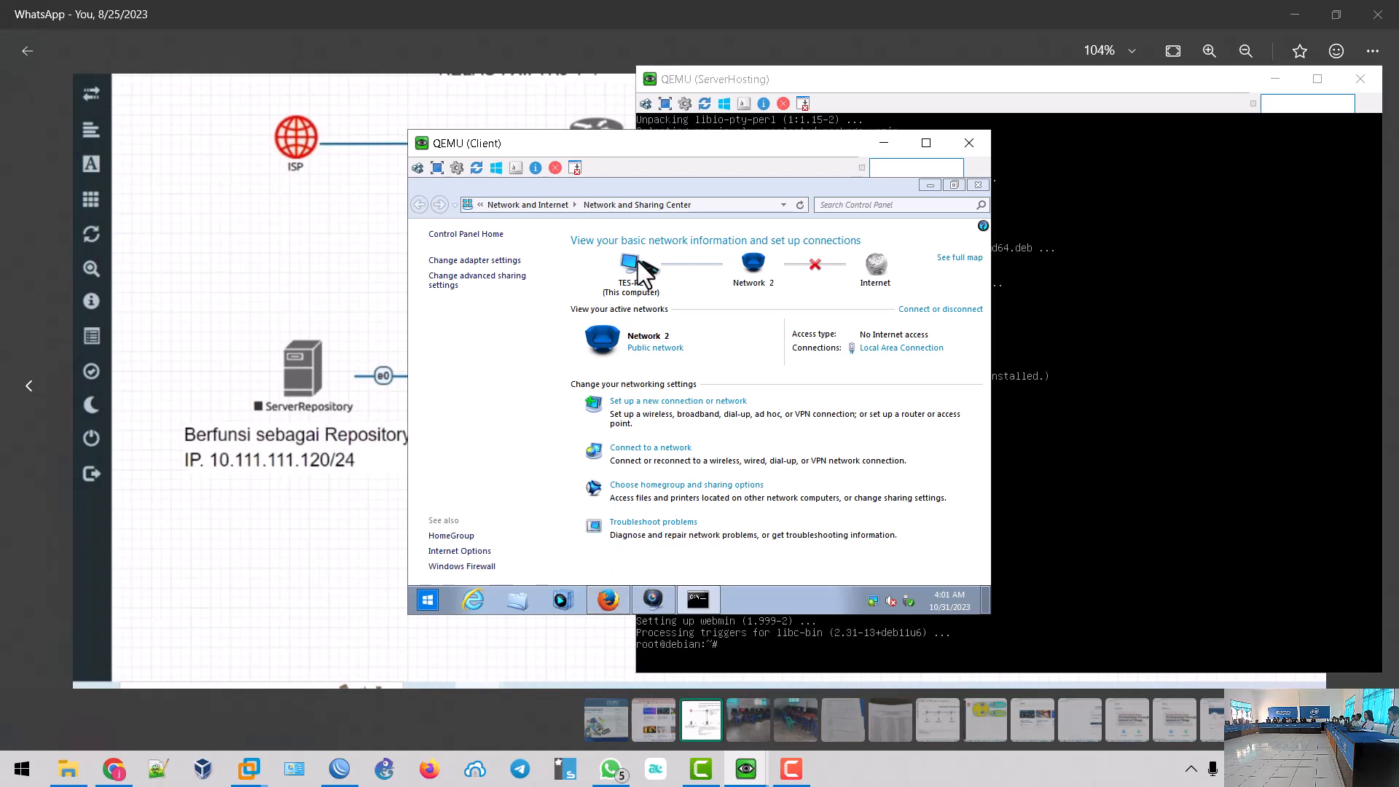
pyautogui.click(969, 86)
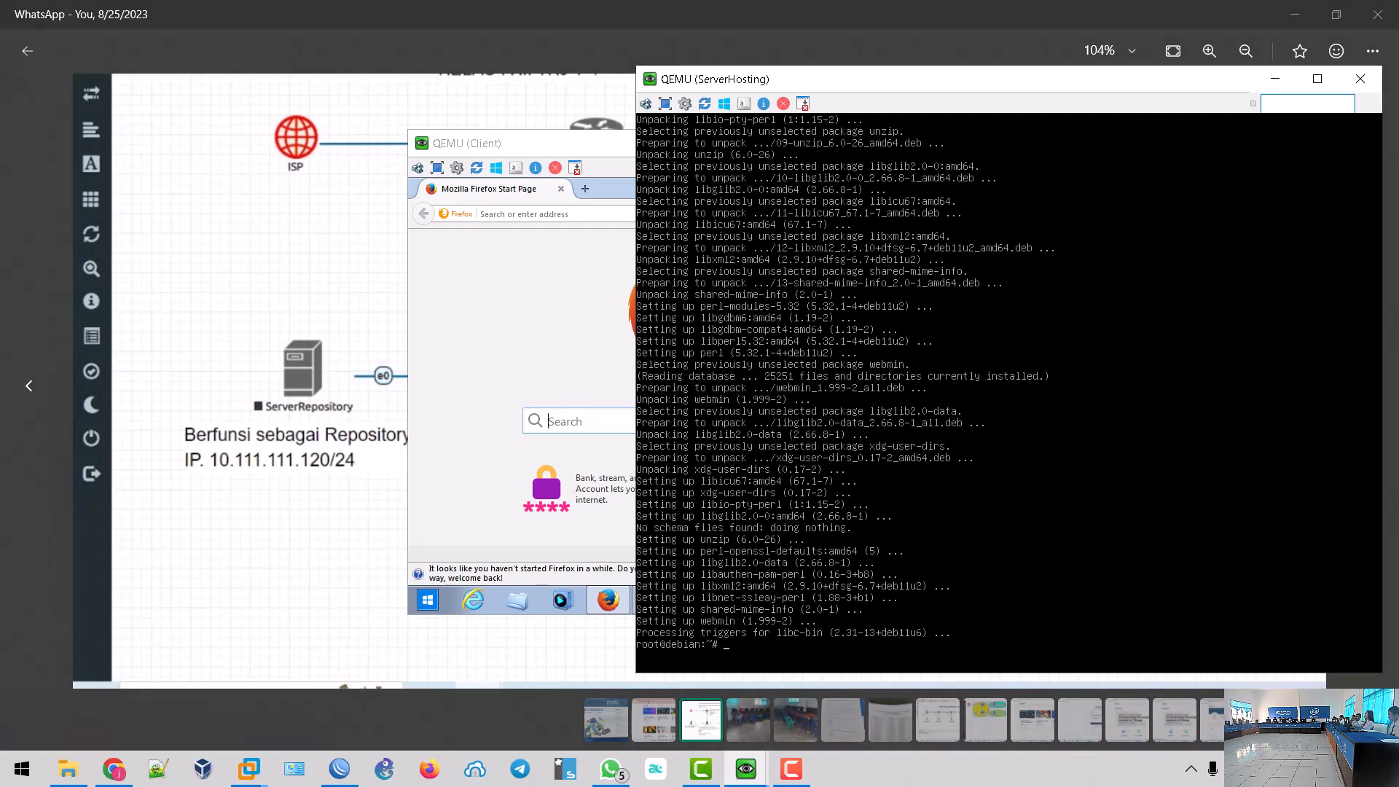
# - Run 'ip a' on ServerHosting to list its addresses, including ens5 at 192.168.20.254/24
pyautogui.click(543, 150)
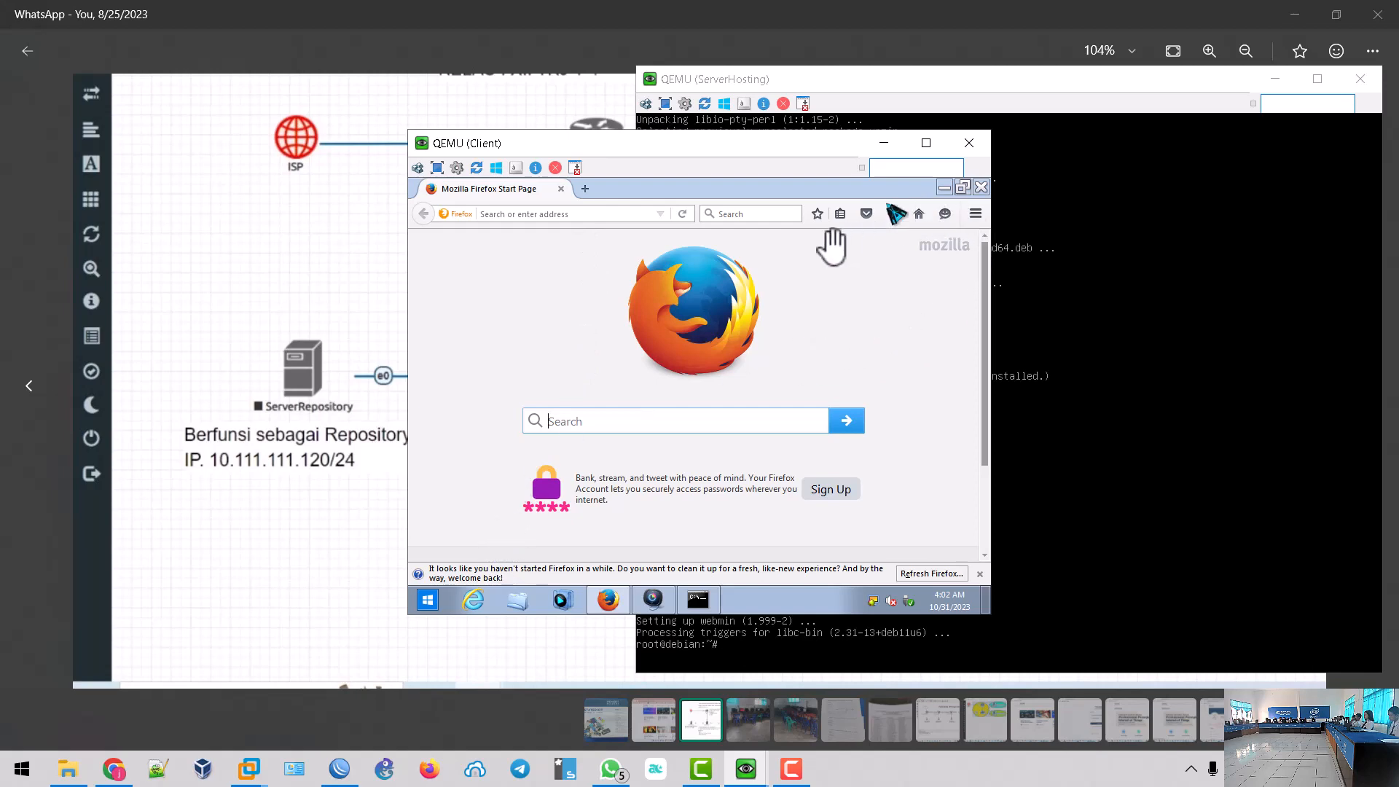
pyautogui.click(906, 85)
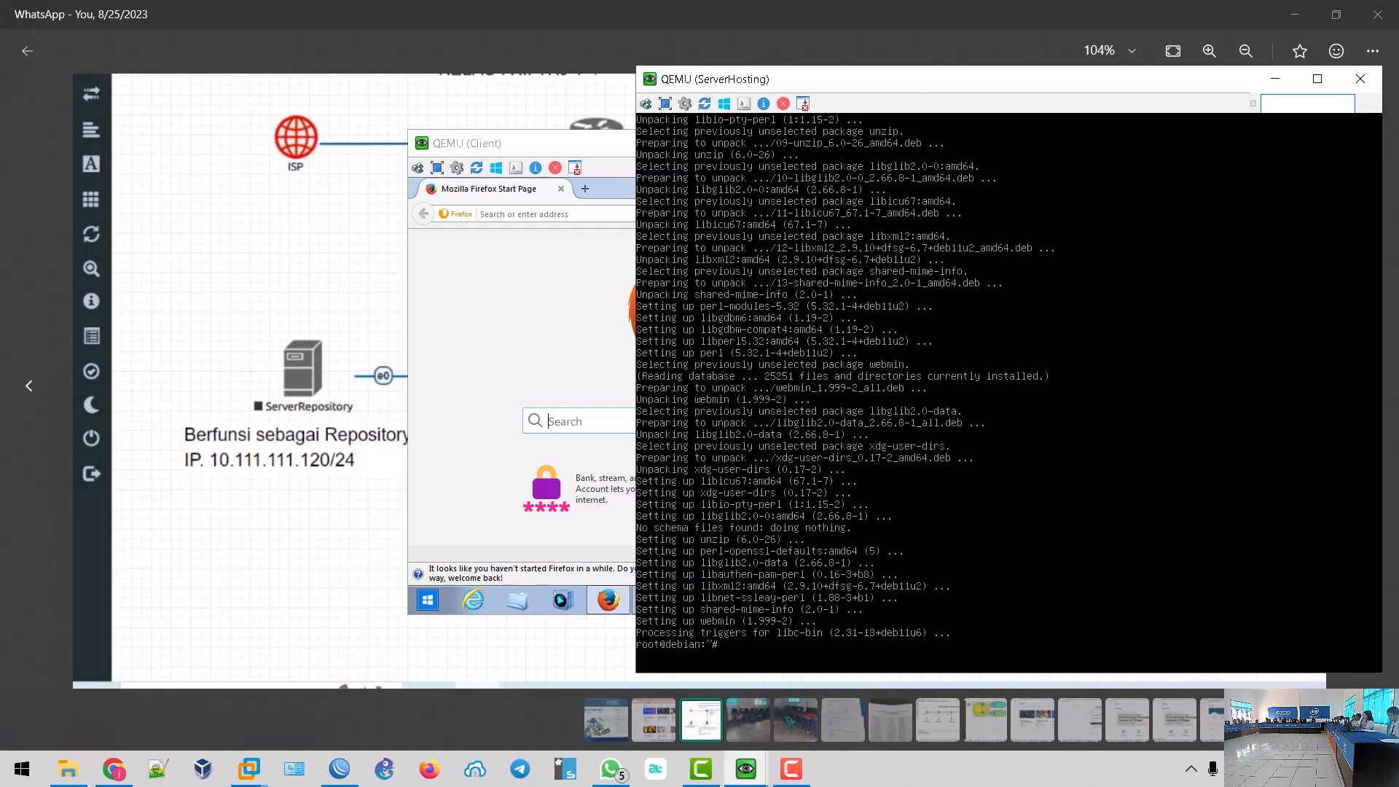
pyautogui.write('ip a')
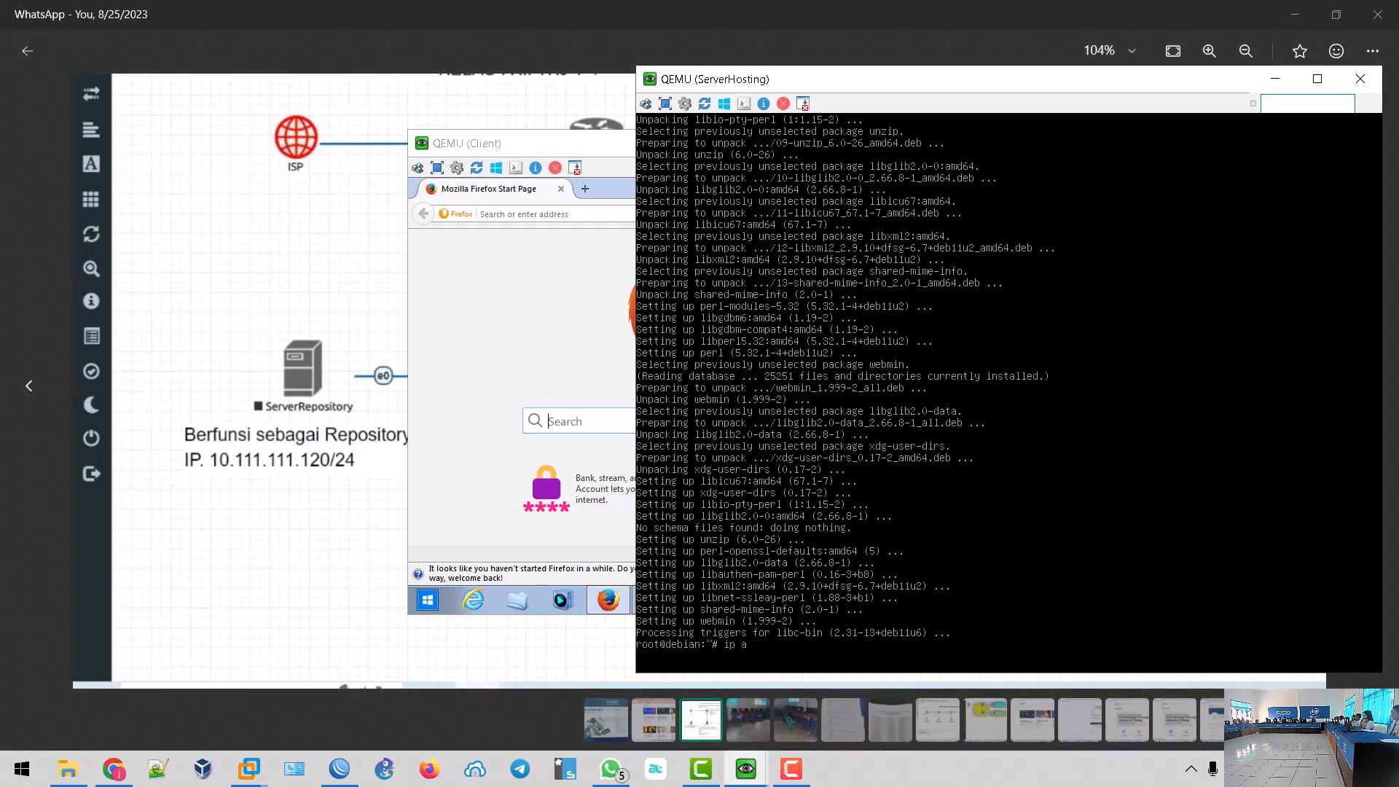
pyautogui.press('Return')
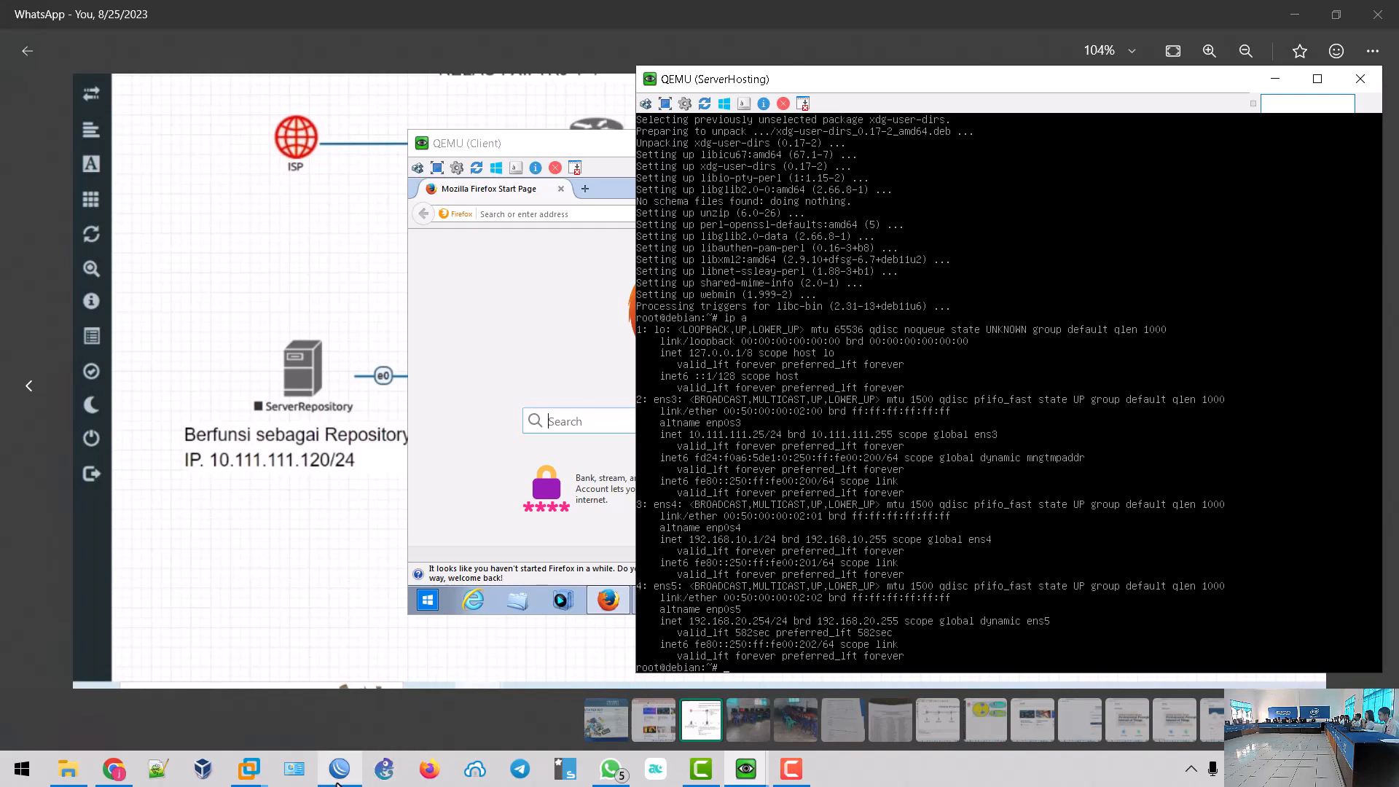
pyautogui.click(337, 780)
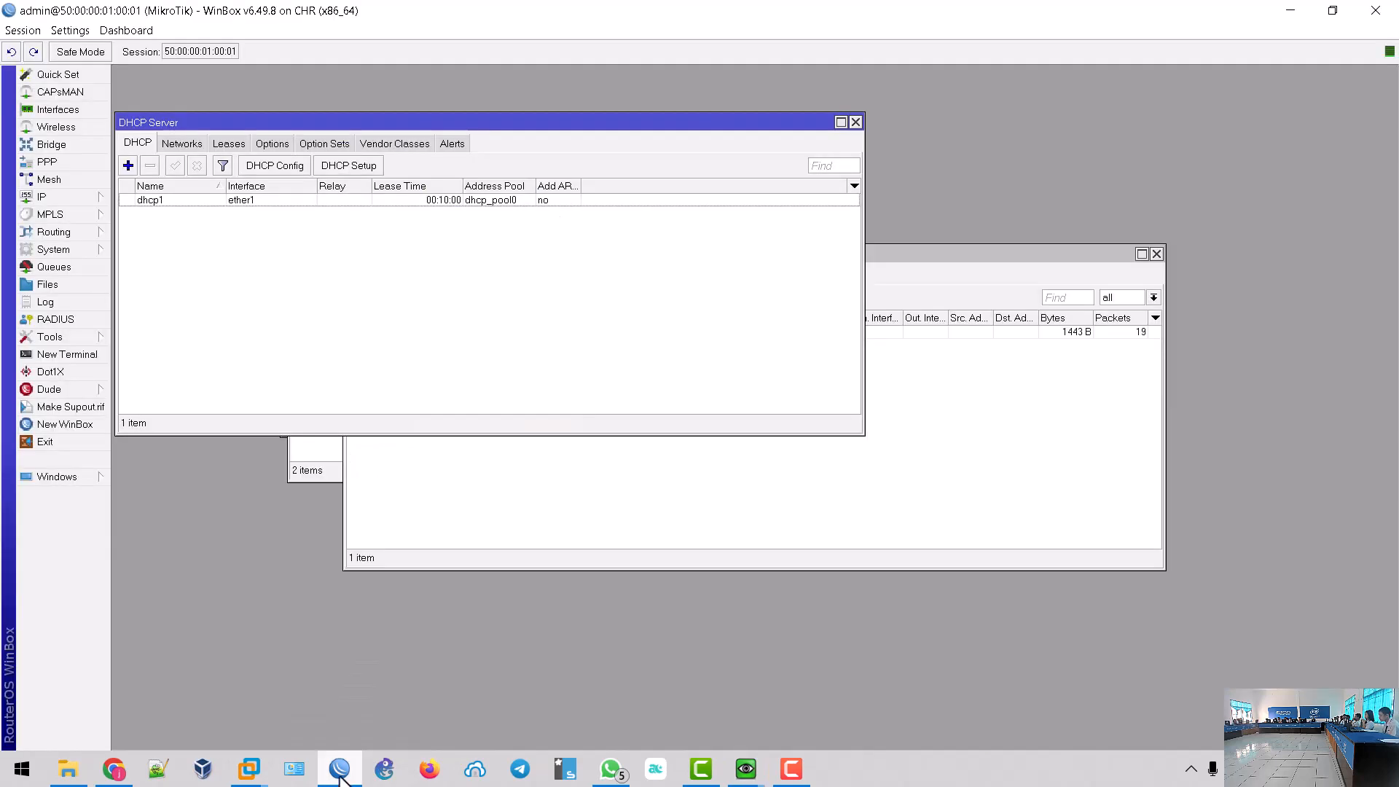
# - Bring up the EVE-NG lab topology and nudge the Router-Mikrotik node slightly left
pyautogui.click(109, 774)
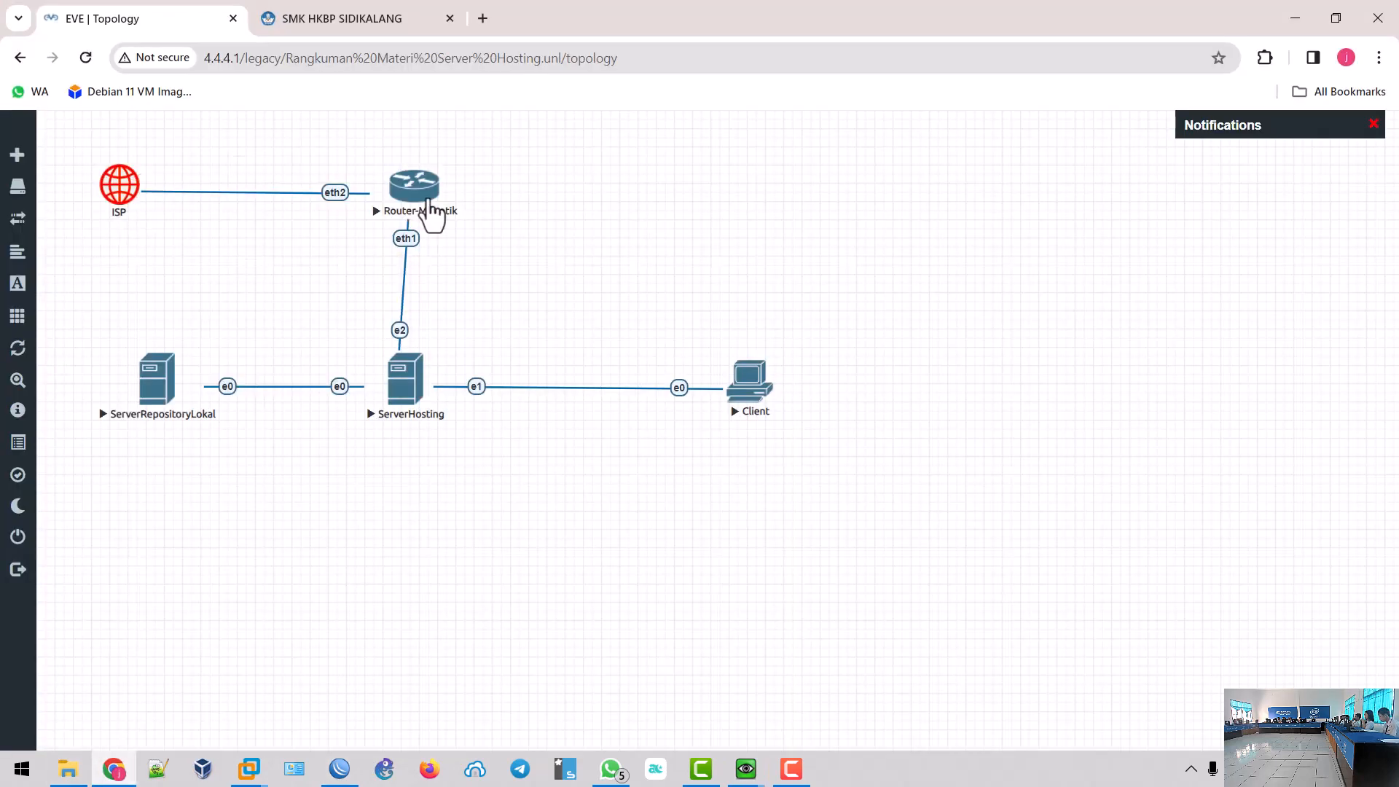
pyautogui.moveTo(422, 209); pyautogui.dragTo(417, 206)
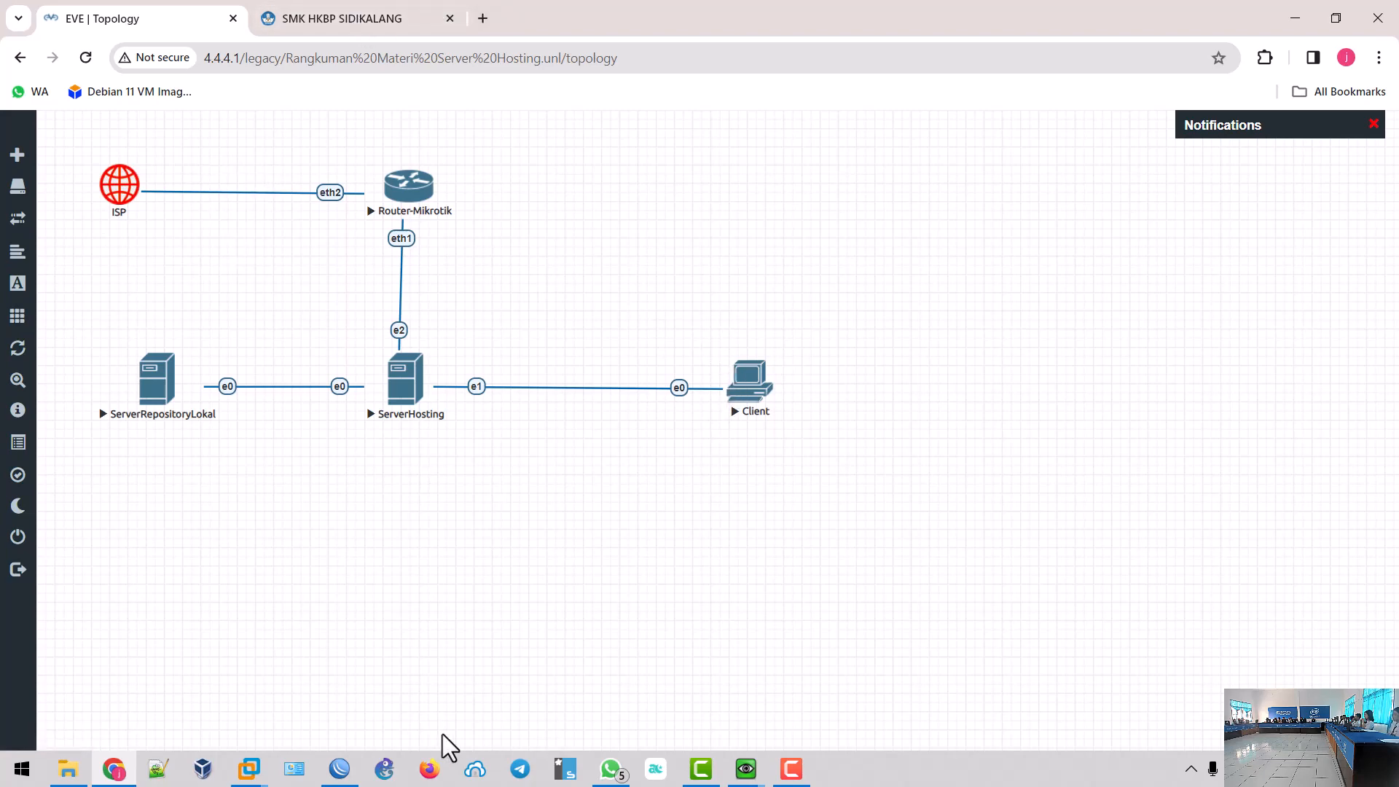
# - Glance at the SMK HKBP SIDIKALANG tab, then close WinBox's DHCP Server and firewall lists
pyautogui.click(338, 20)
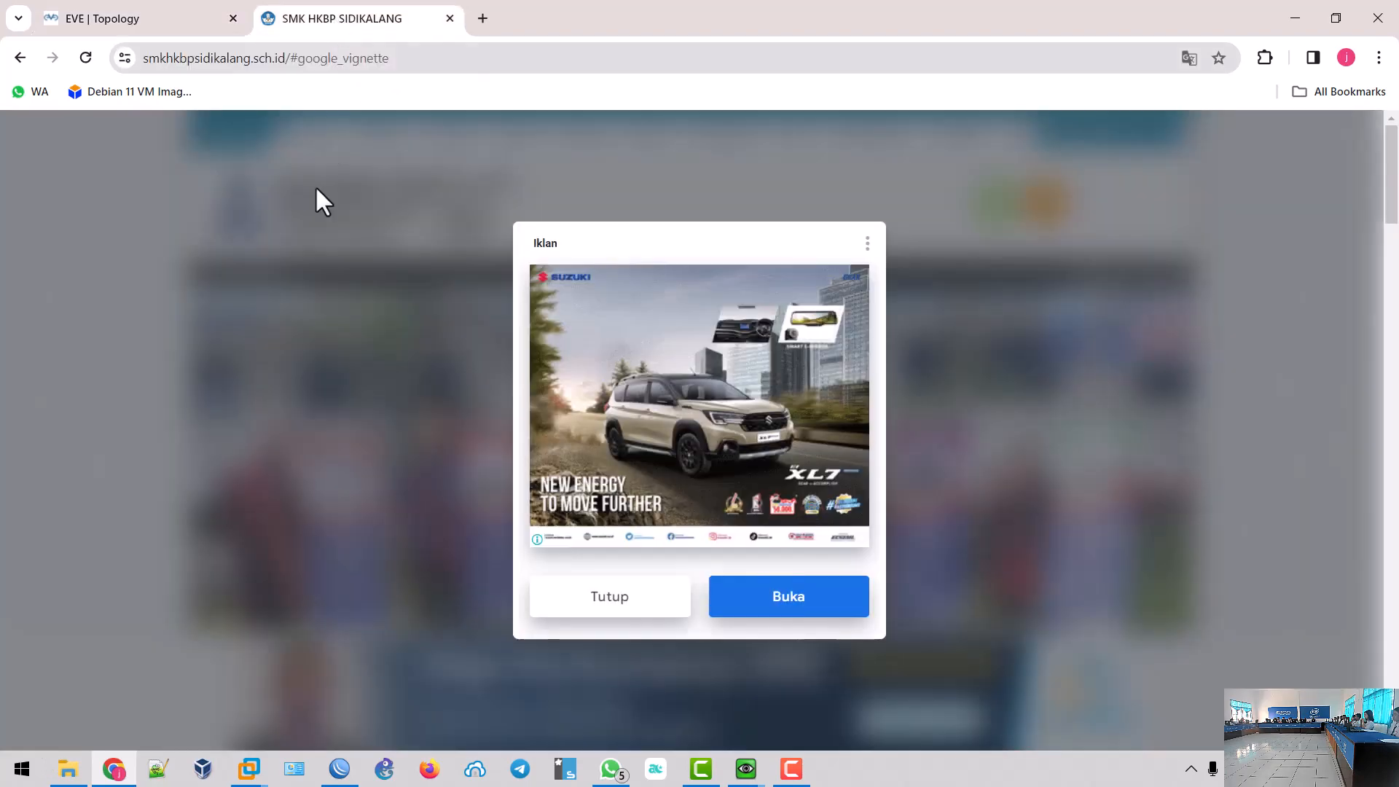
pyautogui.click(190, 22)
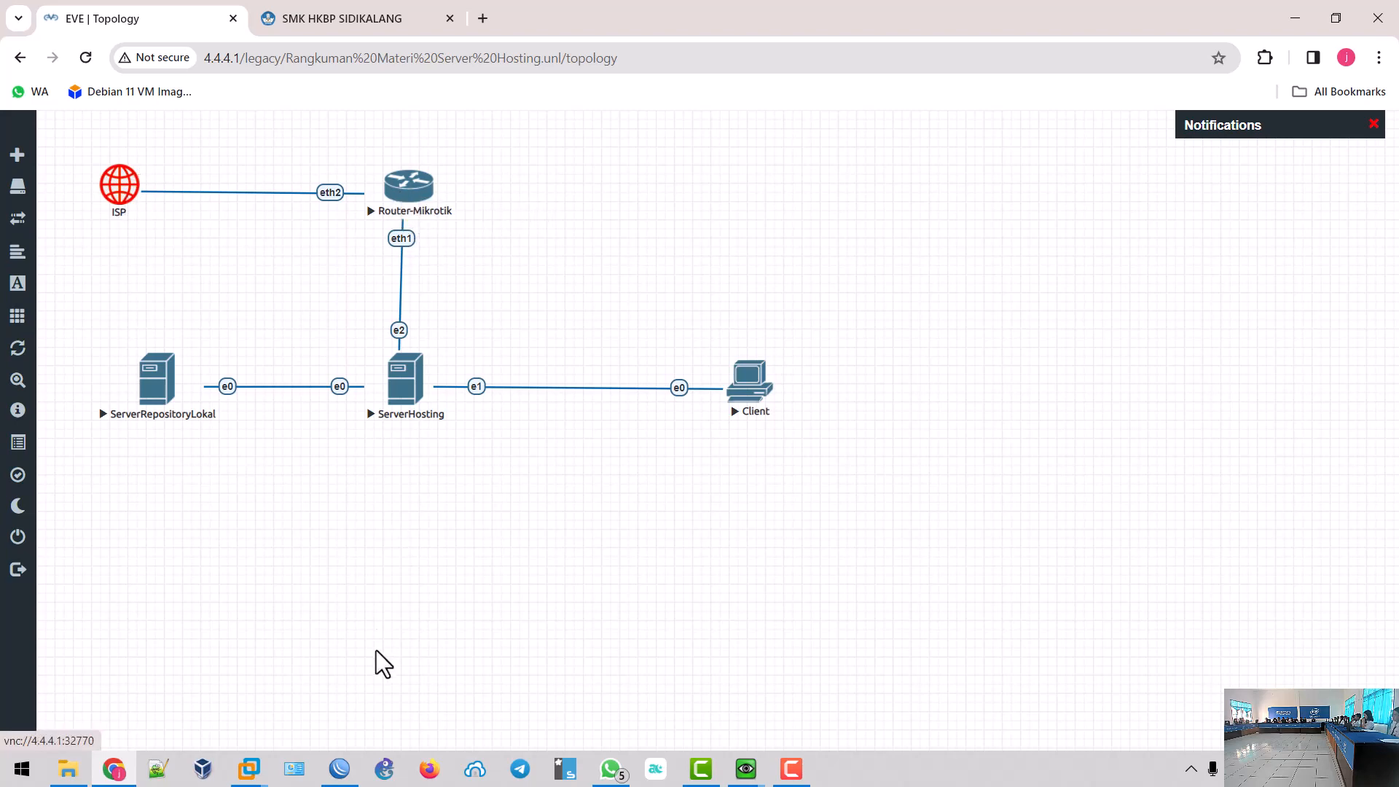
pyautogui.click(339, 769)
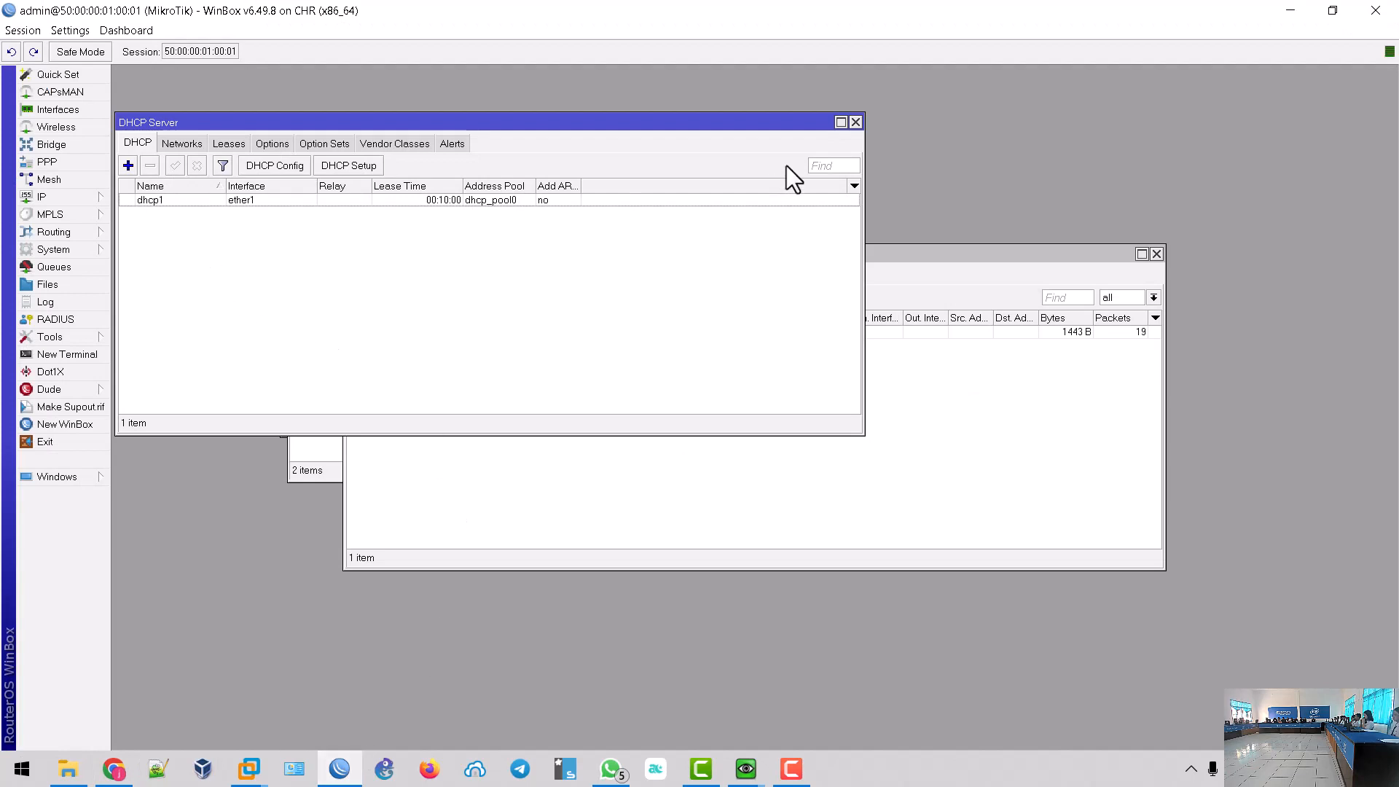
pyautogui.click(855, 122)
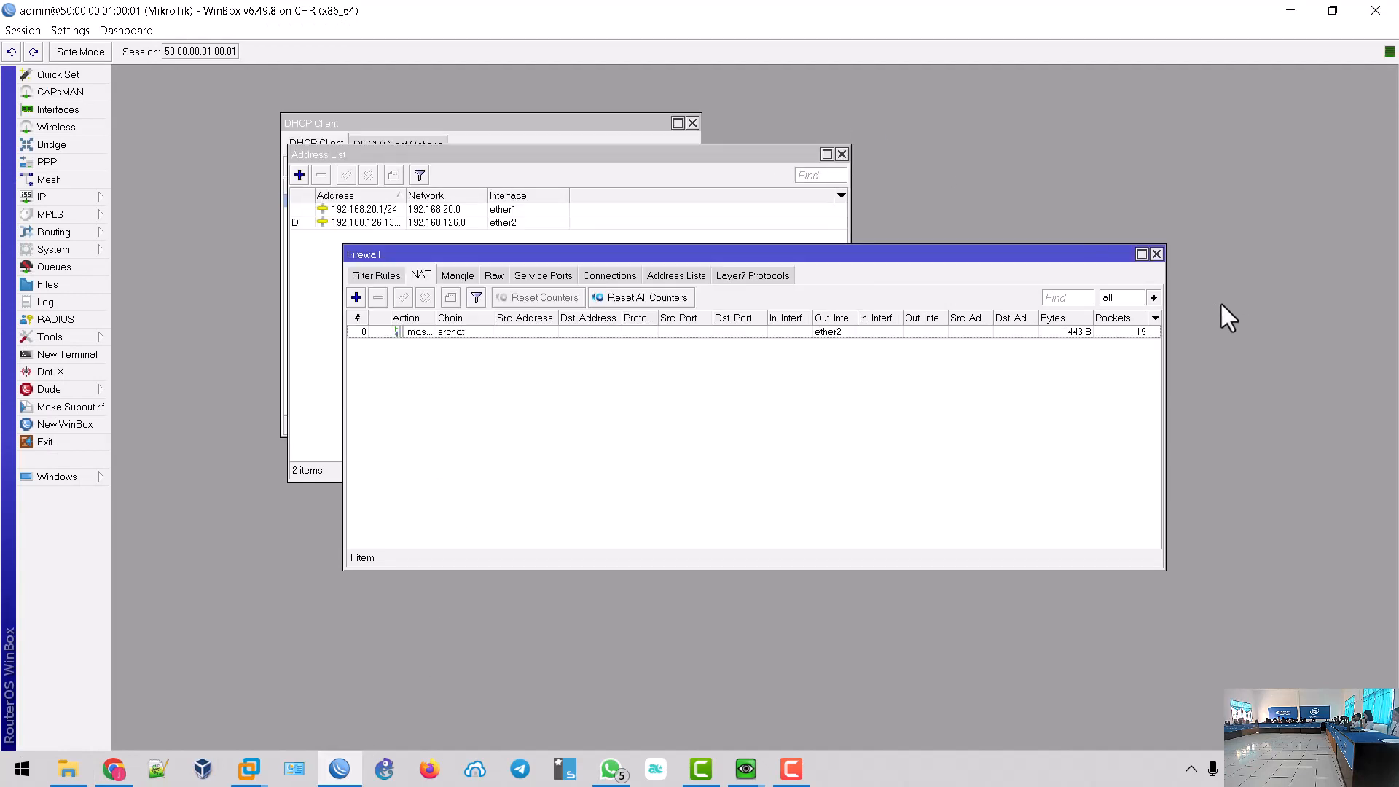
pyautogui.click(1156, 254)
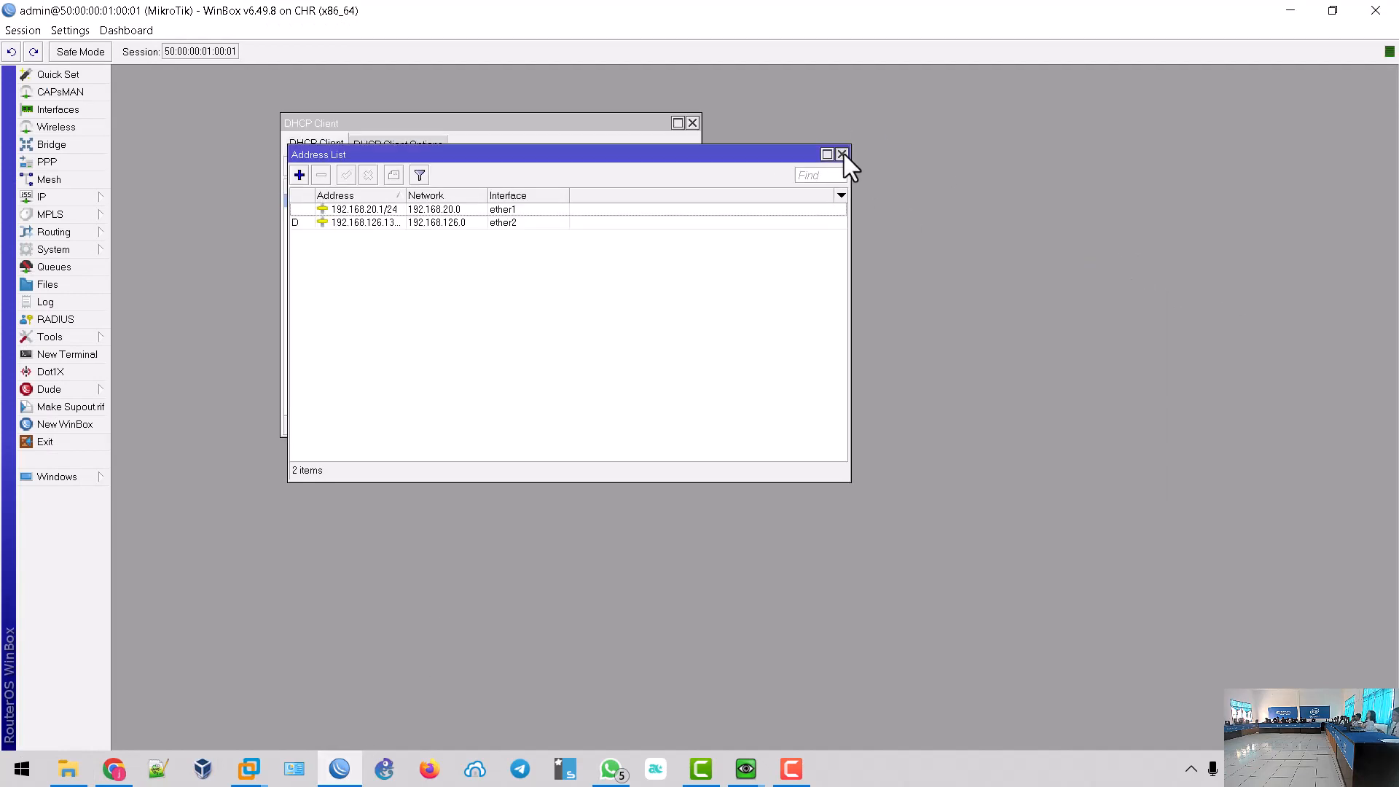
# - Close the Address List and DHCP Client windows, open IP > Firewall and browse Filter, Mangle and NAT tabs
pyautogui.click(841, 154)
pyautogui.click(692, 123)
pyautogui.click(96, 201)
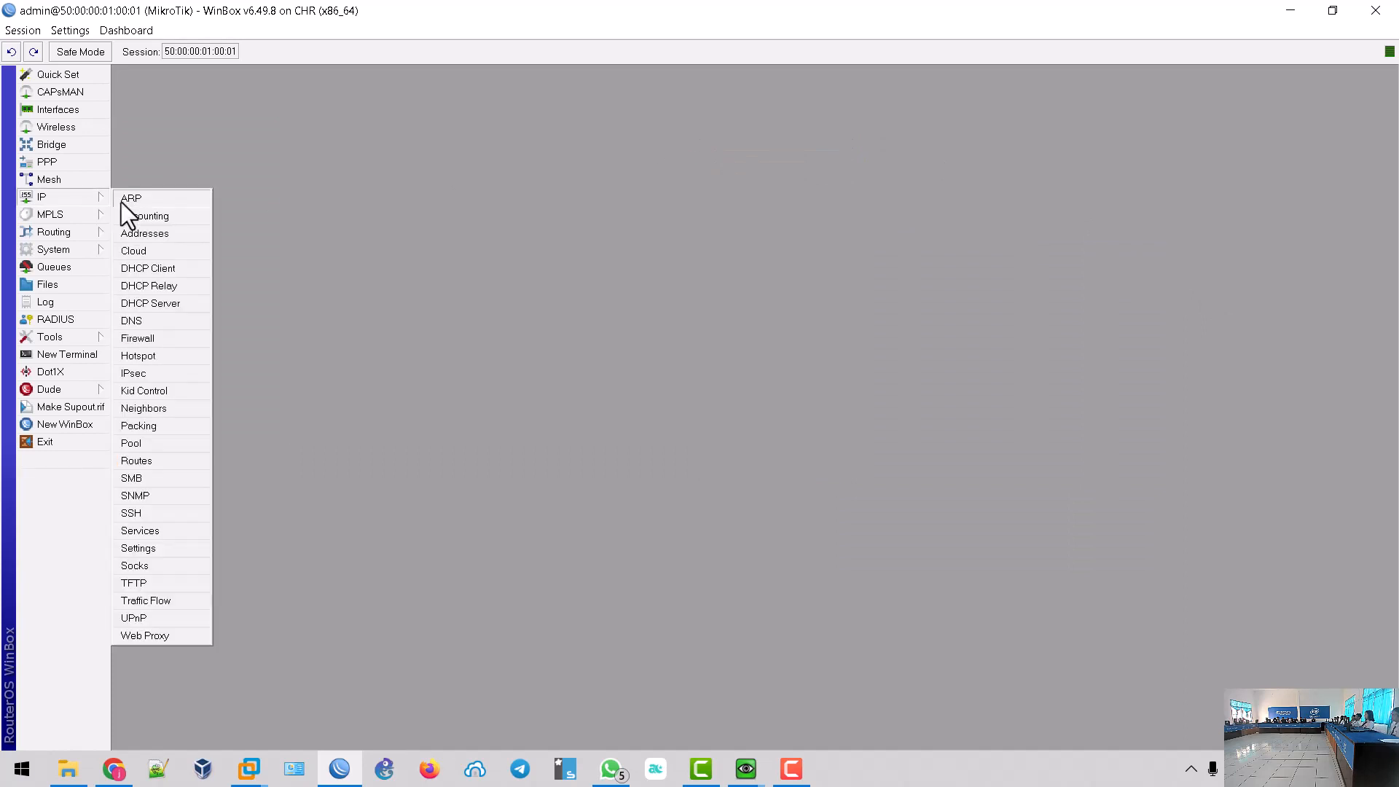
pyautogui.click(164, 338)
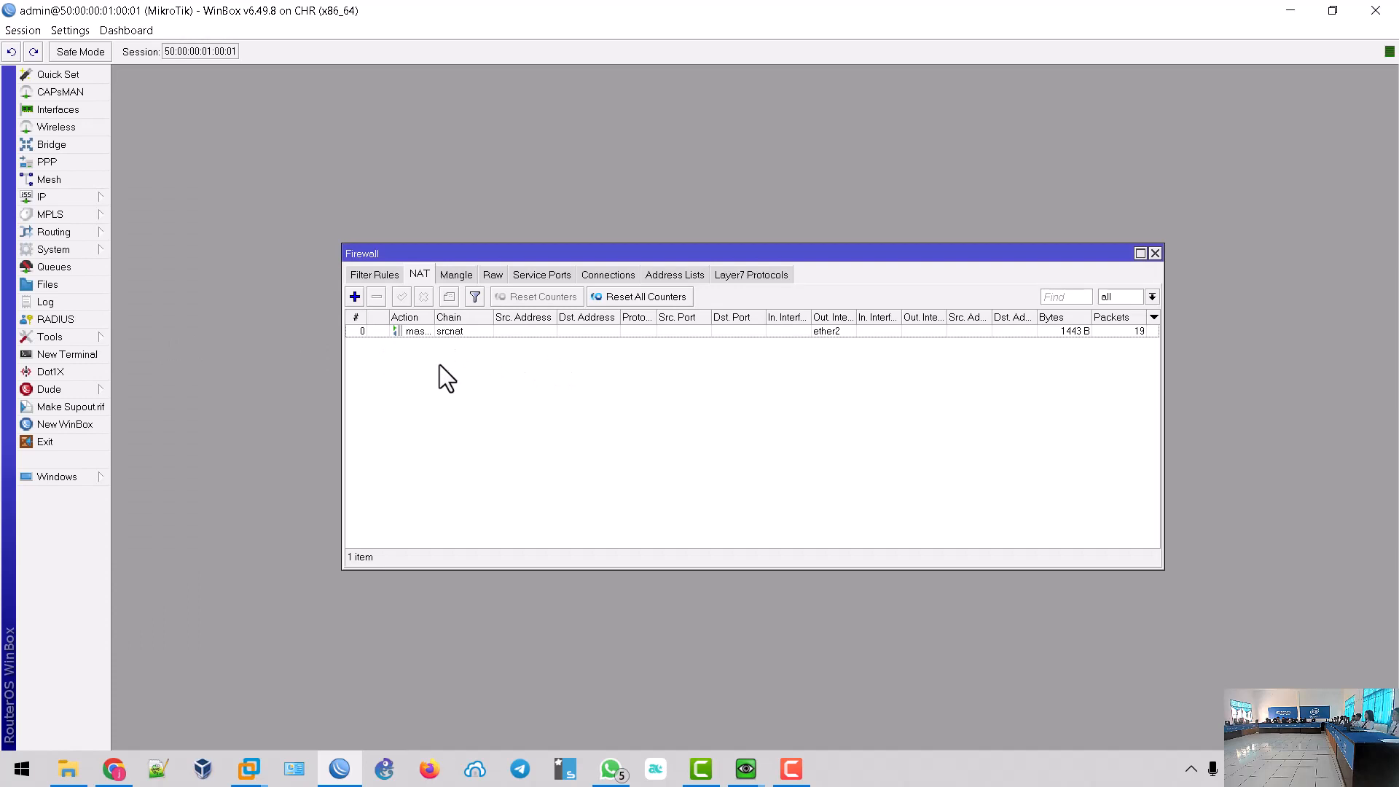
pyautogui.click(370, 275)
pyautogui.click(419, 276)
pyautogui.click(456, 276)
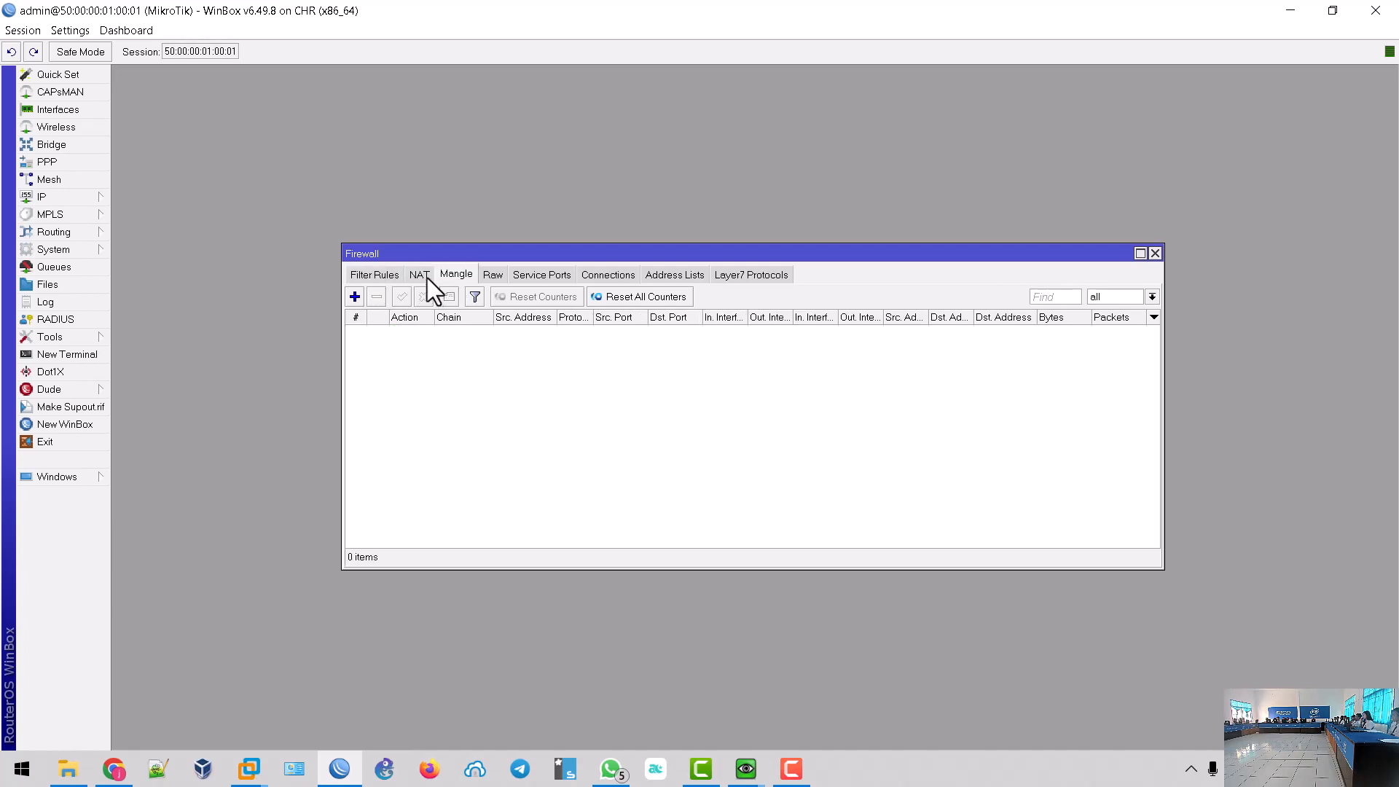
pyautogui.click(425, 276)
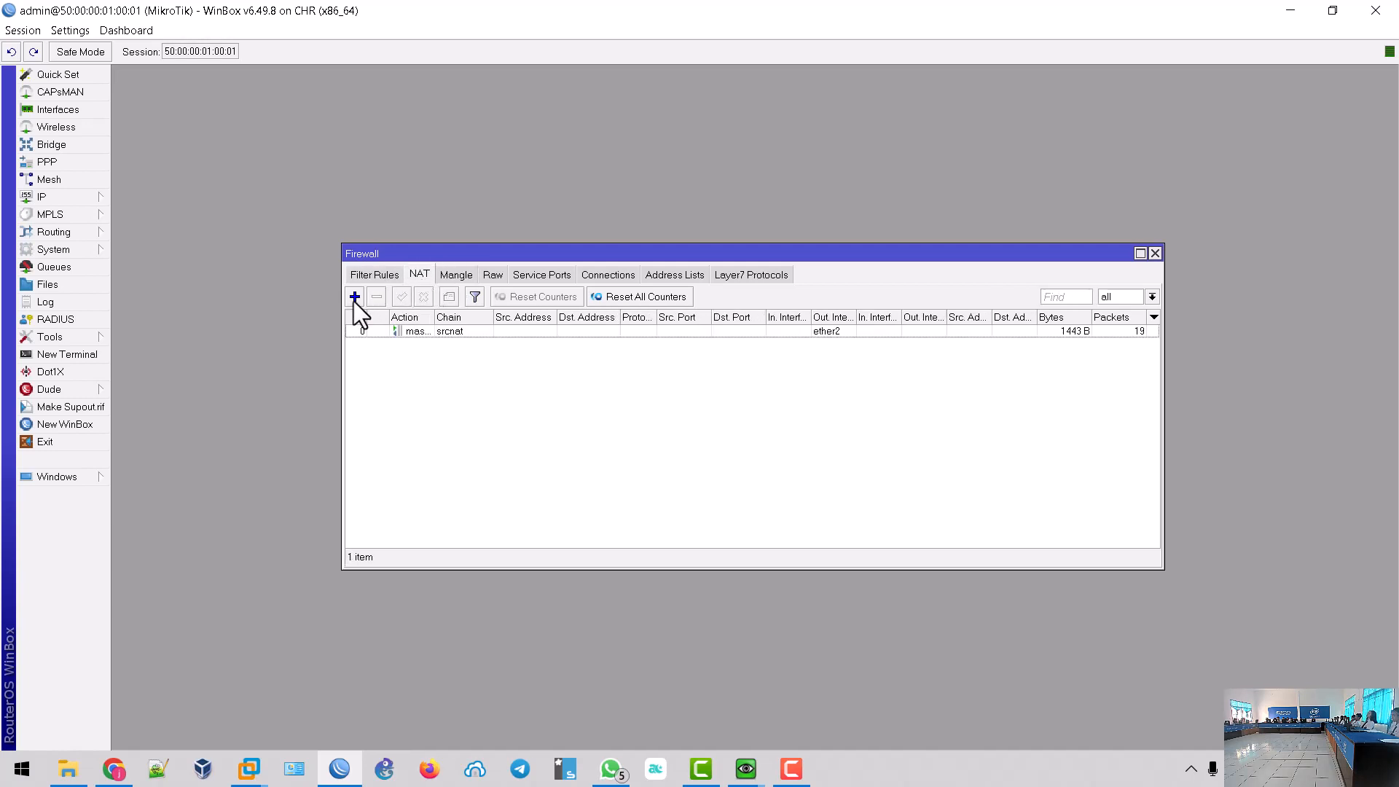
# - Add a new NAT rule with chain dstnat and enable destination address matching
pyautogui.click(354, 297)
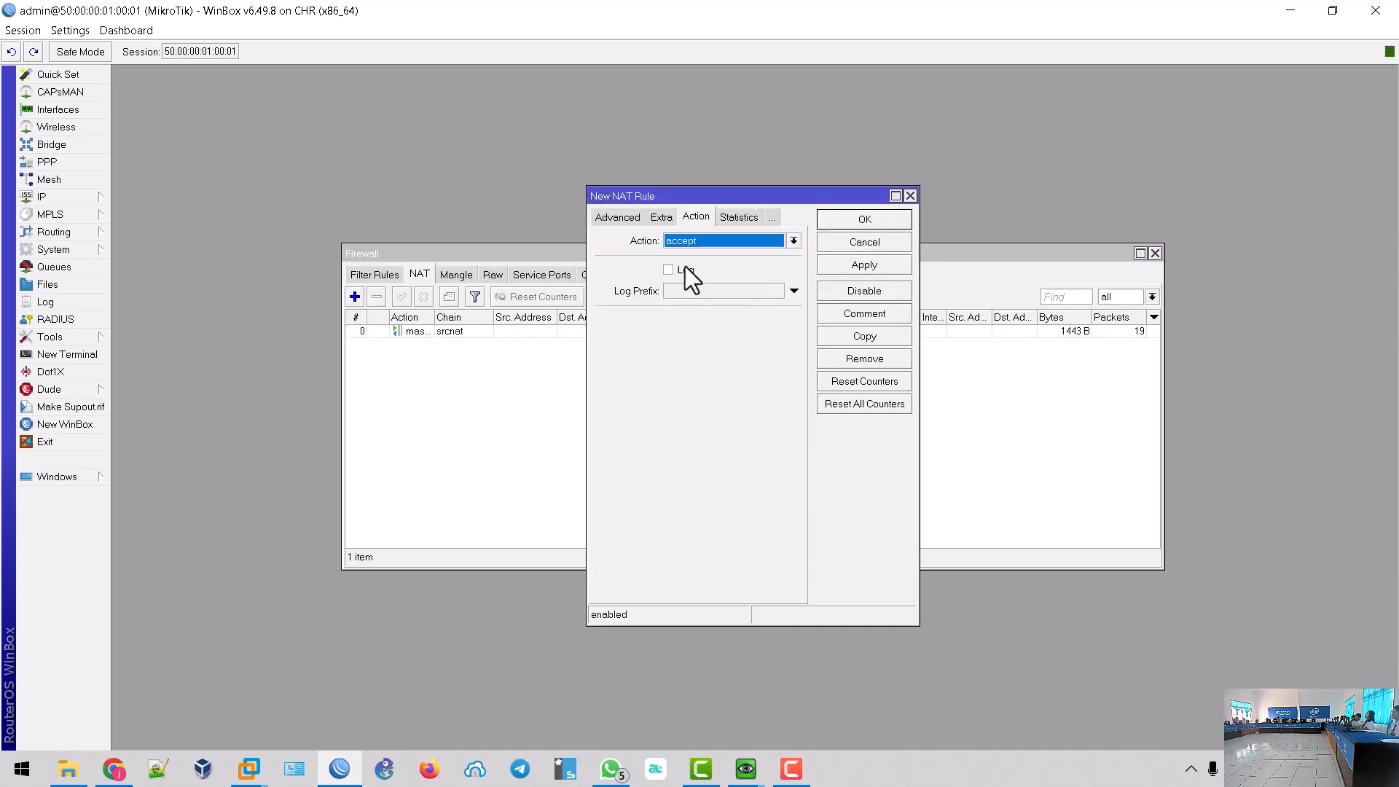
pyautogui.click(601, 219)
pyautogui.click(602, 219)
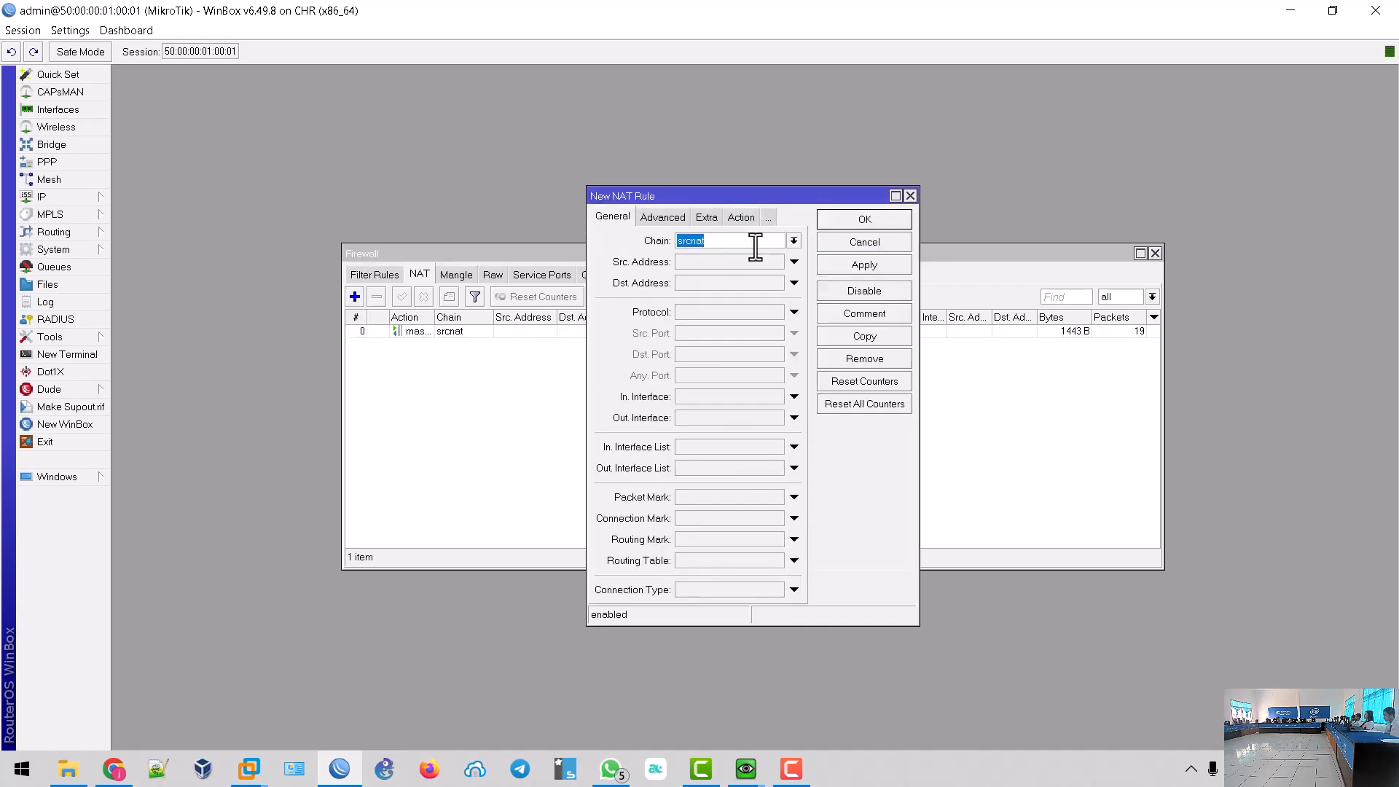
pyautogui.click(793, 241)
pyautogui.click(783, 256)
pyautogui.click(755, 284)
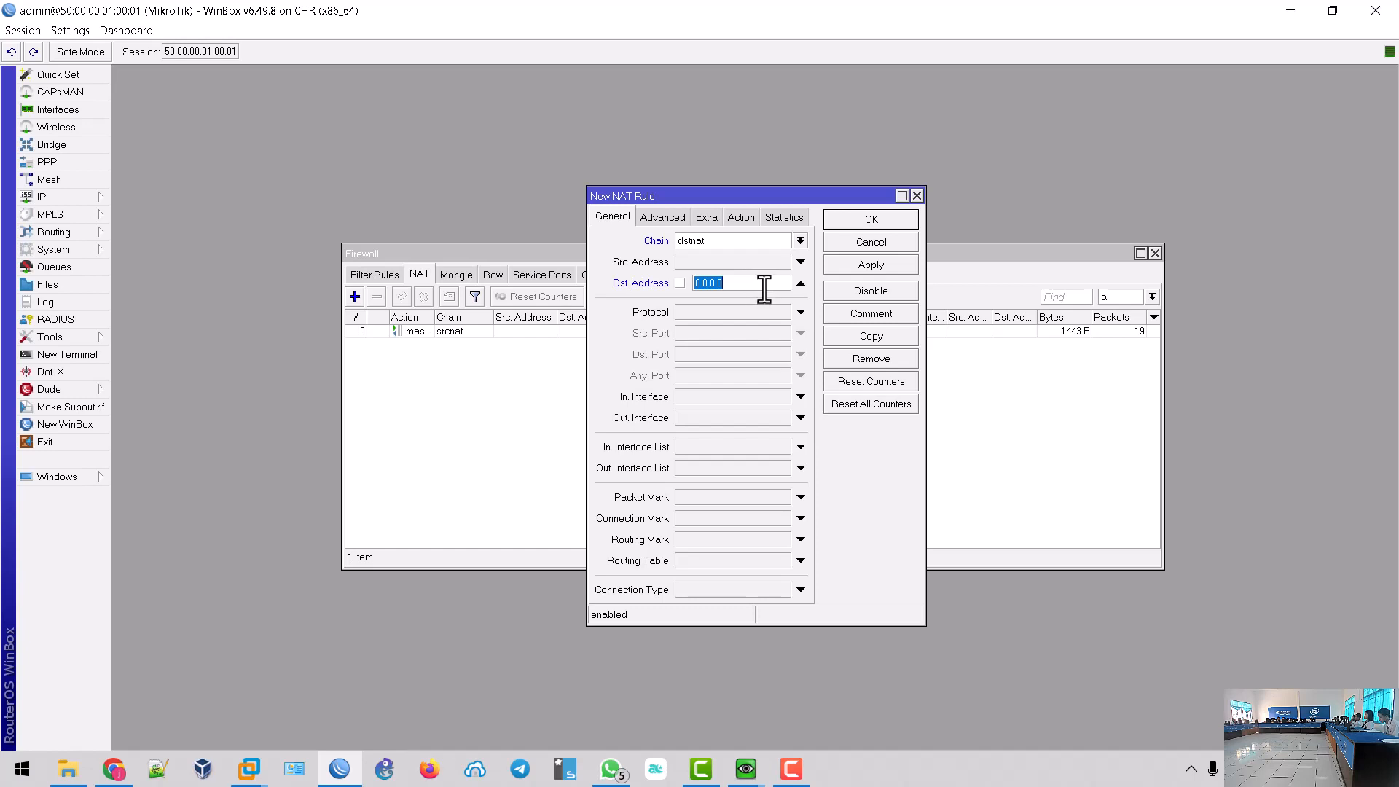
# - Open the router's IP address list and arrange it beside the new rule form
pyautogui.click(83, 199)
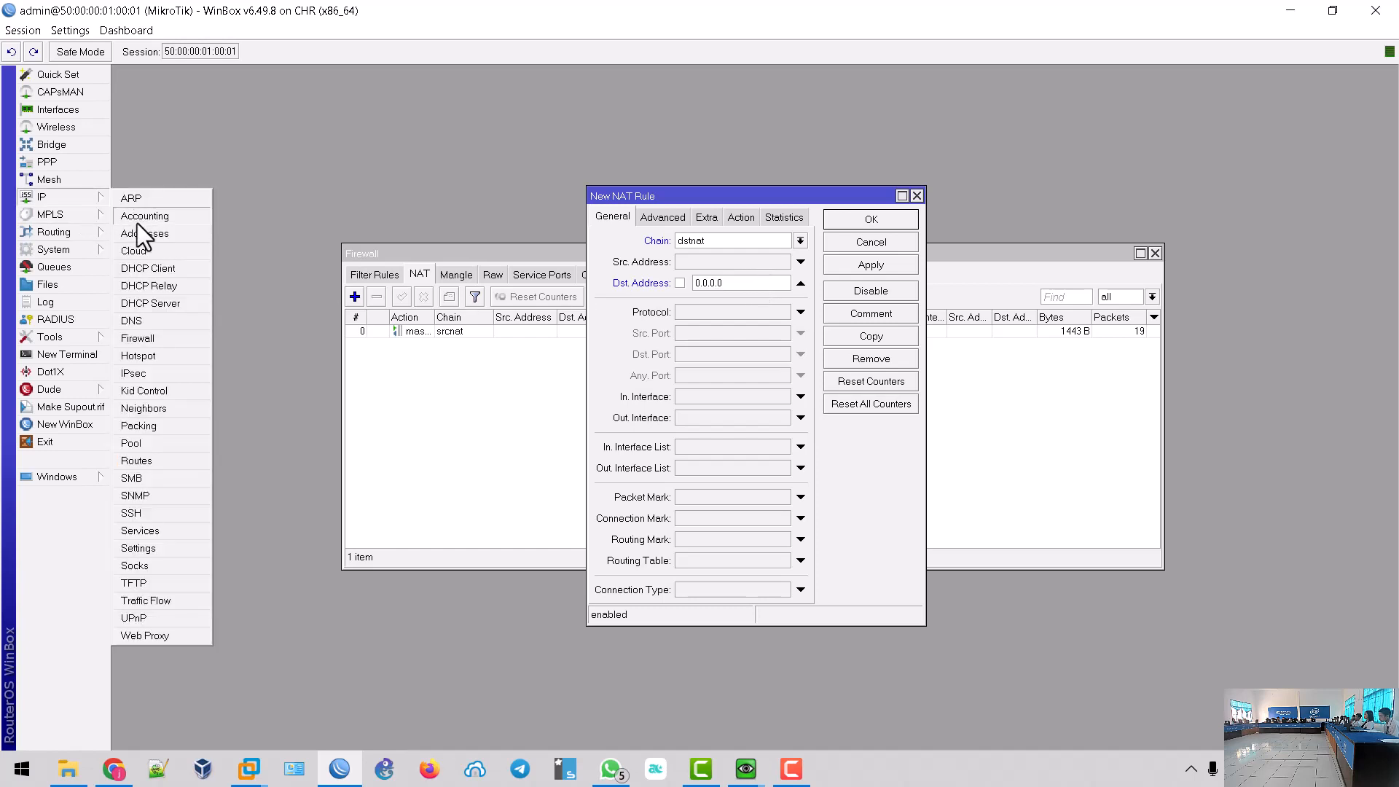
pyautogui.click(150, 230)
pyautogui.moveTo(524, 154); pyautogui.dragTo(350, 128)
pyautogui.moveTo(743, 200); pyautogui.dragTo(875, 136)
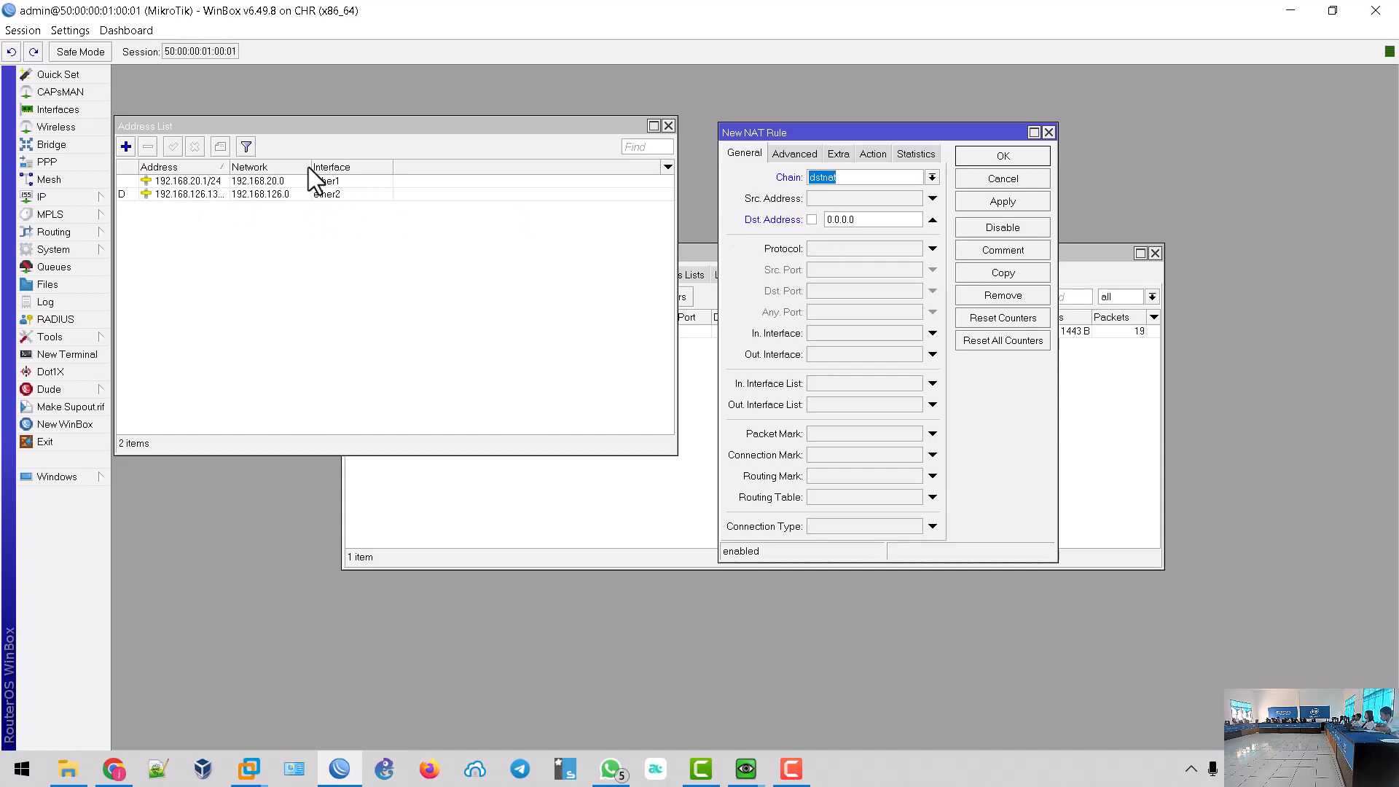
pyautogui.moveTo(231, 169); pyautogui.dragTo(262, 169)
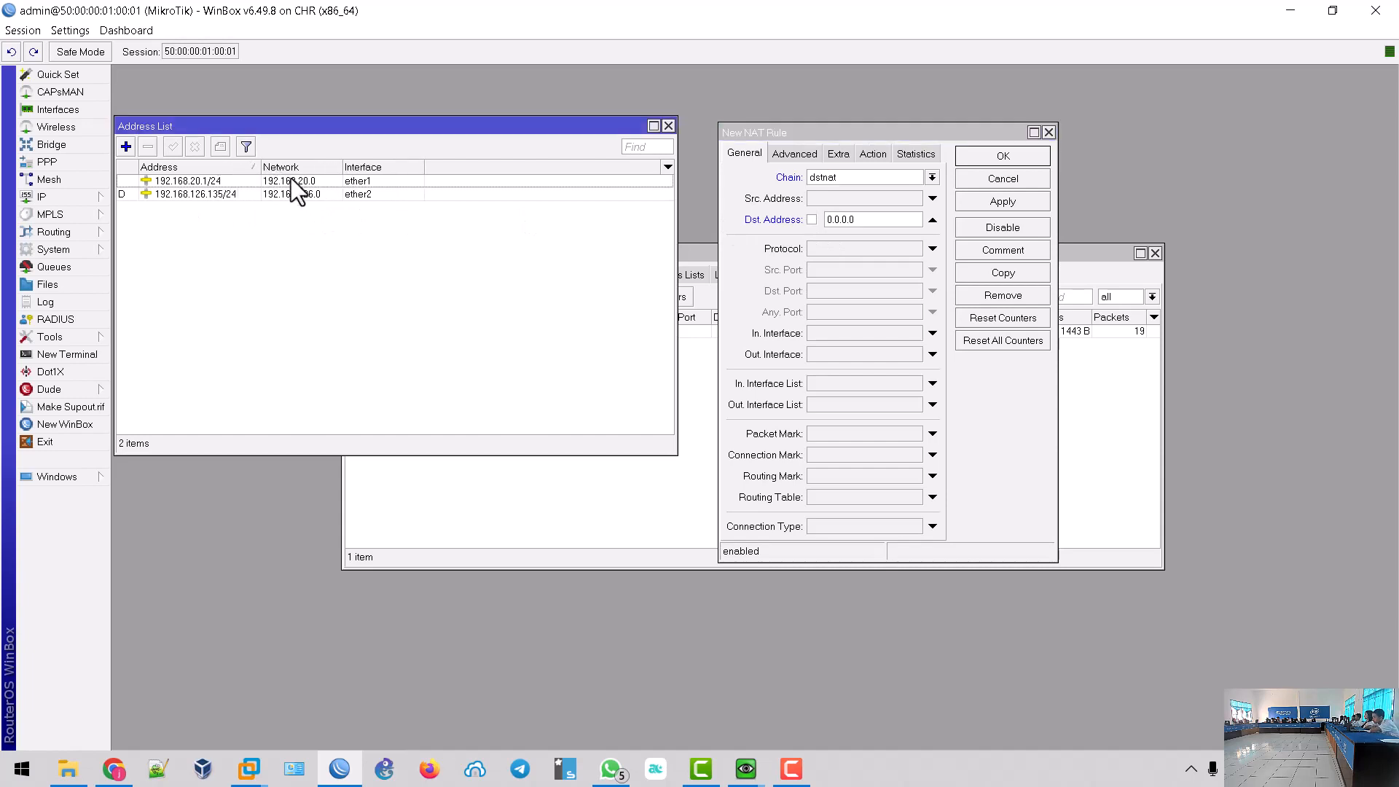
# - Match destination address 192.168.126.135, protocol tcp and destination port 10000 in the rule
pyautogui.moveTo(857, 220); pyautogui.dragTo(818, 216)
pyautogui.write('192.168.125')
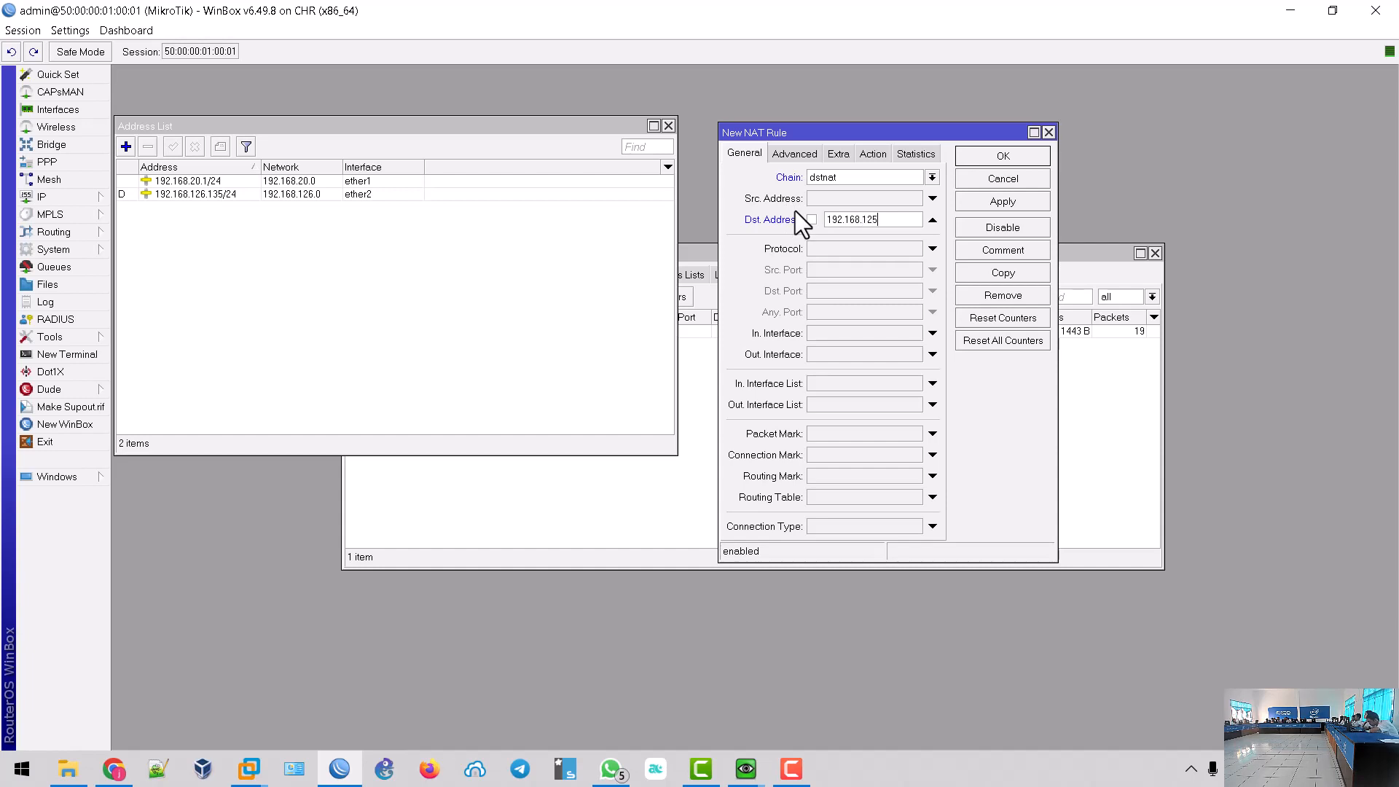
pyautogui.press('BackSpace')
pyautogui.write('6.135')
pyautogui.click(874, 255)
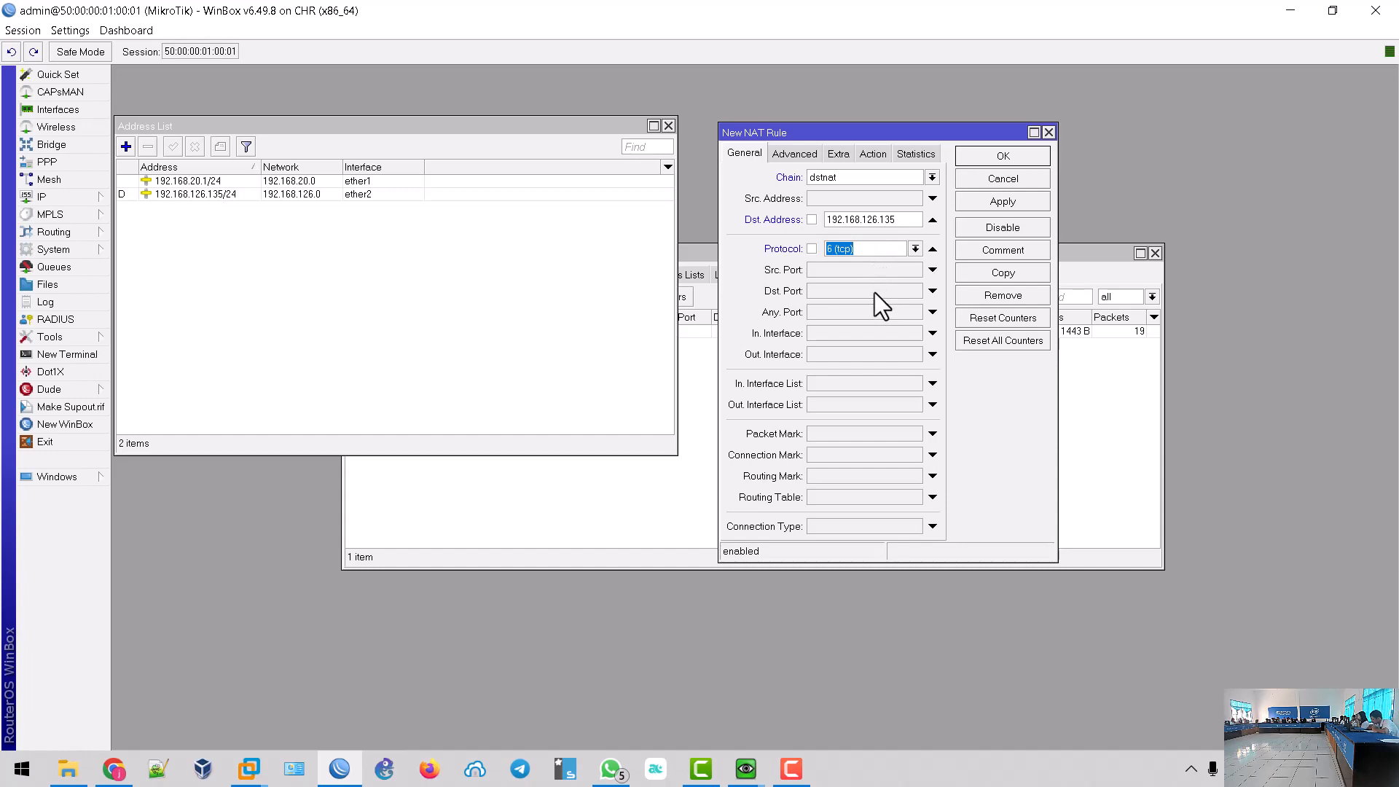
pyautogui.click(875, 291)
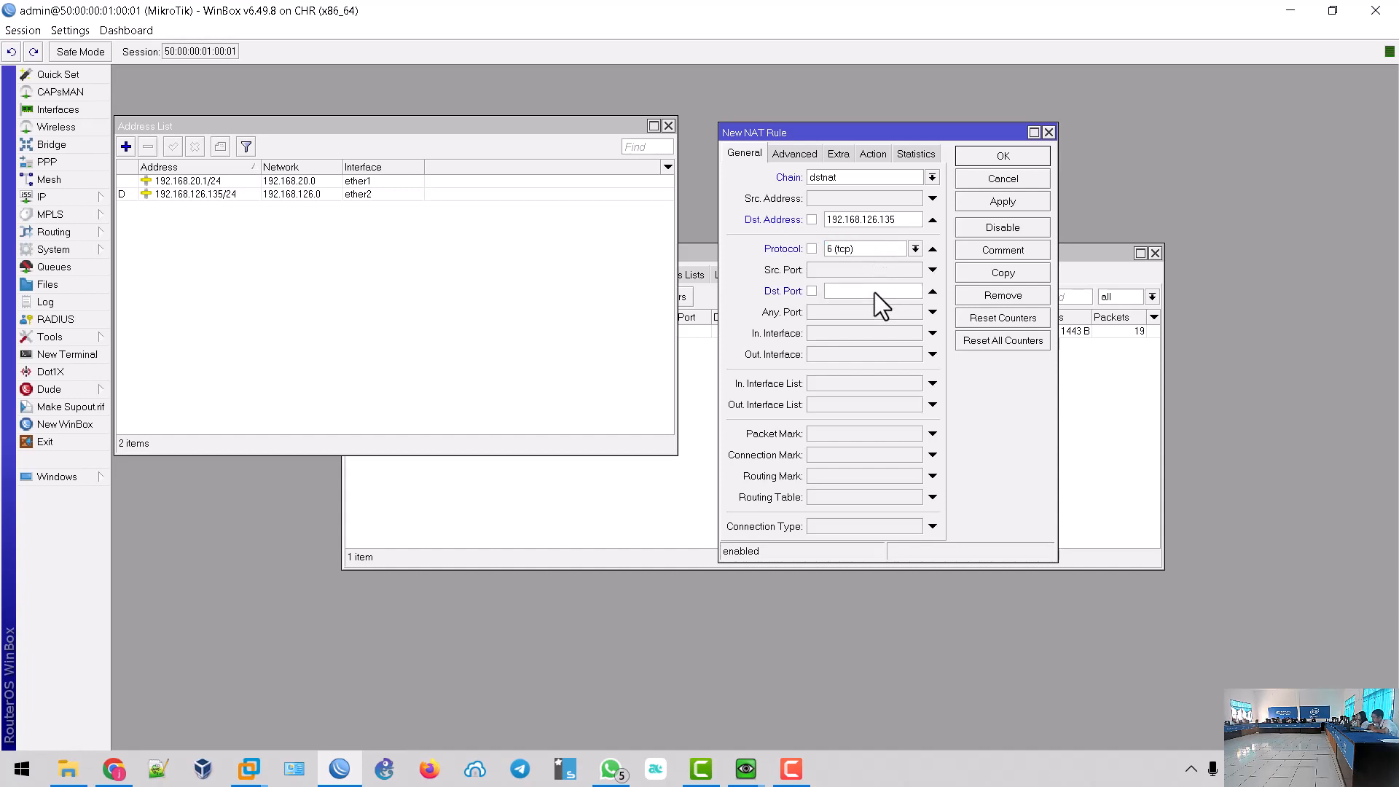
pyautogui.write('10000')
pyautogui.click(872, 155)
pyautogui.click(878, 180)
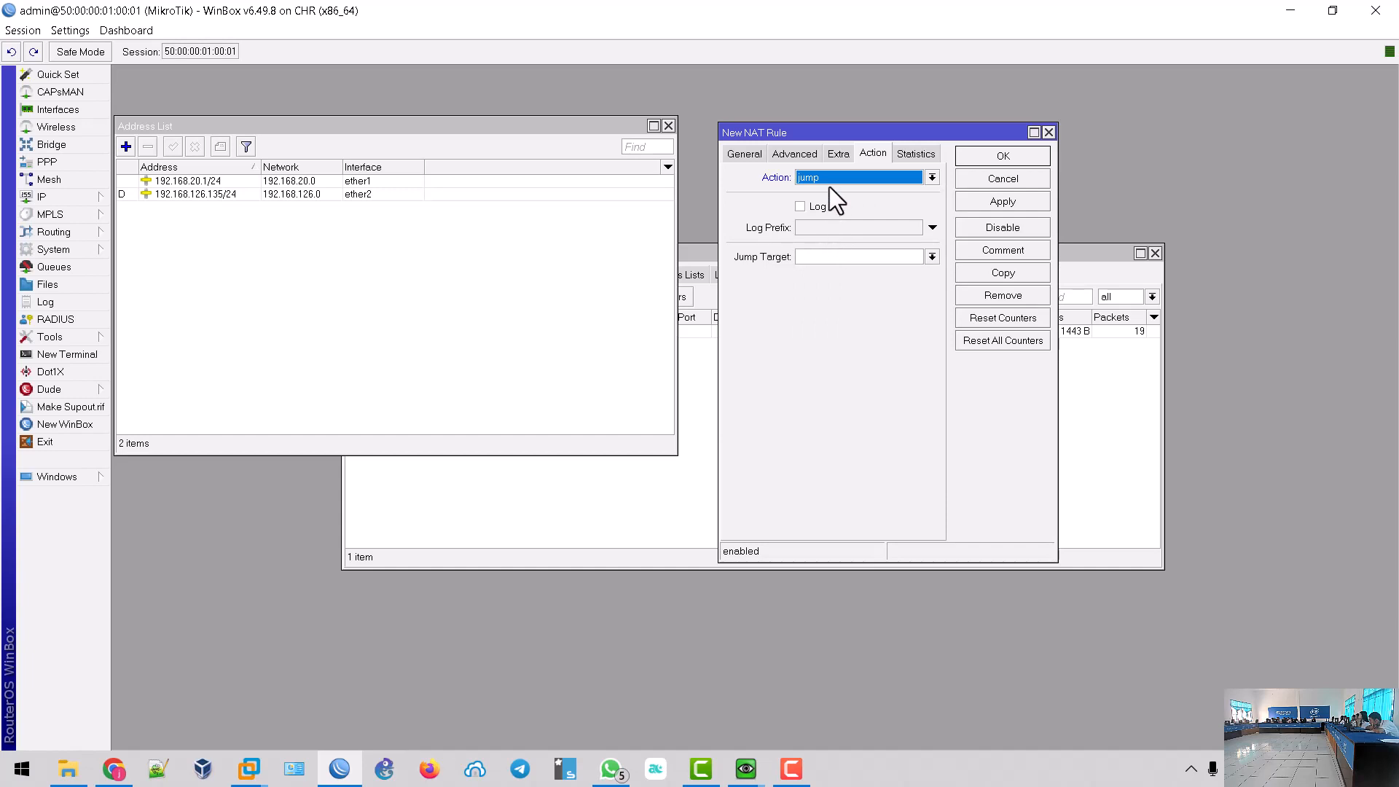
# - Set the NAT rule action to dst-nat to 192.168.20.254 port 10000 and save it
pyautogui.click(829, 186)
pyautogui.click(823, 225)
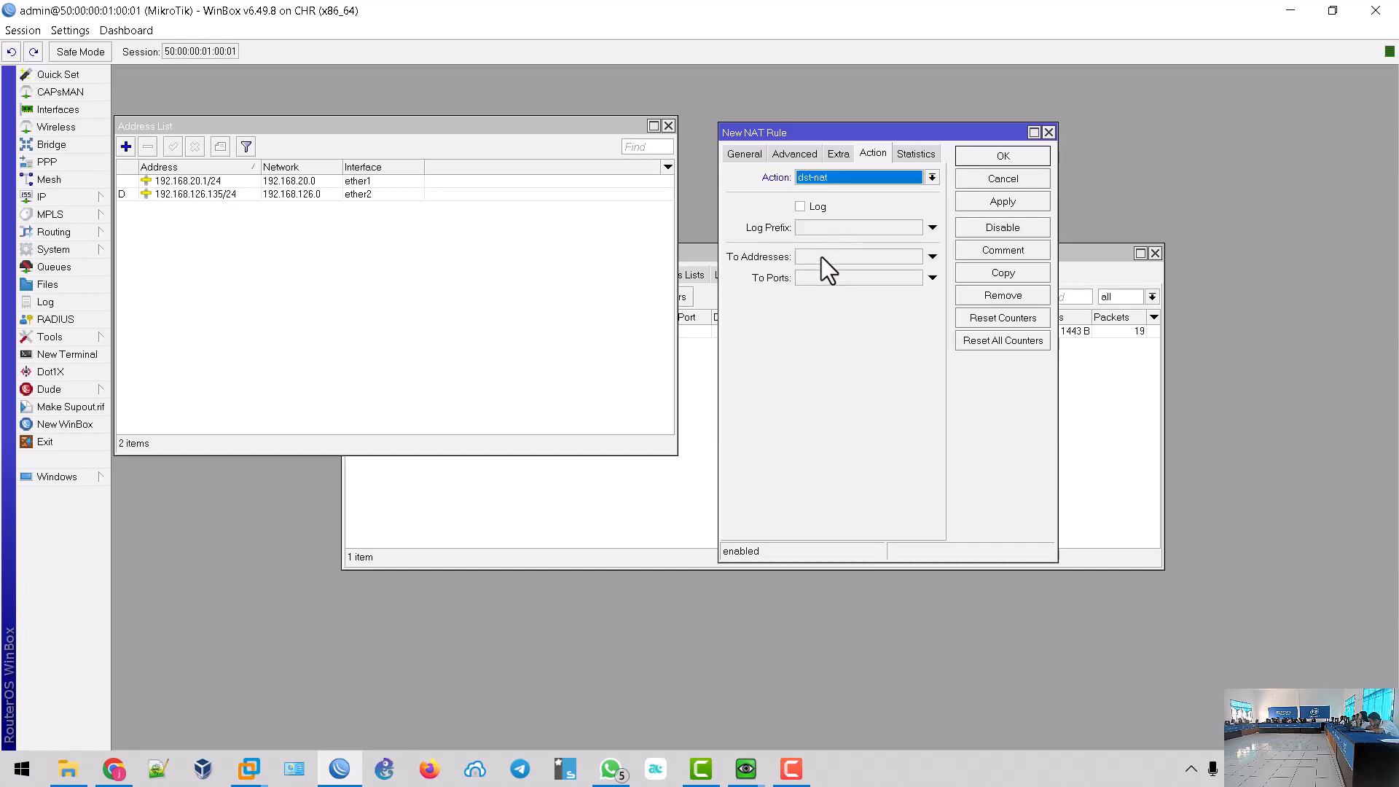
pyautogui.click(820, 257)
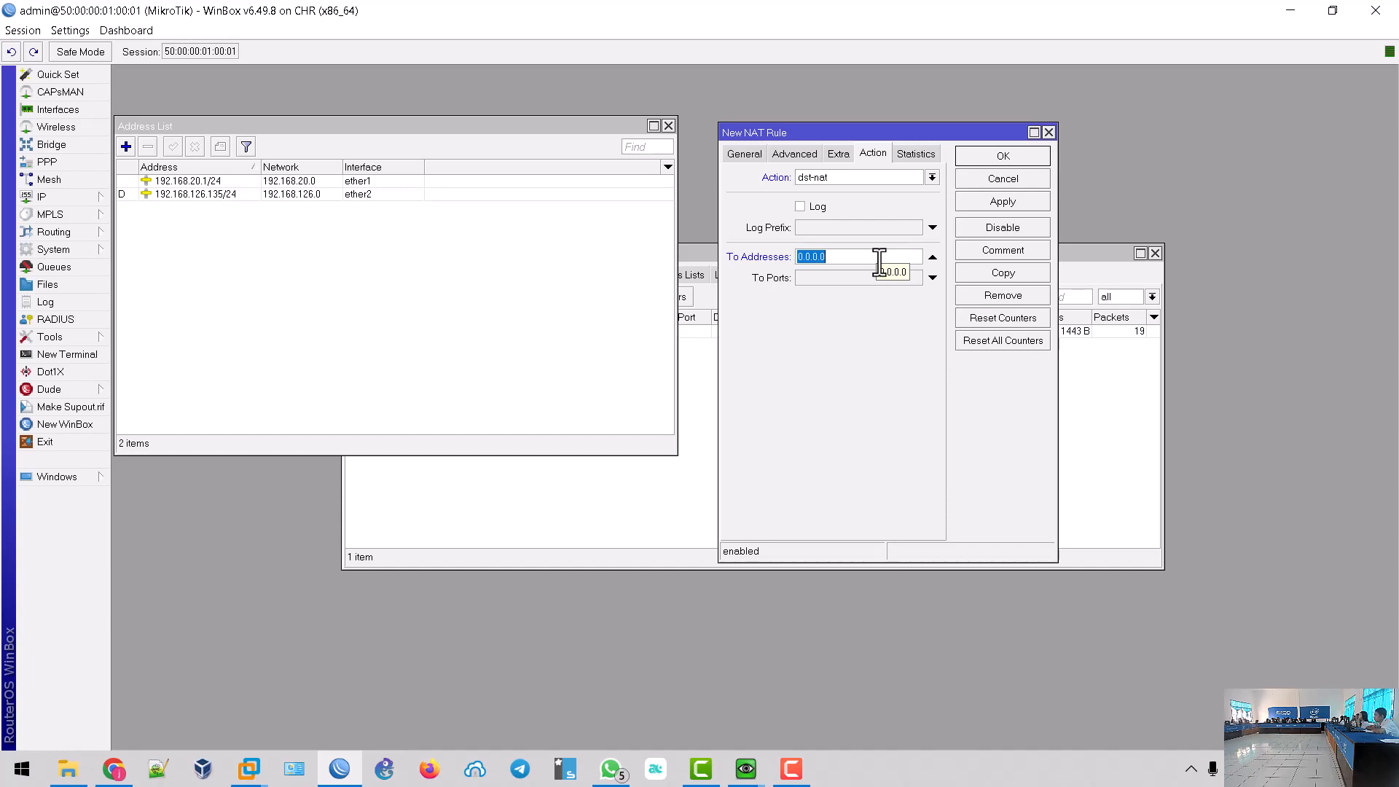
pyautogui.write('192.168.20.254')
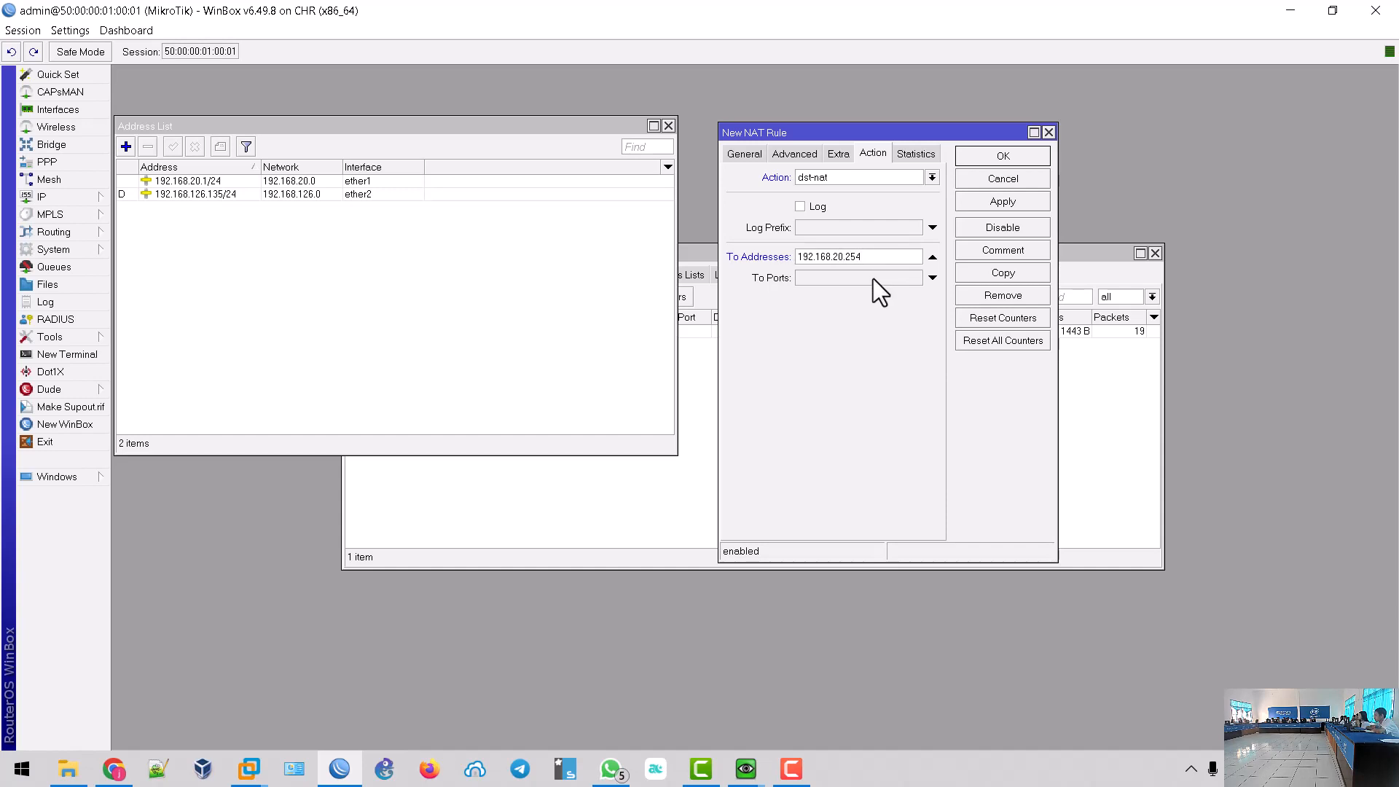
pyautogui.click(872, 279)
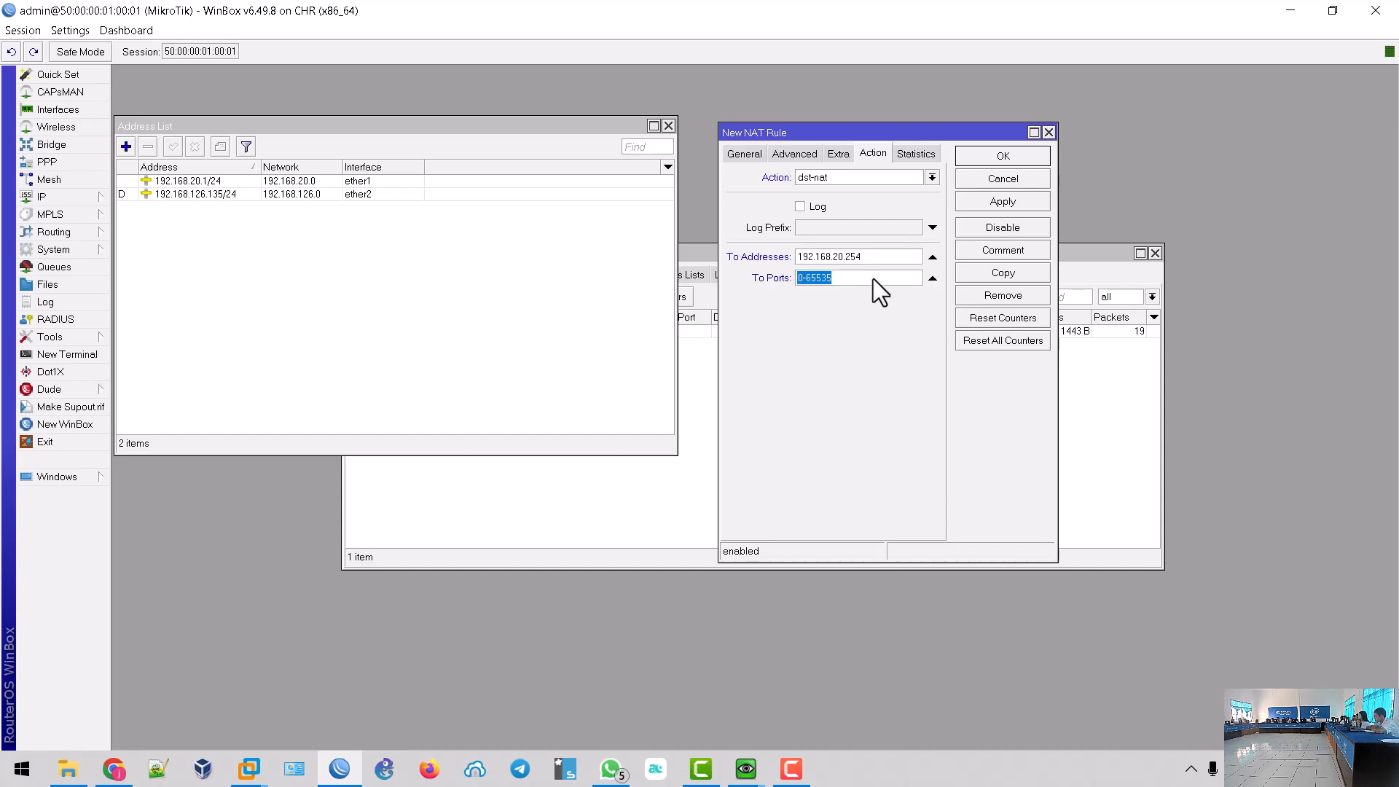
pyautogui.write('10000')
pyautogui.click(1003, 200)
pyautogui.click(995, 154)
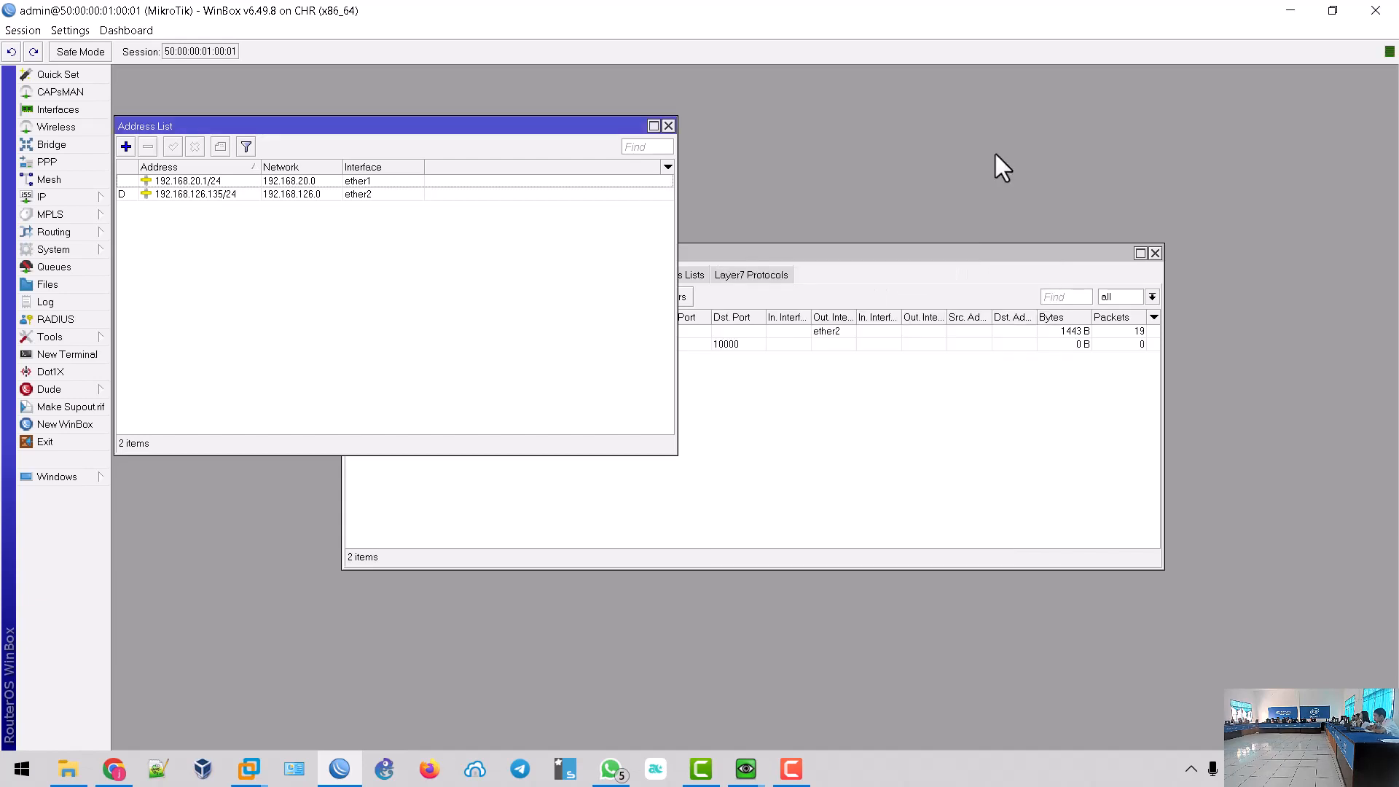
# - Reopen the new dst-nat rule to check its destination address, then close it unchanged
pyautogui.click(757, 348)
pyautogui.doubleClick(478, 345)
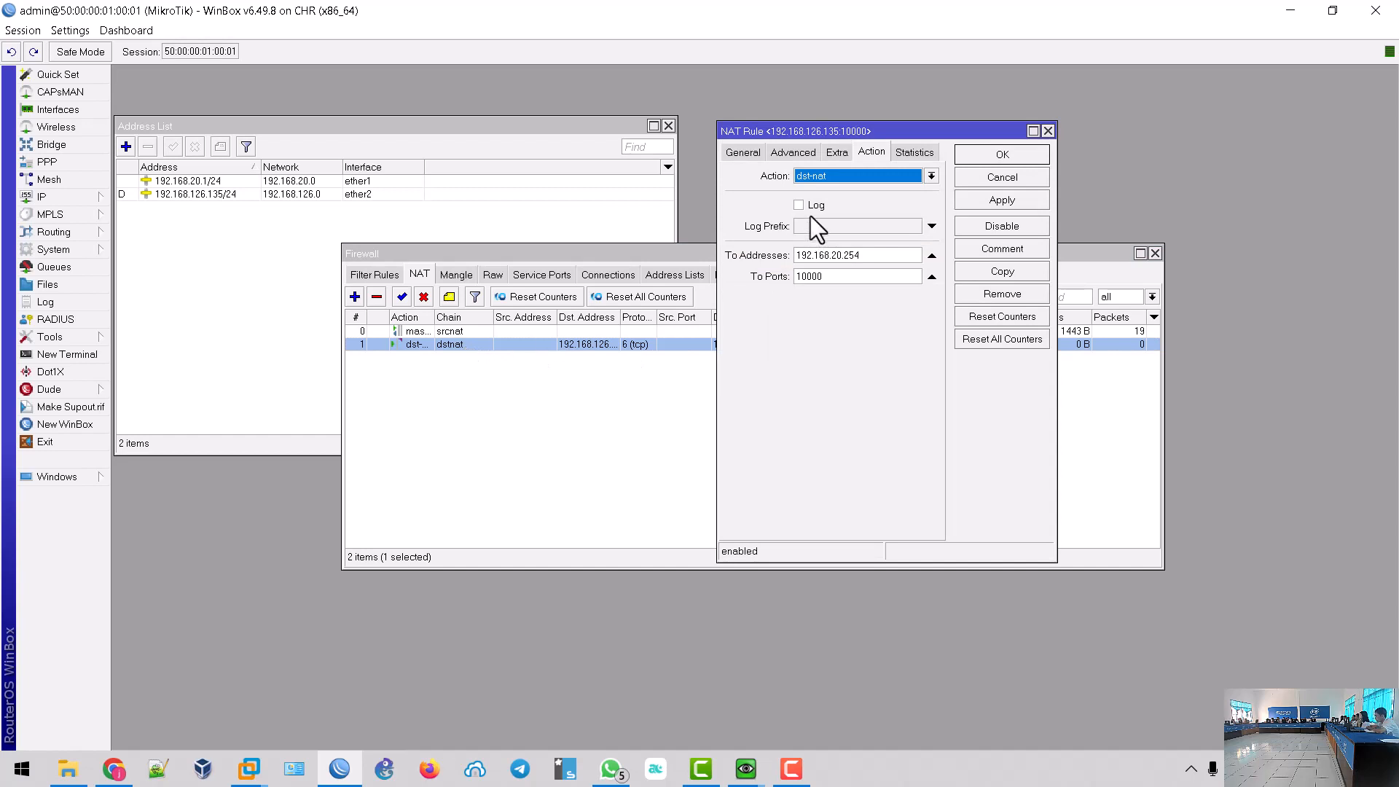
pyautogui.click(736, 153)
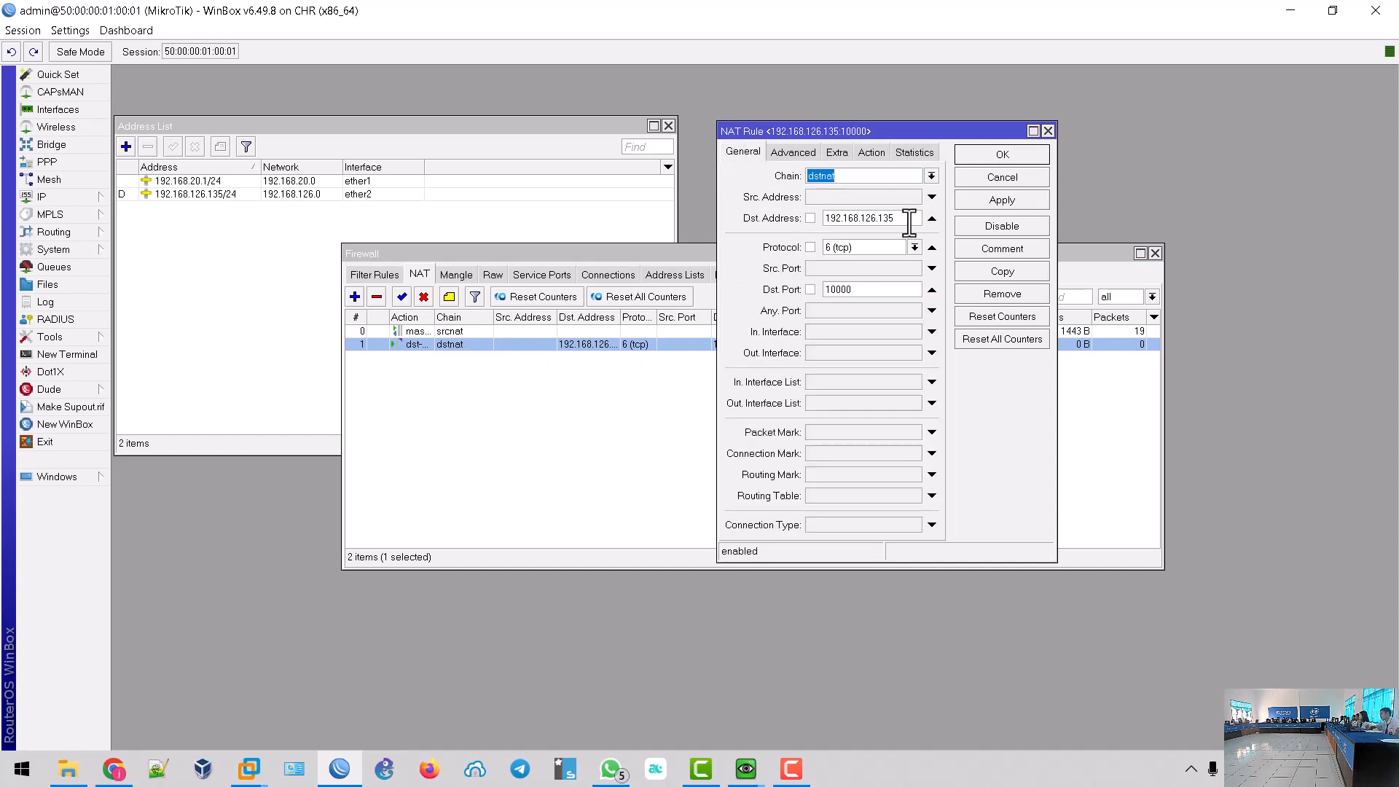
pyautogui.moveTo(911, 218); pyautogui.dragTo(765, 225)
pyautogui.click(1003, 178)
pyautogui.click(117, 774)
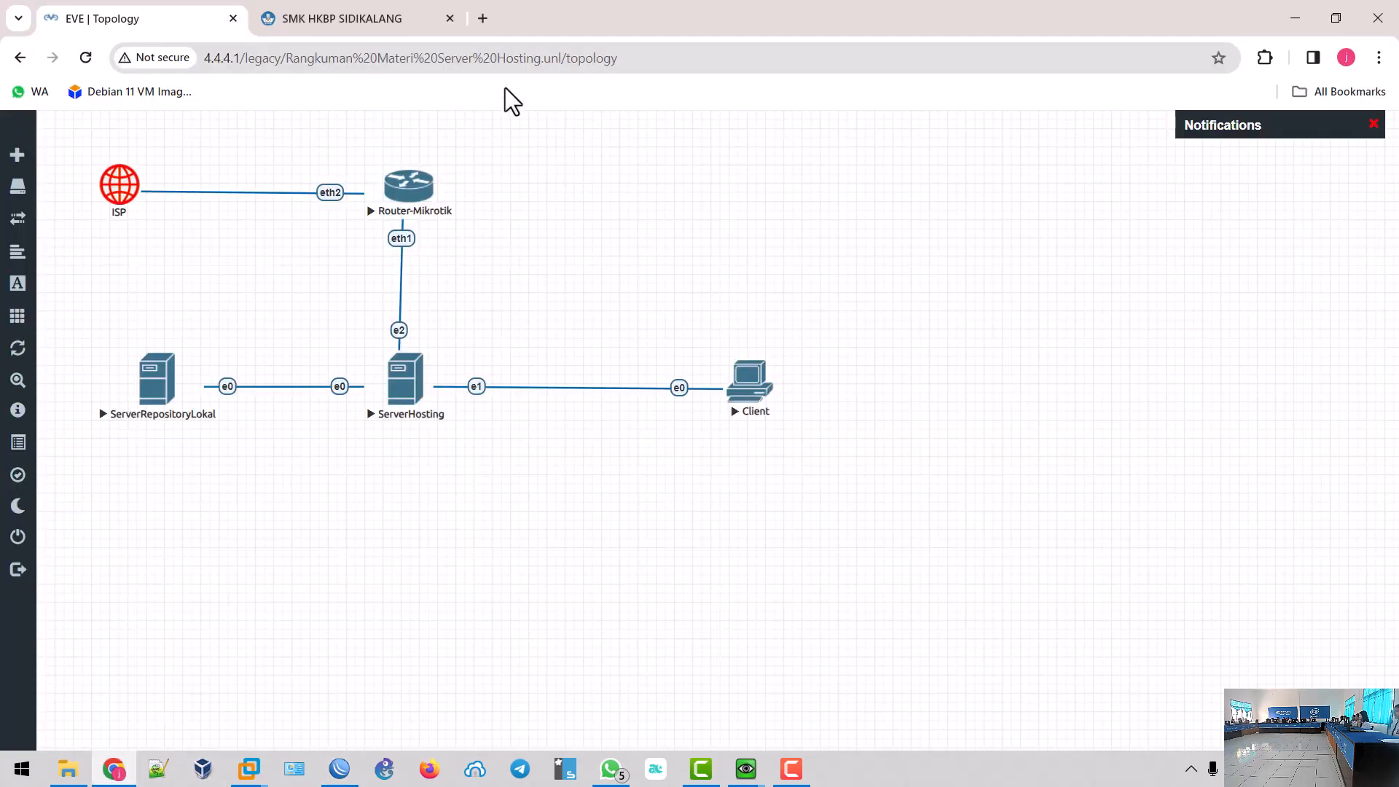
pyautogui.click(415, 17)
pyautogui.click(406, 57)
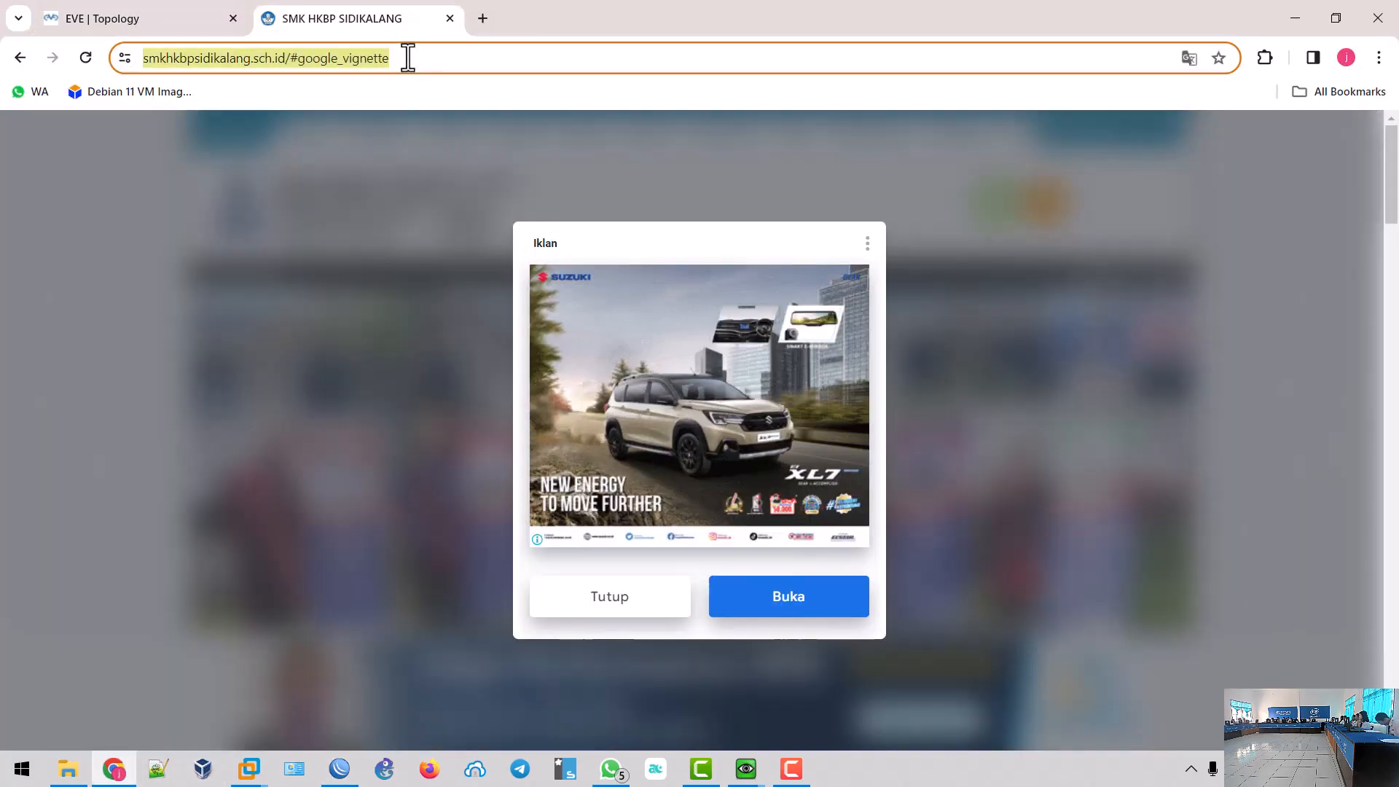
pyautogui.write('192.168.126.135')
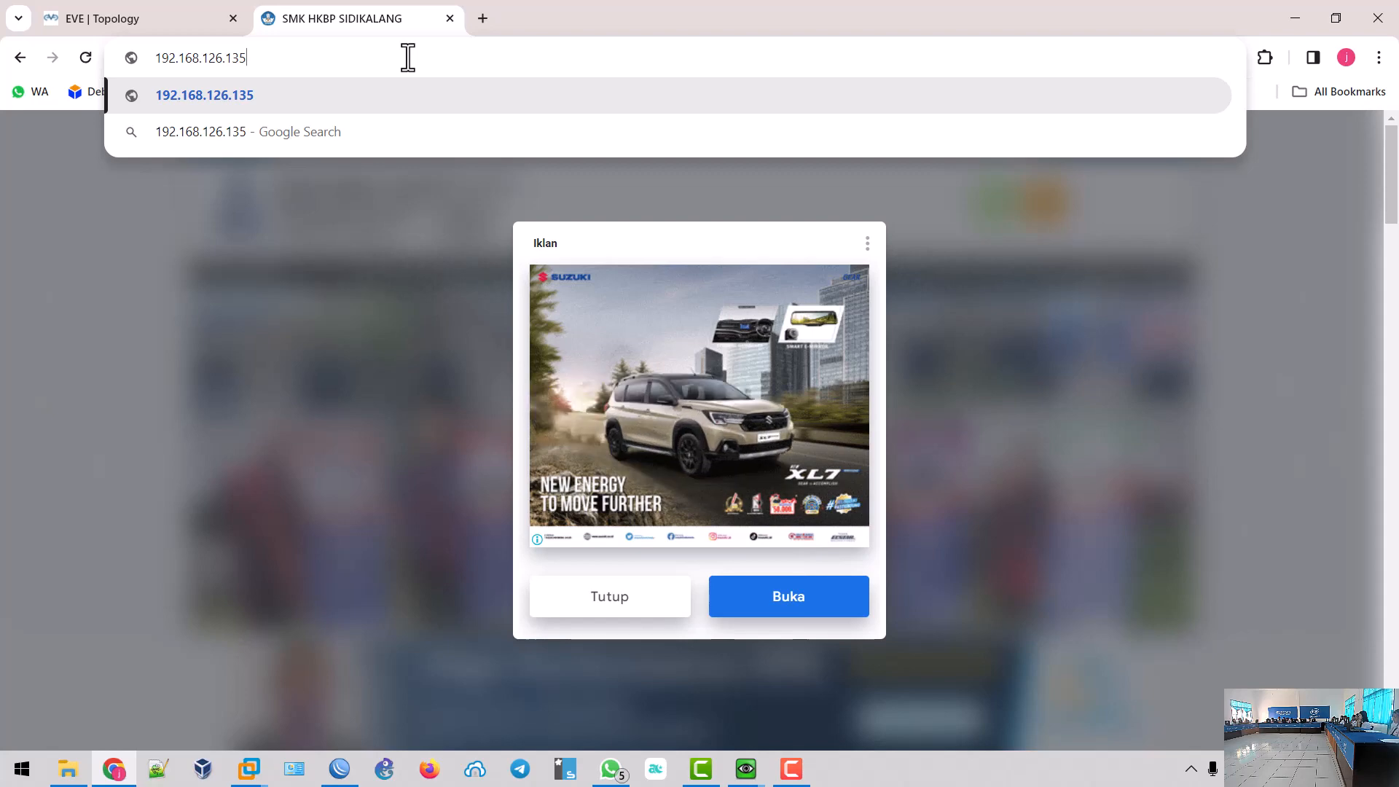
pyautogui.write(':10')
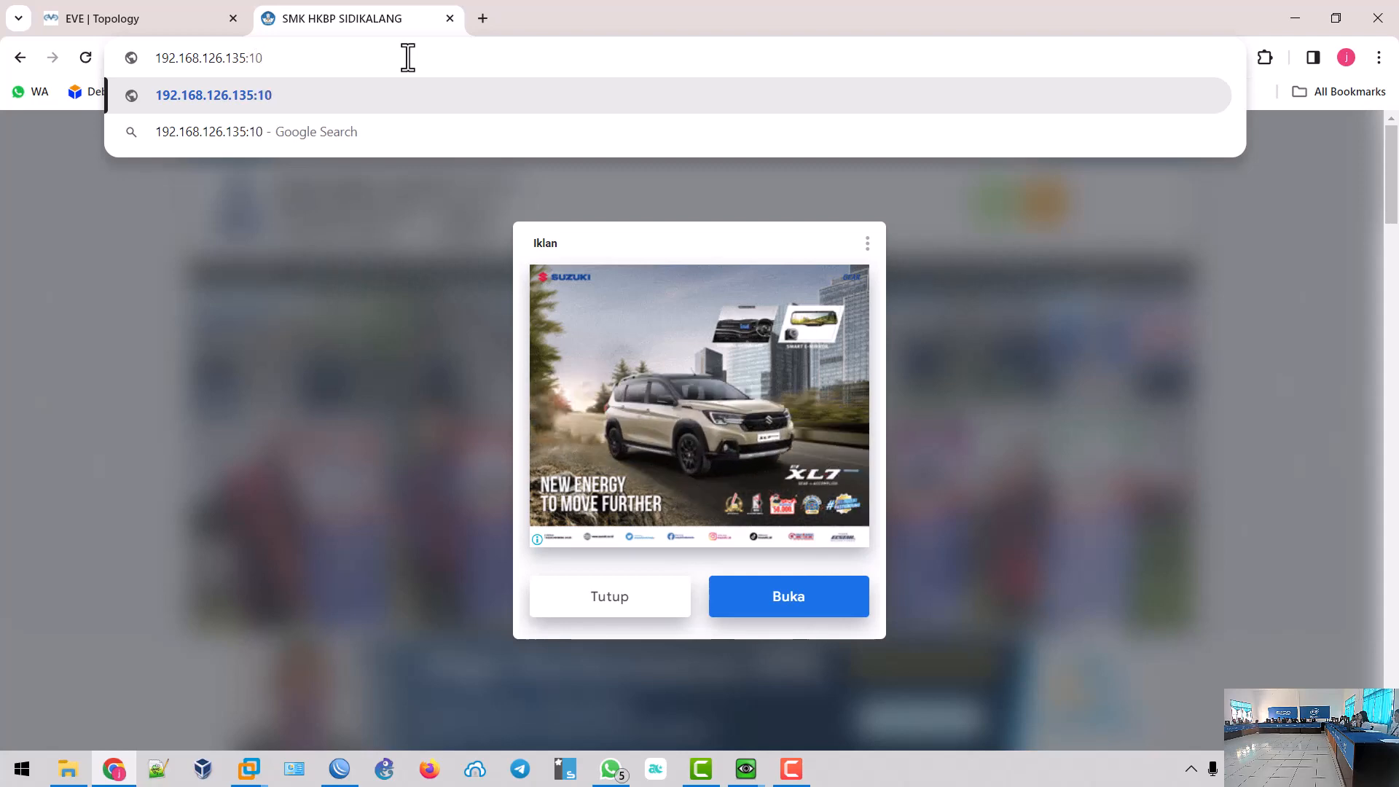
pyautogui.write('000')
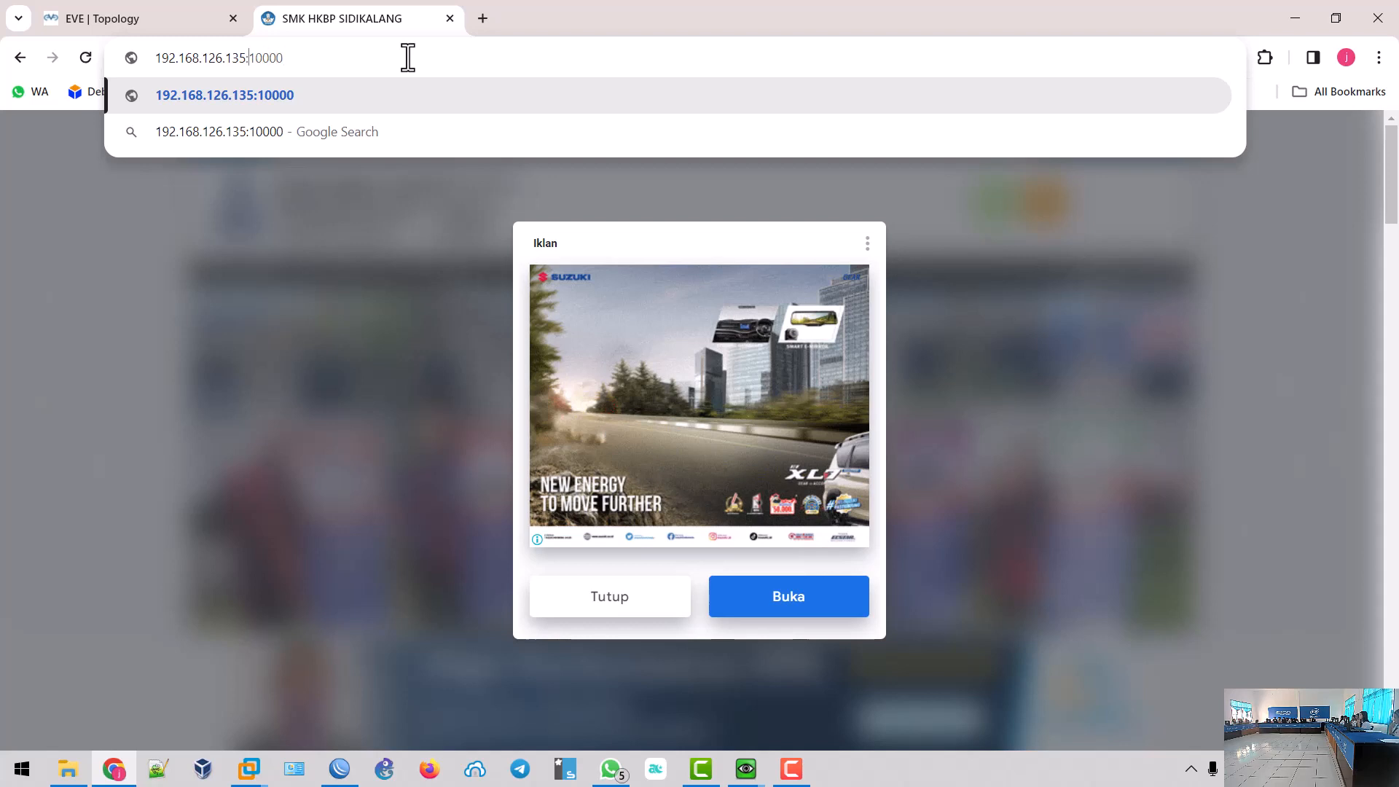
pyautogui.write('https://')
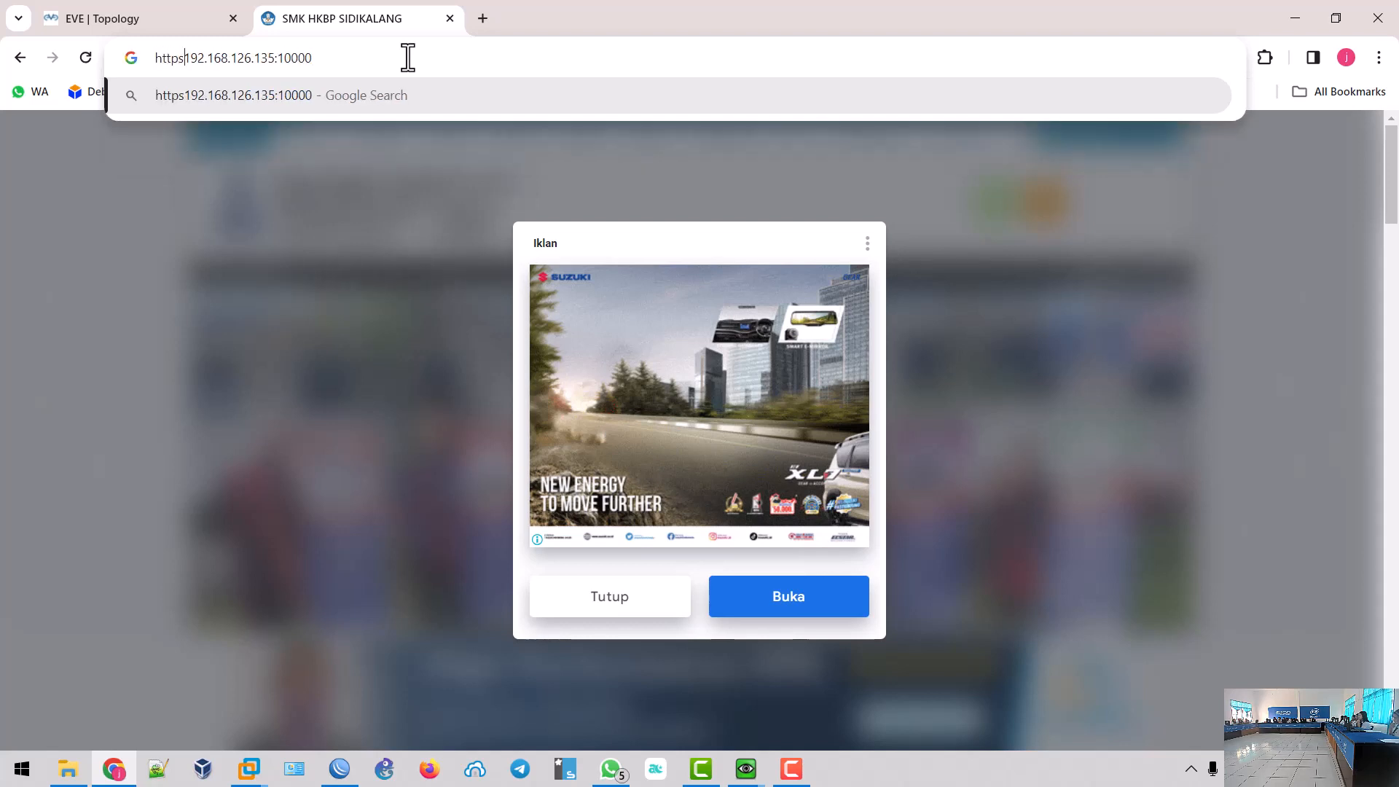
pyautogui.press('Return')
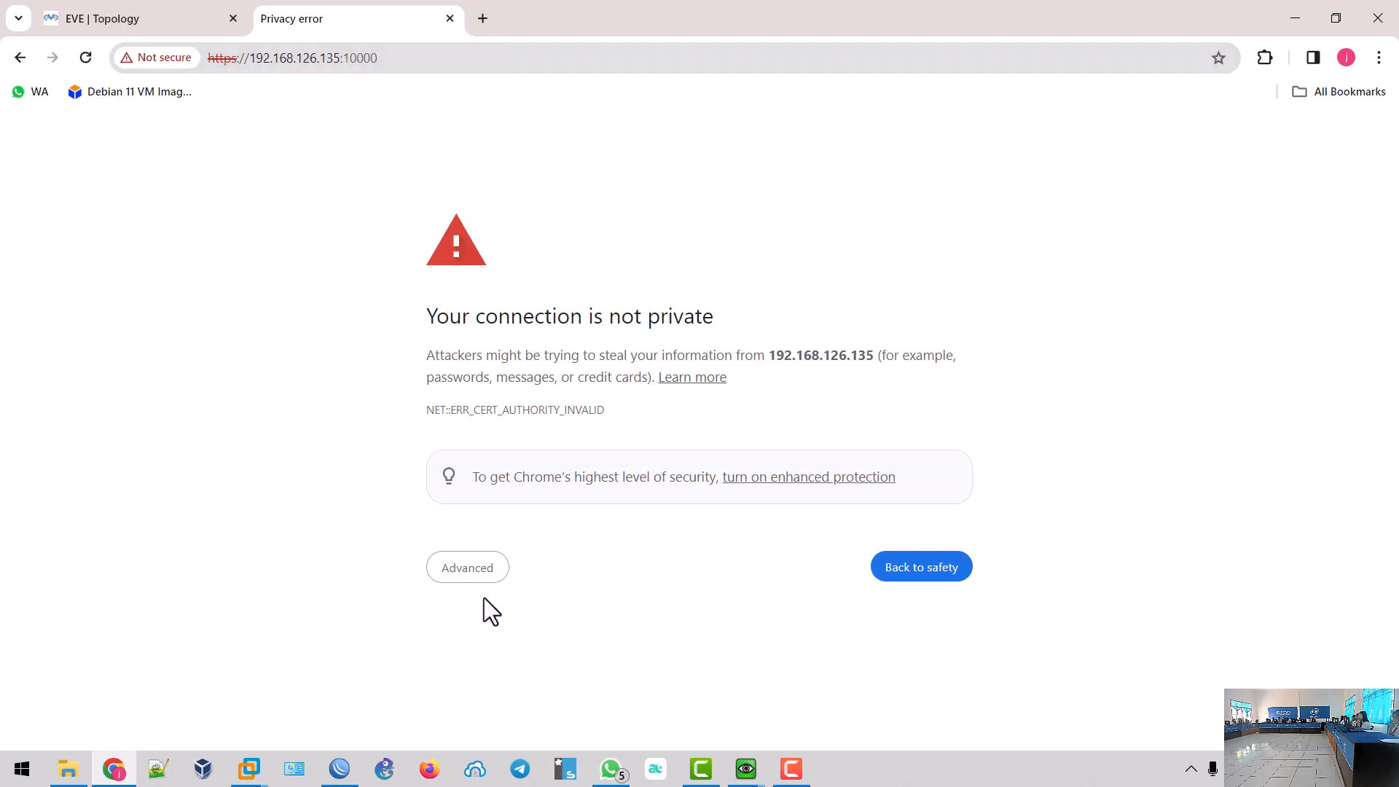
# - Bypass the certificate warning via Advanced and 'Proceed to 192.168.126.135 (unsafe)'
pyautogui.click(467, 575)
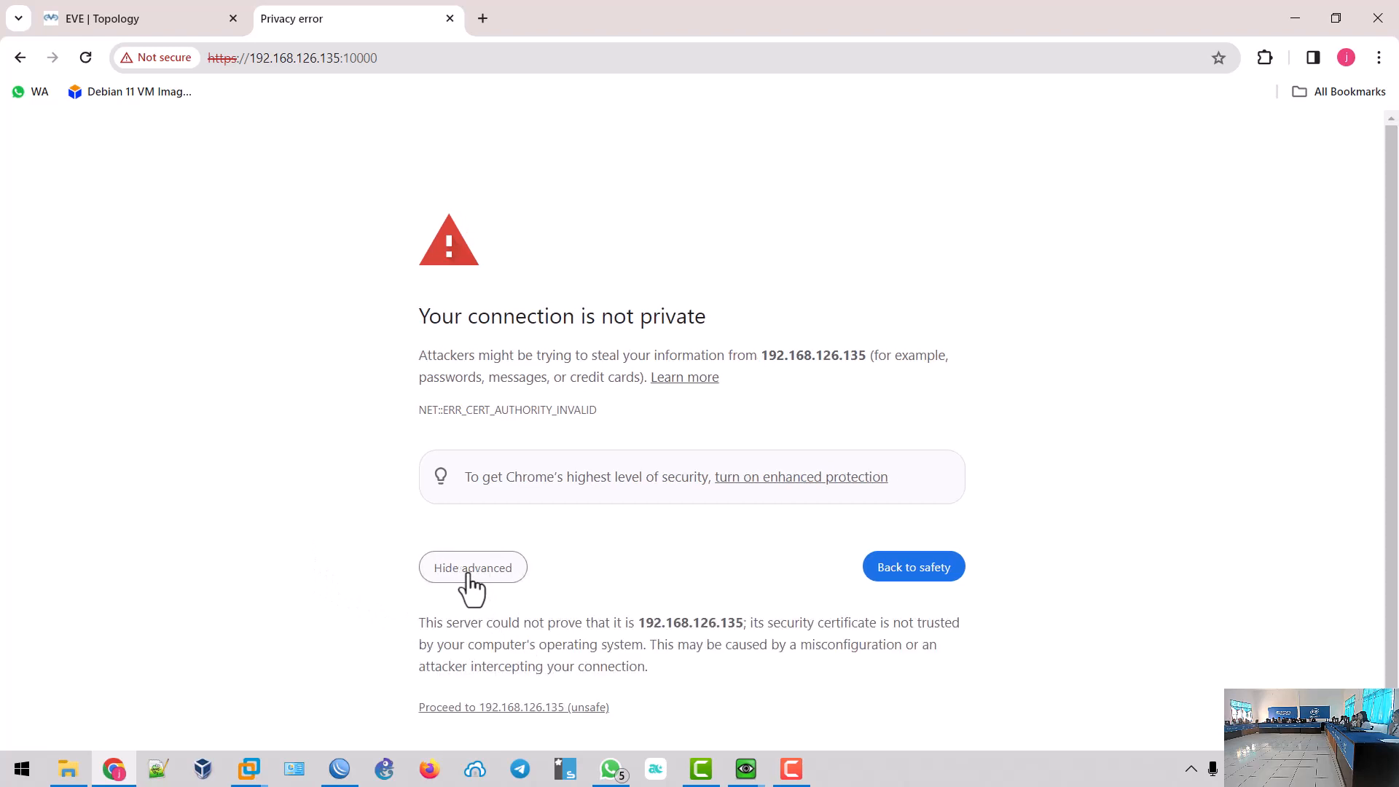
pyautogui.click(492, 696)
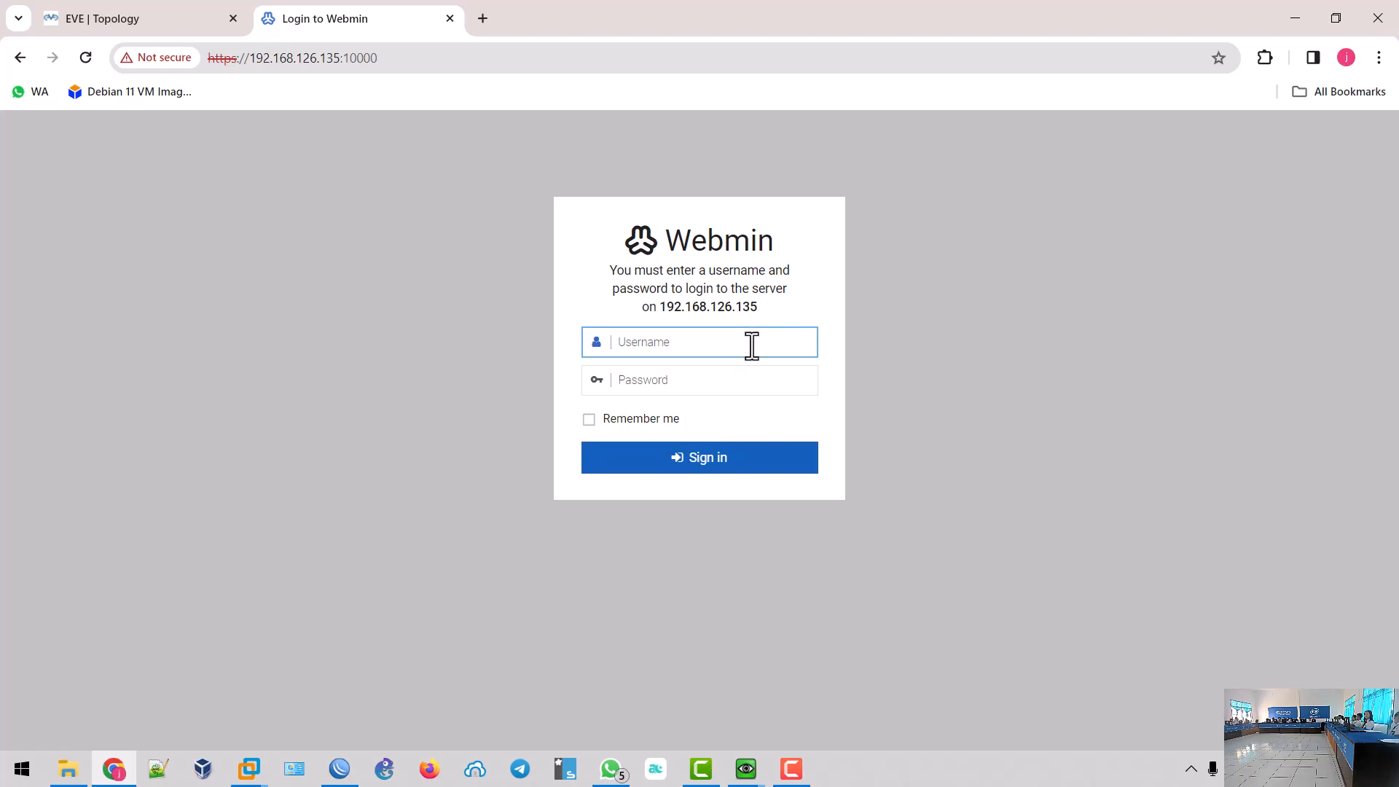
# - Sign in to Webmin with the administrator username and password, then view the topology image
pyautogui.write('root')
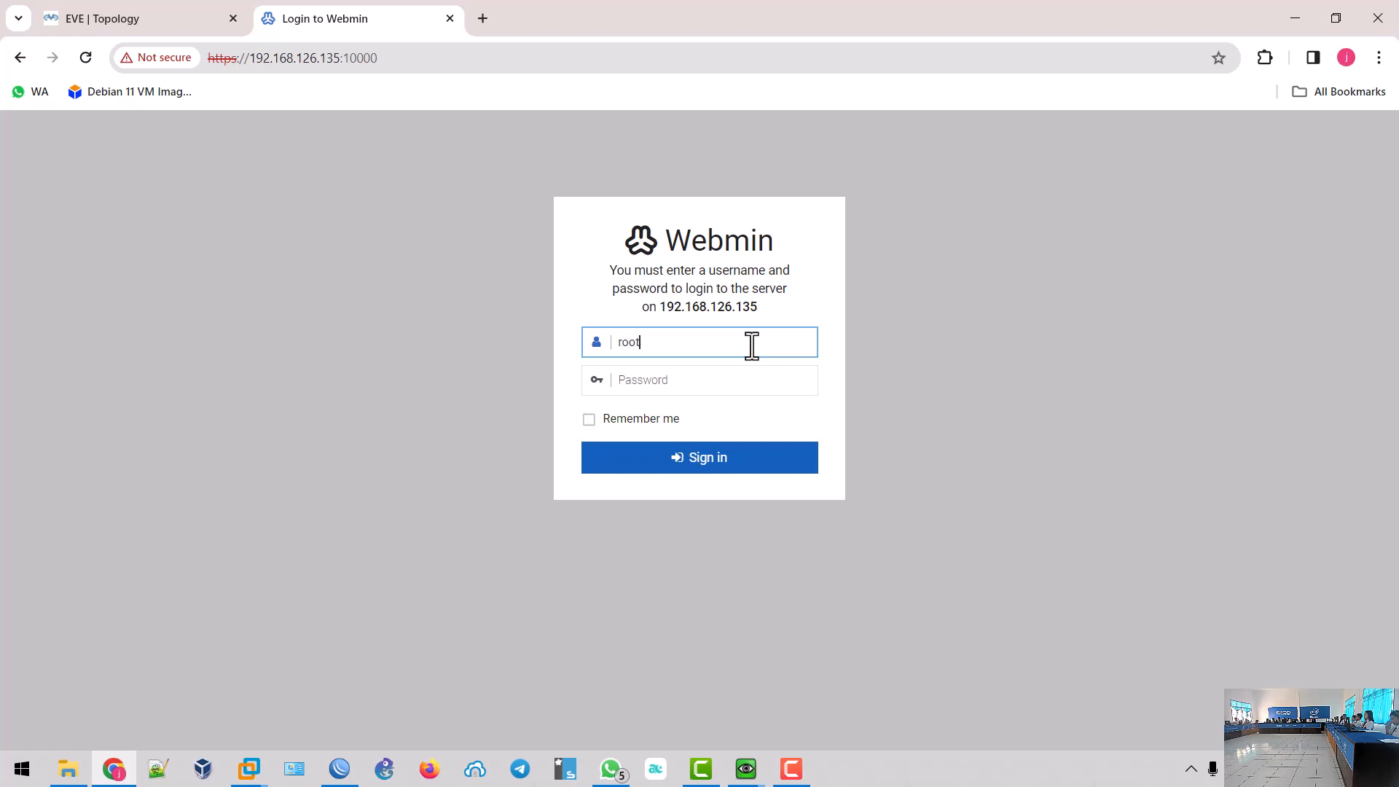
pyautogui.press('Tab')
pyautogui.write('e')
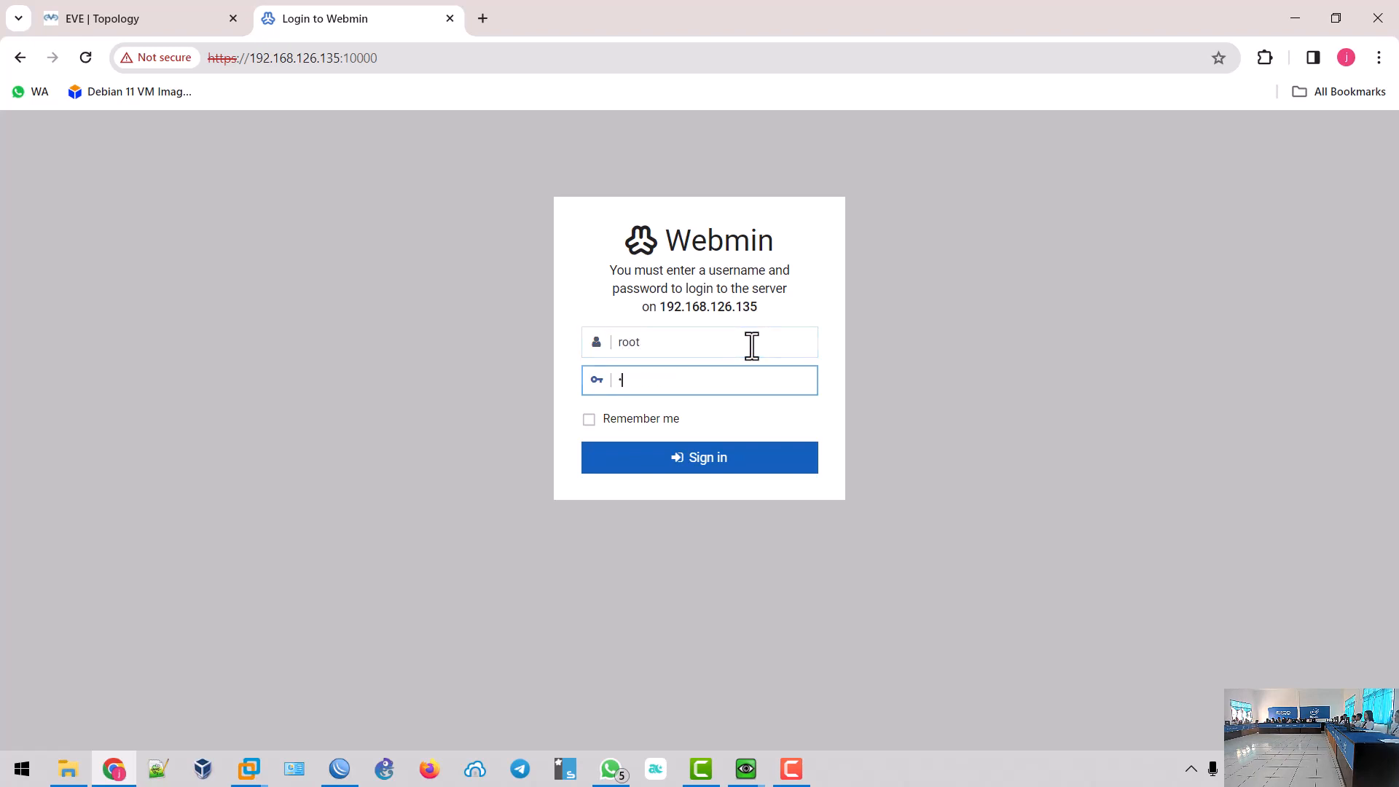
pyautogui.write('1')
pyautogui.click(710, 464)
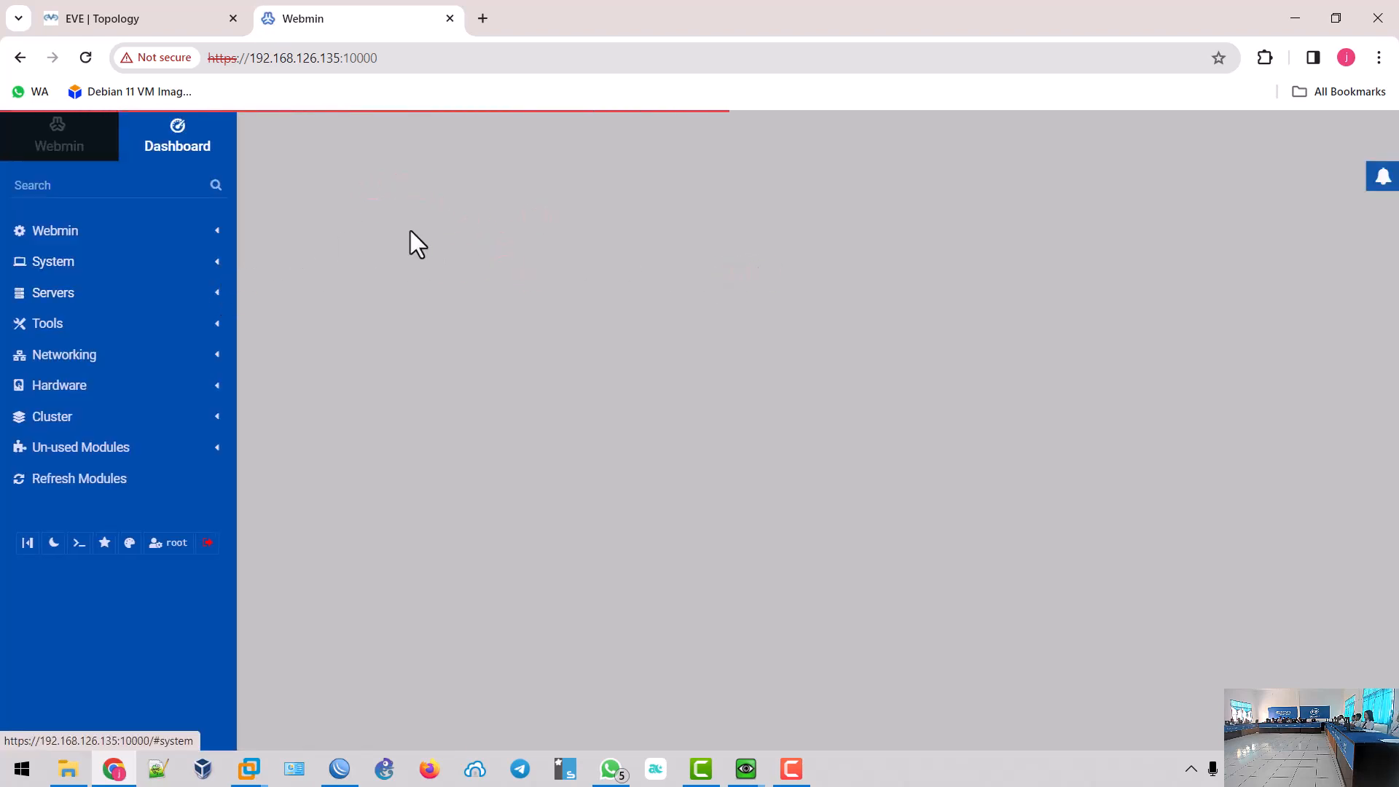
pyautogui.click(610, 768)
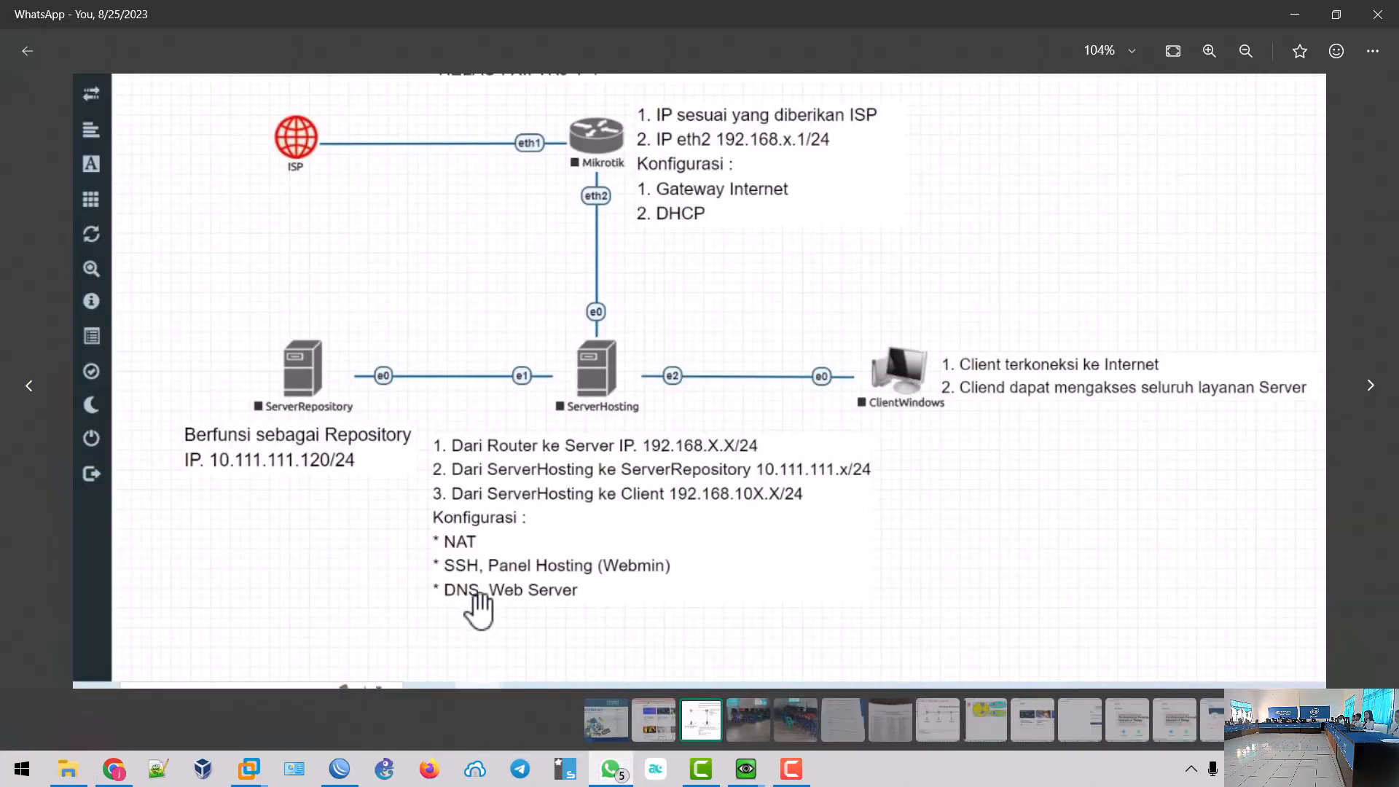
# - Return from the WhatsApp topology image to the Webmin dashboard in Chrome
pyautogui.click(114, 768)
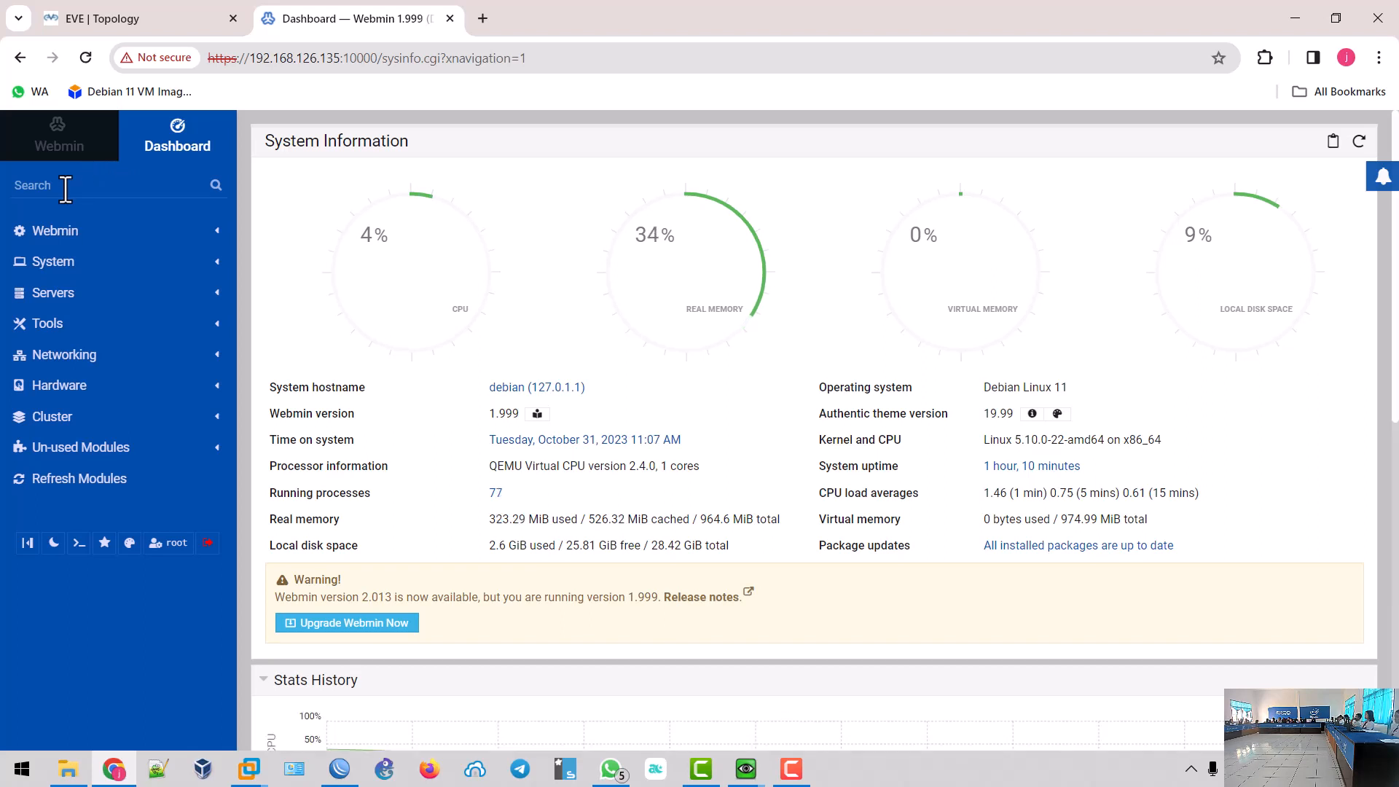
# - Search modules for 'bin', open BIND DNS Server and start installing its missing packages
pyautogui.click(66, 189)
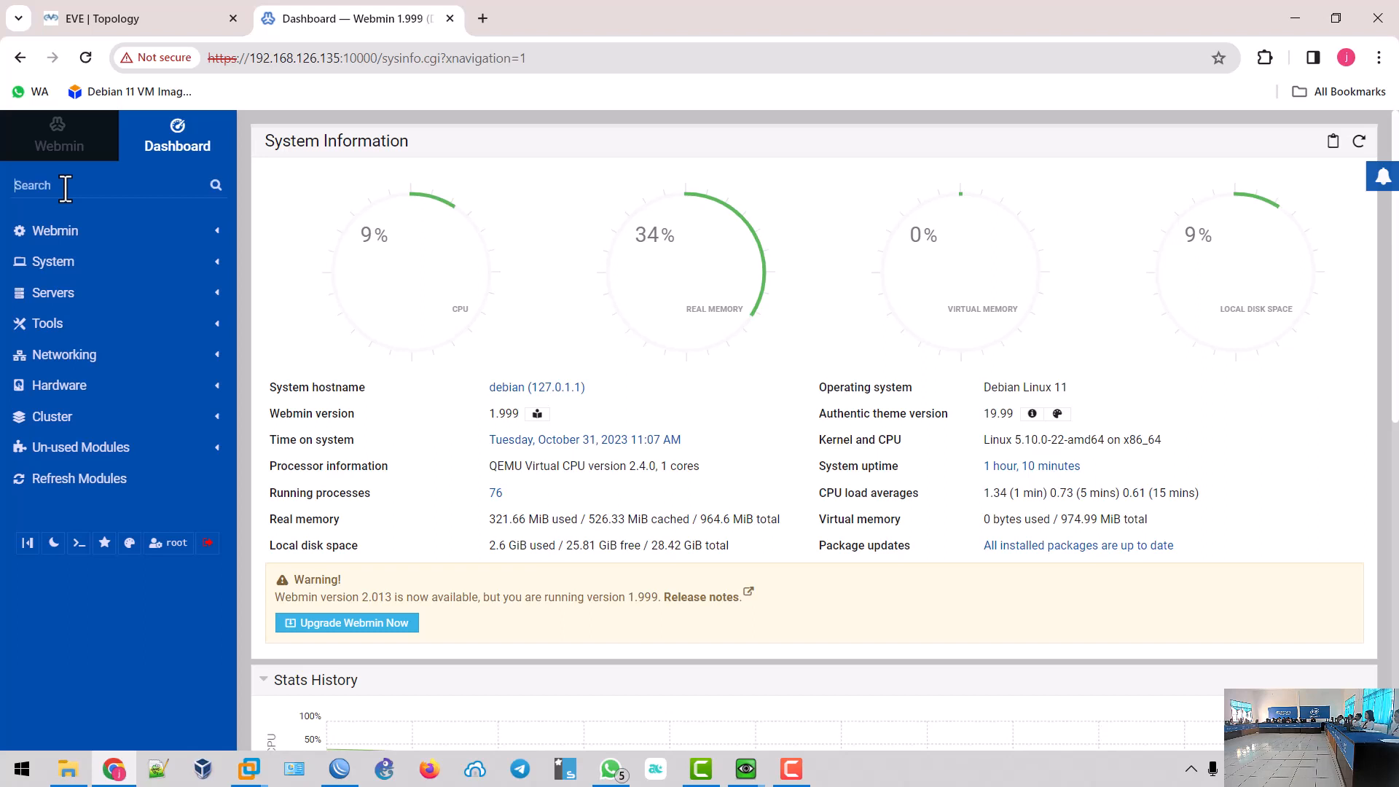
pyautogui.write('bin')
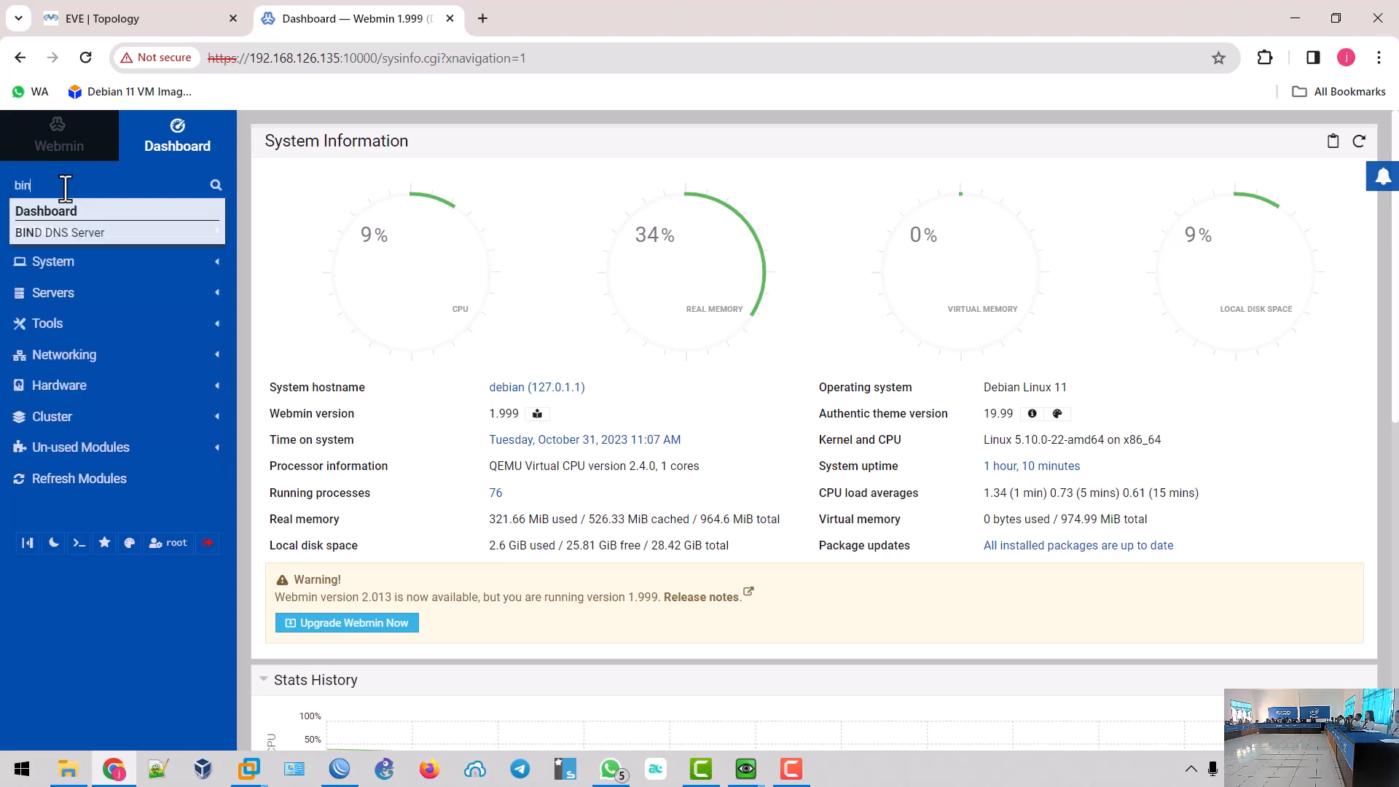
pyautogui.click(72, 233)
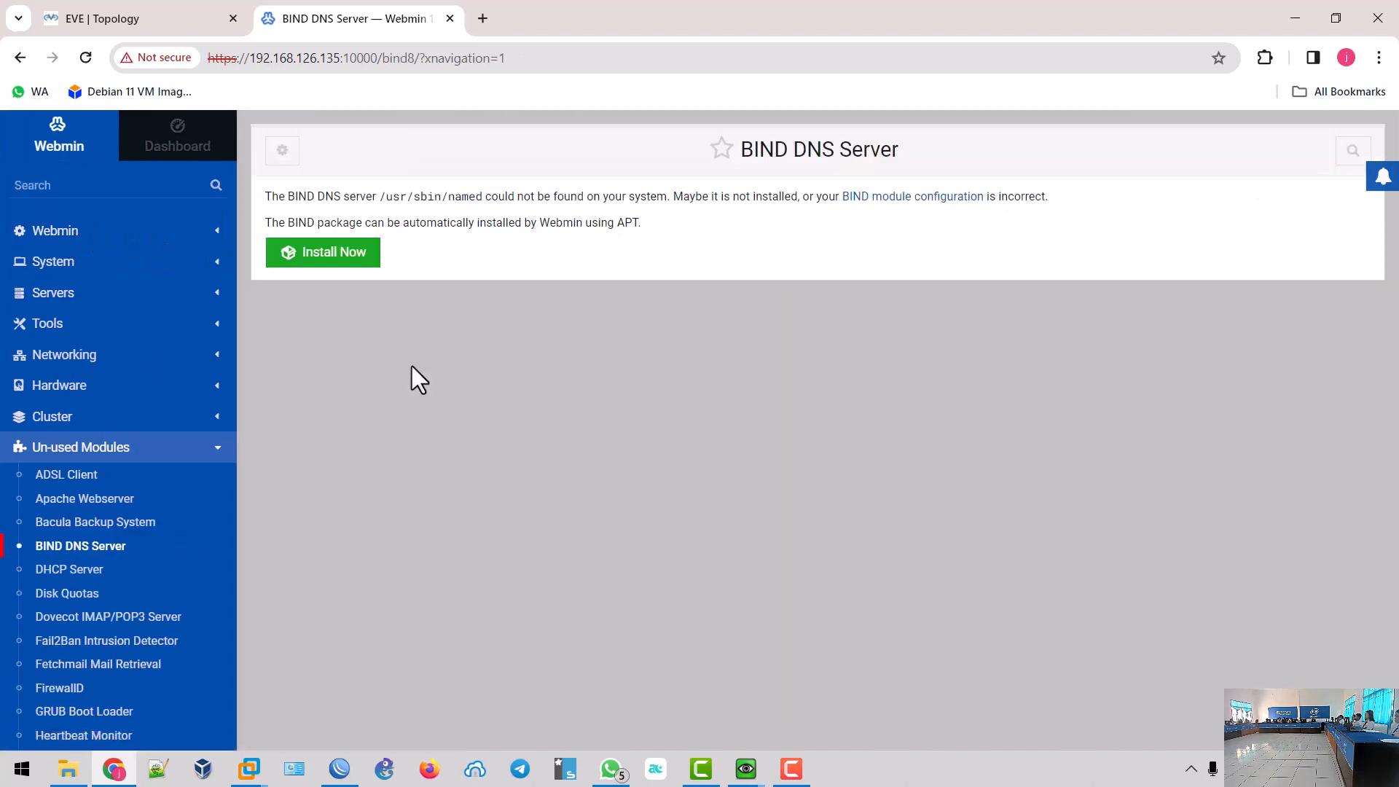
pyautogui.click(295, 257)
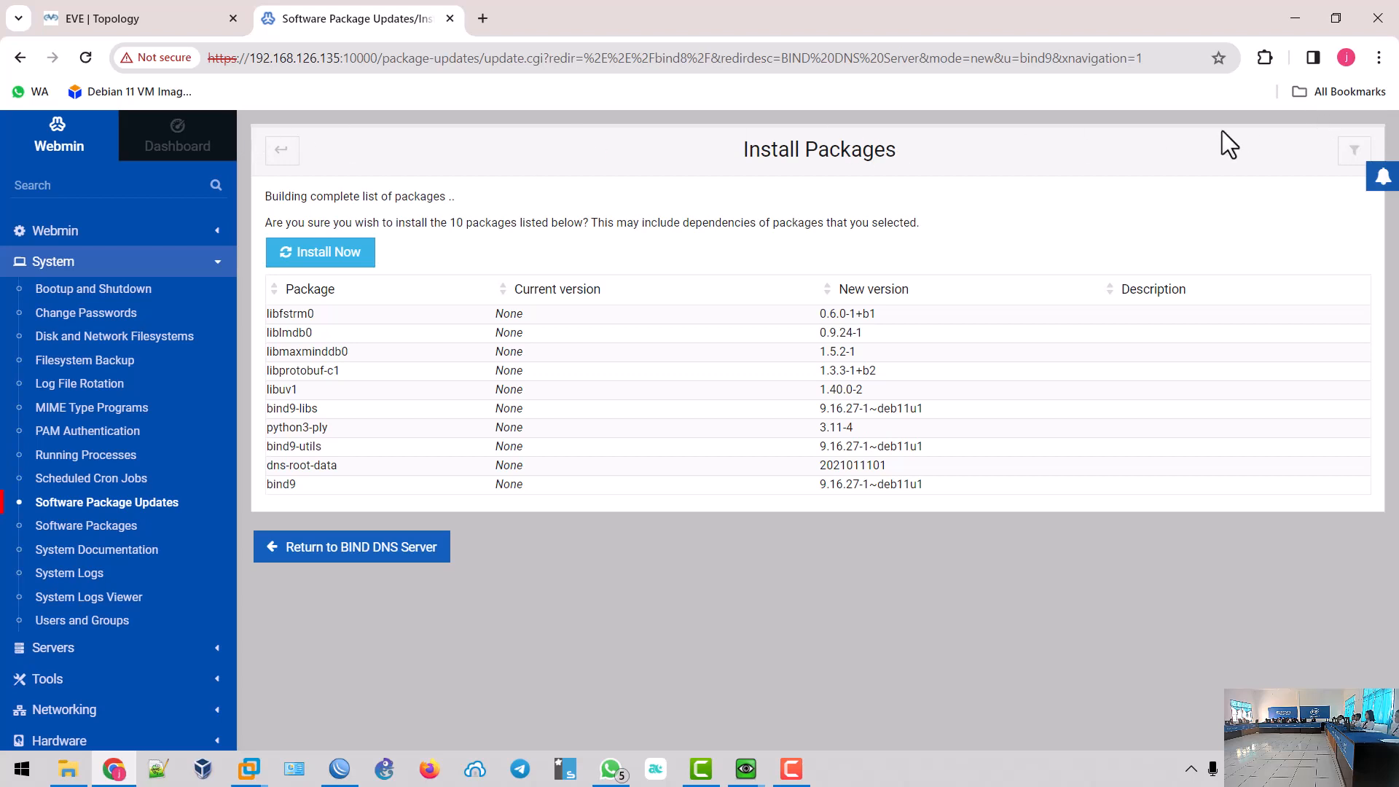
# - Confirm installation of the 10 listed packages, including bind9 9.16.27-1~deb11u1
pyautogui.click(303, 255)
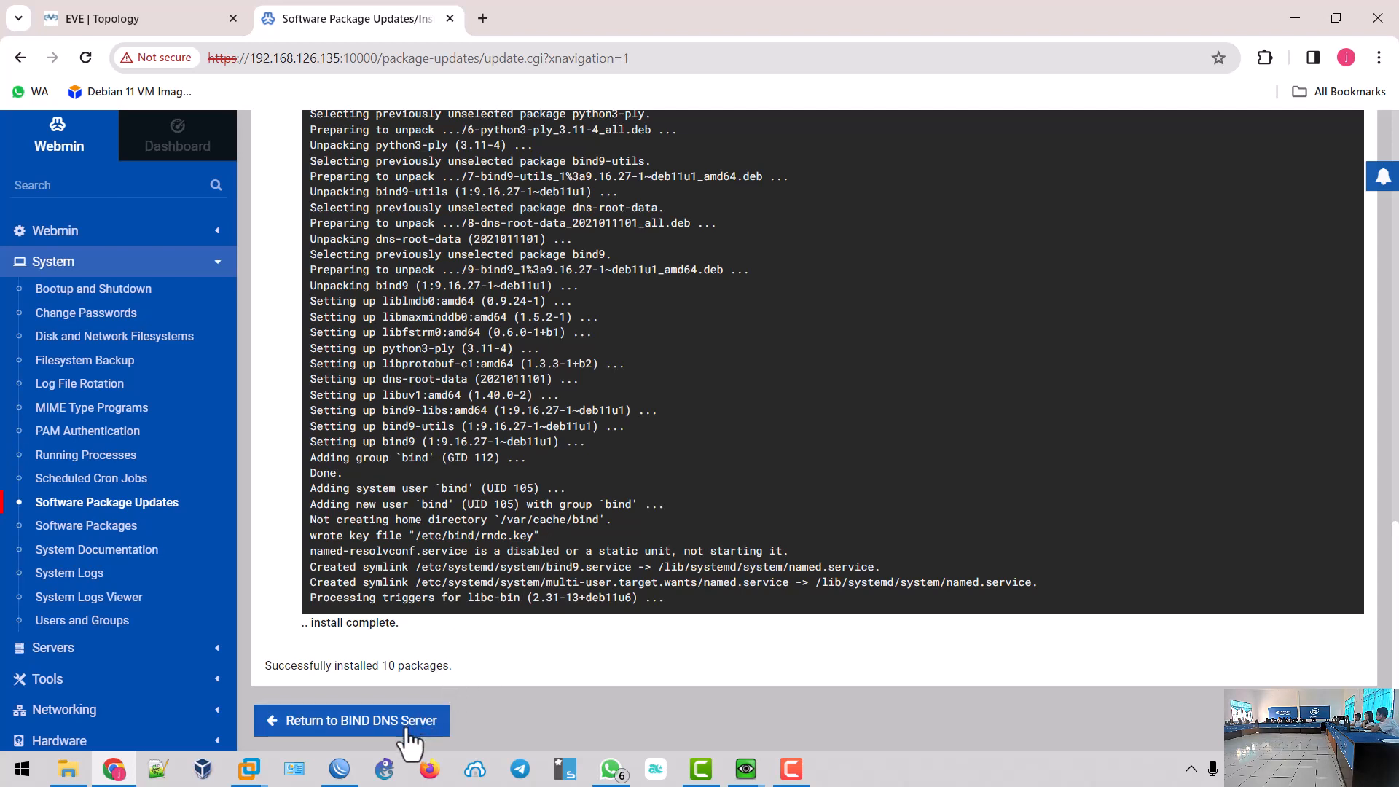
# - Dismiss the ESET trial notice and expand Un-used Modules in the Webmin sidebar
pyautogui.click(348, 728)
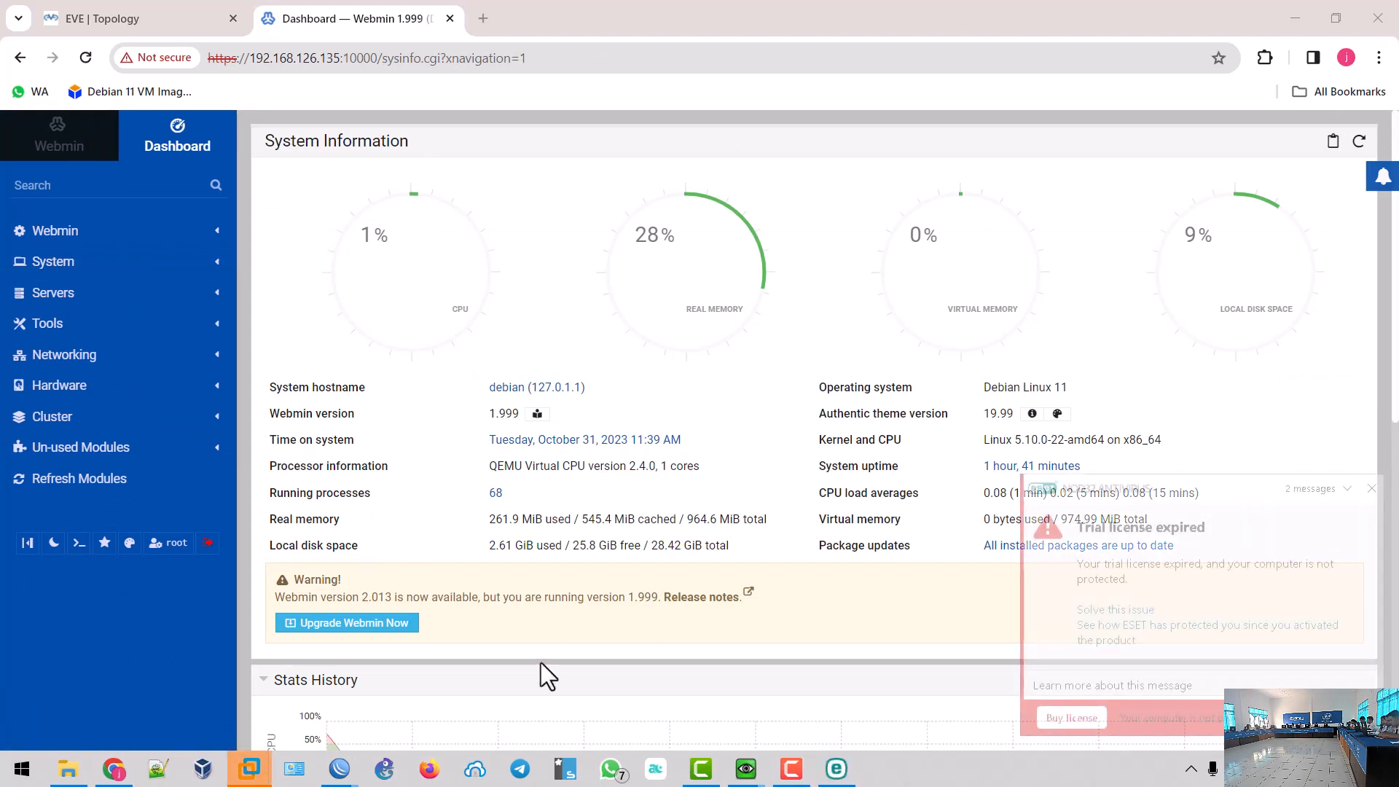
pyautogui.click(1371, 489)
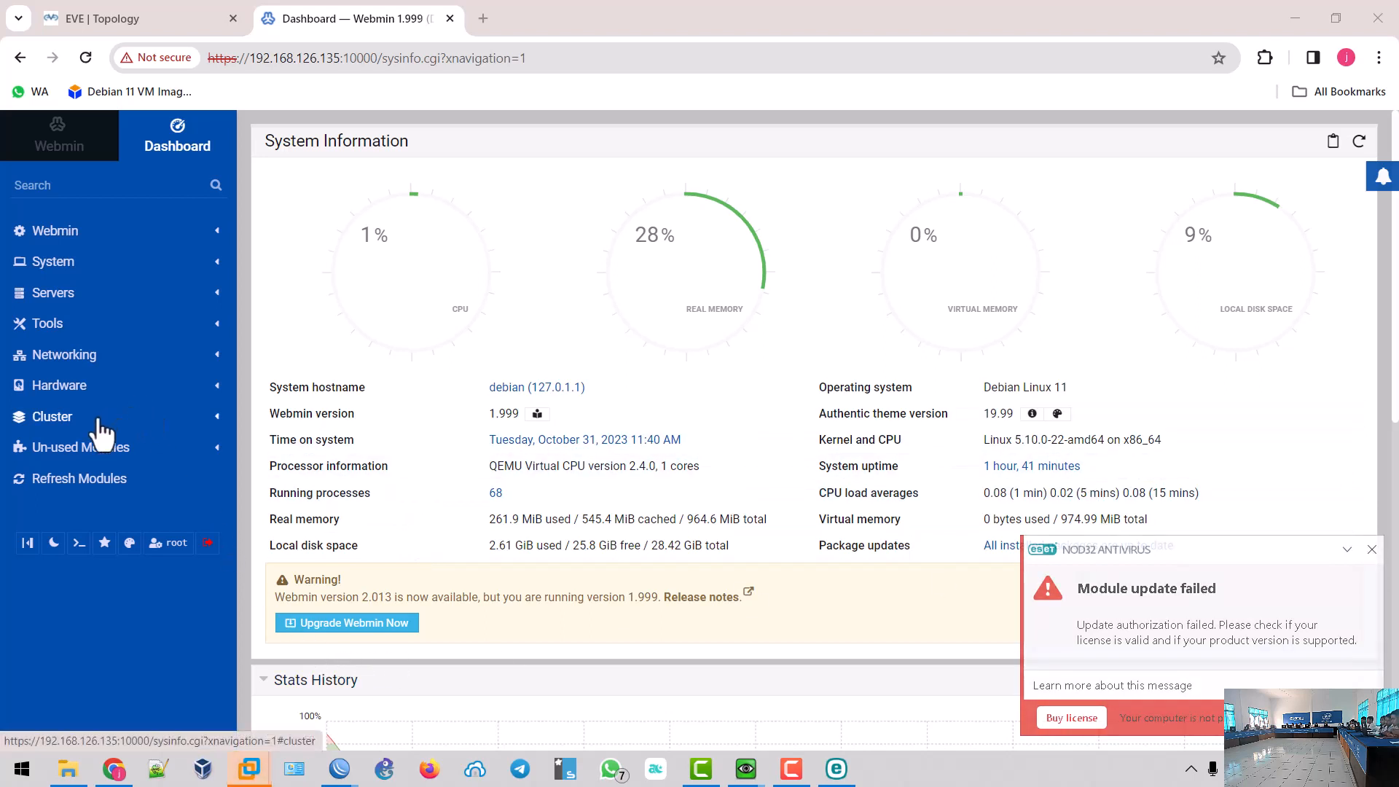
pyautogui.click(107, 451)
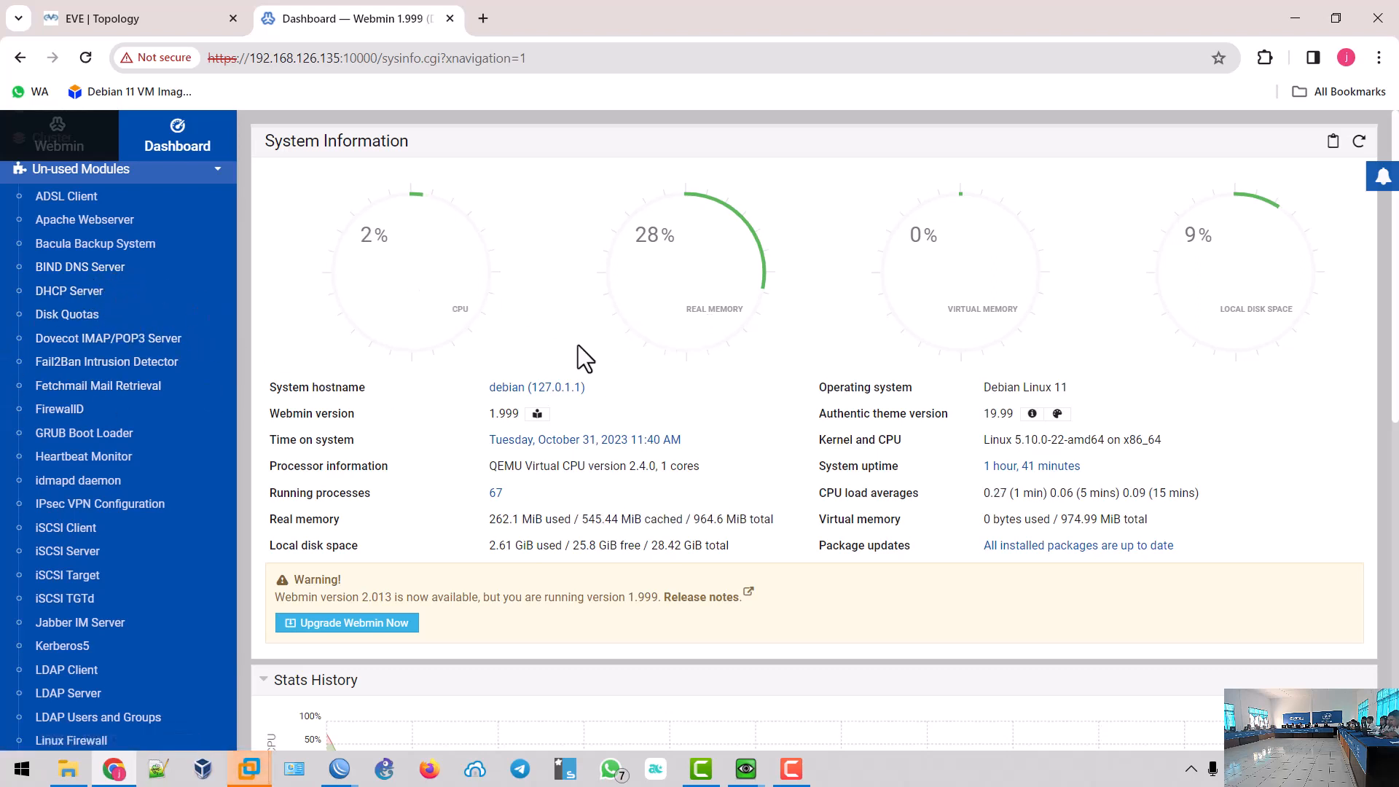
pyautogui.scroll(4, 148, 359)
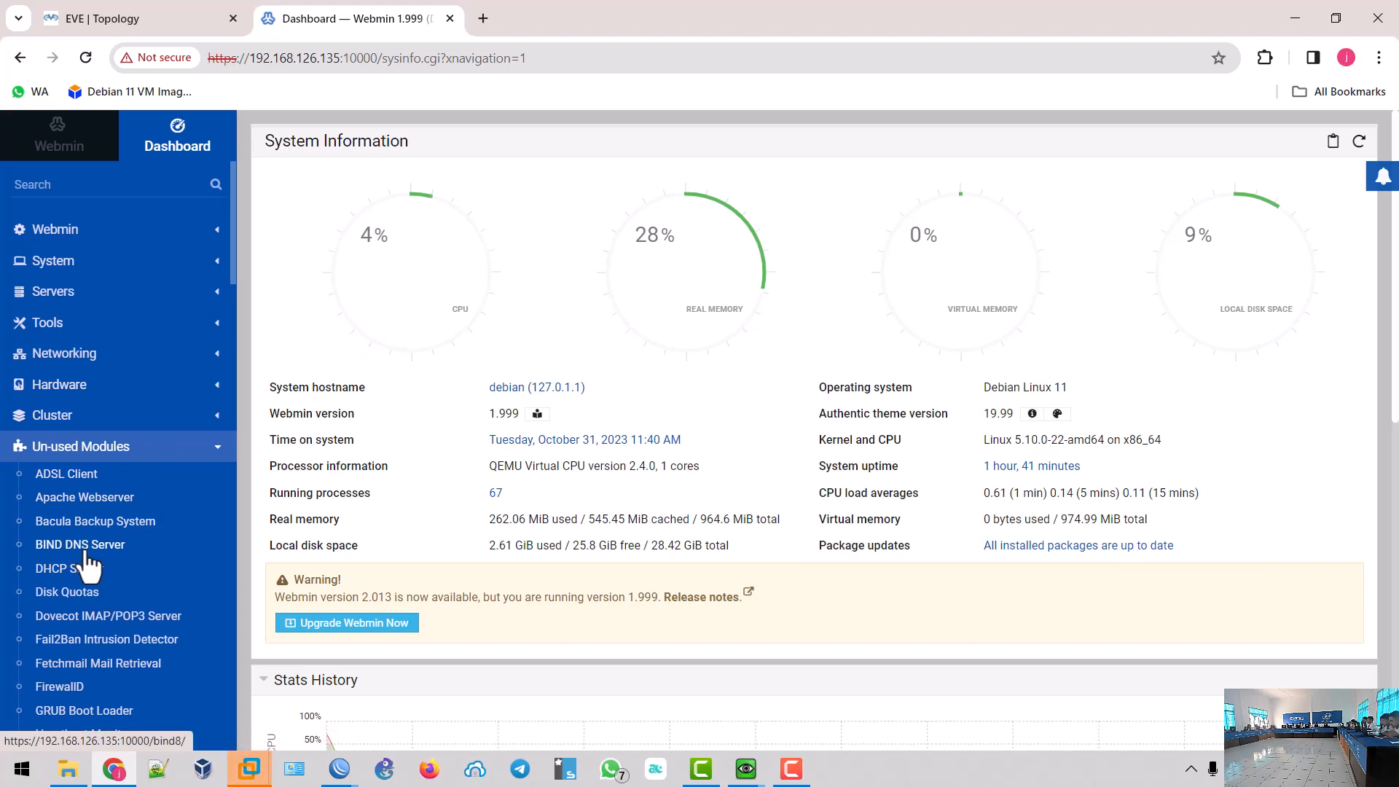
pyautogui.click(619, 770)
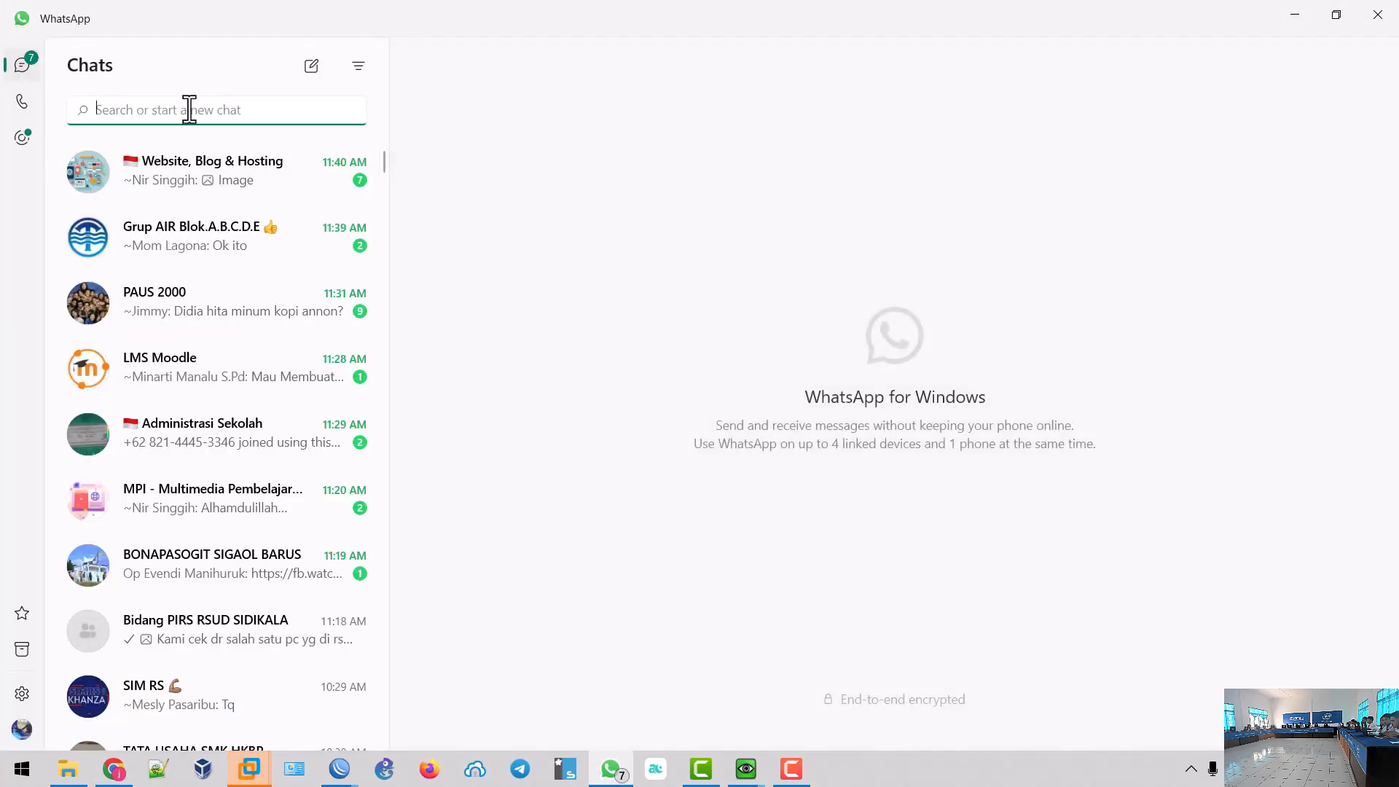
# - Find the Guru TIK HKBP chat via 'tik' and enlarge its shared exam topology image
pyautogui.write('tik')
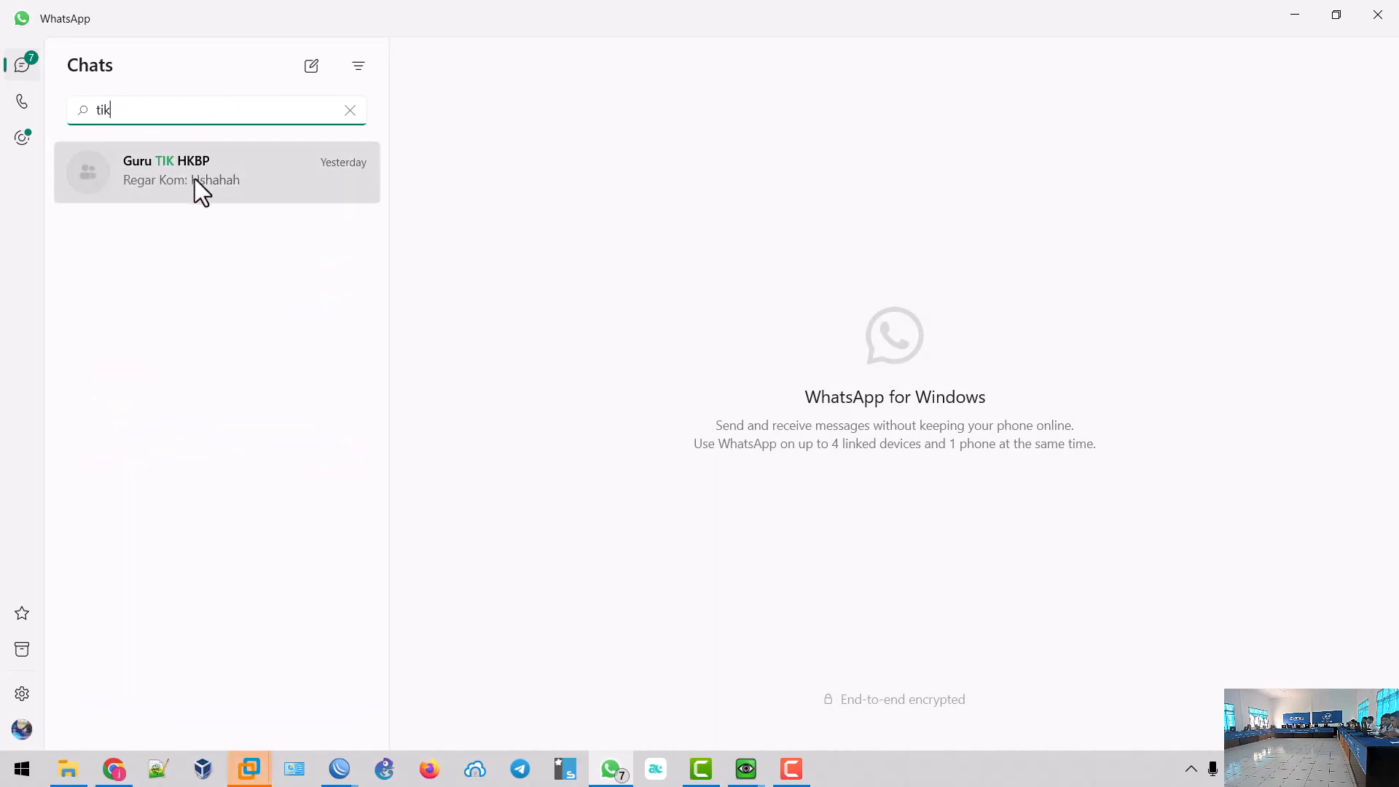
pyautogui.click(195, 178)
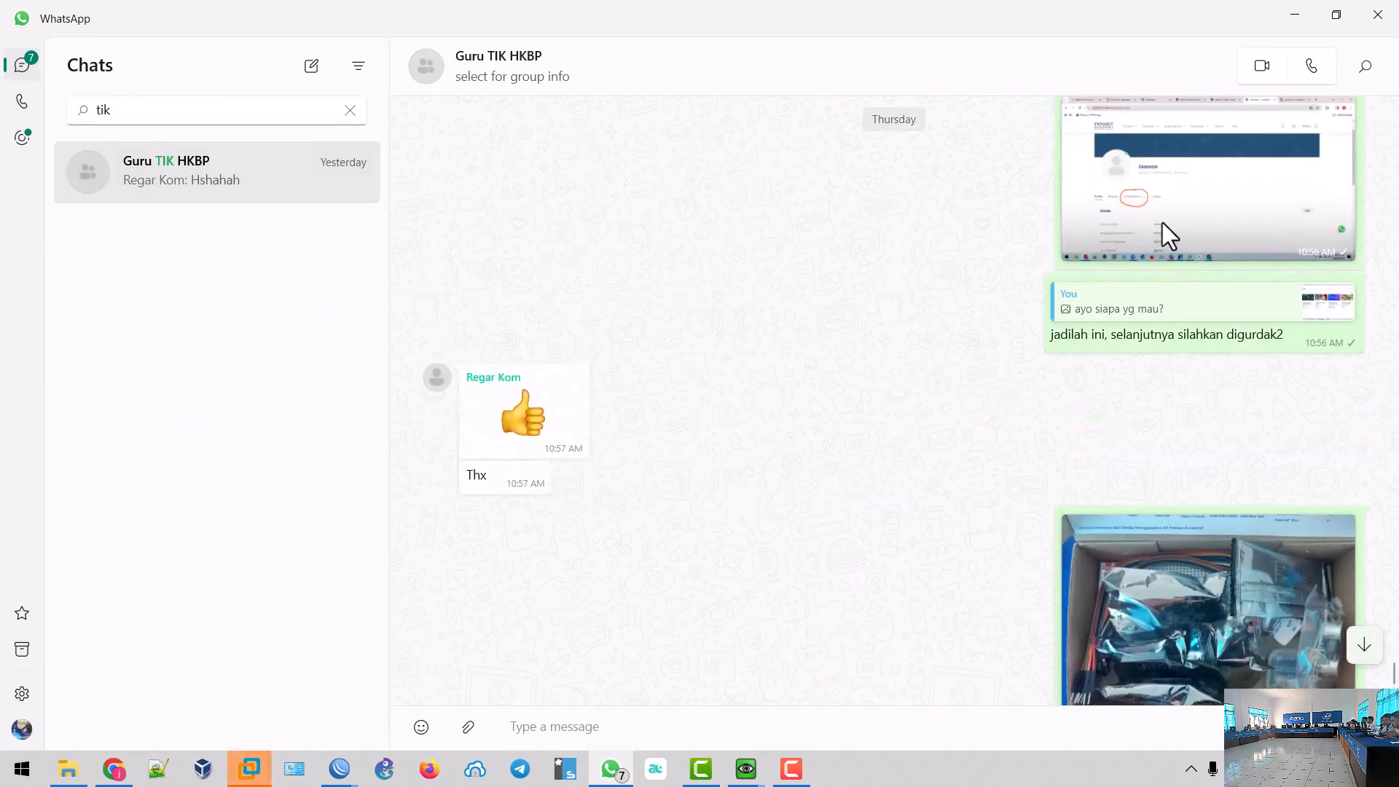
pyautogui.click(1161, 204)
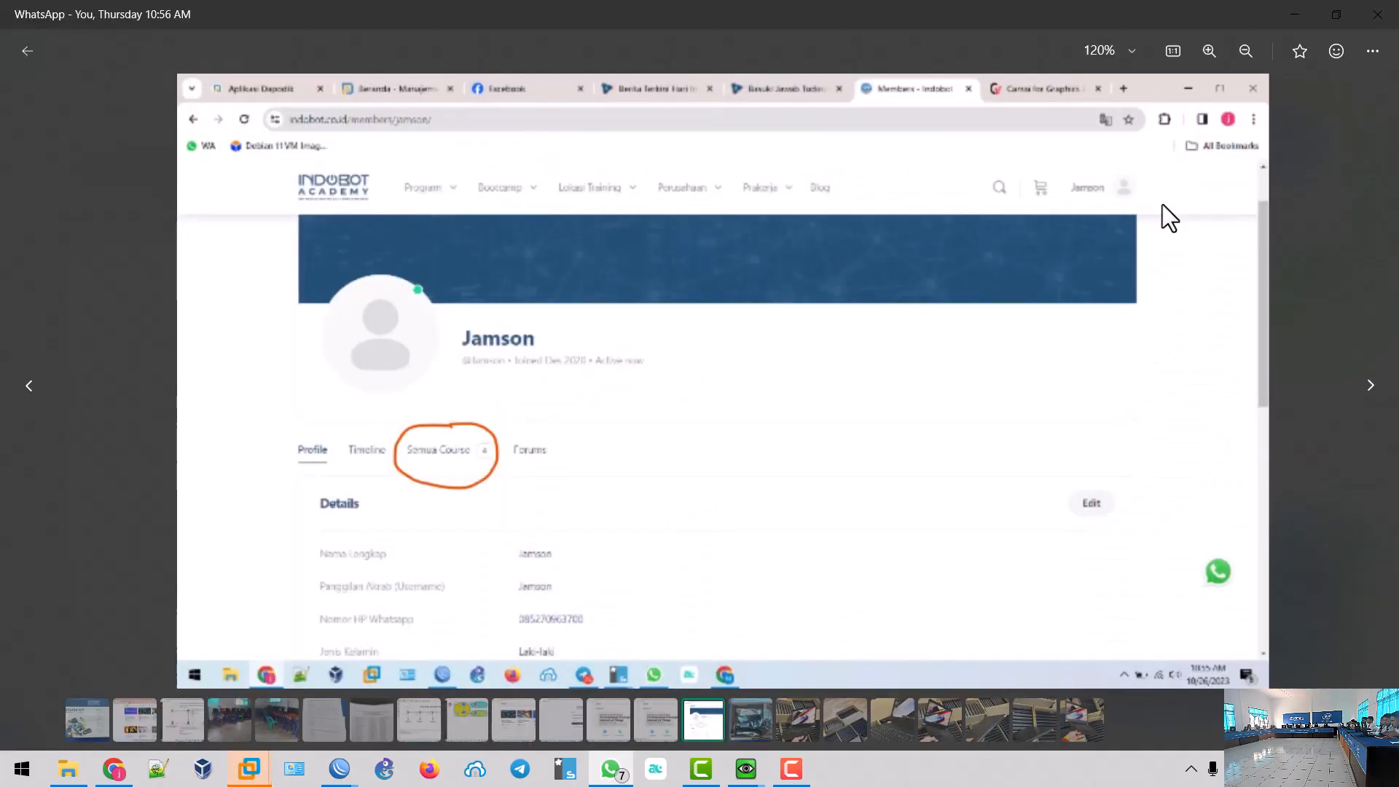
pyautogui.press('Left')
pyautogui.press('Left')
pyautogui.press('Left')
pyautogui.press('Left')
pyautogui.press('Left')
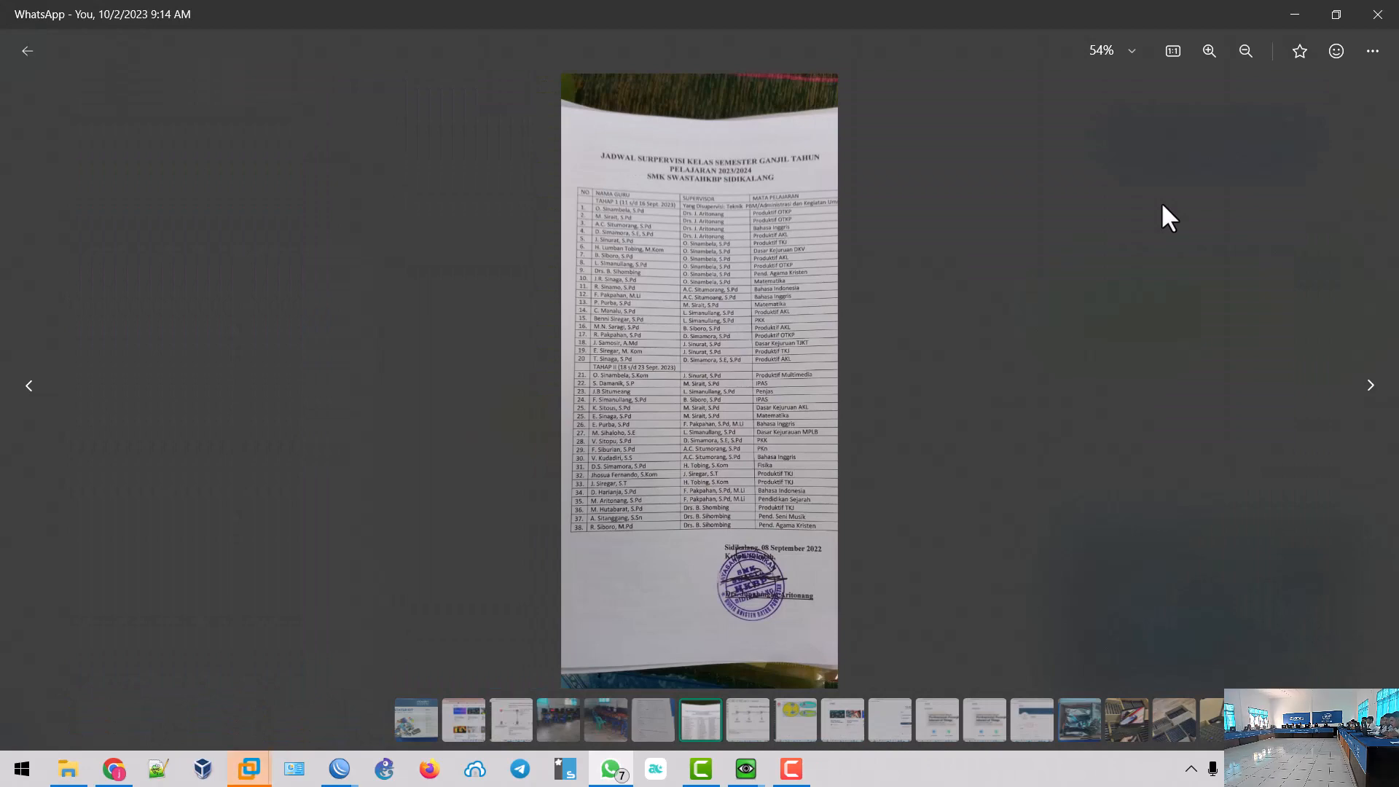
pyautogui.press('Left')
pyautogui.press('Left')
pyautogui.press('Left')
pyautogui.press('Left')
pyautogui.press('Left')
pyautogui.press('Left')
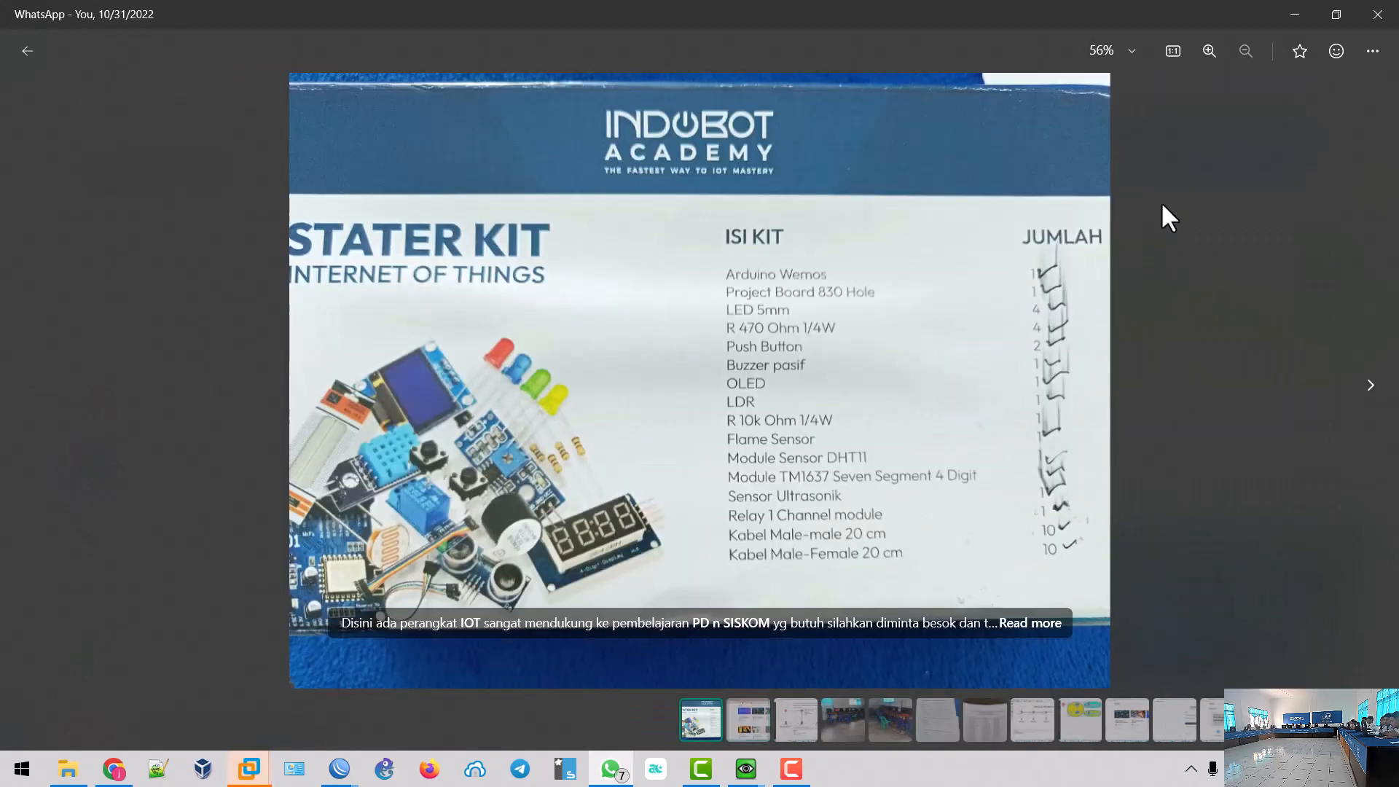
pyautogui.press('Right')
pyautogui.press('Right')
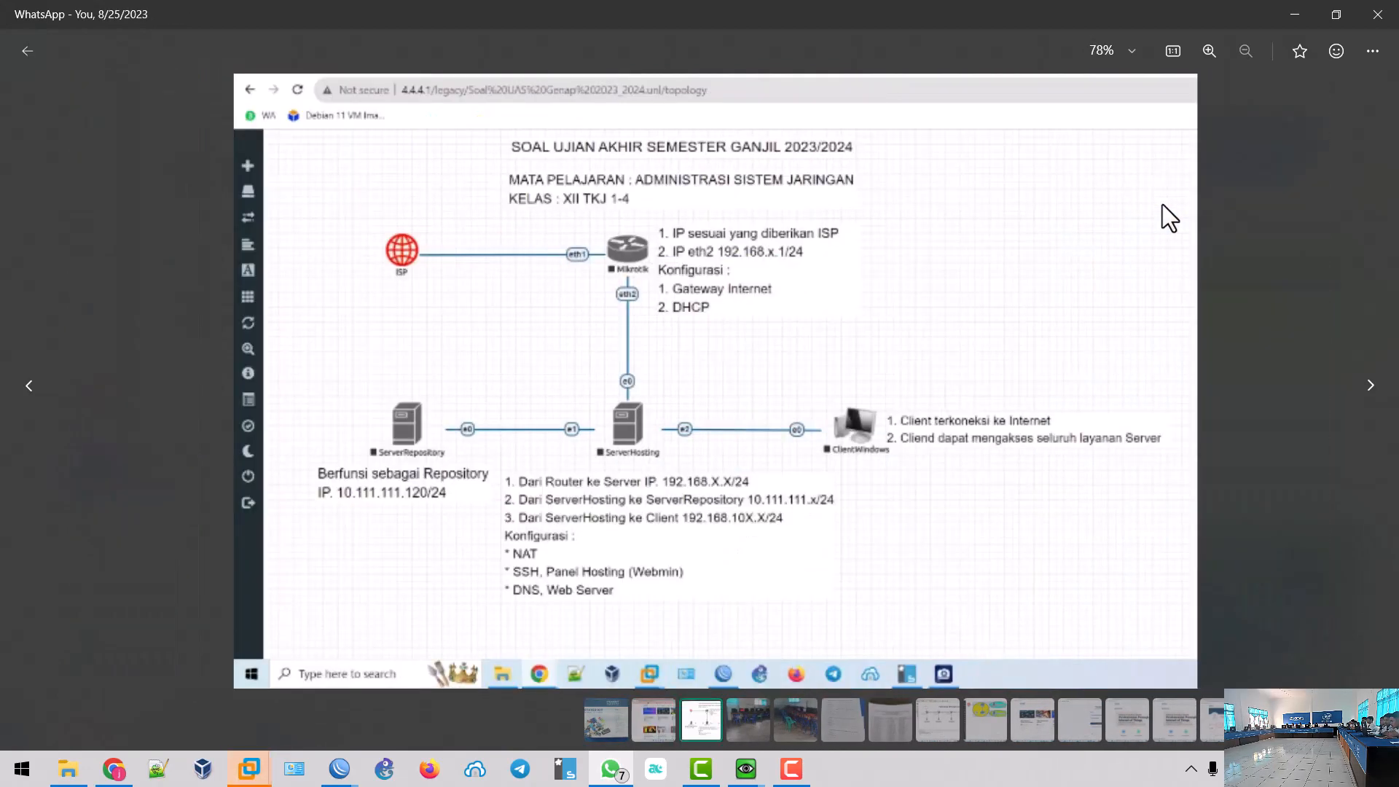
pyautogui.scroll(5, 669, 561)
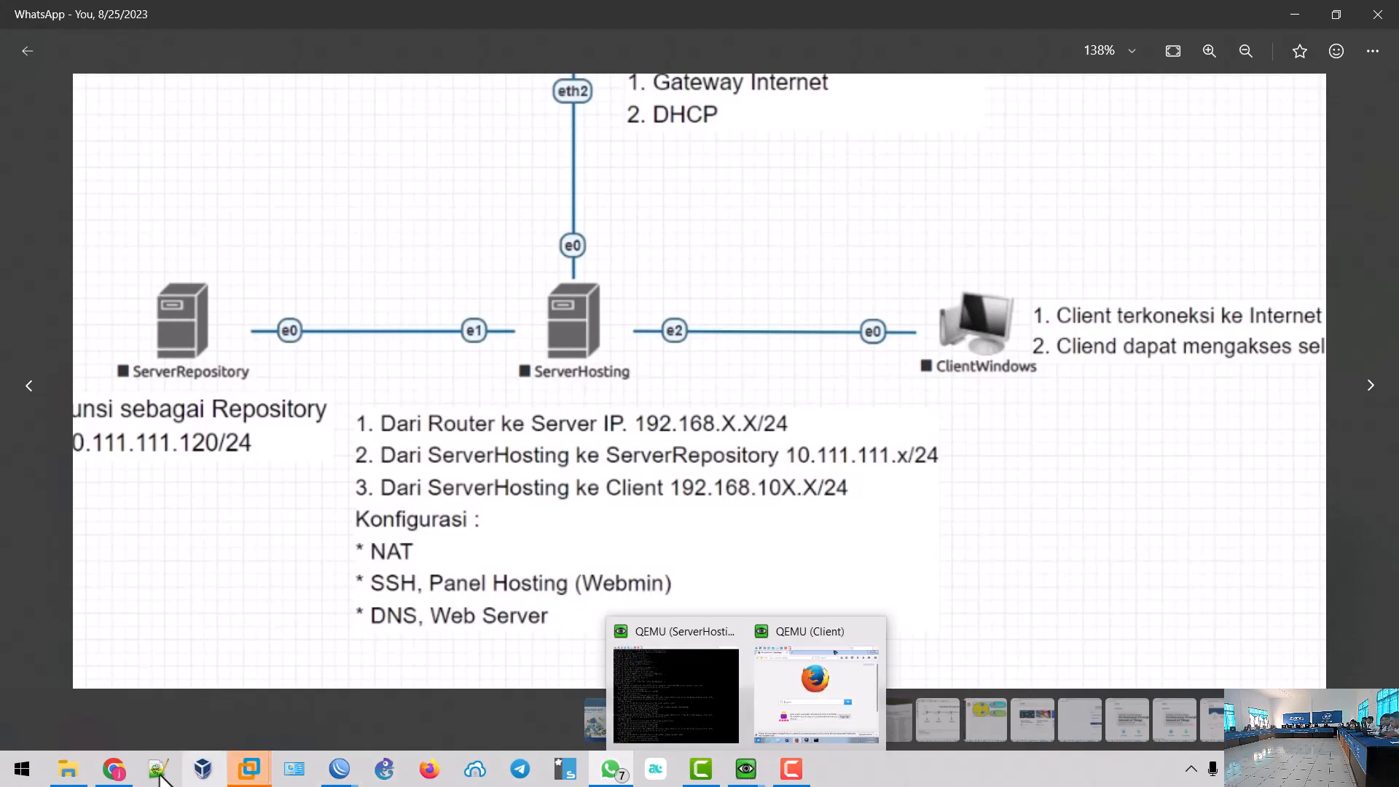
pyautogui.click(211, 659)
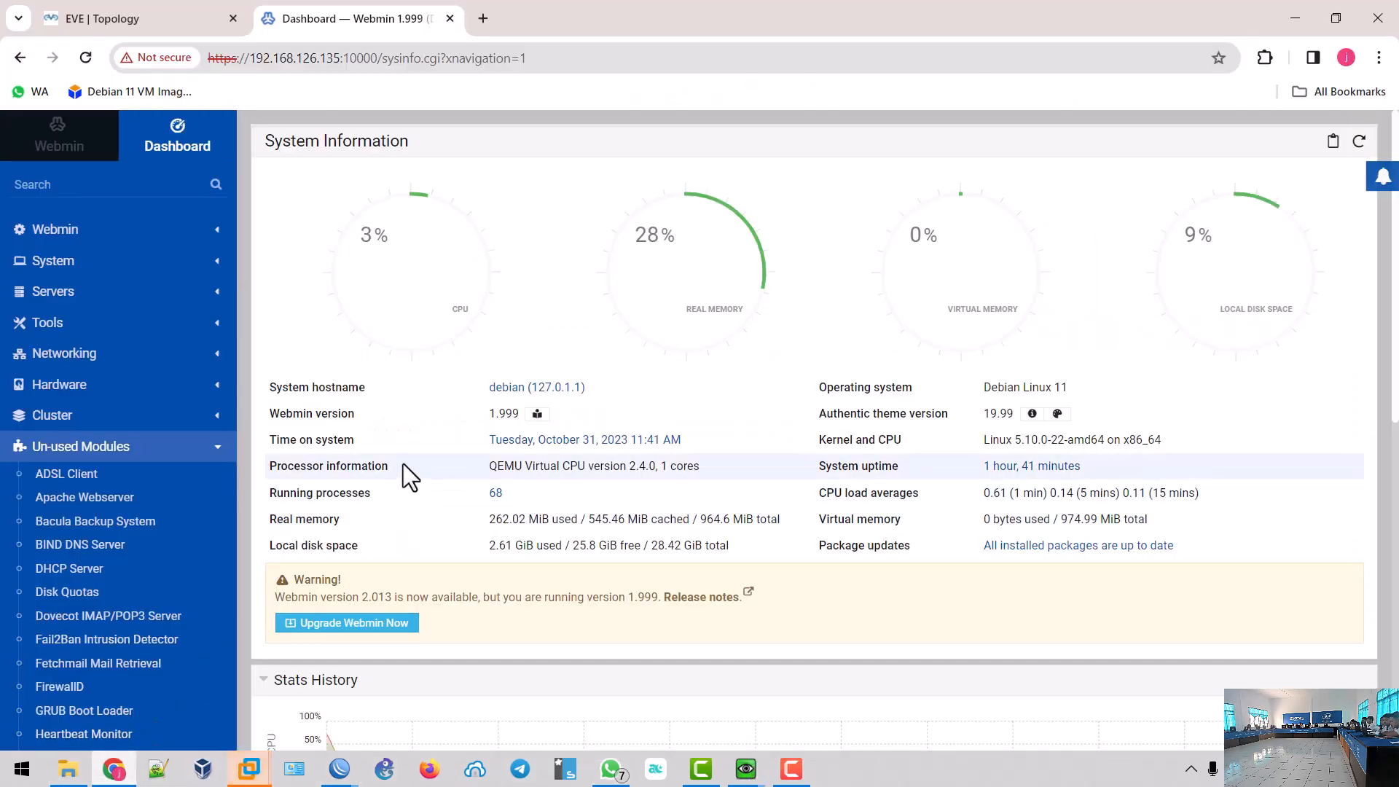
# - Open BIND DNS Server's Create master zone form, then bring up the ServerHosting QEMU console
pyautogui.click(99, 552)
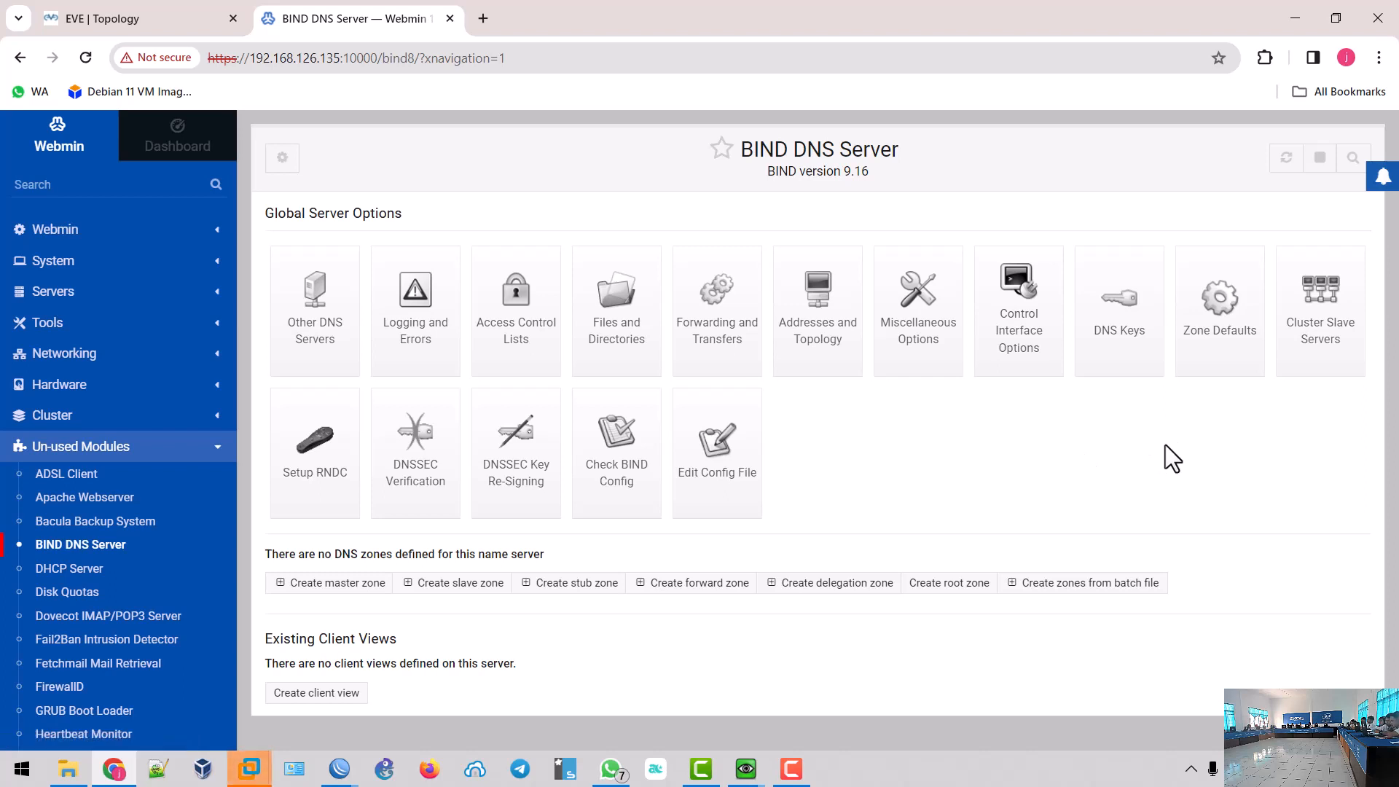
pyautogui.click(336, 591)
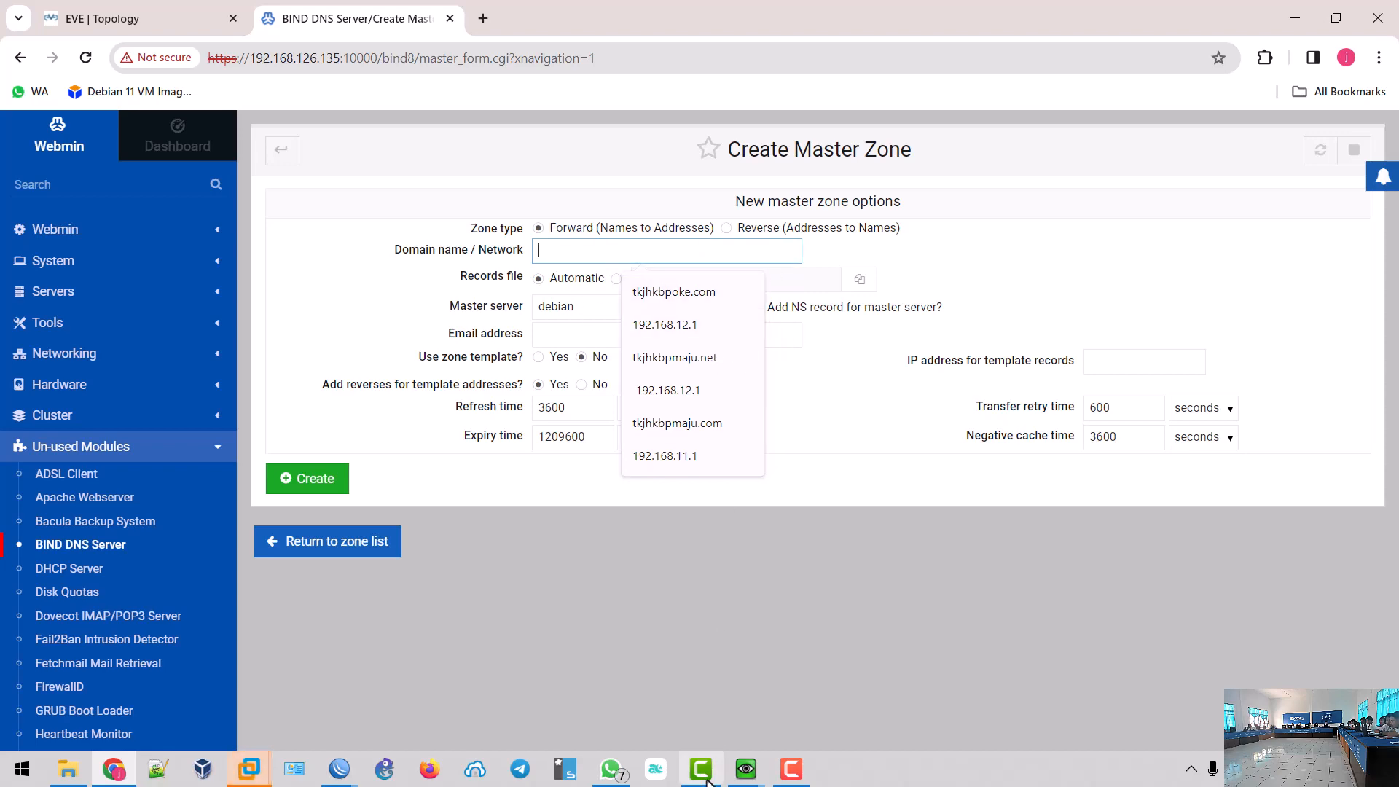
pyautogui.click(746, 770)
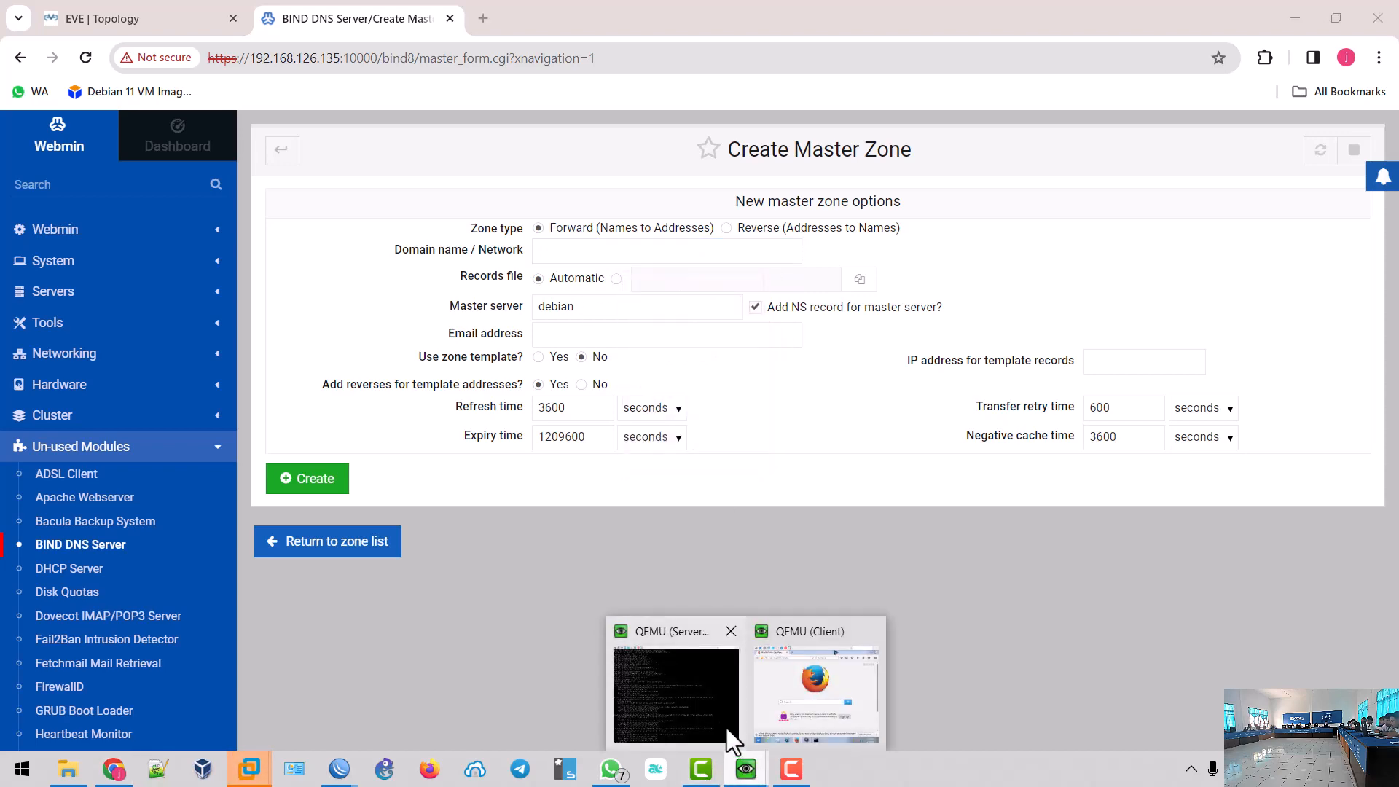
pyautogui.click(705, 702)
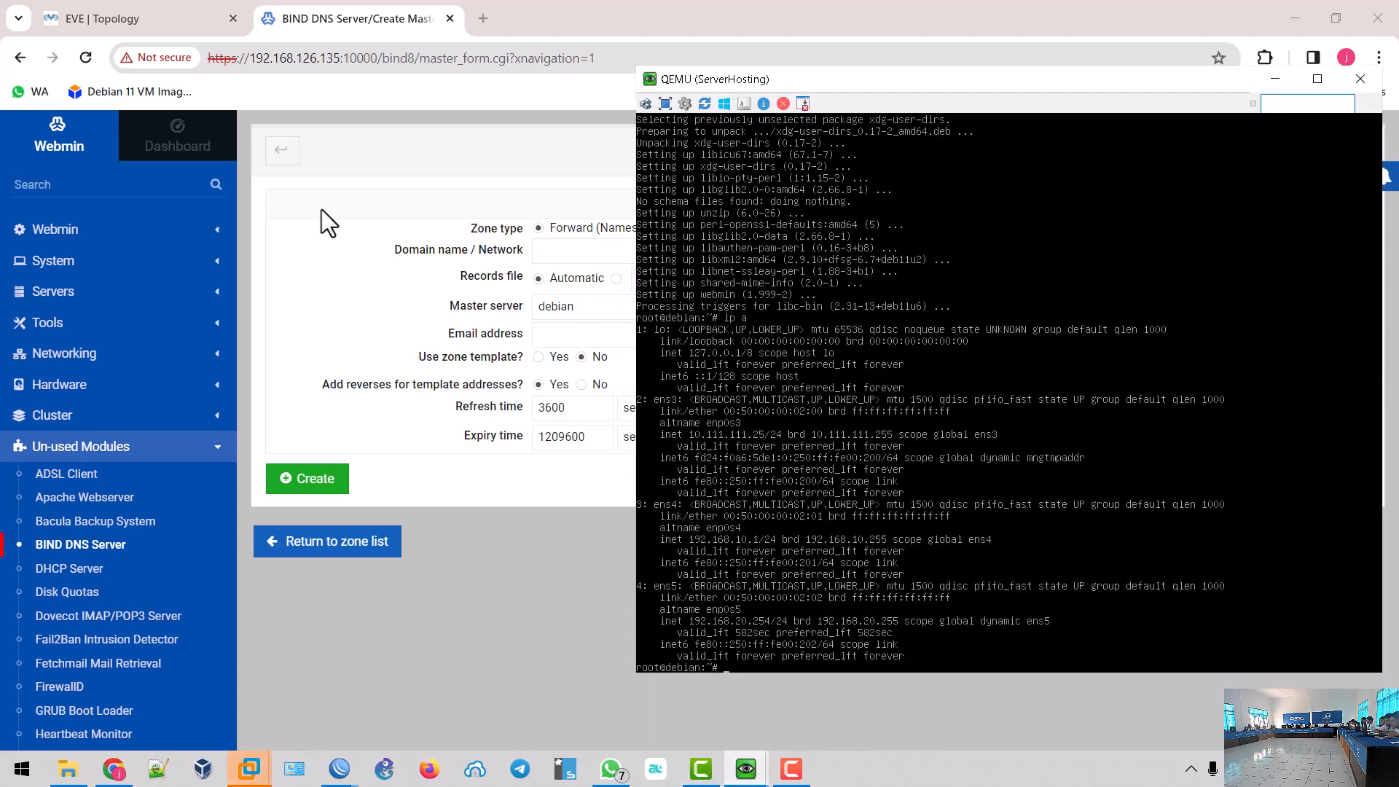
# - With ens4 at 192.168.10.1/24 and ens5 at 192.168.20.254/24 noted, go to the EVE Topology tab
pyautogui.click(166, 16)
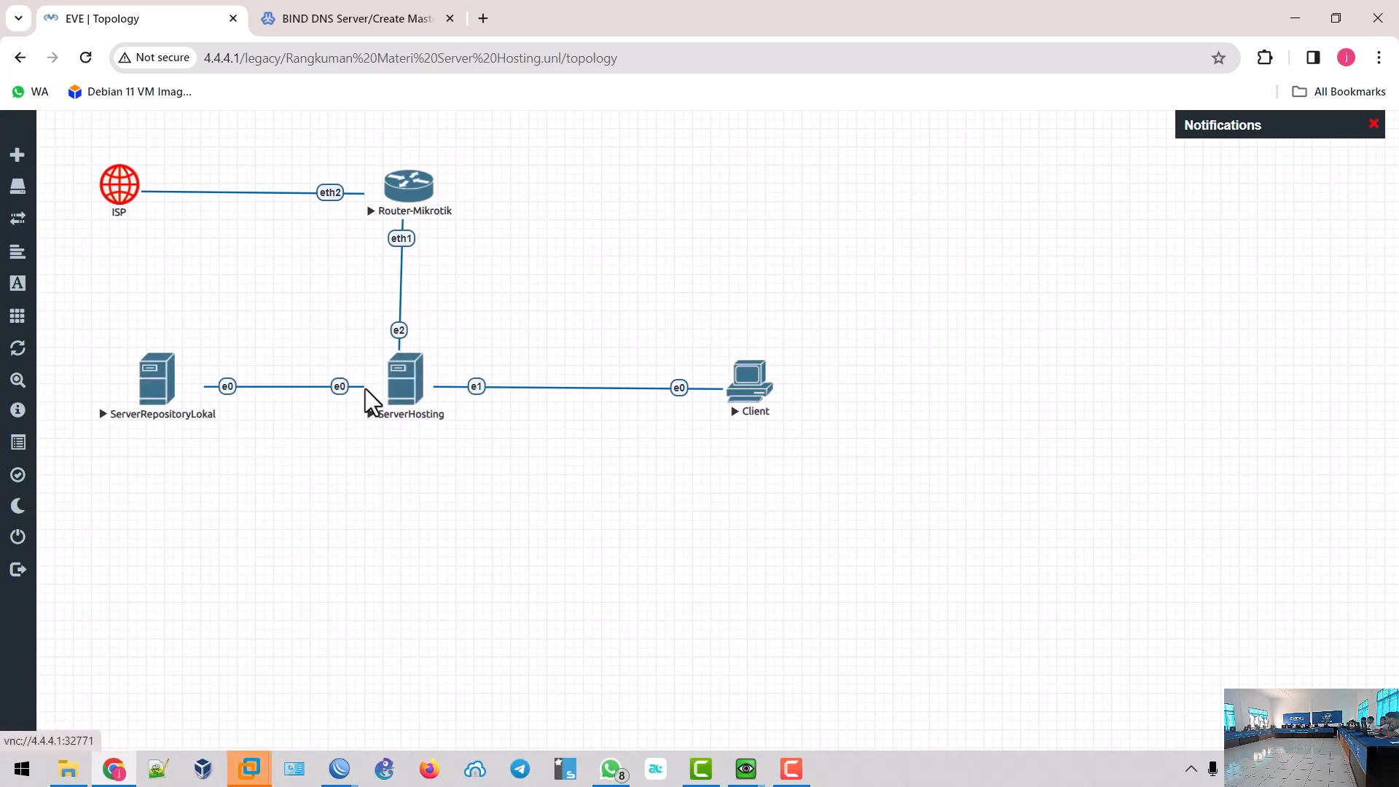
# - Look over the QEMU consoles and EVE topology, then pan the exam diagram to the ISP and Mikrotik section
pyautogui.click(735, 766)
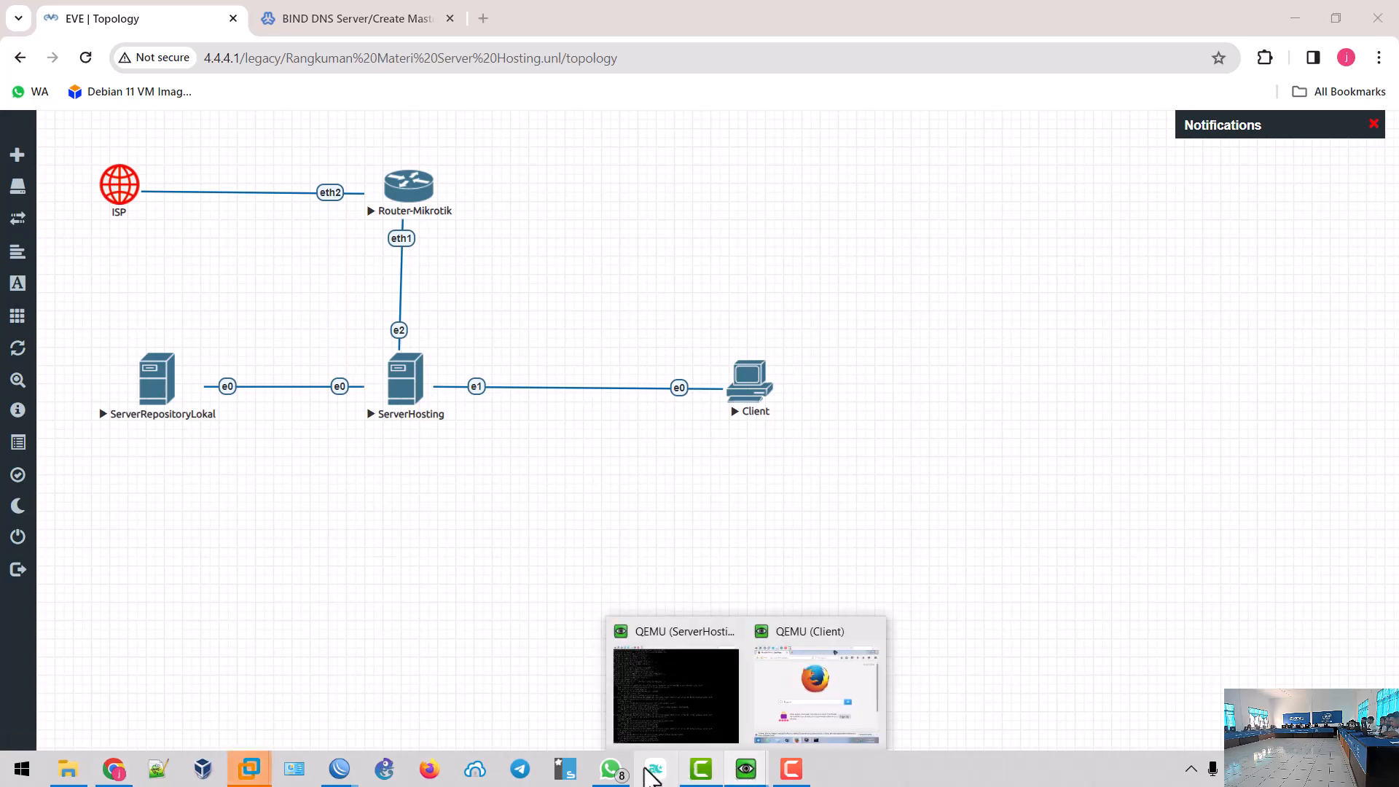
pyautogui.click(112, 768)
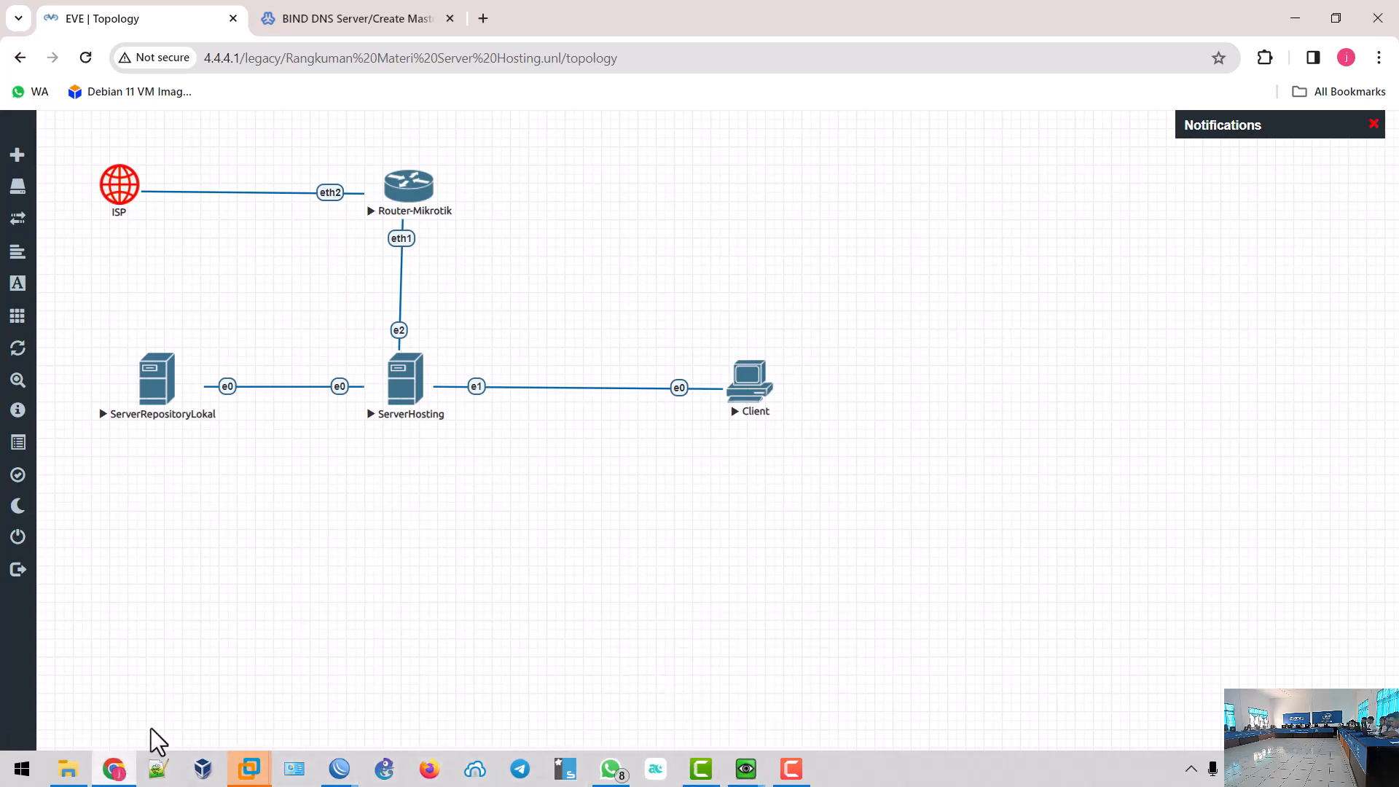
pyautogui.click(610, 769)
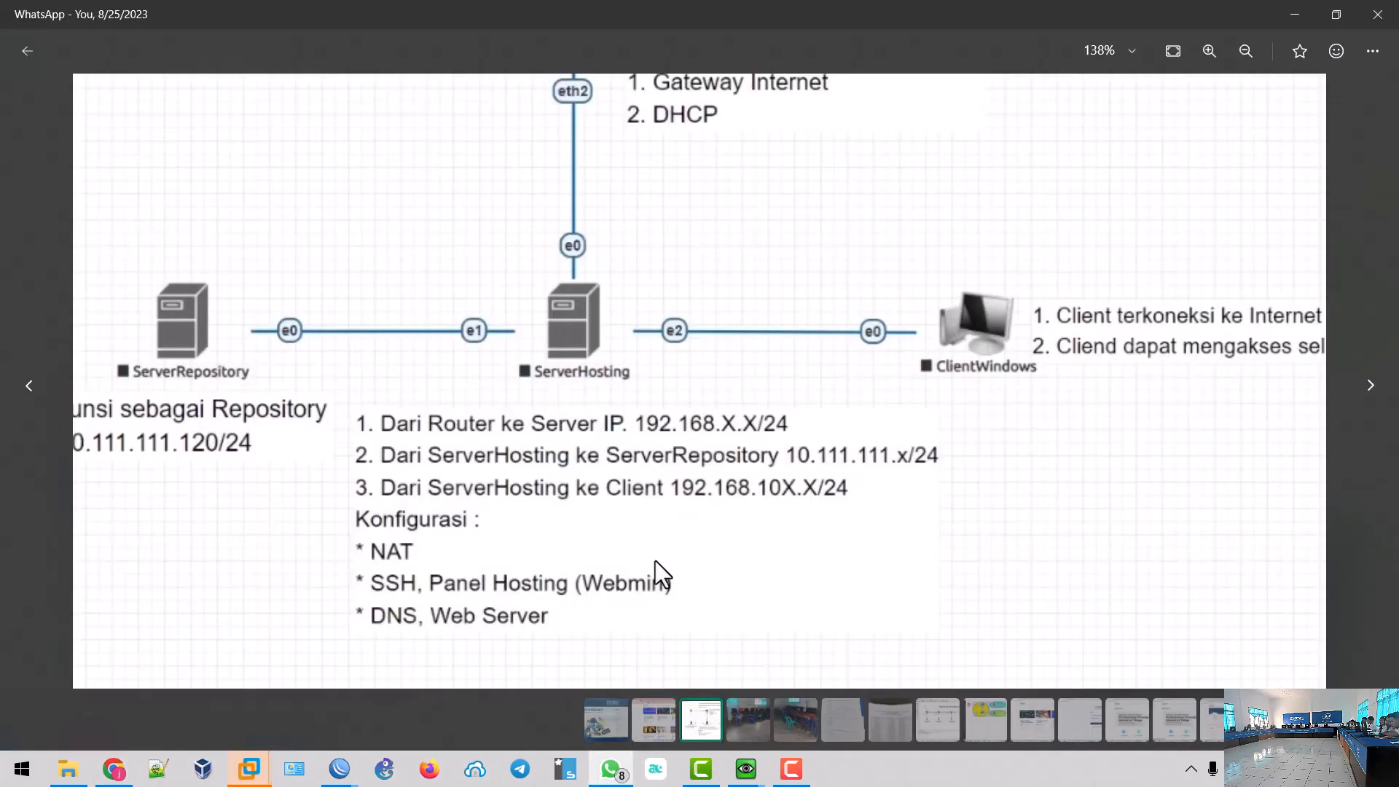
pyautogui.moveTo(706, 274); pyautogui.dragTo(743, 418)
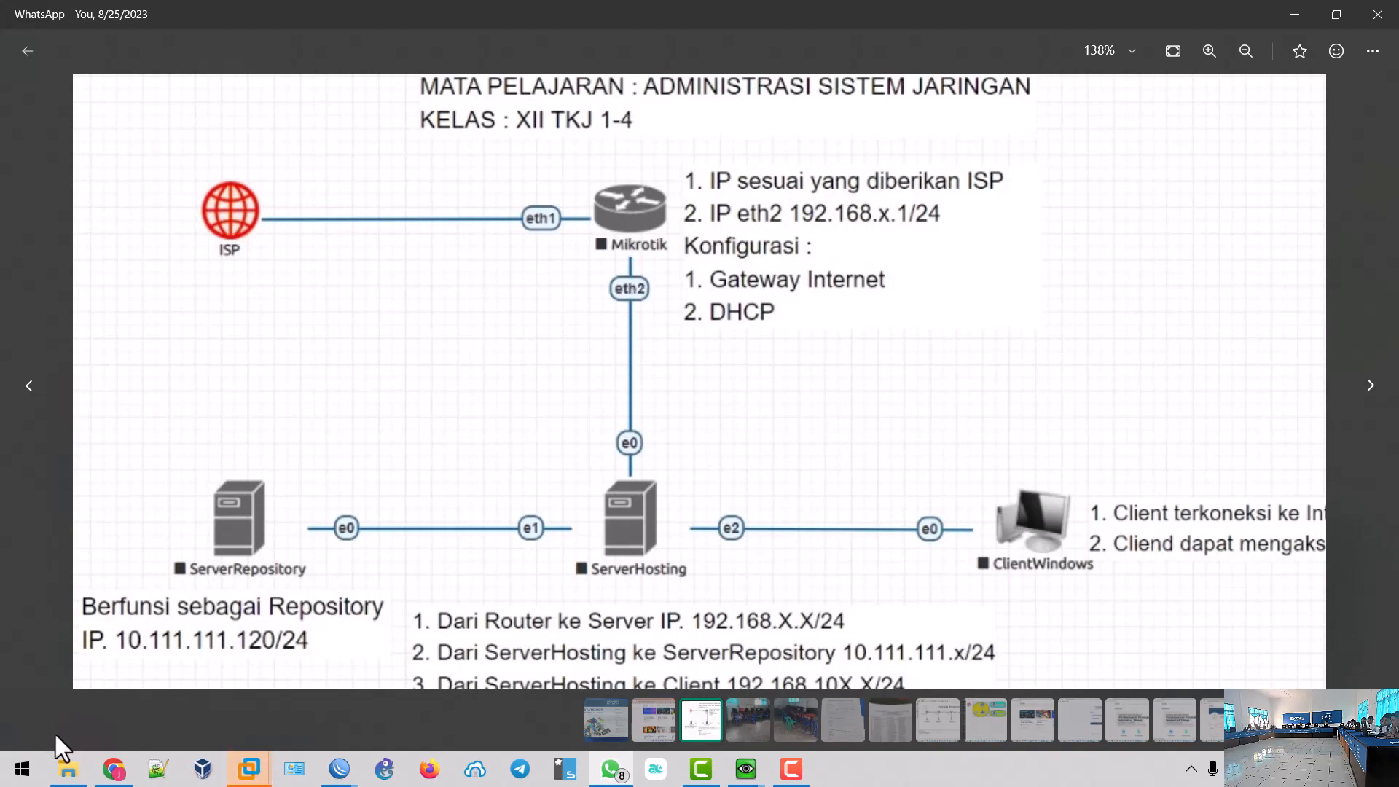
# - Enlarge the EVE lab topology to 125% and compare it again with the exam diagram
pyautogui.click(114, 769)
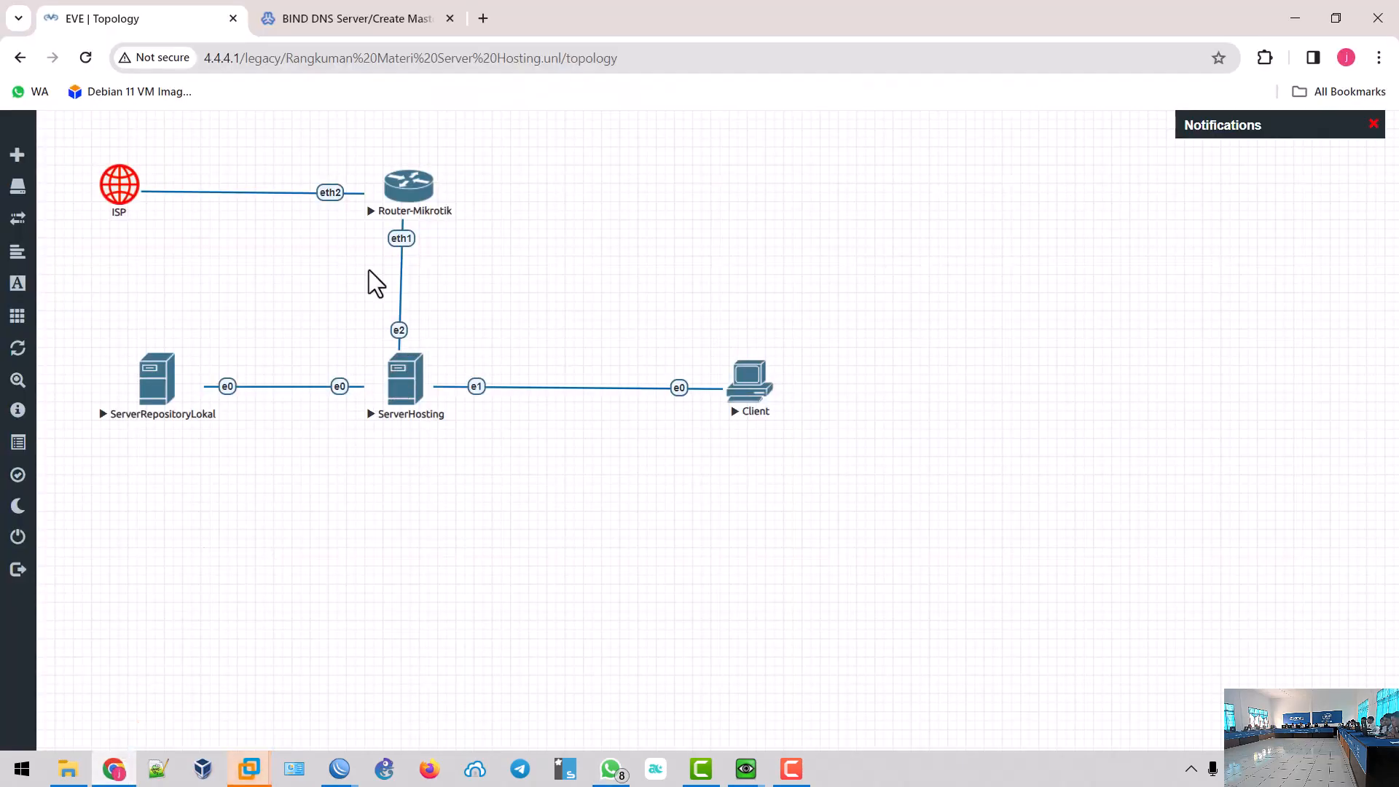
pyautogui.hotkey('ctrl', '+')
pyautogui.hotkey('ctrl', '+')
pyautogui.hotkey('ctrl', '+')
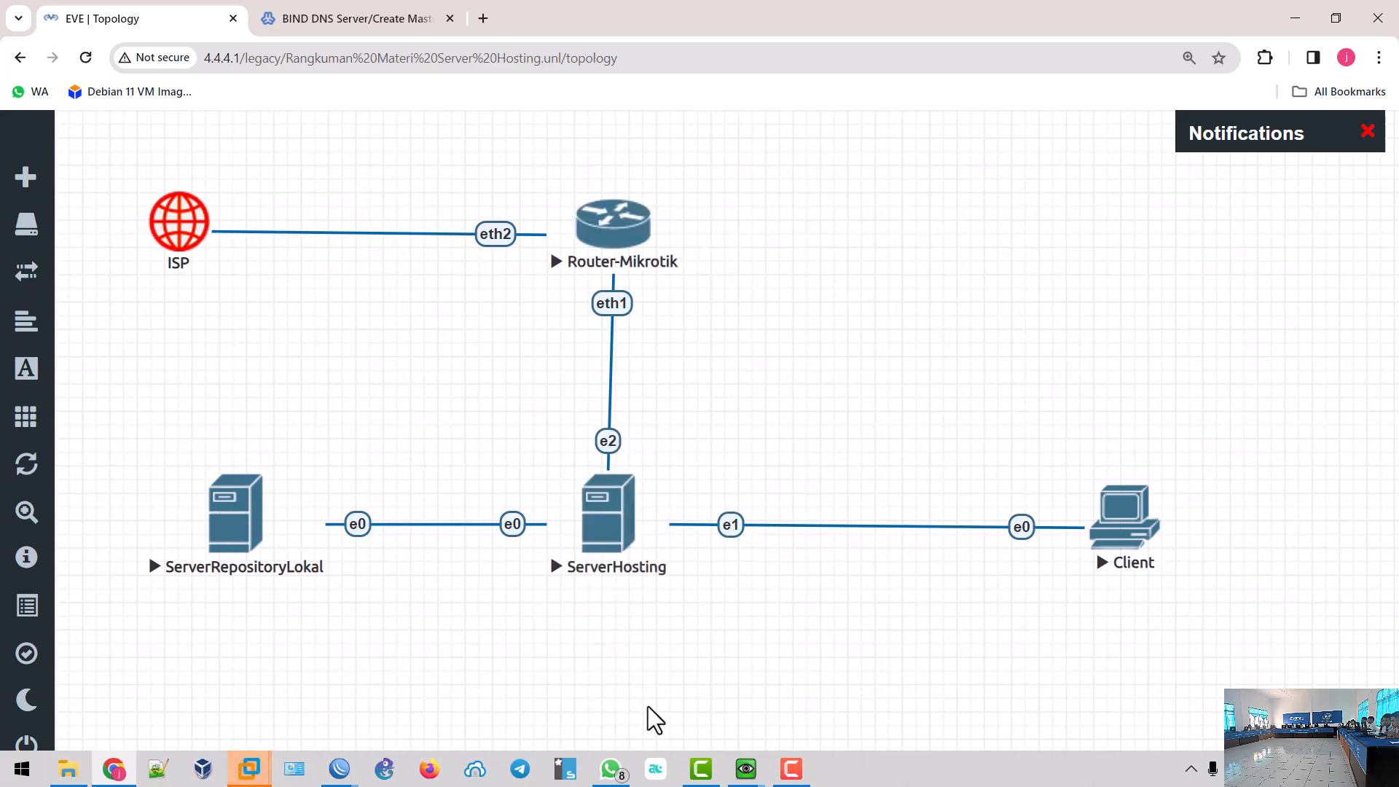
pyautogui.click(611, 768)
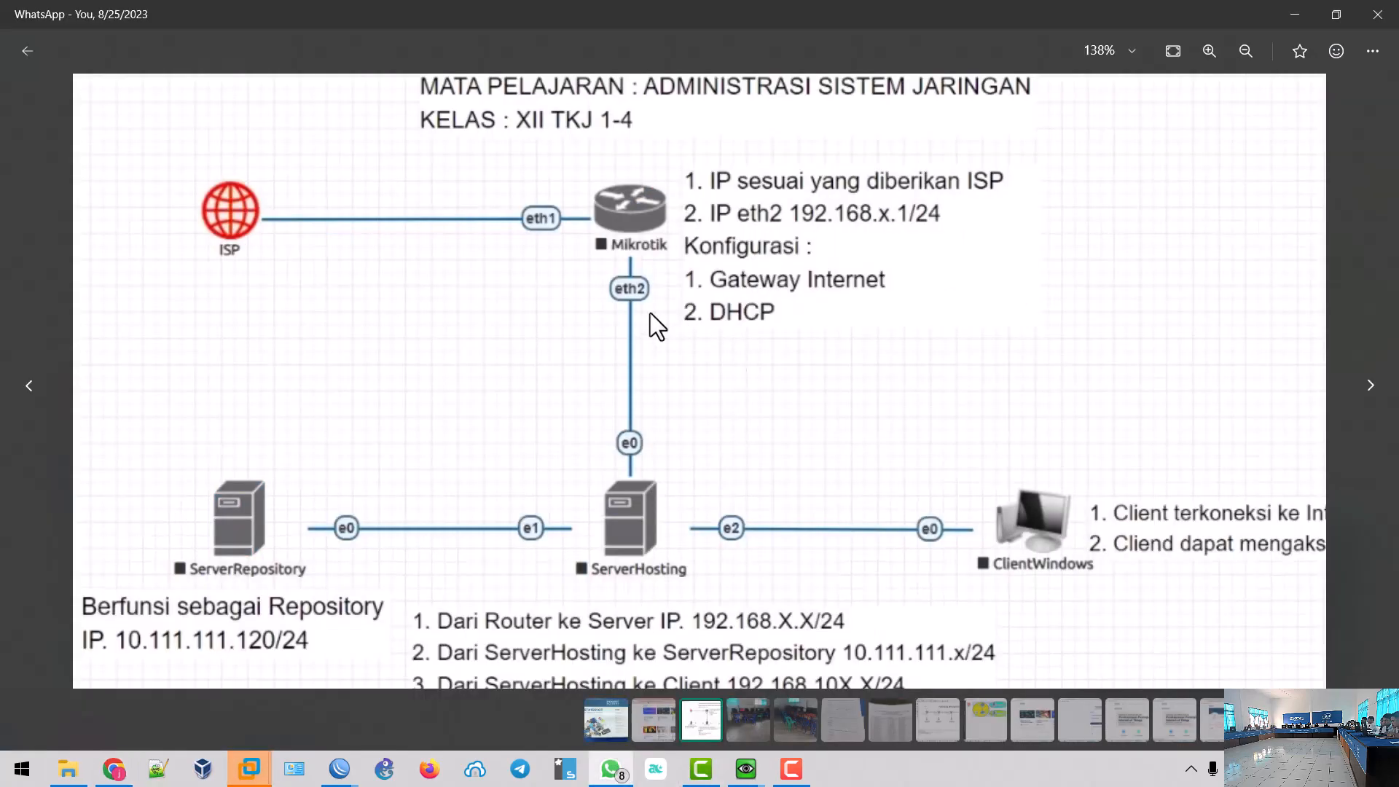
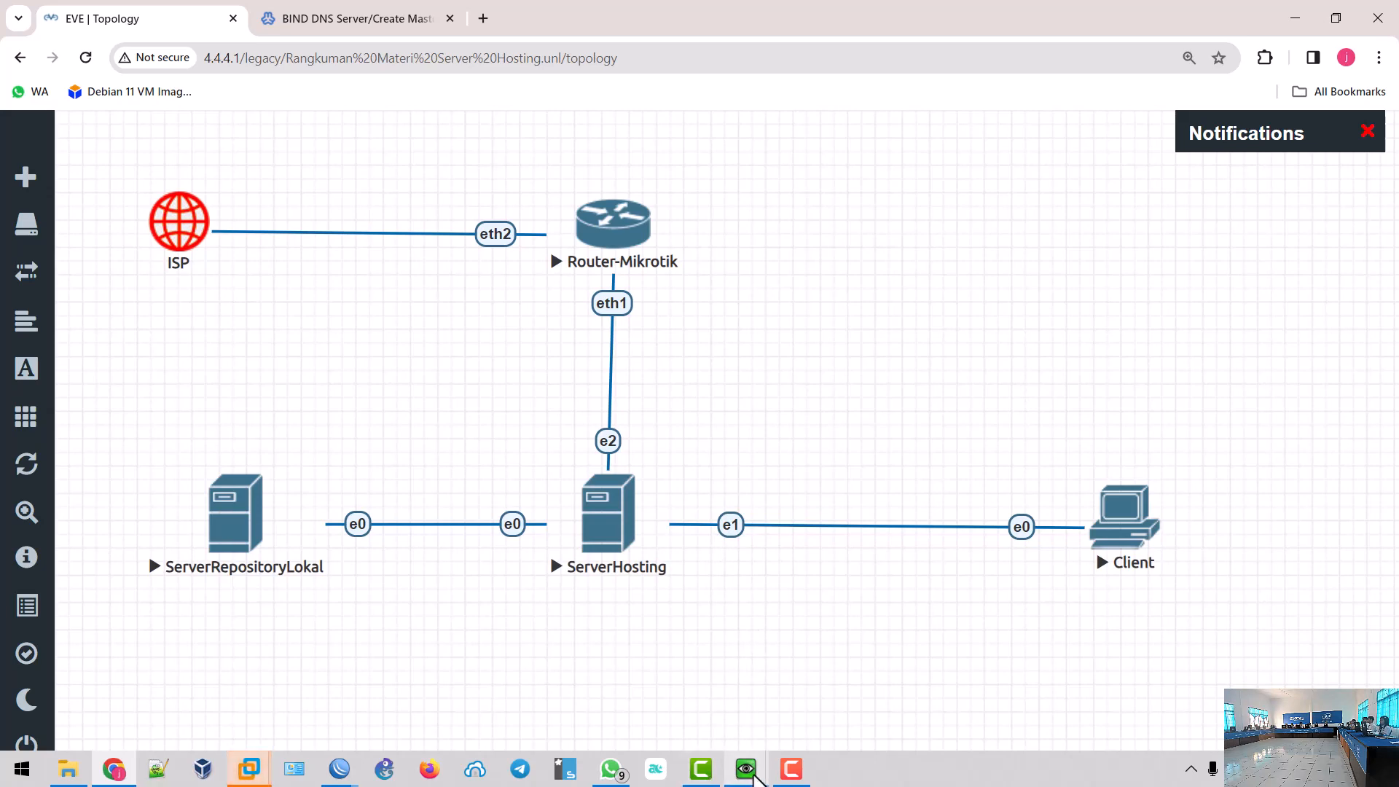
# - Read the ServerHosting console's ip a addresses, then go back to the BIND DNS Create Master Zone page
pyautogui.moveTo(746, 768)
pyautogui.click(707, 710)
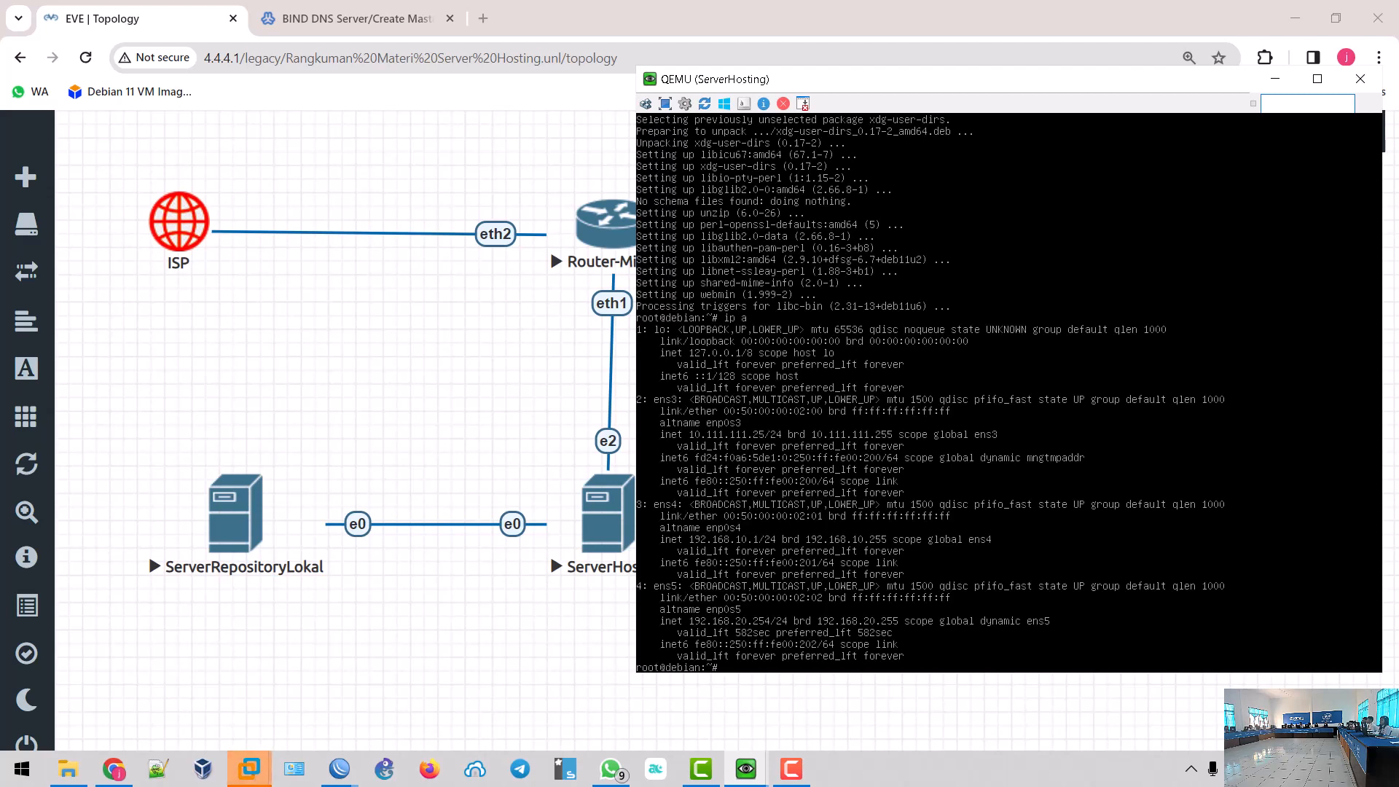
pyautogui.click(787, 770)
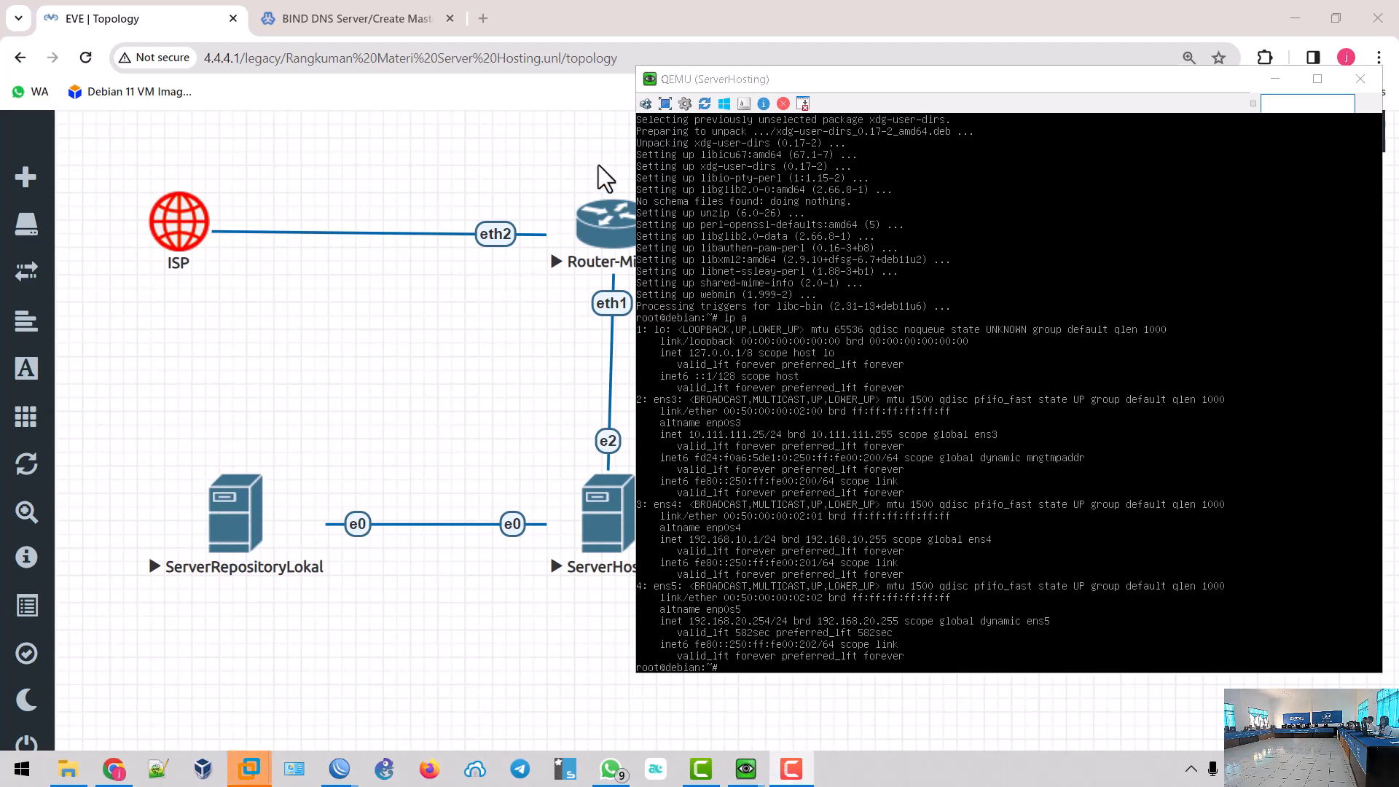
pyautogui.click(352, 22)
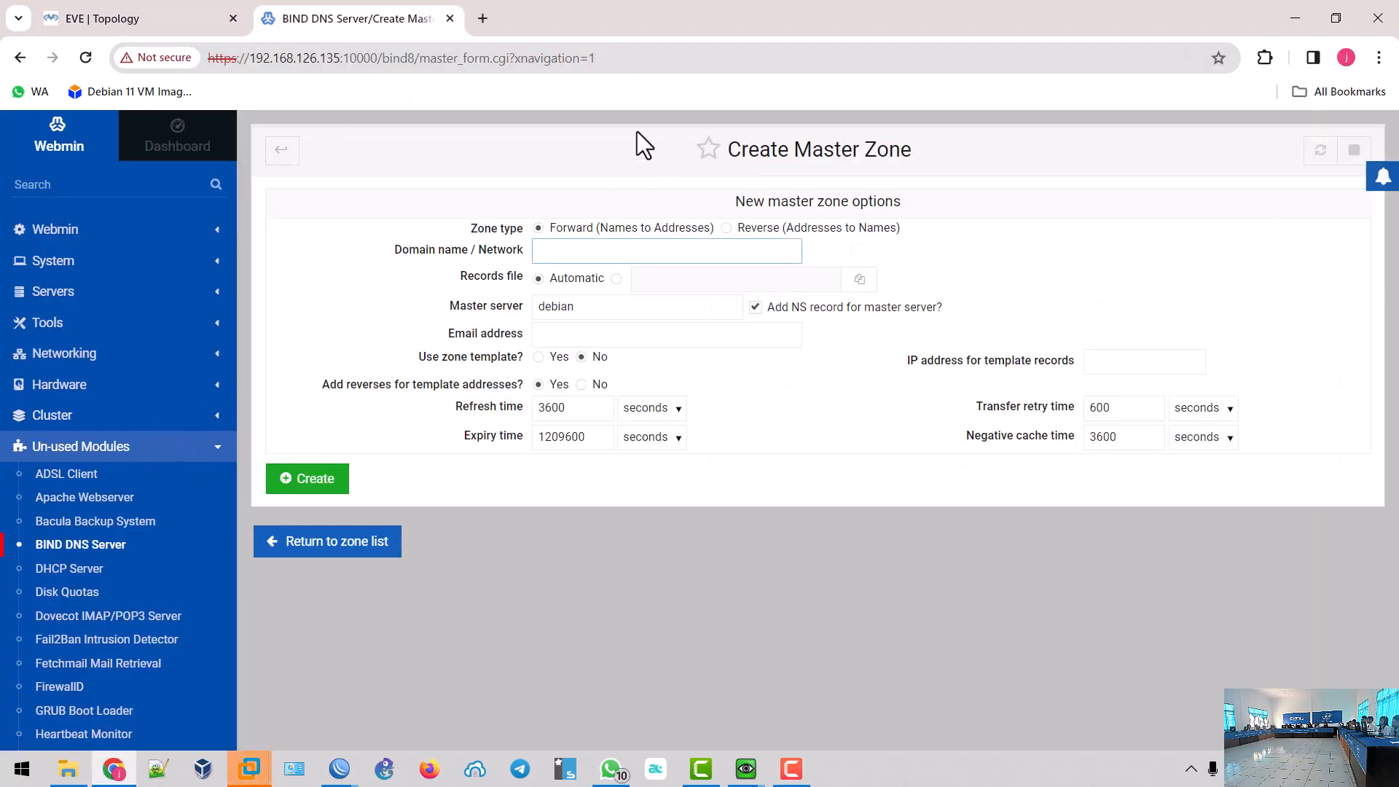
# - Leave the Domain name field empty, glance at the topology image, then open a blank new tab
pyautogui.click(595, 253)
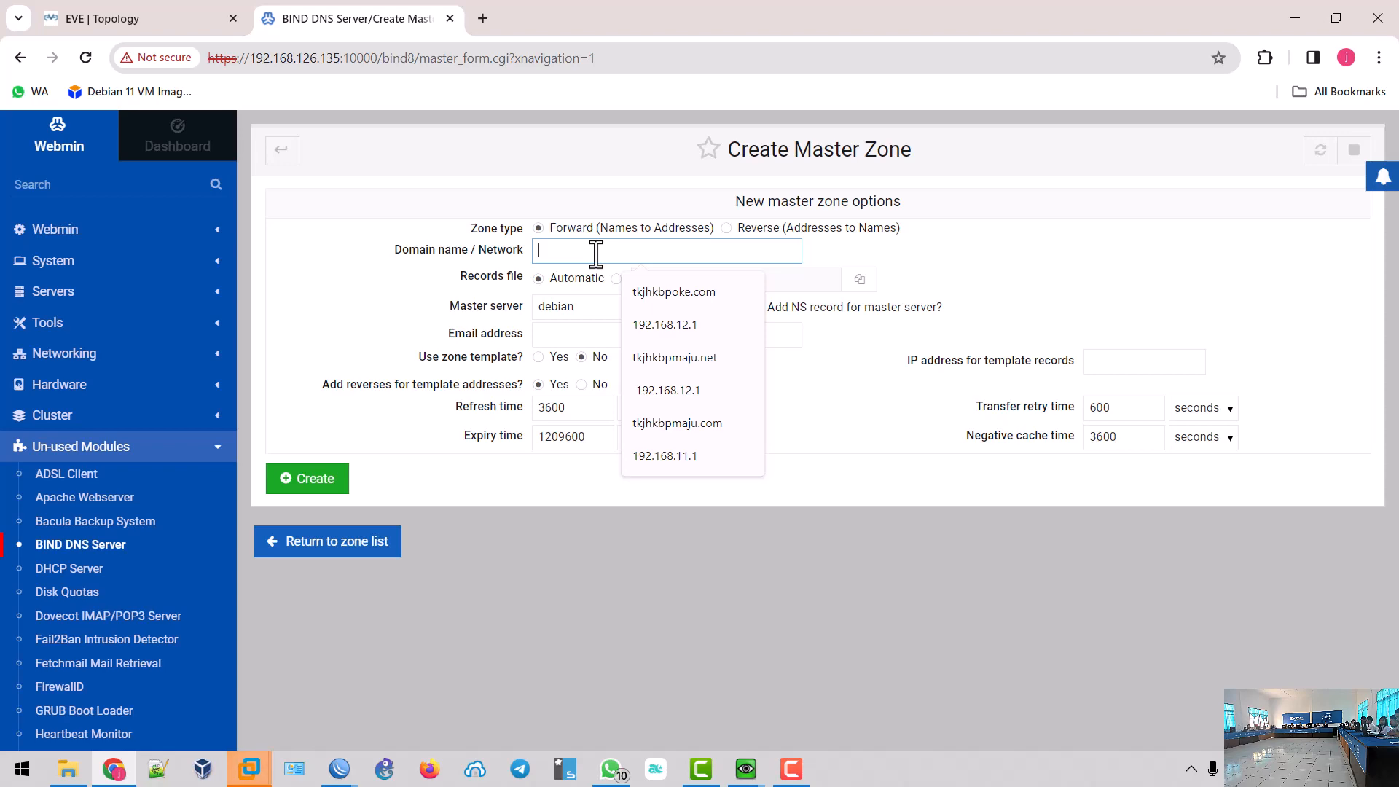
pyautogui.click(113, 770)
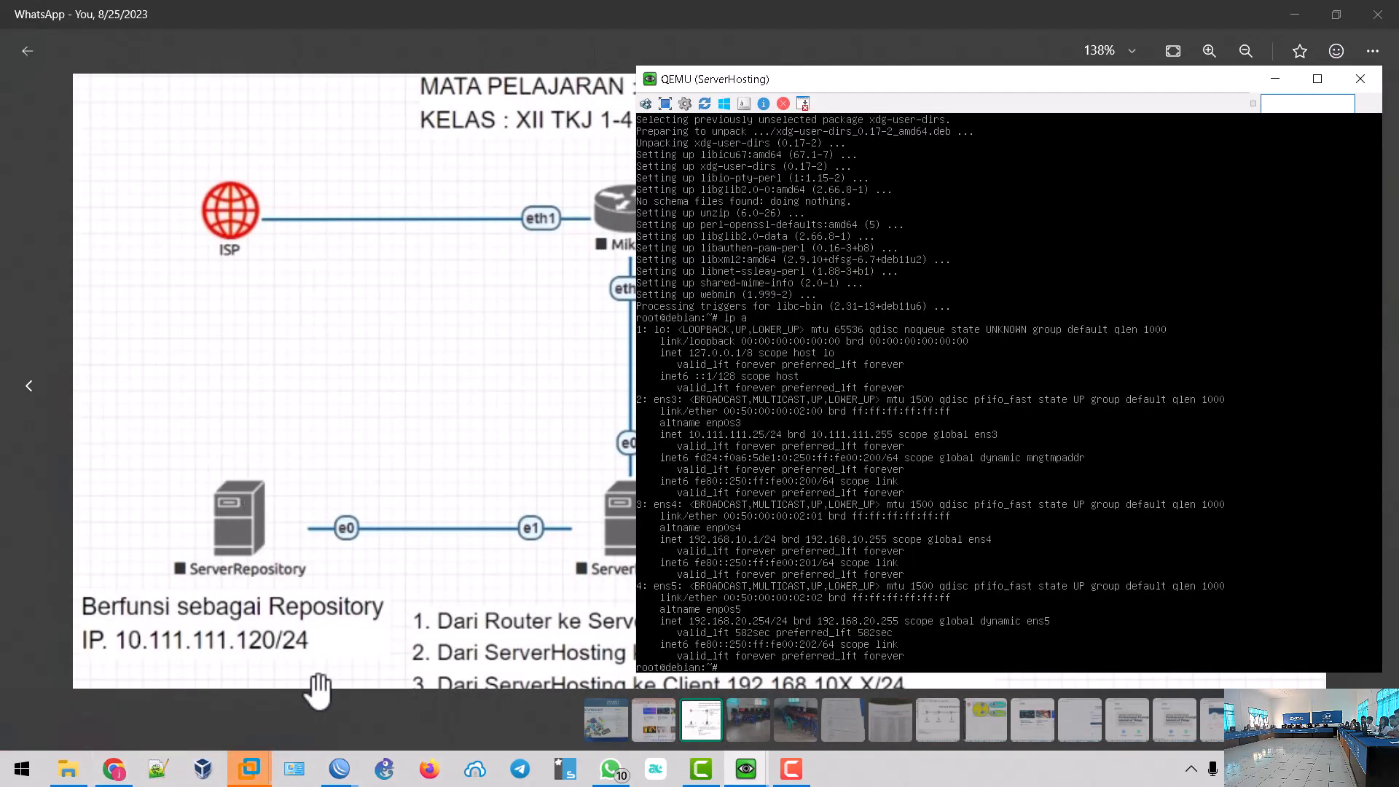
pyautogui.click(113, 769)
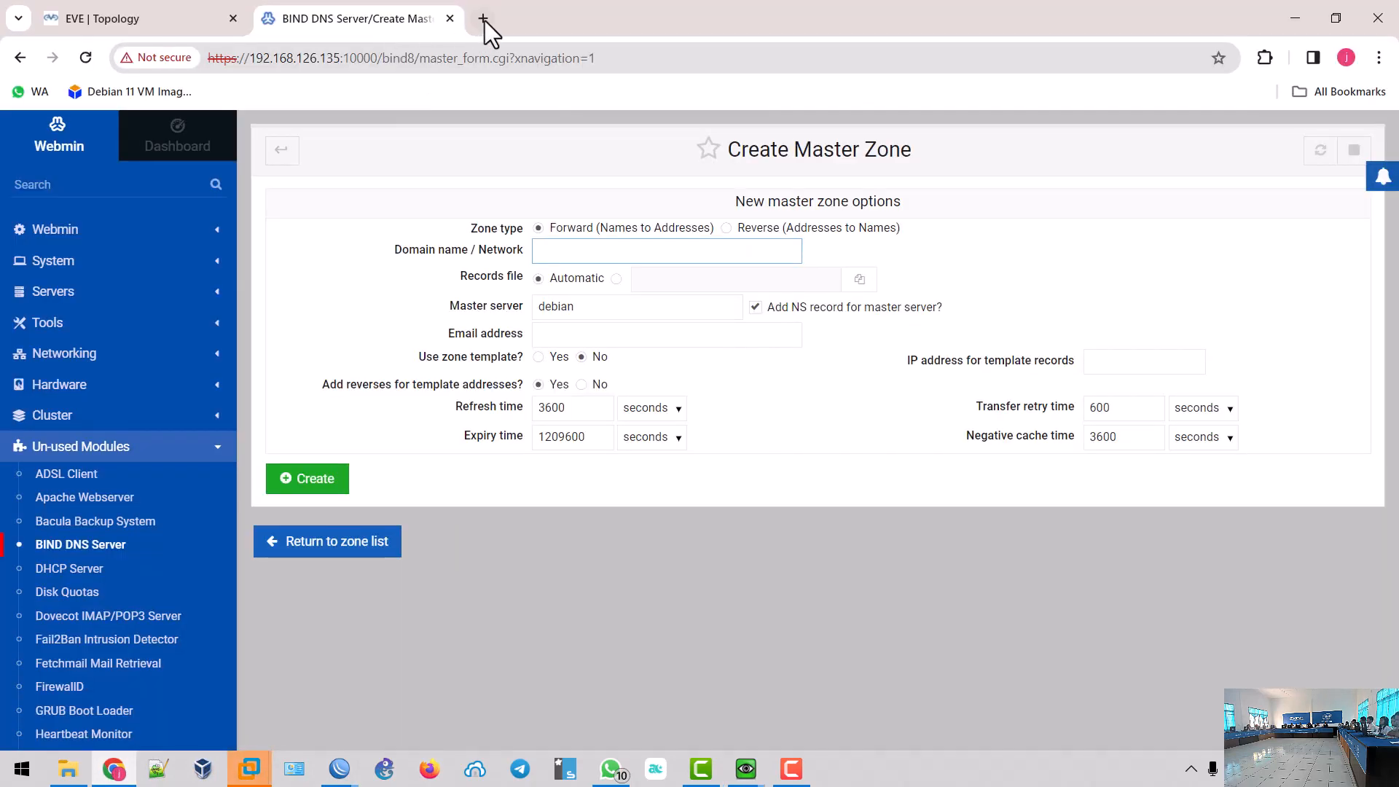
pyautogui.click(484, 19)
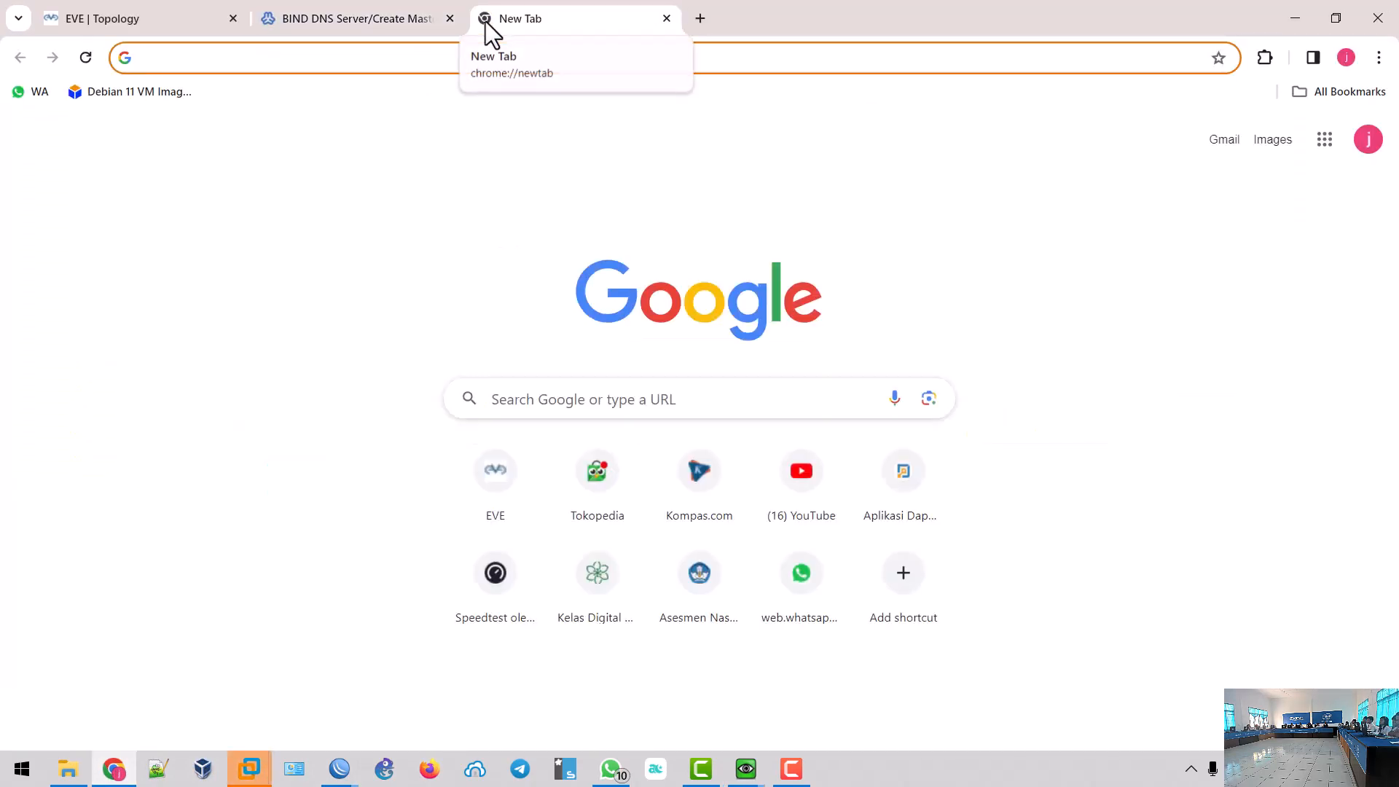
# - Load citra.net in the new tab, then close the redirect page to return to Webmin
pyautogui.write('citra.')
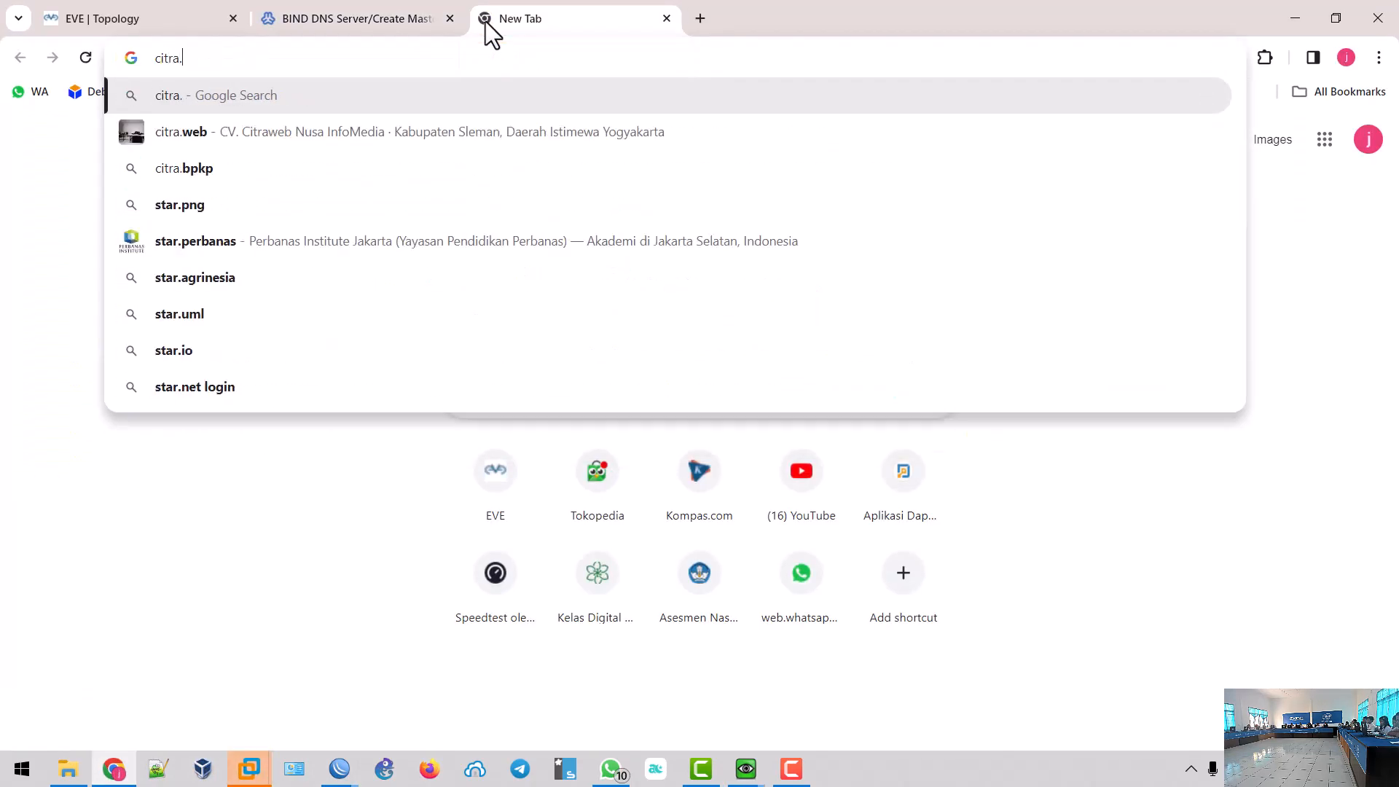
pyautogui.write('net')
pyautogui.press('Return')
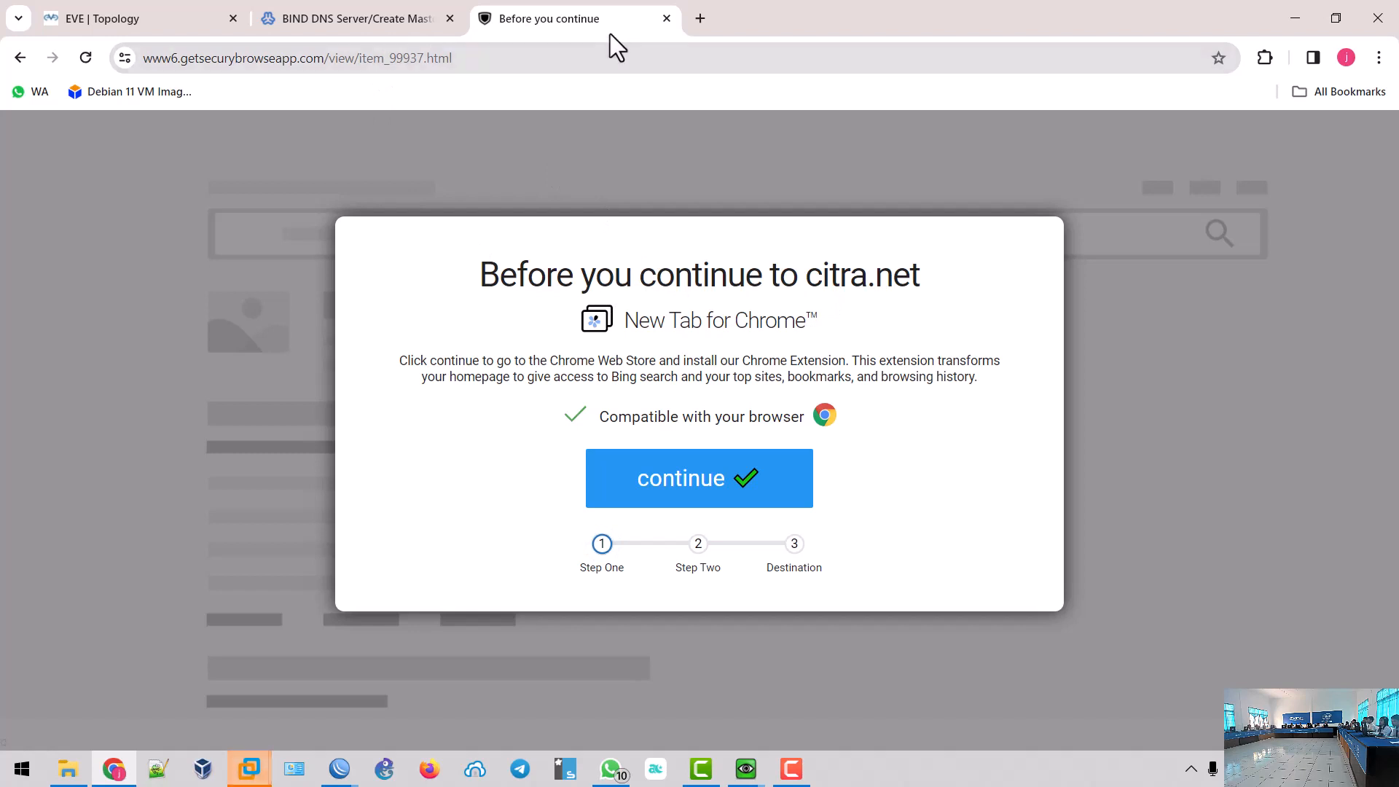
pyautogui.click(666, 18)
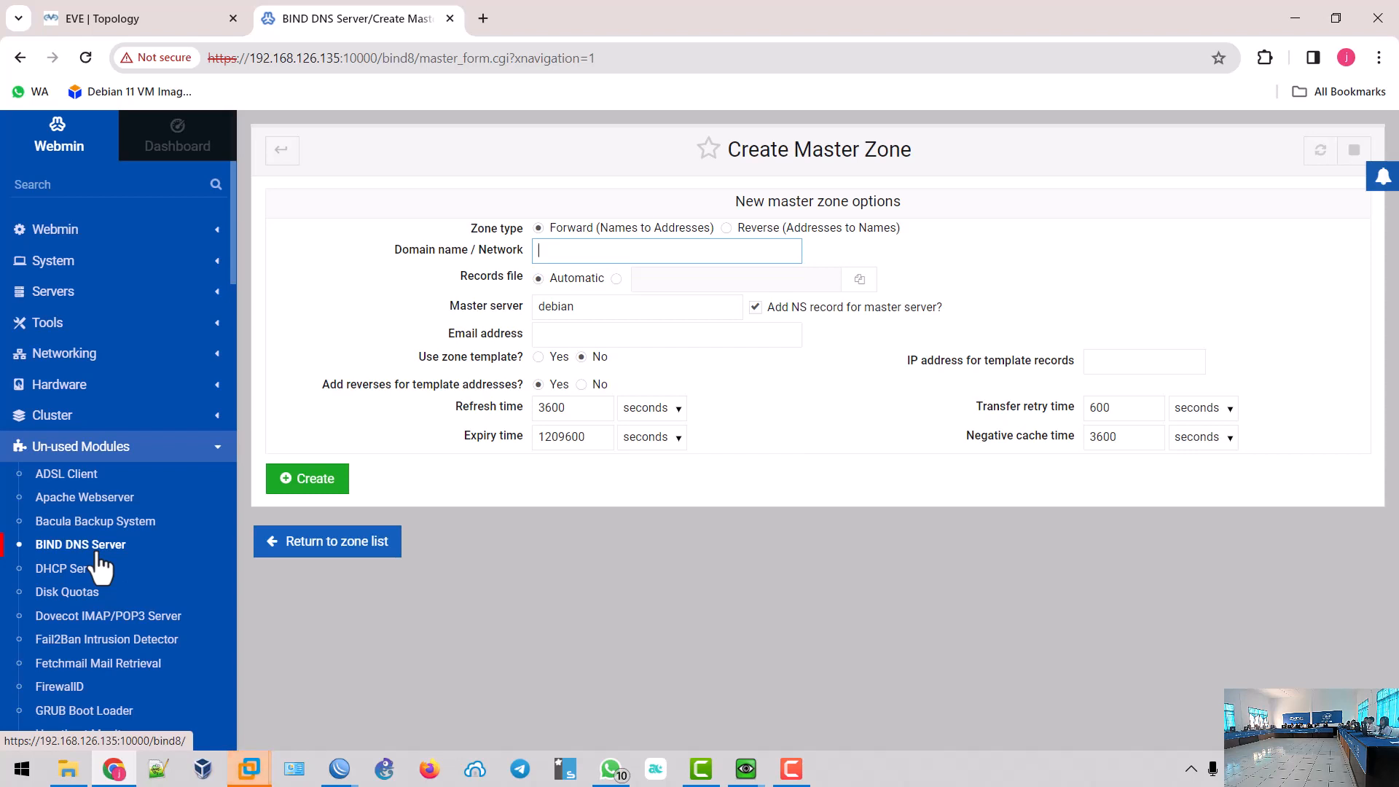
# - Create the forward master zone rangkuman.lokal with the administrator e-mail address filled in
pyautogui.click(602, 253)
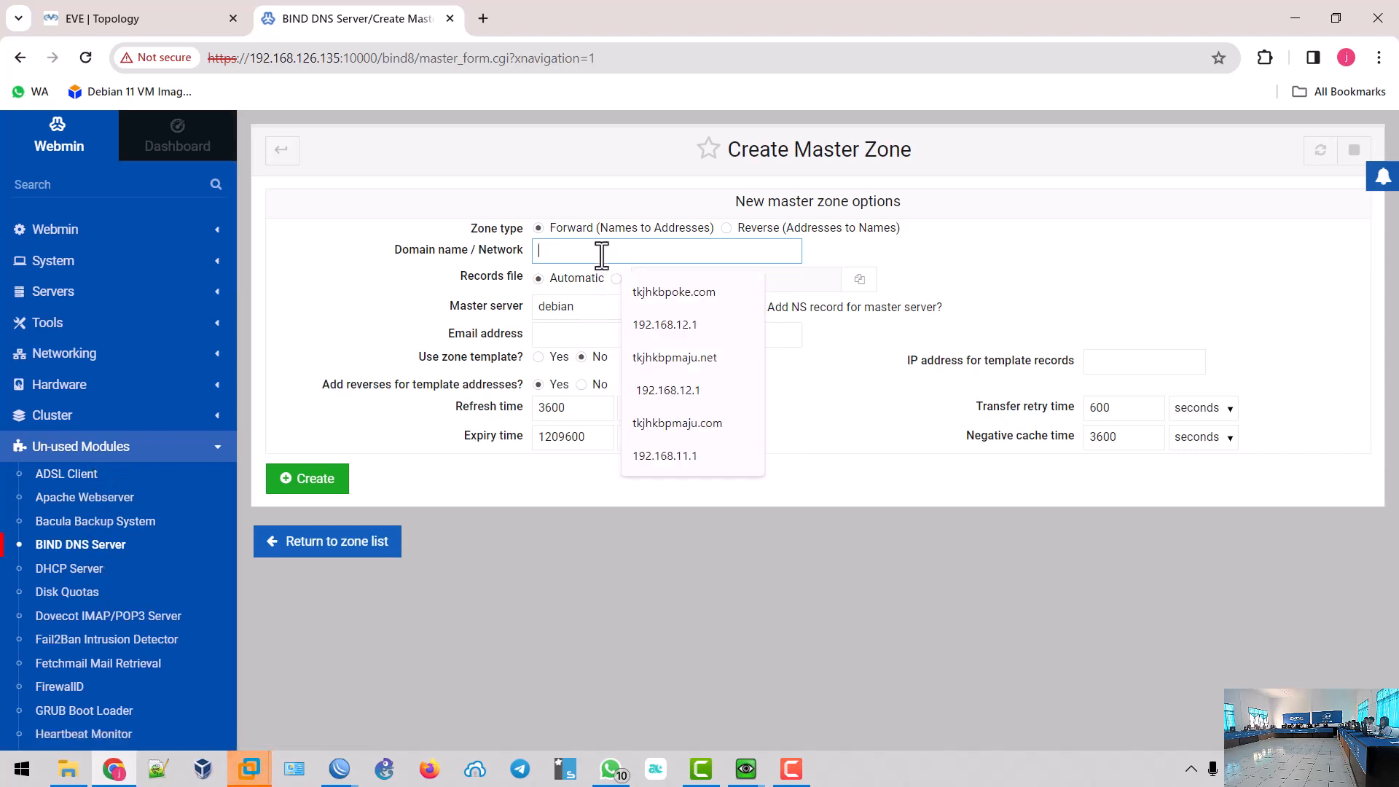
pyautogui.write('rangkuman')
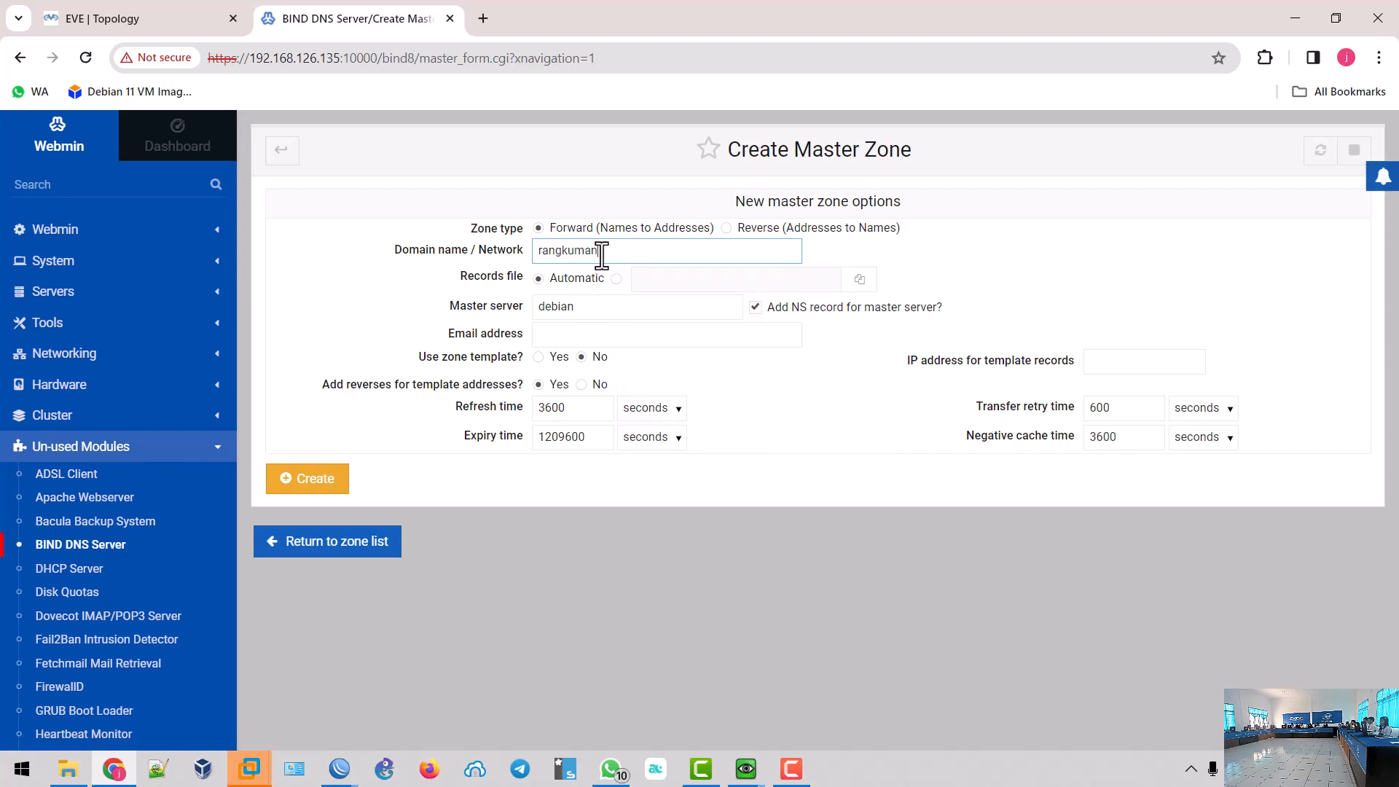
pyautogui.write('.lokal')
pyautogui.click(602, 336)
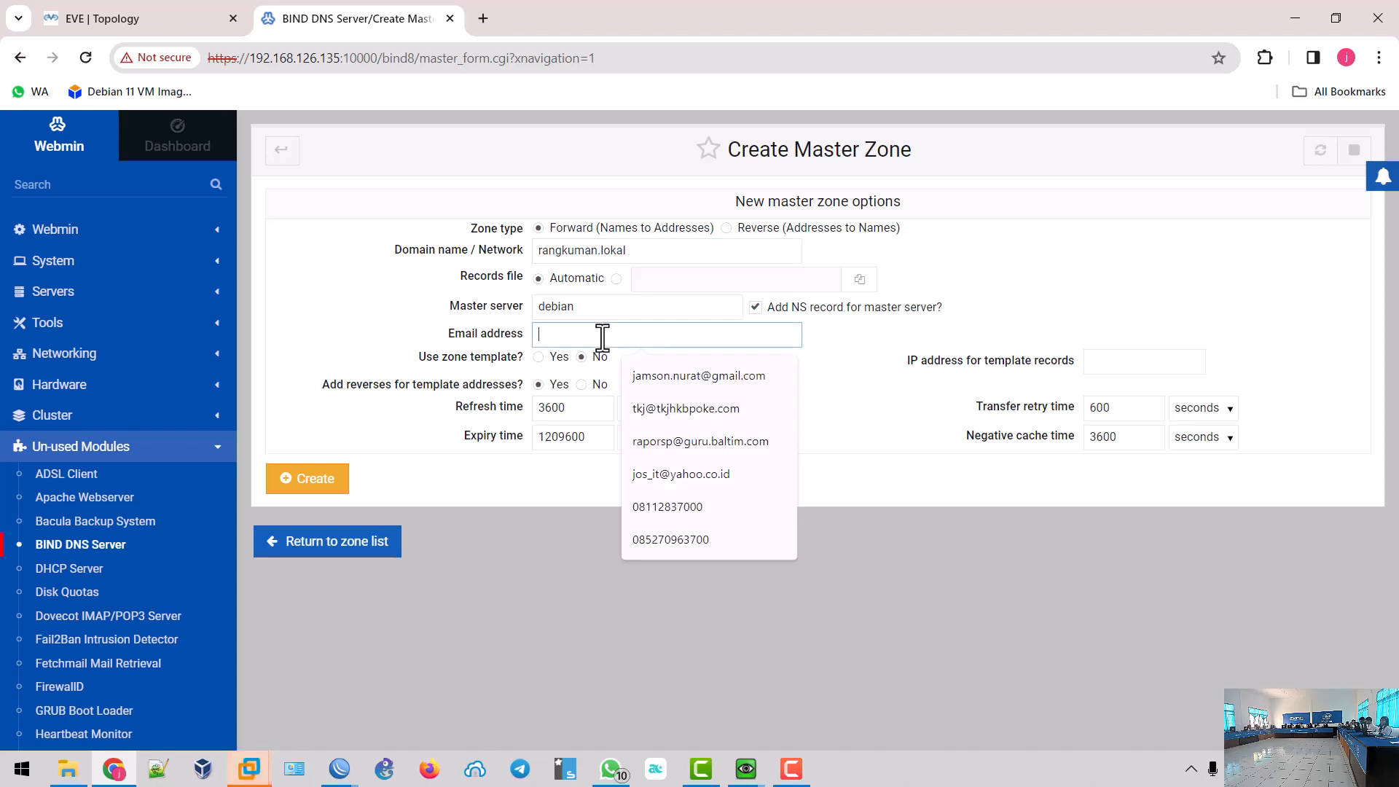
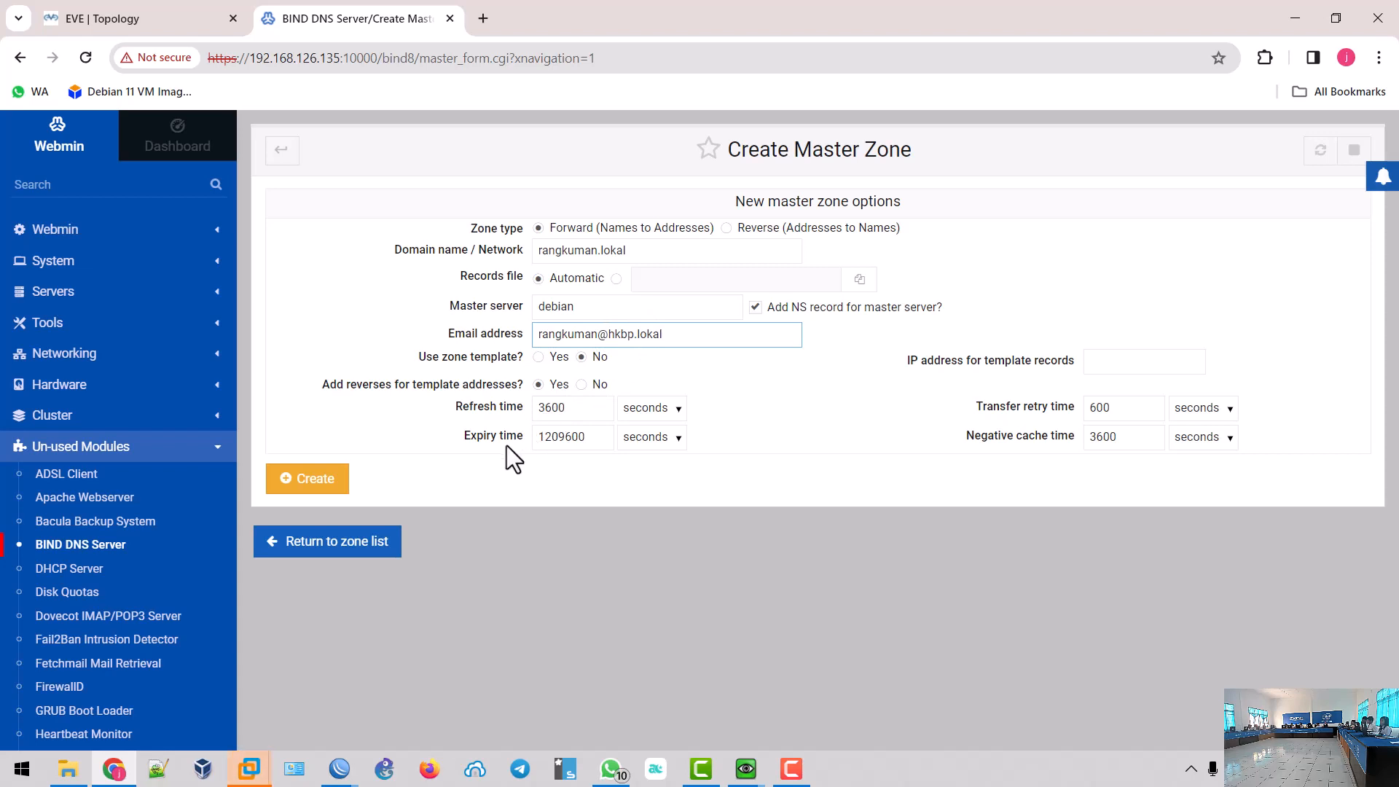
pyautogui.click(318, 483)
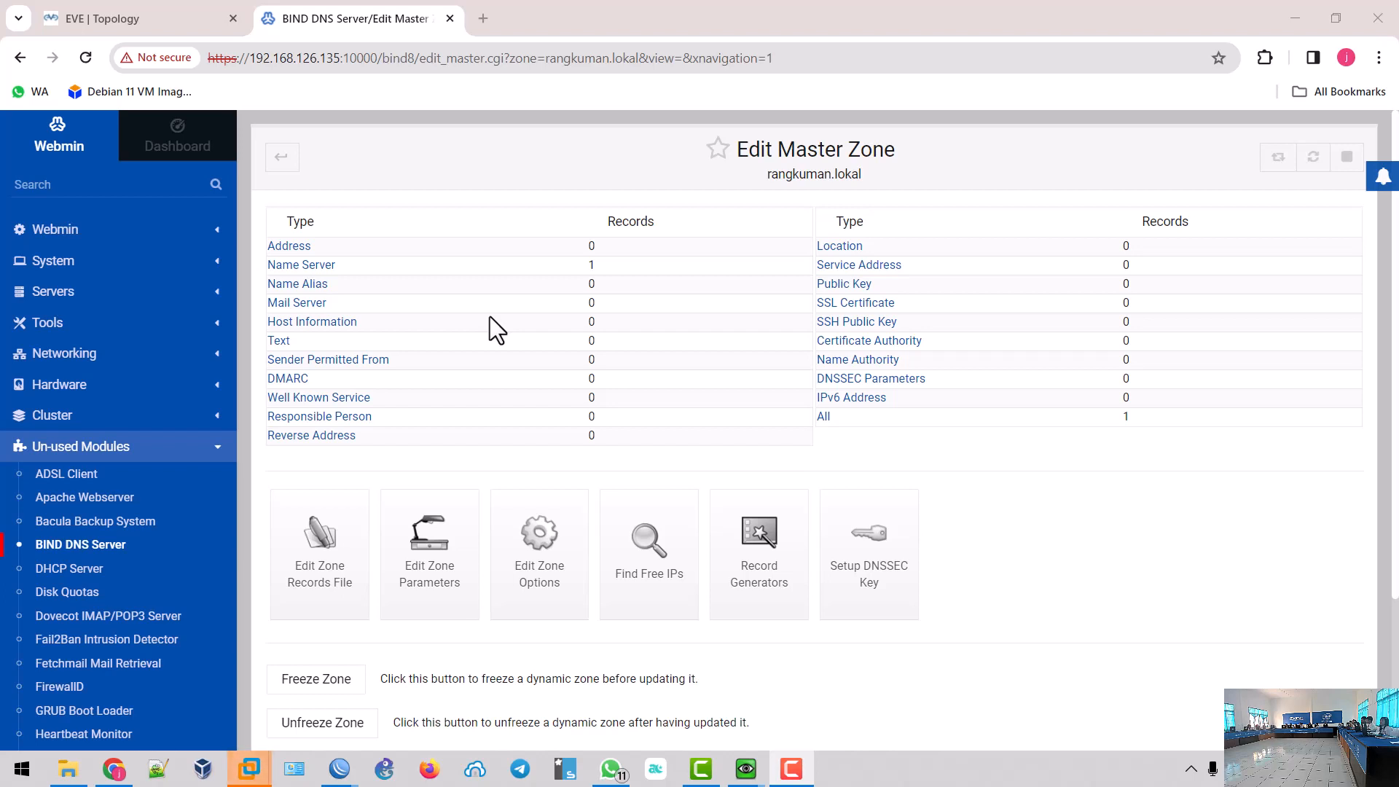
pyautogui.scroll(-3, 478, 370)
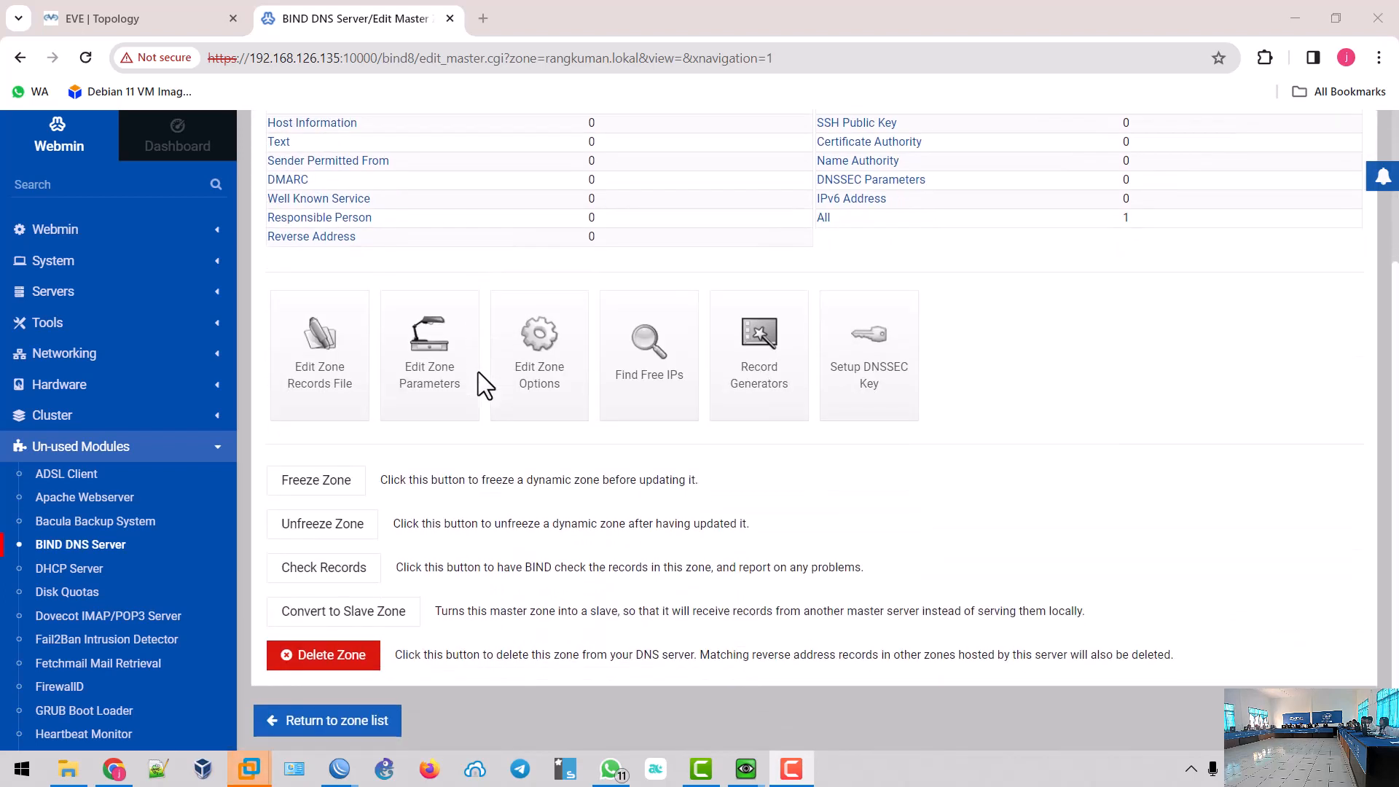
# - Return to the zone list and start a new master zone set as a reverse zone
pyautogui.click(349, 721)
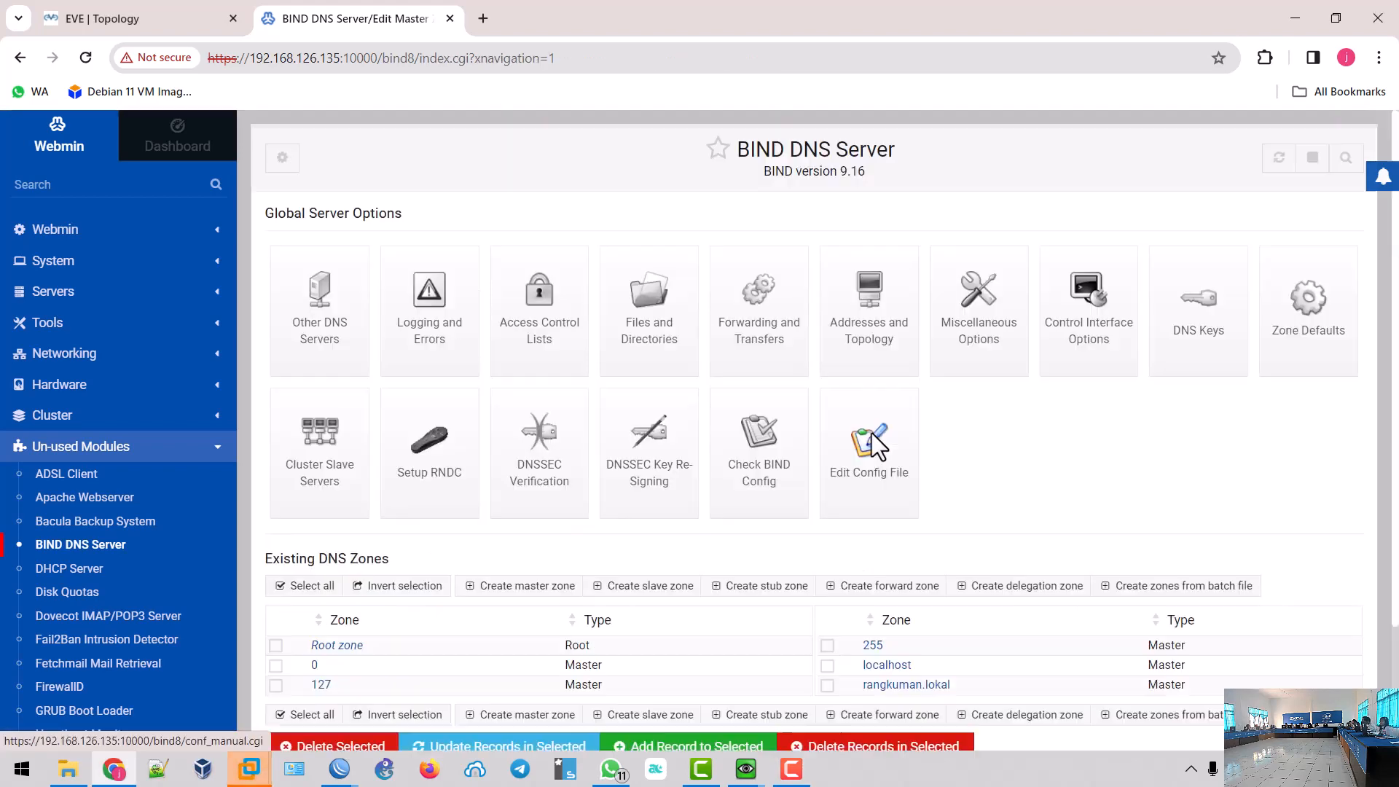
pyautogui.scroll(-2, 872, 446)
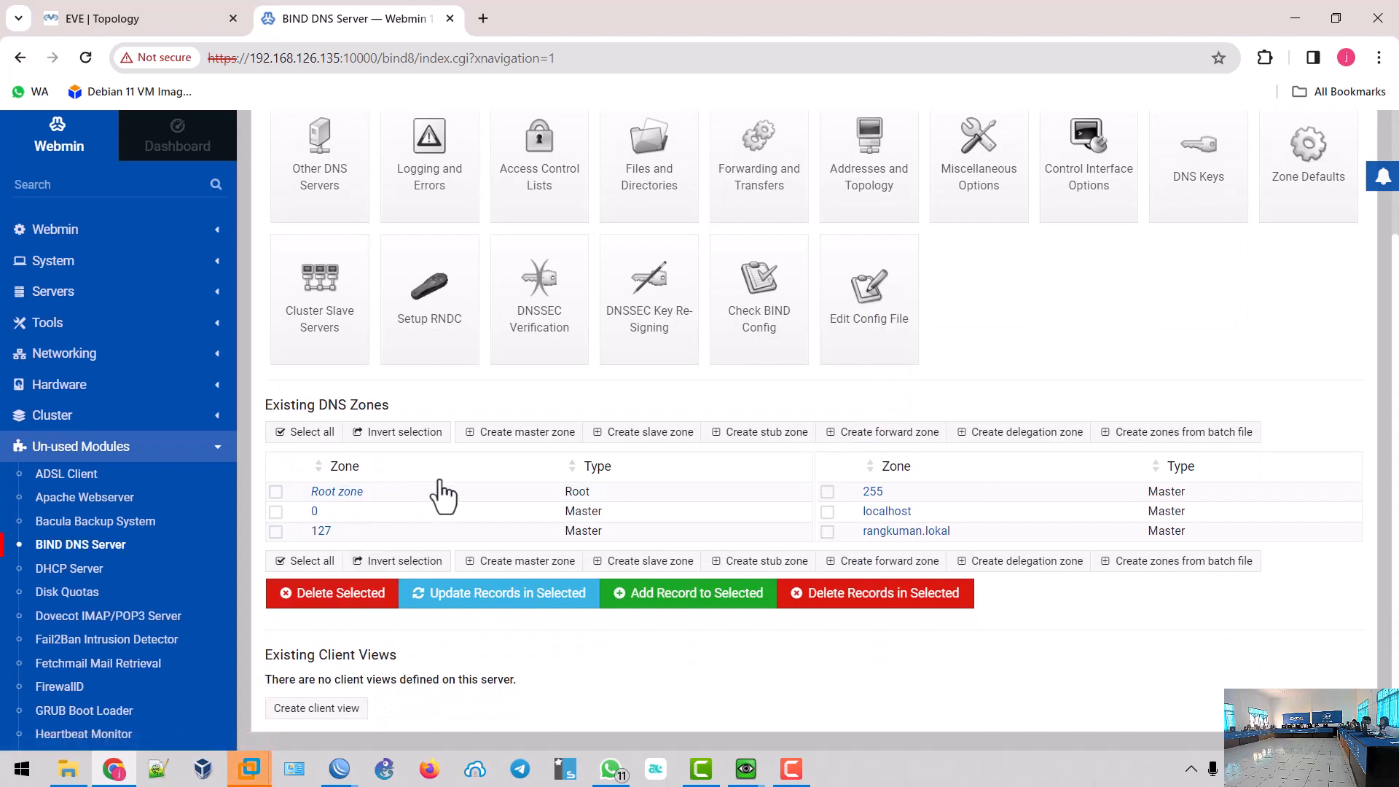
pyautogui.click(535, 432)
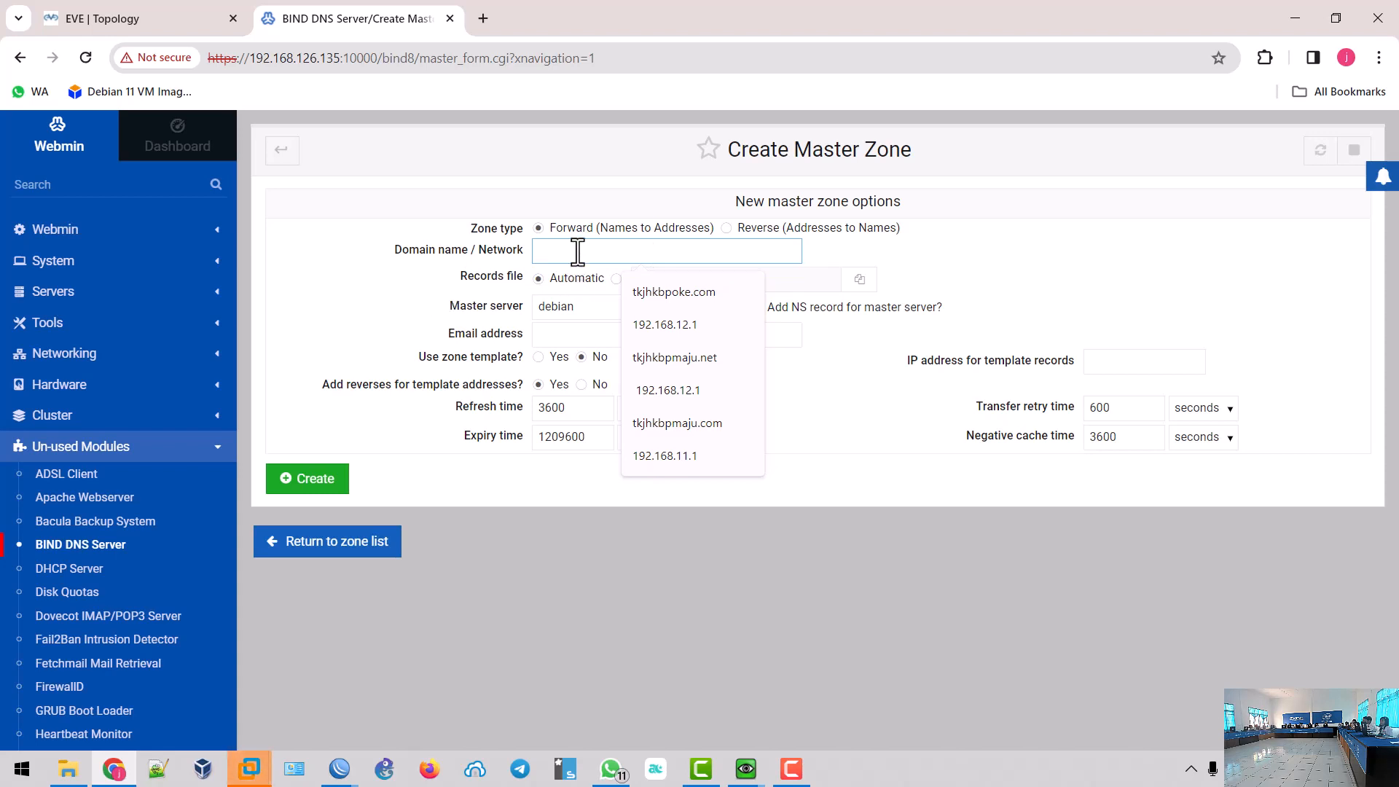
pyautogui.click(727, 229)
pyautogui.click(712, 254)
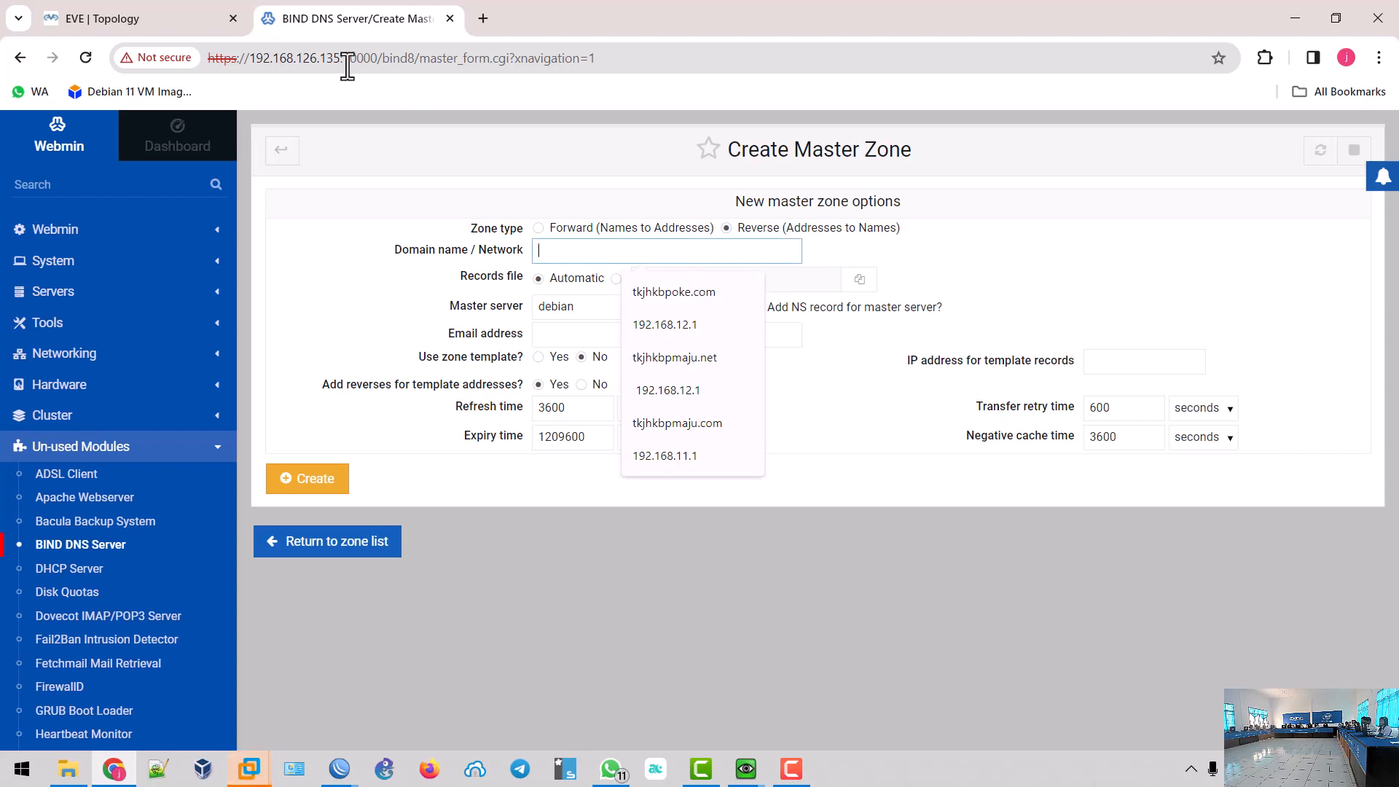
# - Create the 192.168.10.1 reverse zone with the contact e-mail, then return to the zone list
pyautogui.click(160, 17)
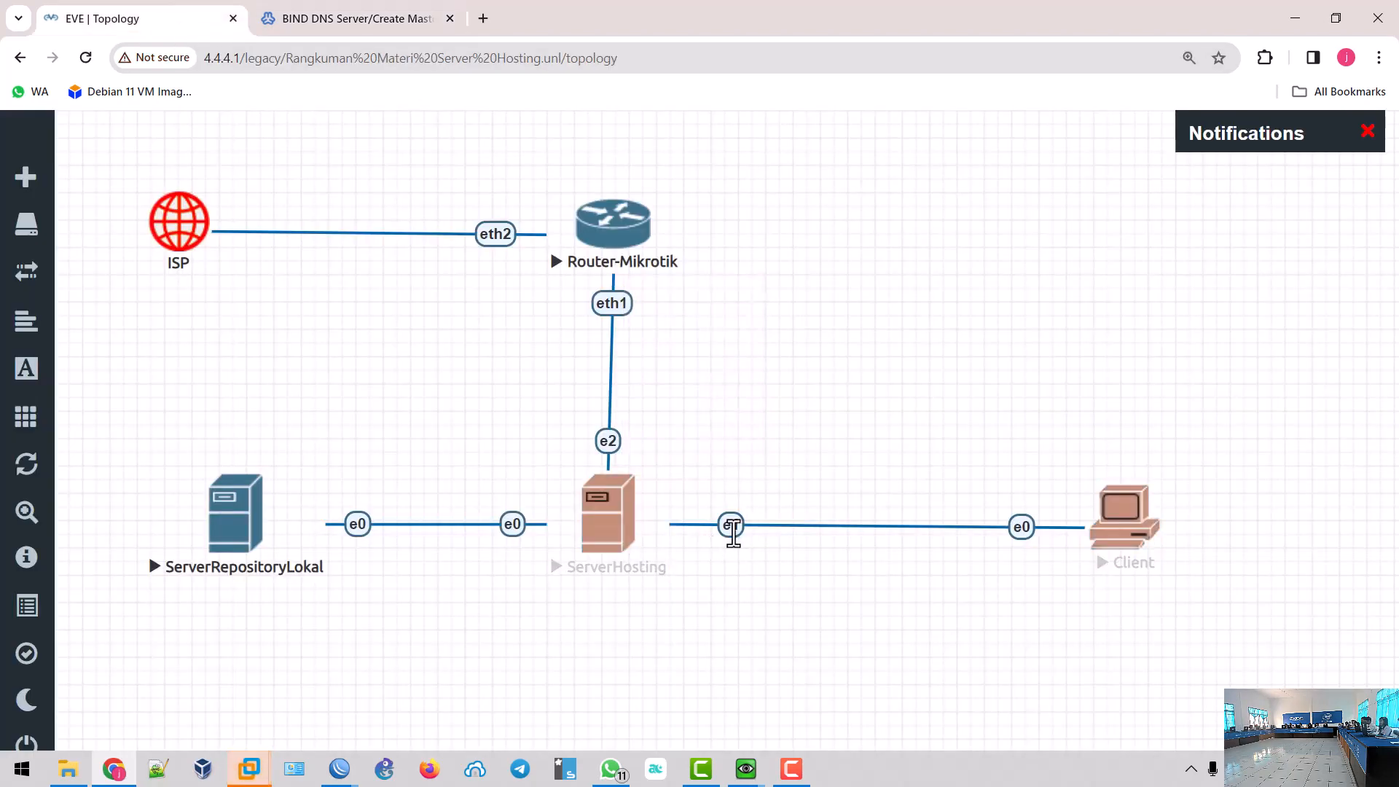
pyautogui.click(339, 19)
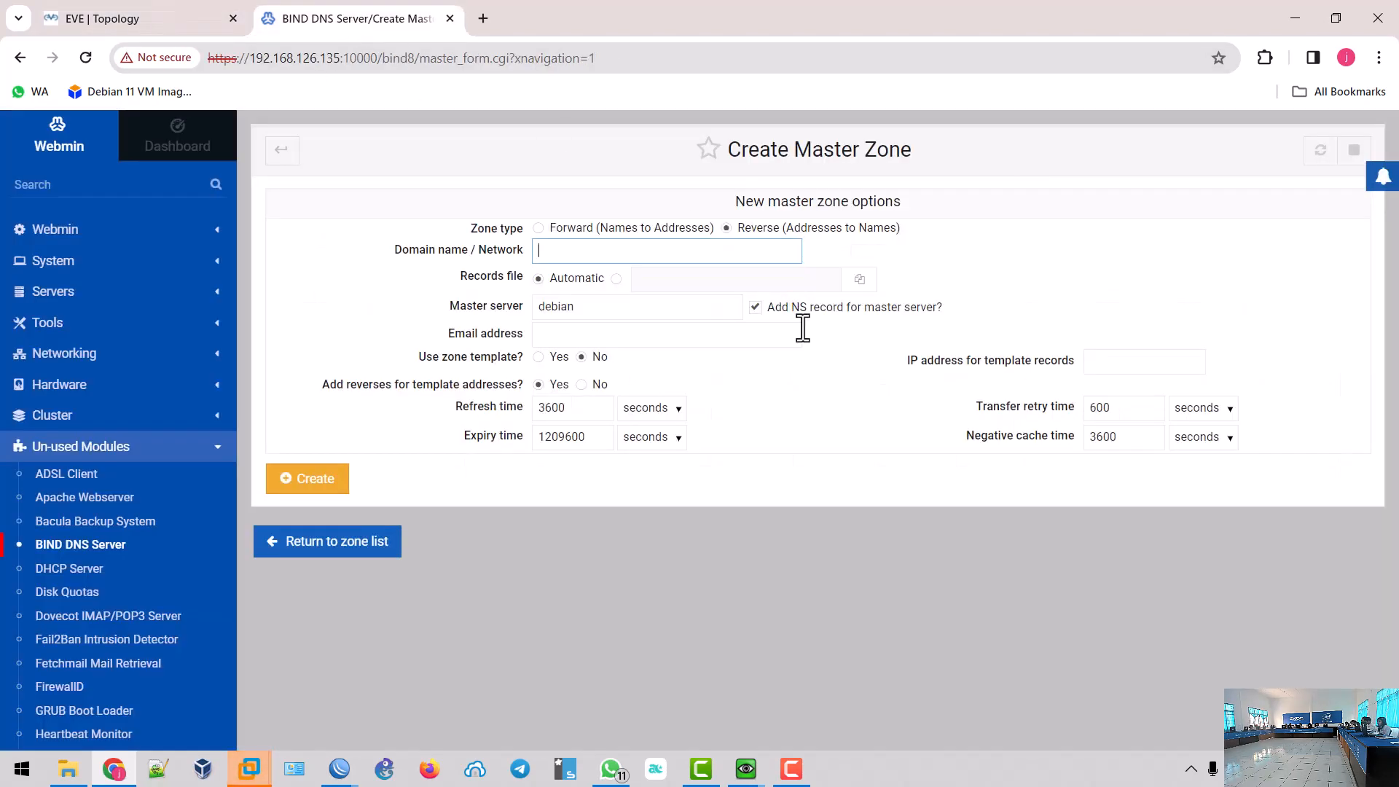
pyautogui.write('192')
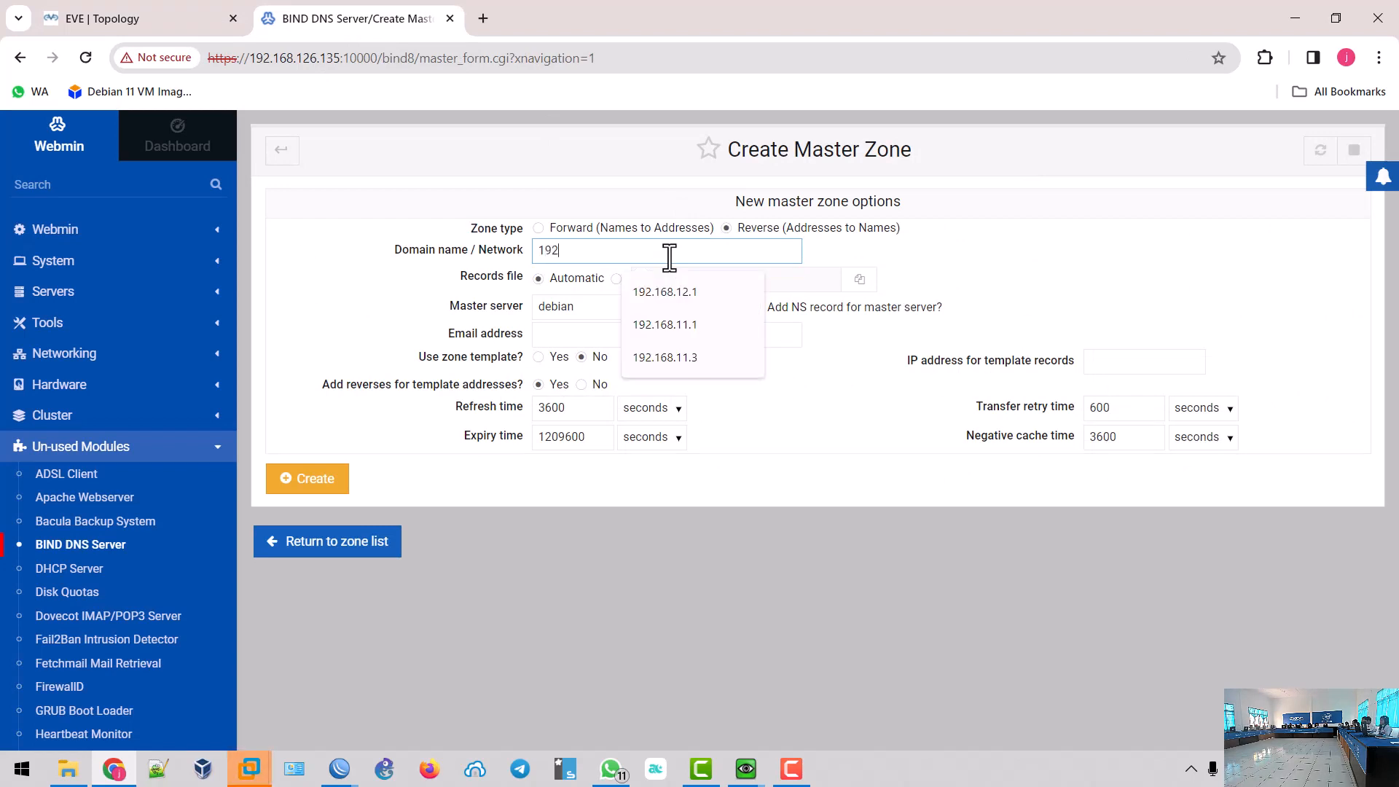
pyautogui.write('.168.10.1')
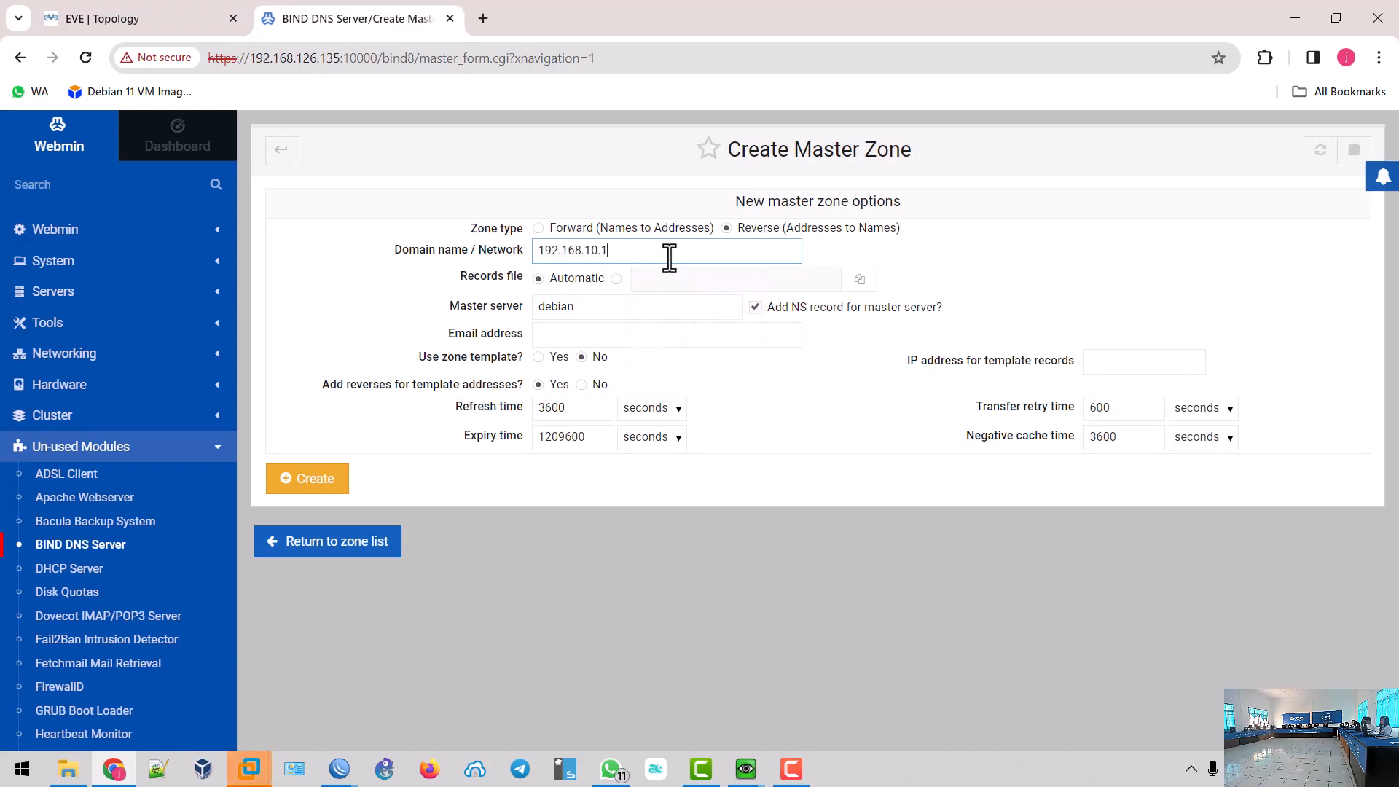
pyautogui.click(645, 336)
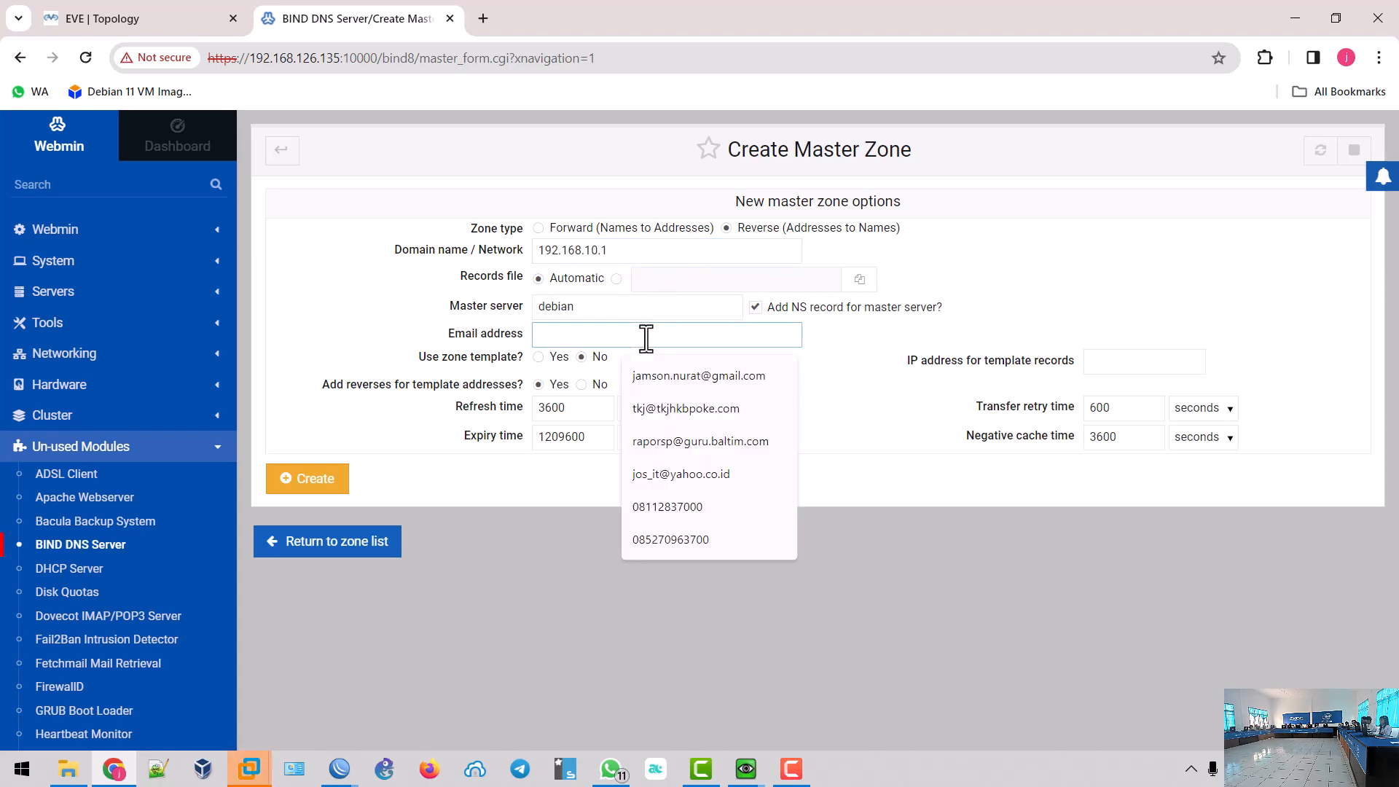
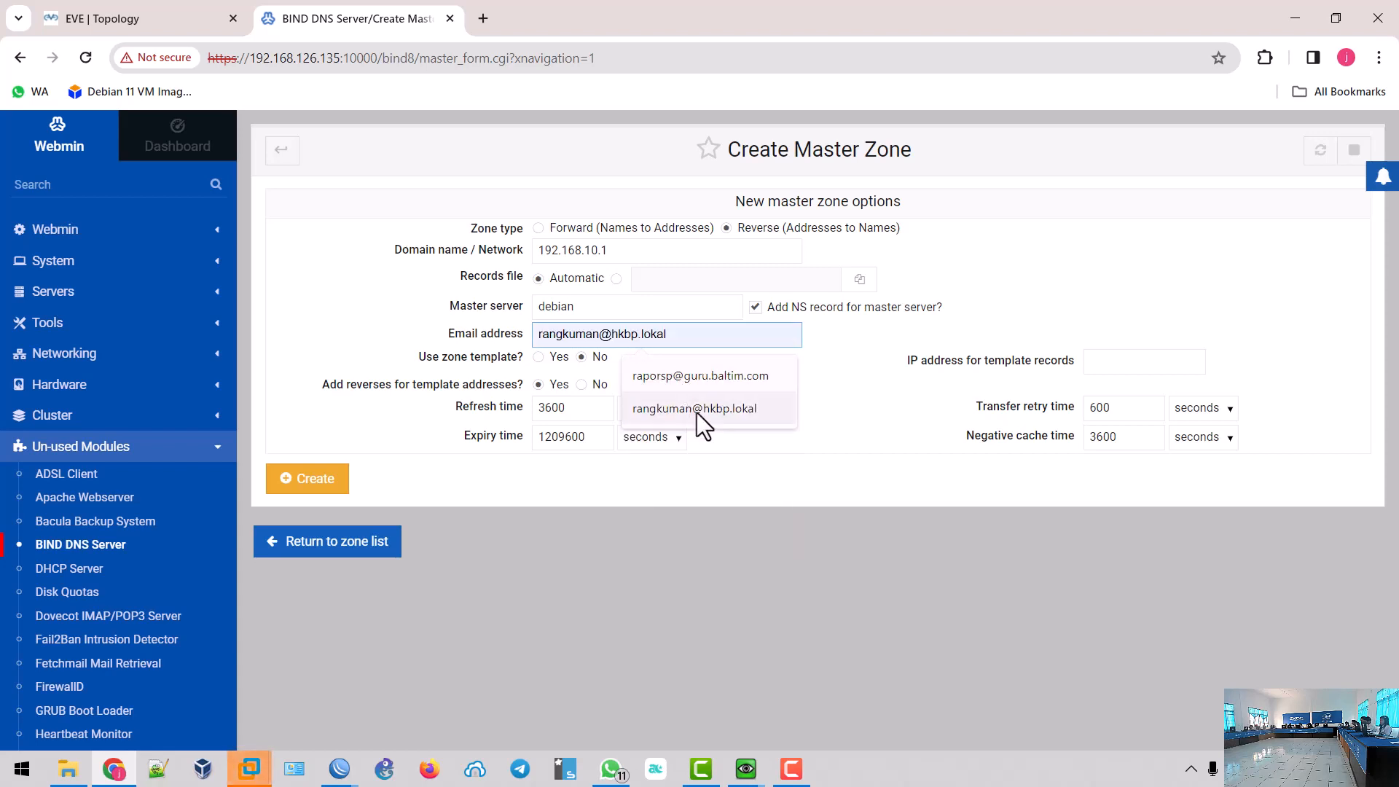
pyautogui.click(696, 410)
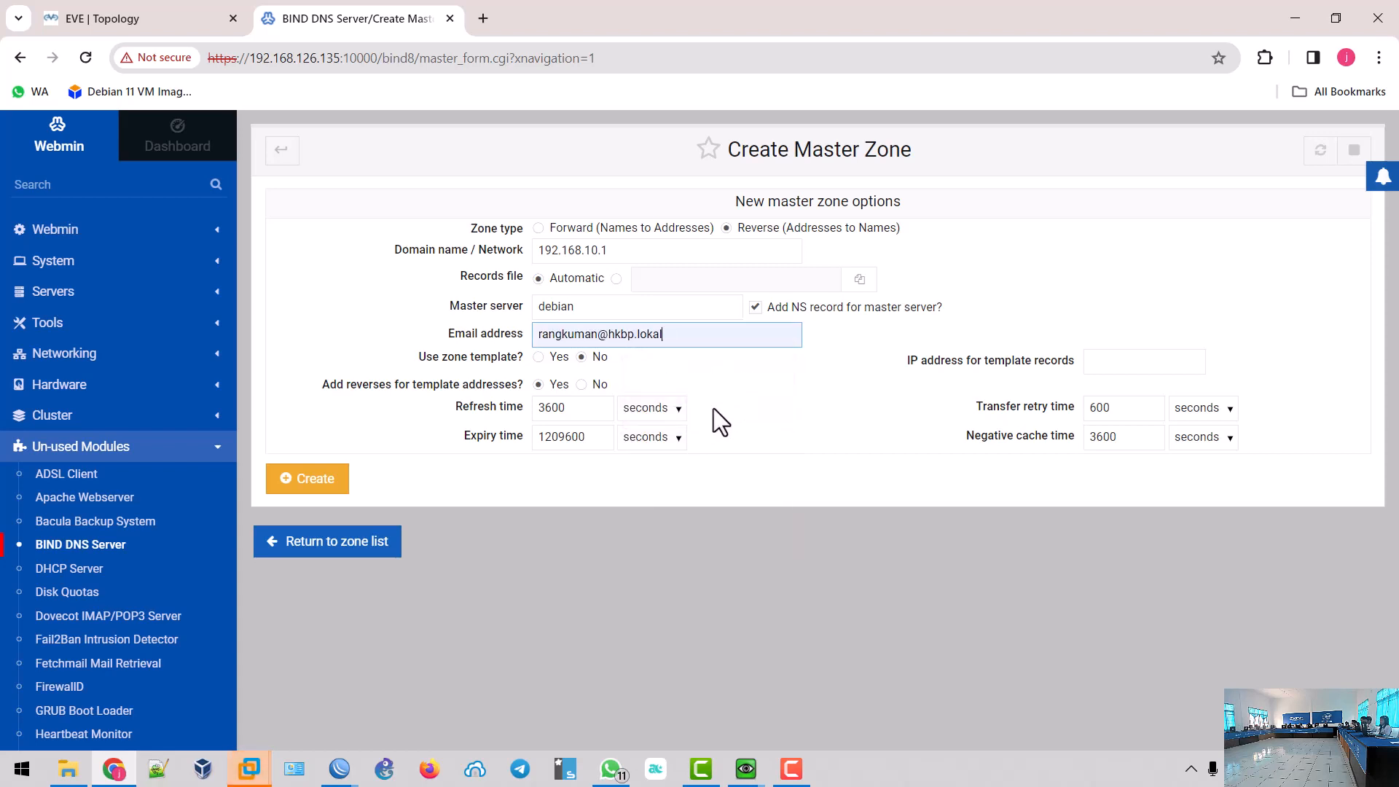
pyautogui.click(322, 488)
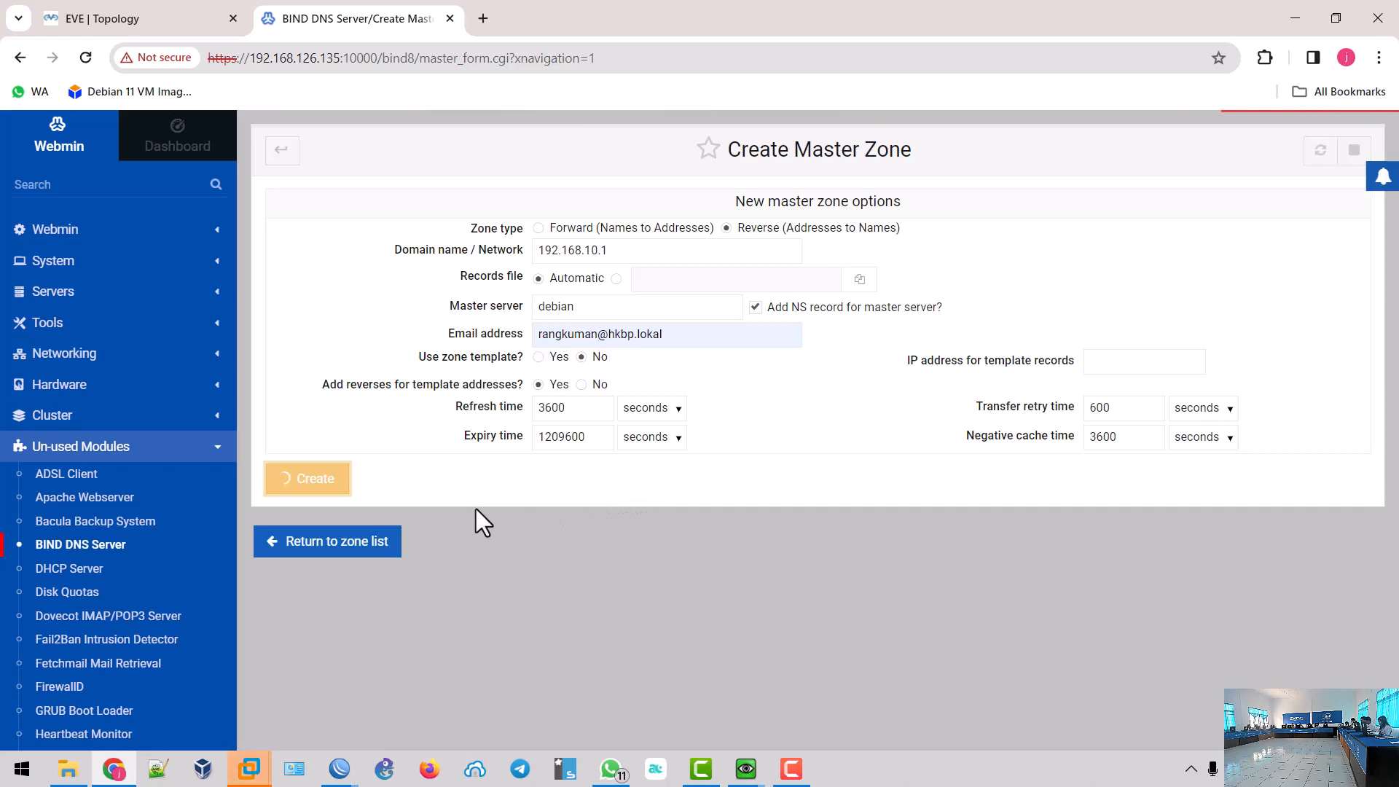
pyautogui.scroll(-1, 478, 505)
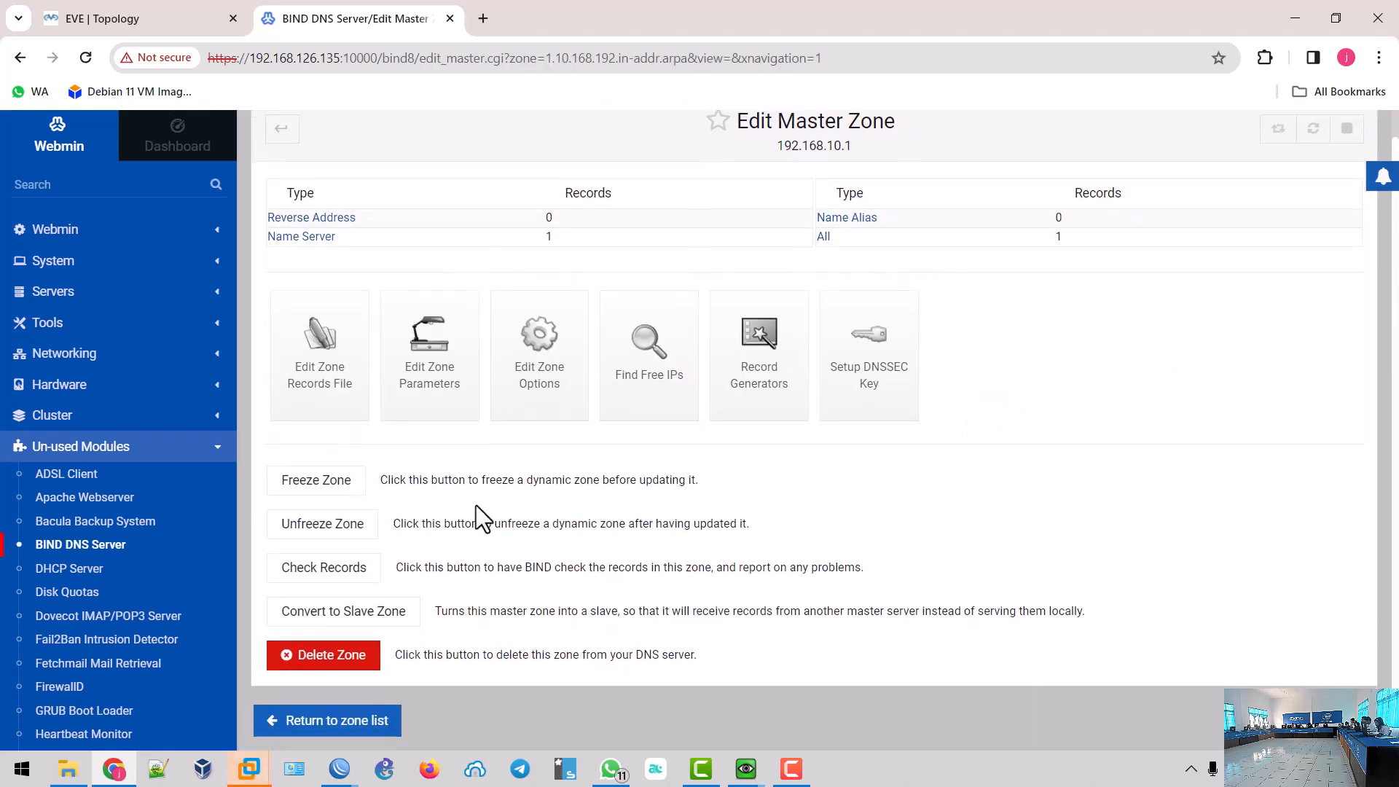
pyautogui.click(353, 727)
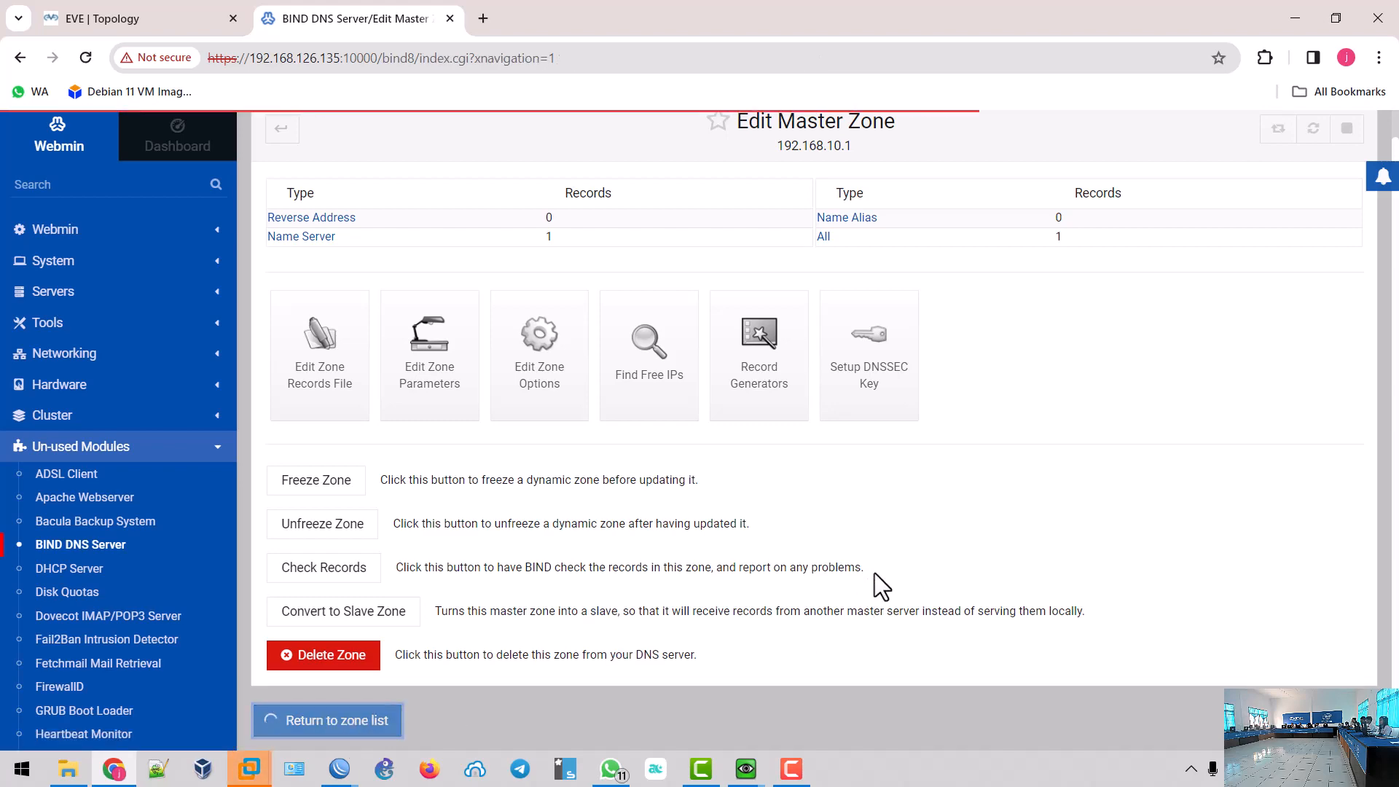
pyautogui.scroll(-2, 903, 571)
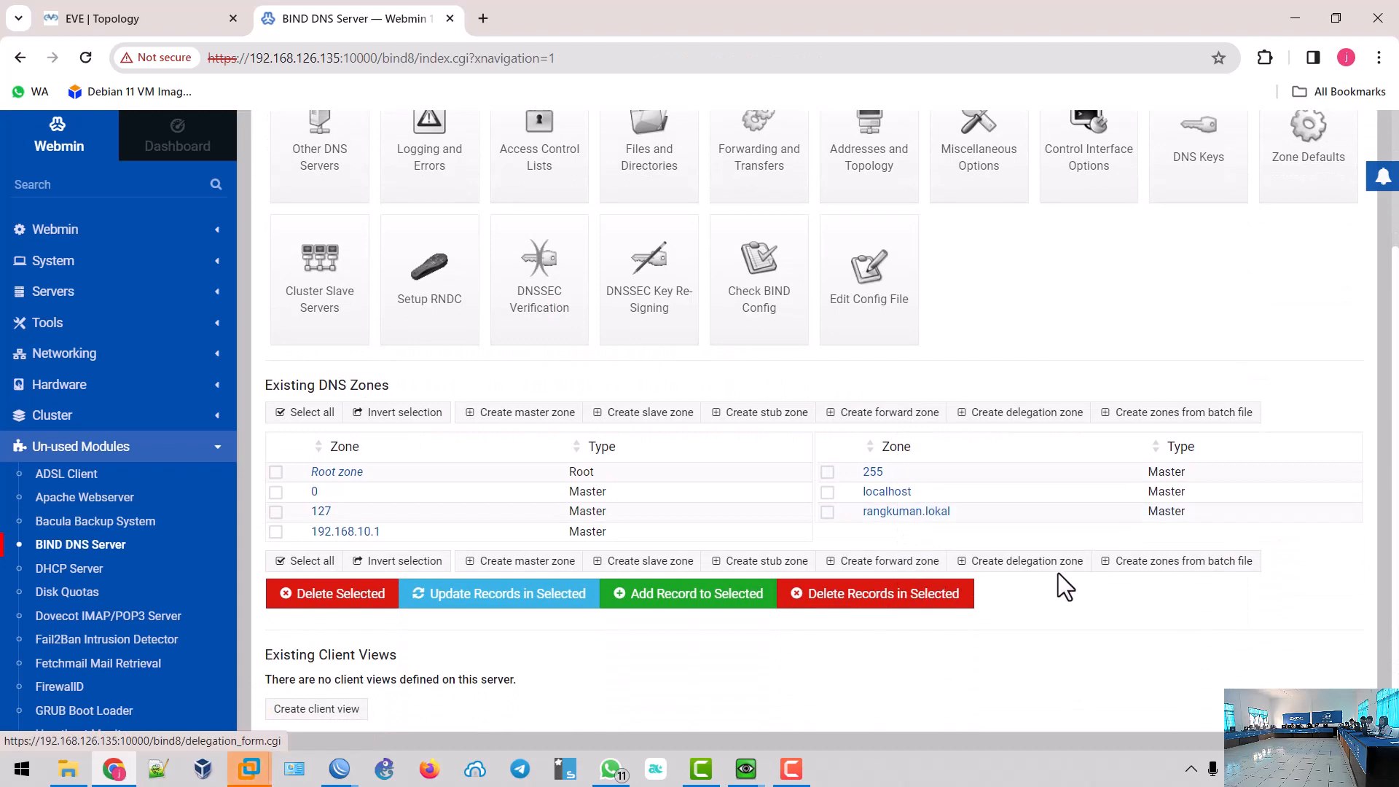
# - In rangkuman.lokal, add address record ns.rangkuman.lokal pointing to 192.168.10.1
pyautogui.click(894, 515)
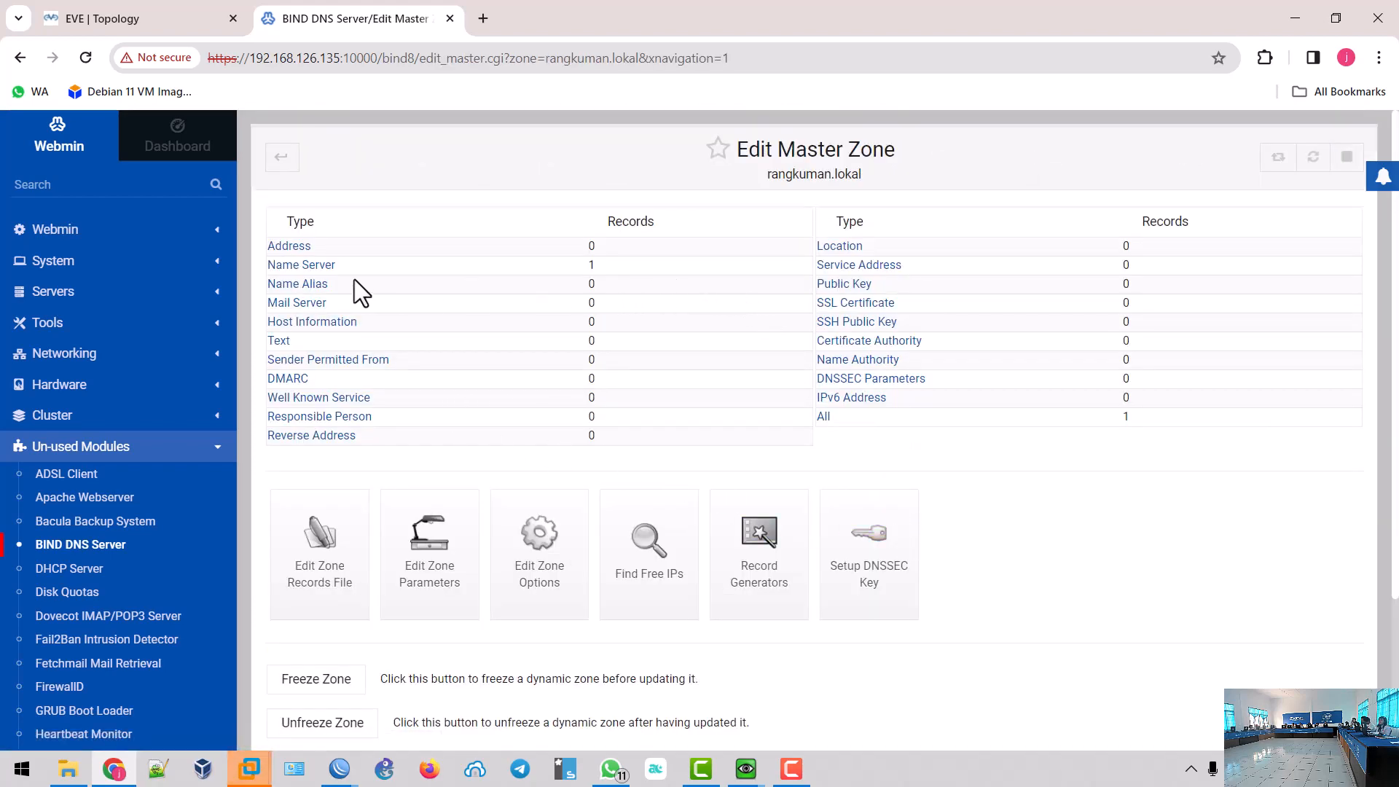
pyautogui.click(287, 249)
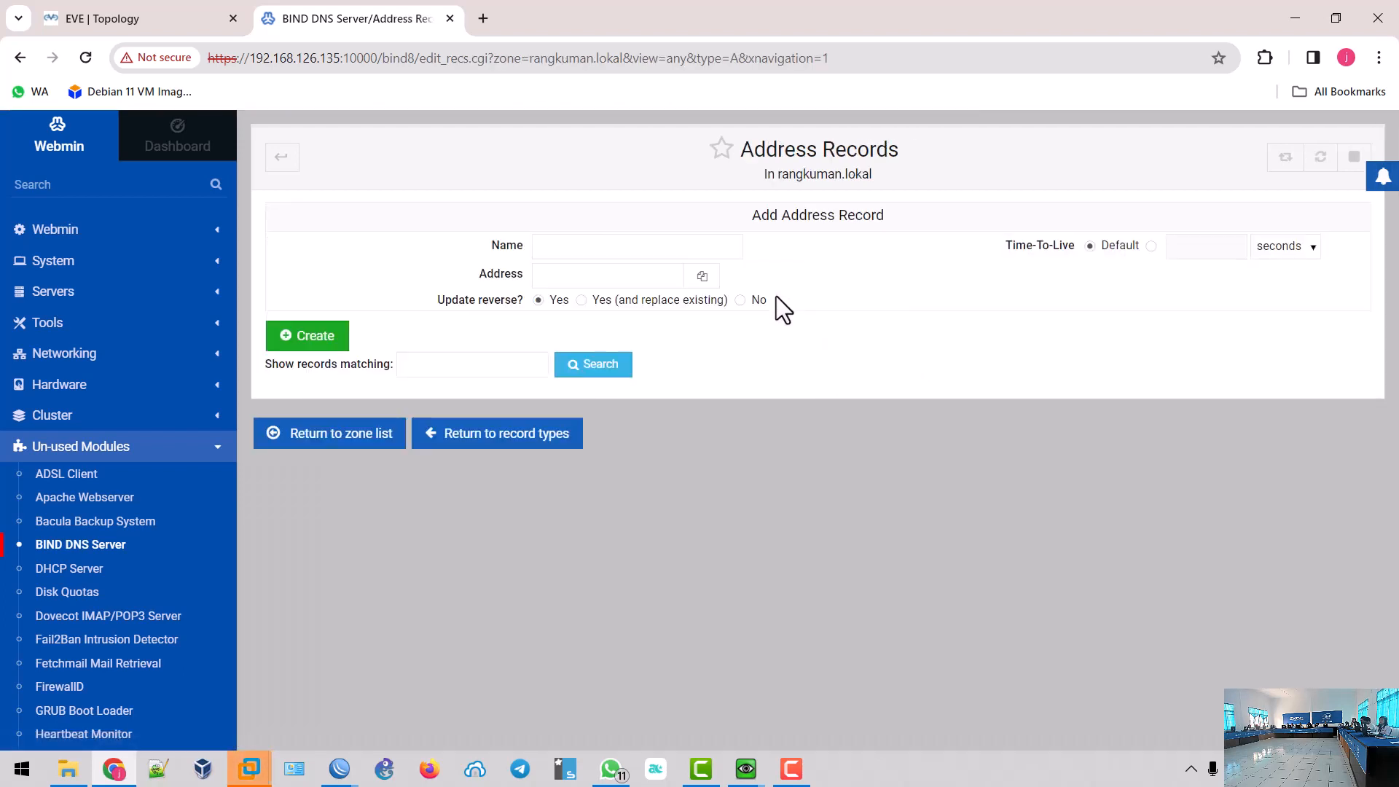
pyautogui.click(583, 248)
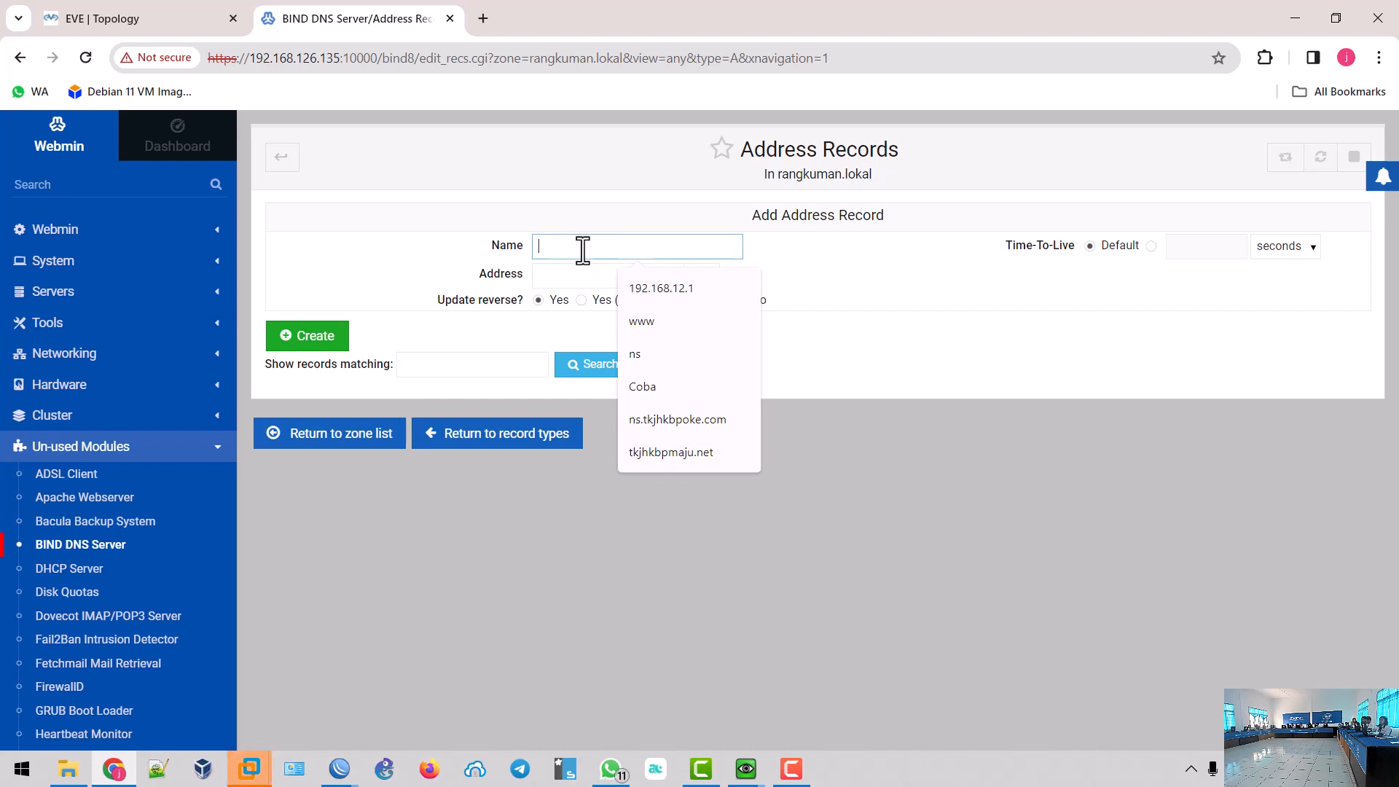
pyautogui.write('ns')
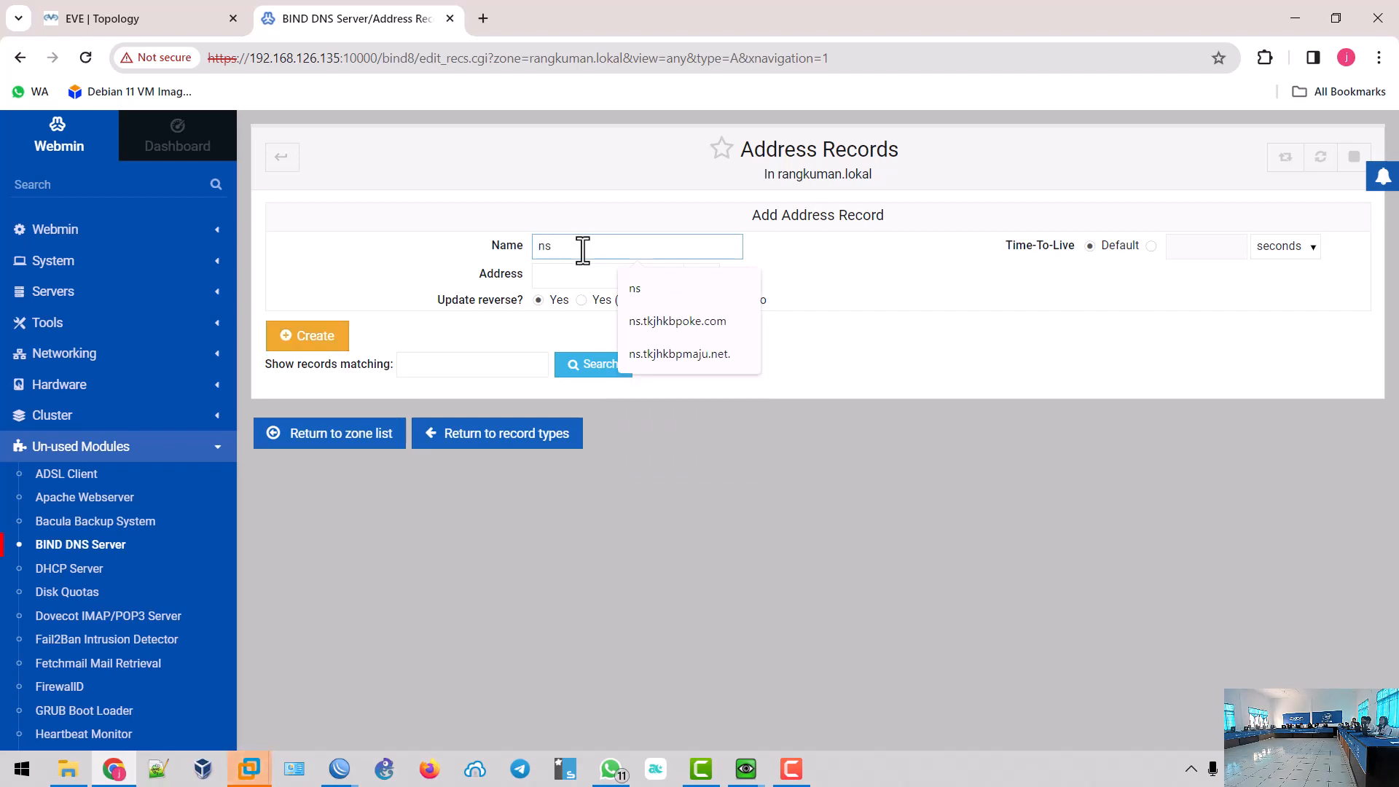
pyautogui.write('.r')
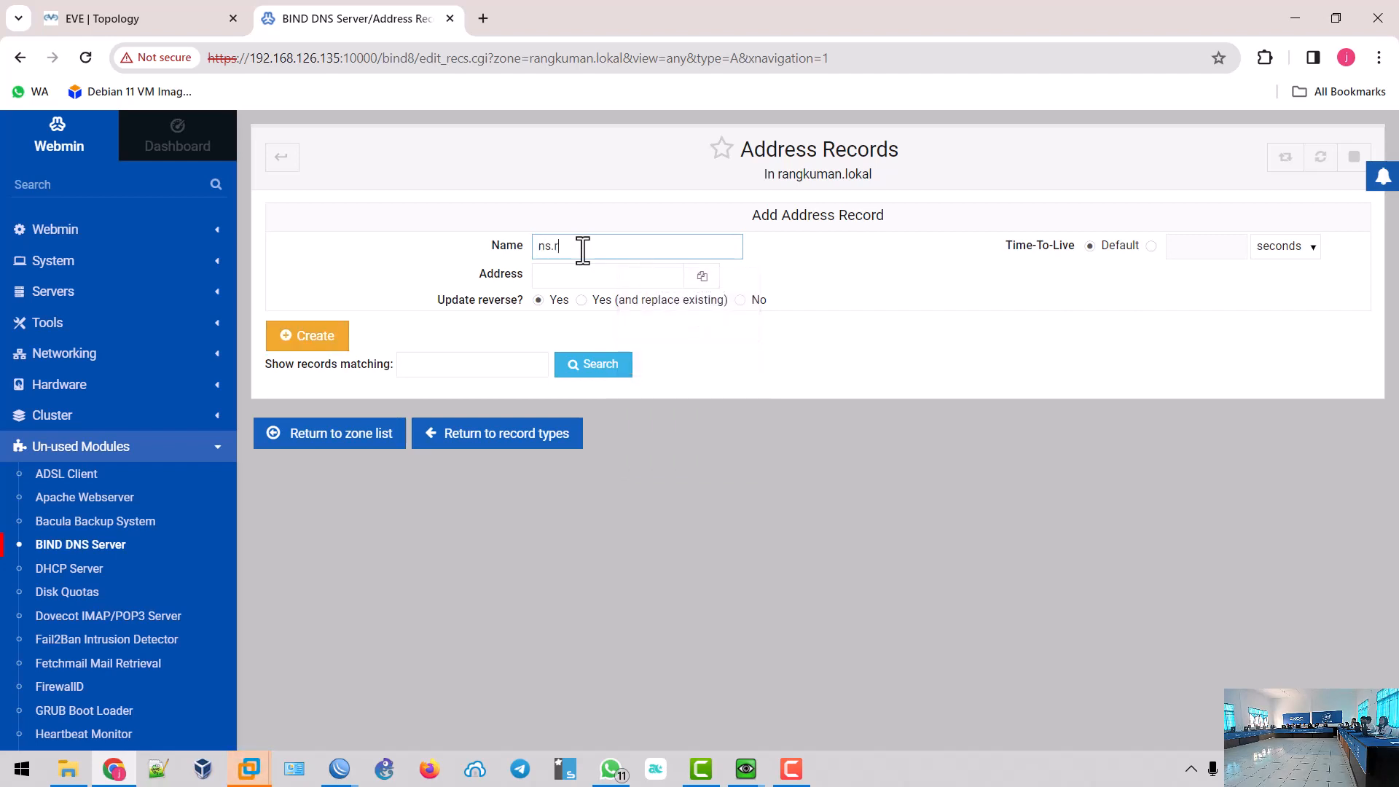
pyautogui.write('angkuman.lokal')
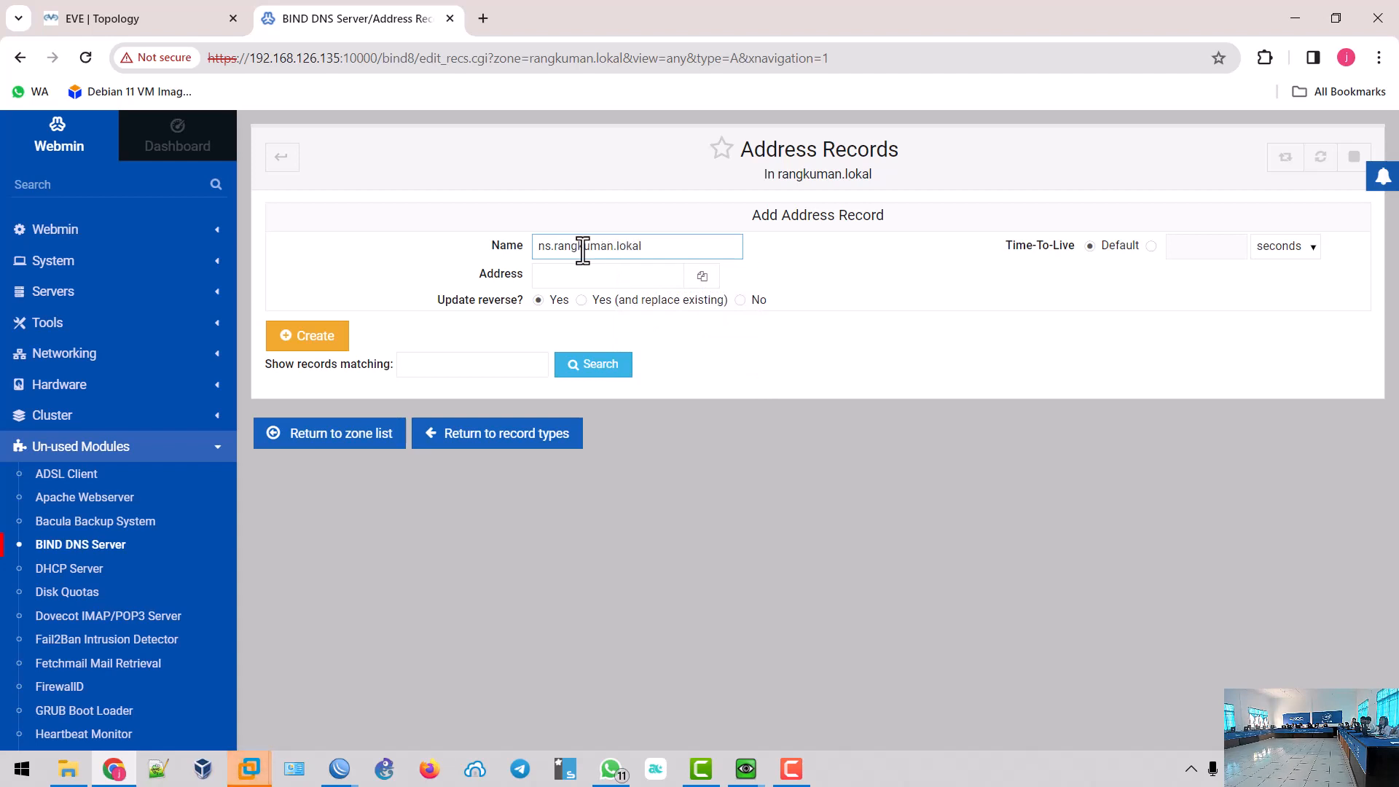
pyautogui.click(588, 277)
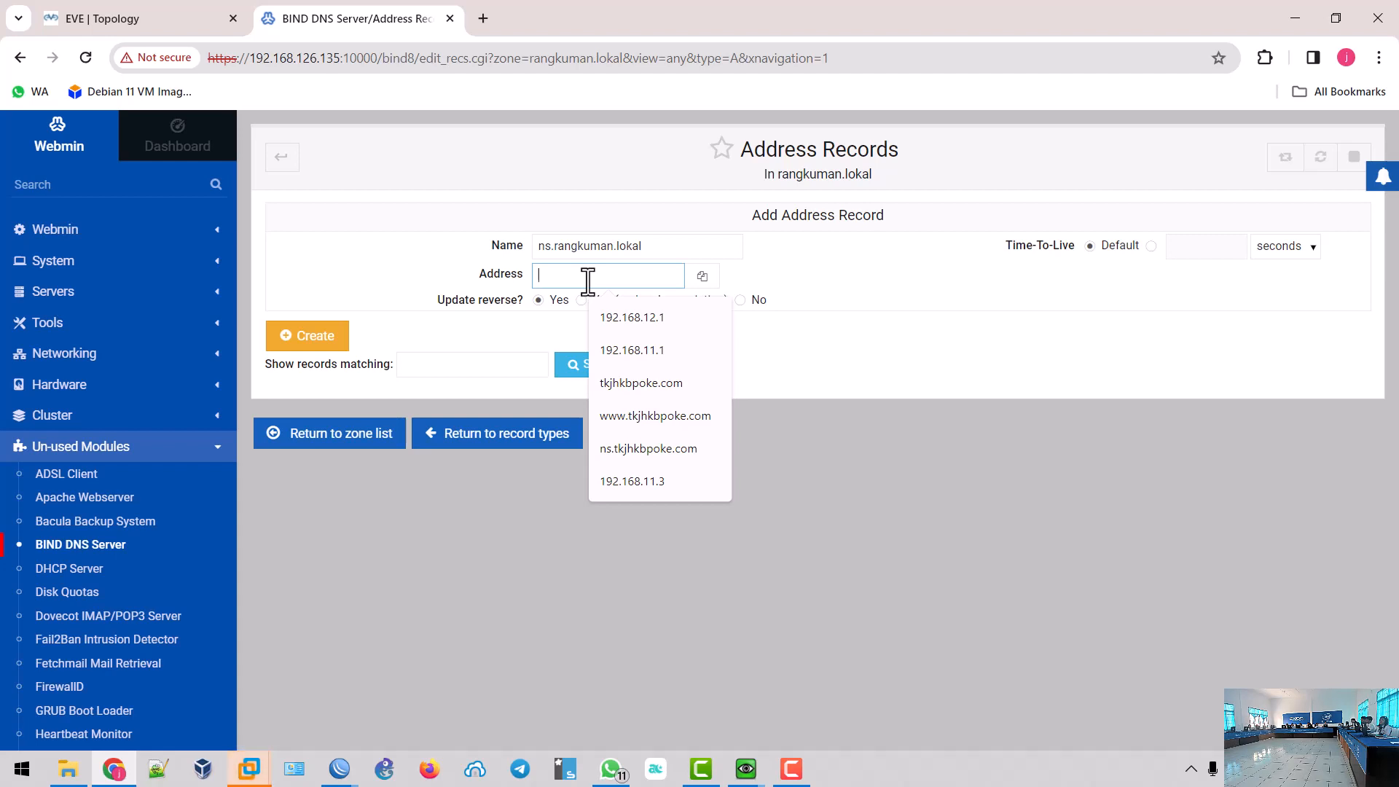
pyautogui.write('1')
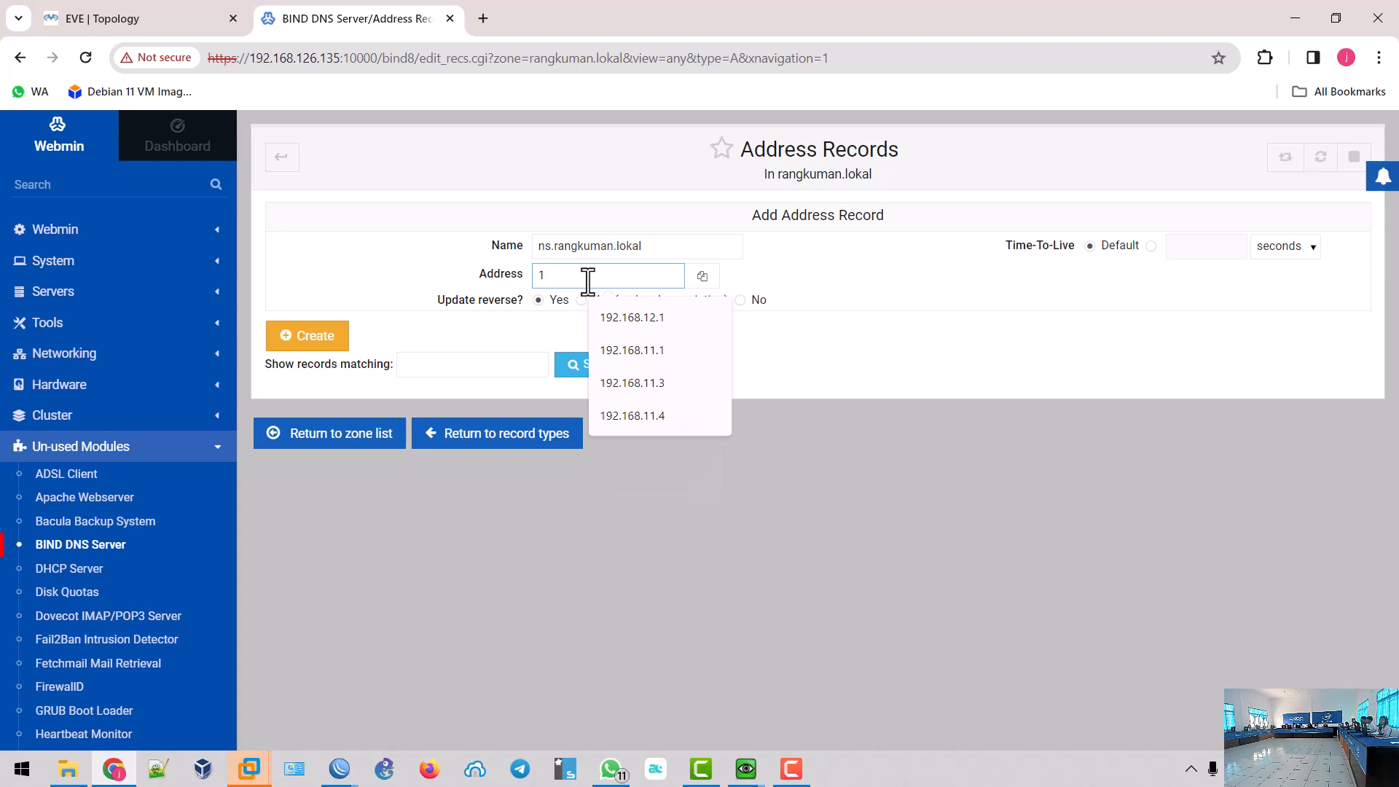
pyautogui.write('92.1')
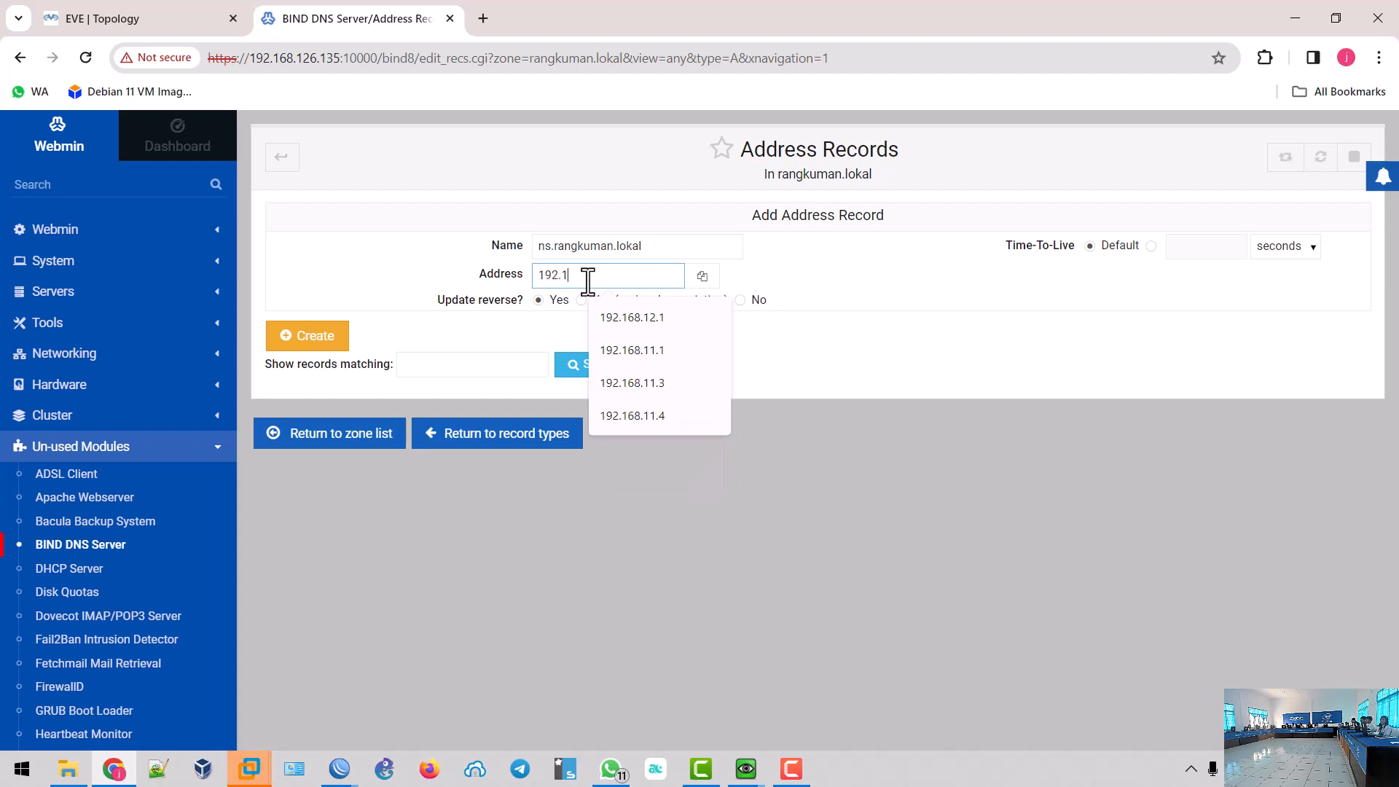
pyautogui.write('68.10.')
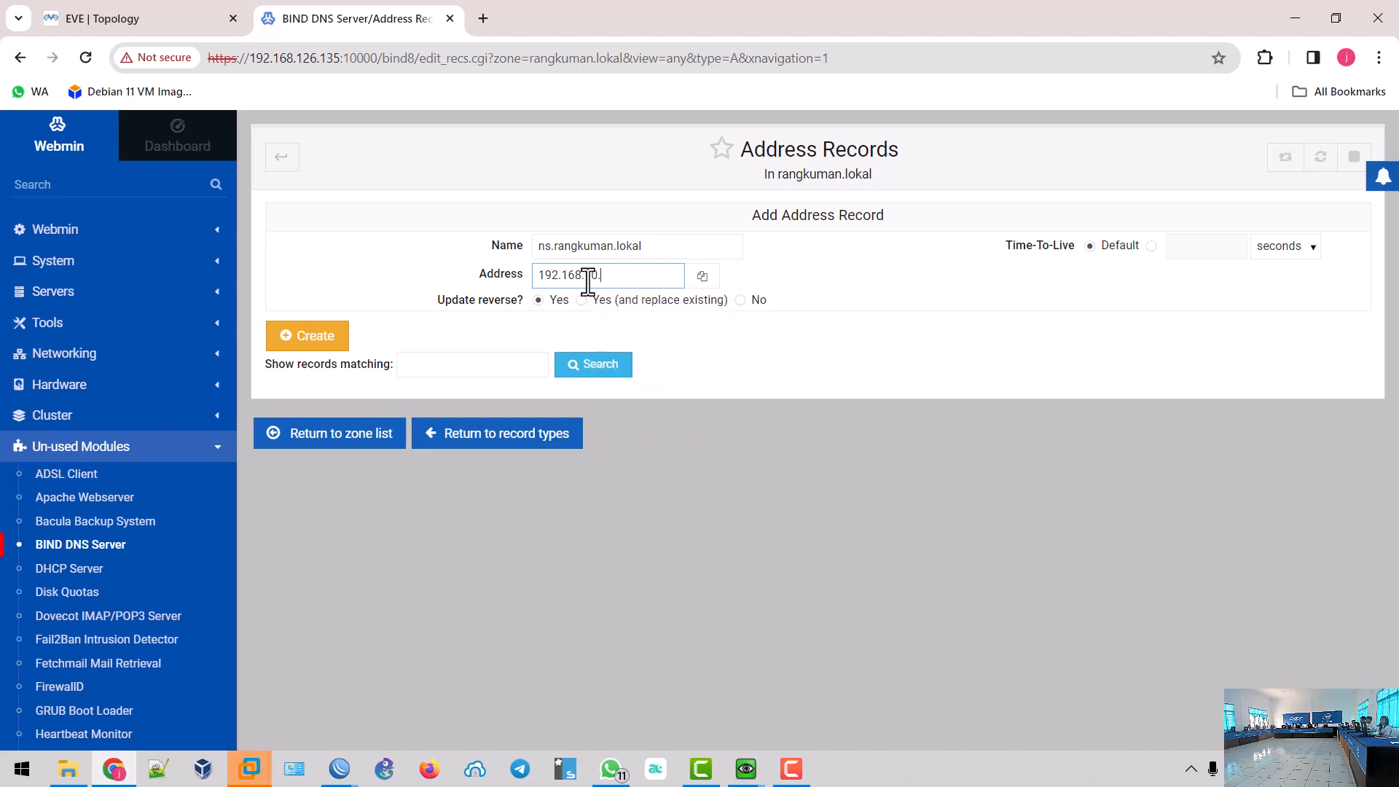
pyautogui.write('1')
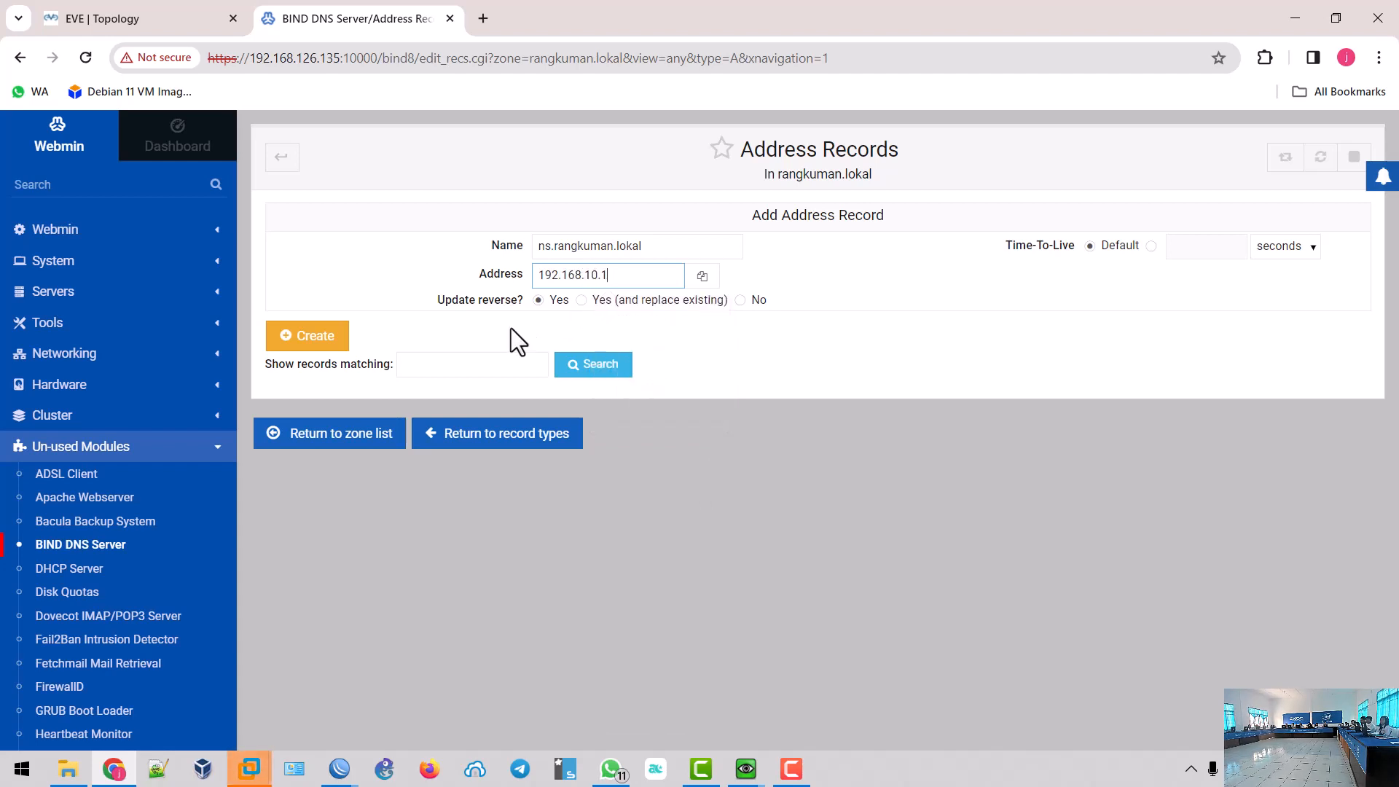
pyautogui.click(306, 342)
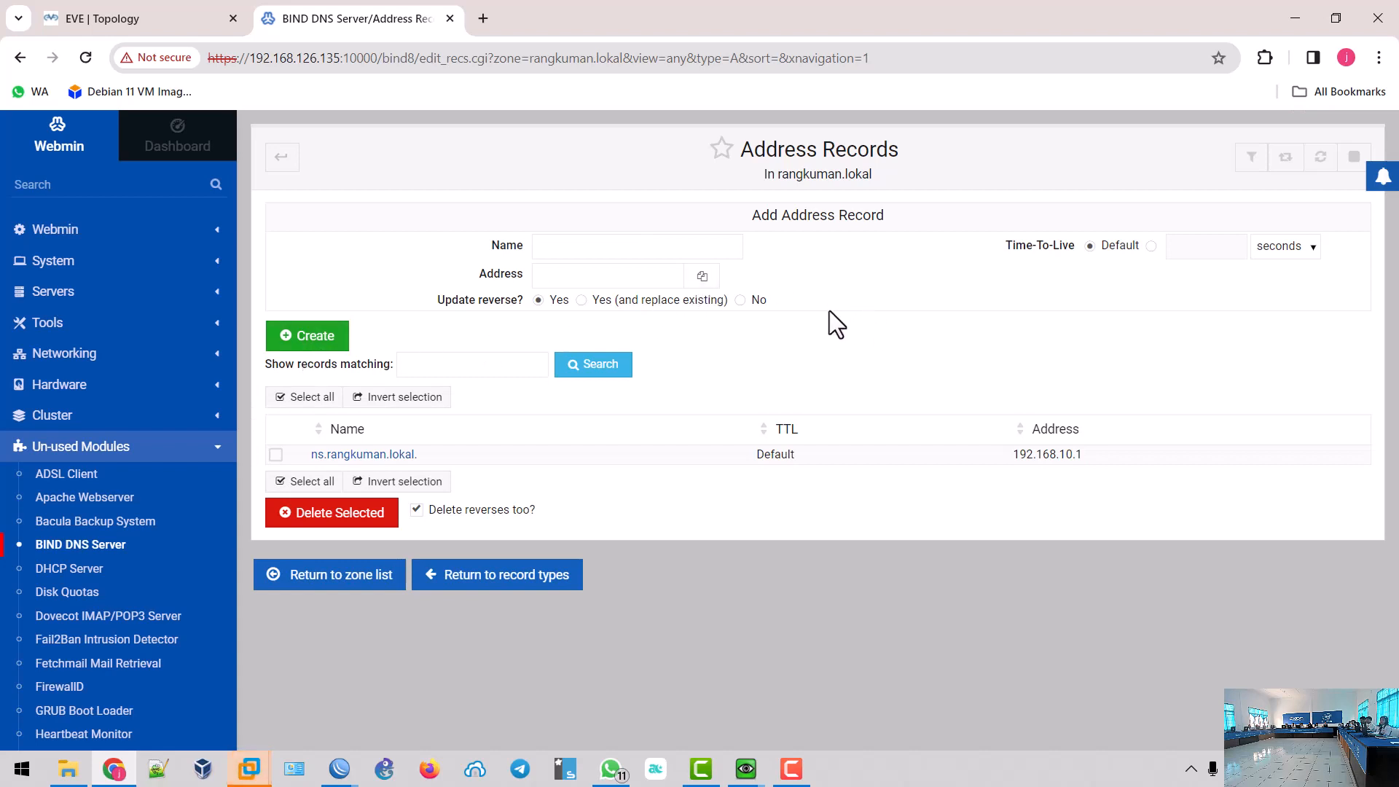
pyautogui.click(622, 251)
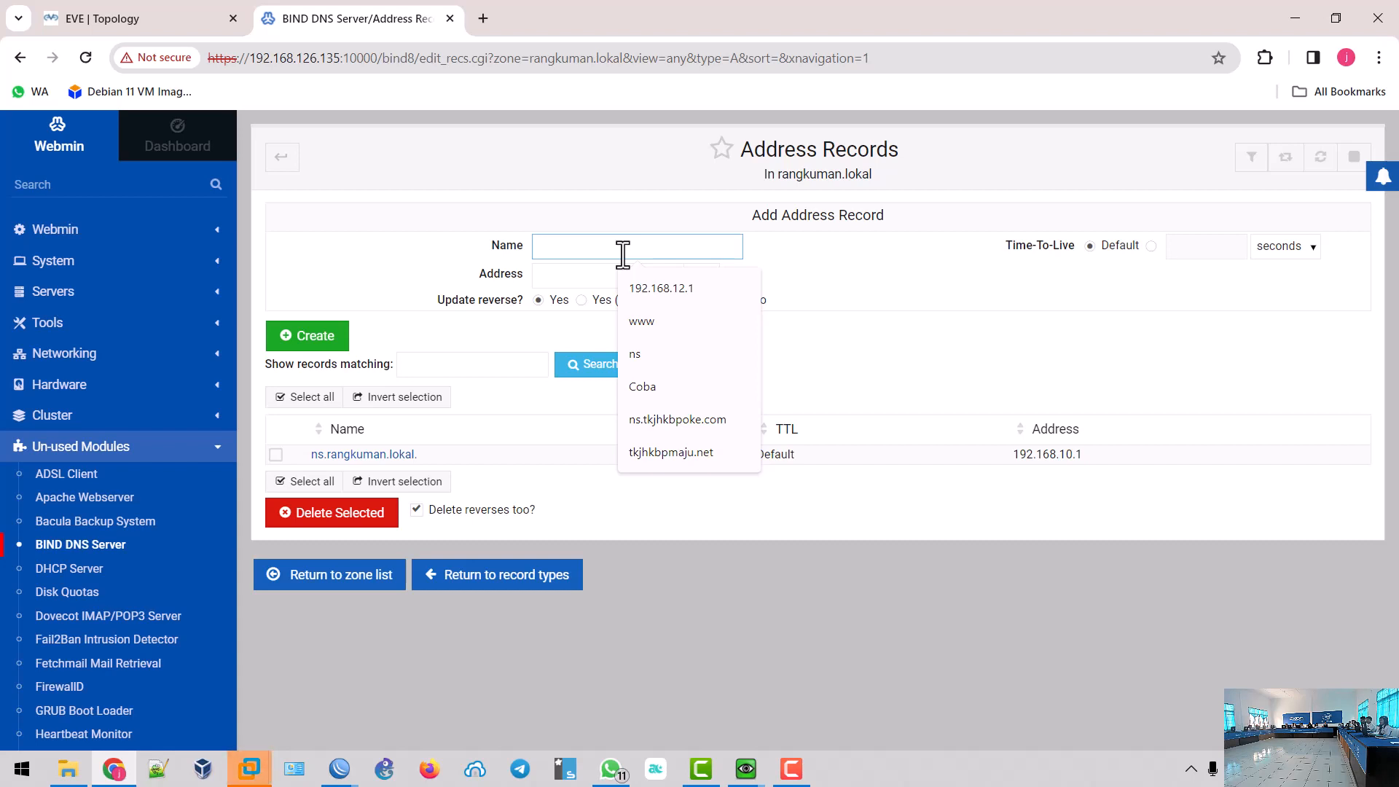
pyautogui.write('www')
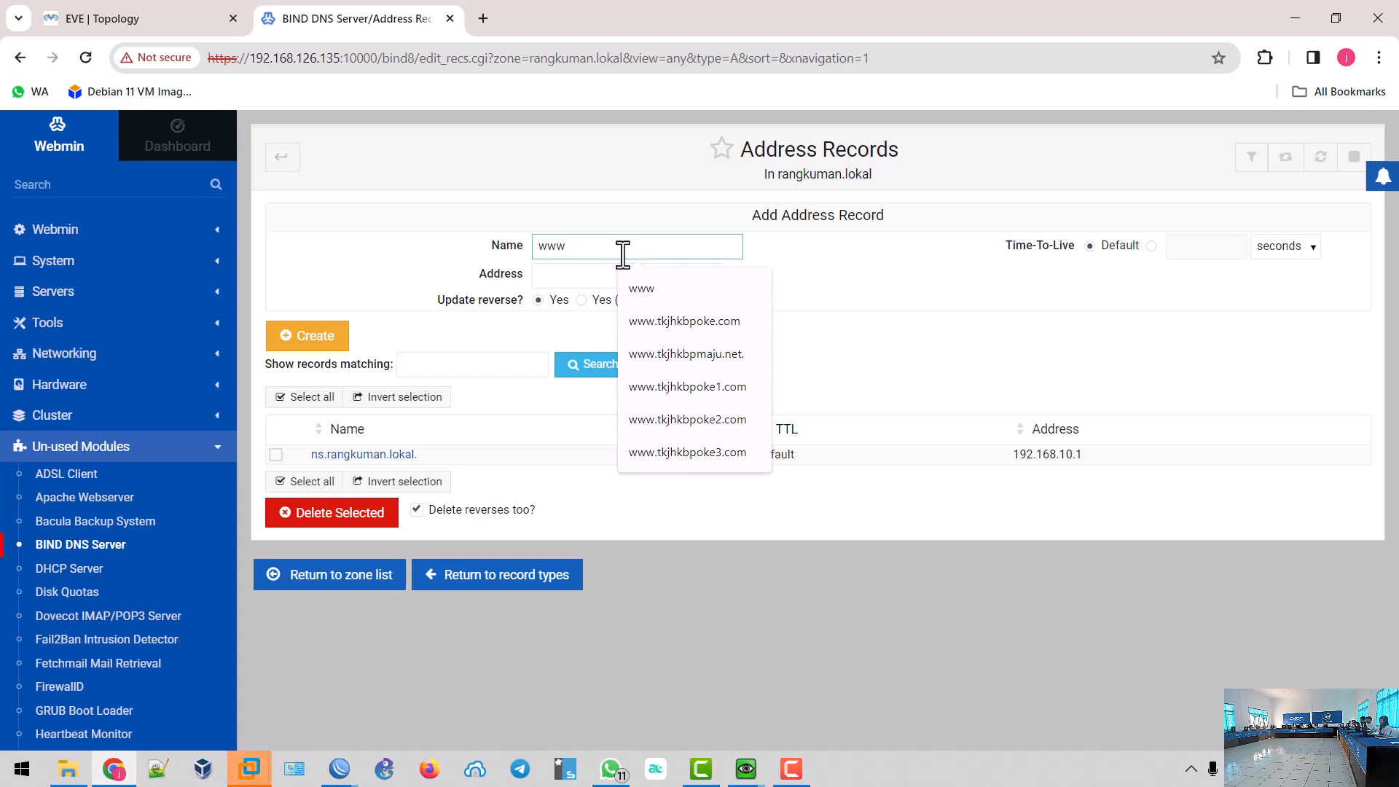
pyautogui.write('.ra')
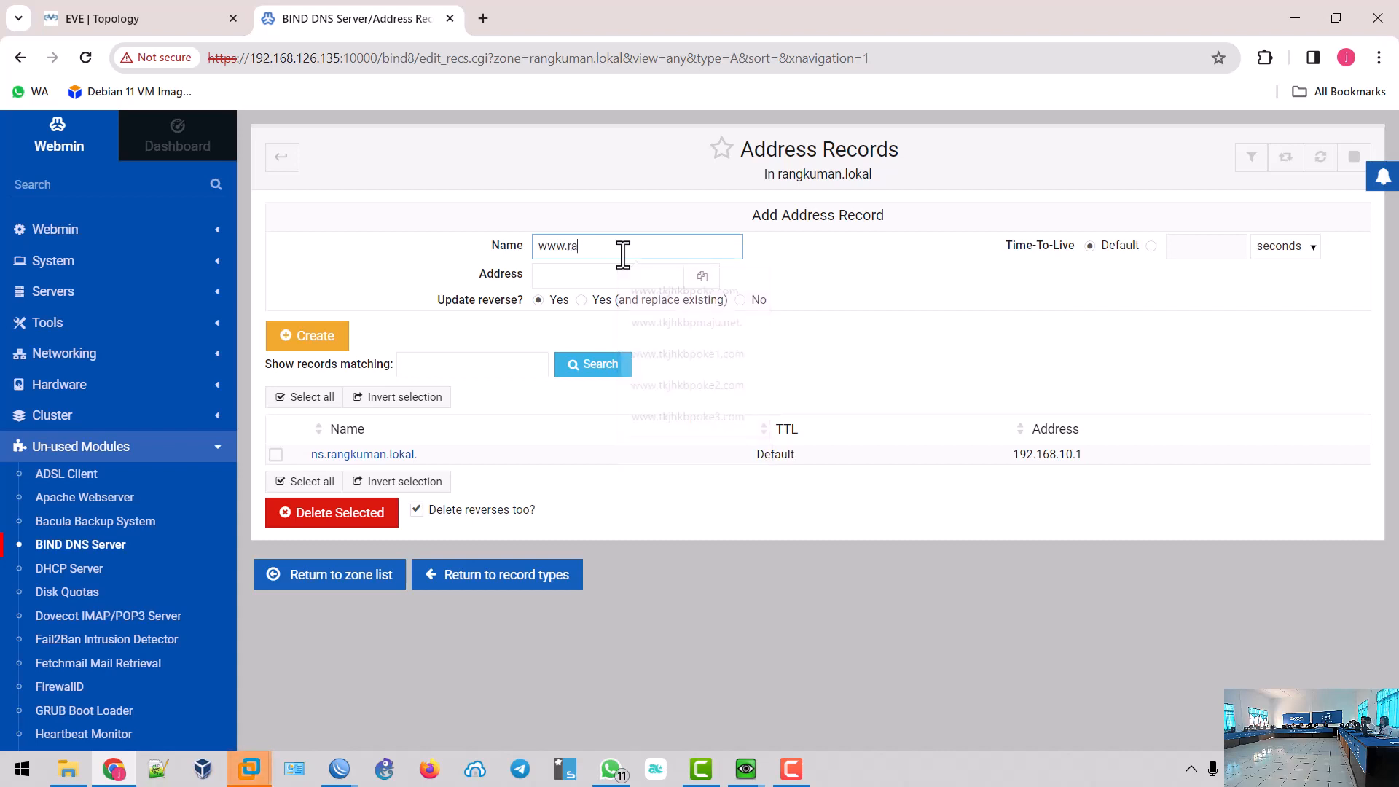
pyautogui.write('ngkuman.lokal')
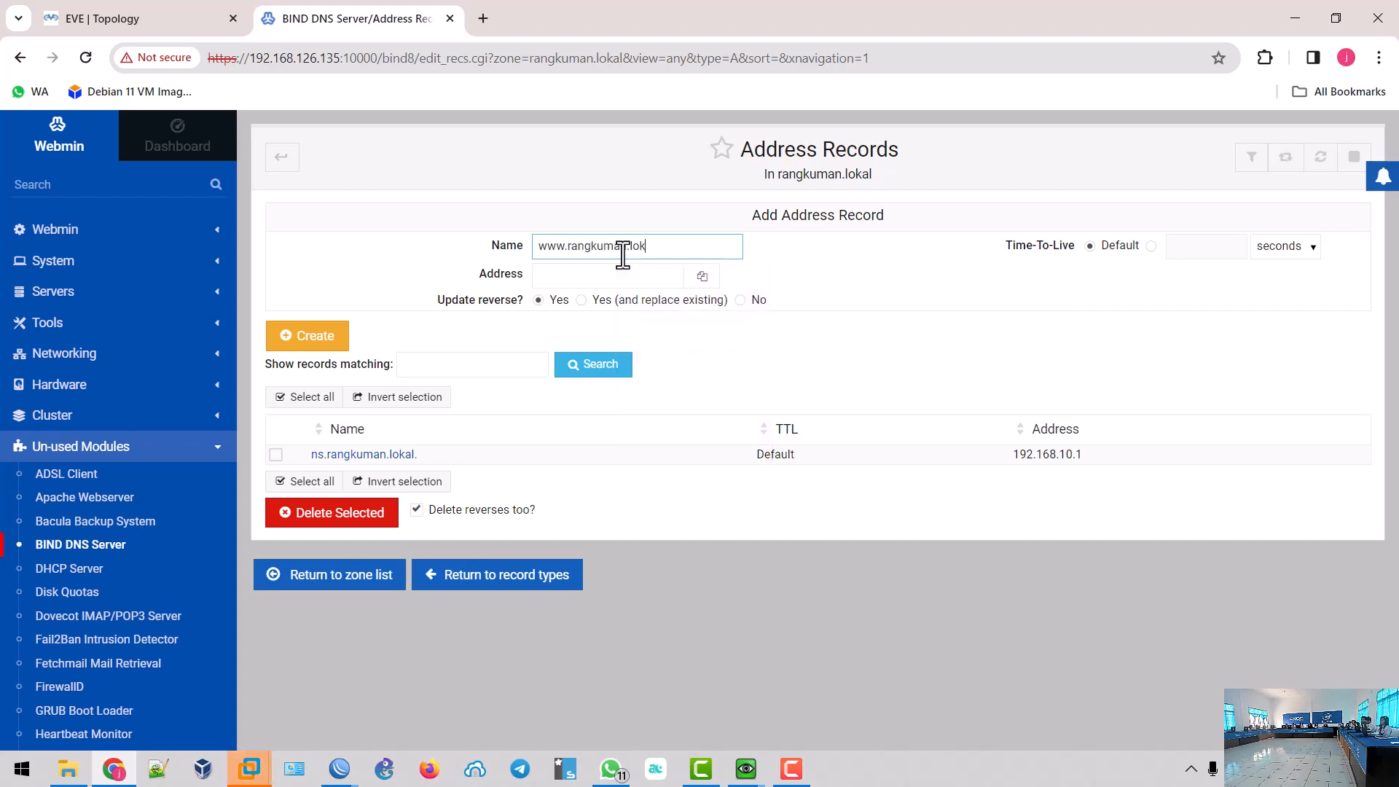
pyautogui.click(625, 275)
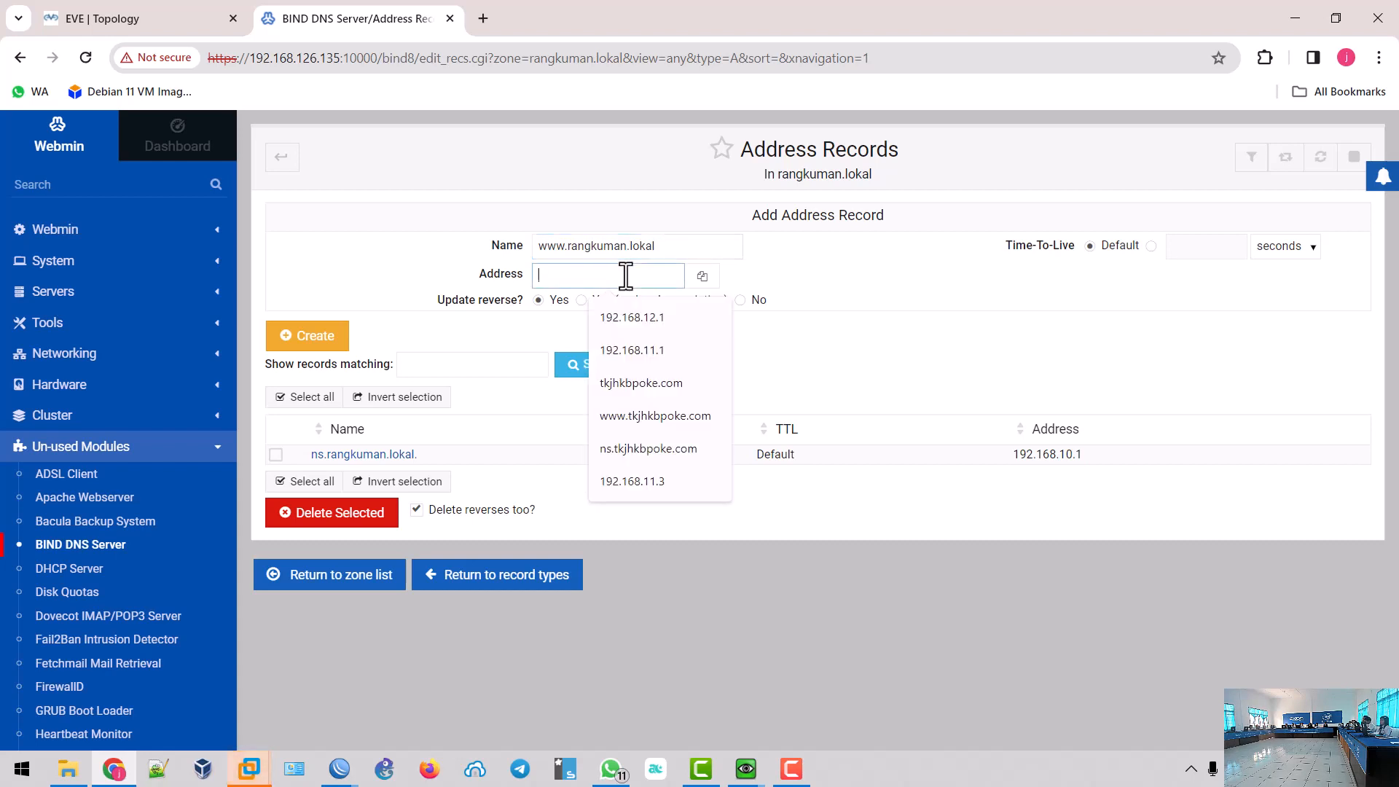
pyautogui.write('19')
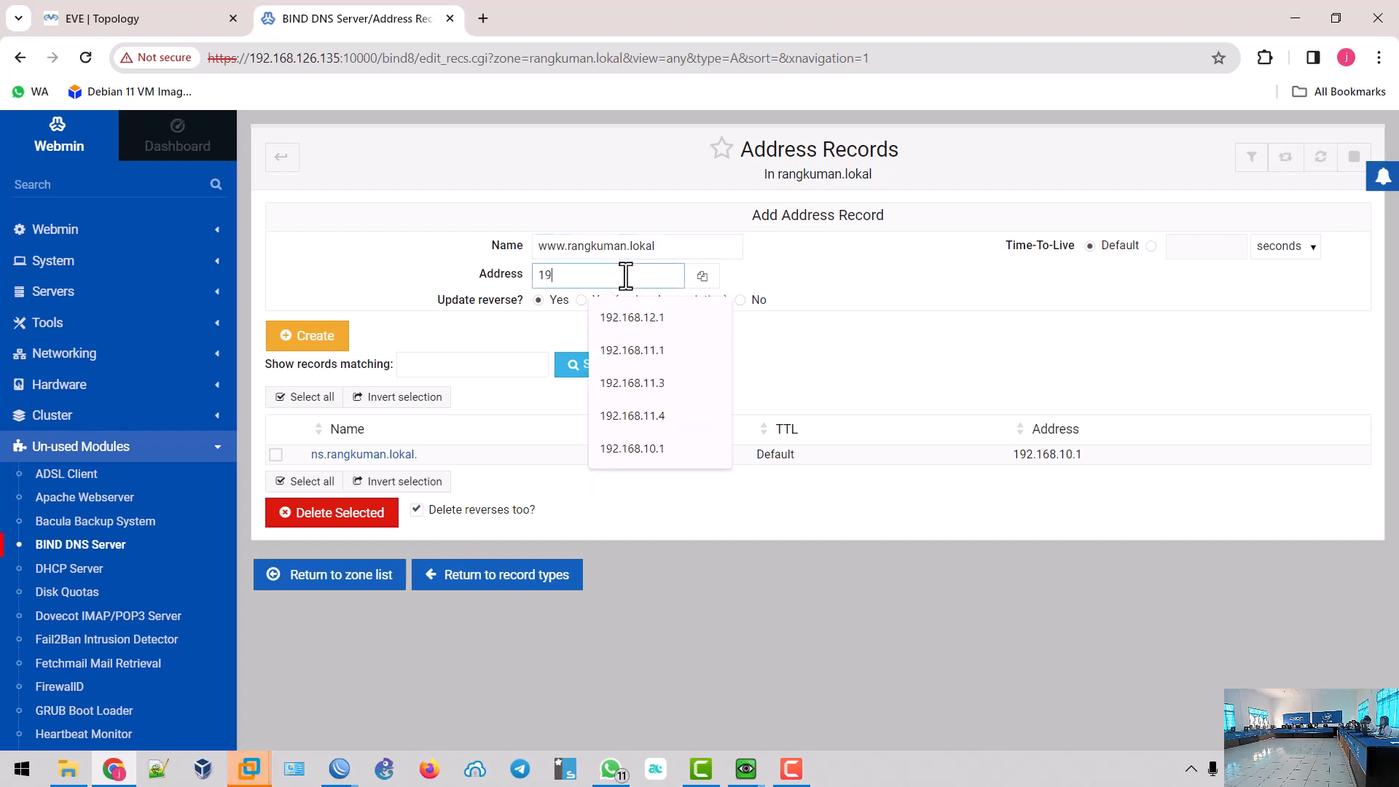
pyautogui.write('2.168.10.1')
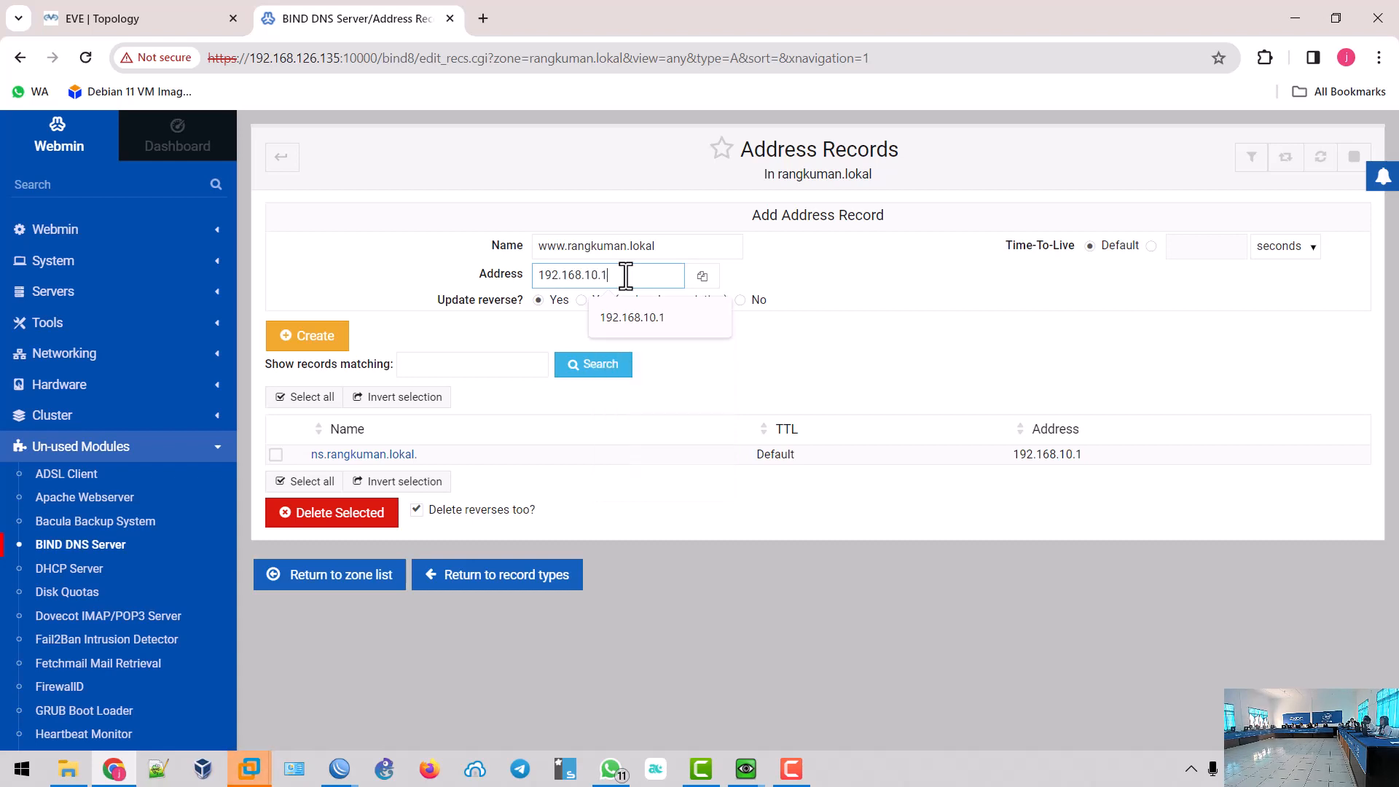
pyautogui.click(306, 338)
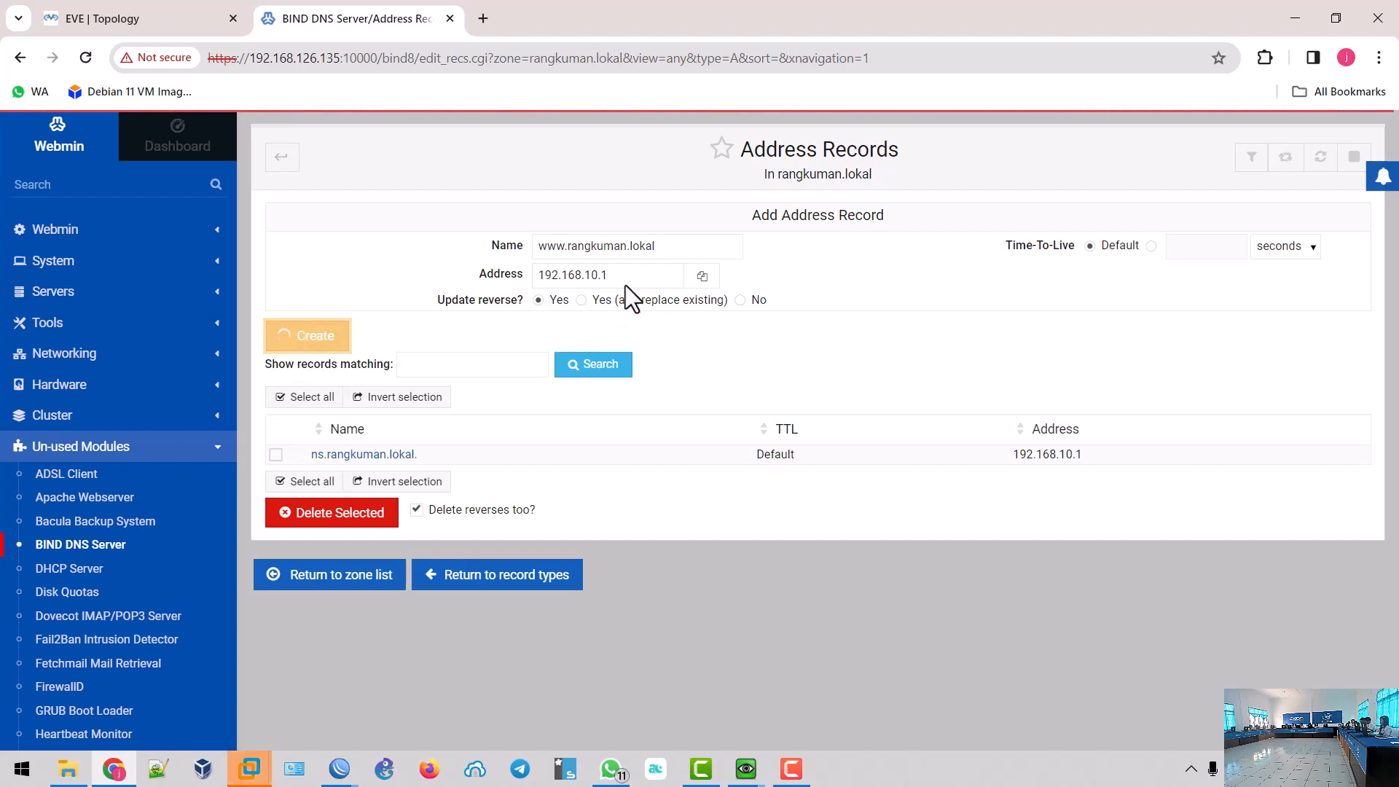
# - Add address record for the bare rangkuman.lokal pointing to 192.168.10.1
pyautogui.click(674, 248)
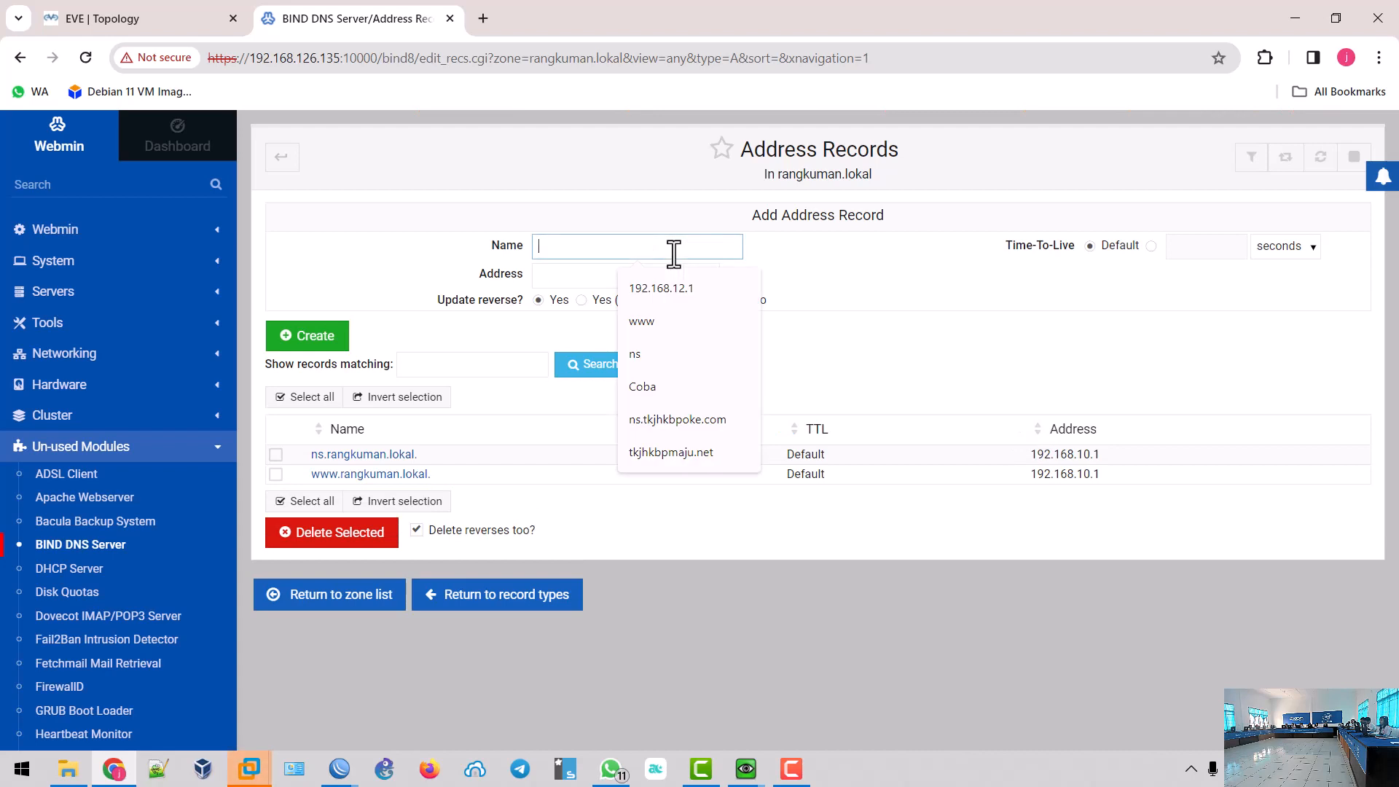
pyautogui.write('r')
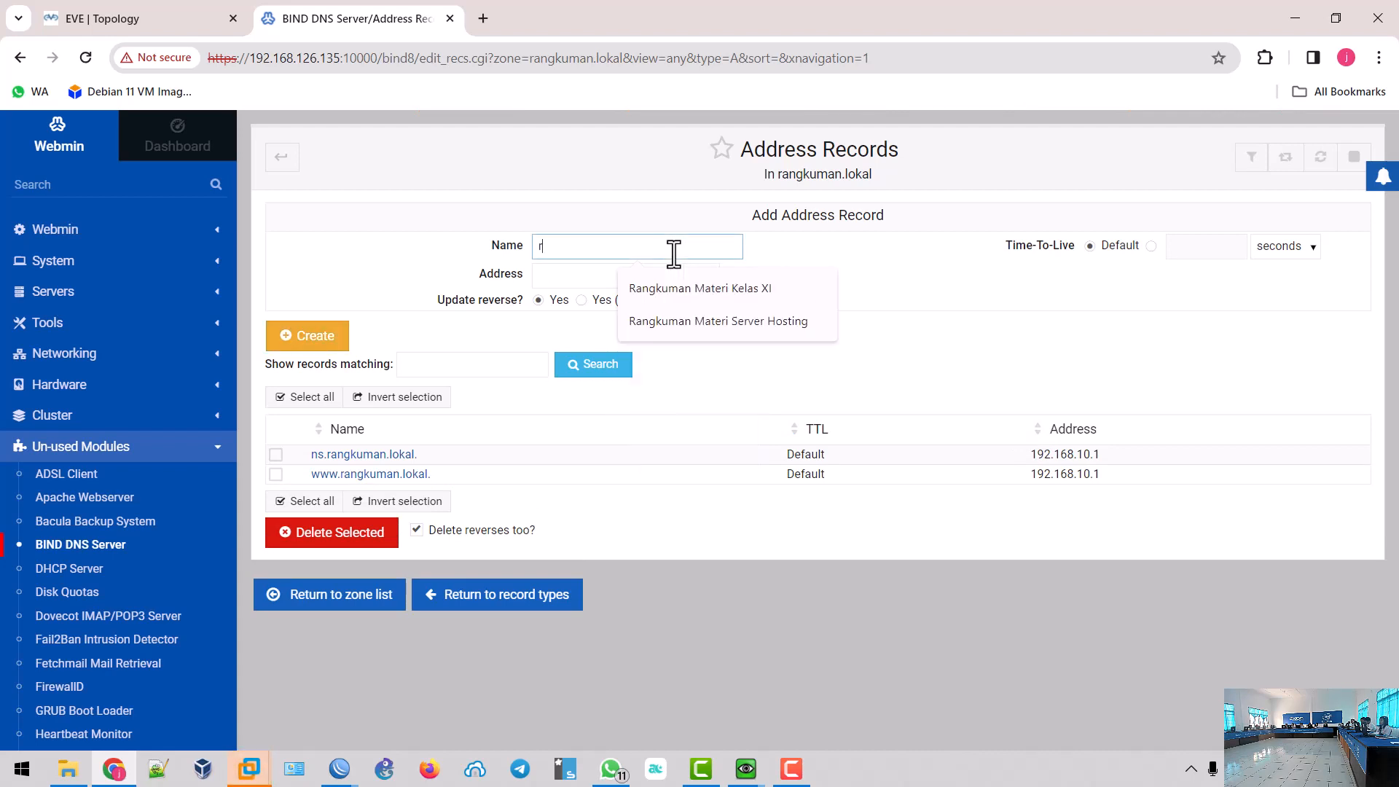
pyautogui.write('angkuman.lokal')
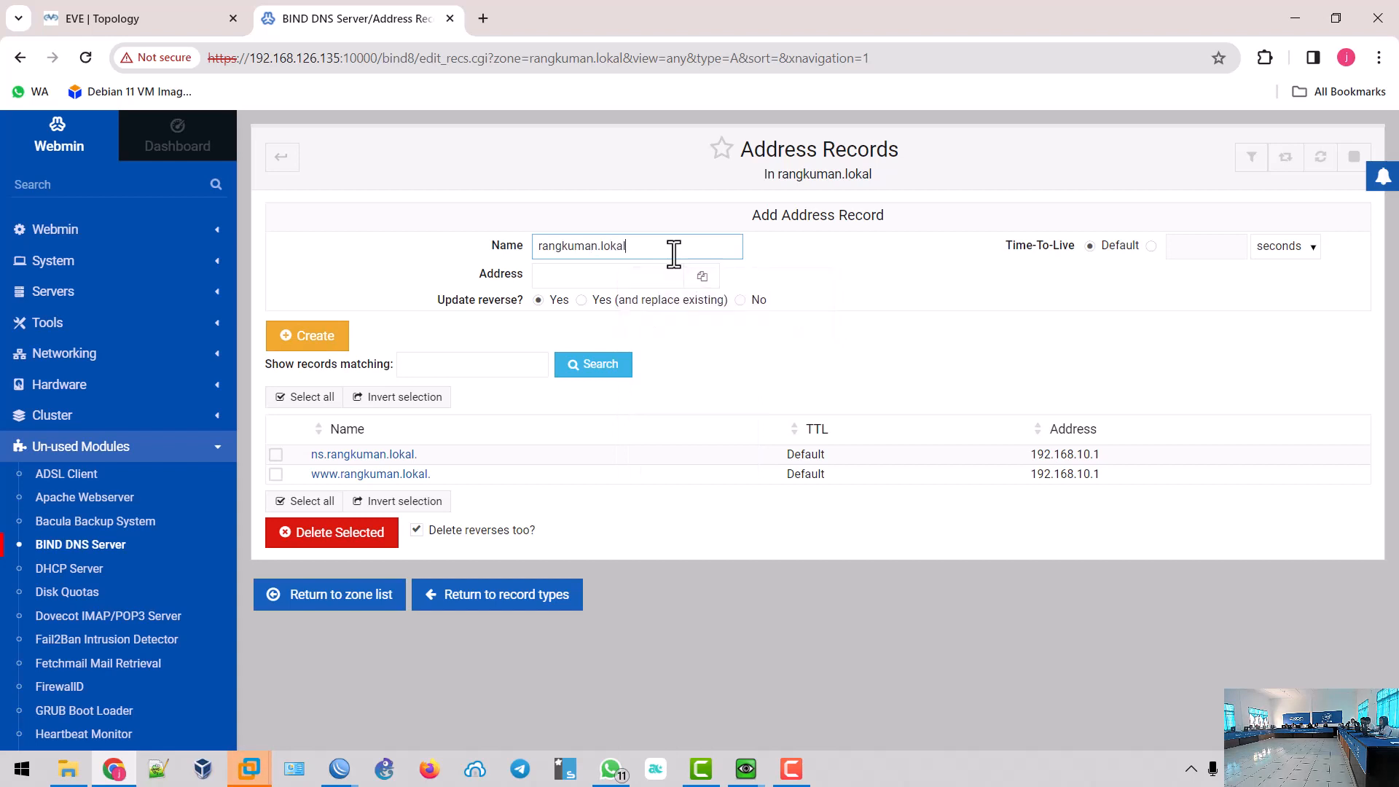
pyautogui.click(647, 277)
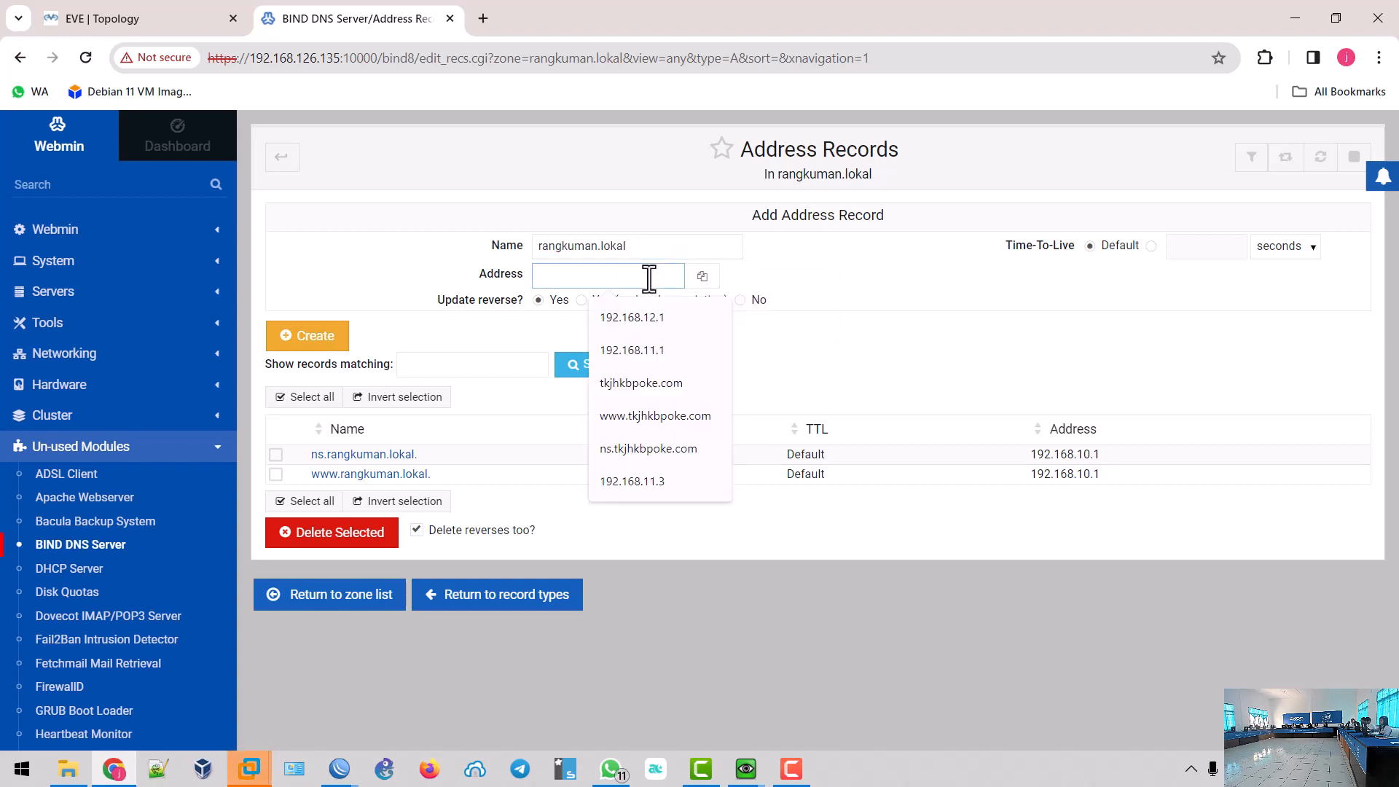
pyautogui.write('192.168')
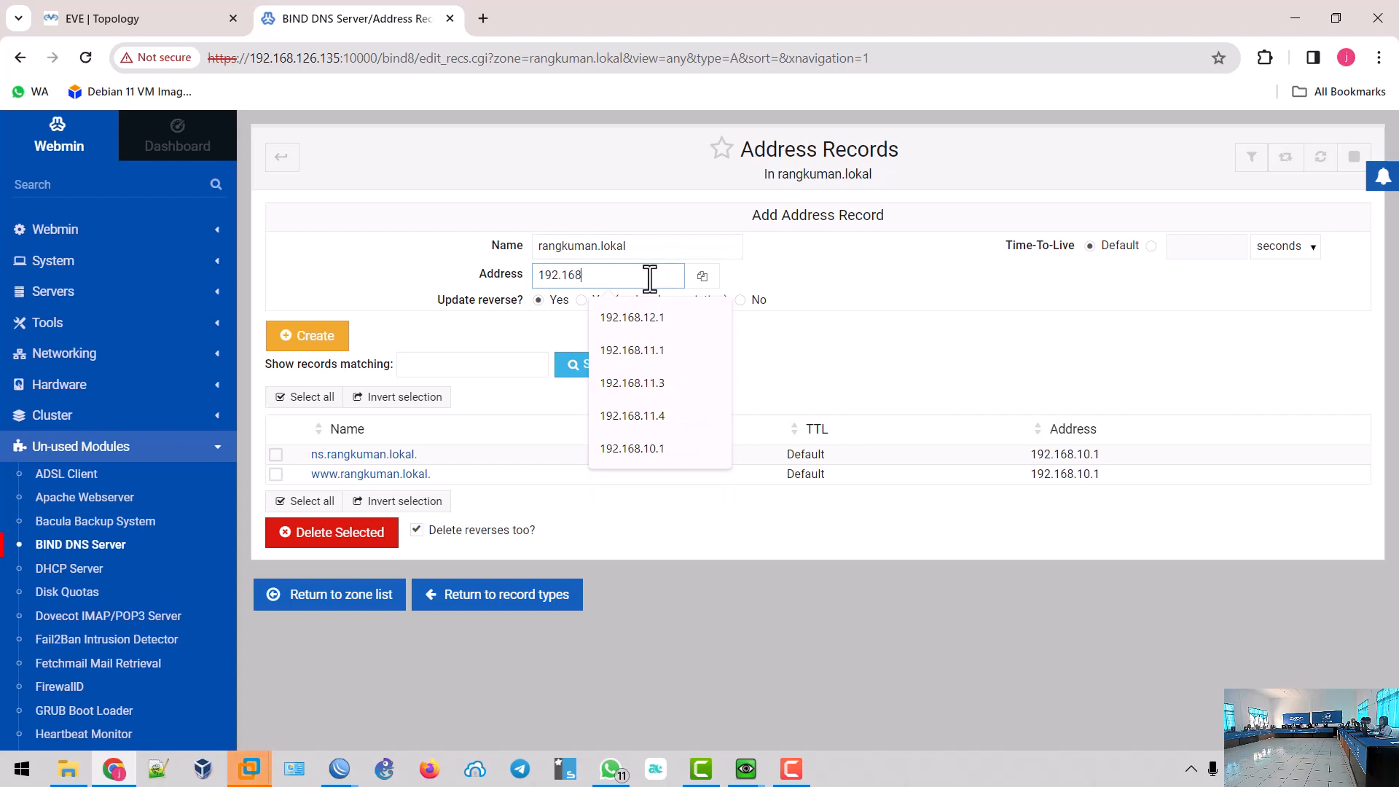
pyautogui.write('.10.1')
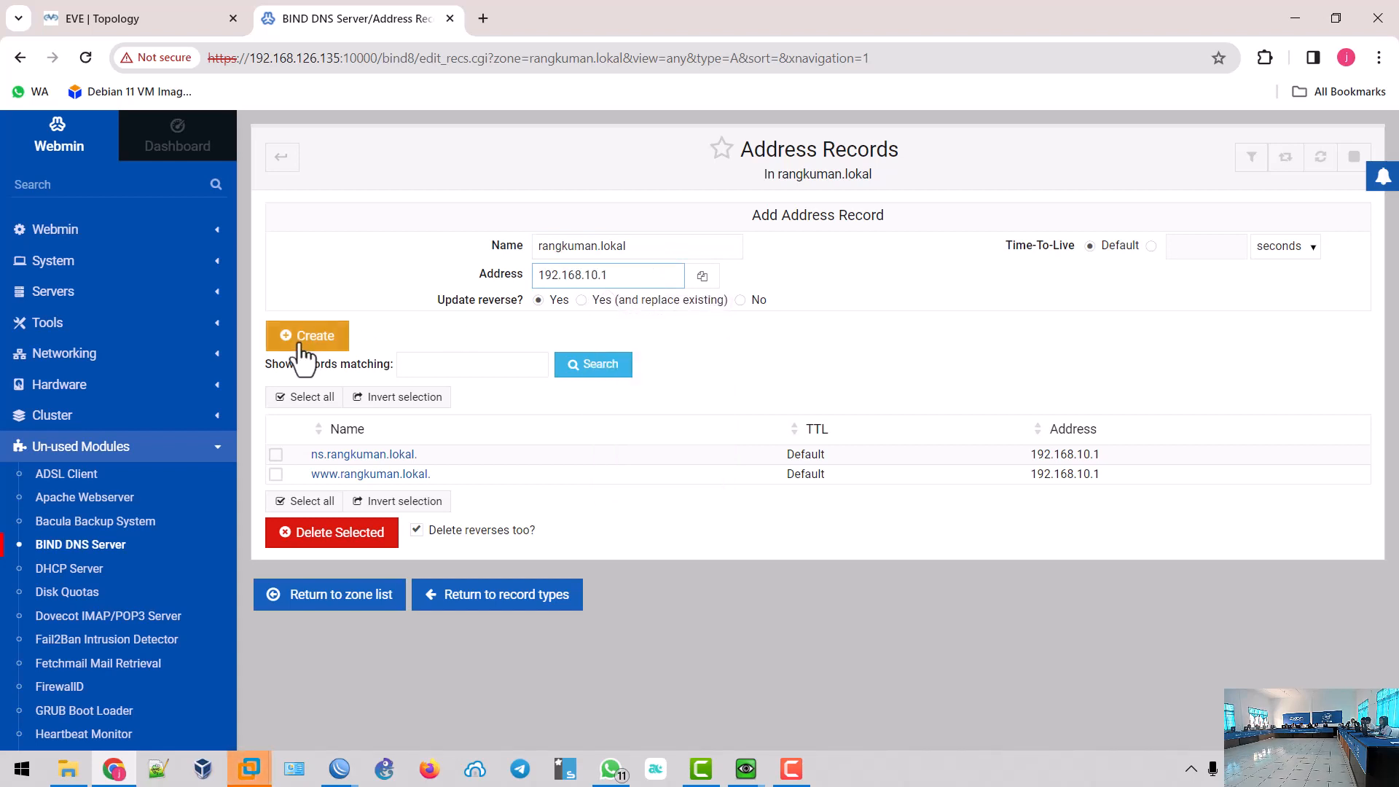
pyautogui.click(299, 341)
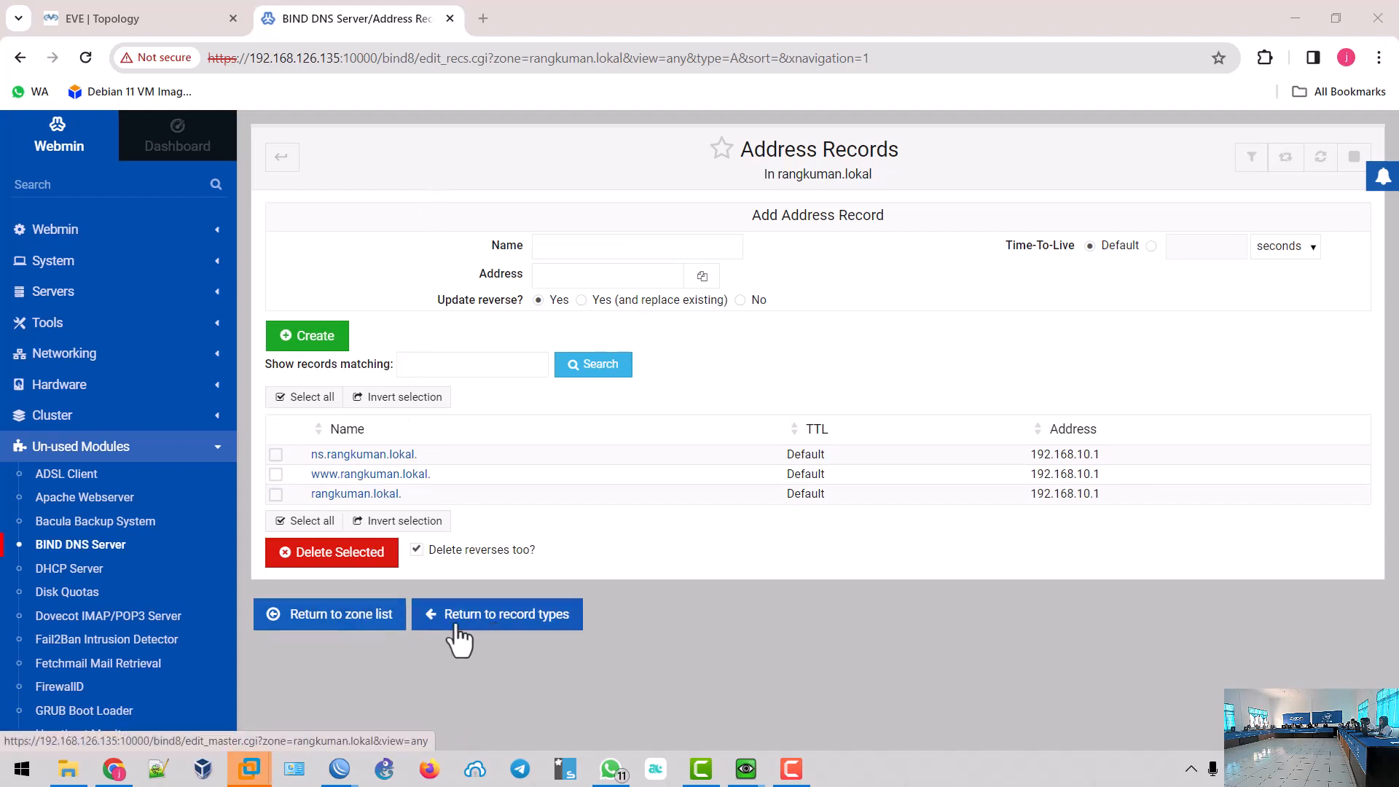
# - From the zone list, open the 192.168.10.1 zone's Reverse Address records
pyautogui.click(310, 619)
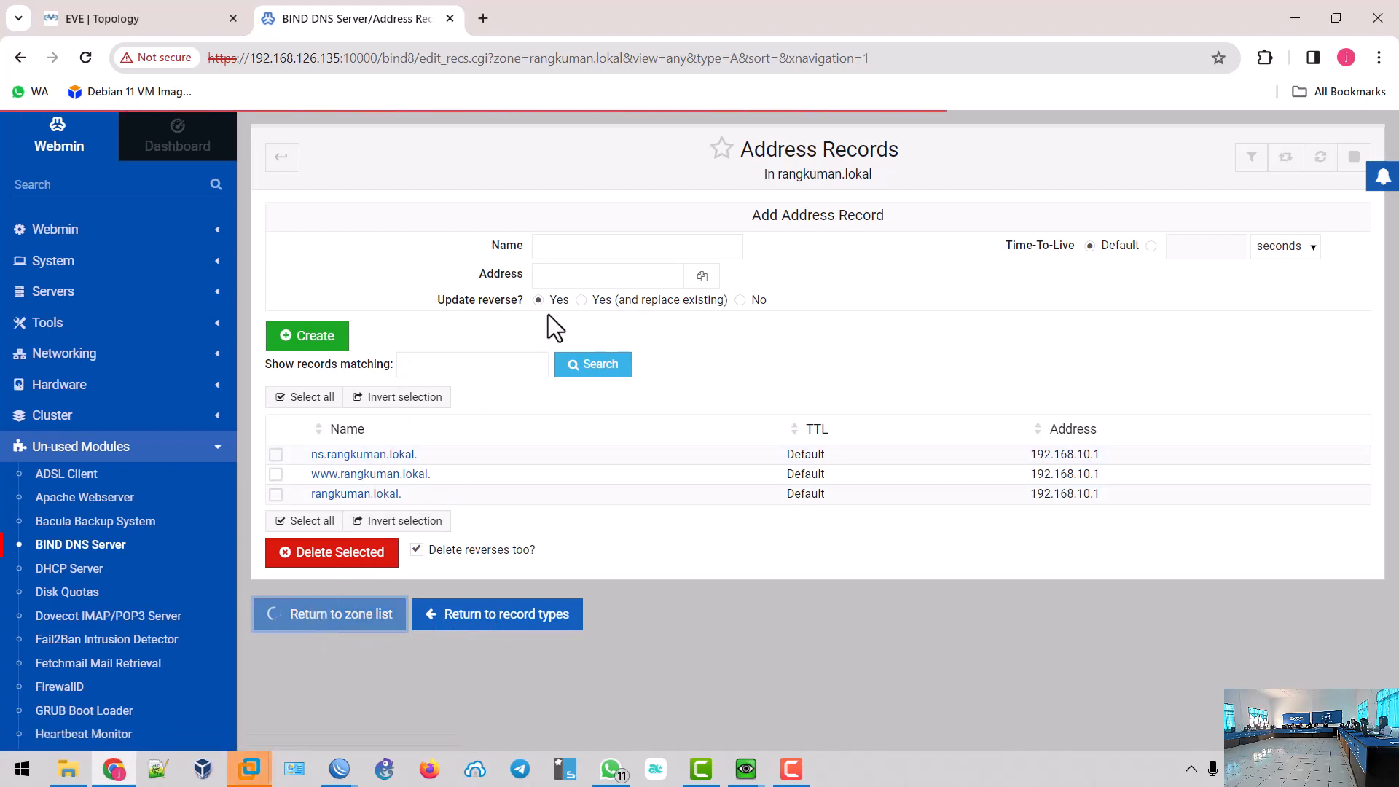
pyautogui.scroll(-1, 548, 317)
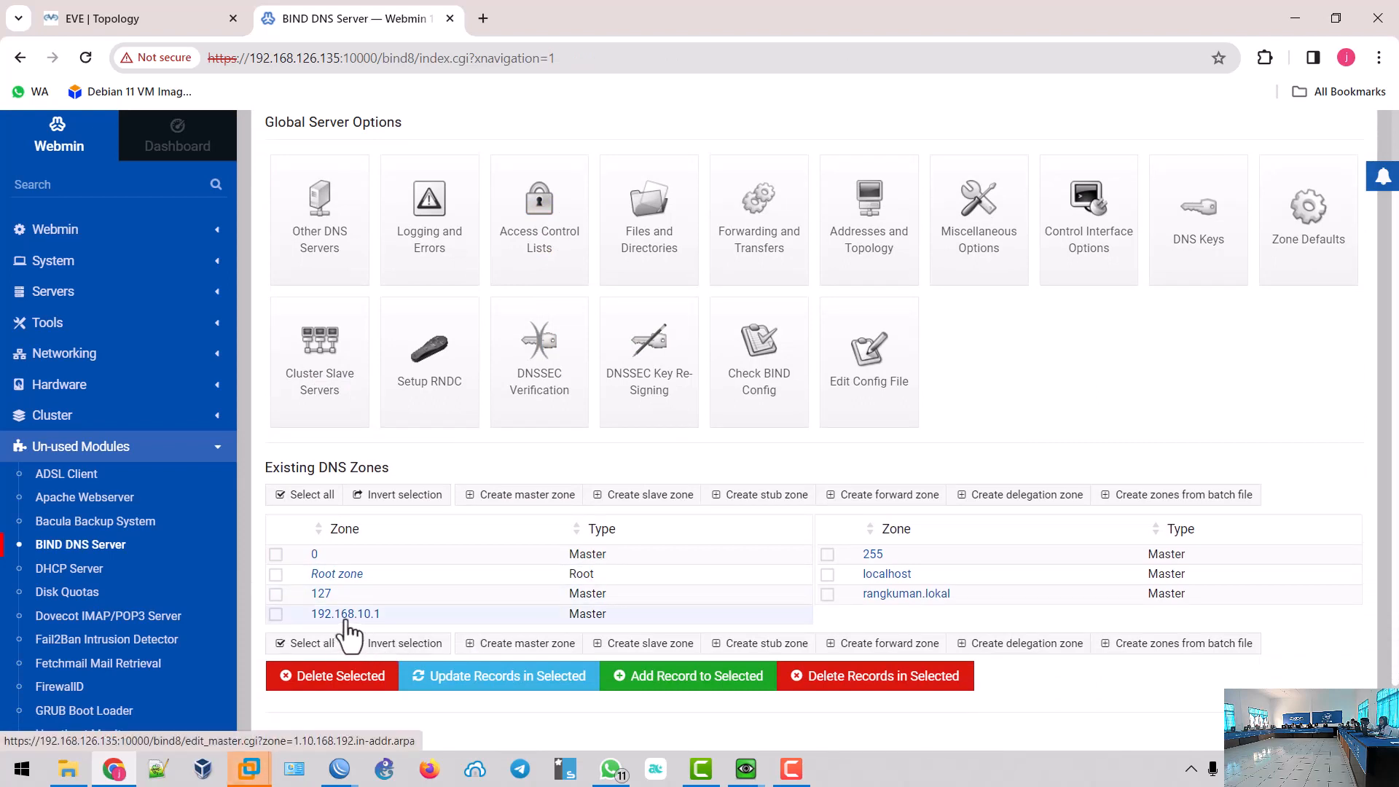
pyautogui.click(758, 244)
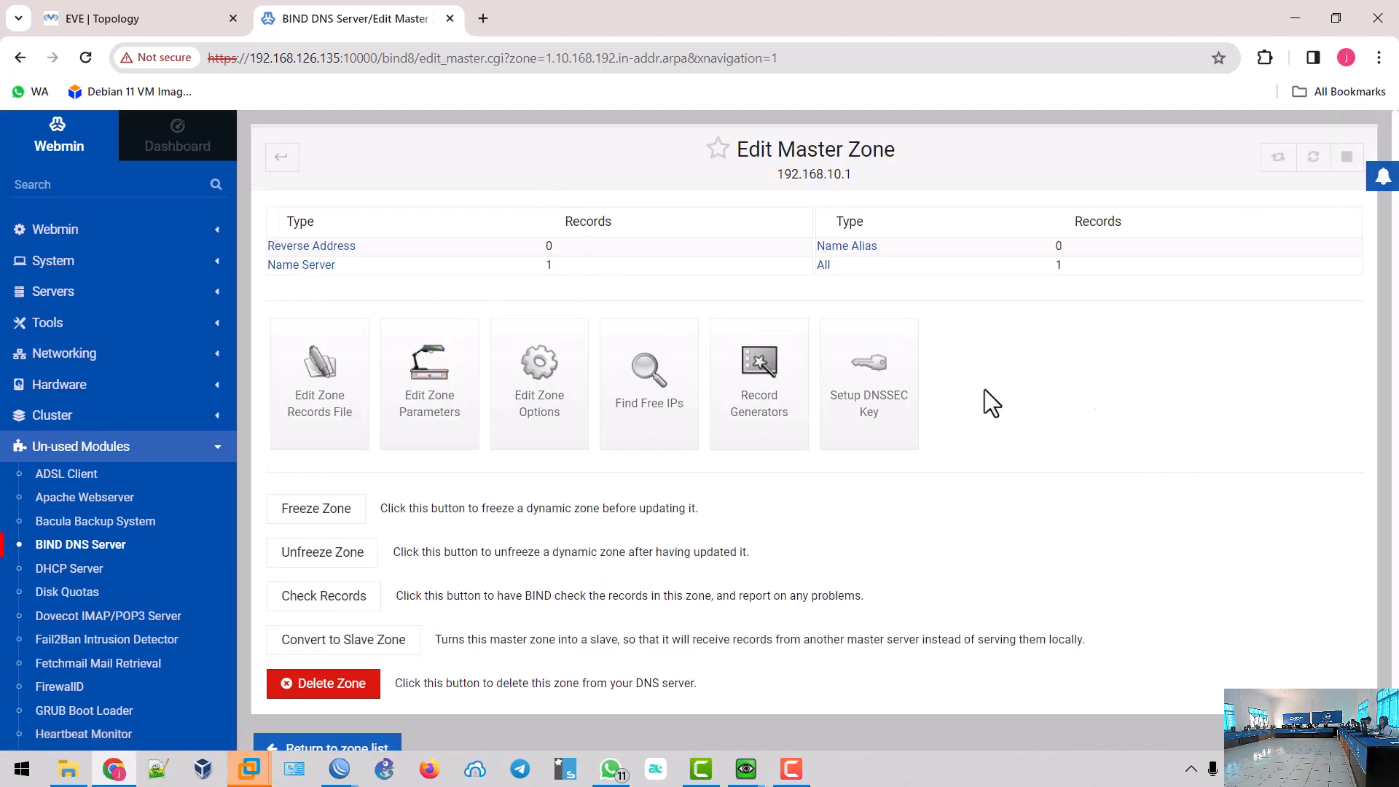
pyautogui.click(298, 248)
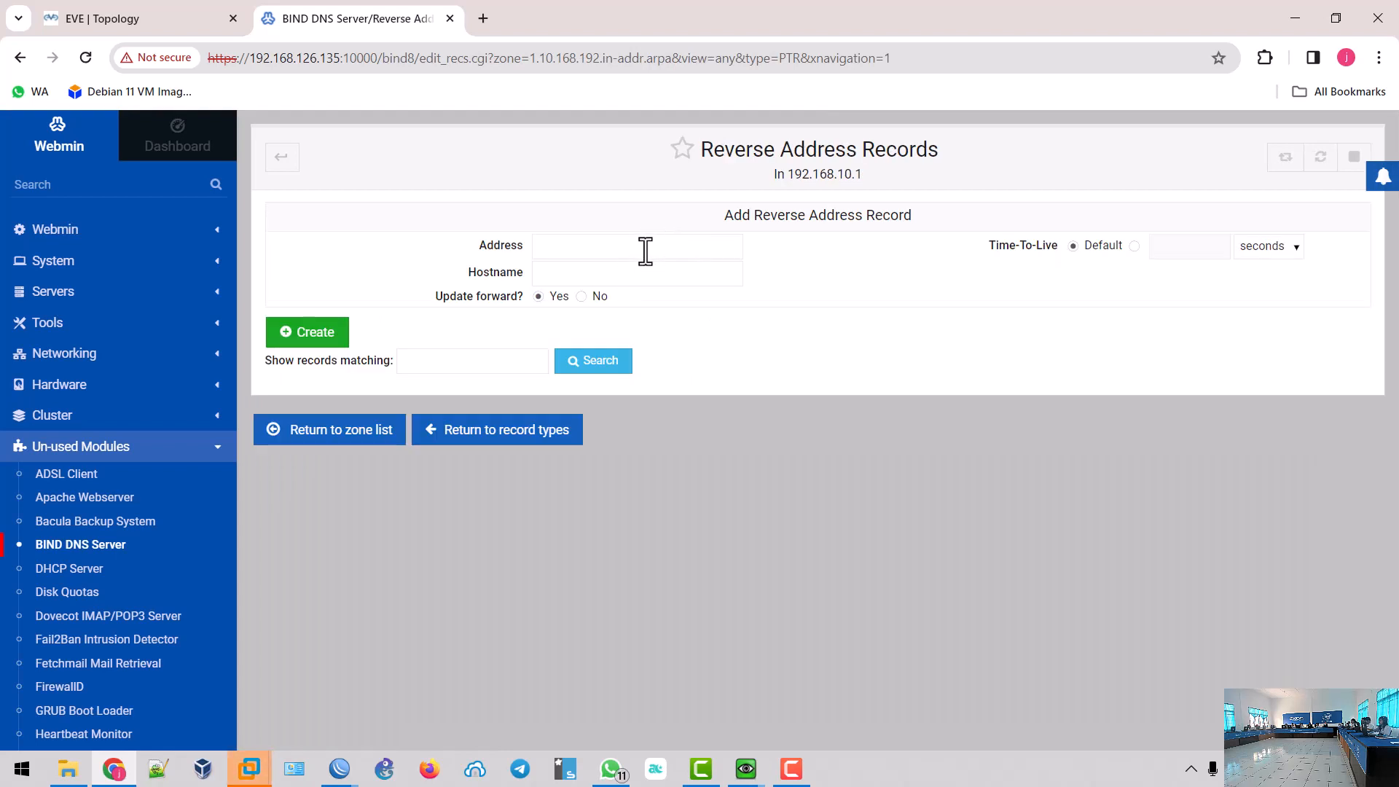
# - Create reverse record: address 192.168.10.1, hostname ns.rangkuman.lokal
pyautogui.click(645, 249)
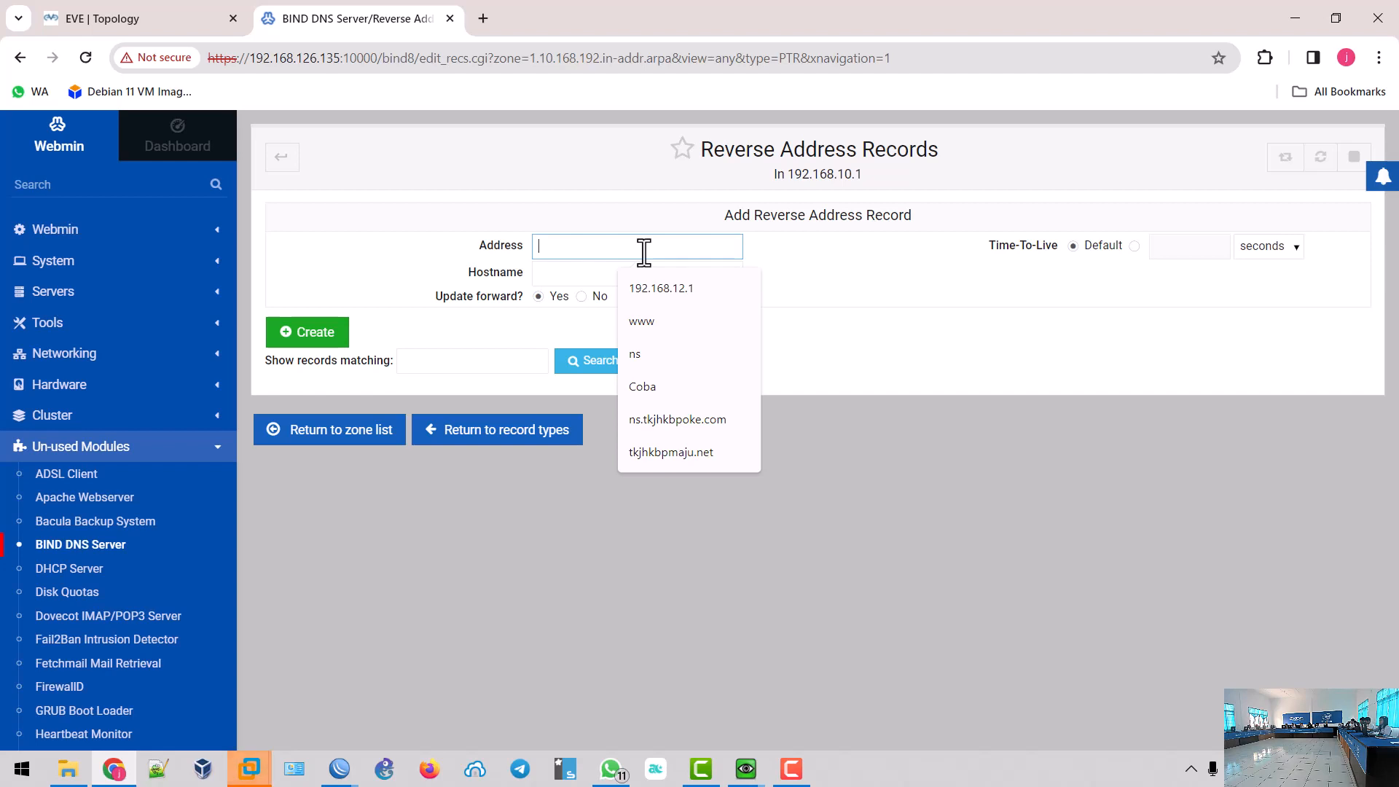
pyautogui.write('19')
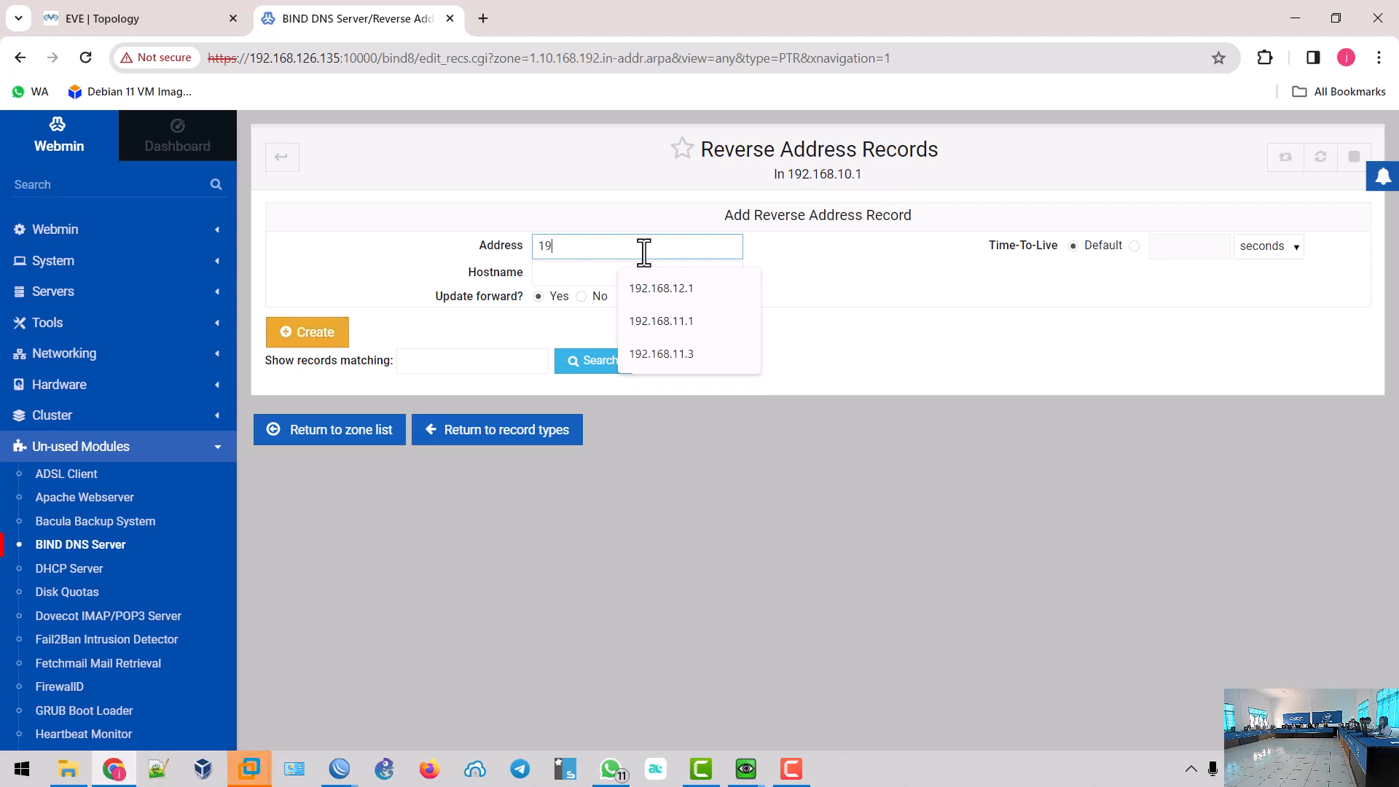
pyautogui.write('2.168.10.1')
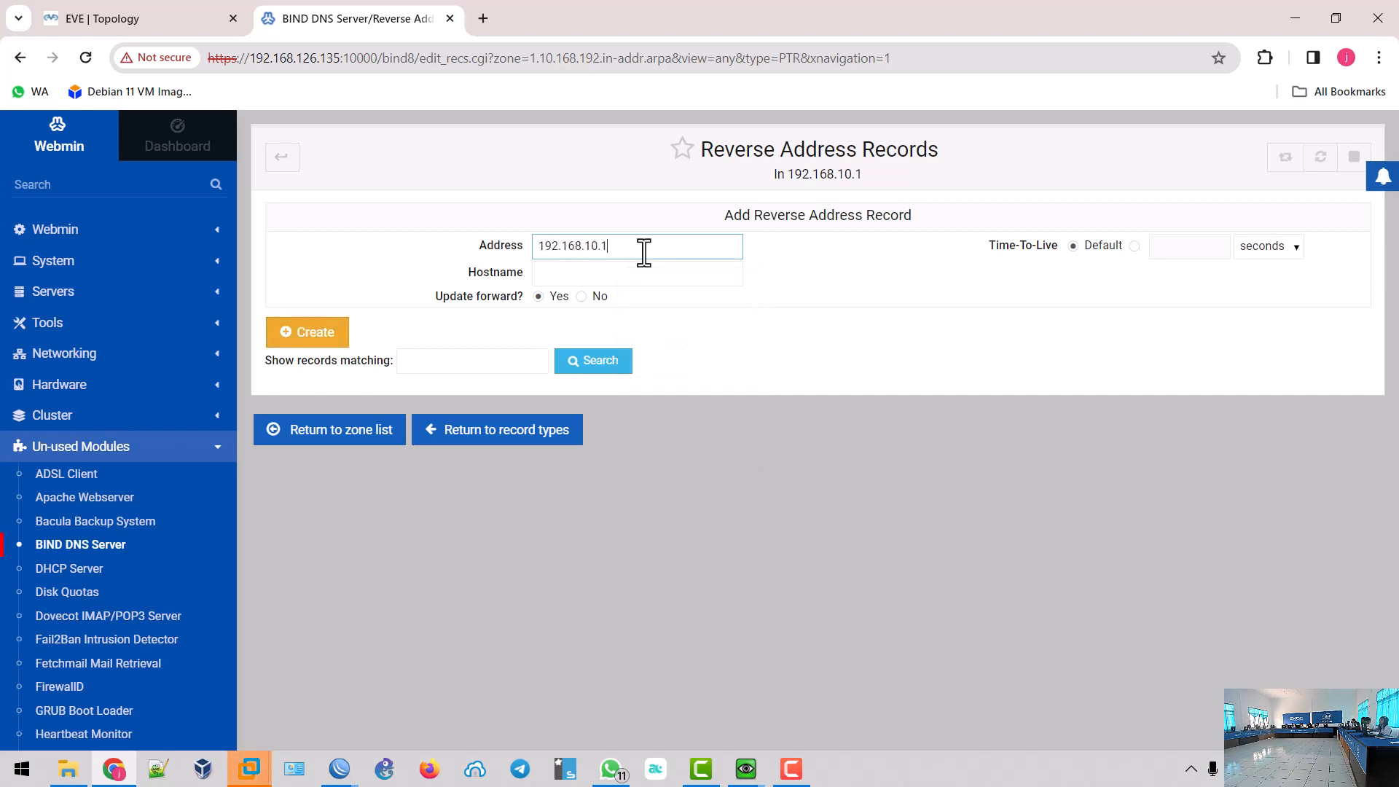
pyautogui.click(644, 274)
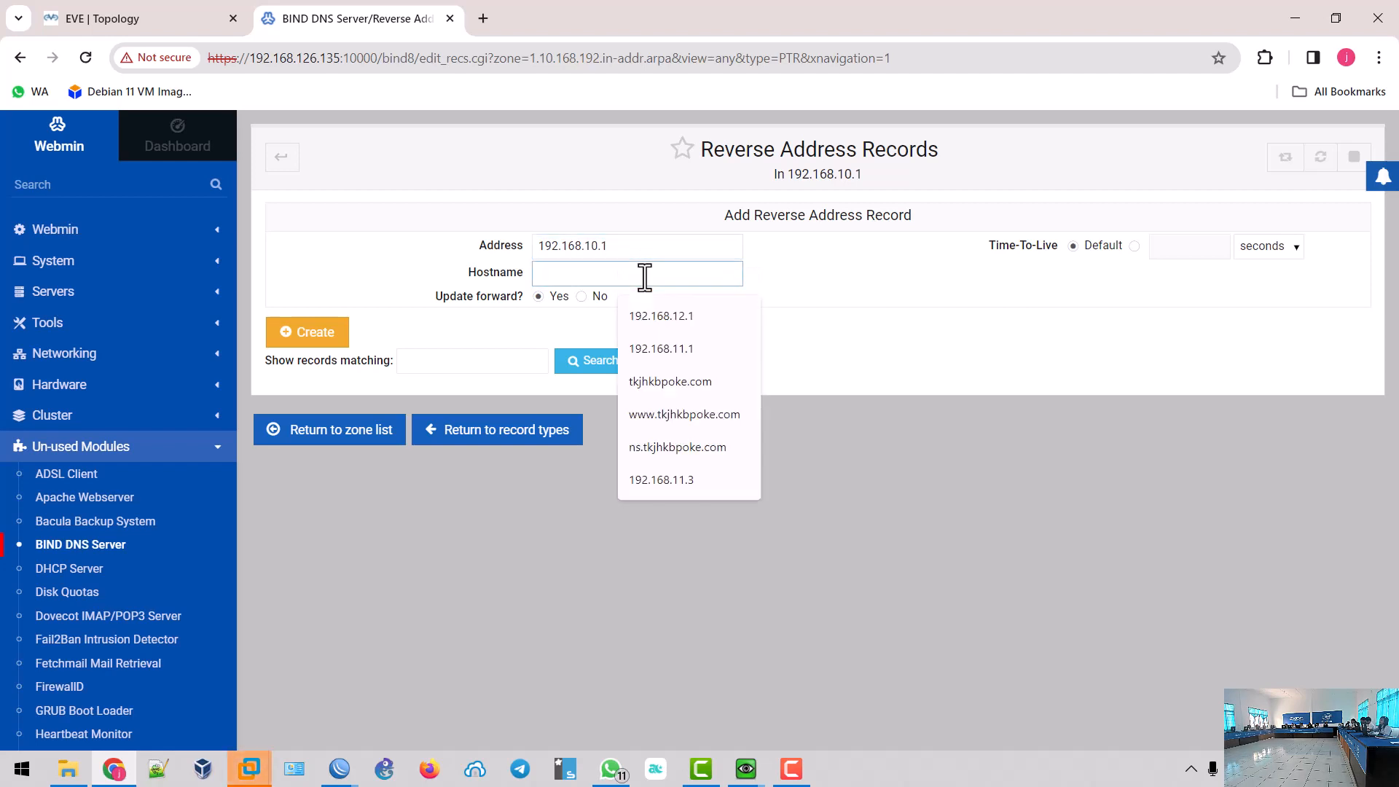
pyautogui.write('ns.')
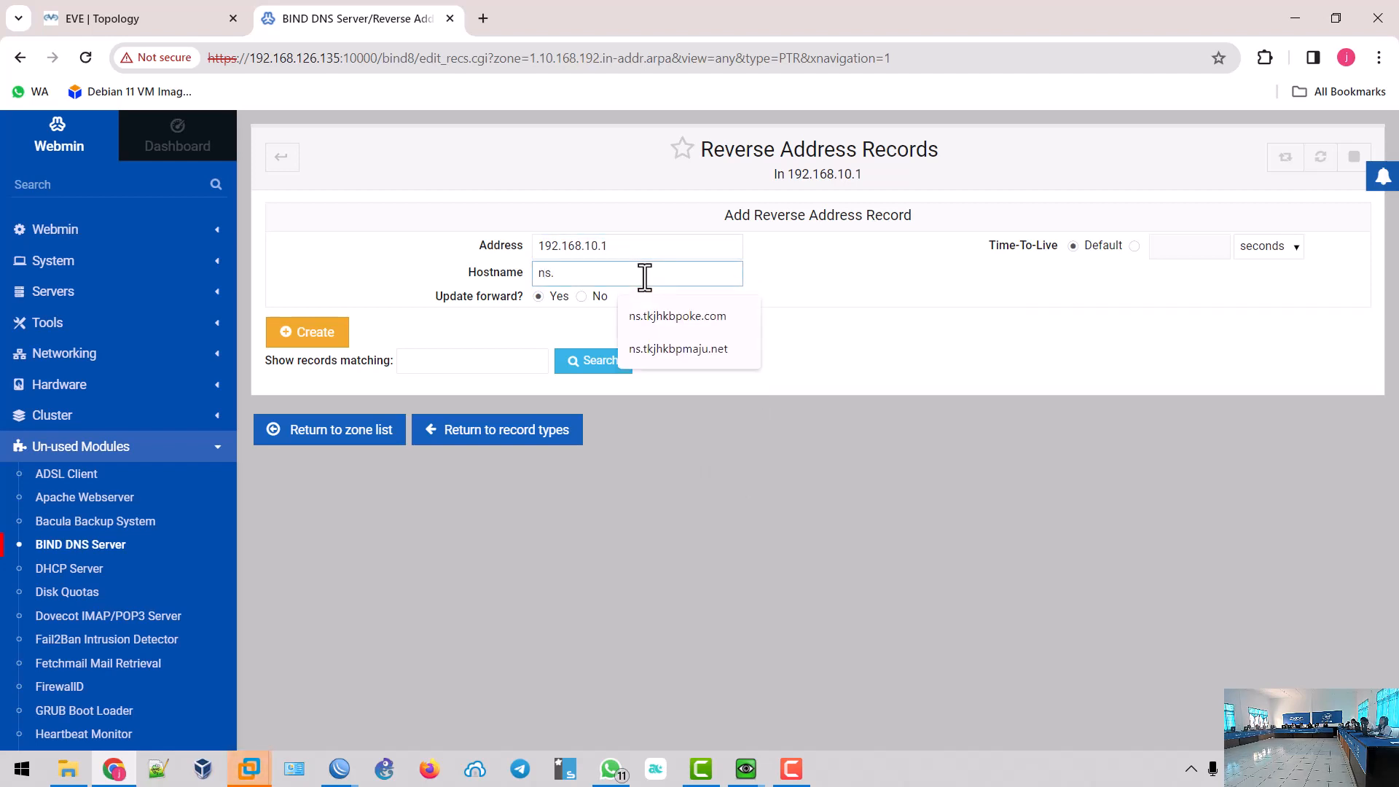
pyautogui.write('rangkuman.')
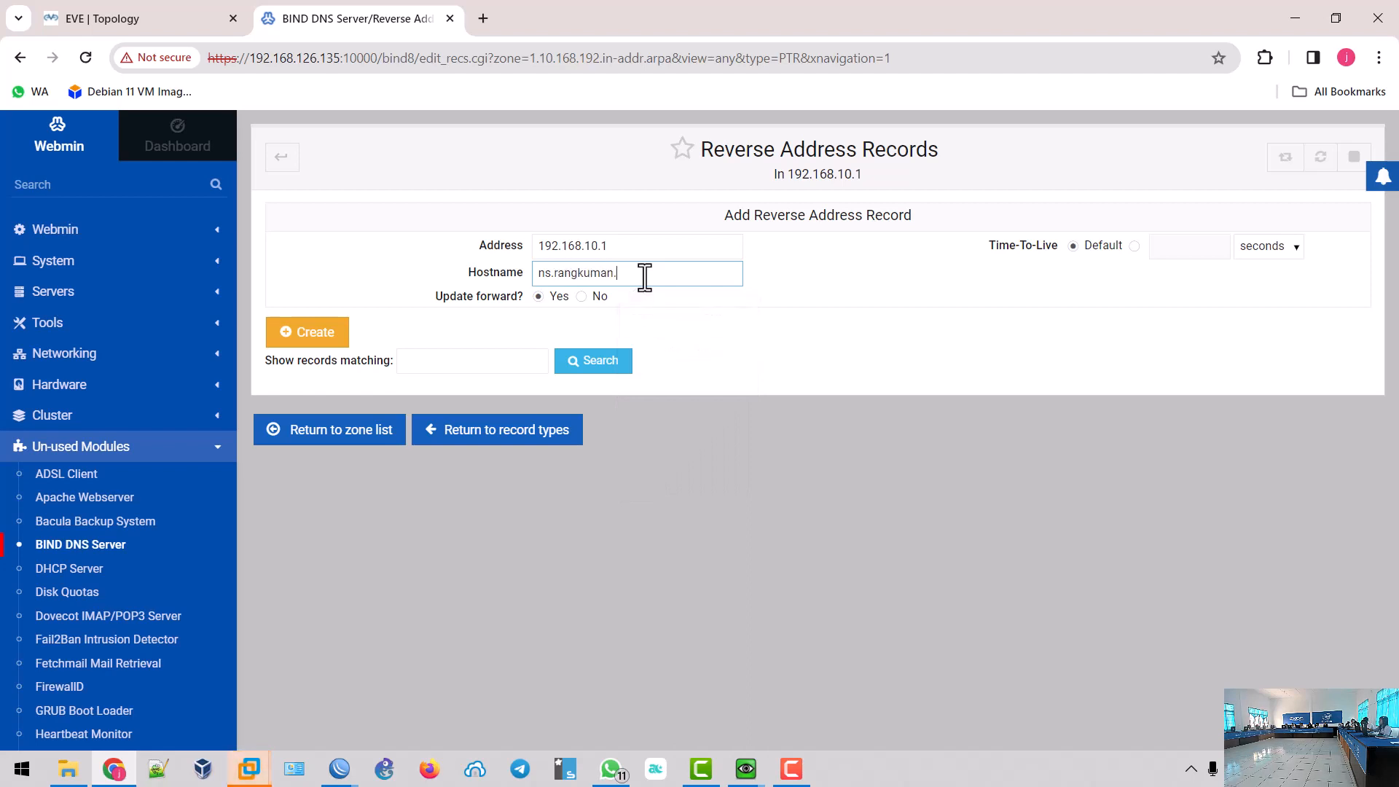
pyautogui.write('lokal')
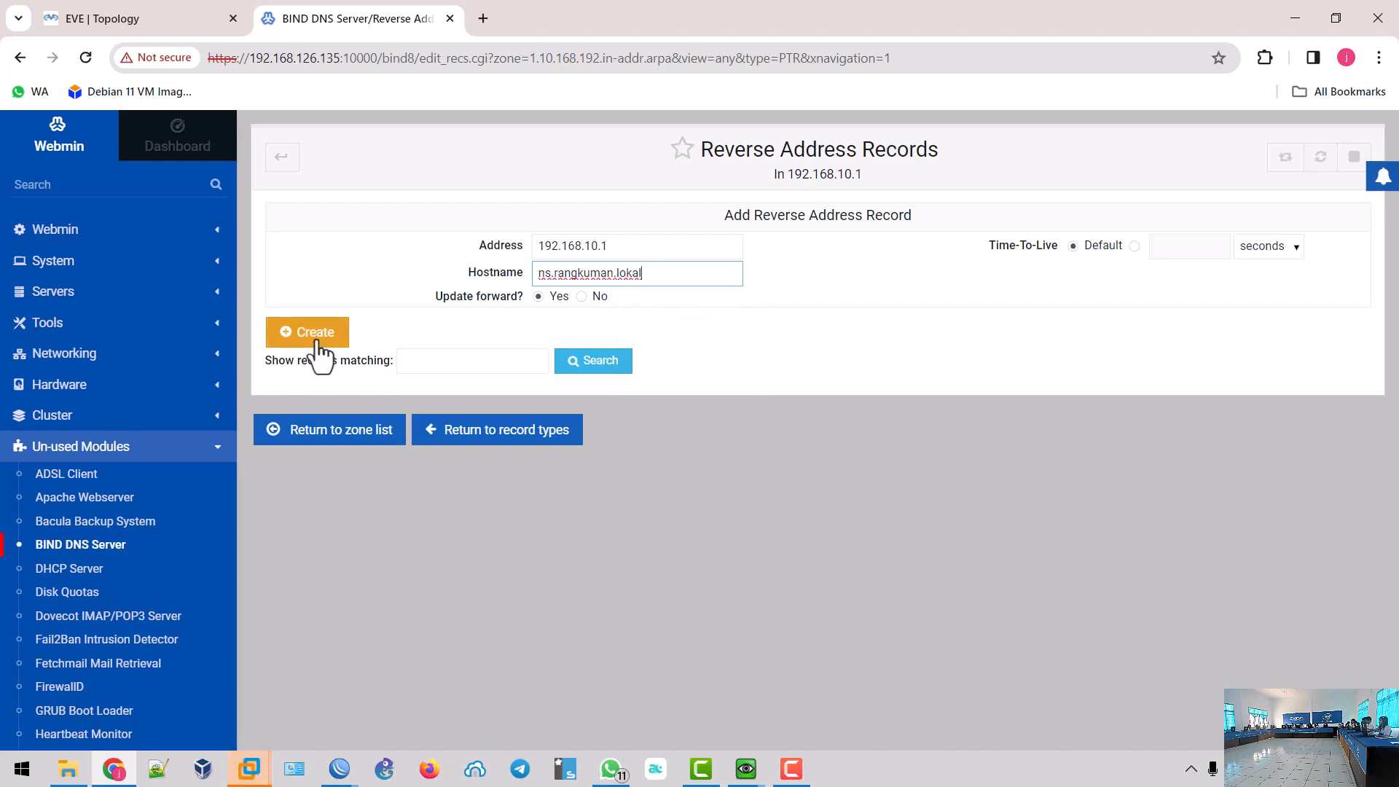
pyautogui.click(313, 339)
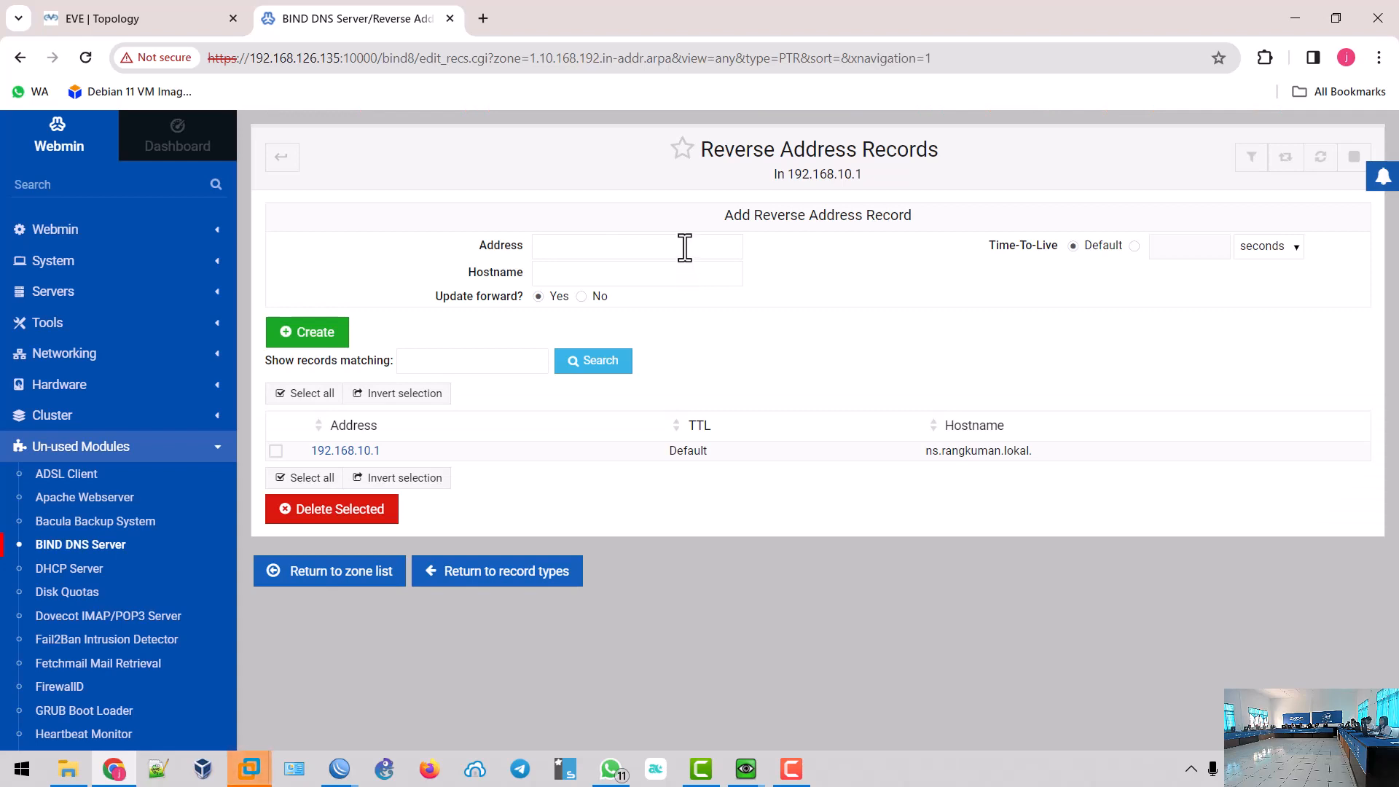
pyautogui.click(684, 246)
pyautogui.write('19')
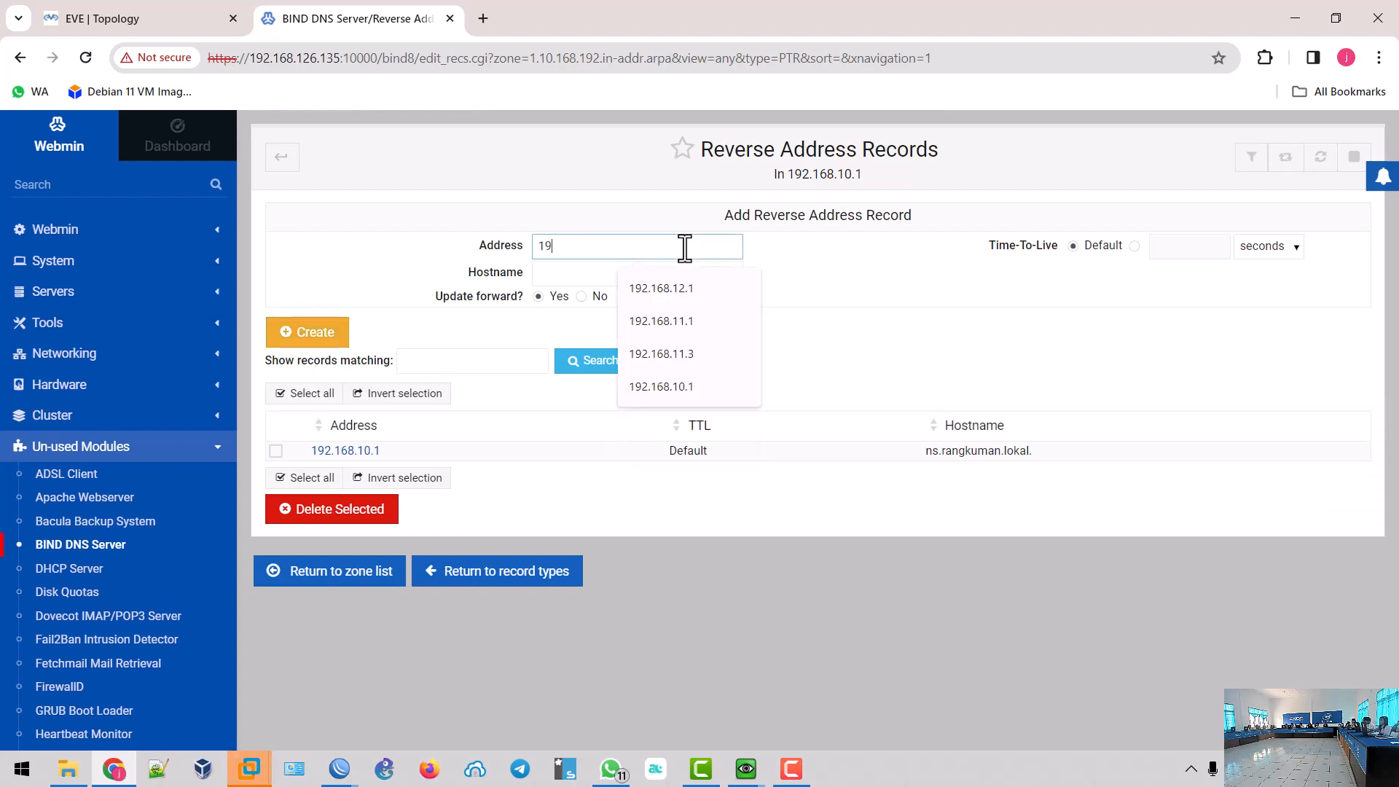
pyautogui.write('2.168.10.1')
pyautogui.click(654, 275)
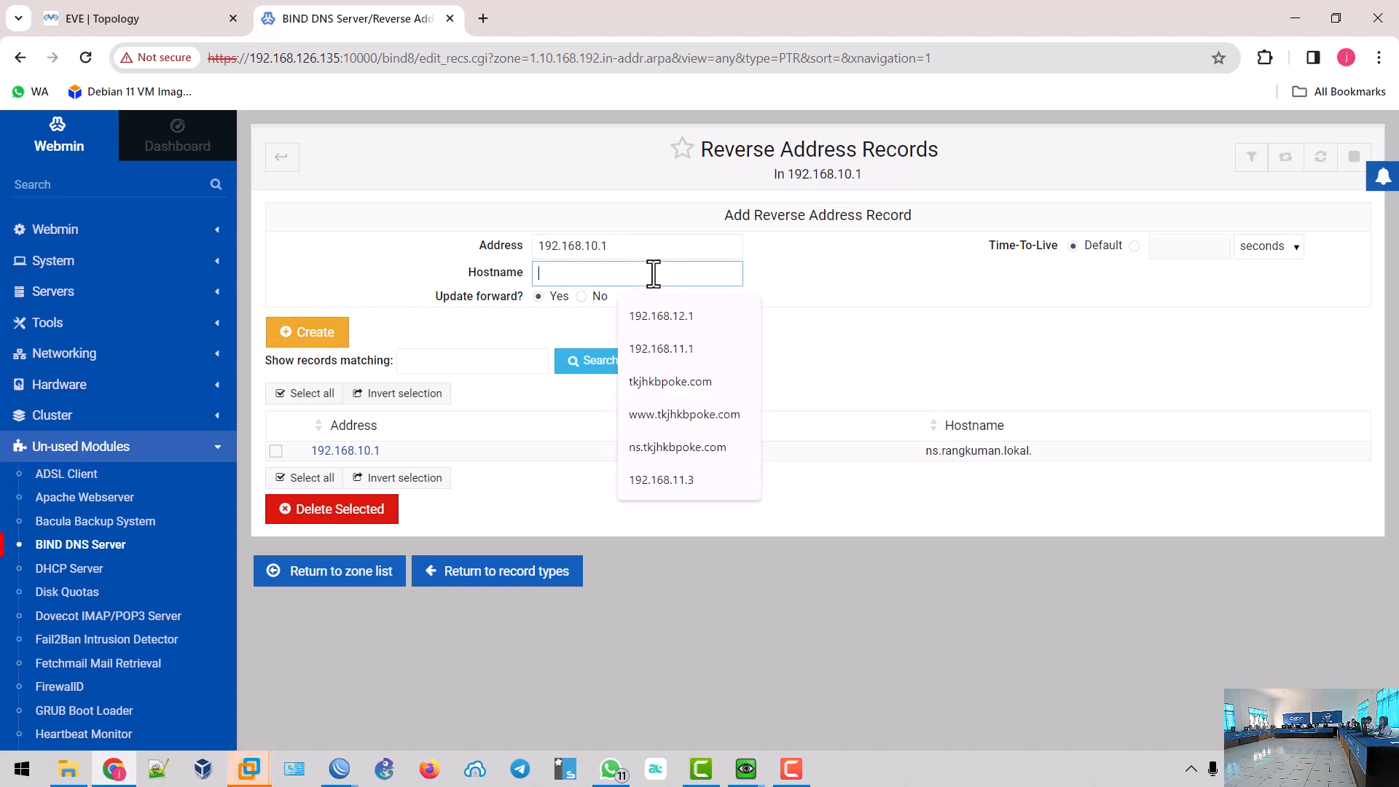
pyautogui.write('www.')
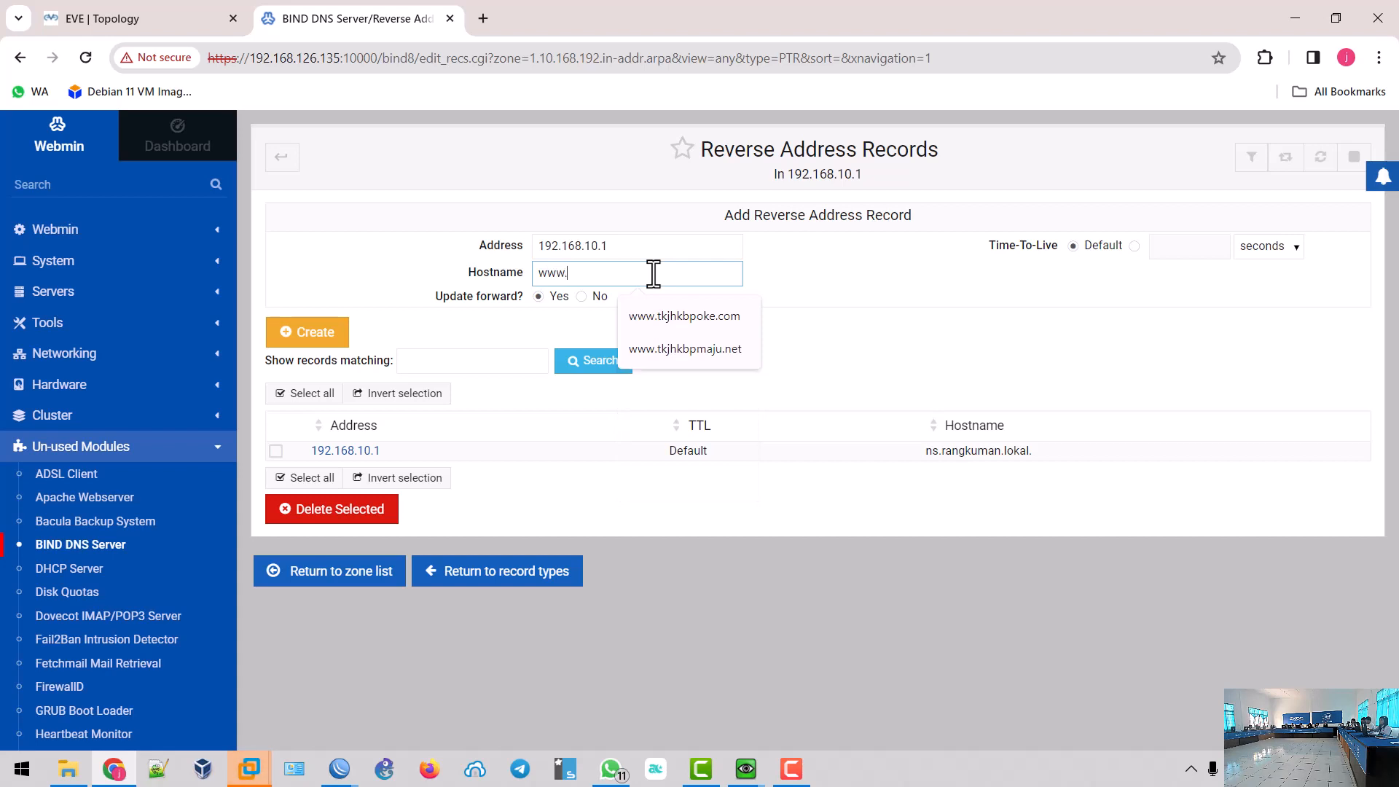
pyautogui.write('rangkuk')
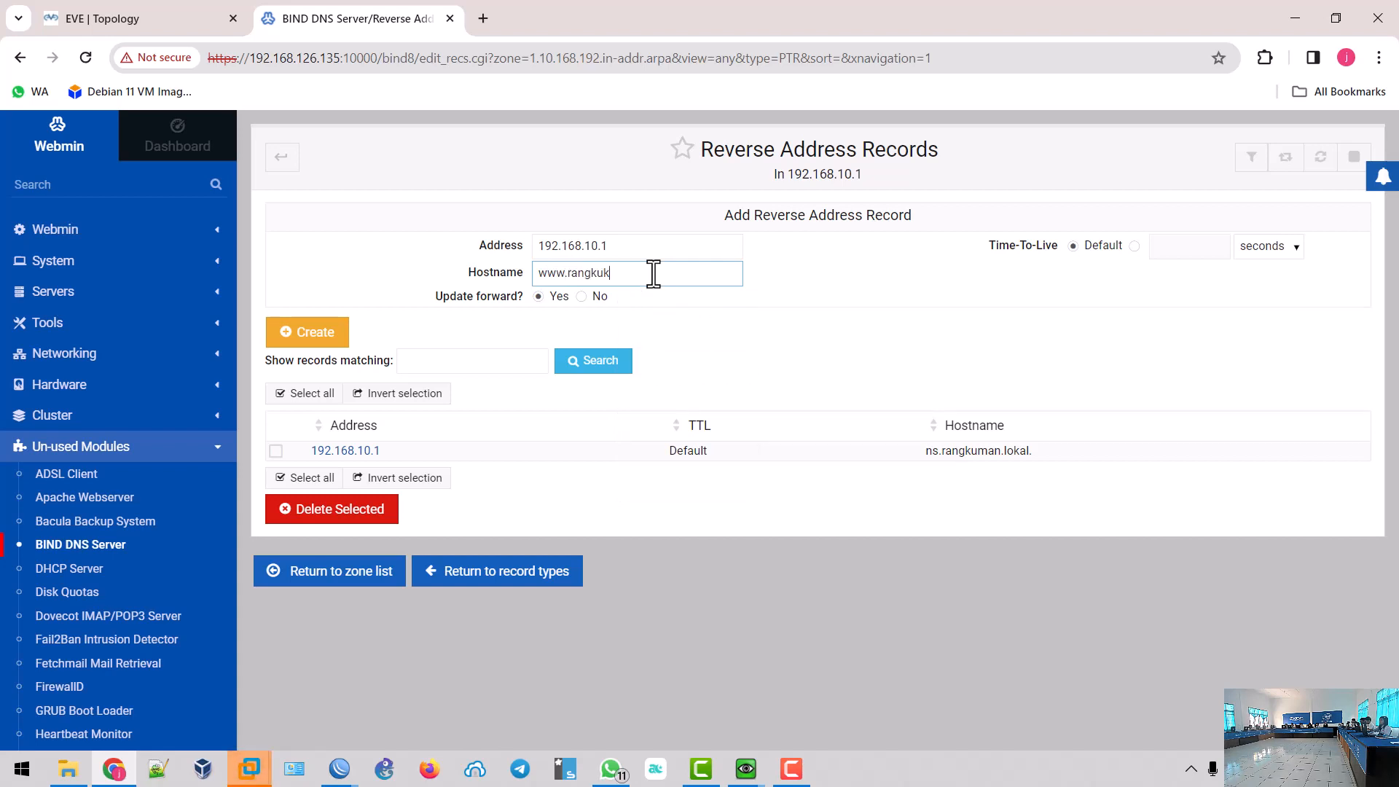
pyautogui.write('man.lokal')
pyautogui.click(316, 337)
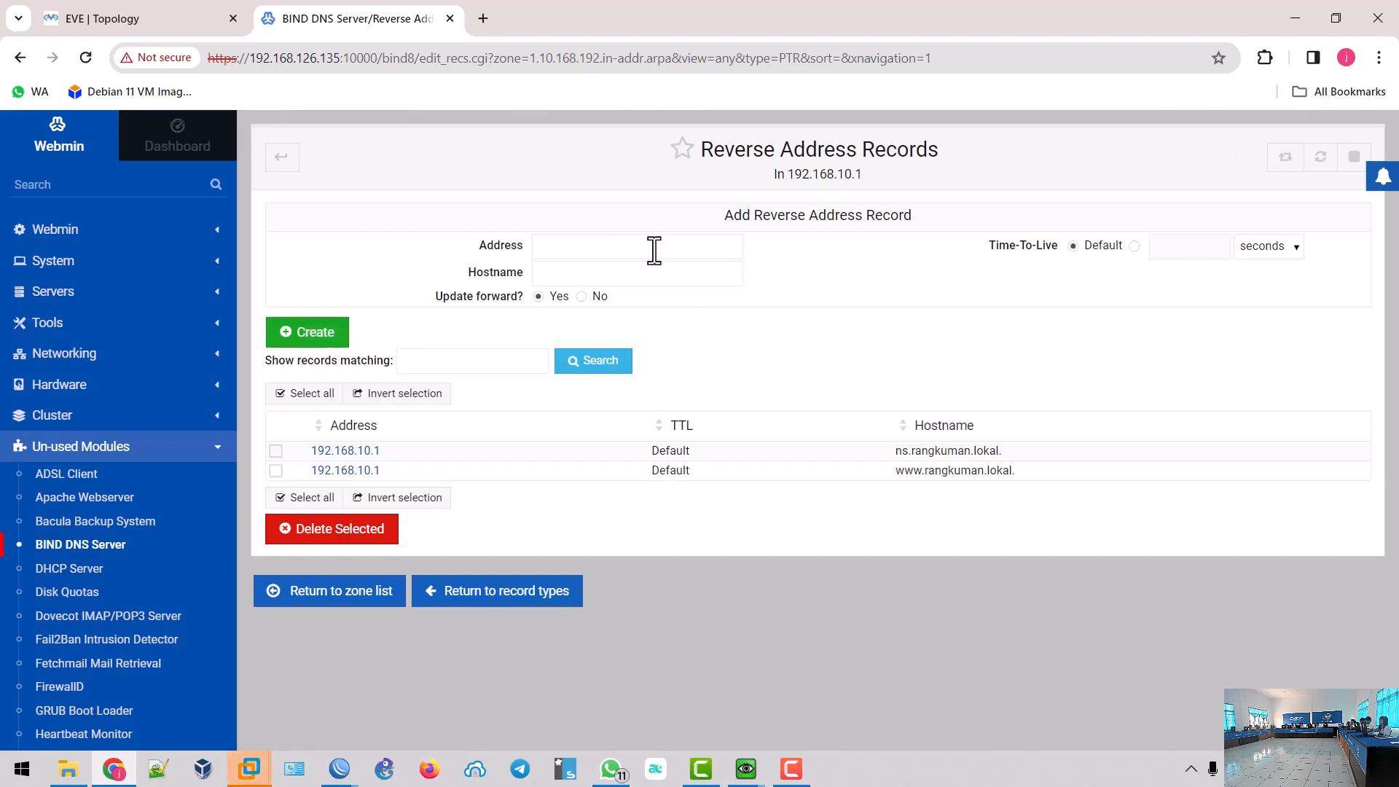
# - Create reverse record 192.168.10.1 → rangkuman.lokal
pyautogui.click(613, 248)
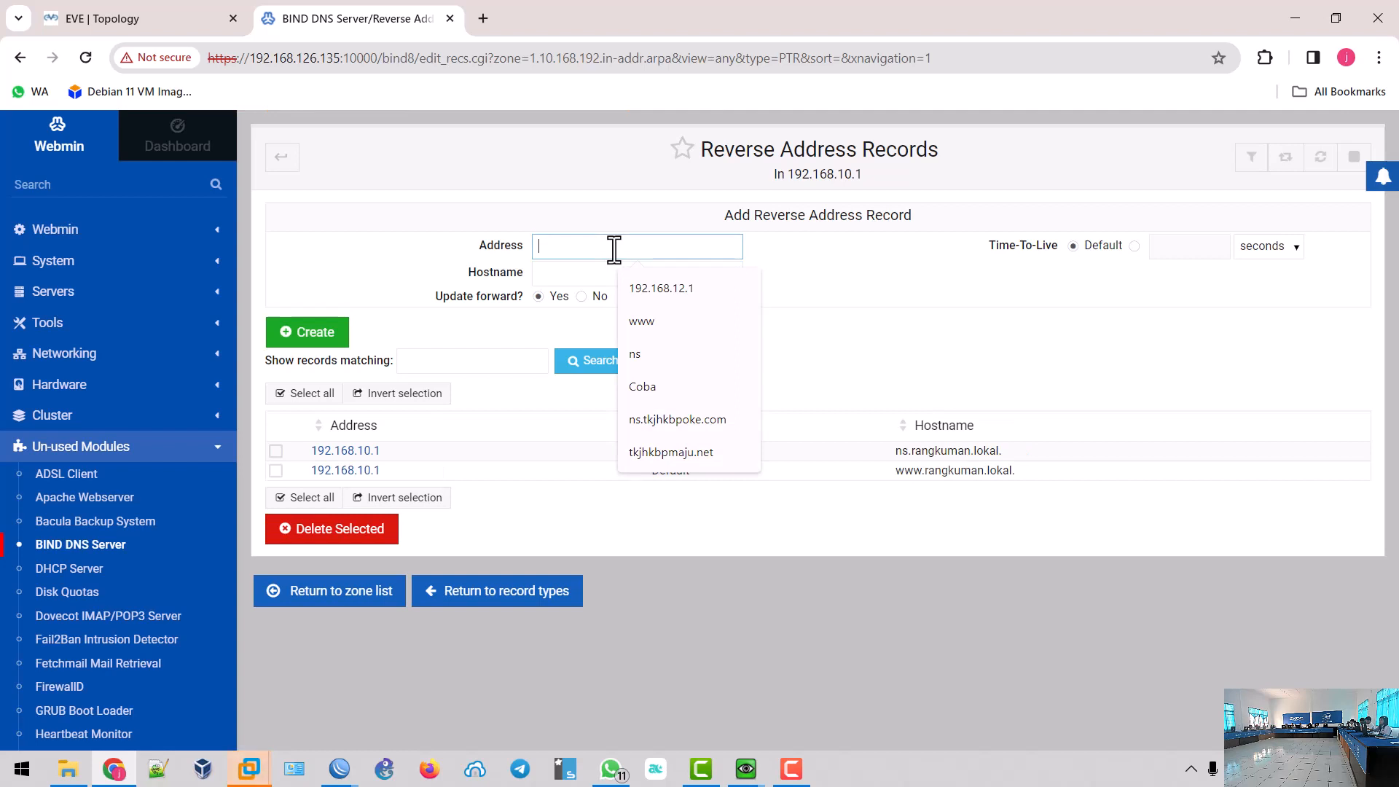
pyautogui.write('192.1')
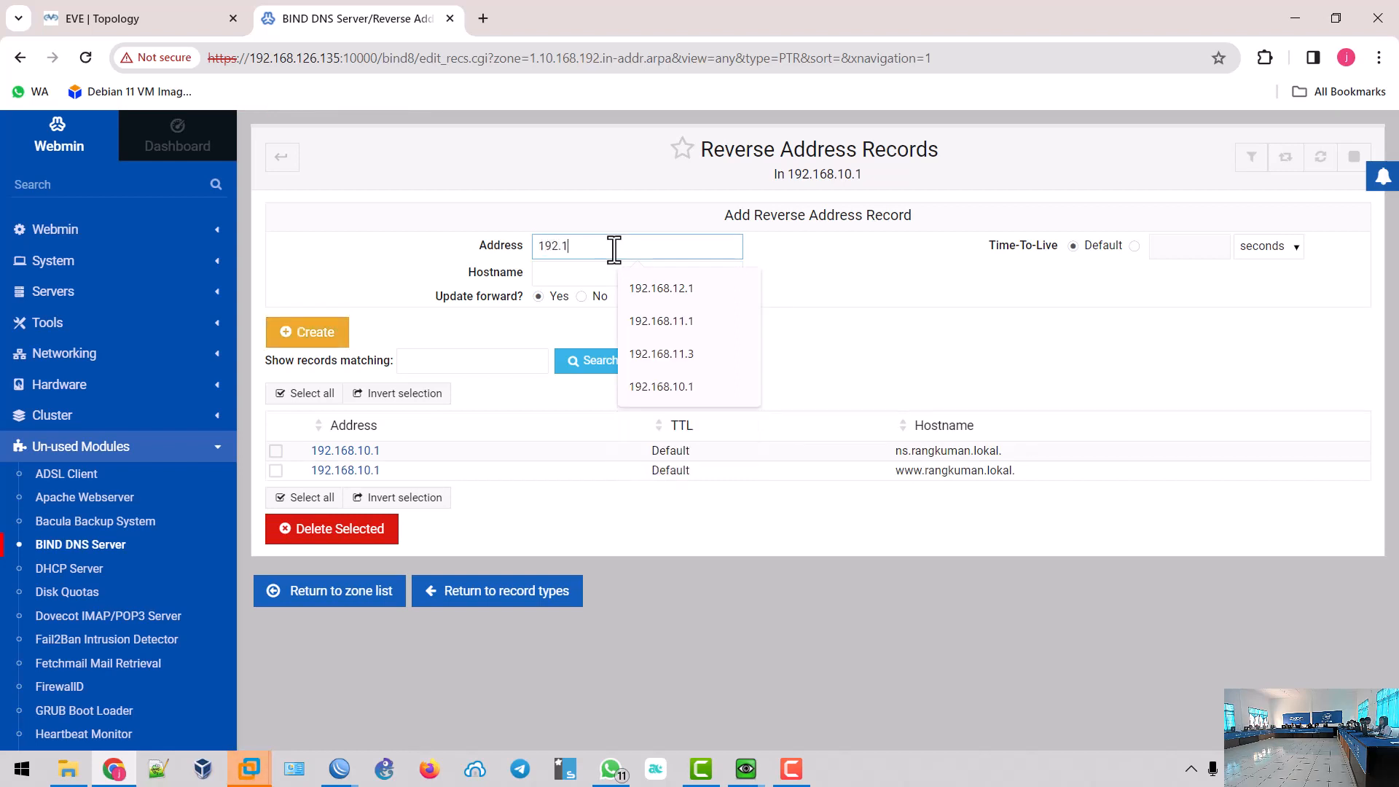
pyautogui.write('68.10.1')
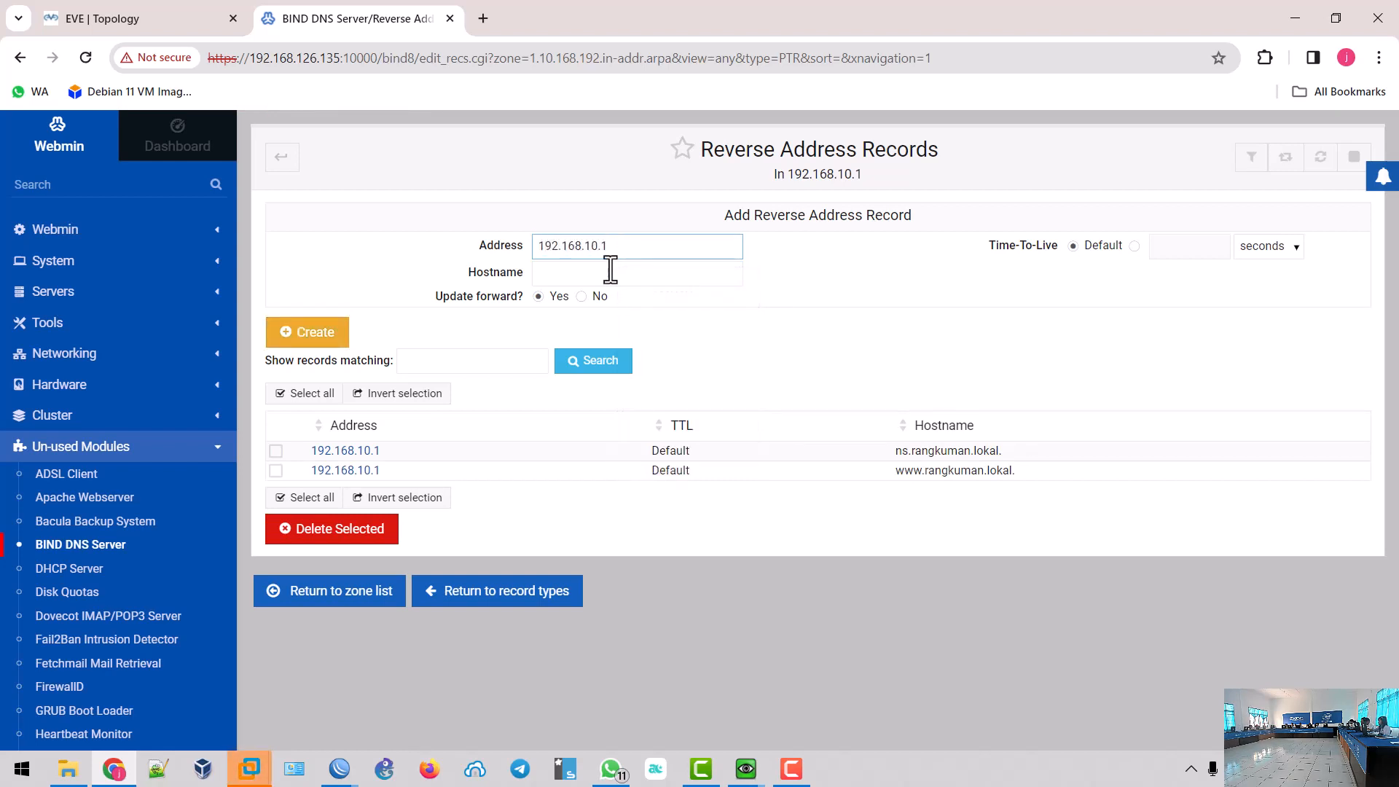
pyautogui.click(610, 273)
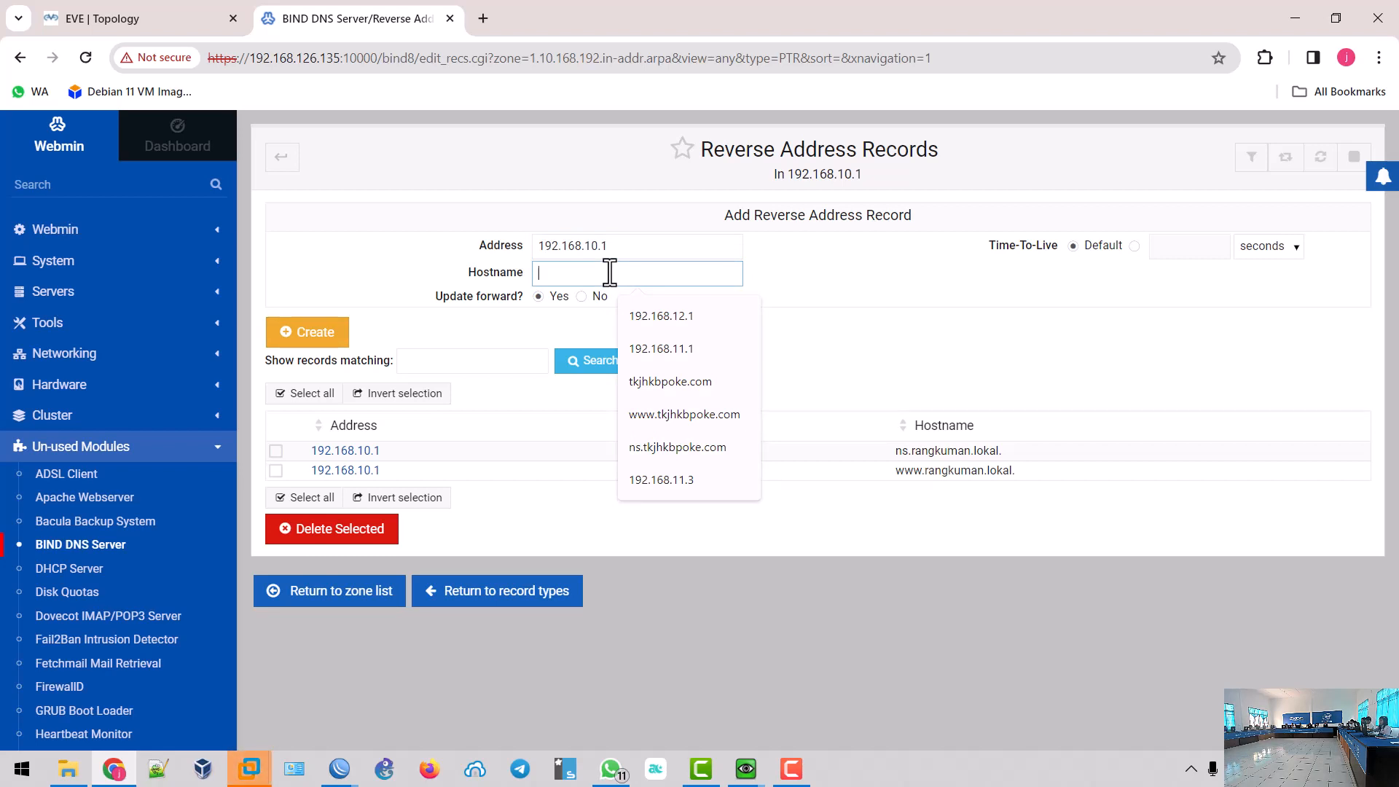
pyautogui.write('rangkuman.')
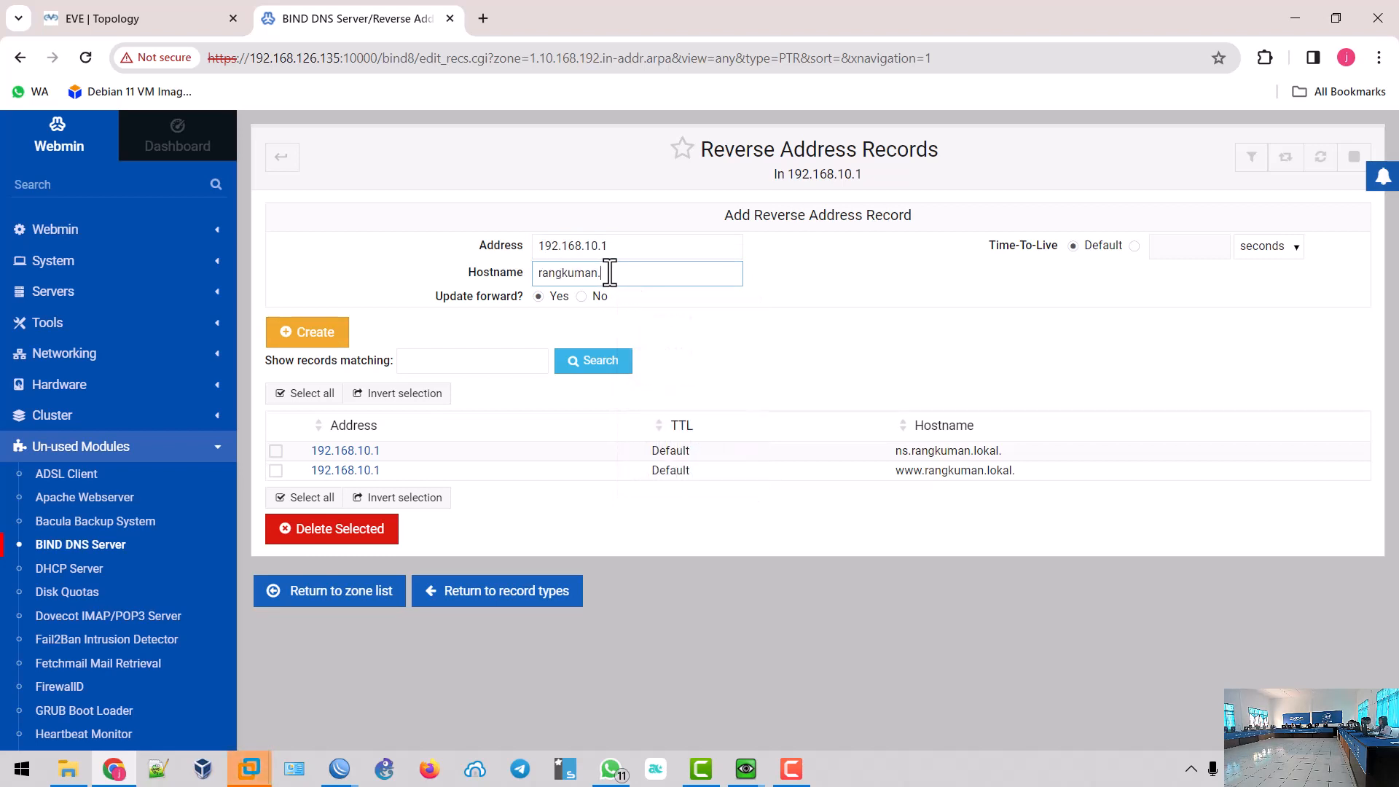
pyautogui.write('lokal')
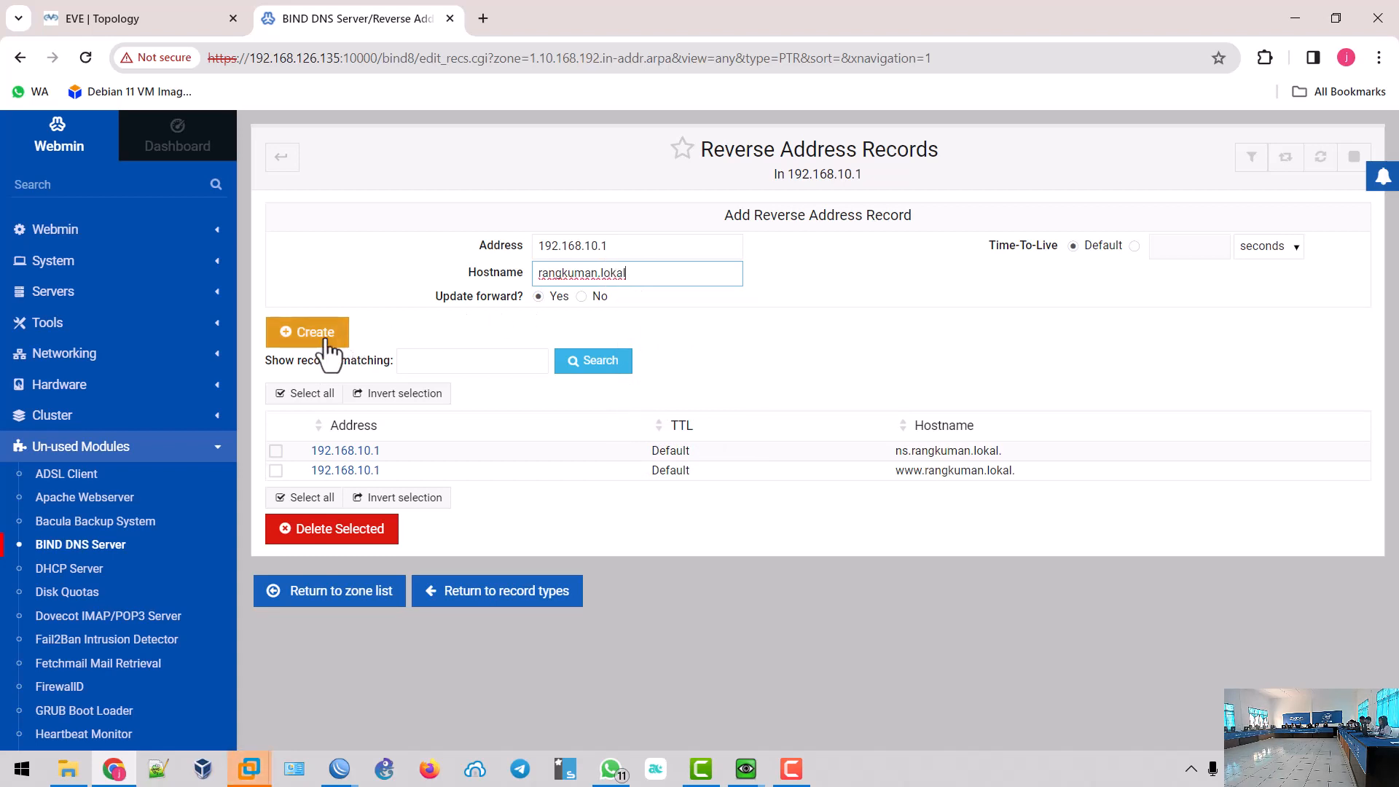
pyautogui.click(320, 339)
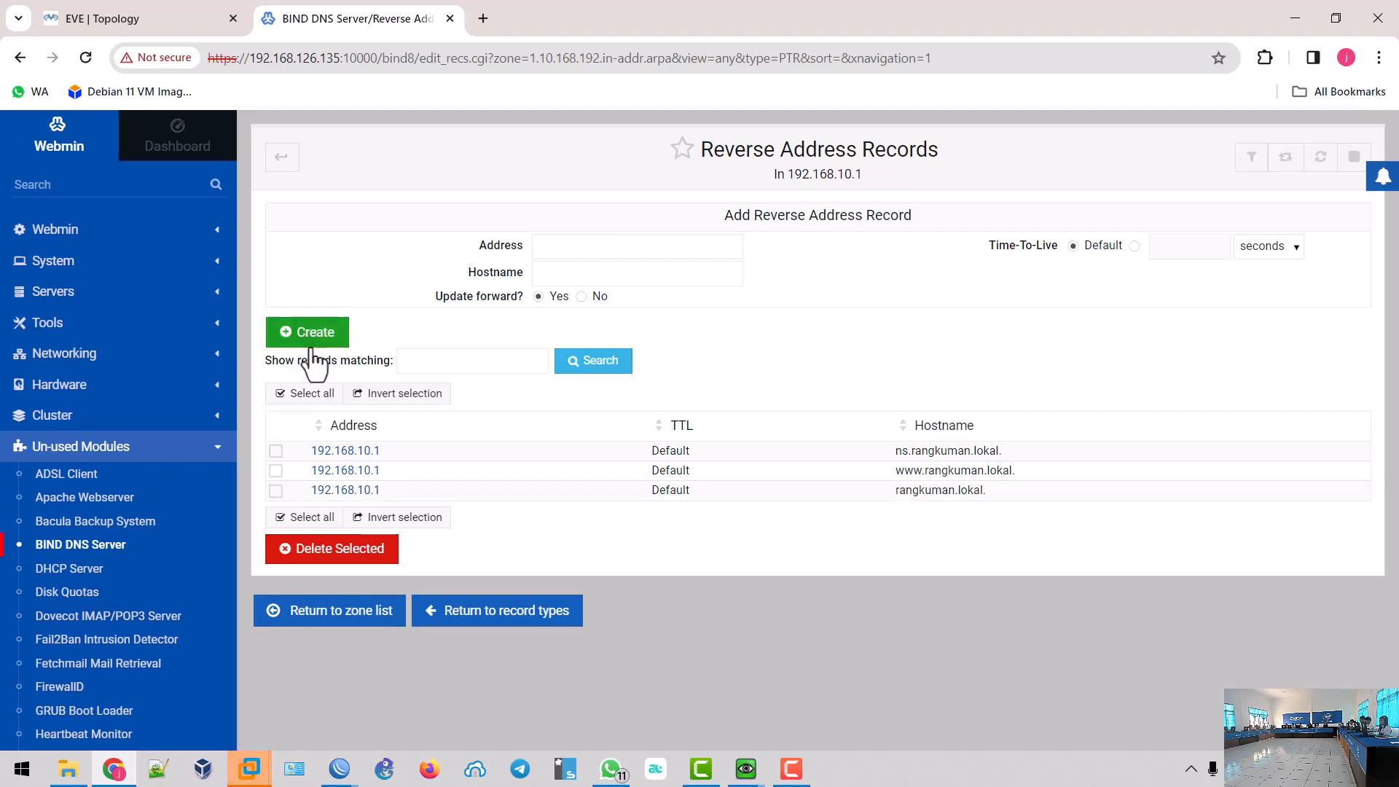
pyautogui.click(325, 611)
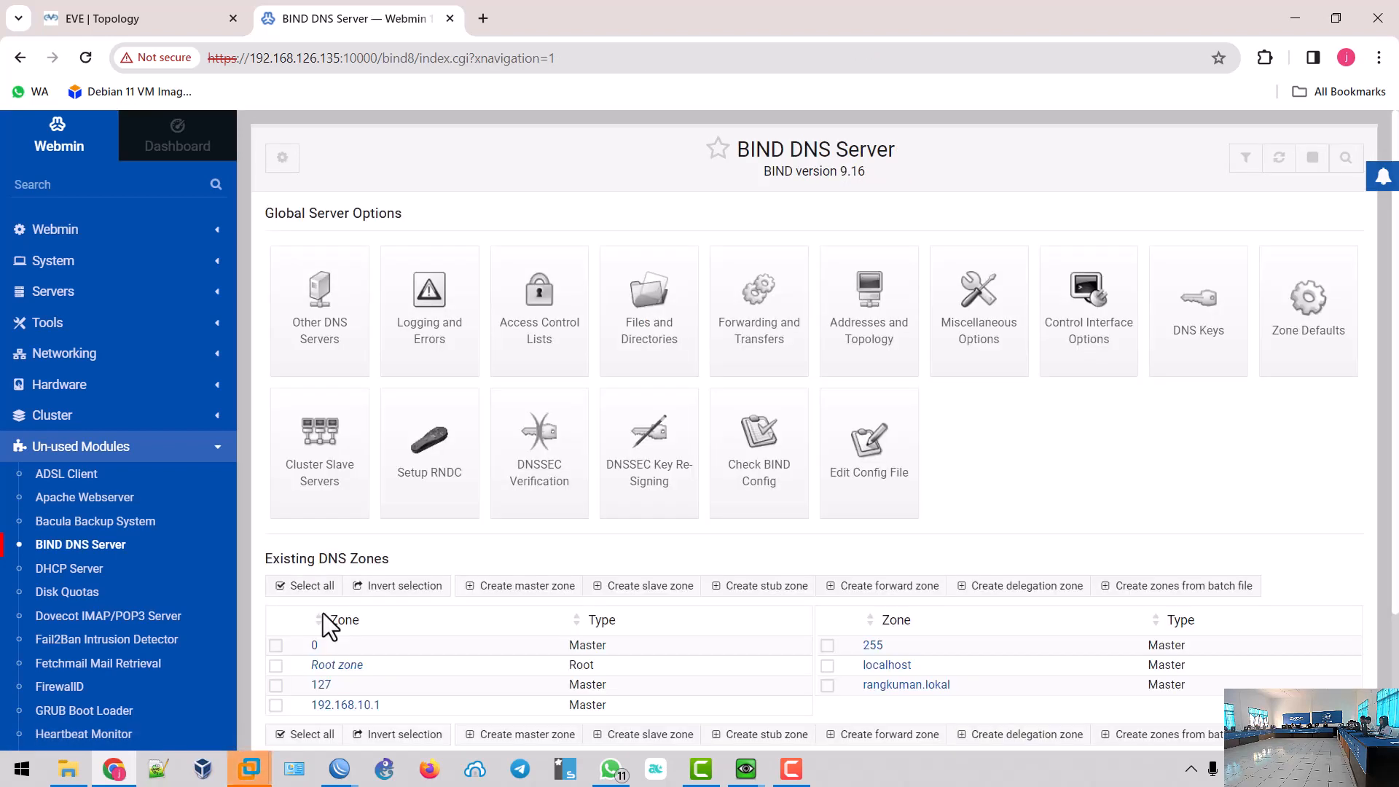
pyautogui.scroll(-3, 344, 568)
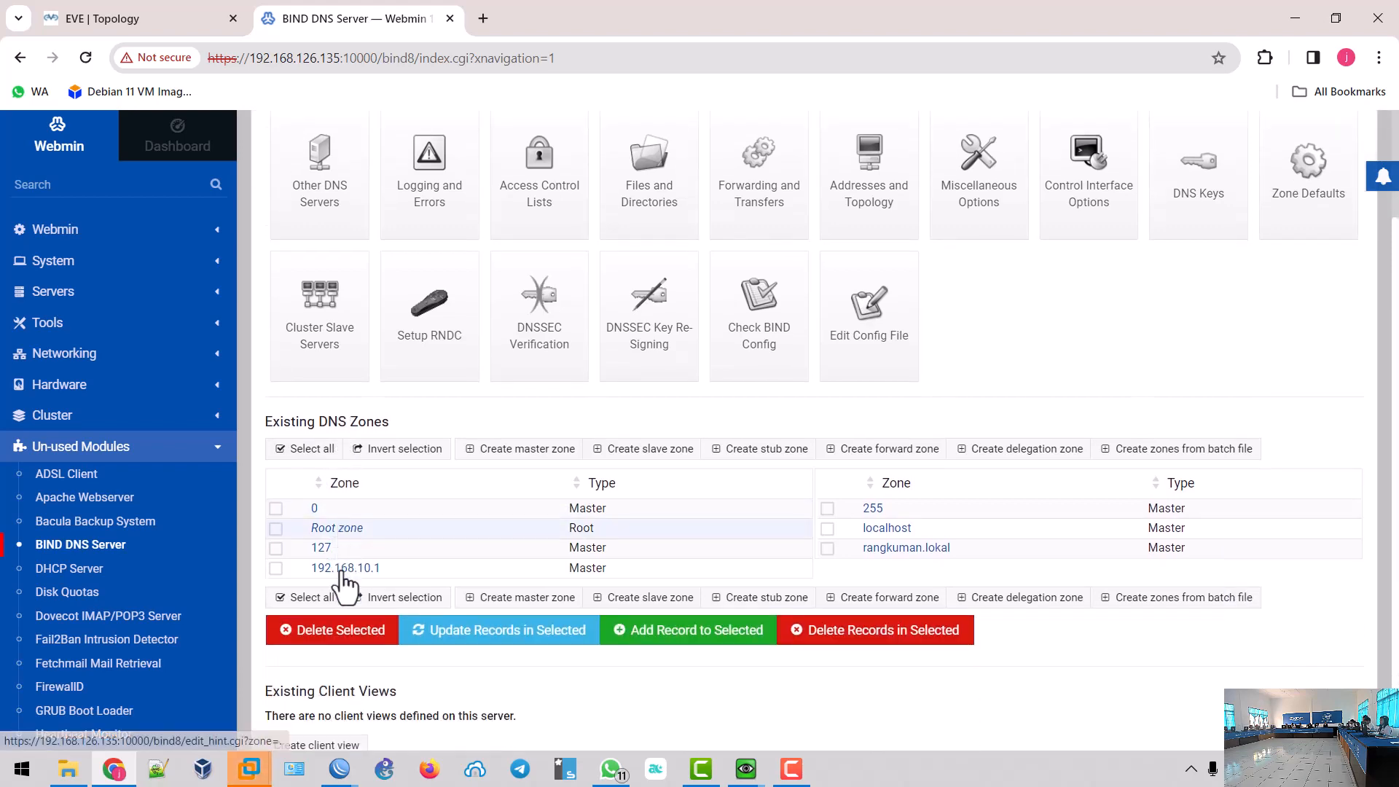
pyautogui.scroll(3, 341, 574)
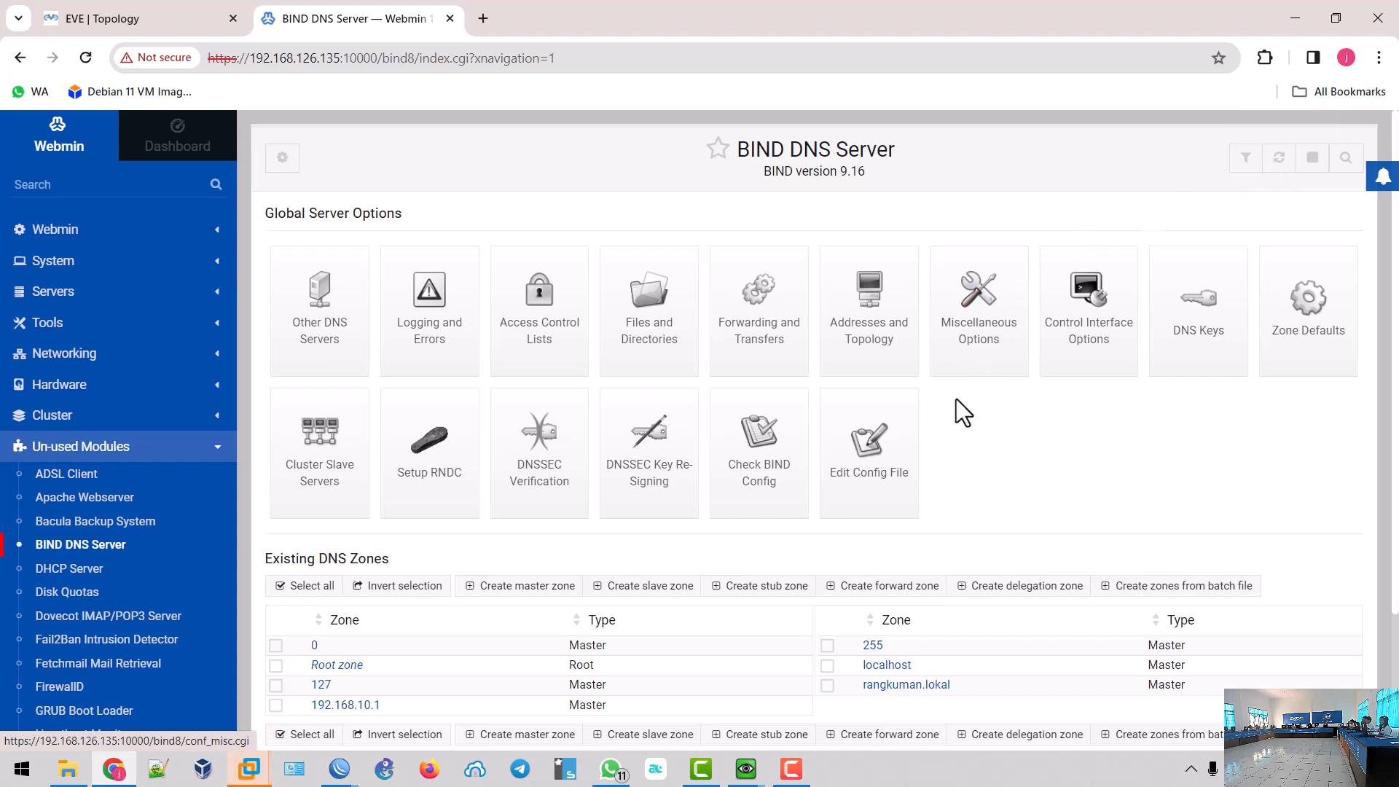
pyautogui.scroll(-1, 963, 413)
pyautogui.scroll(1, 964, 413)
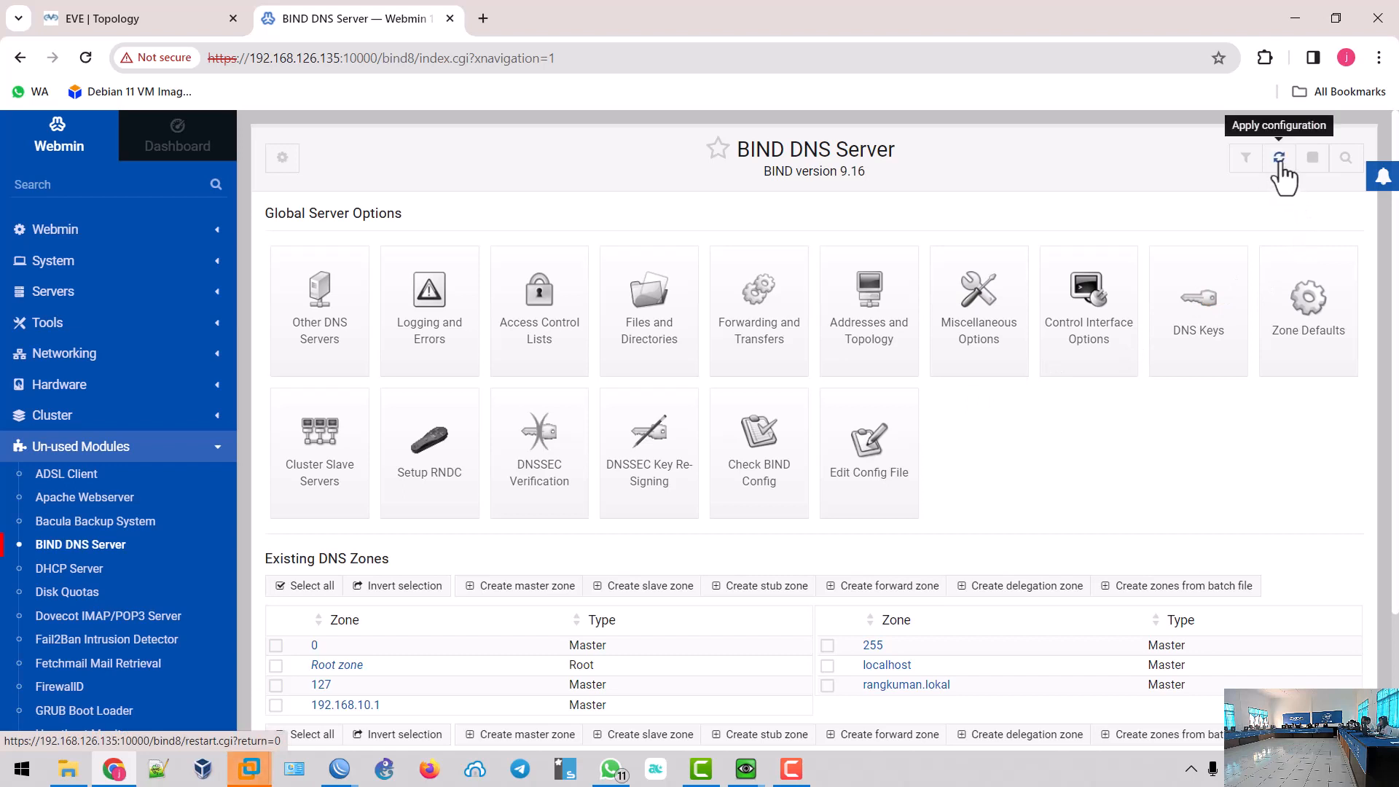
pyautogui.click(1280, 159)
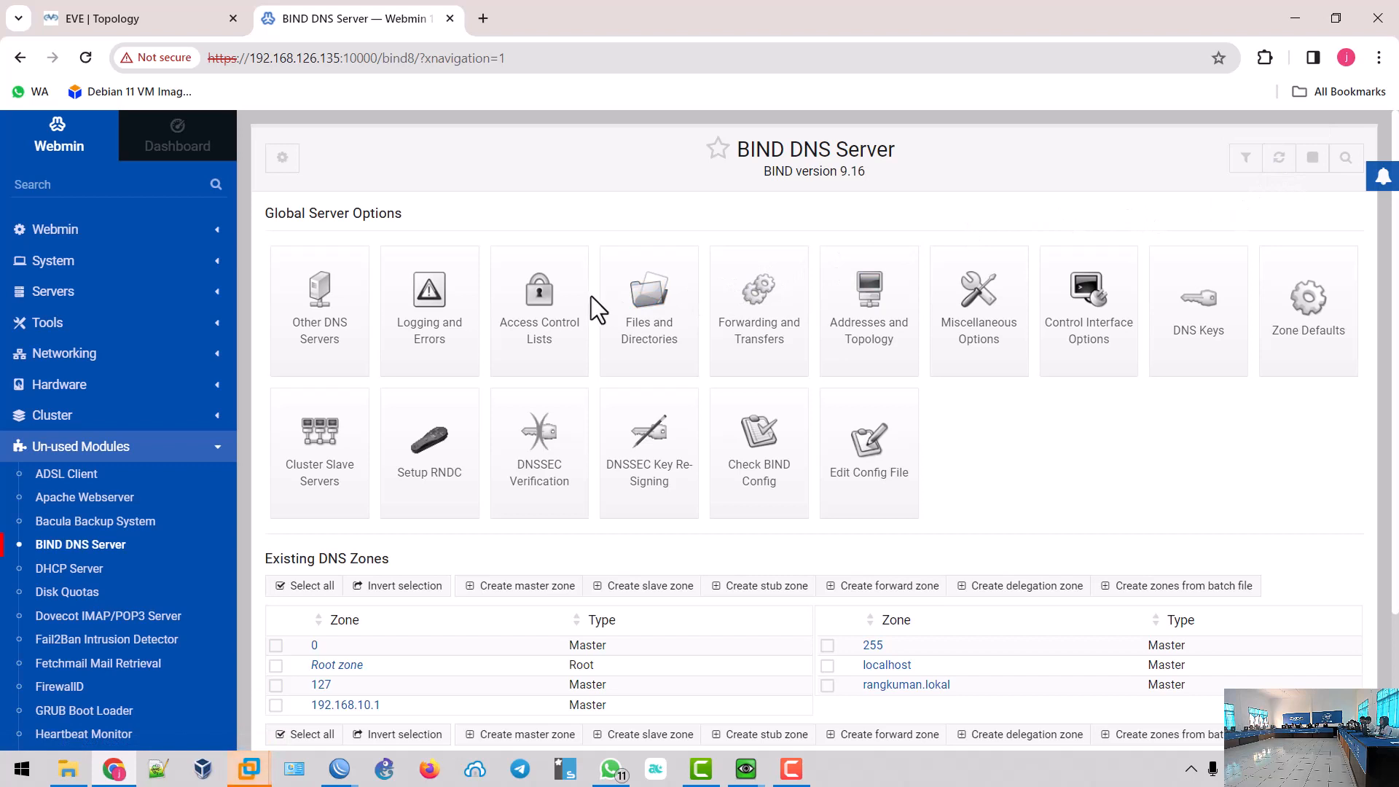
pyautogui.scroll(-2, 592, 295)
pyautogui.scroll(2, 592, 296)
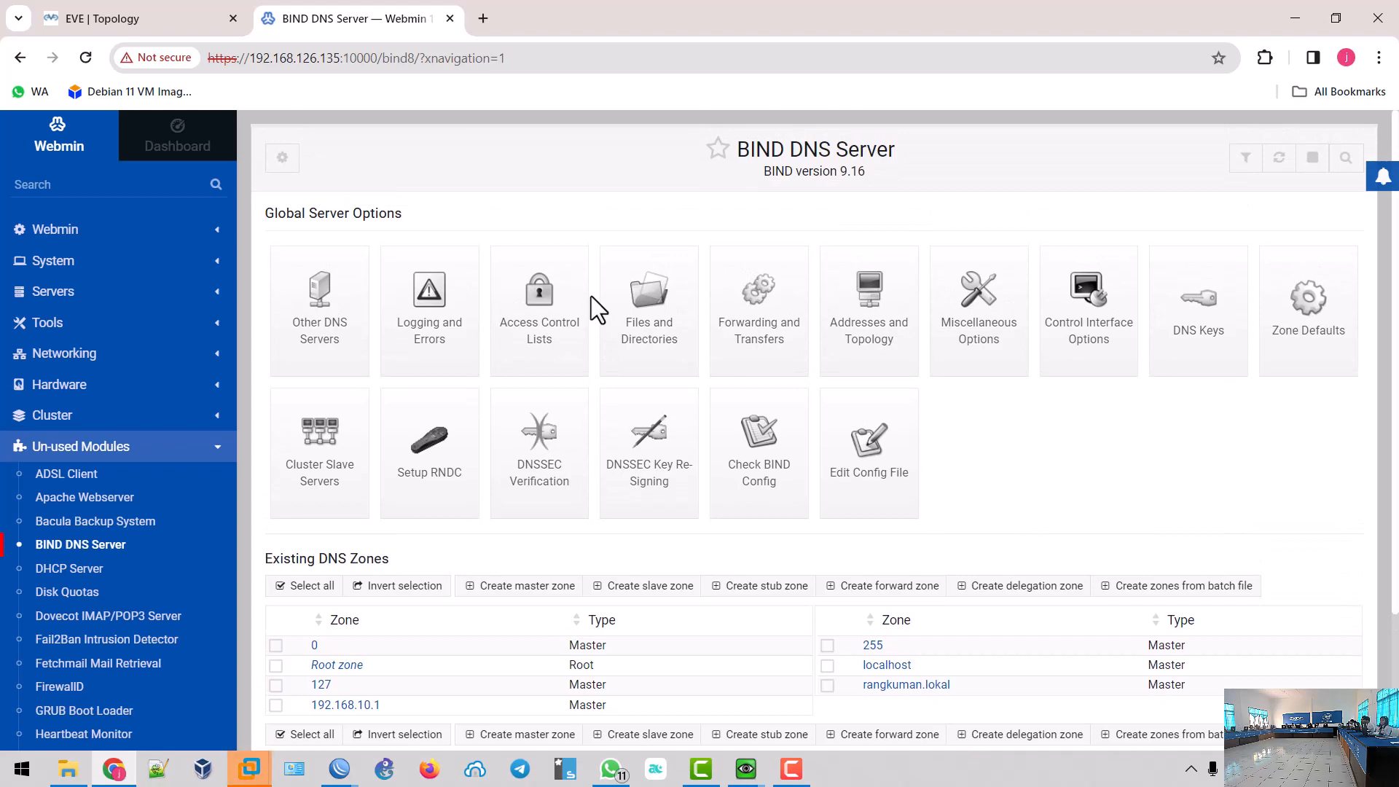
pyautogui.scroll(-2, 591, 296)
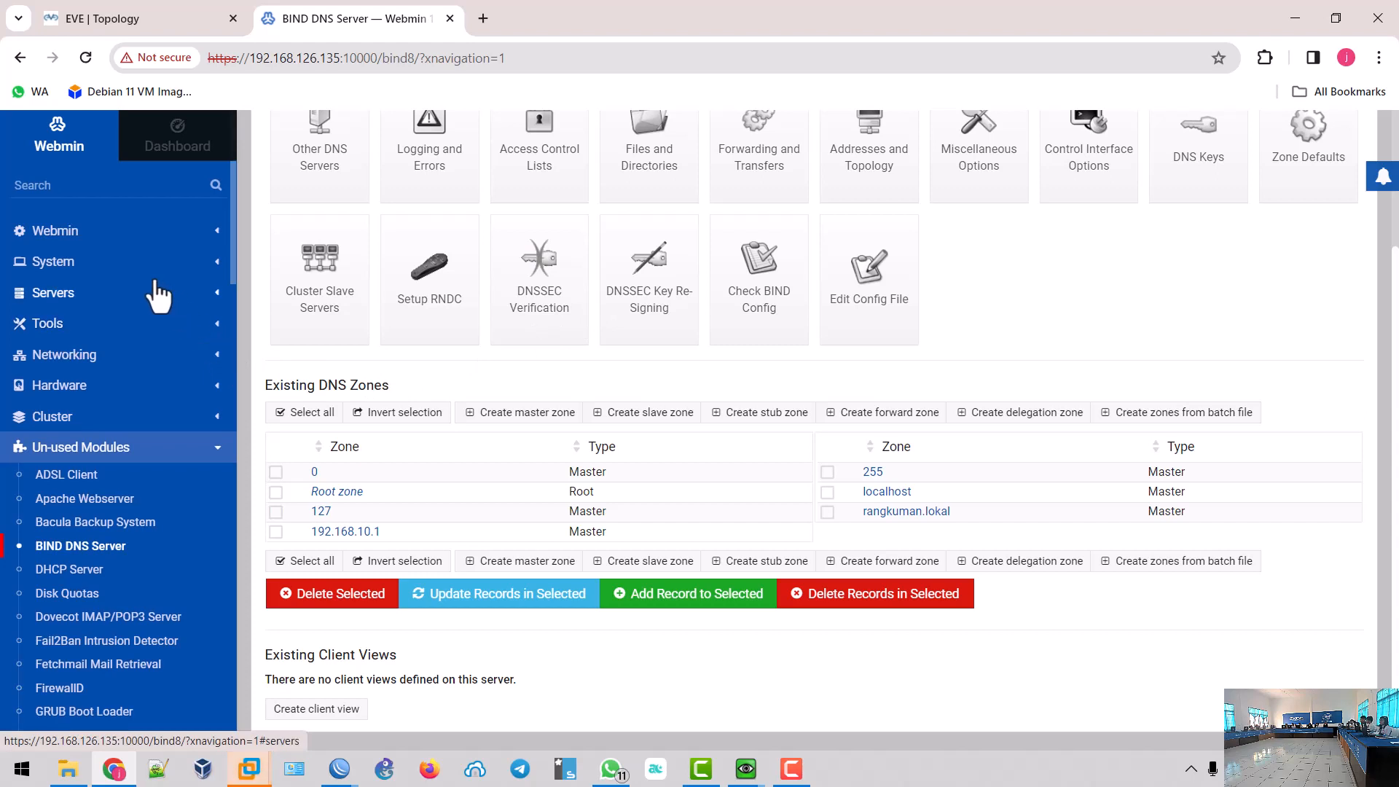
pyautogui.click(105, 188)
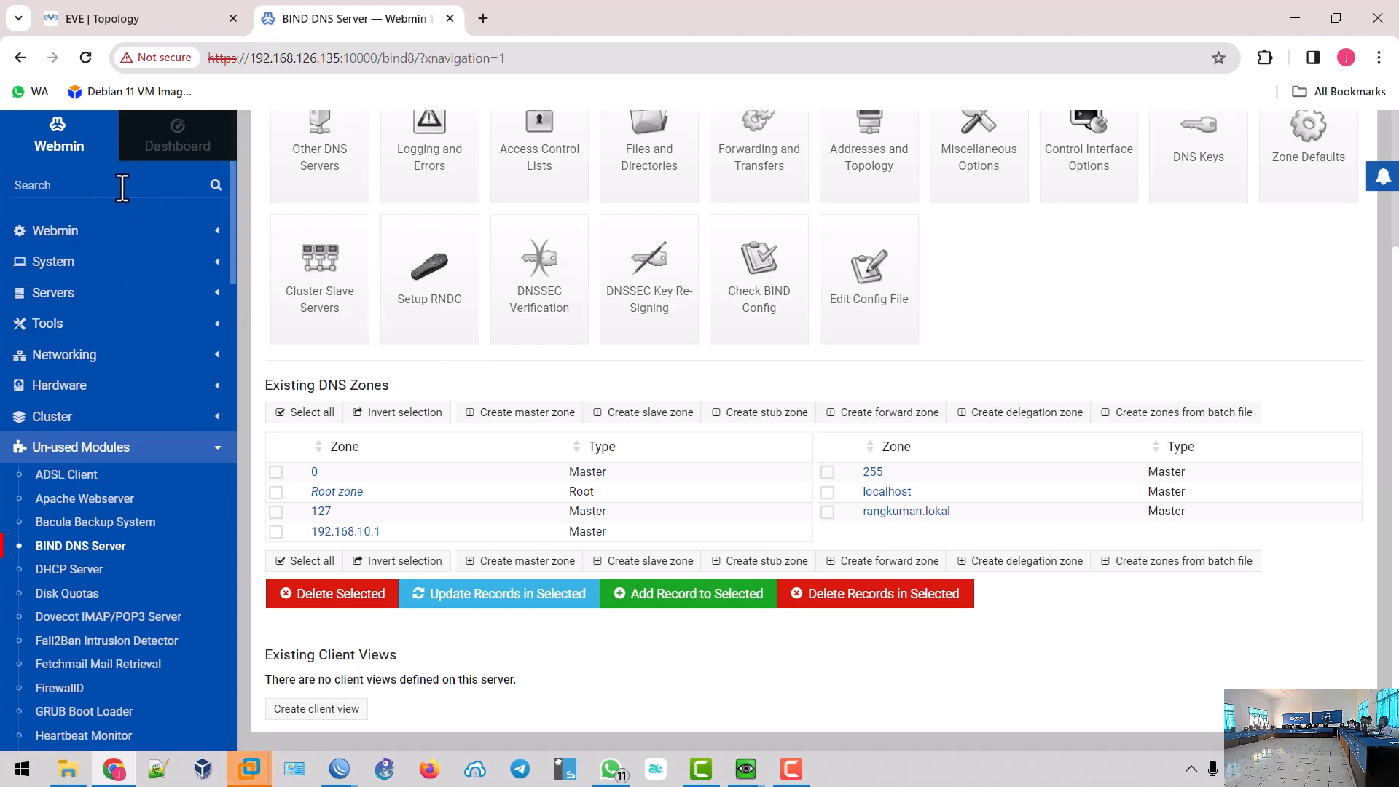
# - Install Webmin's Apache Webserver module with its 15 packages, then bring the QEMU Client window forward
pyautogui.moveTo(745, 771)
pyautogui.write('apa')
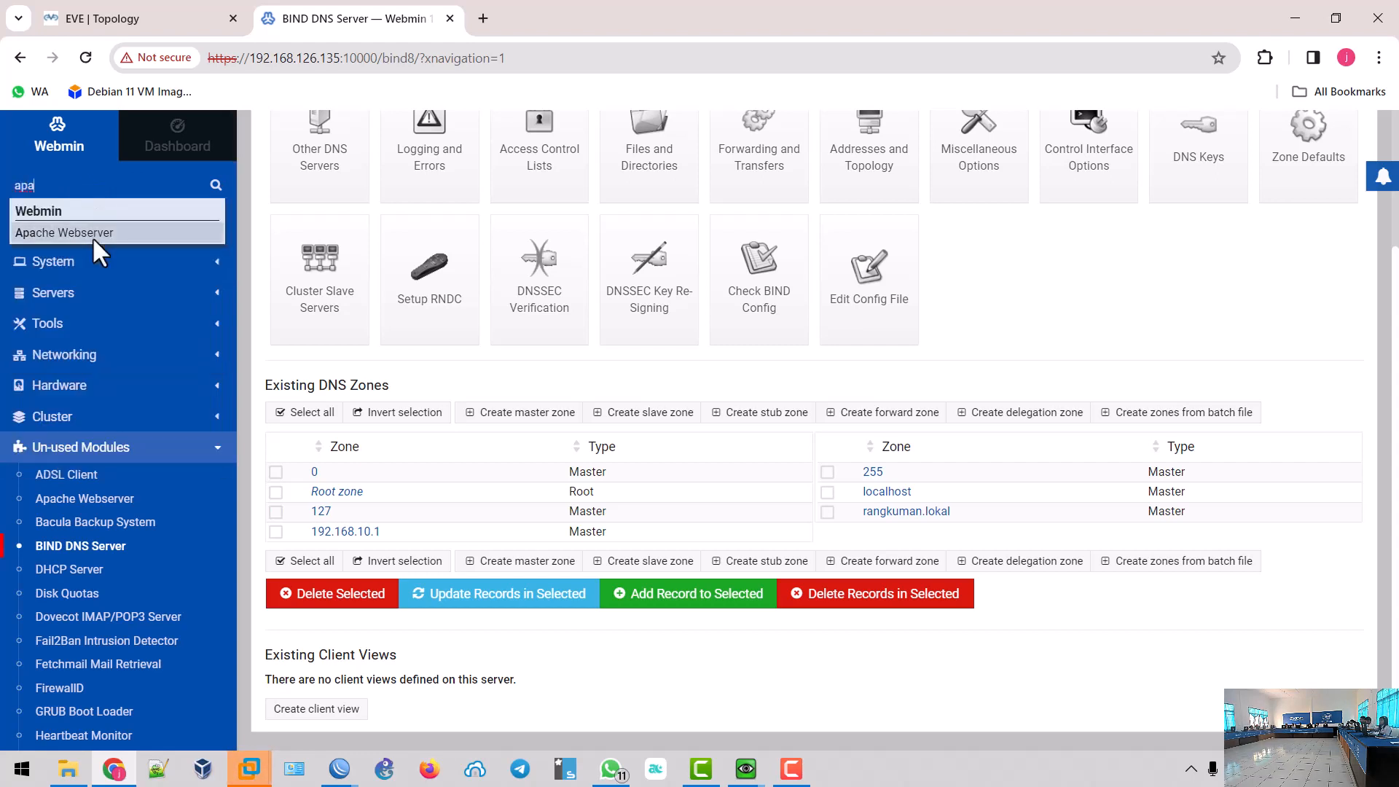
pyautogui.click(88, 232)
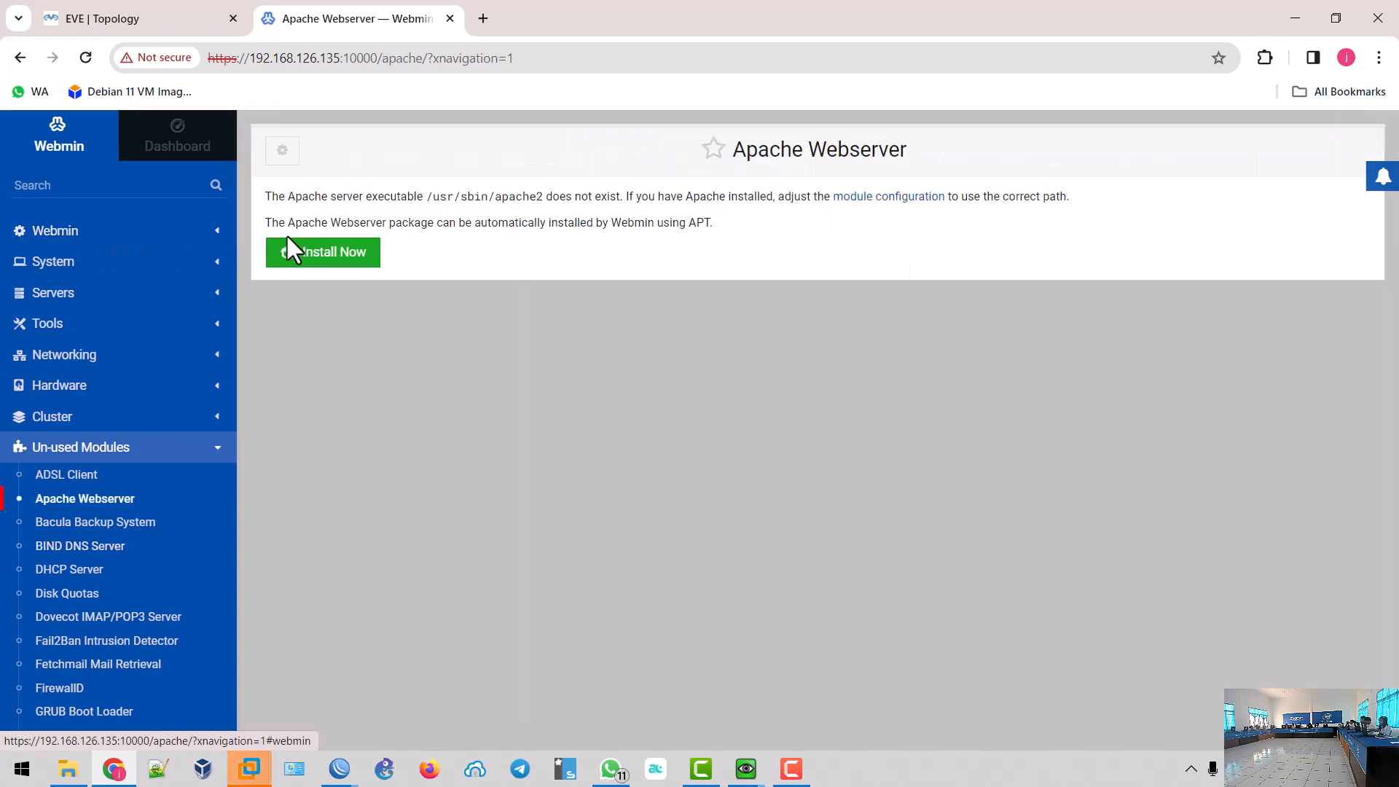
pyautogui.click(345, 255)
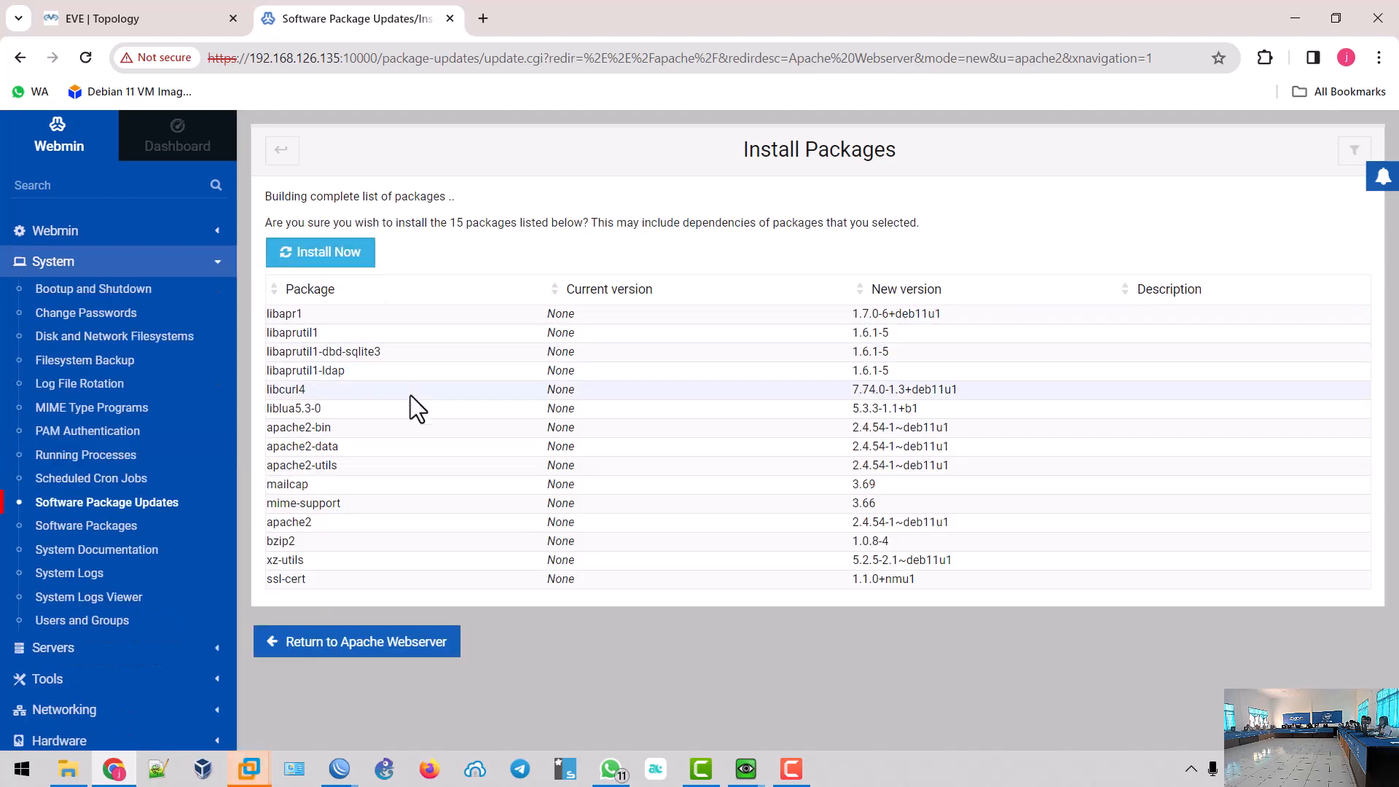
pyautogui.click(319, 259)
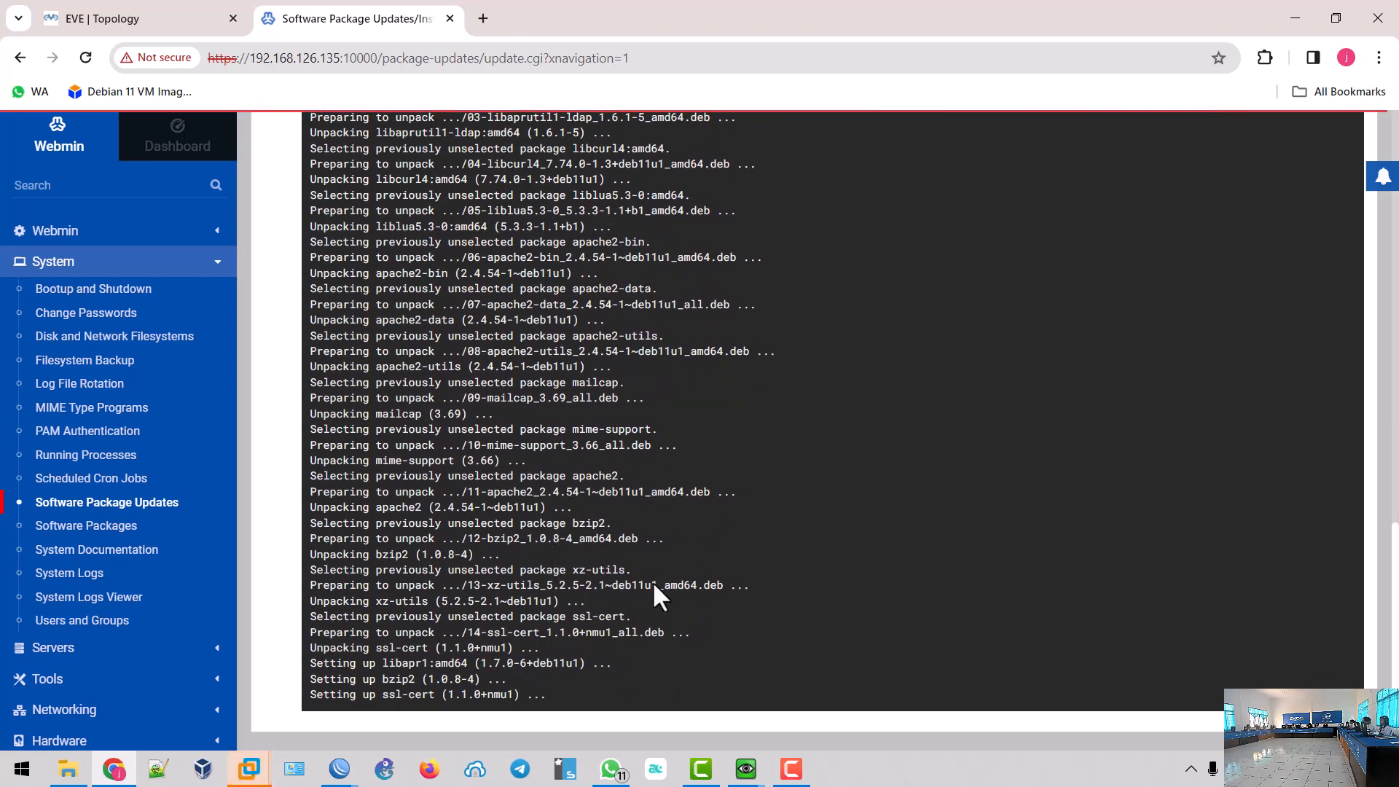
pyautogui.click(746, 769)
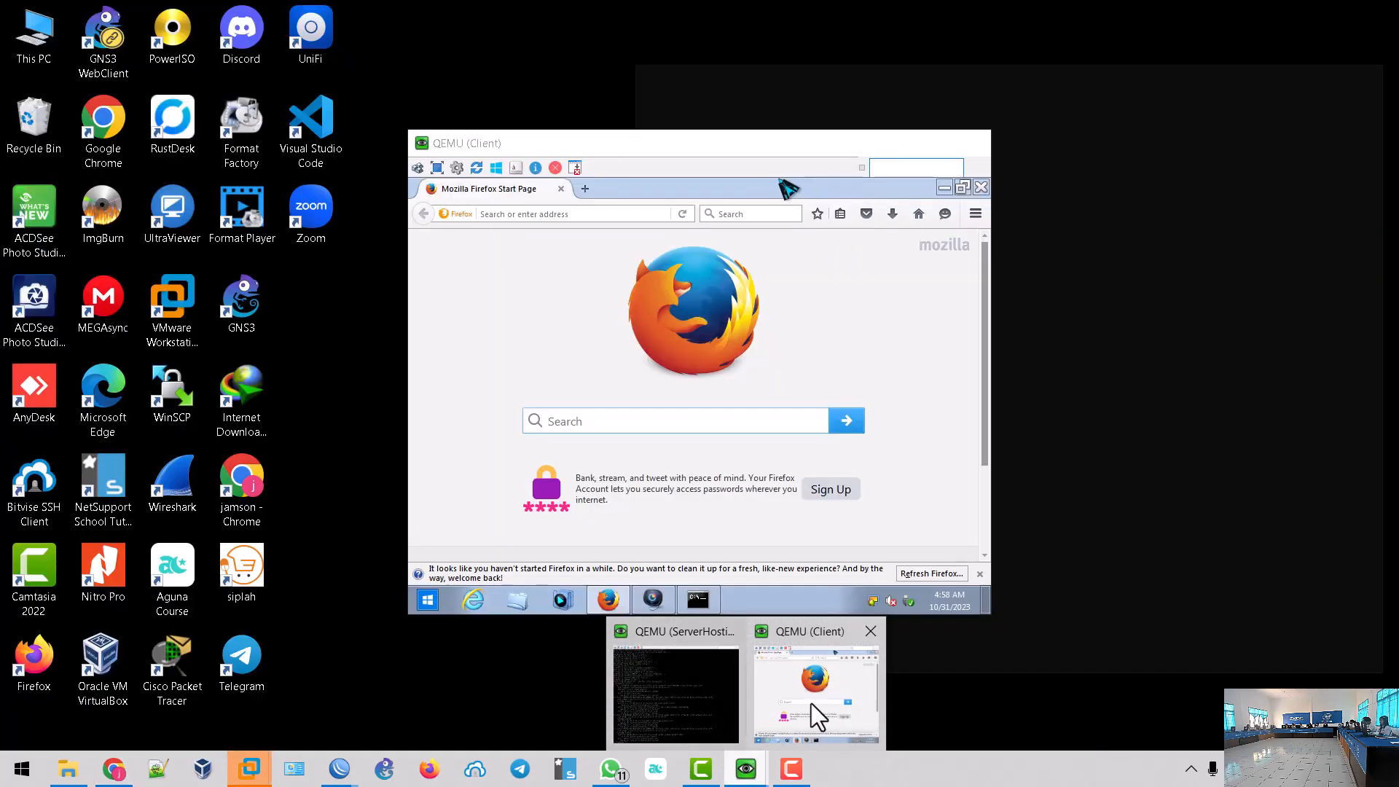
pyautogui.click(811, 707)
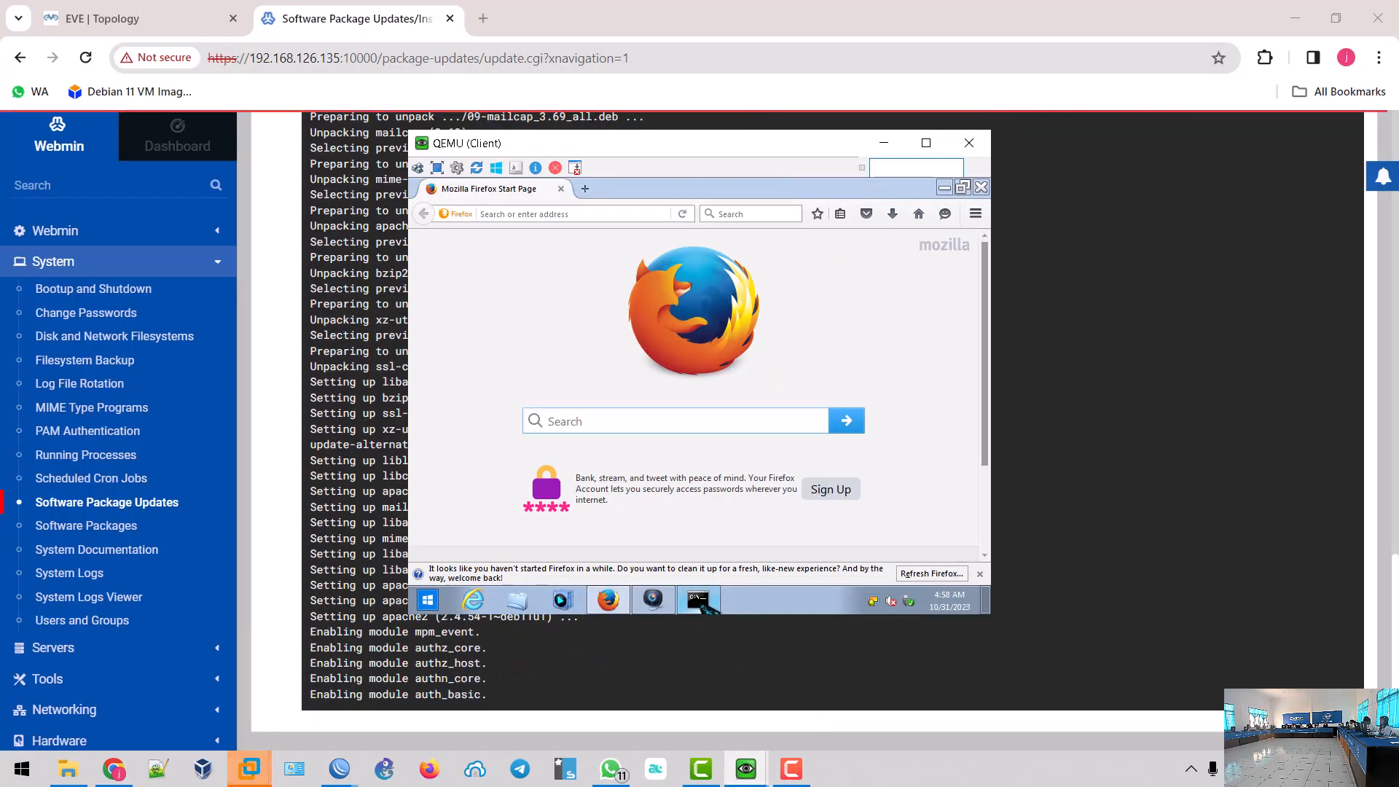
# - Run 'nslookup rangkumran.1okal' on the client, then return to Webmin's Apache Webserver module page
pyautogui.click(698, 600)
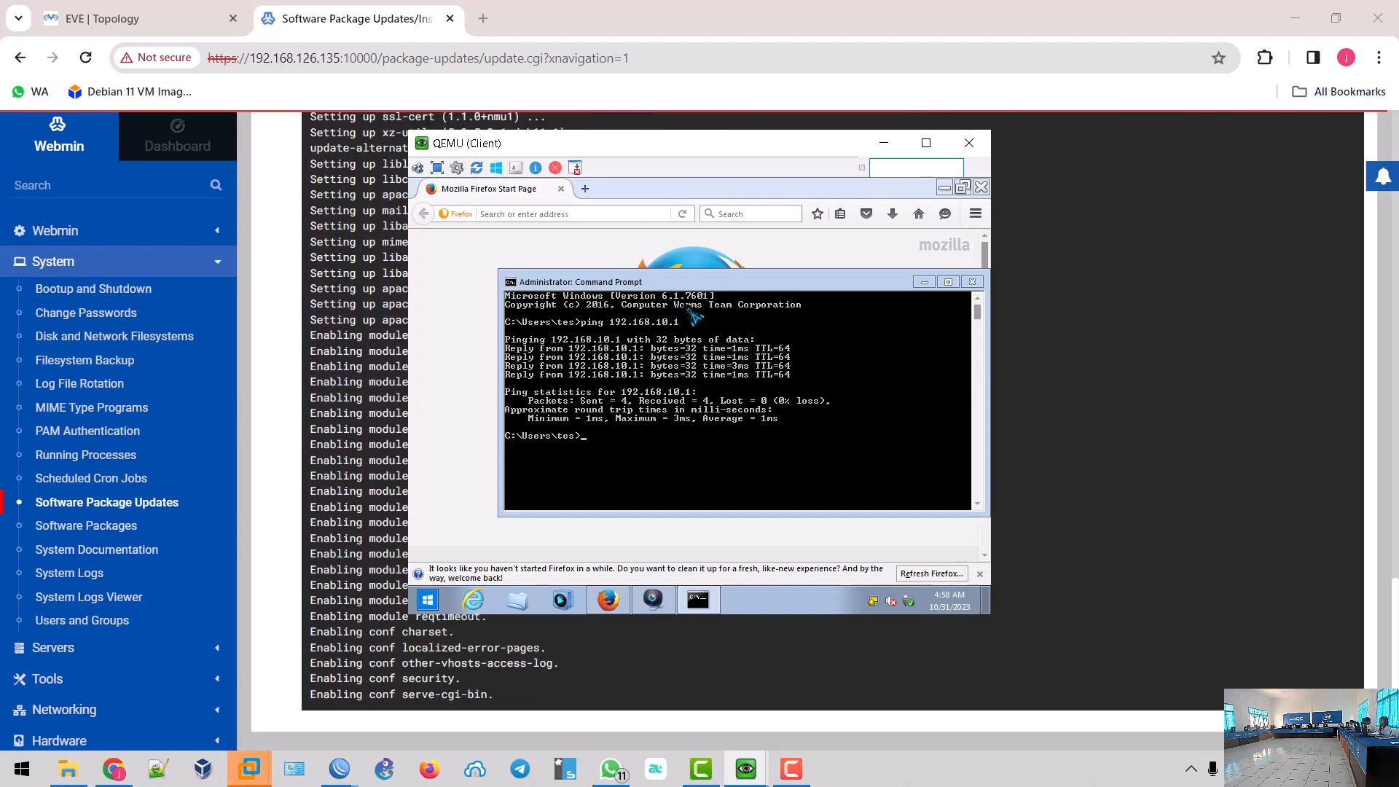
pyautogui.write('nslook')
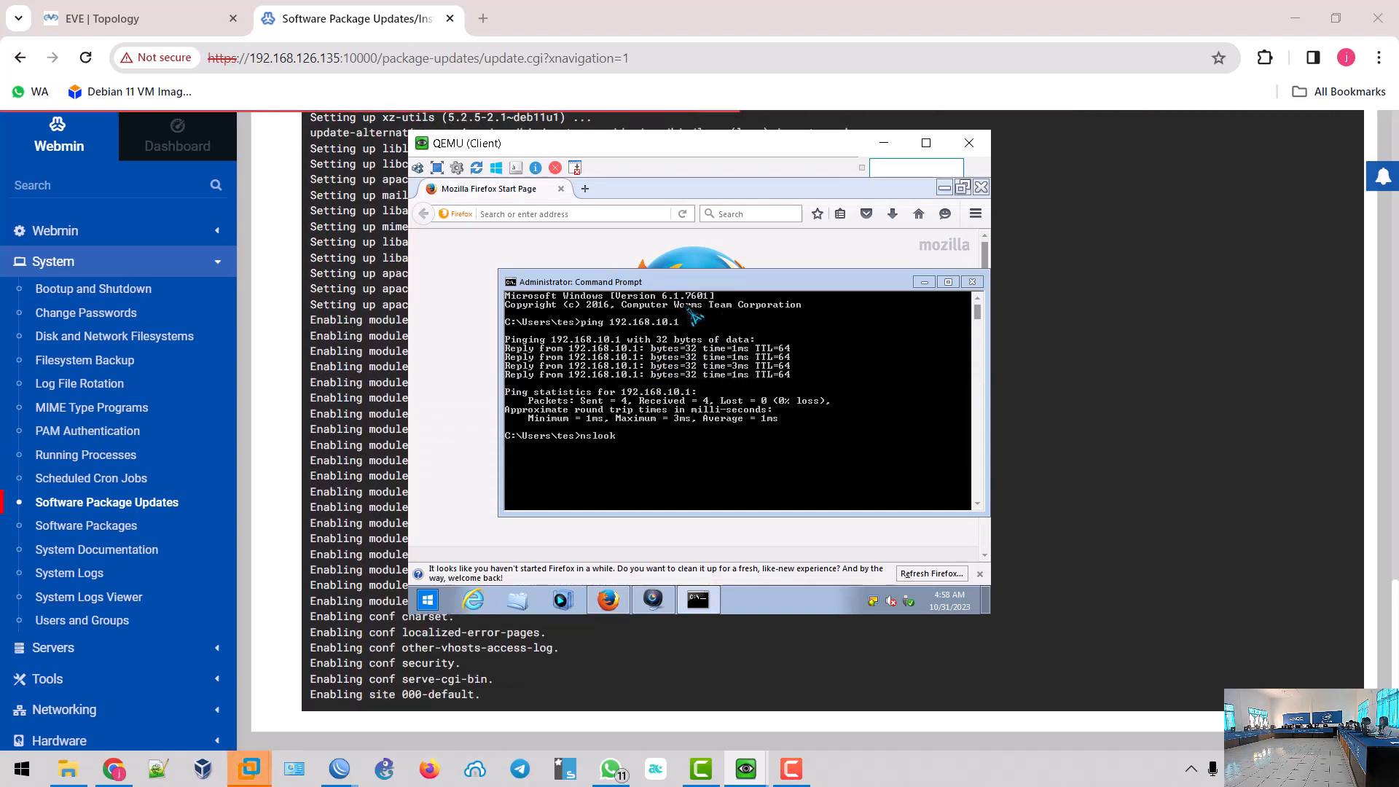
pyautogui.write('up r')
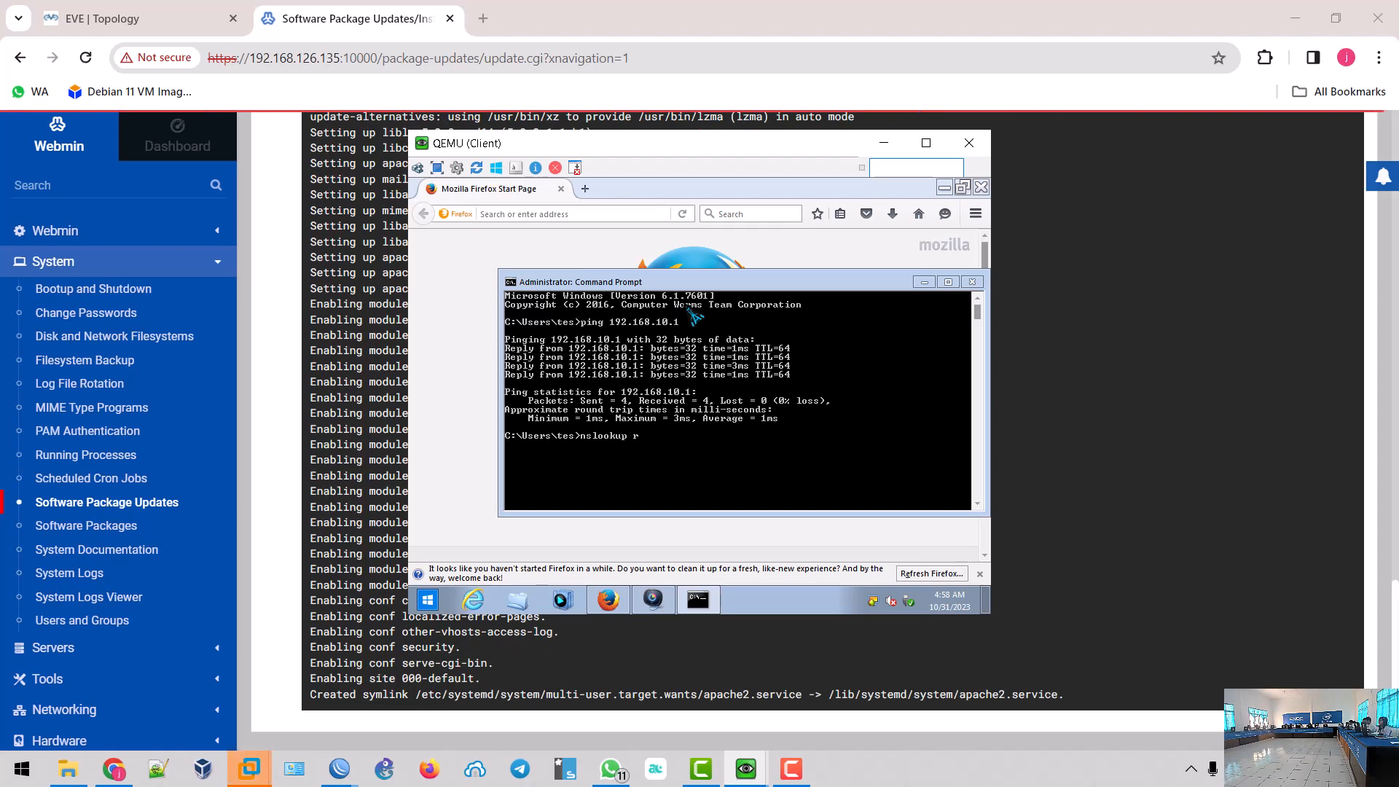
pyautogui.write('angkumran.1')
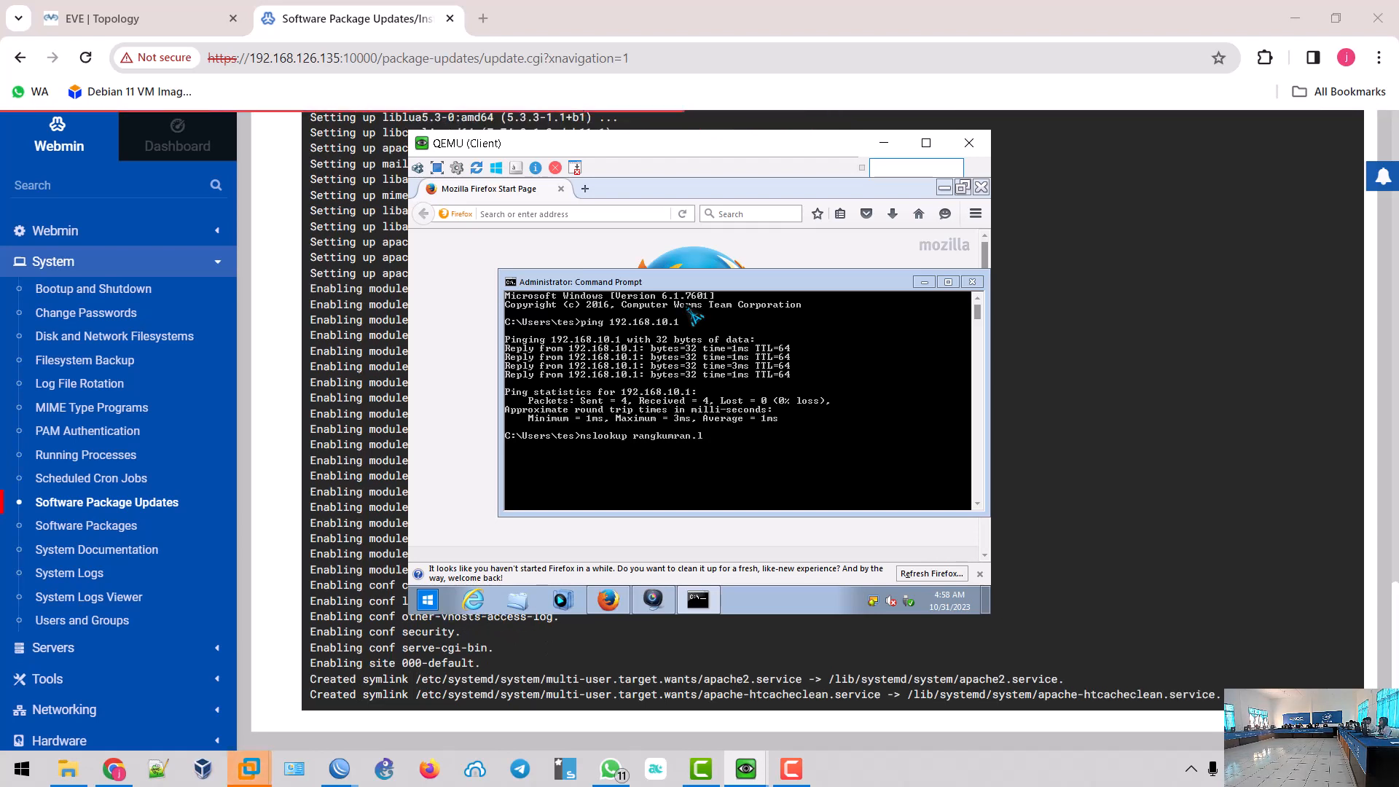
pyautogui.write('okal')
pyautogui.press('Return')
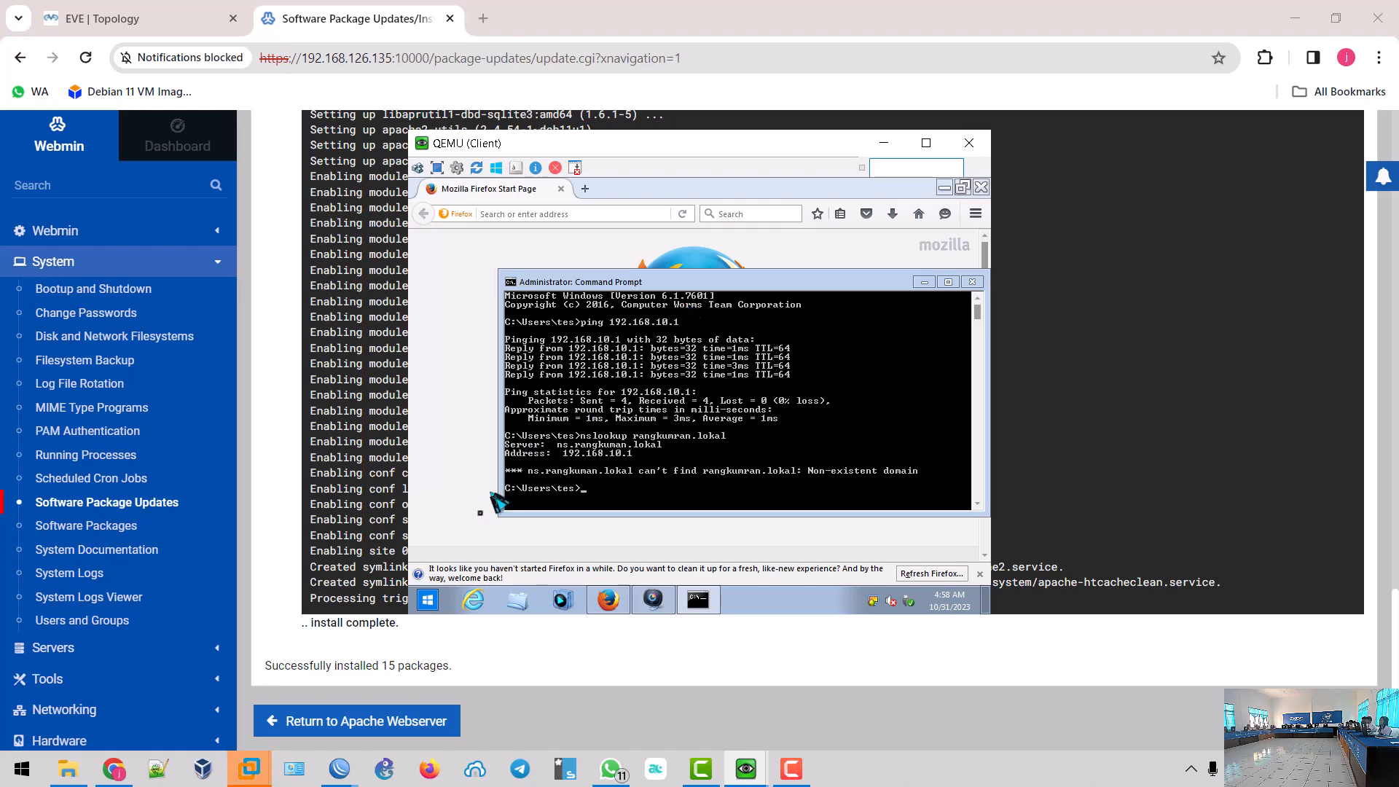
pyautogui.click(548, 655)
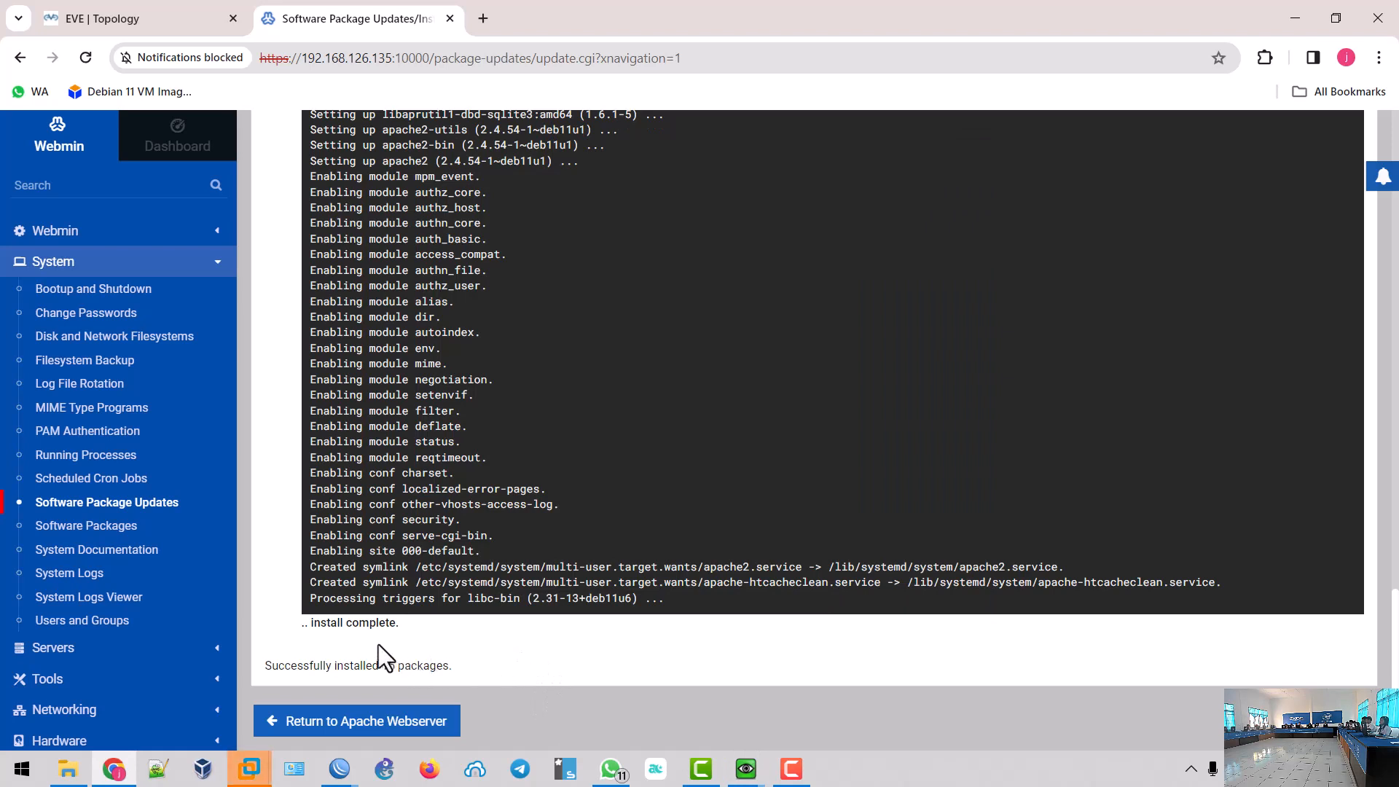
pyautogui.click(373, 721)
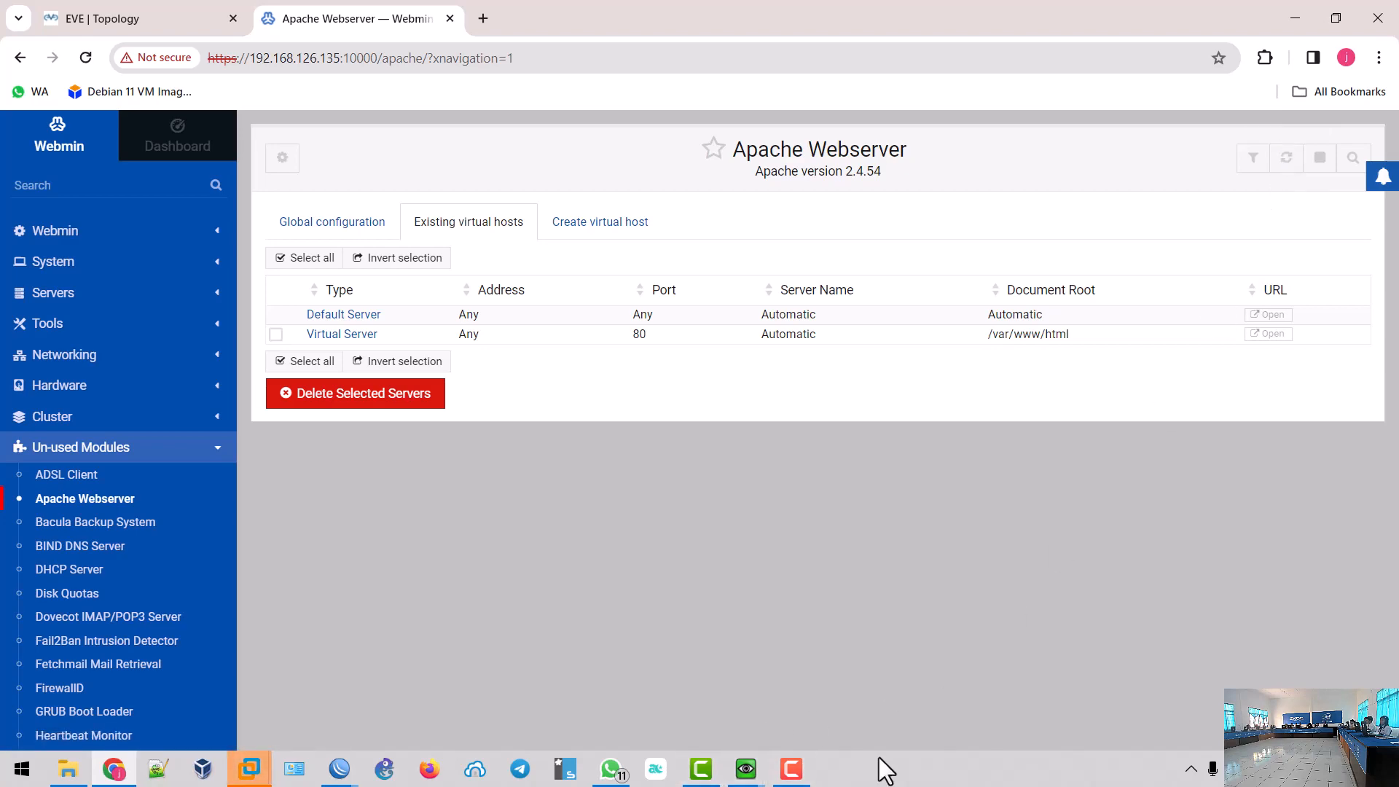
# - Load the Apache default page at 192.168.10.1 in the client VM's Firefox
pyautogui.click(745, 769)
pyautogui.click(810, 689)
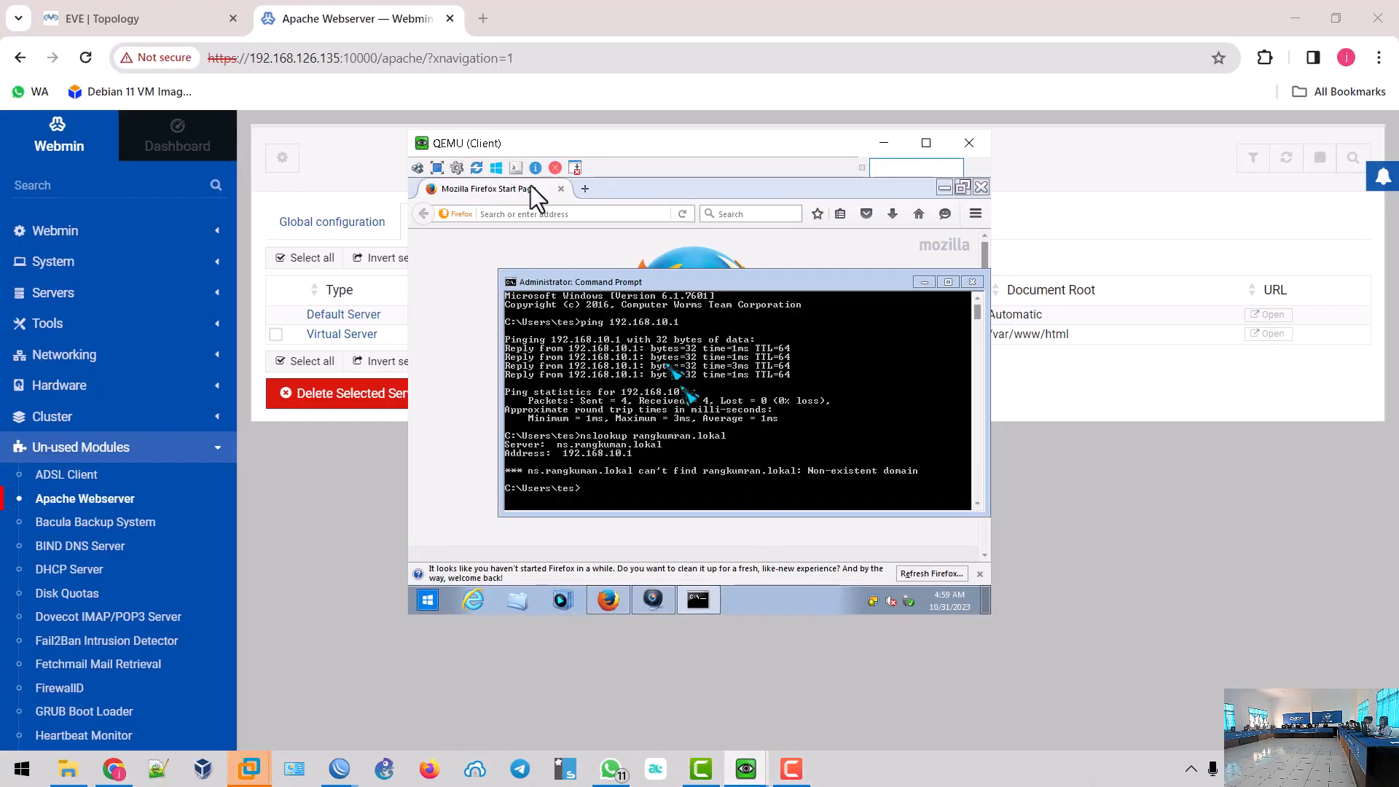
pyautogui.click(594, 214)
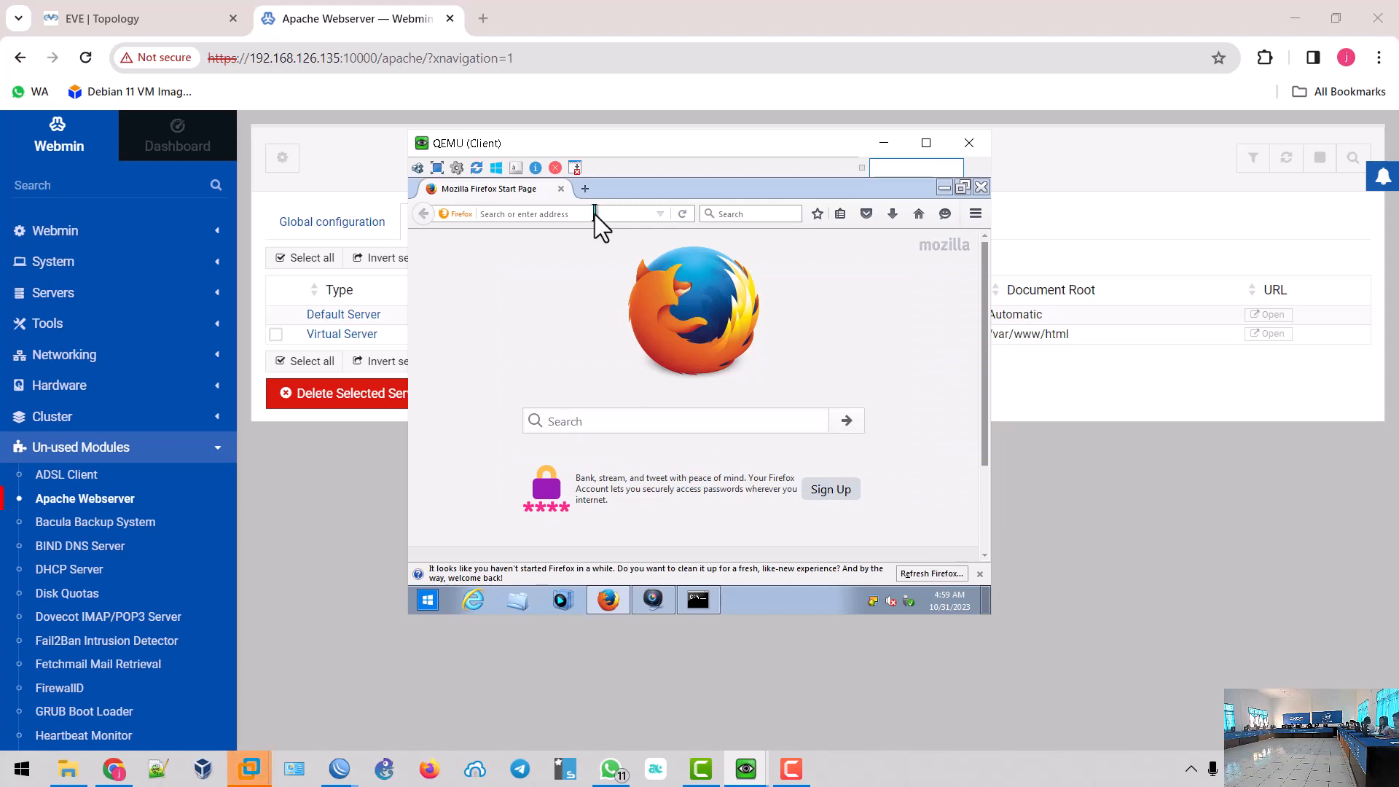
pyautogui.write('192.1')
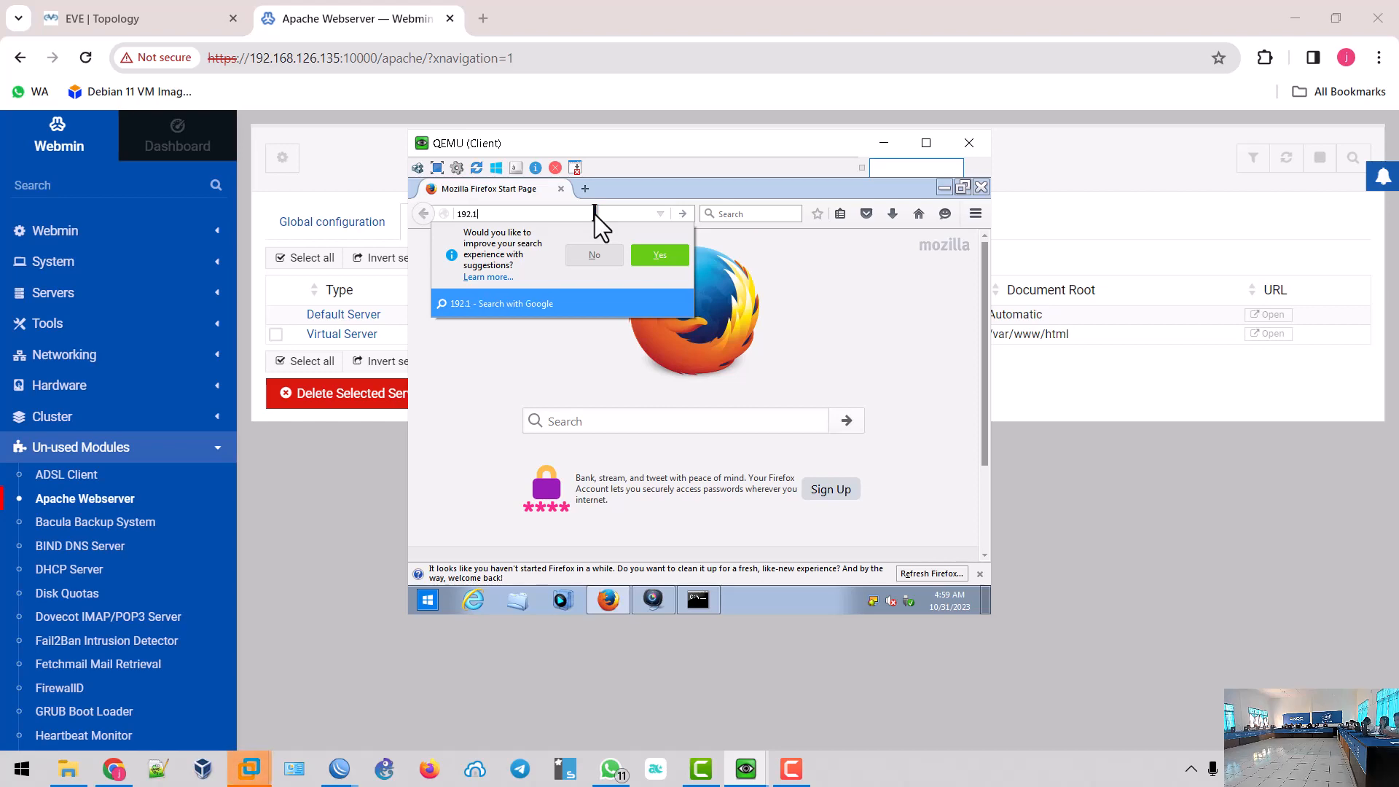
pyautogui.write('68.10.1')
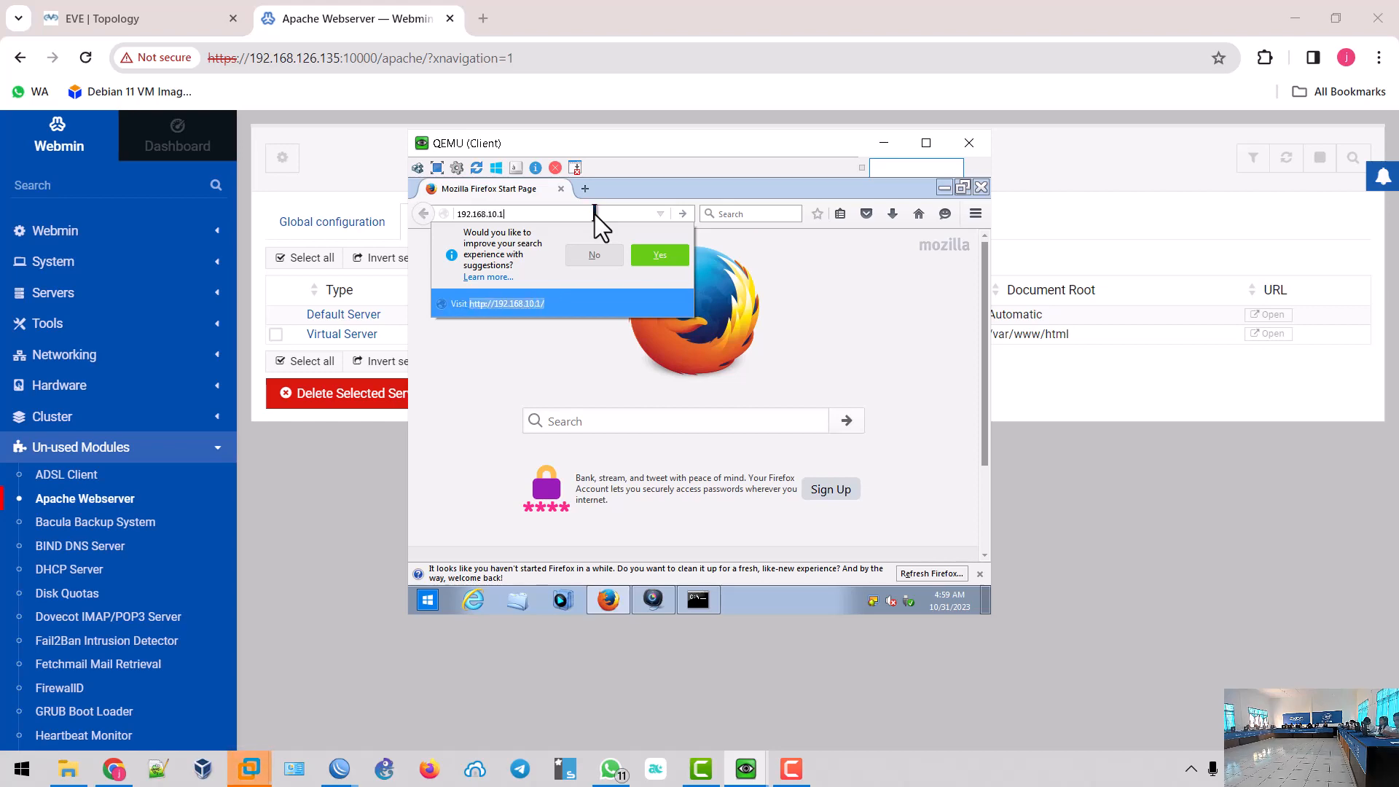
pyautogui.press('Return')
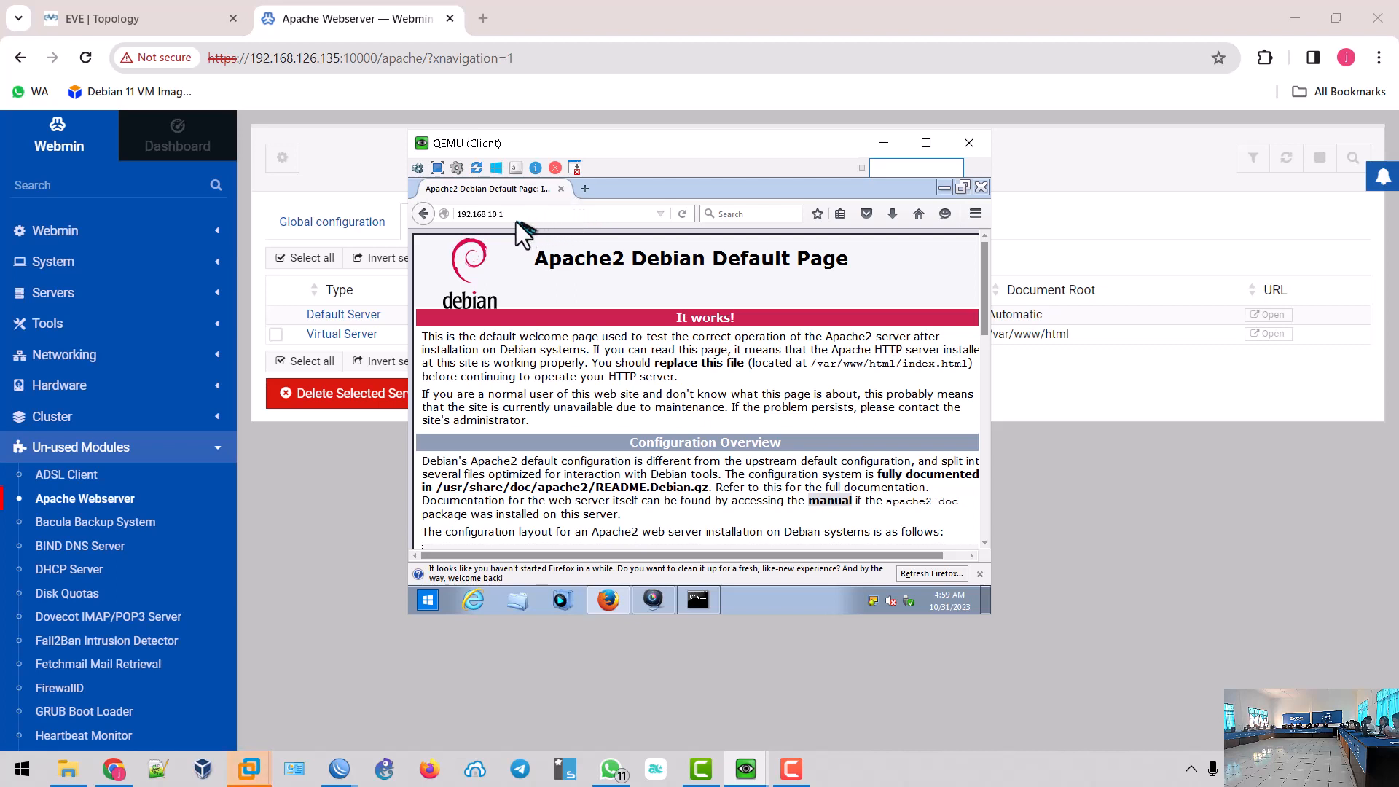
# - Open rangkuman.lokal in a new tab, then switch to the topology picture in WhatsApp
pyautogui.click(586, 190)
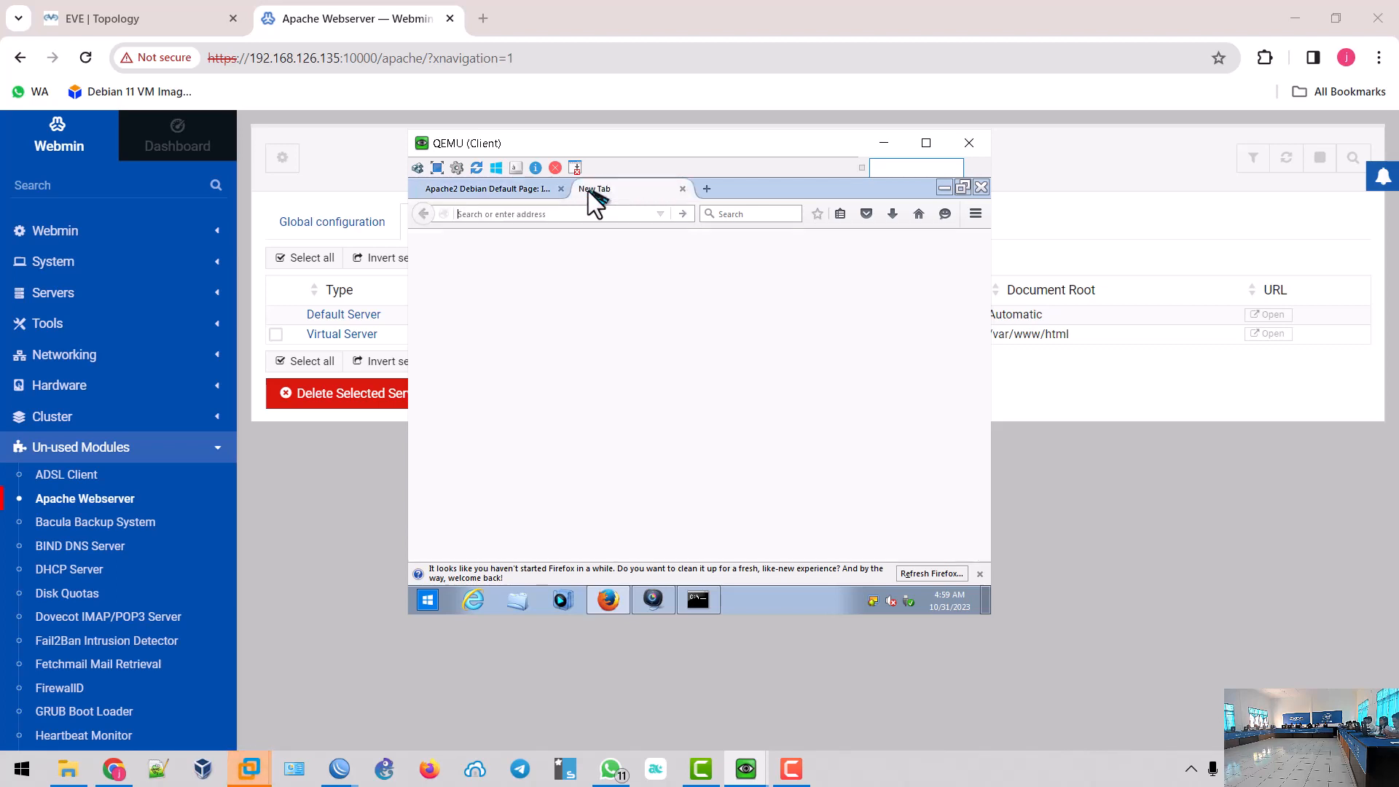
pyautogui.click(487, 194)
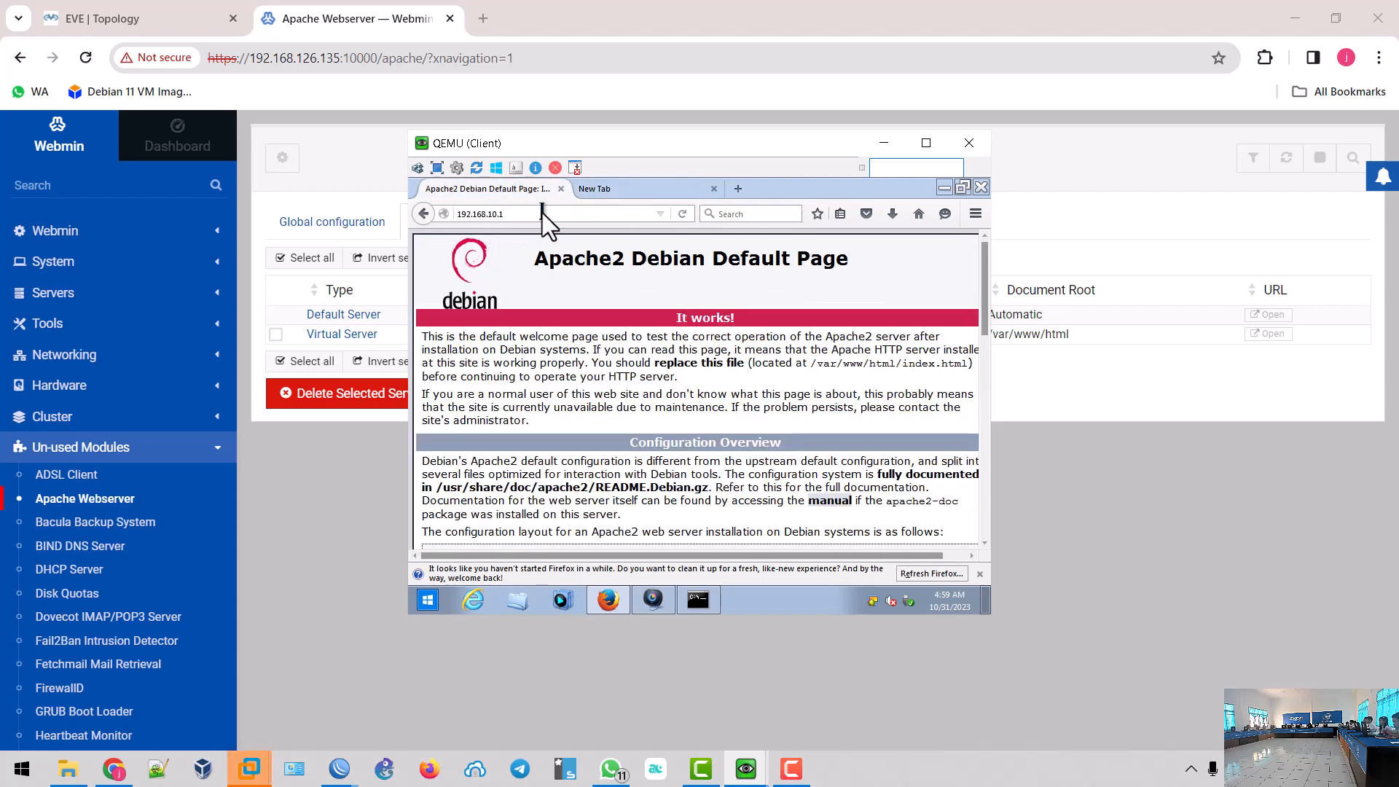
pyautogui.click(607, 194)
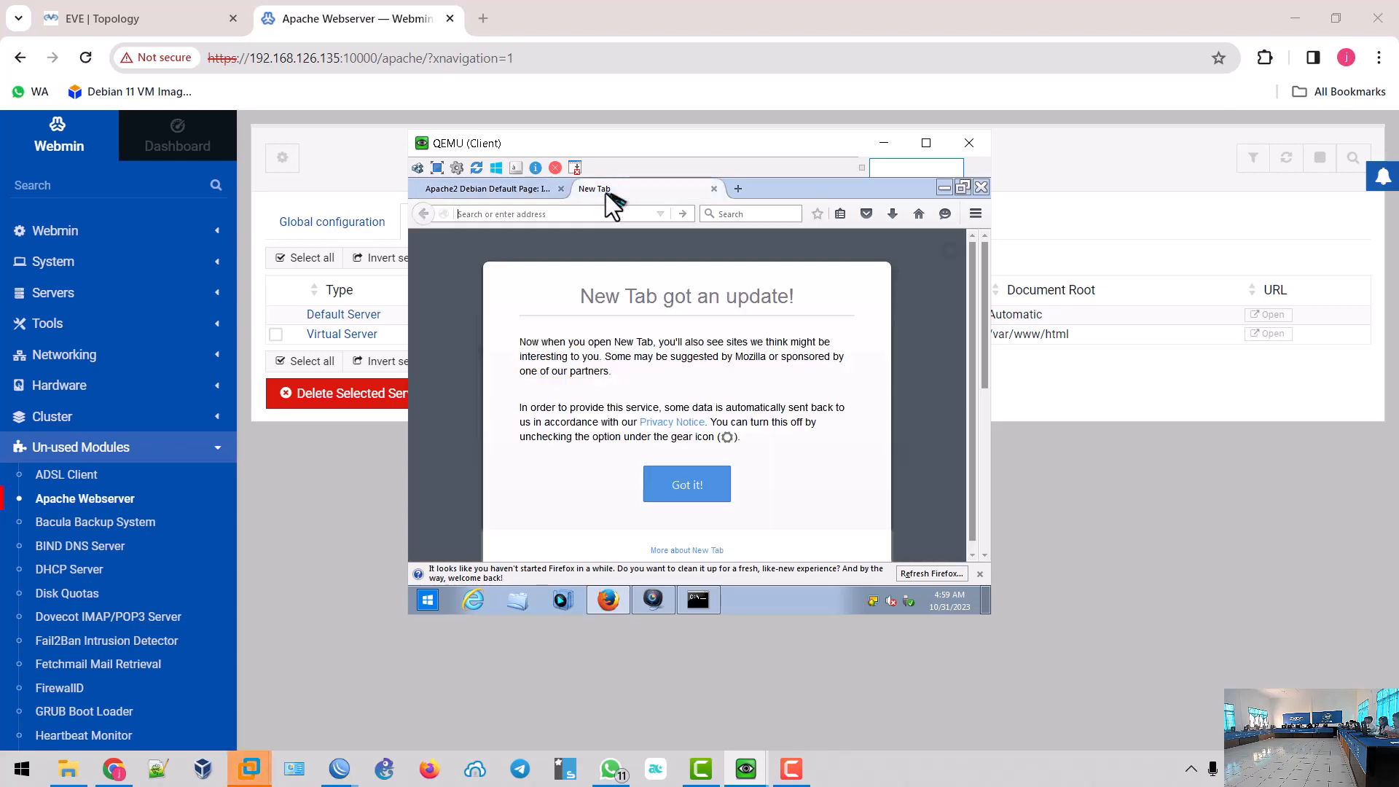
pyautogui.write('rangkuman.lokal')
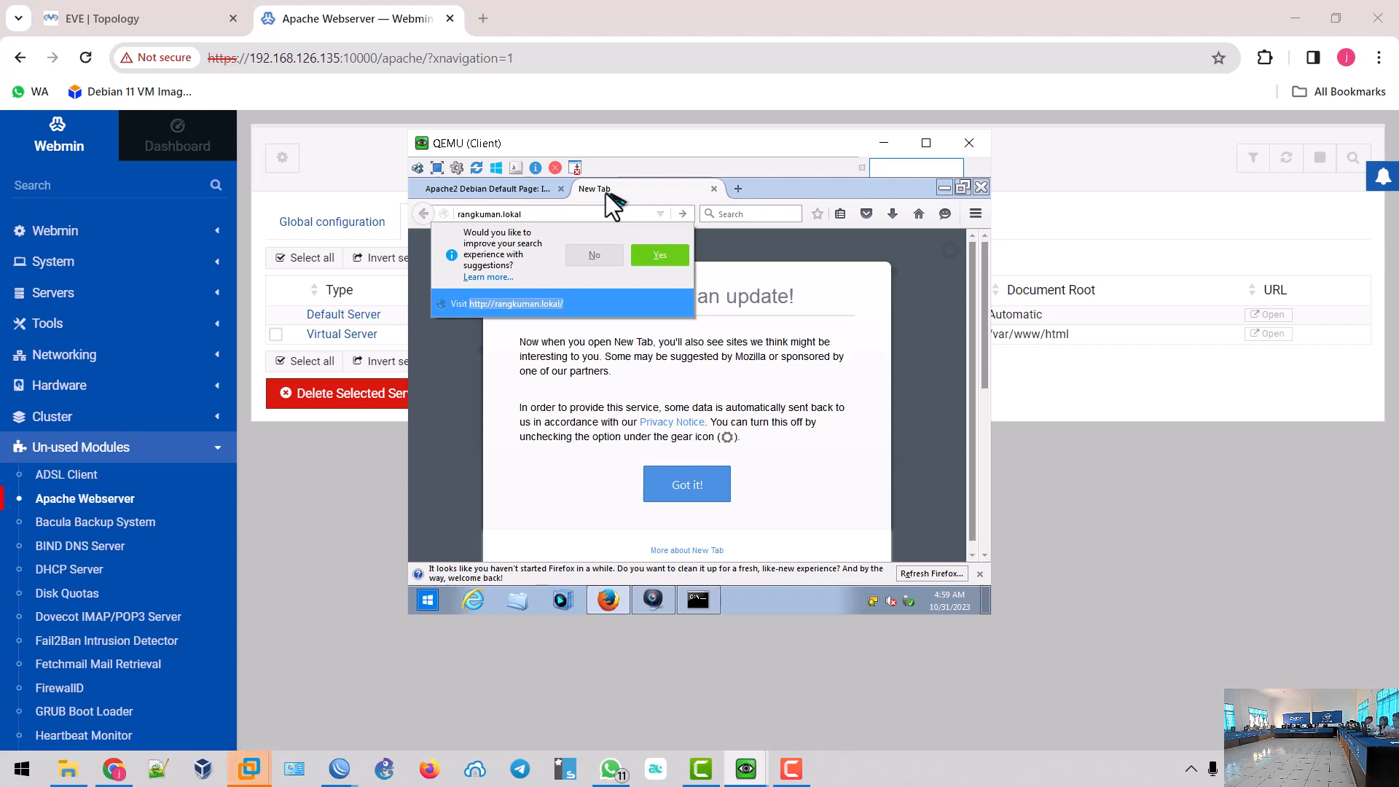
pyautogui.press('Return')
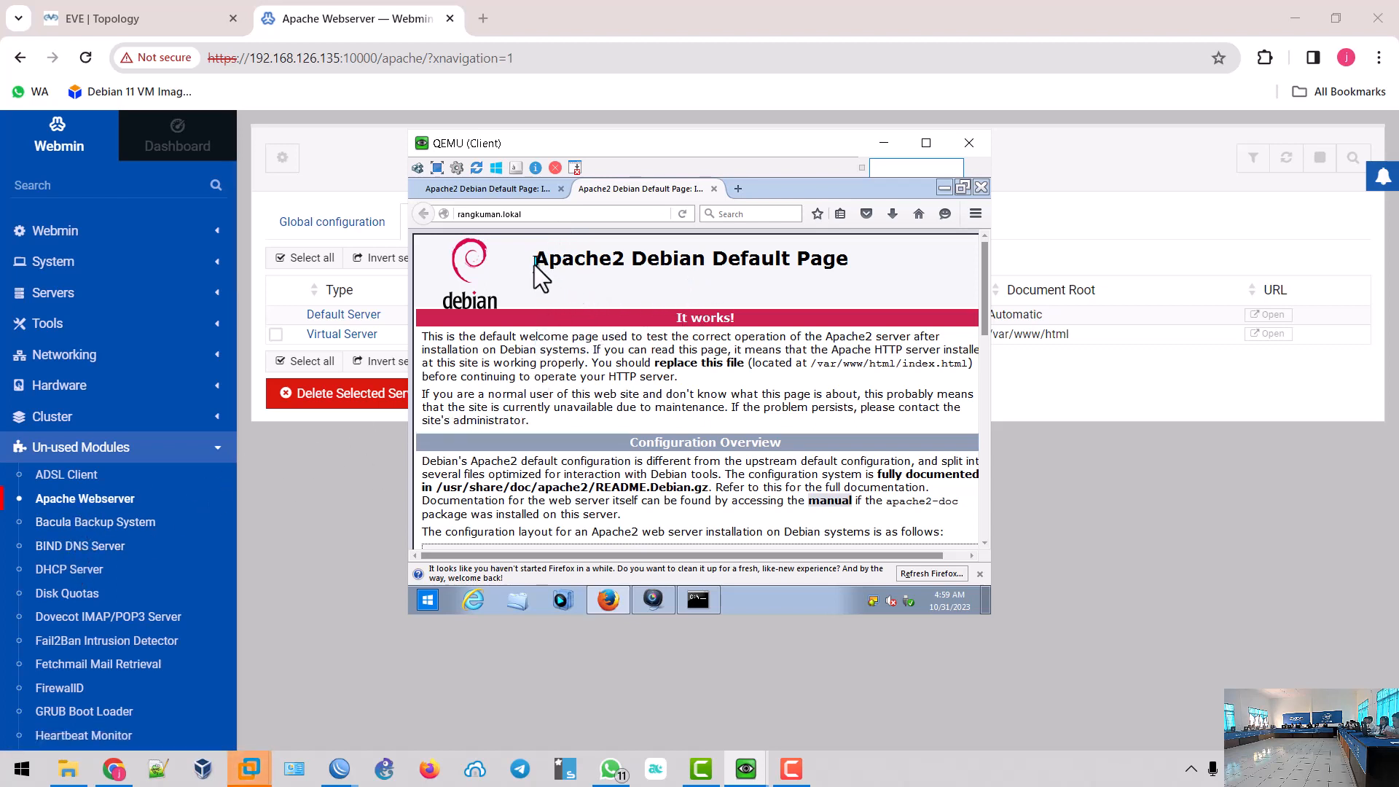
pyautogui.moveTo(535, 264); pyautogui.dragTo(850, 444)
pyautogui.click(832, 388)
pyautogui.click(617, 776)
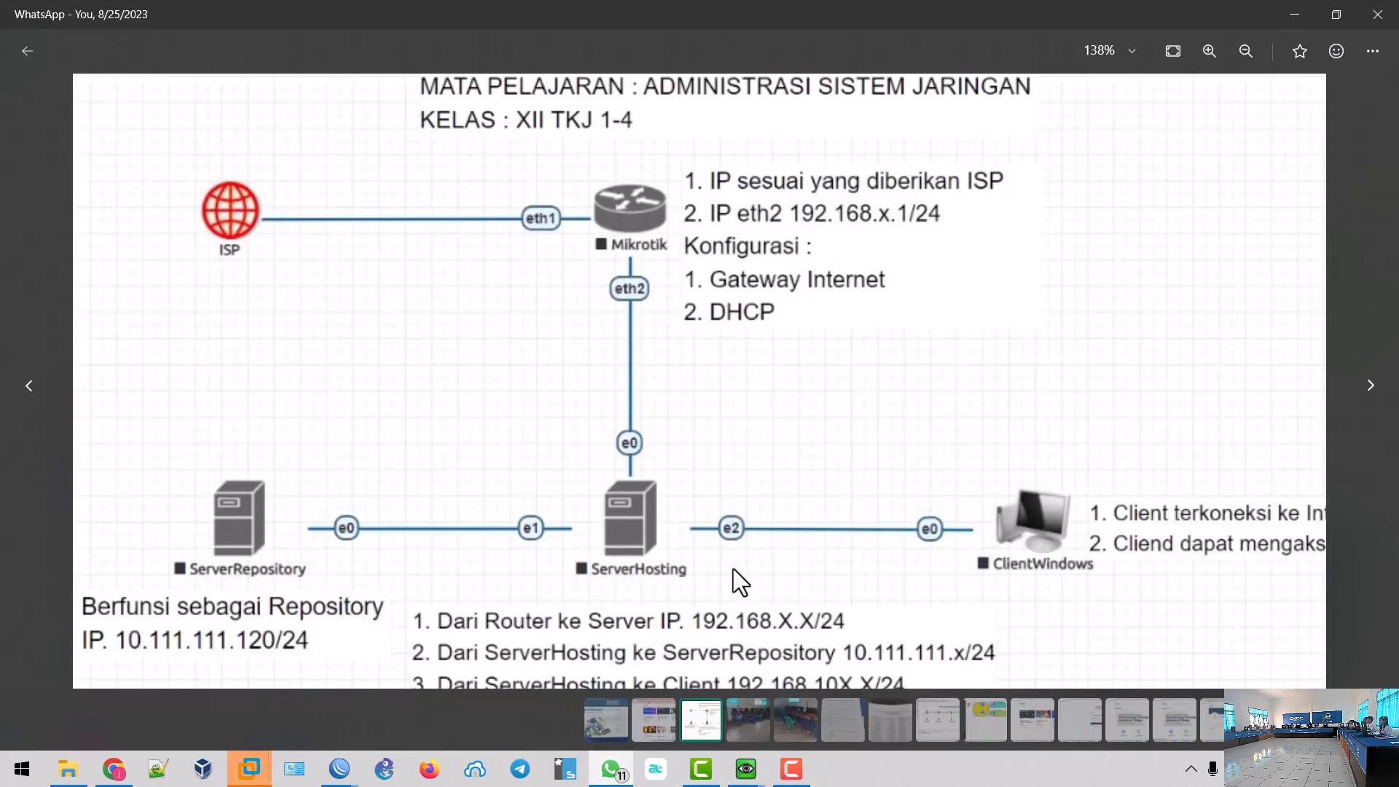
# - Pan the topology image, then bring up the ServerHosting console showing its interface addresses
pyautogui.scroll(-4, 733, 569)
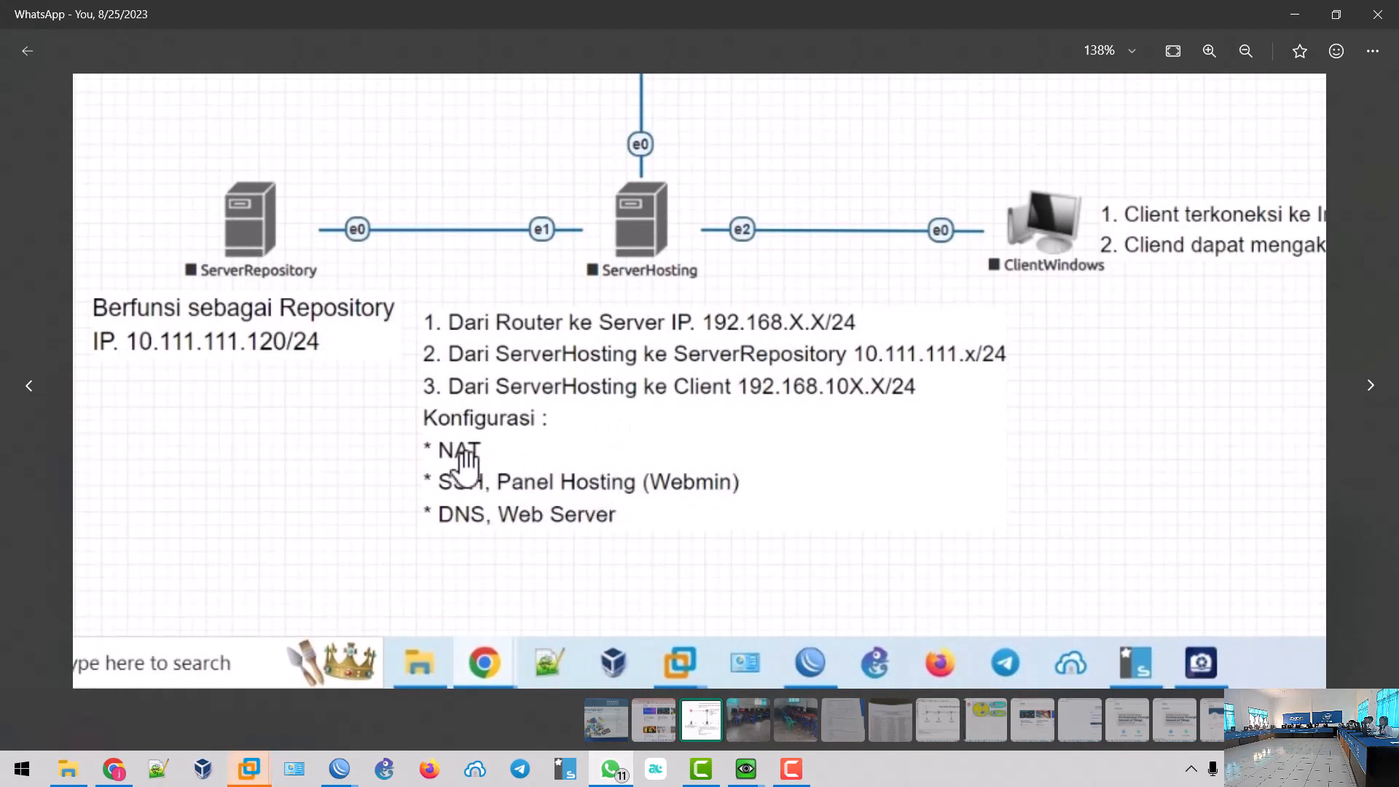
pyautogui.moveTo(531, 459); pyautogui.dragTo(518, 509)
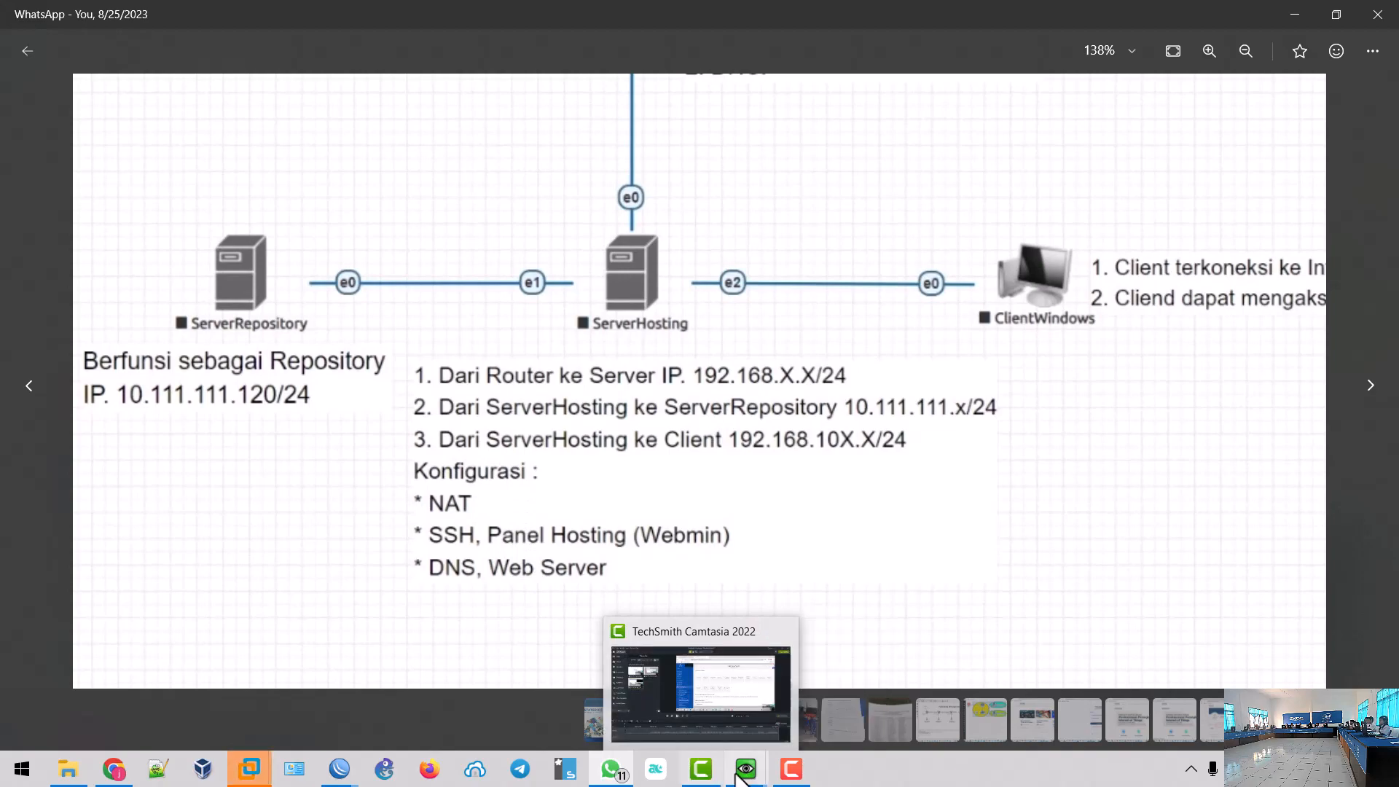
pyautogui.moveTo(744, 778)
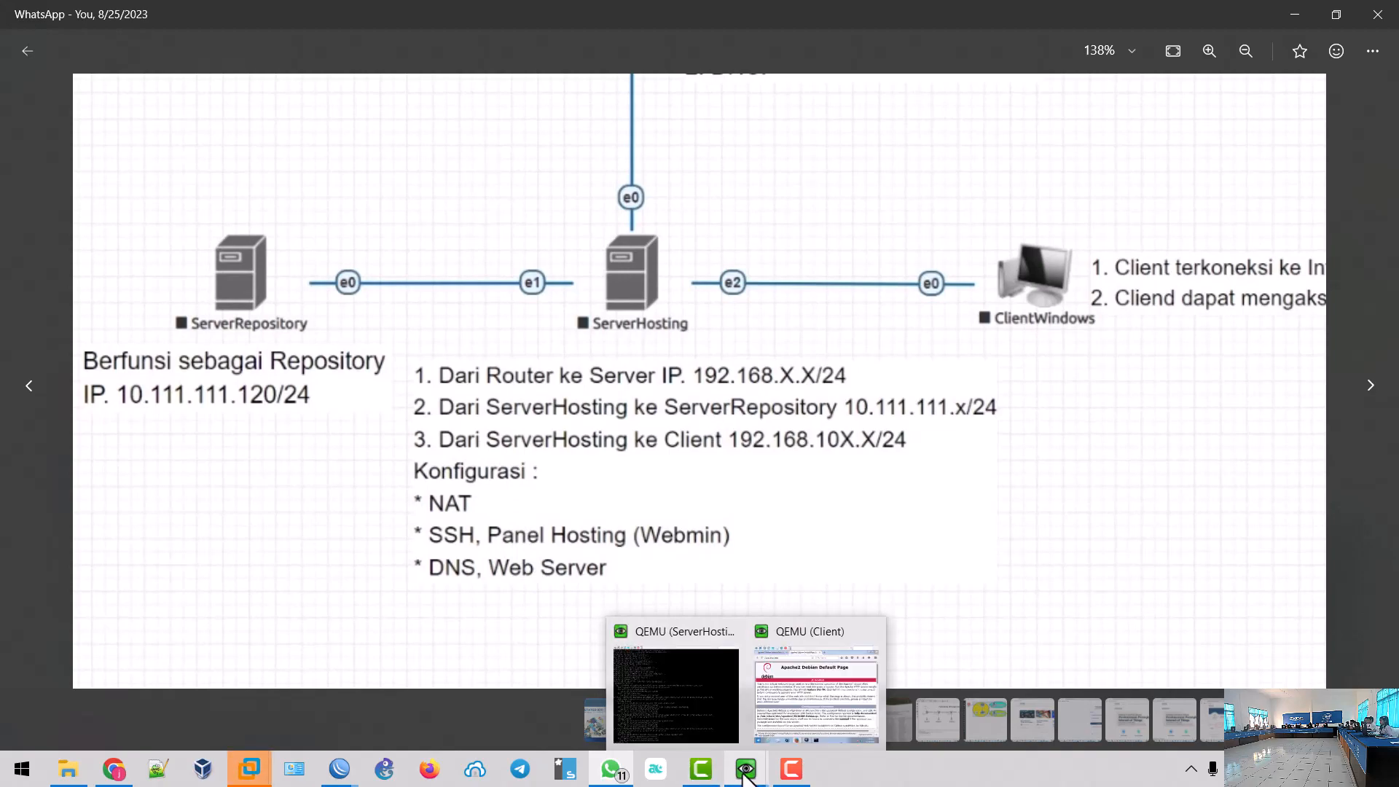
pyautogui.click(708, 721)
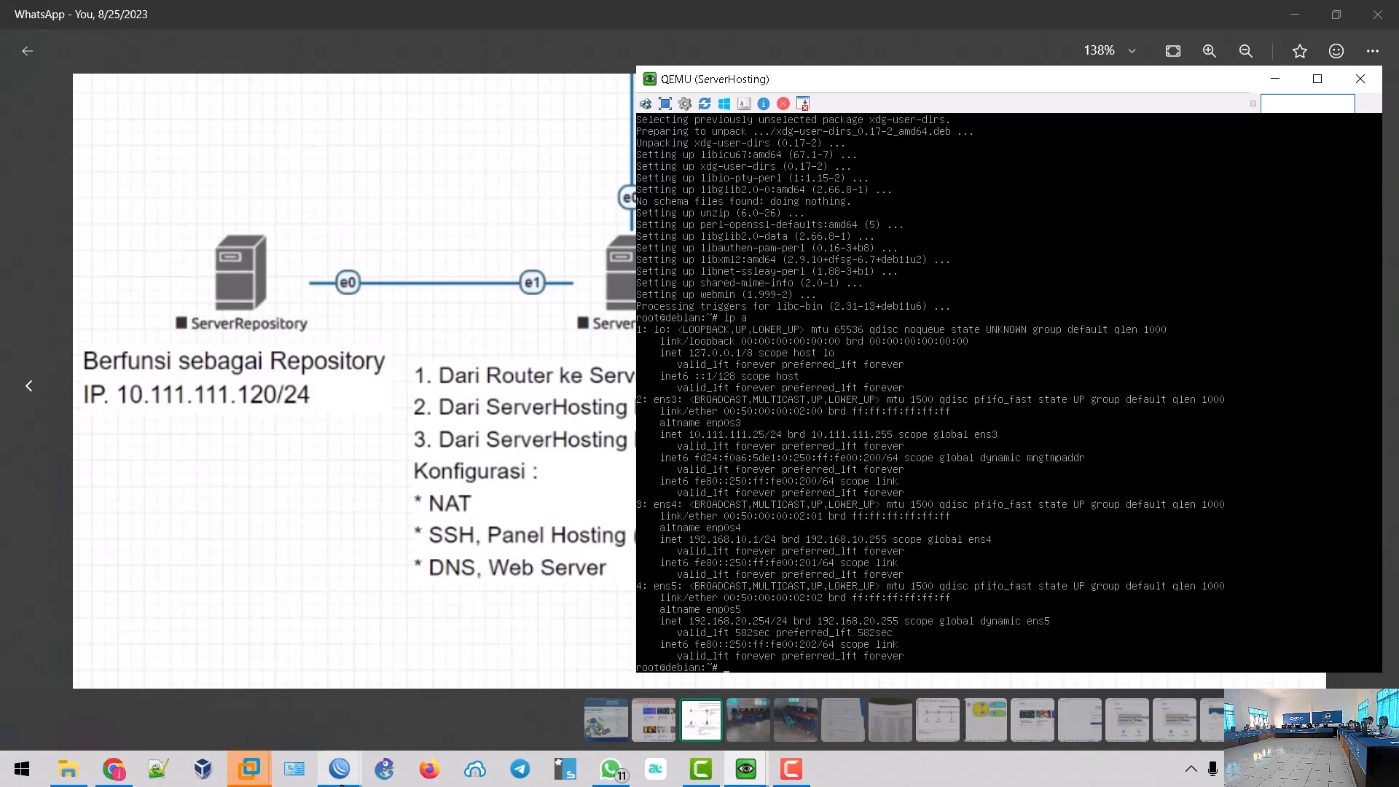
# - Check the other router's DHCP leases, then return to the lab router's NAT rules
pyautogui.click(340, 768)
pyautogui.click(436, 700)
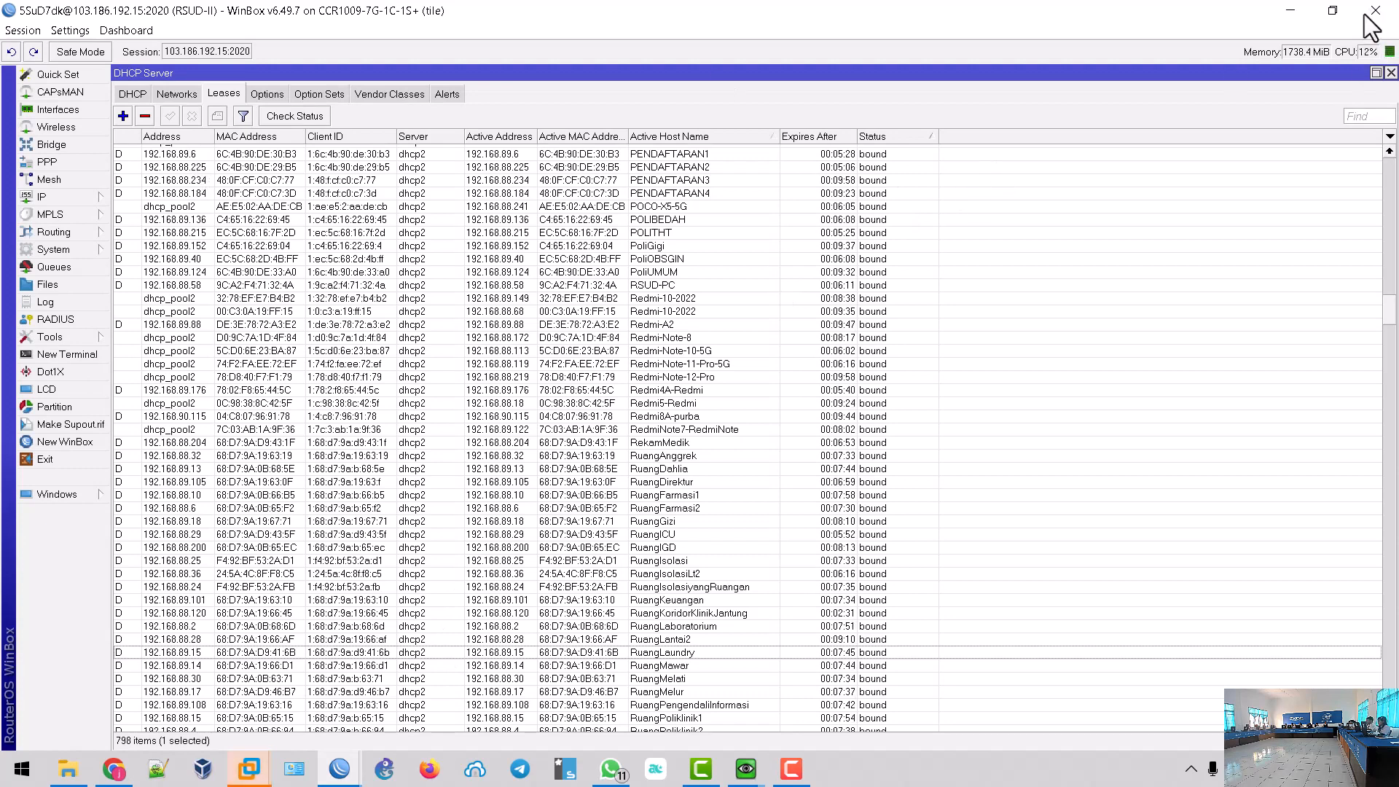
pyautogui.click(291, 771)
pyautogui.click(339, 771)
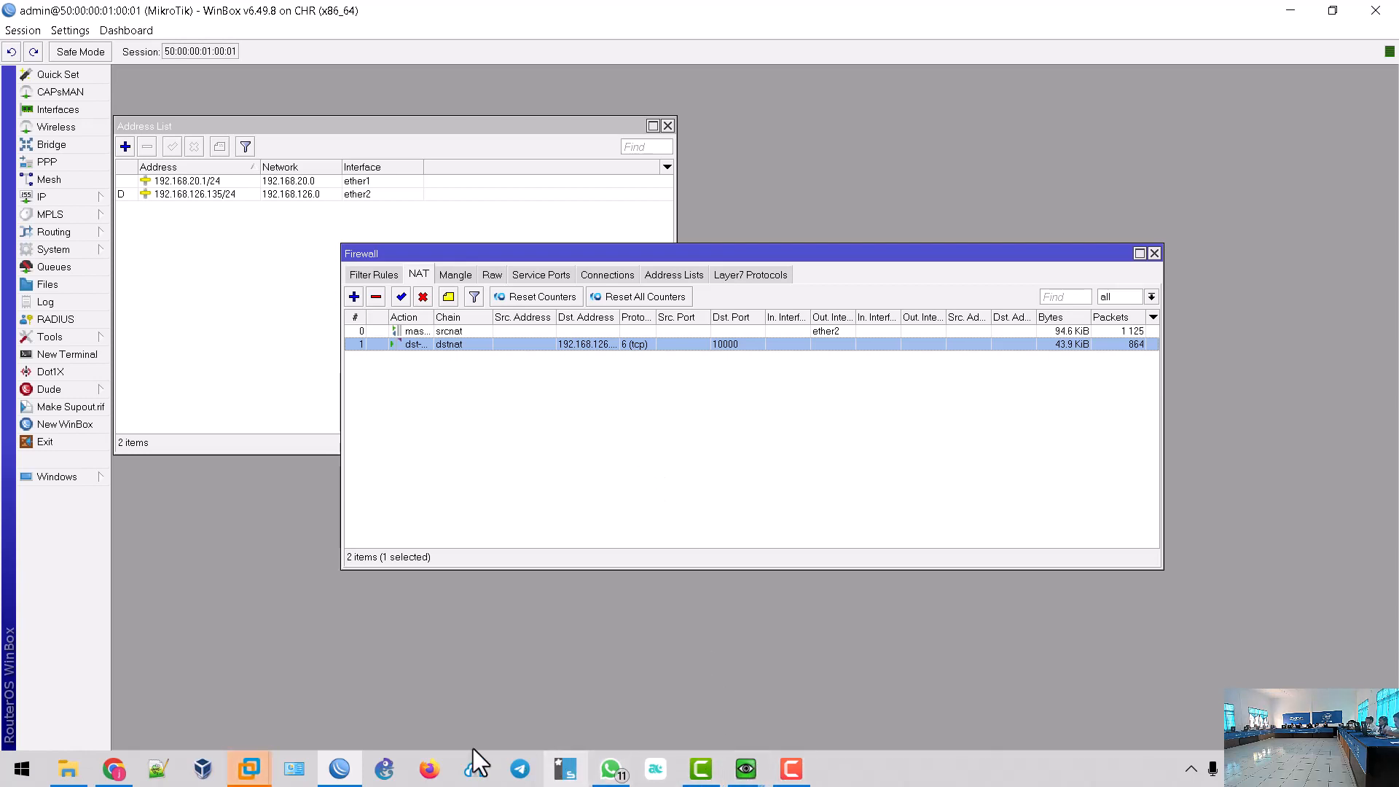
# - View the 192.168.10.1 page in the client's browser, then return to WinBox's Firewall NAT list
pyautogui.click(750, 767)
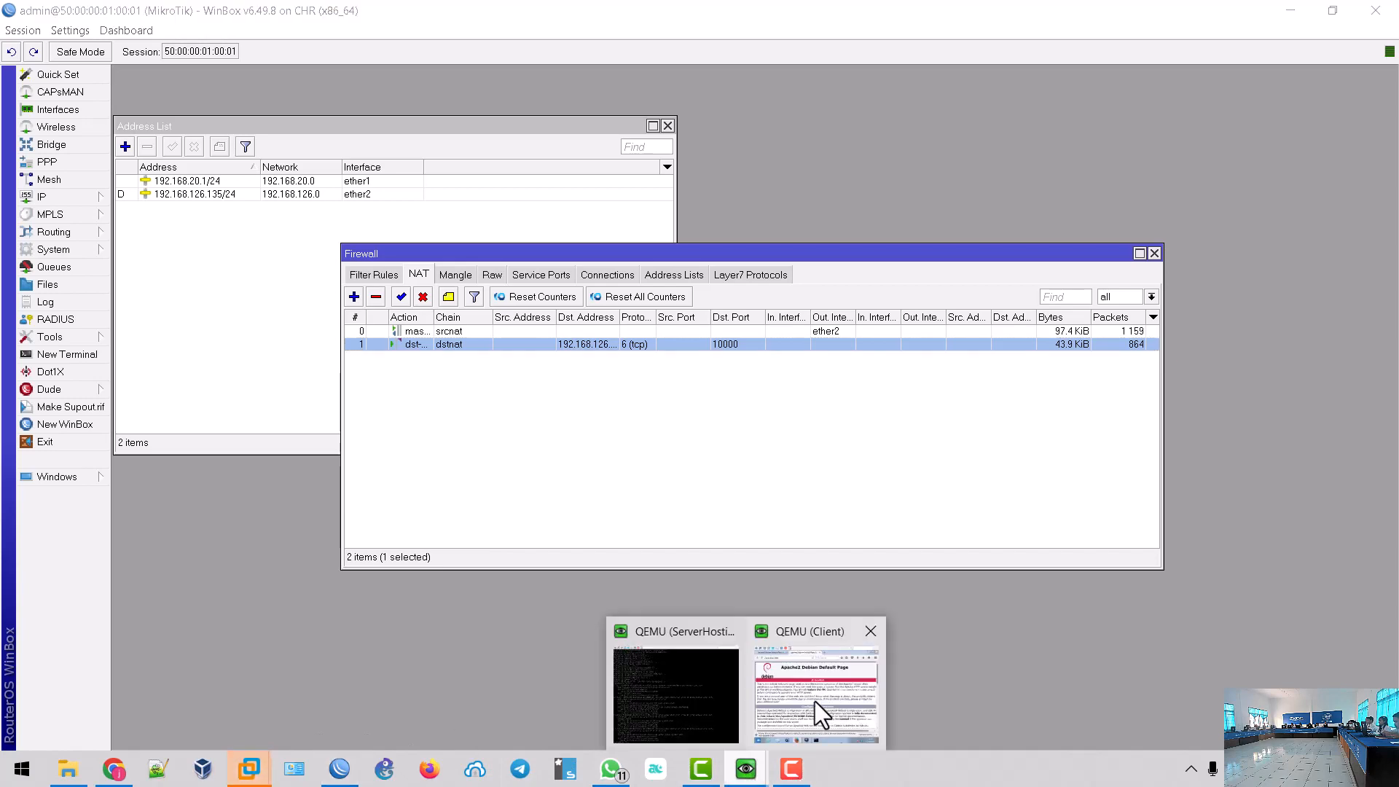
pyautogui.click(818, 713)
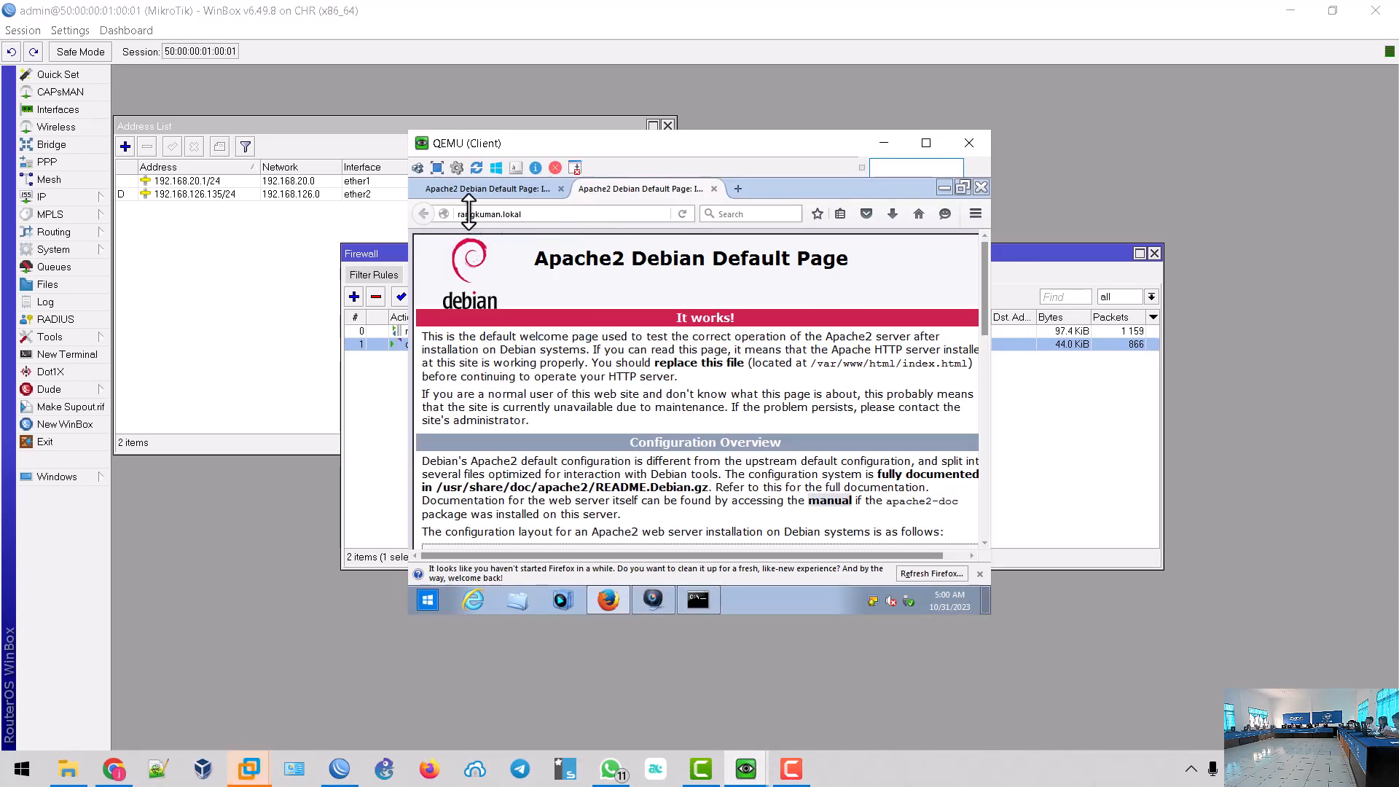
pyautogui.click(477, 188)
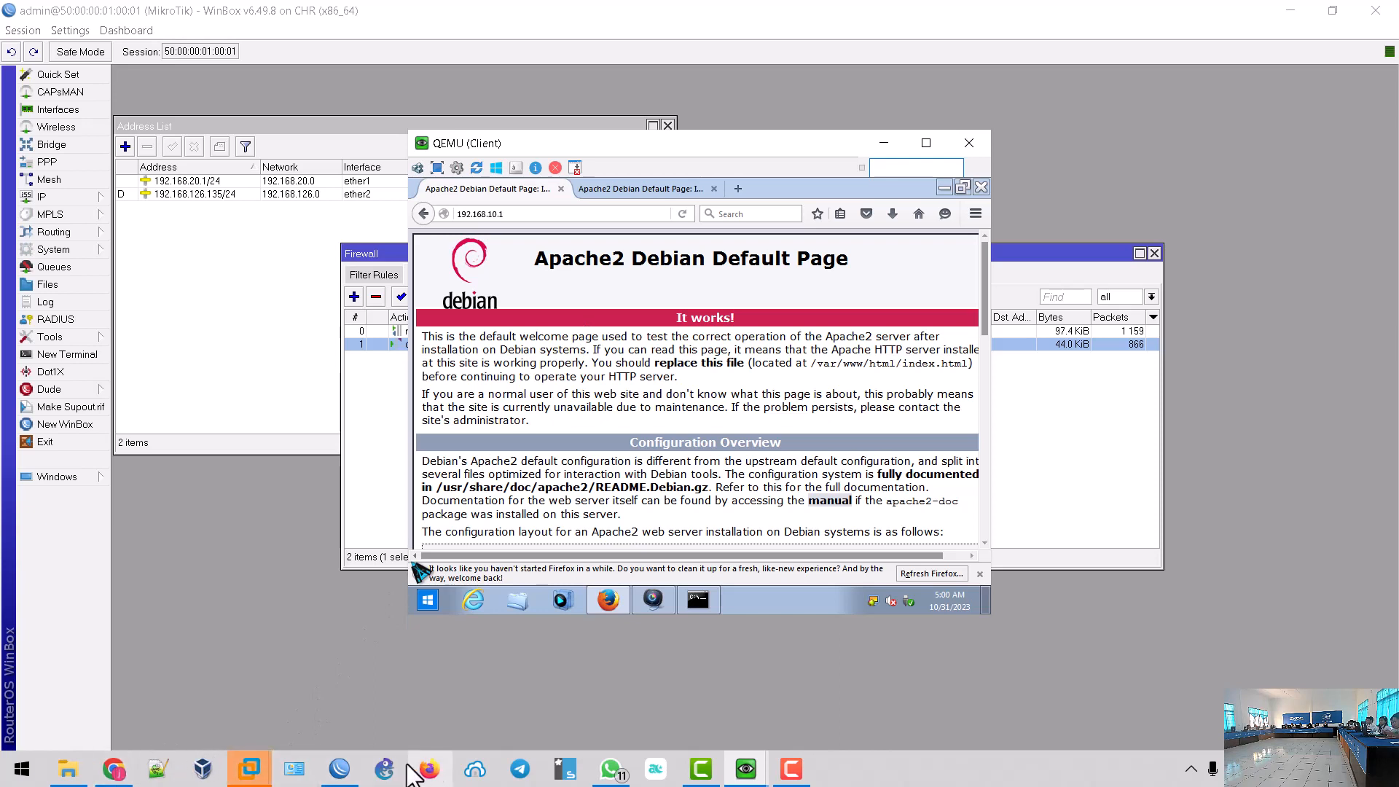
pyautogui.click(373, 484)
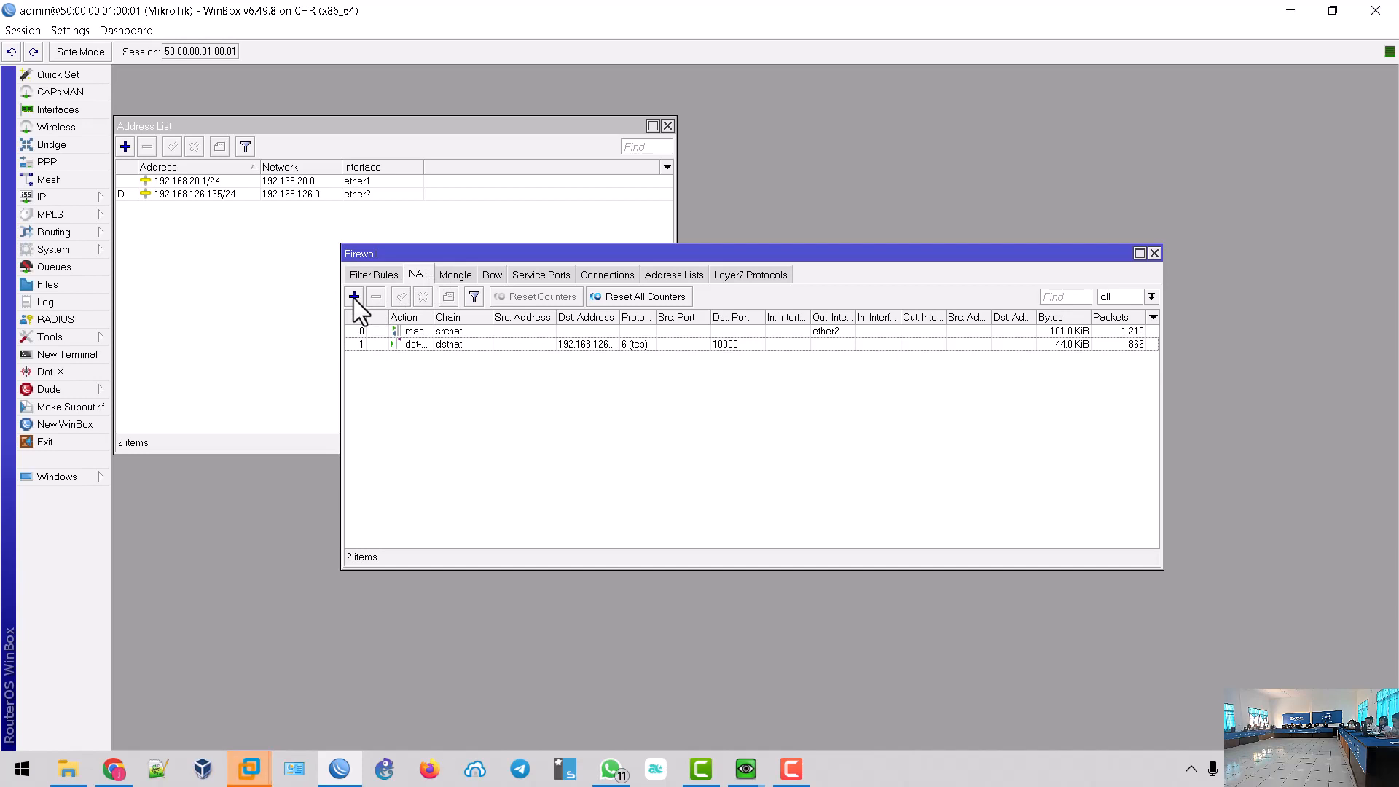
# - Copy the port 10000 dstnat rule into a new rule with Dst. Port 80 and To Ports 80
pyautogui.click(426, 344)
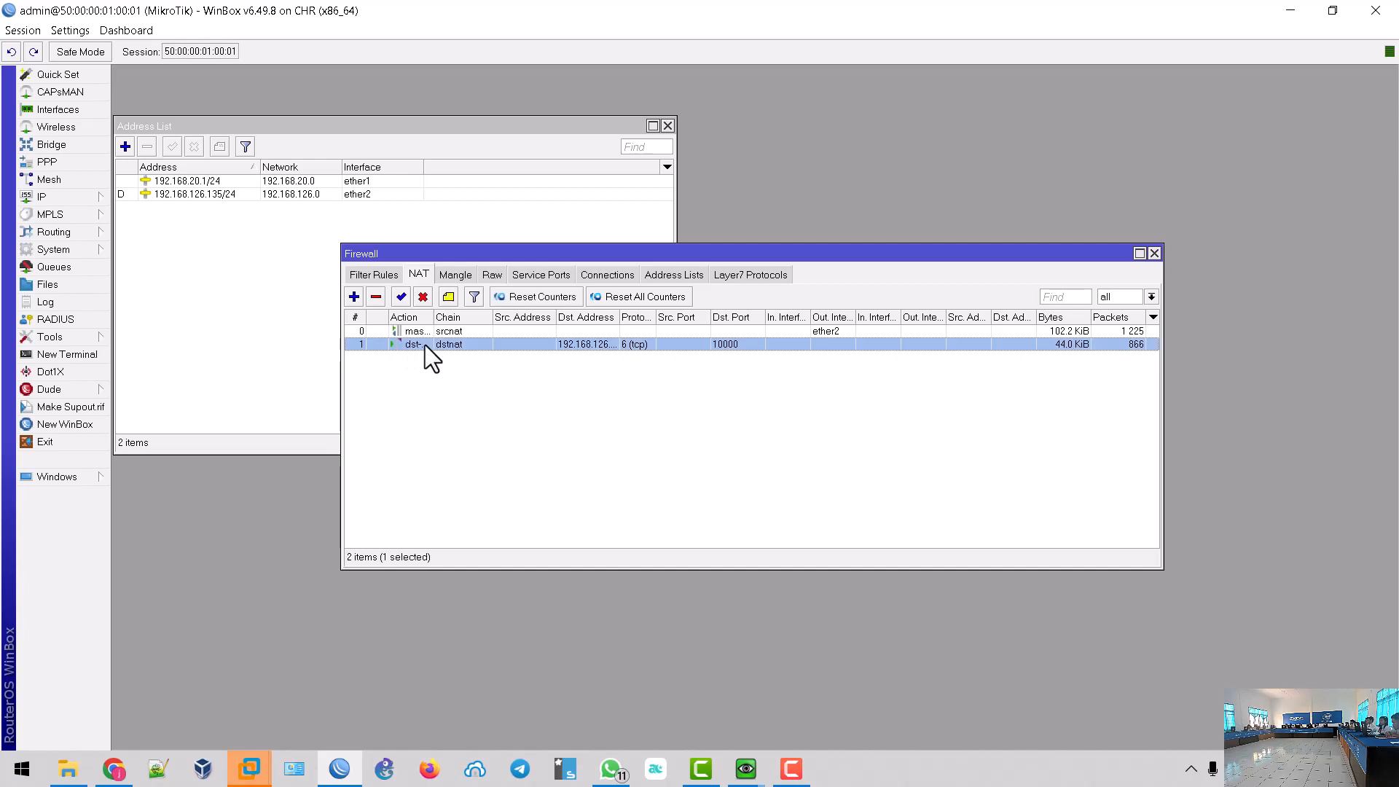
pyautogui.doubleClick(683, 346)
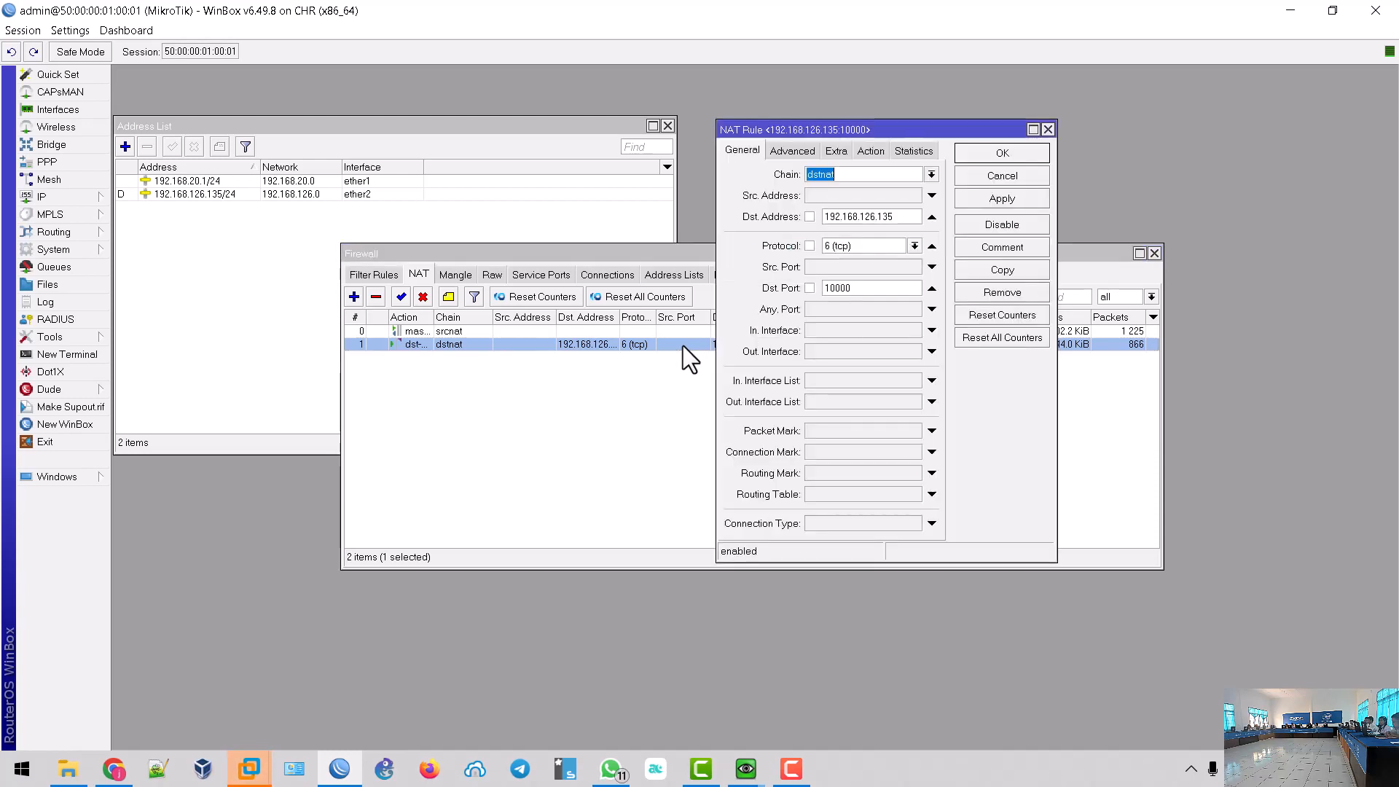
pyautogui.click(985, 274)
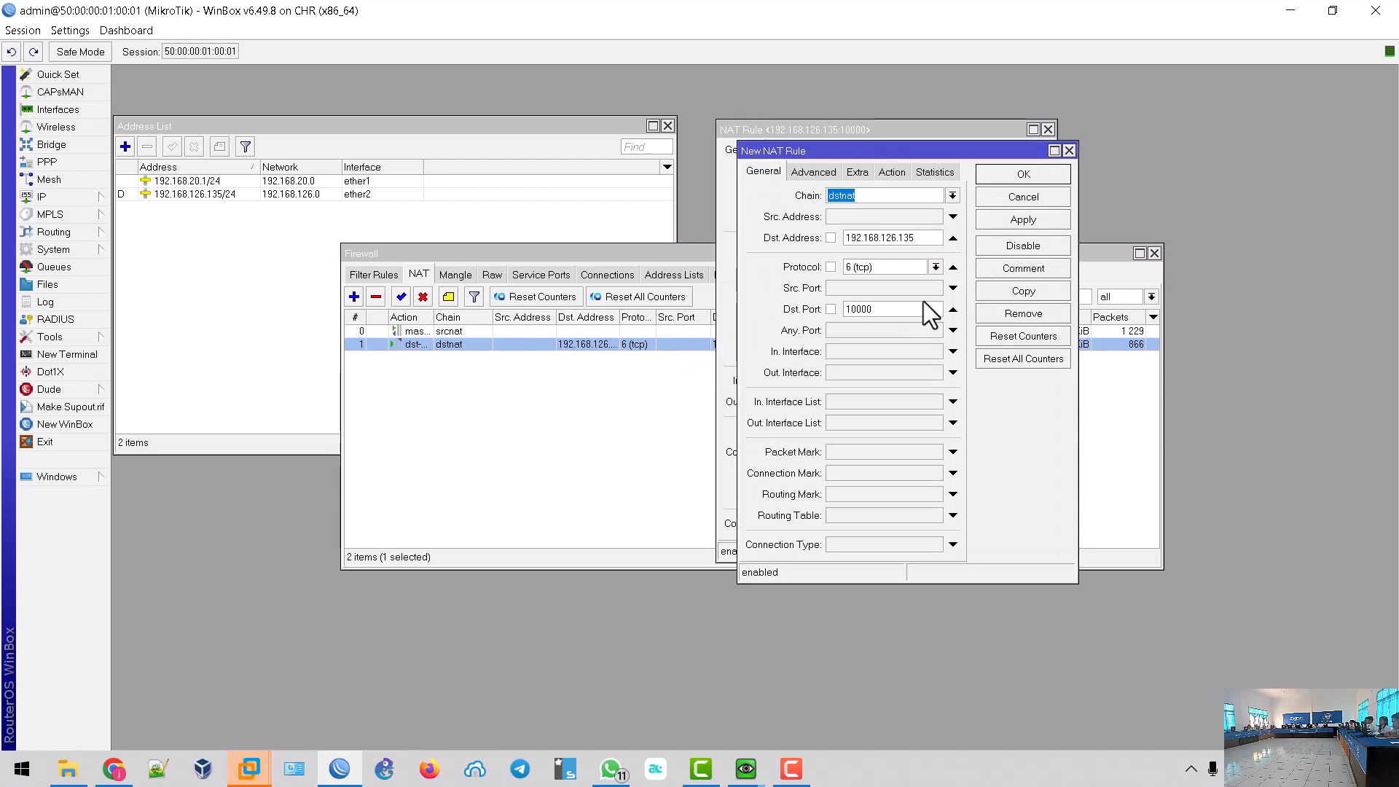
pyautogui.doubleClick(896, 309)
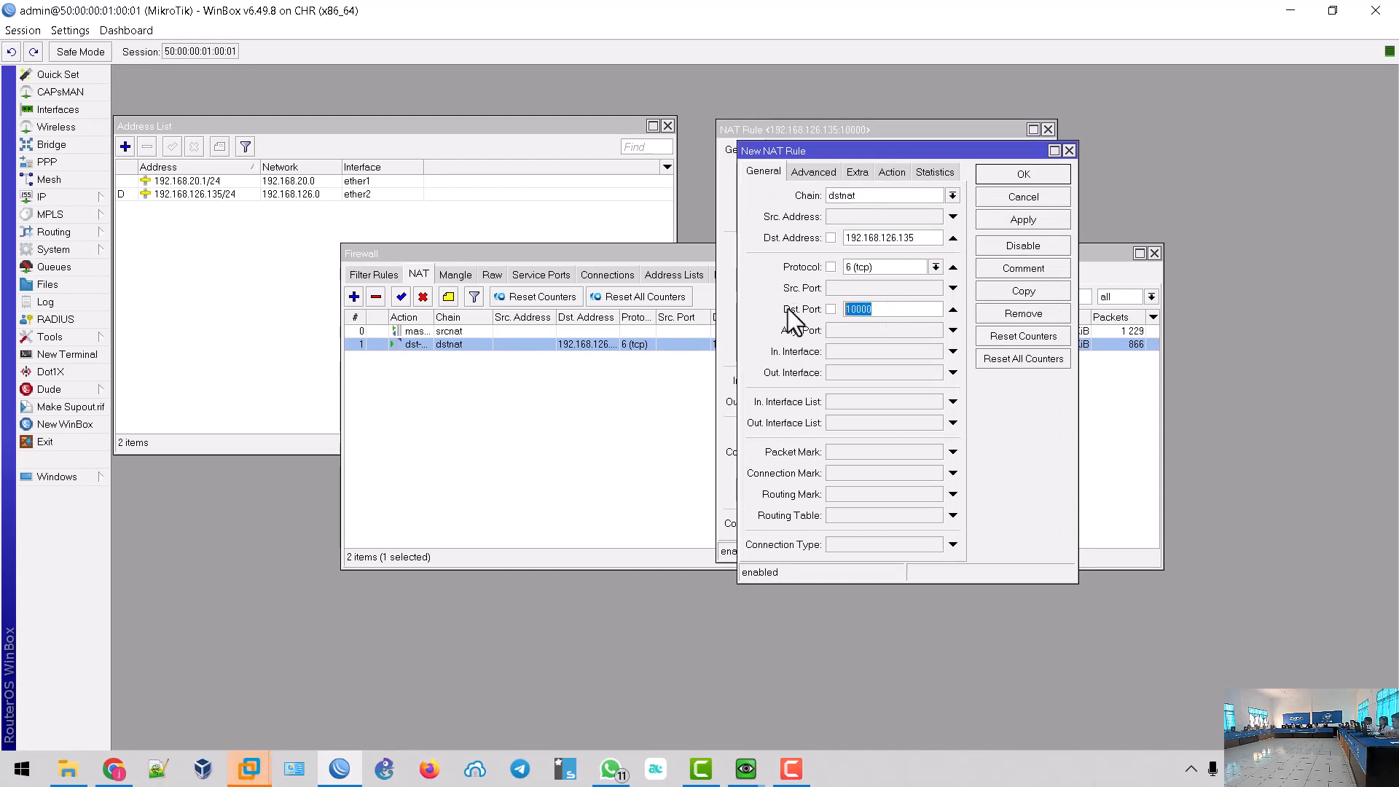
pyautogui.write('80')
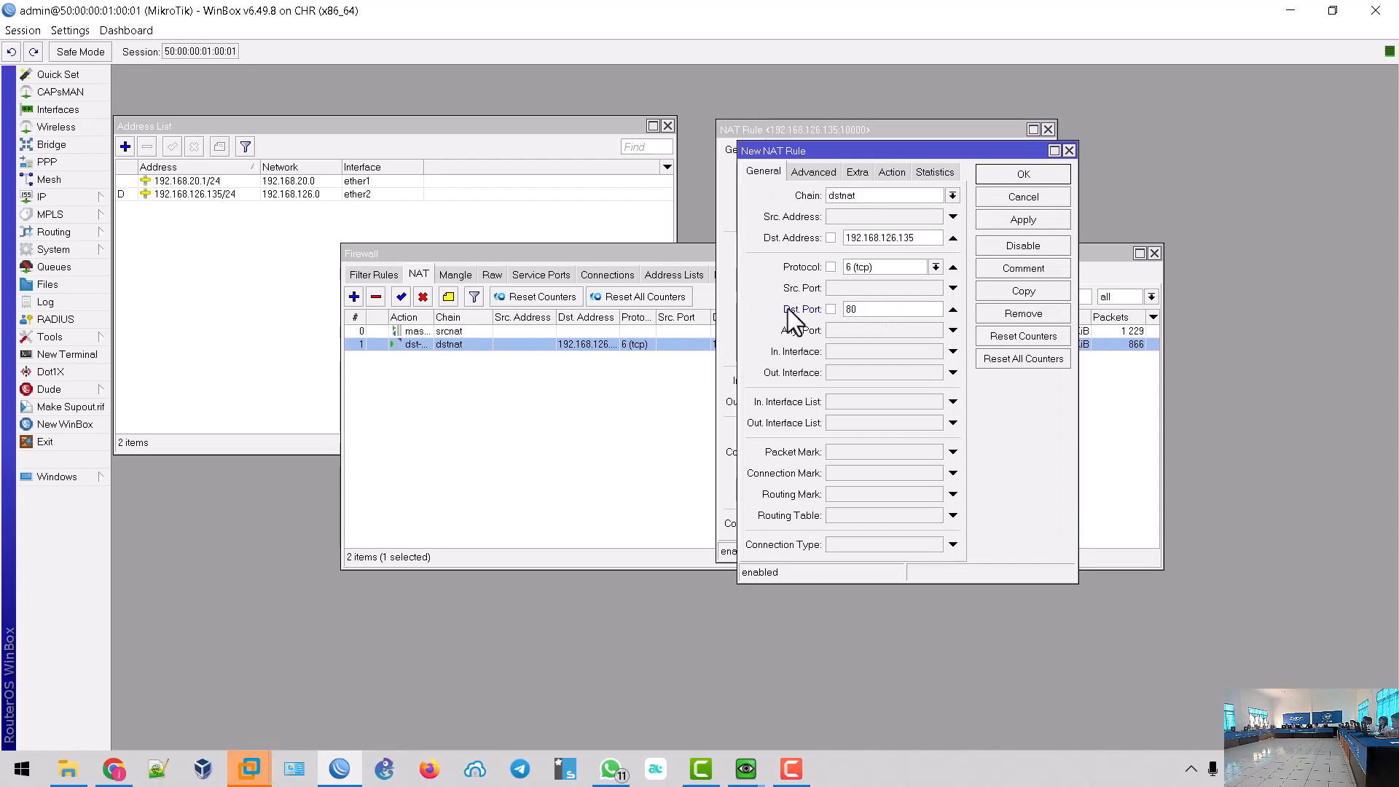
pyautogui.click(893, 174)
pyautogui.doubleClick(829, 296)
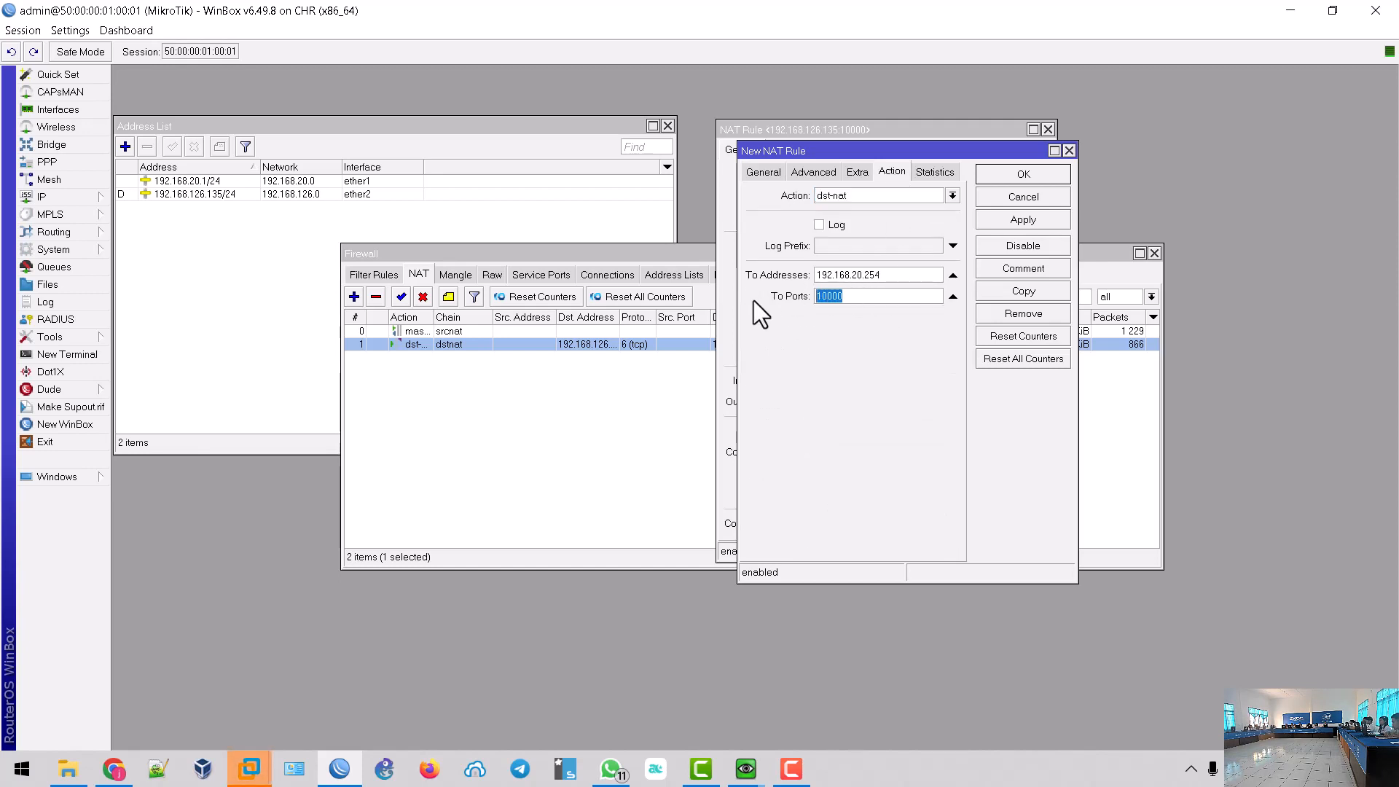
pyautogui.write('80')
pyautogui.click(1013, 220)
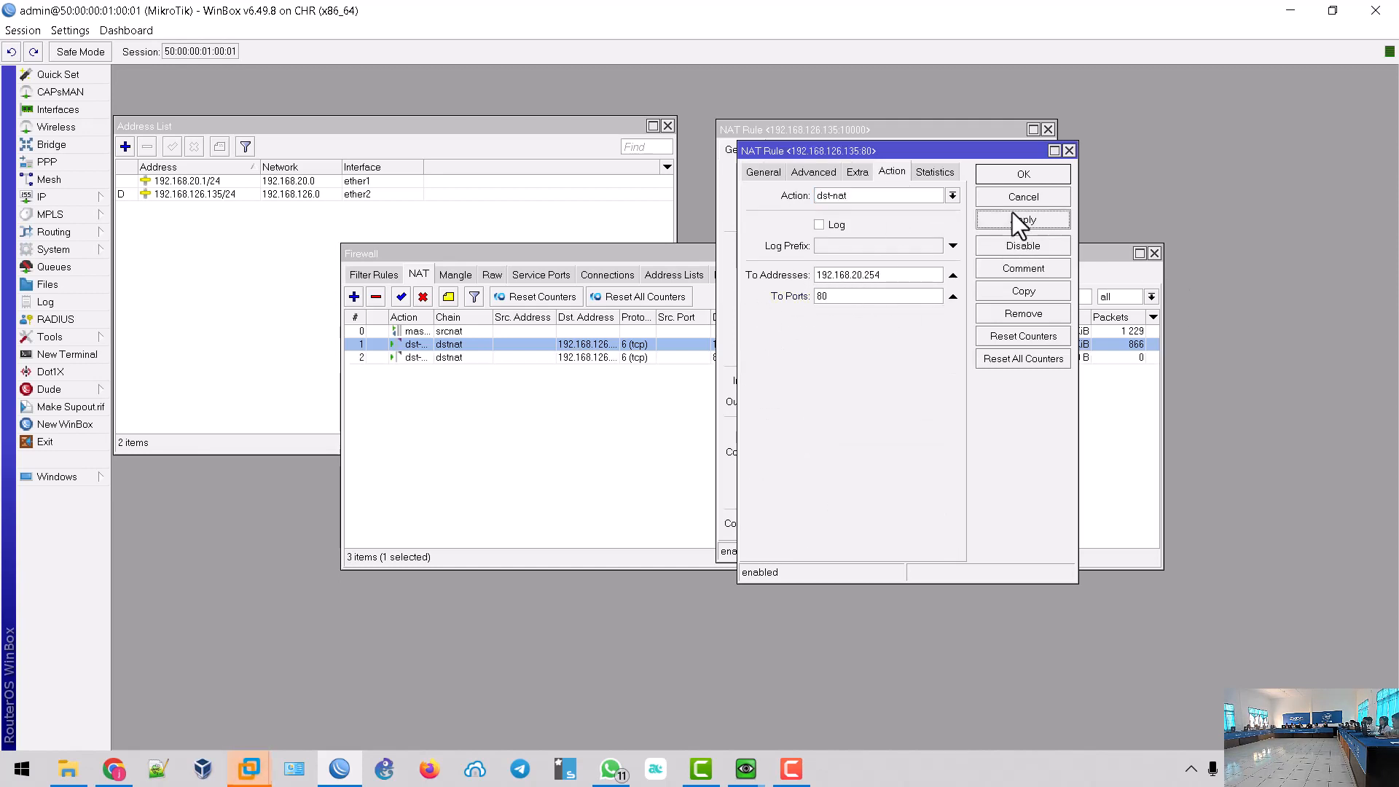
pyautogui.click(1007, 173)
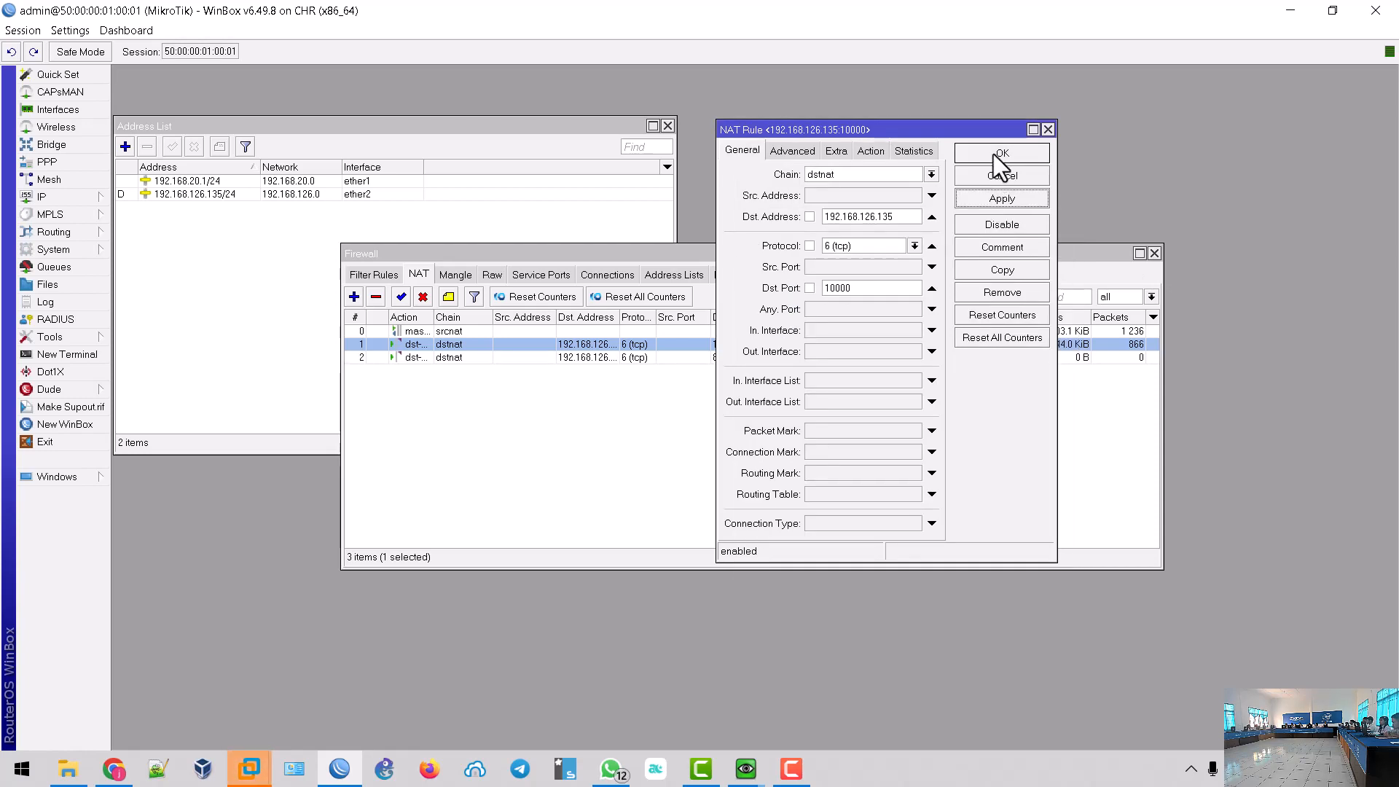
pyautogui.click(998, 156)
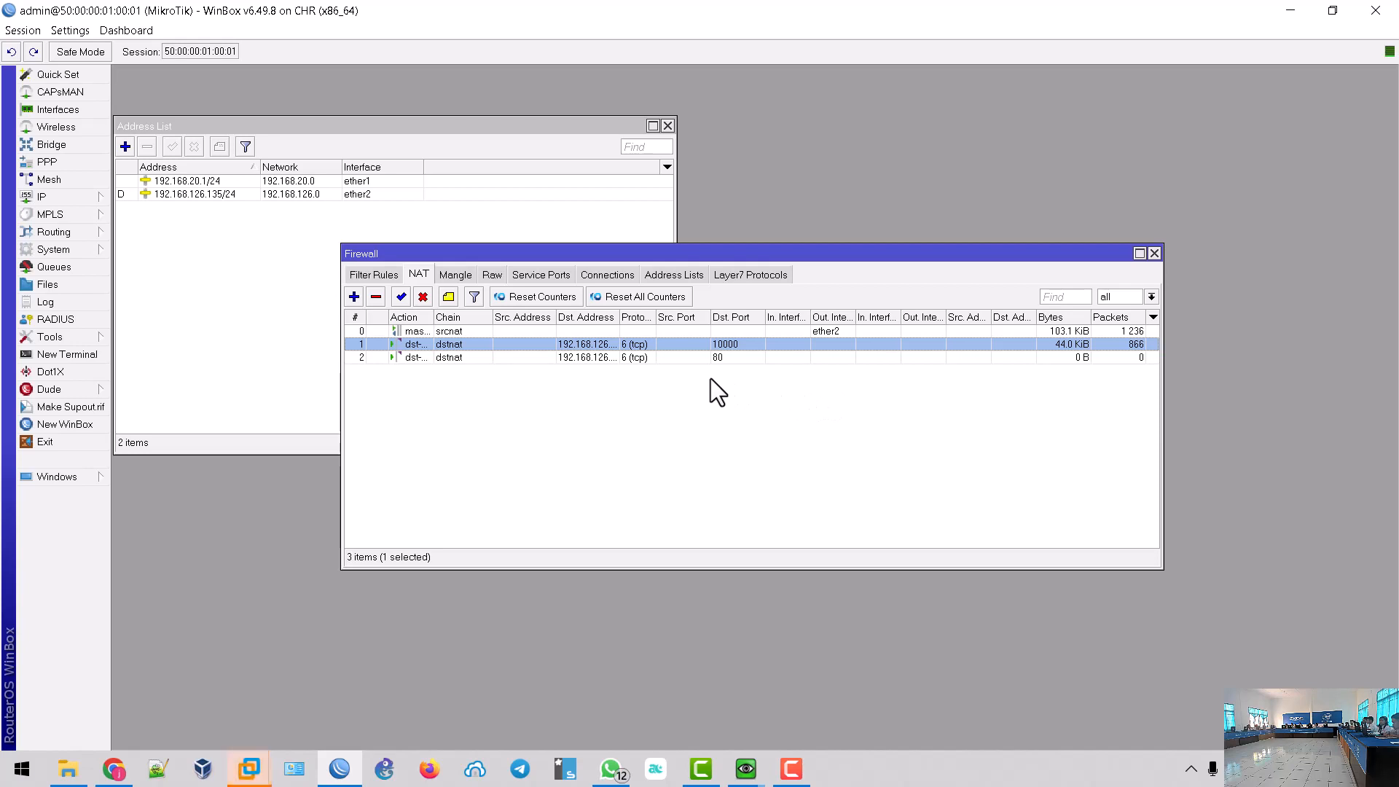
# - Discard an extra new dstnat rule and select the new port 80 rule
pyautogui.click(354, 296)
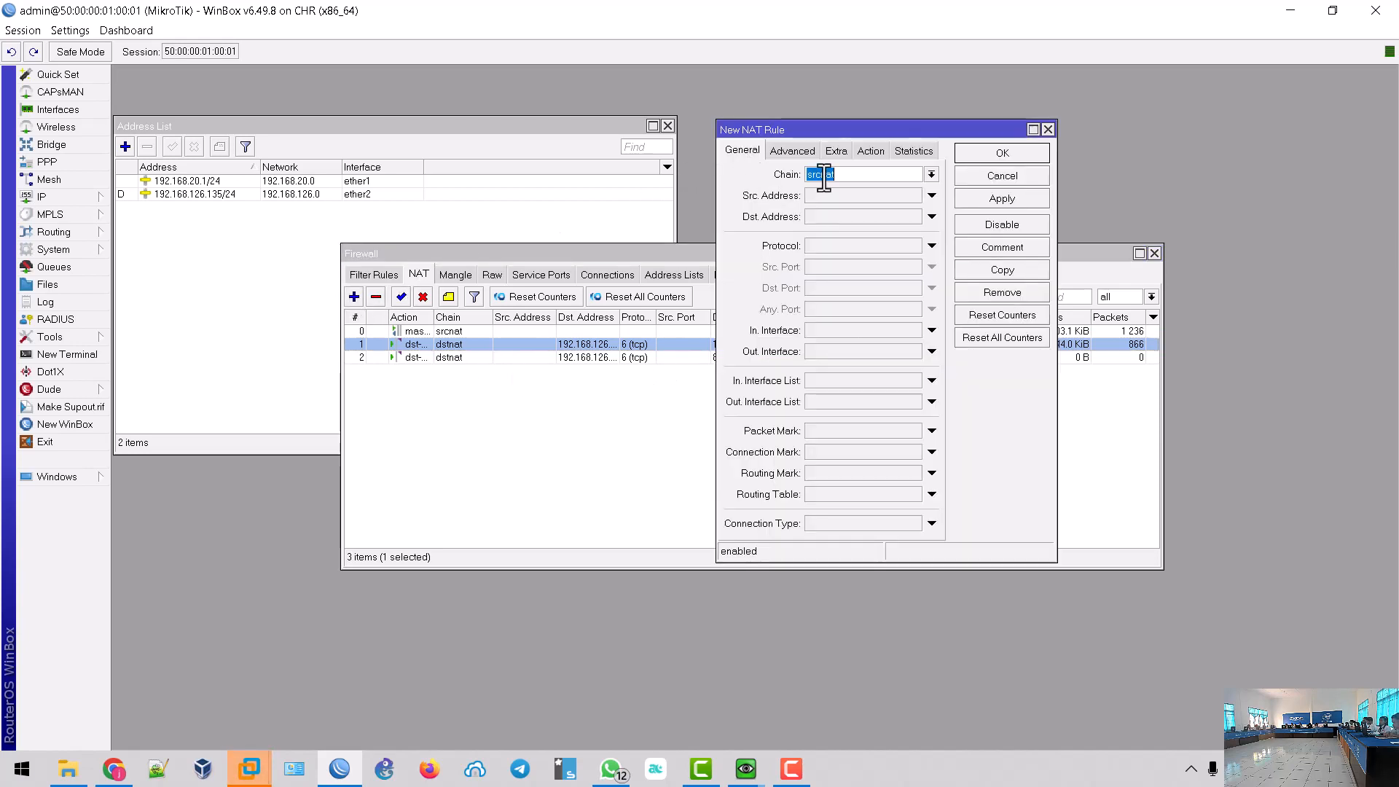
pyautogui.click(930, 178)
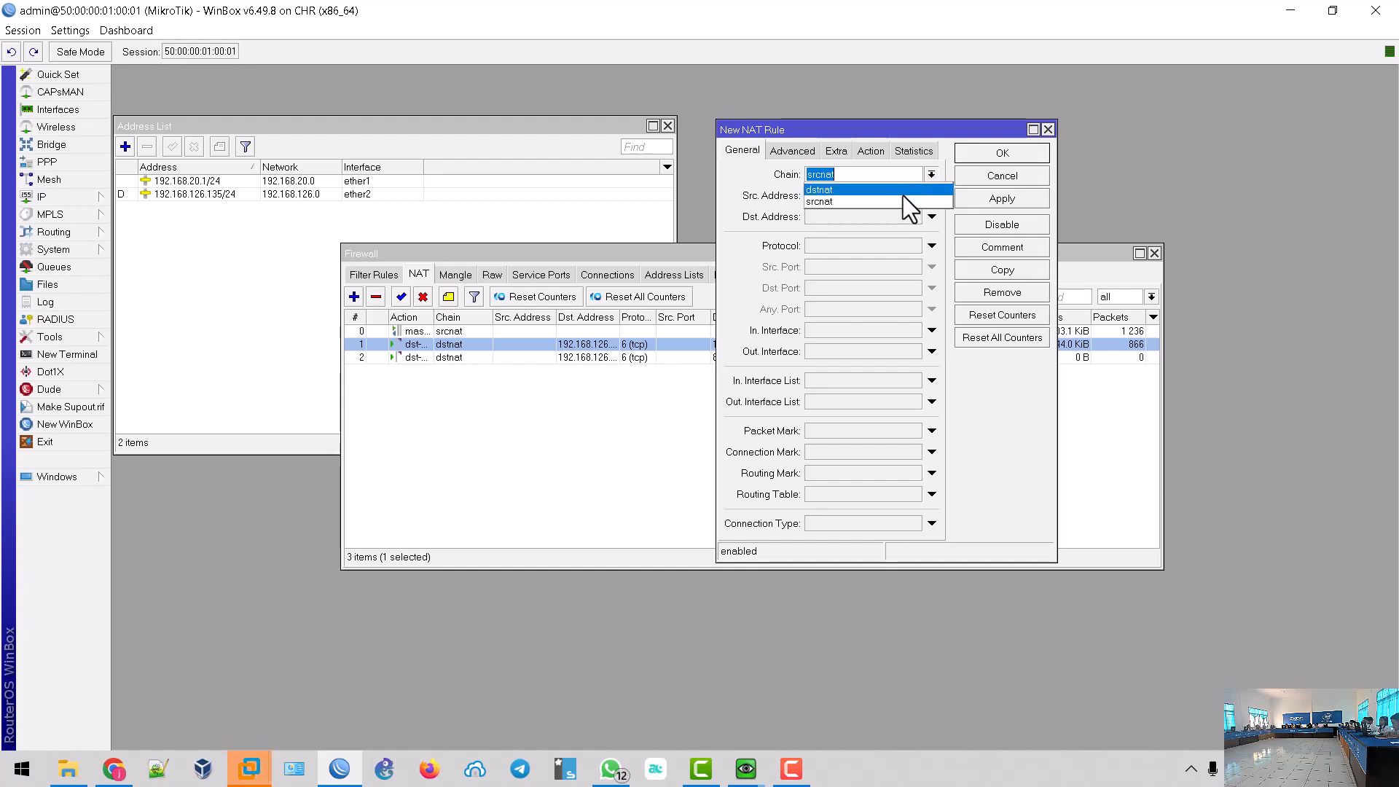
pyautogui.click(892, 199)
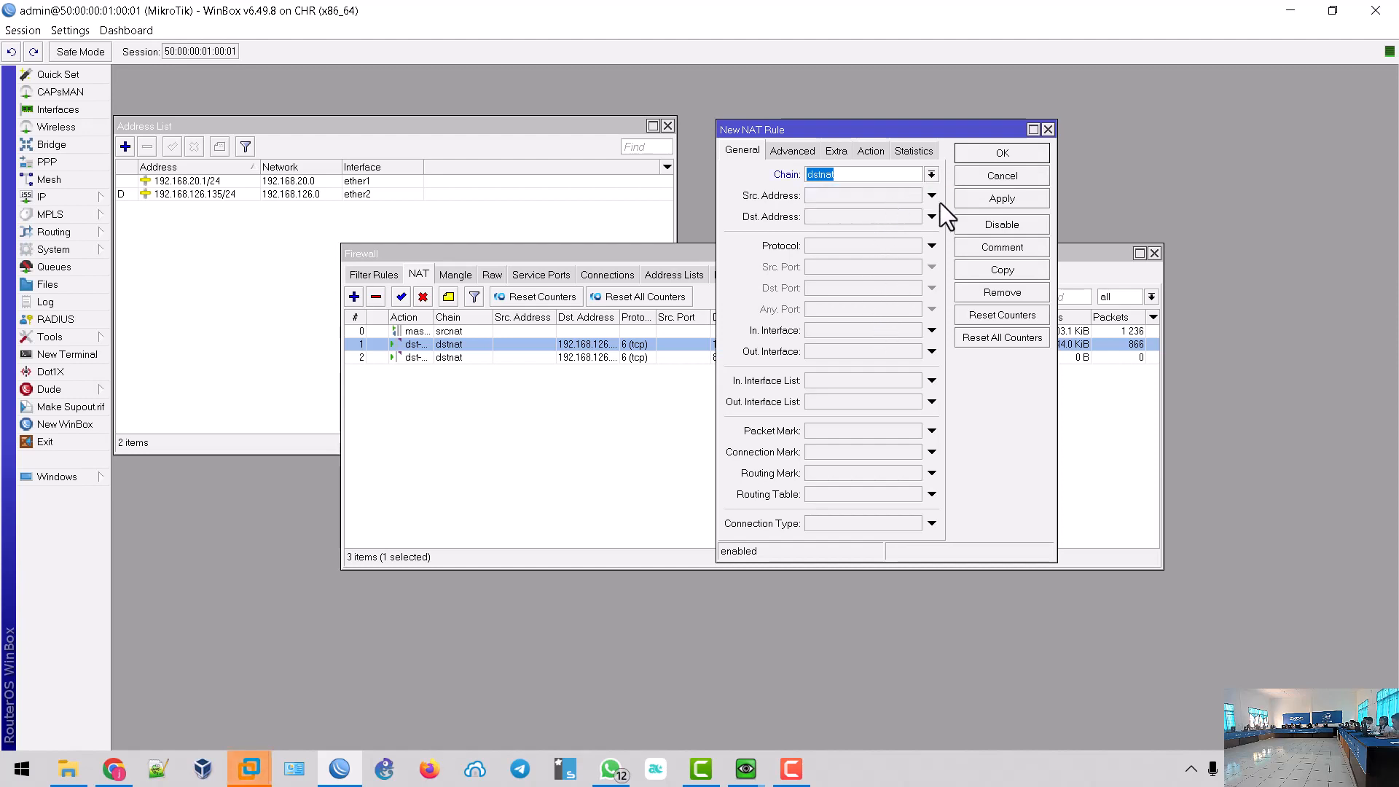
pyautogui.click(1002, 176)
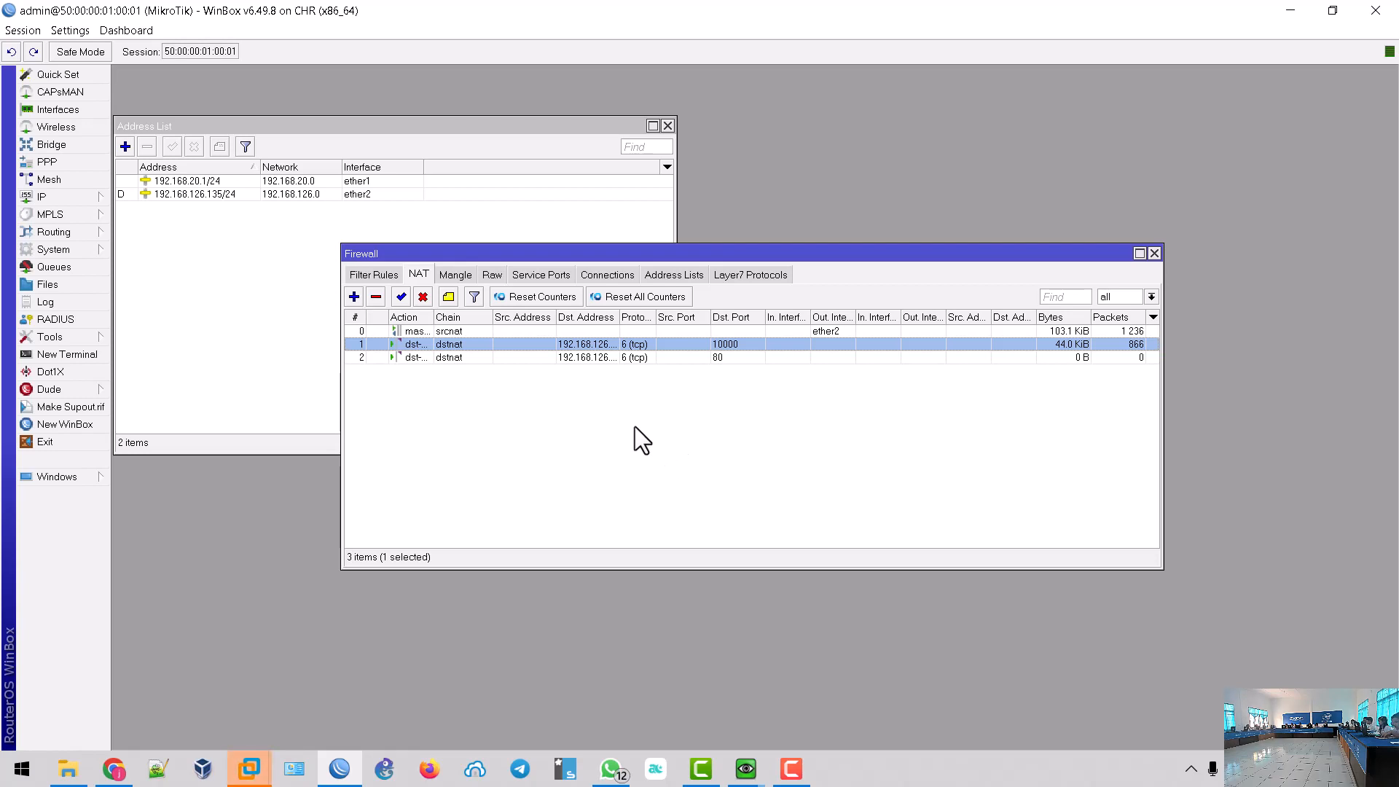
pyautogui.click(471, 357)
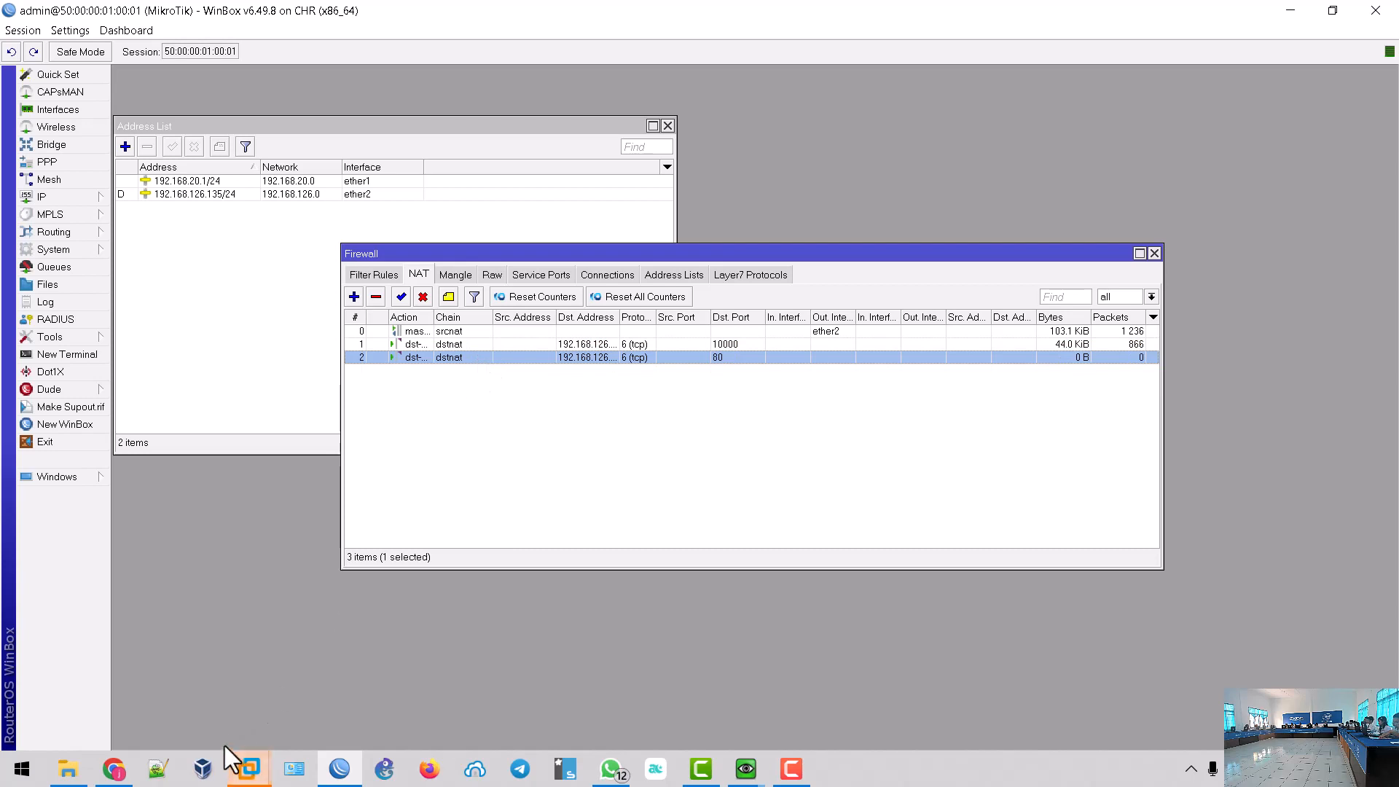
# - Load 192.168.126.135 in a new Chrome tab to confirm the Apache default page through NAT
pyautogui.click(114, 768)
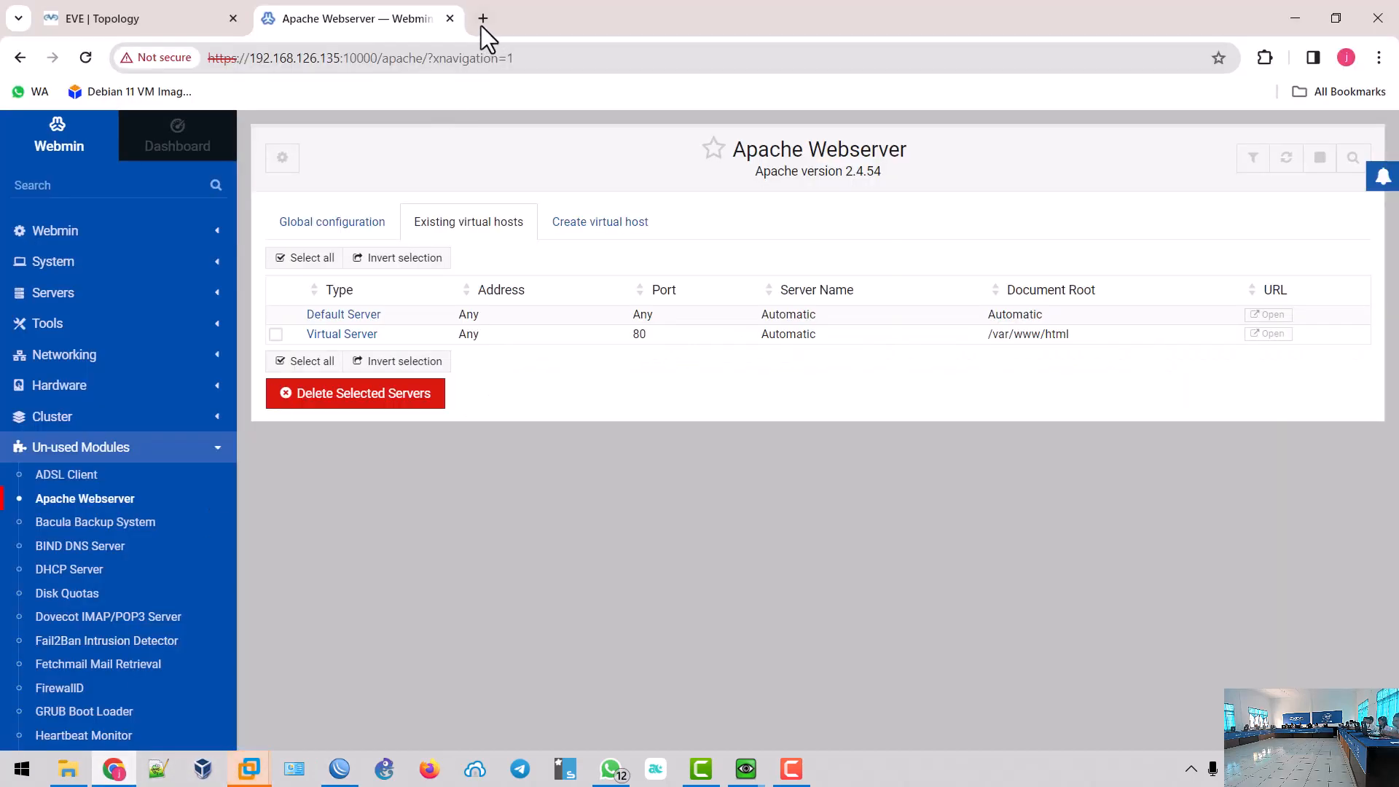
pyautogui.moveTo(249, 58); pyautogui.dragTo(338, 60)
pyautogui.rightClick(330, 61)
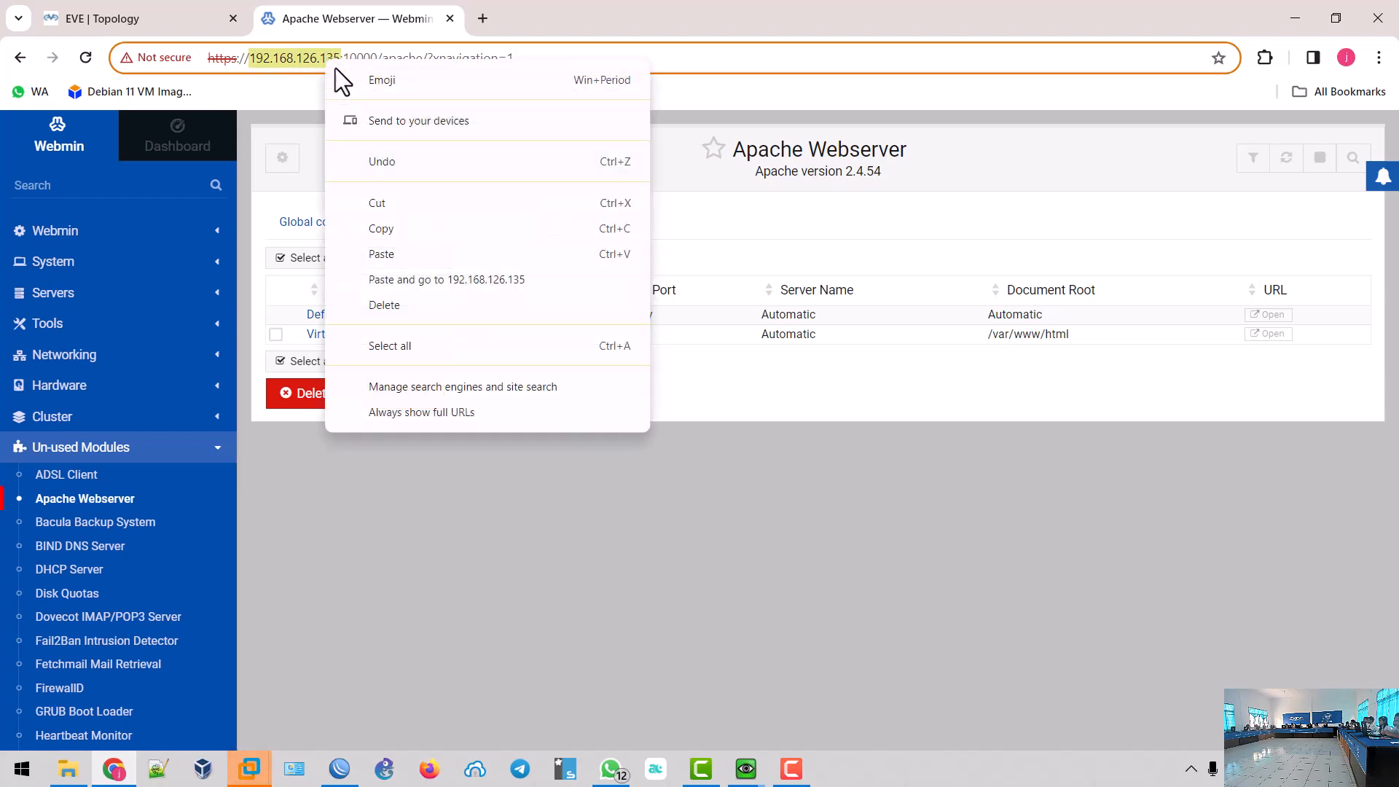
pyautogui.click(395, 229)
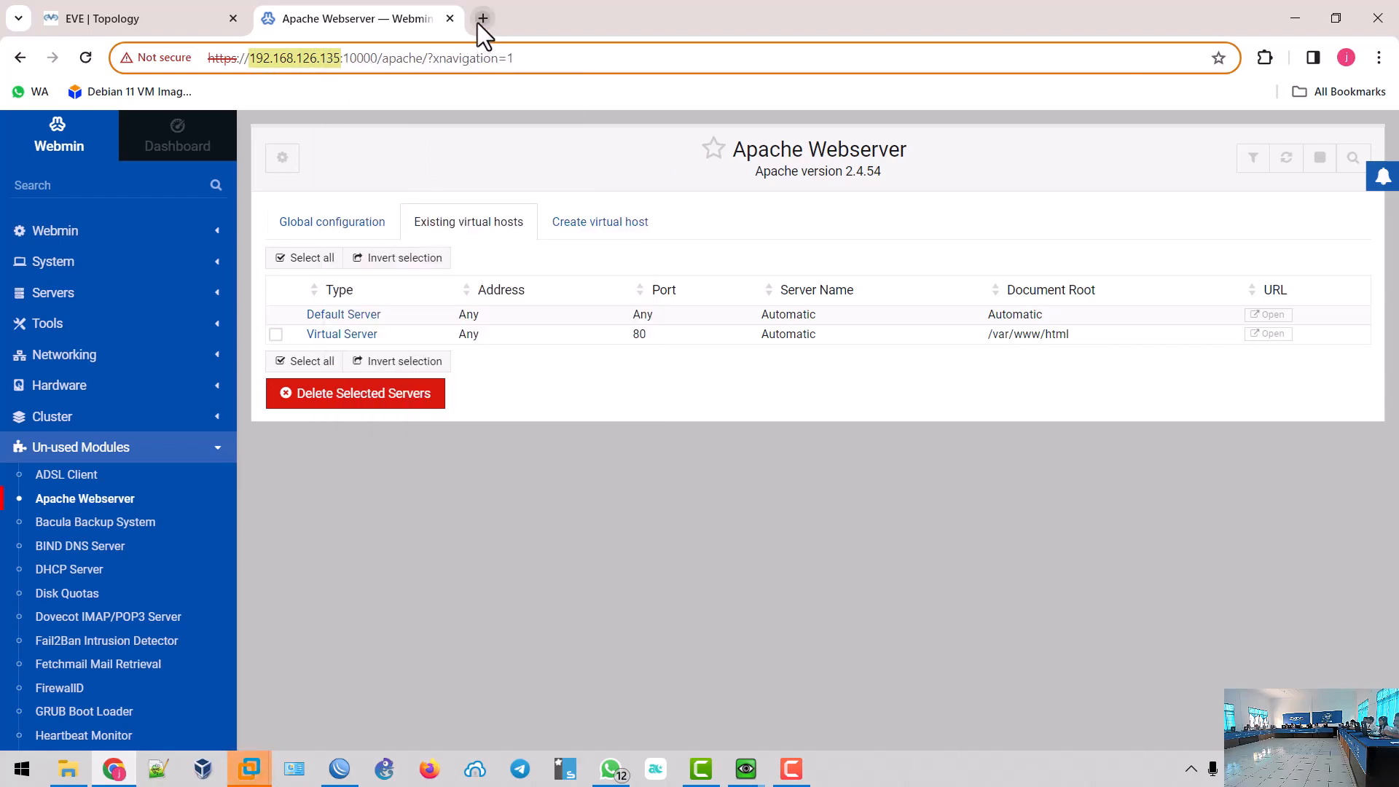
pyautogui.click(482, 18)
pyautogui.rightClick(474, 59)
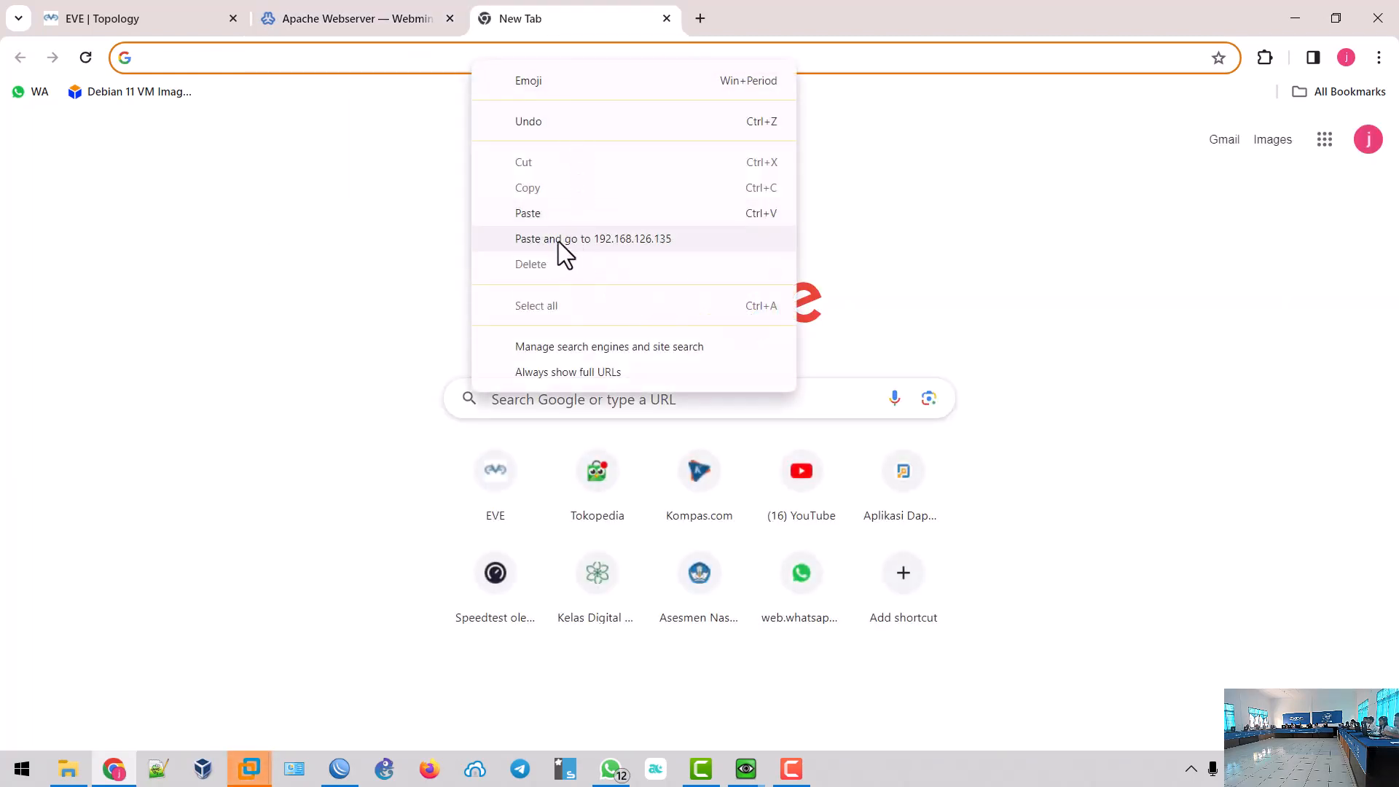
pyautogui.click(513, 216)
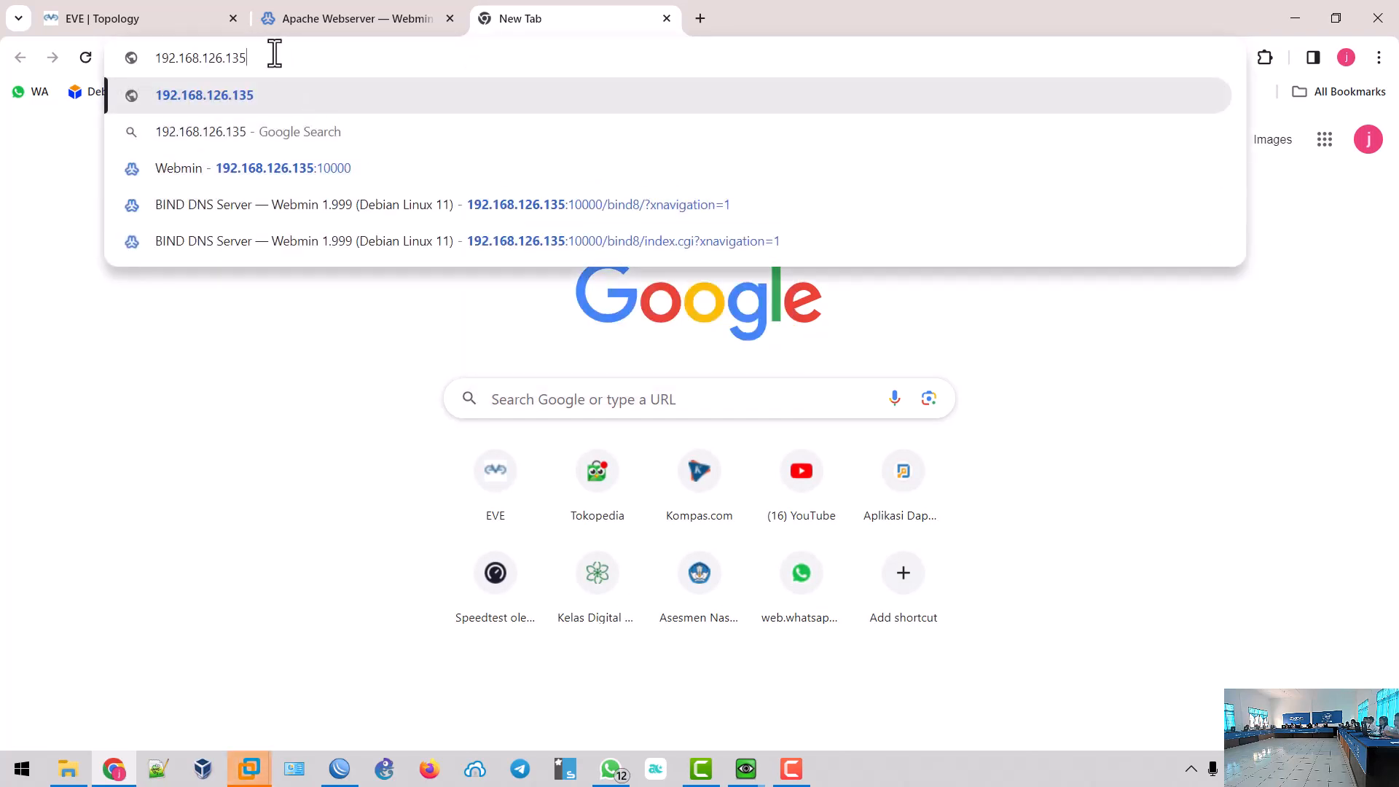
pyautogui.press('Return')
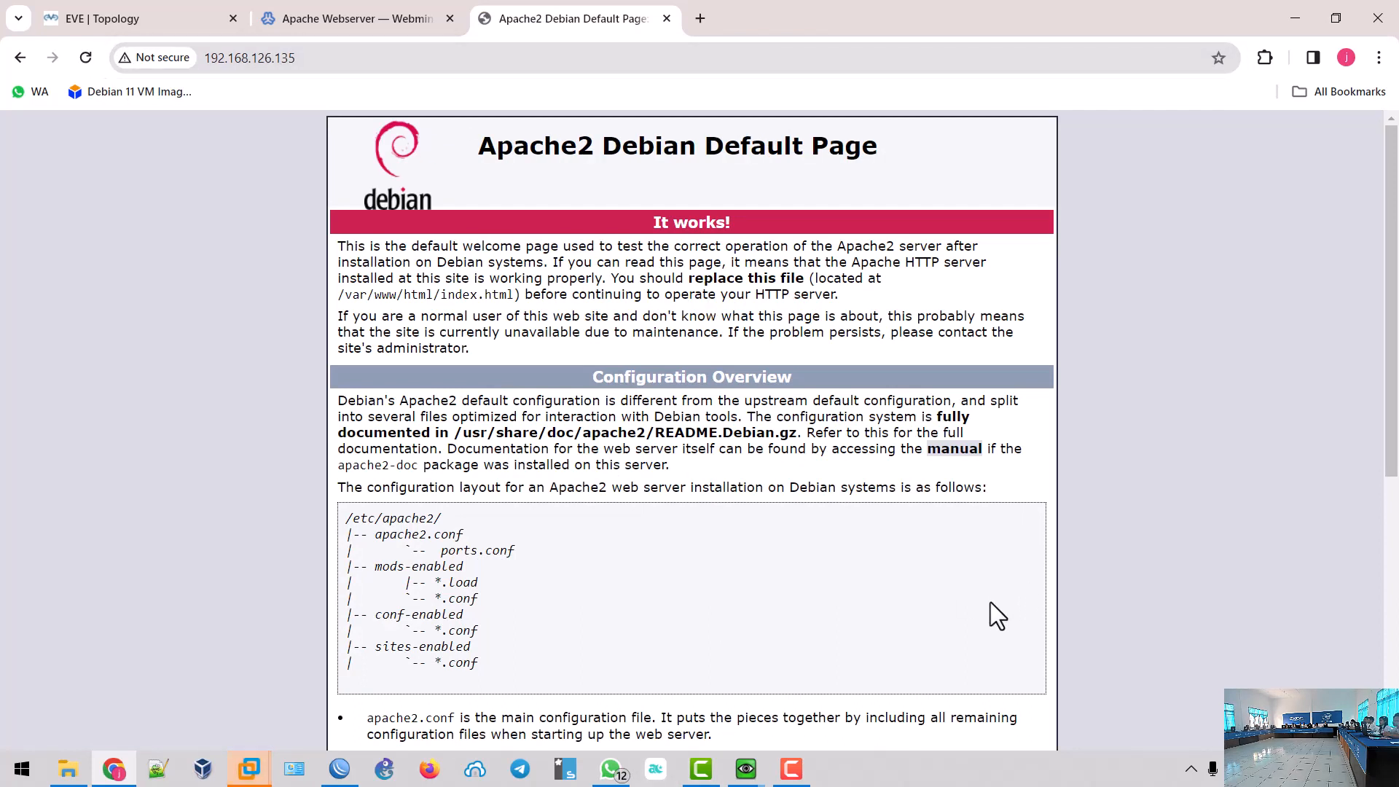
pyautogui.click(340, 767)
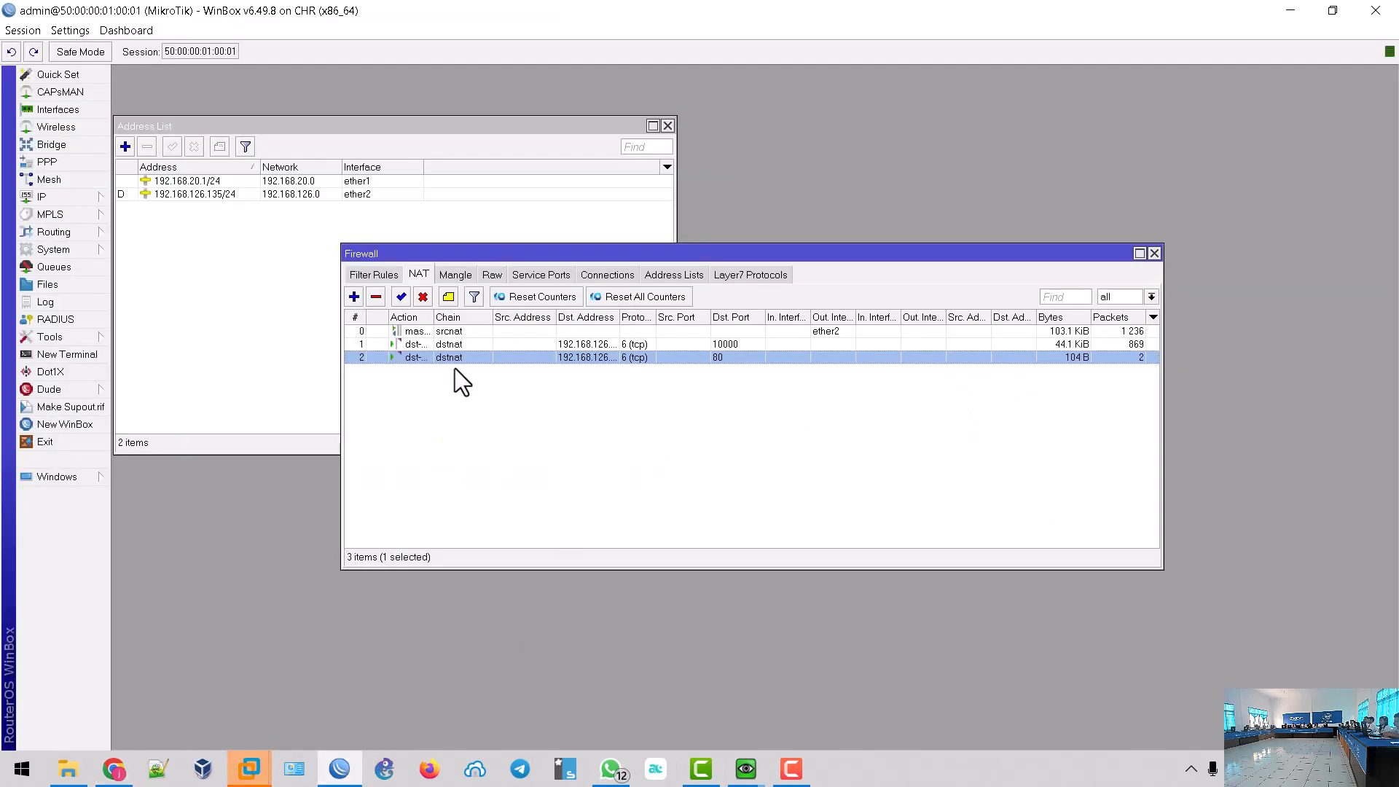
# - Disable the port-80 dstnat rule, then open Chrome's main menu on the Apache default page
pyautogui.click(421, 297)
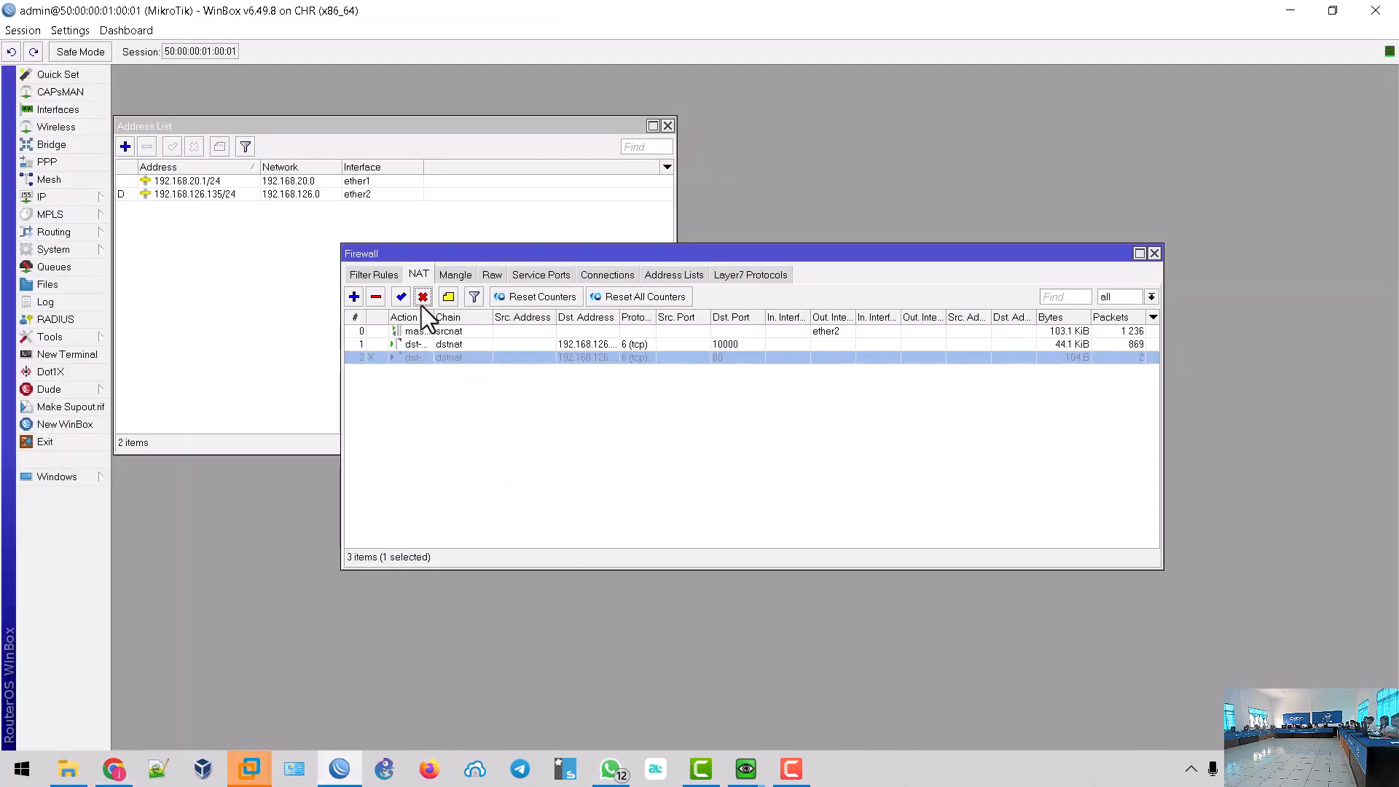
pyautogui.click(113, 769)
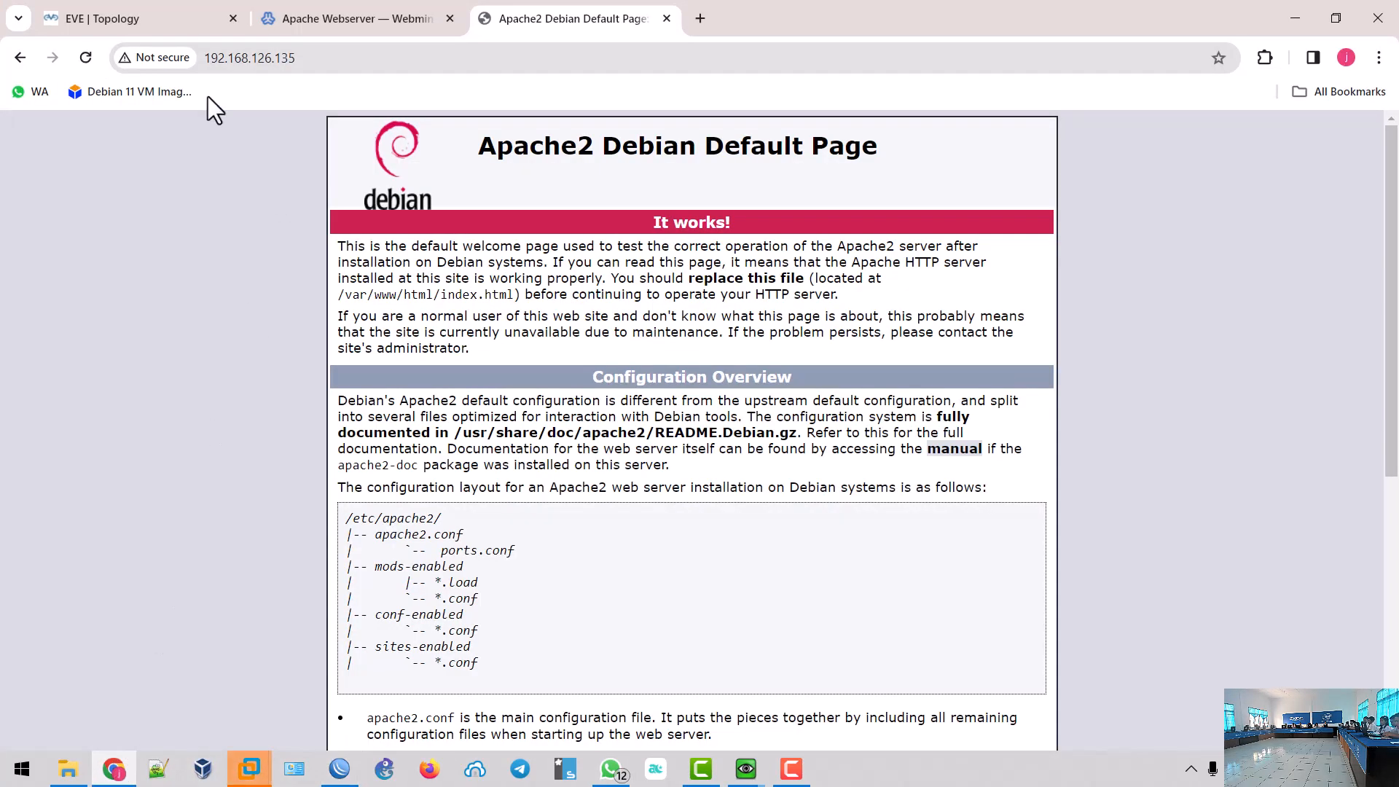
pyautogui.click(392, 67)
pyautogui.press('Return')
pyautogui.click(1379, 58)
pyautogui.moveTo(1192, 261)
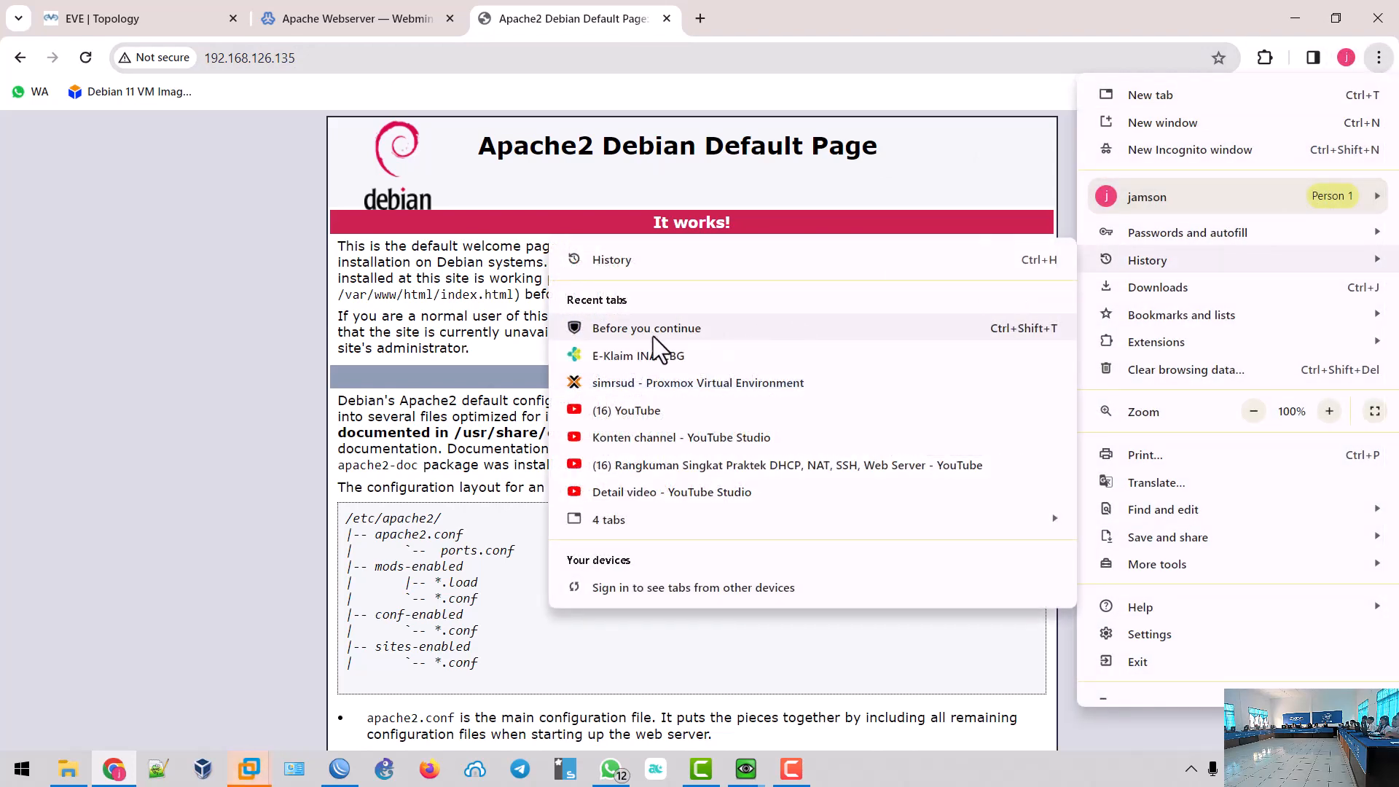
# - Delete the Apache default page and Webmin Apache history entries for 192.168.126.135
pyautogui.click(628, 266)
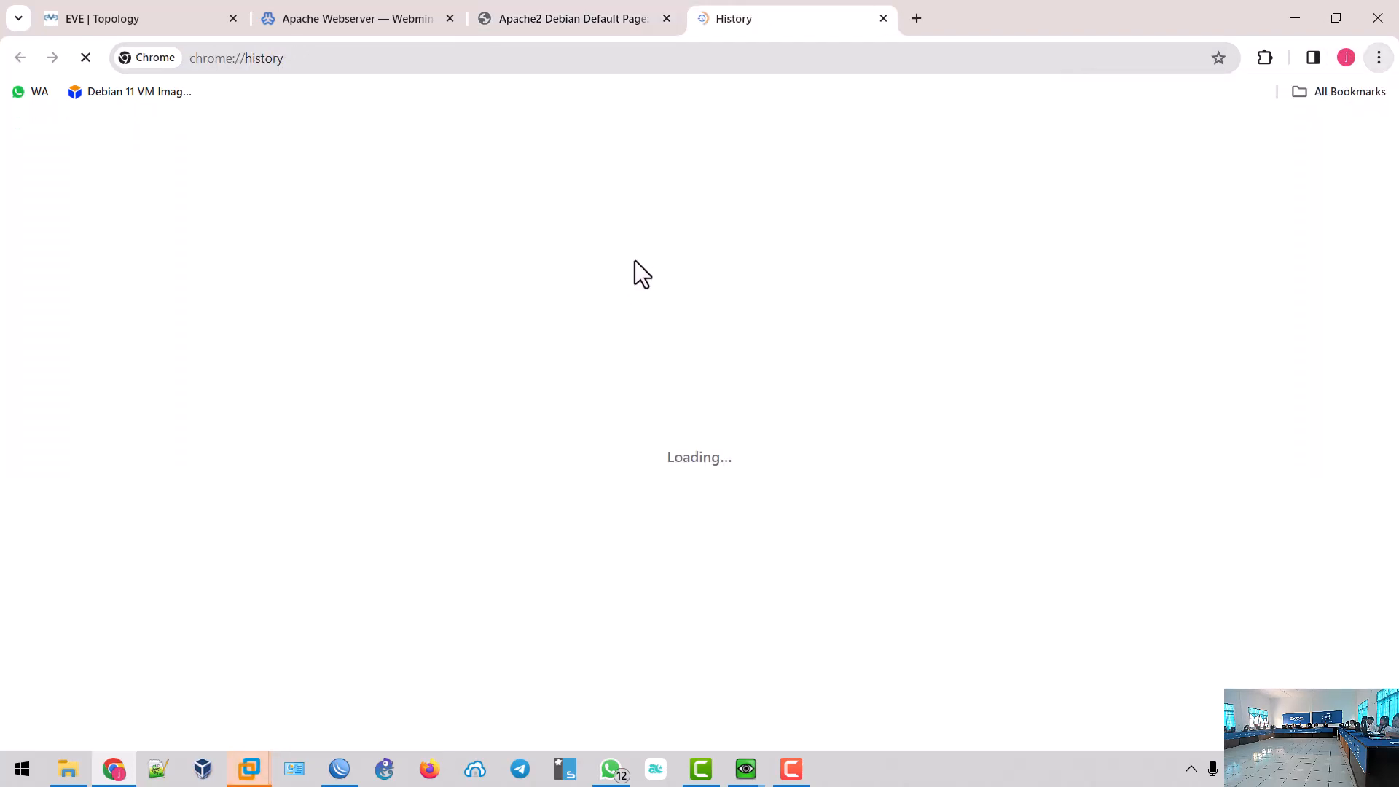
pyautogui.hotkey('ctrl', 'v')
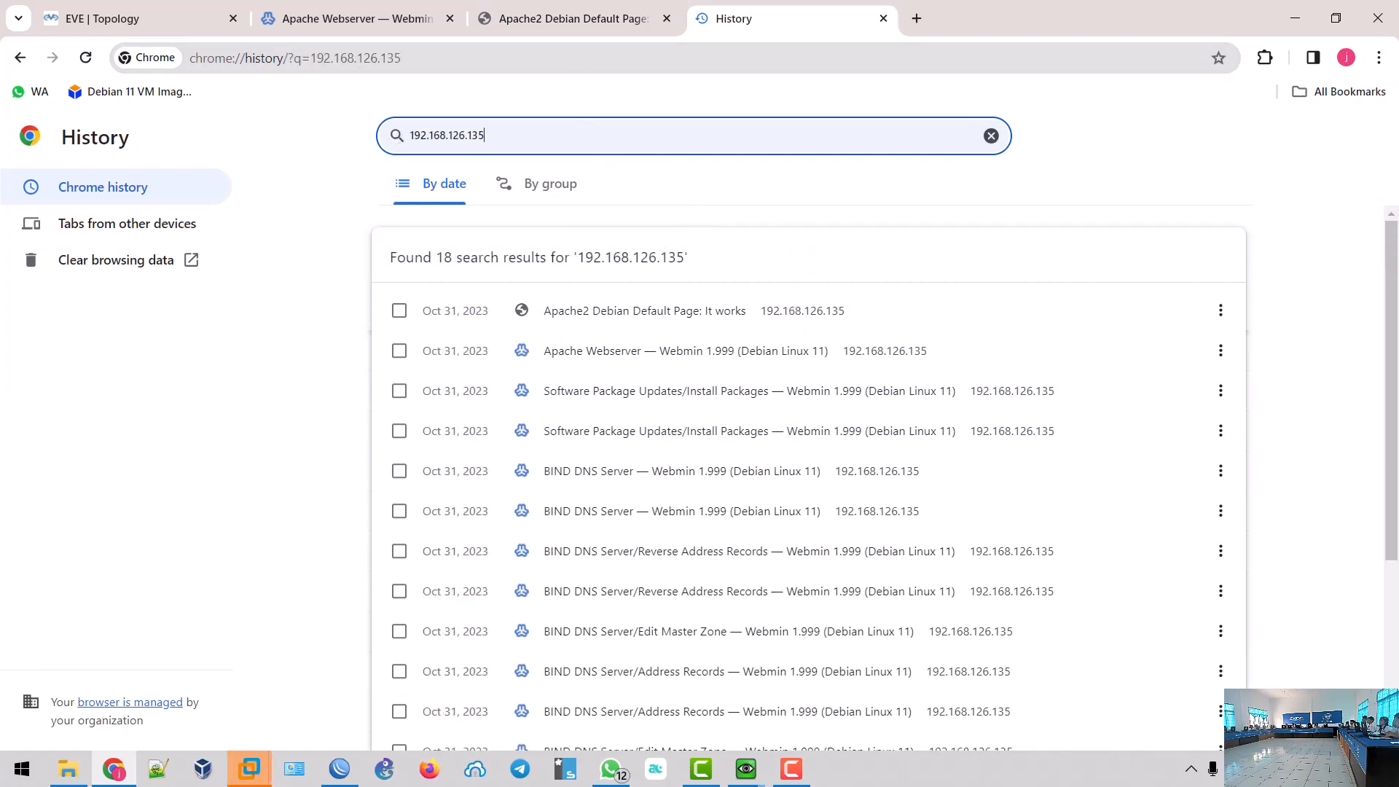
pyautogui.click(400, 311)
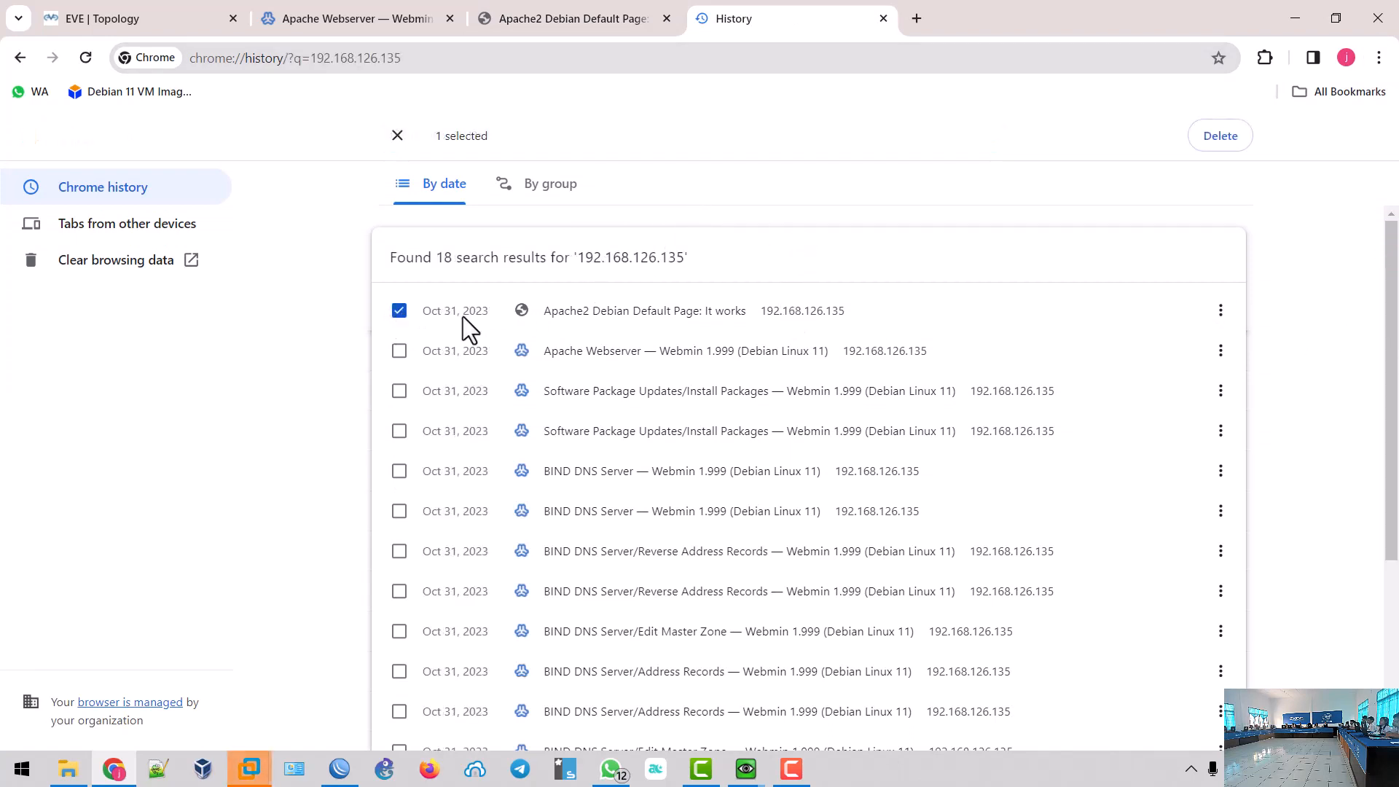
pyautogui.click(399, 351)
pyautogui.click(1221, 137)
pyautogui.click(884, 466)
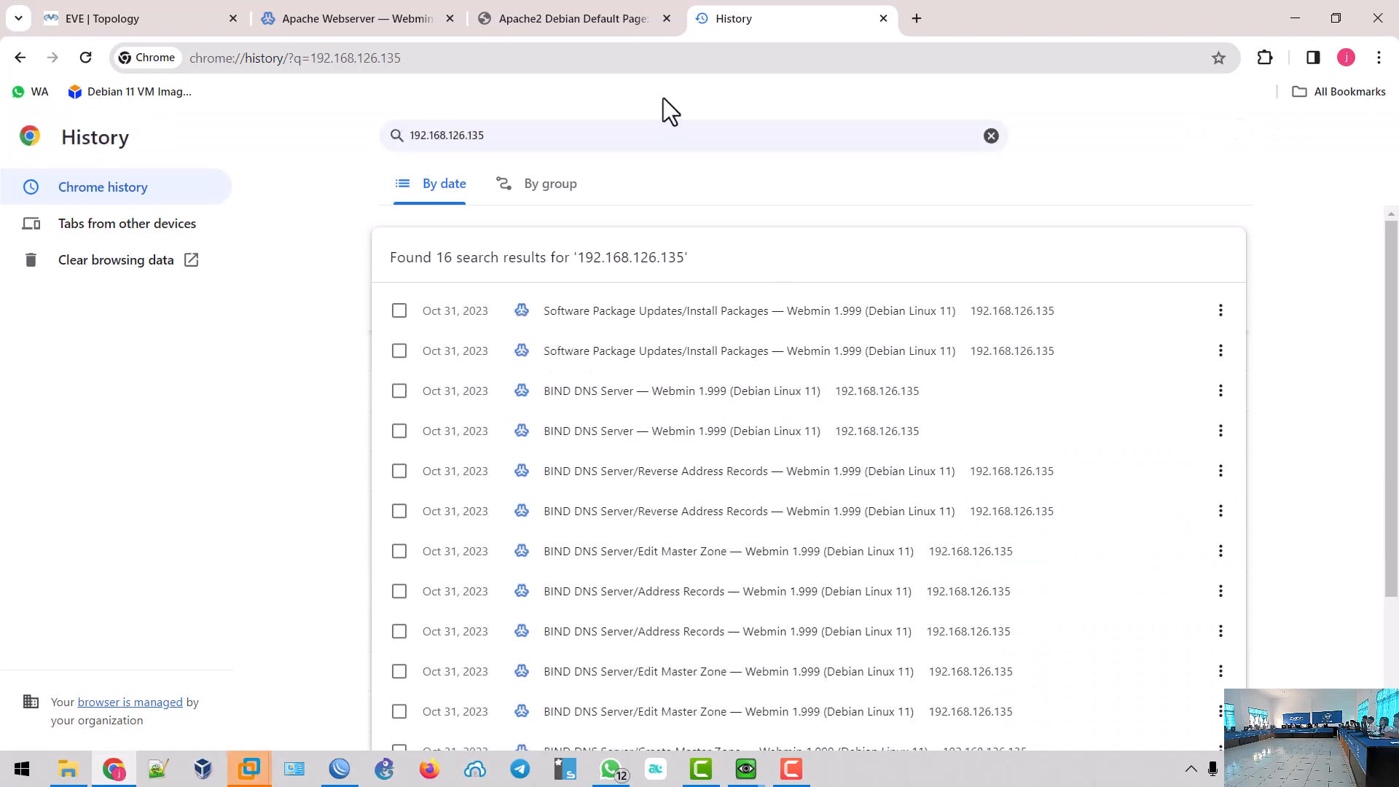
# - Close the old tab and reload 192.168.126.135, now reaching the RouterOS WebFig page
pyautogui.click(666, 18)
pyautogui.click(653, 64)
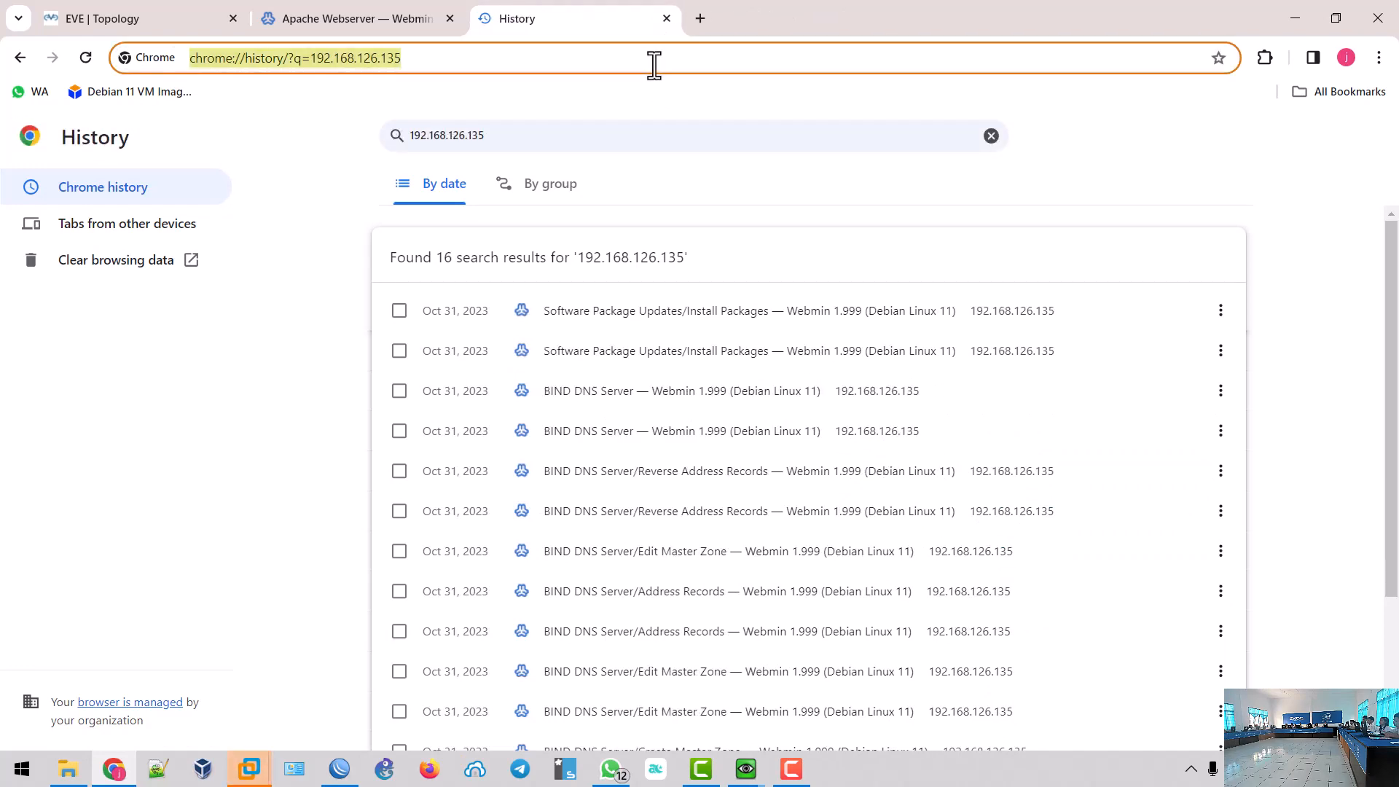
pyautogui.hotkey('ctrl', 'v')
pyautogui.press('Return')
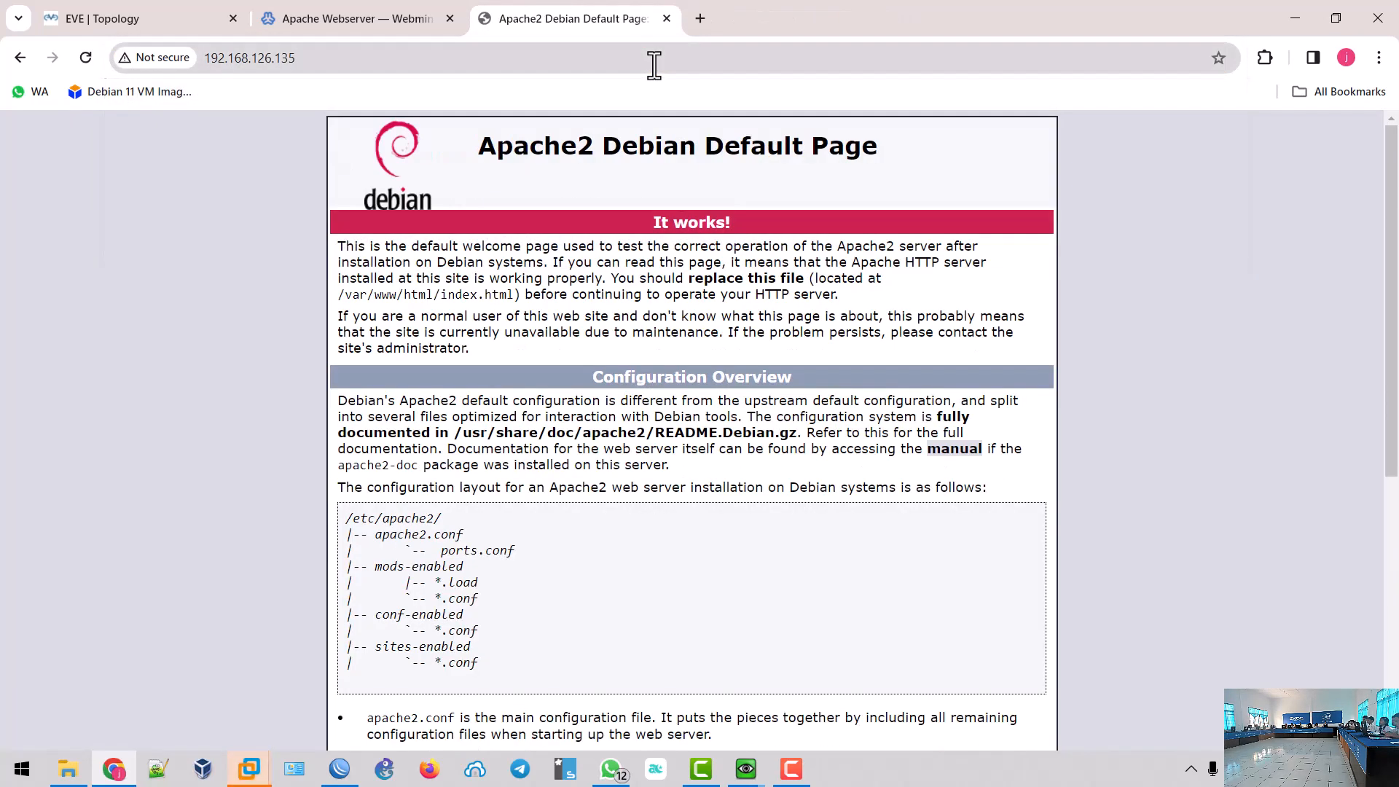
pyautogui.press('F5')
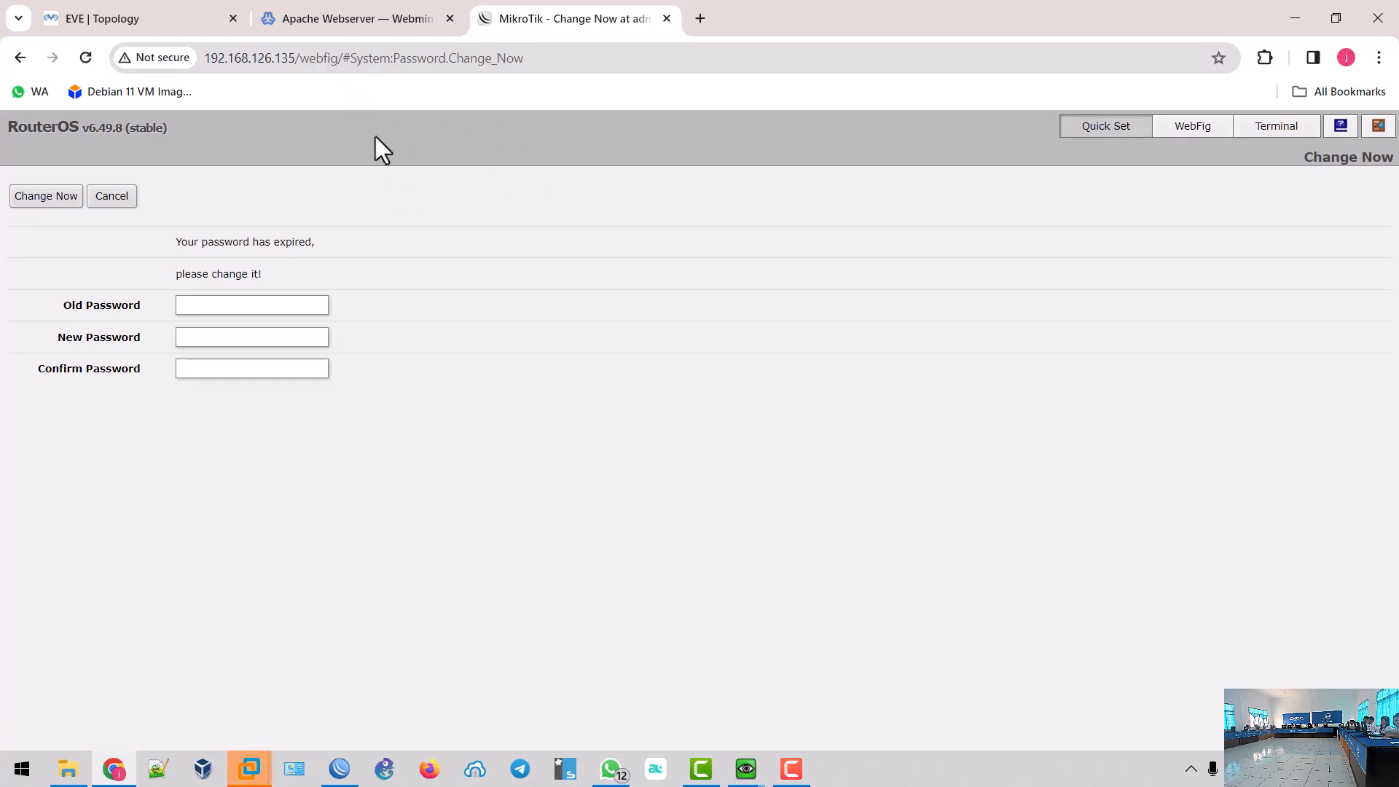
pyautogui.click(339, 768)
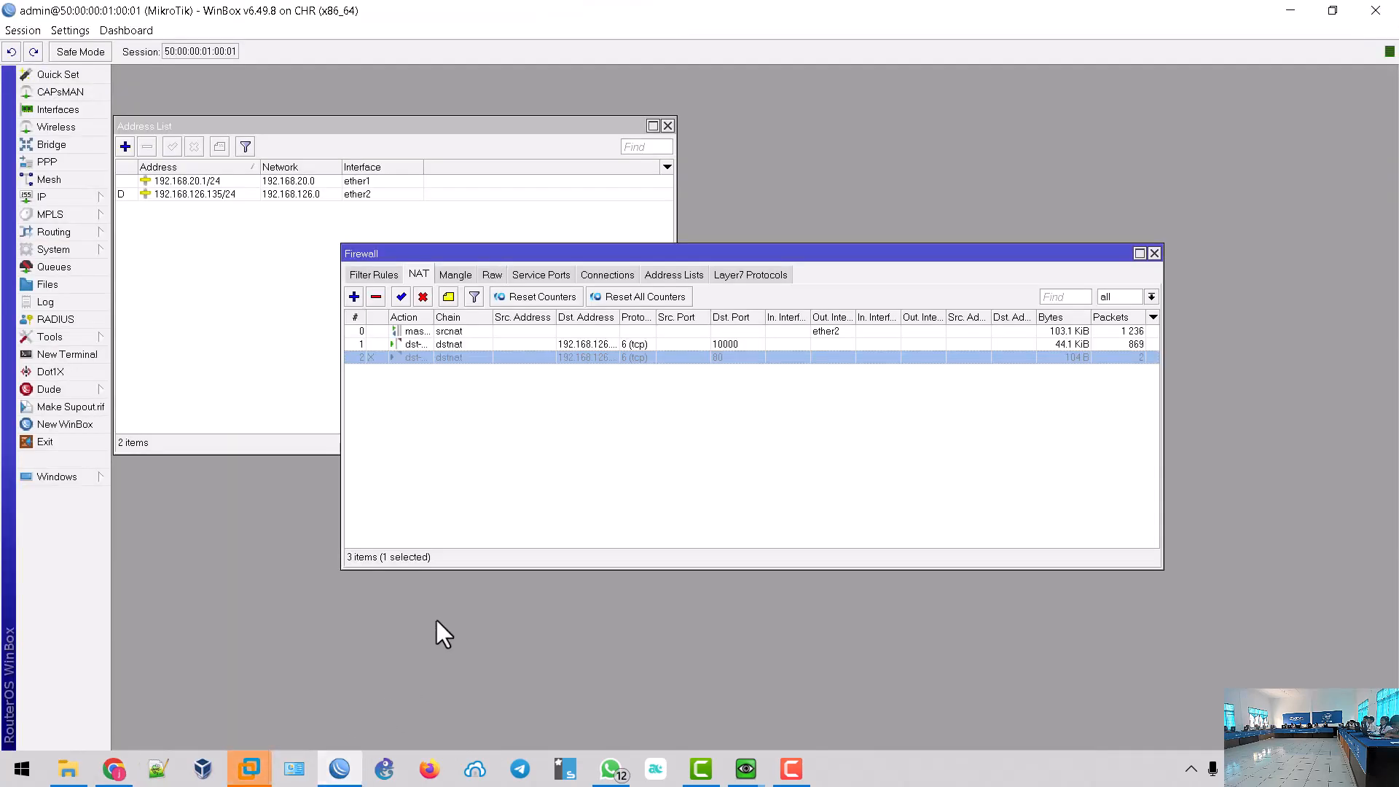
pyautogui.click(403, 298)
pyautogui.click(88, 197)
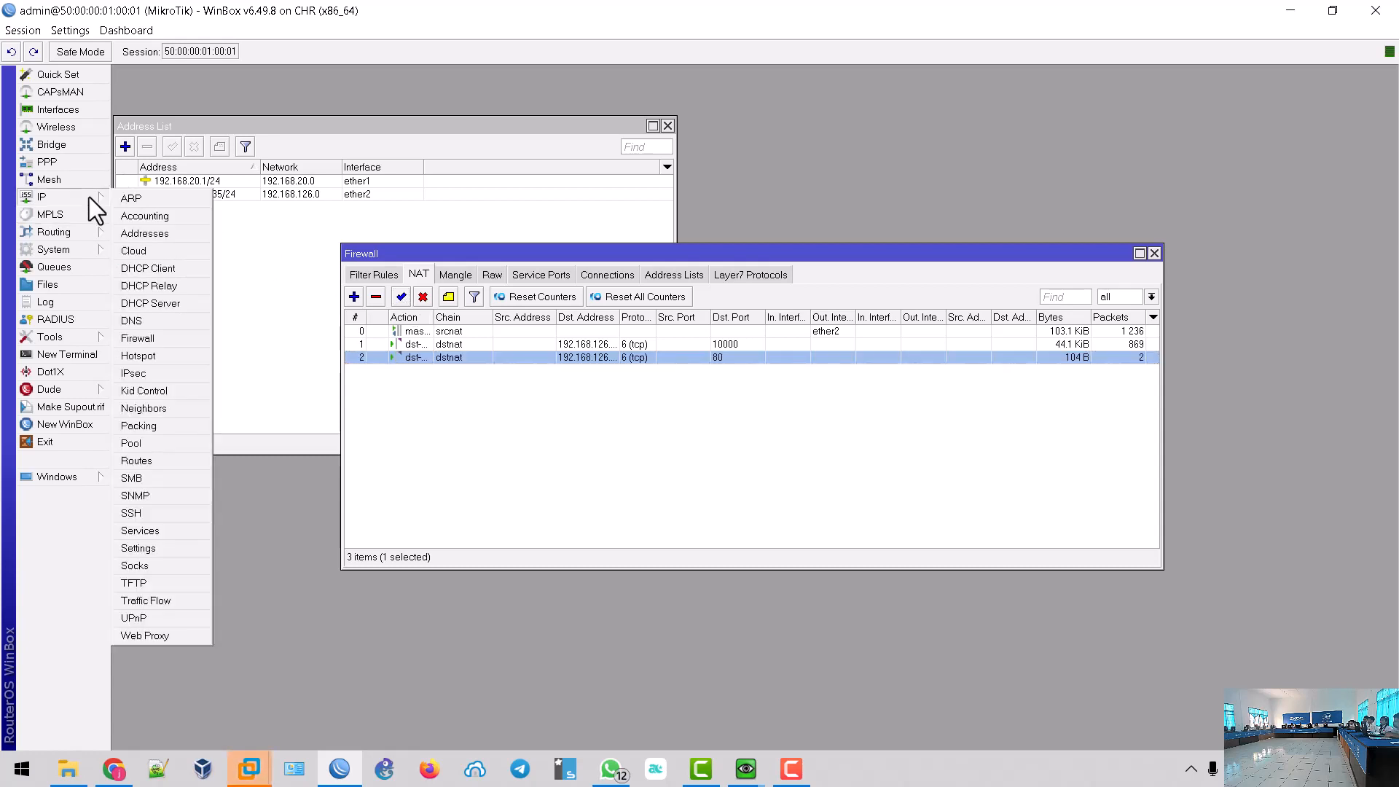
pyautogui.click(165, 532)
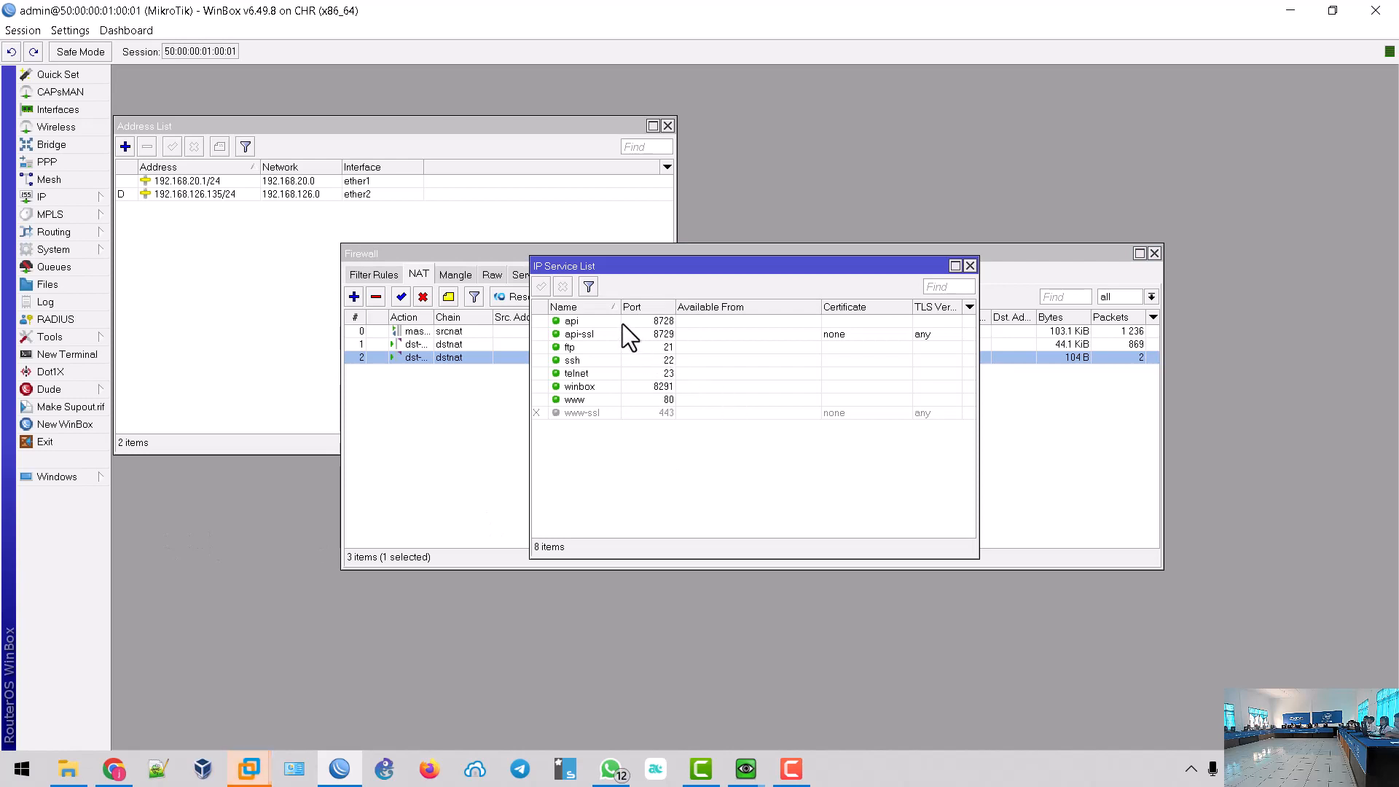
pyautogui.click(623, 321)
pyautogui.hotkey('shift', 'Down')
pyautogui.hotkey('shift', 'Down')
pyautogui.hotkey('shift', 'Down')
pyautogui.hotkey('shift', 'Down')
pyautogui.hotkey('shift', 'Down')
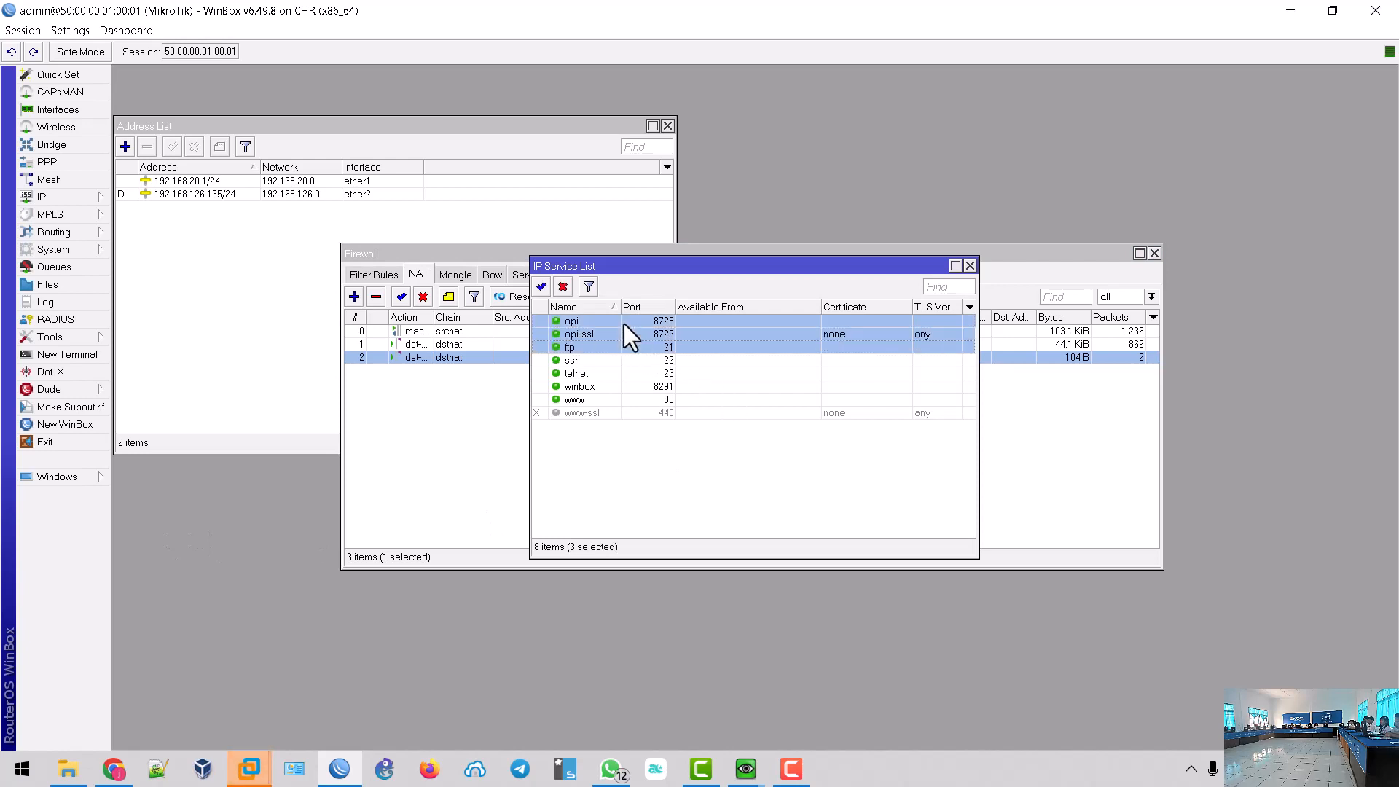
pyautogui.hotkey('shift', 'Down')
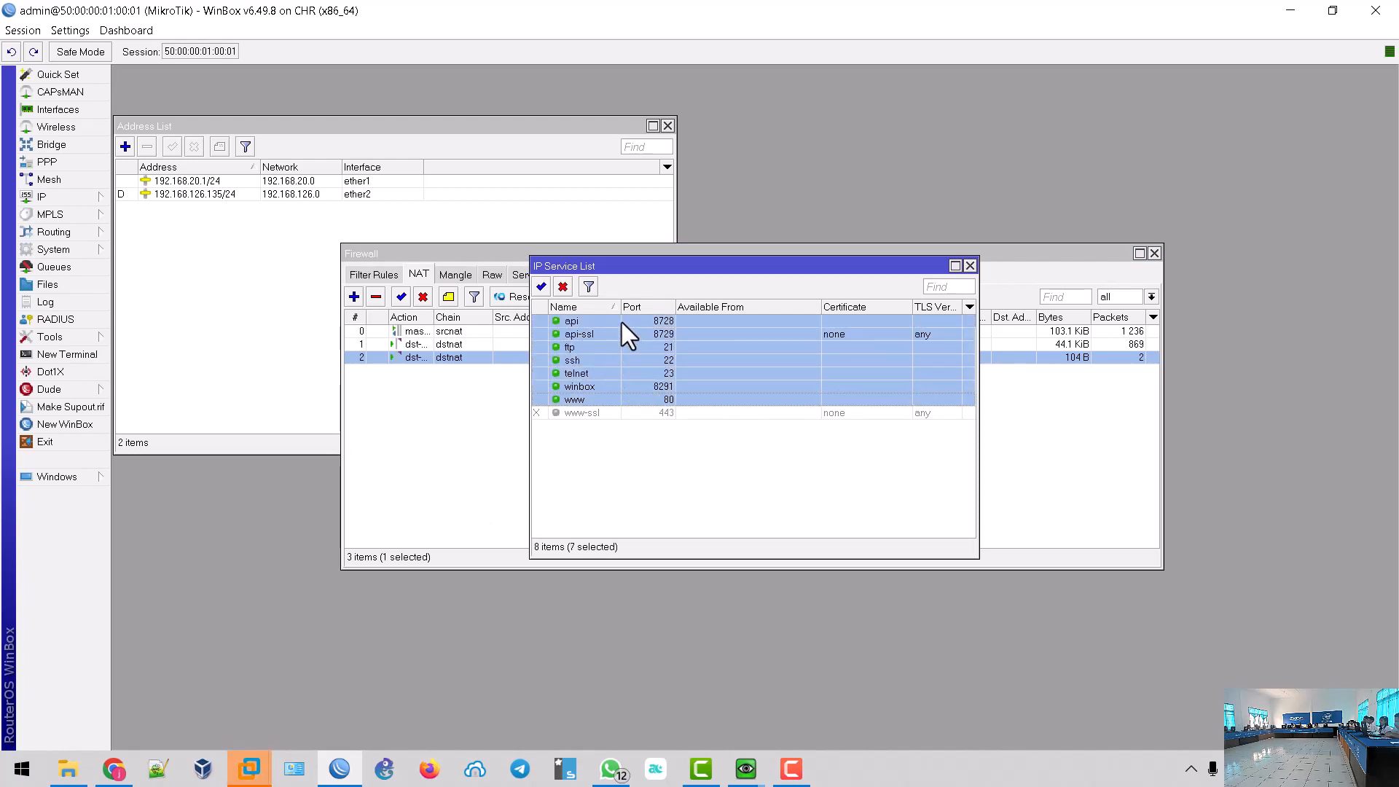
pyautogui.click(562, 287)
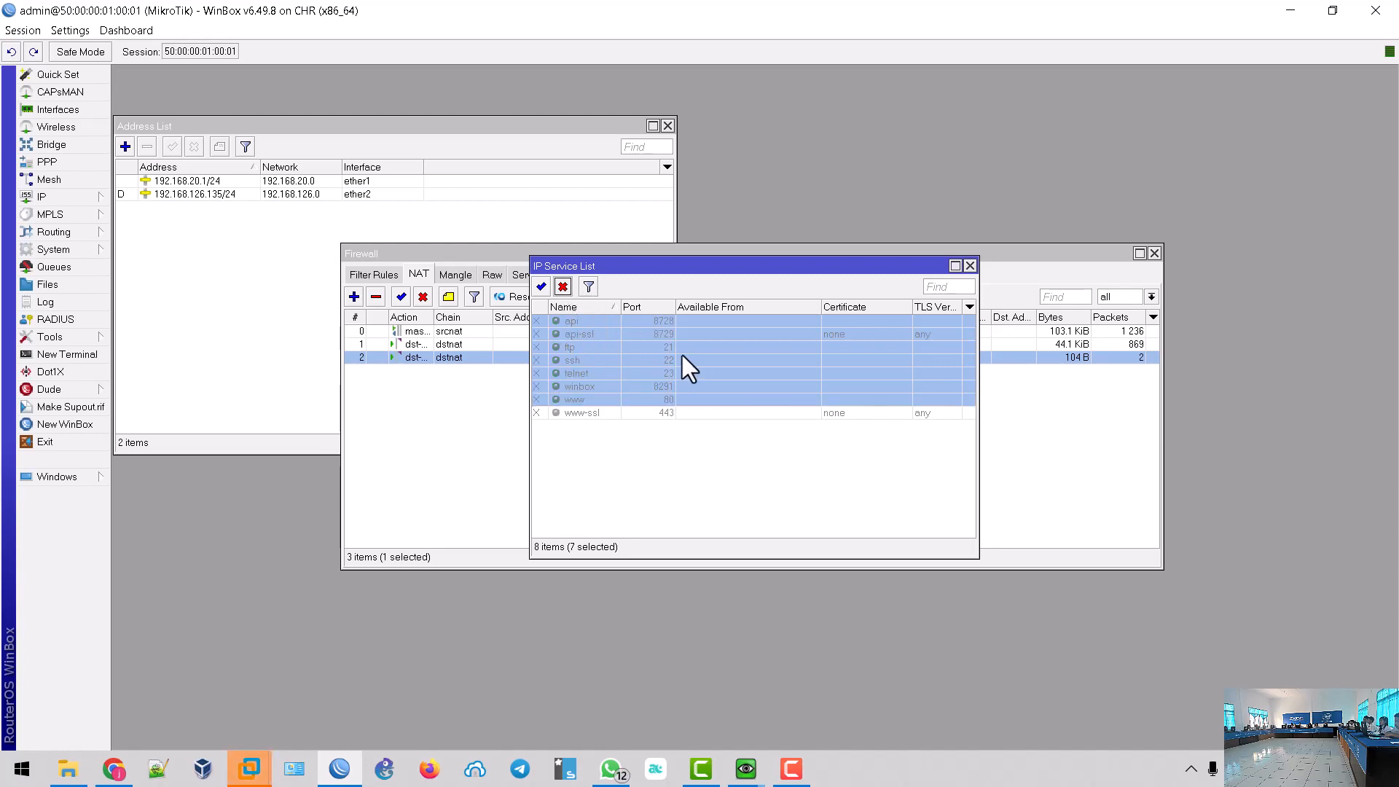
pyautogui.click(113, 771)
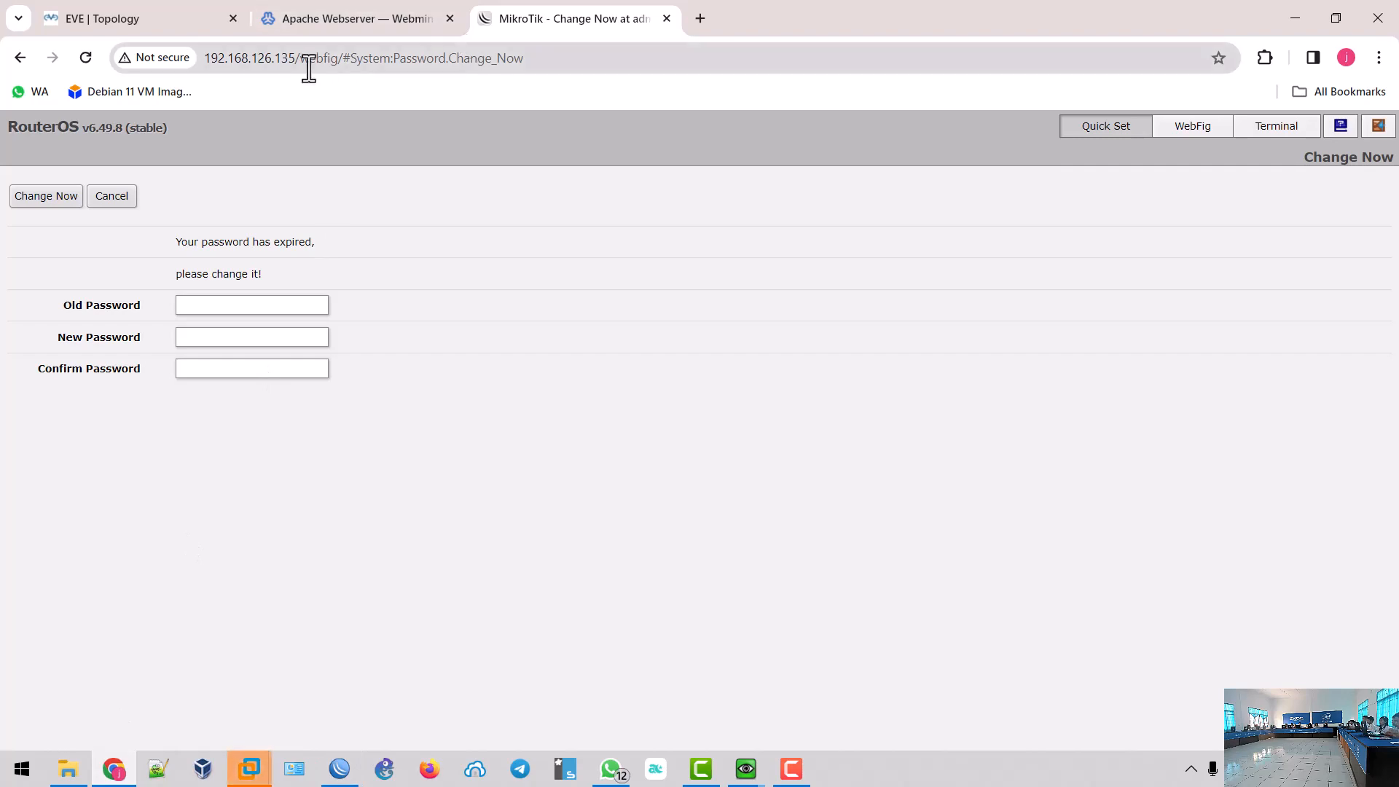
# - Strip the /webfig/ path and reload 192.168.126.135 to get the Apache2 Debian Default Page
pyautogui.moveTo(296, 58); pyautogui.dragTo(741, 78)
pyautogui.press('BackSpace')
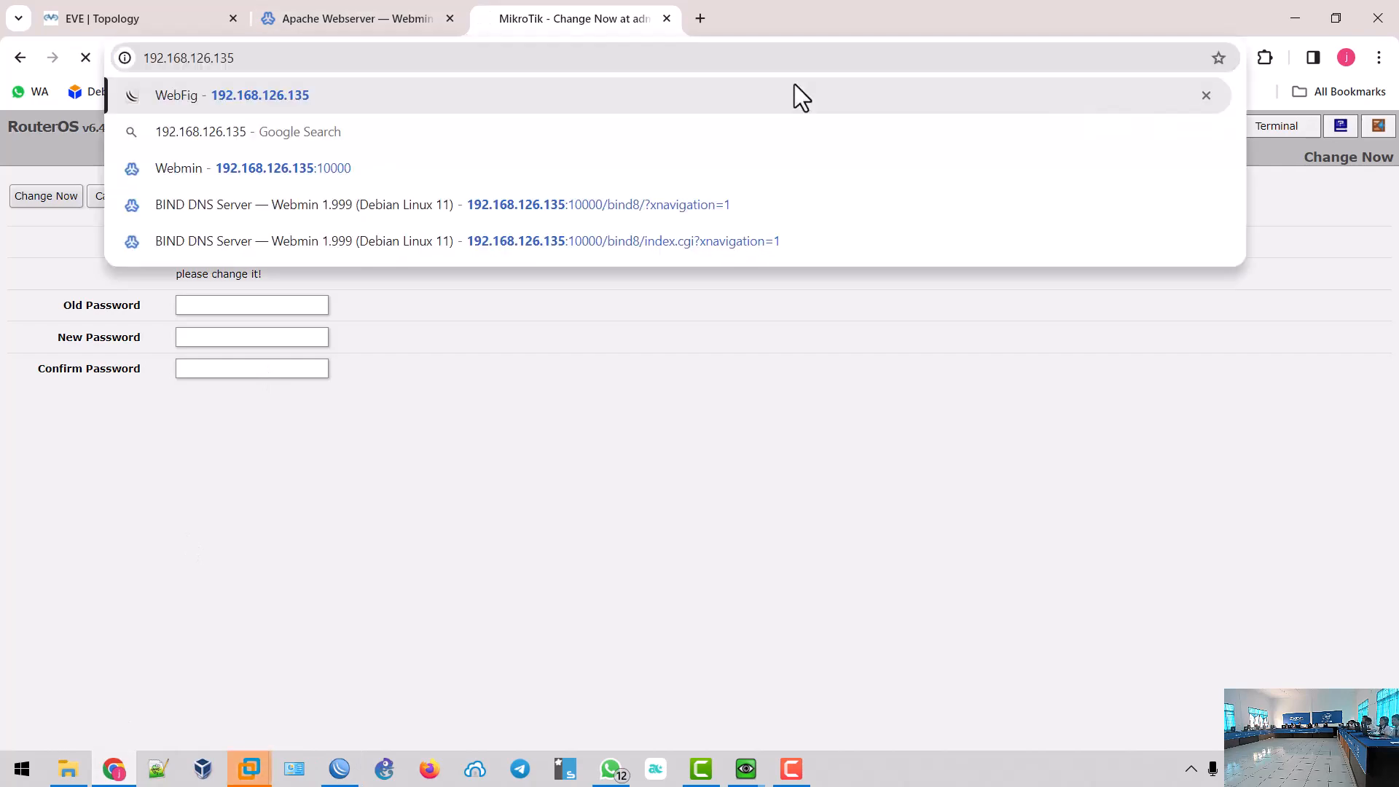
pyautogui.press('Return')
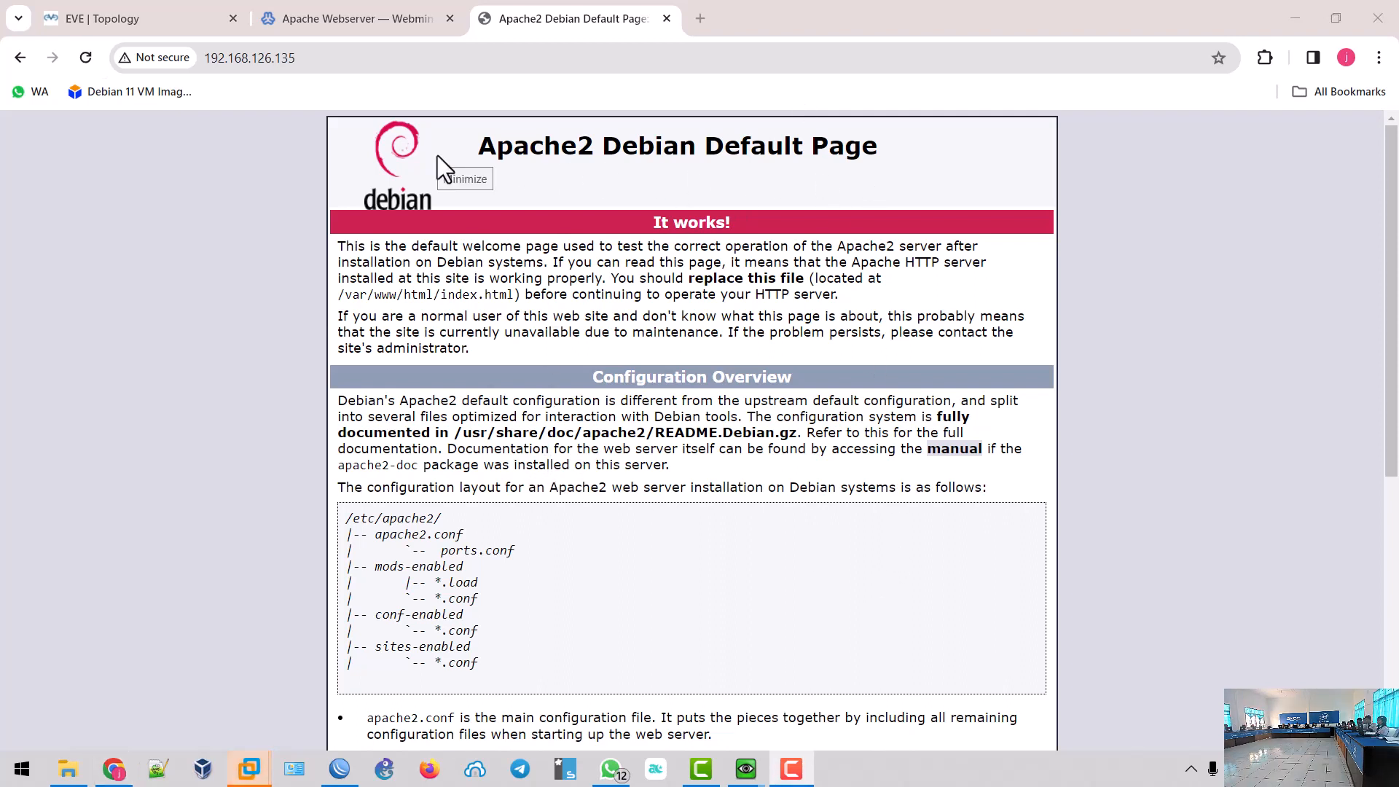
pyautogui.click(755, 770)
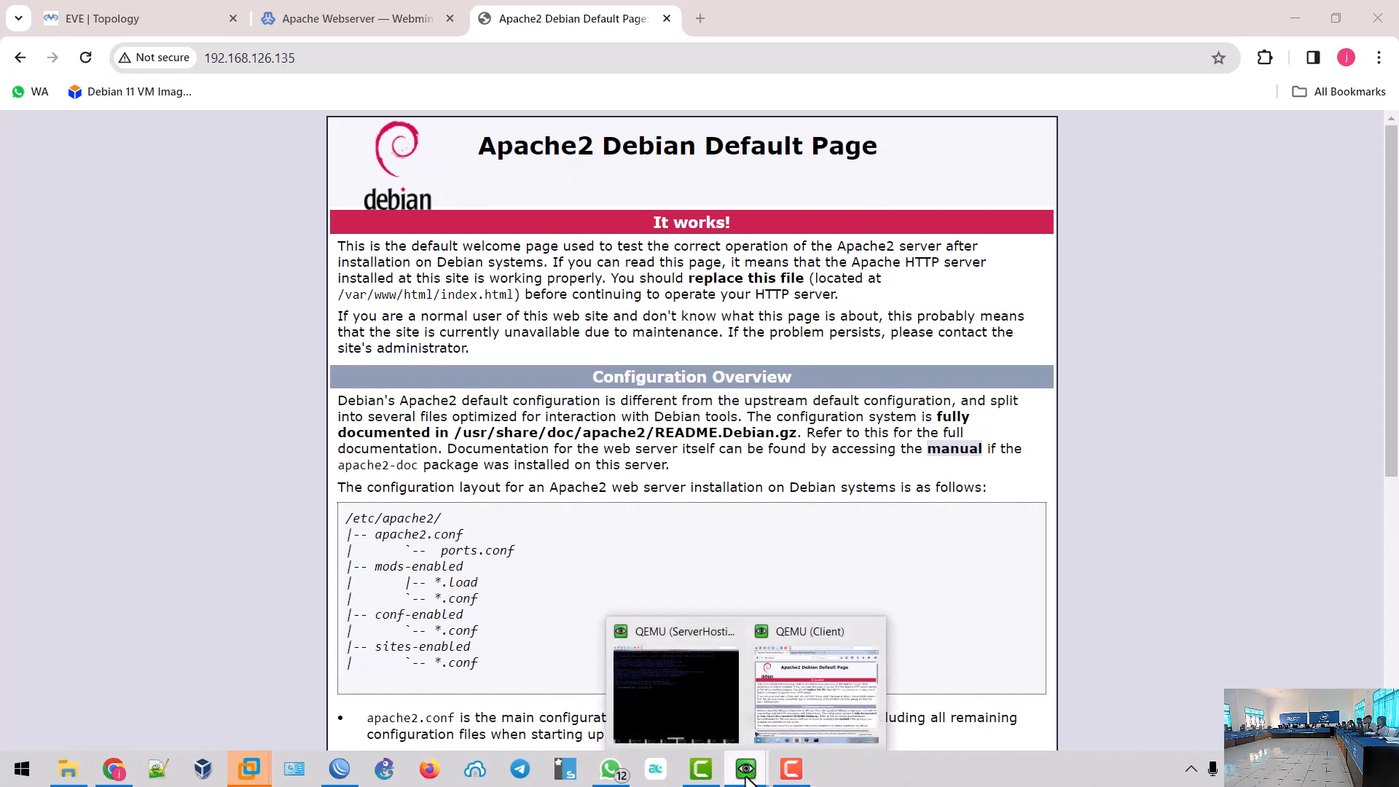
# - Exit nano on the ServerHosting console and clear the screen with 'clear'
pyautogui.click(676, 696)
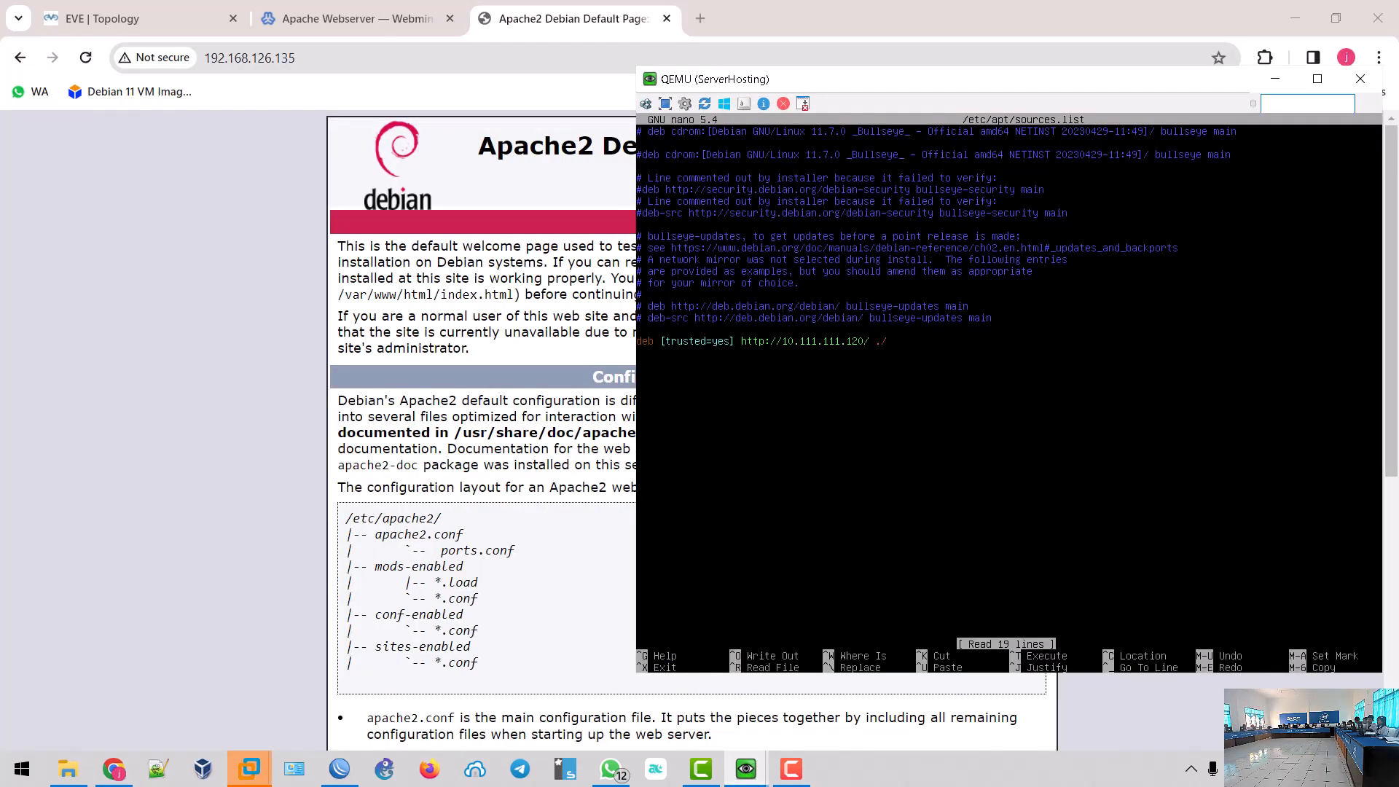
pyautogui.hotkey('ctrl', 'x')
pyautogui.write('clear')
pyautogui.press('Return')
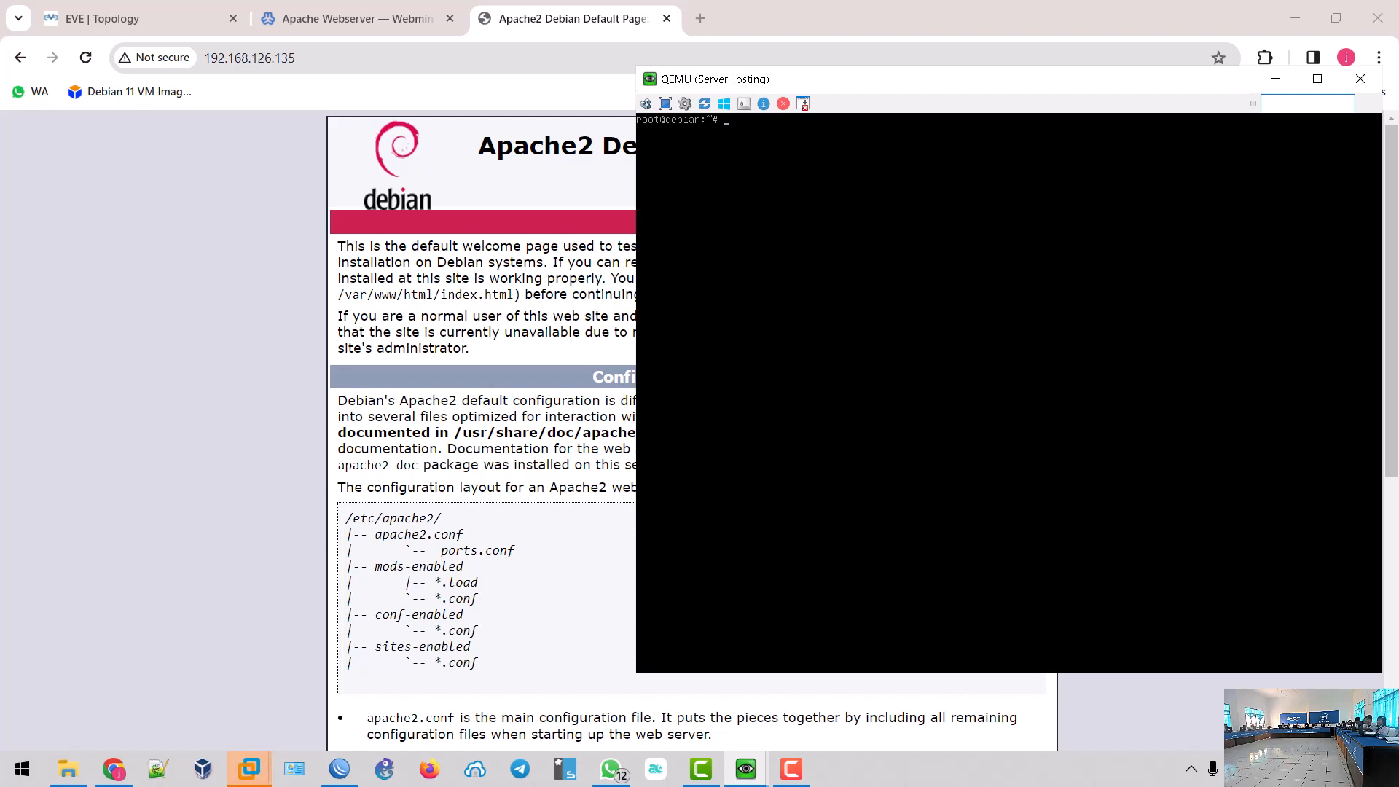
pyautogui.click(580, 25)
# - In a new tab, go to the balon.smkhkbpsidikalang.sch.id site
pyautogui.click(700, 19)
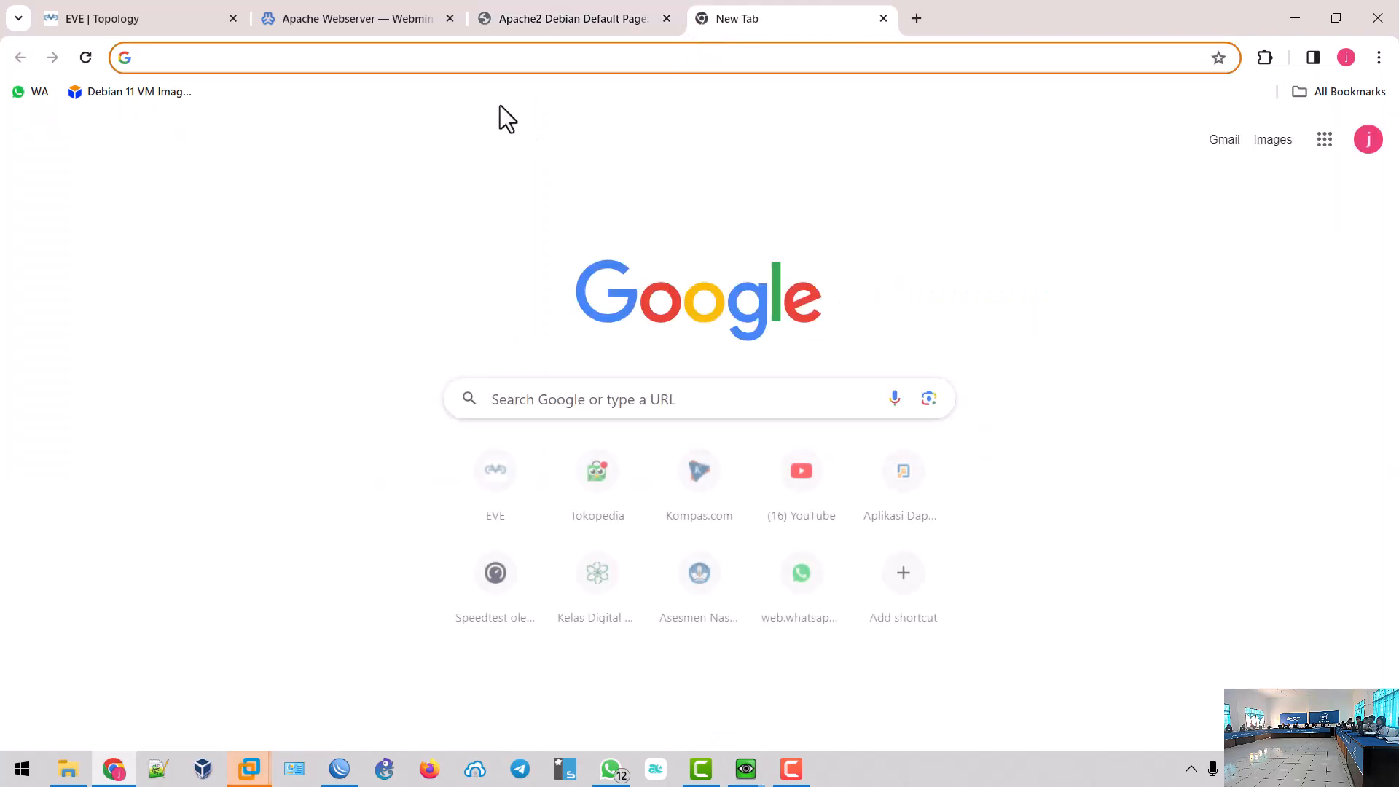
pyautogui.write('k')
pyautogui.press('BackSpace')
pyautogui.press('BackSpace')
pyautogui.write('c')
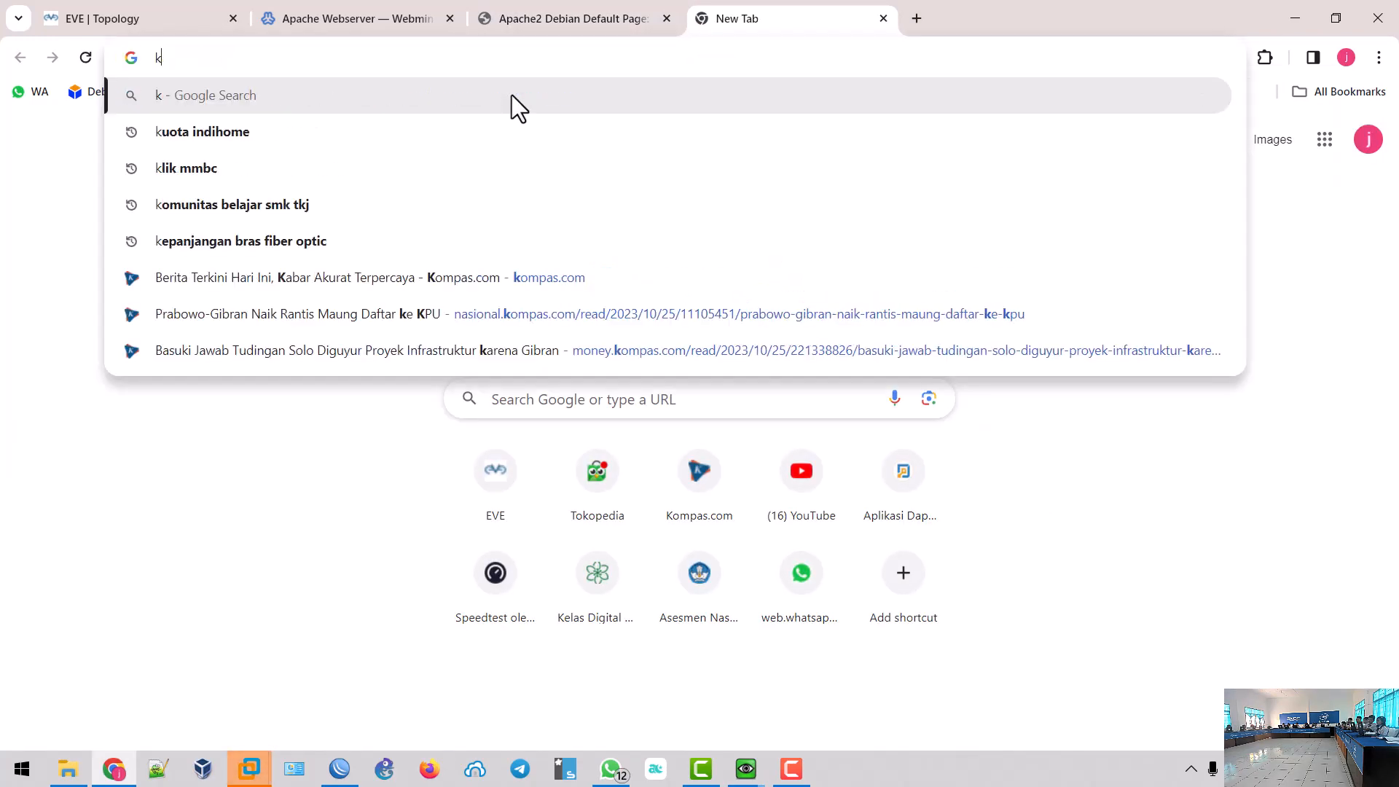
pyautogui.press('BackSpace')
pyautogui.write('ba')
pyautogui.press('Return')
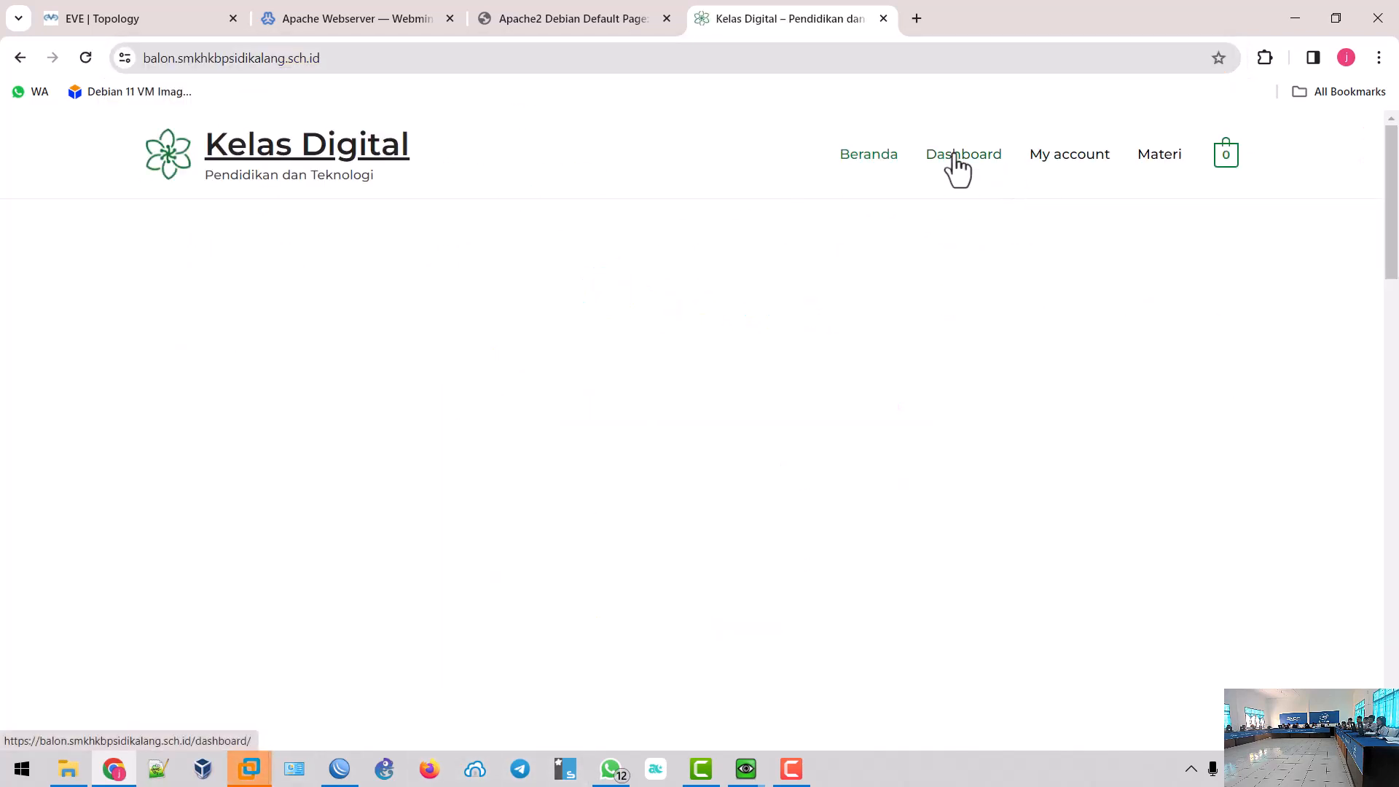
# - From the Dashboard's Enrolled Courses, open the Administrasi Sistem Jaringan course
pyautogui.click(954, 157)
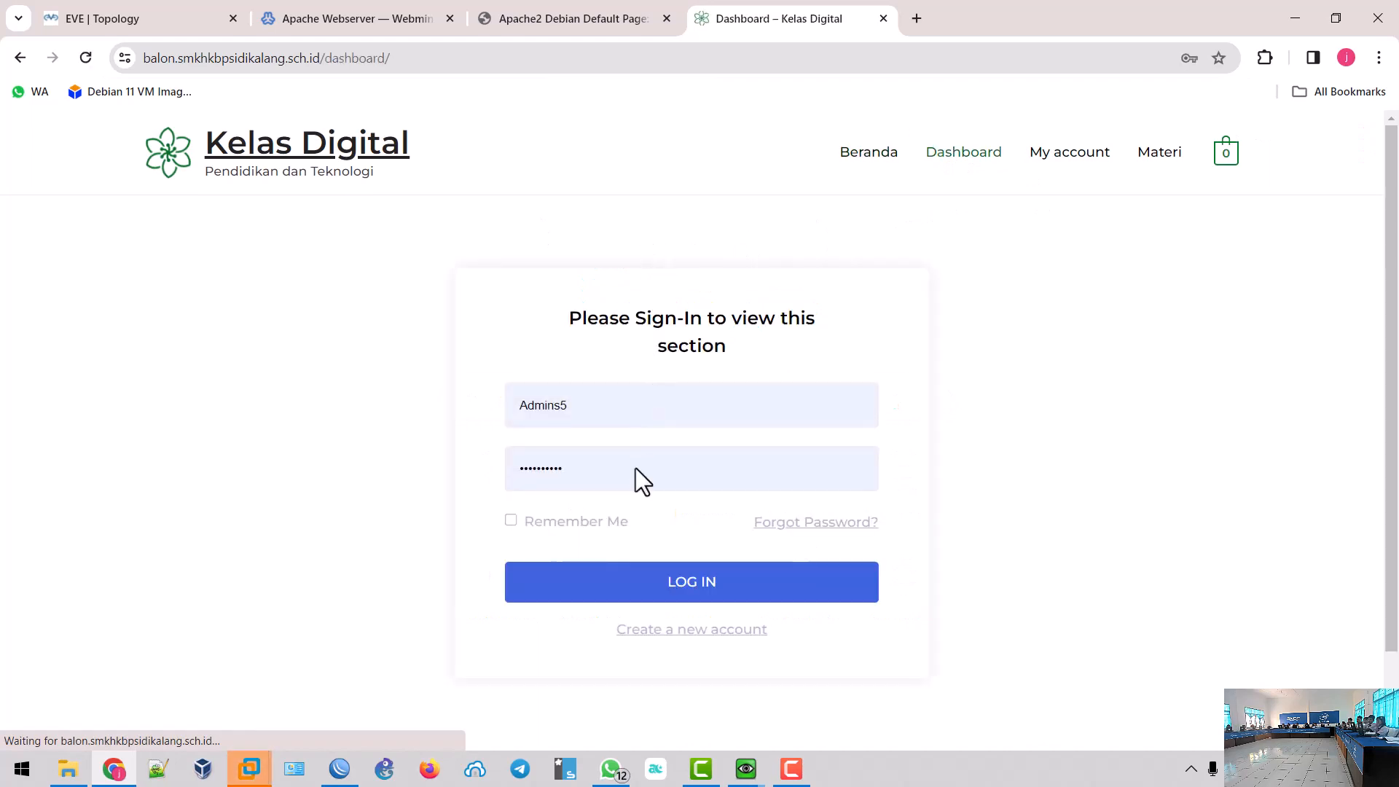
pyautogui.press('F5')
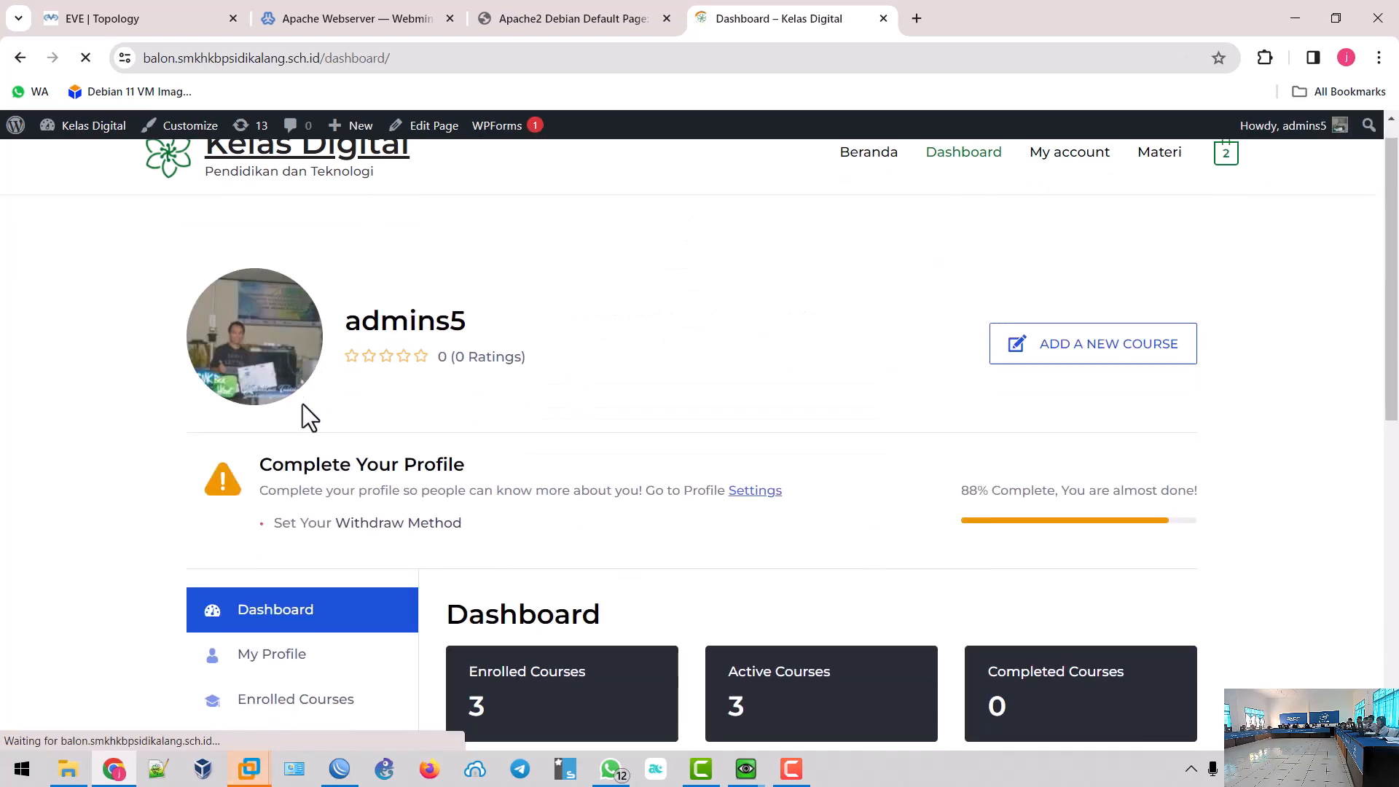
pyautogui.scroll(-2, 303, 412)
pyautogui.click(269, 534)
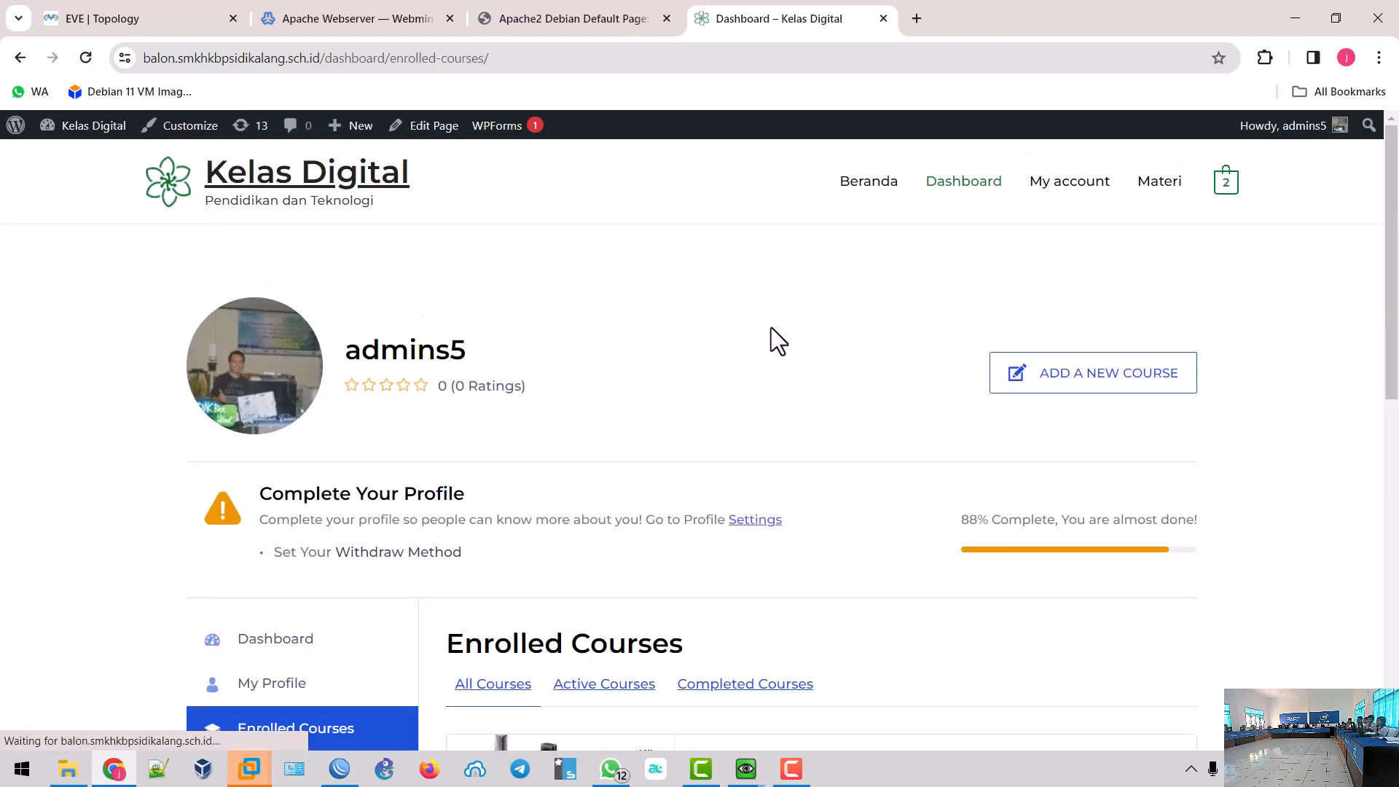
pyautogui.scroll(-4, 770, 338)
pyautogui.click(560, 459)
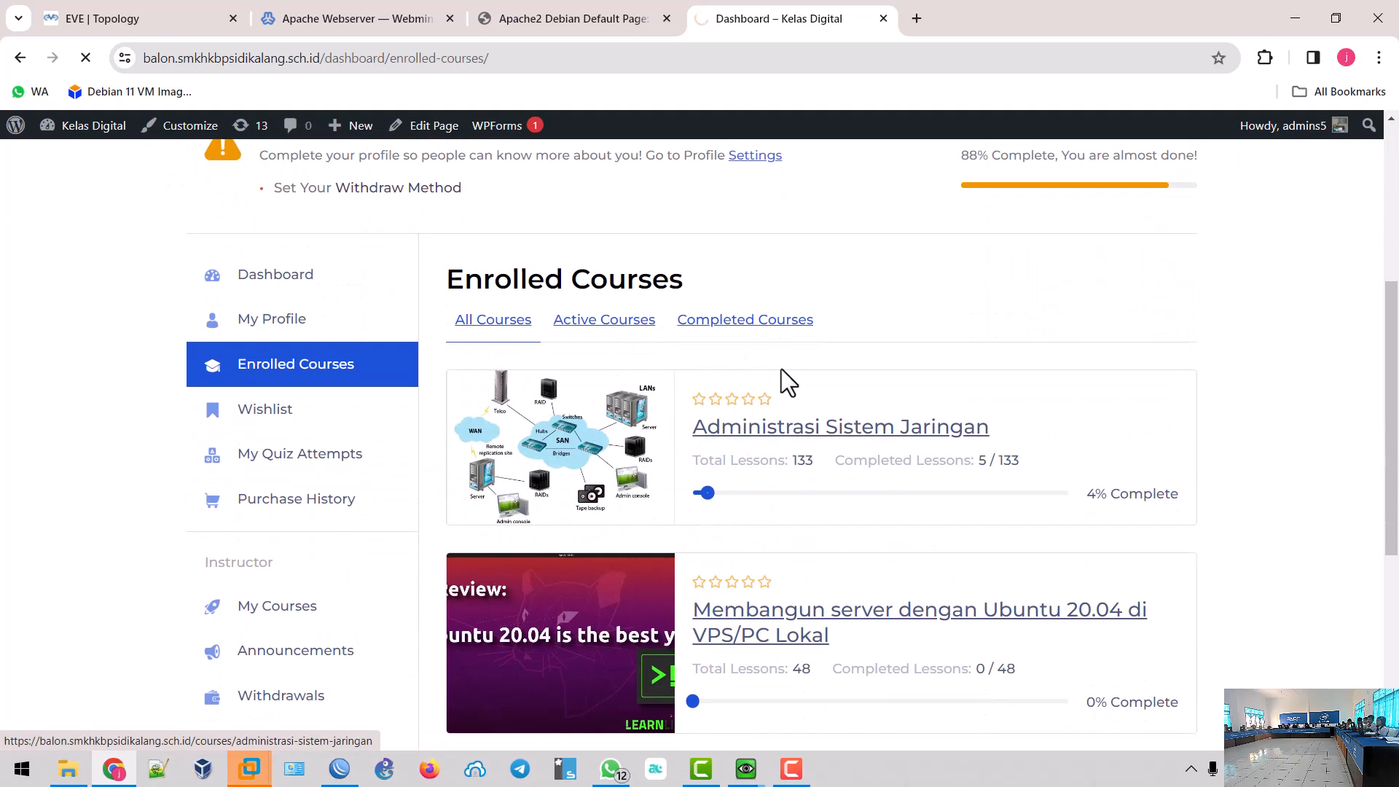
# - Continue the course and open the 'Instalasi dan Konfigurasi DHCP Server' lesson from the DHCP topic
pyautogui.scroll(-4, 781, 368)
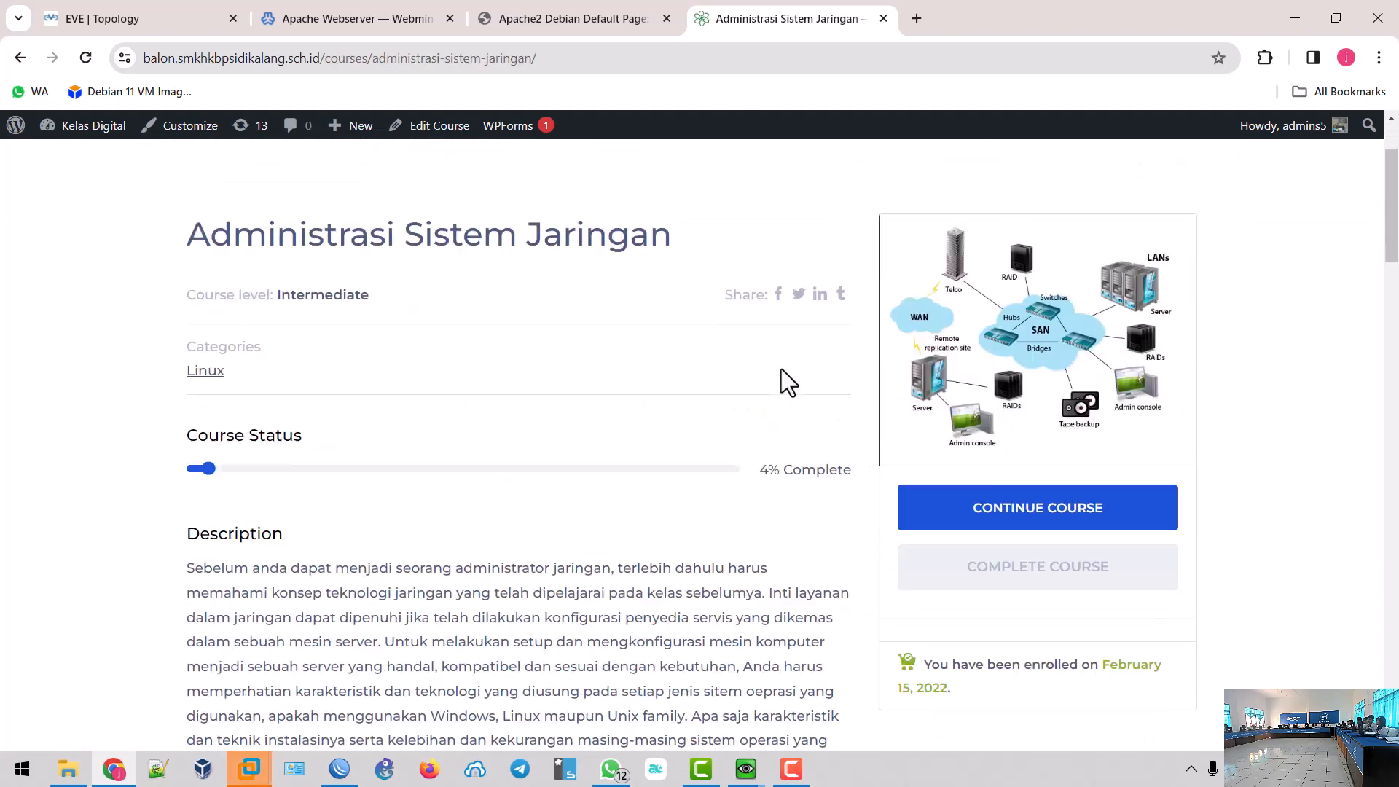
pyautogui.click(1044, 393)
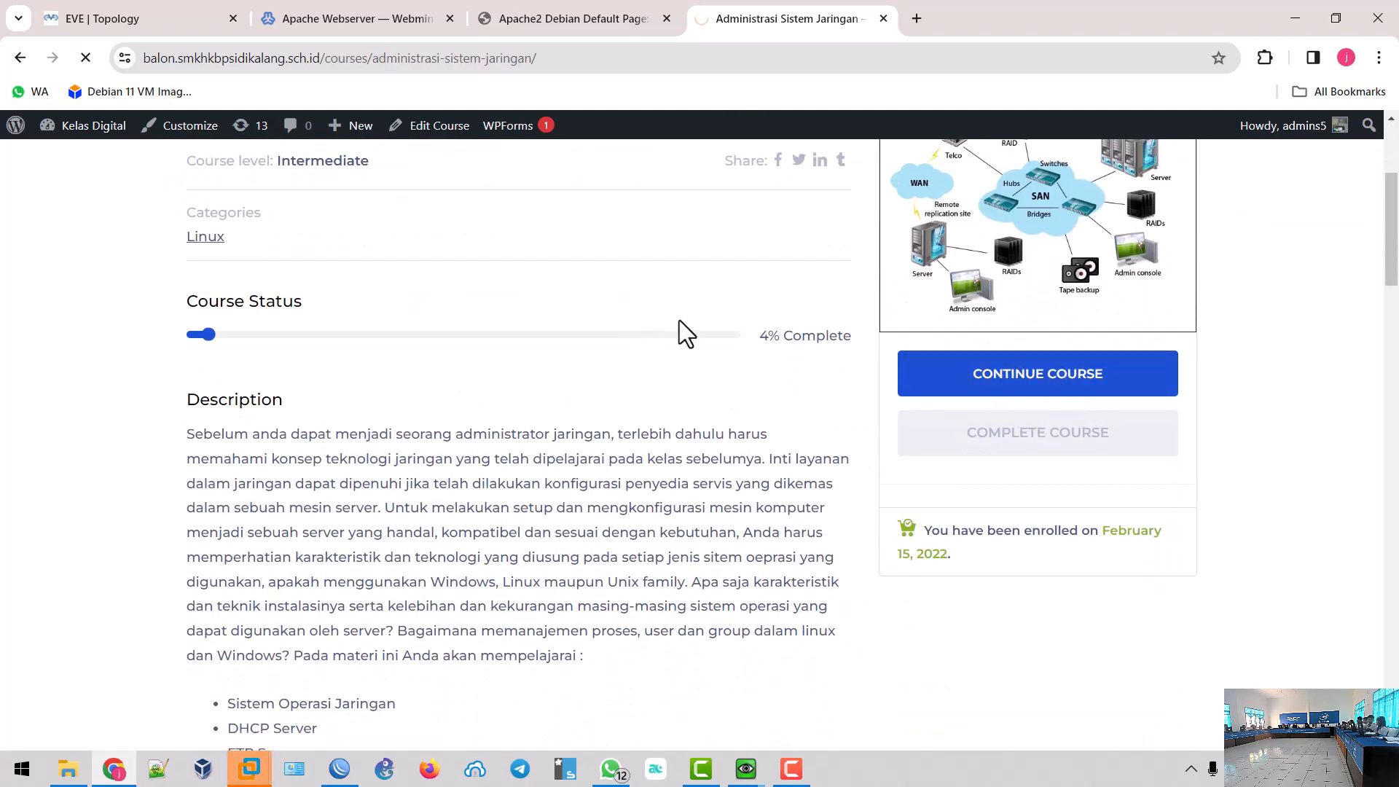
pyautogui.scroll(-3, 320, 394)
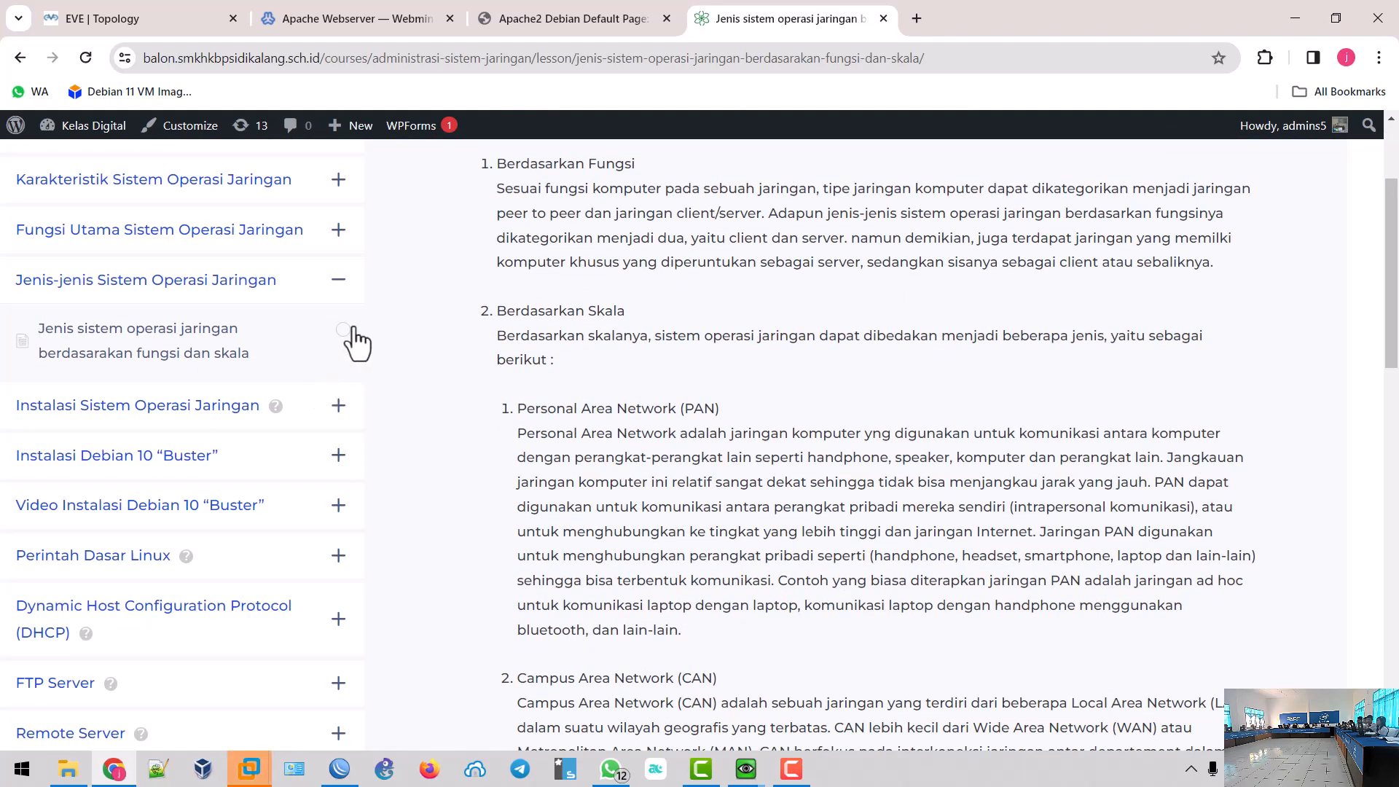
pyautogui.click(337, 304)
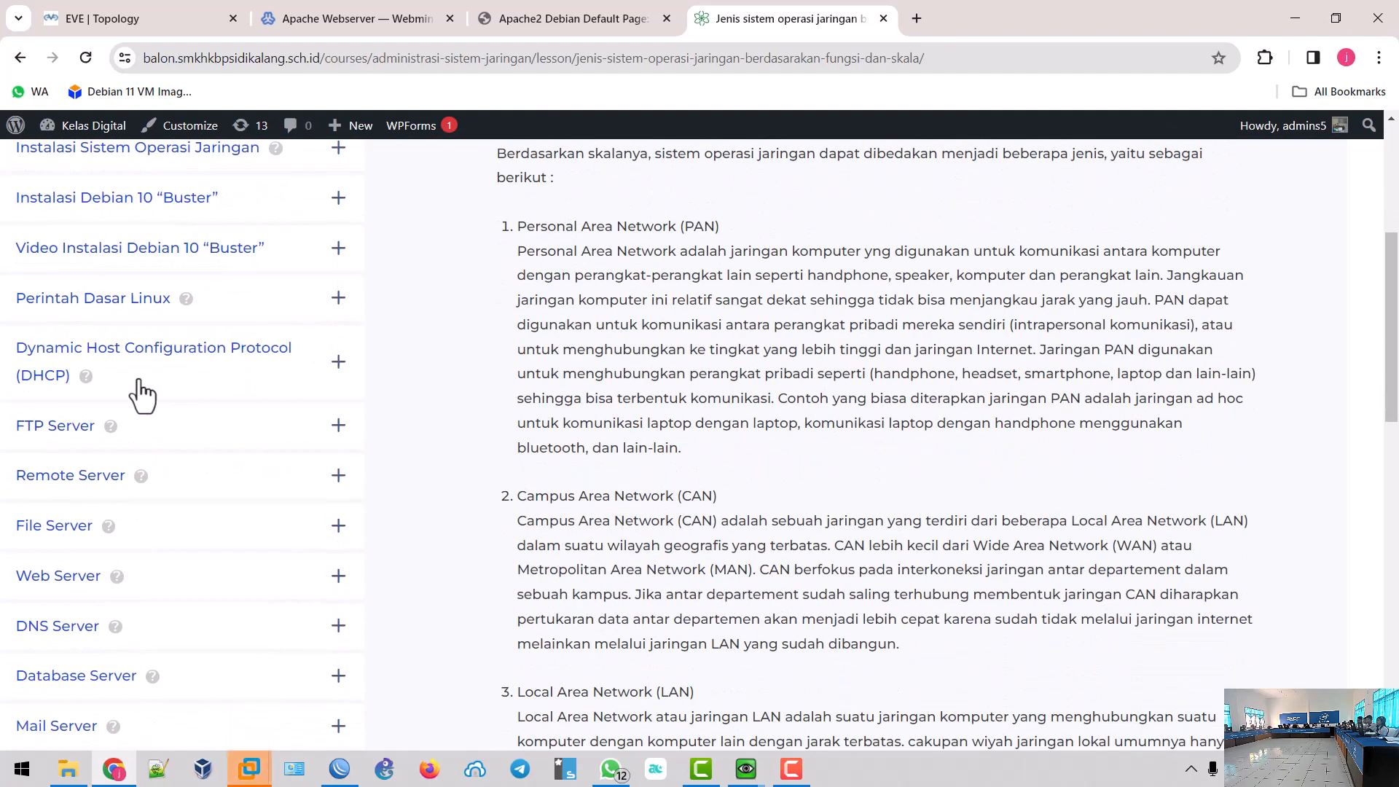
pyautogui.click(163, 373)
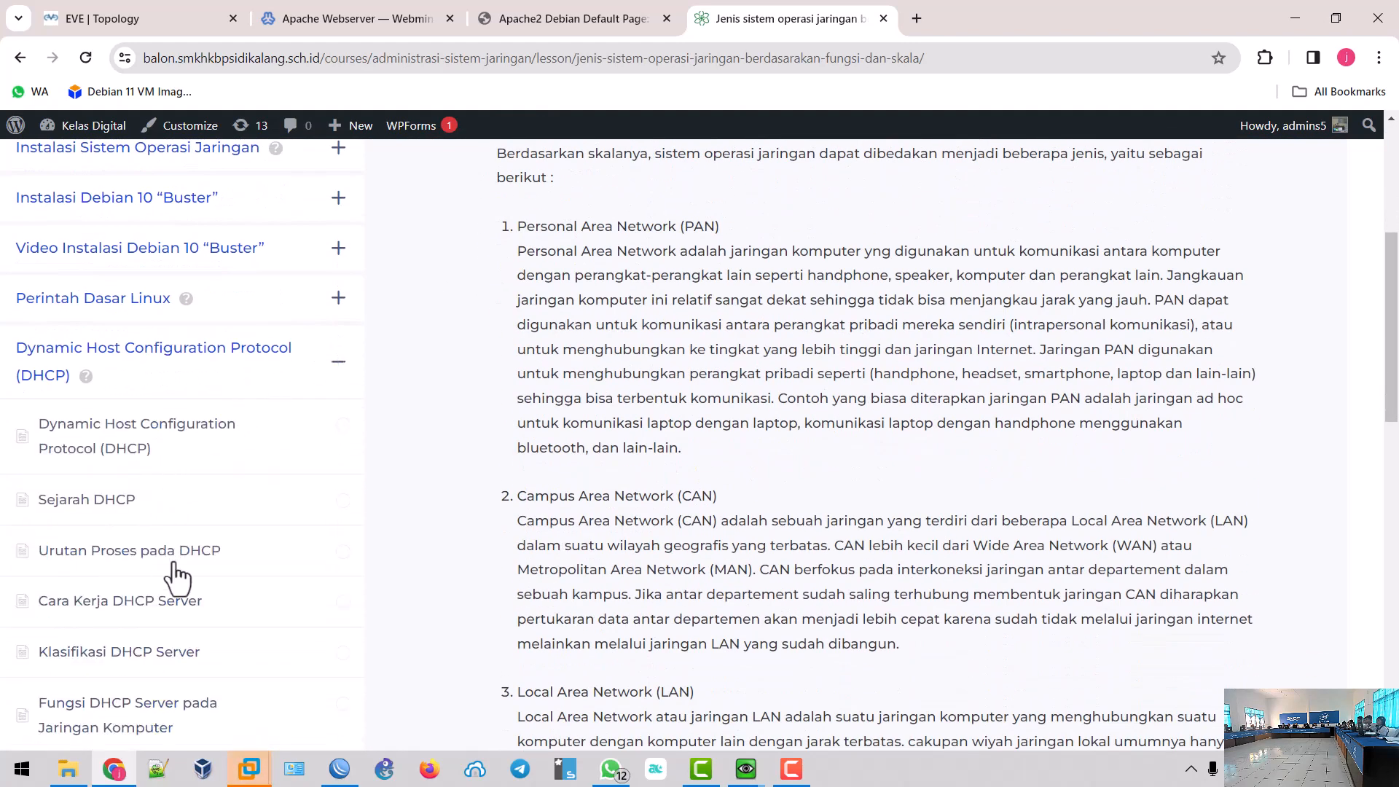
pyautogui.scroll(-1, 174, 644)
pyautogui.scroll(-3, 173, 644)
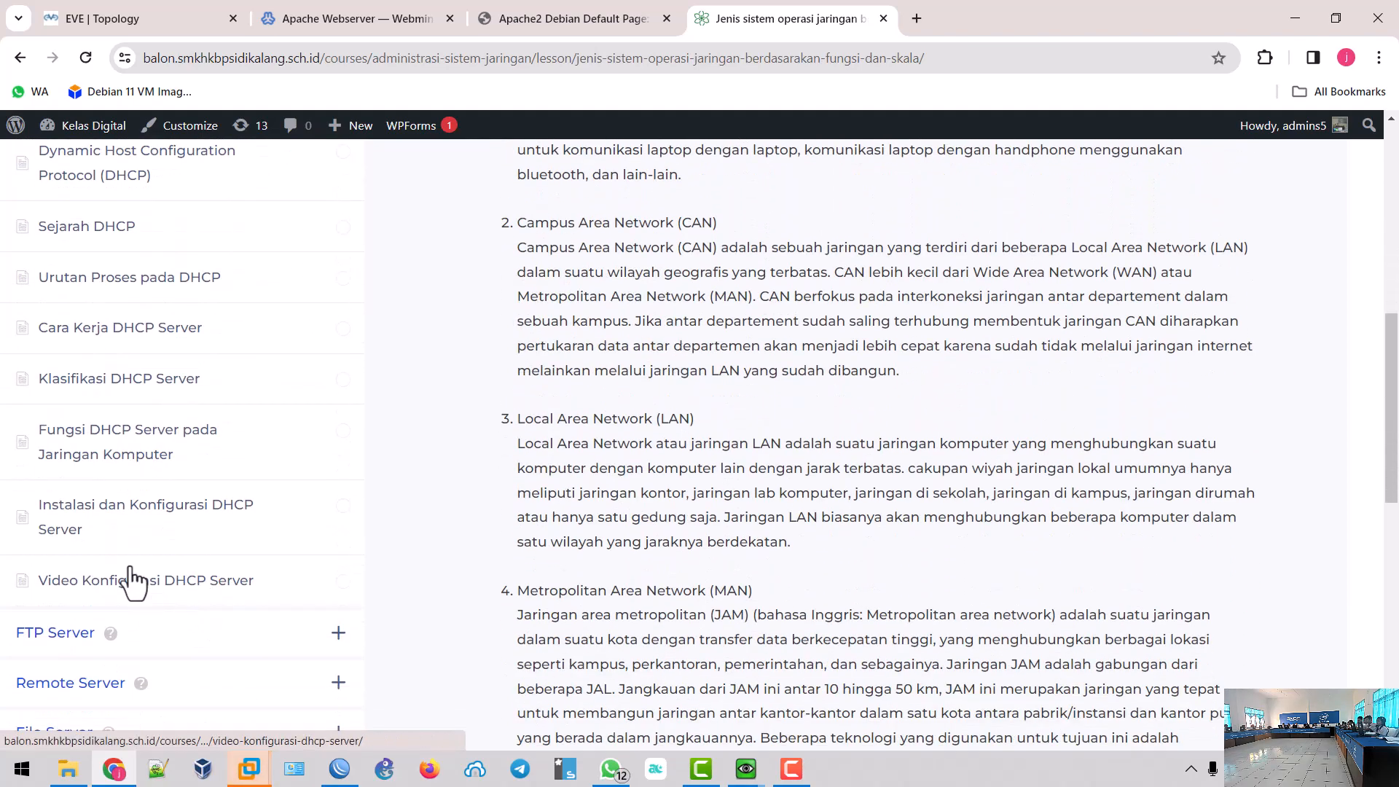
pyautogui.click(100, 515)
# - Scroll down to the lesson's NAT section and select its heading
pyautogui.scroll(-20, 545, 517)
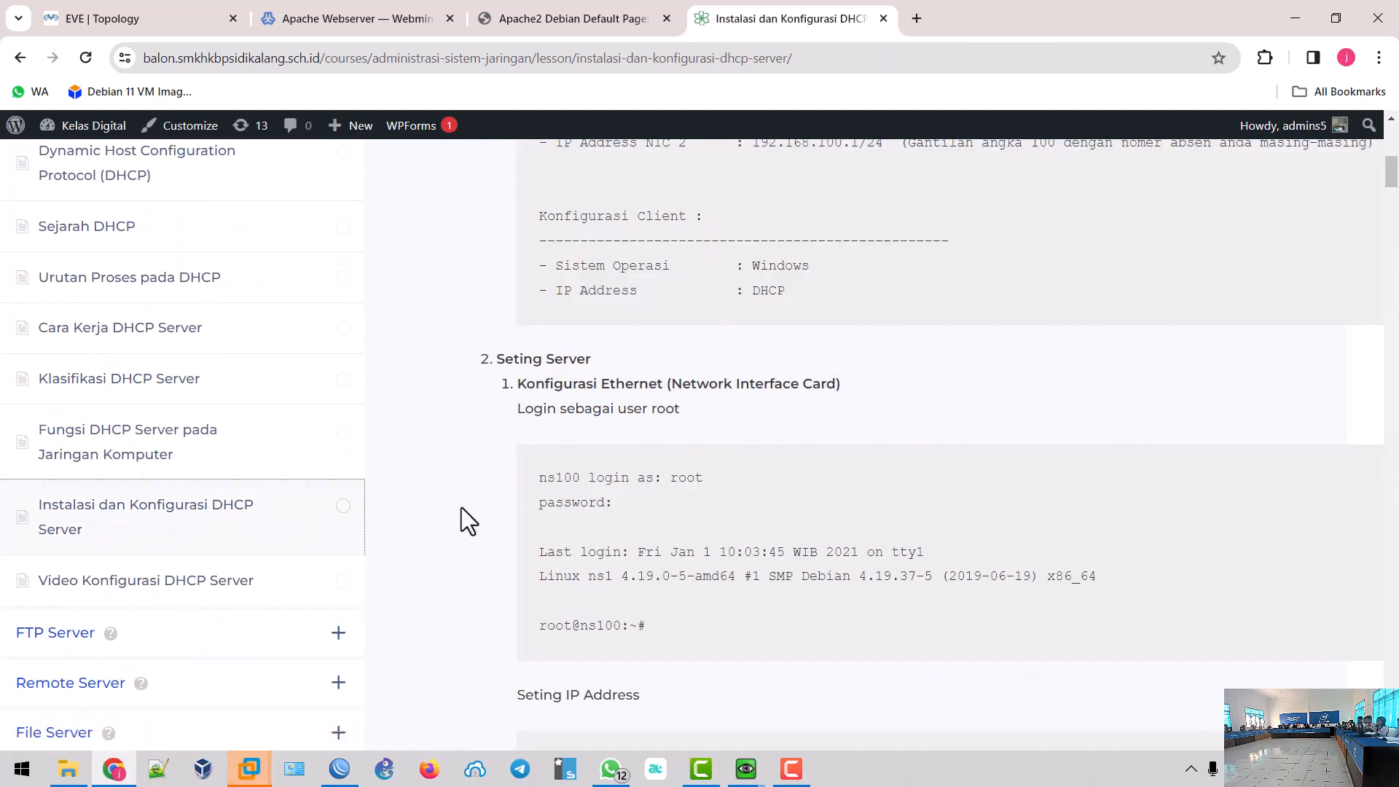
pyautogui.scroll(-8, 754, 451)
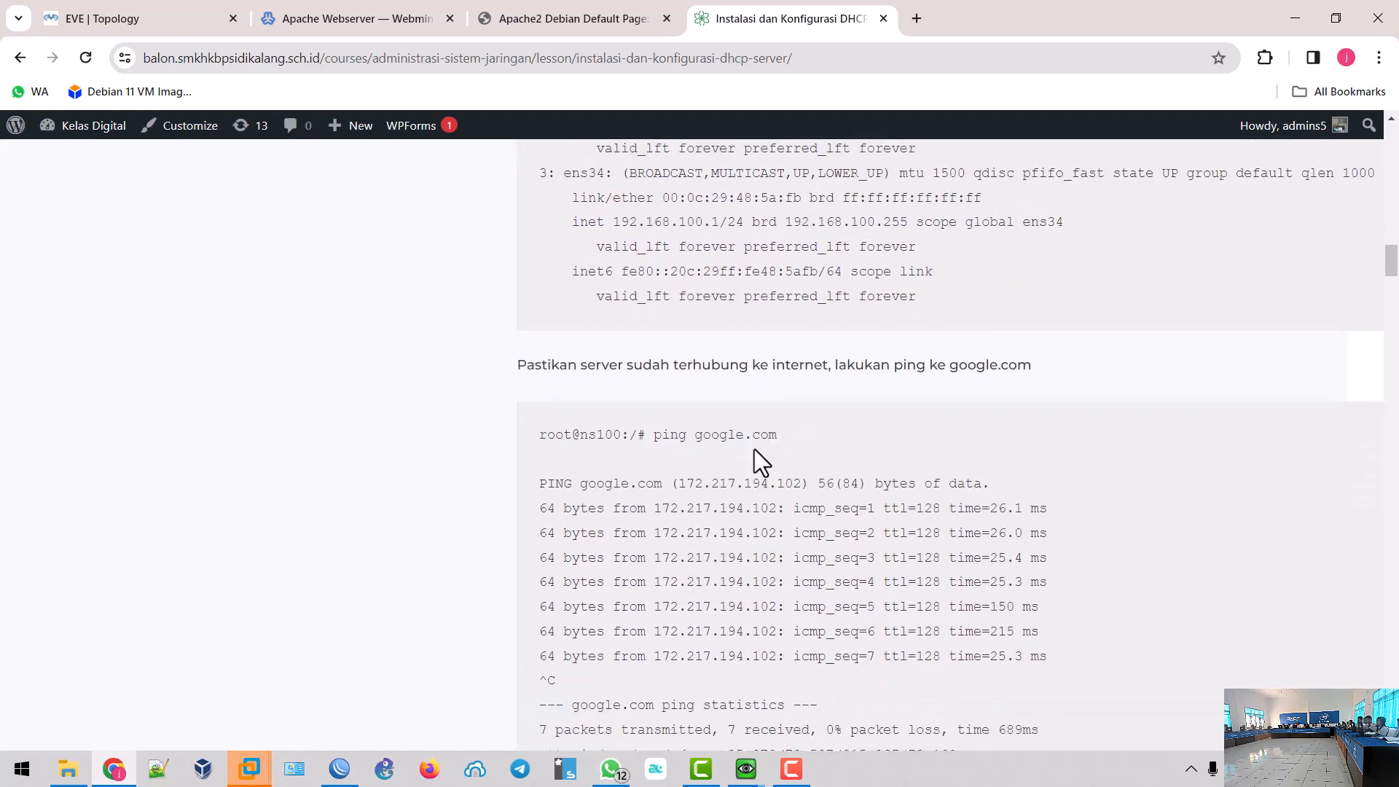
pyautogui.scroll(7, 753, 455)
pyautogui.scroll(-10, 769, 442)
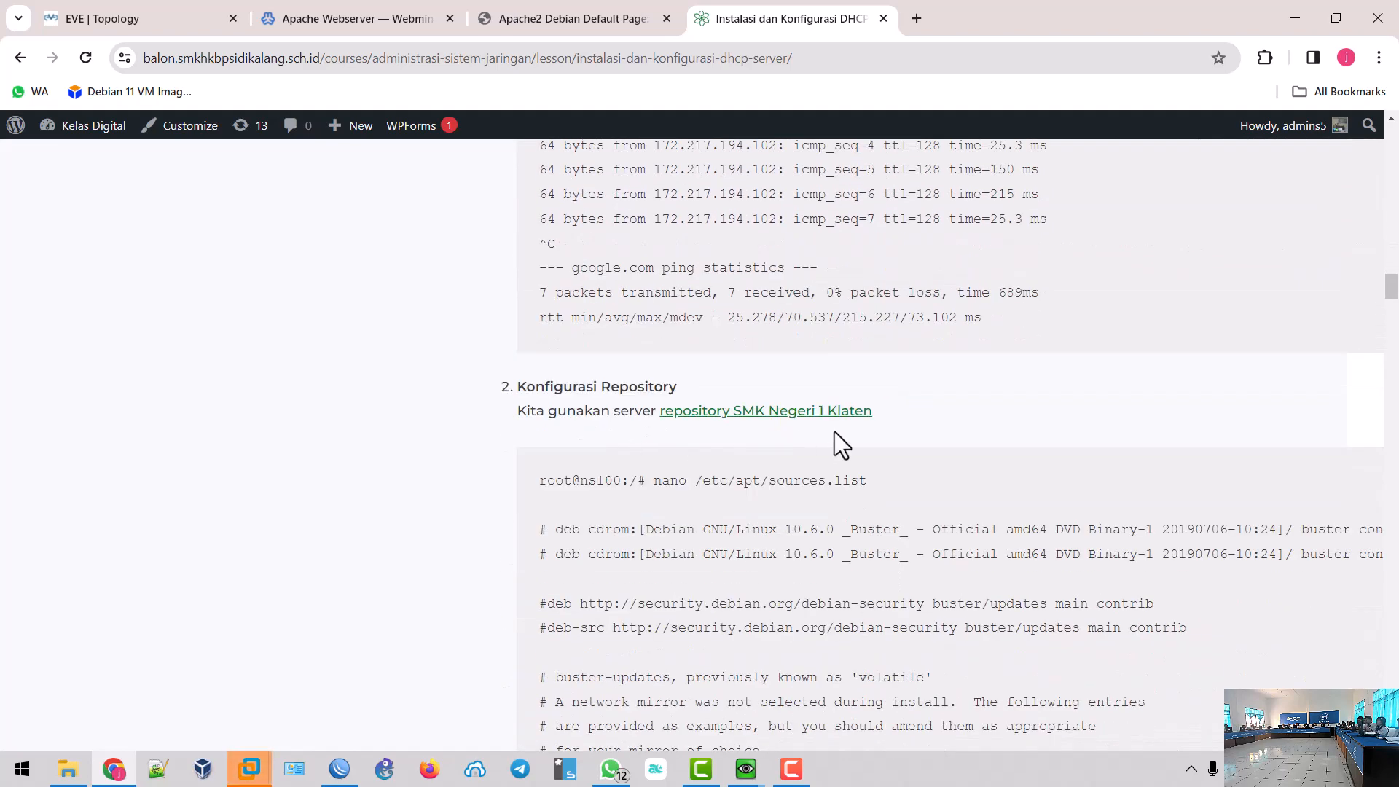
pyautogui.scroll(-9, 762, 429)
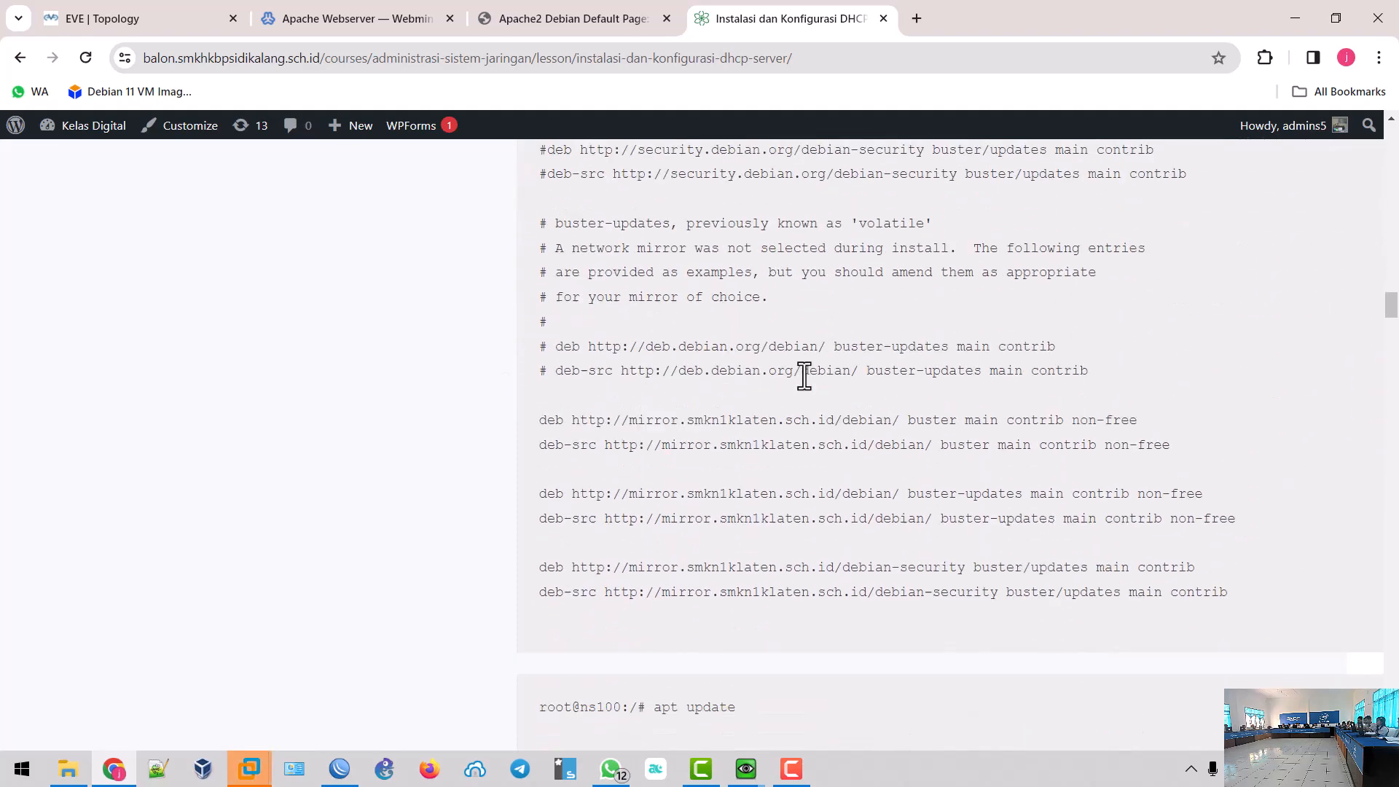
pyautogui.scroll(-5, 803, 379)
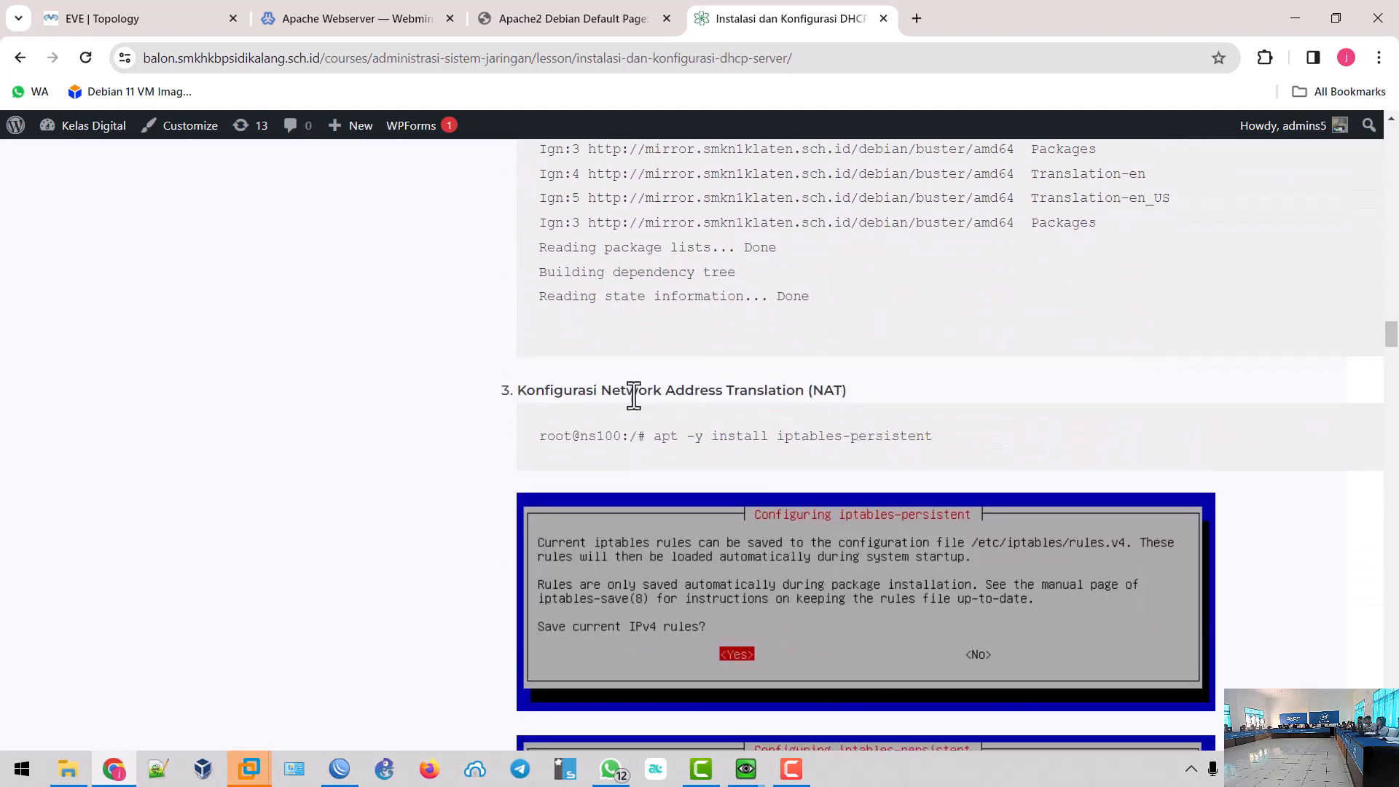
pyautogui.moveTo(519, 393); pyautogui.dragTo(838, 399)
pyautogui.click(848, 398)
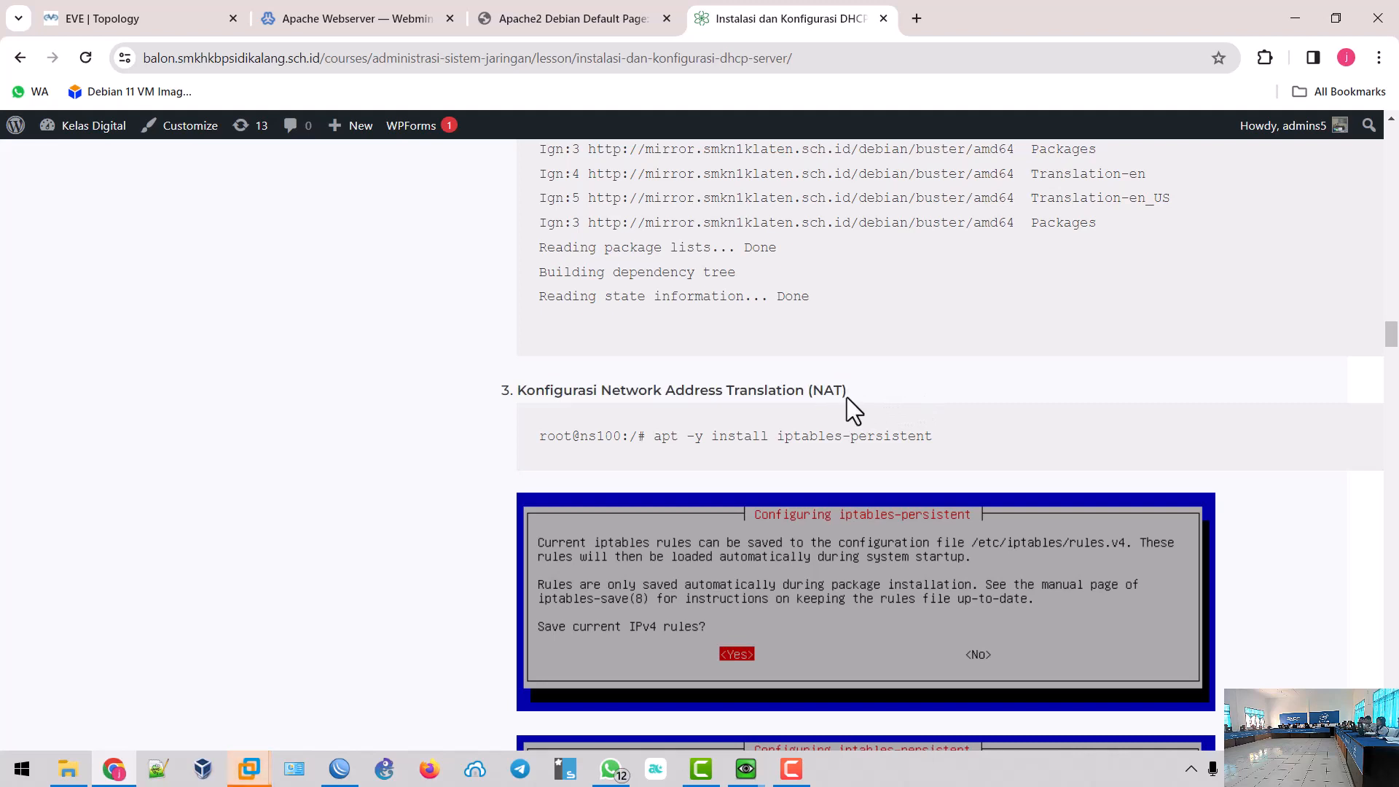
pyautogui.tripleClick(846, 397)
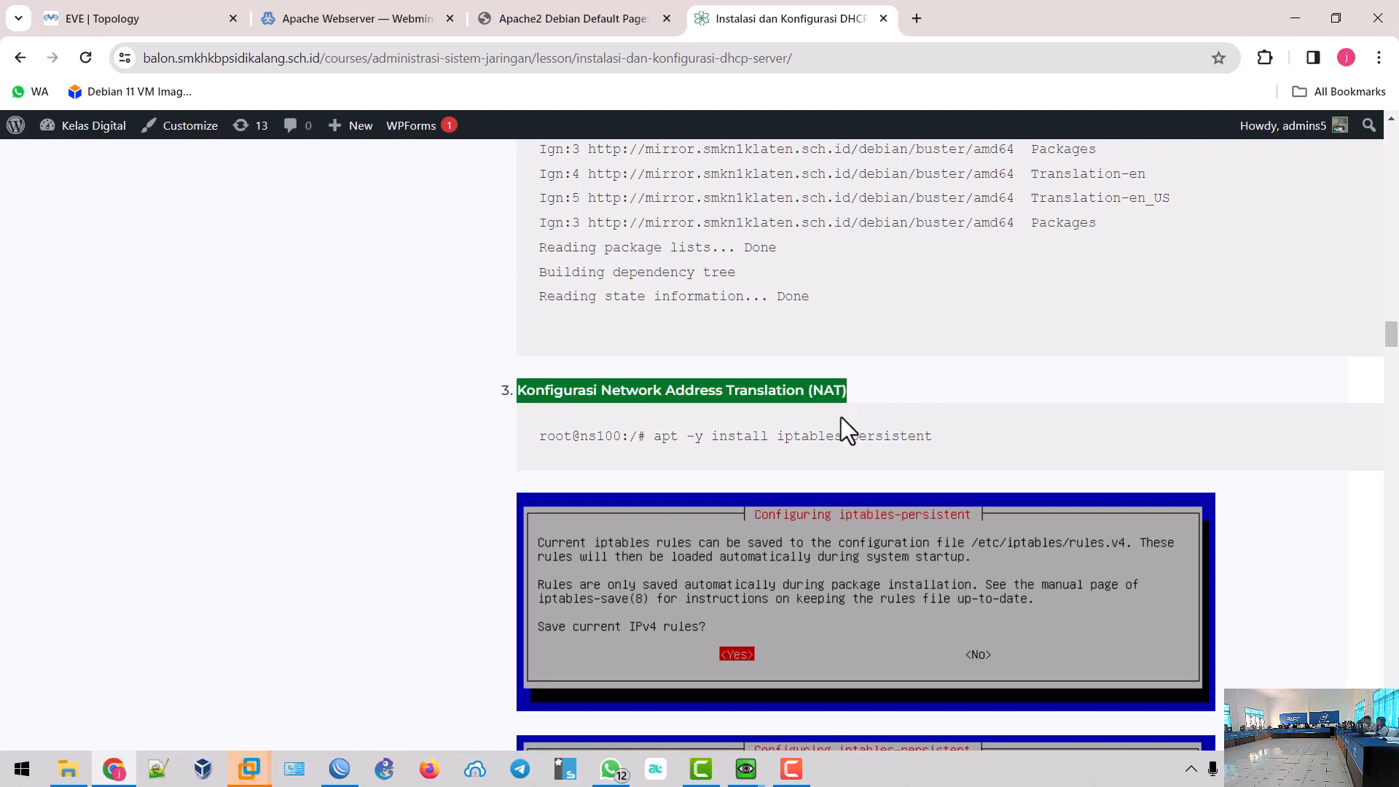
# - Open /etc/apt/sources.list in nano on the ServerHosting console
pyautogui.moveTo(746, 767)
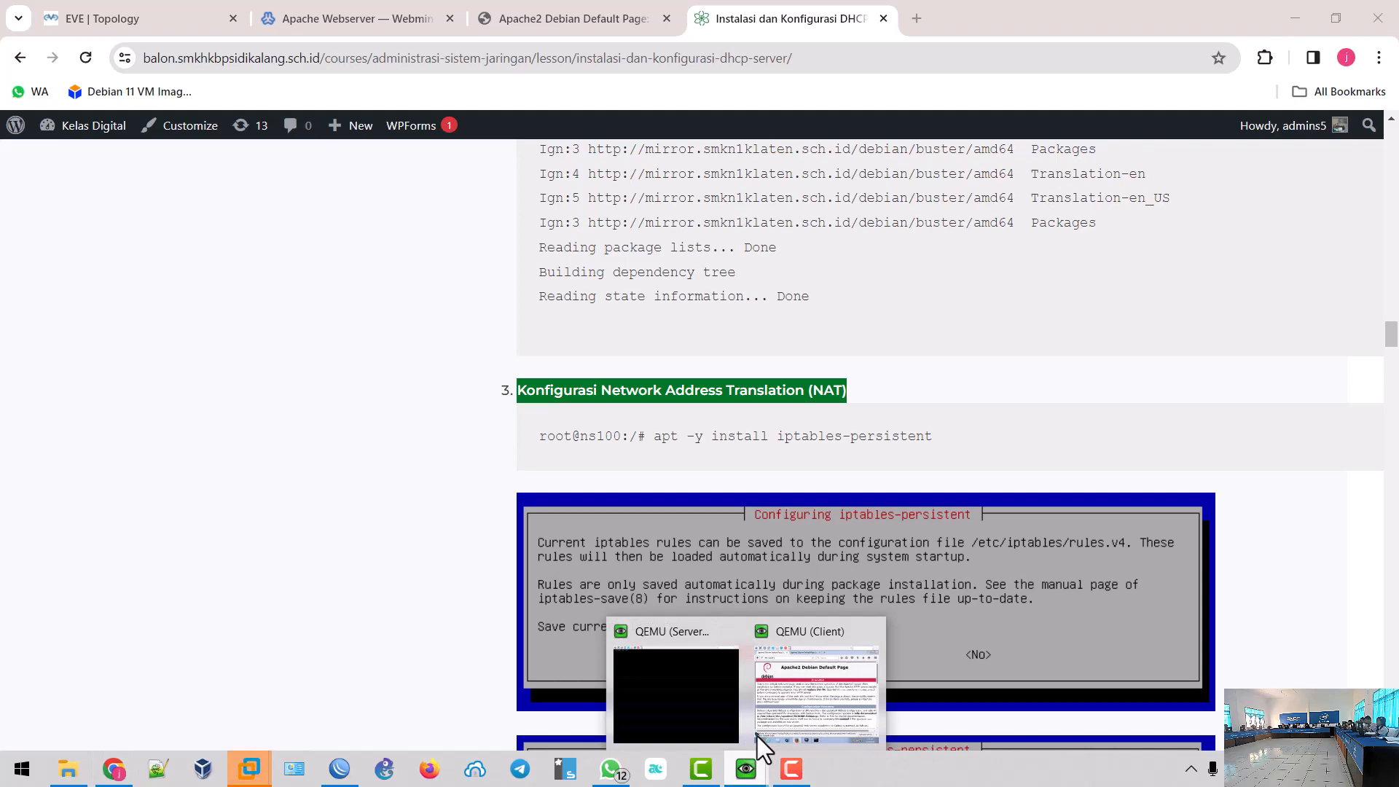
pyautogui.click(676, 667)
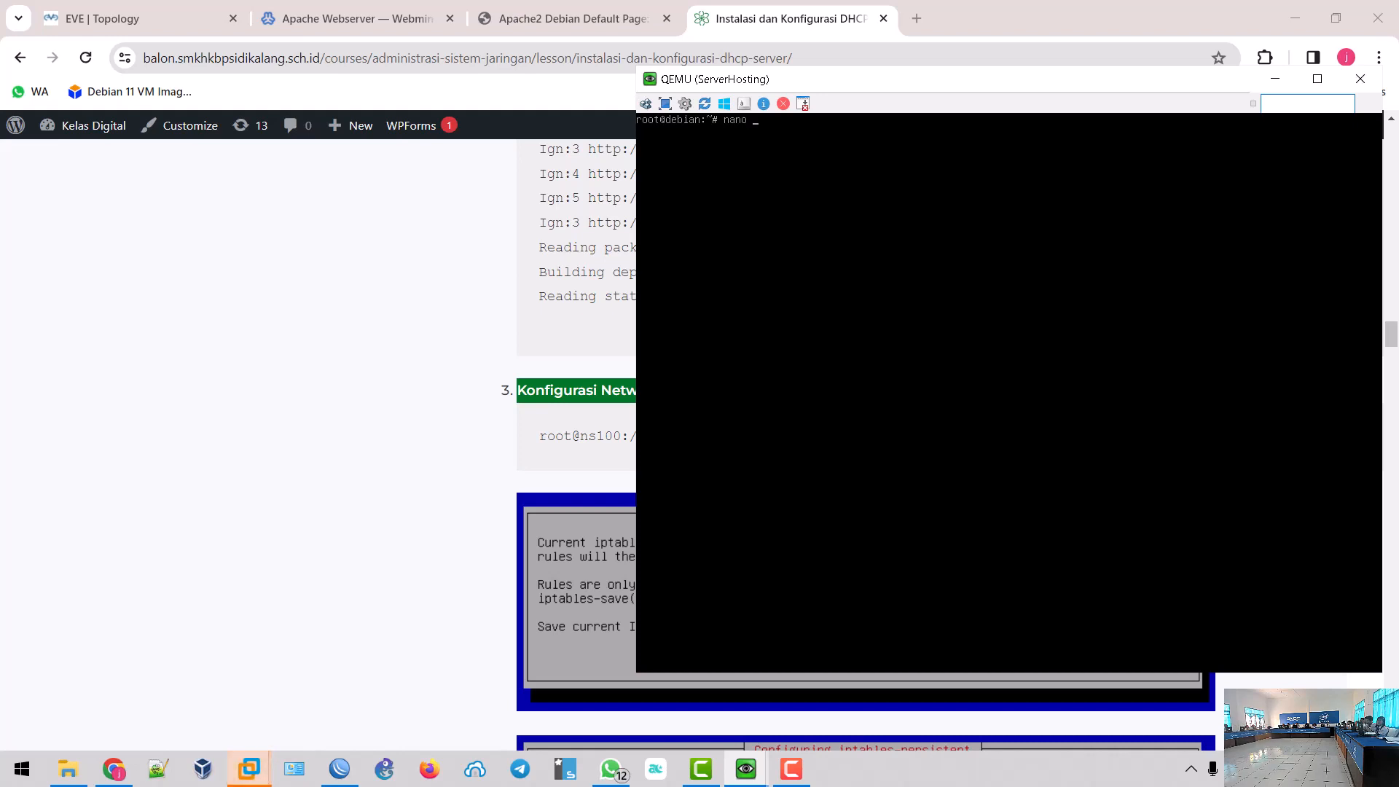
pyautogui.write('/e')
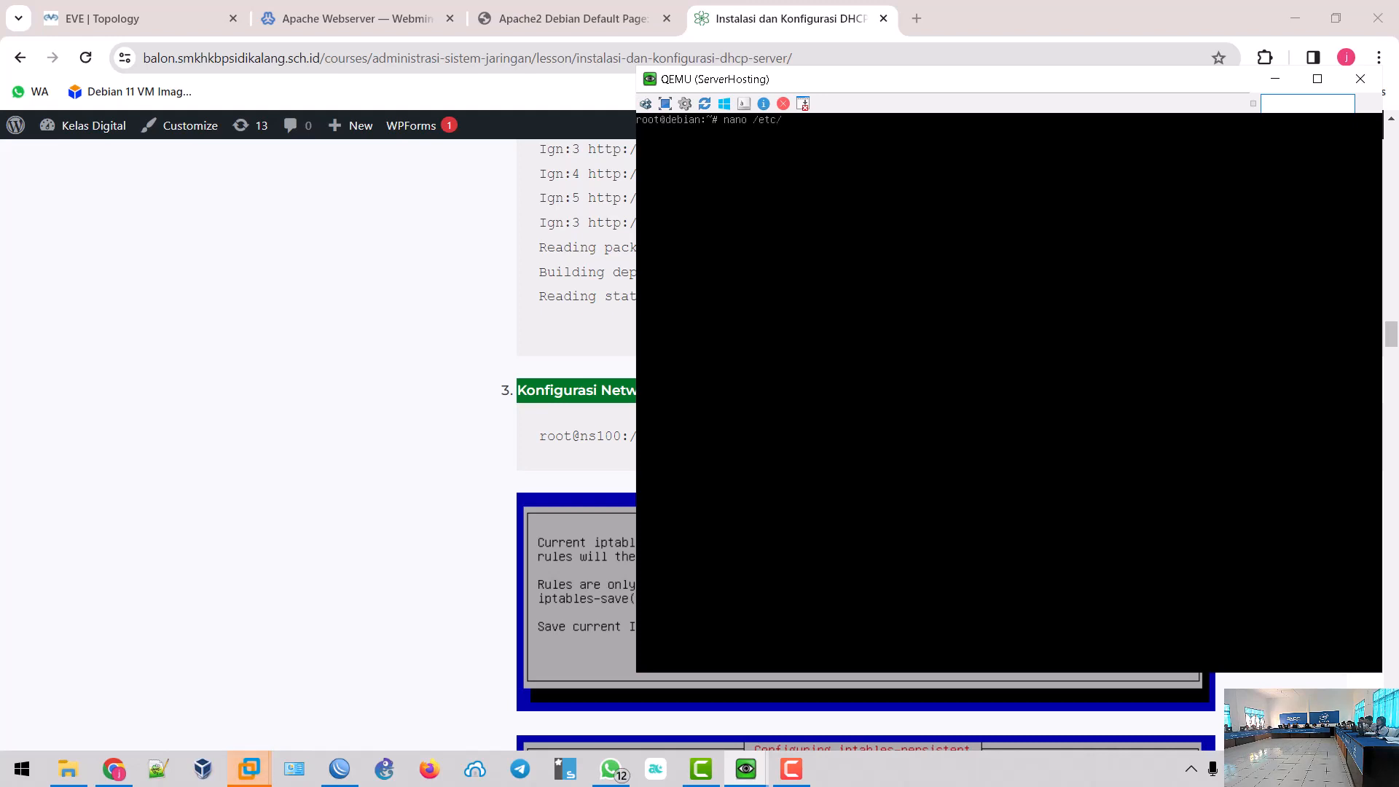
pyautogui.write('tc/')
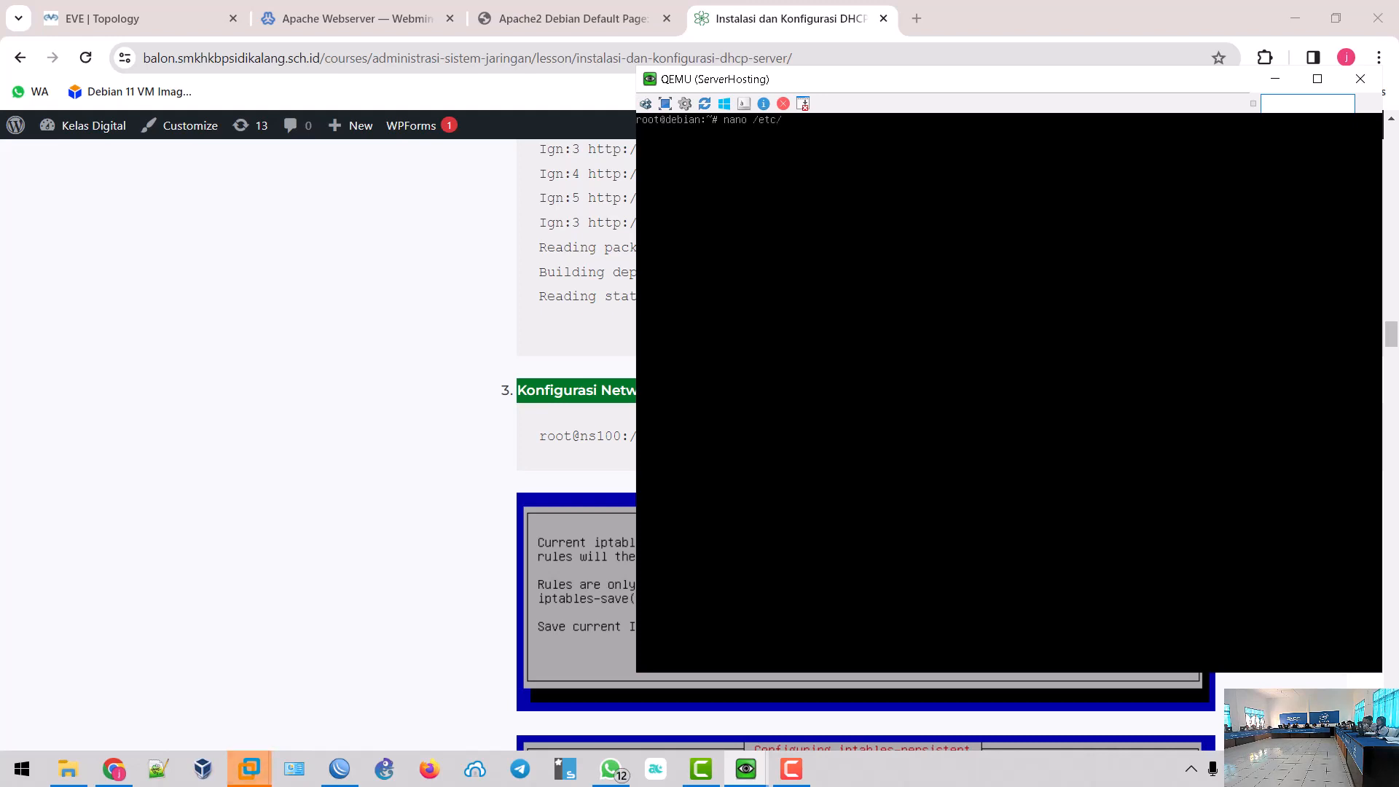
pyautogui.write('apt/sources.list')
pyautogui.press('Return')
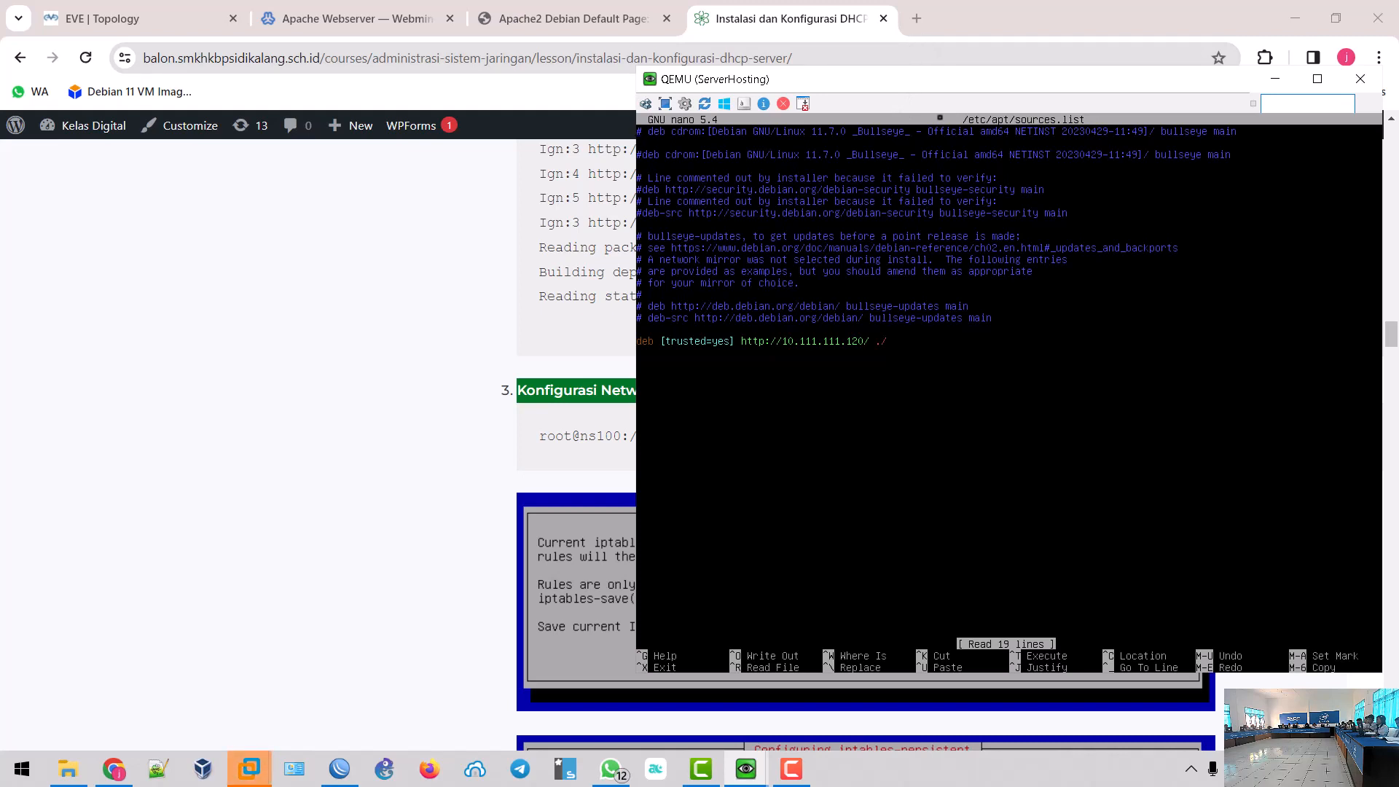
# - Search for the Debian 11 bullseye repository and open the Debian Wiki SourcesList page
pyautogui.click(917, 19)
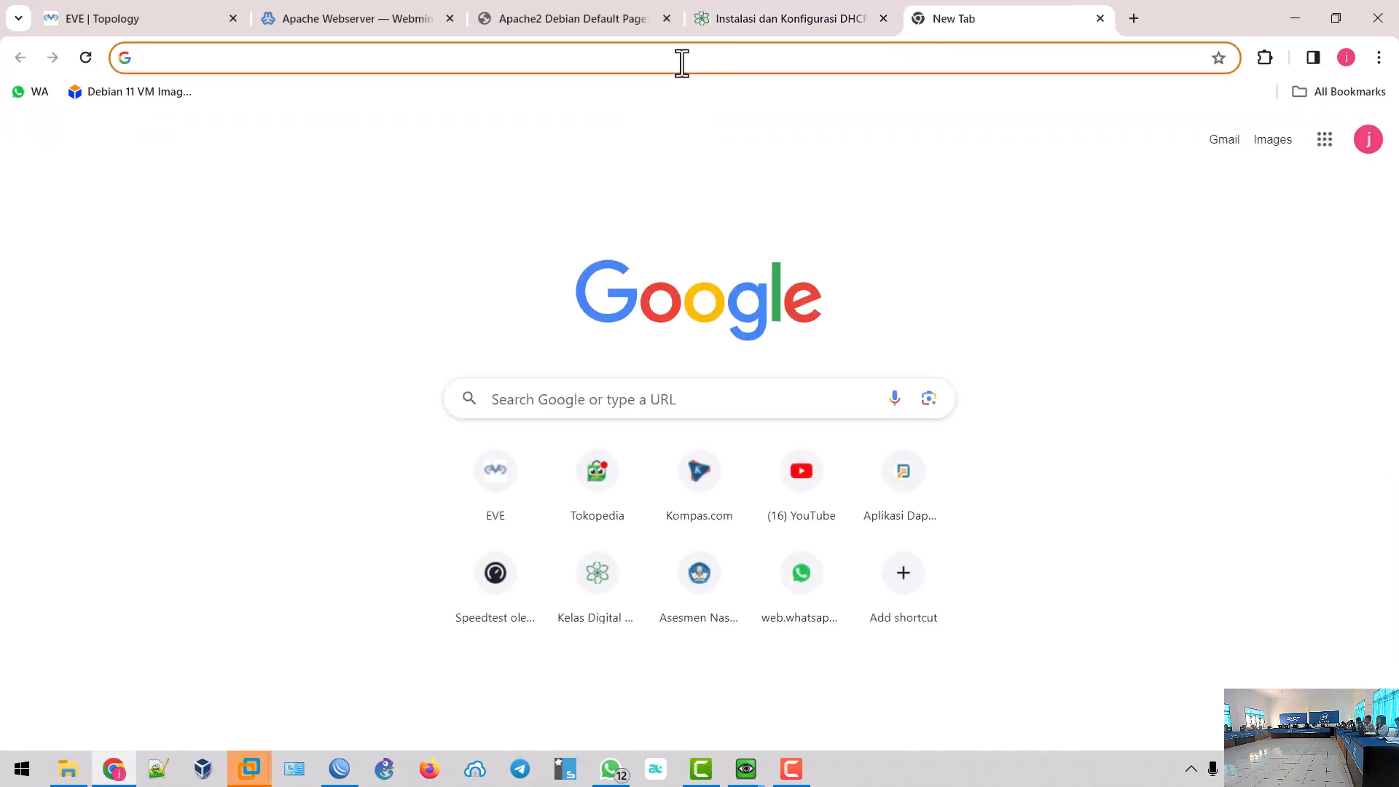
pyautogui.write('repo')
pyautogui.press('Return')
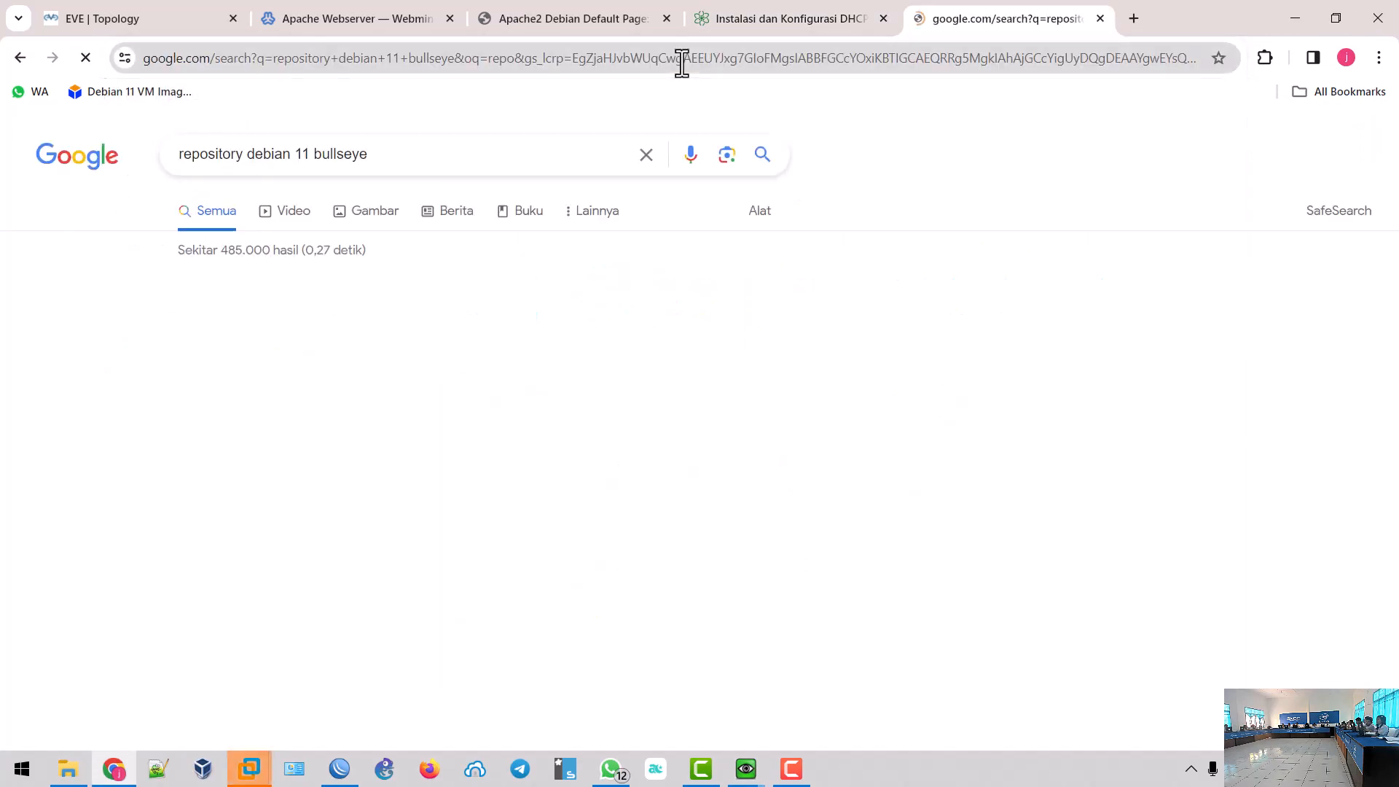
pyautogui.click(230, 334)
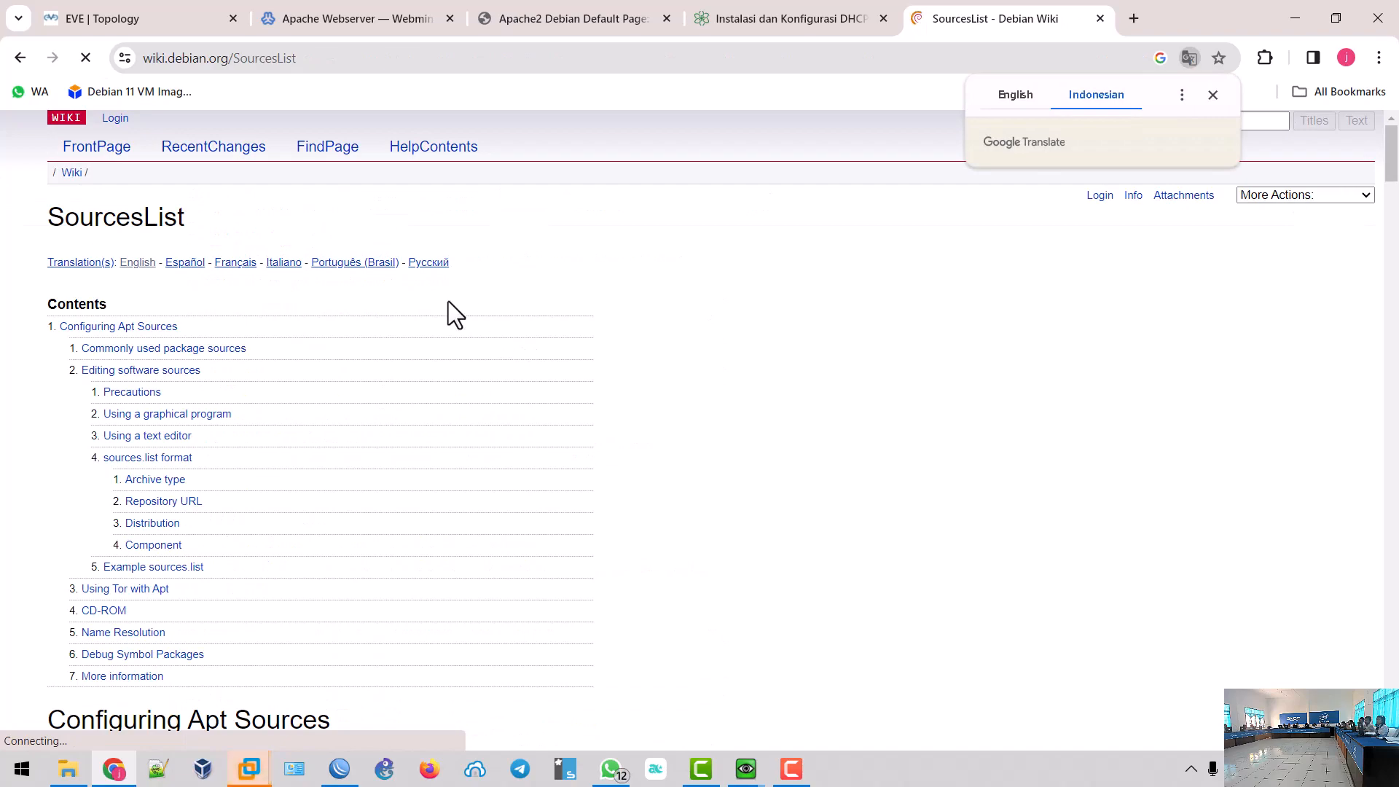
# - Show the page in English and copy the Debian 11 Bullseye example sources.list lines
pyautogui.click(1013, 97)
pyautogui.scroll(-20, 499, 407)
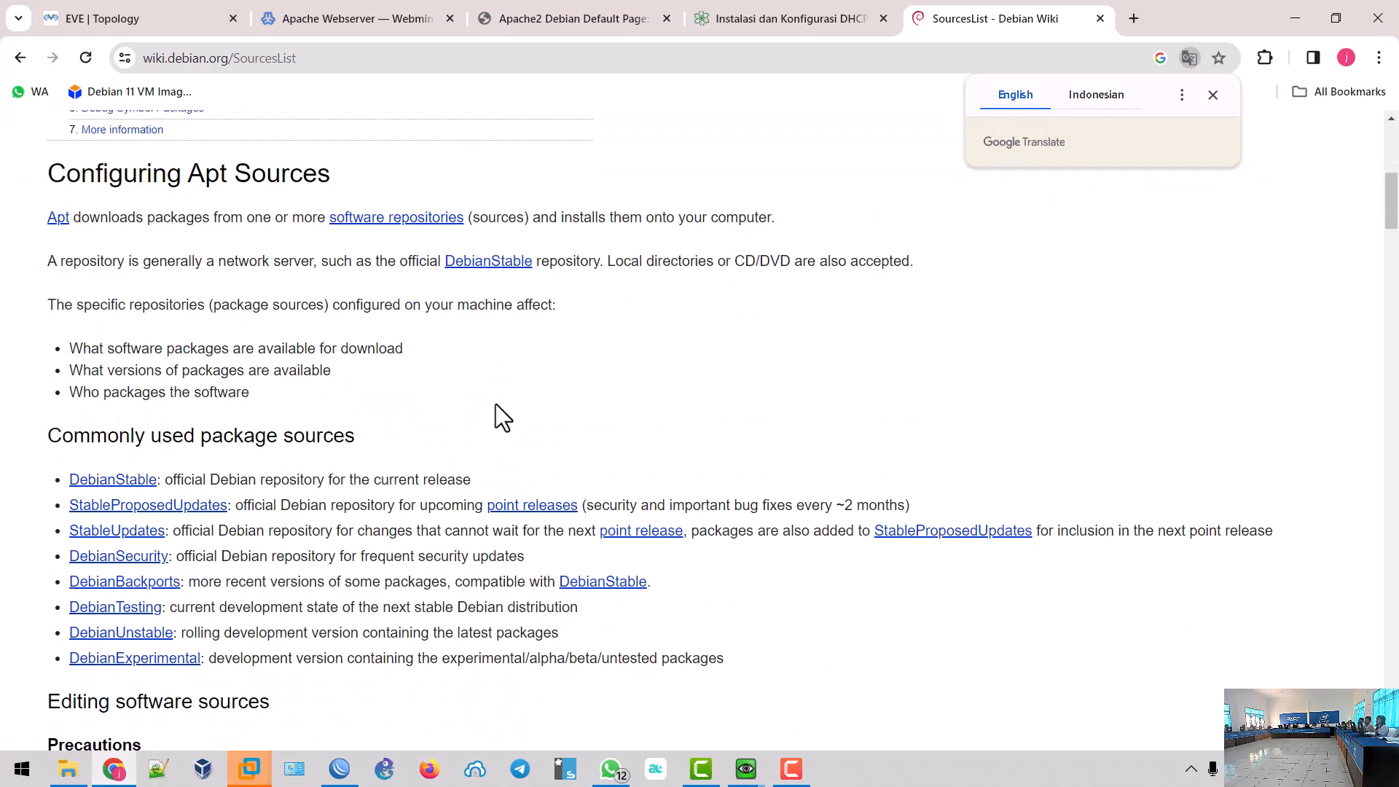
pyautogui.scroll(-10, 504, 409)
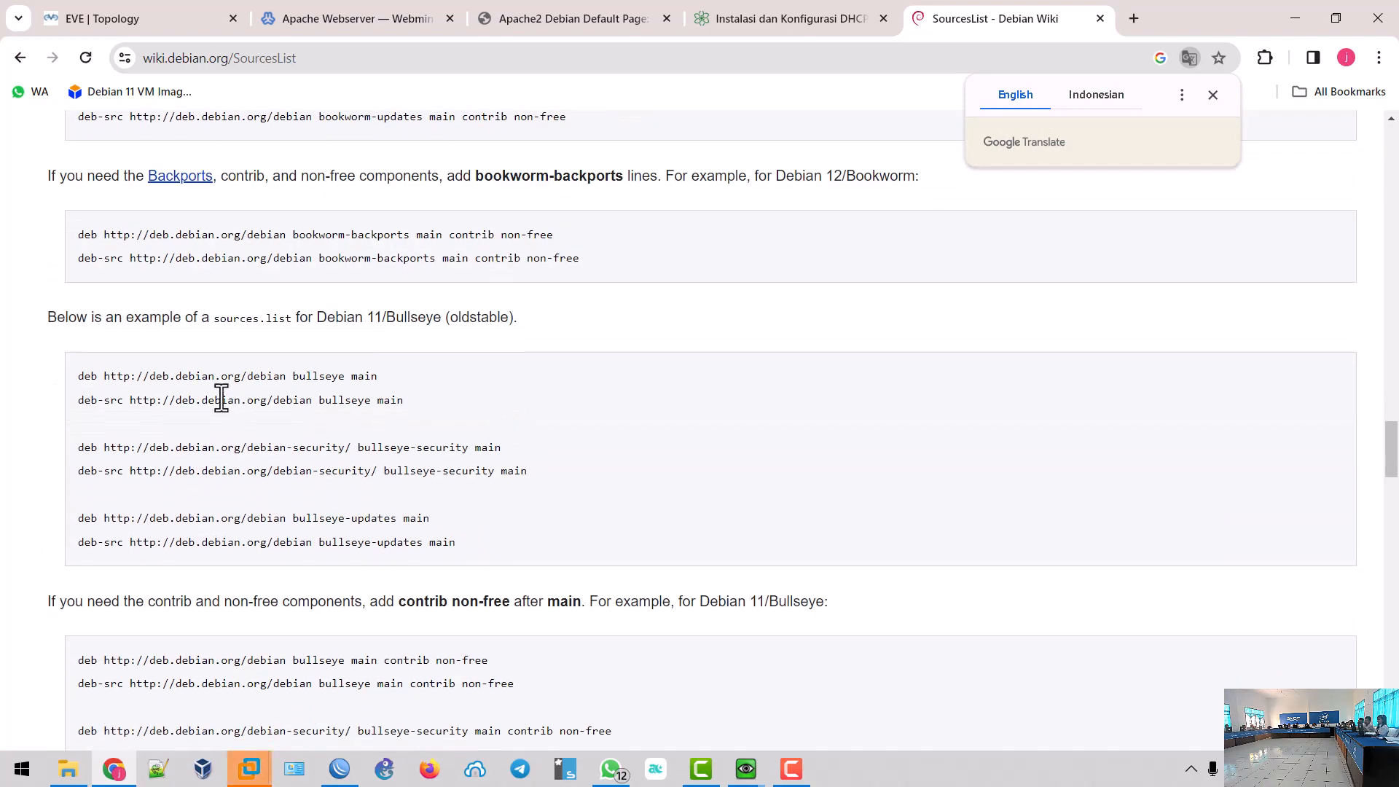
pyautogui.moveTo(76, 379); pyautogui.dragTo(530, 541)
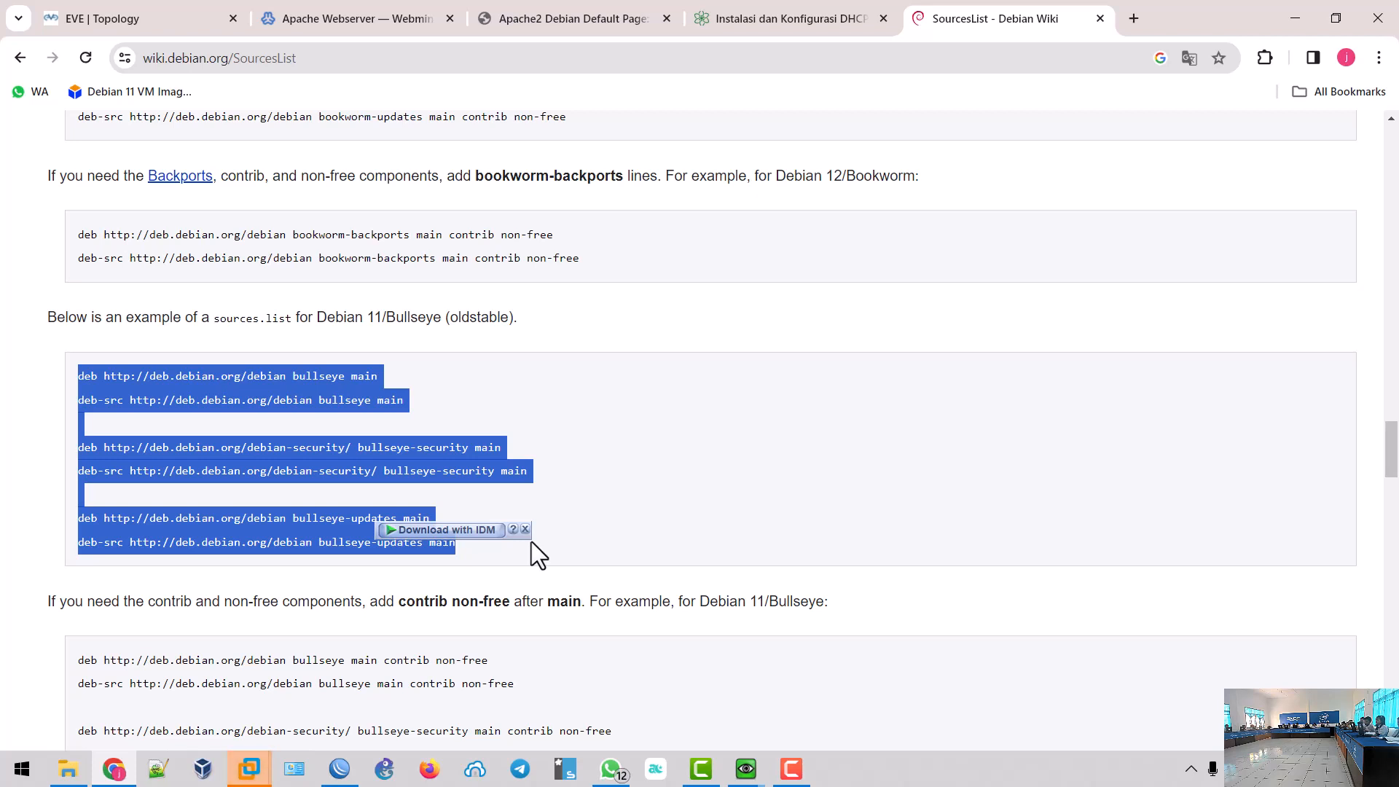
pyautogui.press('F9')
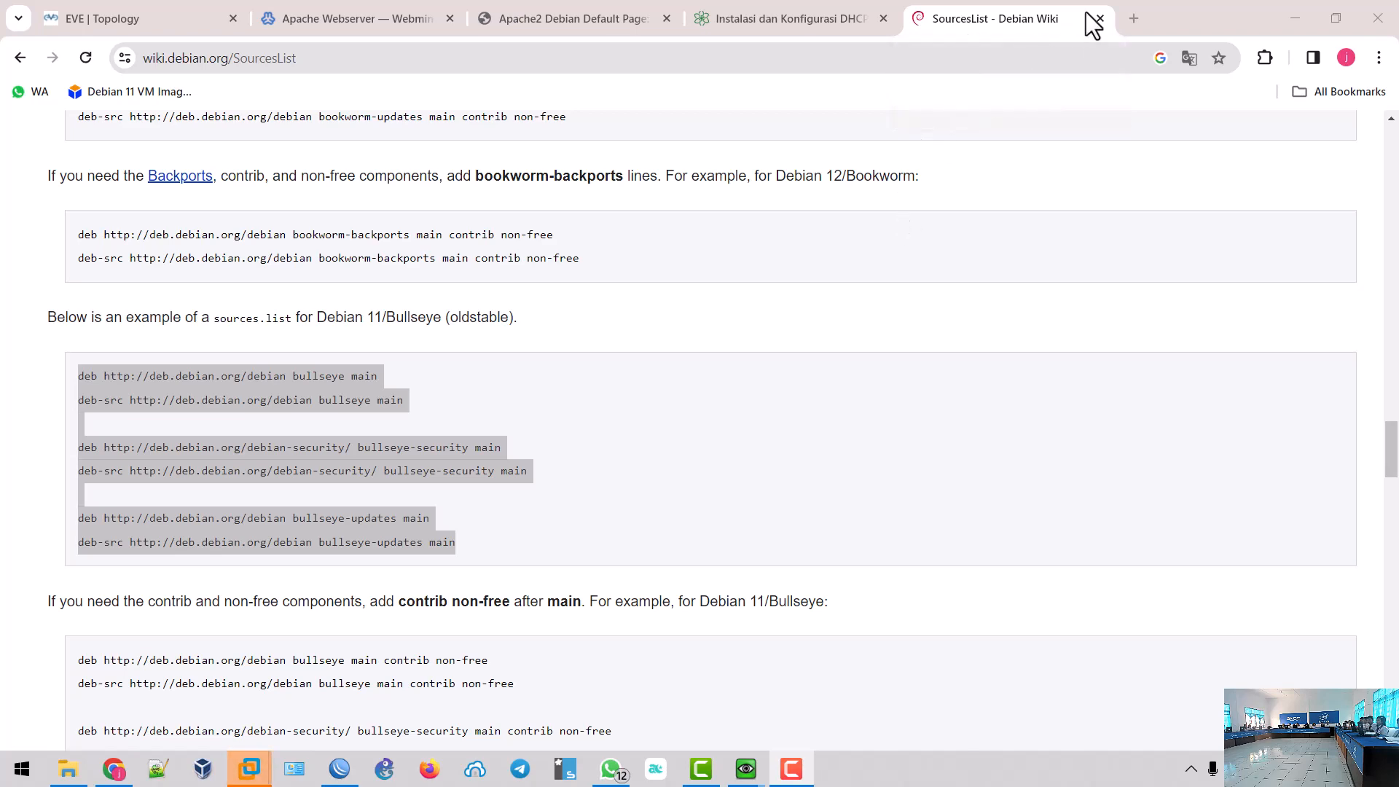
pyautogui.click(1133, 23)
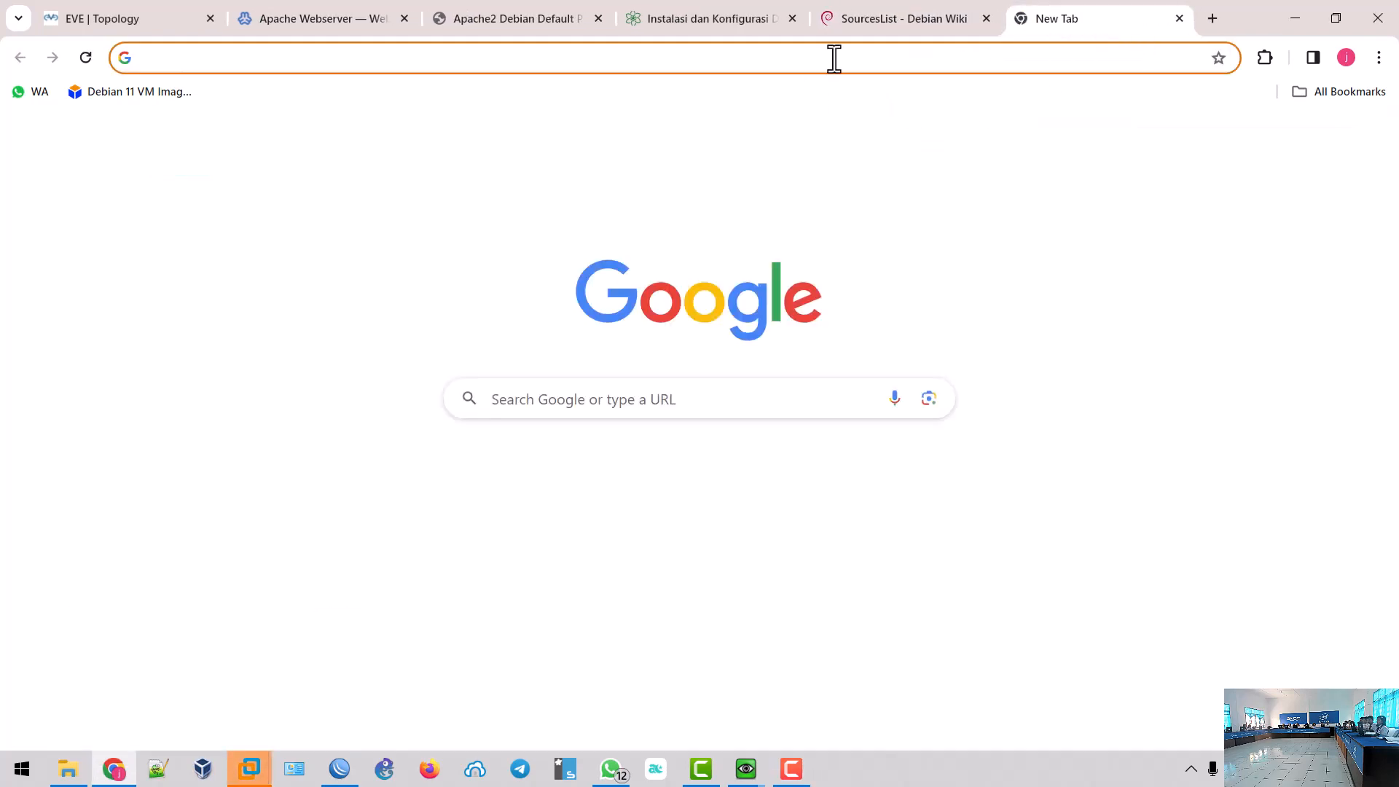
# - Search for putty and download putty-64bit-0.79-installer.msi from putty.org's latest release page via IDM
pyautogui.write('p')
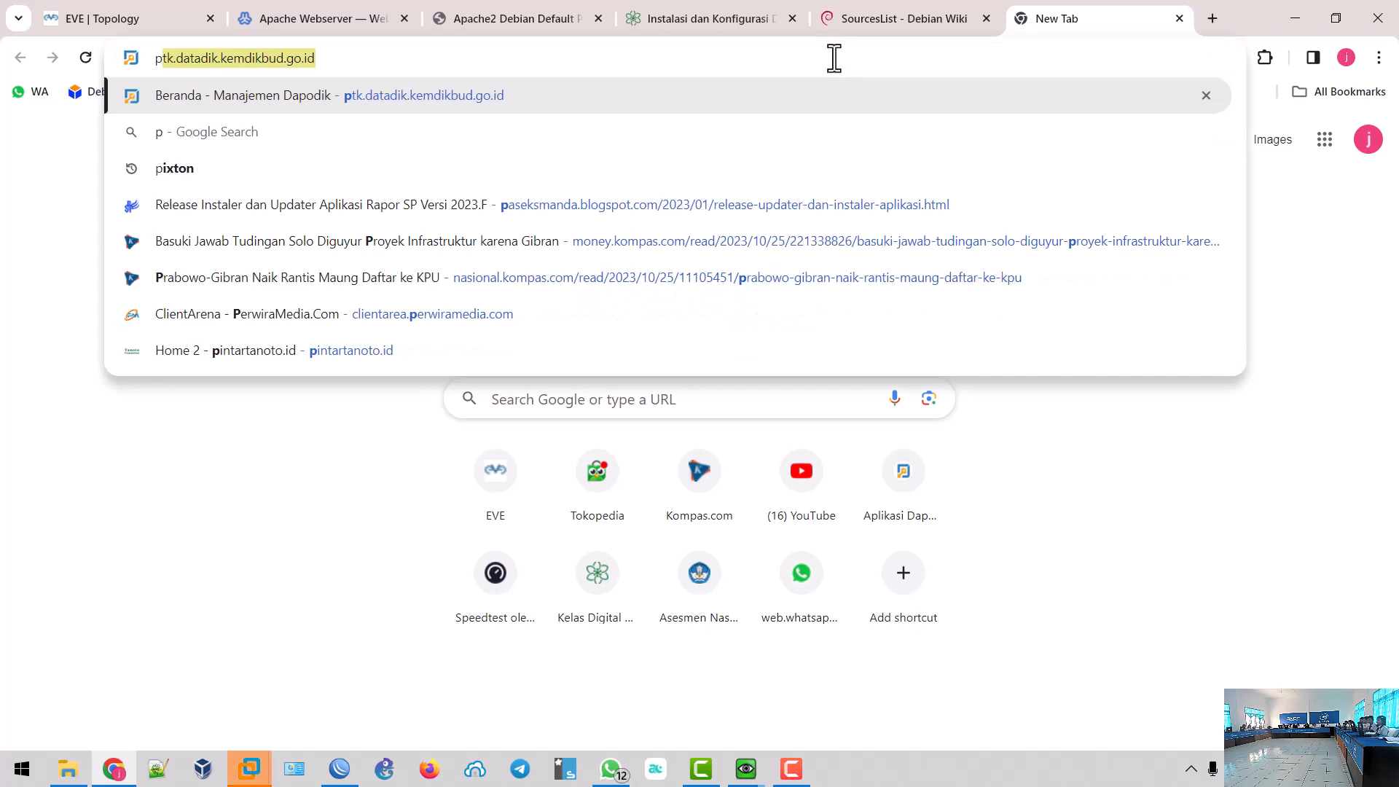
pyautogui.write('utty')
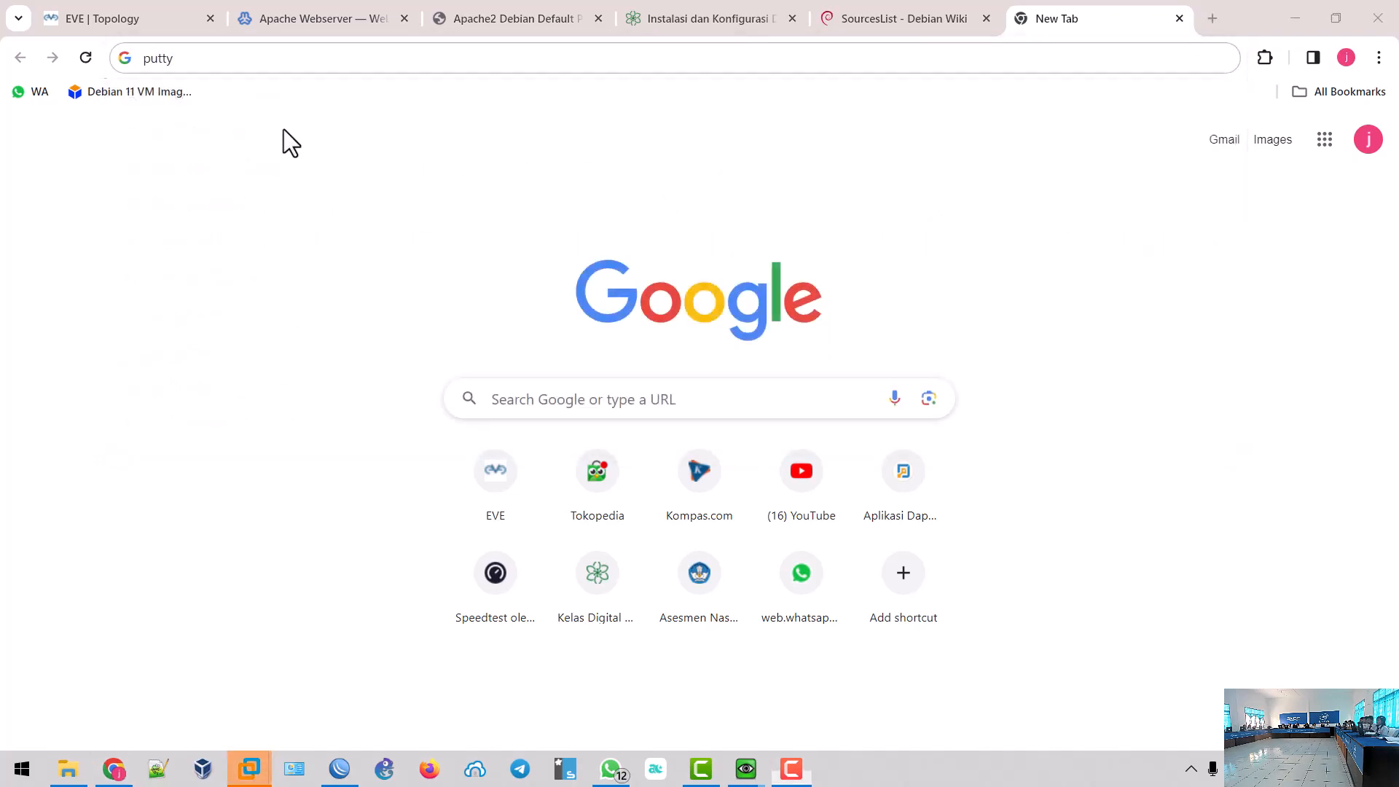
pyautogui.click(213, 58)
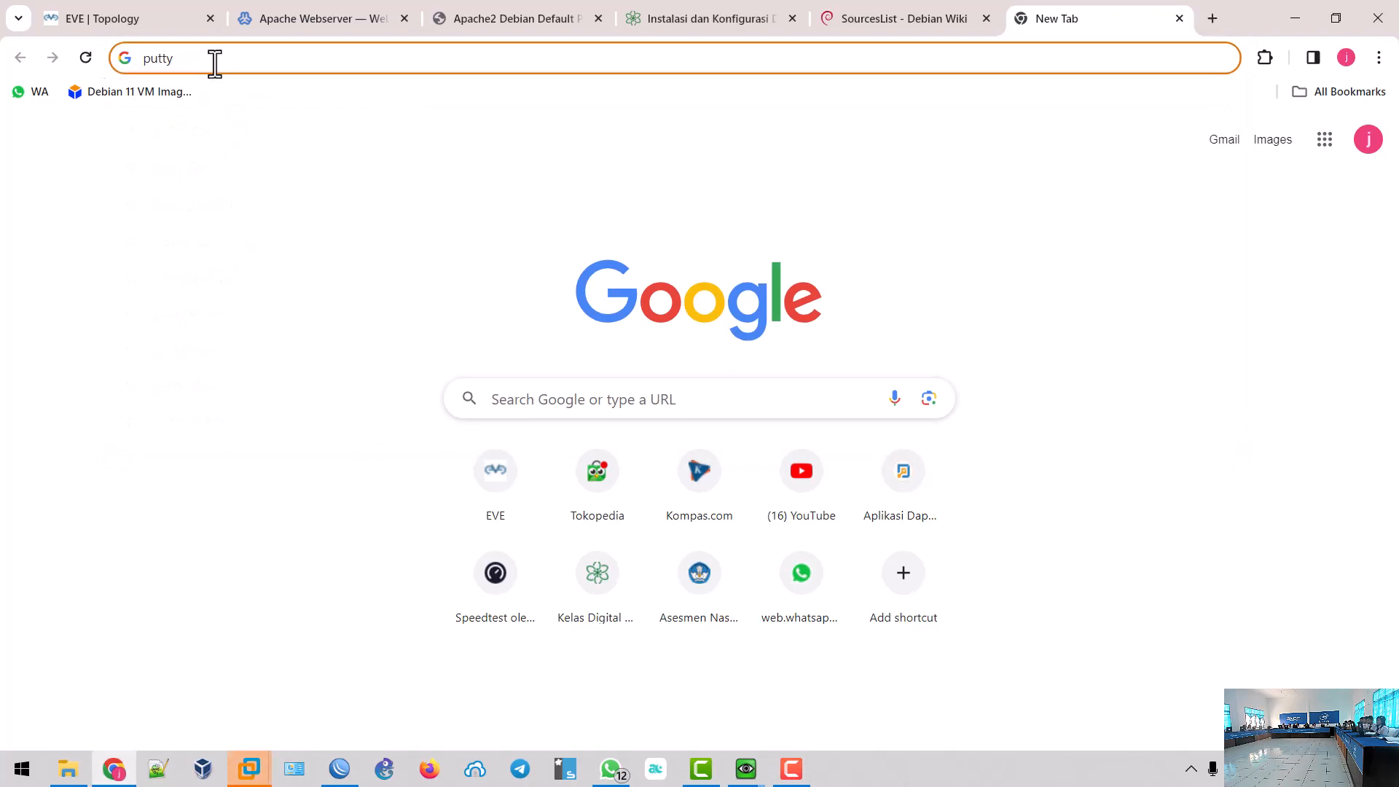
pyautogui.press('Return')
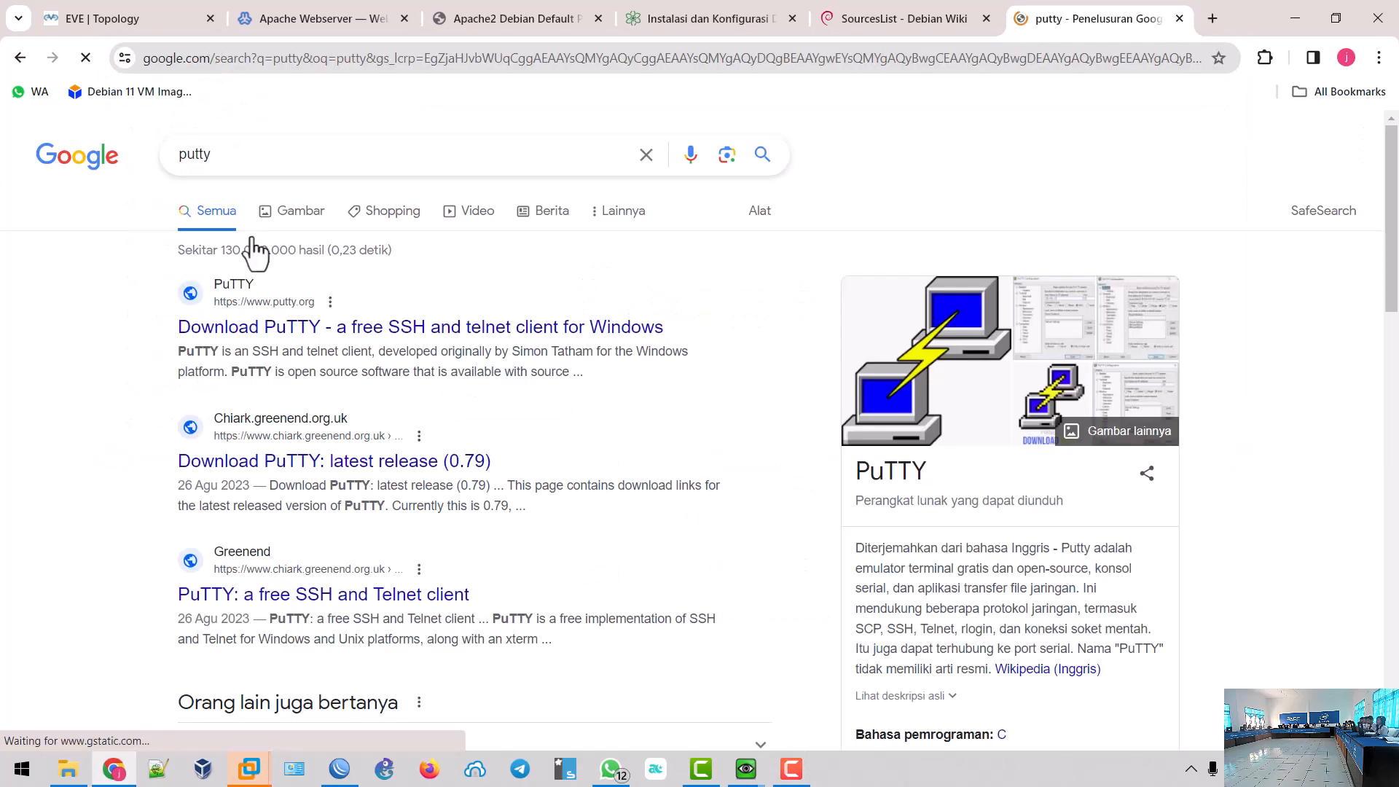
pyautogui.click(269, 330)
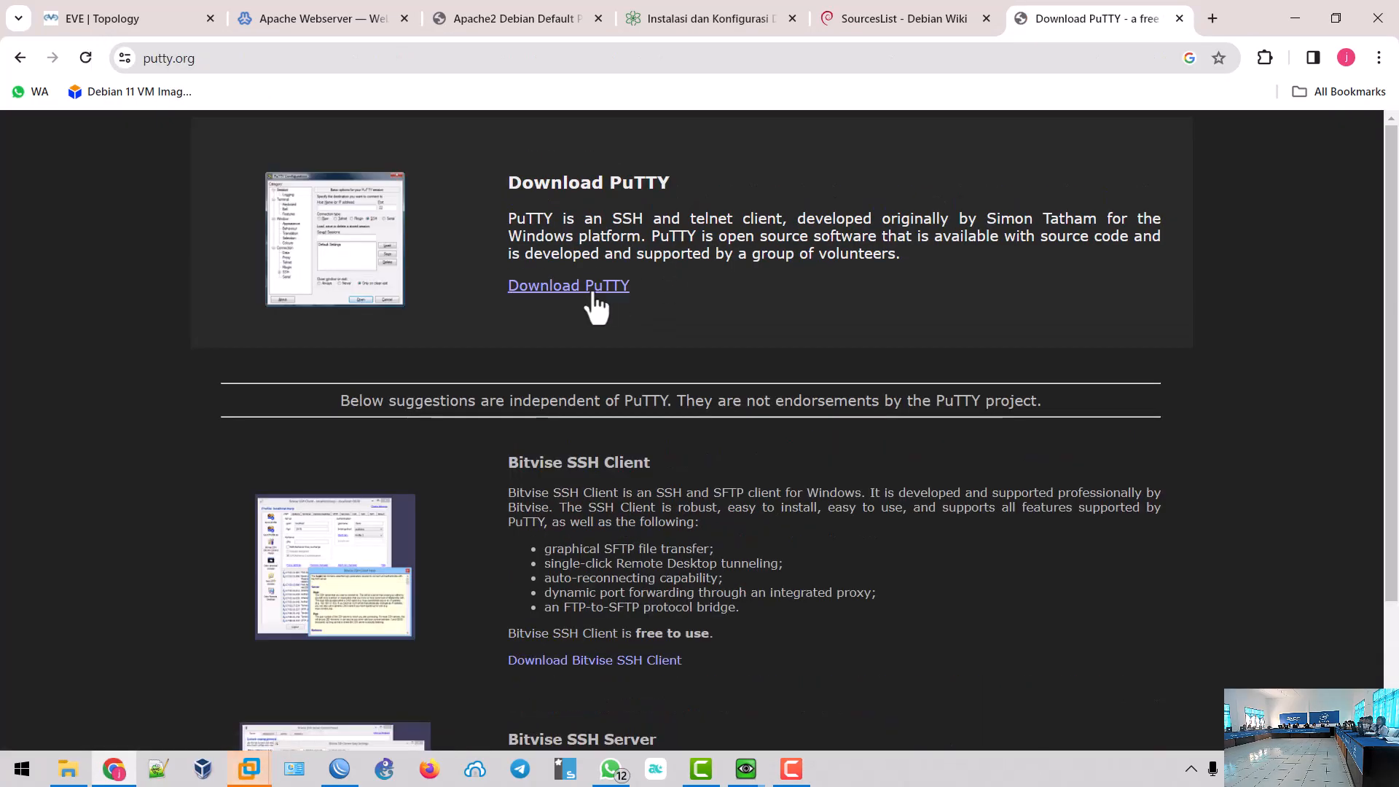
pyautogui.click(509, 286)
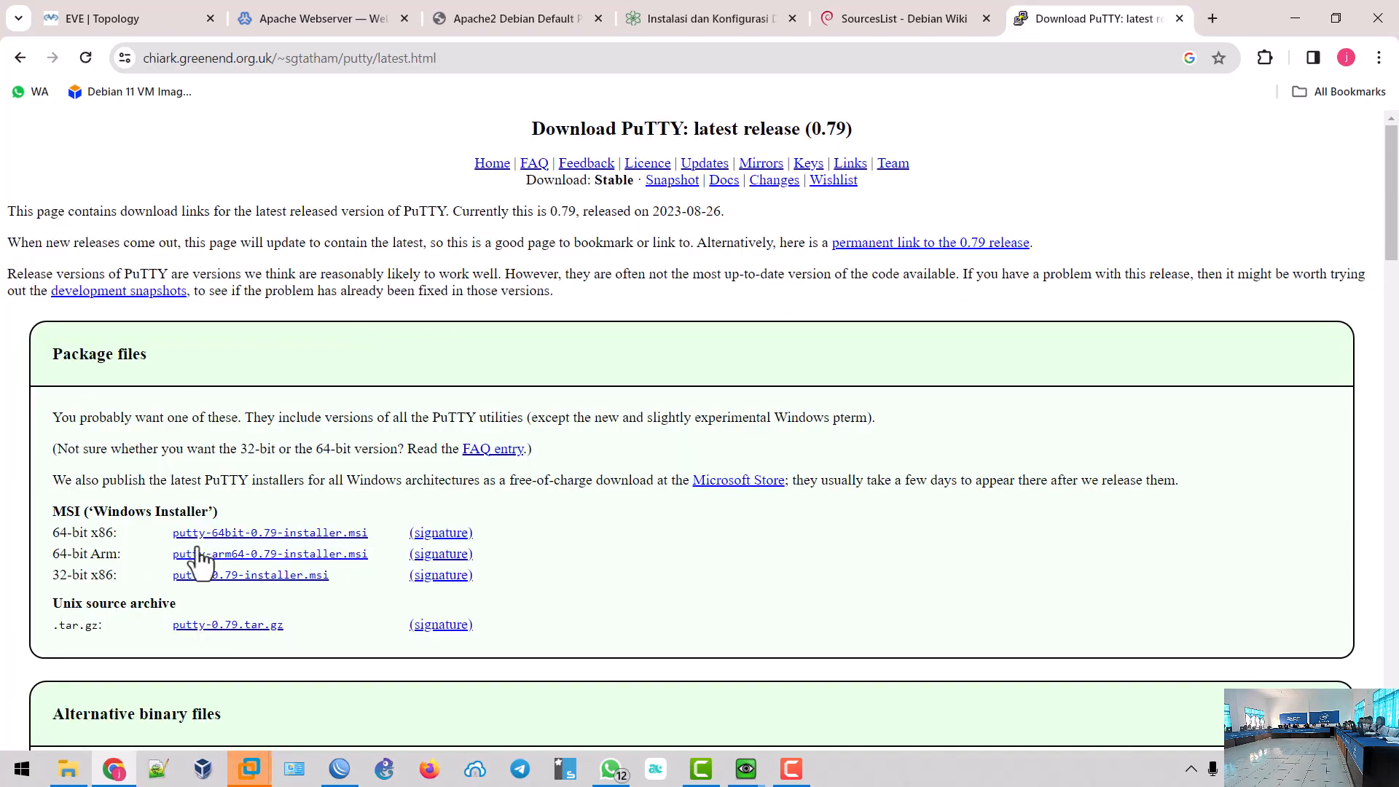
pyautogui.click(256, 538)
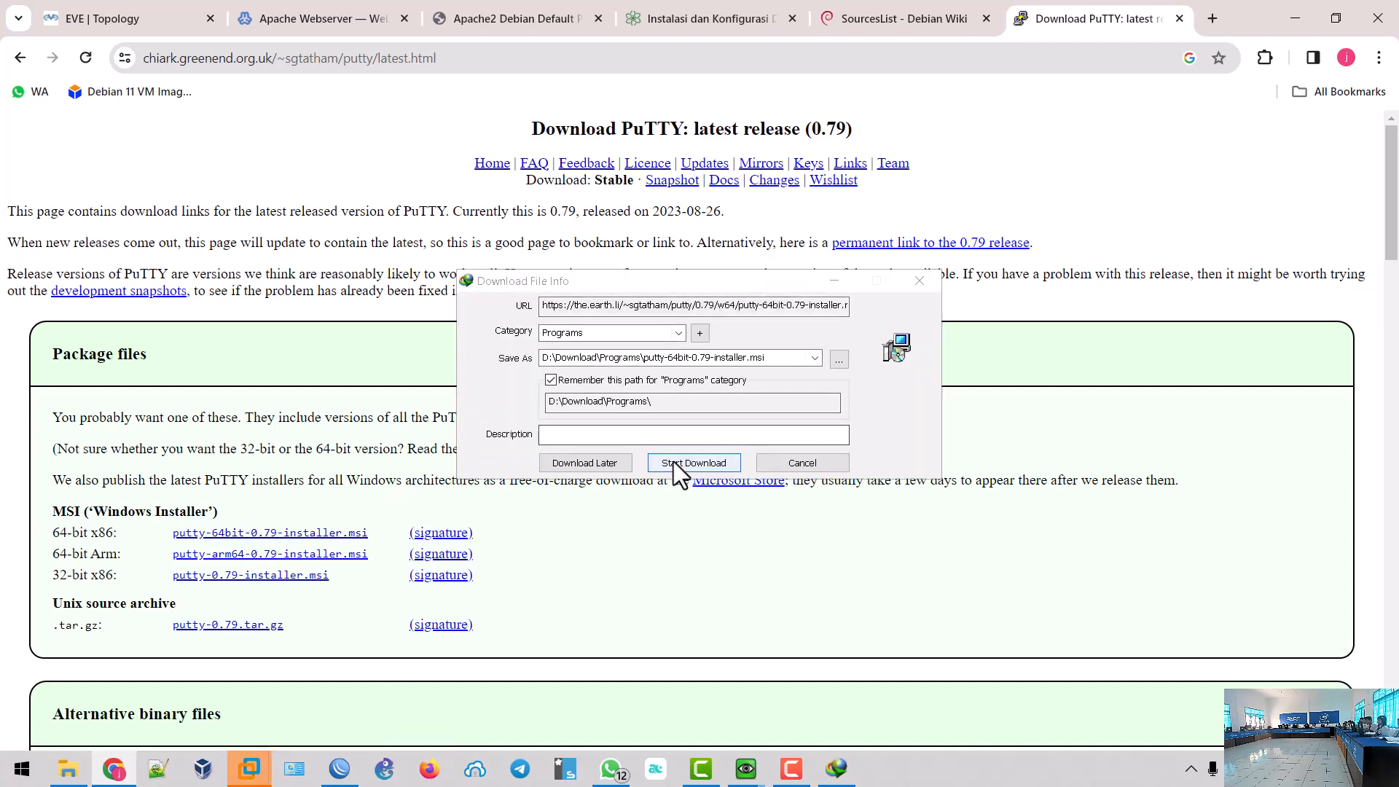
pyautogui.click(675, 462)
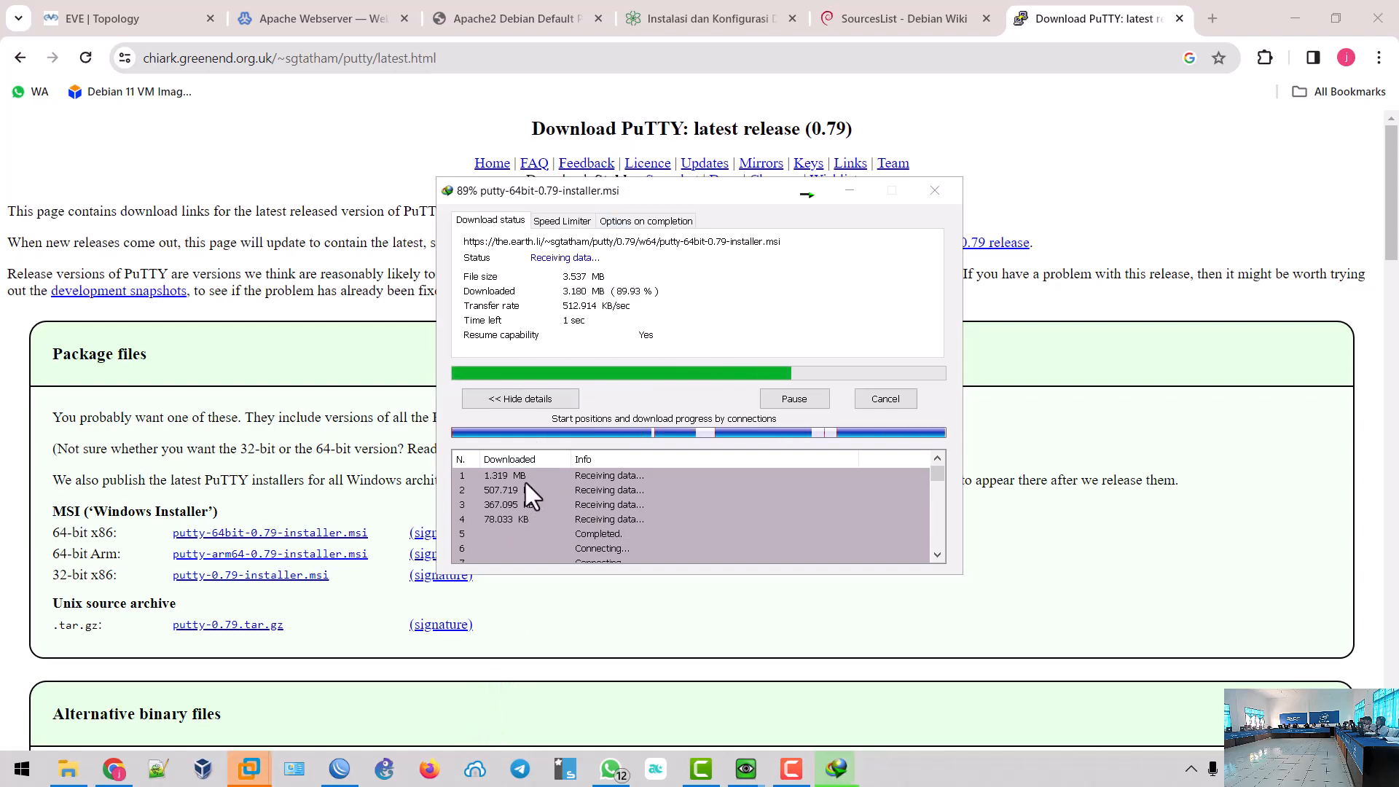
# - Close Bitvise and run the completed putty-64bit-0.79-installer.msi from IDM's download list
pyautogui.click(474, 769)
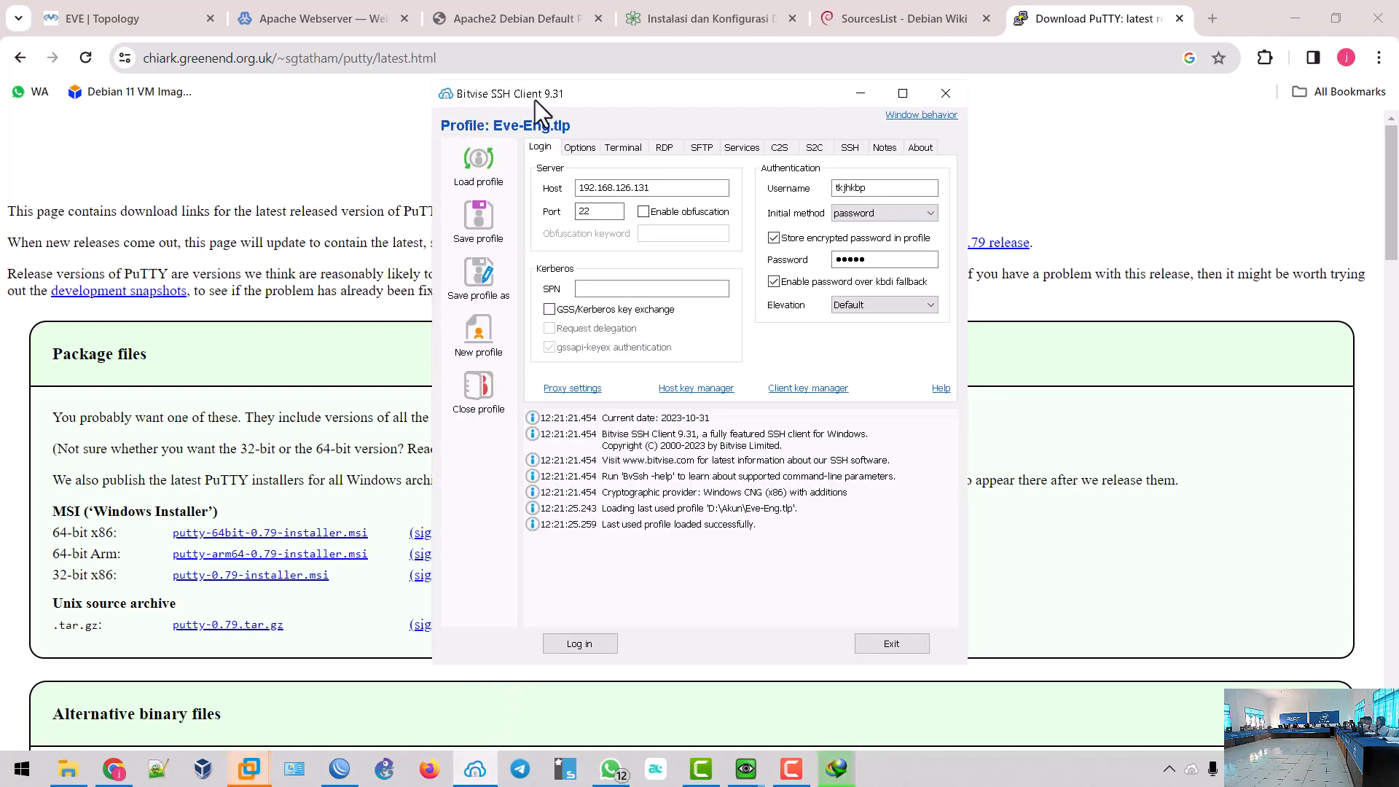
pyautogui.click(939, 94)
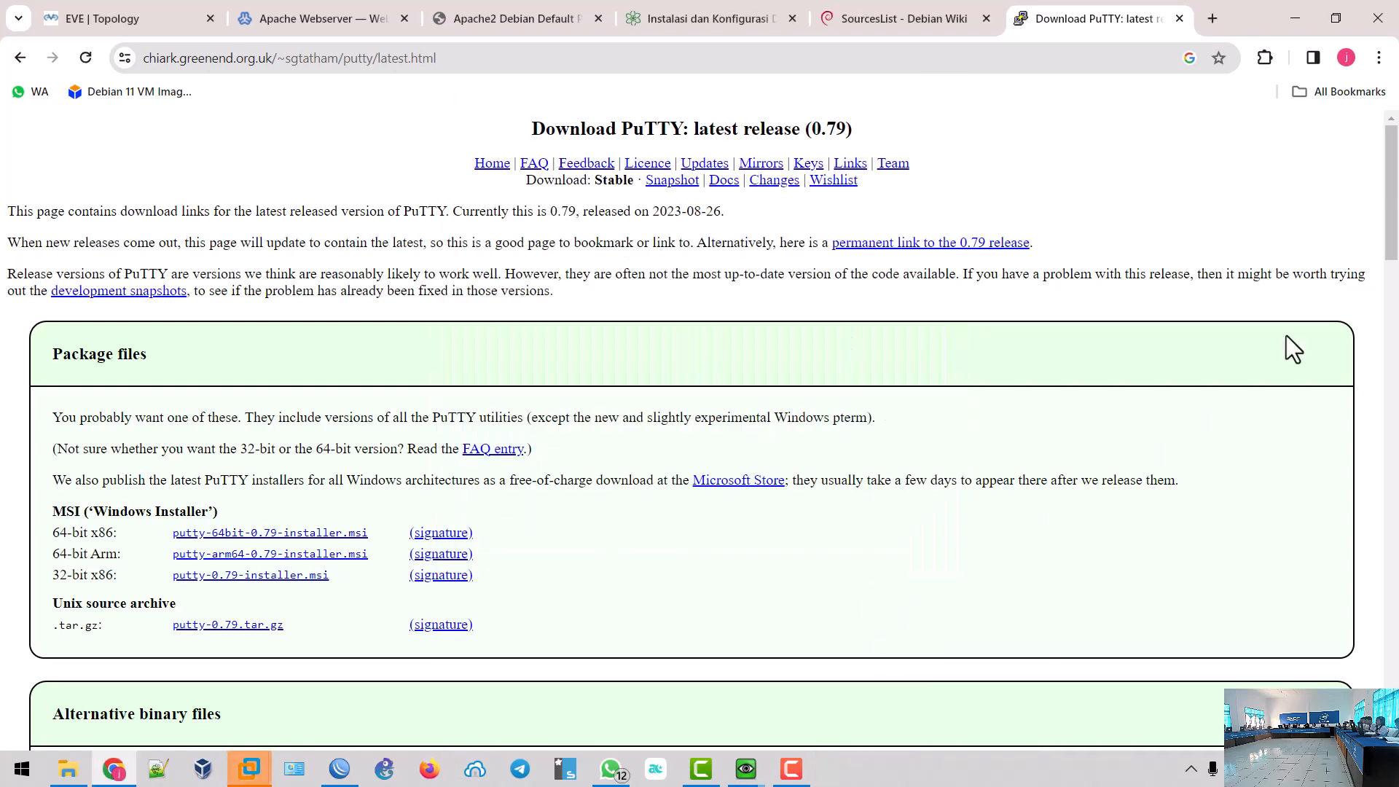
pyautogui.click(1190, 768)
pyautogui.click(1246, 660)
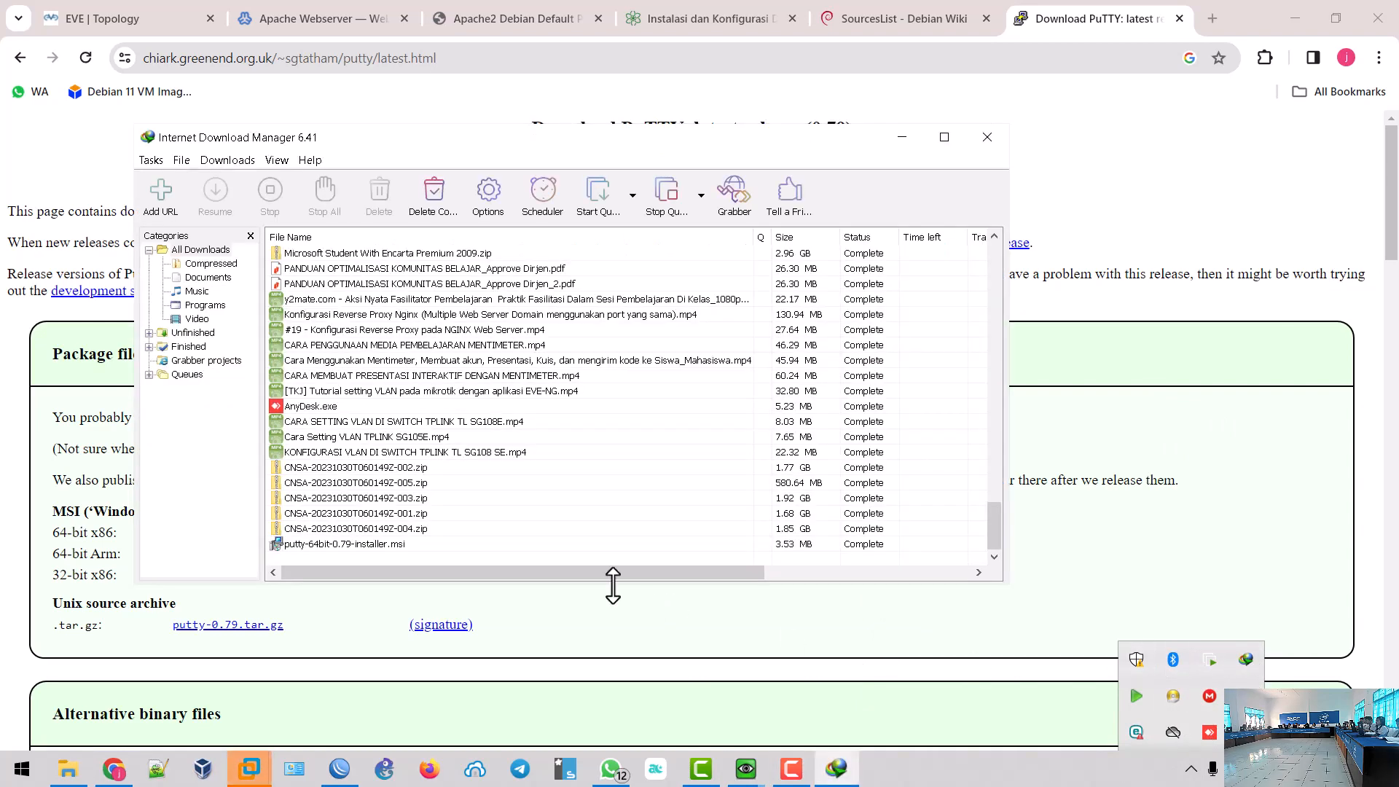
pyautogui.doubleClick(373, 545)
pyautogui.click(609, 531)
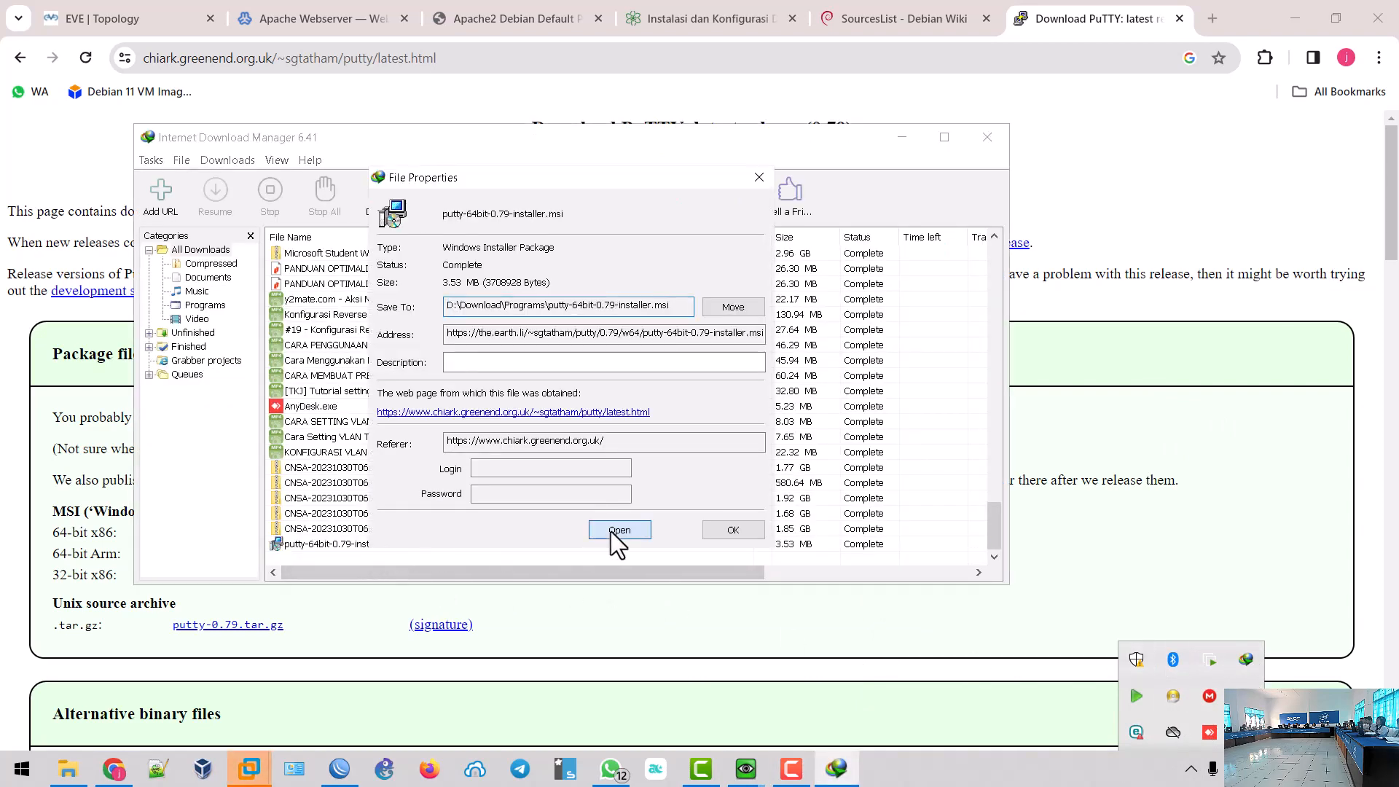
pyautogui.click(762, 178)
# - Run the PuTTY 0.79 setup with the default folder and features until it finishes
pyautogui.click(986, 140)
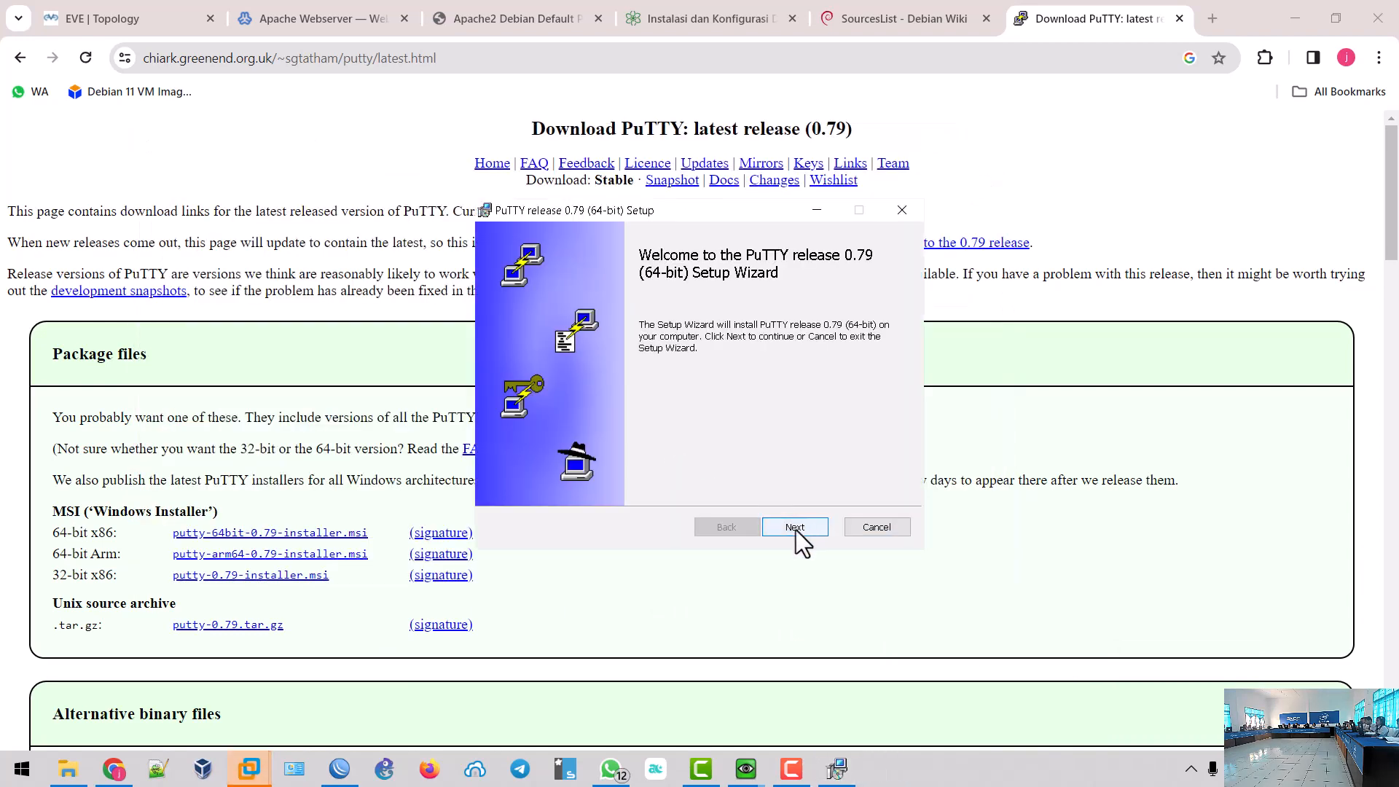
pyautogui.click(796, 527)
pyautogui.click(795, 527)
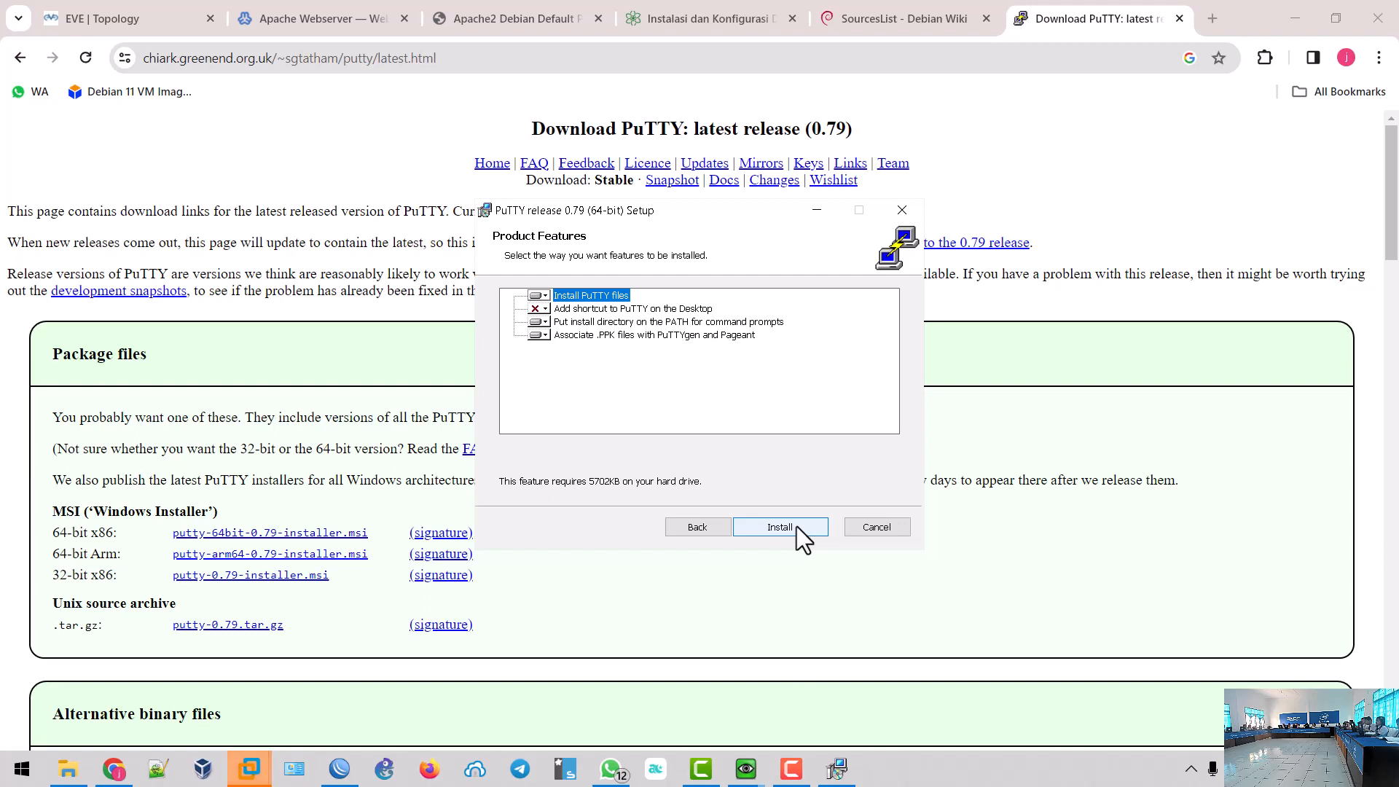
pyautogui.click(797, 526)
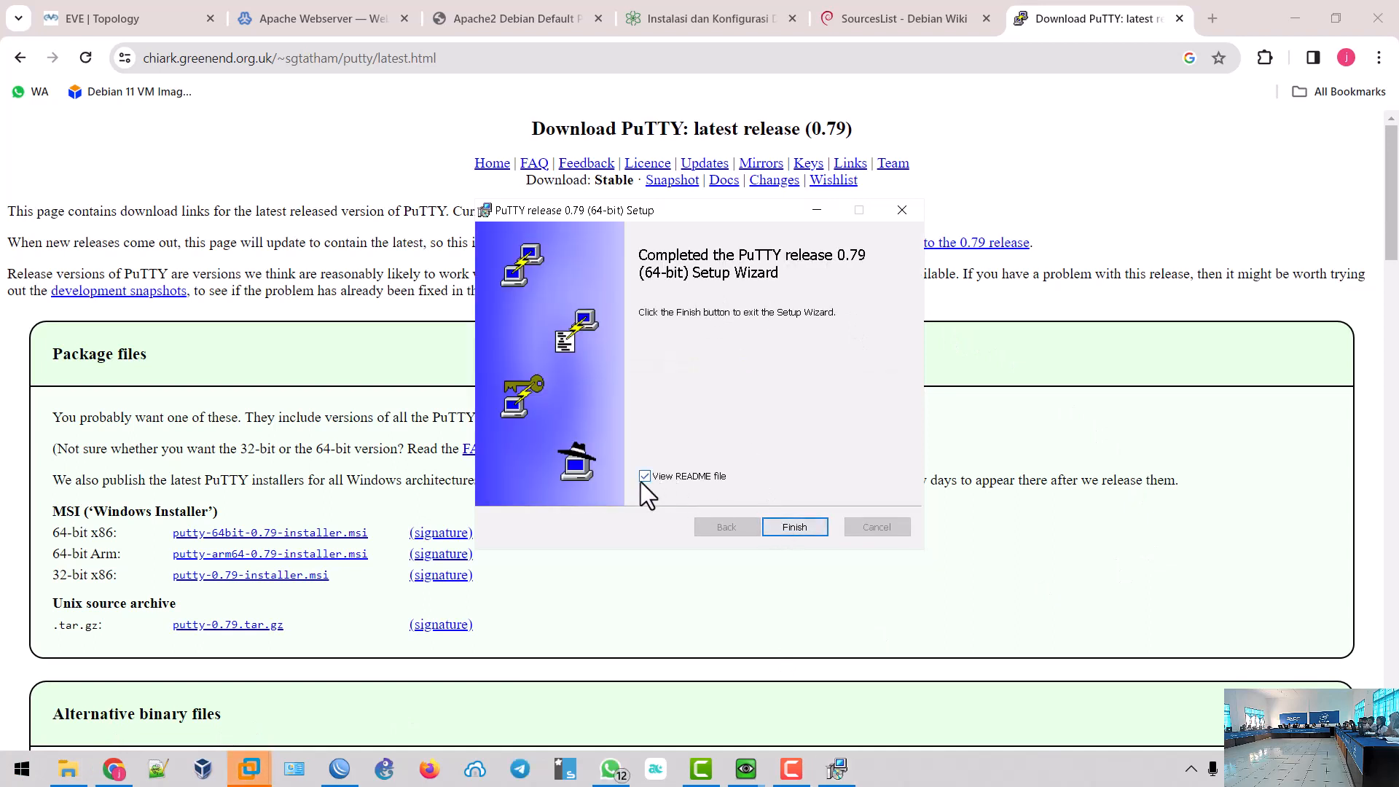
pyautogui.click(21, 768)
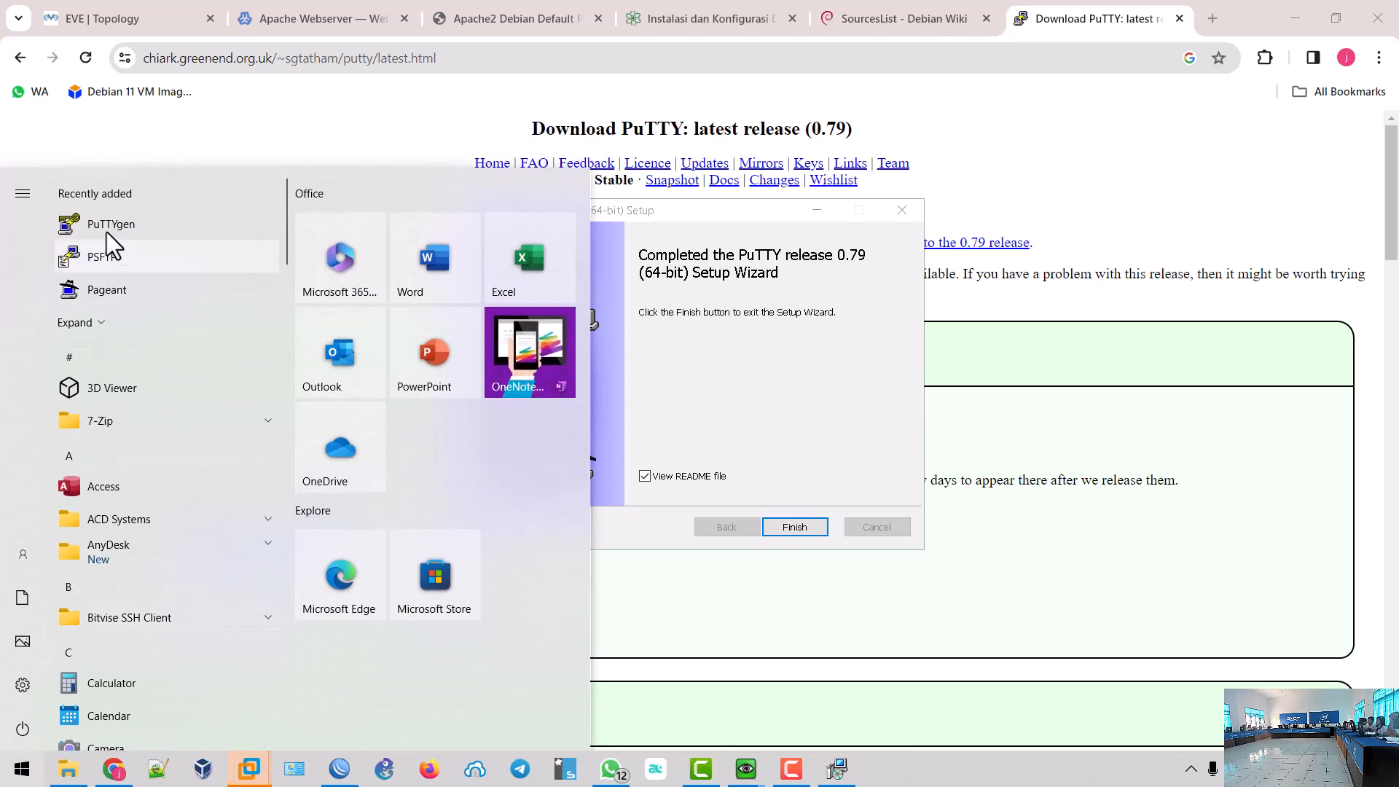
# - Finish setup without viewing the README and launch PuTTY from the Start search
pyautogui.click(647, 476)
pyautogui.click(790, 536)
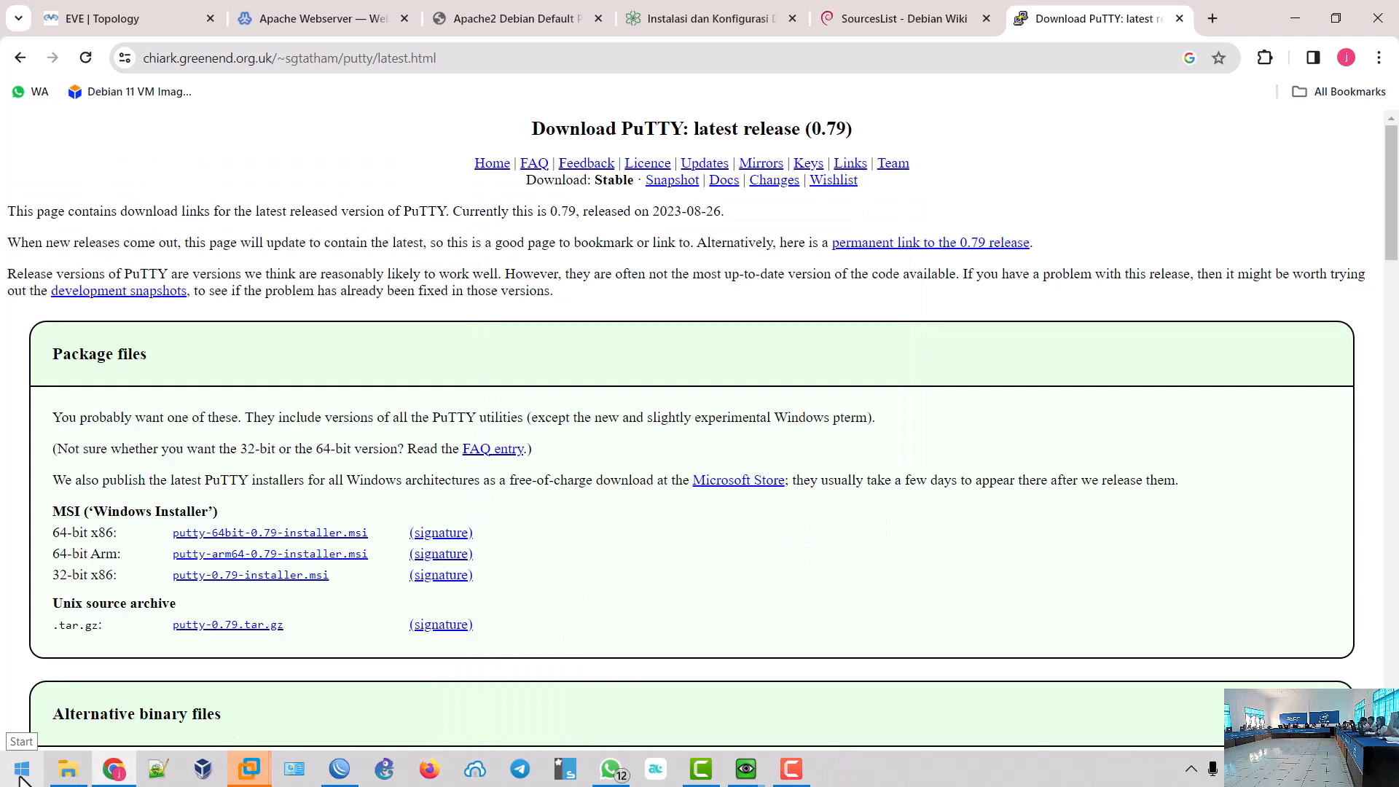
pyautogui.press('super')
pyautogui.write('putty')
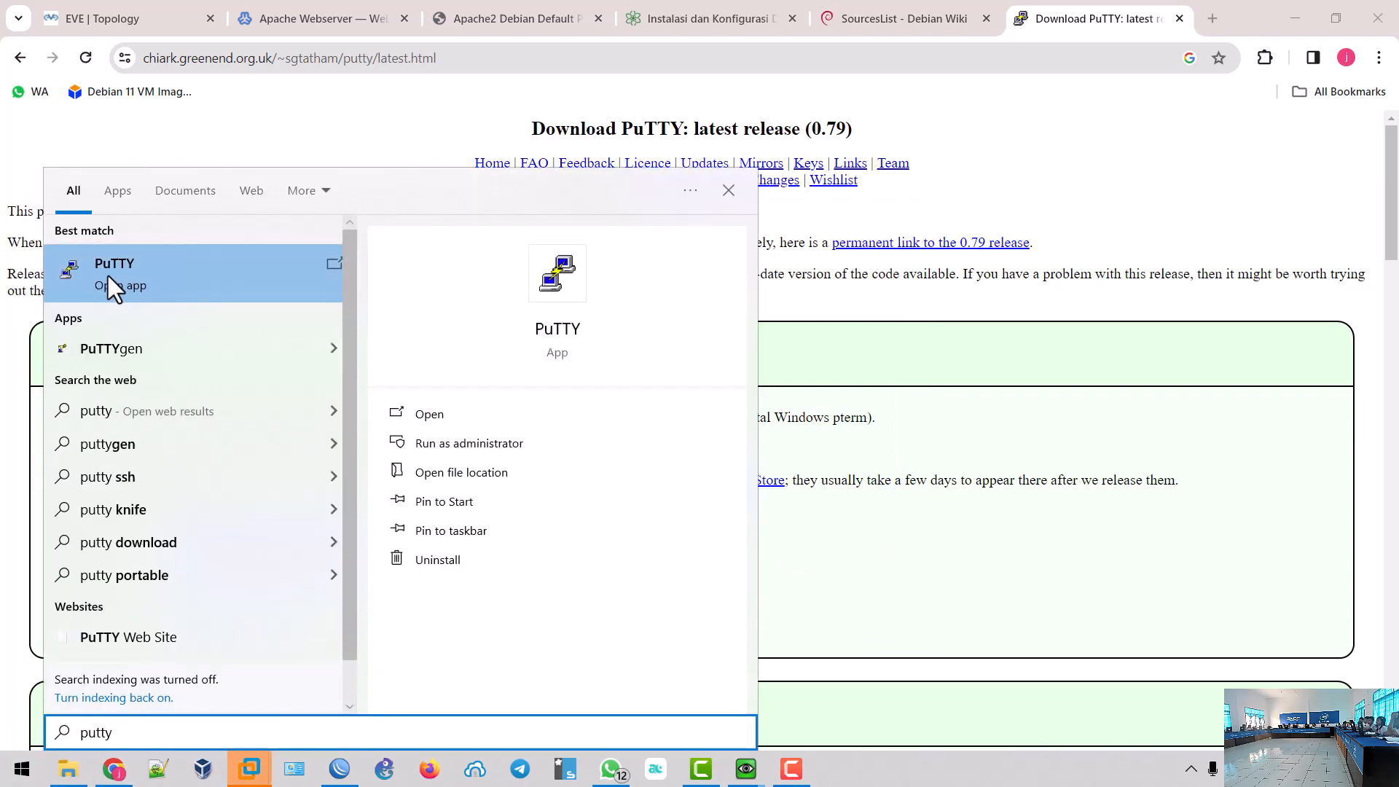
pyautogui.click(107, 275)
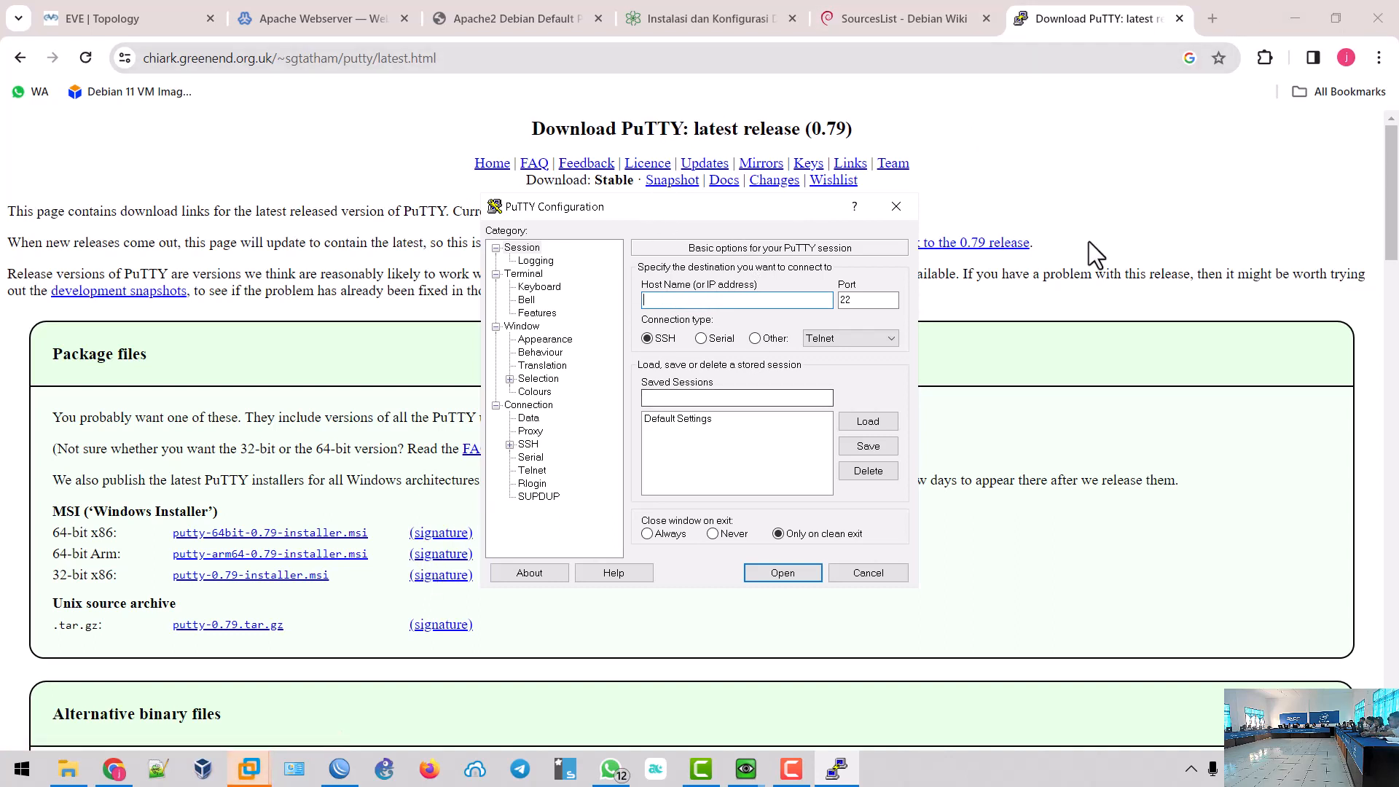
pyautogui.click(339, 769)
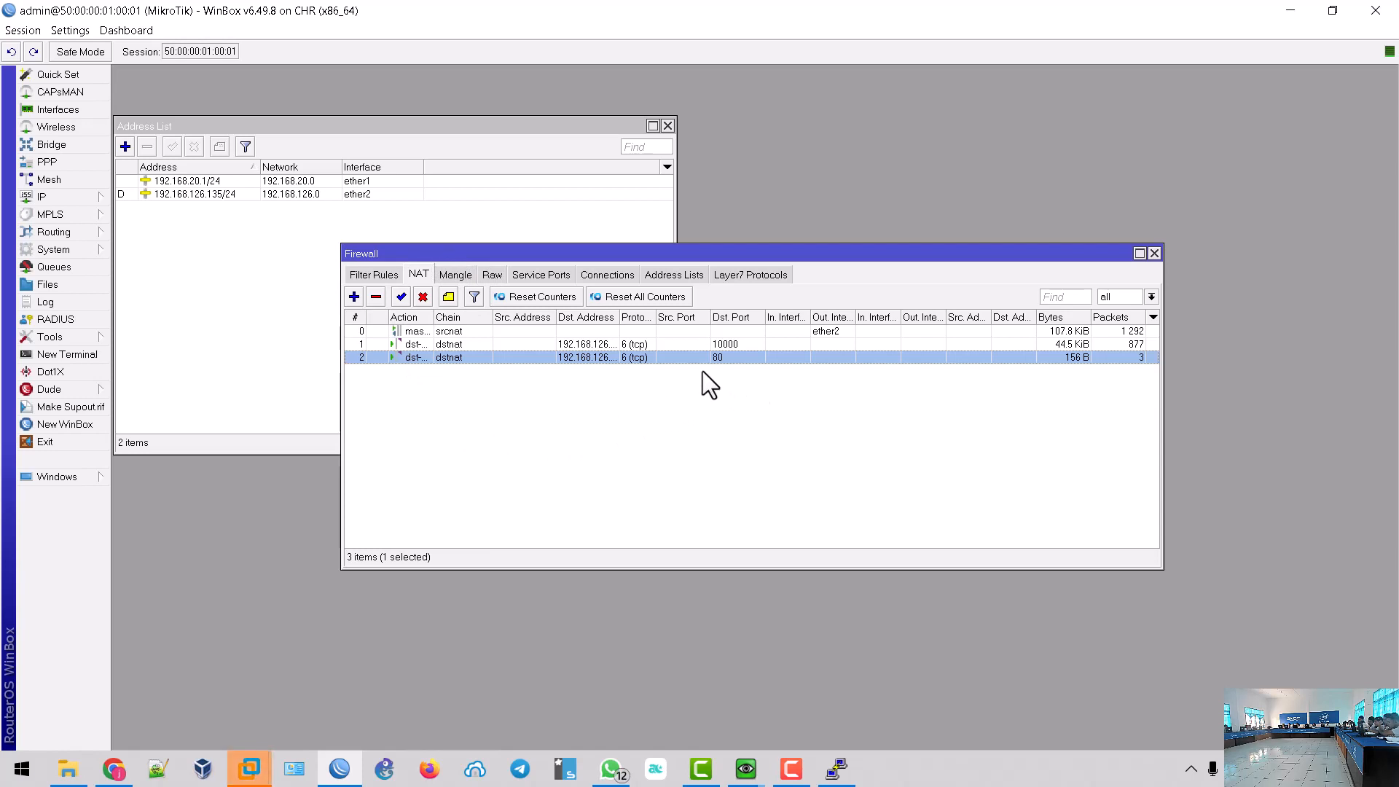
# - Copy the port-80 dstnat rule into a new rule with Dst. Port 22 and To Ports 22
pyautogui.doubleClick(608, 357)
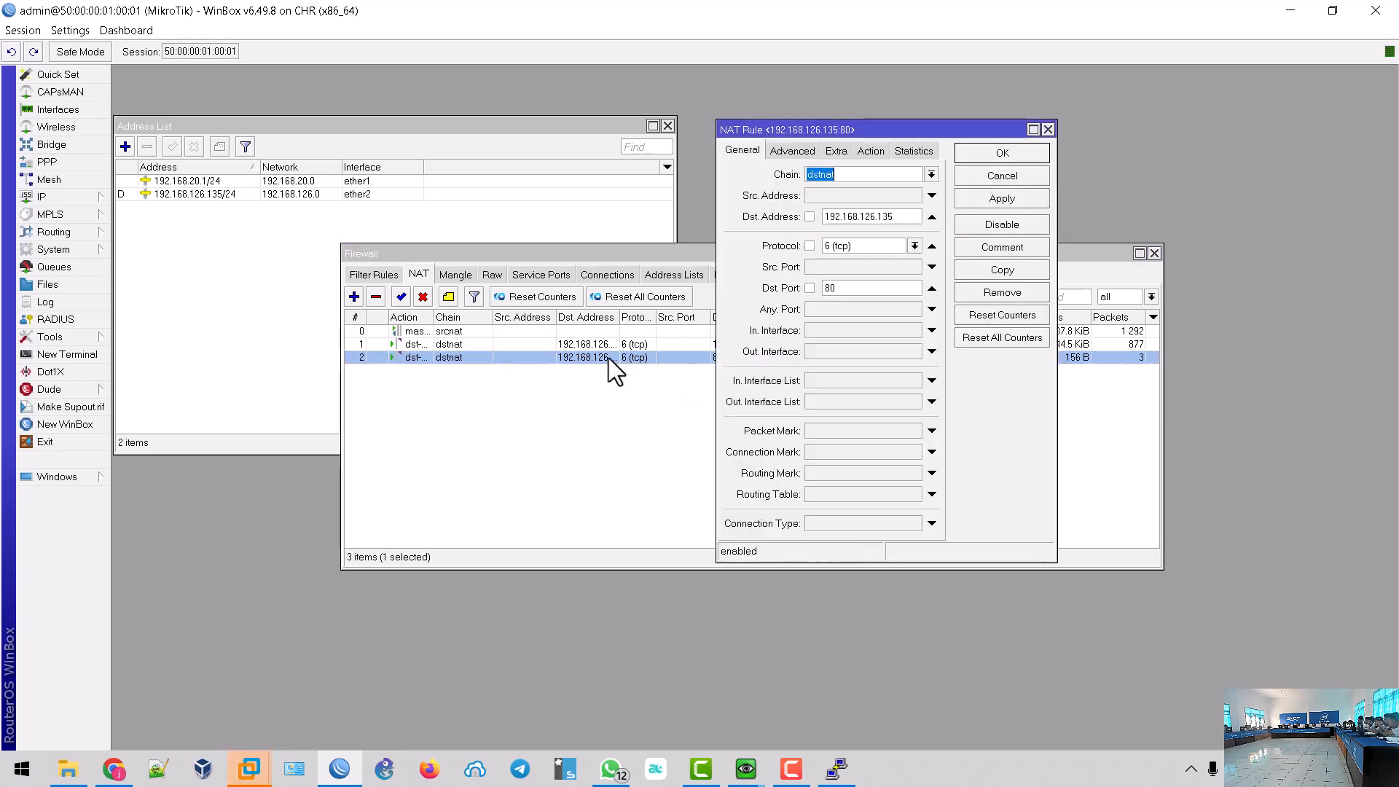
pyautogui.click(978, 269)
pyautogui.moveTo(865, 315); pyautogui.dragTo(819, 307)
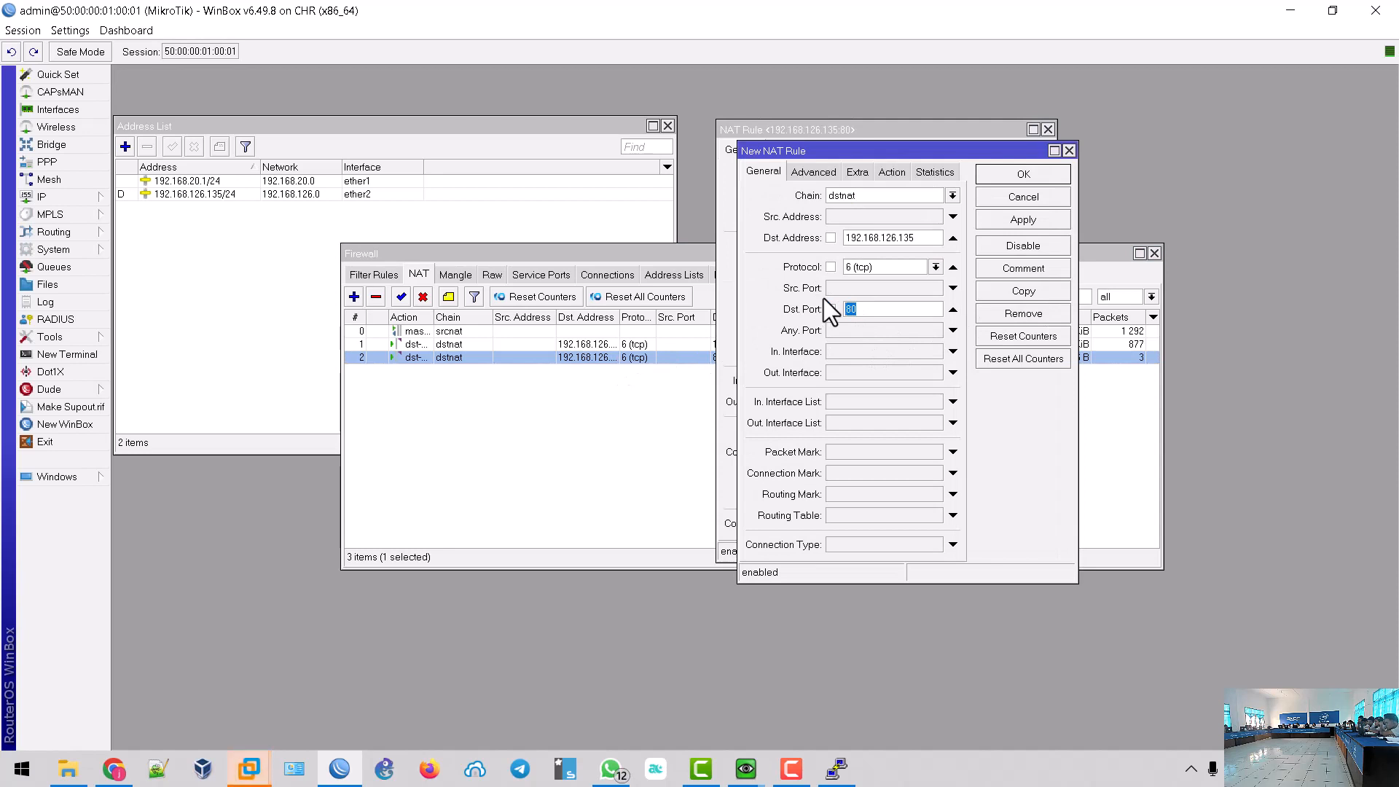
pyautogui.write('22')
pyautogui.click(892, 172)
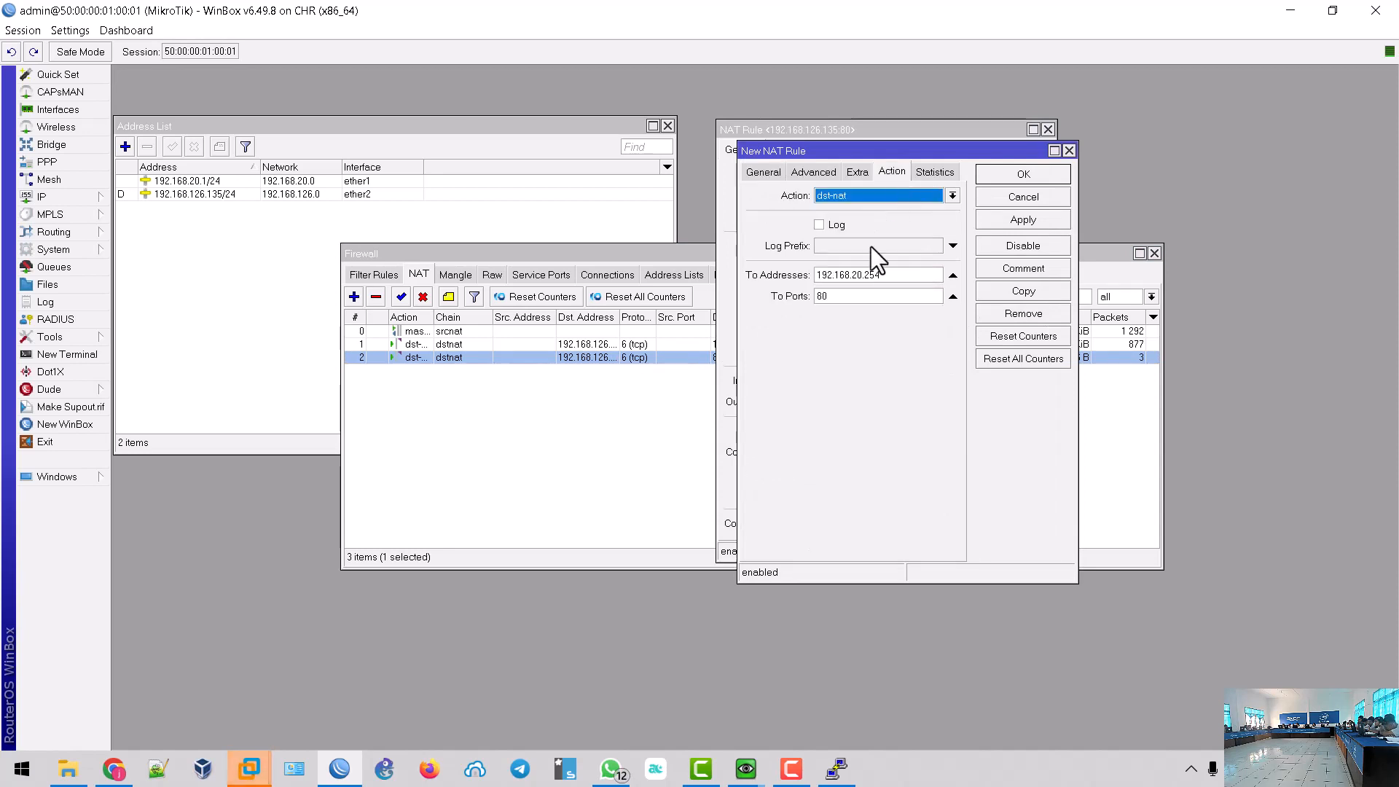
pyautogui.moveTo(865, 298); pyautogui.dragTo(789, 293)
pyautogui.write('22')
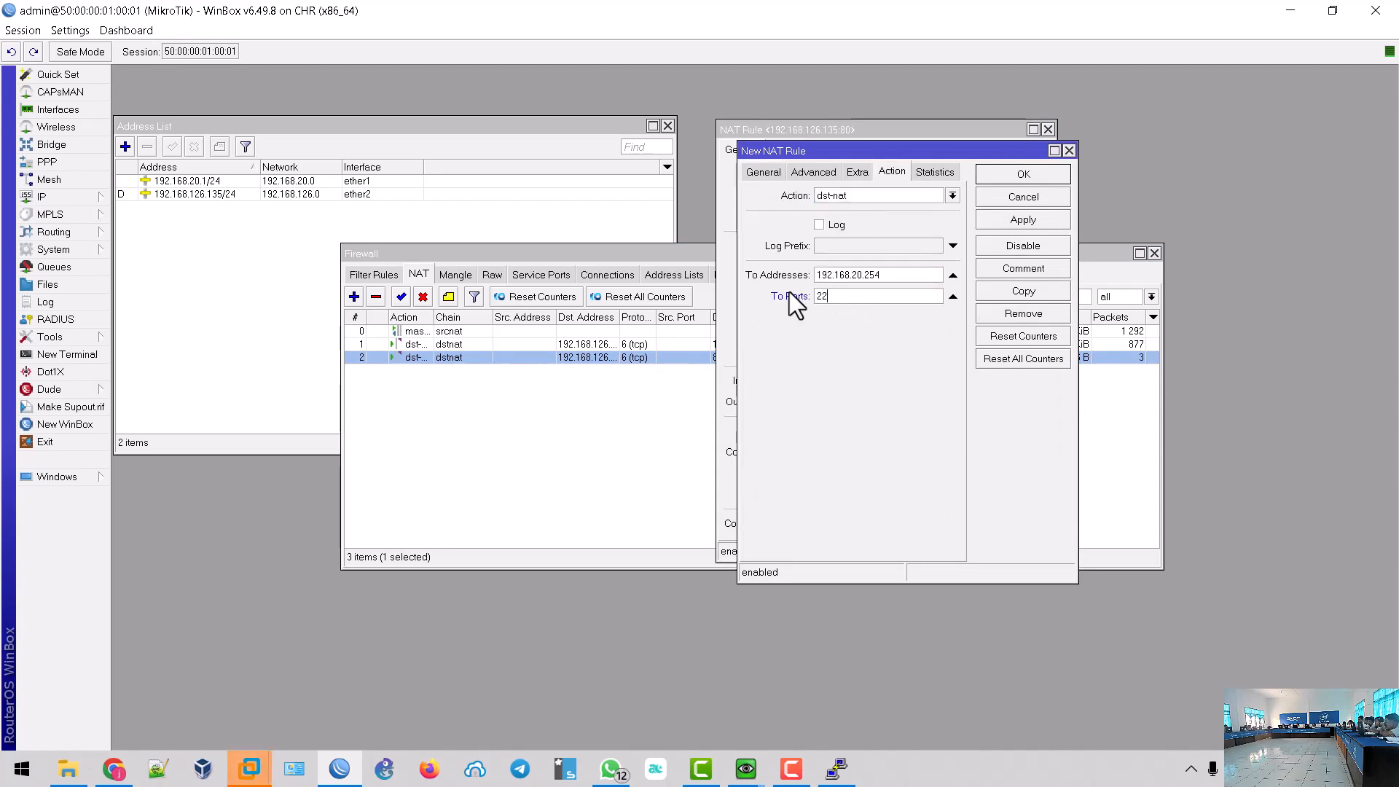
pyautogui.click(1010, 177)
pyautogui.click(1005, 152)
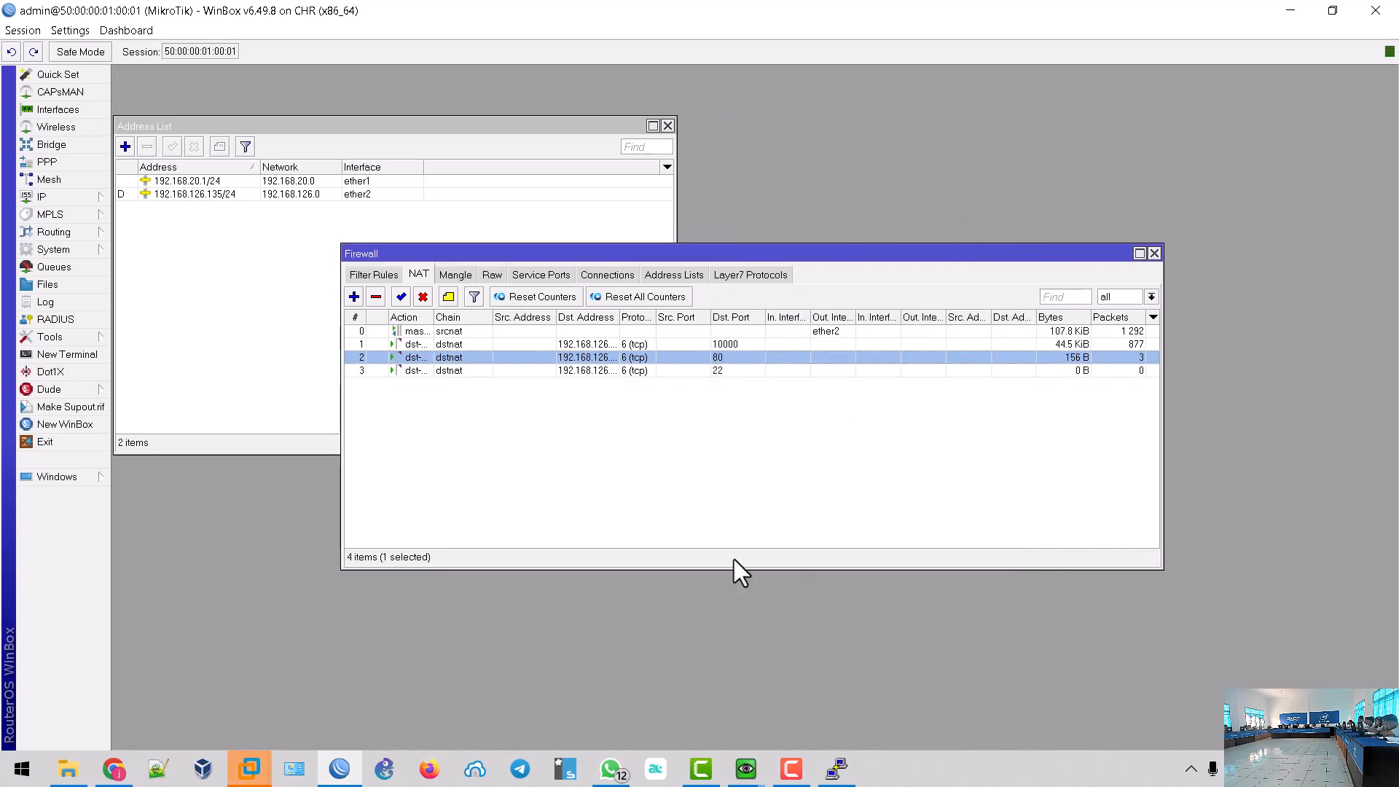
# - Move PuTTY aside to view the NAT rules, then connect to 192.168.126.135 via SSH port 22
pyautogui.click(845, 772)
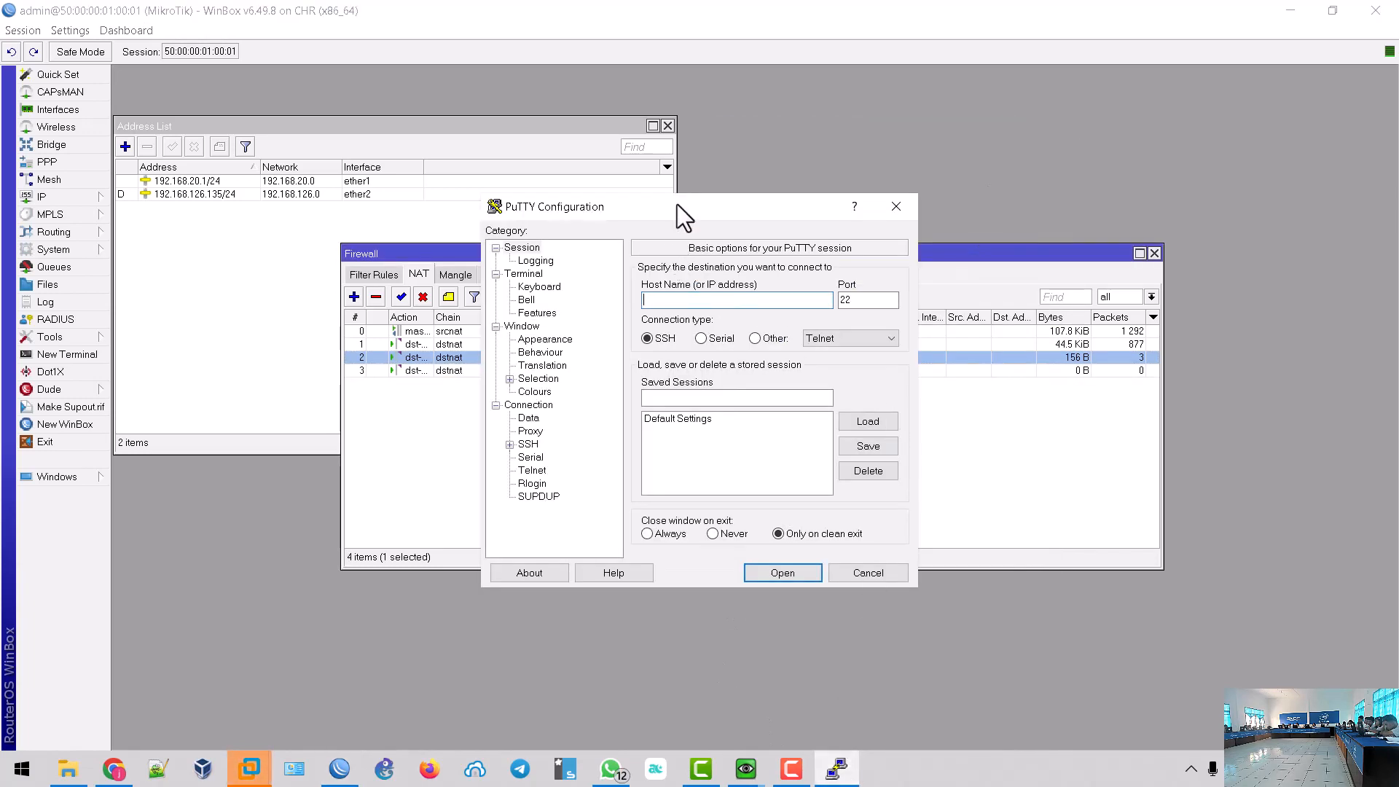
pyautogui.moveTo(676, 204); pyautogui.dragTo(1002, 198)
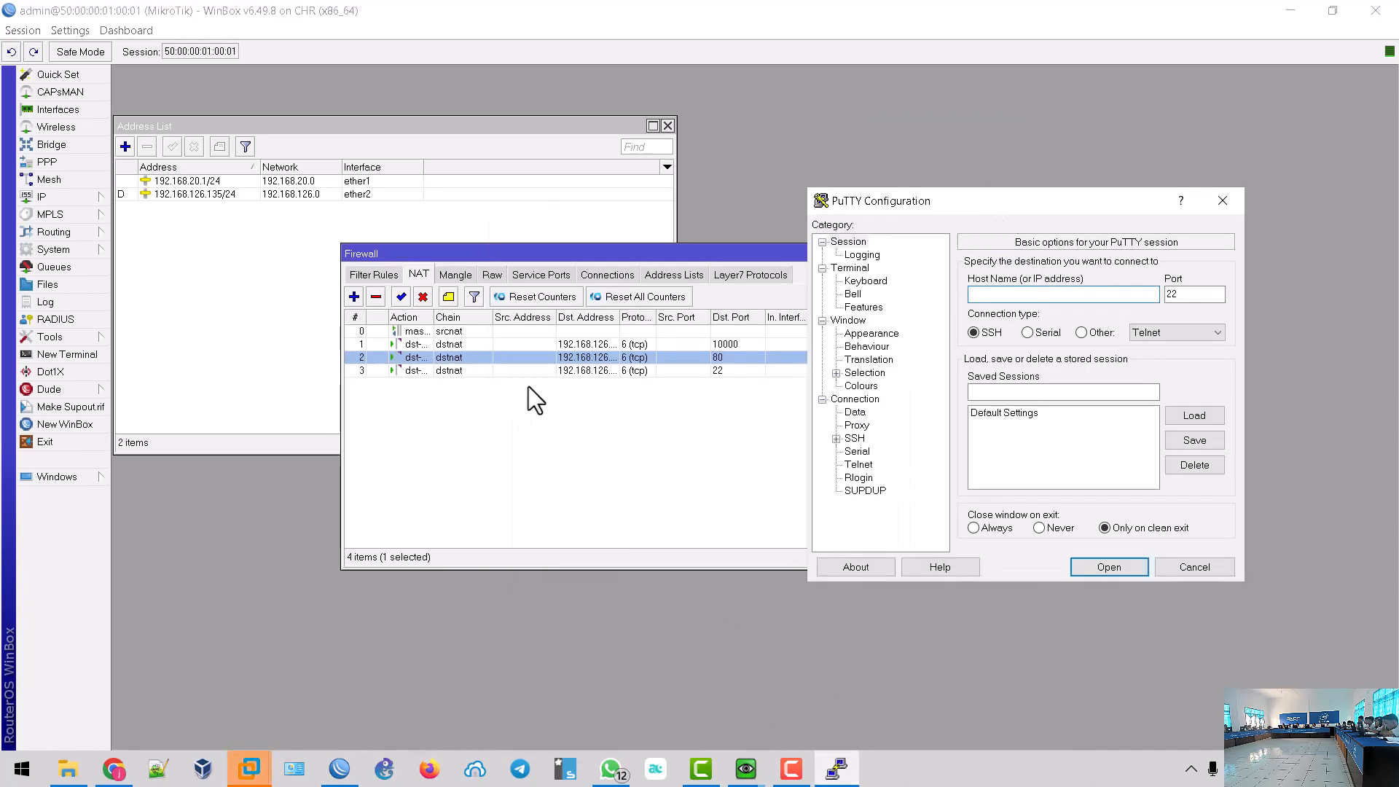
pyautogui.moveTo(620, 317); pyautogui.dragTo(646, 317)
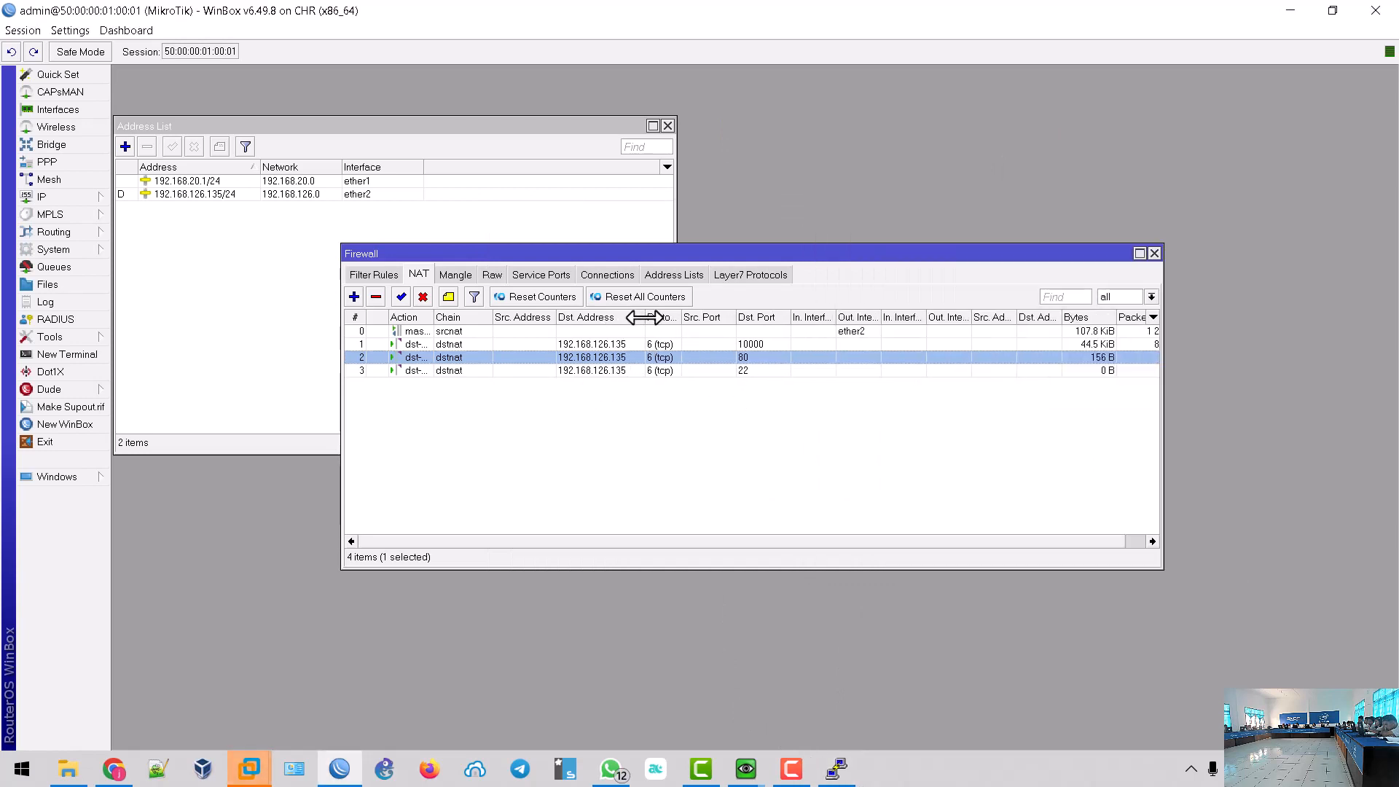
pyautogui.click(845, 769)
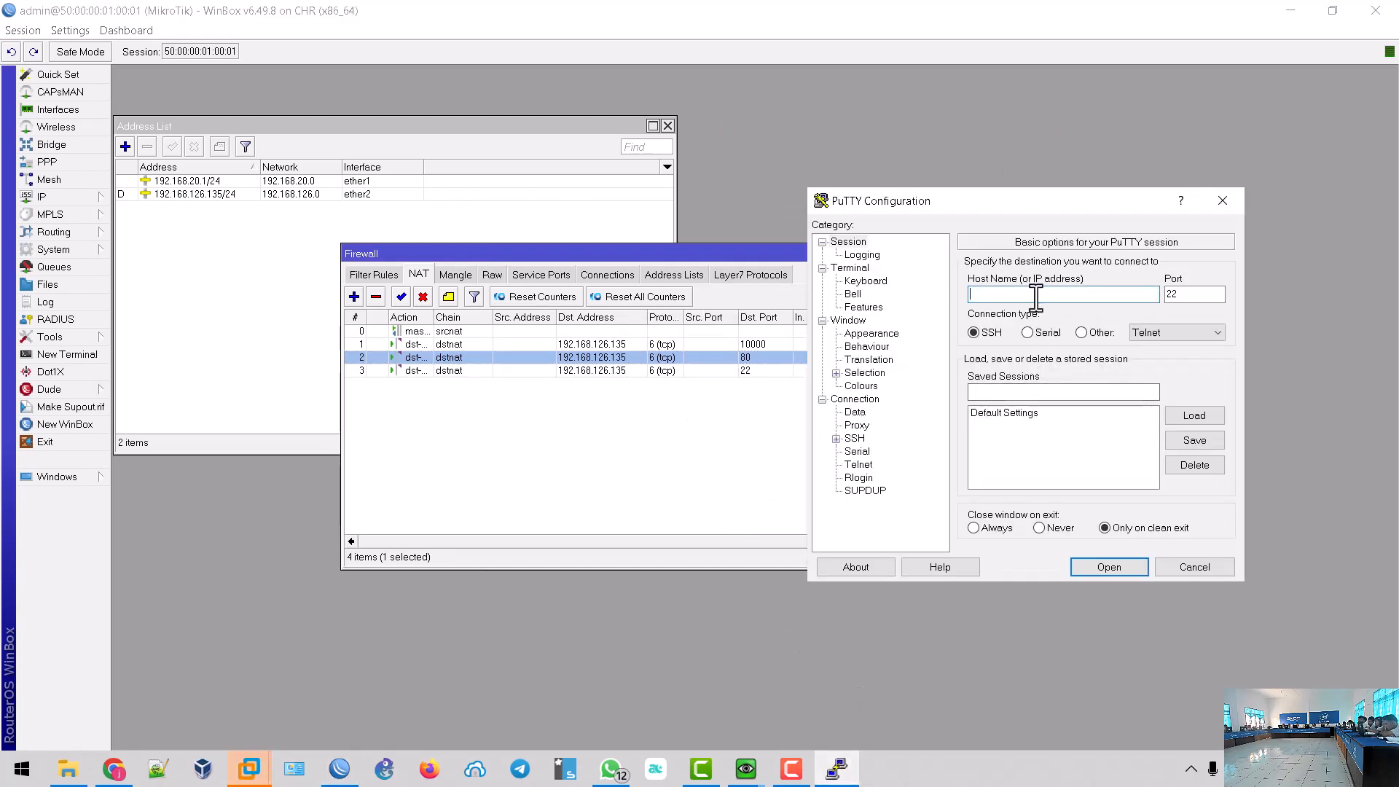
pyautogui.write('19')
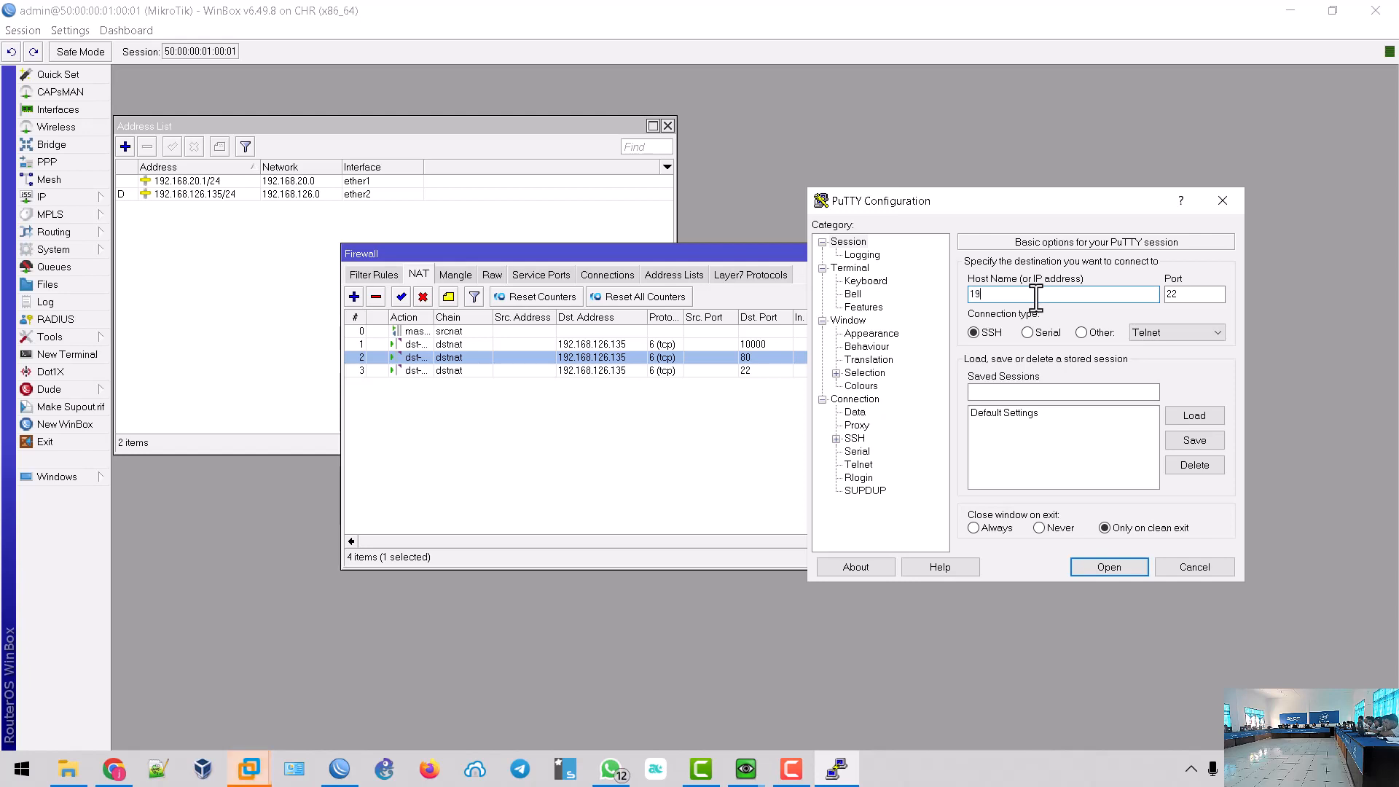
pyautogui.write('2.168.126.13')
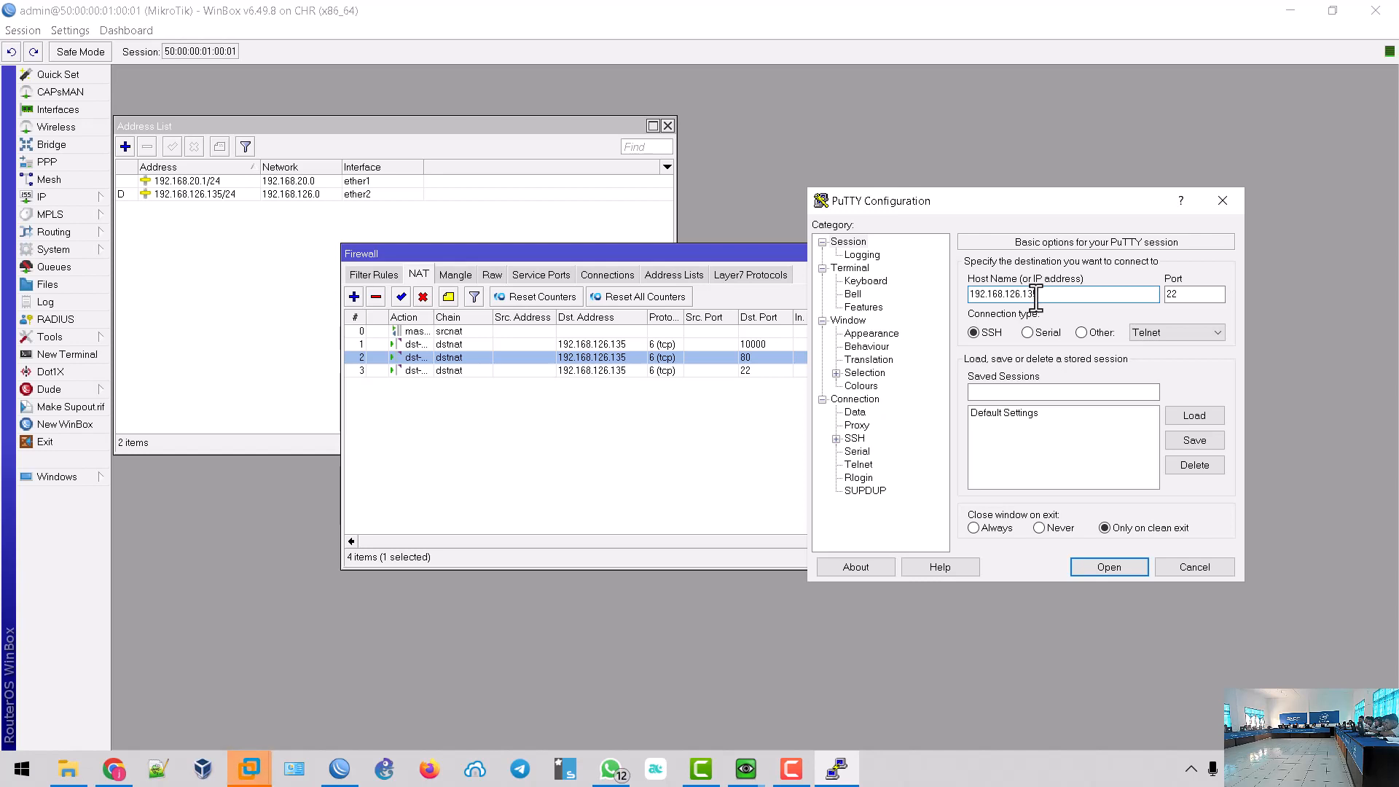
pyautogui.write('5')
pyautogui.click(1108, 568)
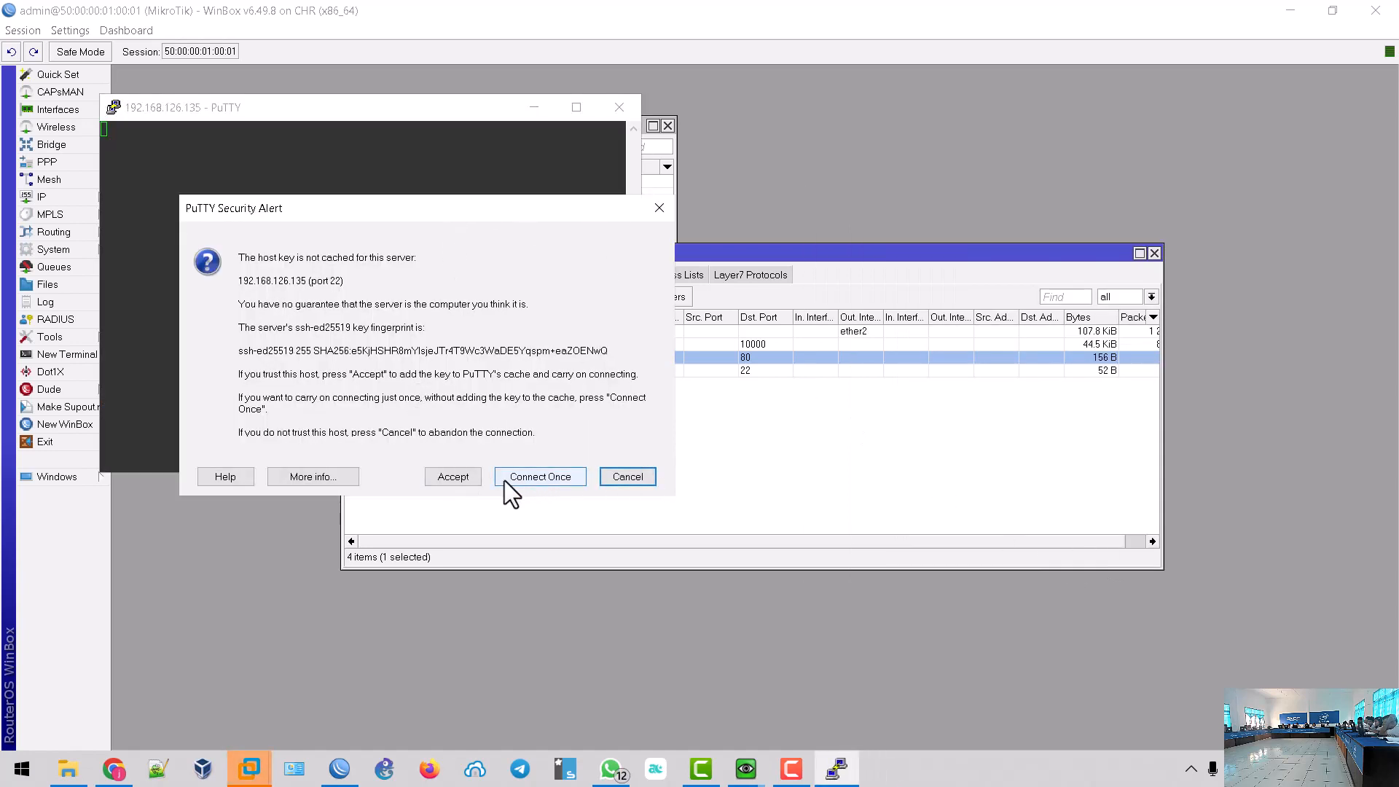
# - Accept the server's host key and log in with the SSH username and password
pyautogui.click(456, 478)
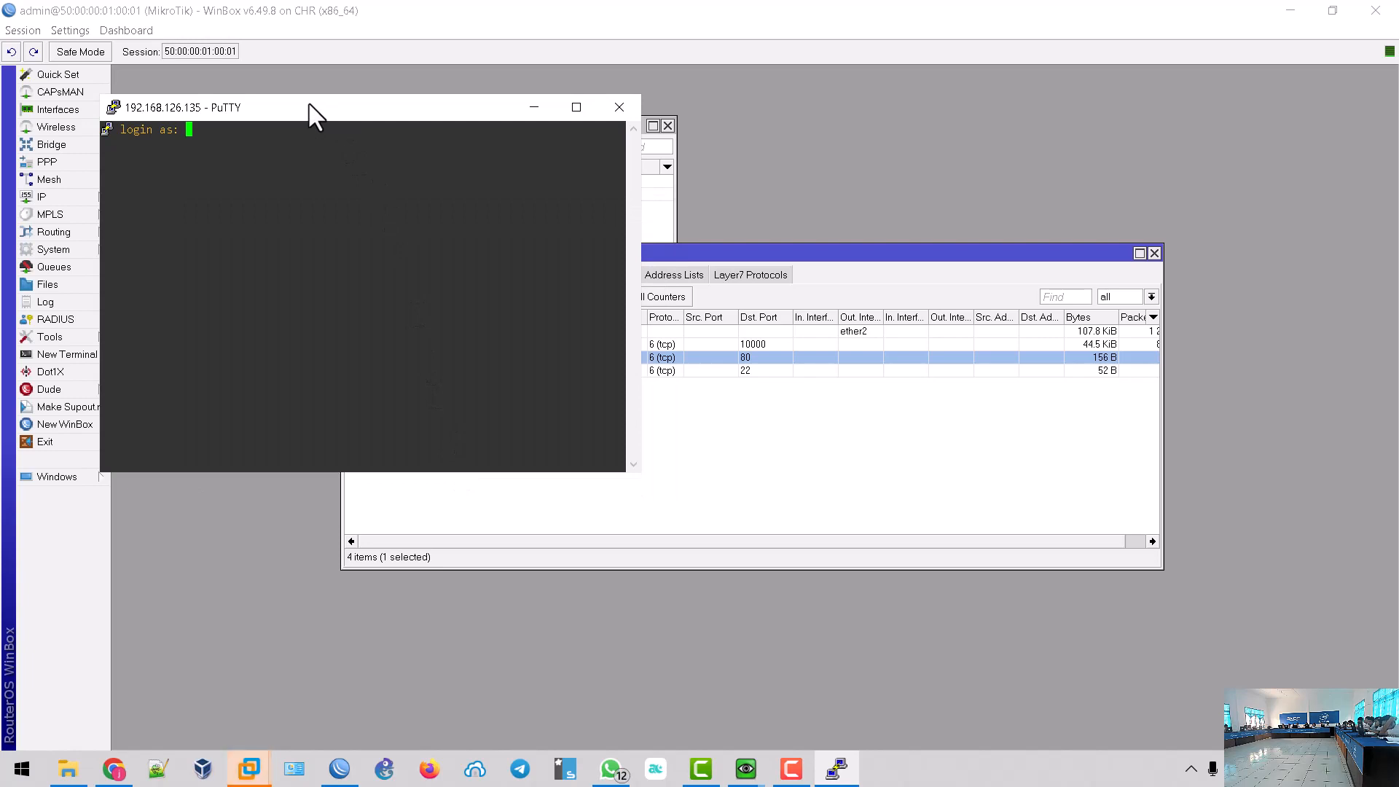
pyautogui.write('tkjhkbp')
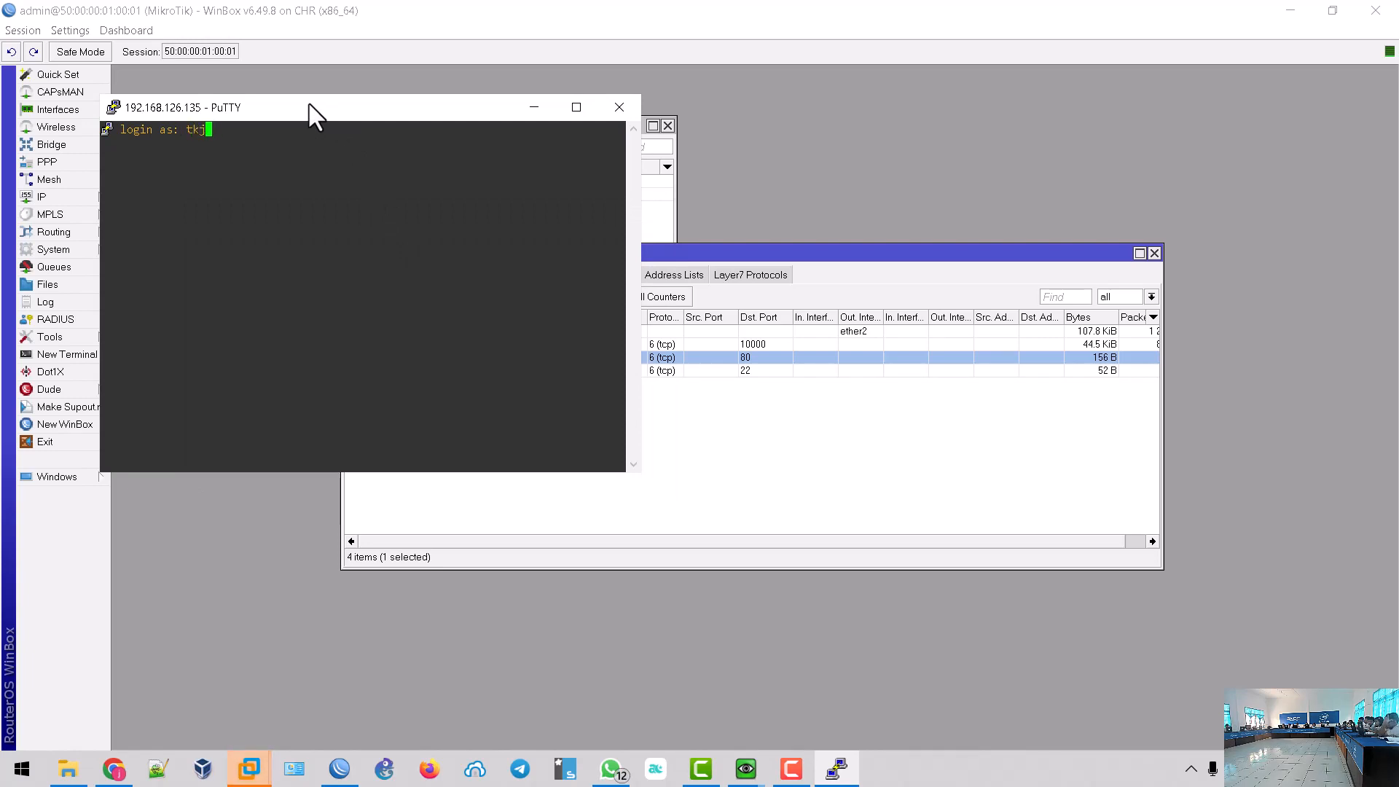
pyautogui.press('Return')
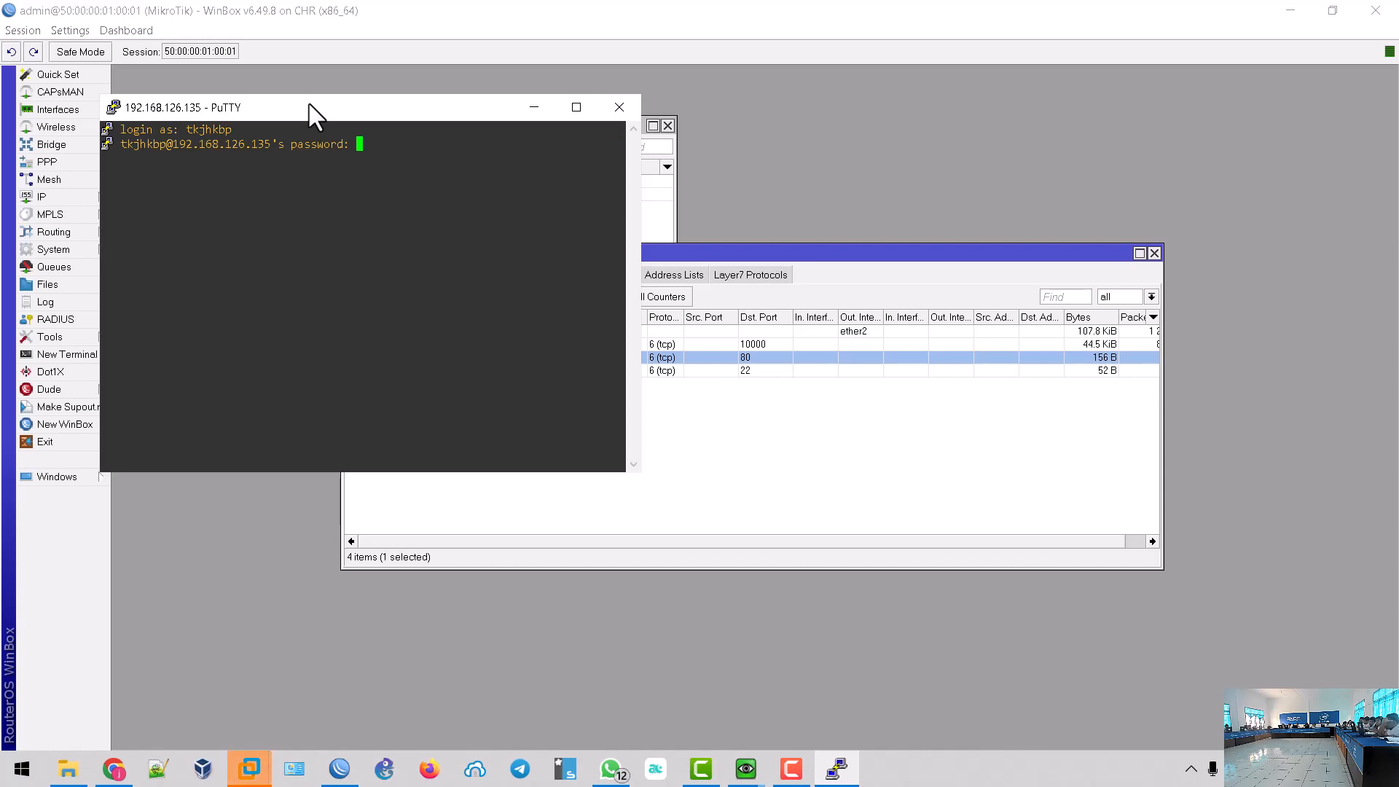
pyautogui.press('Return')
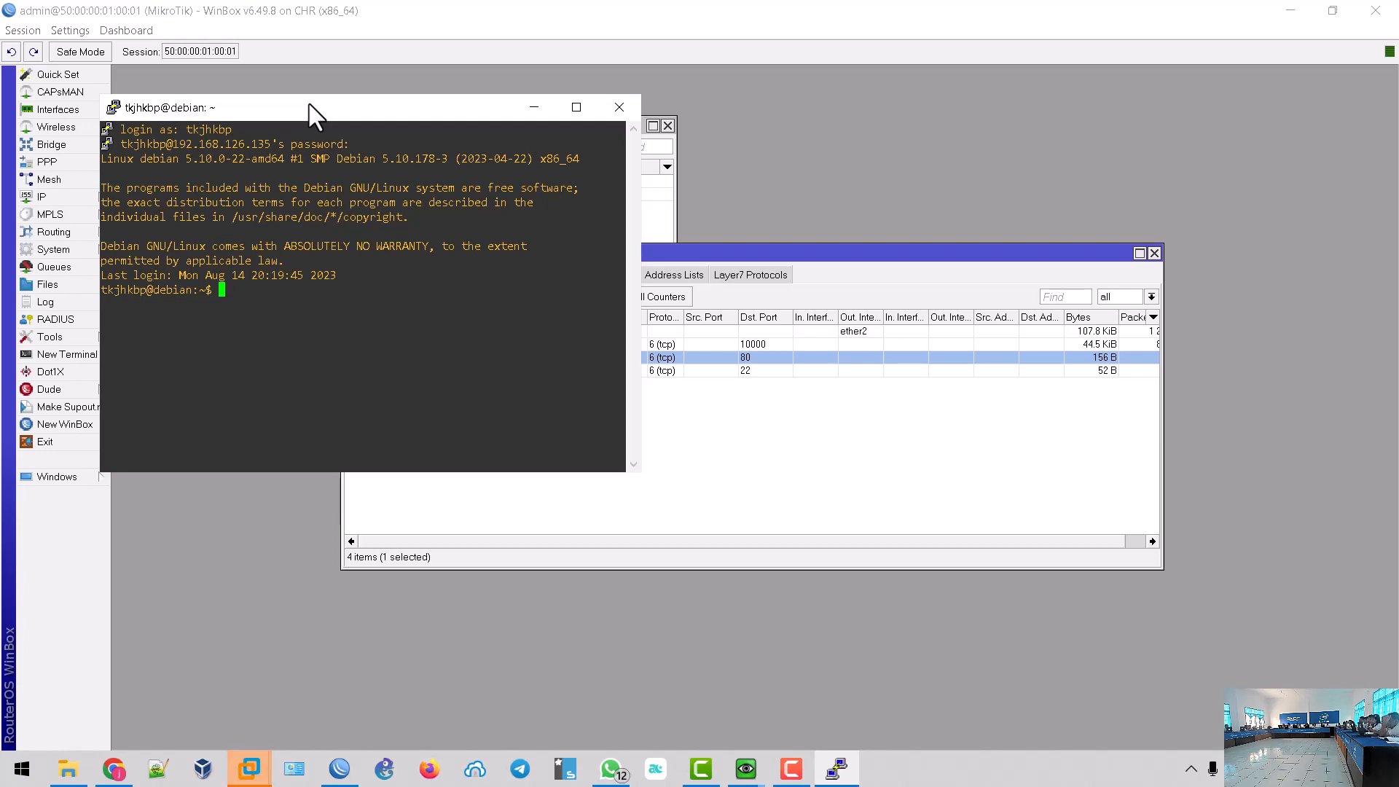
# - Switch to root with su and the root password, then minimize WinBox
pyautogui.write('su')
pyautogui.press('Return')
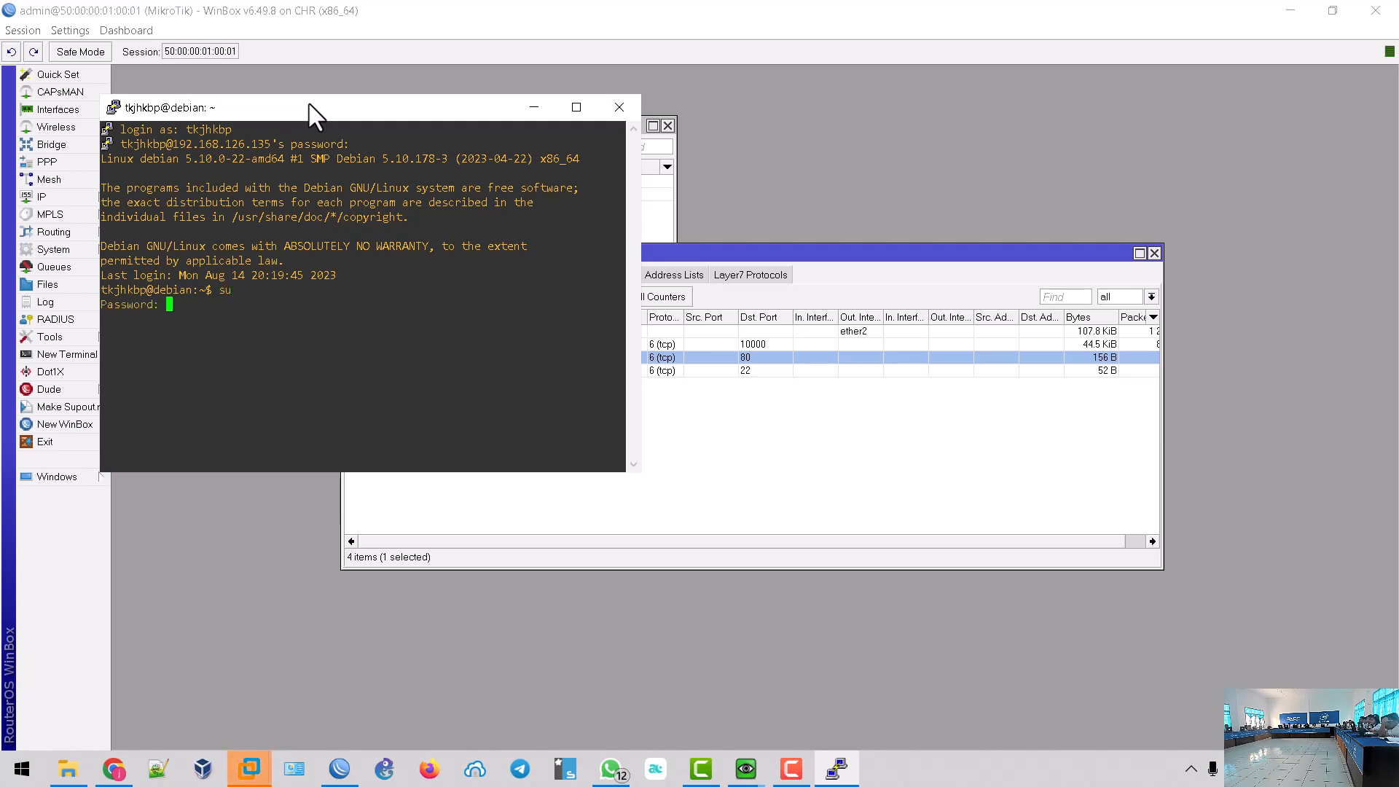
pyautogui.press('Return')
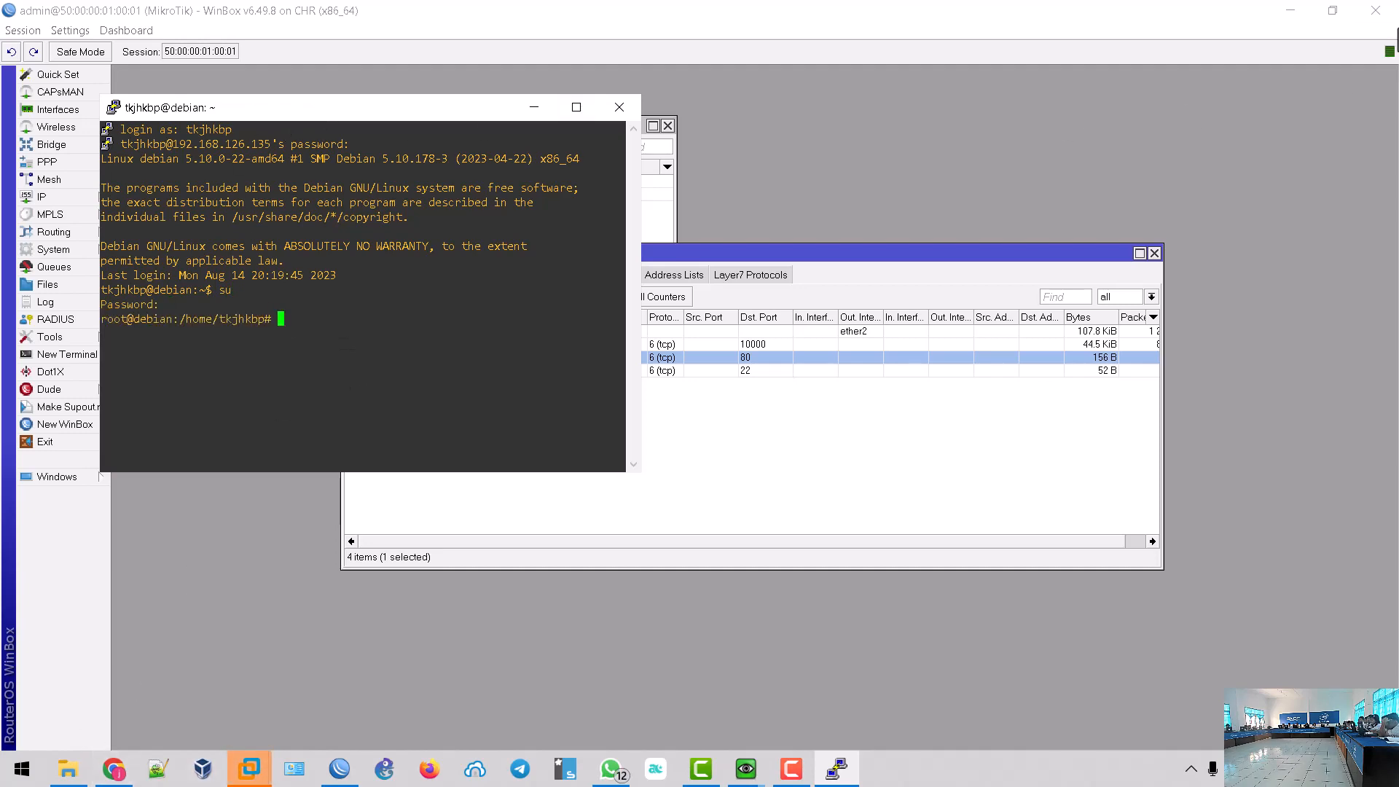
pyautogui.click(1289, 10)
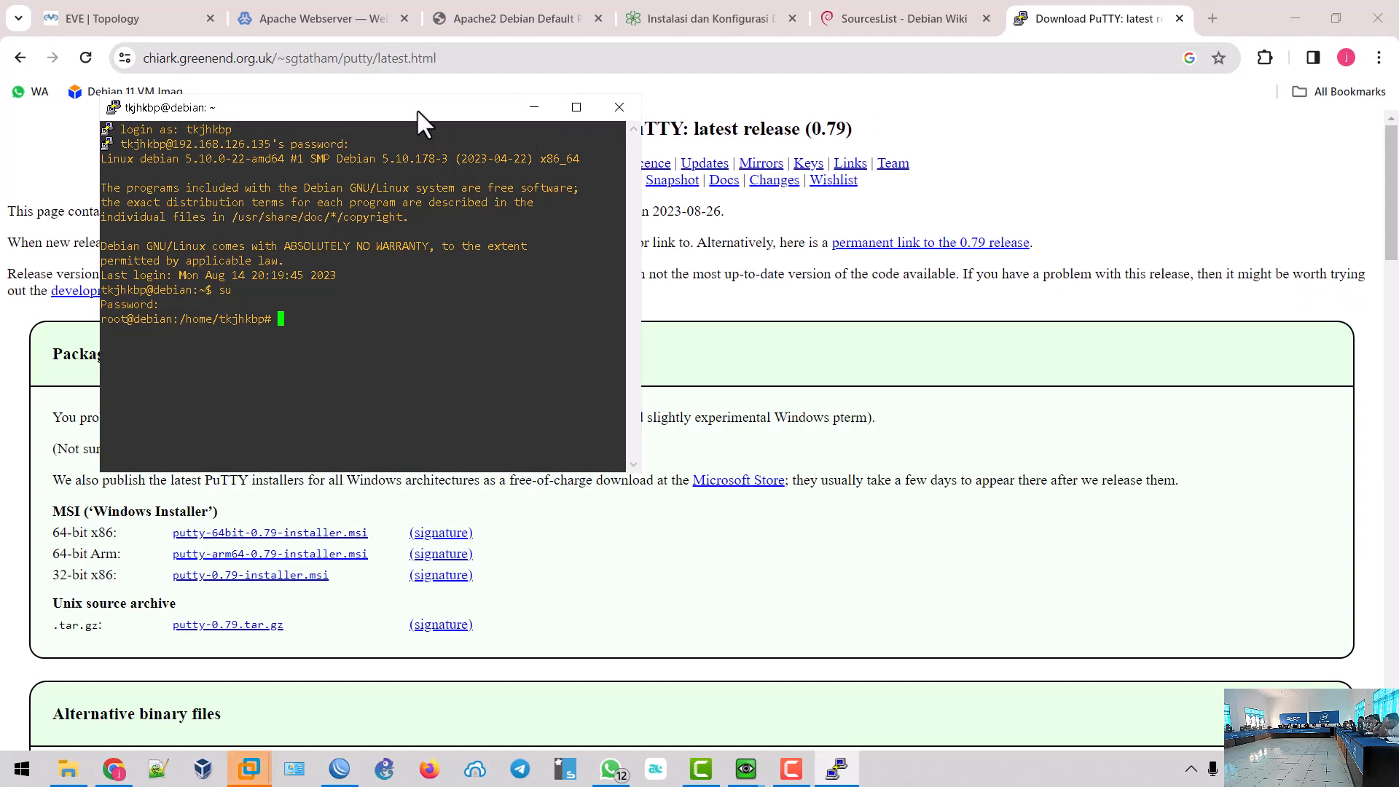
# - Copy the Debian 11 Bullseye example lines from the Debian Wiki SourcesList page, then return to PuTTY
pyautogui.moveTo(417, 108); pyautogui.dragTo(1012, 111)
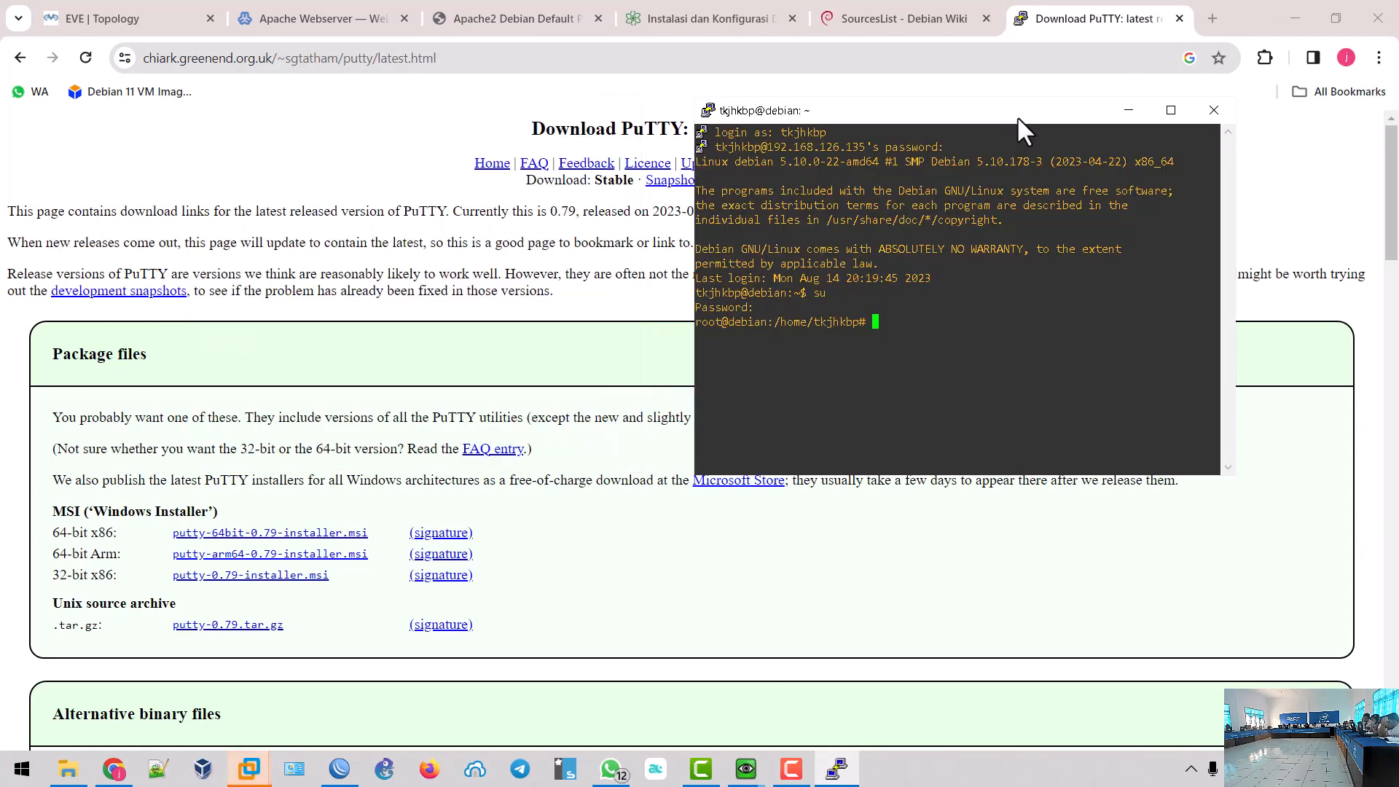
pyautogui.click(924, 22)
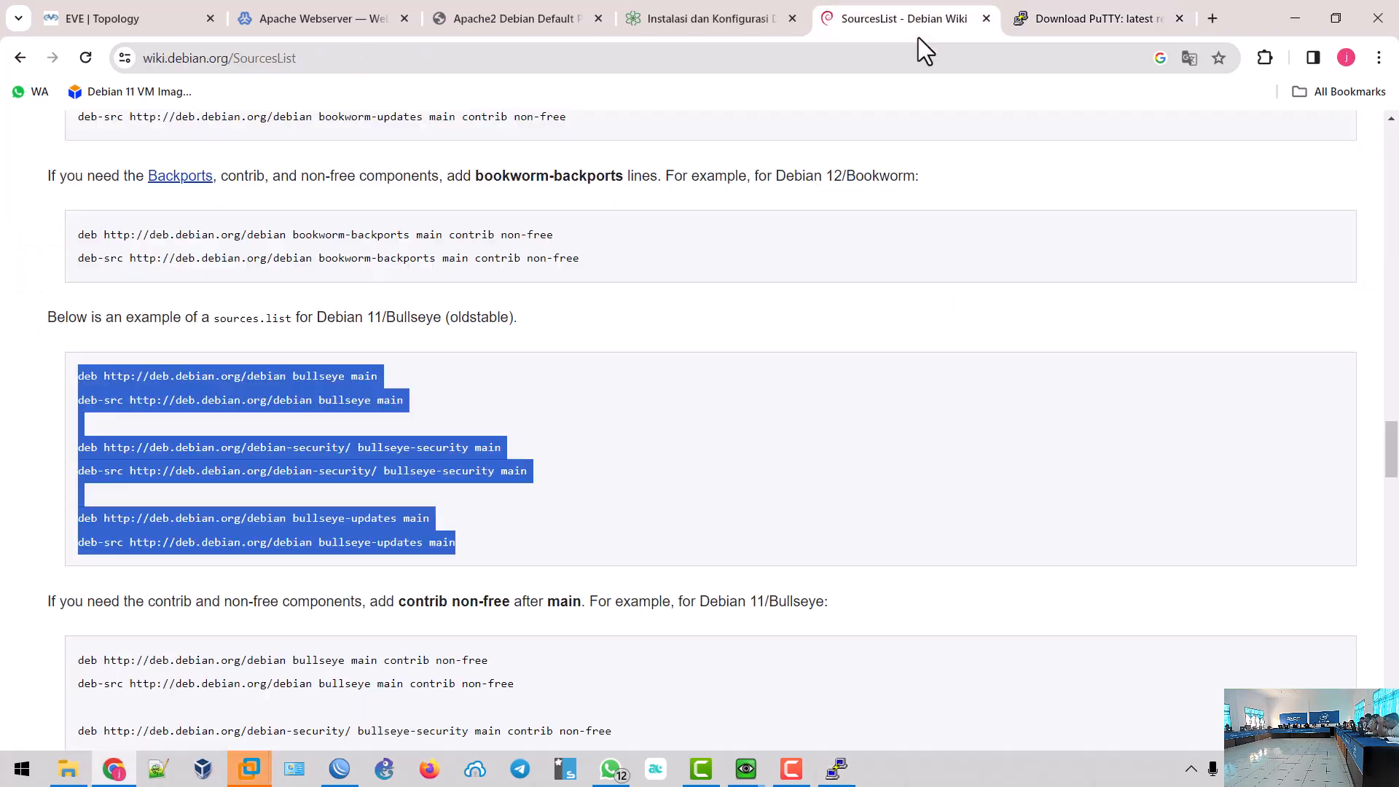
pyautogui.rightClick(256, 386)
pyautogui.click(313, 410)
pyautogui.click(836, 768)
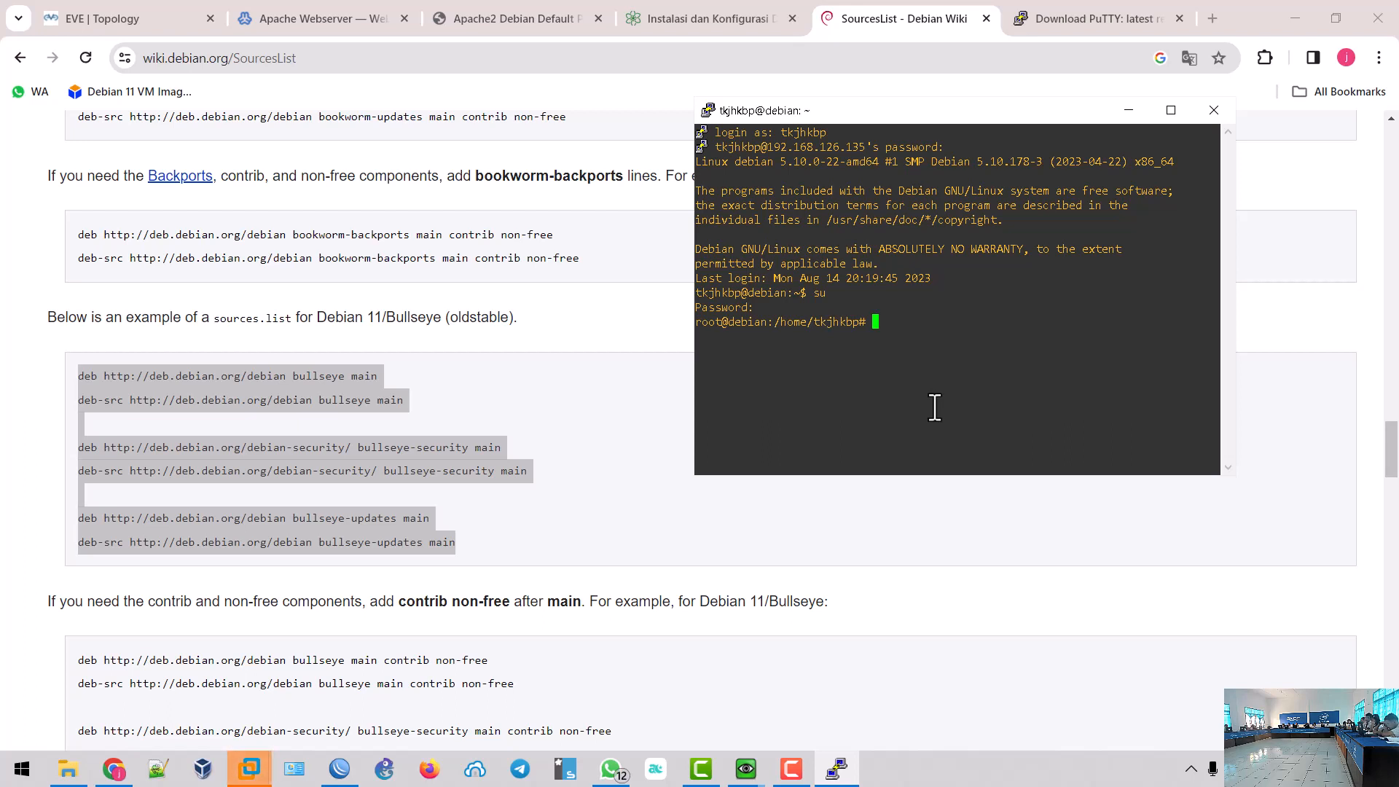
# - Open sources.list in nano, paste the six Bullseye repository lines at the end, save and exit
pyautogui.write('nano /')
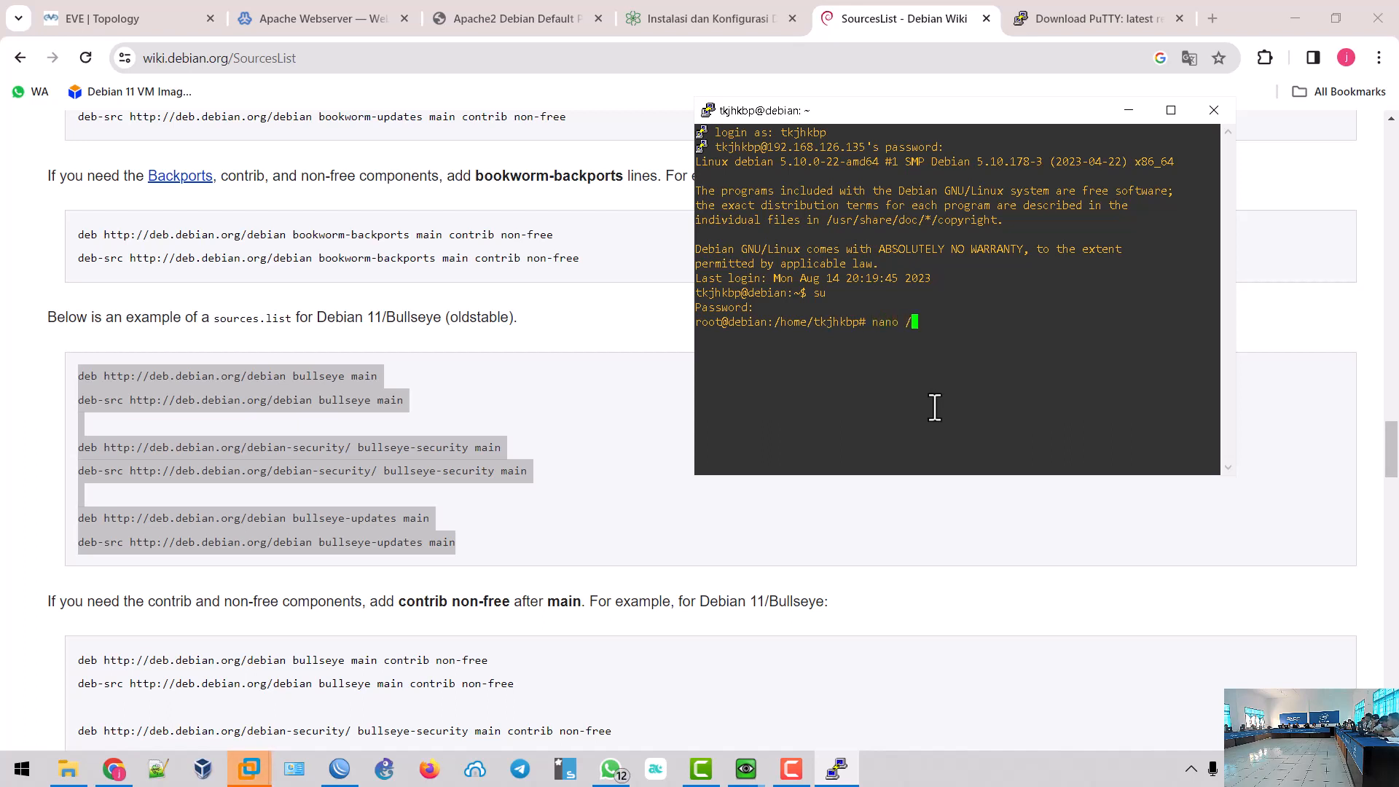
pyautogui.write('etc/a')
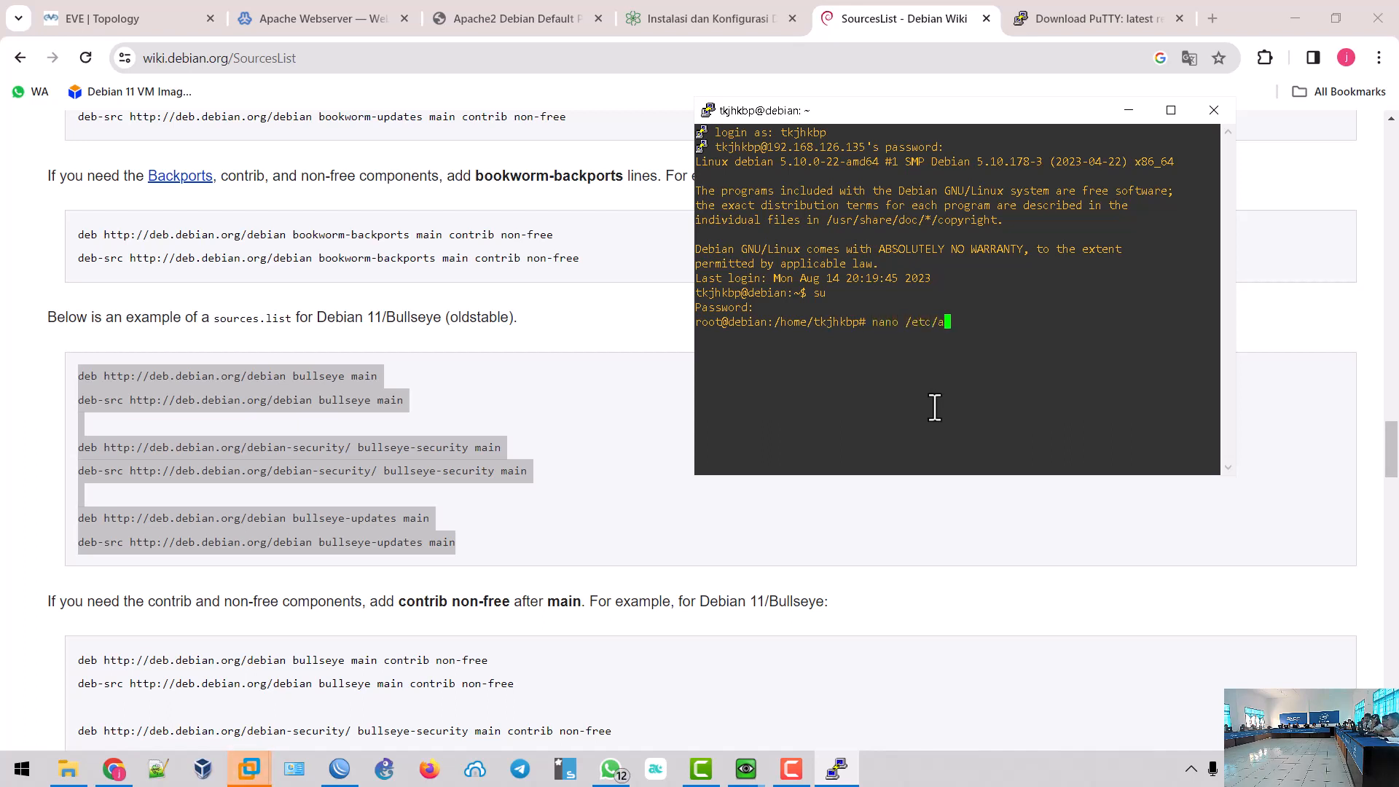
pyautogui.write('pt')
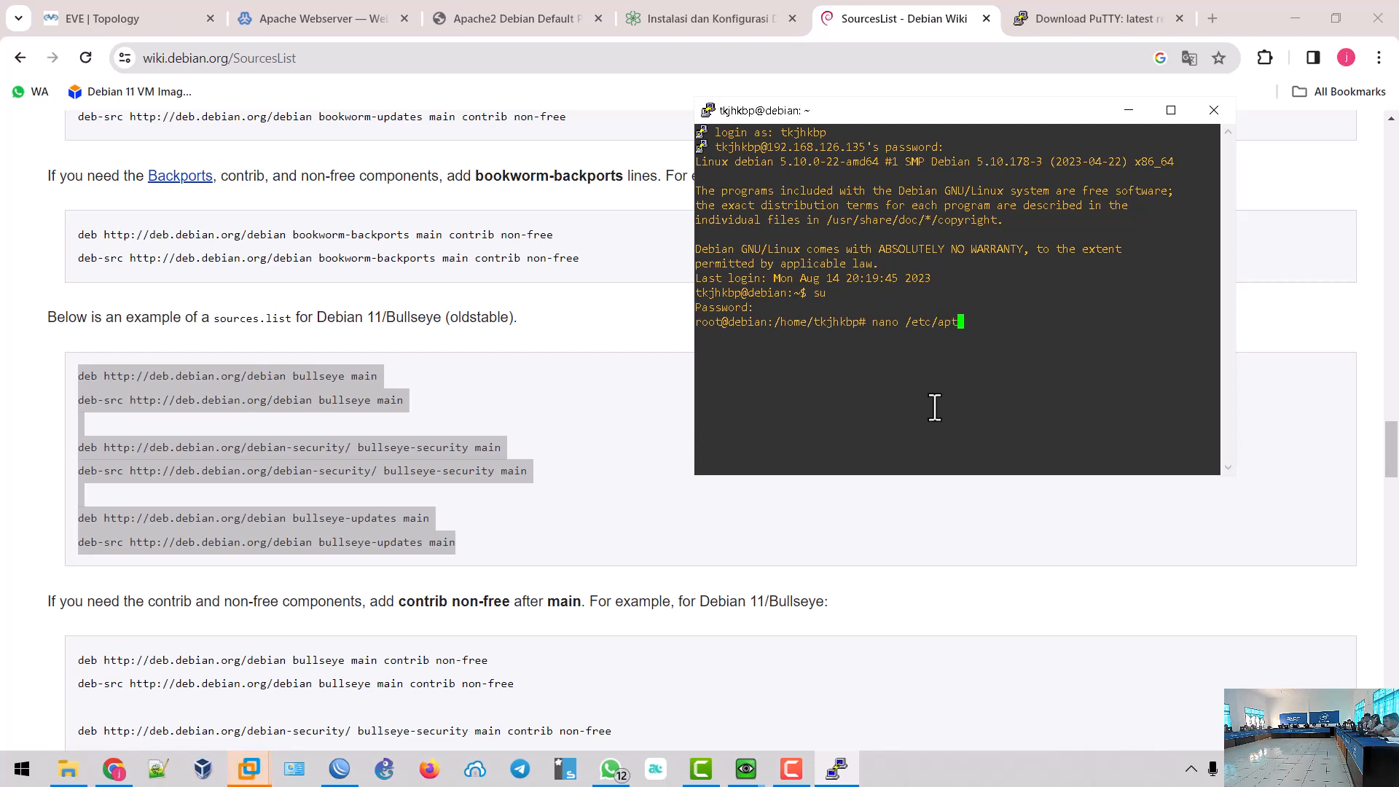
pyautogui.write('t/sources.list')
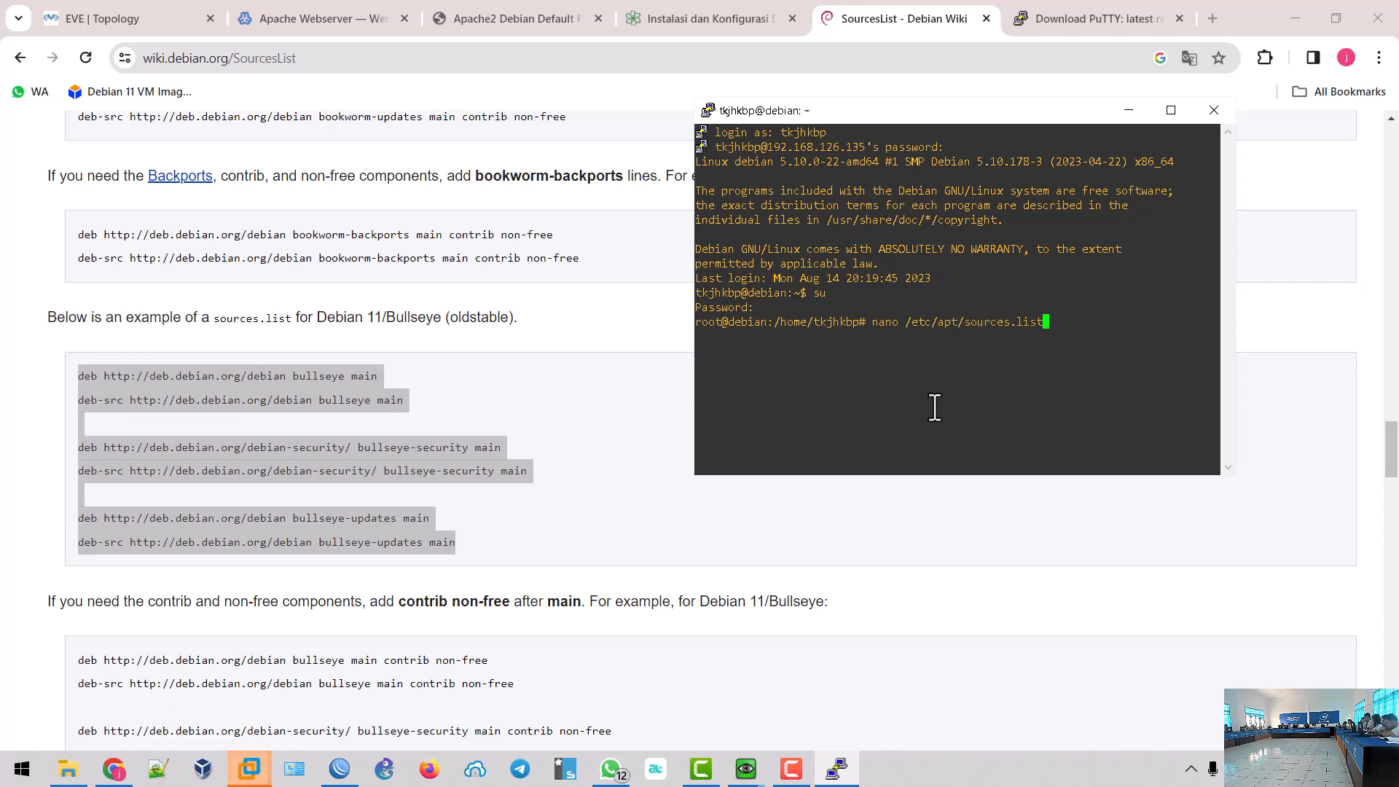
pyautogui.press('Return')
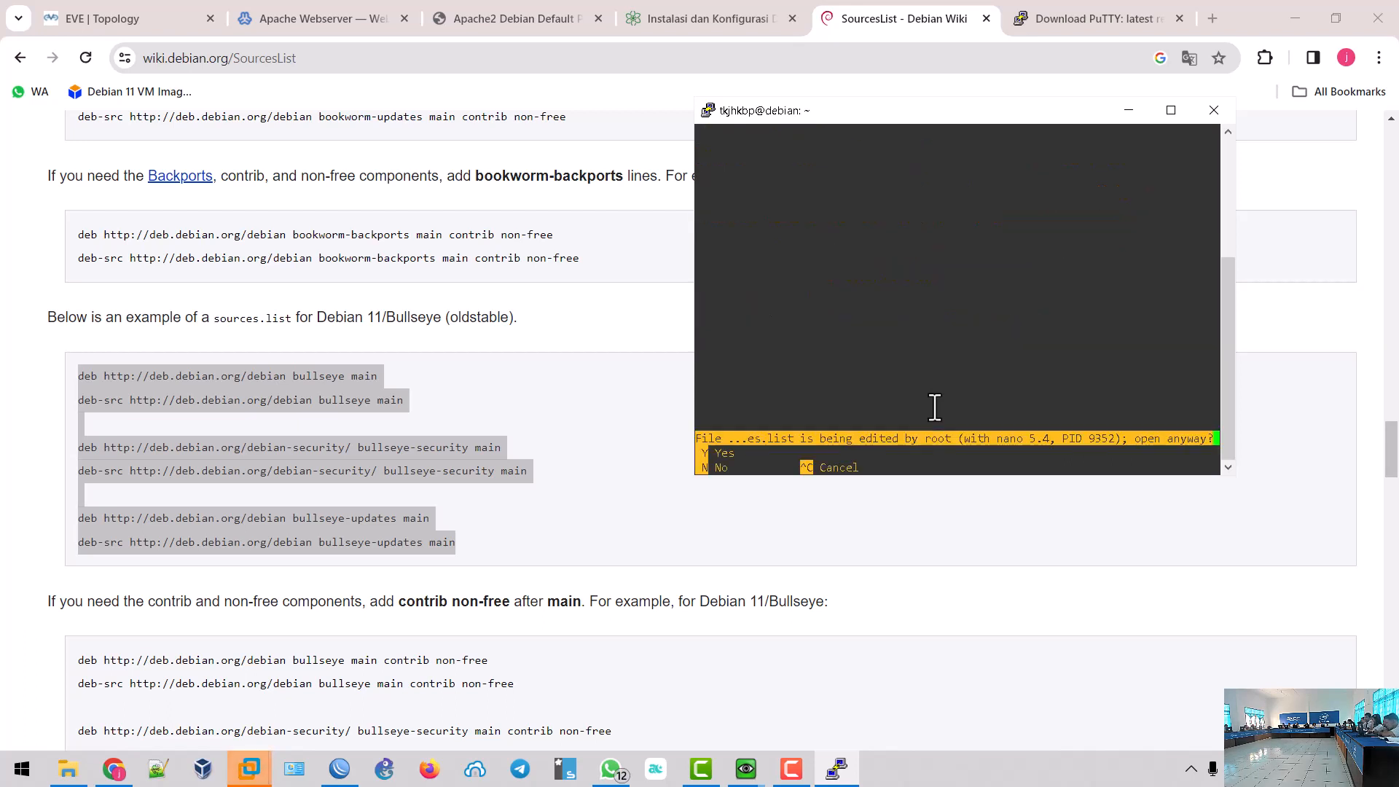
pyautogui.press('y')
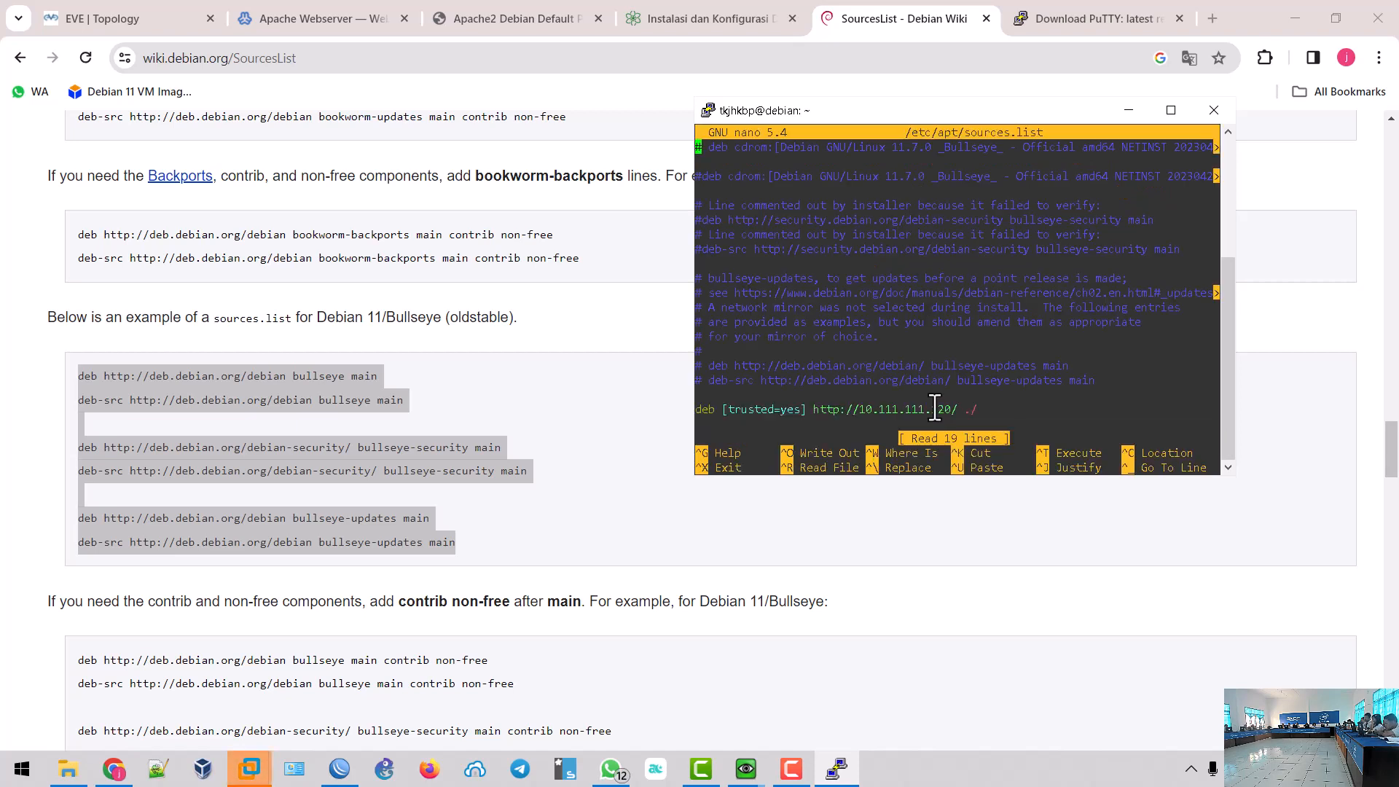
pyautogui.press('Down')
pyautogui.press('Down')
pyautogui.press('Down')
pyautogui.press('Down')
pyautogui.press('Down')
pyautogui.press('Down')
pyautogui.press('Down')
pyautogui.press('Down')
pyautogui.press('Down')
pyautogui.press('Down')
pyautogui.press('Down')
pyautogui.press('Down')
pyautogui.press('Down')
pyautogui.press('Down')
pyautogui.press('Down')
pyautogui.press('Down')
pyautogui.press('Down')
pyautogui.press('Down')
pyautogui.press('Down')
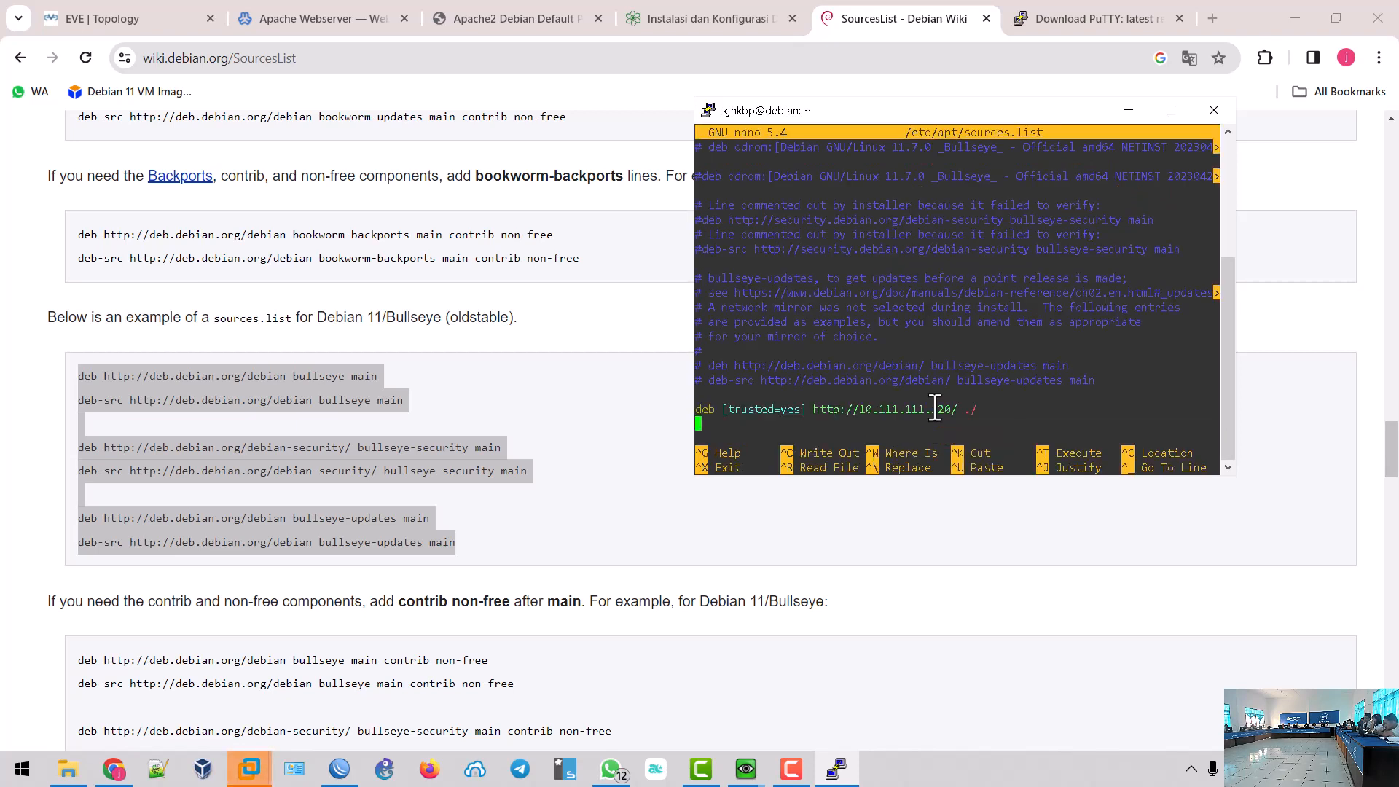
pyautogui.press('Return')
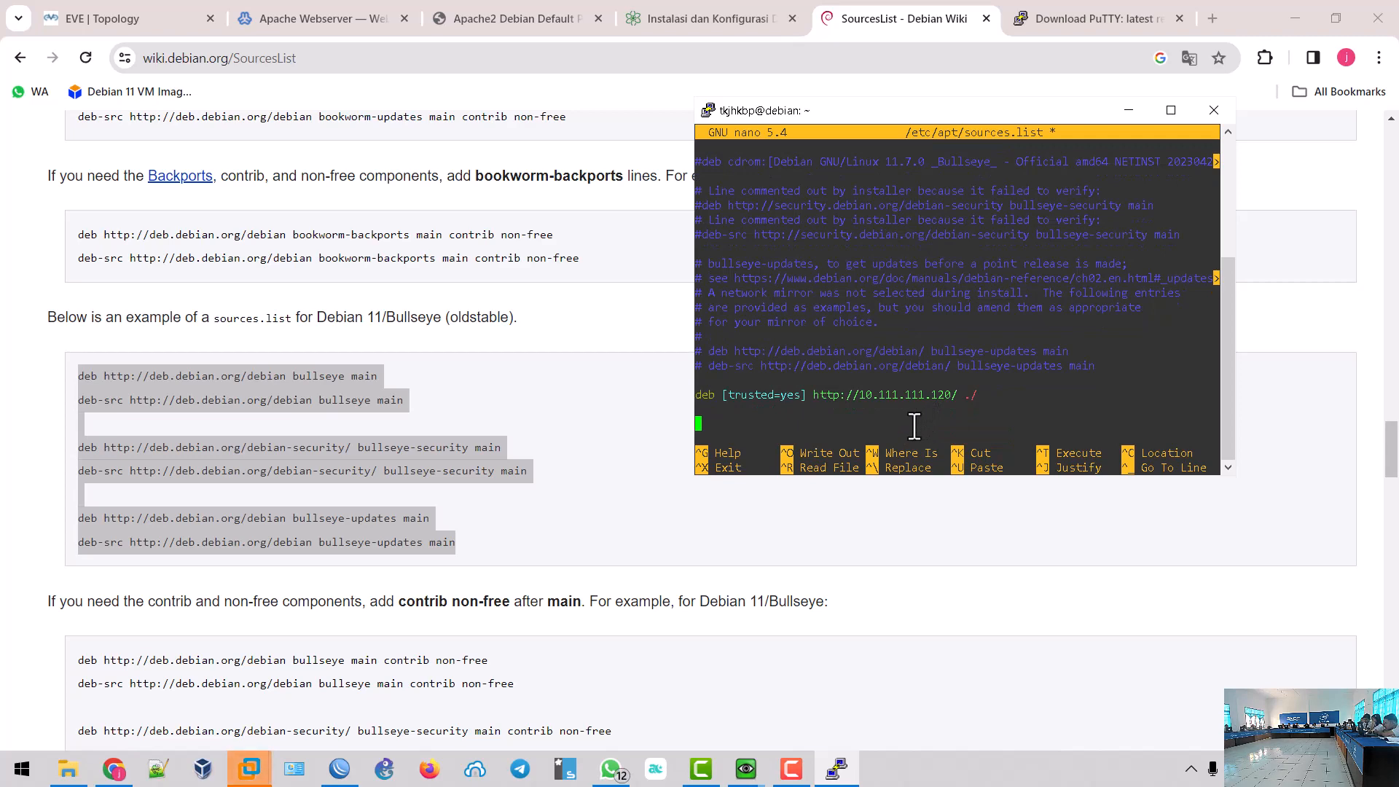
pyautogui.rightClick(915, 427)
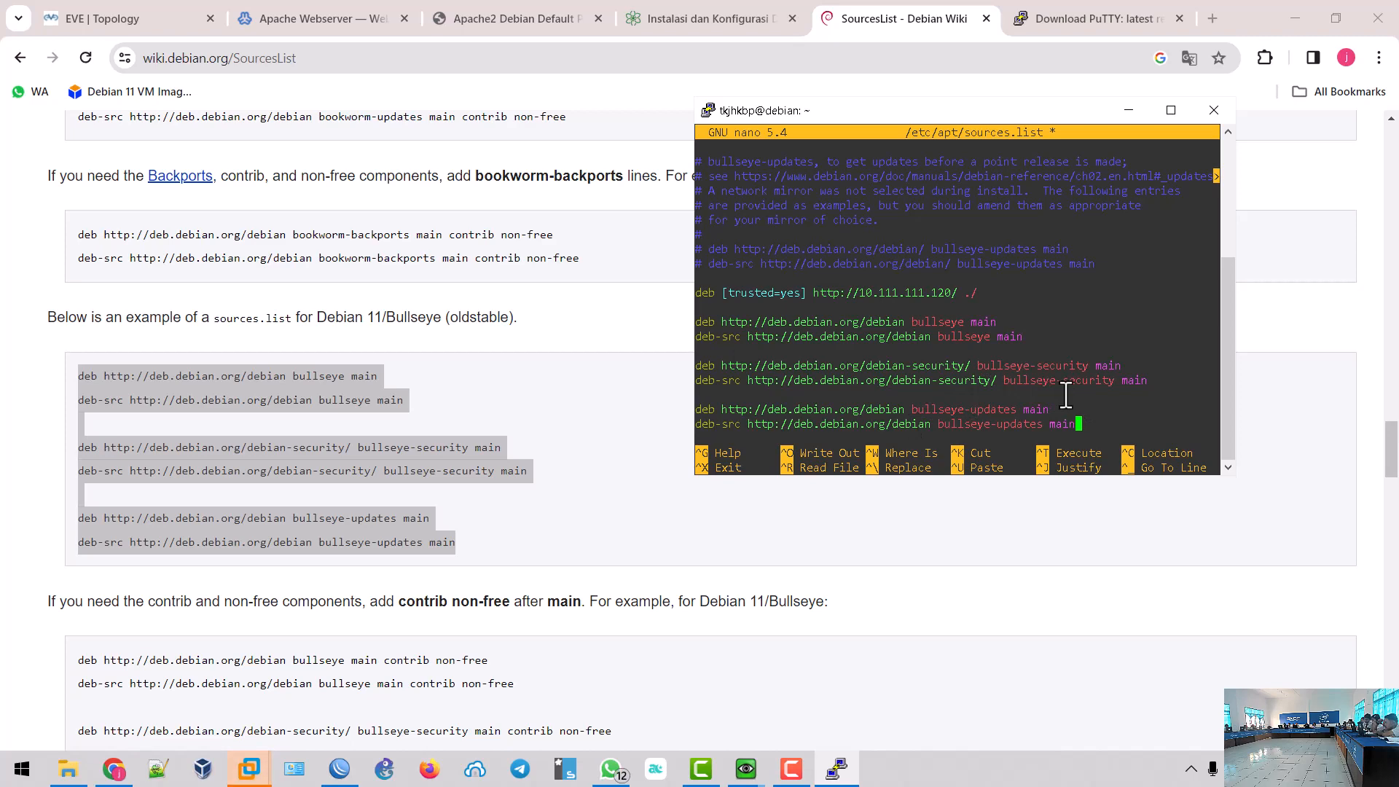
pyautogui.hotkey('ctrl', 'o')
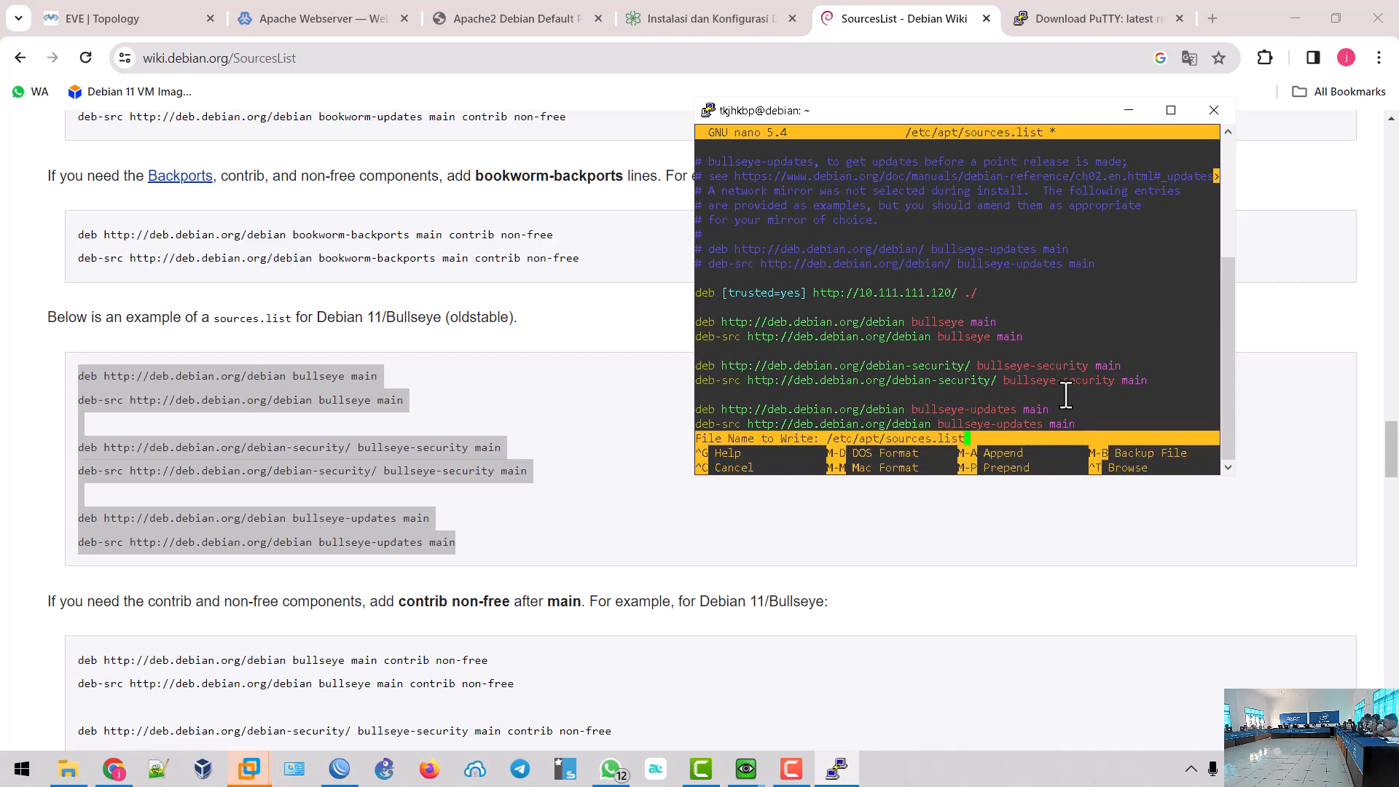
pyautogui.press('Return')
pyautogui.hotkey('ctrl', 'x')
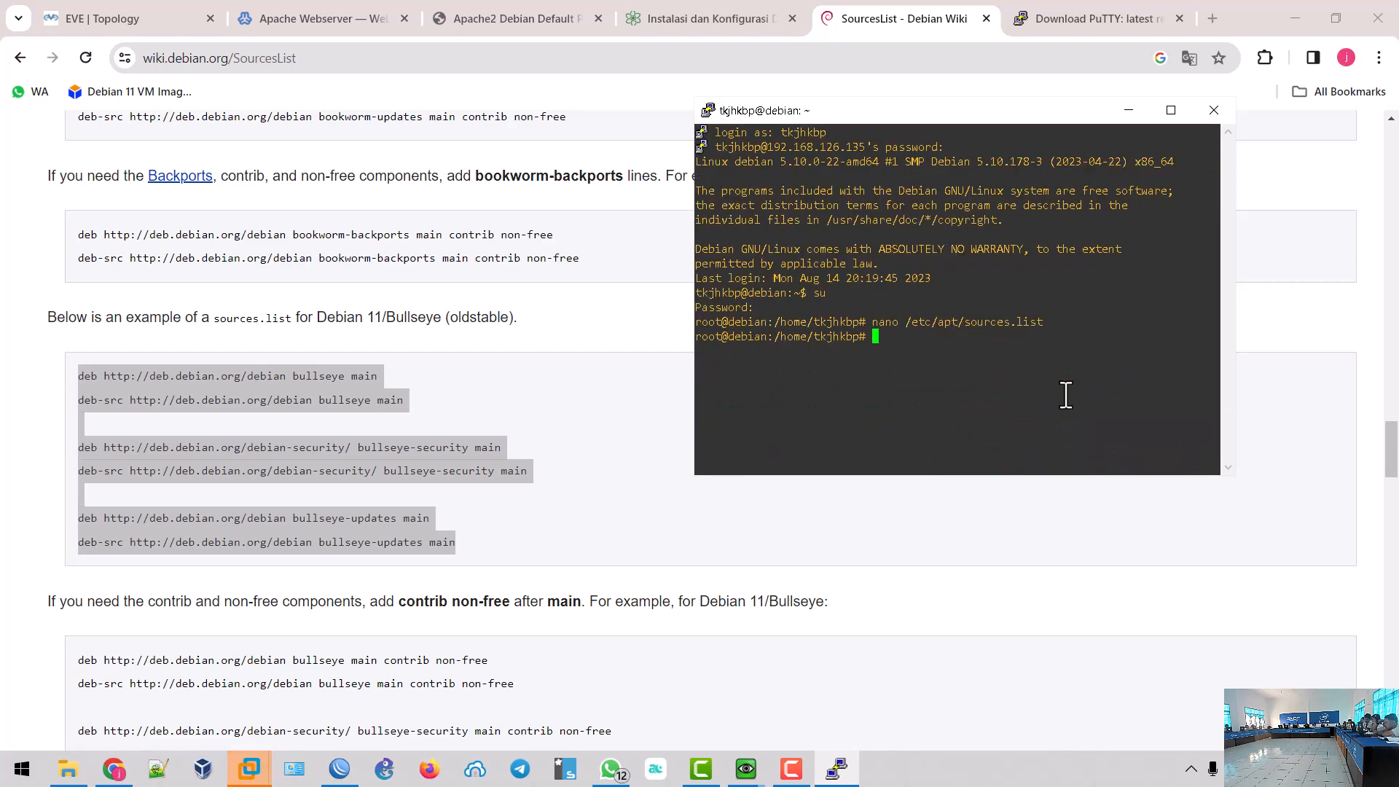
# - On the ServerHosting QEMU console, close nano and run apt update to refresh package lists
pyautogui.click(1124, 120)
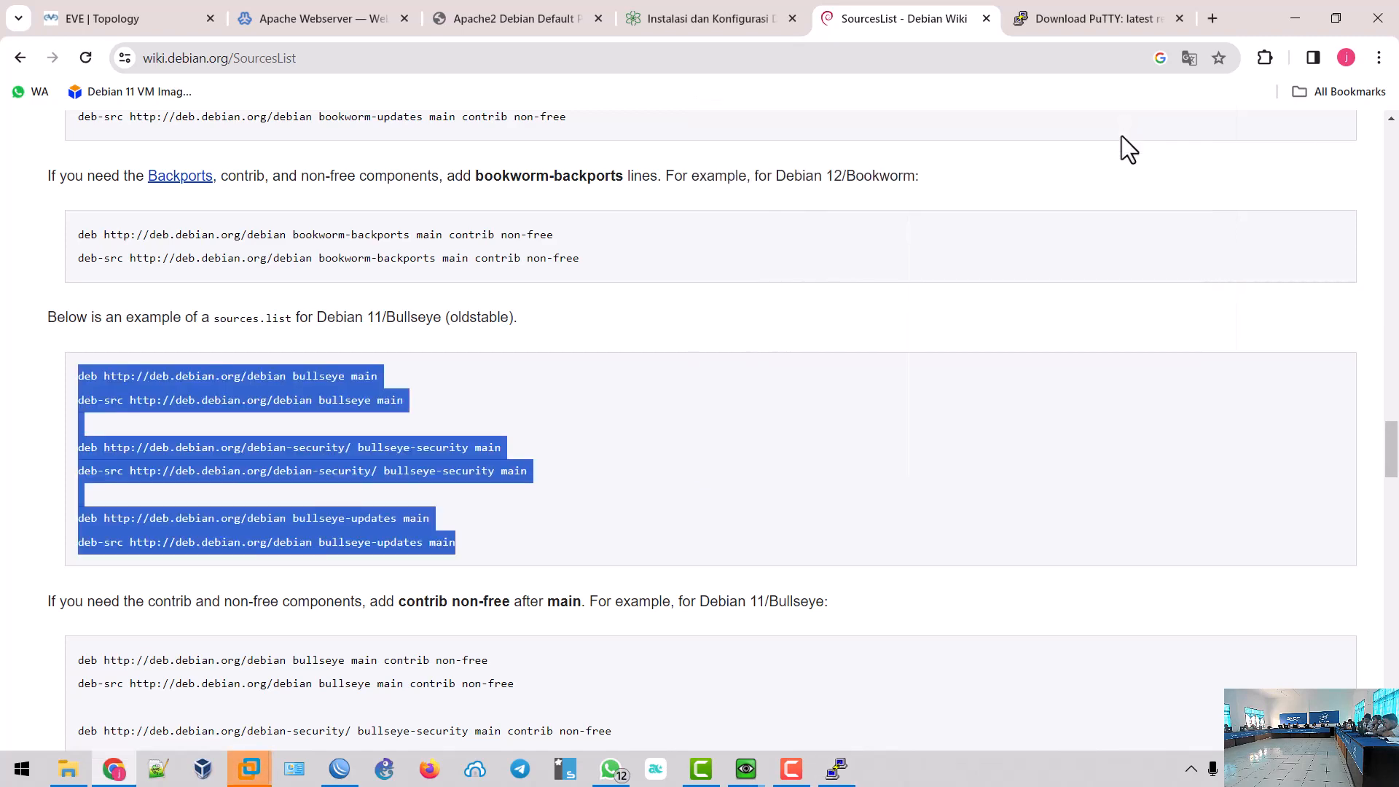
pyautogui.click(746, 768)
pyautogui.click(697, 676)
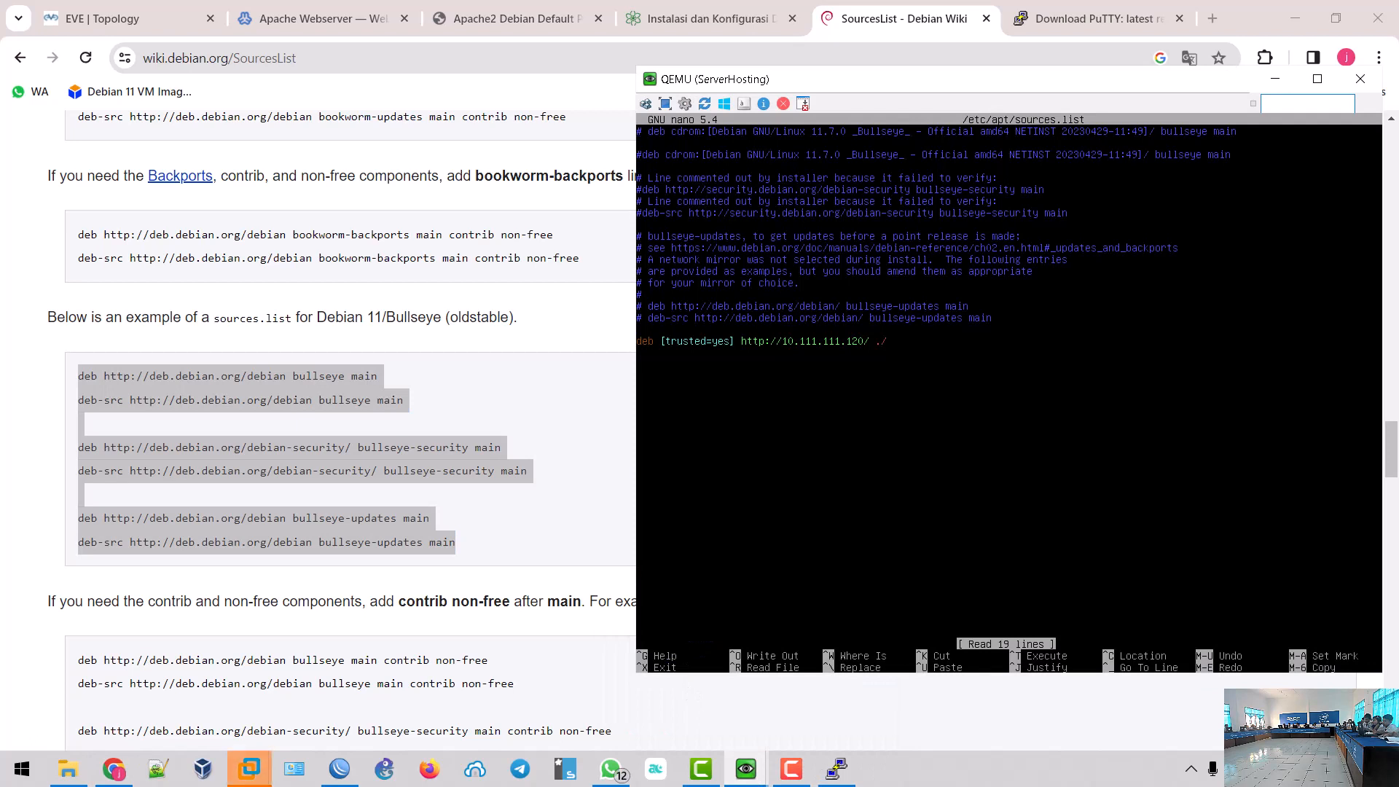
pyautogui.hotkey('ctrl', 'x')
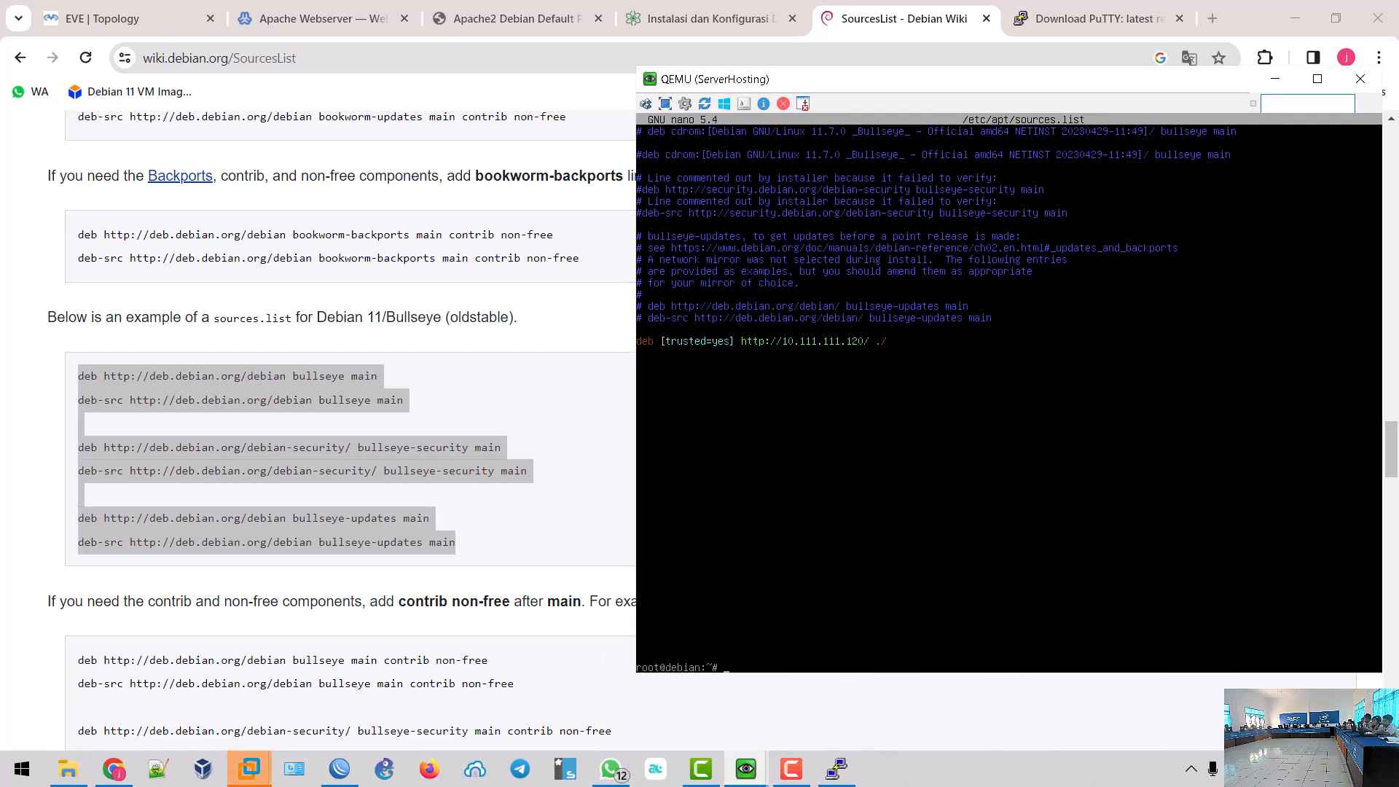
pyautogui.write('apt update')
pyautogui.press('Return')
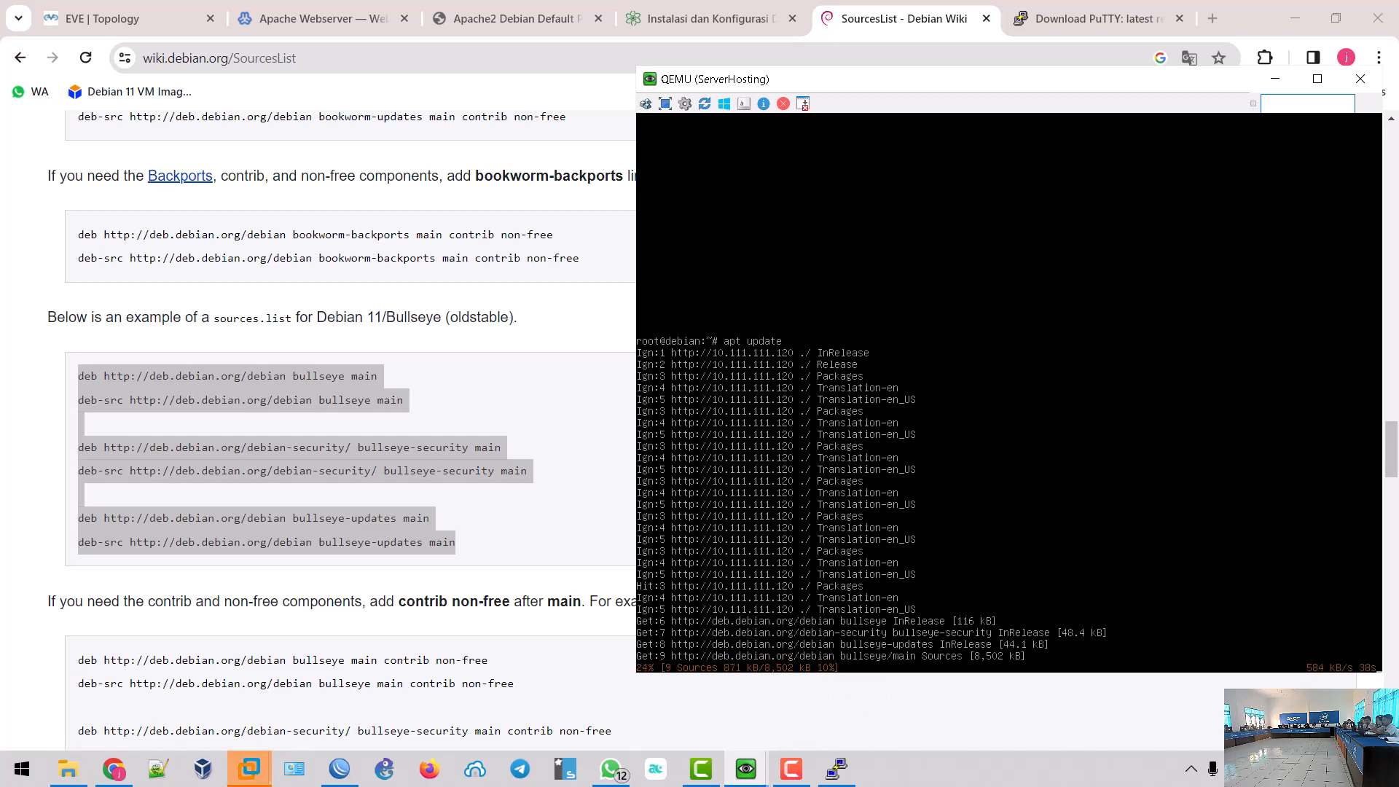
pyautogui.click(791, 770)
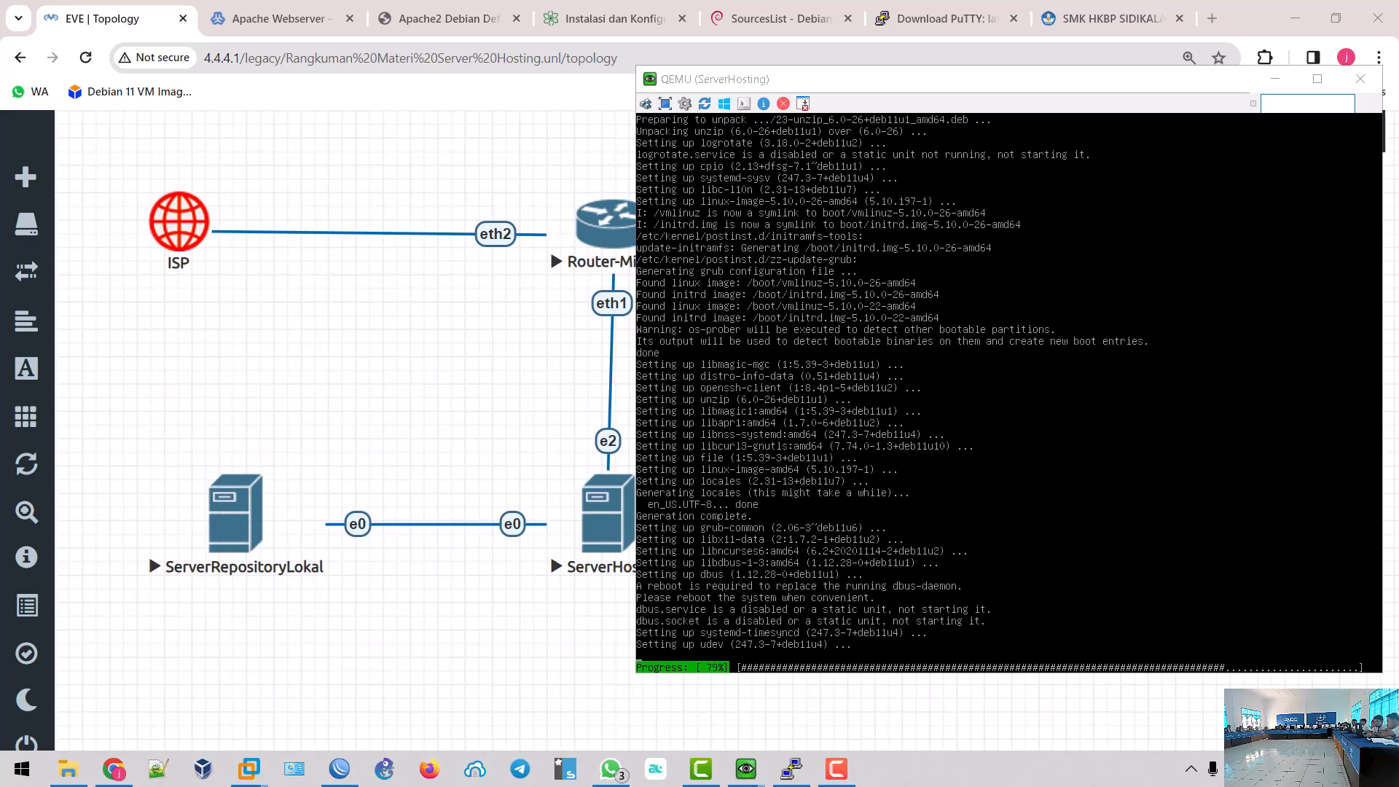
# - Scroll the Instalasi dan Konfigurasi tutorial to the NAT section, then return to the QEMU server console
pyautogui.click(608, 22)
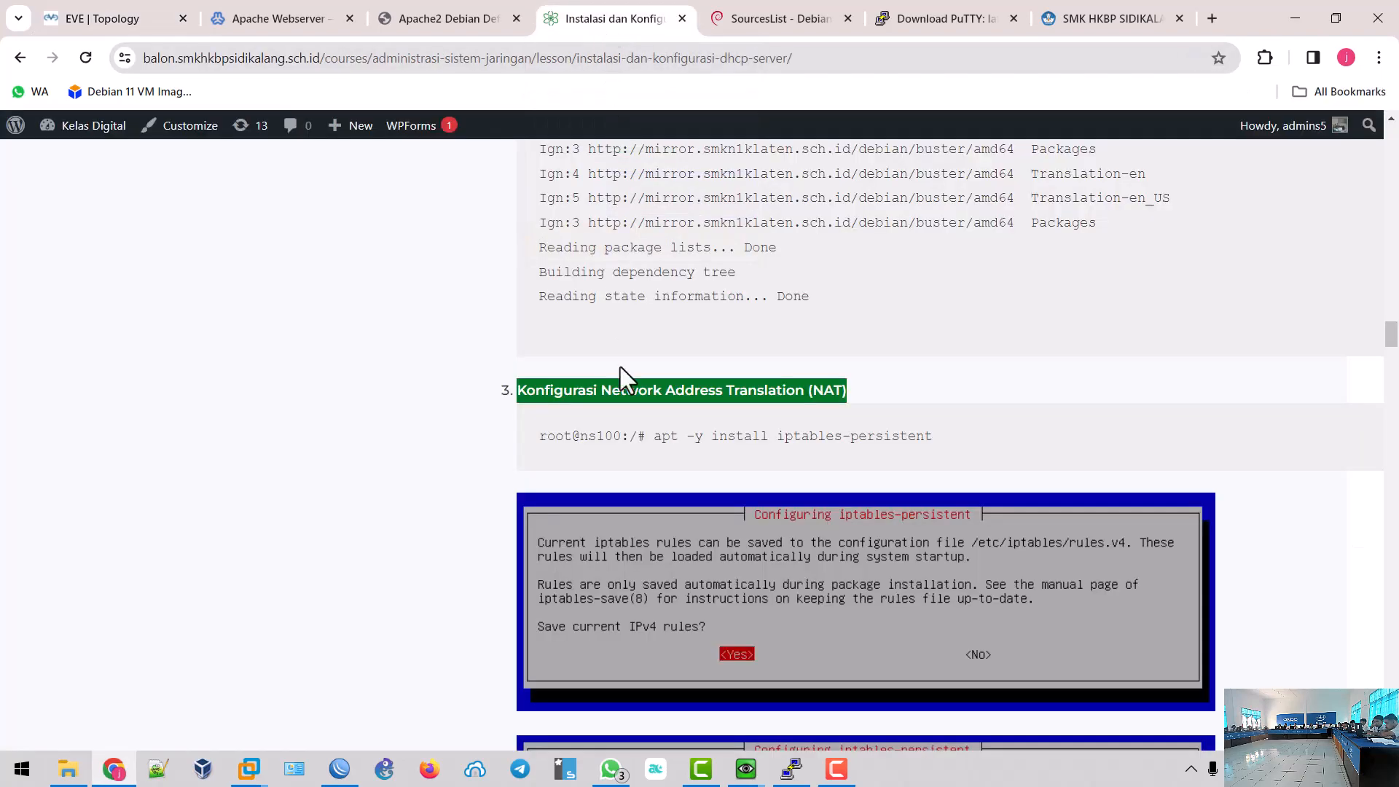
pyautogui.scroll(-2, 635, 439)
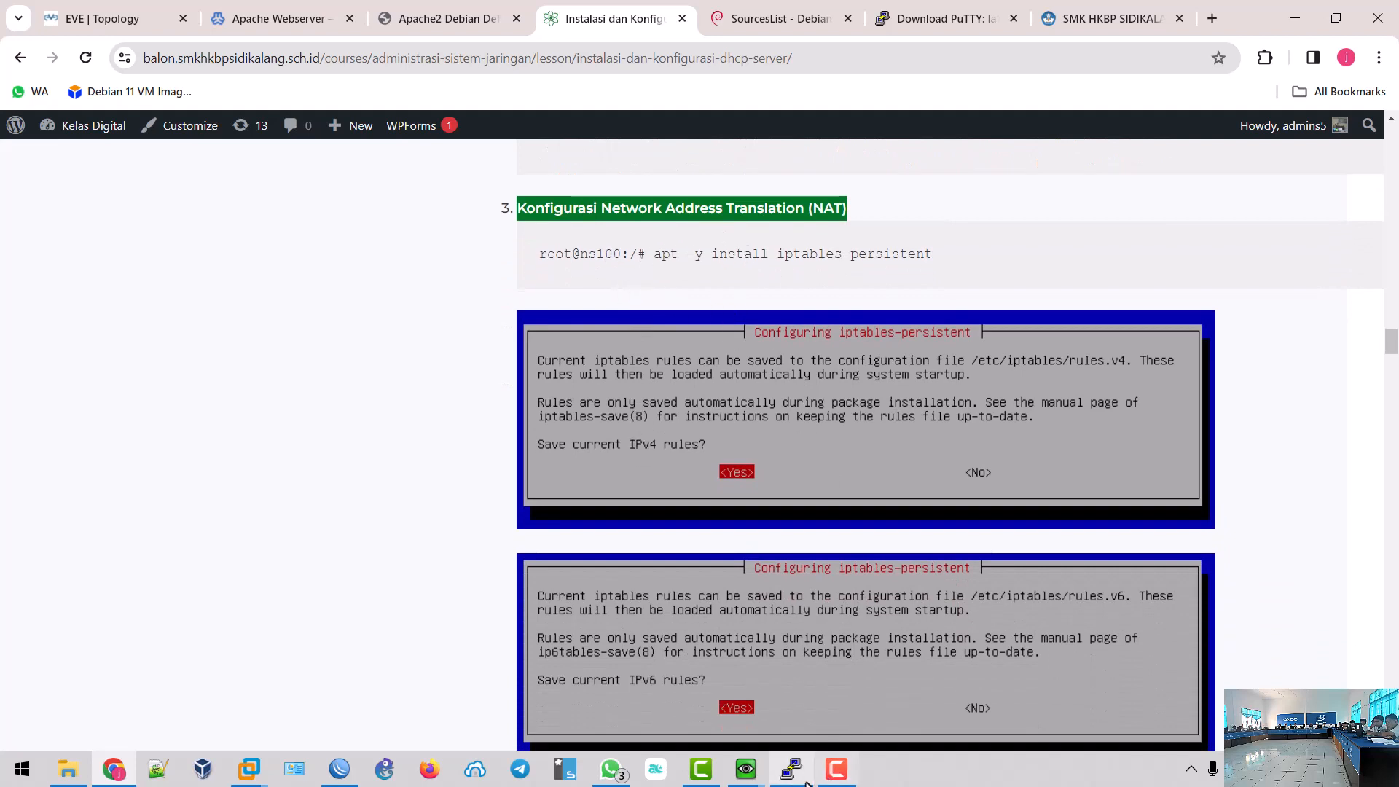
pyautogui.moveTo(746, 769)
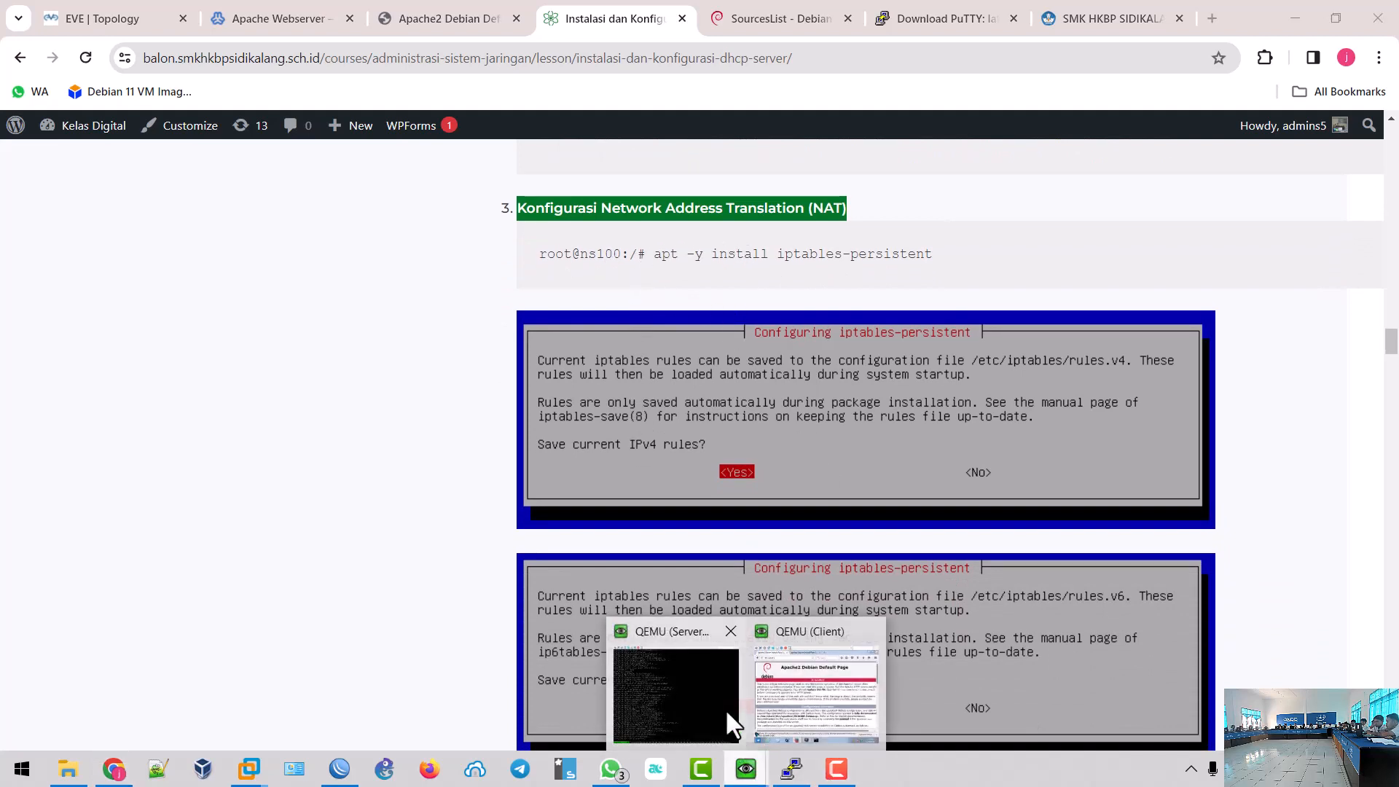
pyautogui.click(678, 699)
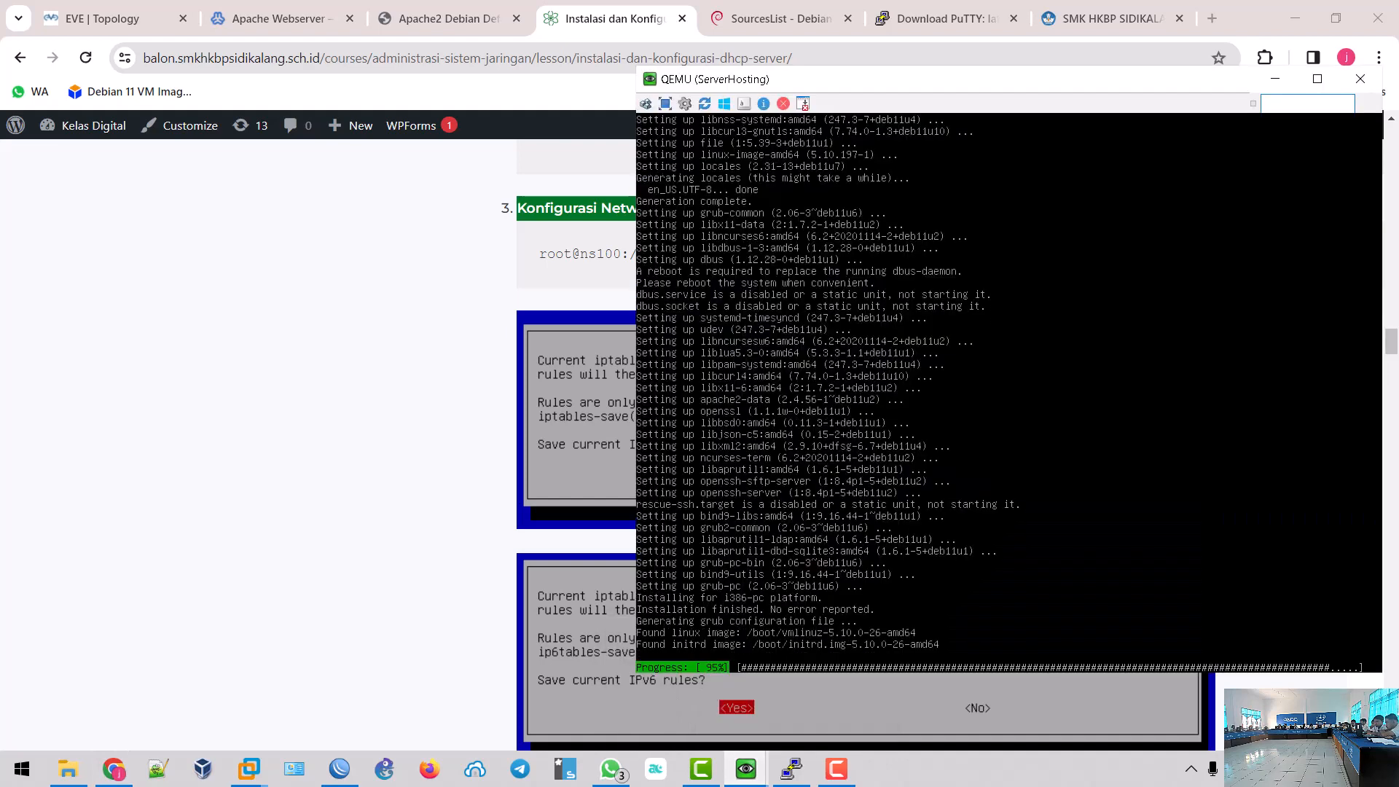
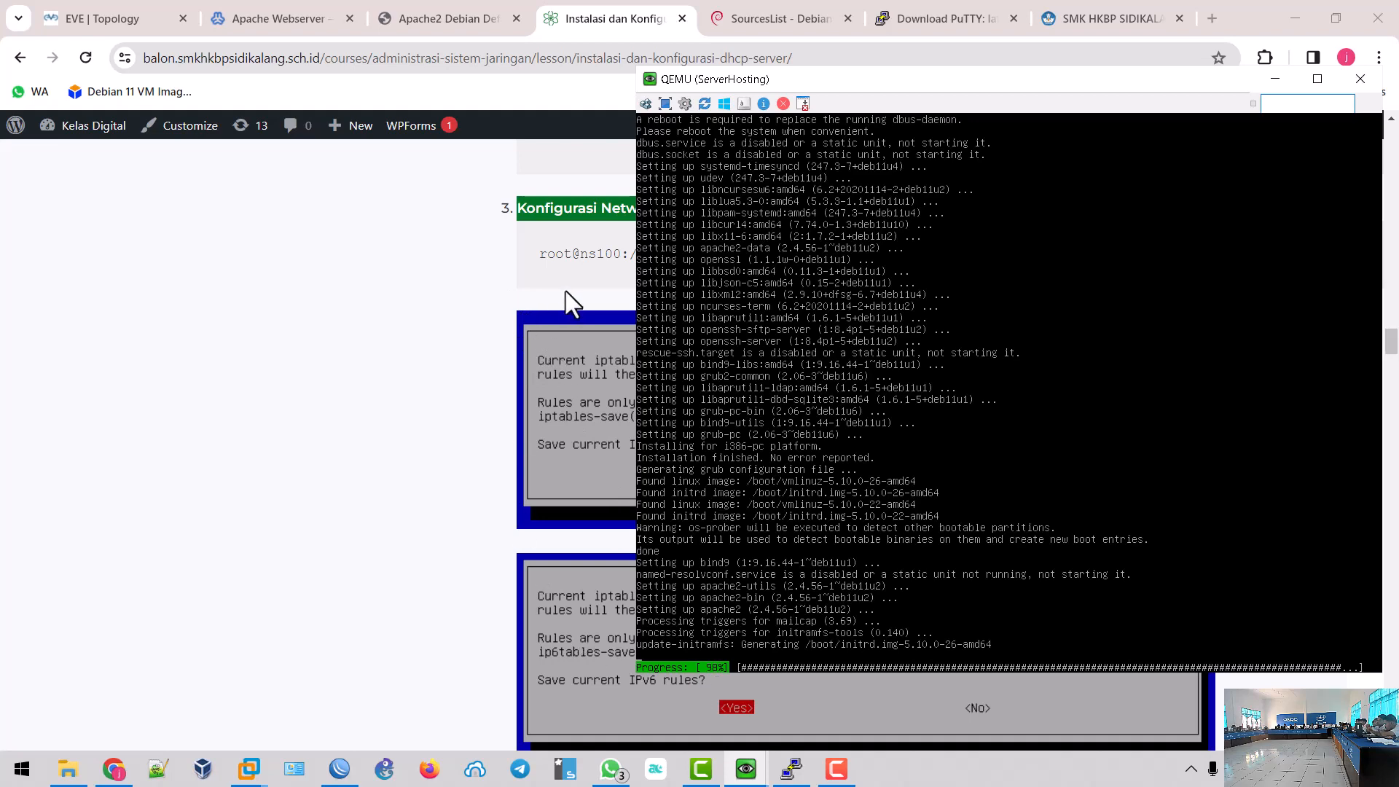
# - Scroll through the tutorial's NAT section, highlighting the iptables-persistent, sysctl.conf, sysctl -p and MASQUERADE commands
pyautogui.click(424, 341)
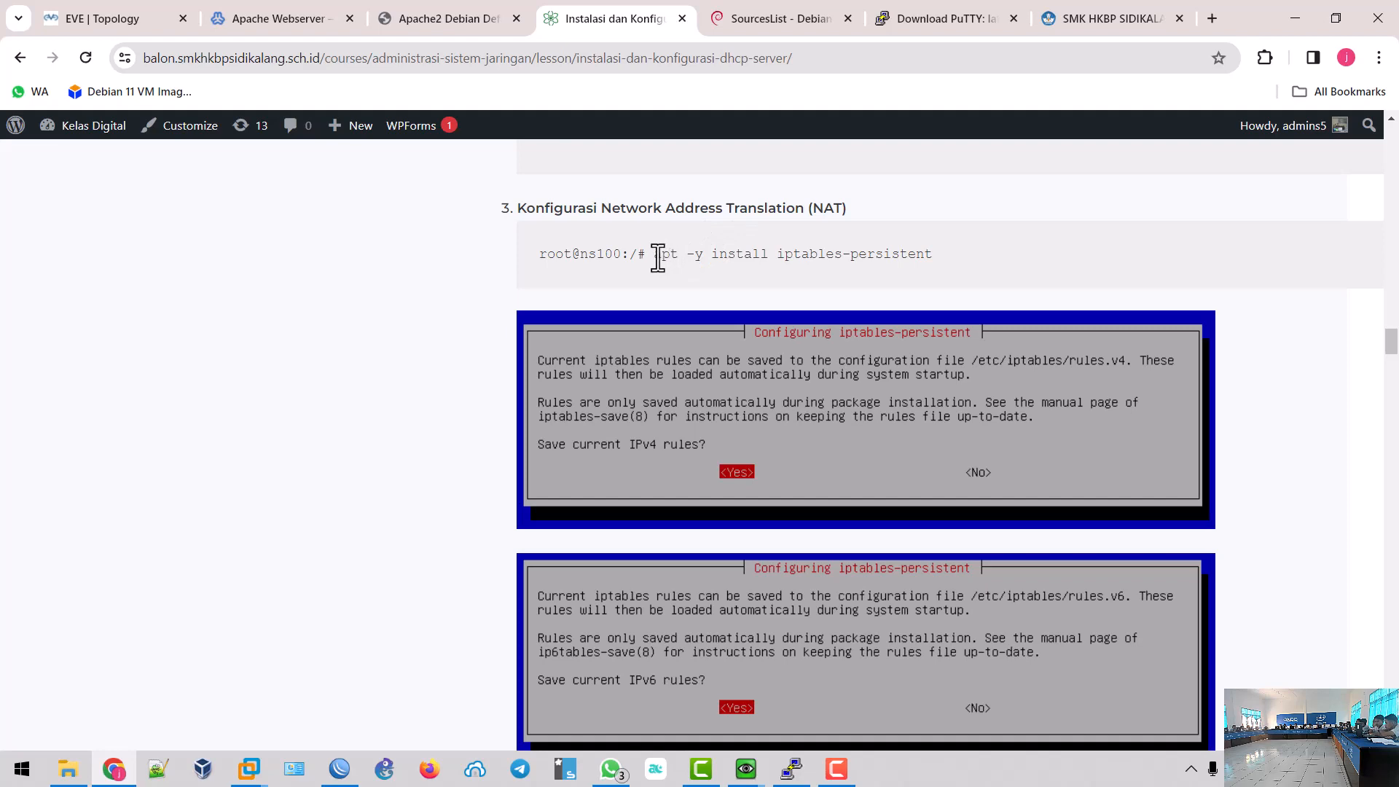
pyautogui.moveTo(654, 257); pyautogui.dragTo(937, 258)
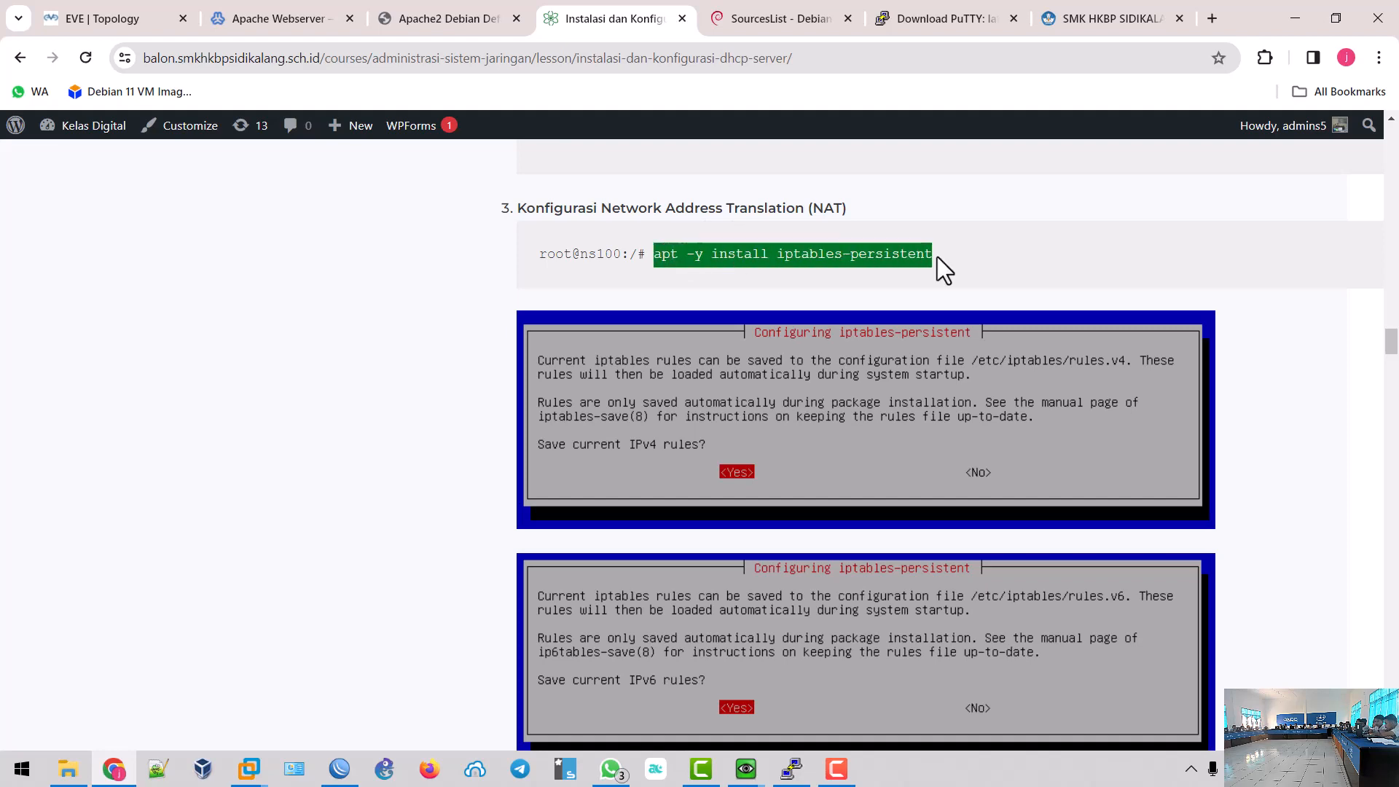
pyautogui.scroll(-12, 940, 291)
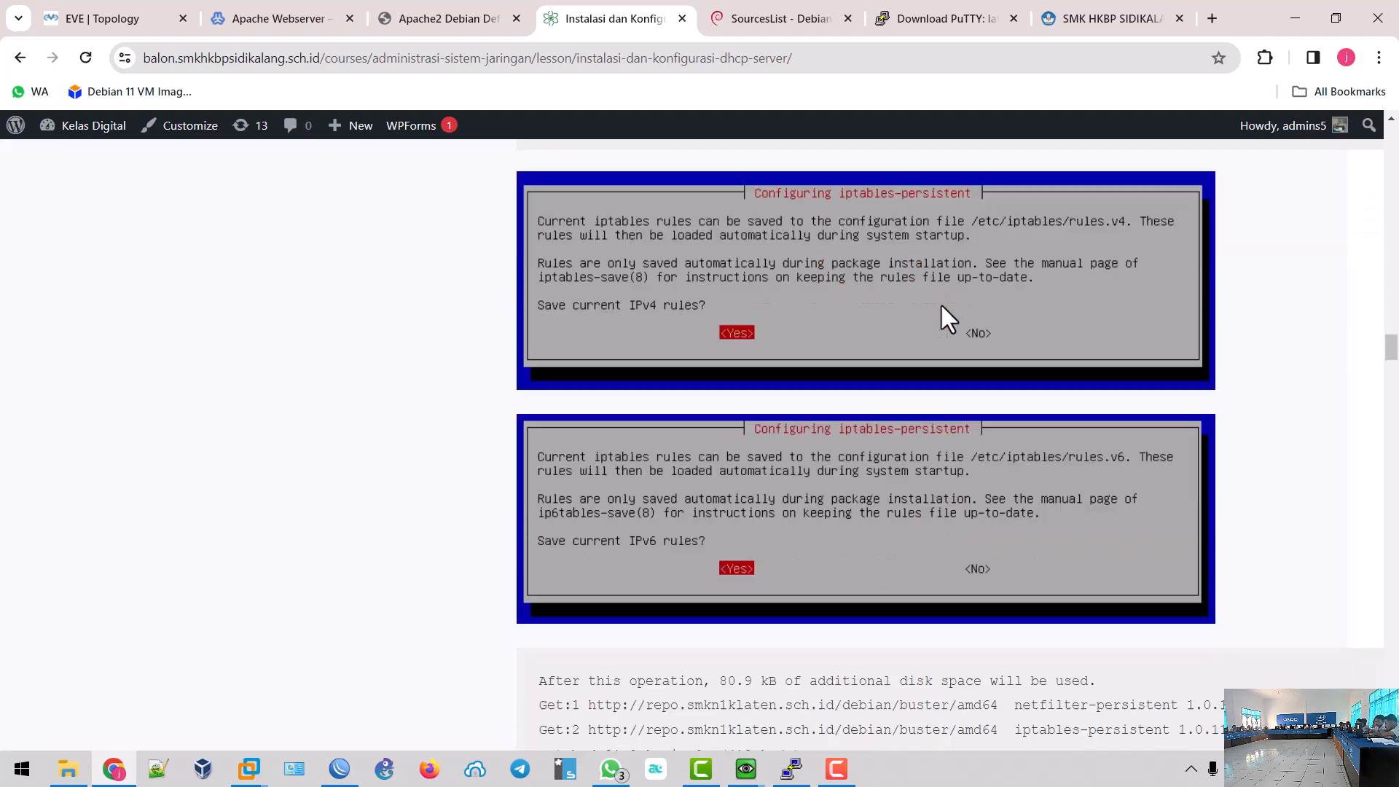
pyautogui.scroll(-9, 941, 305)
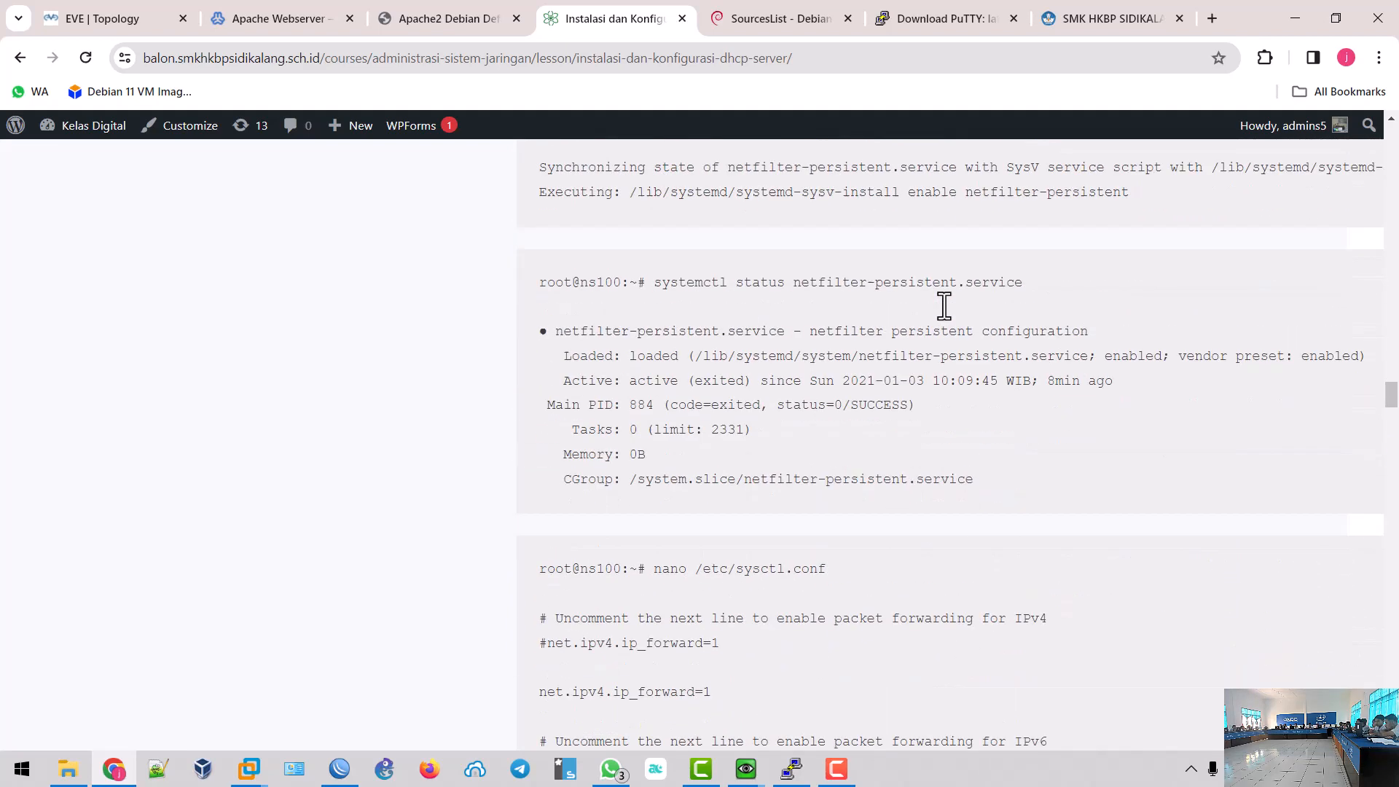
pyautogui.moveTo(654, 436); pyautogui.dragTo(830, 440)
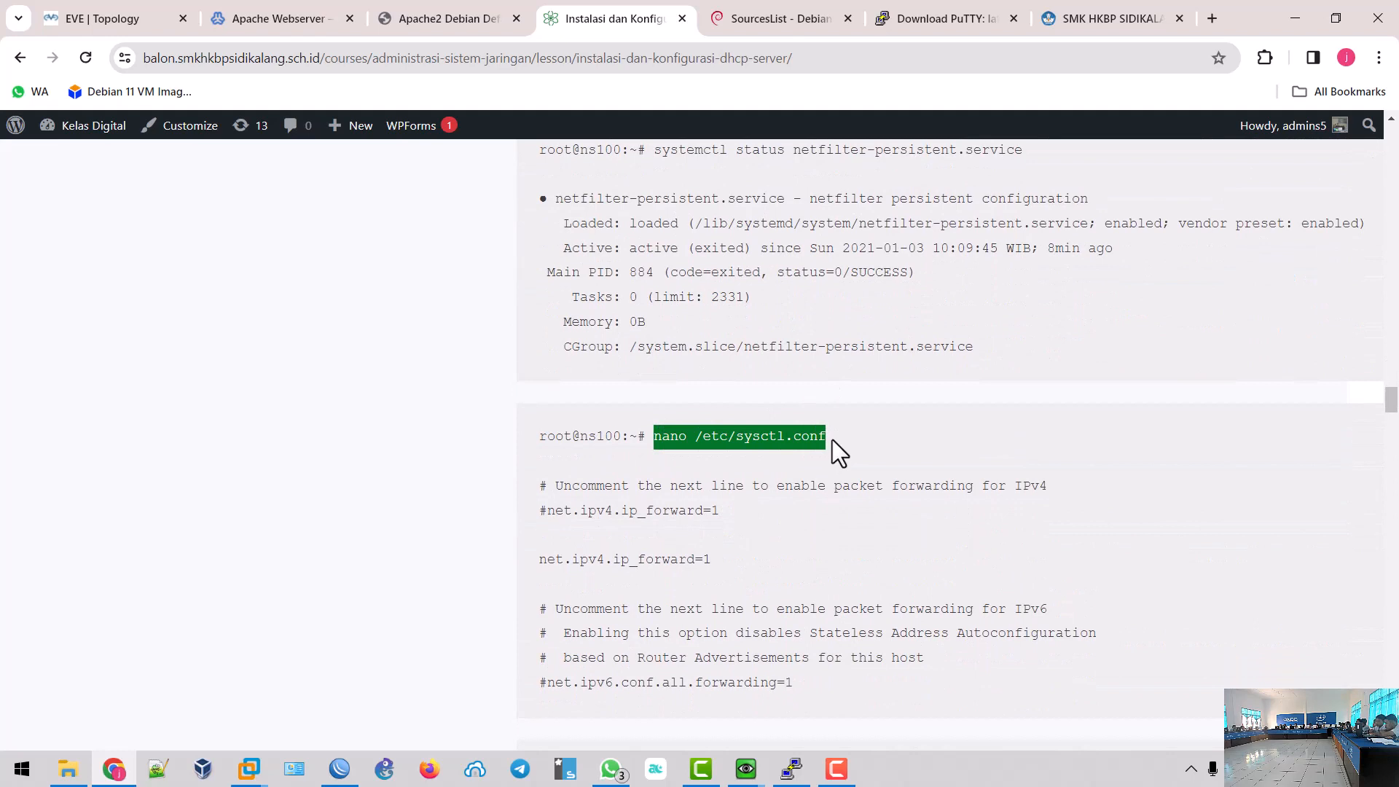
pyautogui.scroll(-3, 832, 439)
pyautogui.scroll(-1, 902, 316)
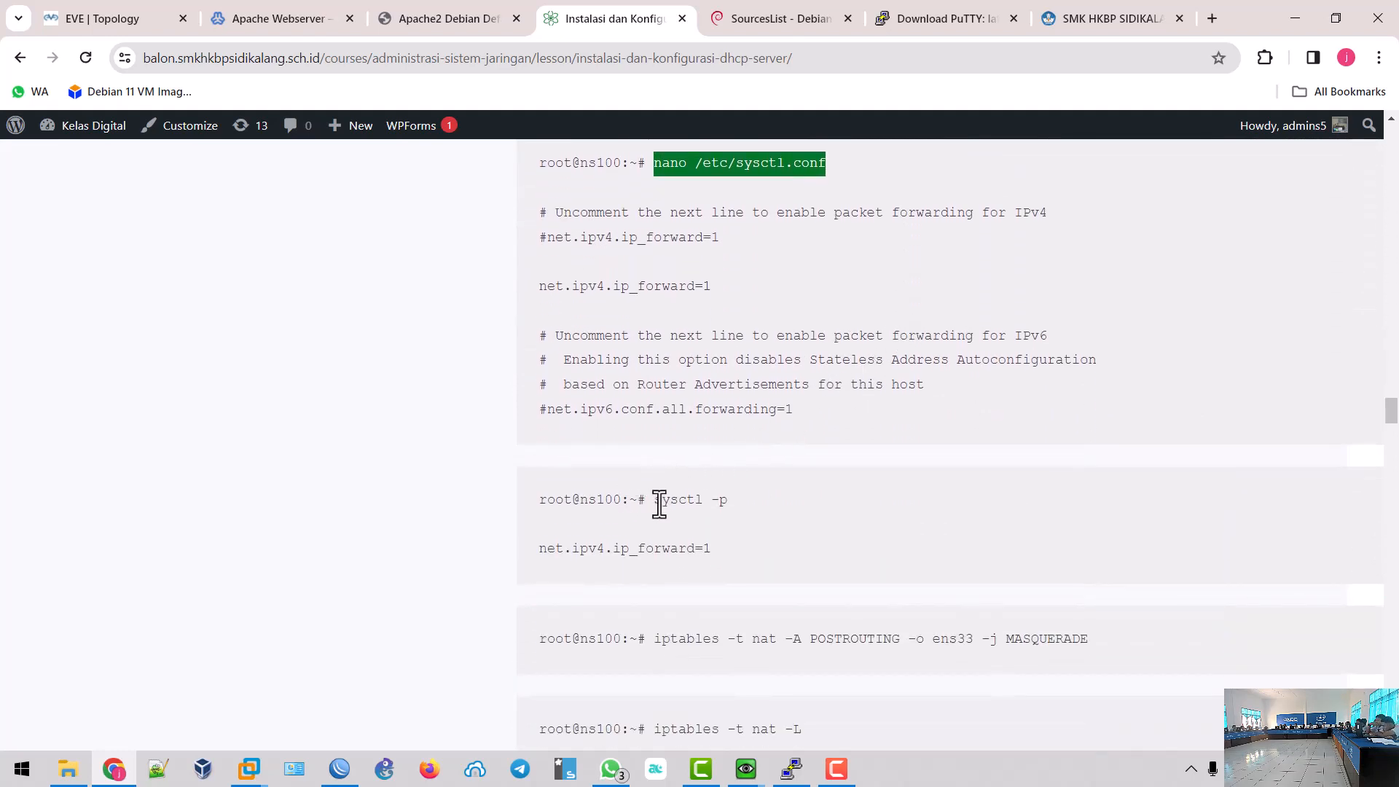
pyautogui.moveTo(655, 500); pyautogui.dragTo(742, 504)
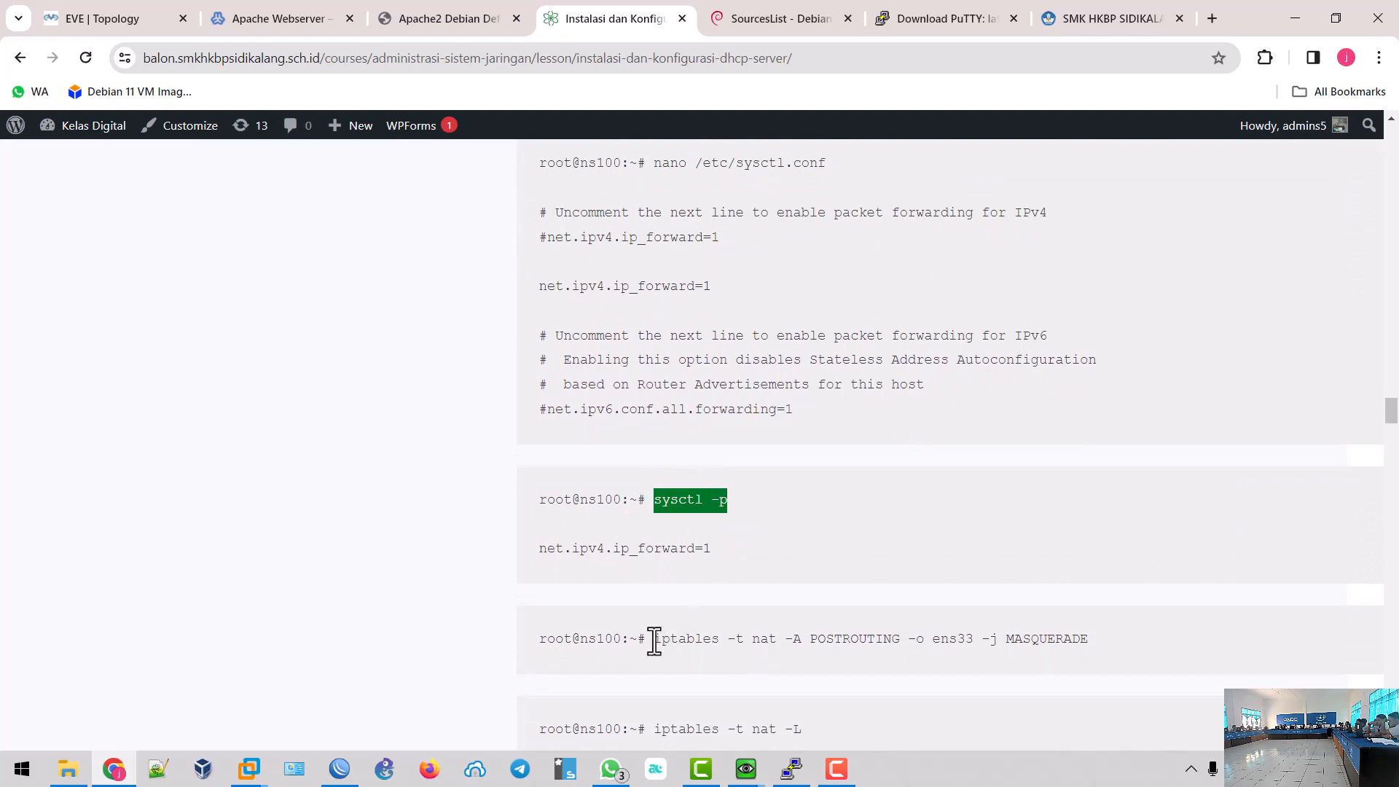
pyautogui.moveTo(655, 640); pyautogui.dragTo(1117, 638)
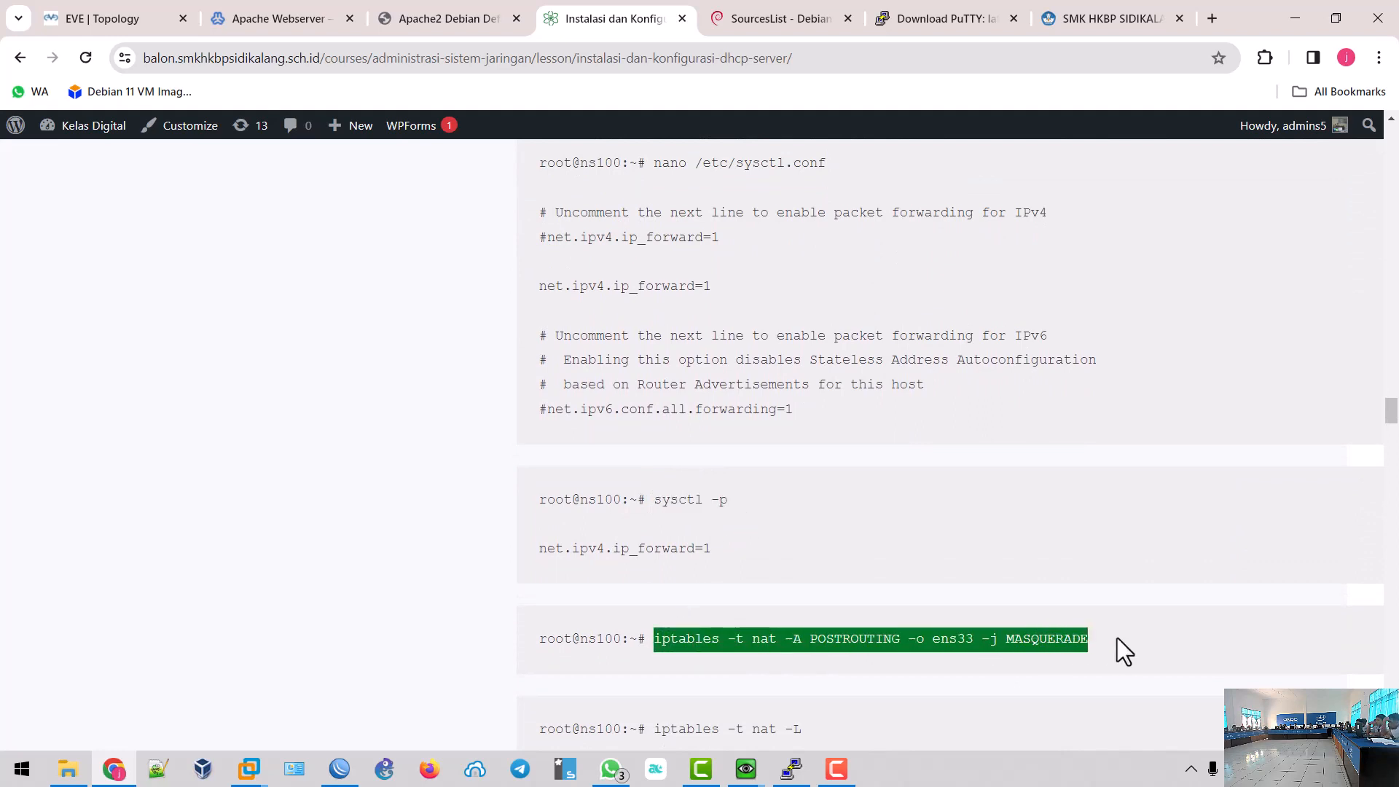
pyautogui.moveTo(746, 768)
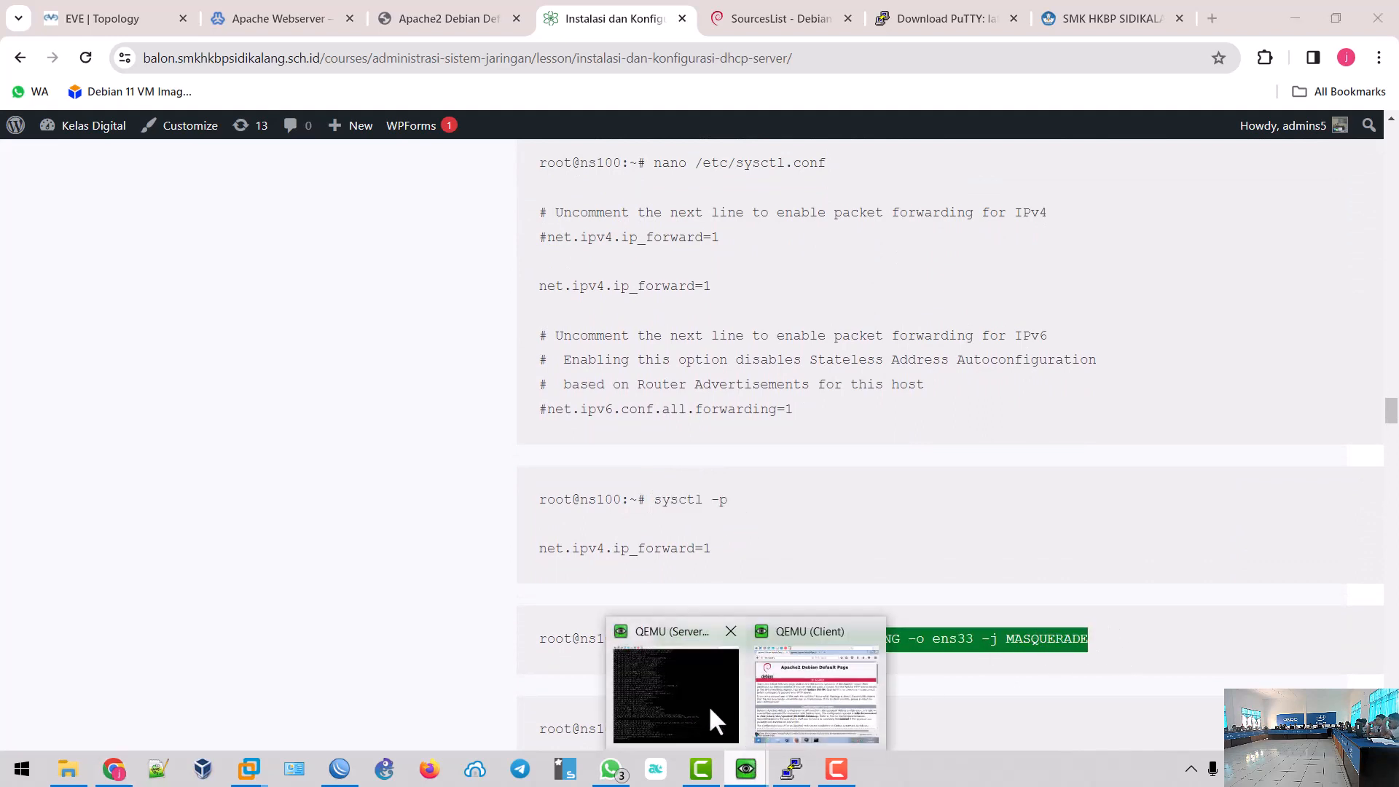
pyautogui.click(706, 706)
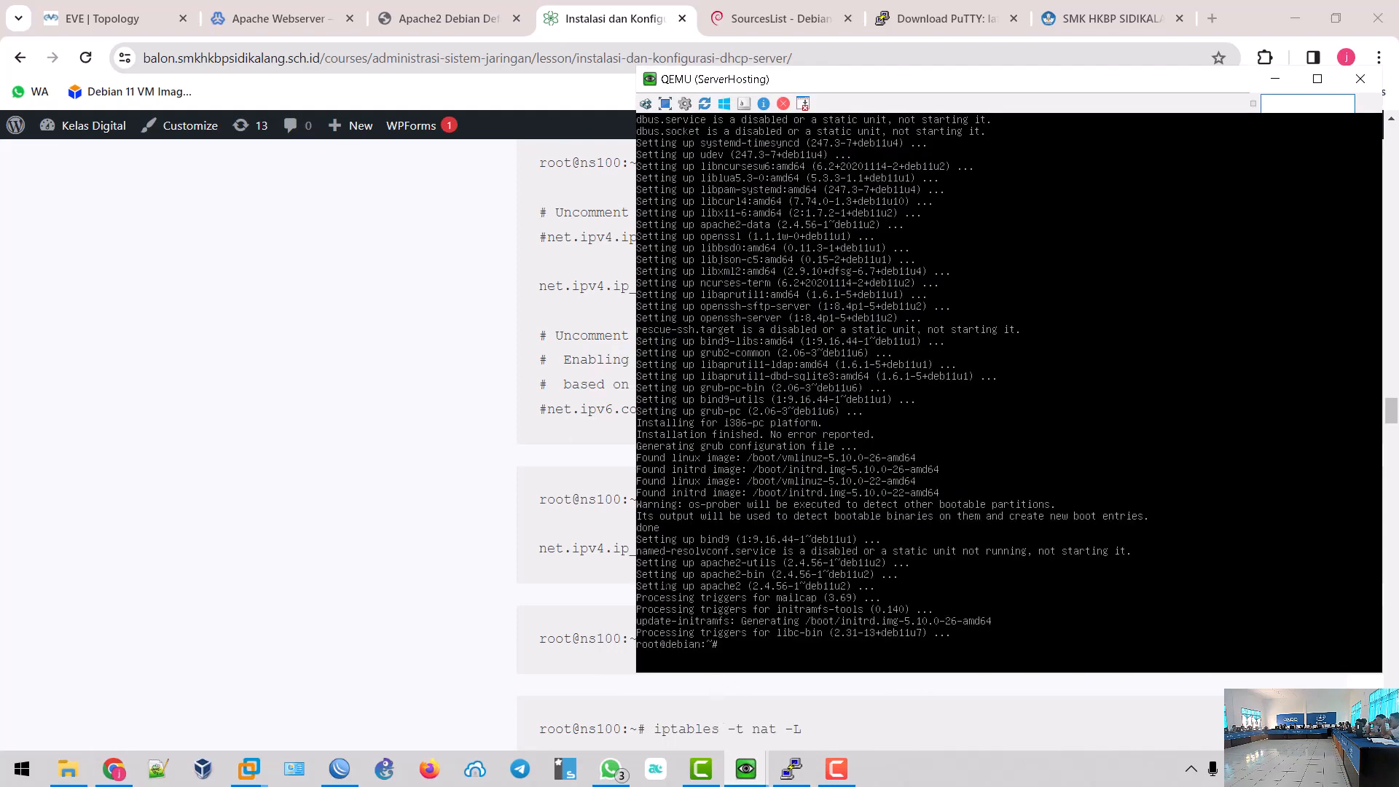
# - Copy the 'apt -y install iptables-persistent' command from the tutorial
pyautogui.click(437, 554)
pyautogui.scroll(20, 443, 536)
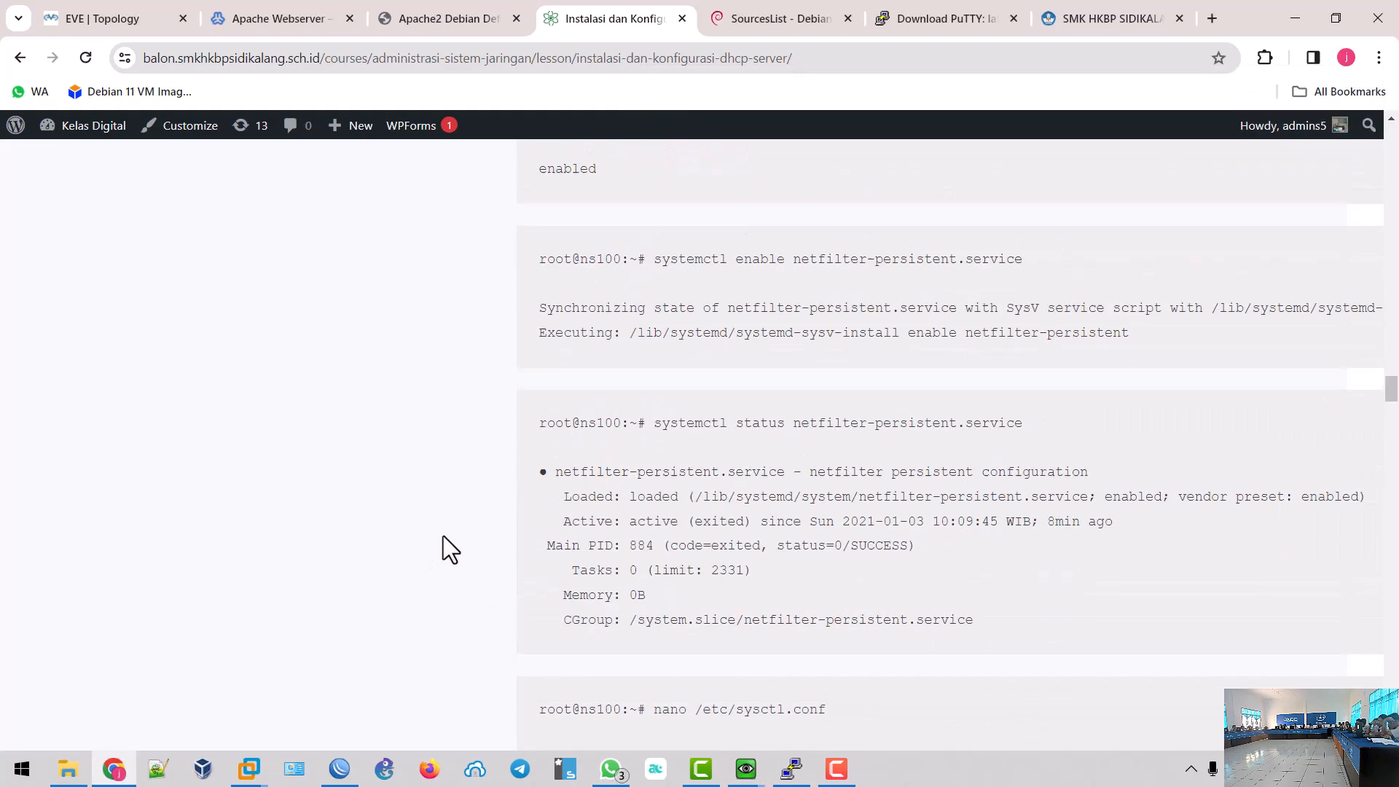
pyautogui.scroll(5, 443, 535)
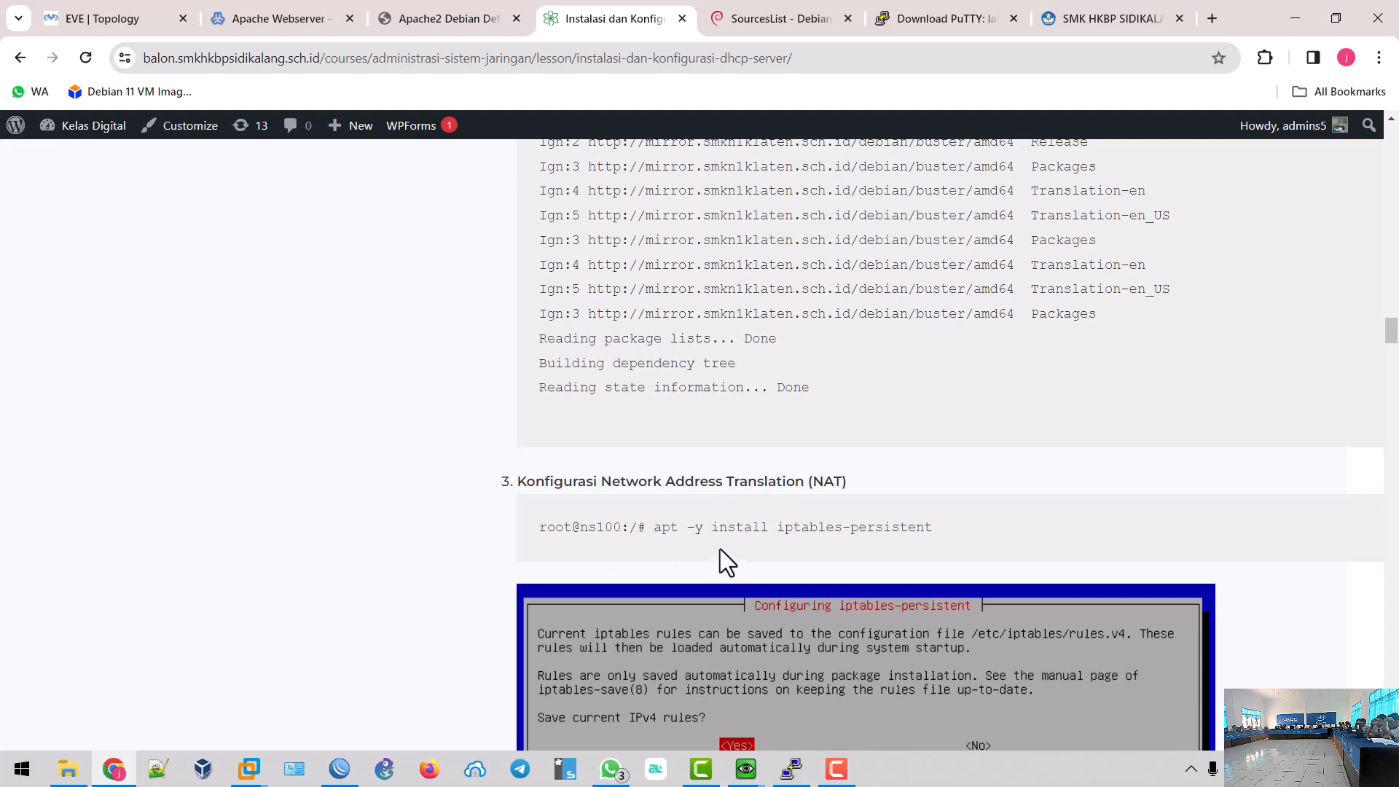
pyautogui.moveTo(659, 533); pyautogui.dragTo(938, 532)
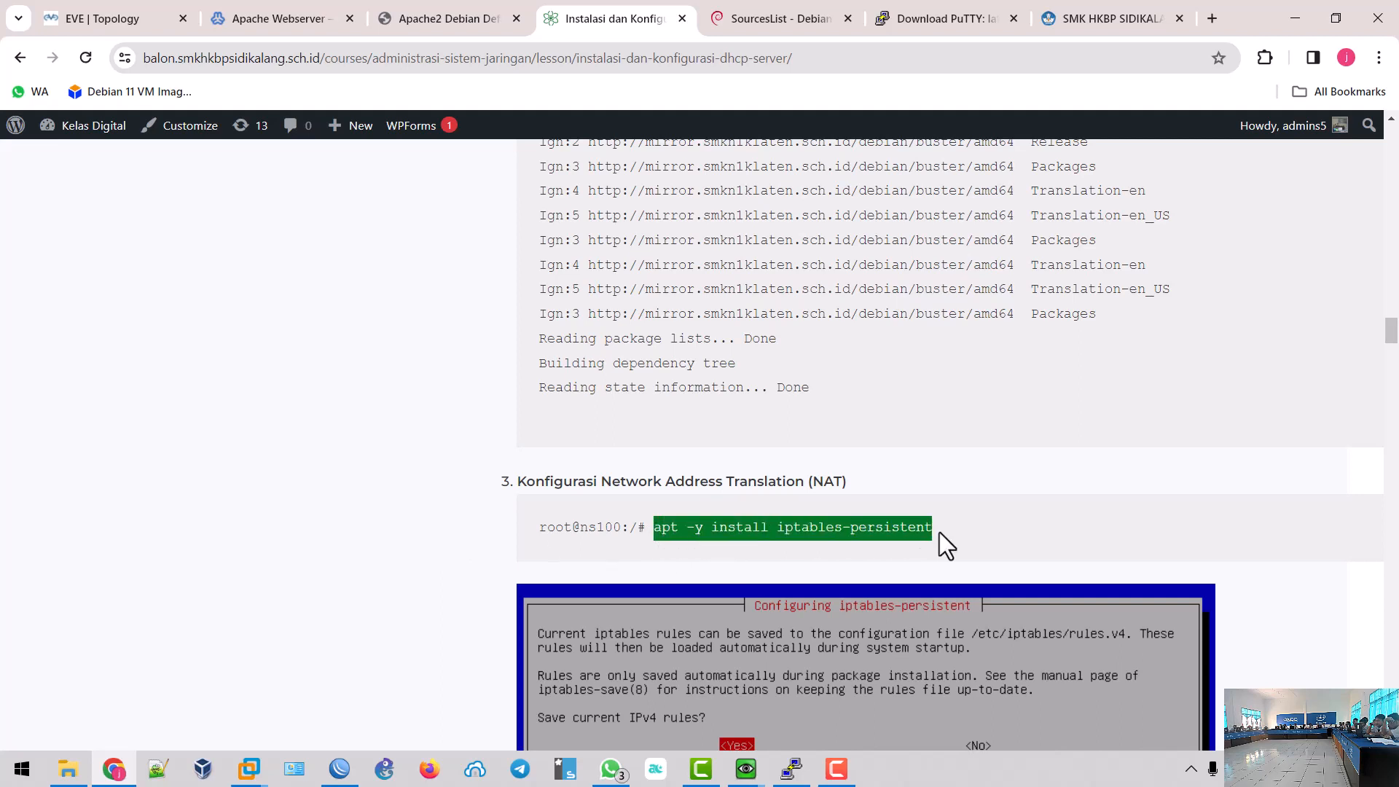
pyautogui.rightClick(900, 532)
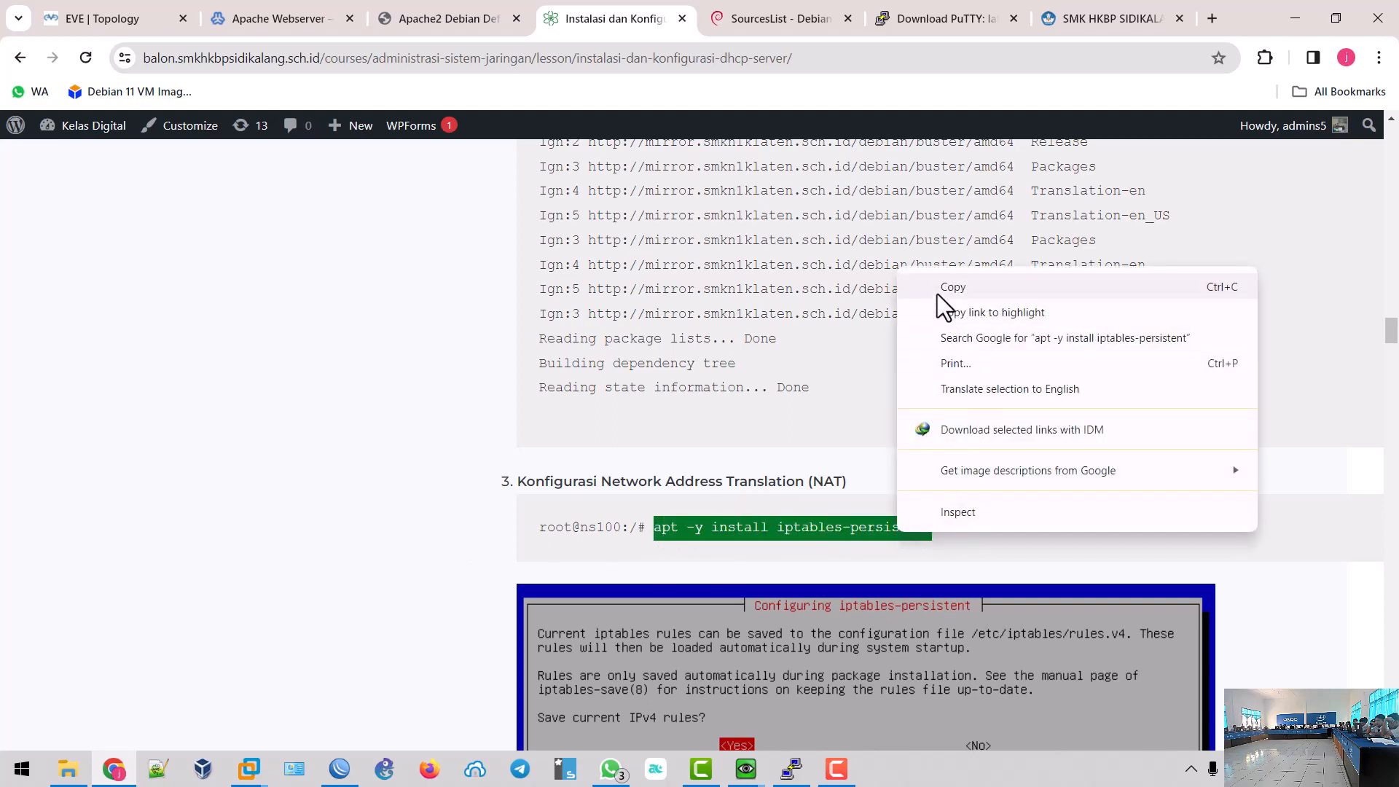
pyautogui.click(944, 287)
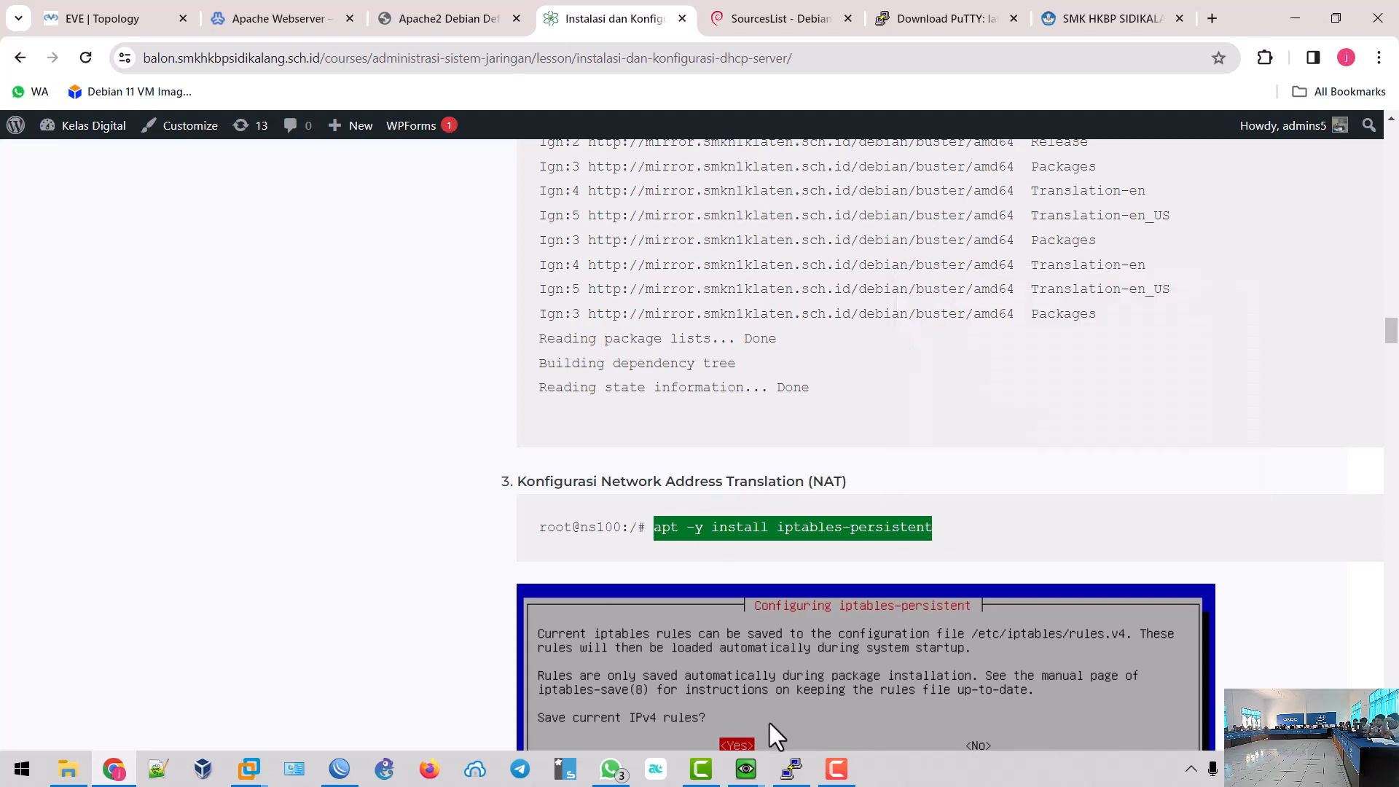
# - Return to the home directory with cd in the PuTTY server session
pyautogui.click(791, 768)
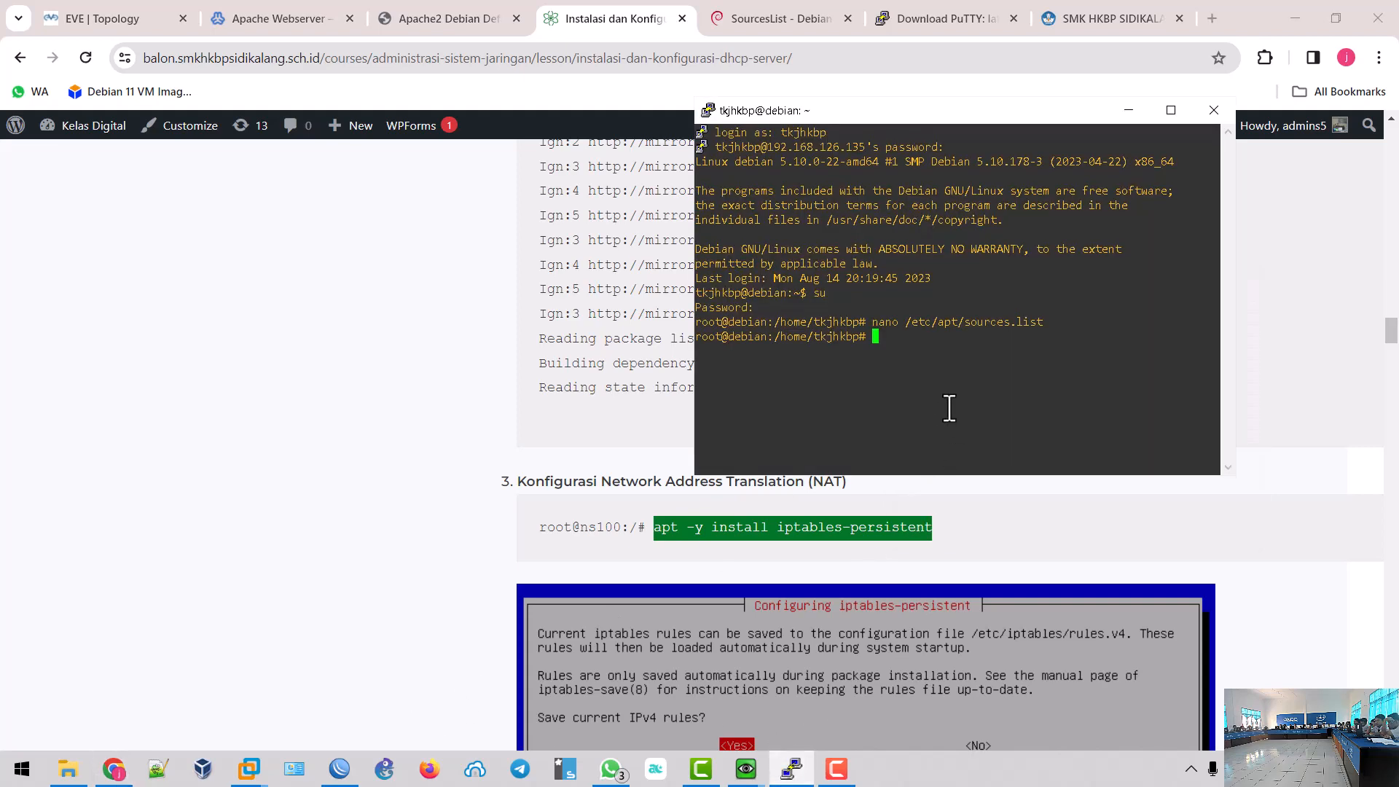
pyautogui.write('cd')
pyautogui.press('Return')
# - Run apt -y install iptables-persistent, agreeing to save current IPv4 and IPv6 rules
pyautogui.rightClick(899, 388)
pyautogui.rightClick(899, 387)
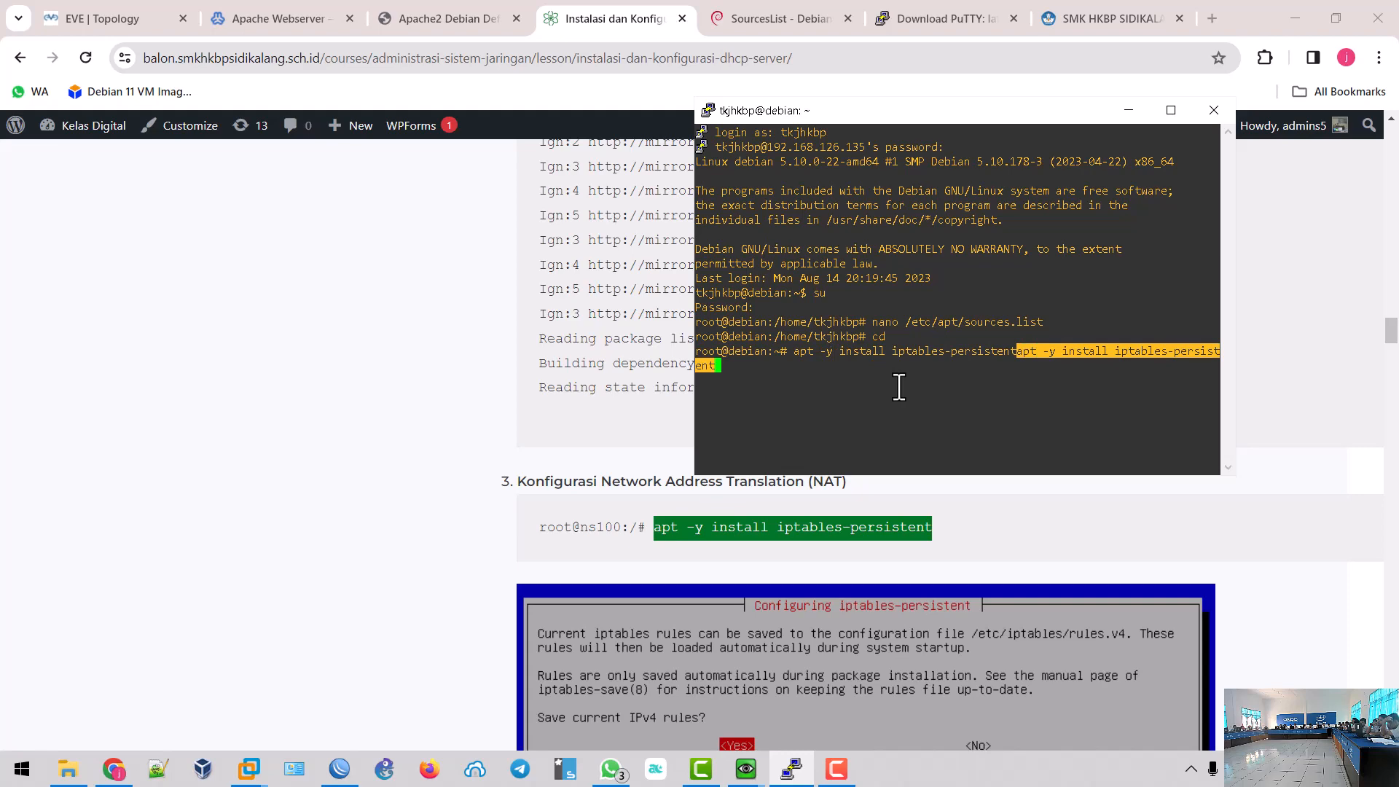
pyautogui.hotkey('ctrl', 'c')
pyautogui.rightClick(899, 388)
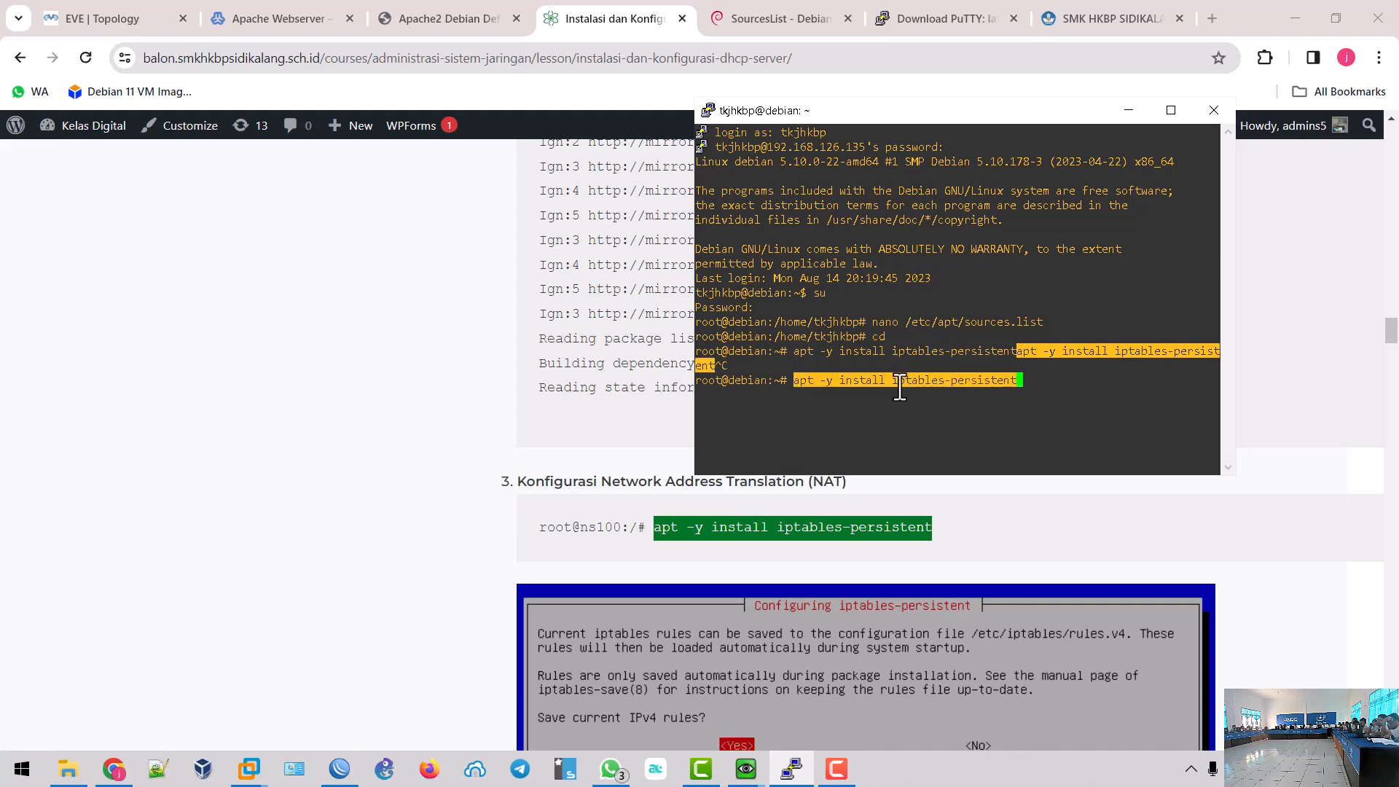
pyautogui.press('Return')
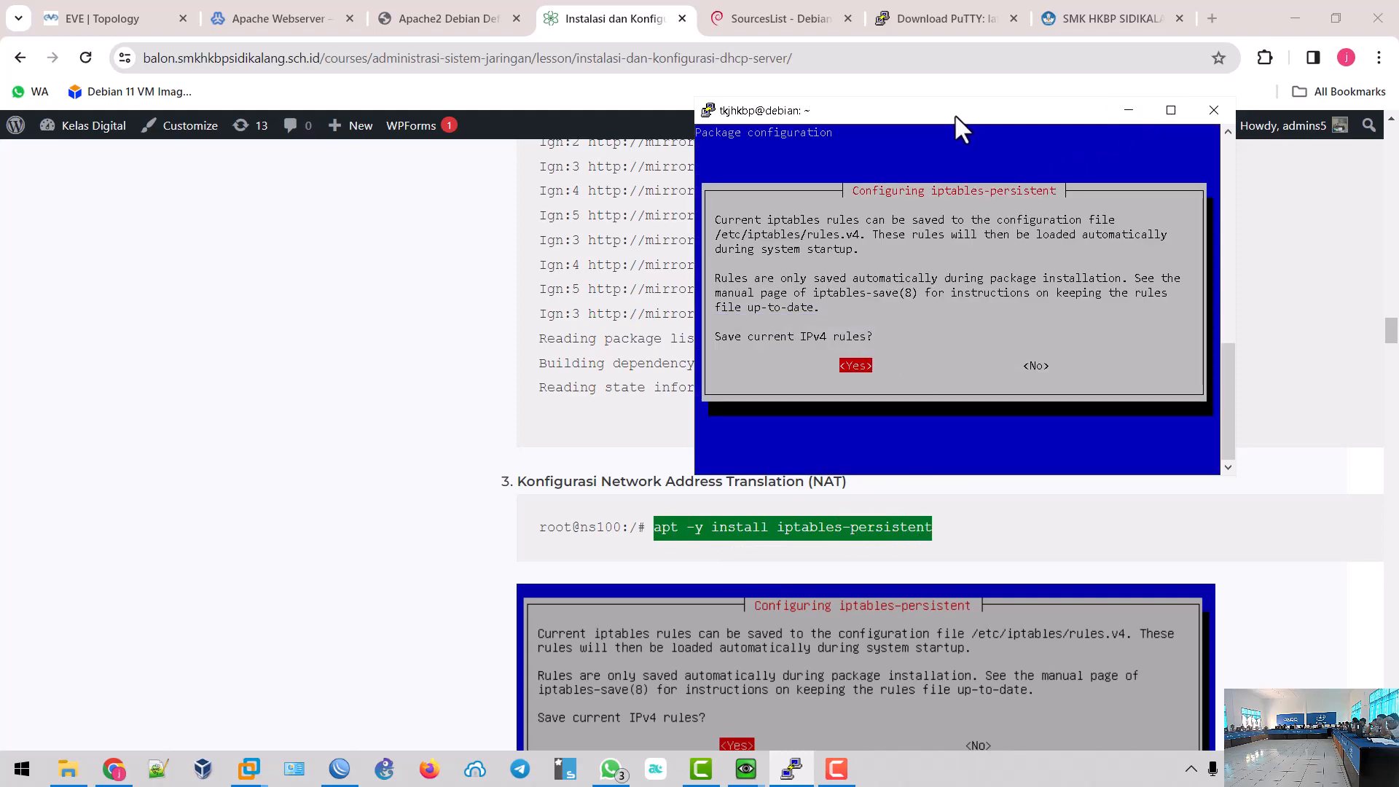
pyautogui.press('Return')
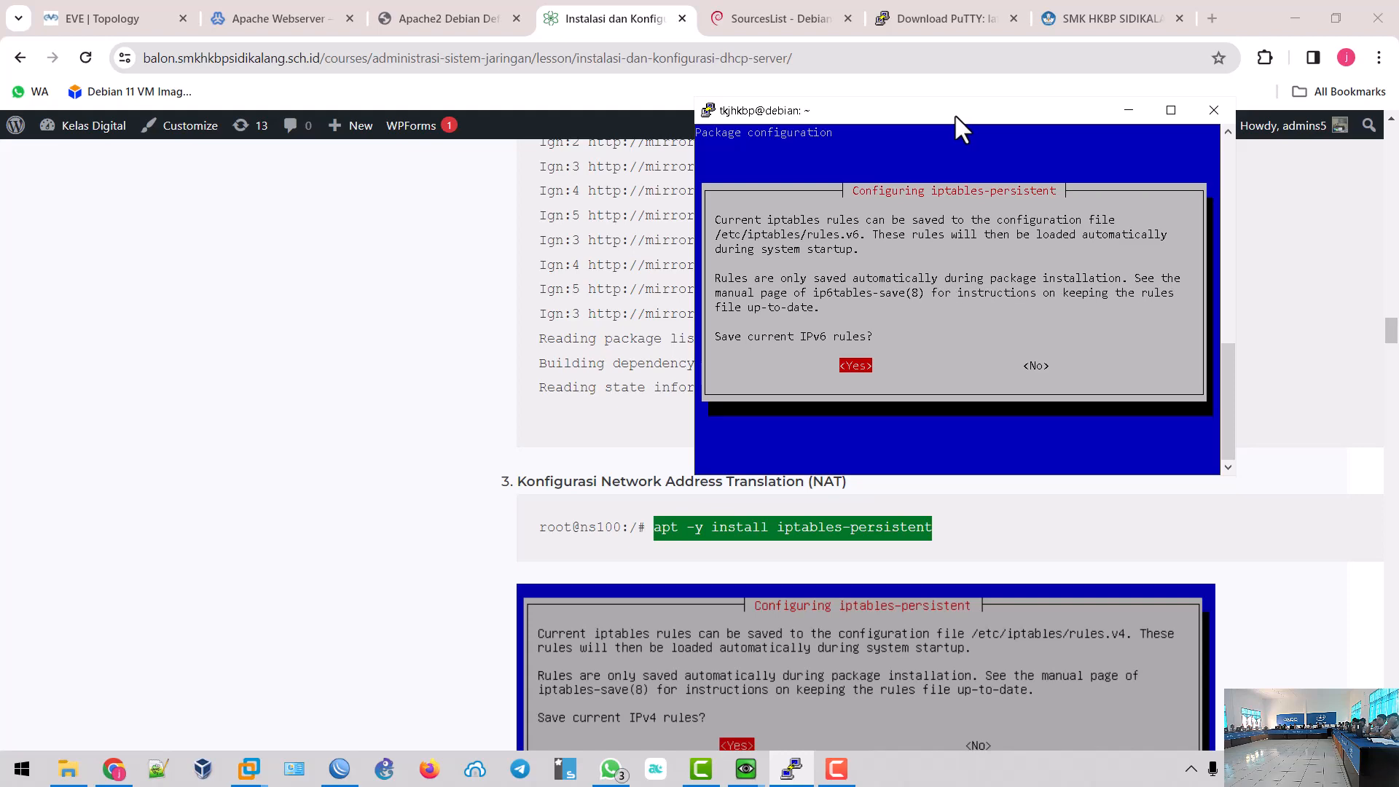
pyautogui.press('Return')
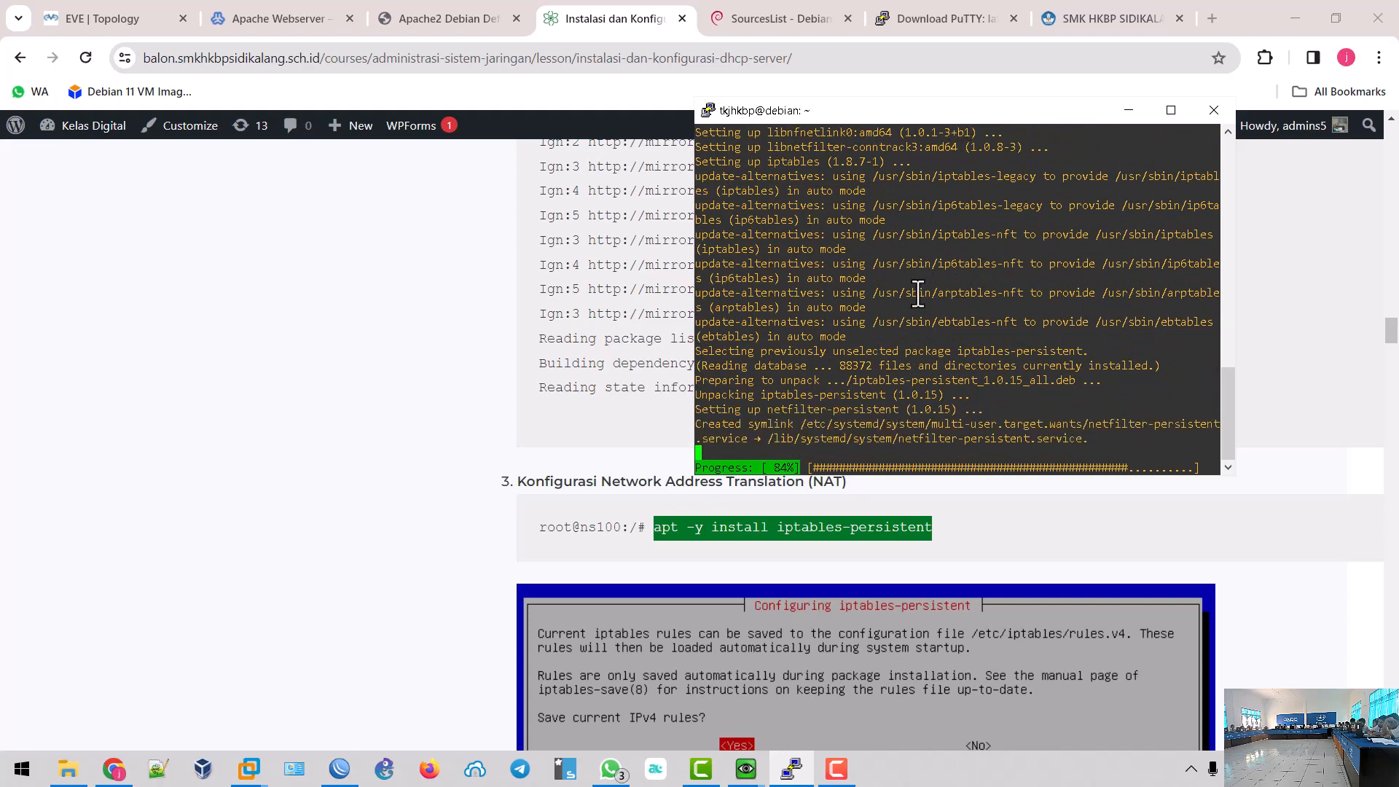
# - Run 'ping 8.8.8.8 -t' in the client's Command Prompt; requests time out
pyautogui.moveTo(746, 769)
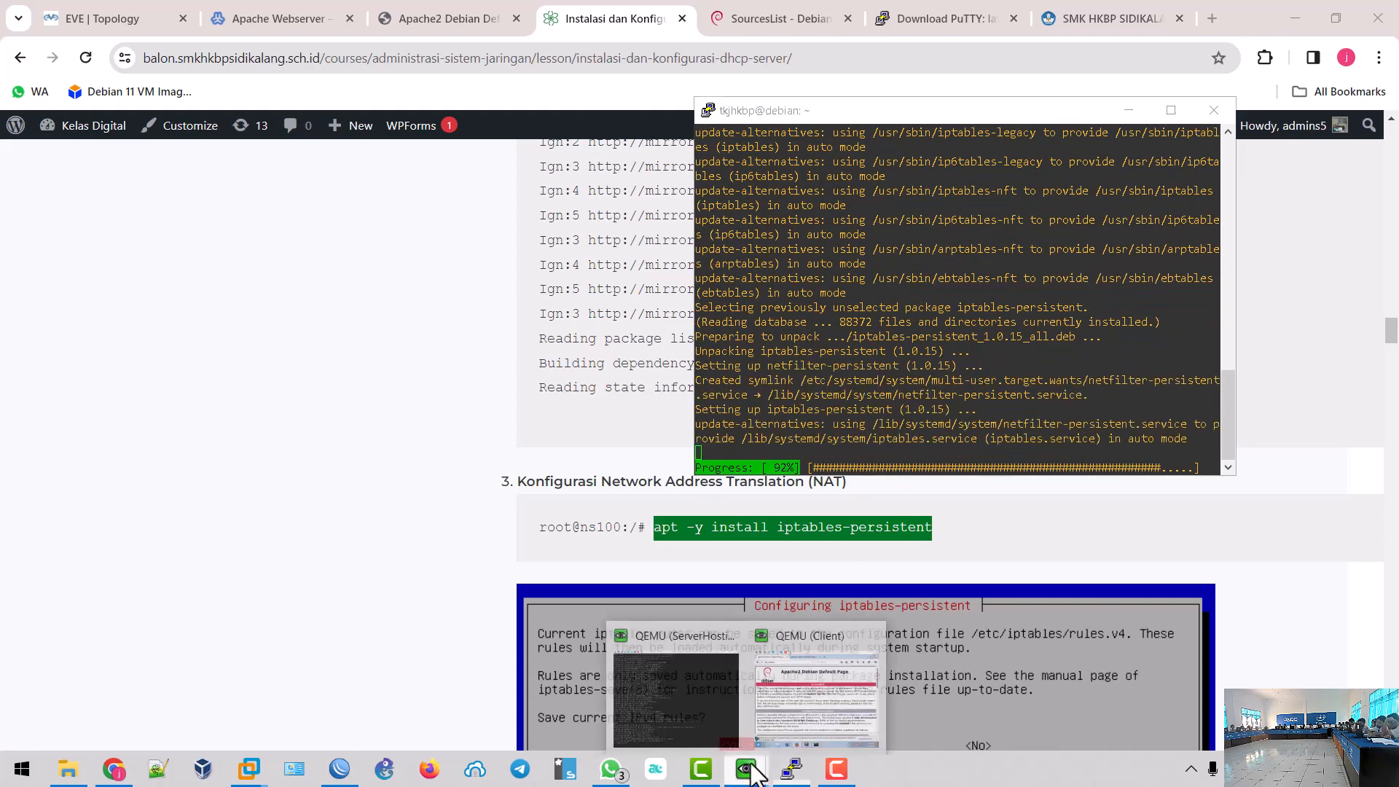
pyautogui.click(820, 680)
pyautogui.click(698, 599)
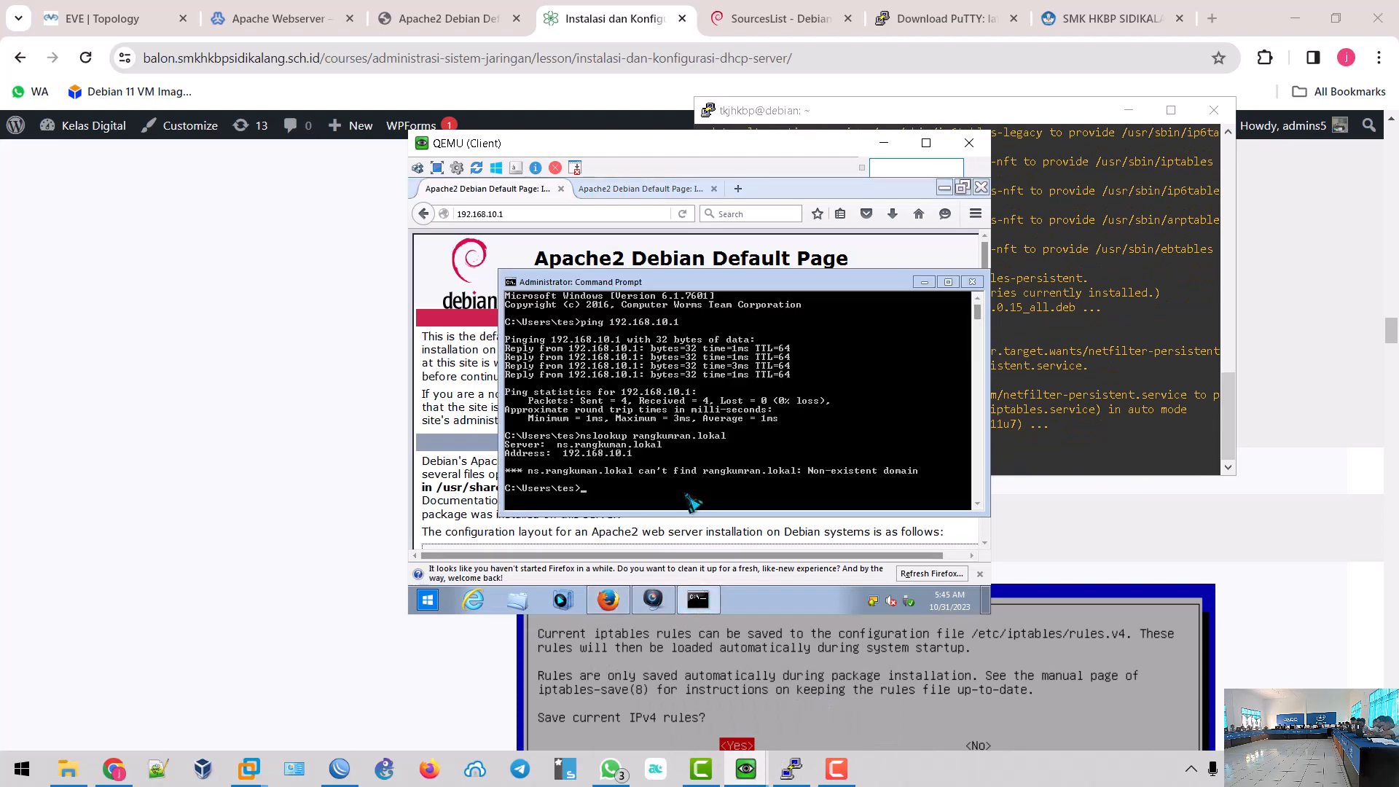
pyautogui.write('ping 8.8.8.8 -t')
pyautogui.press('Return')
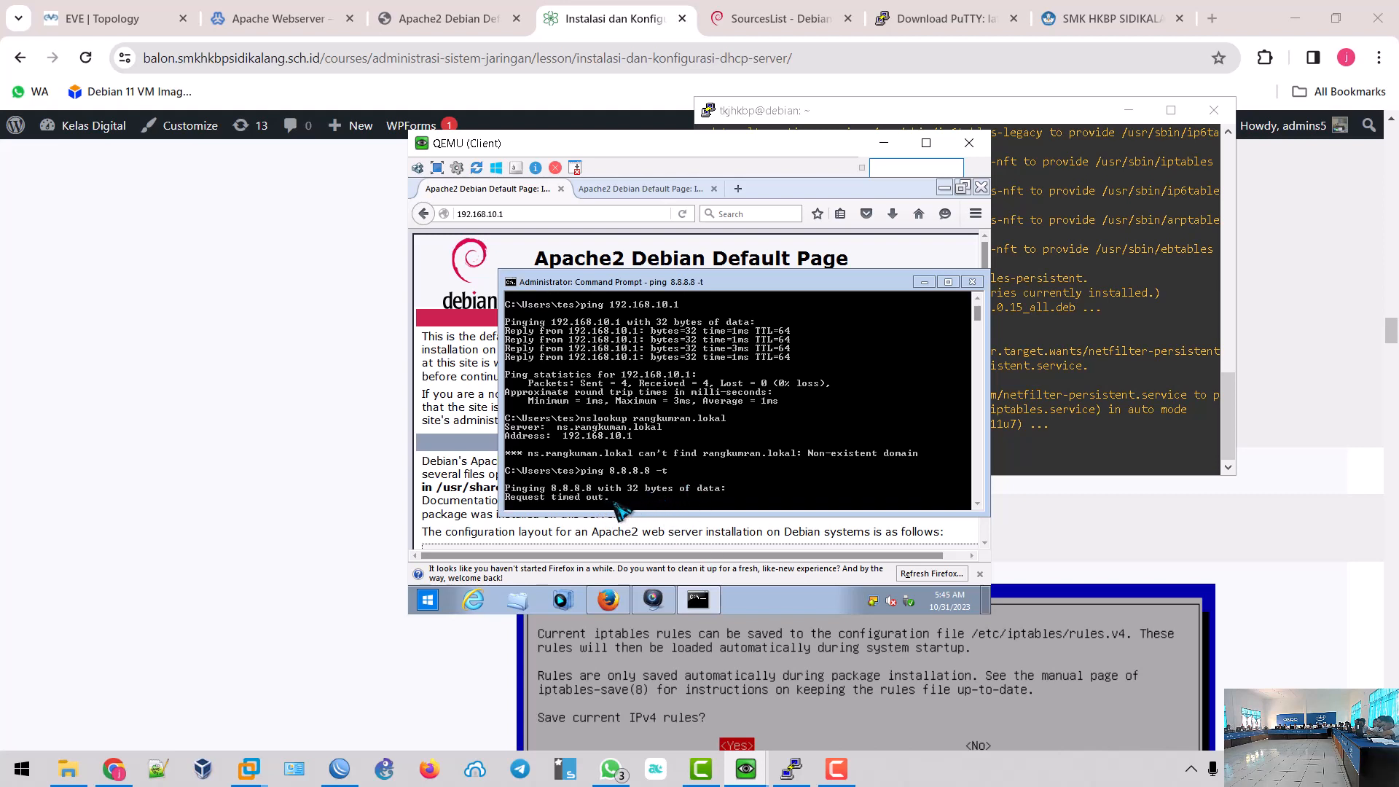
pyautogui.click(792, 770)
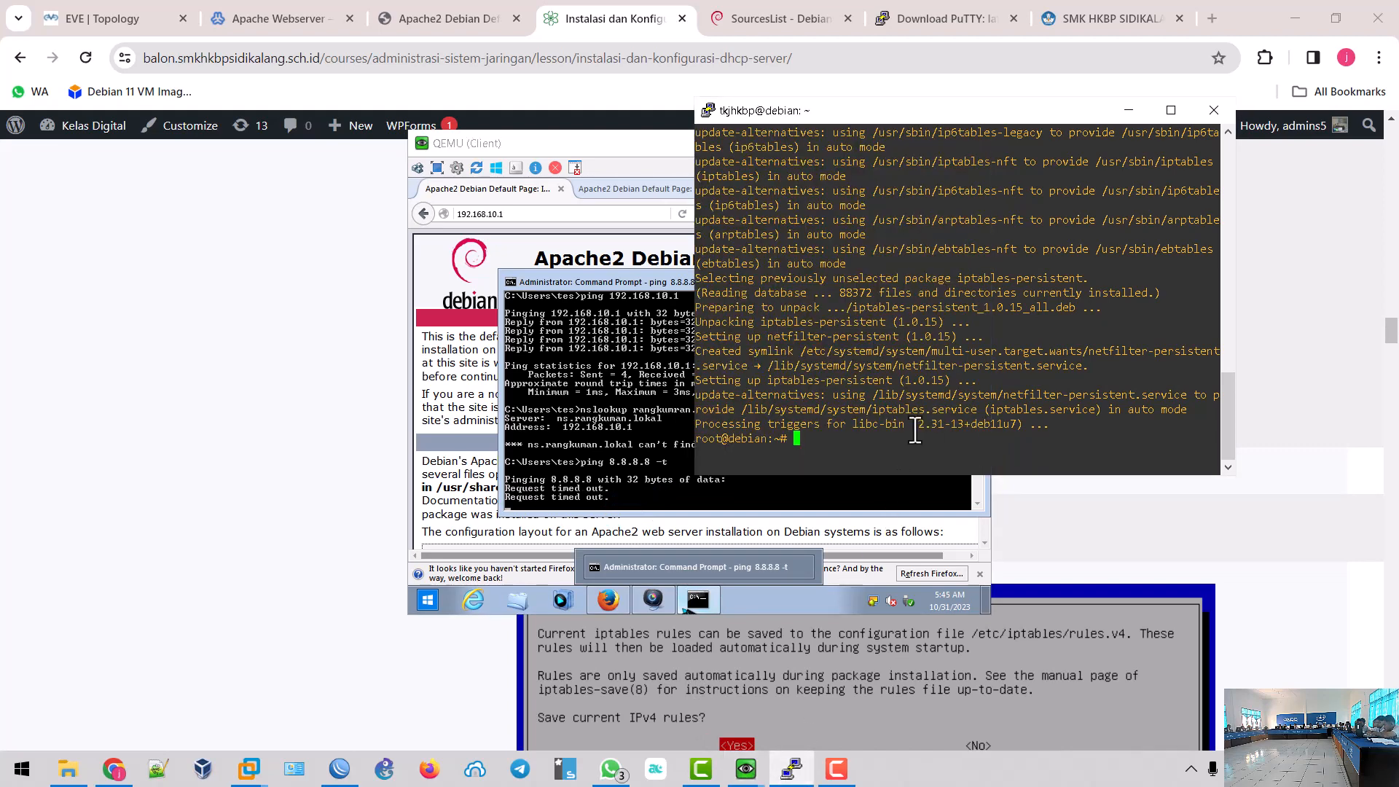
# - Copy 'nano /etc/sysctl.conf' from the lesson's IPv4 packet-forwarding step
pyautogui.click(339, 515)
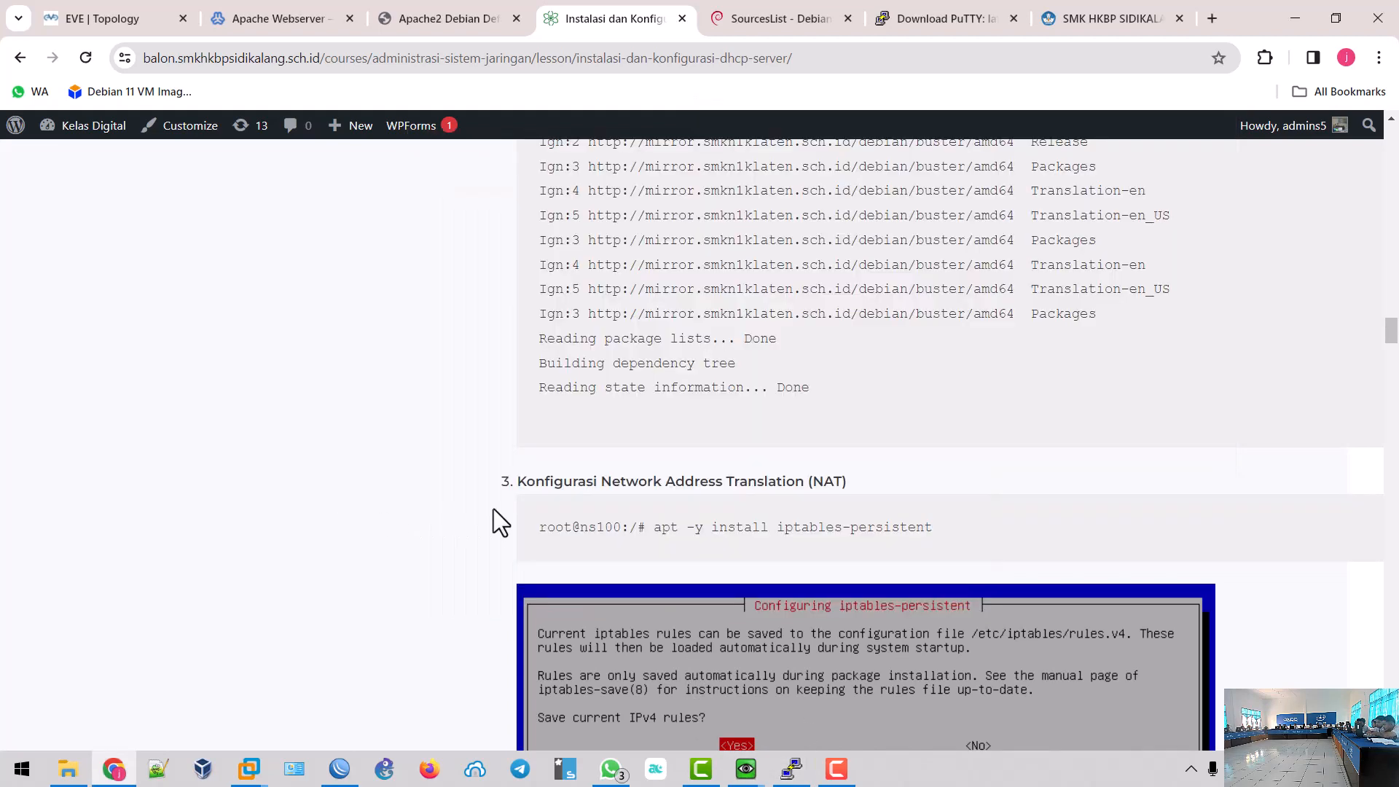
pyautogui.scroll(-6, 701, 492)
pyautogui.scroll(-16, 701, 493)
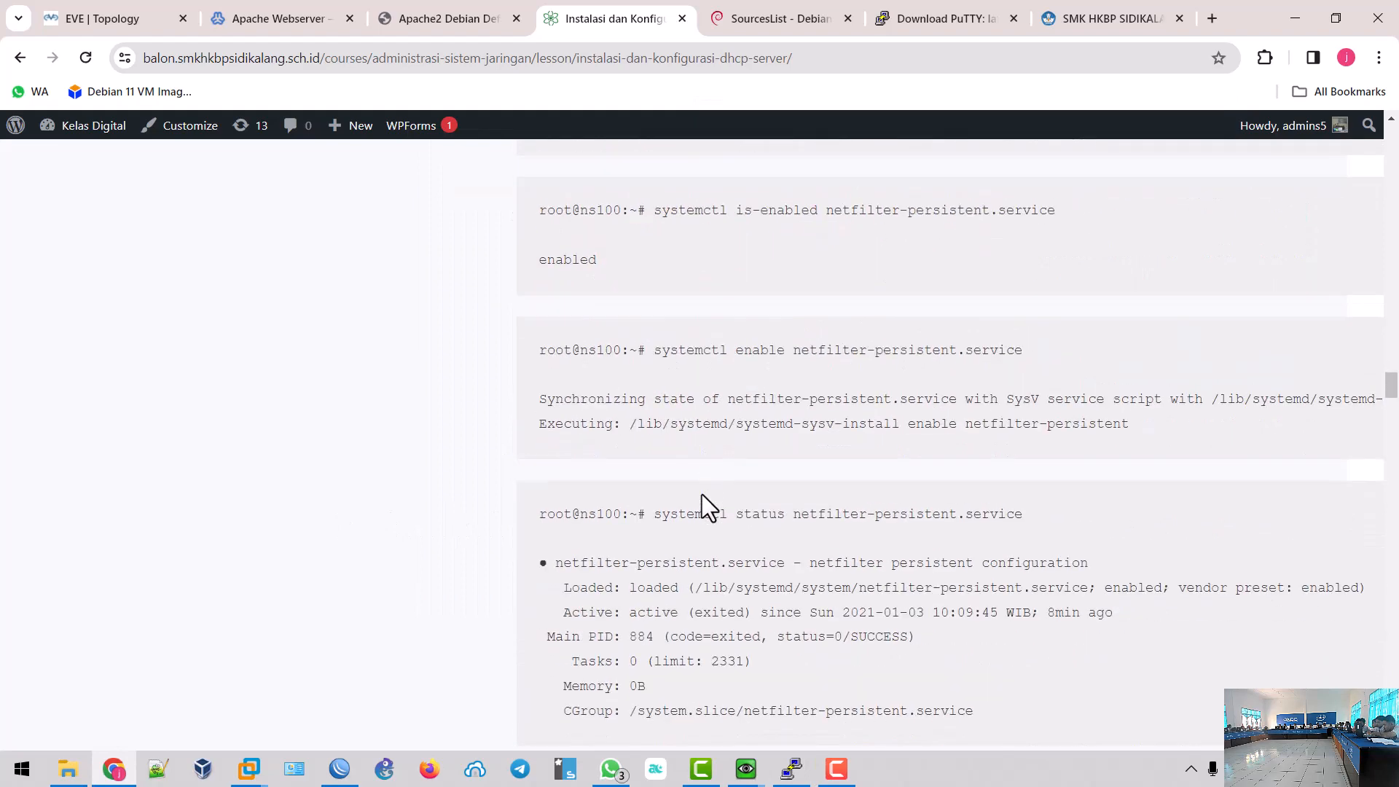
pyautogui.scroll(-2, 705, 497)
pyautogui.scroll(1, 711, 437)
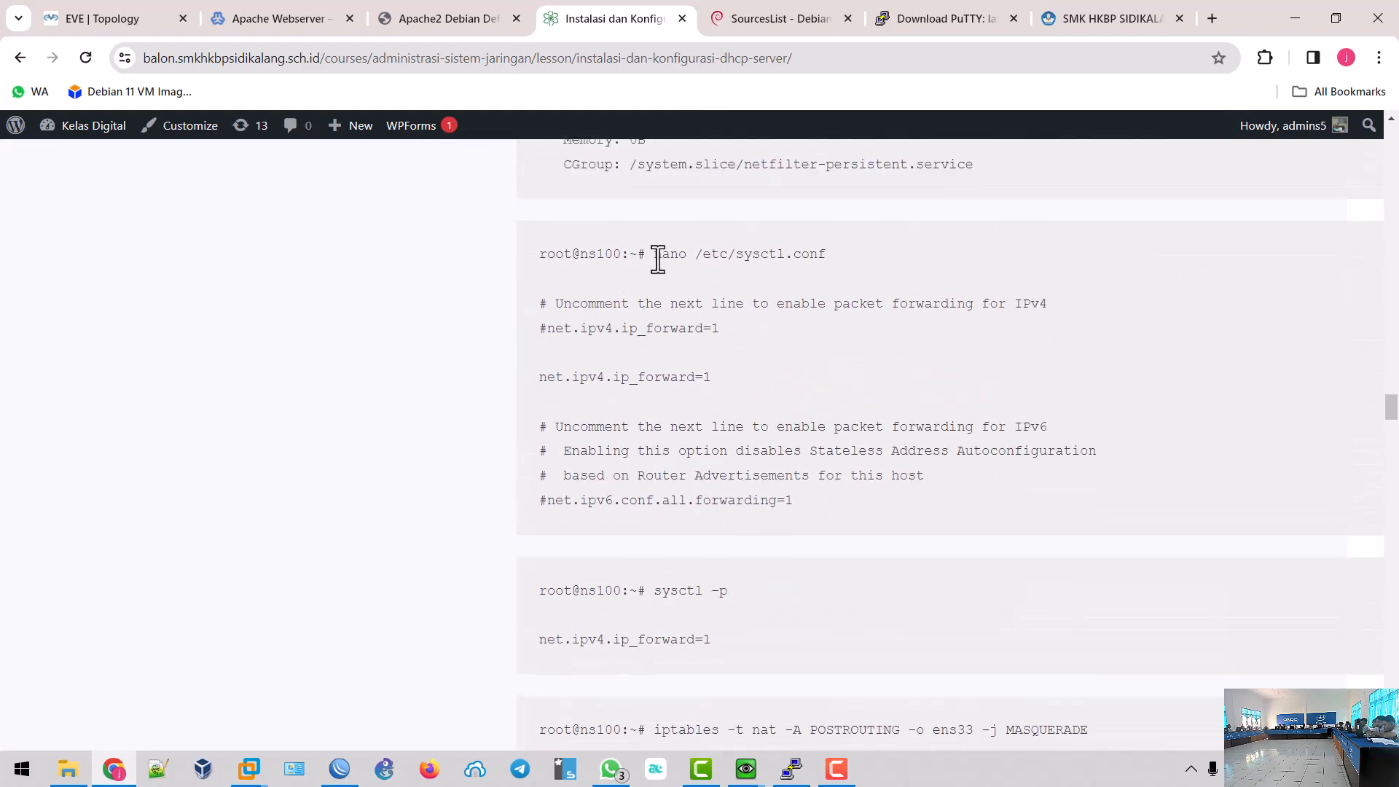
pyautogui.moveTo(654, 256); pyautogui.dragTo(834, 254)
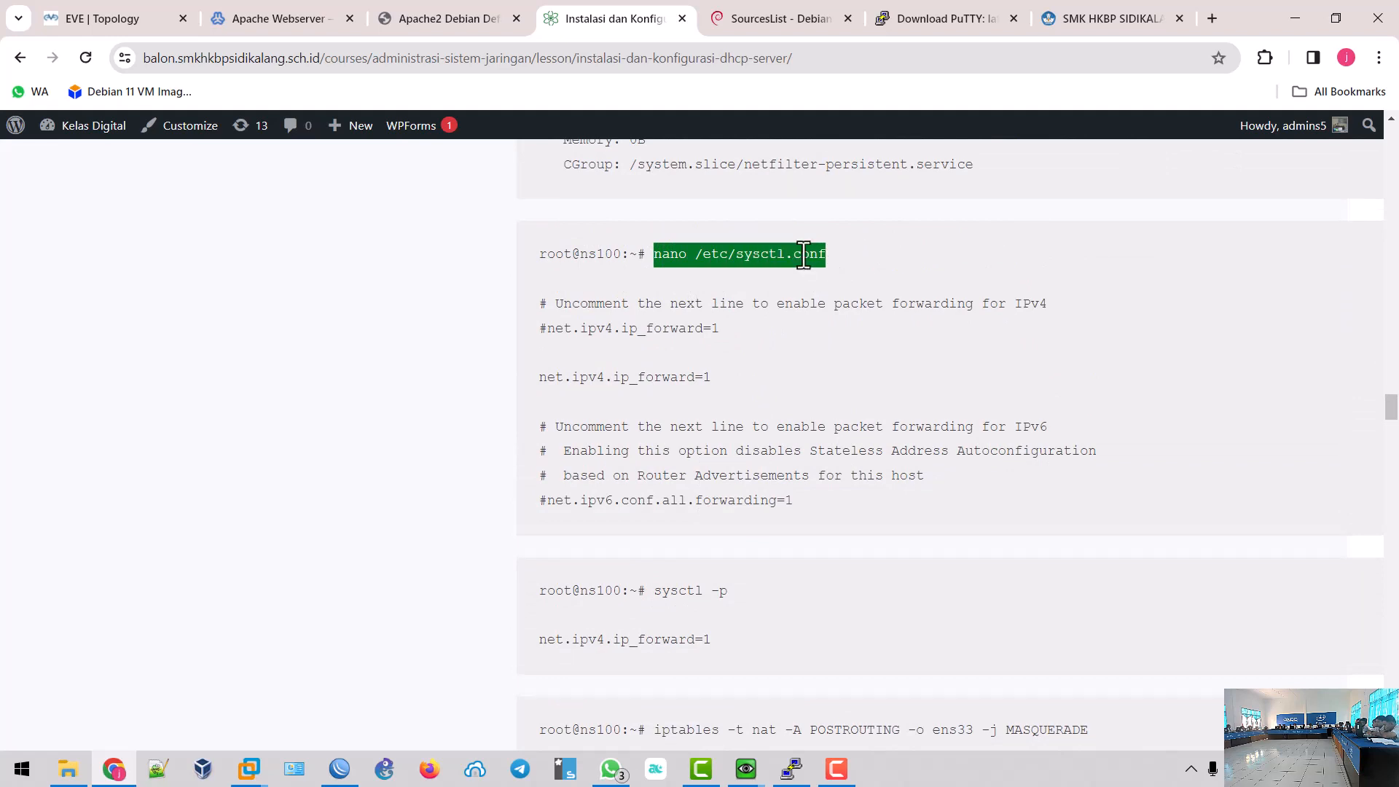
pyautogui.rightClick(802, 254)
pyautogui.click(857, 274)
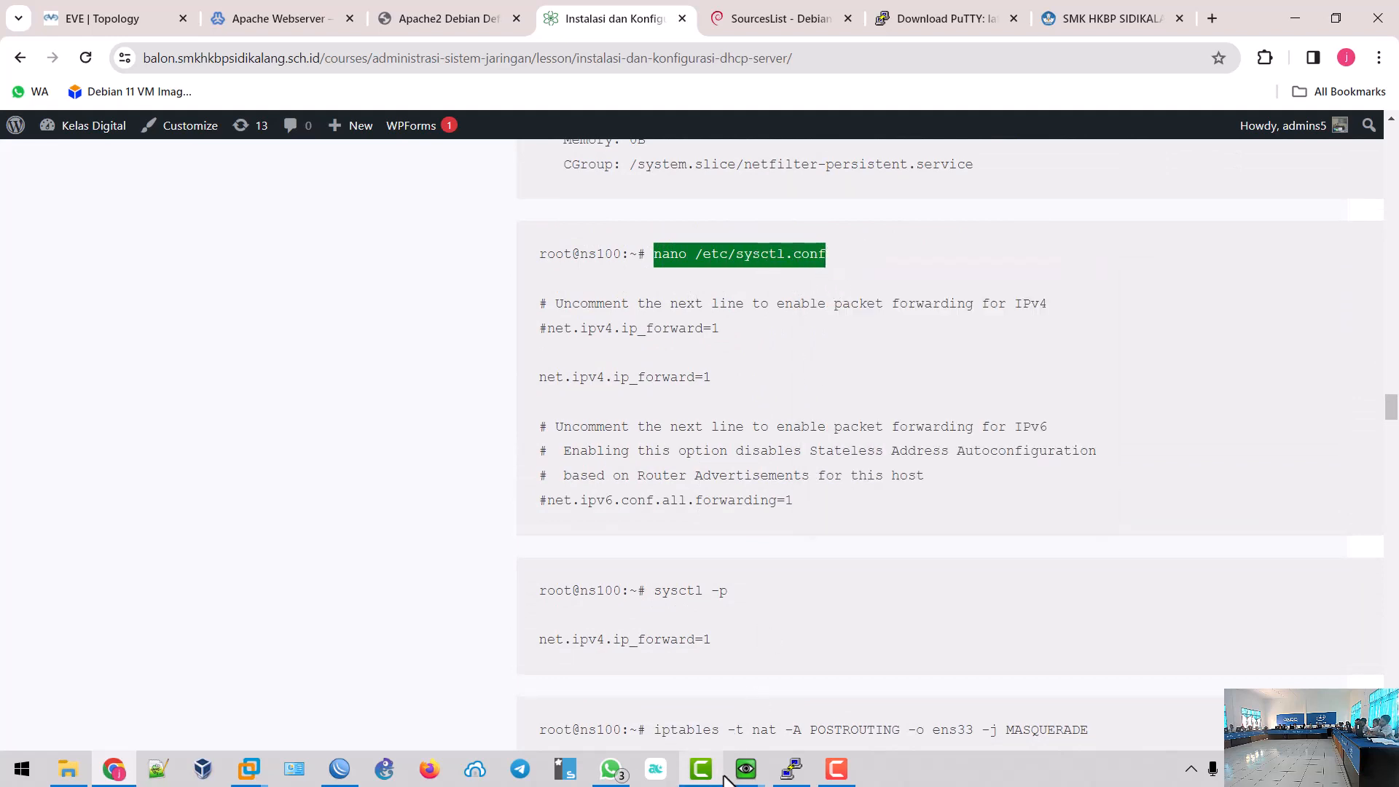
# - Open /etc/sysctl.conf in nano on the server
pyautogui.click(791, 768)
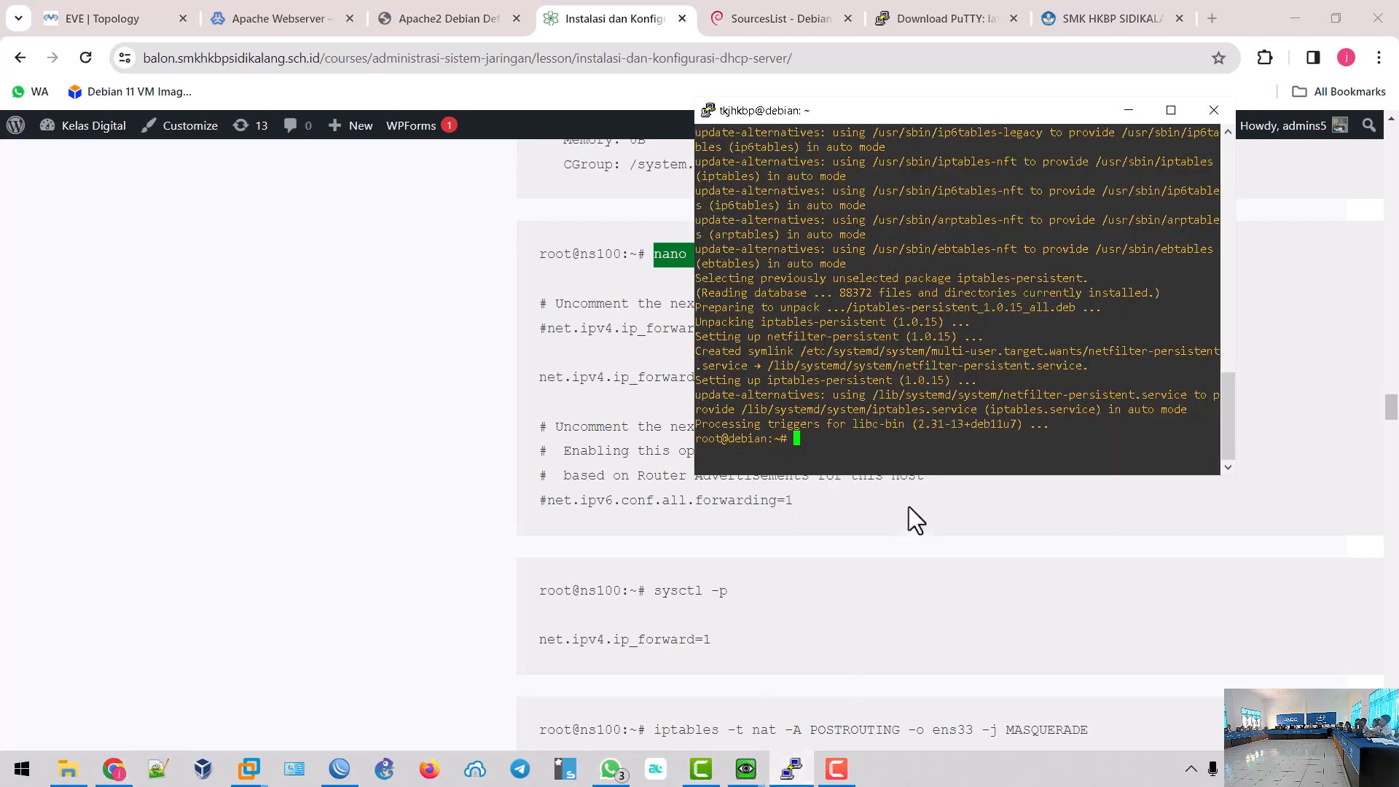
pyautogui.rightClick(912, 449)
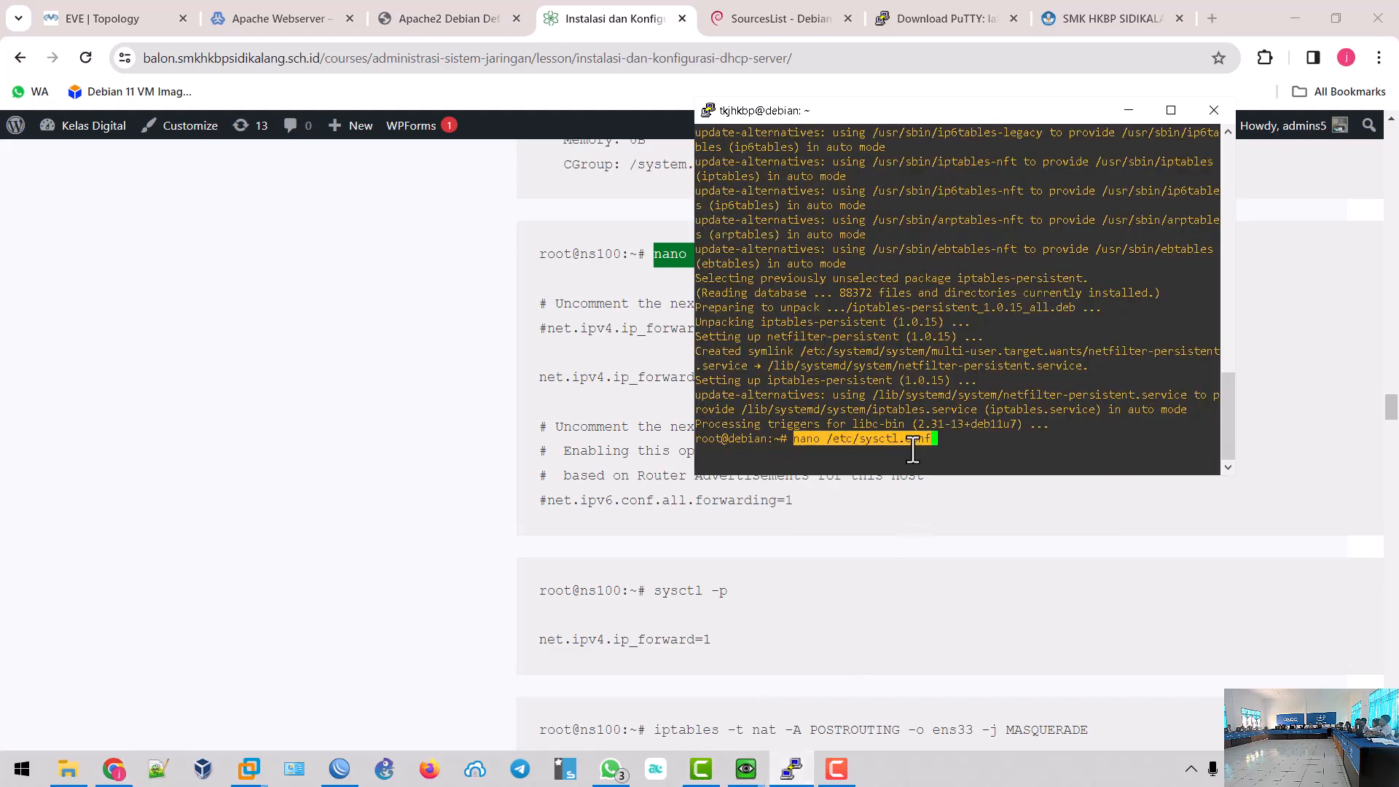
pyautogui.press('BackSpace')
pyautogui.press('BackSpace')
pyautogui.press('BackSpace')
pyautogui.press('BackSpace')
pyautogui.press('BackSpace')
pyautogui.press('BackSpace')
pyautogui.press('BackSpace')
pyautogui.press('BackSpace')
pyautogui.press('BackSpace')
pyautogui.press('BackSpace')
pyautogui.press('BackSpace')
pyautogui.press('BackSpace')
pyautogui.press('BackSpace')
pyautogui.press('BackSpace')
pyautogui.press('BackSpace')
pyautogui.press('BackSpace')
pyautogui.press('BackSpace')
pyautogui.press('BackSpace')
pyautogui.press('BackSpace')
pyautogui.press('BackSpace')
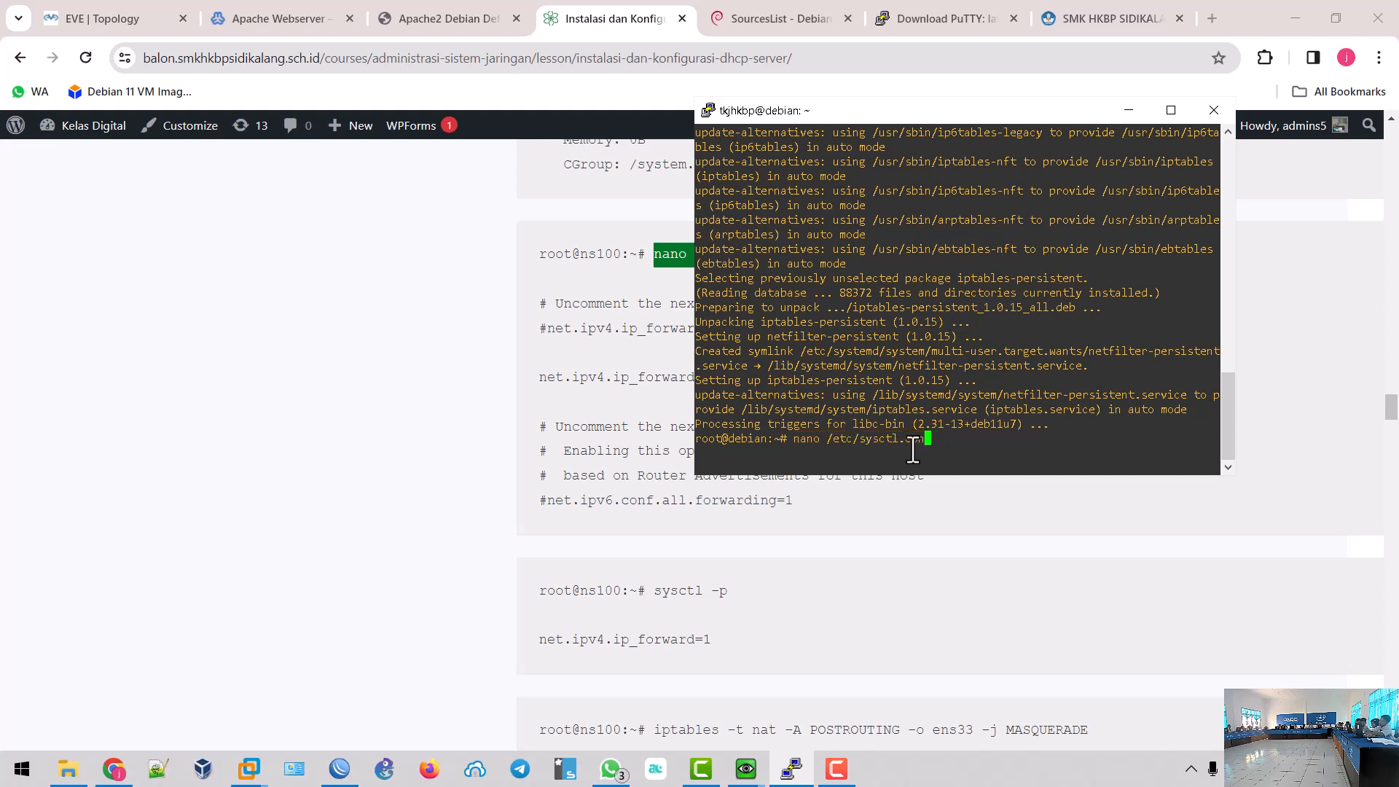
pyautogui.write('nano /etc')
pyautogui.moveTo(873, 112); pyautogui.dragTo(1065, 124)
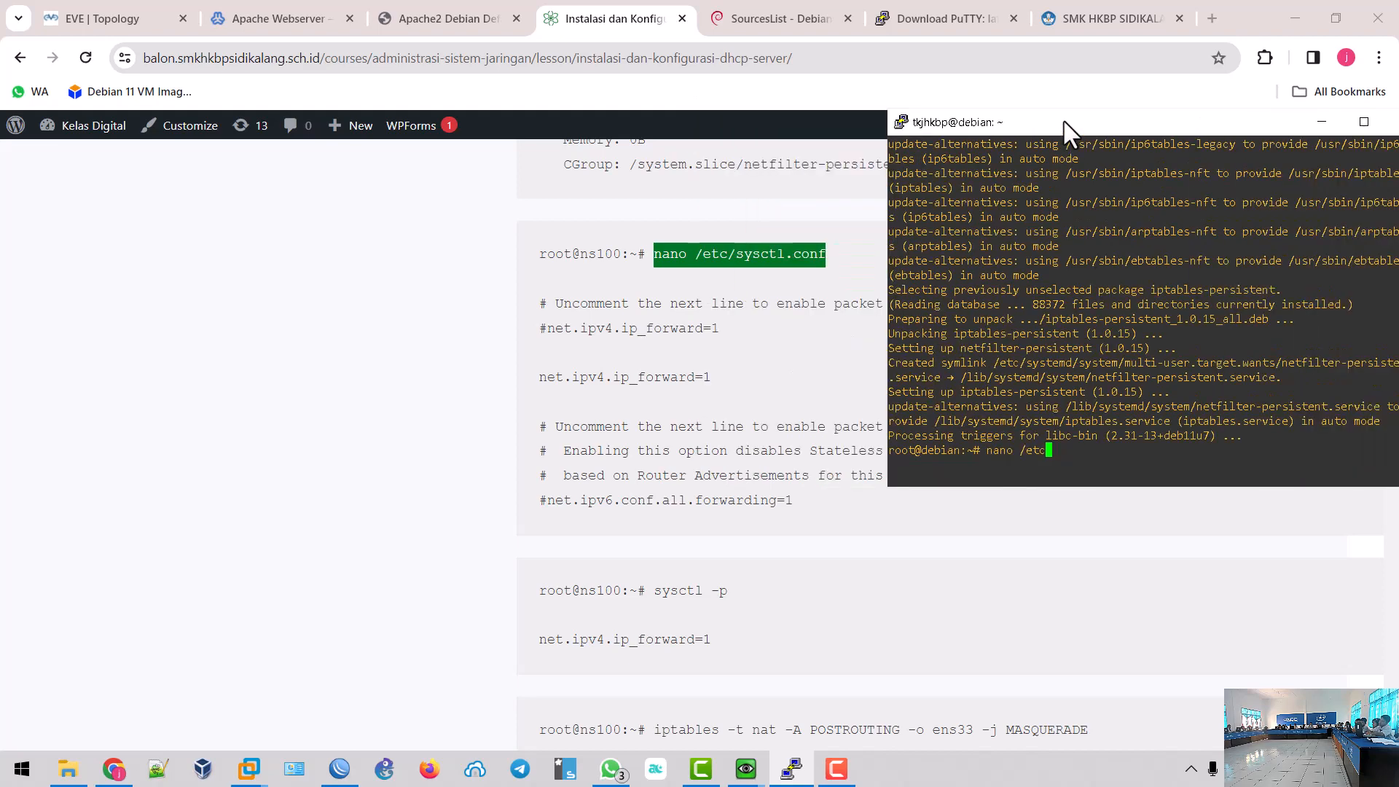
pyautogui.write('/sysctl.conf')
pyautogui.press('Return')
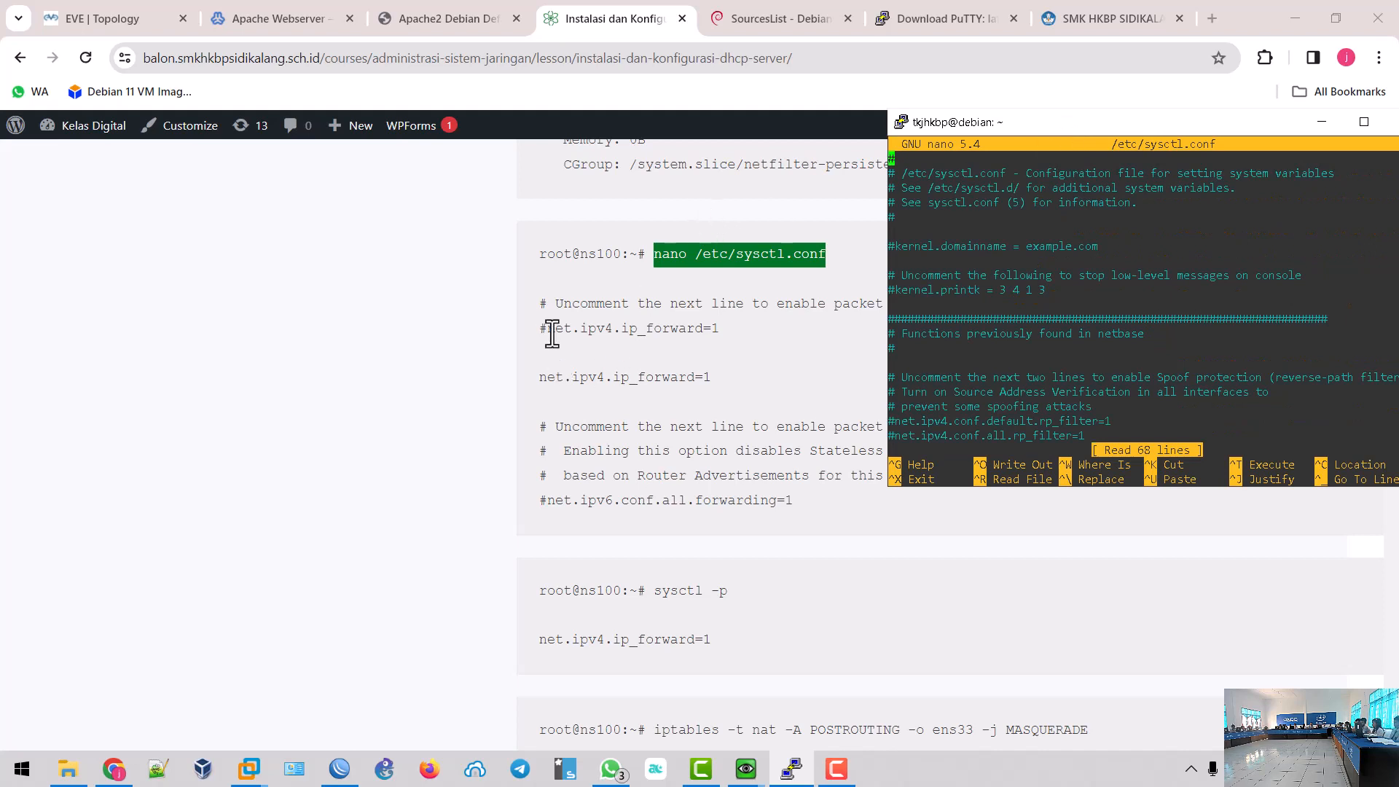
# - Uncomment net.ipv4.ip_forward=1 in sysctl.conf and save the file
pyautogui.moveTo(542, 328); pyautogui.dragTo(724, 330)
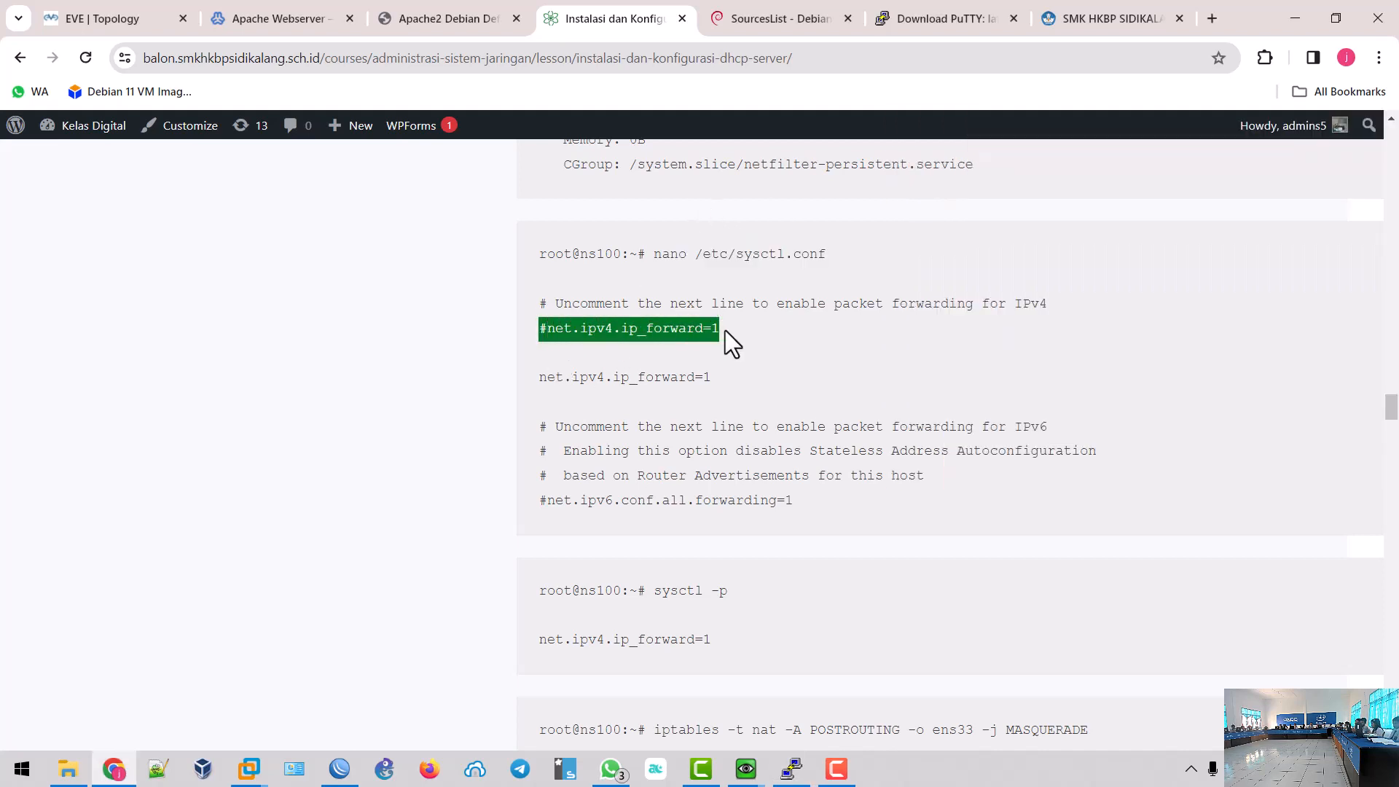
pyautogui.hotkey('alt', 'Tab')
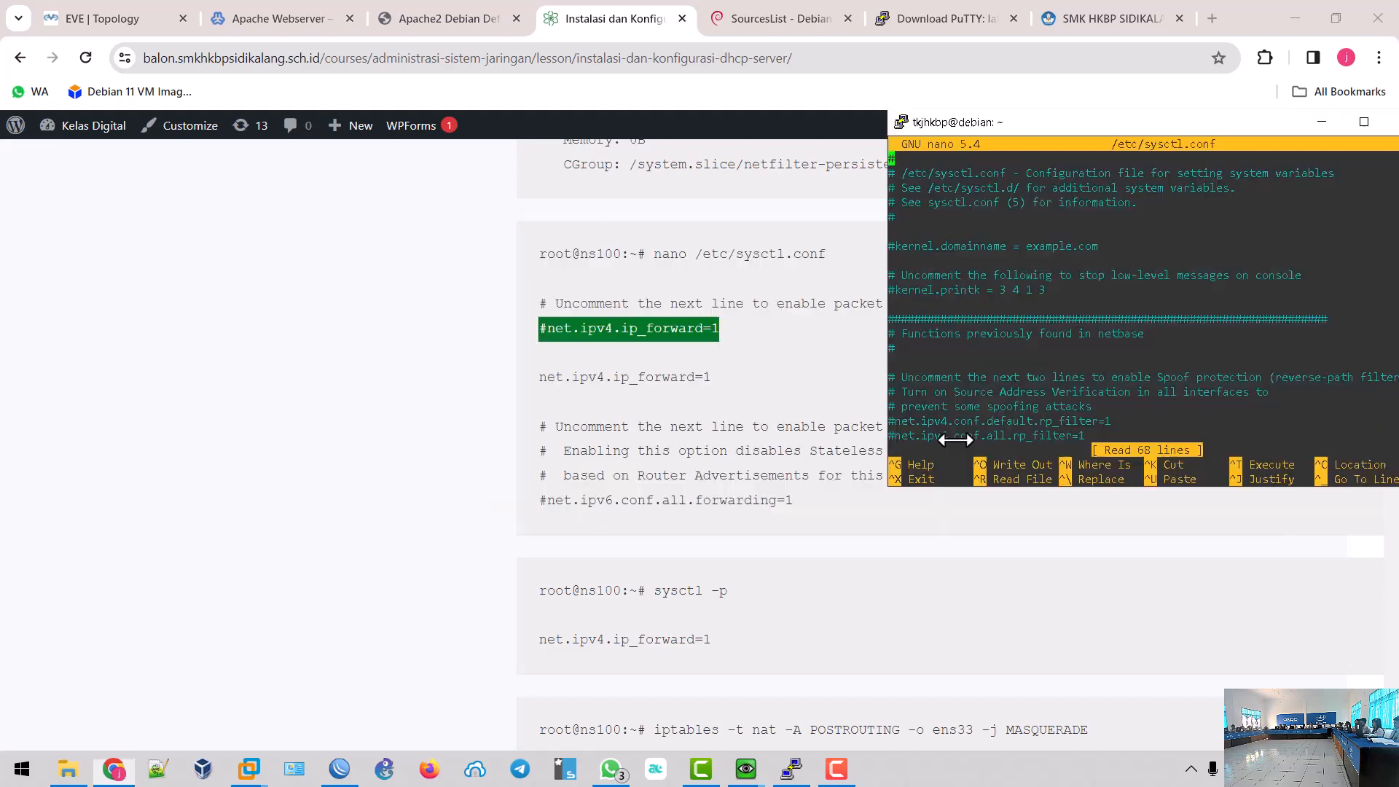
pyautogui.press('Down')
pyautogui.press('Down')
pyautogui.press('Down')
pyautogui.press('Down')
pyautogui.press('Down')
pyautogui.press('Down')
pyautogui.press('Down')
pyautogui.press('Down')
pyautogui.press('Down')
pyautogui.press('Down')
pyautogui.press('Down')
pyautogui.press('Down')
pyautogui.press('Down')
pyautogui.press('Down')
pyautogui.press('Down')
pyautogui.press('Down')
pyautogui.press('Down')
pyautogui.press('Down')
pyautogui.press('Down')
pyautogui.press('Down')
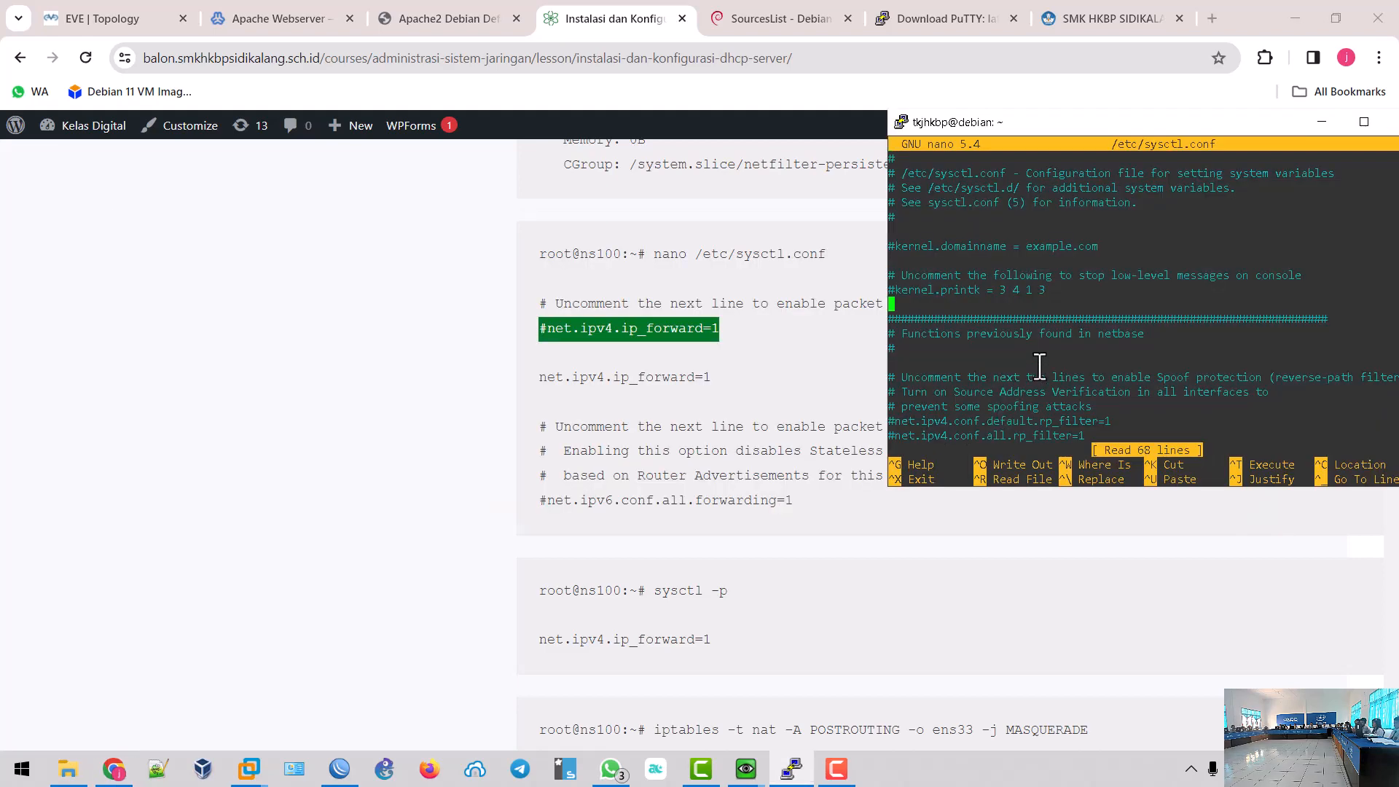
pyautogui.press('Down')
pyautogui.press('Down')
pyautogui.press('Down')
pyautogui.press('Down')
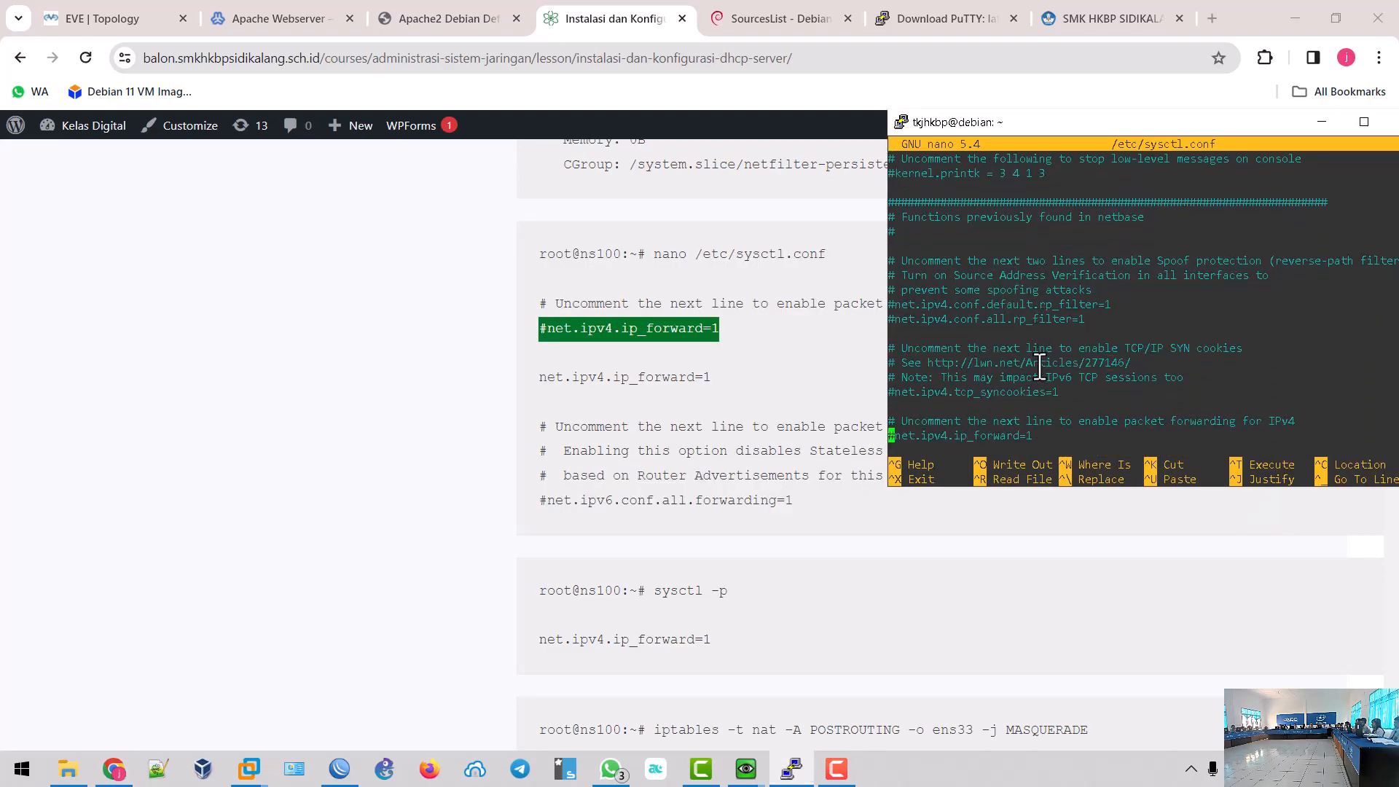
pyautogui.press('Up')
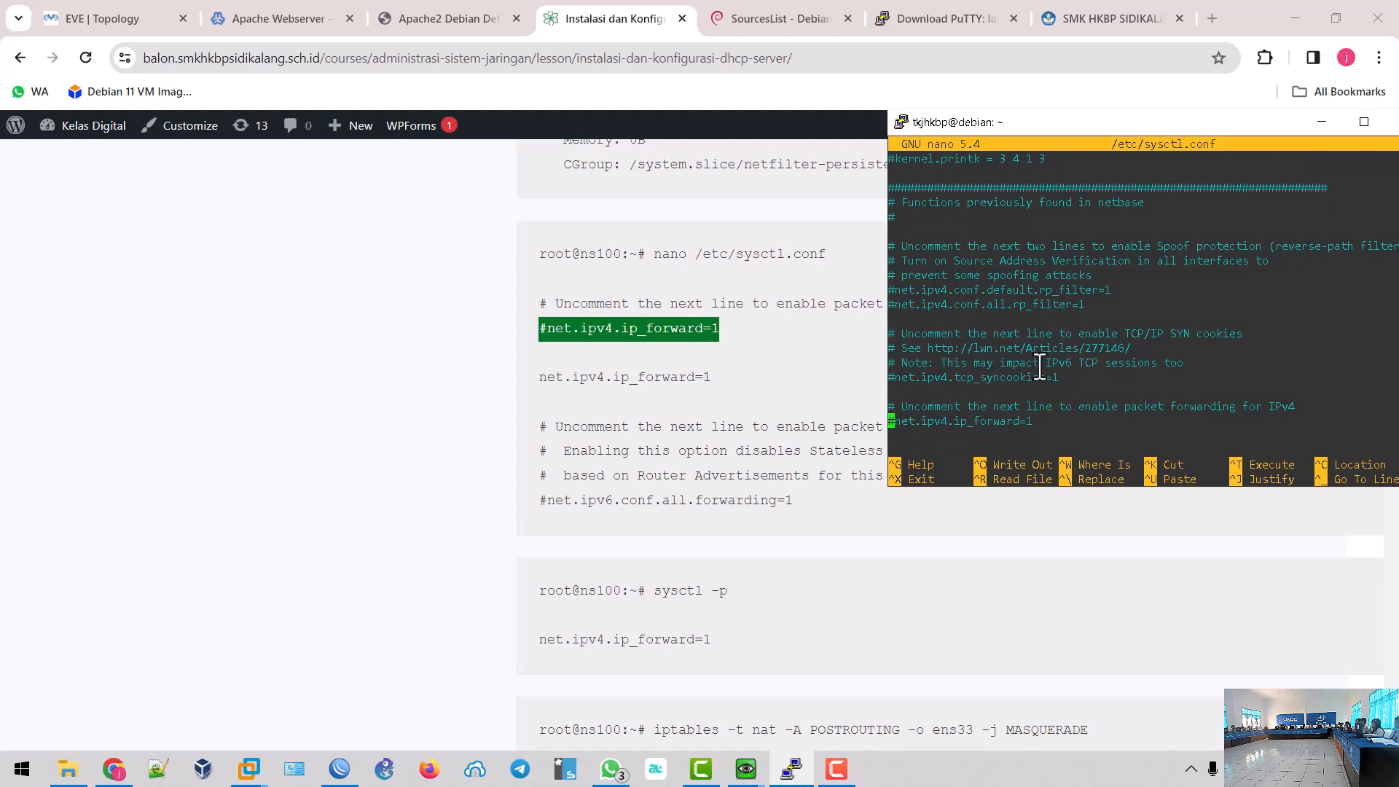
pyautogui.press('Delete')
pyautogui.hotkey('ctrl', 'x')
pyautogui.press('y')
pyautogui.press('Return')
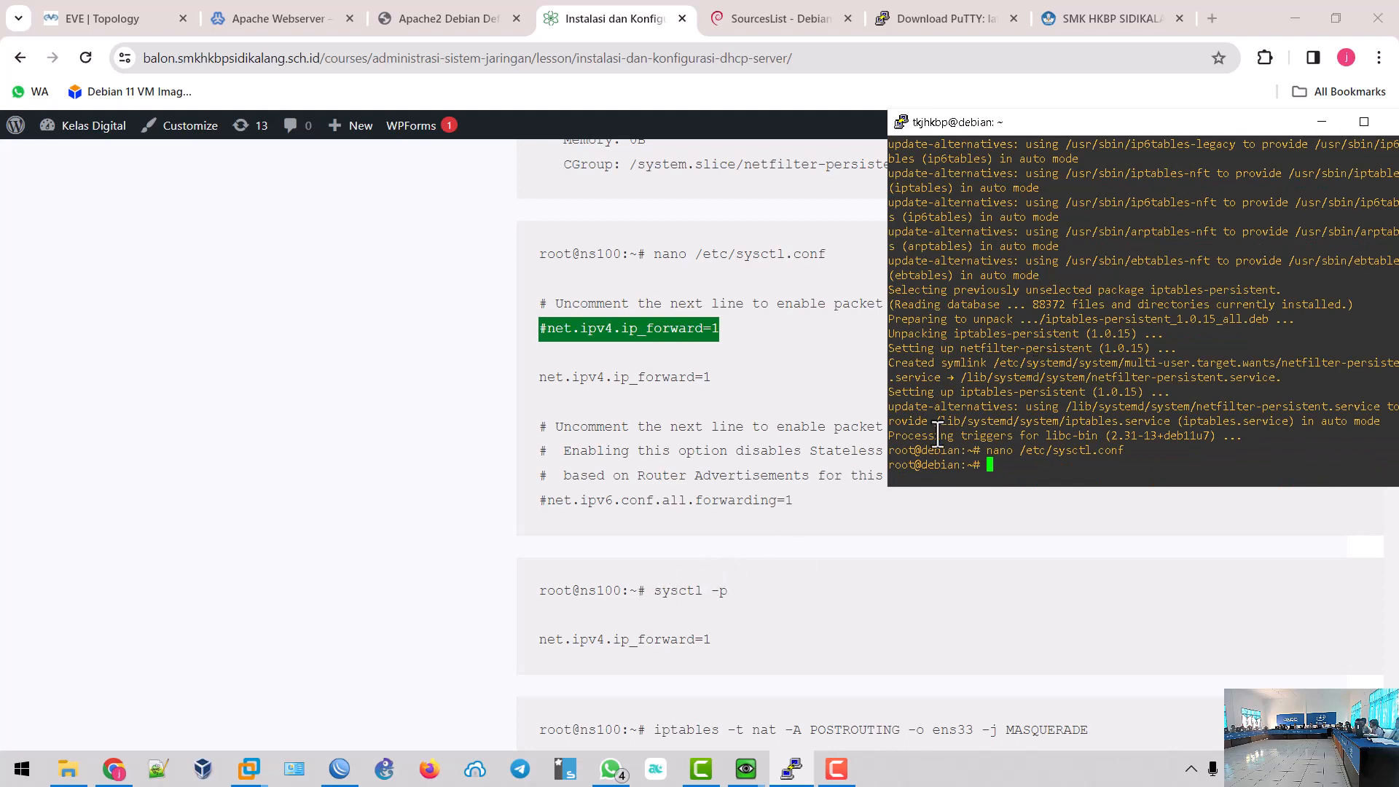
# - Run sysctl -p in PuTTY, which fails with 'sysctl: command not found'
pyautogui.write('sysctl -p')
pyautogui.press('Return')
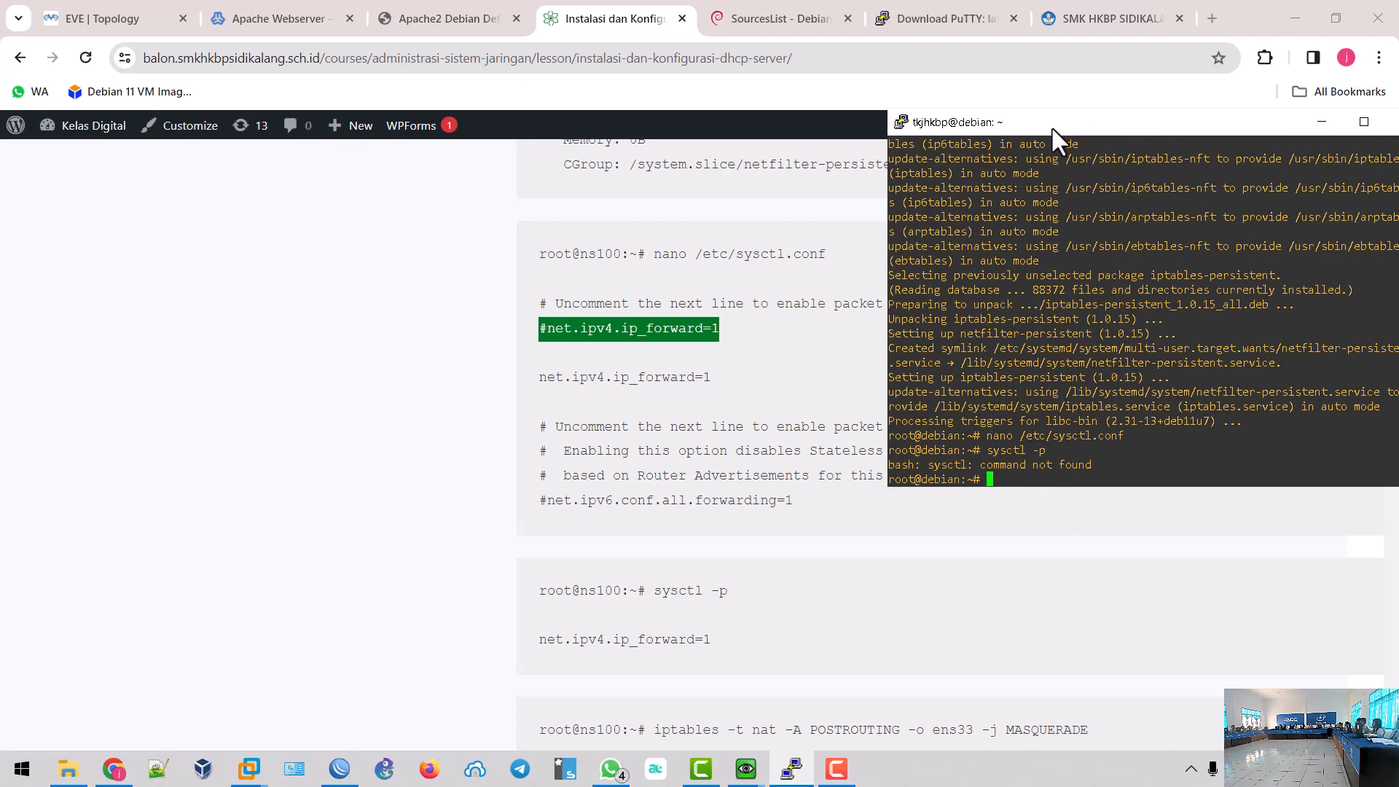
pyautogui.click(745, 769)
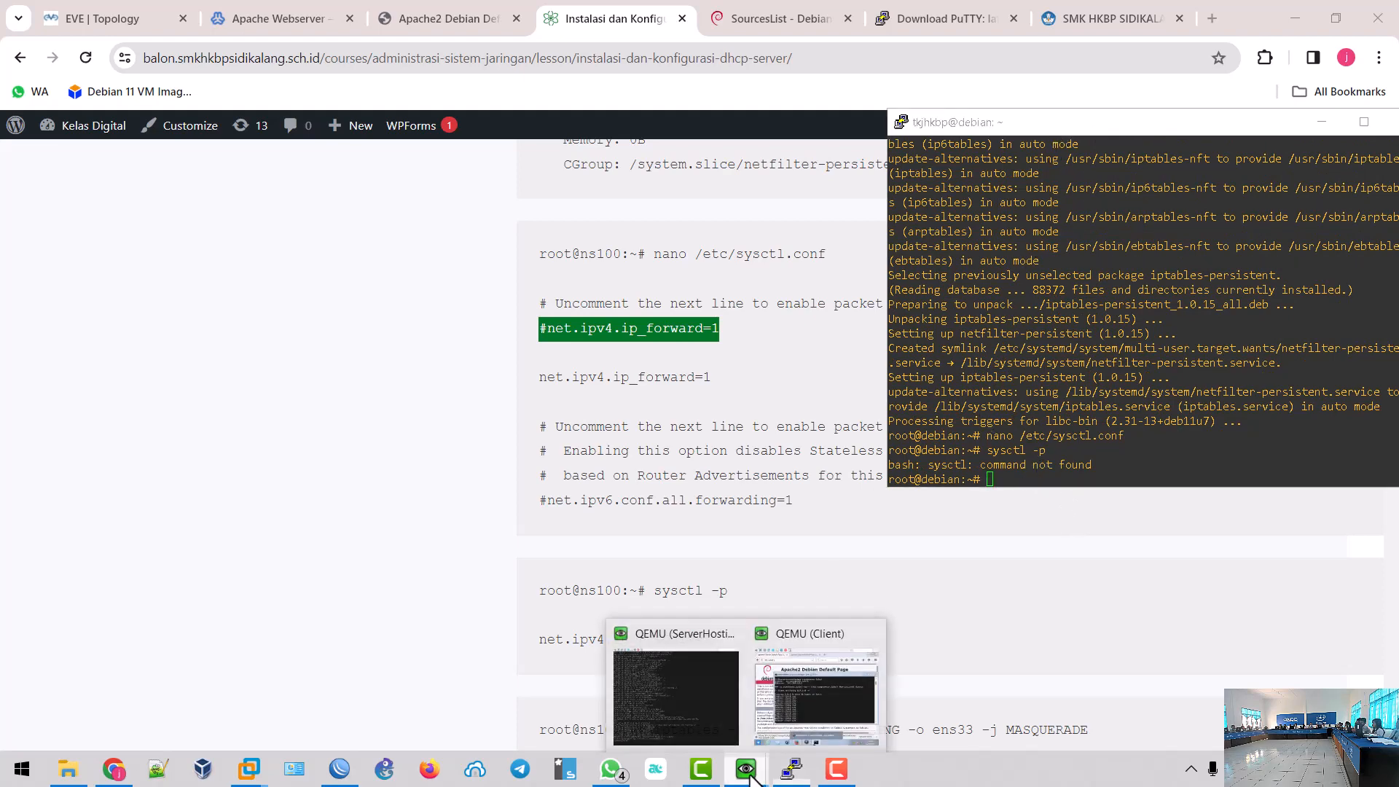
# - Run sysctl -p on the ServerHosting console to apply net.ipv4.ip_forward = 1
pyautogui.click(706, 721)
pyautogui.moveTo(889, 85); pyautogui.dragTo(1079, 70)
pyautogui.write('sysct')
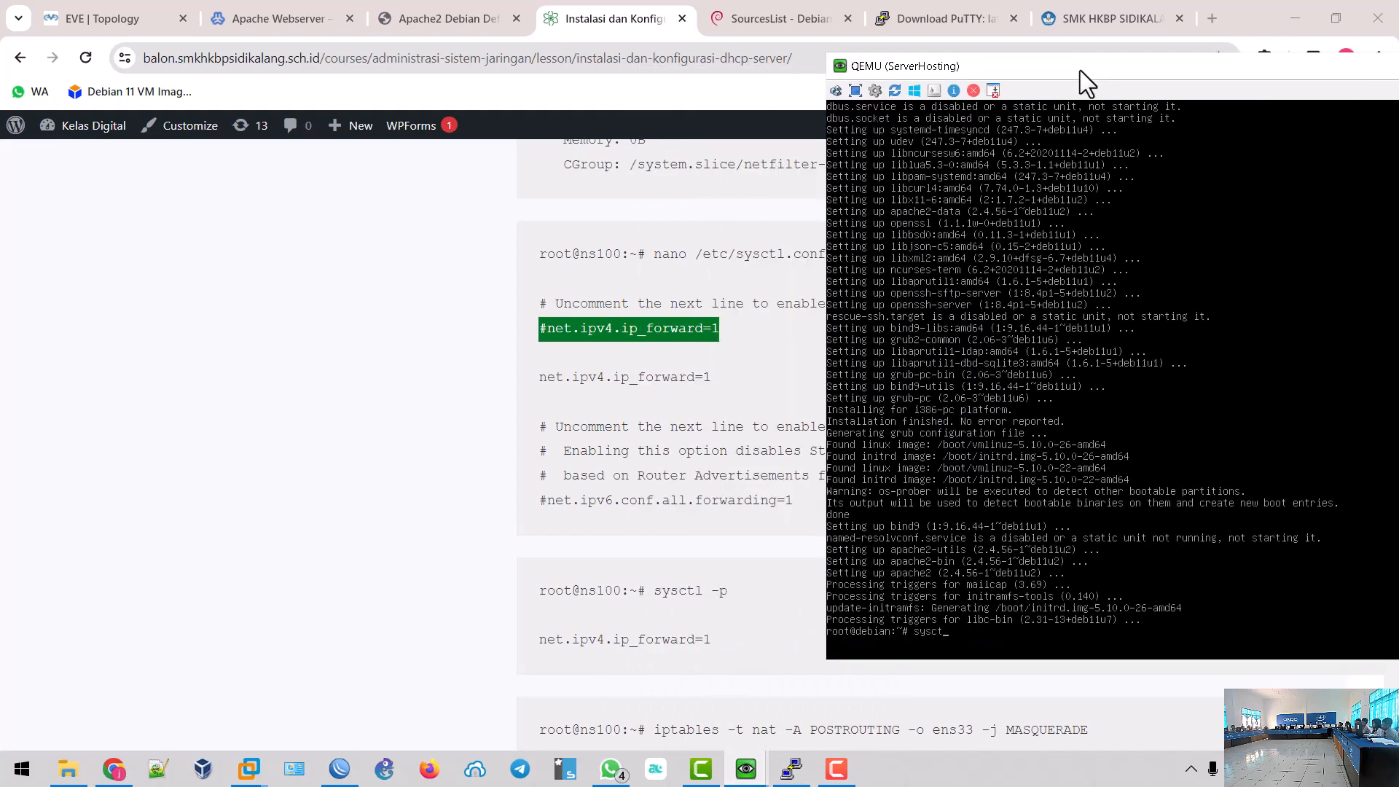
pyautogui.write('l -p')
pyautogui.press('Return')
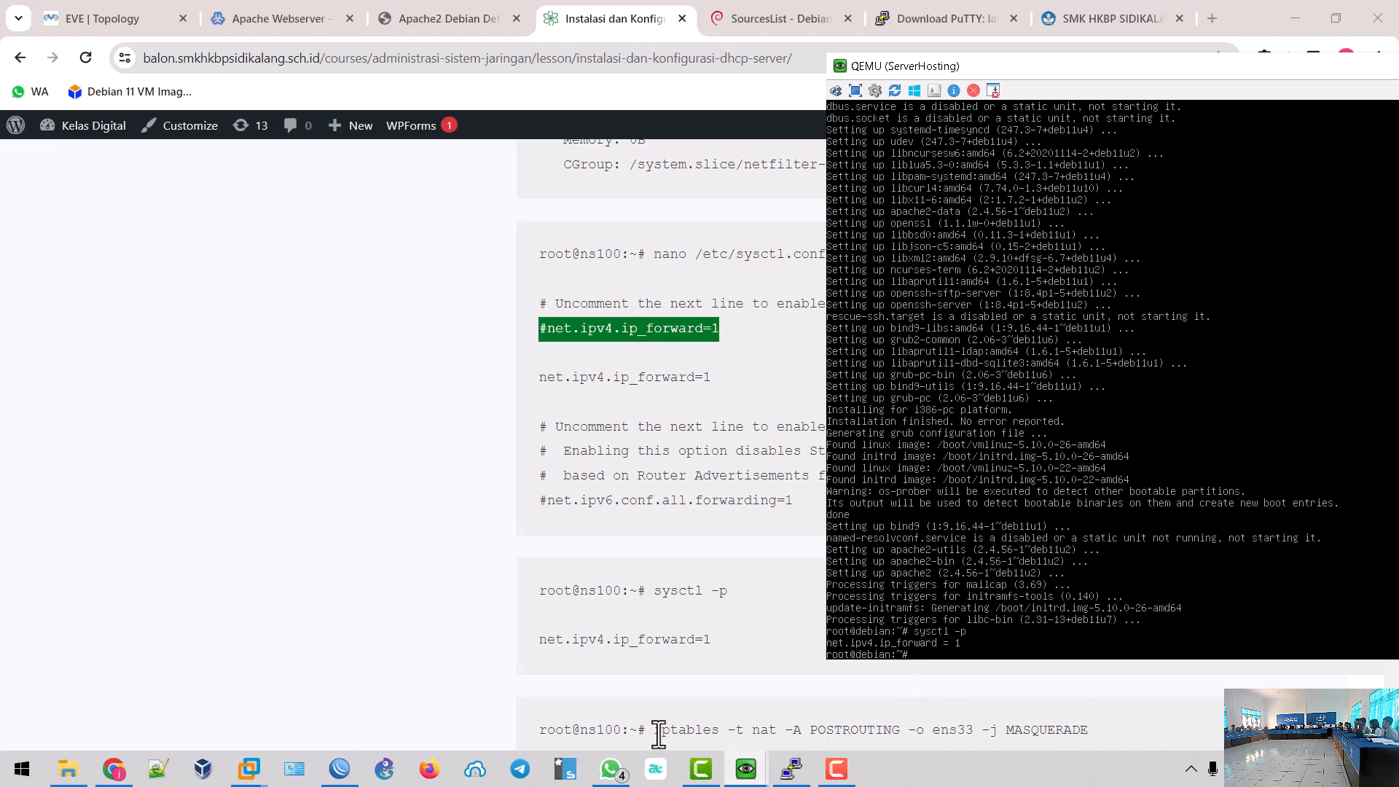
pyautogui.moveTo(657, 730); pyautogui.dragTo(1130, 724)
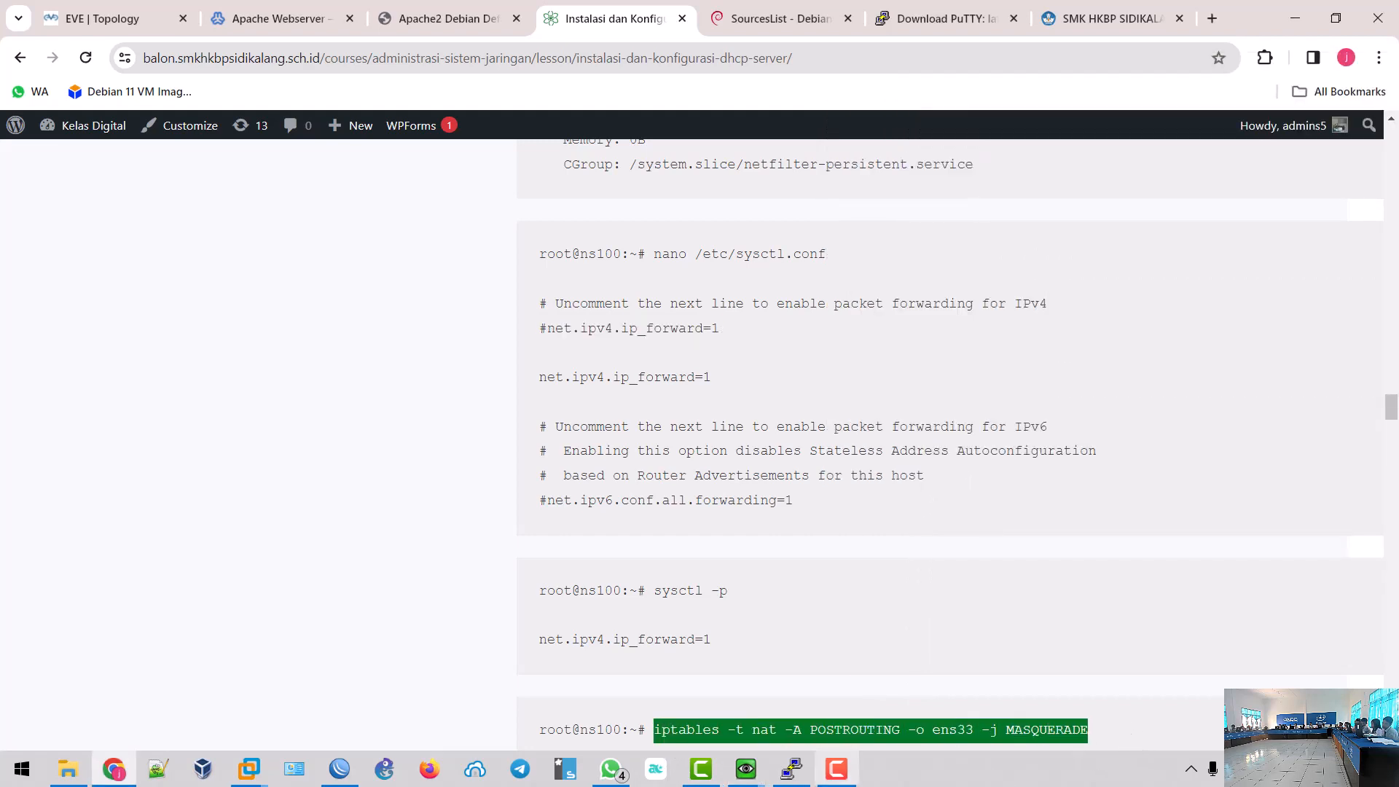
pyautogui.moveTo(751, 782)
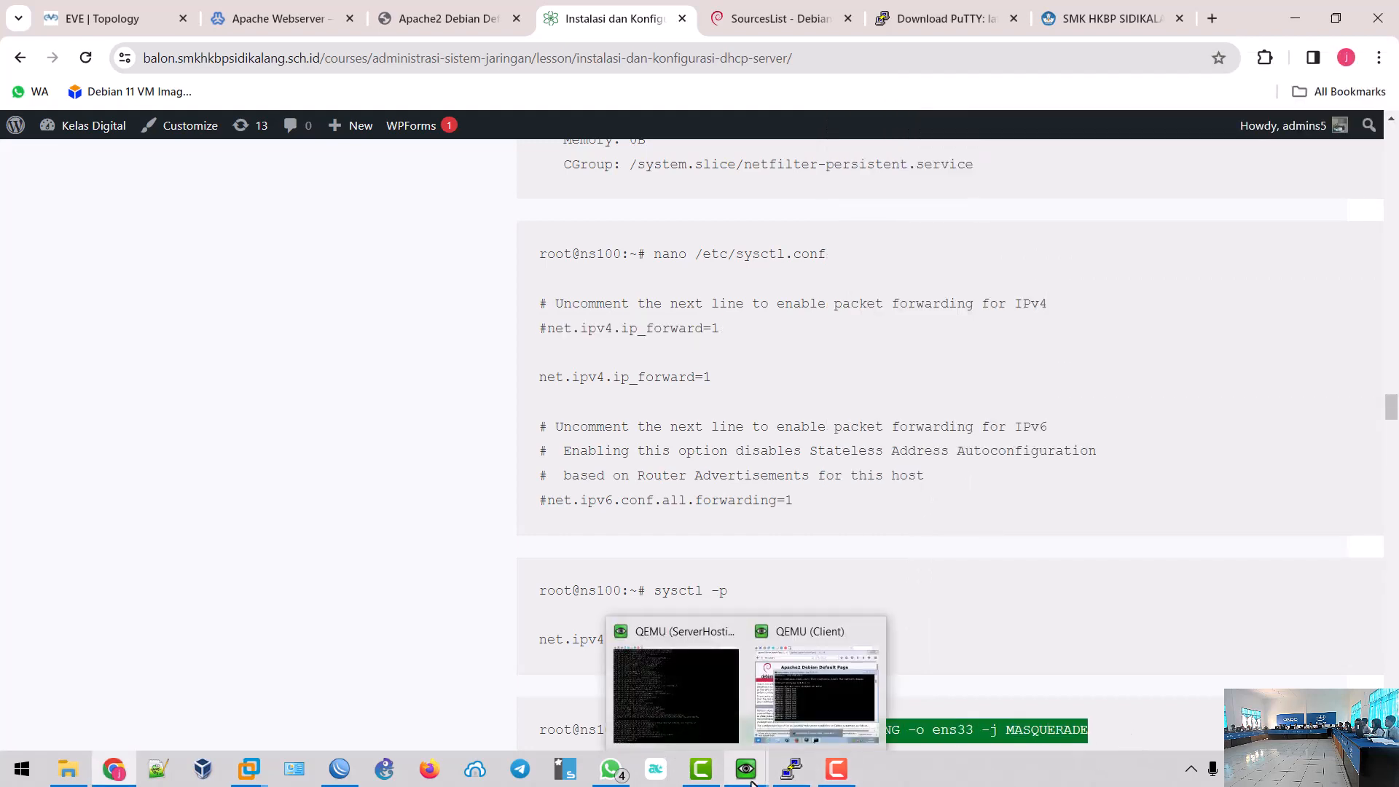
pyautogui.click(822, 692)
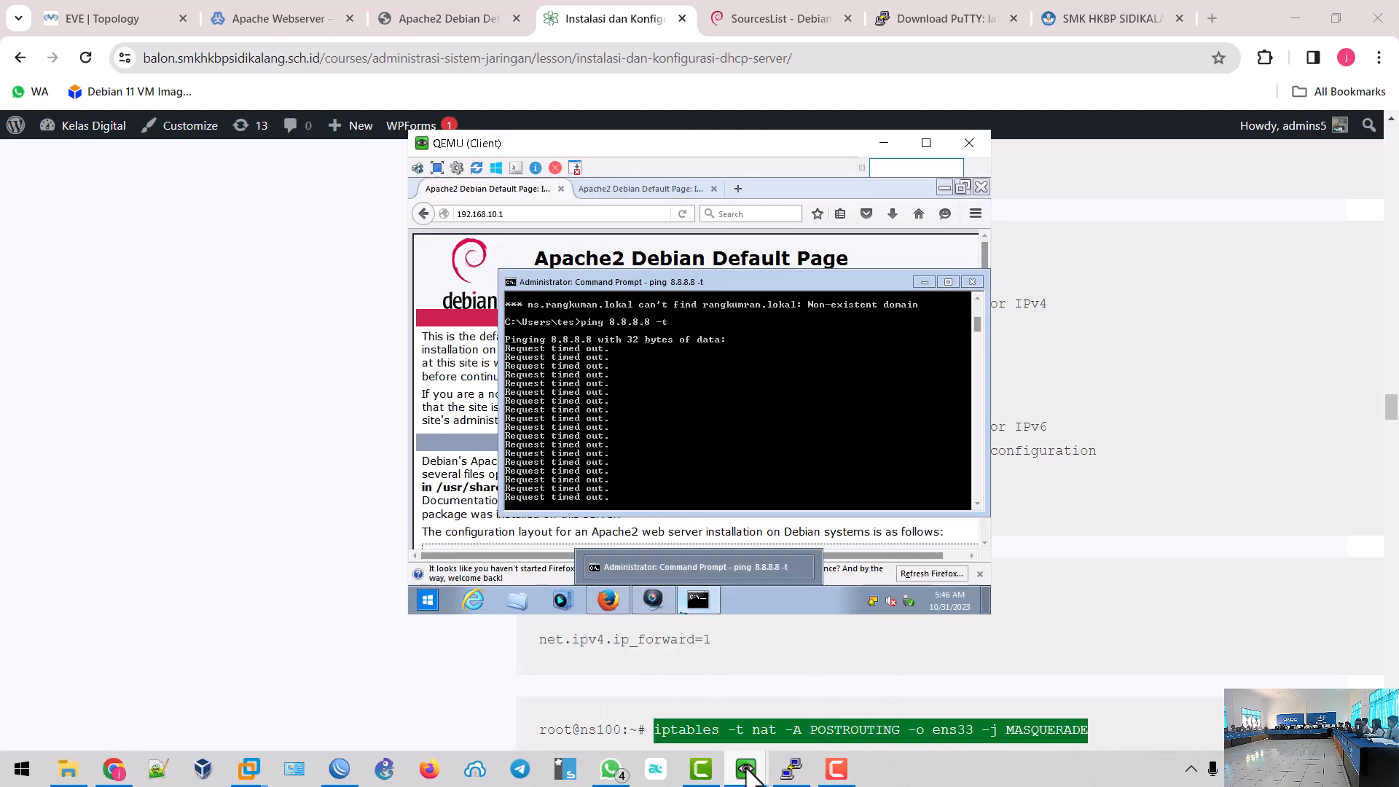
# - Type 'iptables -t nat -A POSTROUTING -o ens' at the ServerHosting root prompt, fixing typos
pyautogui.moveTo(745, 768)
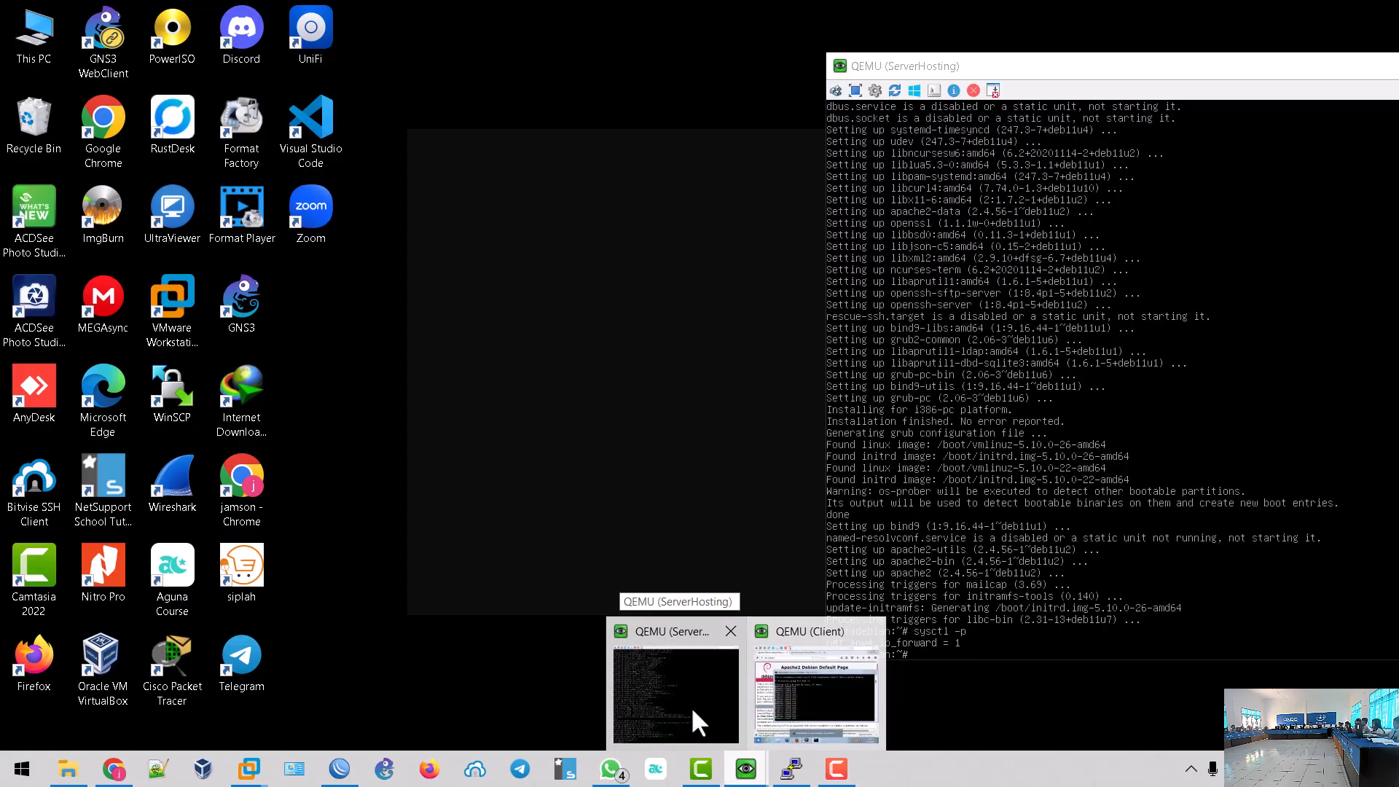
pyautogui.click(691, 706)
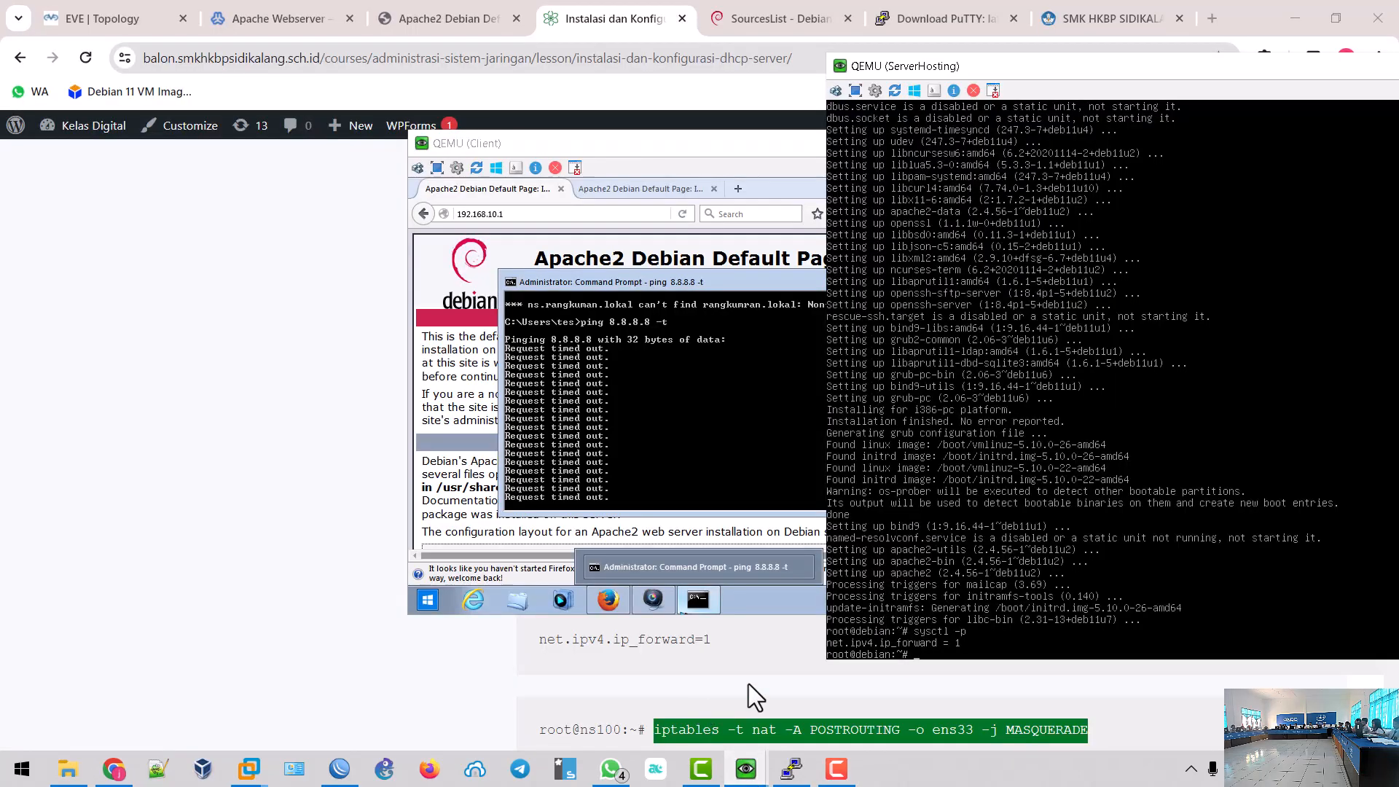
pyautogui.write('iptables')
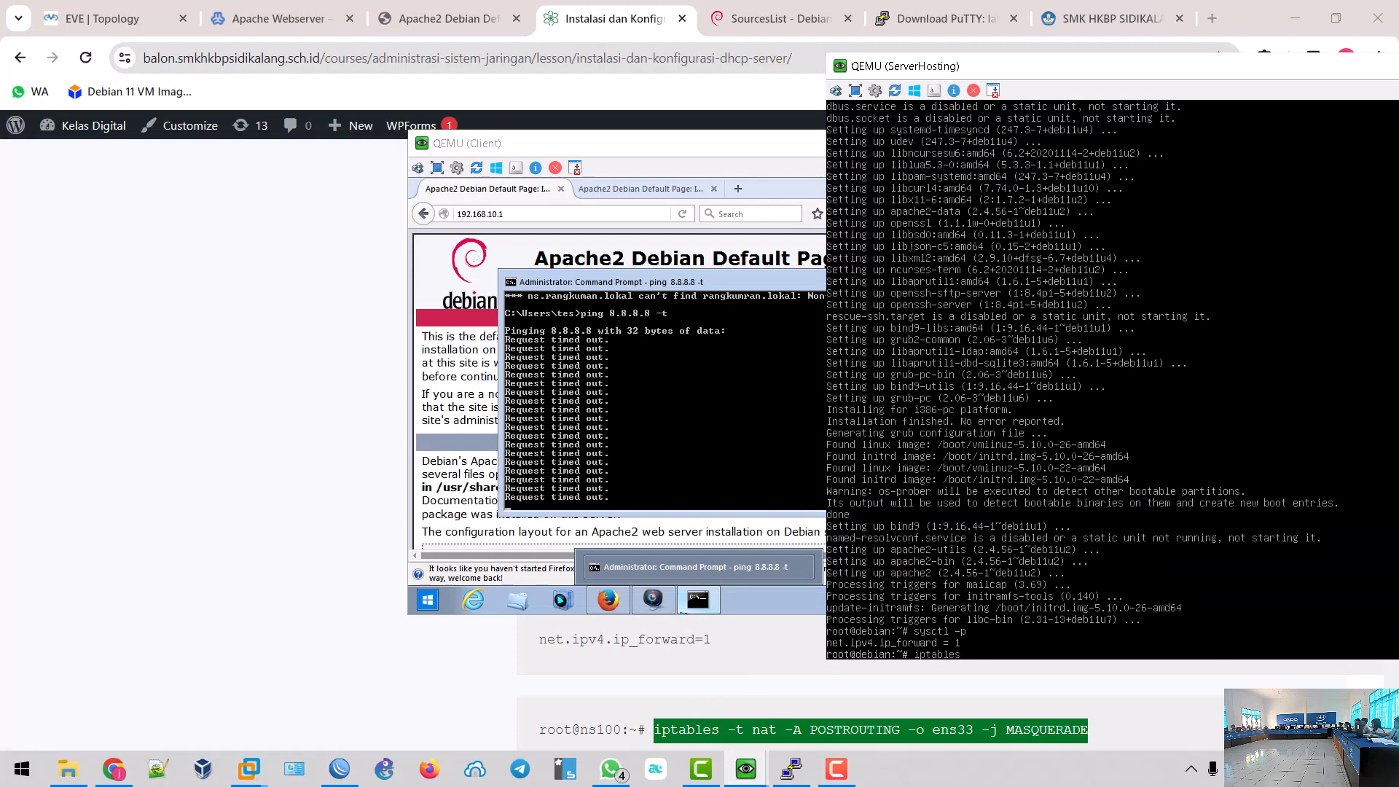
pyautogui.write(' -t nat -A')
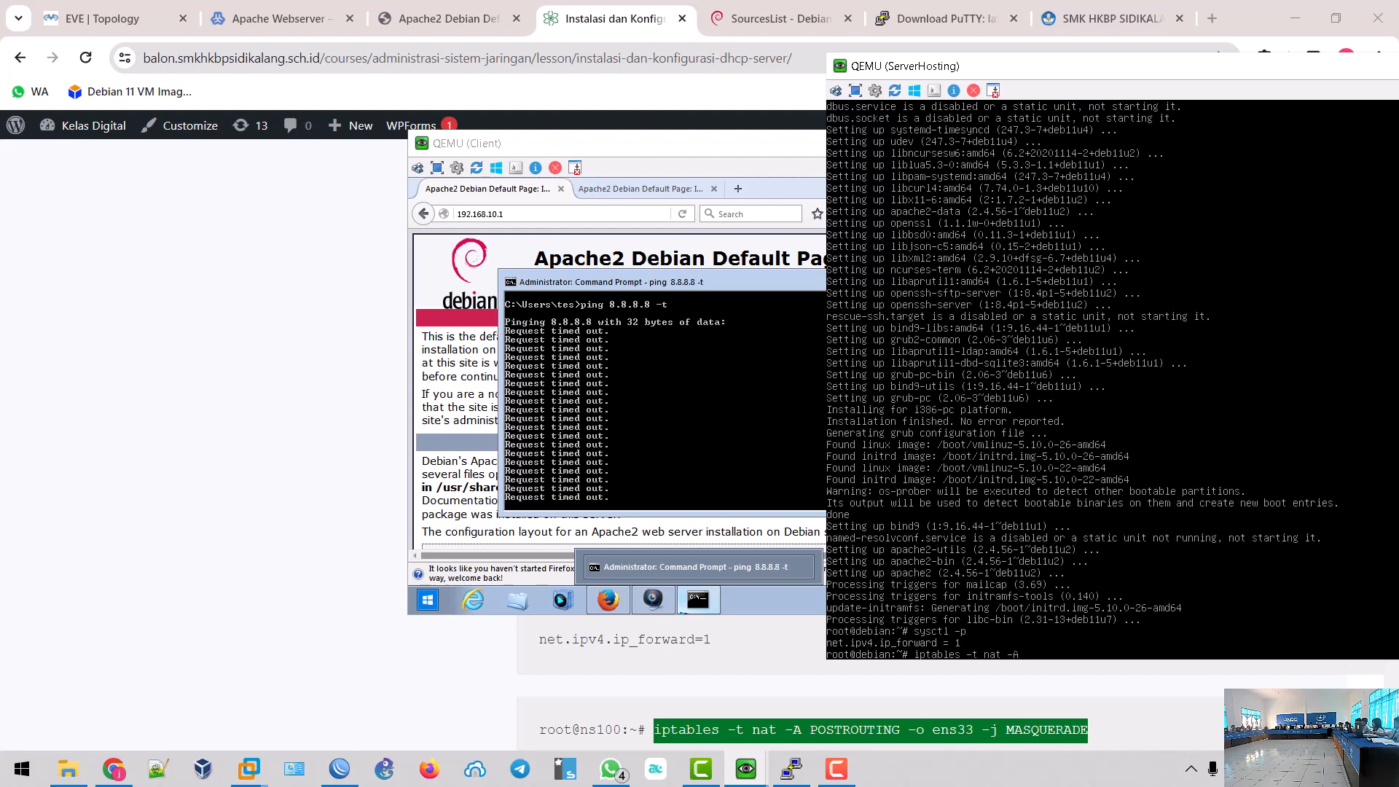
pyautogui.write(' PORTSORUI')
pyautogui.press('BackSpace')
pyautogui.press('BackSpace')
pyautogui.press('BackSpace')
pyautogui.press('BackSpace')
pyautogui.press('BackSpace')
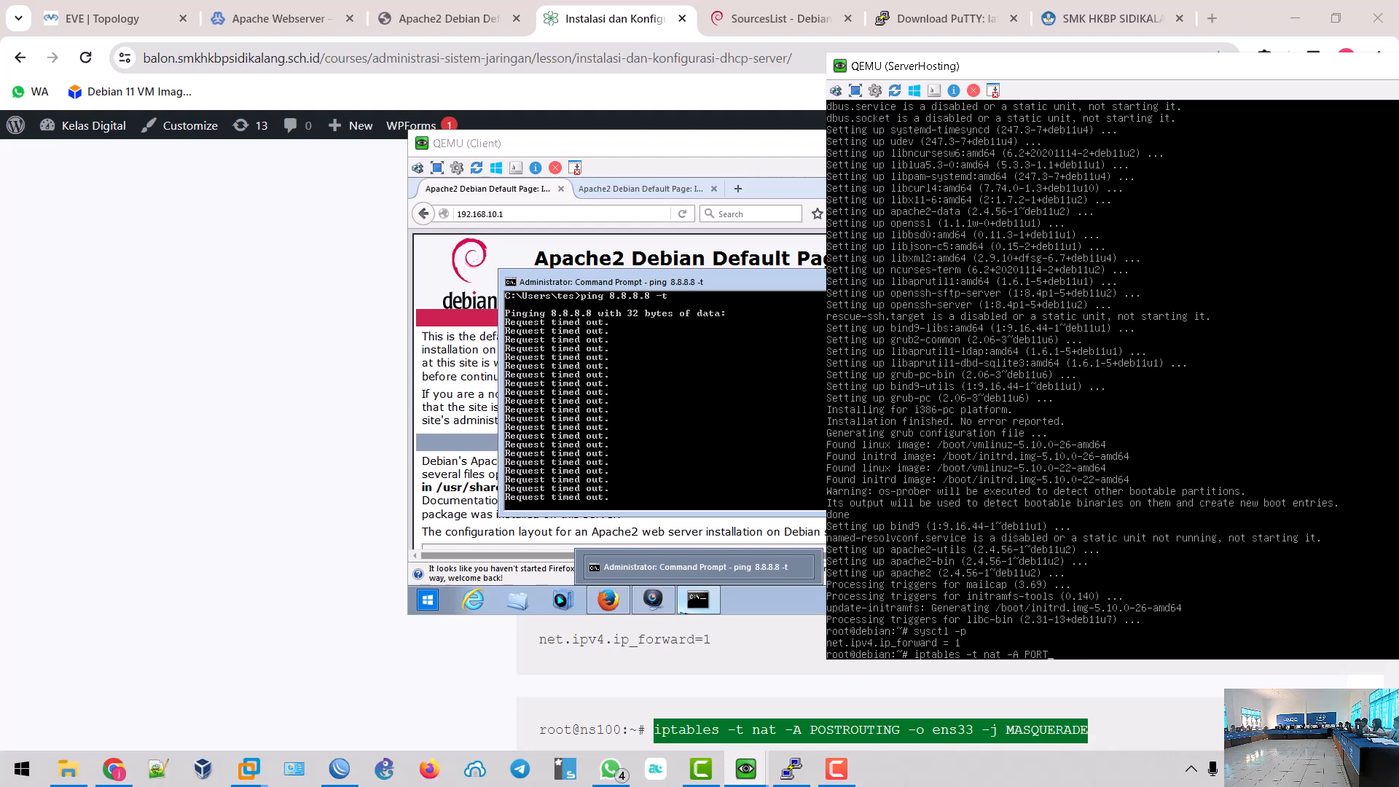
pyautogui.press('BackSpace')
pyautogui.press('BackSpace')
pyautogui.write('STROUTING ')
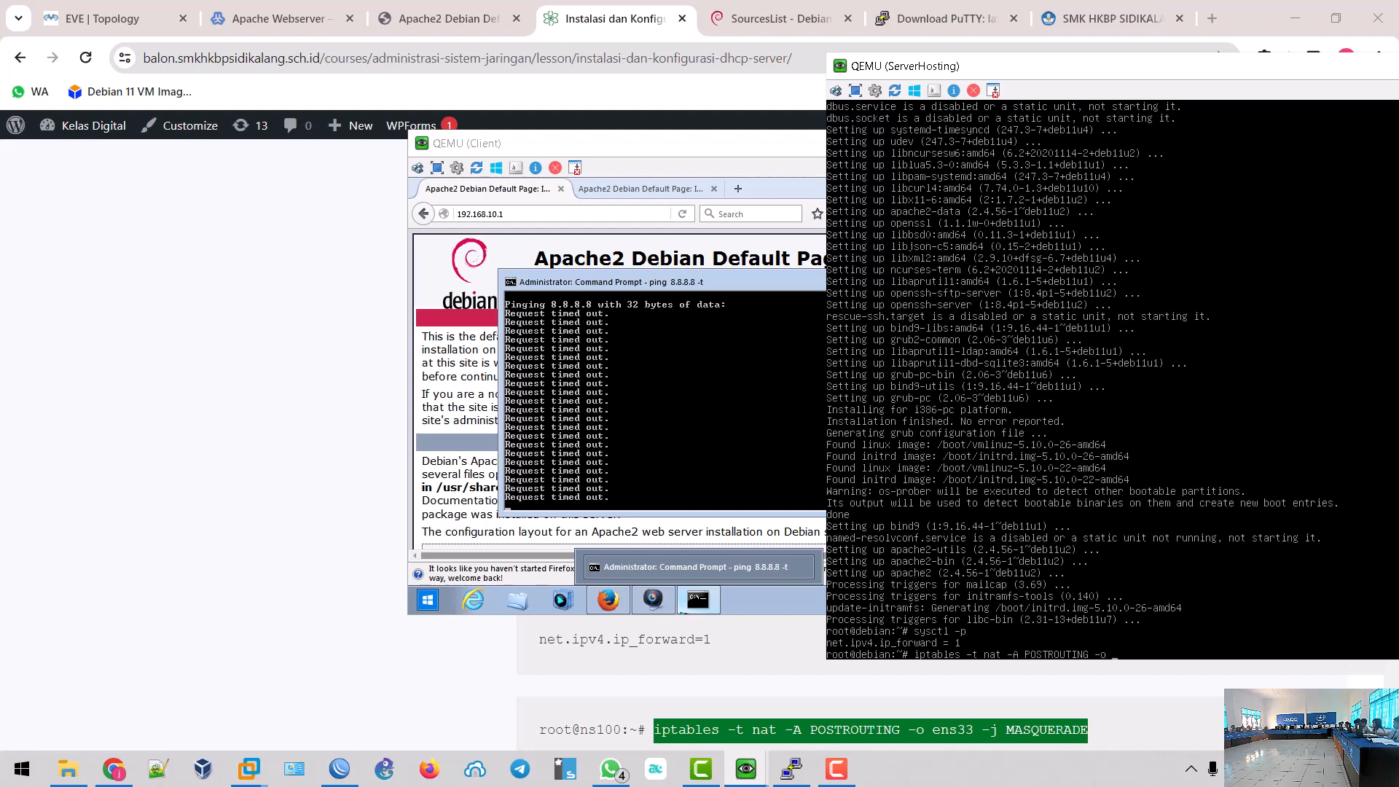
pyautogui.write('-o ens')
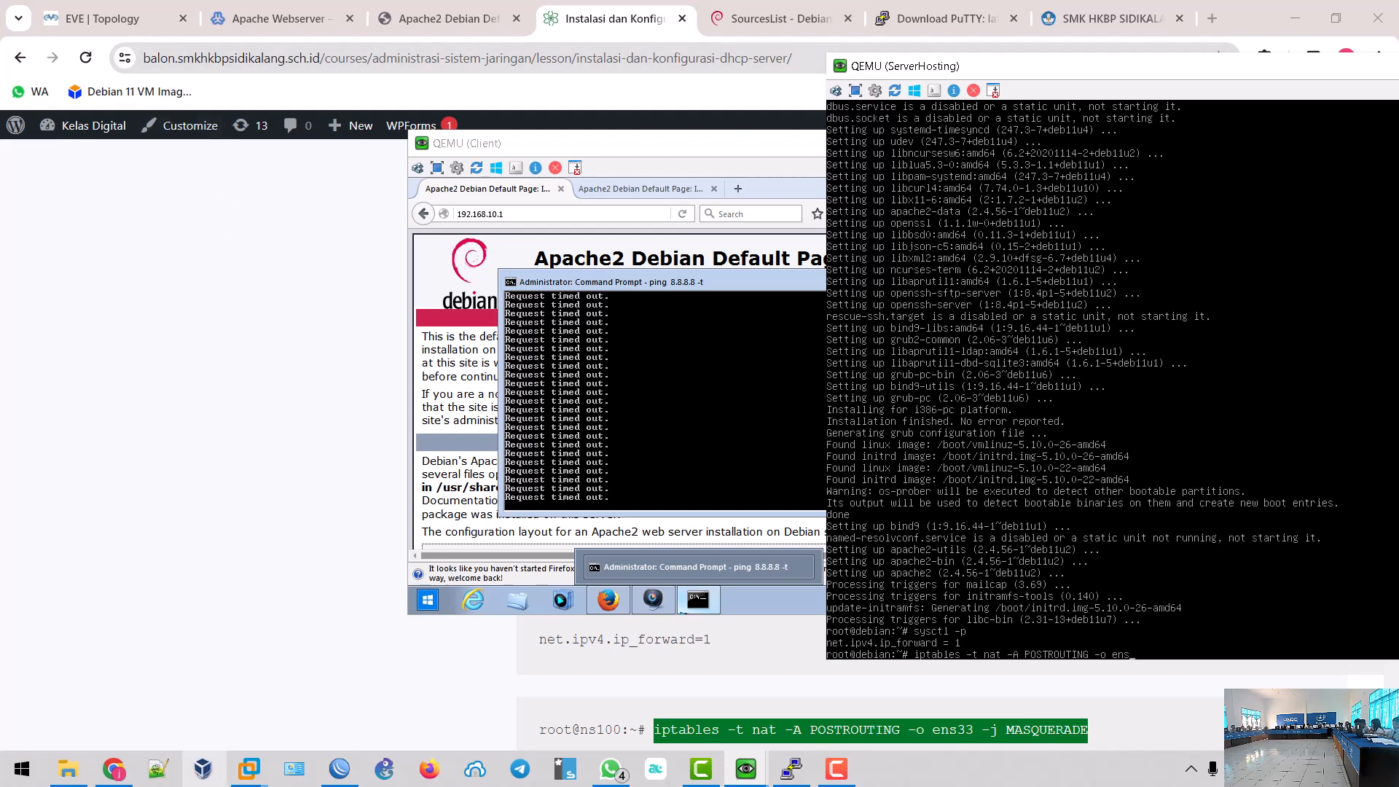
pyautogui.moveTo(98, 18)
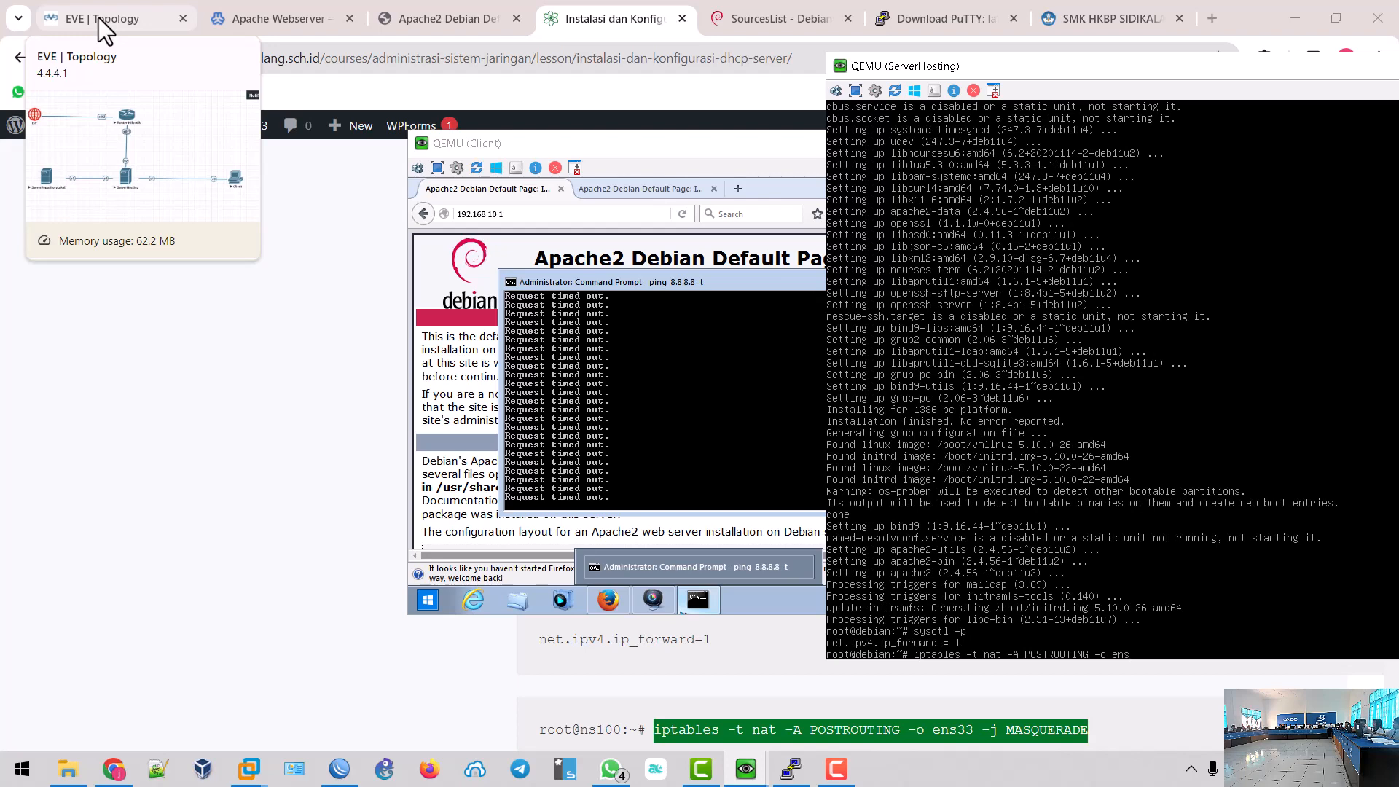
# - Check the EVE topology, then run 'iptables -t nat -A POSTROUTING -o ens5 -j MASQUERADE'
pyautogui.click(99, 17)
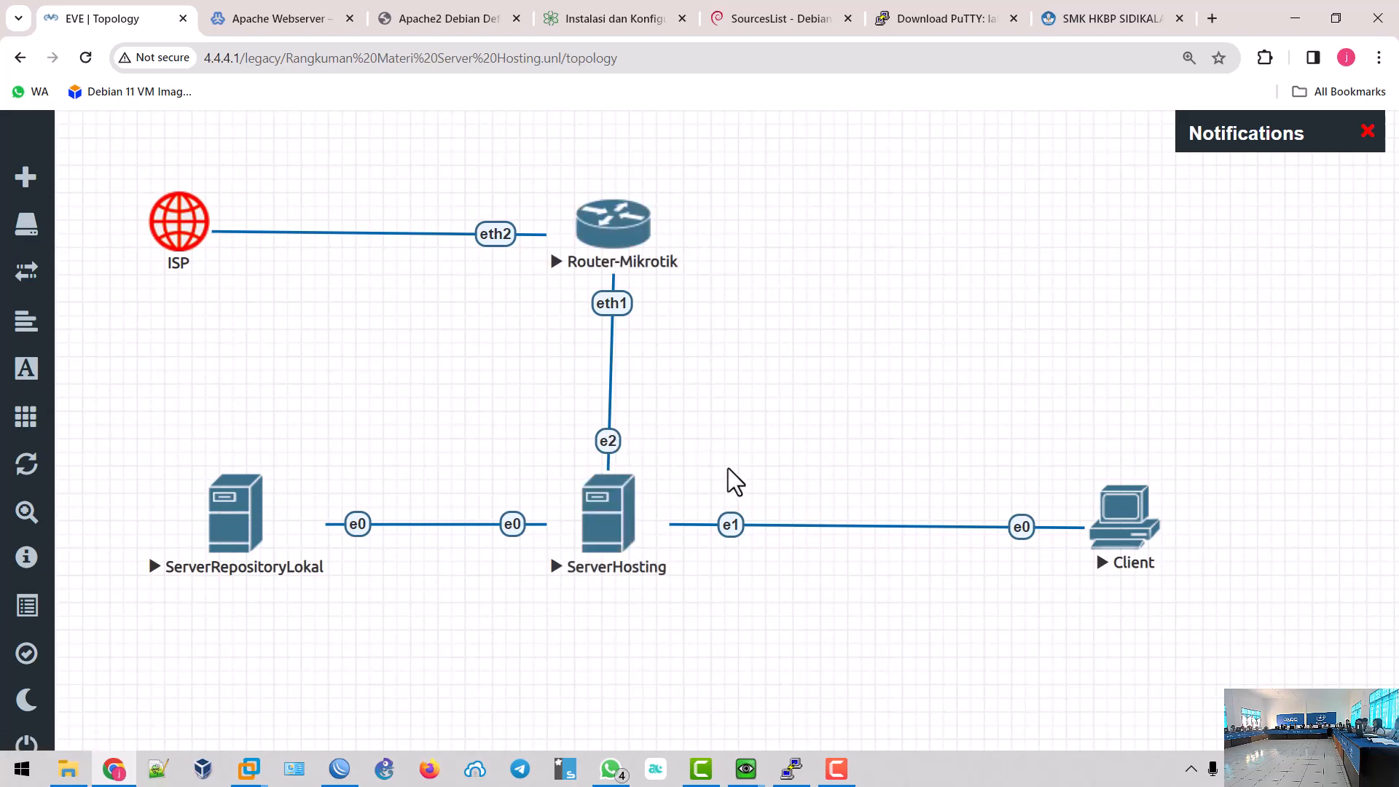
pyautogui.moveTo(743, 768)
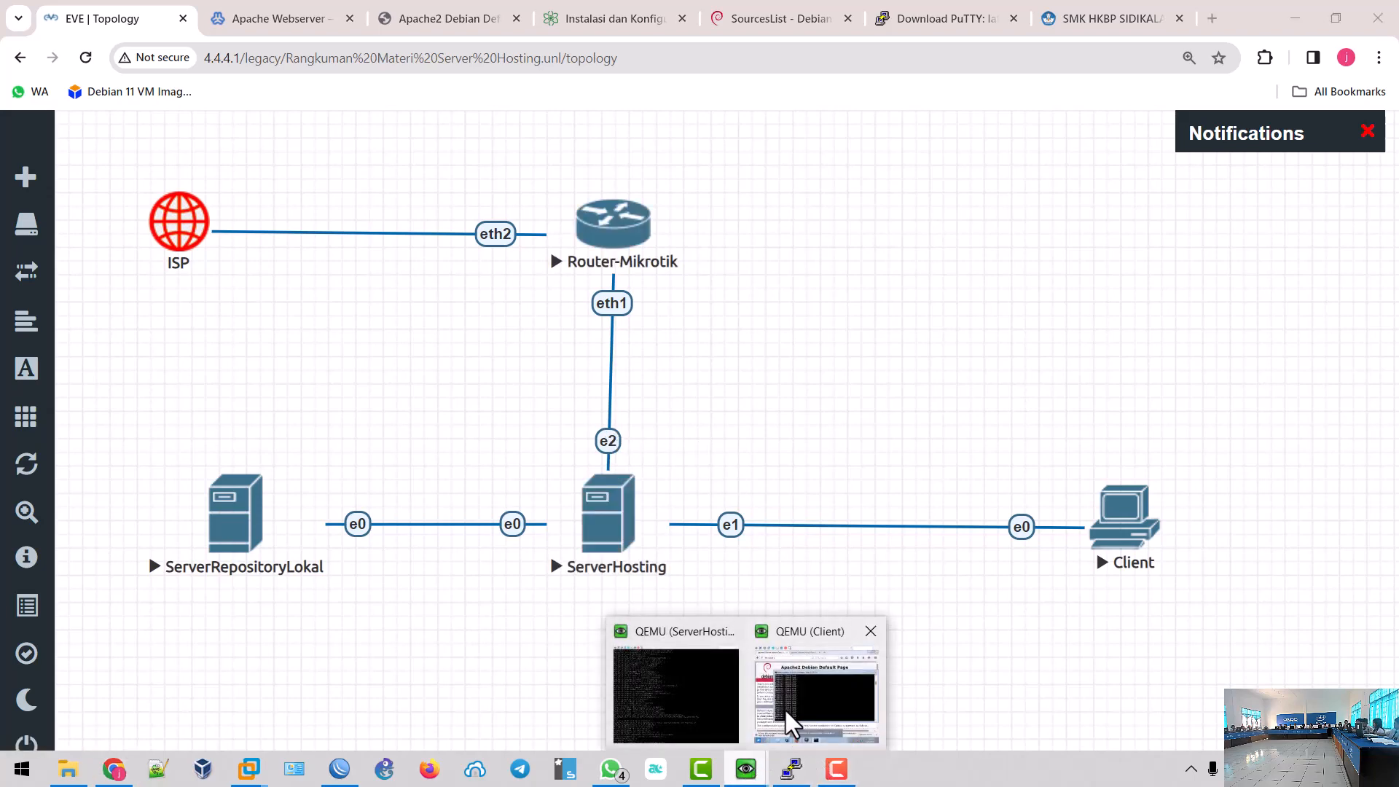
pyautogui.click(725, 712)
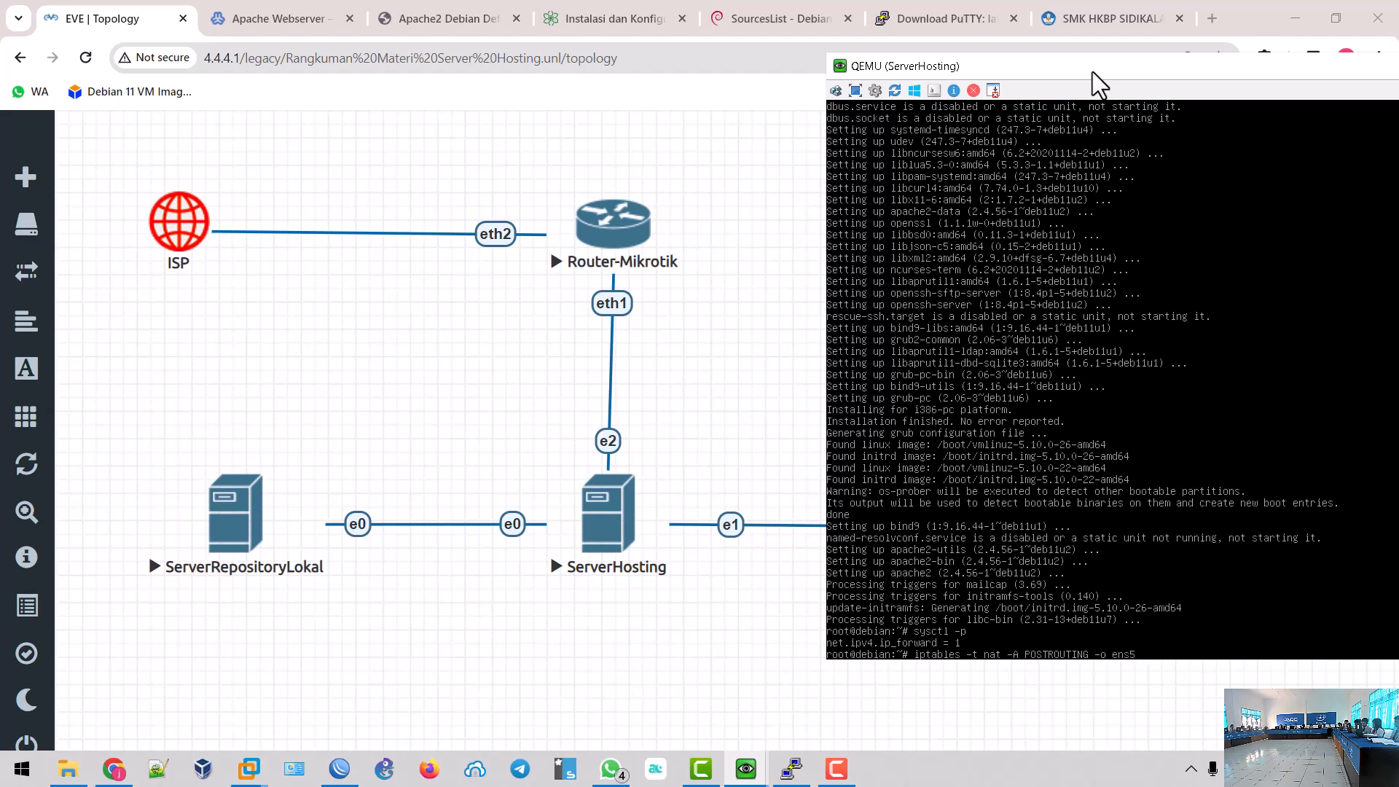
pyautogui.write('MASQUERADE')
pyautogui.press('Return')
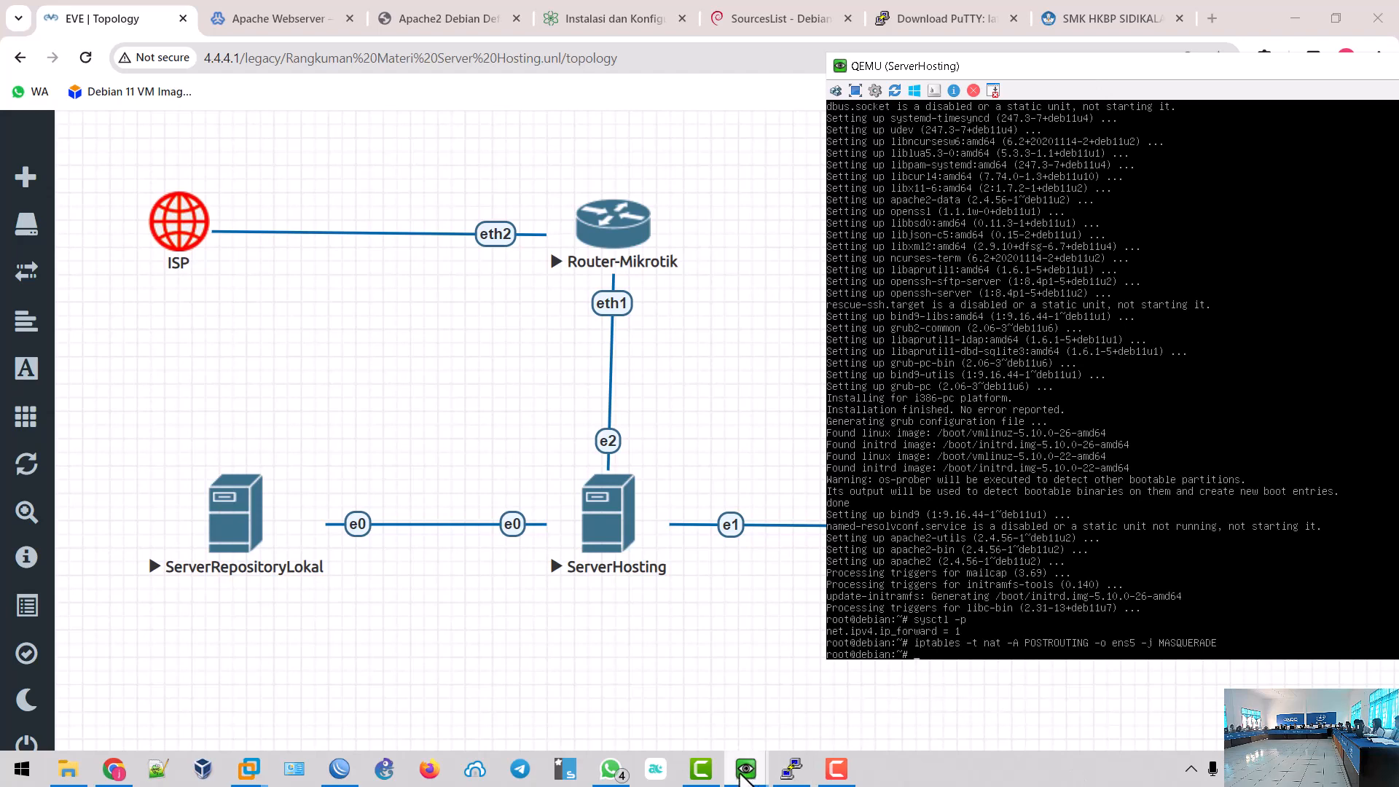
# - Stop the 8.8.8.8 ping on the client and ping detik.com, getting replies with 0% loss
pyautogui.moveTo(746, 769)
pyautogui.click(782, 723)
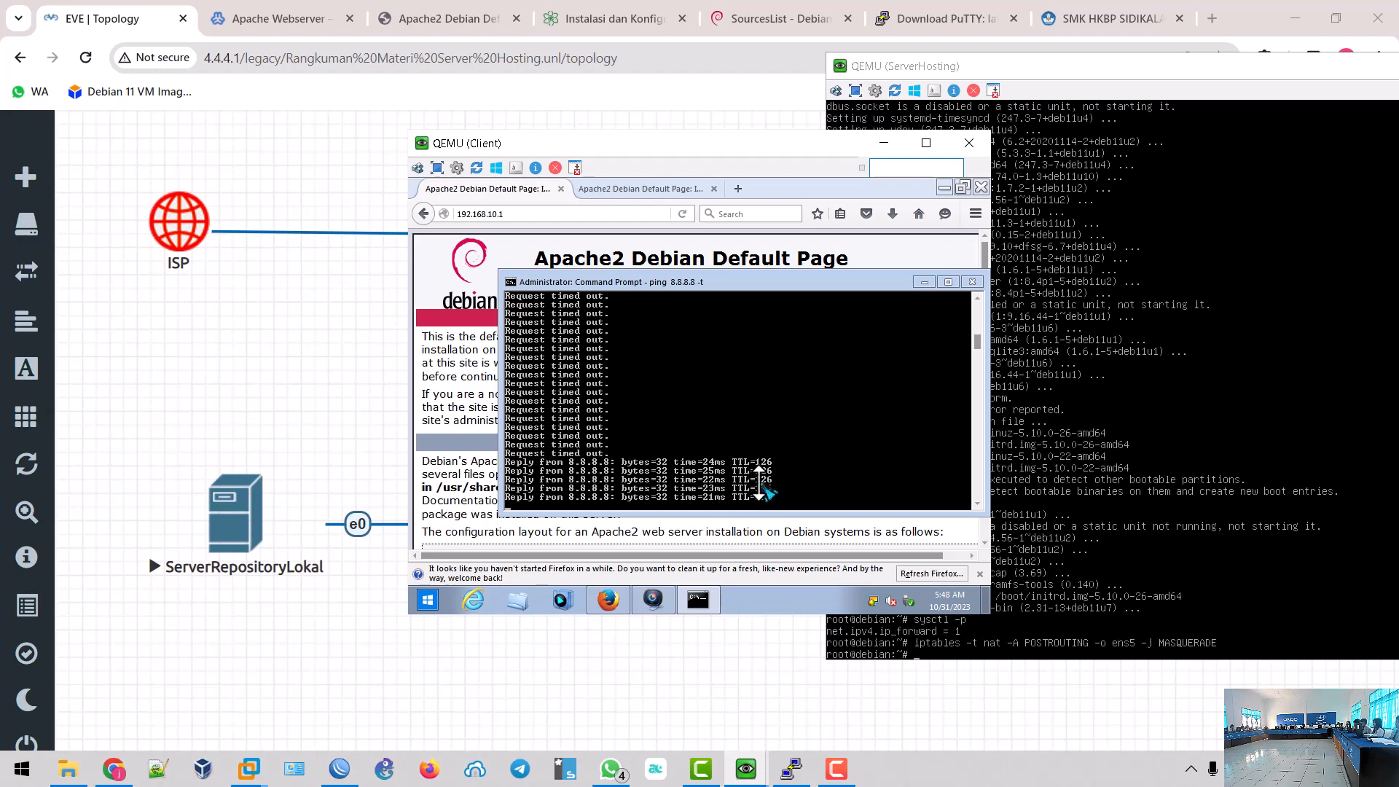
pyautogui.hotkey('ctrl', 'c')
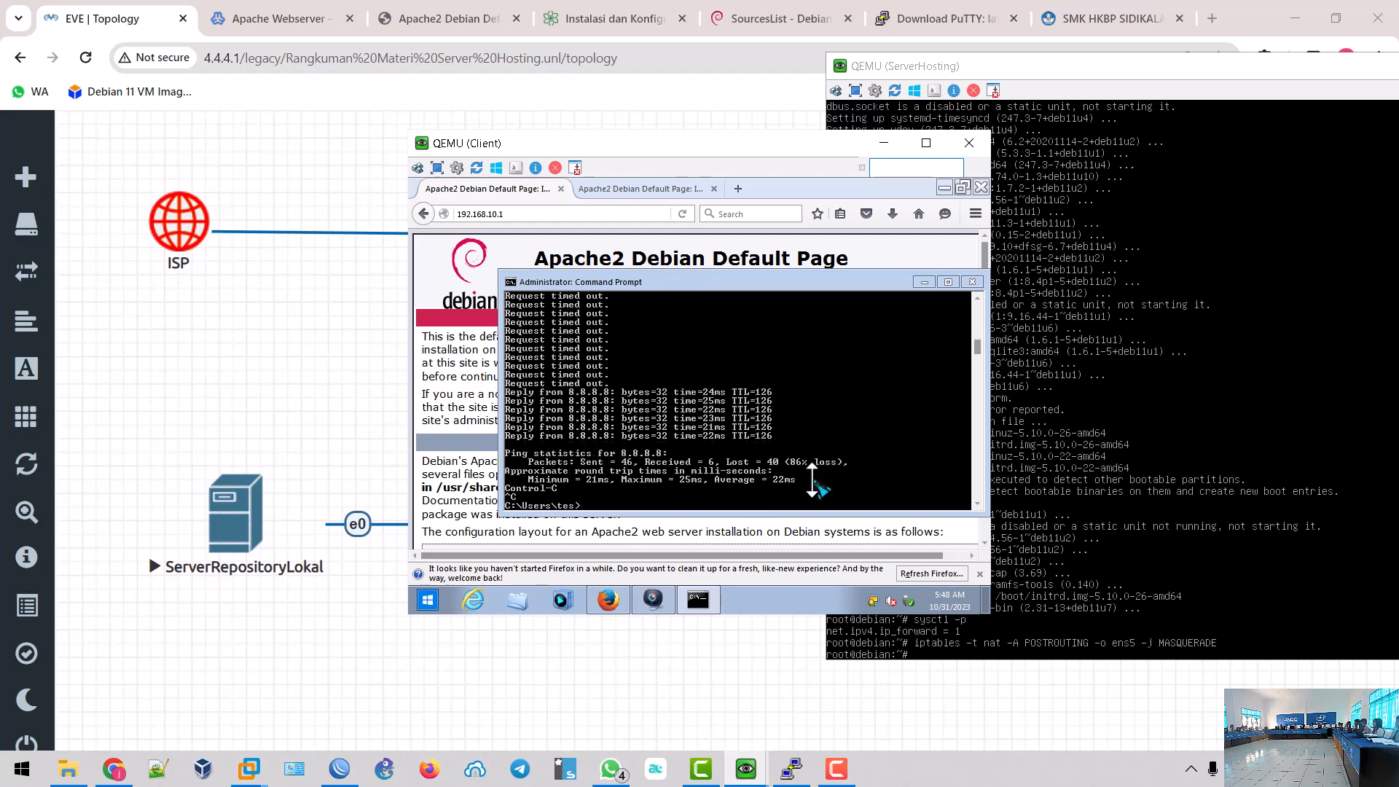
pyautogui.write('ping detik.com')
pyautogui.press('Return')
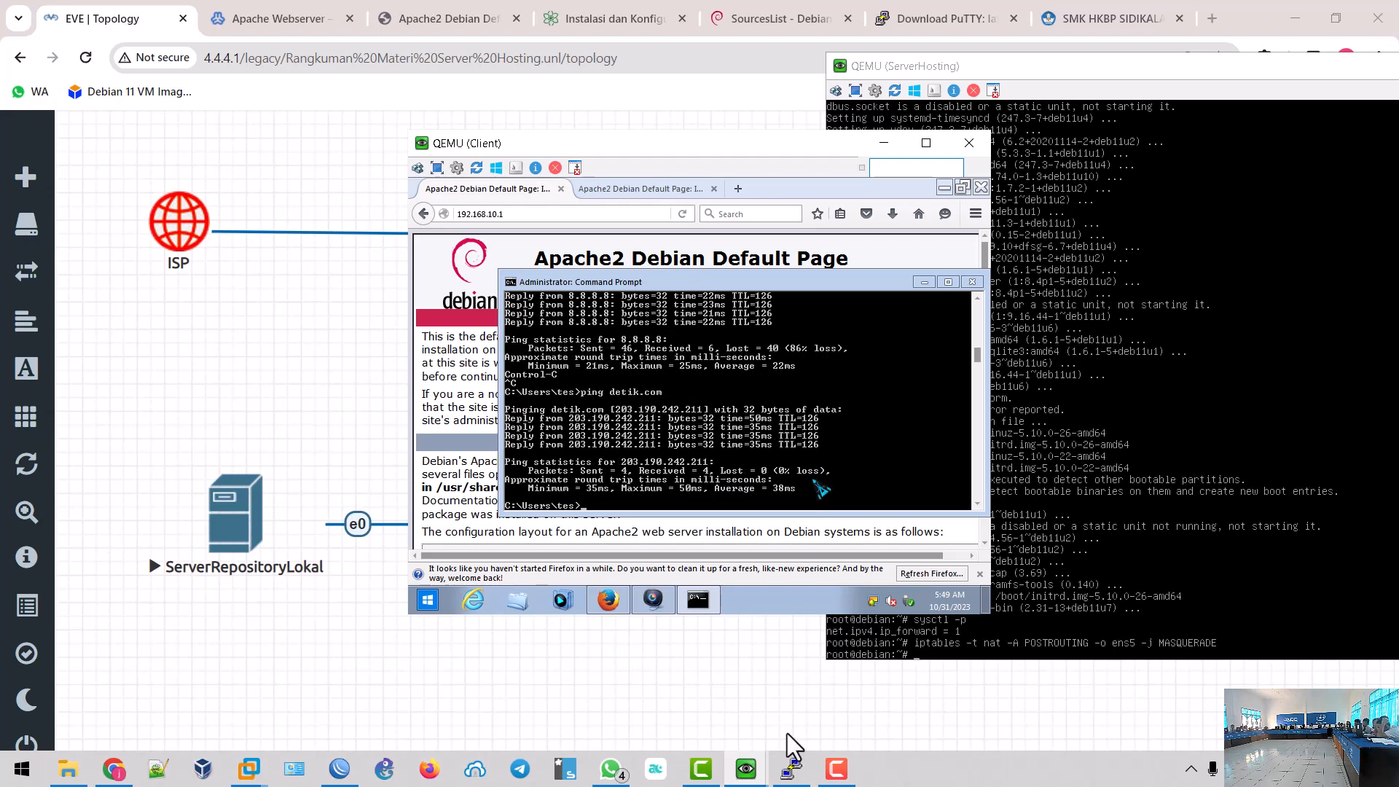
pyautogui.click(306, 667)
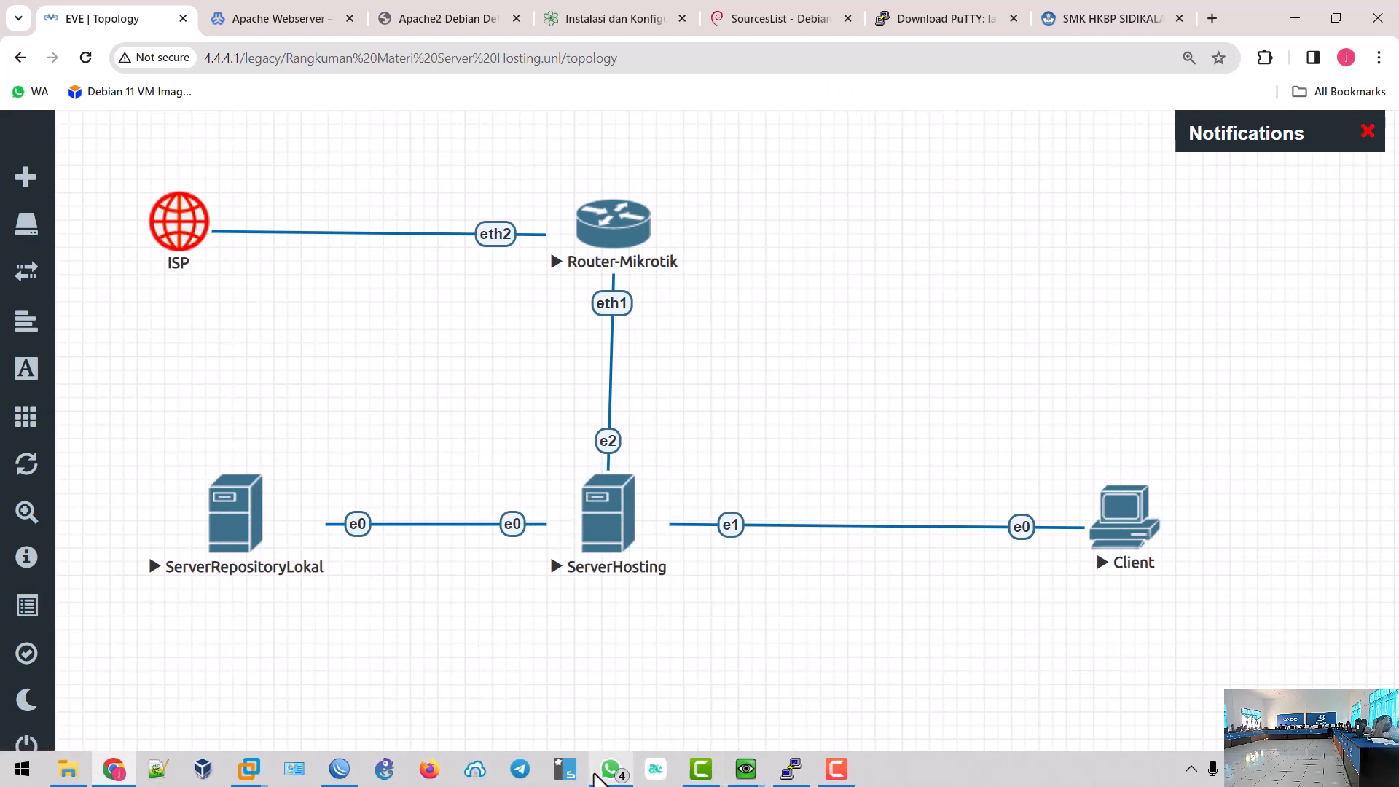
# - Open the Guru TIK HKBP WhatsApp group and browse its images to the exam topology diagram
pyautogui.click(611, 769)
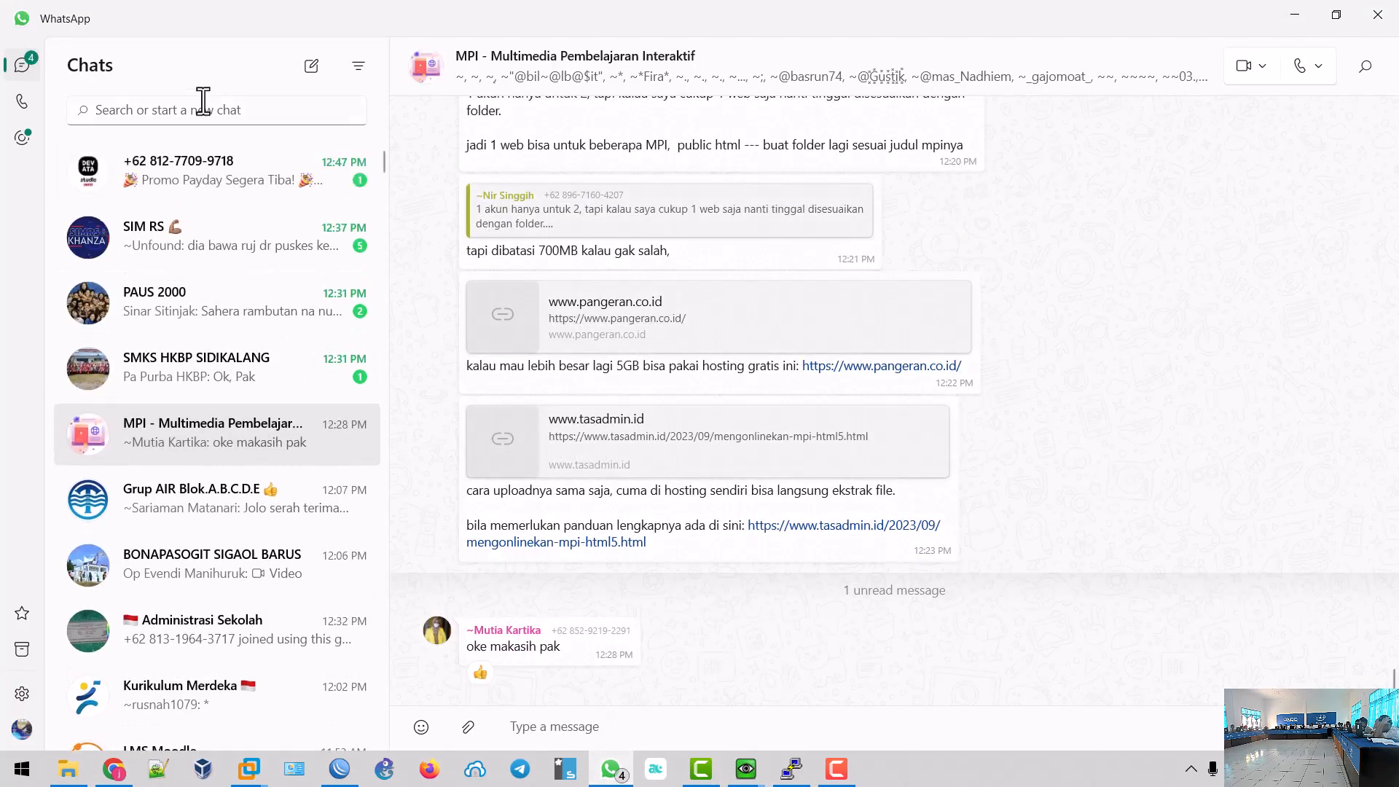
pyautogui.click(205, 102)
pyautogui.write('t')
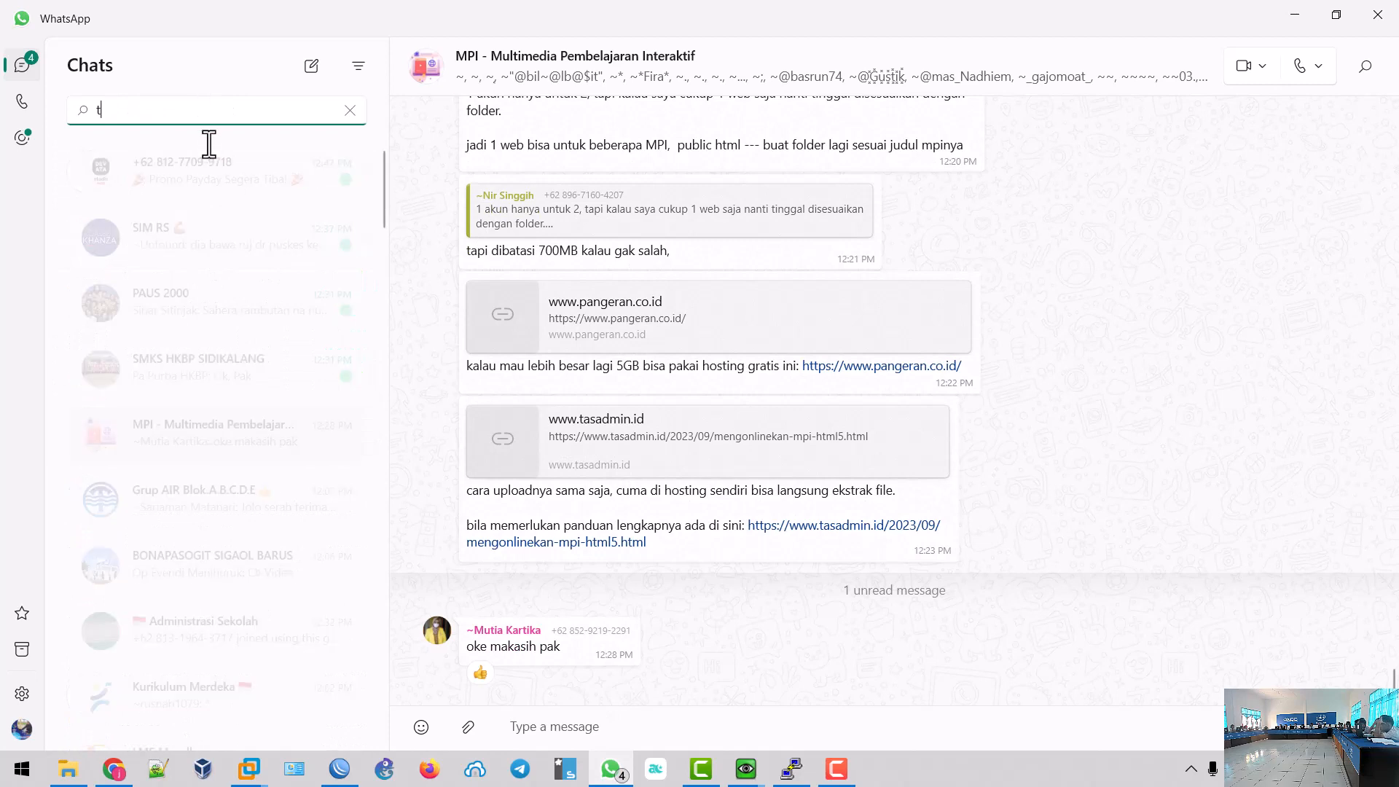
pyautogui.write('ik')
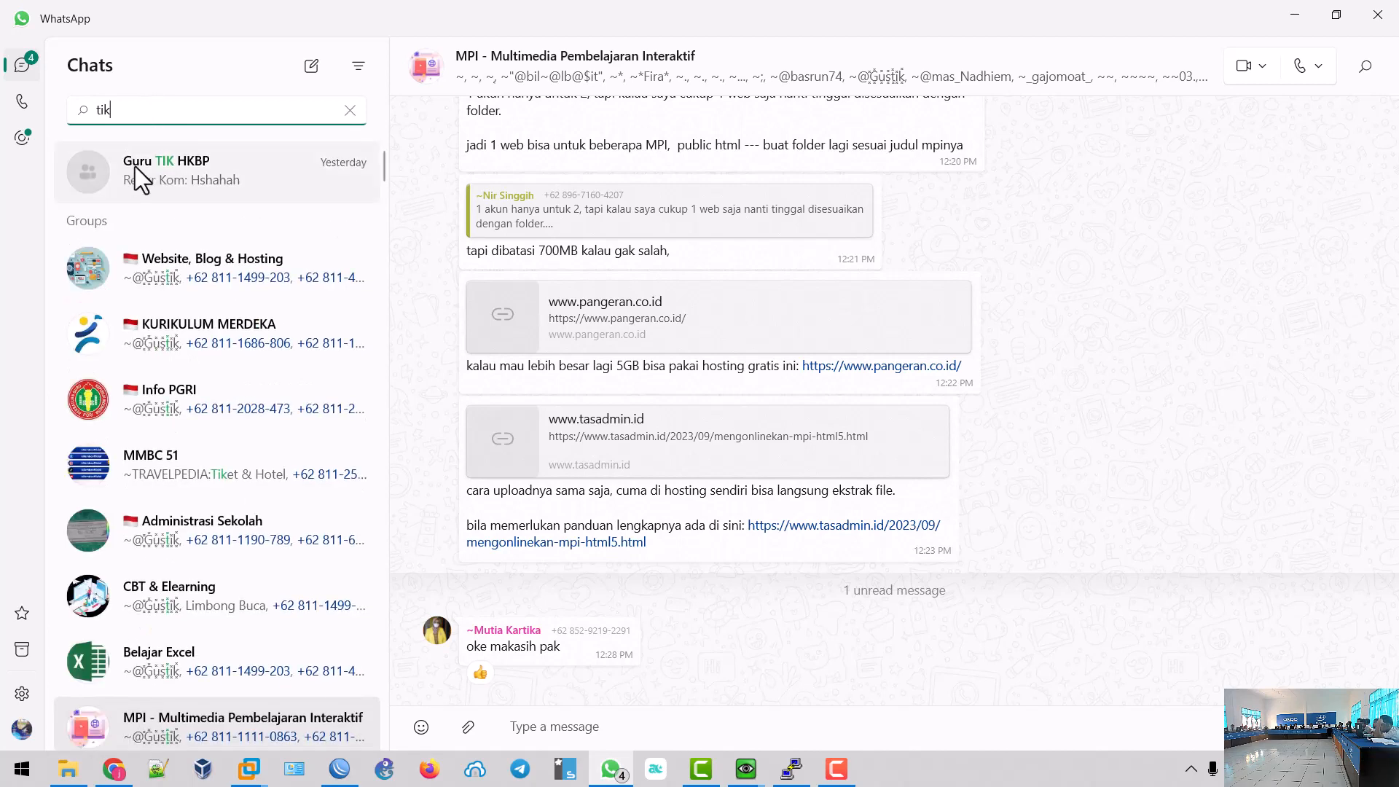
pyautogui.click(135, 166)
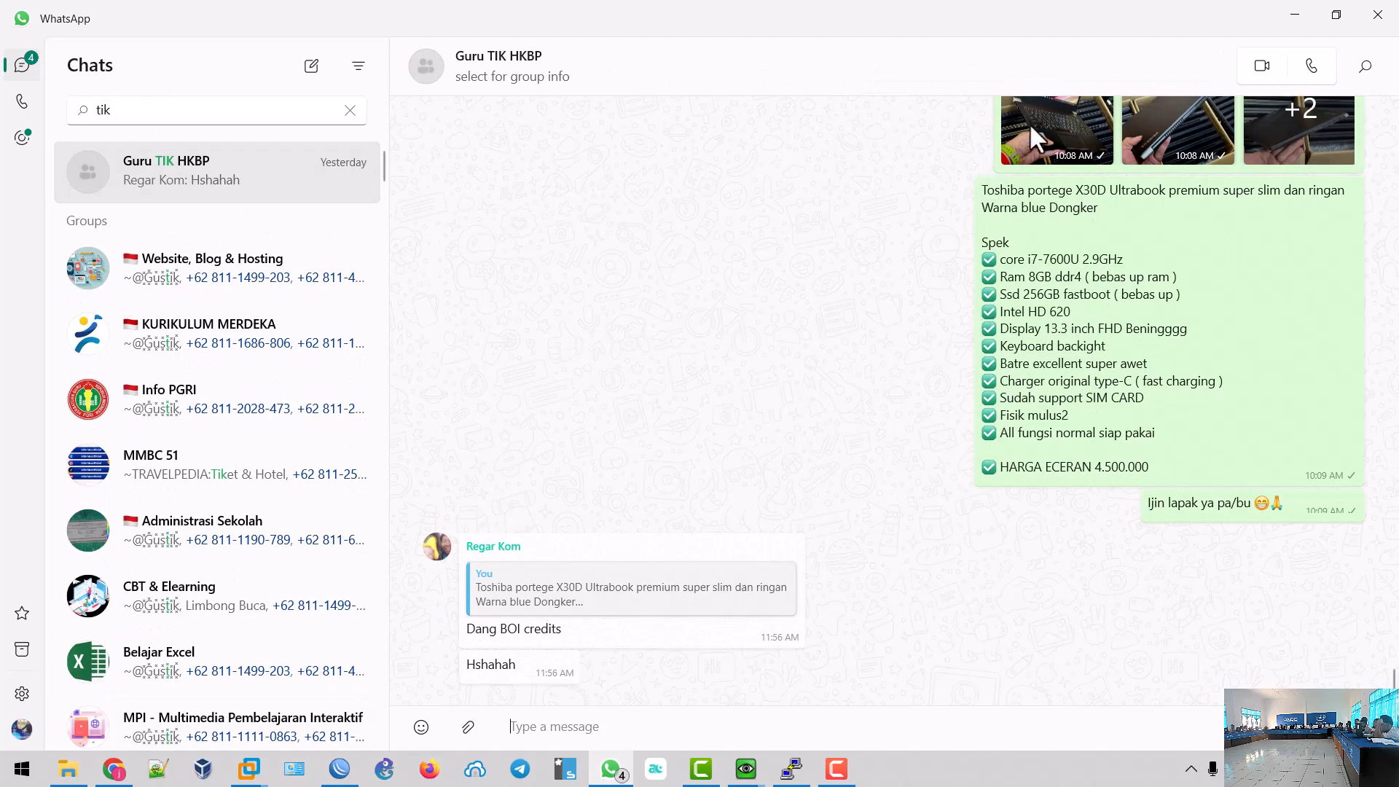
pyautogui.click(1033, 137)
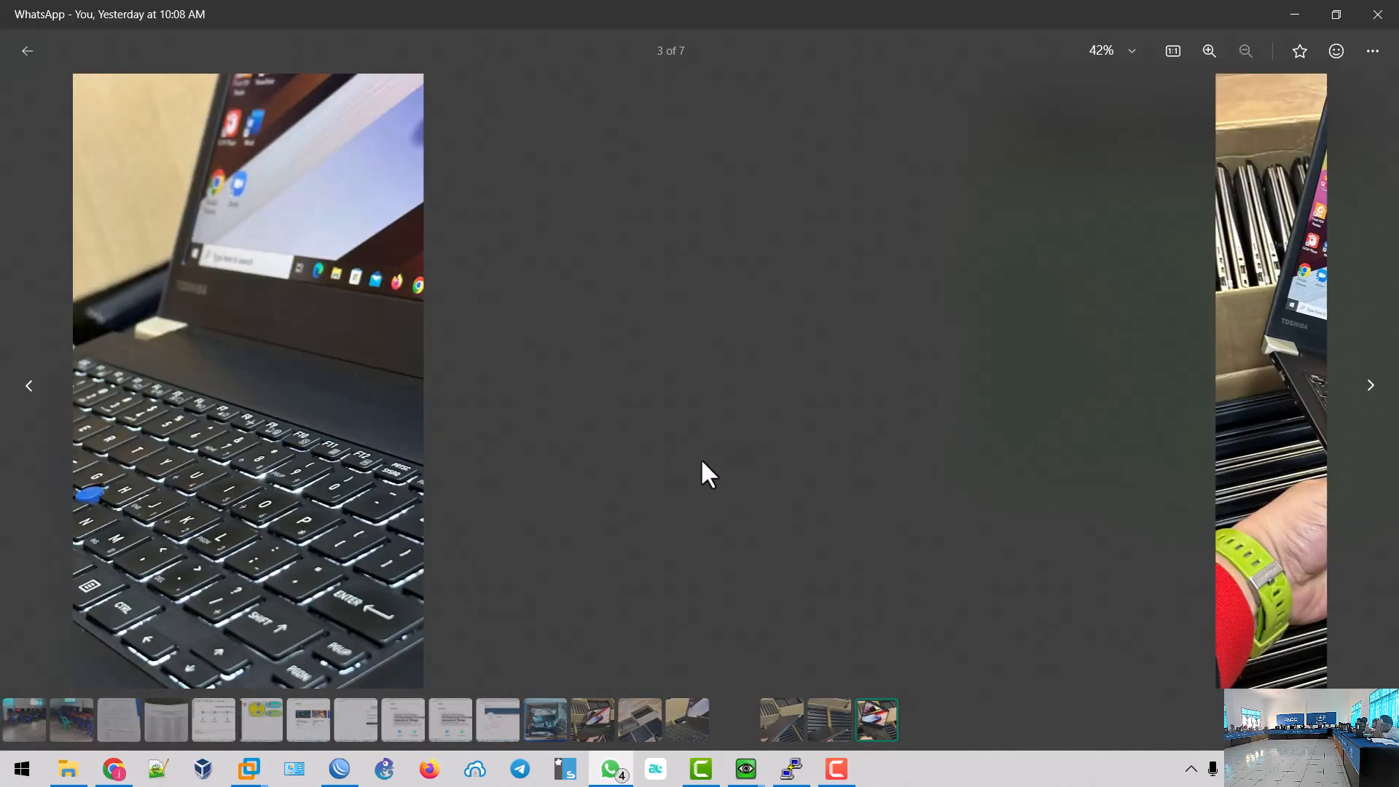
pyautogui.press('Left')
pyautogui.press('Left')
pyautogui.press('Left')
pyautogui.press('Left')
pyautogui.press('Left')
pyautogui.press('Left')
pyautogui.press('Left')
pyautogui.press('Left')
pyautogui.press('Left')
pyautogui.press('Left')
pyautogui.press('Left')
pyautogui.press('Left')
pyautogui.press('Left')
pyautogui.press('Left')
pyautogui.press('Left')
pyautogui.press('Left')
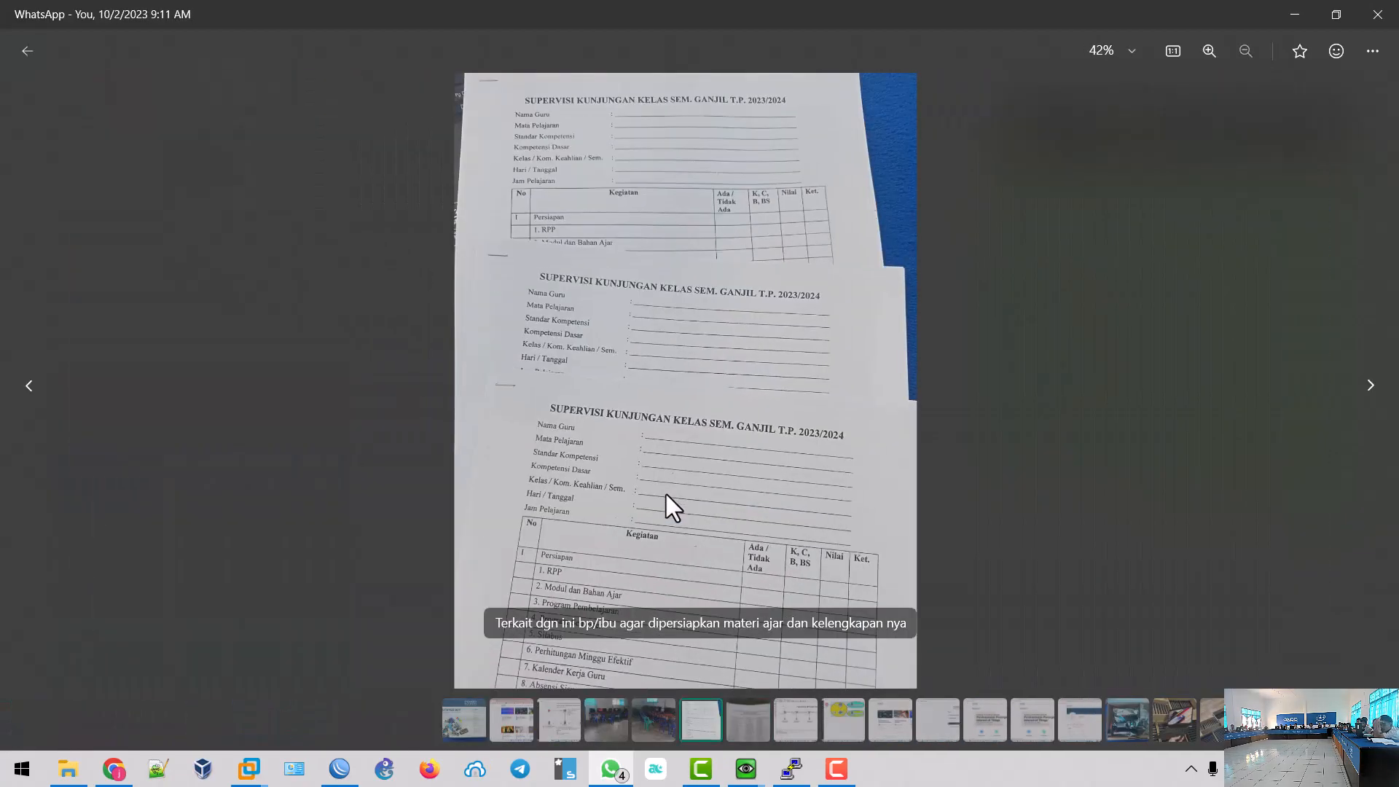
pyautogui.press('Left')
pyautogui.press('Left')
pyautogui.press('Left')
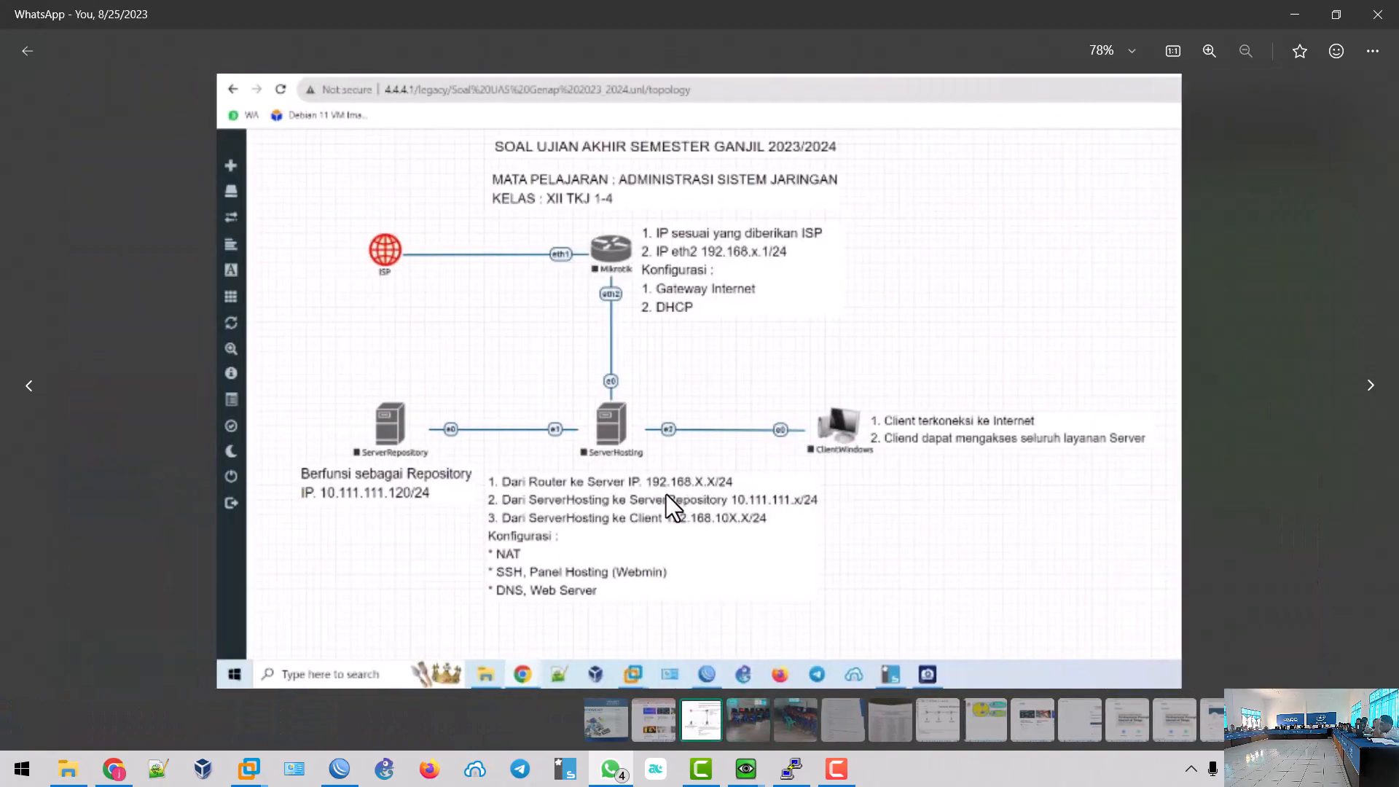
pyautogui.scroll(5, 545, 549)
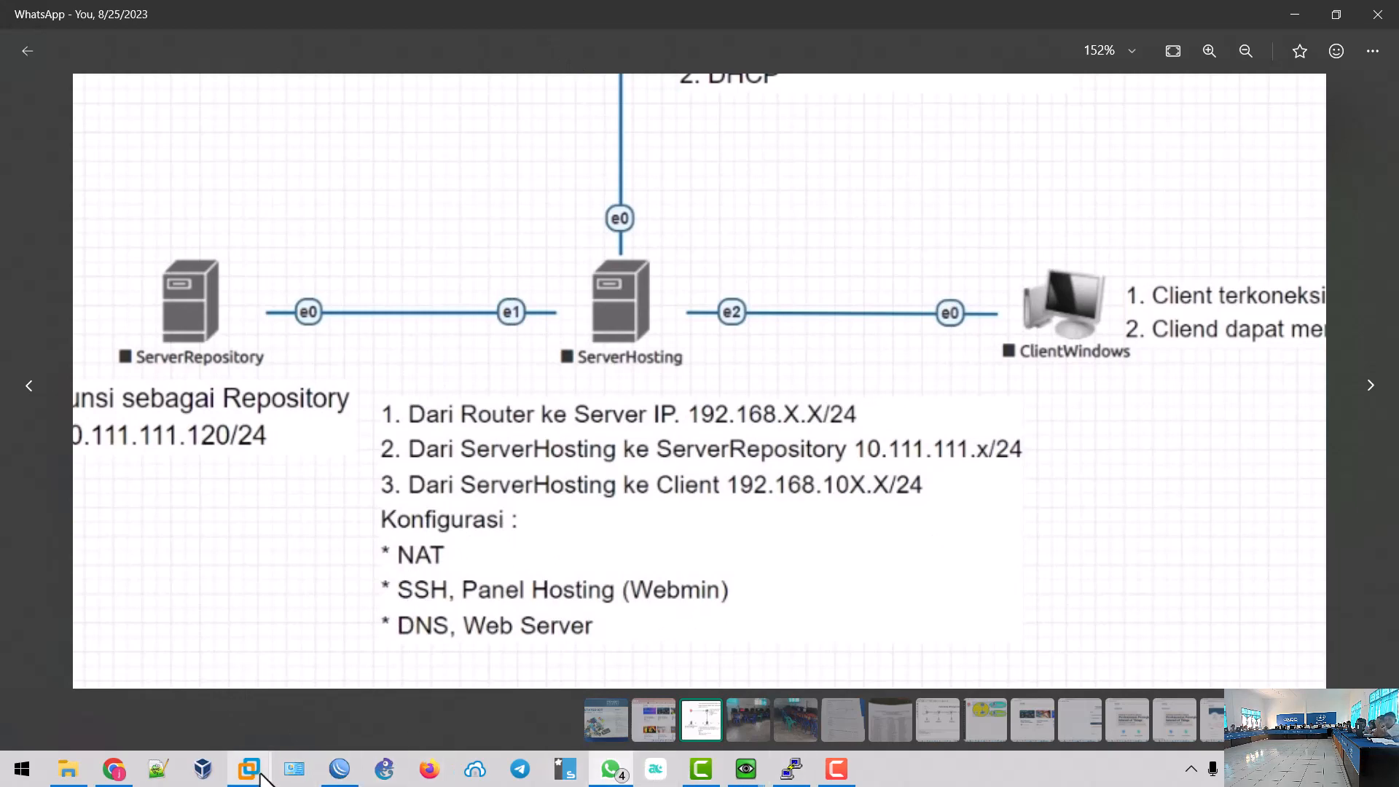
pyautogui.click(114, 769)
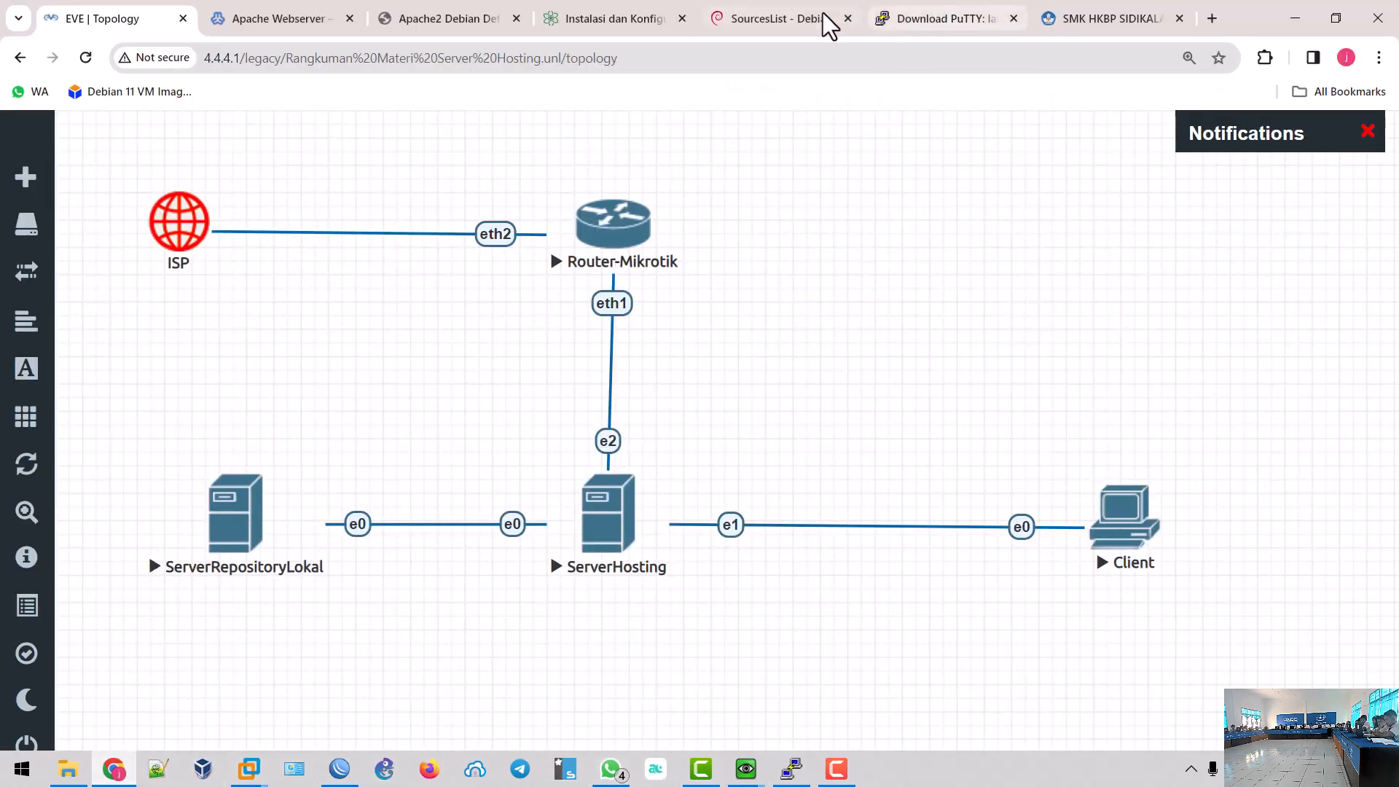
# - Load templatemo.com in Chrome from the address-bar suggestion for 'te'
pyautogui.click(474, 20)
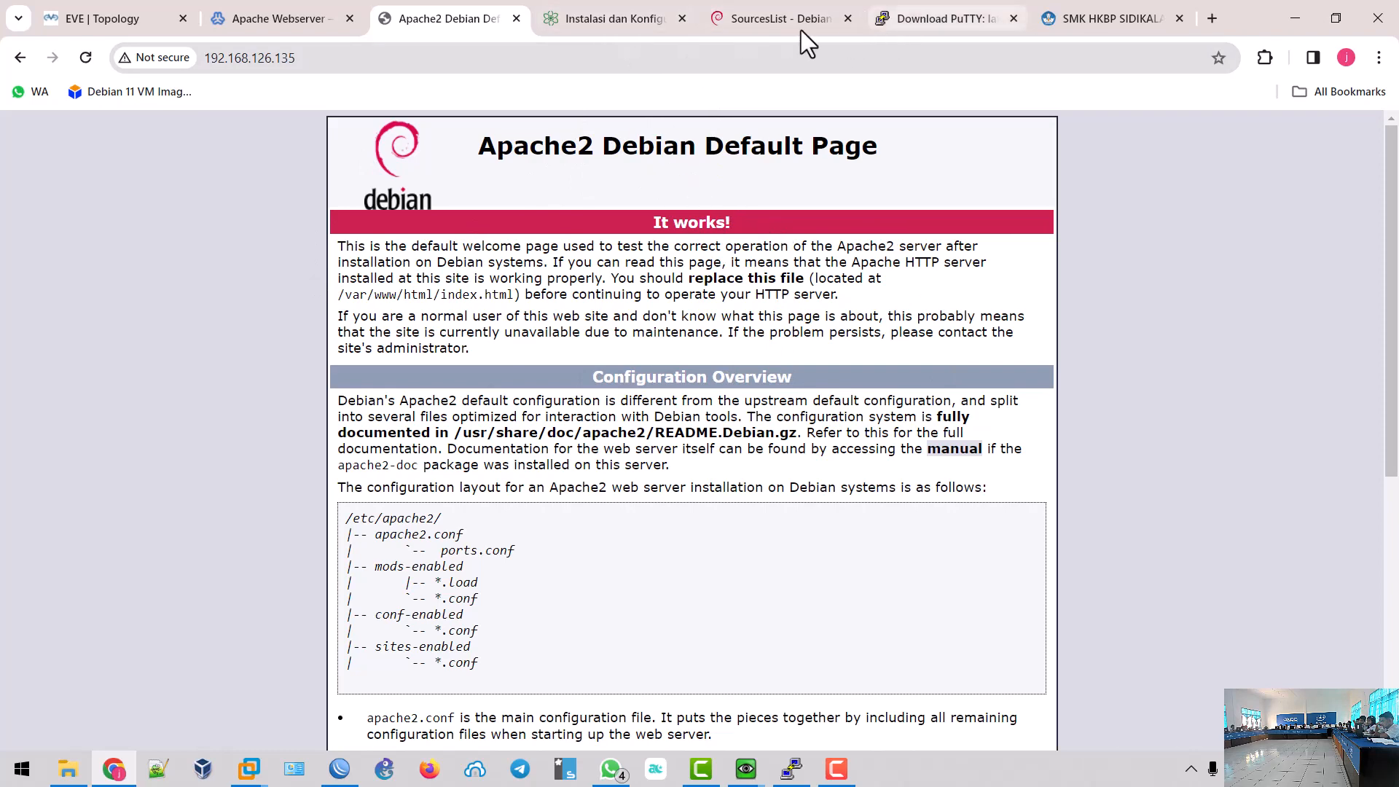
pyautogui.click(774, 25)
pyautogui.click(765, 62)
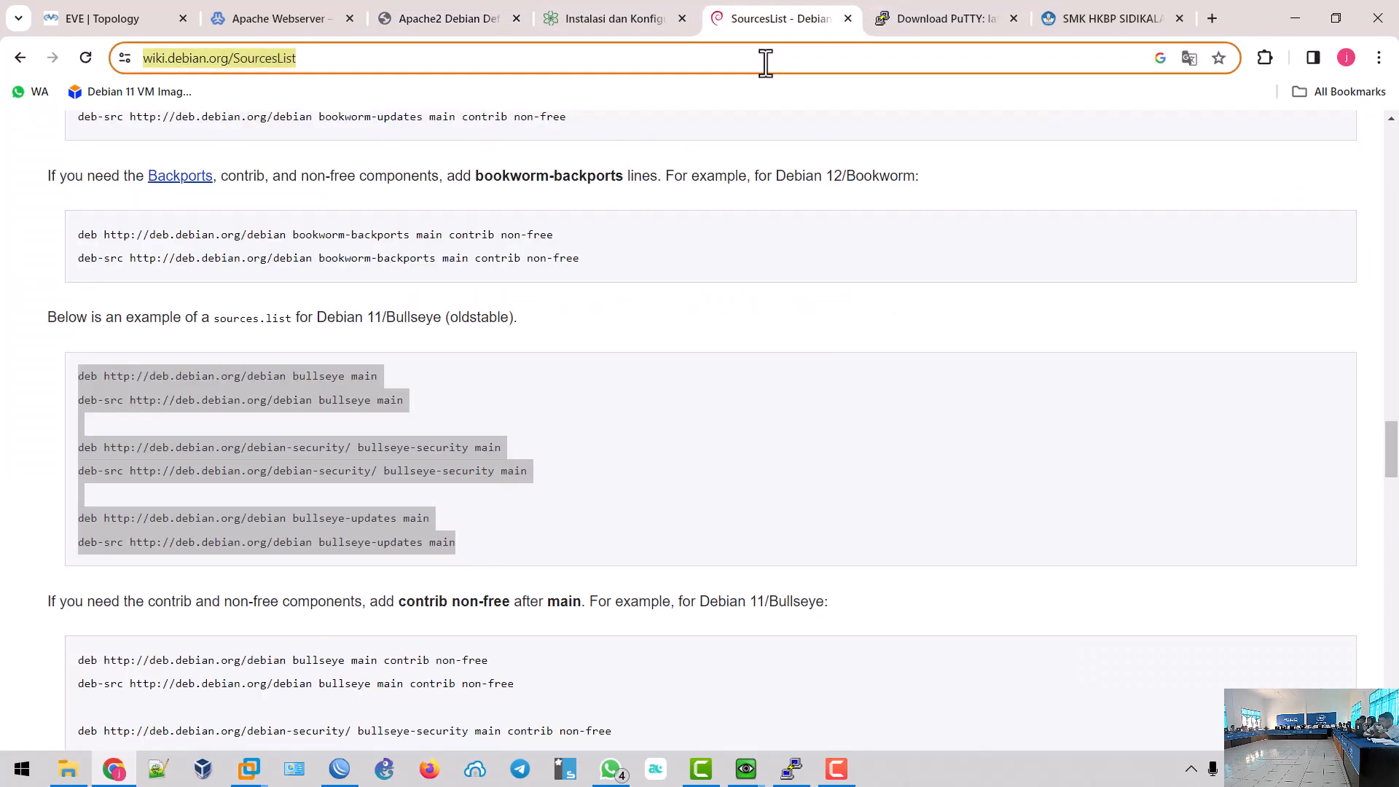
pyautogui.write('te')
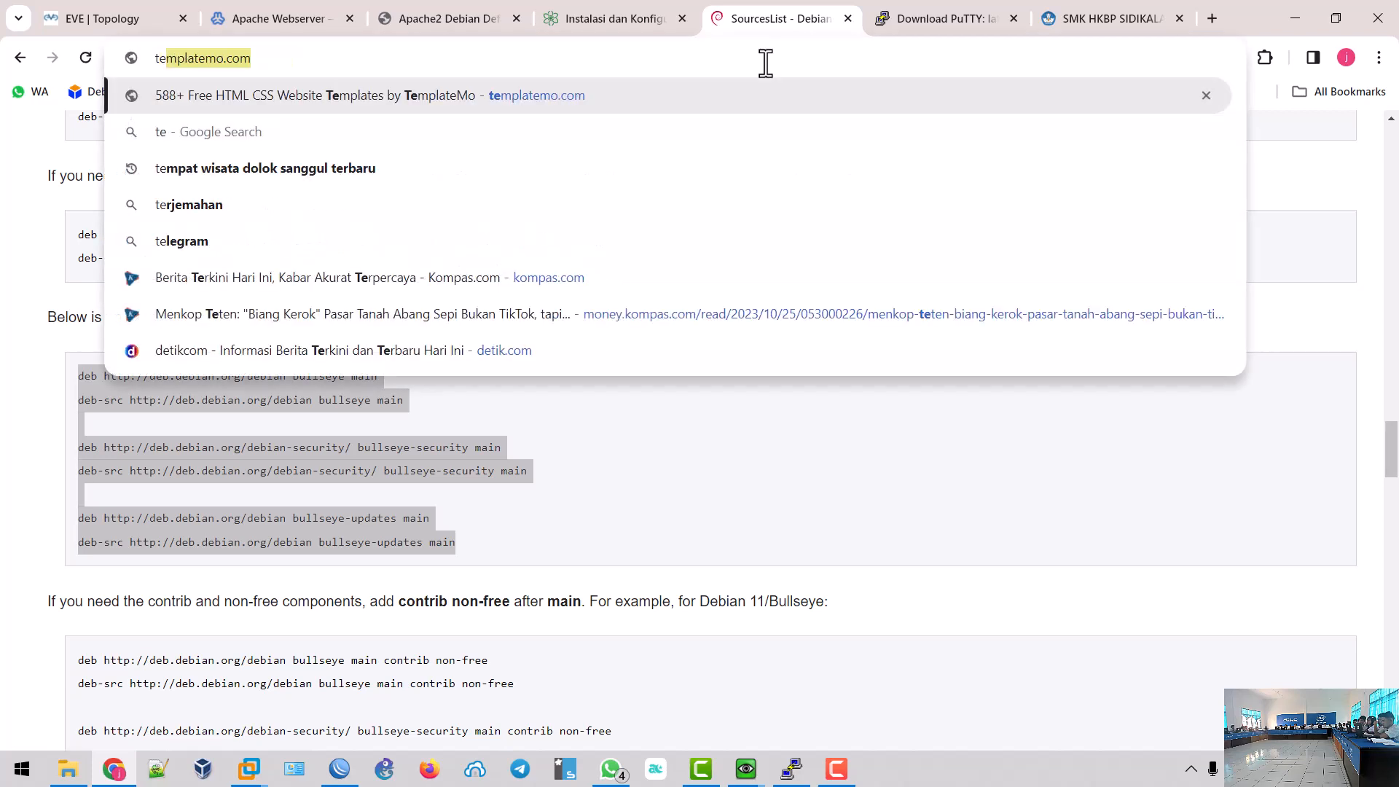
pyautogui.press('Return')
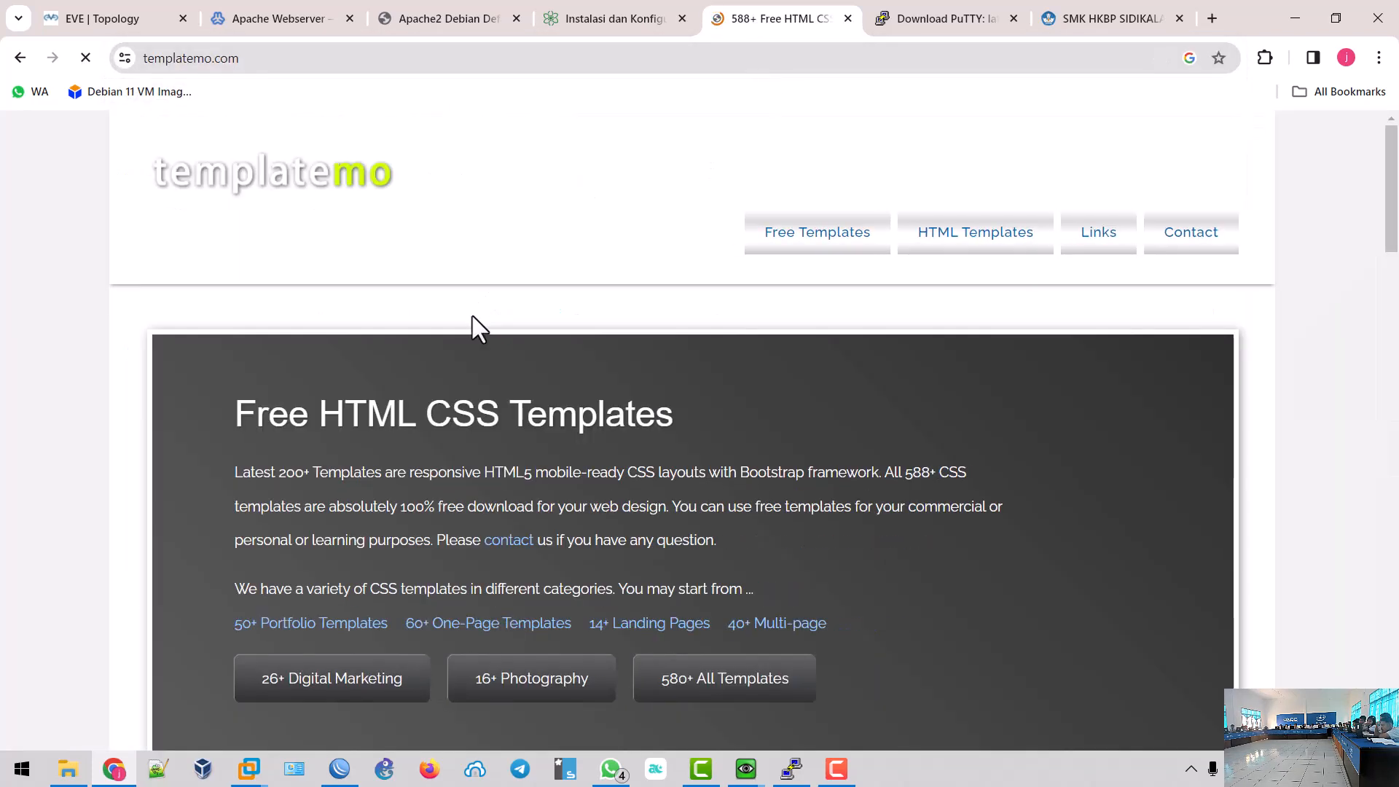
# - Scroll templatemo's gallery down to the template cards, including First Portfolio
pyautogui.scroll(-9, 497, 382)
pyautogui.scroll(-10, 501, 397)
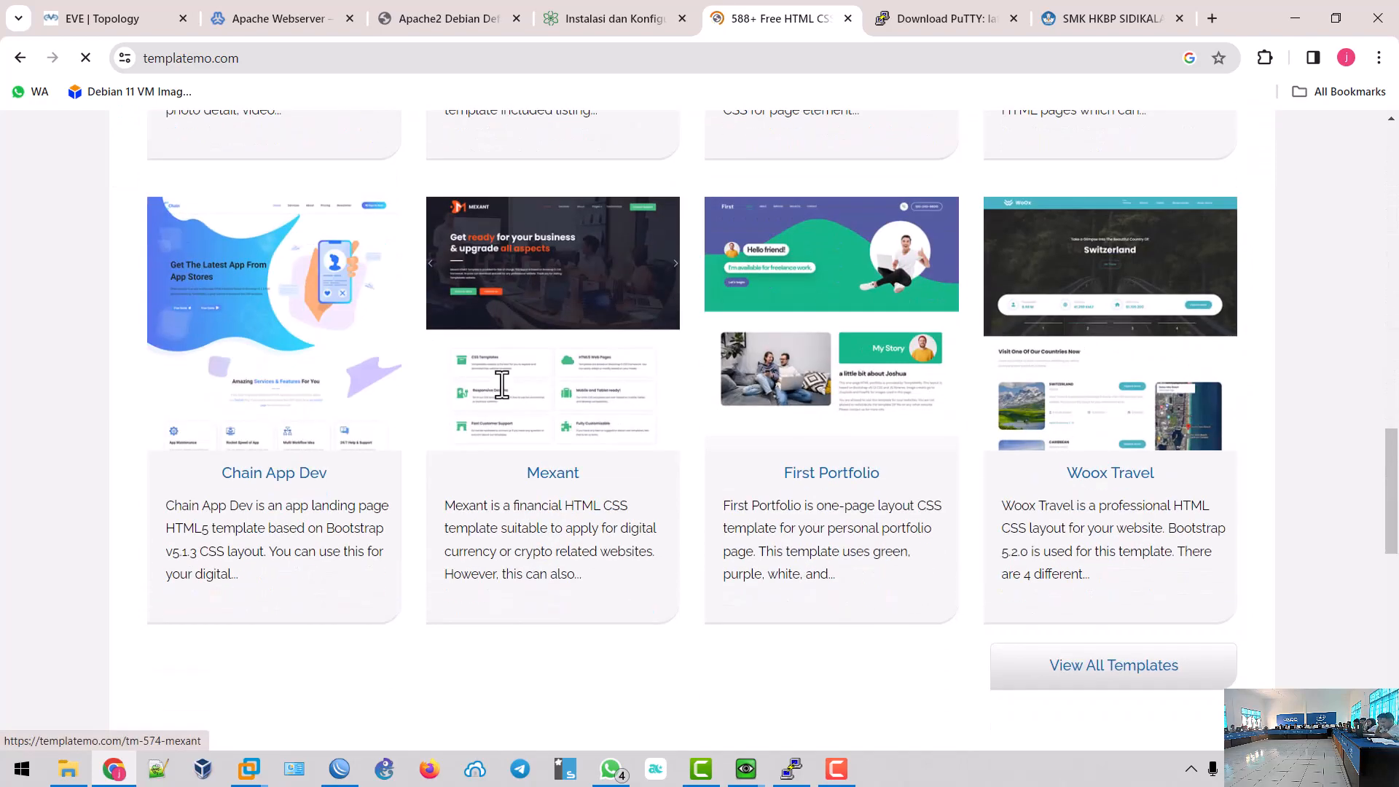
pyautogui.scroll(-2, 502, 397)
pyautogui.scroll(3, 502, 398)
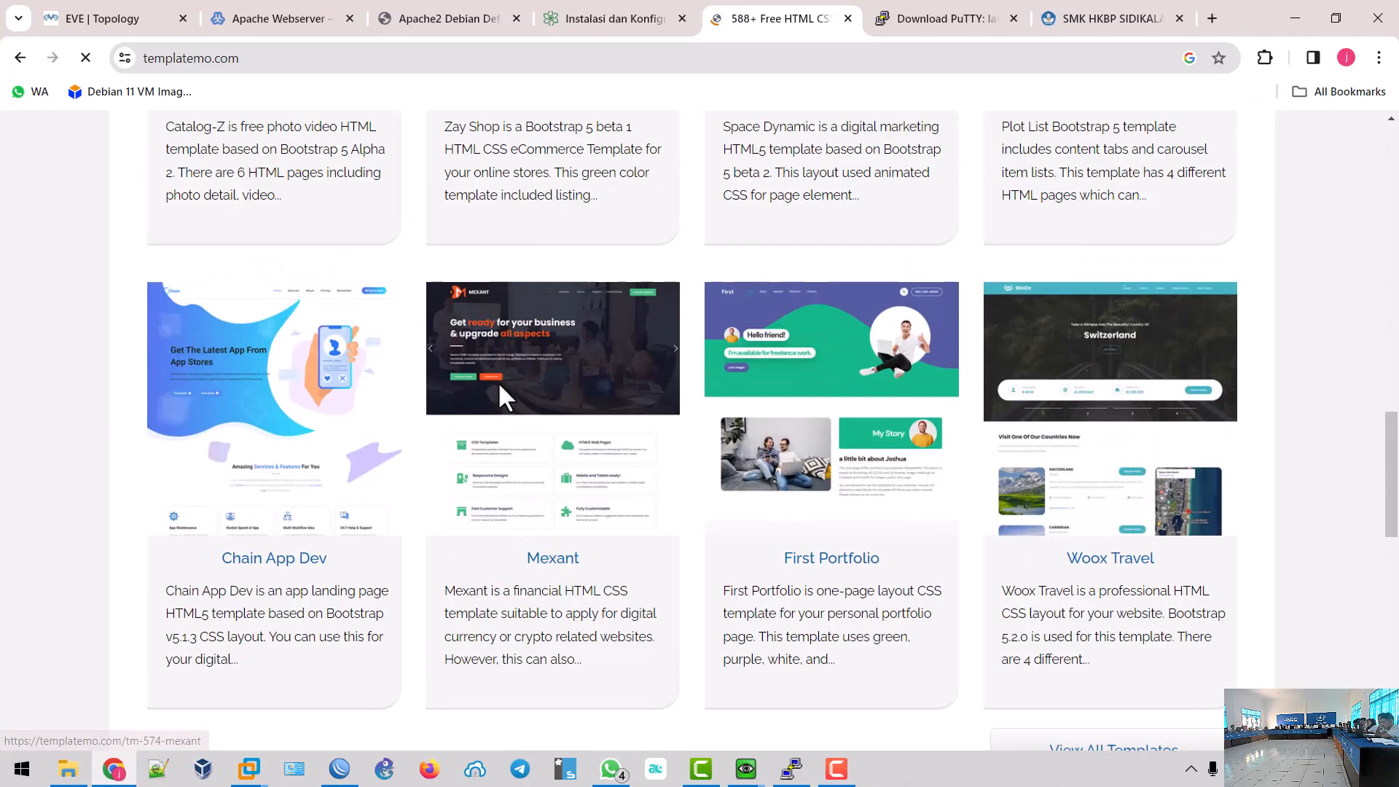
pyautogui.scroll(-1, 515, 397)
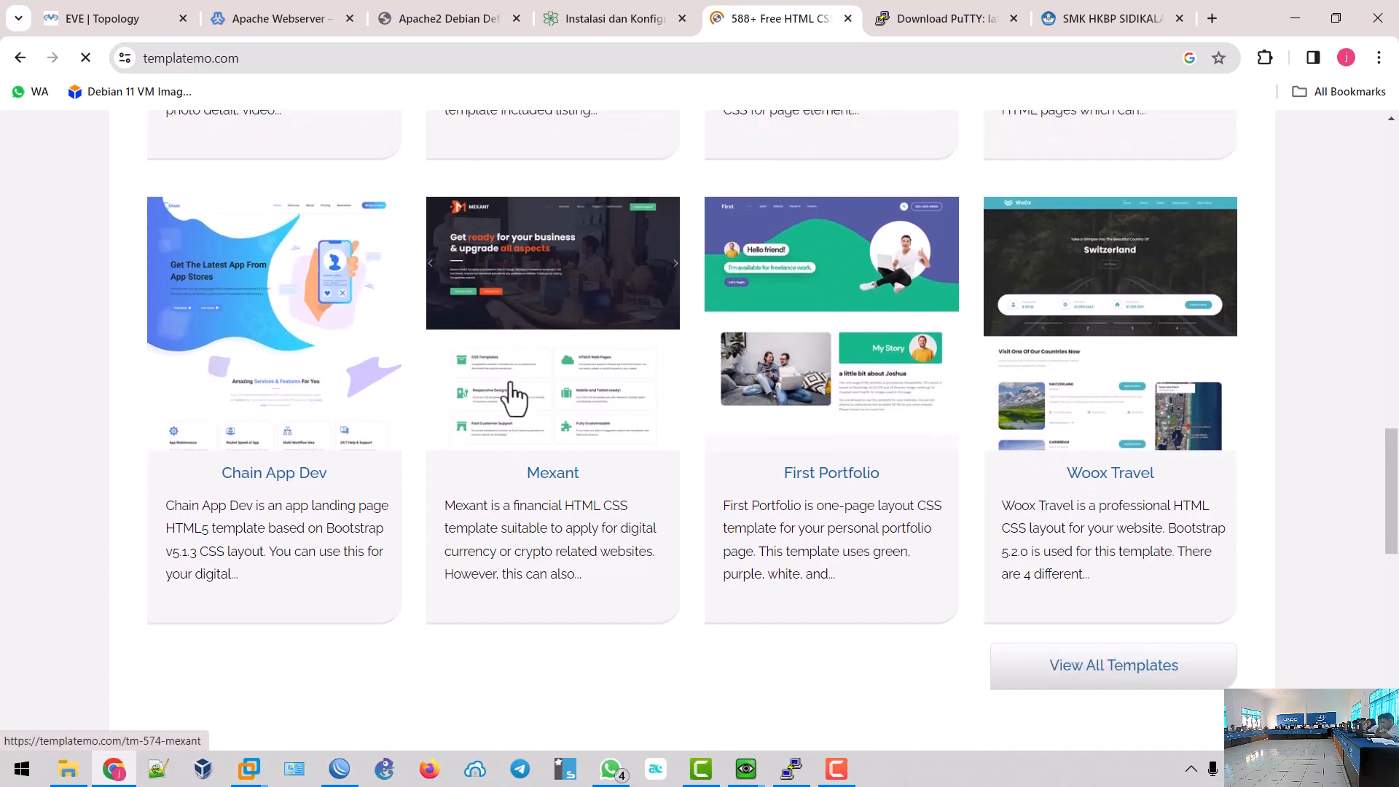
pyautogui.scroll(-4, 603, 396)
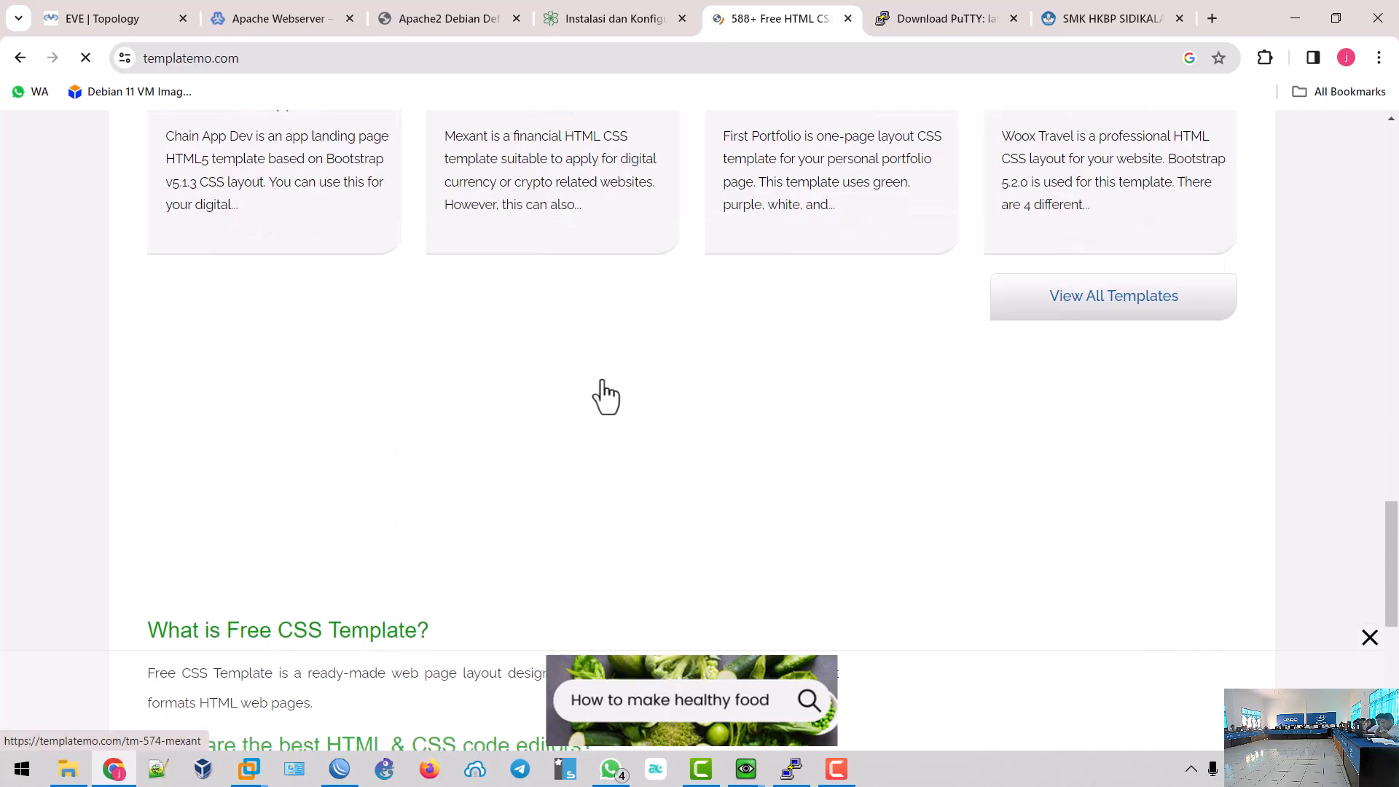
pyautogui.scroll(-3, 605, 397)
pyautogui.scroll(7, 602, 379)
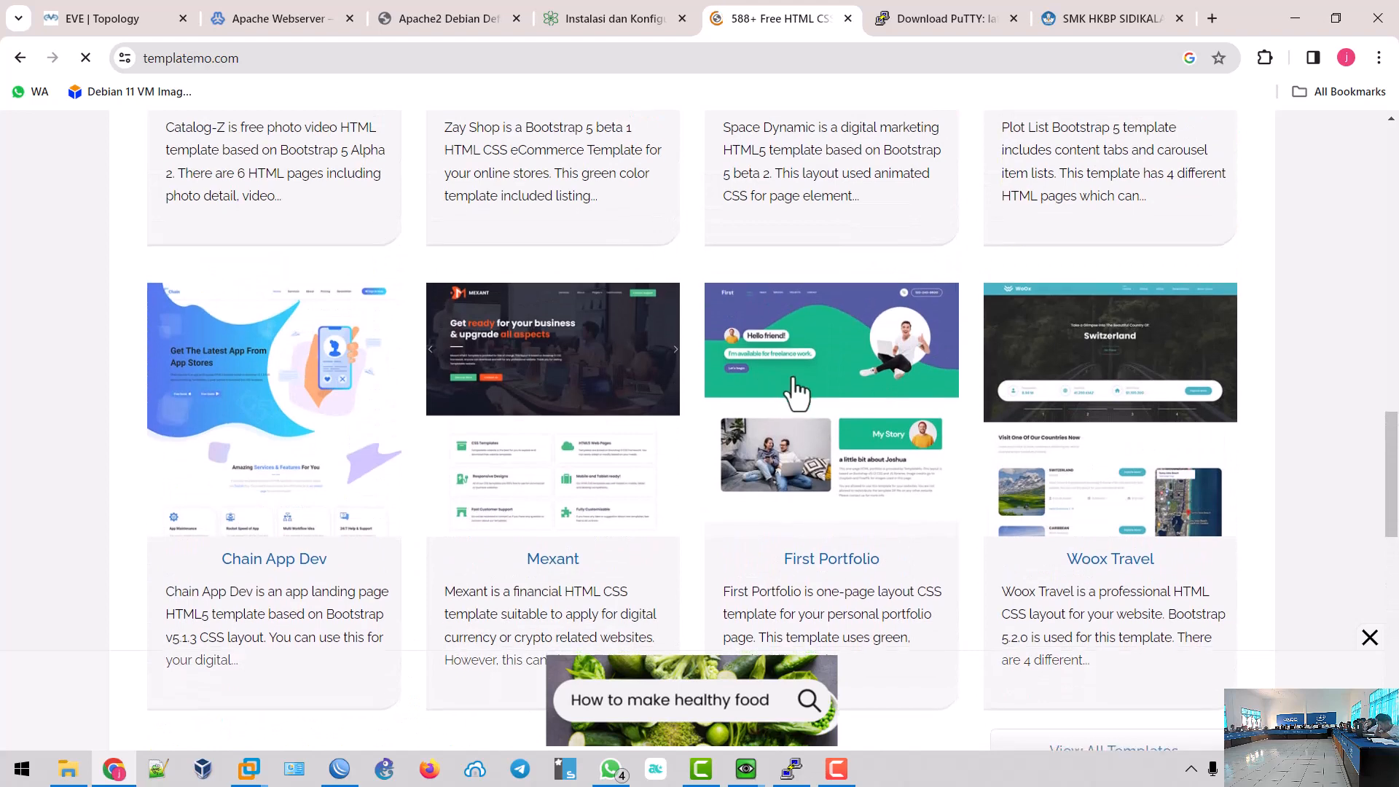
# - Download the First Portfolio zip from its templatemo page, then return to Webmin's Apache Webserver tab
pyautogui.click(818, 303)
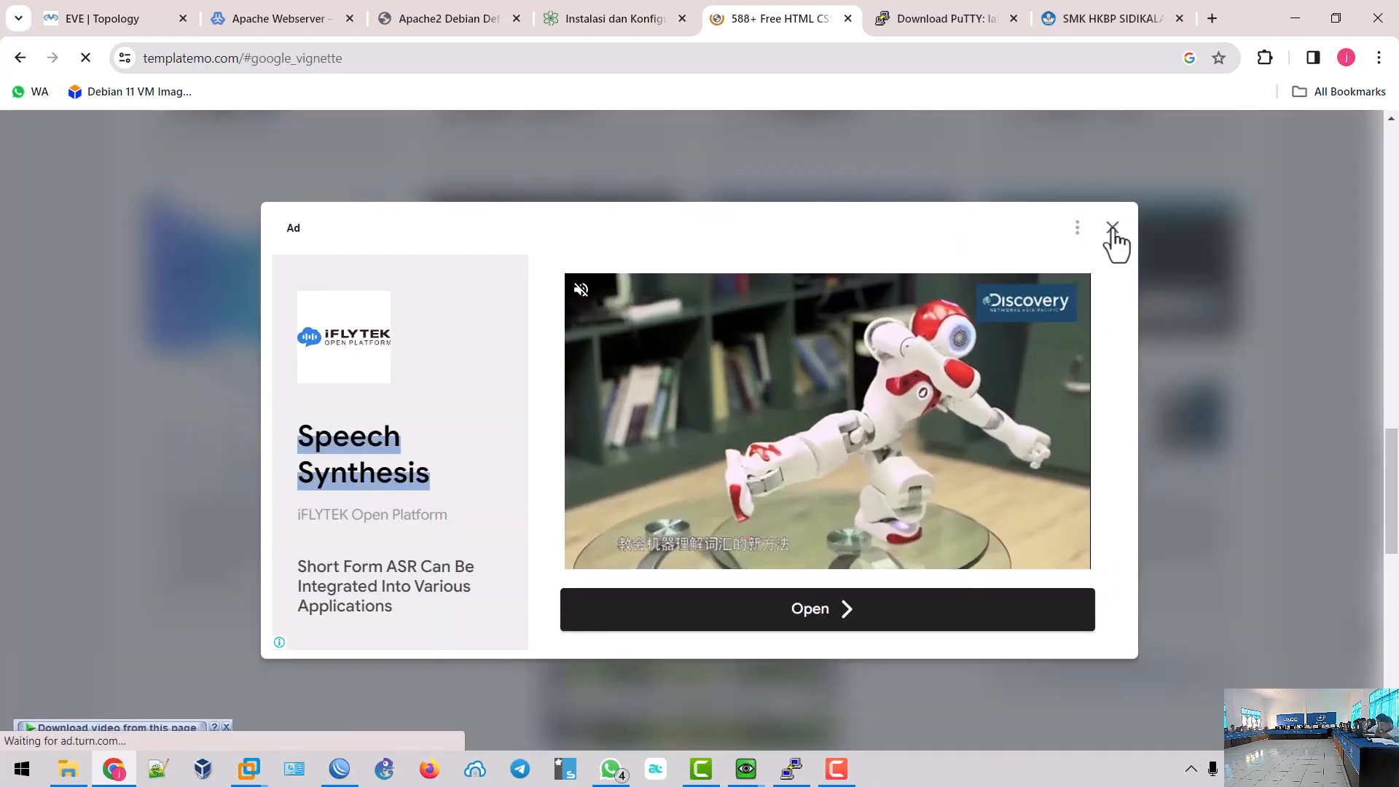
pyautogui.scroll(-10, 885, 347)
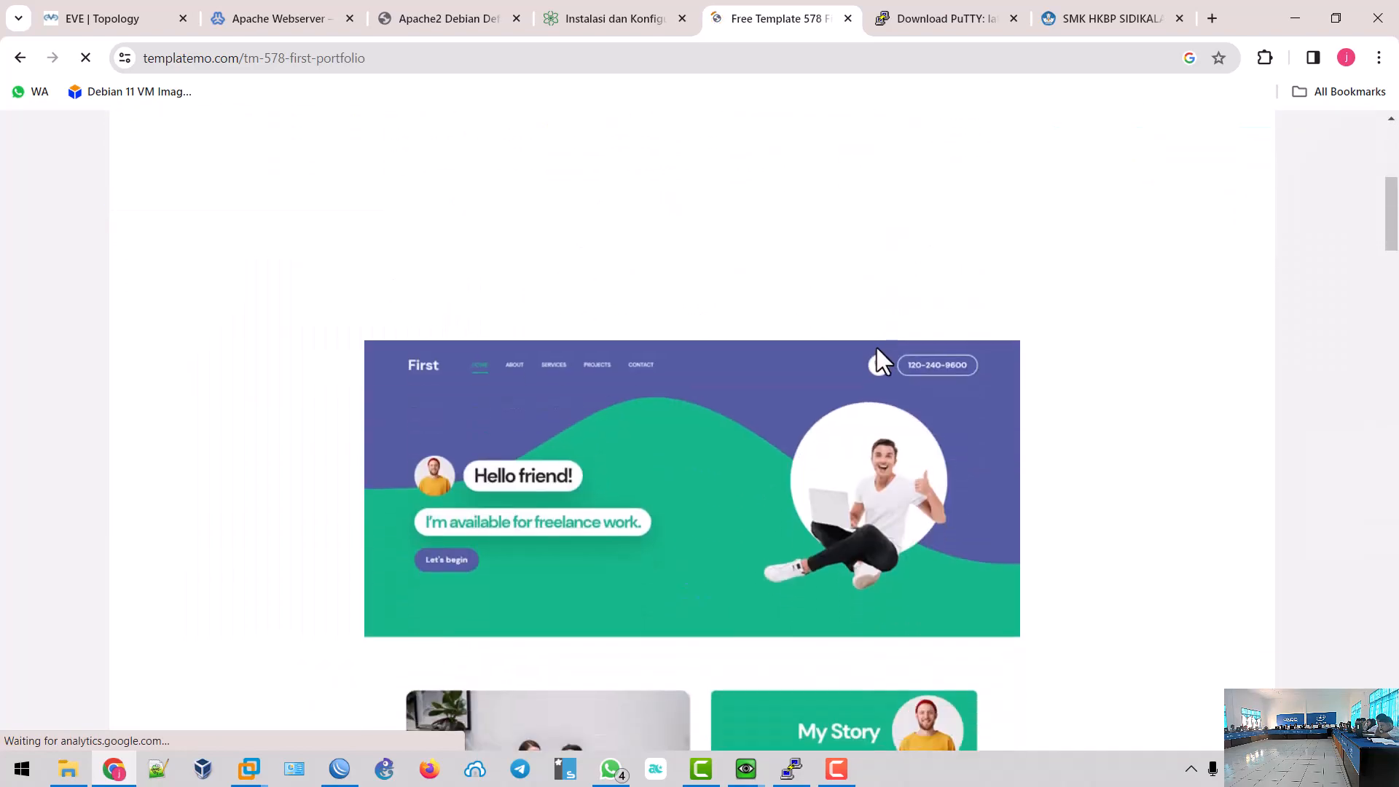
pyautogui.scroll(-20, 873, 348)
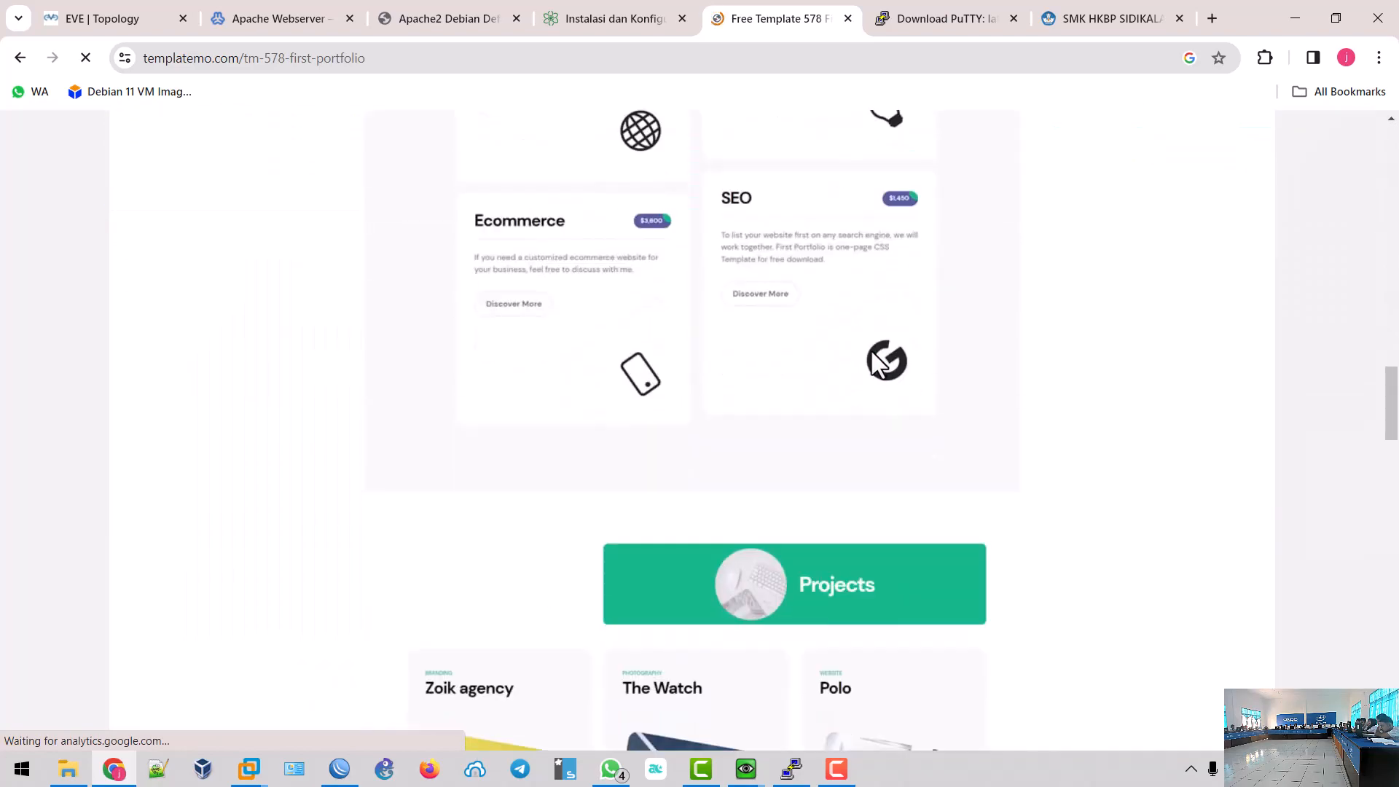
pyautogui.scroll(-12, 871, 359)
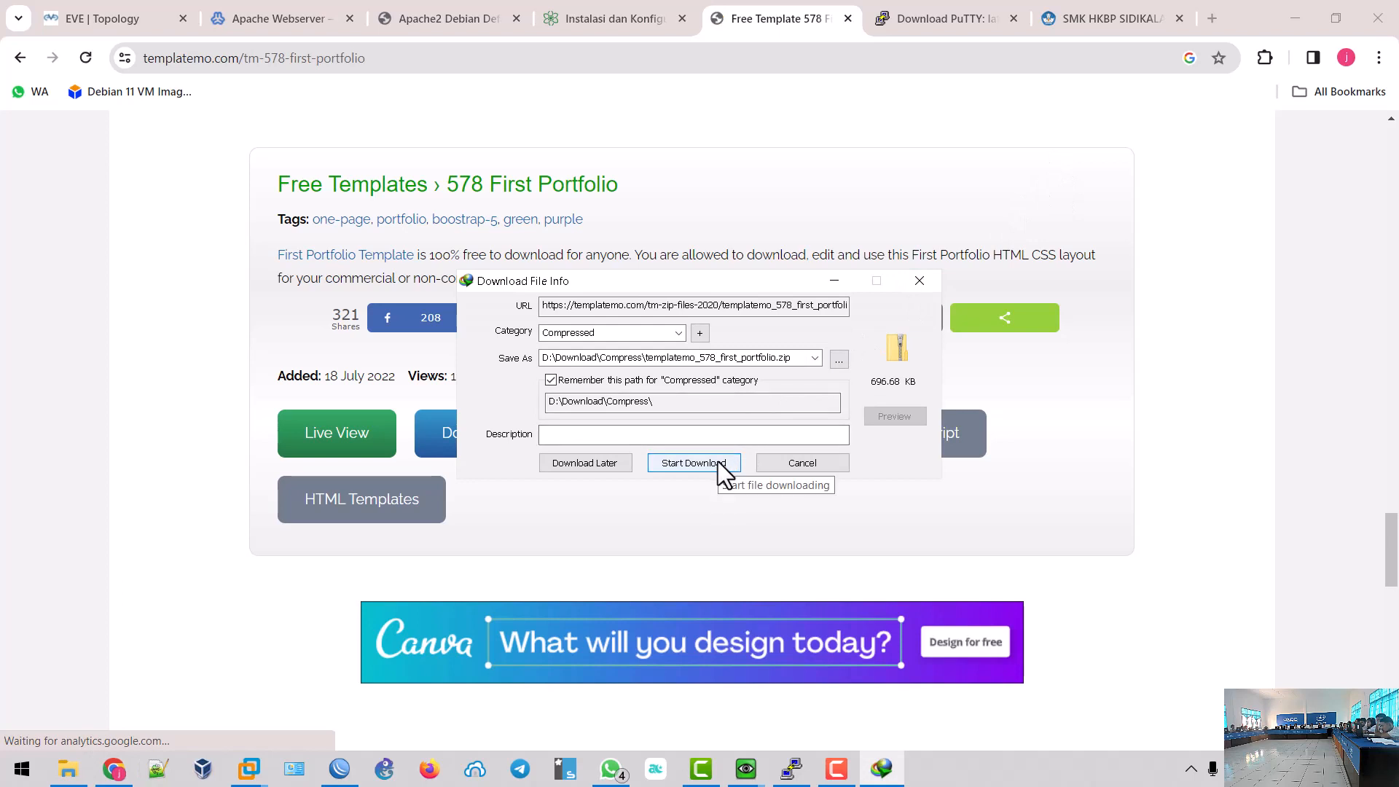
pyautogui.click(718, 461)
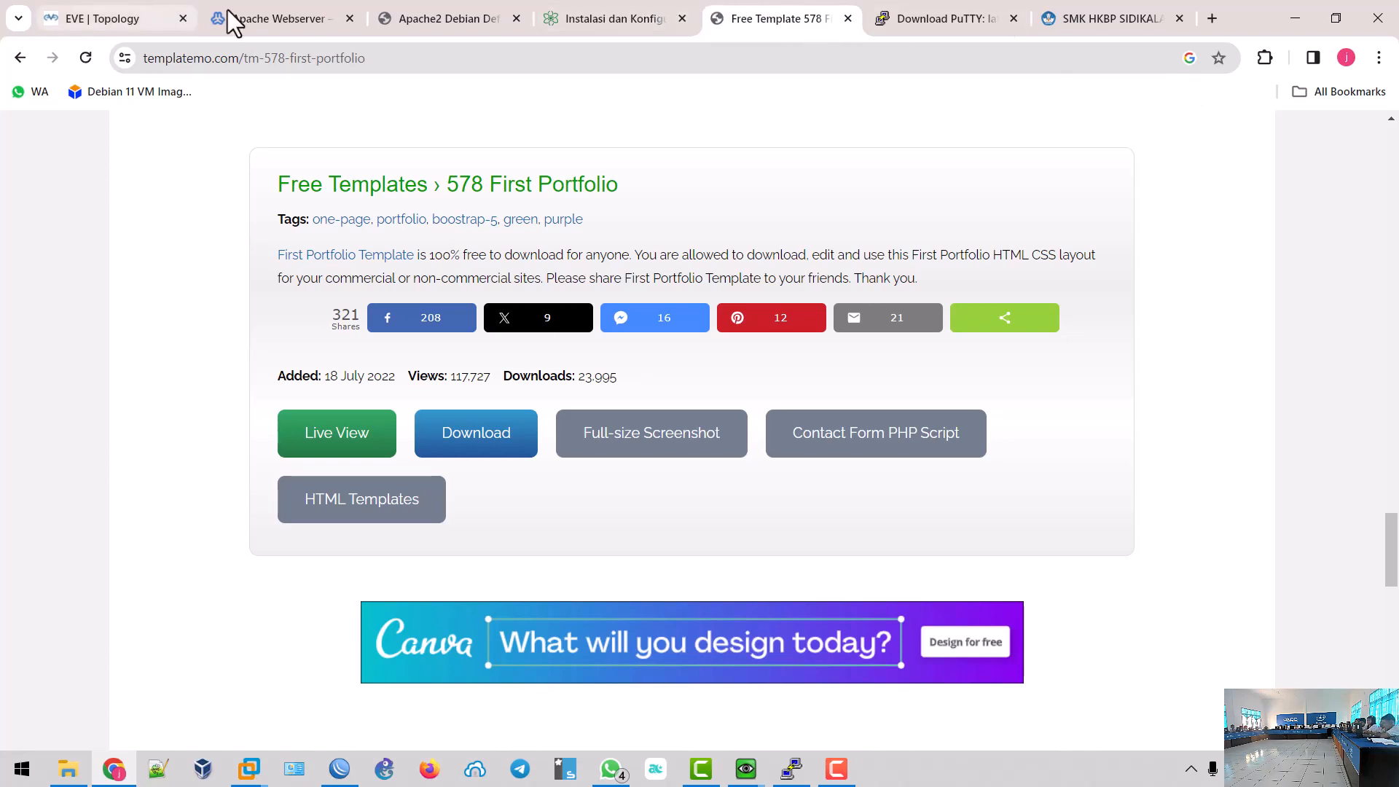
pyautogui.click(274, 17)
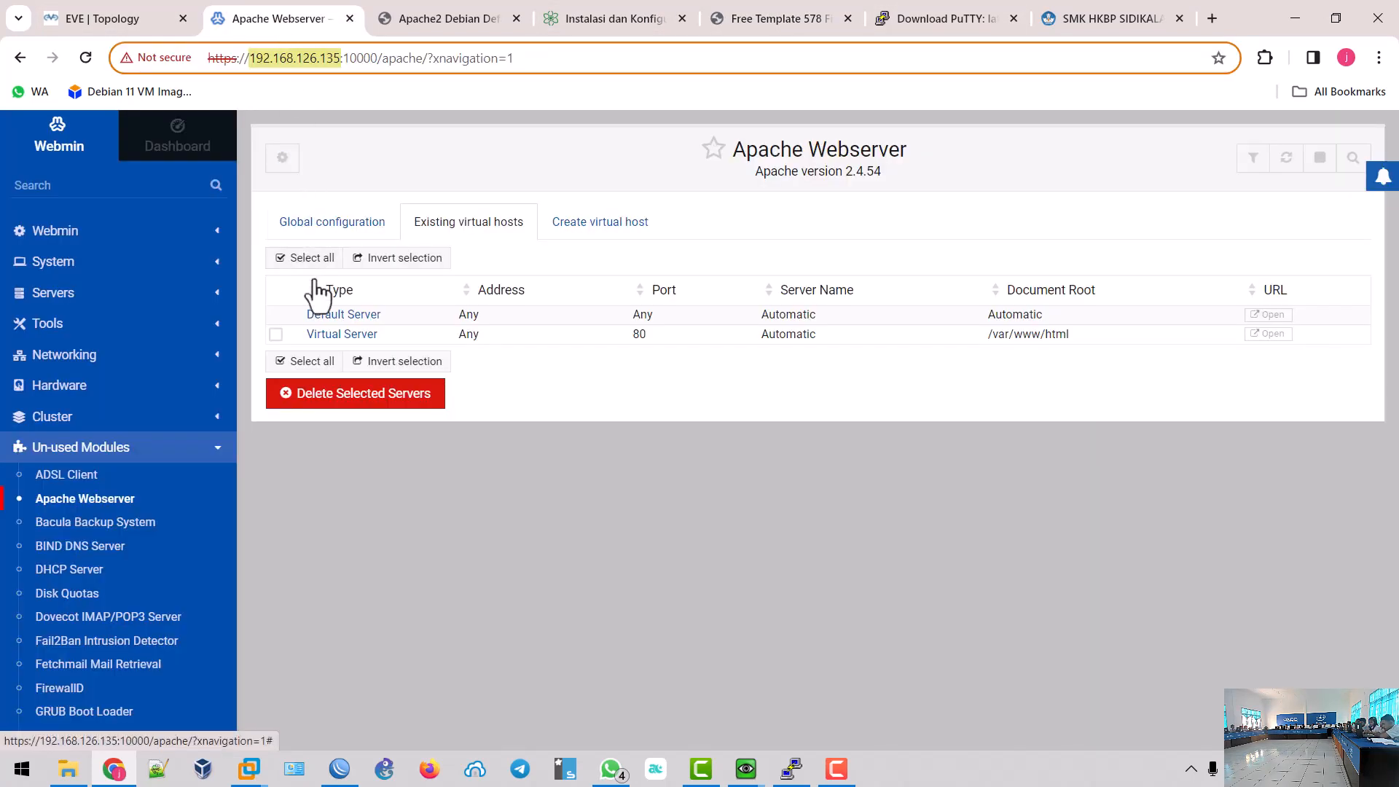
# - Browse Webmin's File Manager to the /var/www/html folder
pyautogui.click(72, 325)
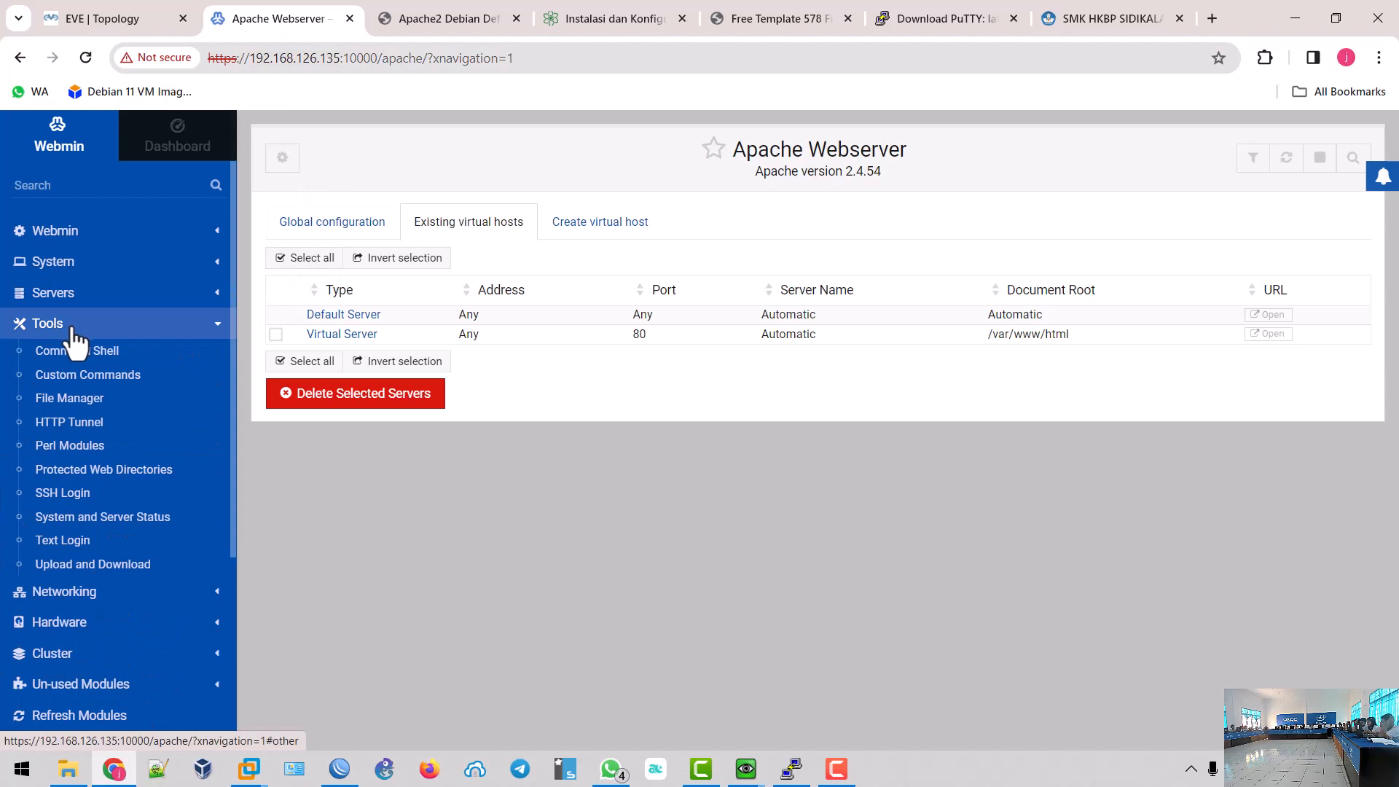
pyautogui.click(77, 401)
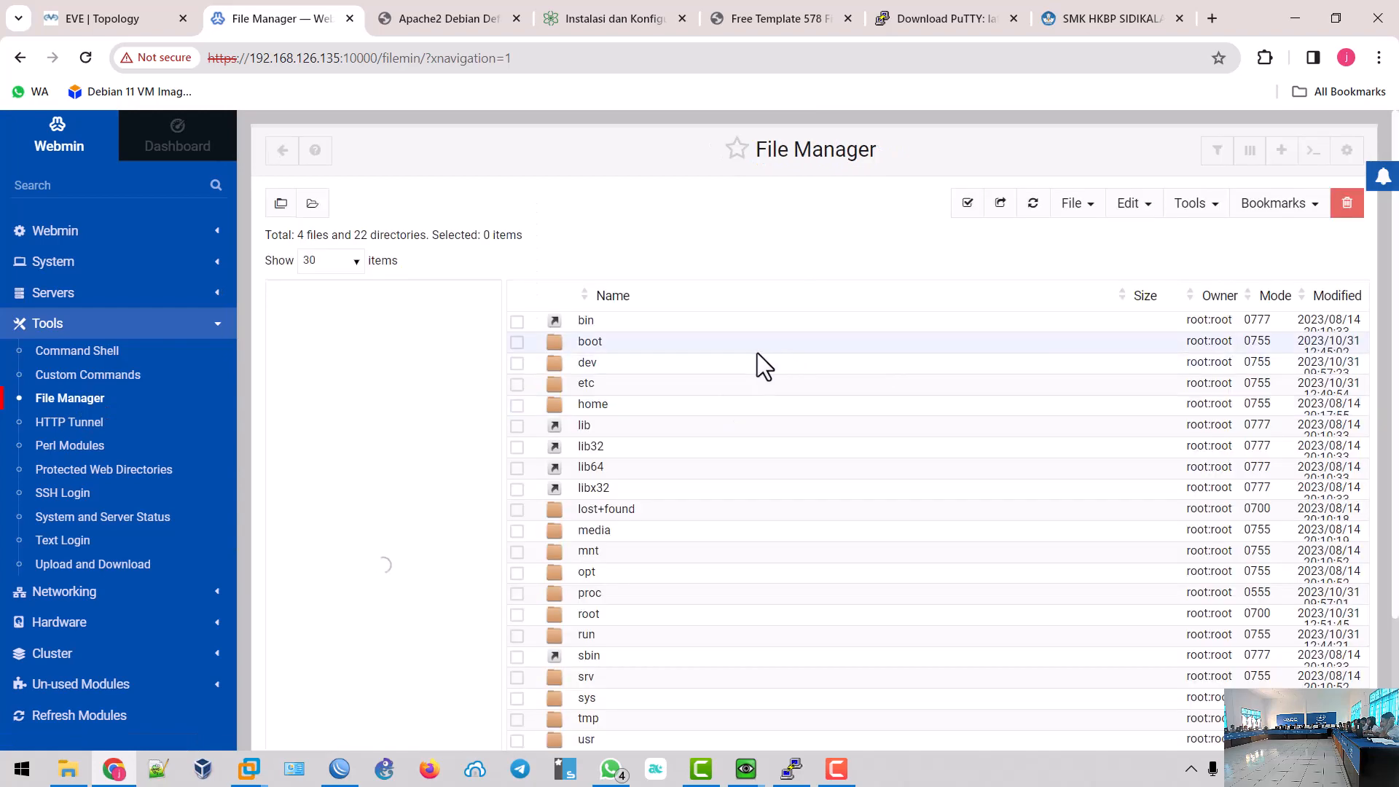
pyautogui.scroll(-3, 801, 397)
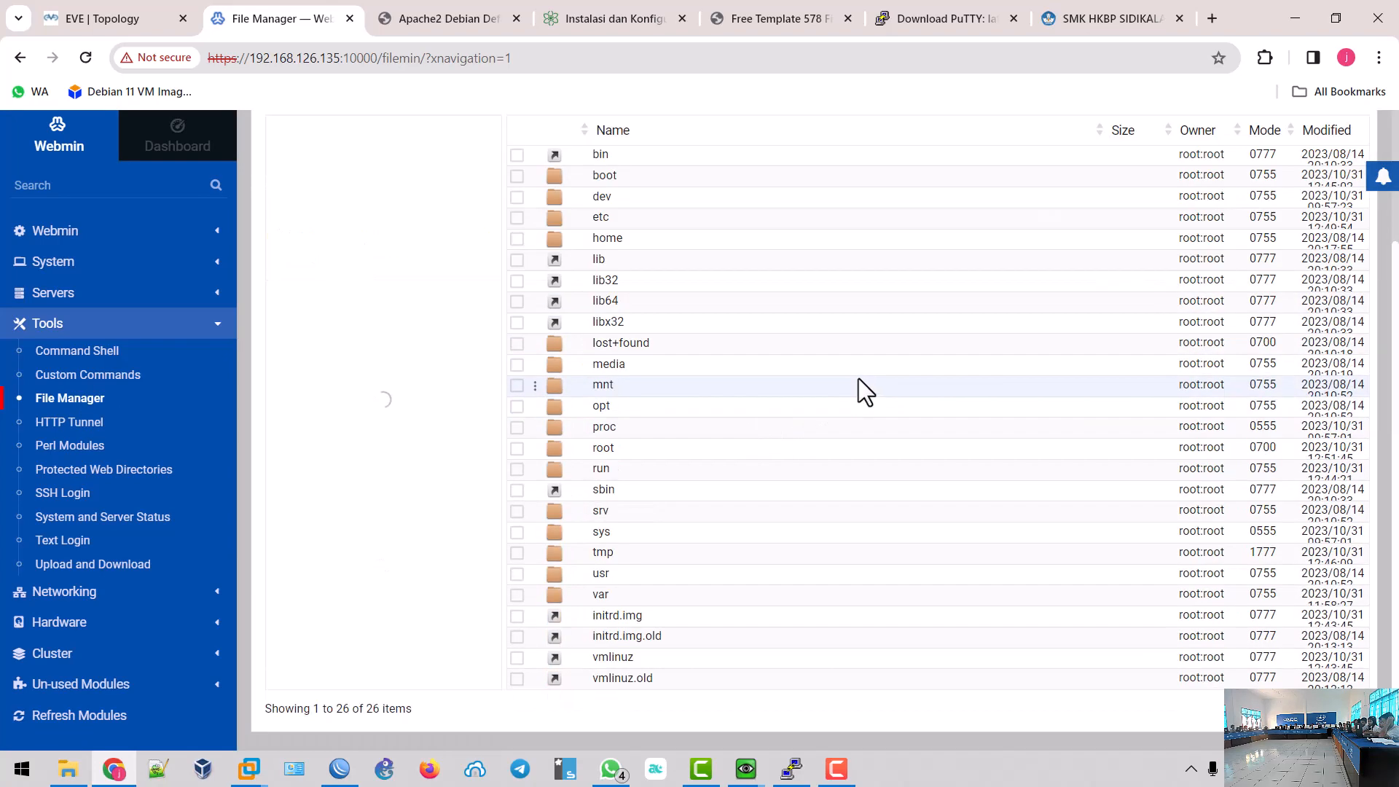
pyautogui.doubleClick(602, 595)
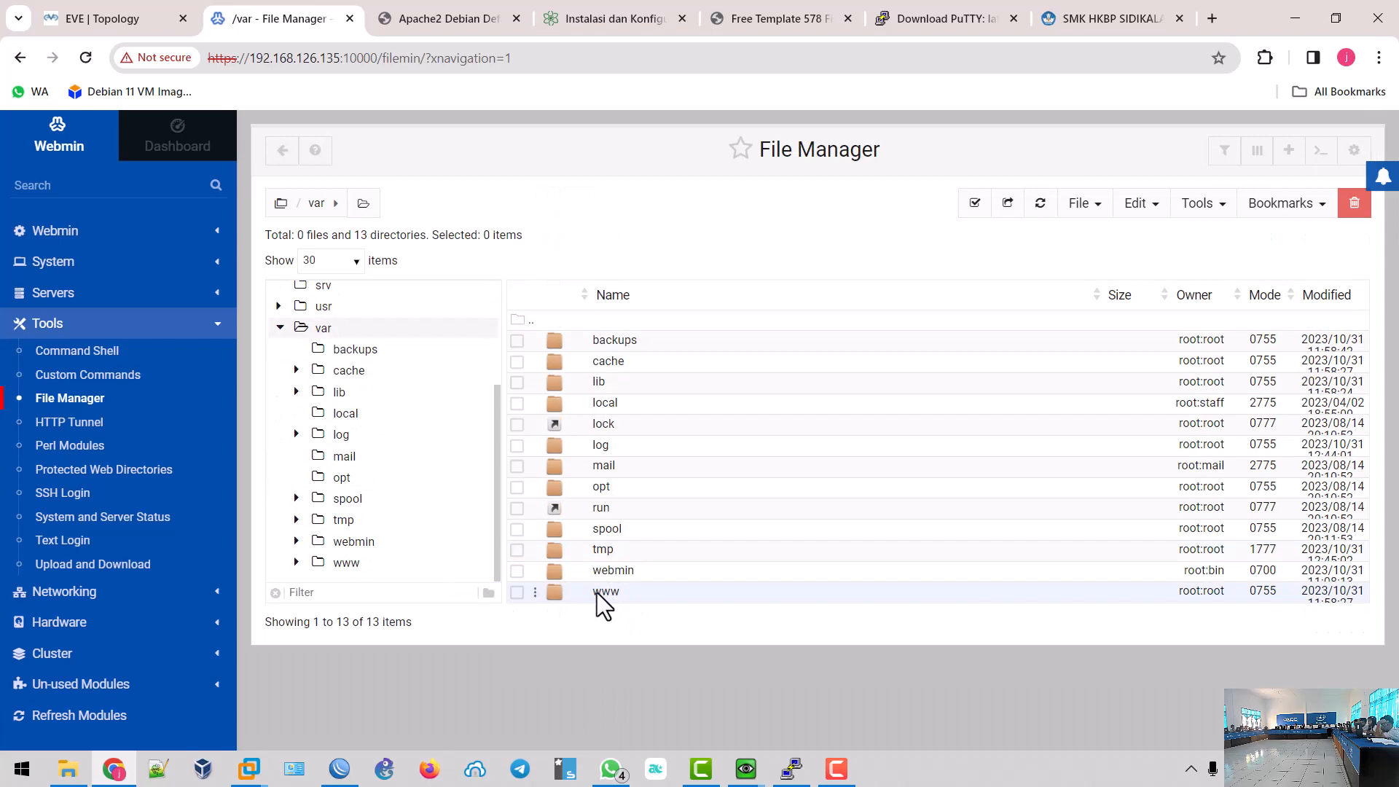
pyautogui.click(339, 562)
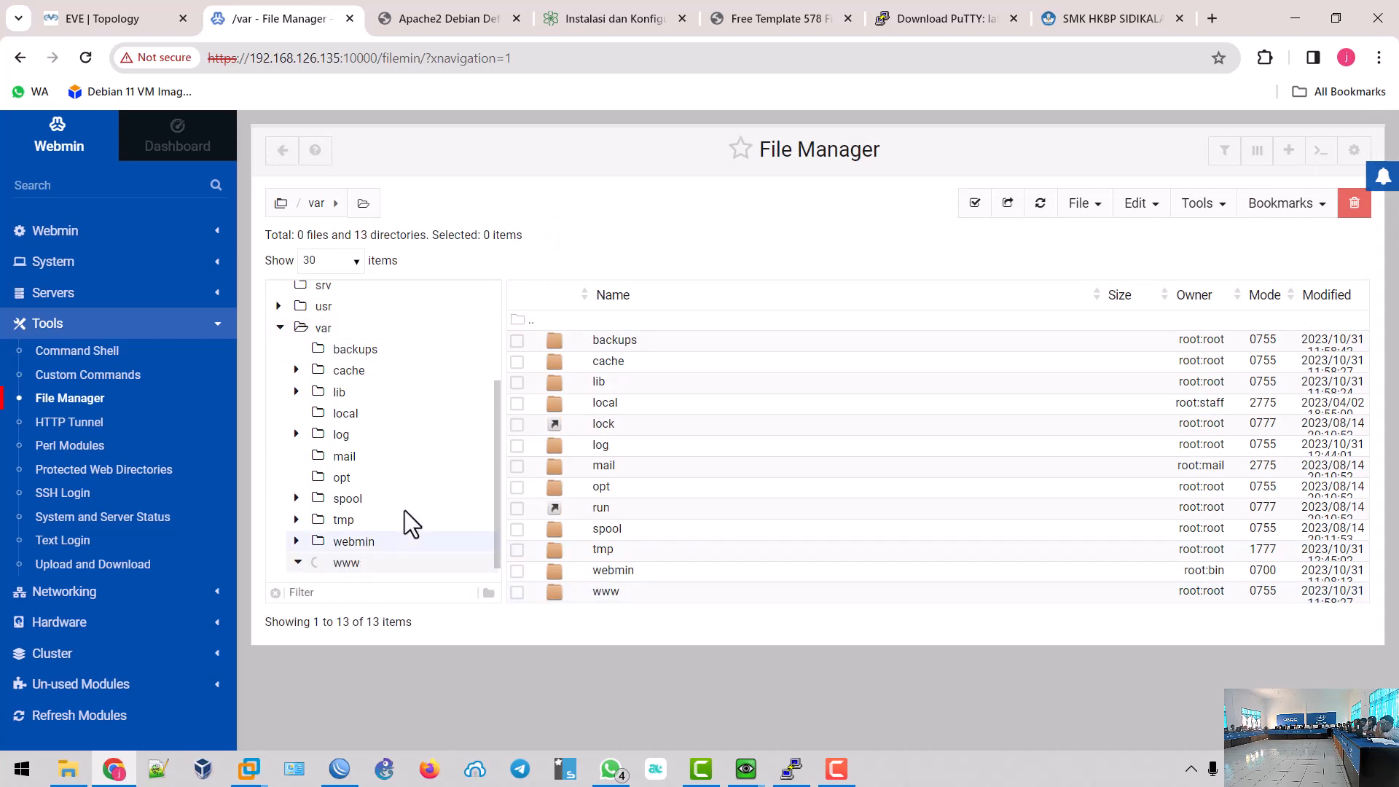
pyautogui.click(364, 536)
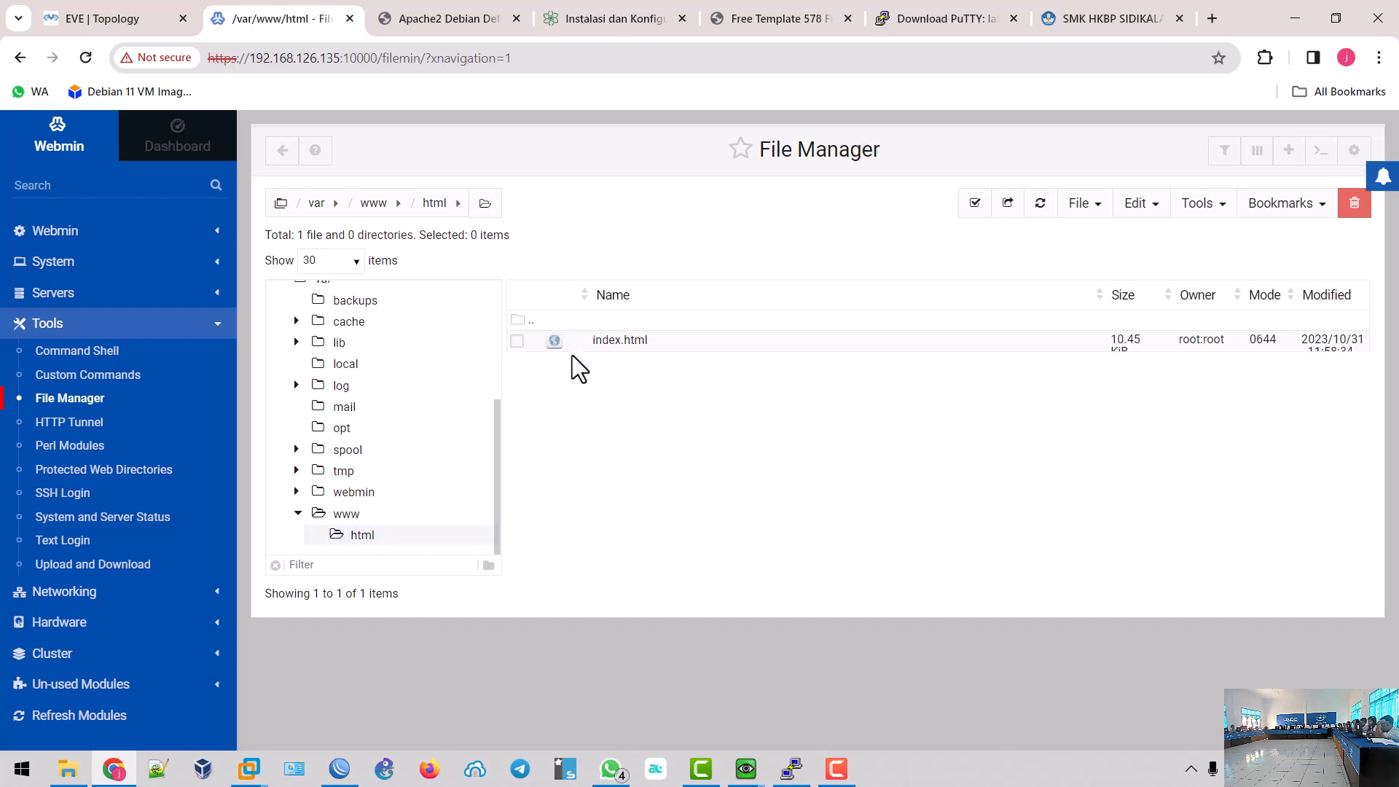
# - Delete index.html from /var/www/html and confirm the site now shows an empty Index of /
pyautogui.click(517, 341)
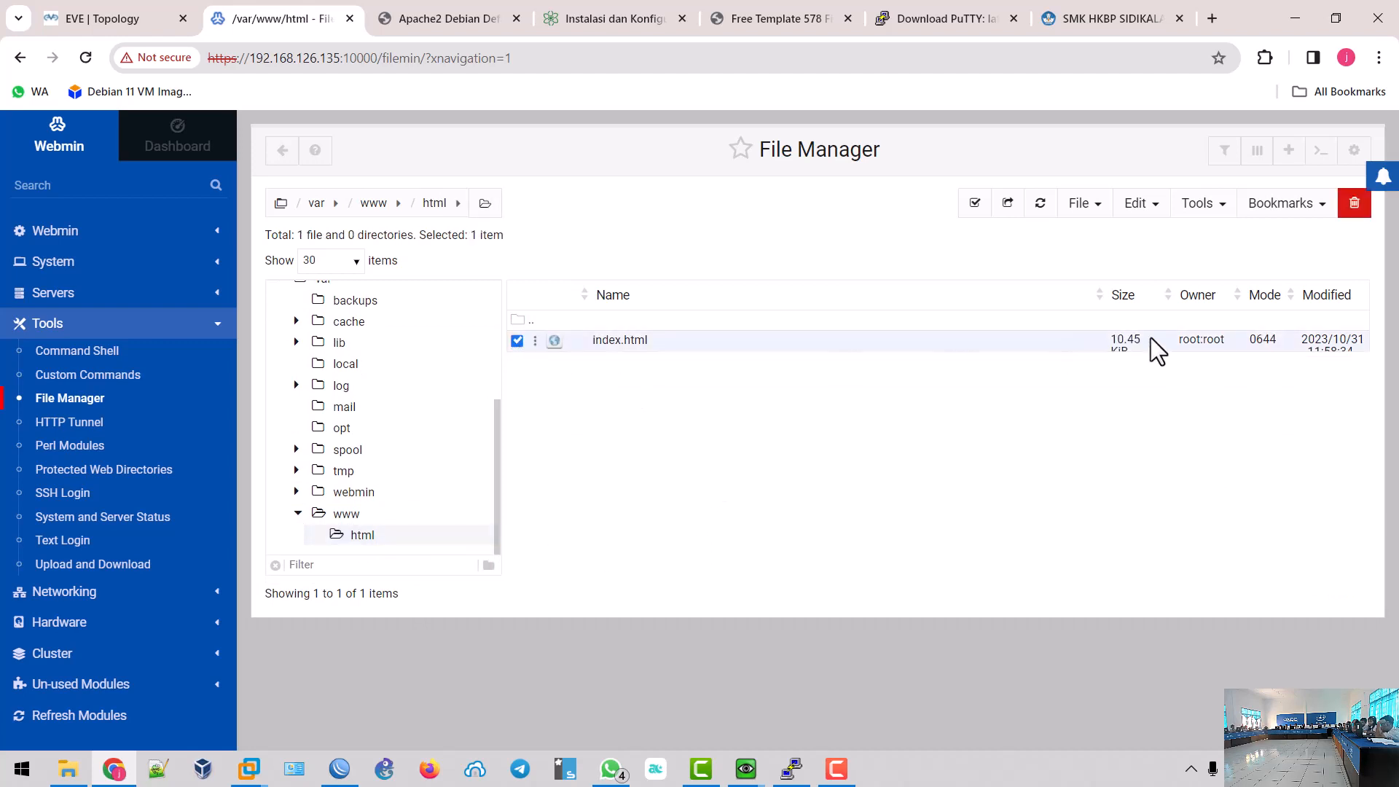
pyautogui.click(1354, 204)
pyautogui.click(981, 309)
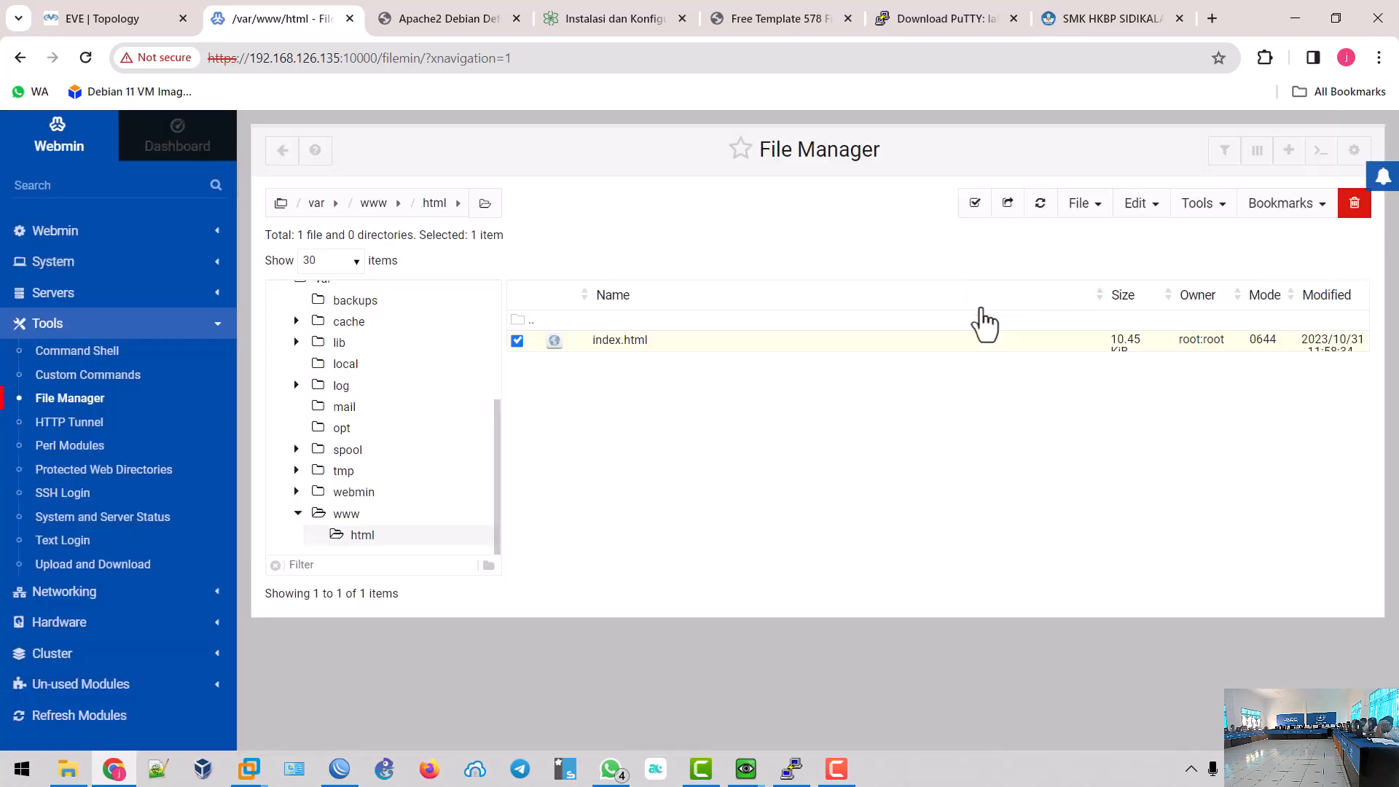
pyautogui.click(411, 22)
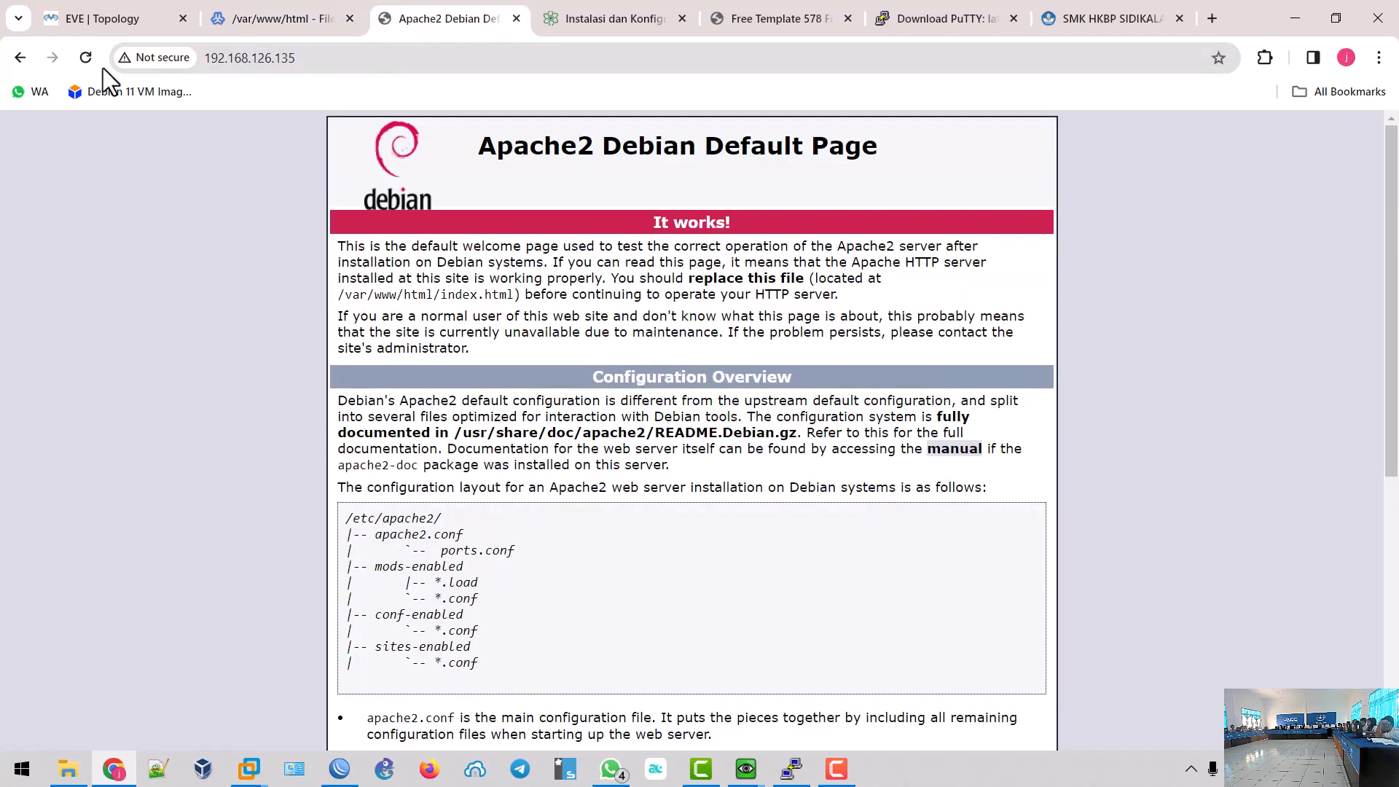
pyautogui.click(86, 59)
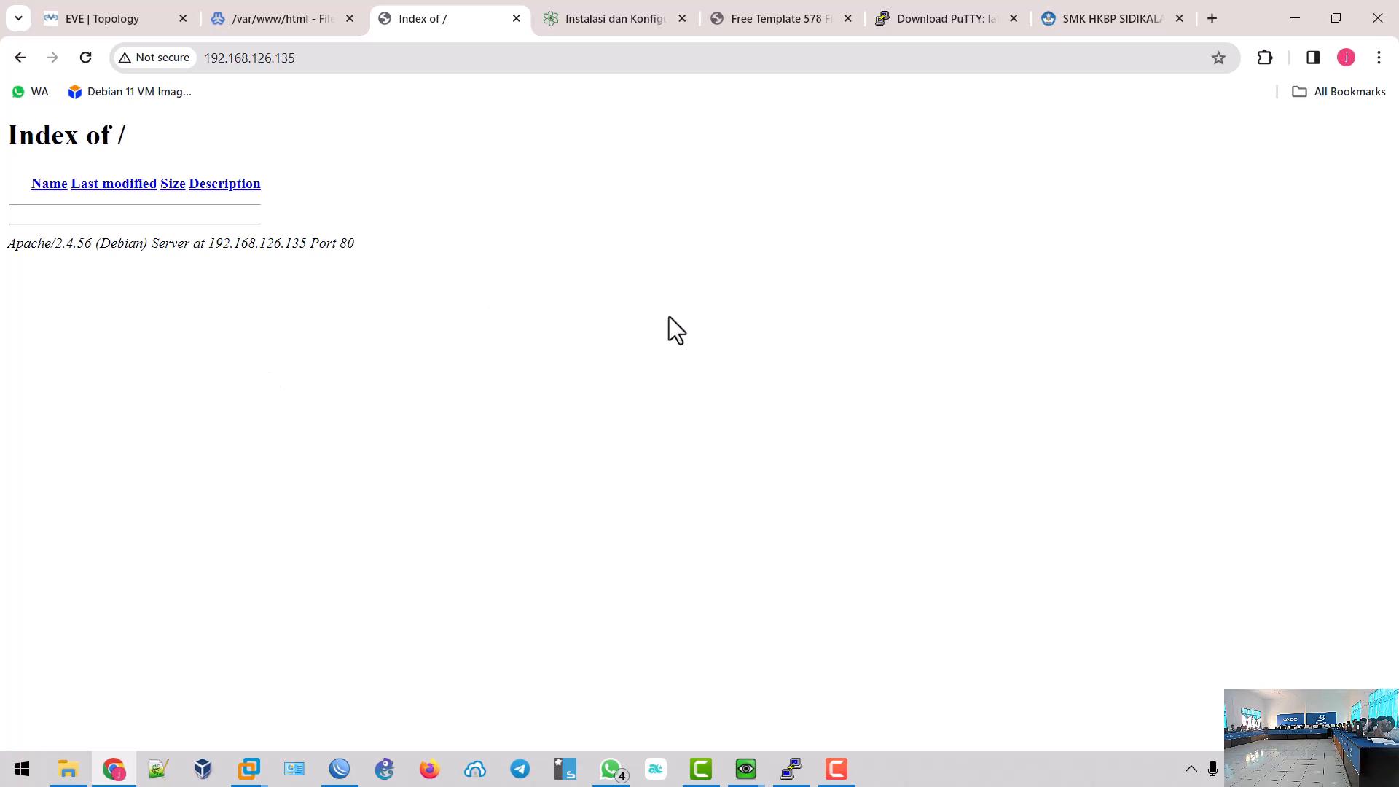
pyautogui.click(270, 30)
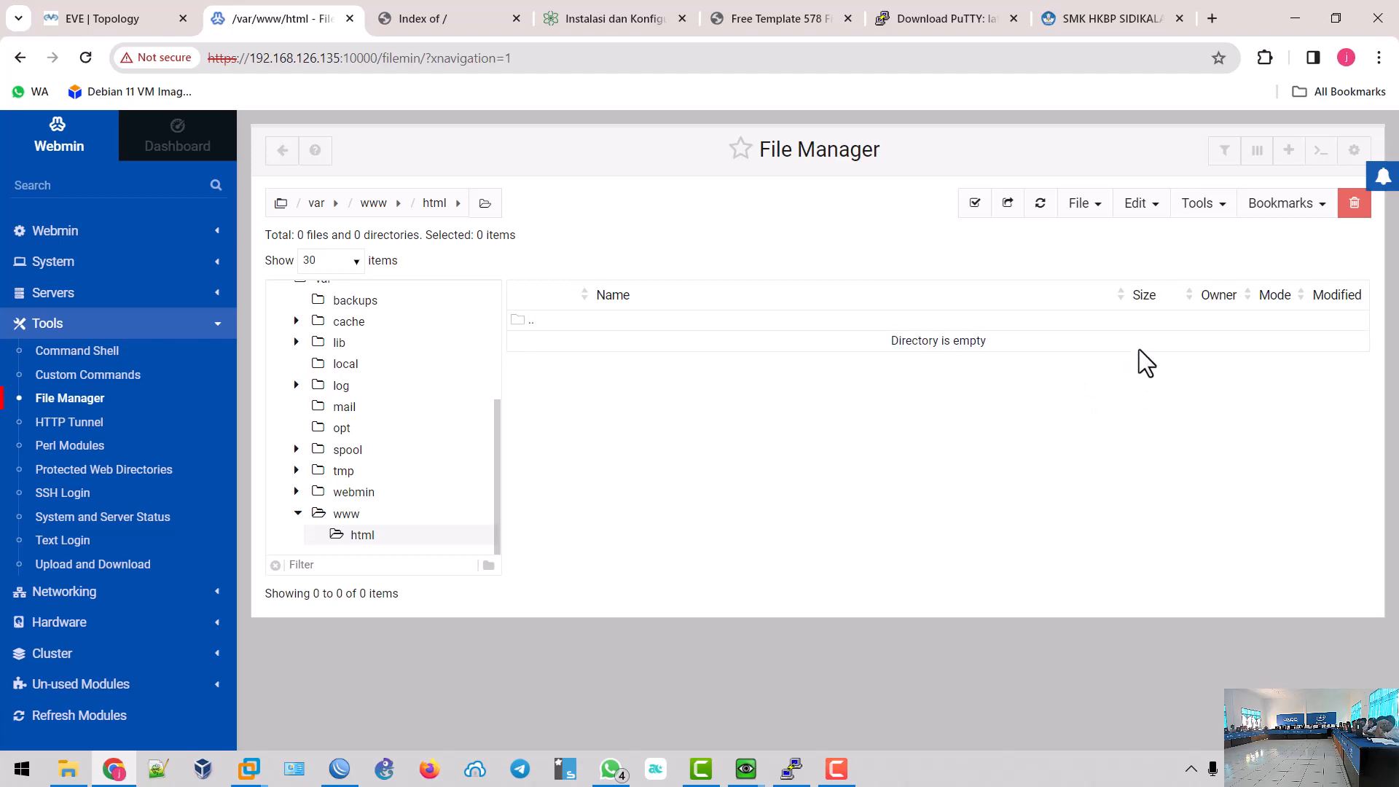
# - Upload D:\Download\Compress\templatemo_578_first_portfolio to /var/www/html with Extract Compressed enabled
pyautogui.click(1087, 206)
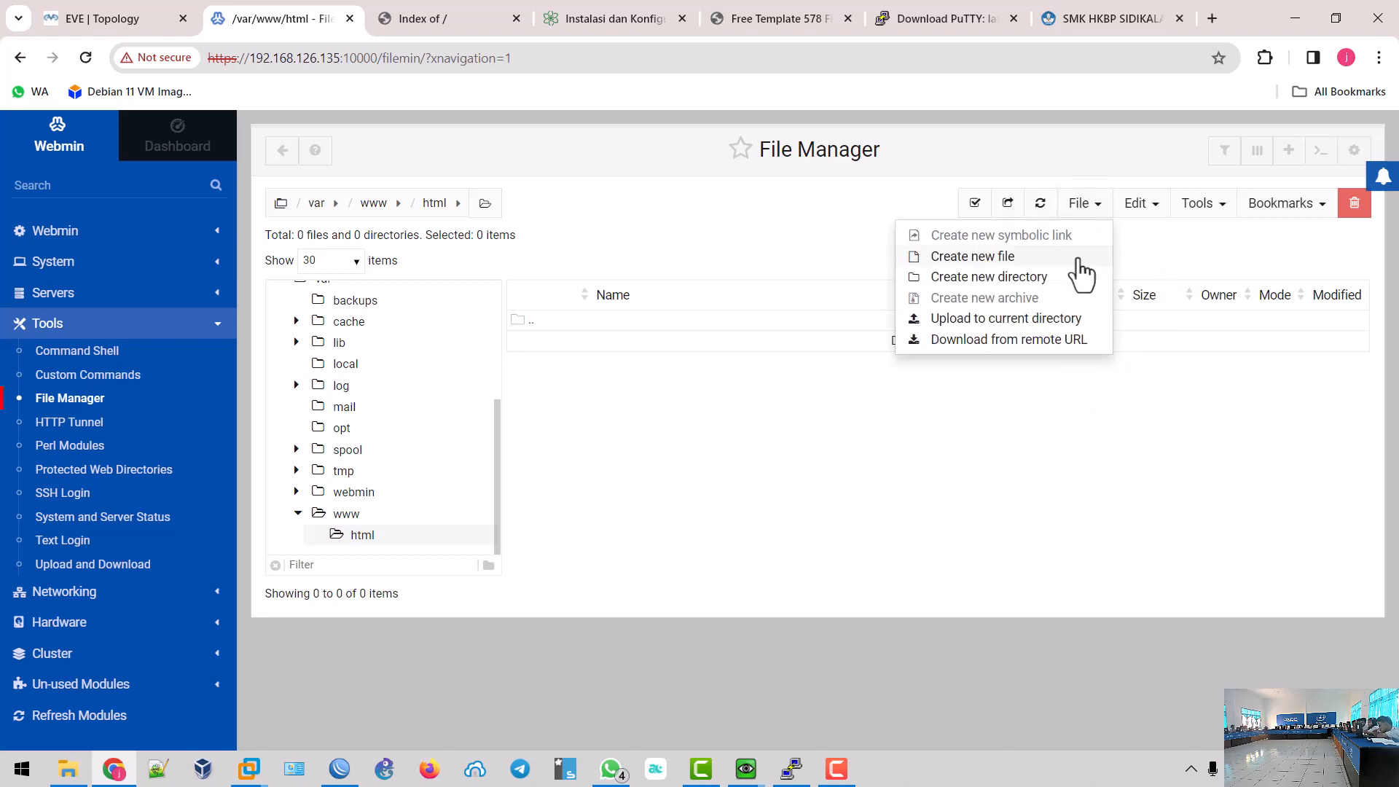
pyautogui.click(1071, 320)
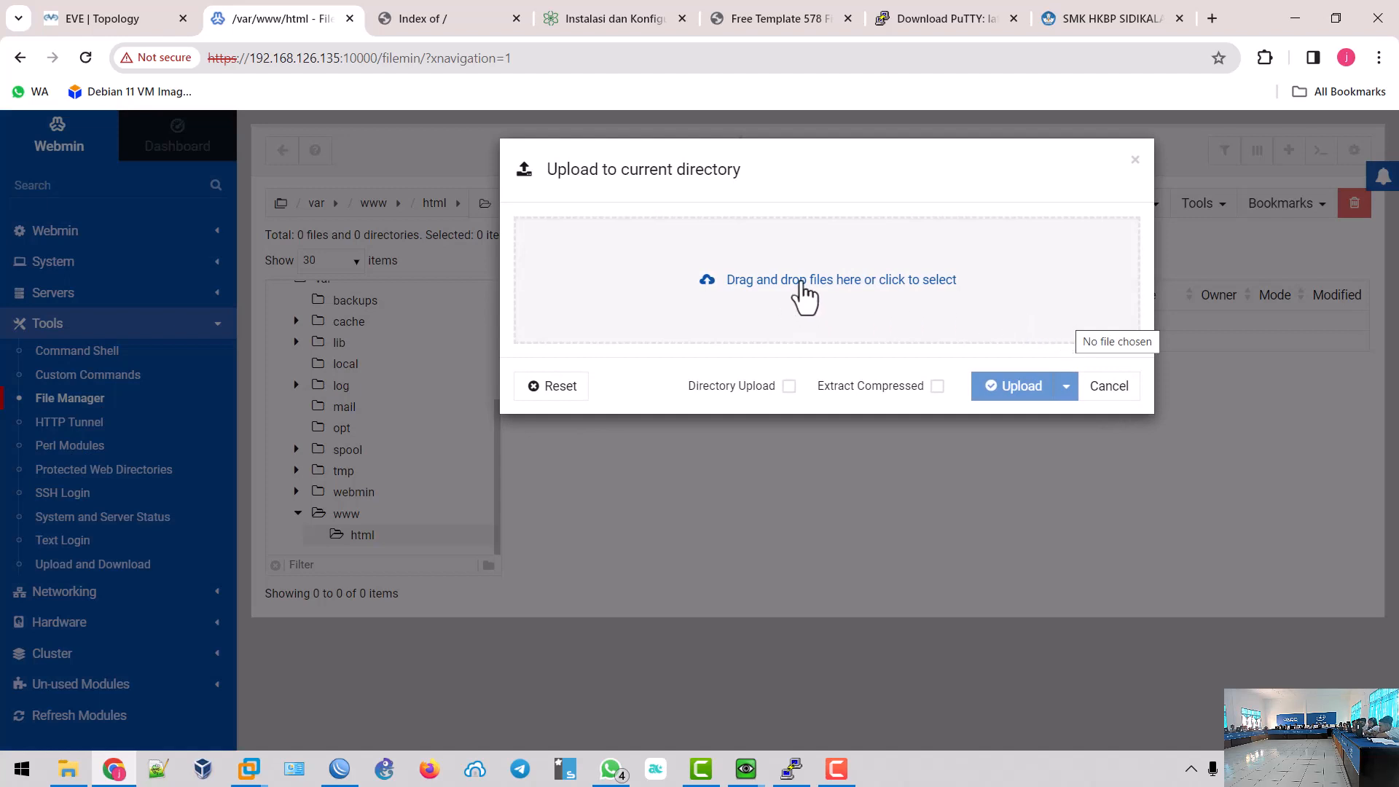
pyautogui.click(772, 282)
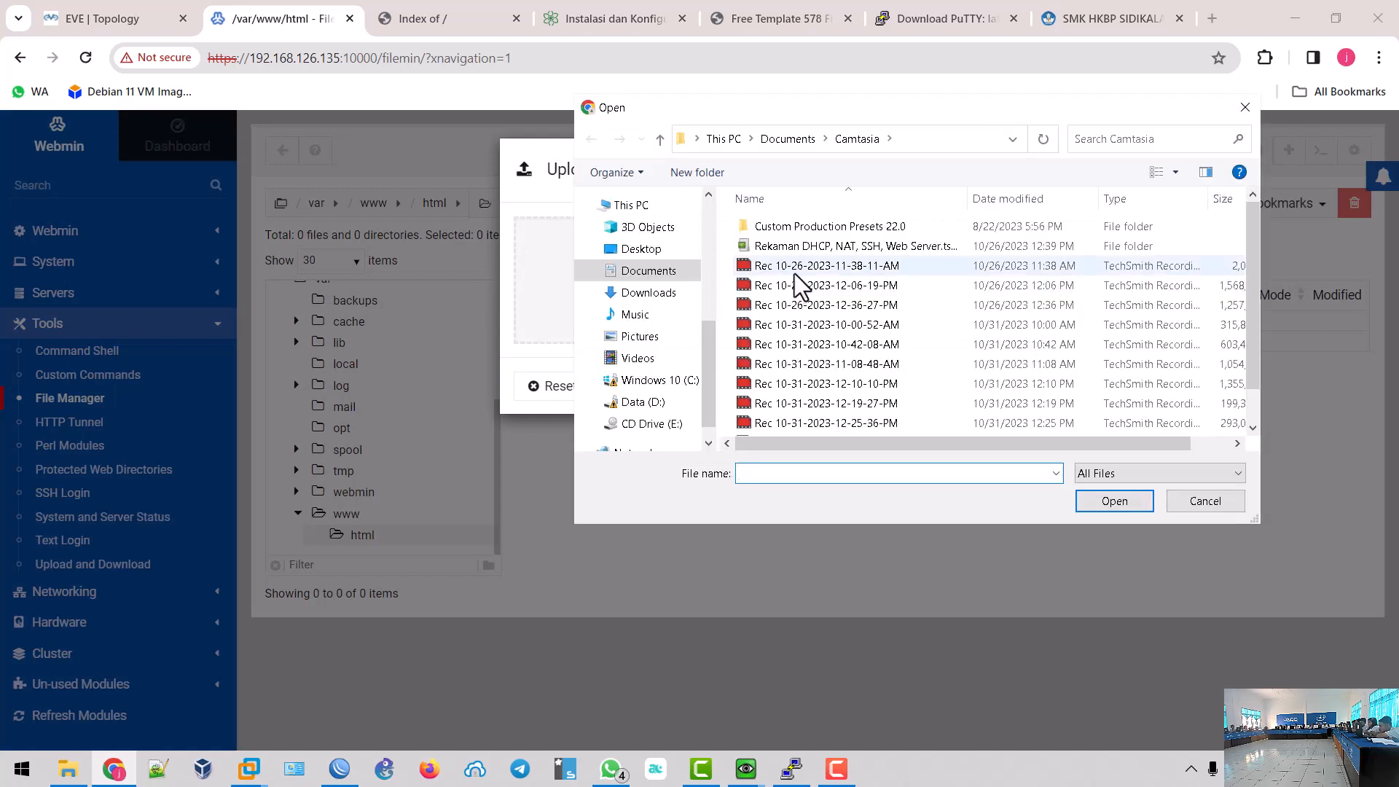
pyautogui.click(645, 401)
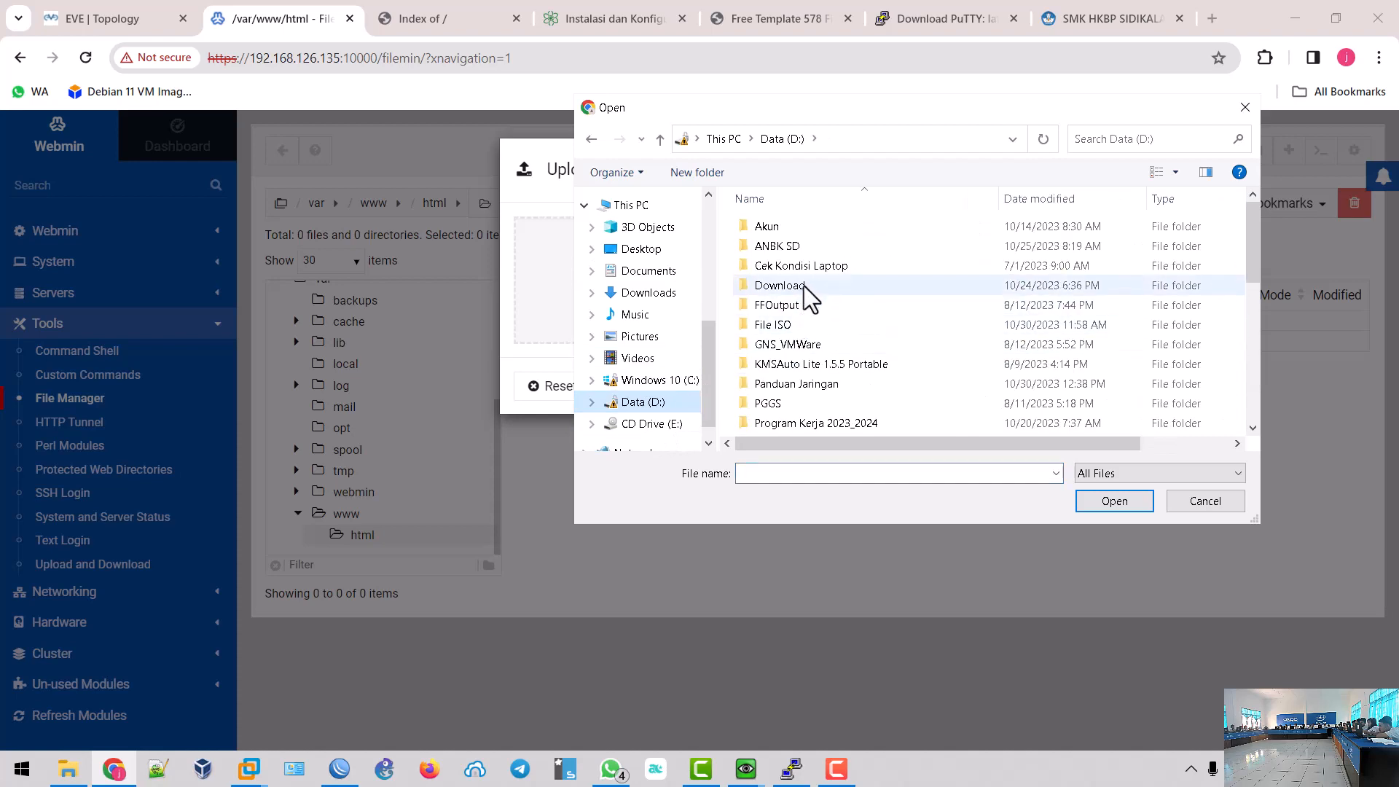
pyautogui.doubleClick(803, 288)
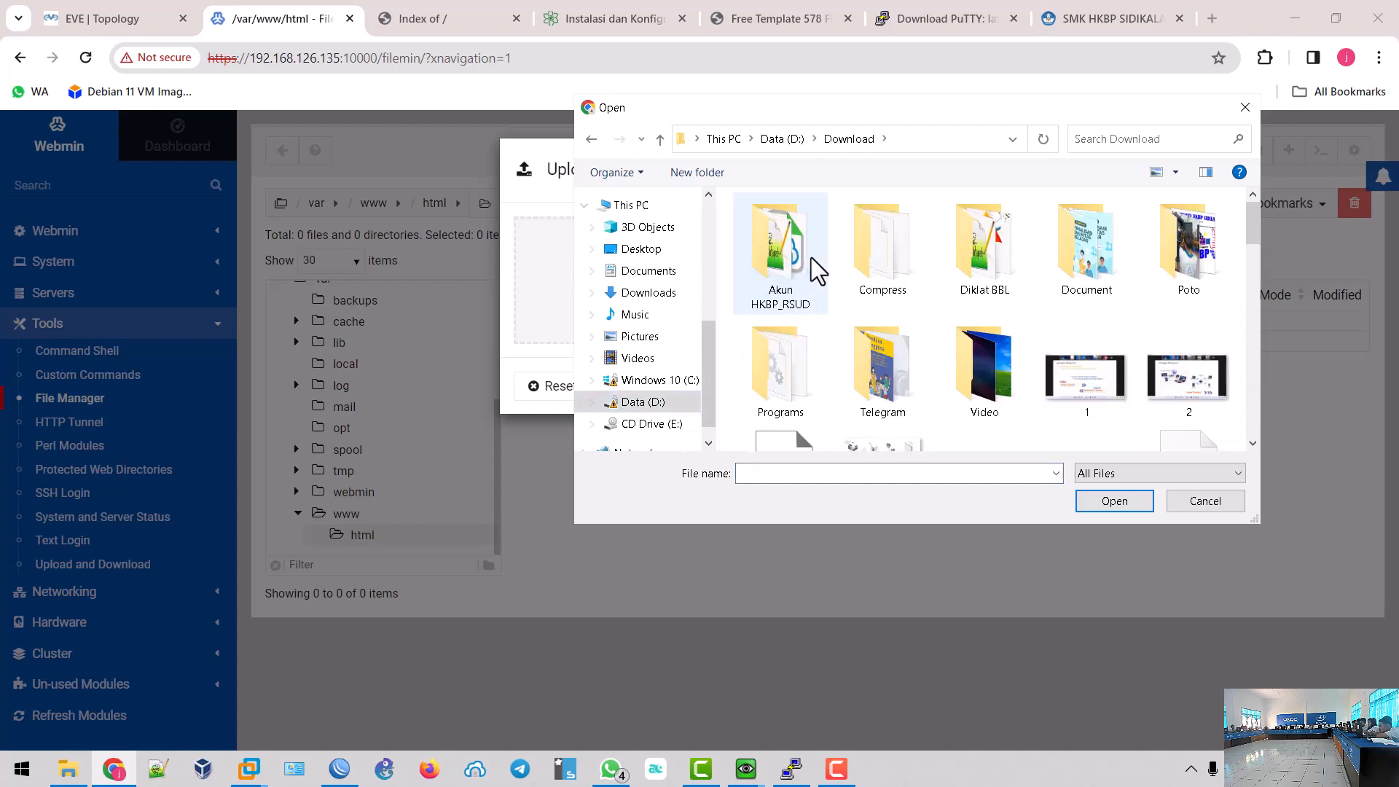
pyautogui.doubleClick(885, 263)
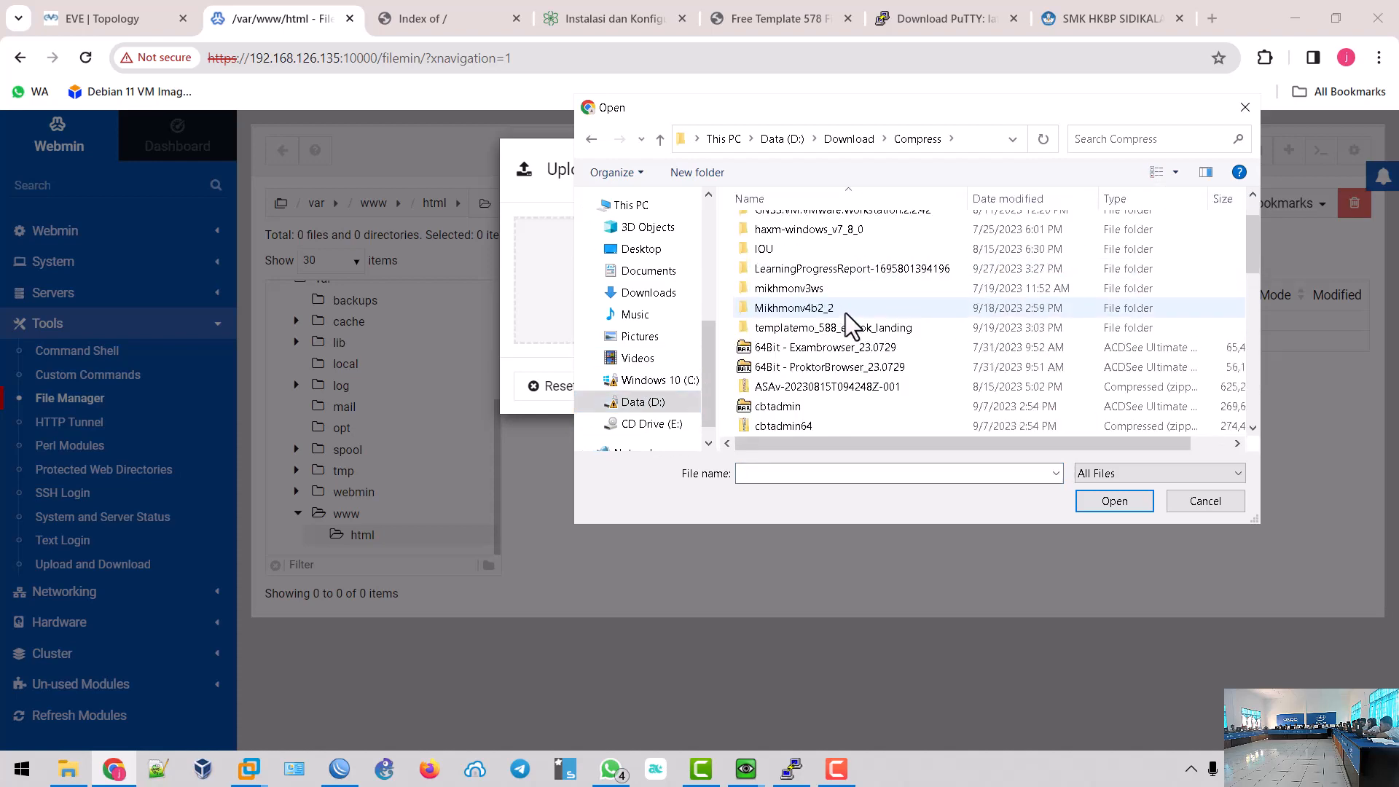
pyautogui.scroll(-10, 848, 313)
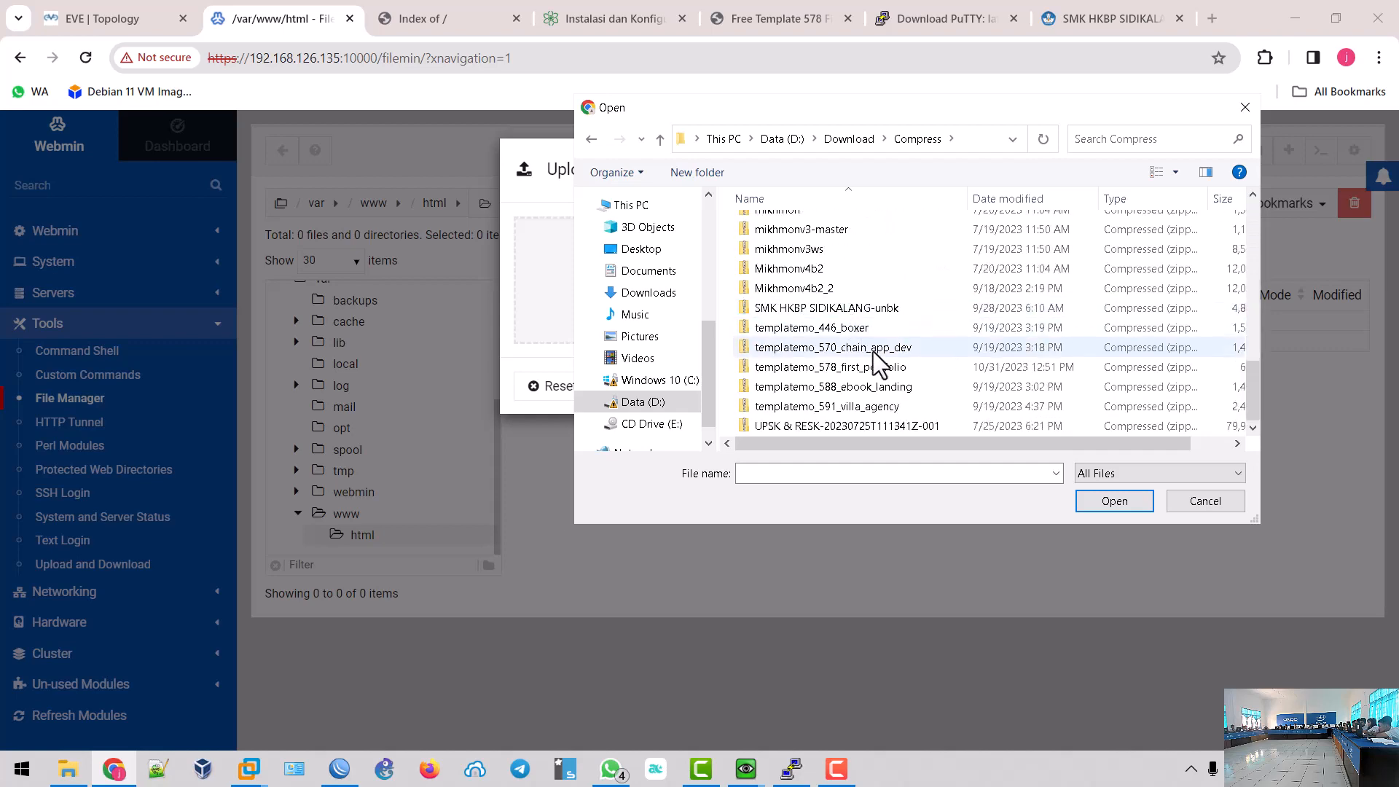
pyautogui.click(894, 369)
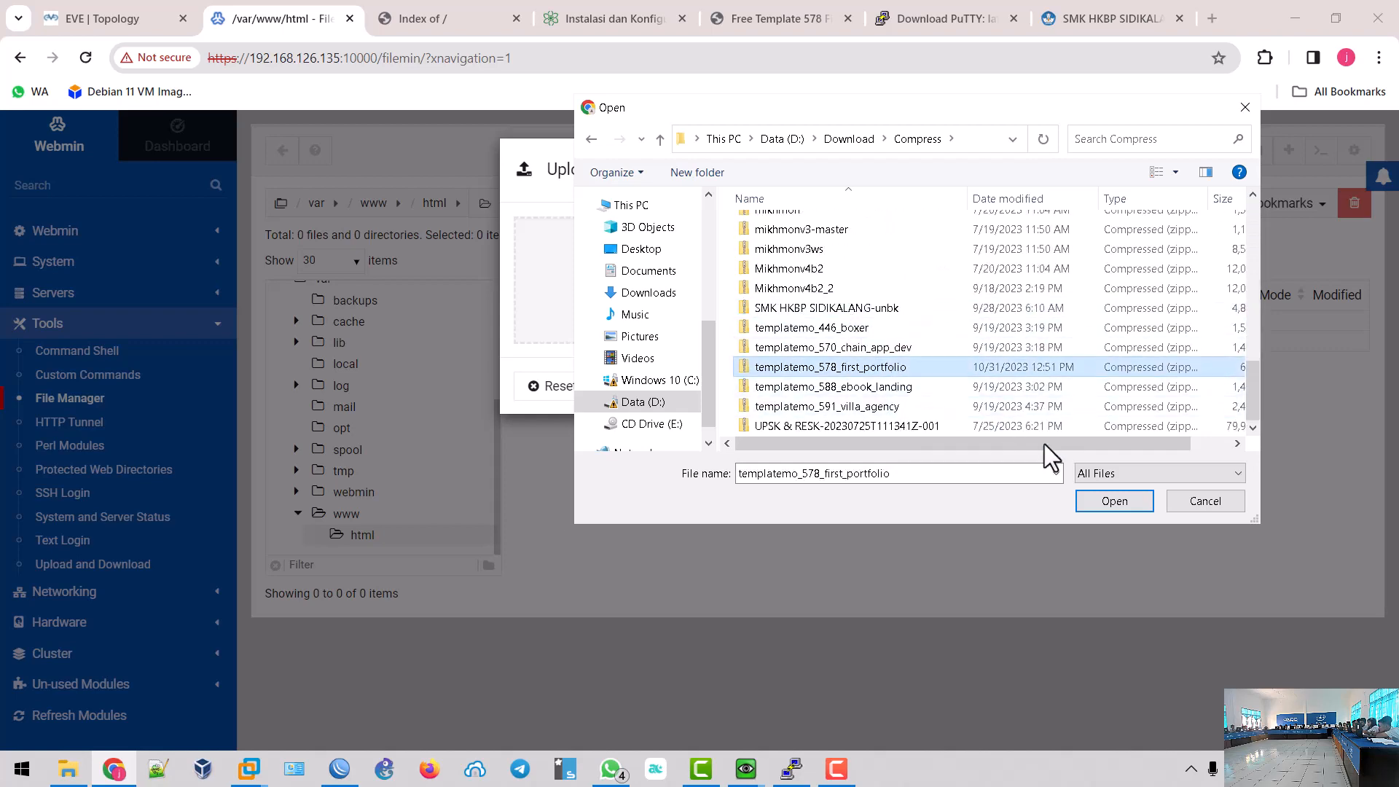
pyautogui.click(1112, 502)
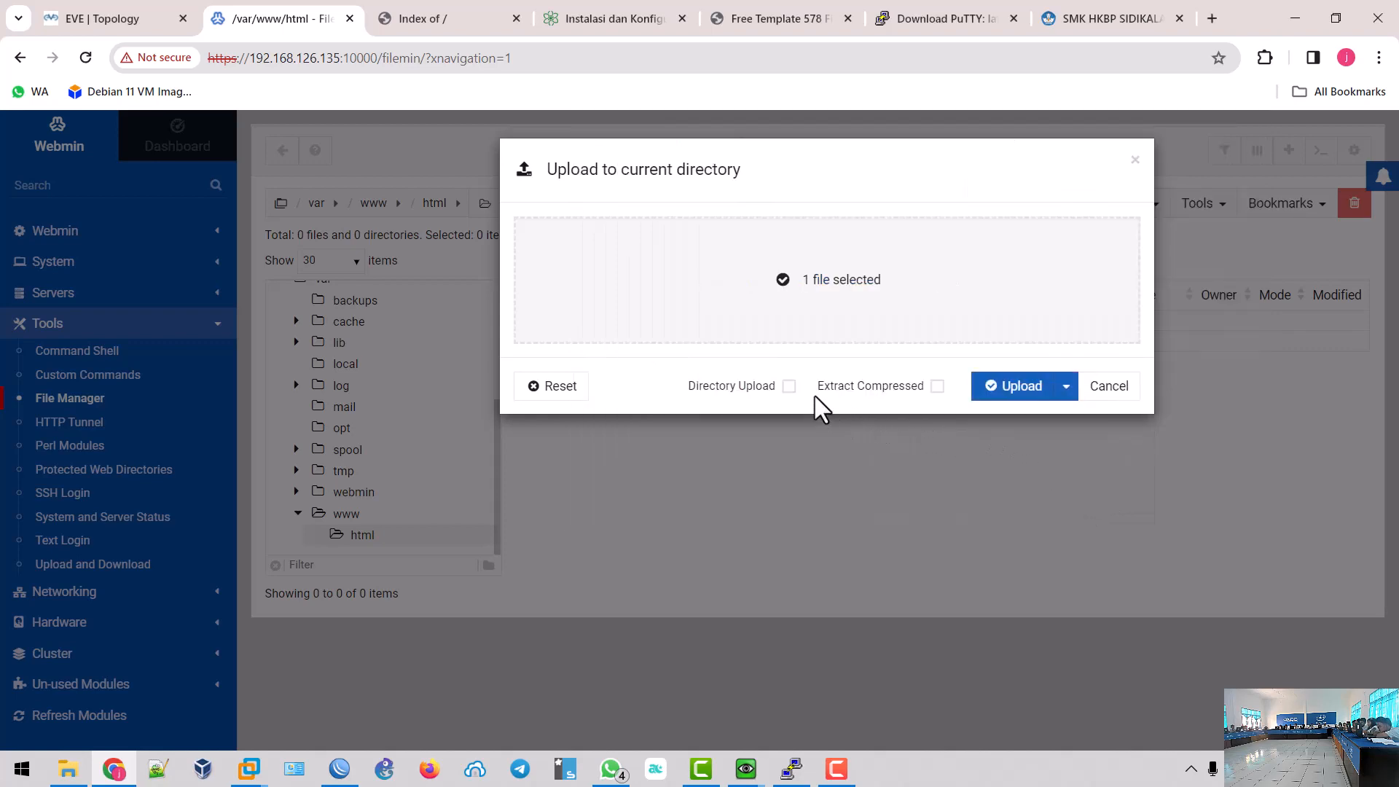
pyautogui.click(936, 387)
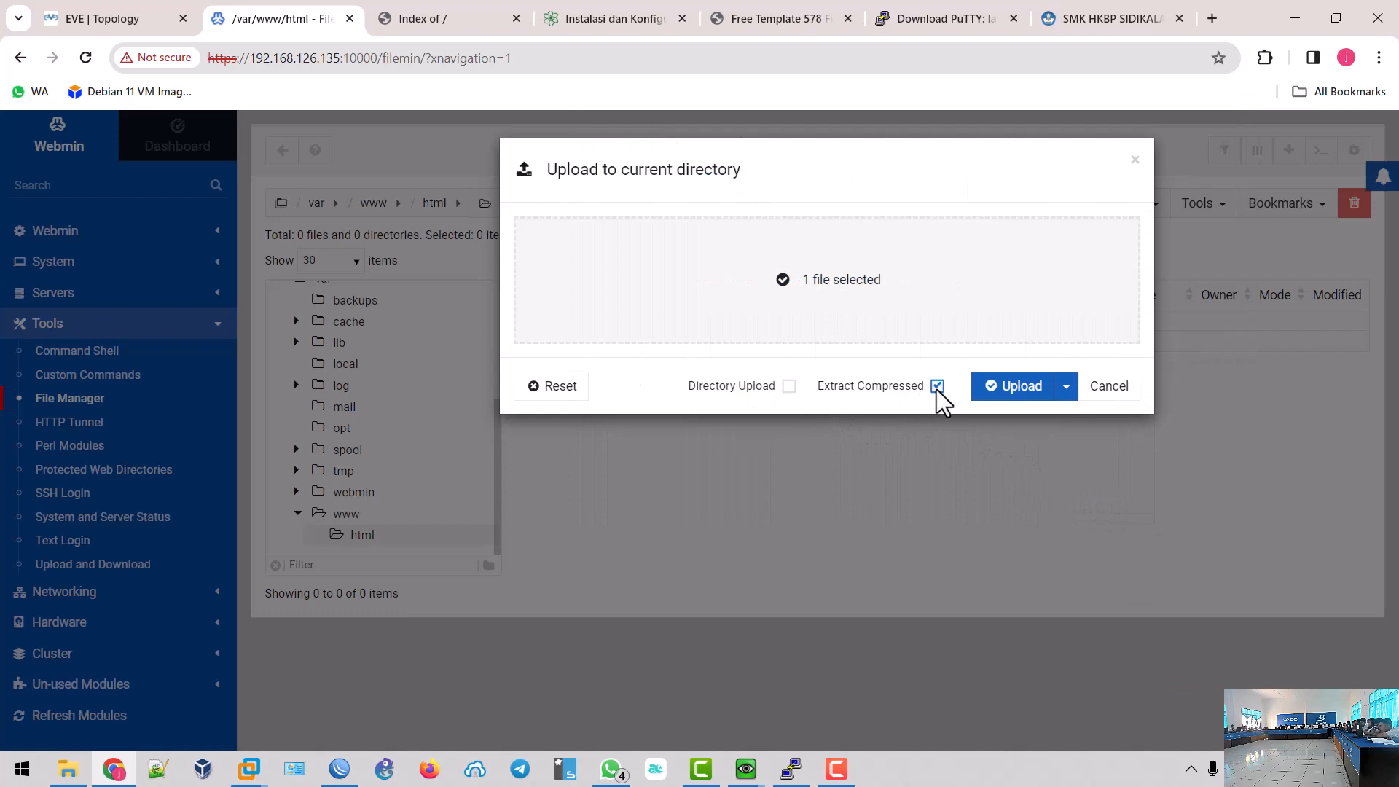
pyautogui.click(1003, 394)
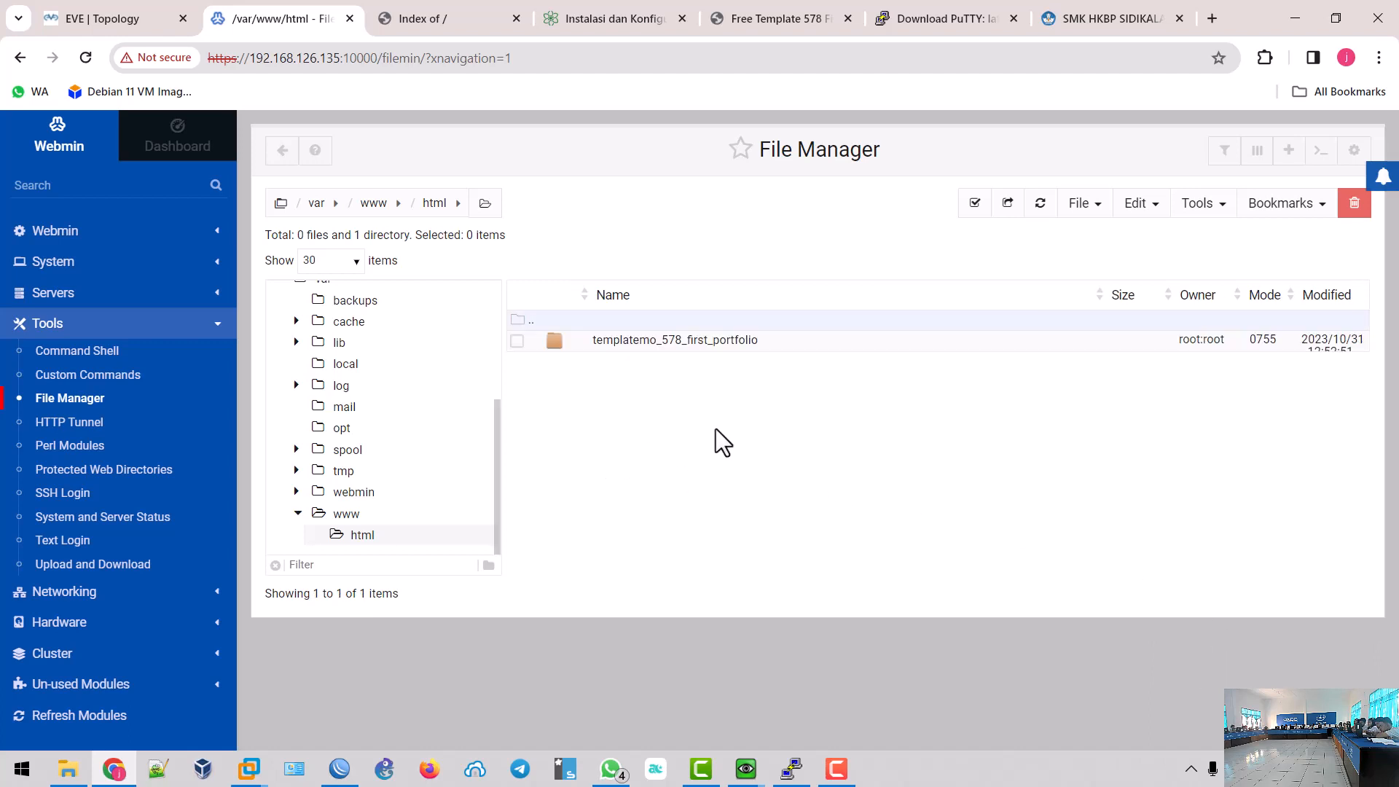
# - Refresh the site's directory listing to check the uploaded template folder, then return to Webmin
pyautogui.click(427, 22)
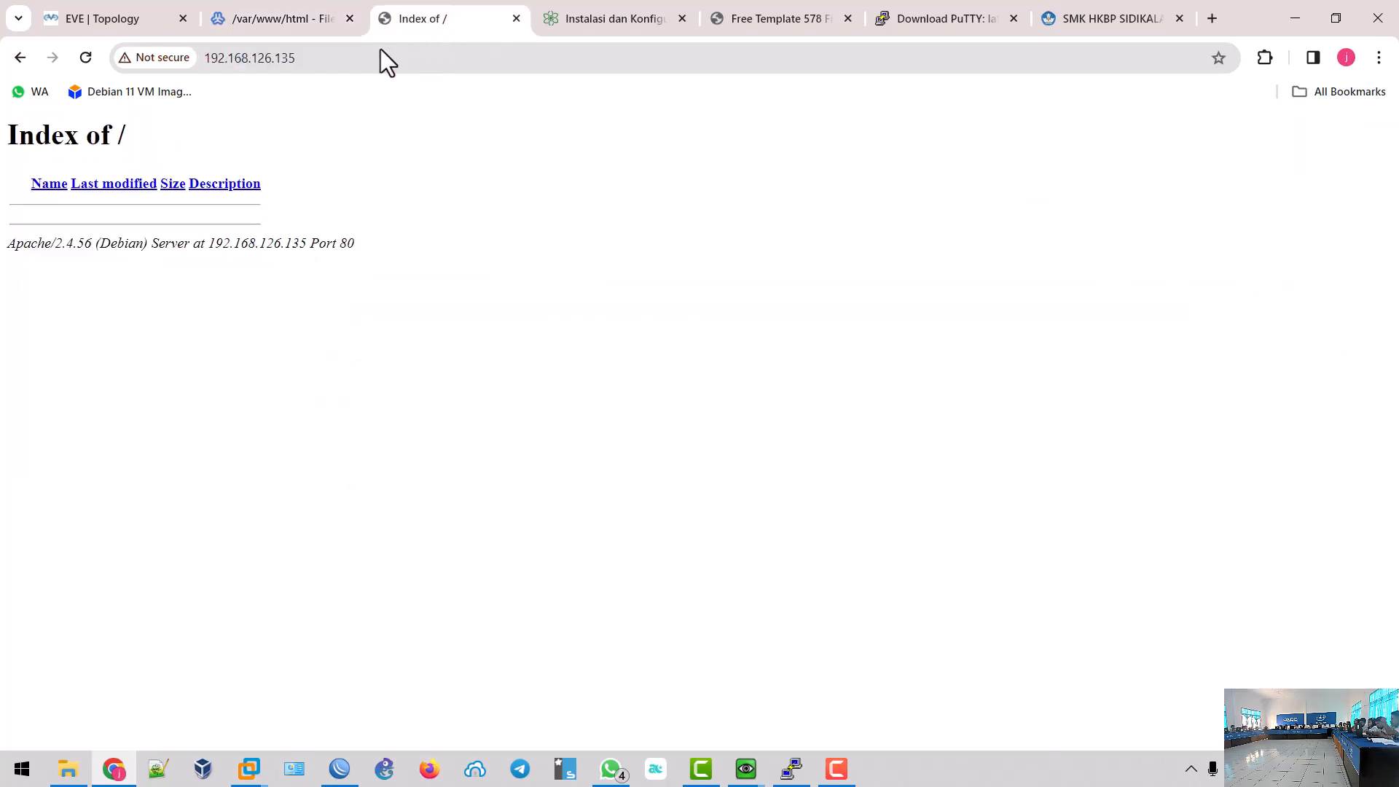
pyautogui.click(82, 65)
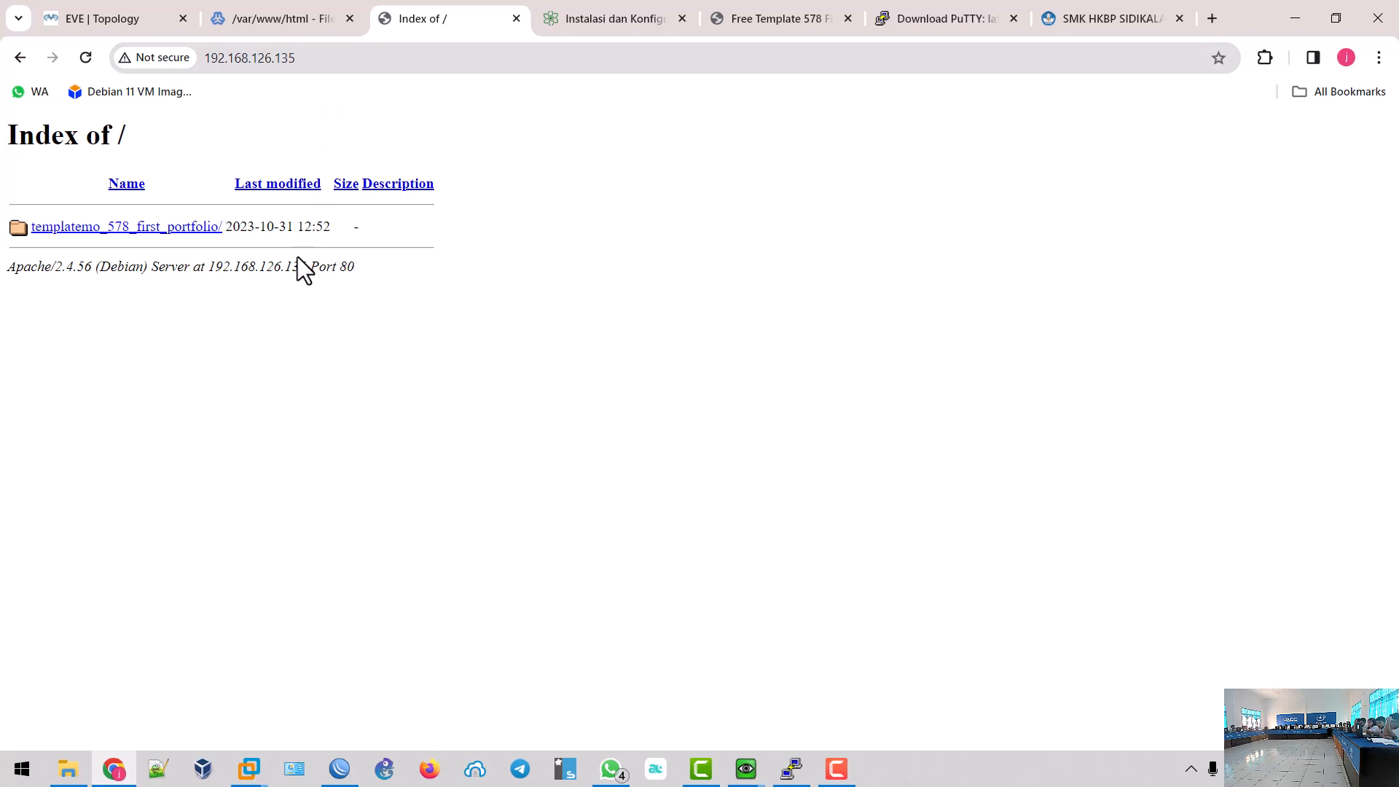
pyautogui.click(251, 22)
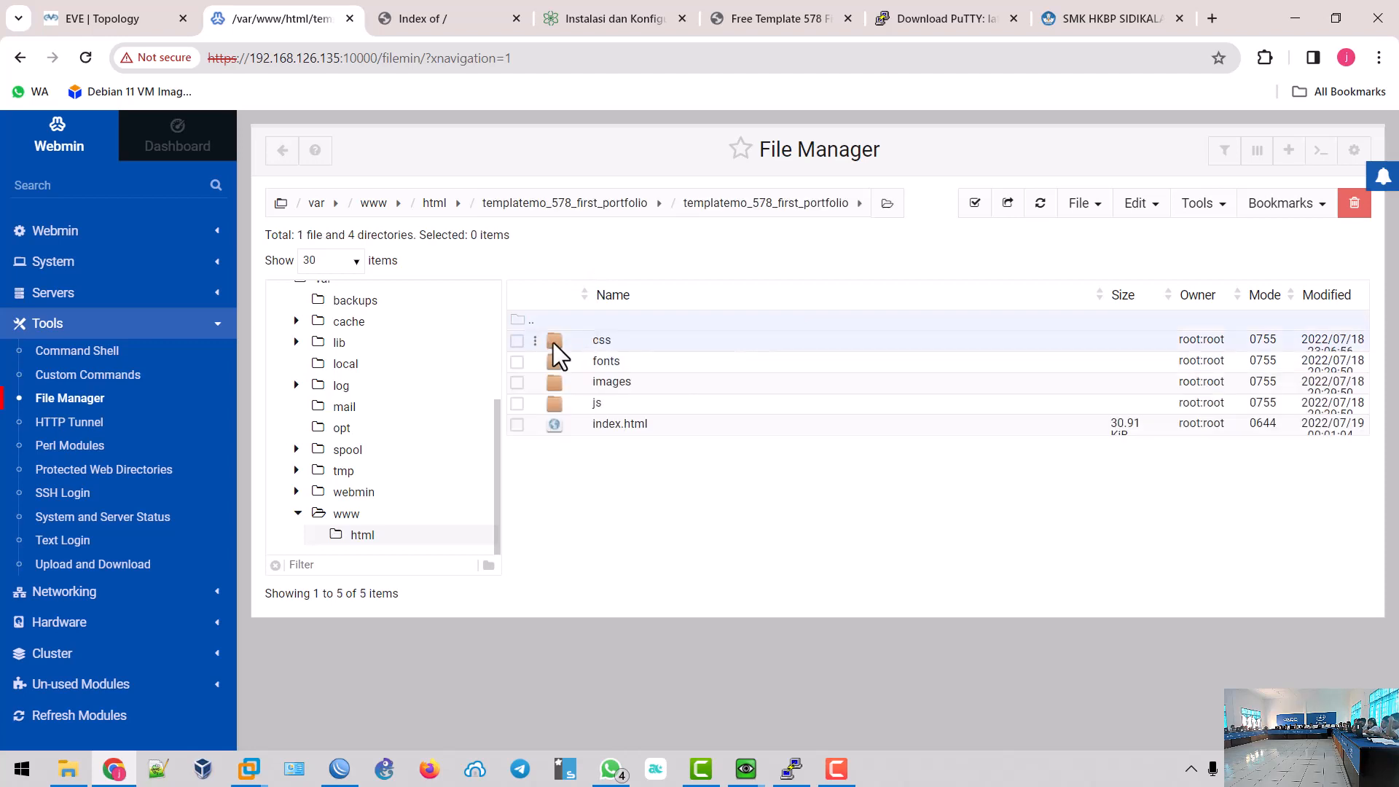
# - Cut css, fonts, images, js and index.html from the nested folder and paste them into /var/www/html
pyautogui.click(974, 204)
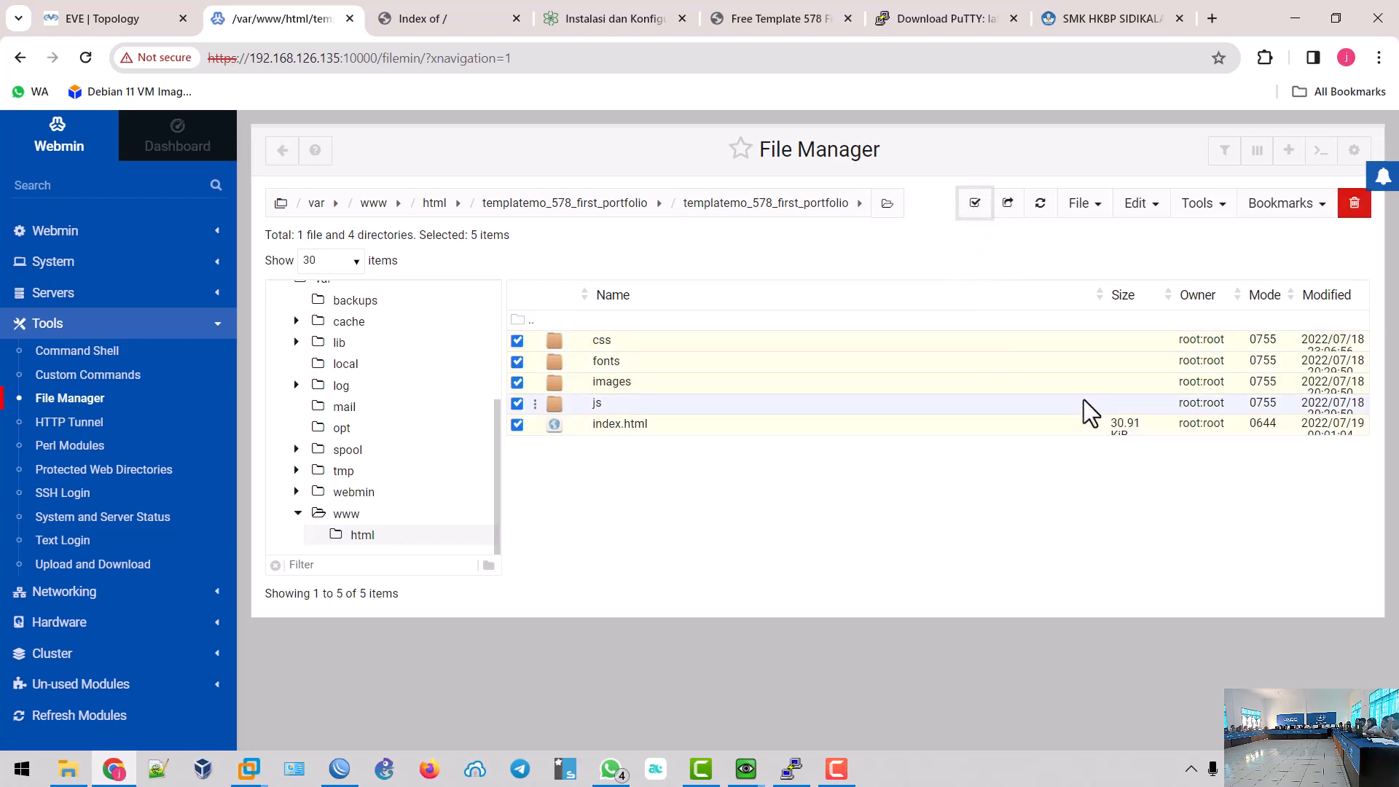
pyautogui.click(1149, 211)
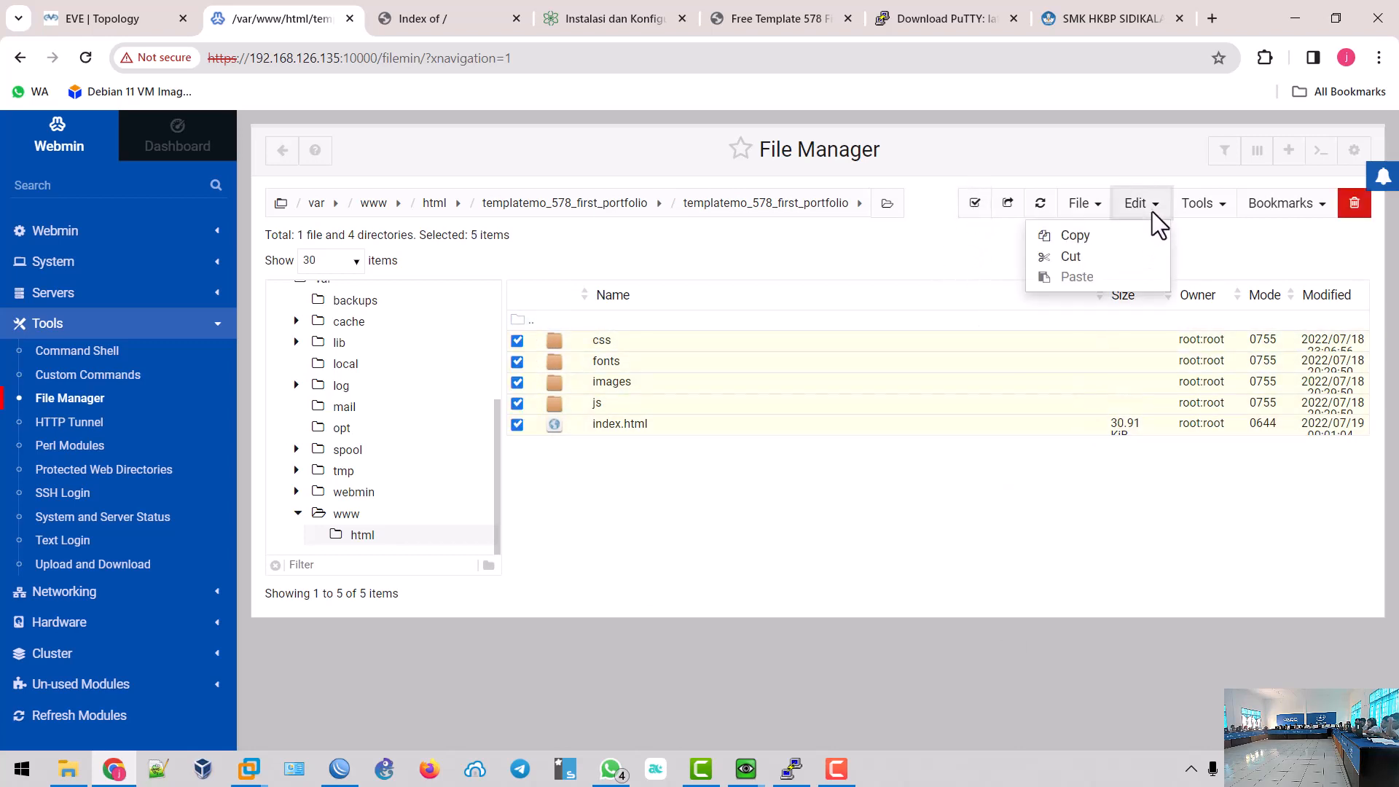
pyautogui.click(1129, 259)
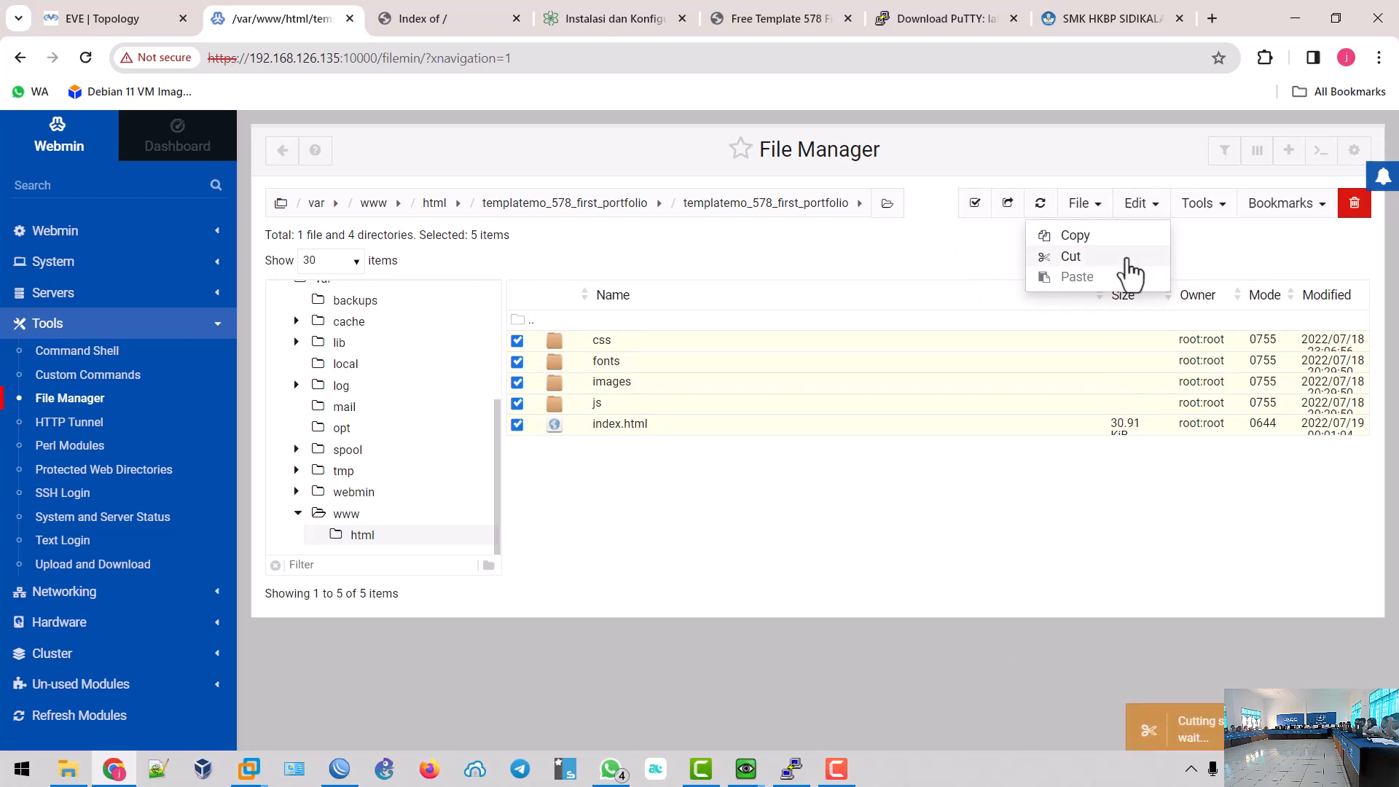
pyautogui.click(435, 207)
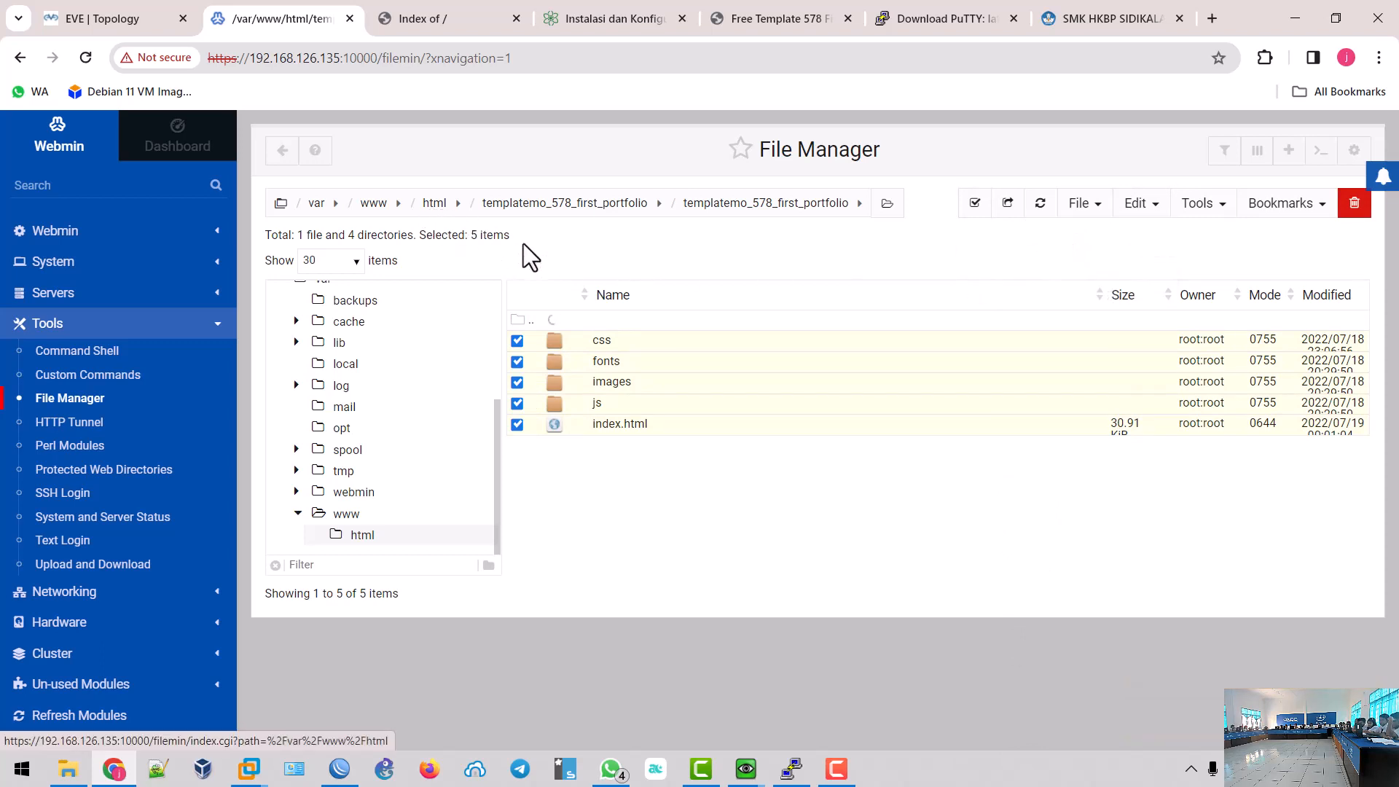
pyautogui.click(1156, 209)
pyautogui.click(1099, 290)
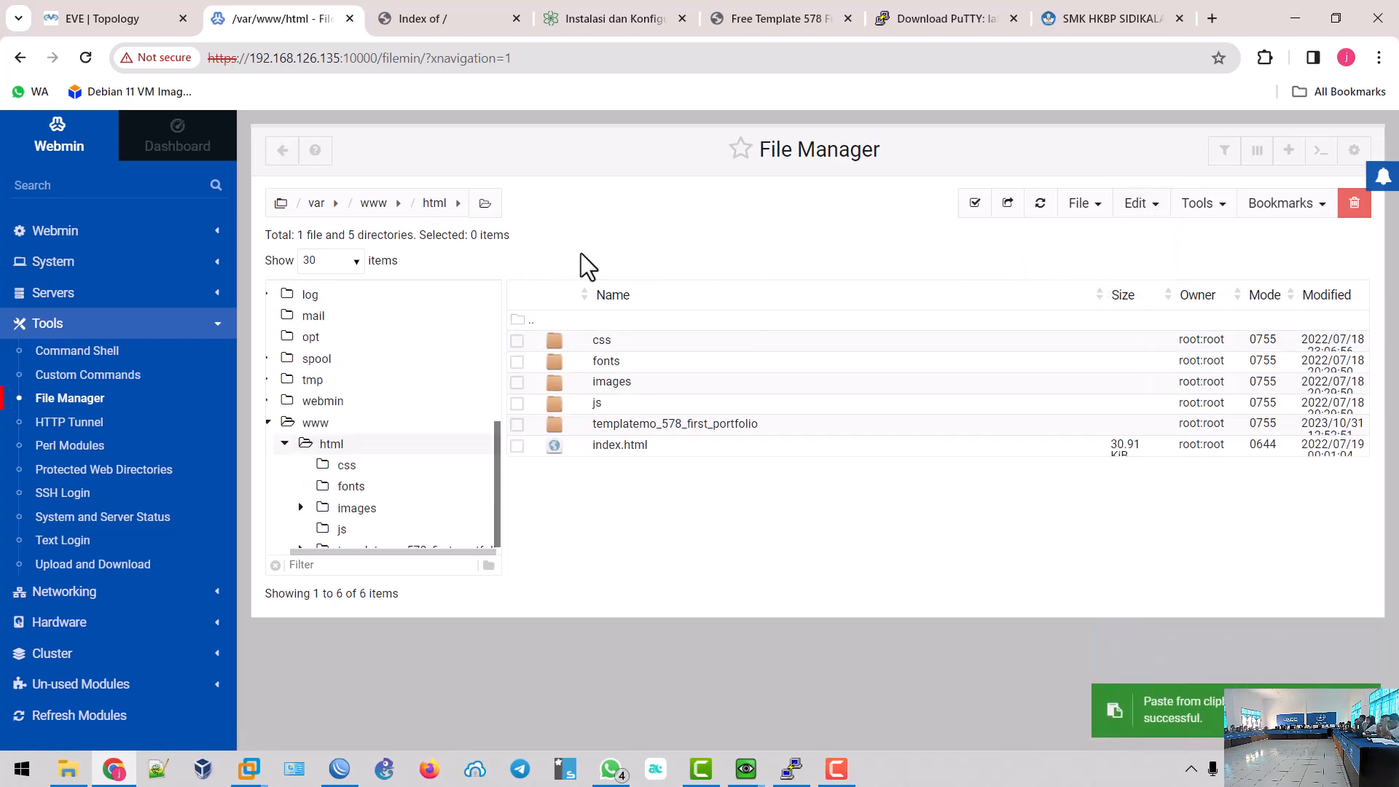
pyautogui.click(401, 14)
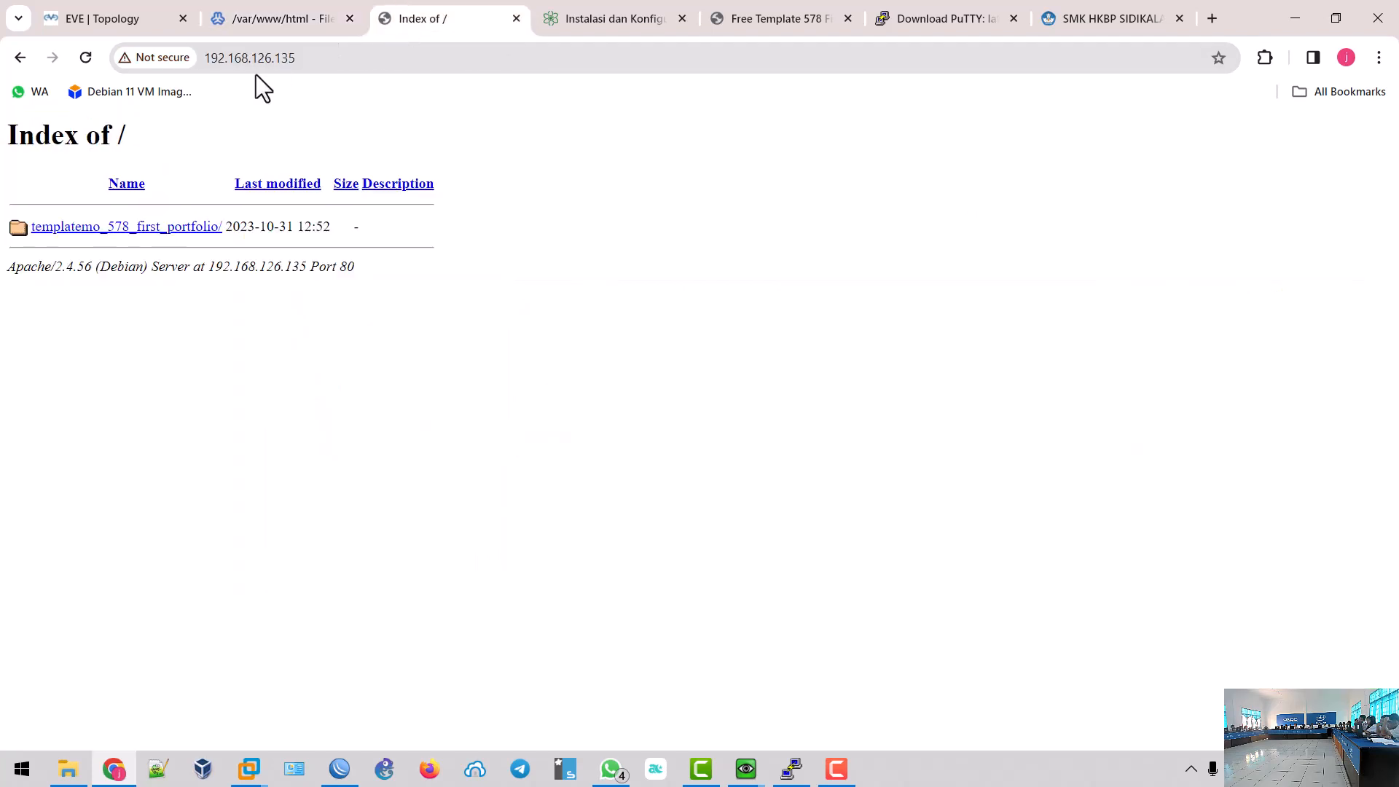
# - Reload 192.168.126.135 to render the First Portfolio site and scroll through its sections
pyautogui.click(87, 62)
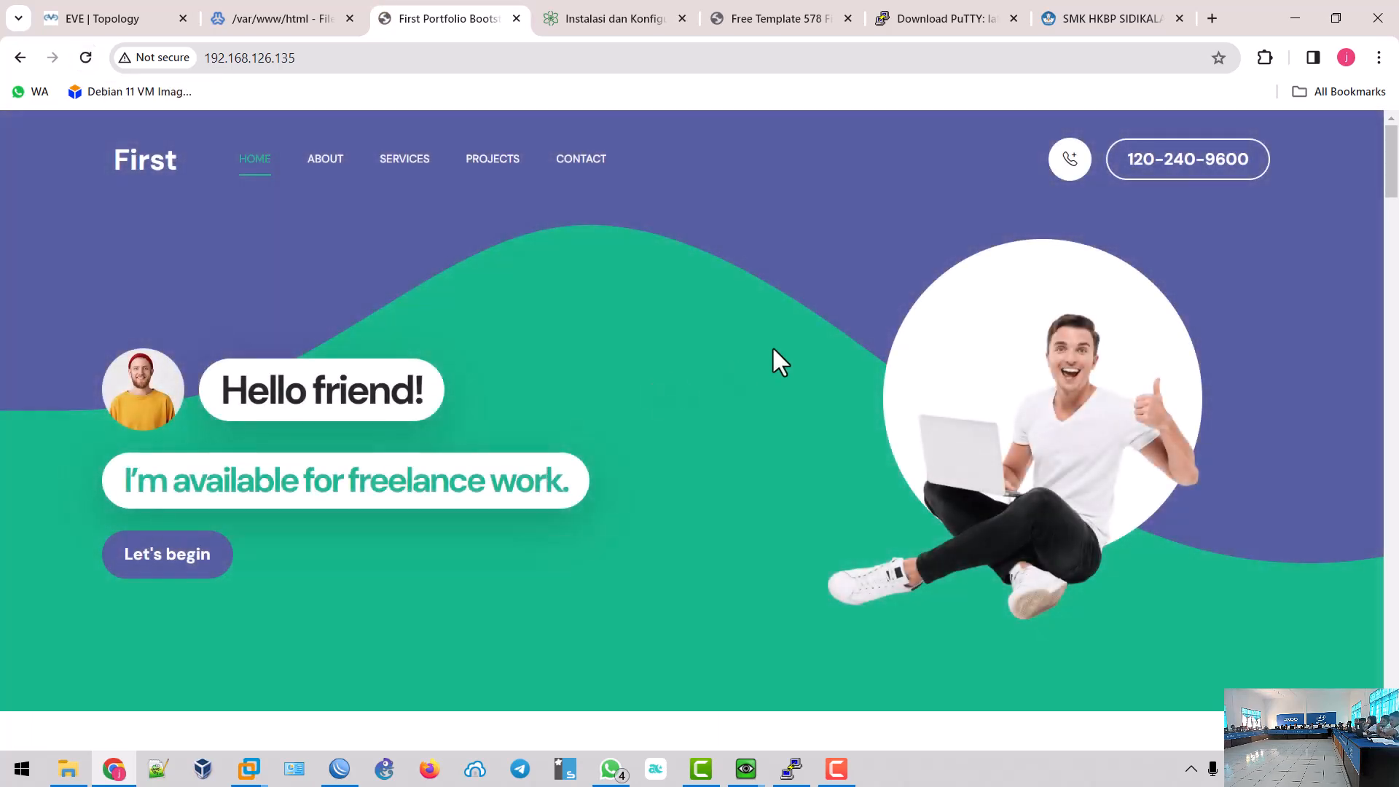
pyautogui.scroll(-15, 779, 348)
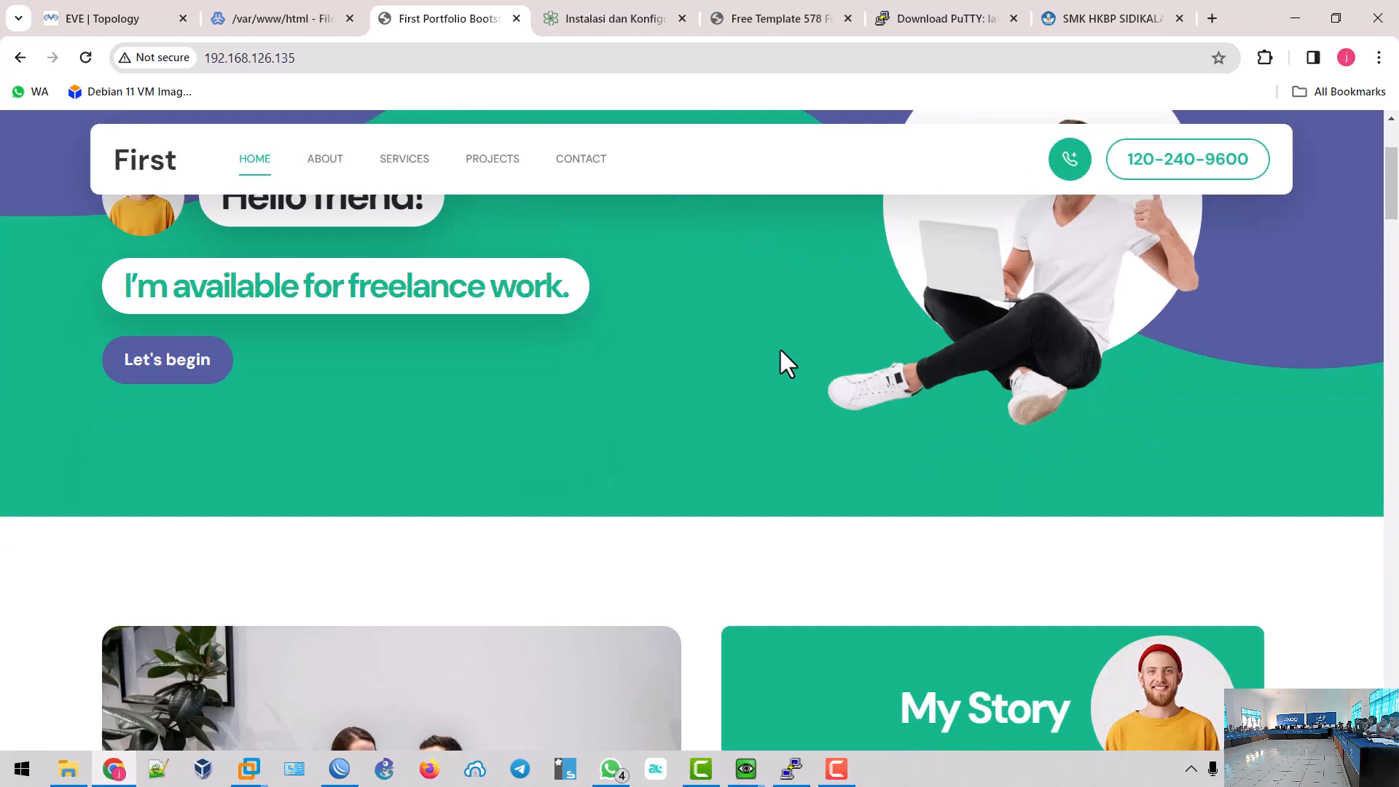
pyautogui.scroll(-5, 780, 354)
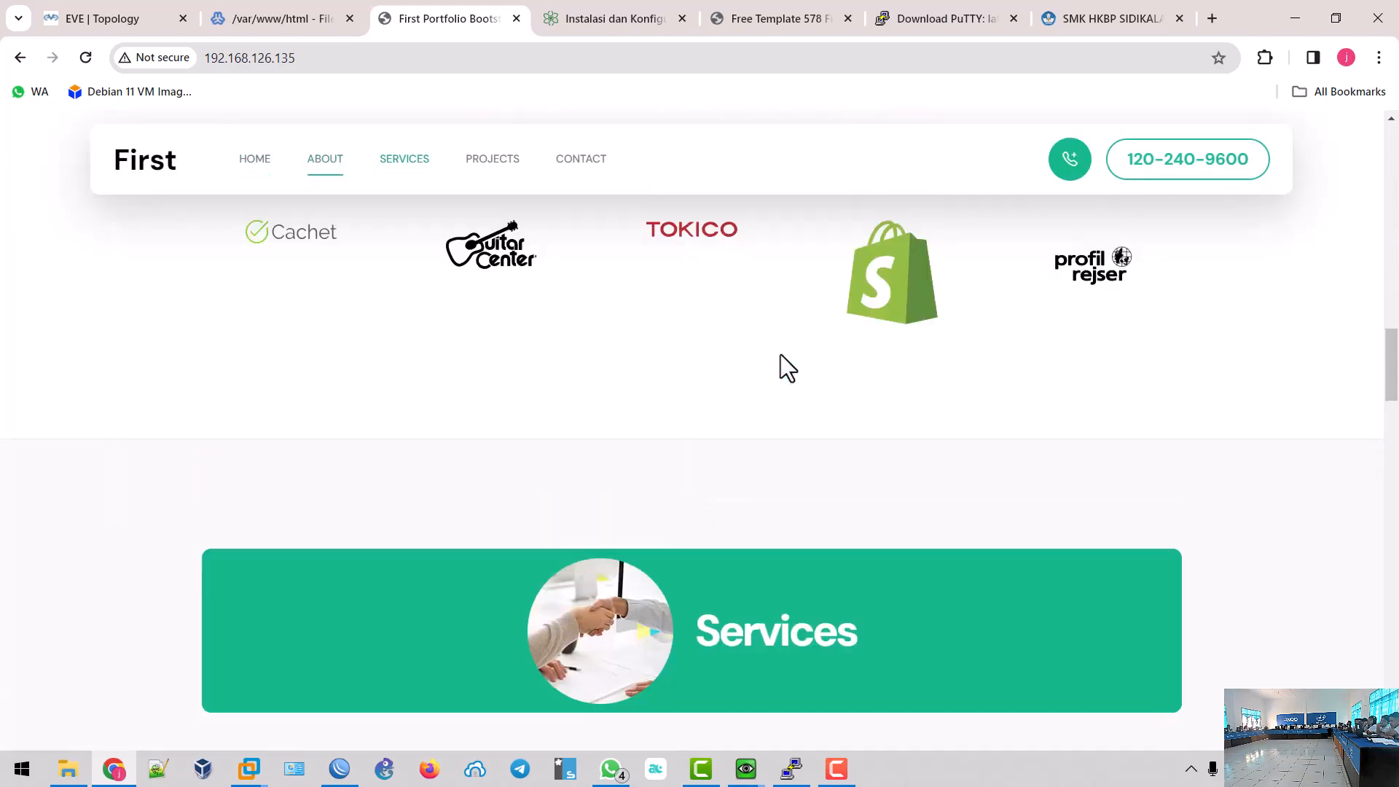
pyautogui.scroll(20, 781, 355)
pyautogui.scroll(-10, 780, 354)
pyautogui.scroll(-15, 780, 354)
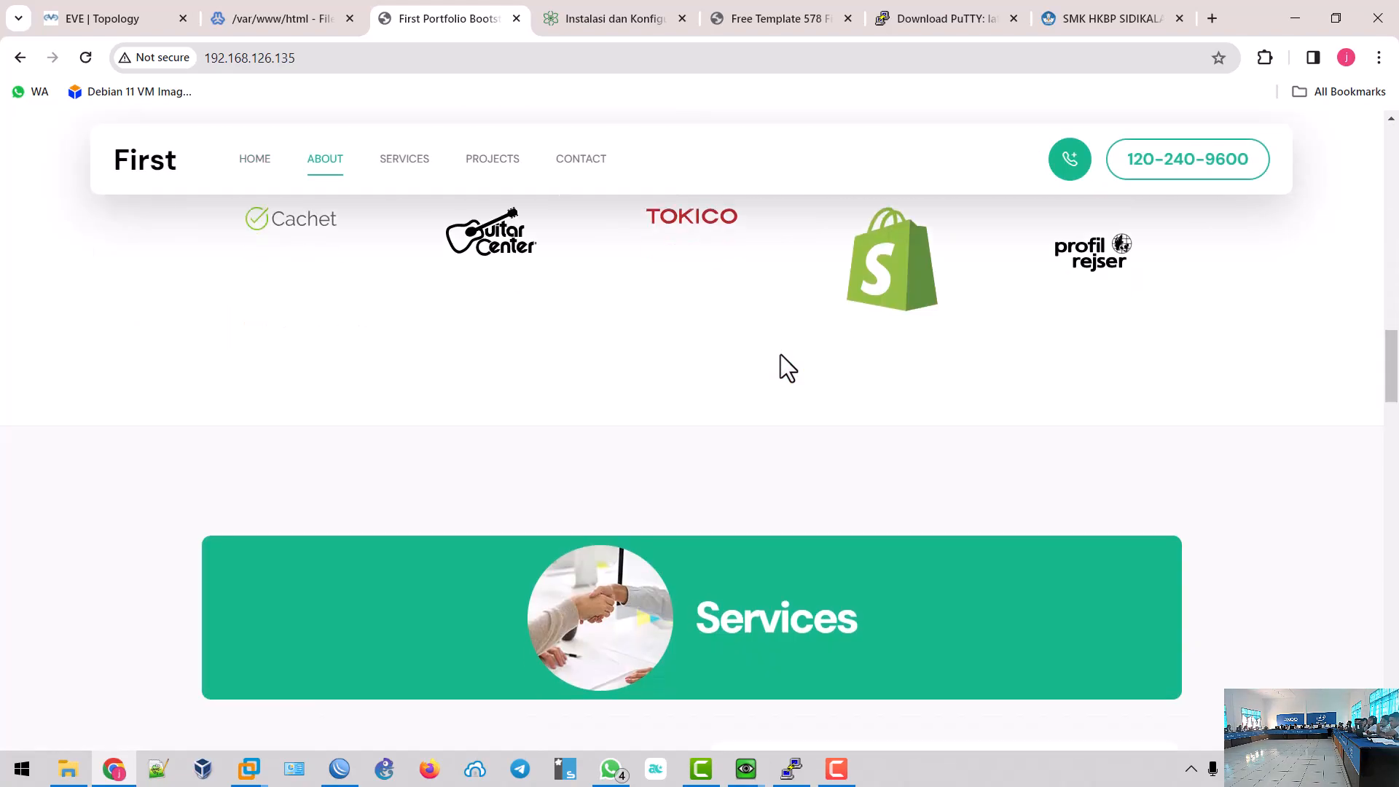
pyautogui.scroll(8, 781, 354)
pyautogui.scroll(5, 780, 354)
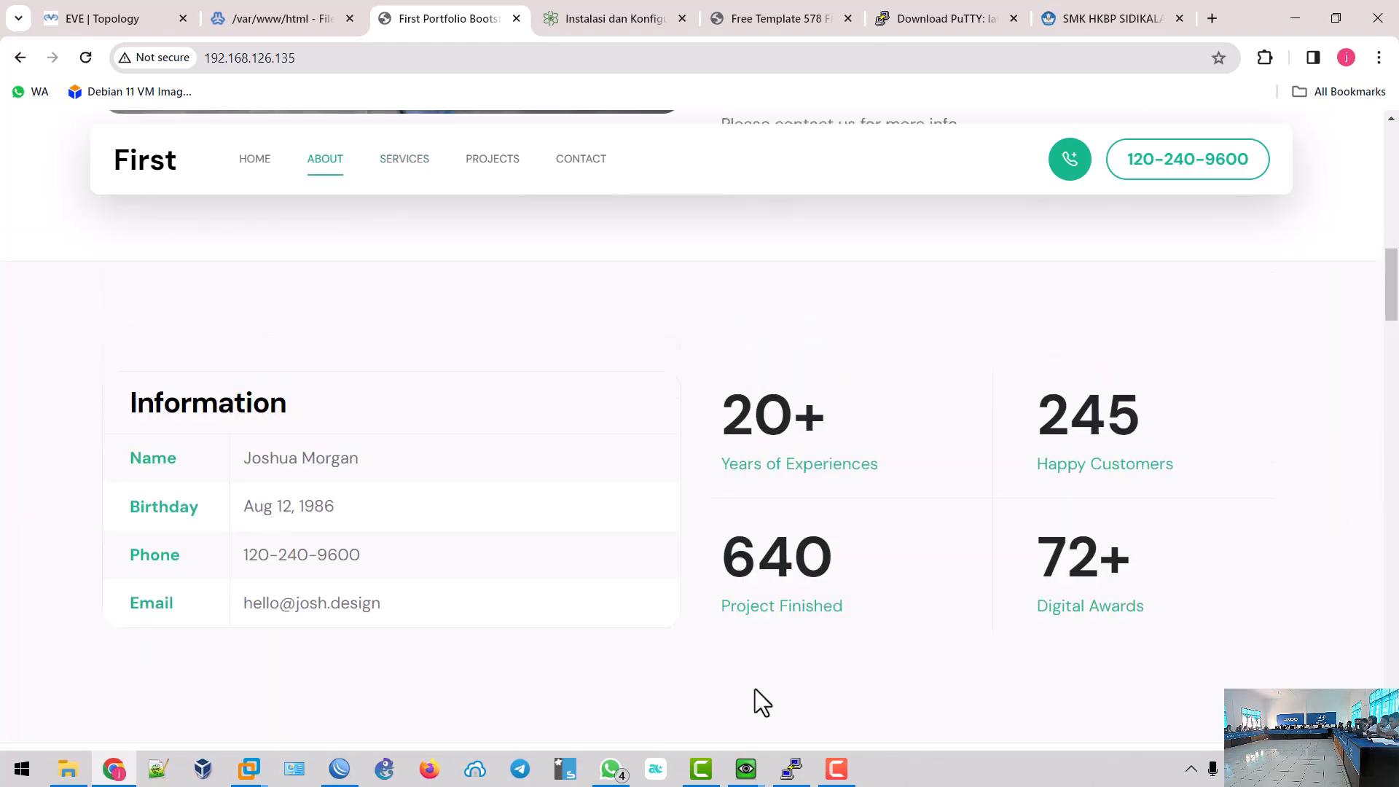
# - Reload rangkuman.lokal in the client VM's Firefox so it shows the First Portfolio site
pyautogui.moveTo(746, 769)
pyautogui.click(789, 710)
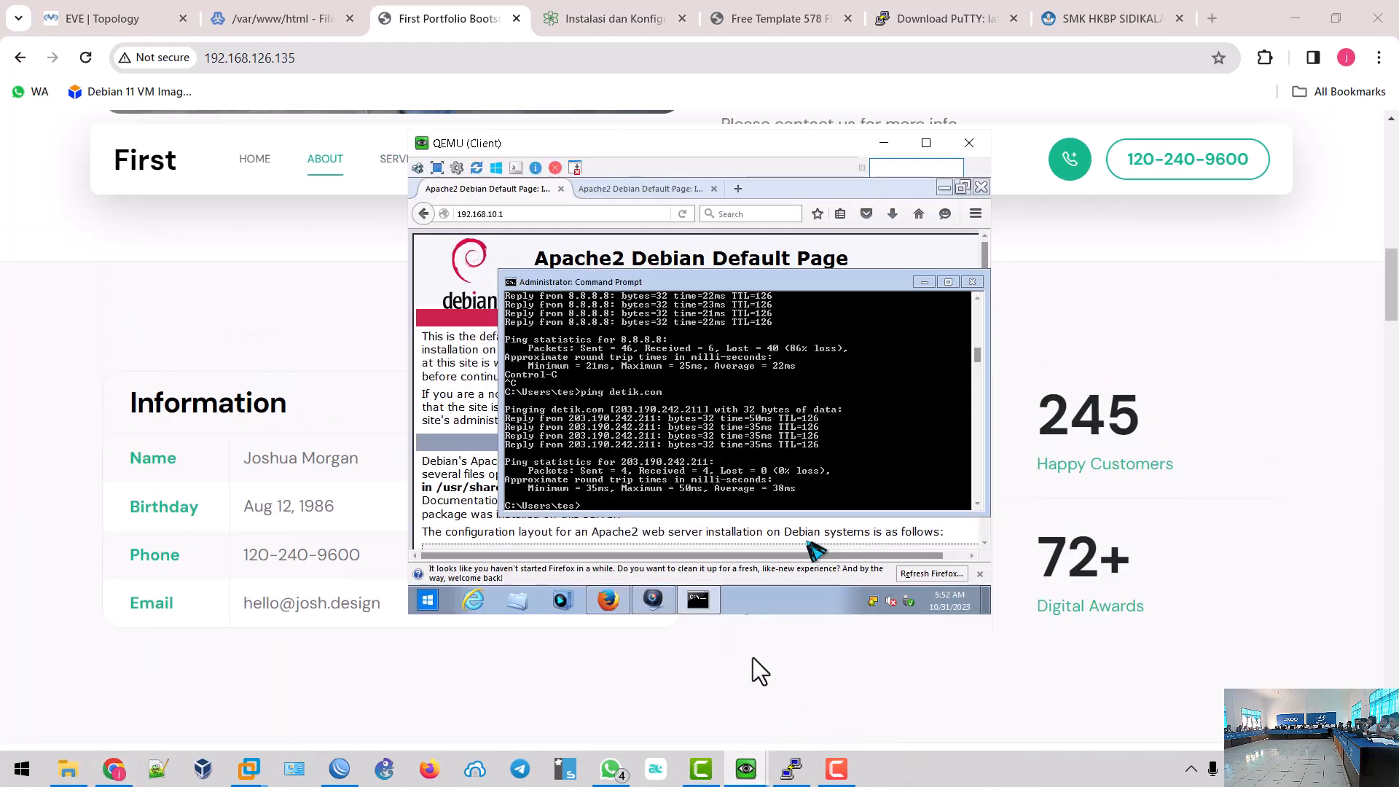
pyautogui.click(583, 189)
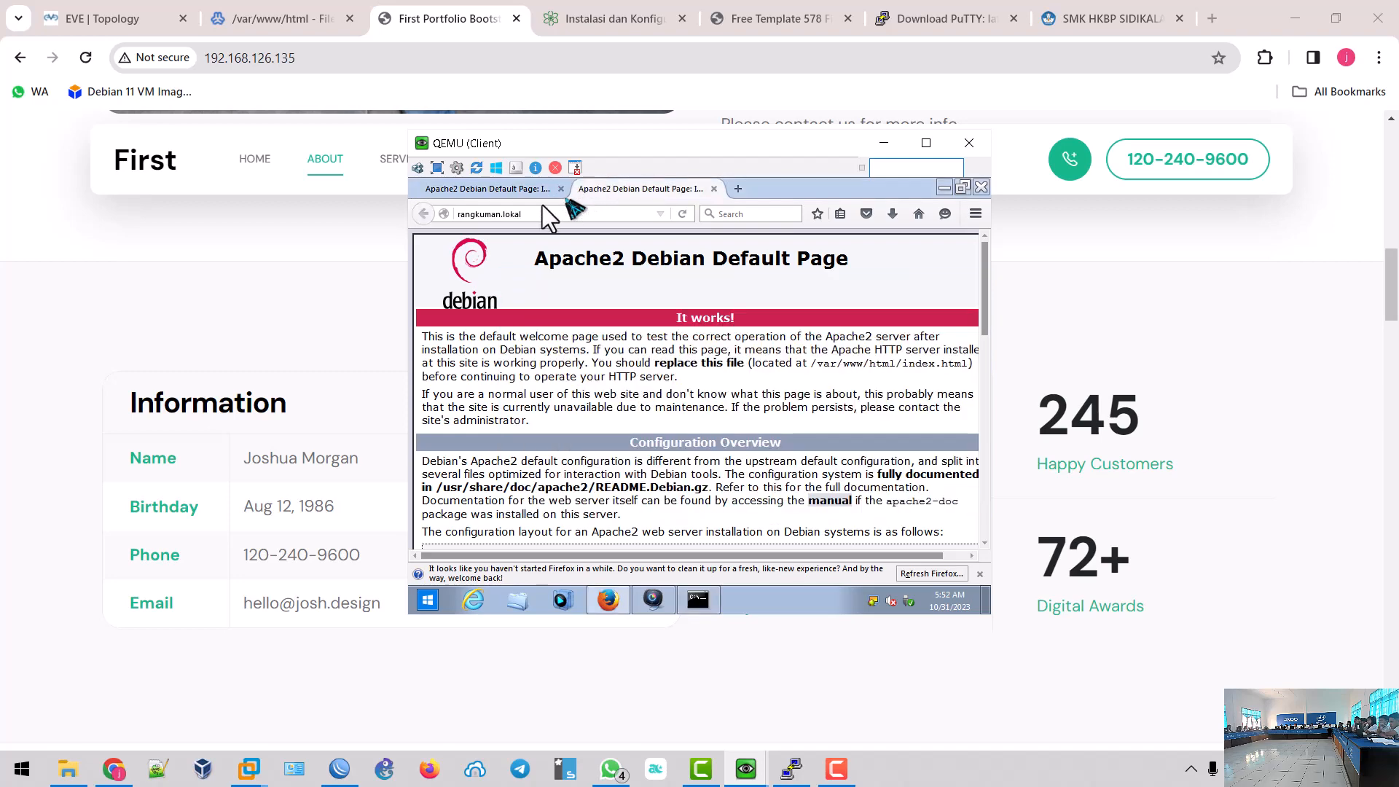
pyautogui.click(682, 213)
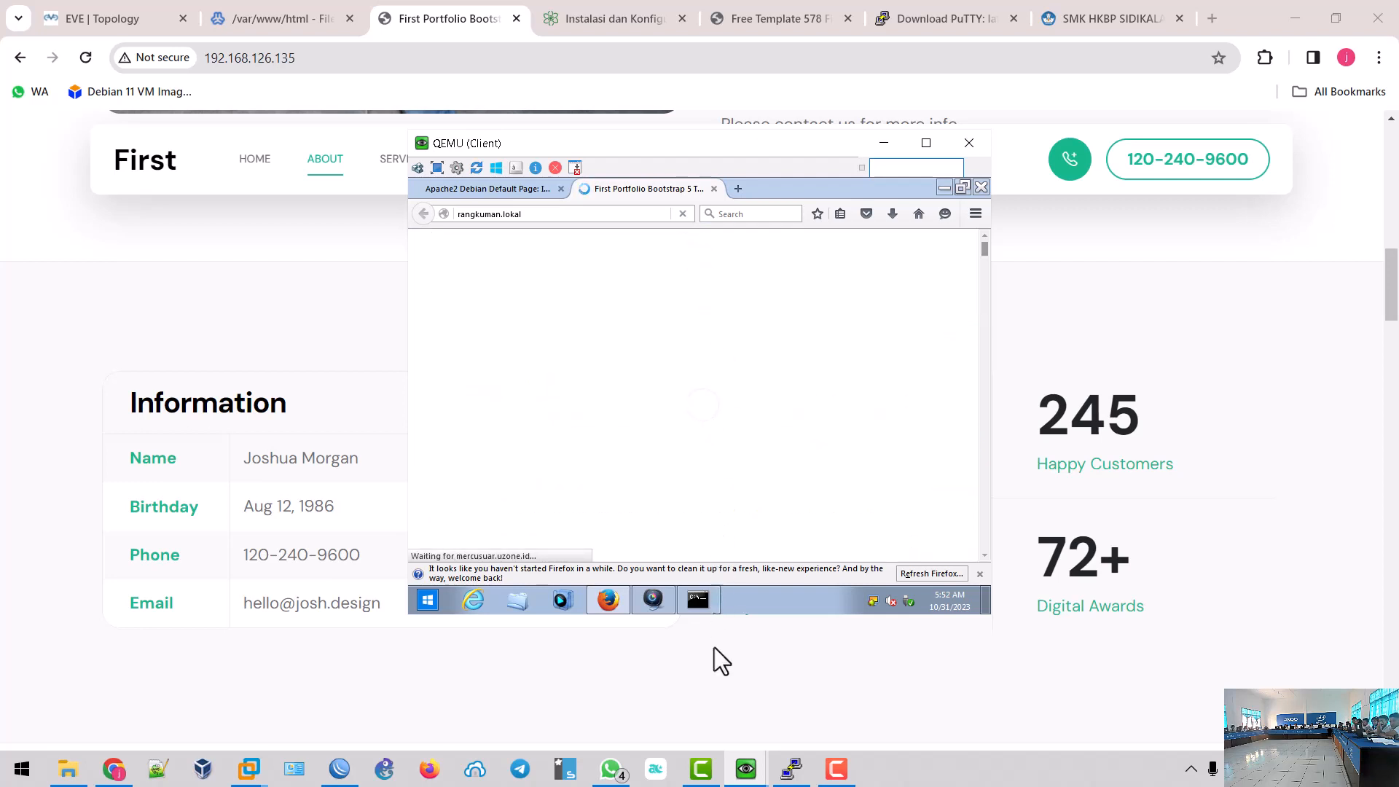
# - Bring WhatsApp's image viewer forward and zoom out to 94% to show the full network topology
pyautogui.click(612, 770)
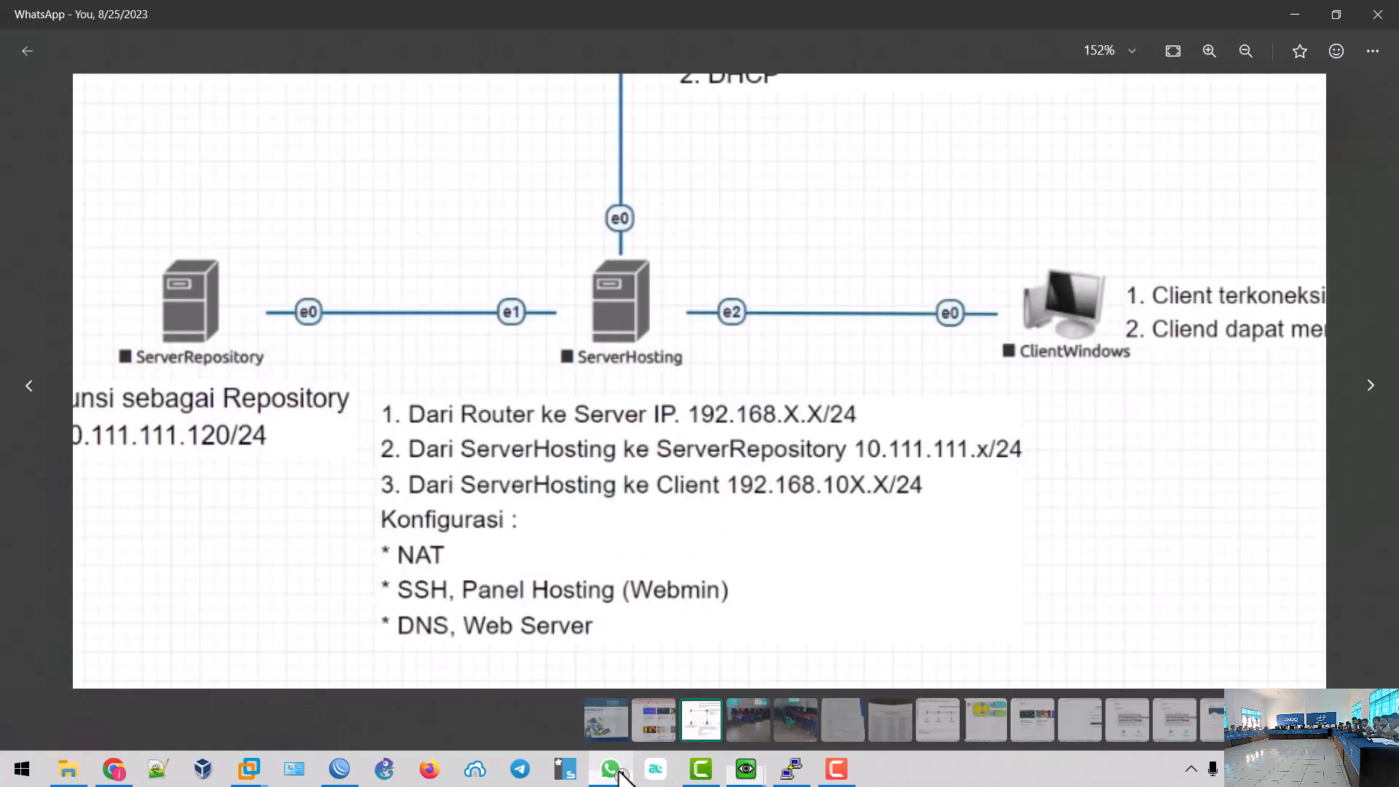
pyautogui.scroll(-5, 1051, 270)
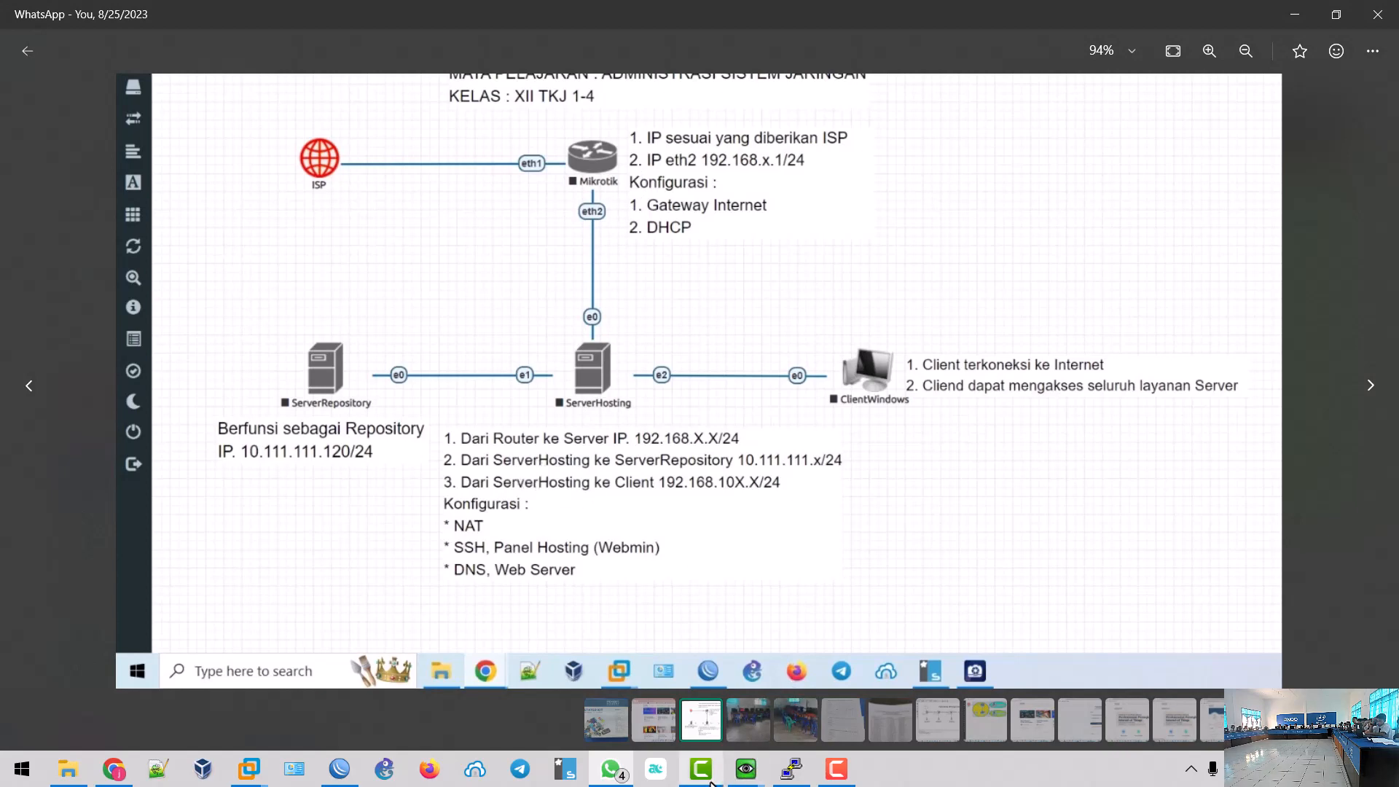
pyautogui.moveTo(711, 784)
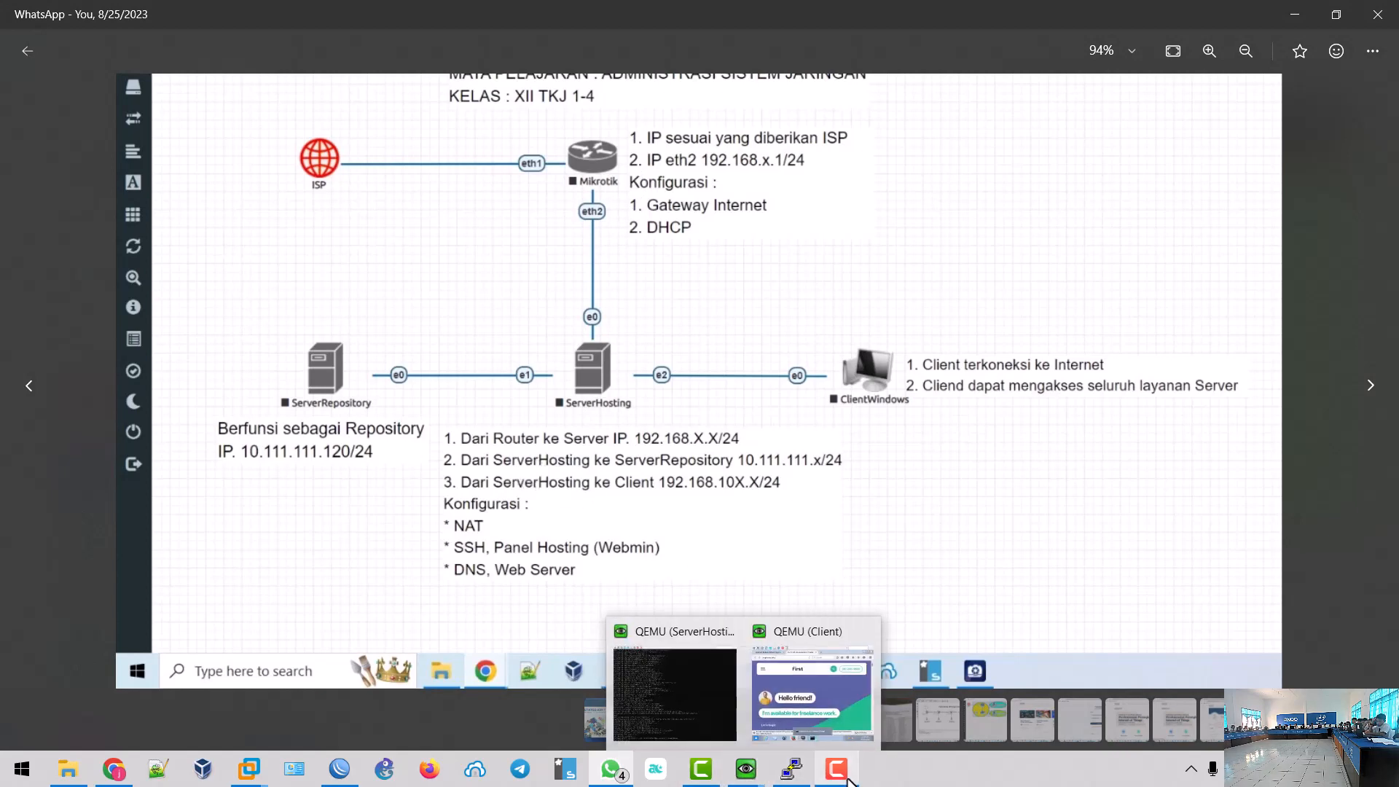